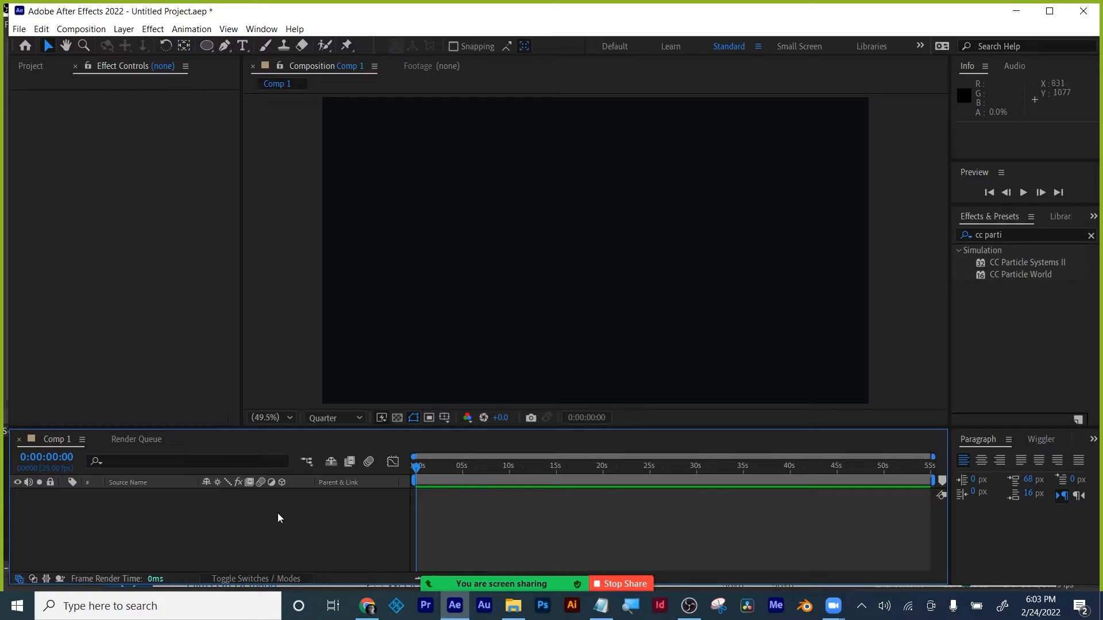
- Create a new 1920 x 1080 px solid layer in Comp 1 with the preset pale color
left_click(128, 33)
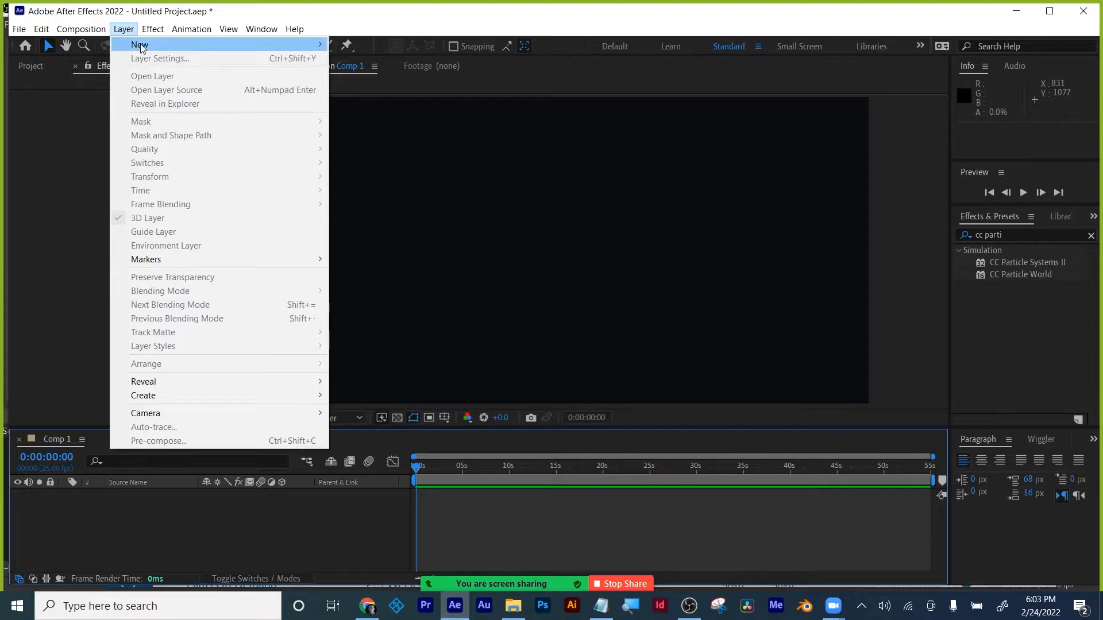
mouse_move(143, 44)
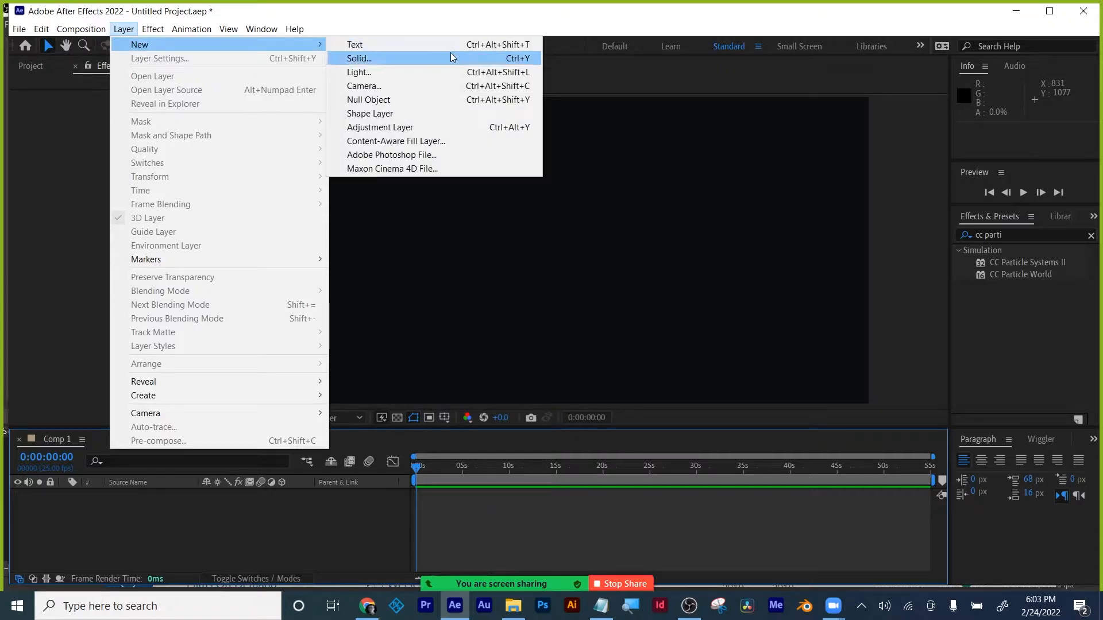
left_click(451, 53)
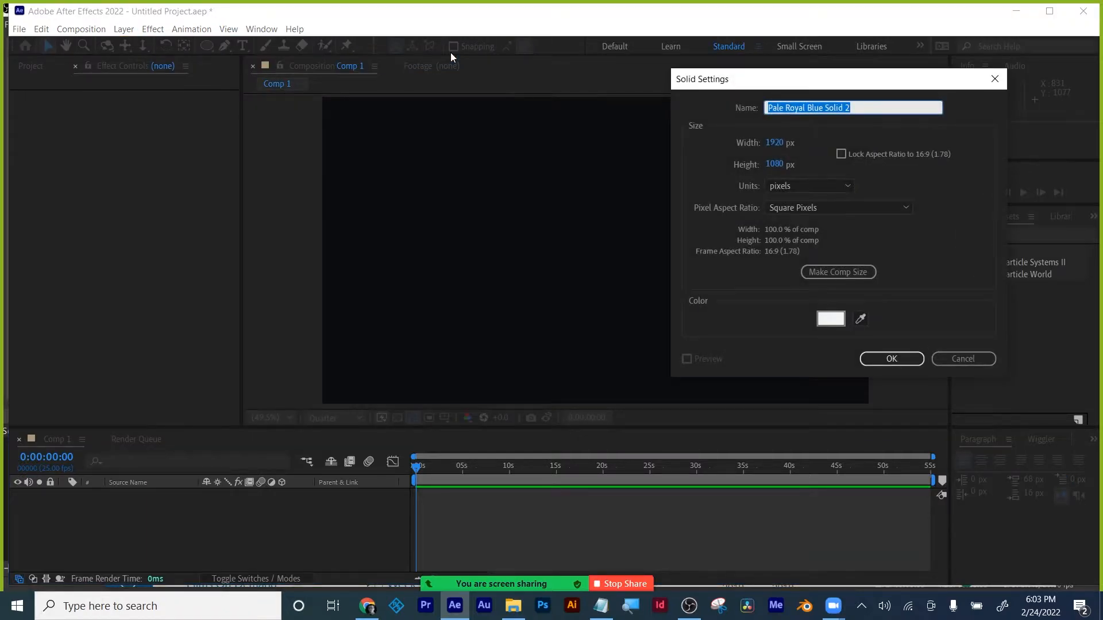
left_click(894, 358)
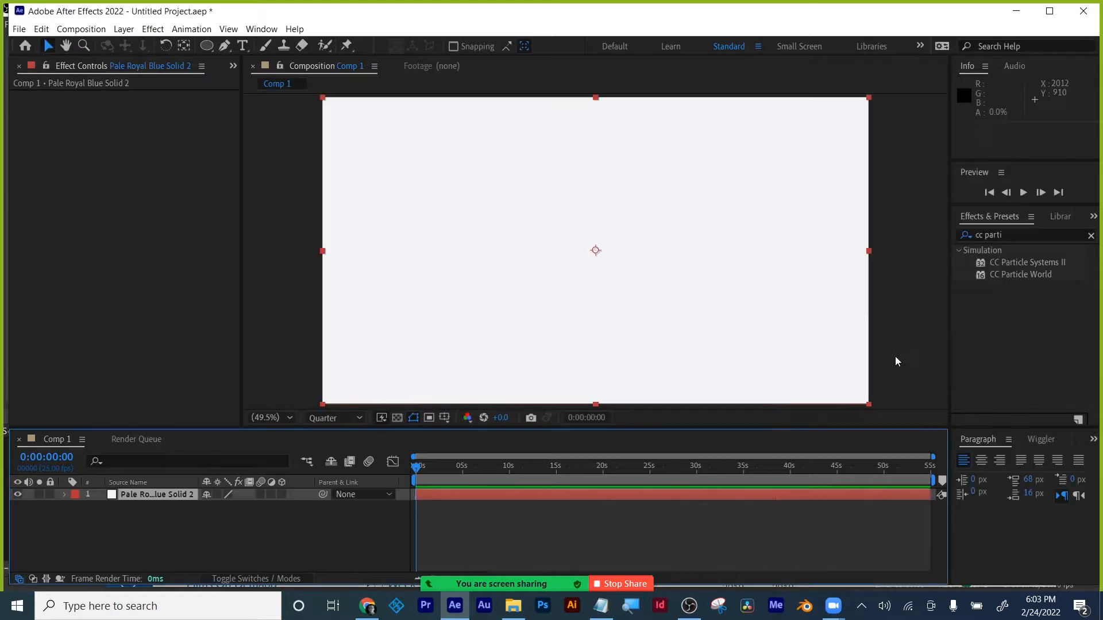
- Search the effects for "part" and apply Particle Playground to the solid layer
left_click(1016, 275)
left_click(1018, 263)
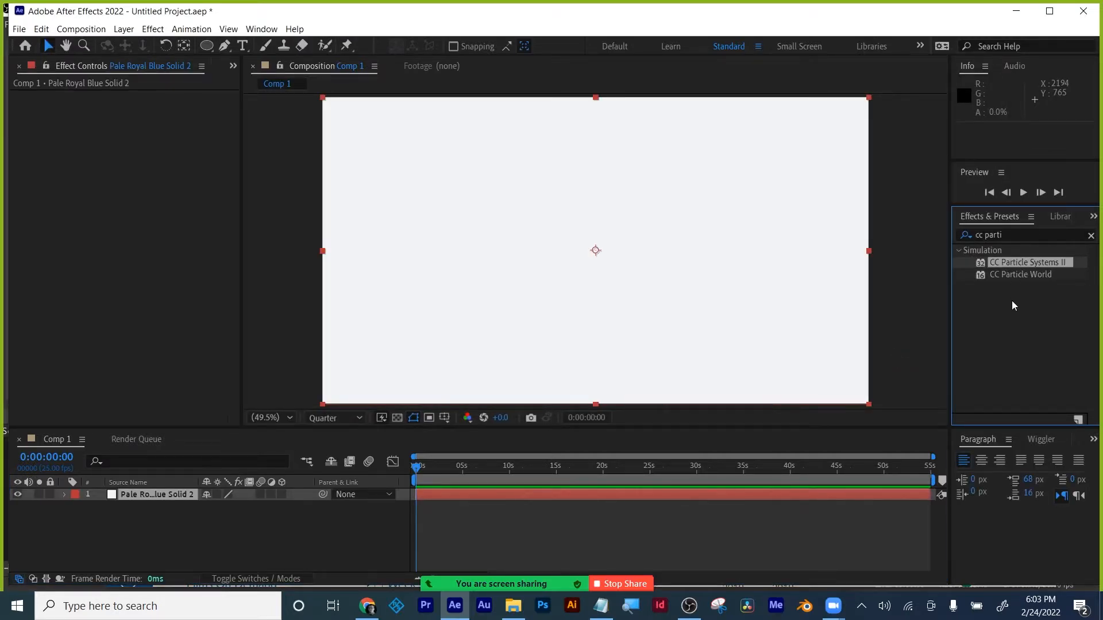
triple_click(1006, 233)
type("part")
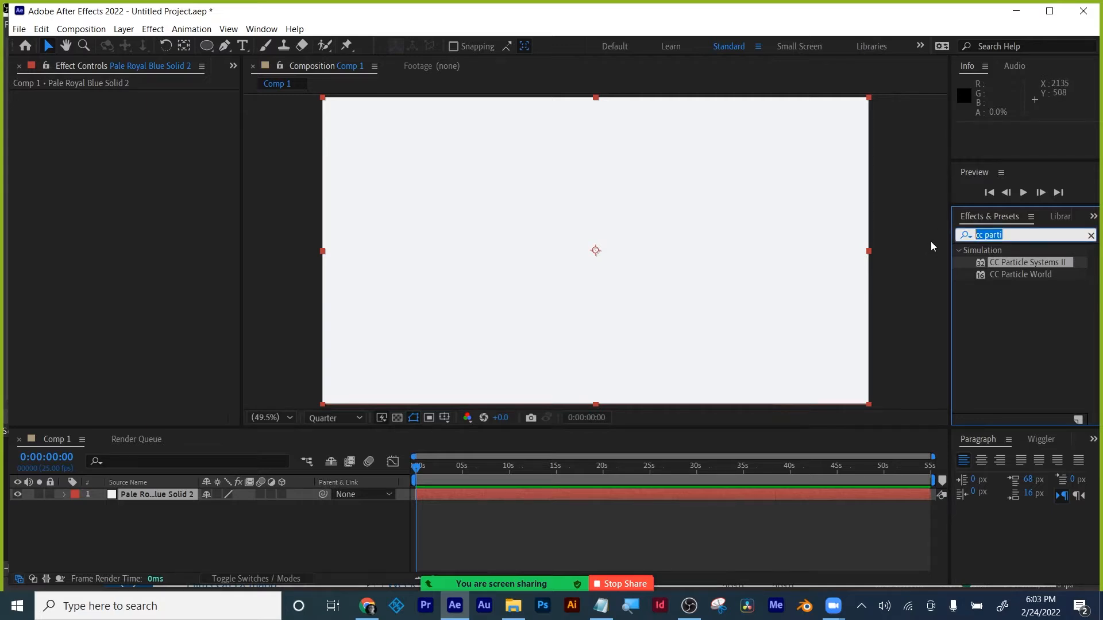
left_click(1006, 288)
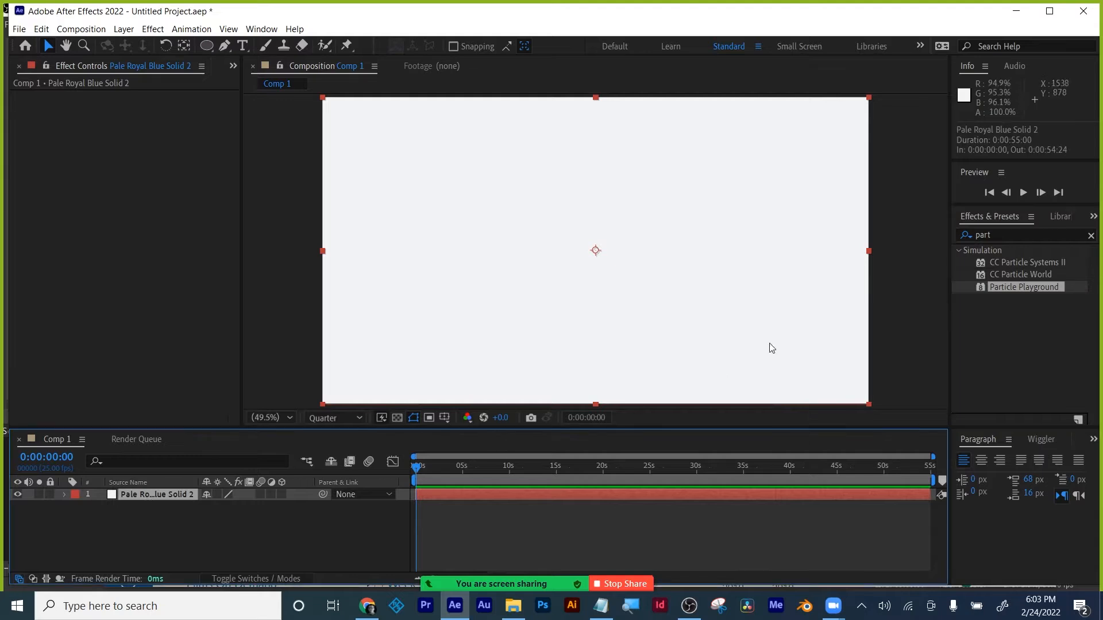
left_click_drag(1028, 288, 691, 499)
- Preview the particle animation up close and expand the Cannon settings of Particle Playground
key("space")
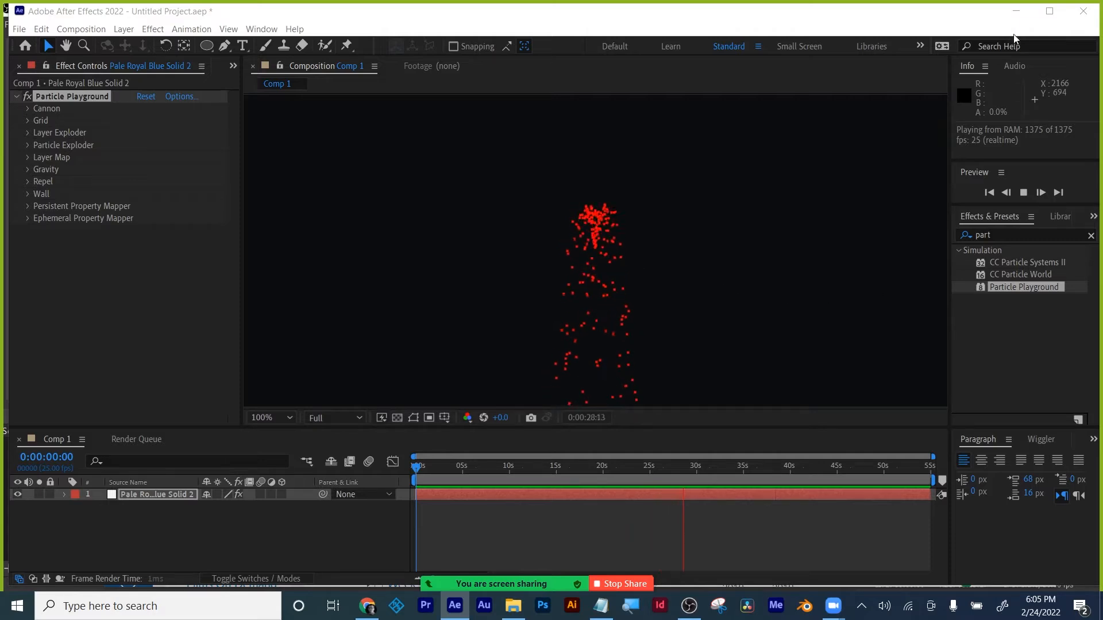
left_click(1049, 12)
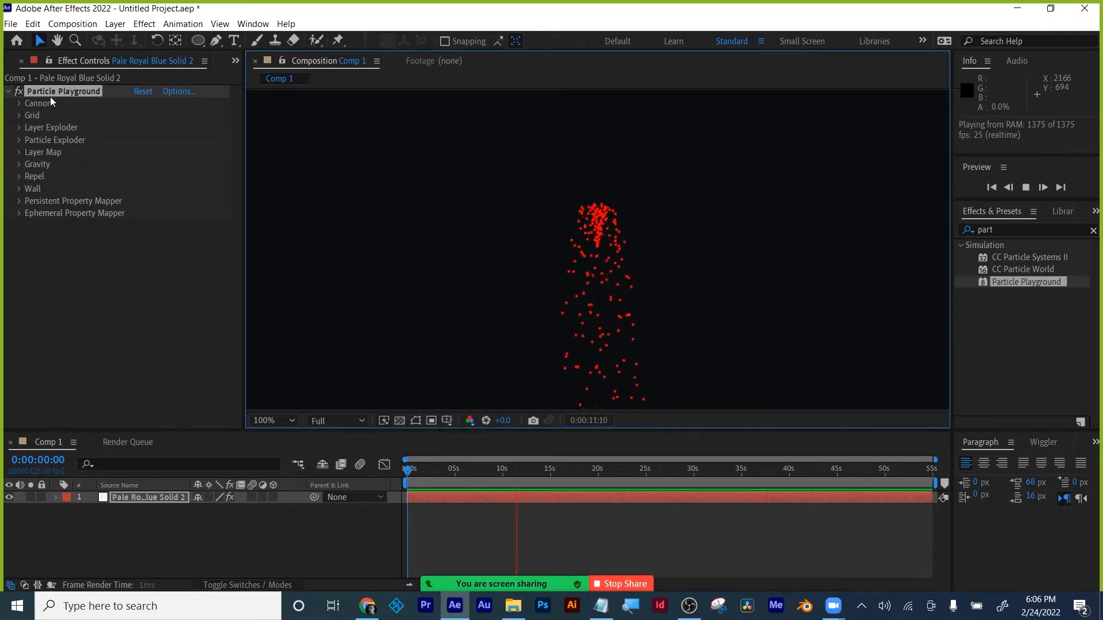
left_click(18, 104)
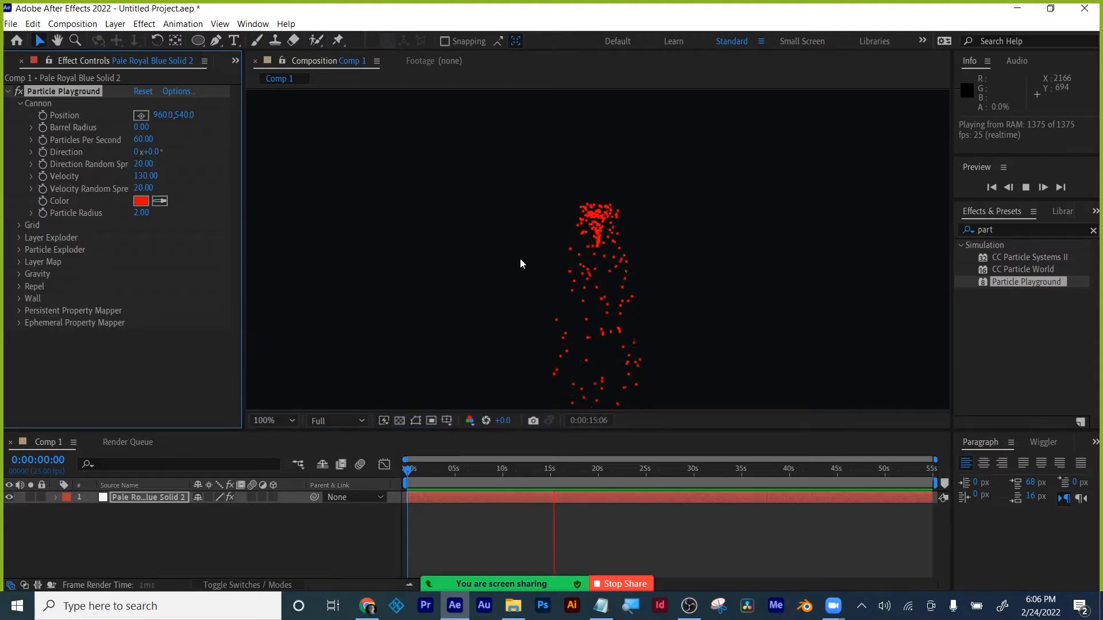
scroll(598, 251, "up", 6)
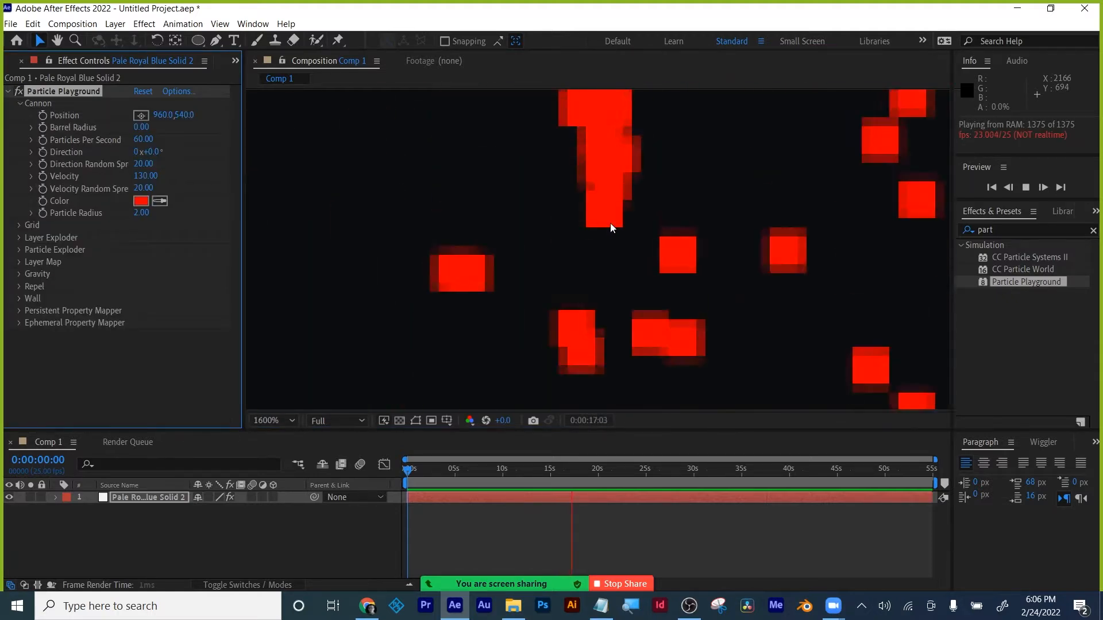
scroll(601, 239, "down", 6)
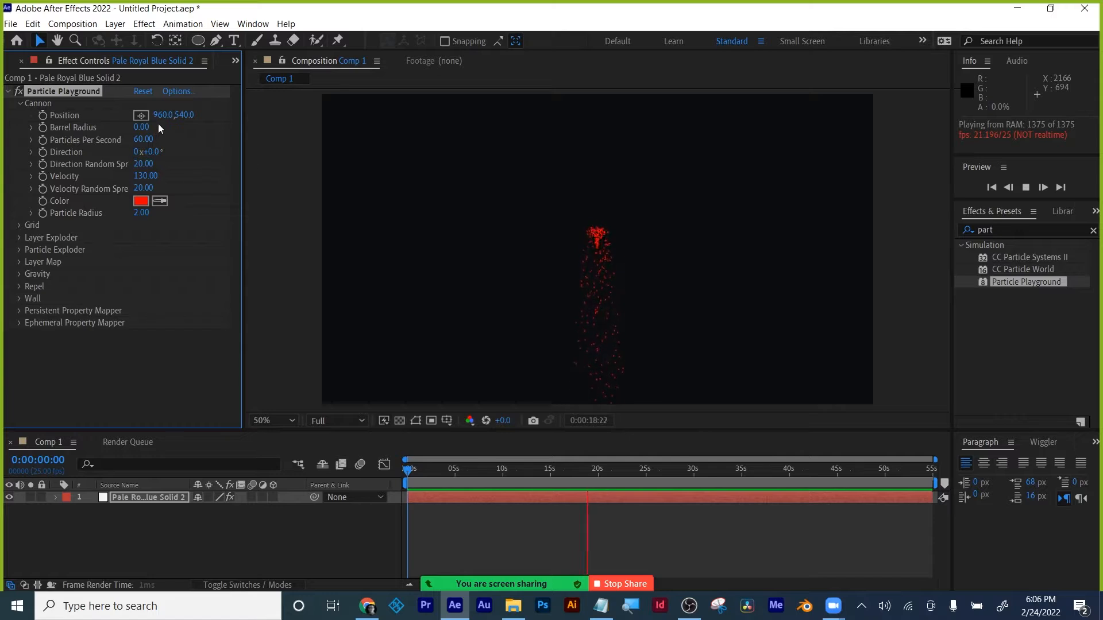
- Try a cannon position of 1359, 540 and a barrel radius of 318, restoring the original value after each
left_click_drag(162, 115, 449, 118)
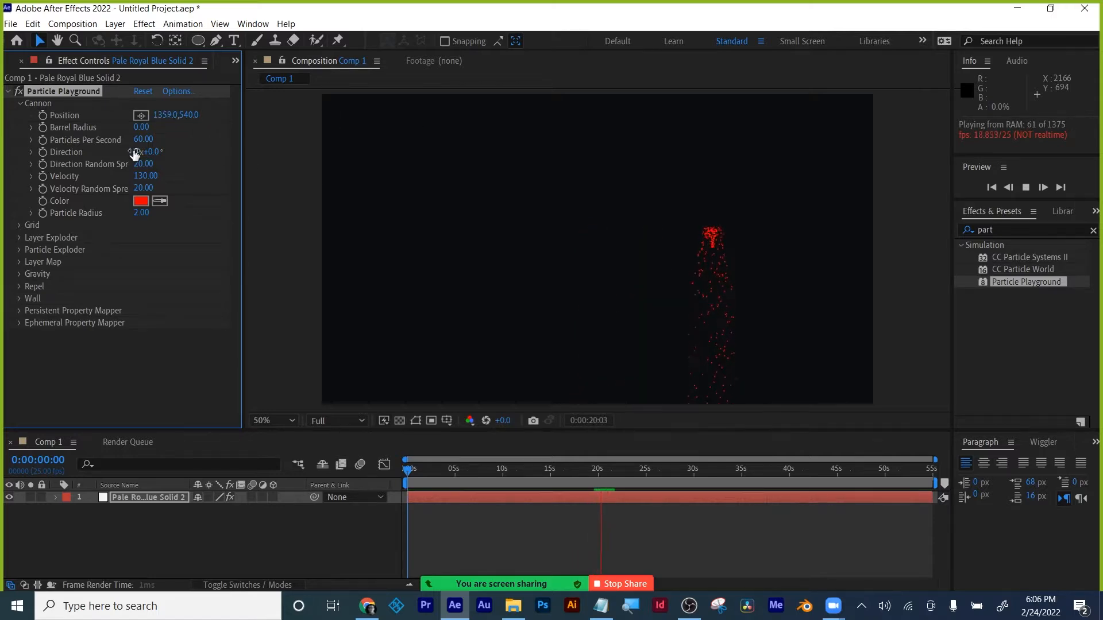
key("ctrl+z")
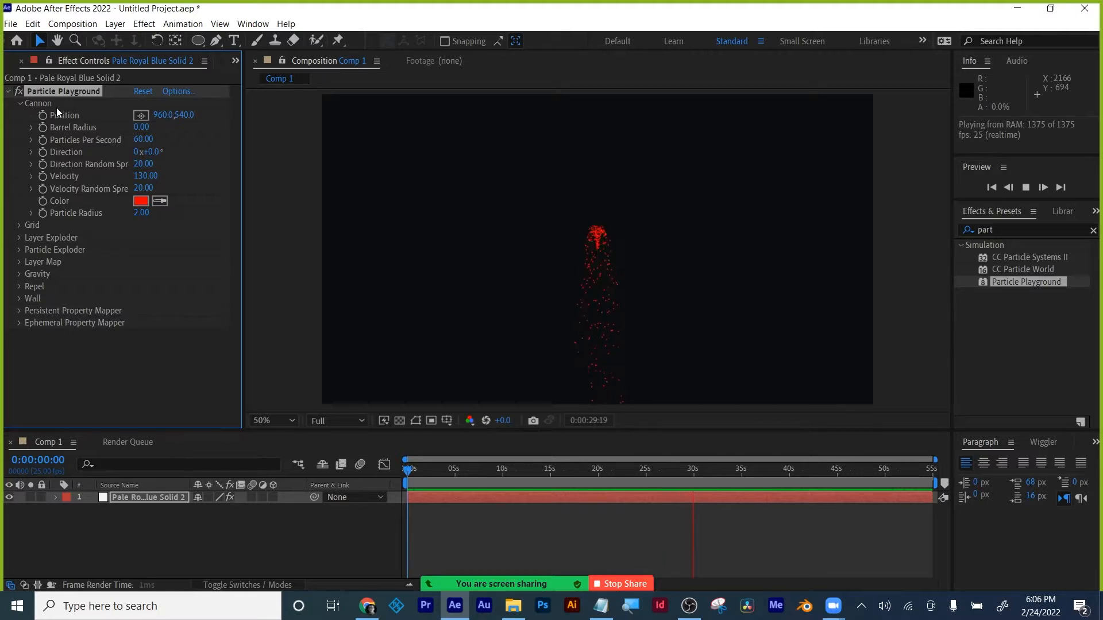
left_click_drag(139, 127, 261, 124)
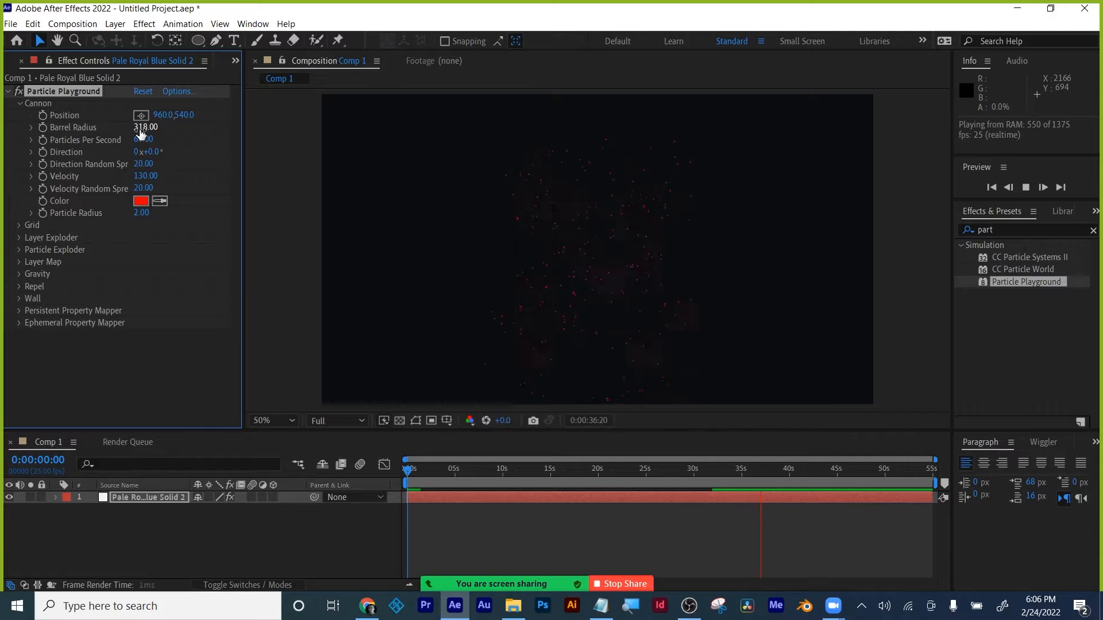
left_click_drag(141, 134, 141, 167)
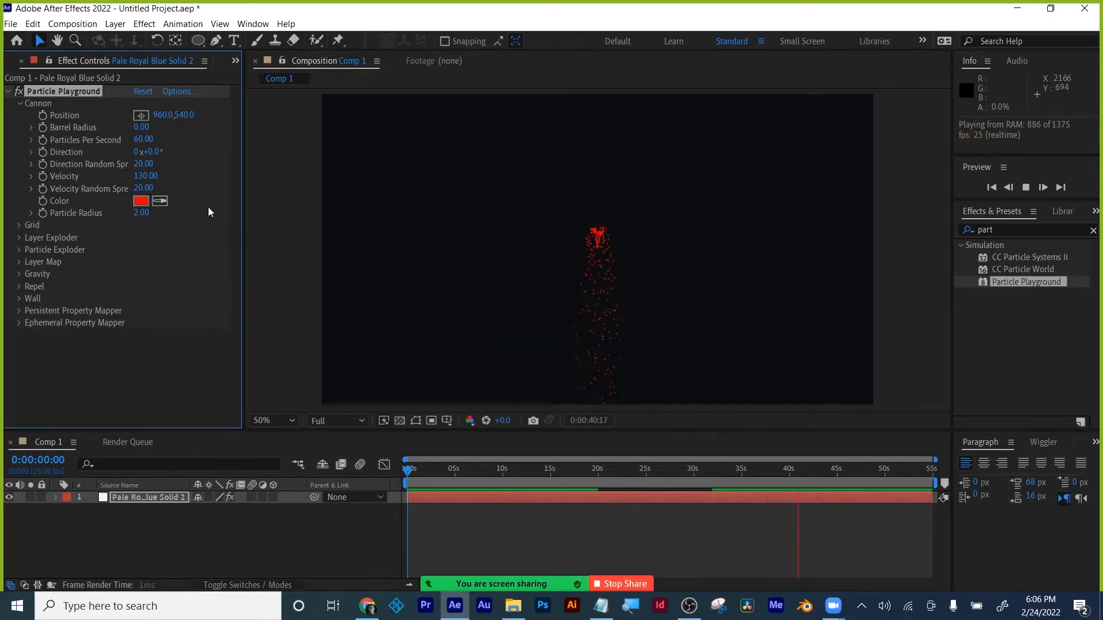
- Set the cannon's Direction to 64° and its Particles Per Second to 70, after trying 5 particles per second
left_click(142, 144)
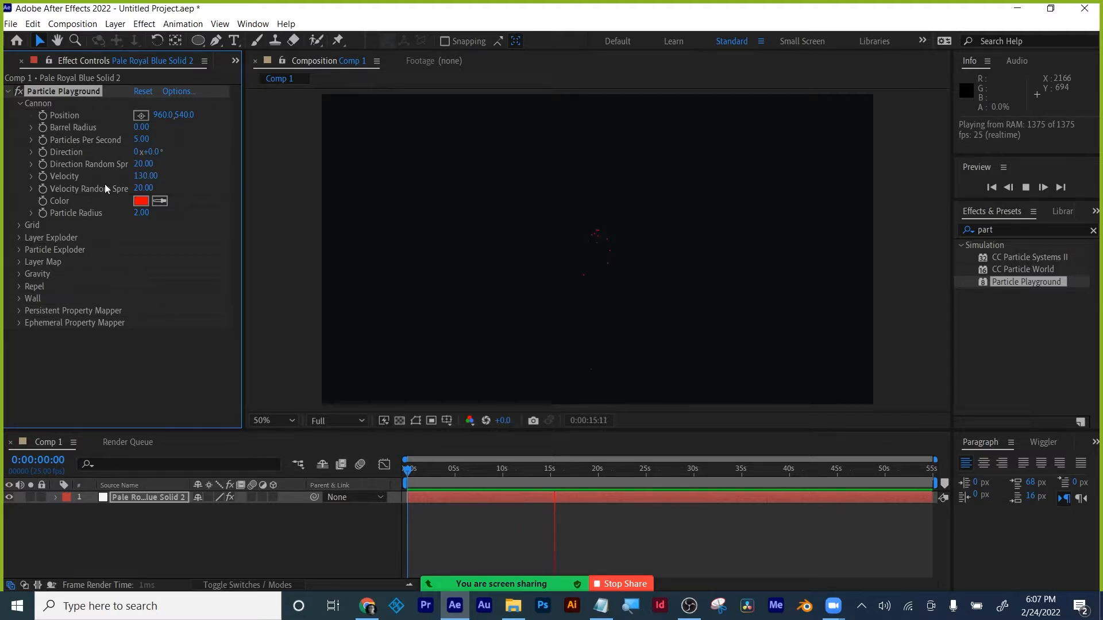
left_click_drag(153, 151, 271, 158)
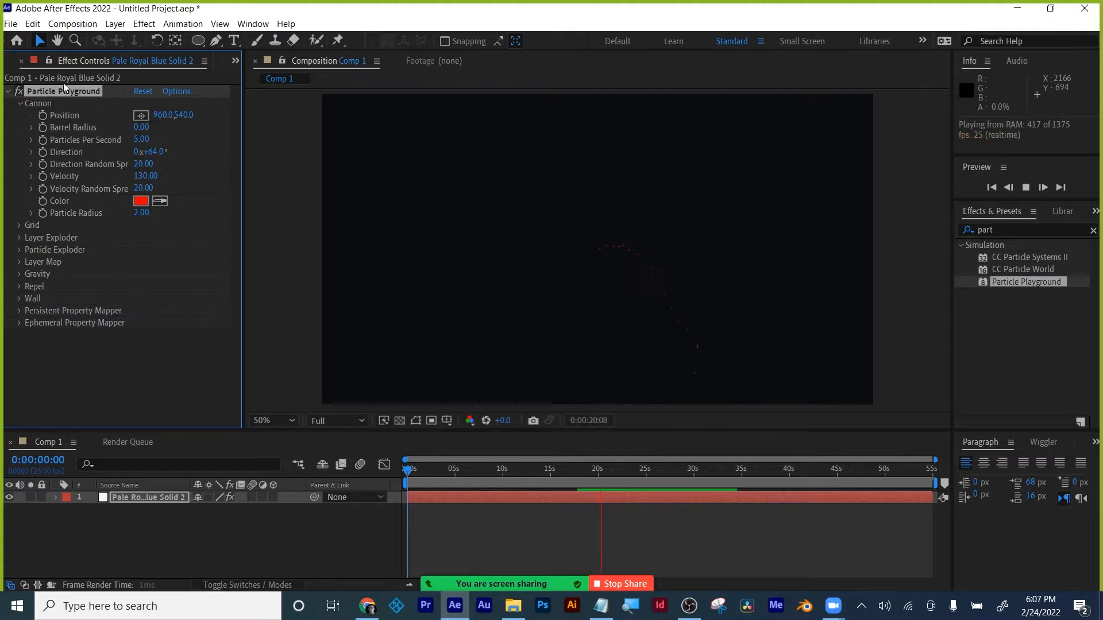
left_click(138, 140)
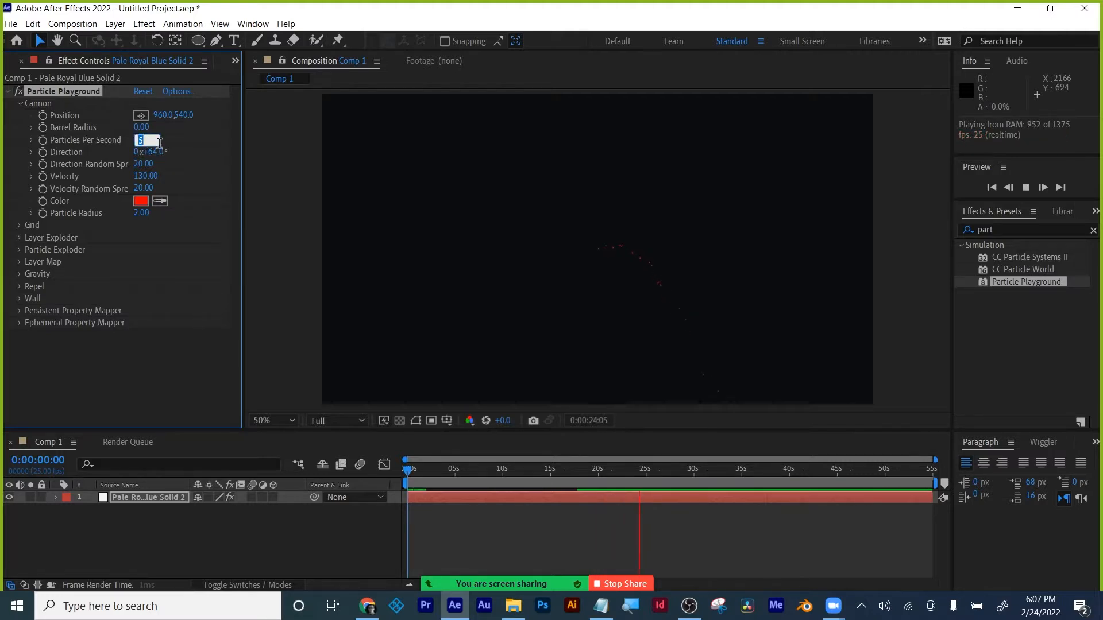
type("70")
key("Return")
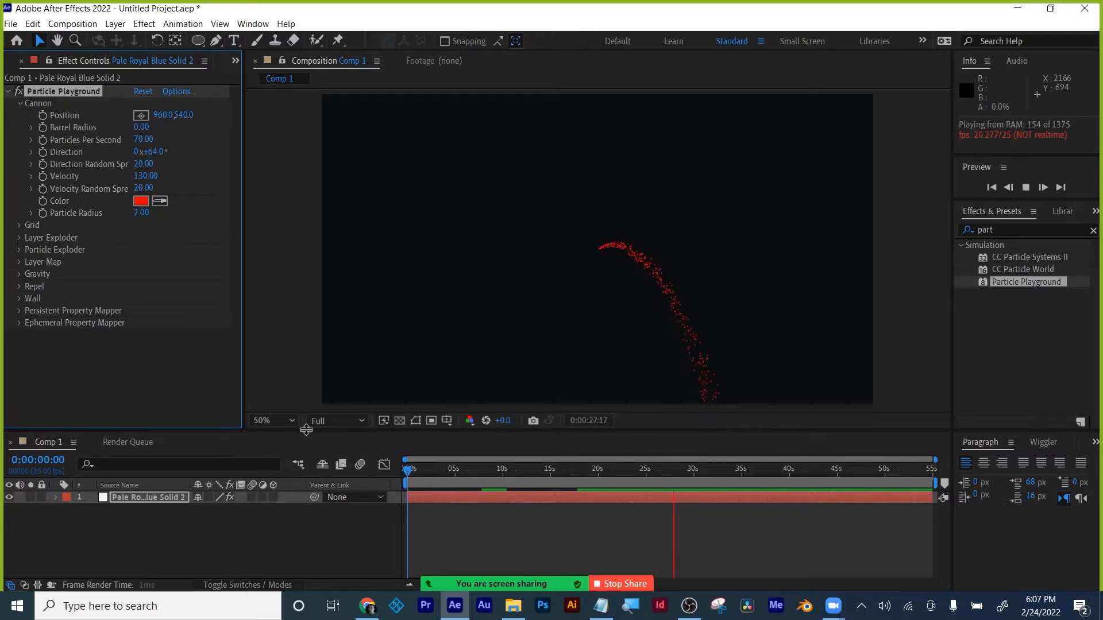
left_click_drag(308, 429, 311, 464)
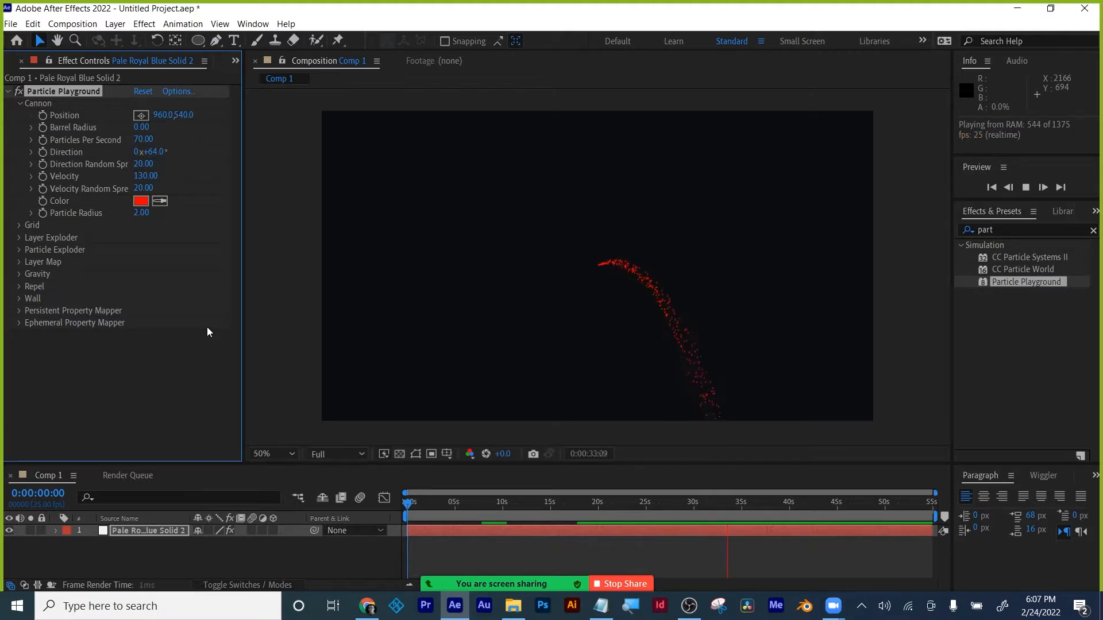
- Try a Direction Random Spread of 116 for the cannon, and set it to 0
left_click_drag(143, 164, 206, 165)
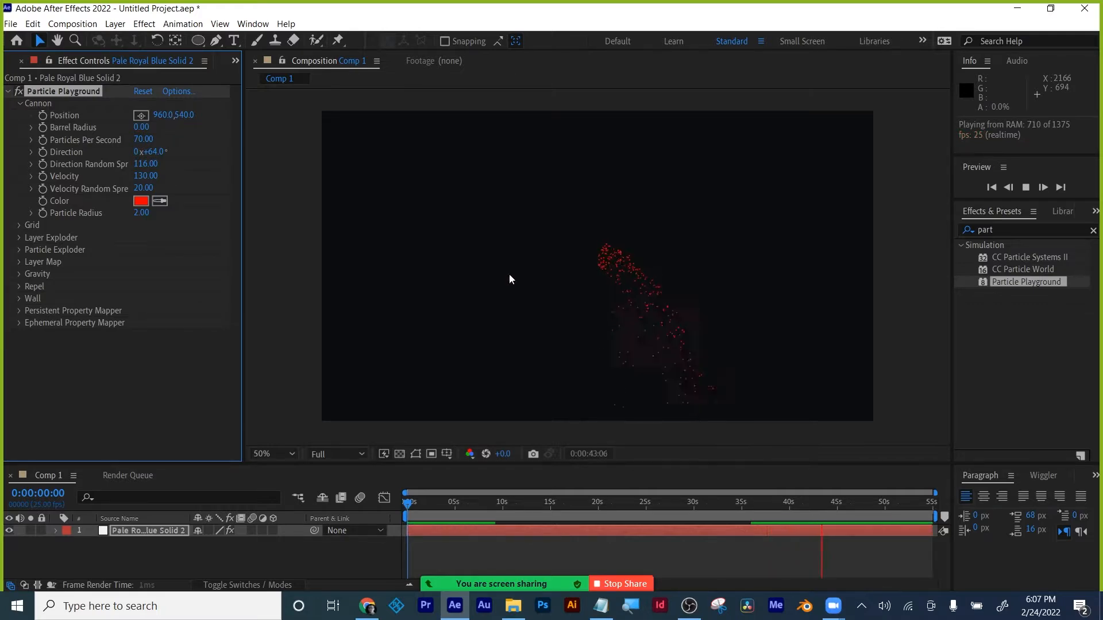
left_click(149, 164)
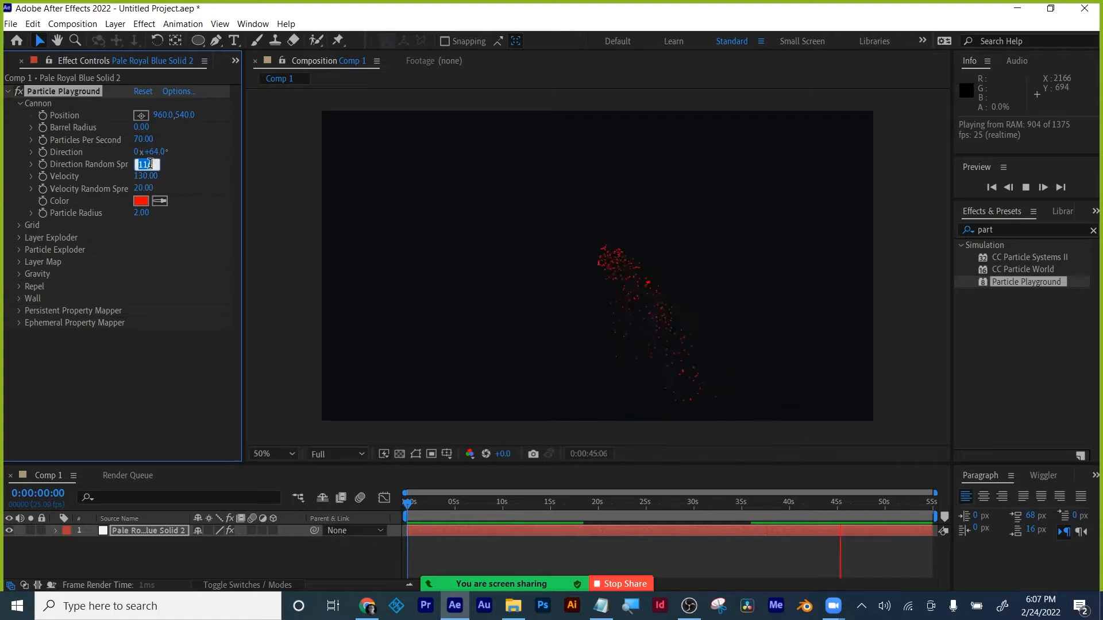
type("0")
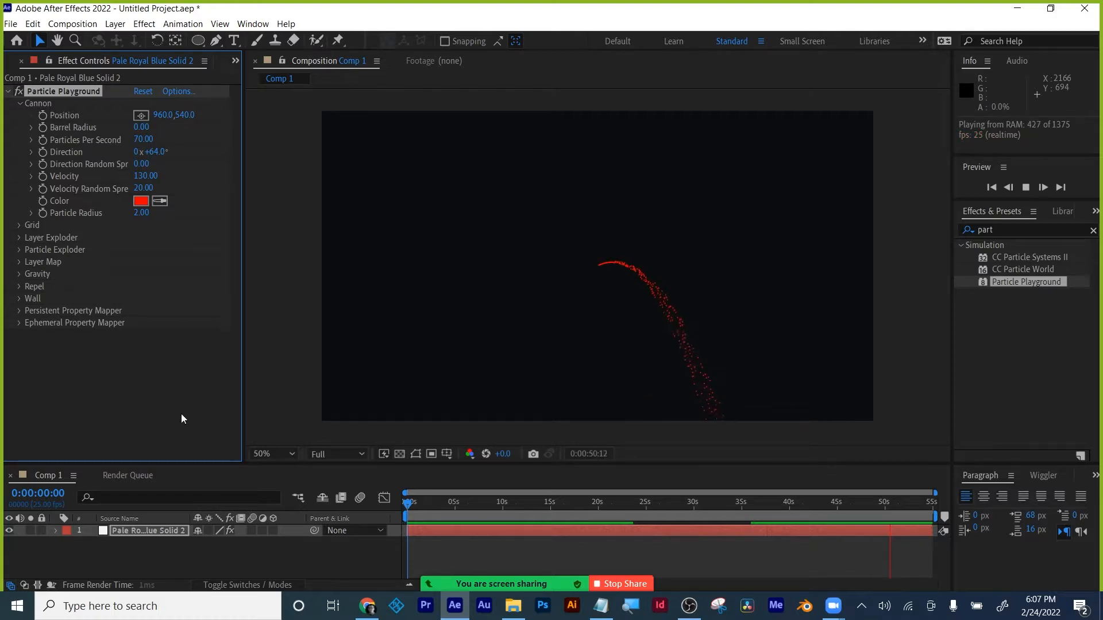
- Set the cannon's Velocity to 50 after trying 368 and 4
left_click_drag(144, 177, 294, 162)
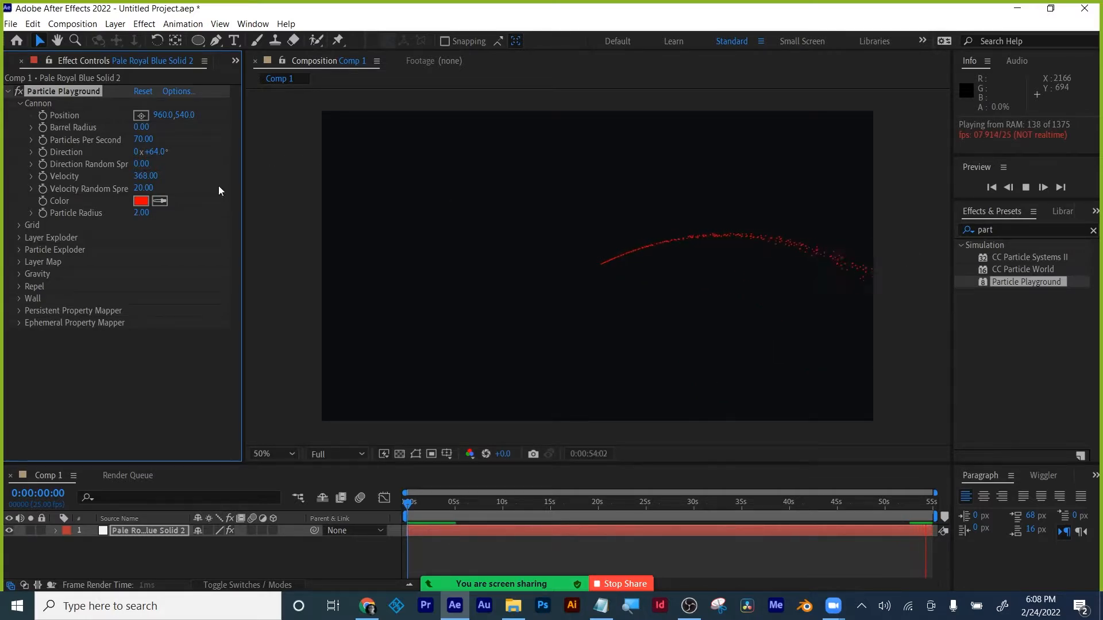
left_click(144, 176)
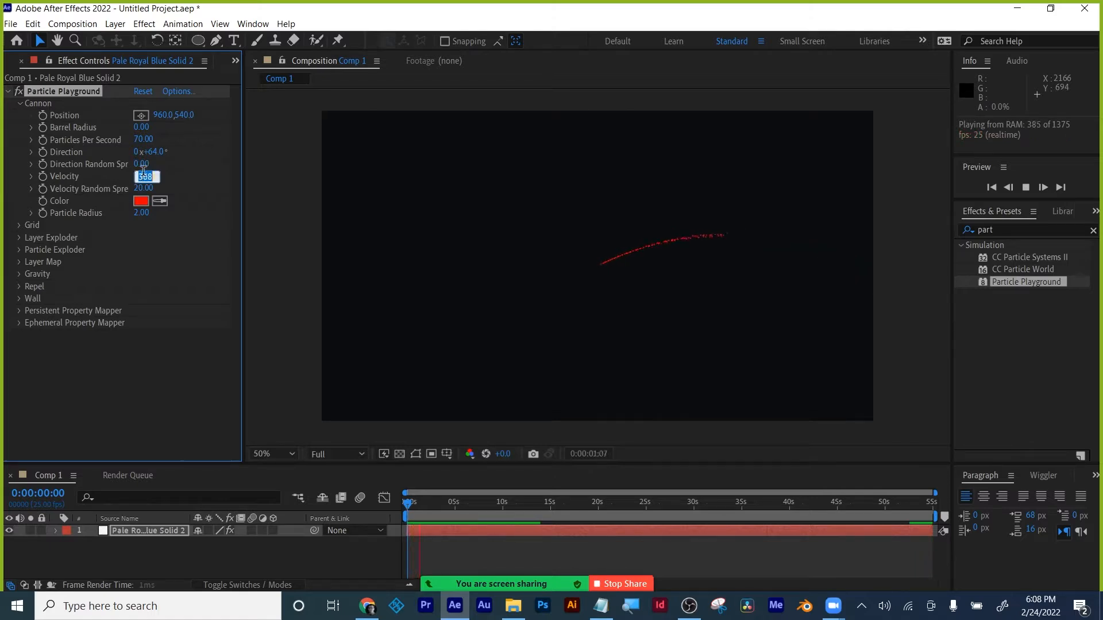
type("4")
key("Return")
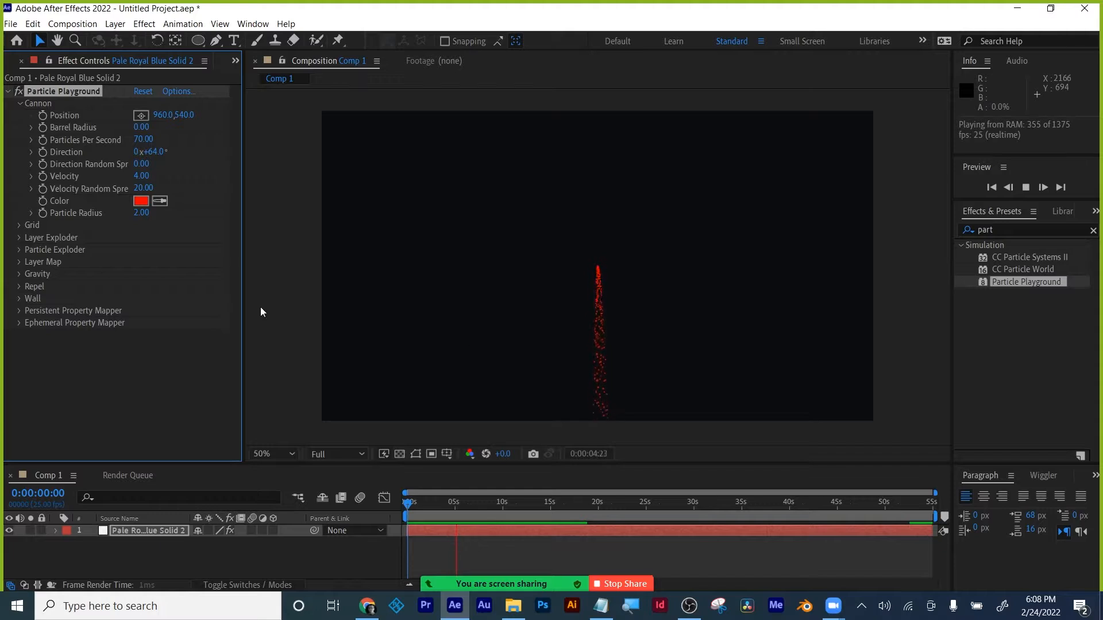
left_click(142, 176)
type("50")
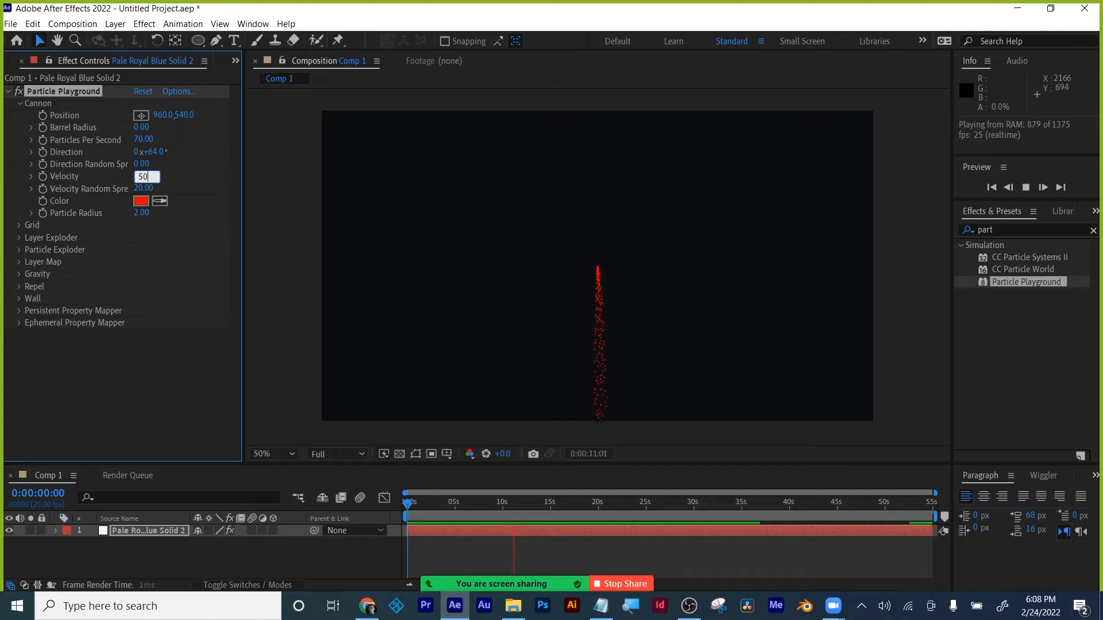
left_click(148, 228)
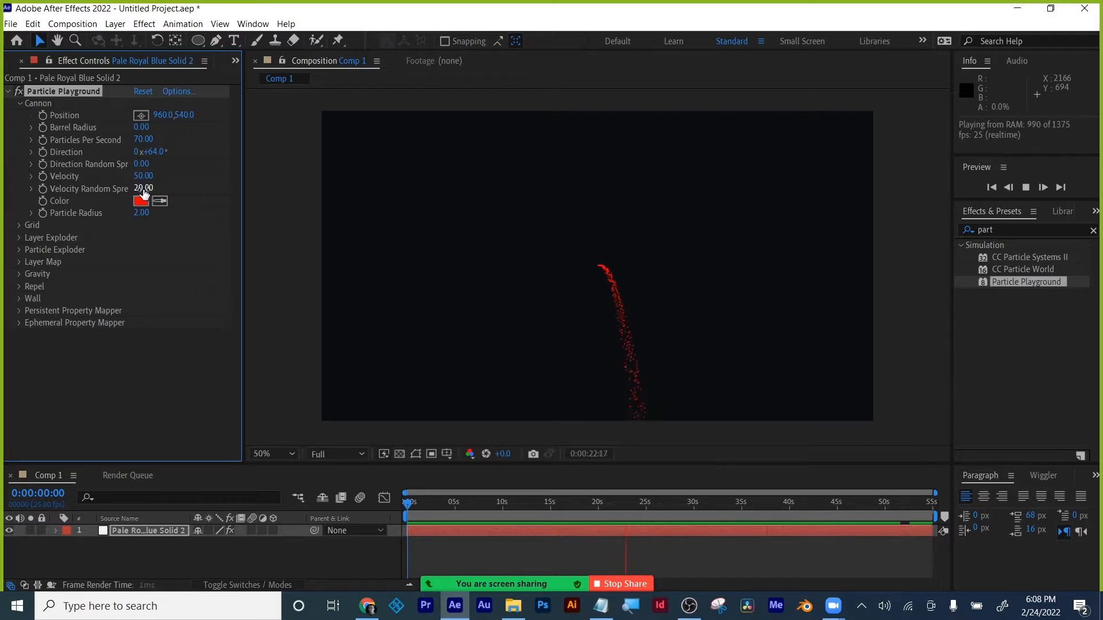
- Try Velocity Random Spread values of 599 and 0 for the cannon
left_click_drag(144, 194, 508, 185)
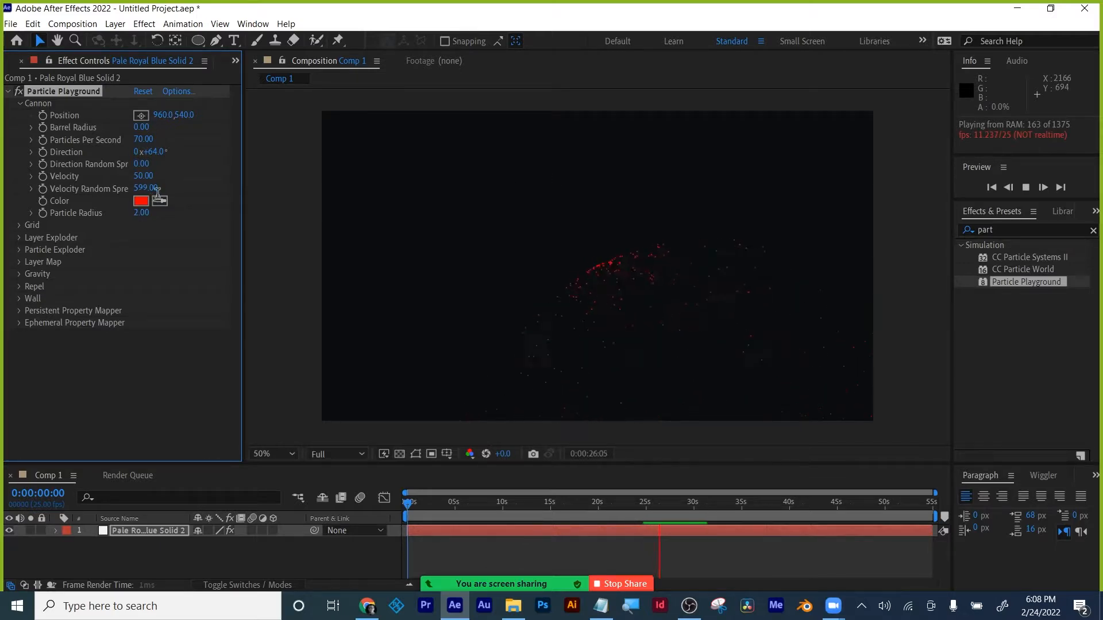
left_click(157, 191)
type("0")
key("Return")
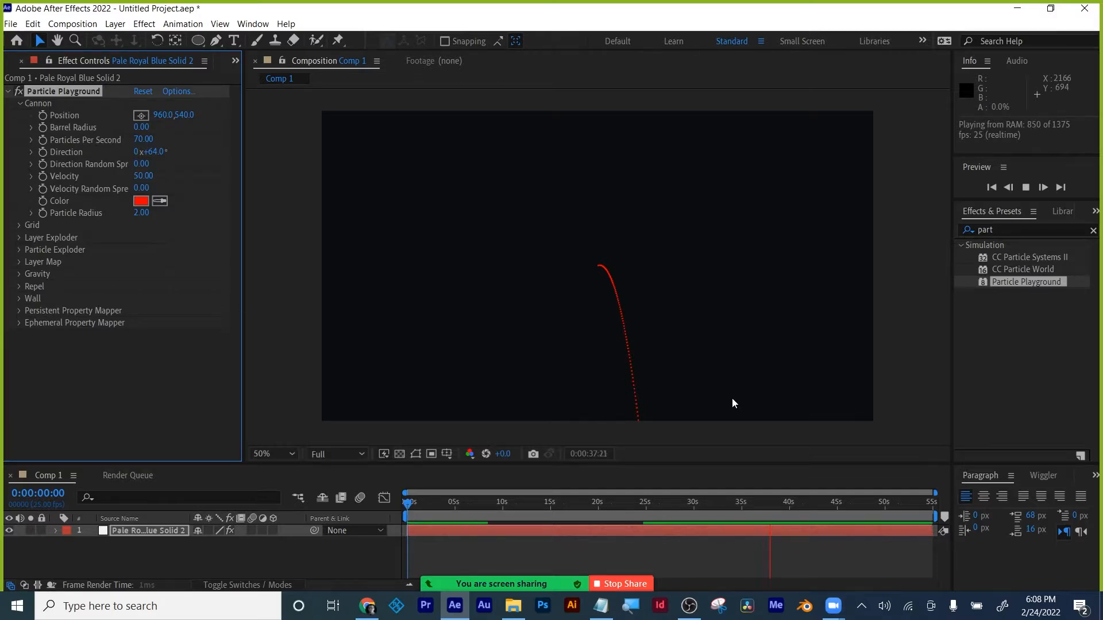
- Move the playhead to 0:00:07:00 and set the cannon's Velocity Random Spread to 58
left_click(466, 506)
left_click(474, 506)
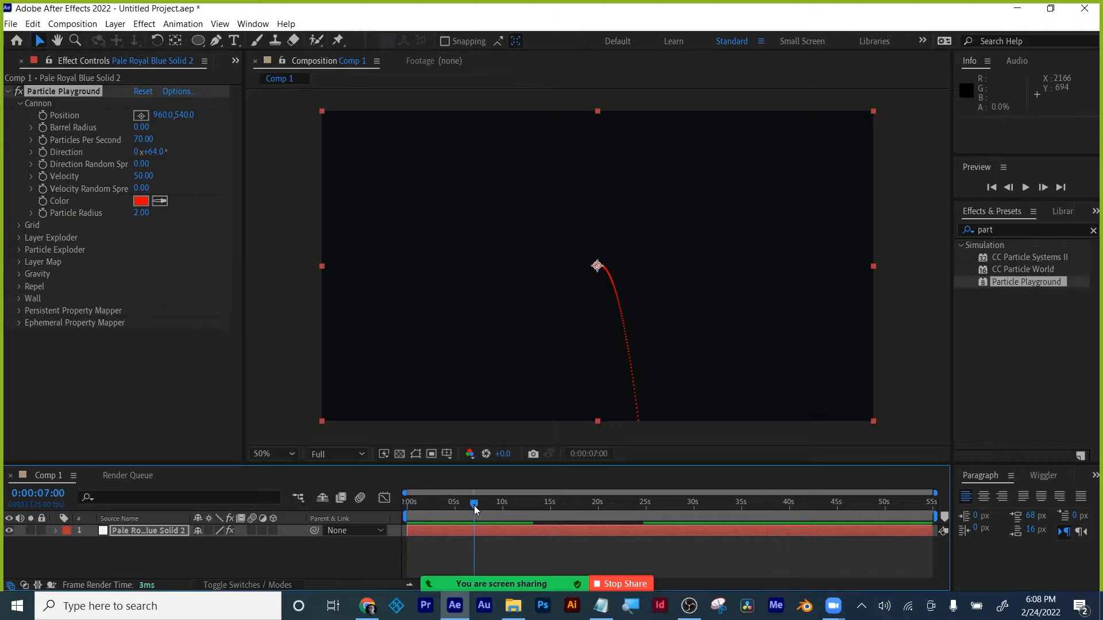
left_click_drag(141, 188, 180, 184)
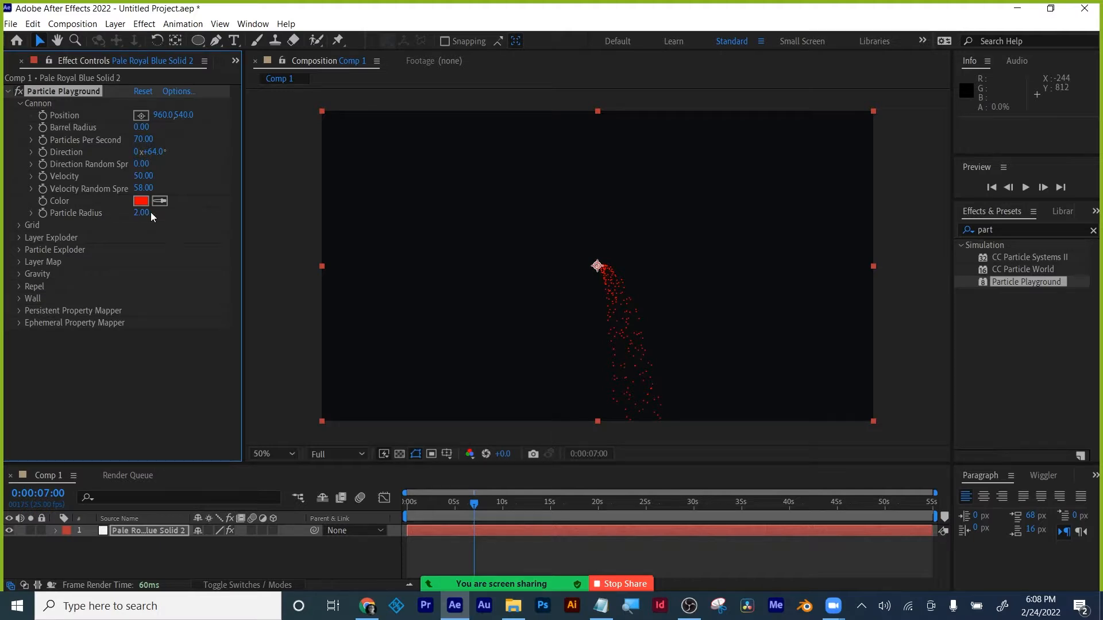
- Change the cannon's particle color from red to a bright cyan blue
left_click(139, 200)
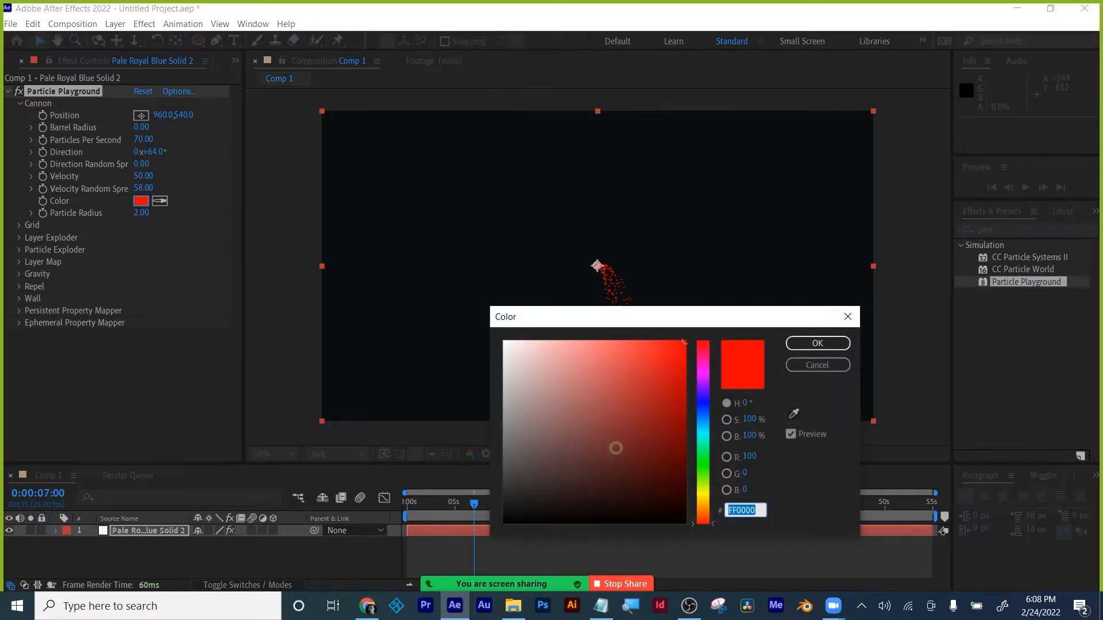
left_click(705, 434)
left_click(817, 343)
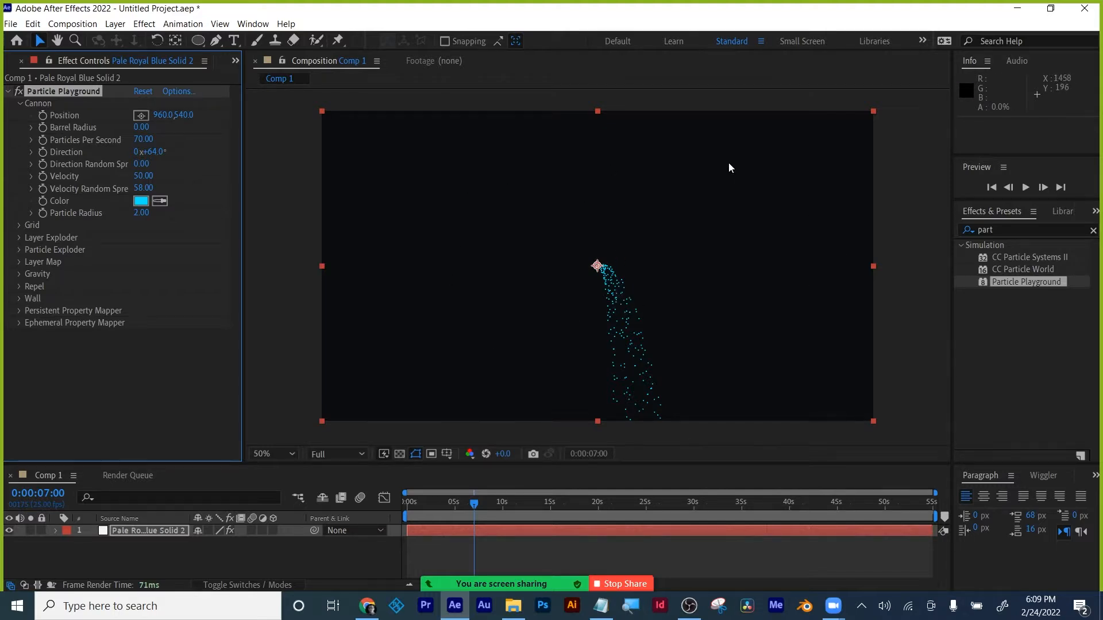
- Set the cannon's Particle Radius to 1, try 99, and set it back to 1
left_click(144, 213)
type("1")
key("Return")
left_click(140, 213)
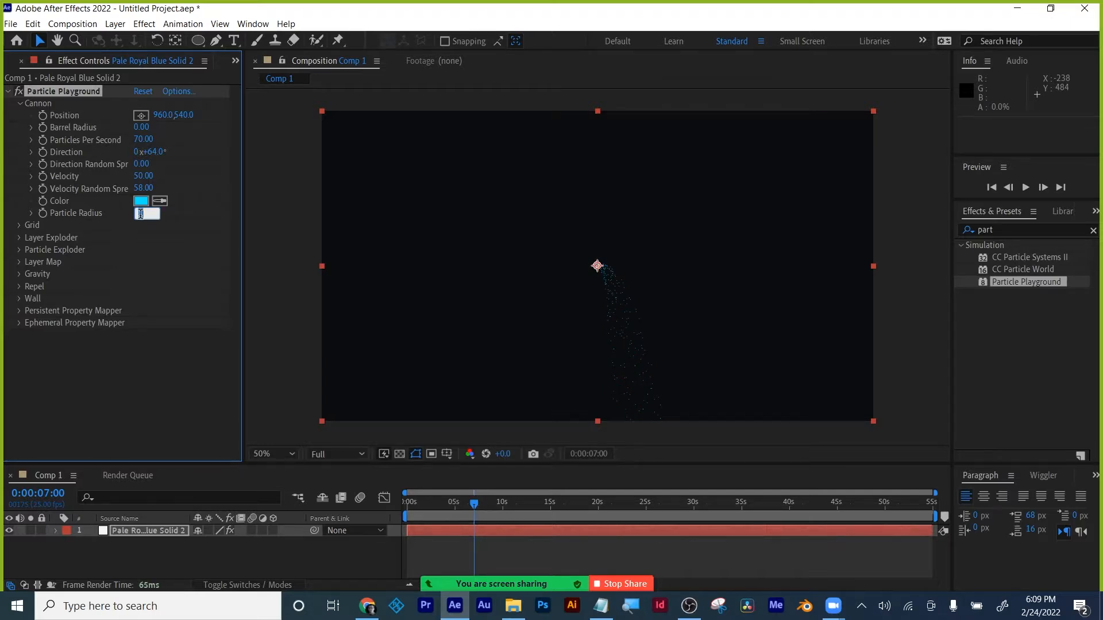
key("Return")
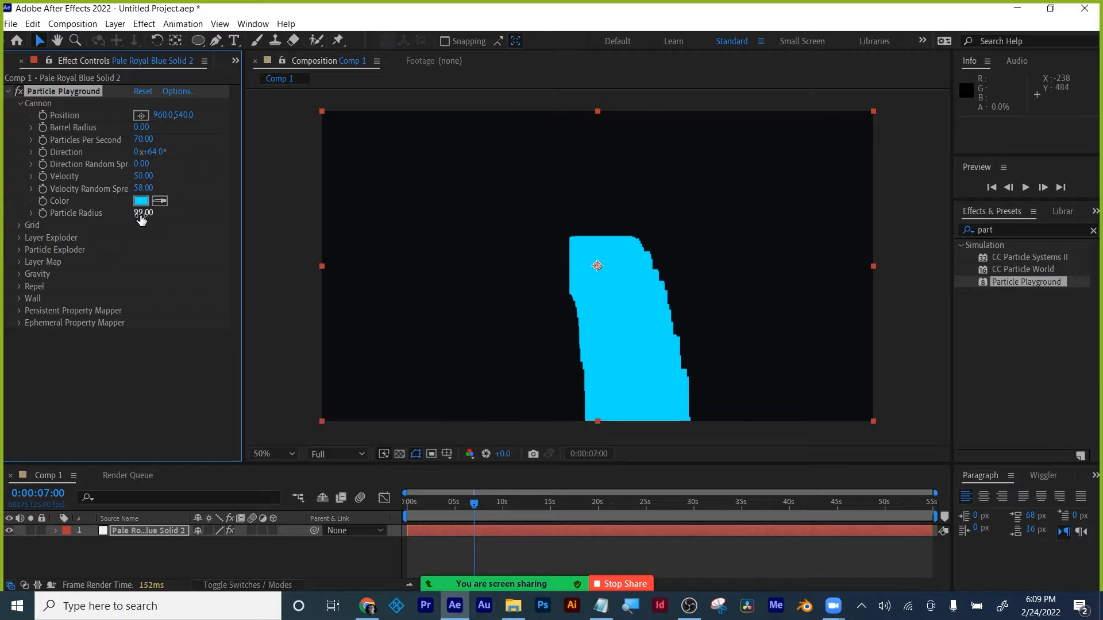
left_click(143, 213)
type("1")
key("Return")
left_click(550, 322)
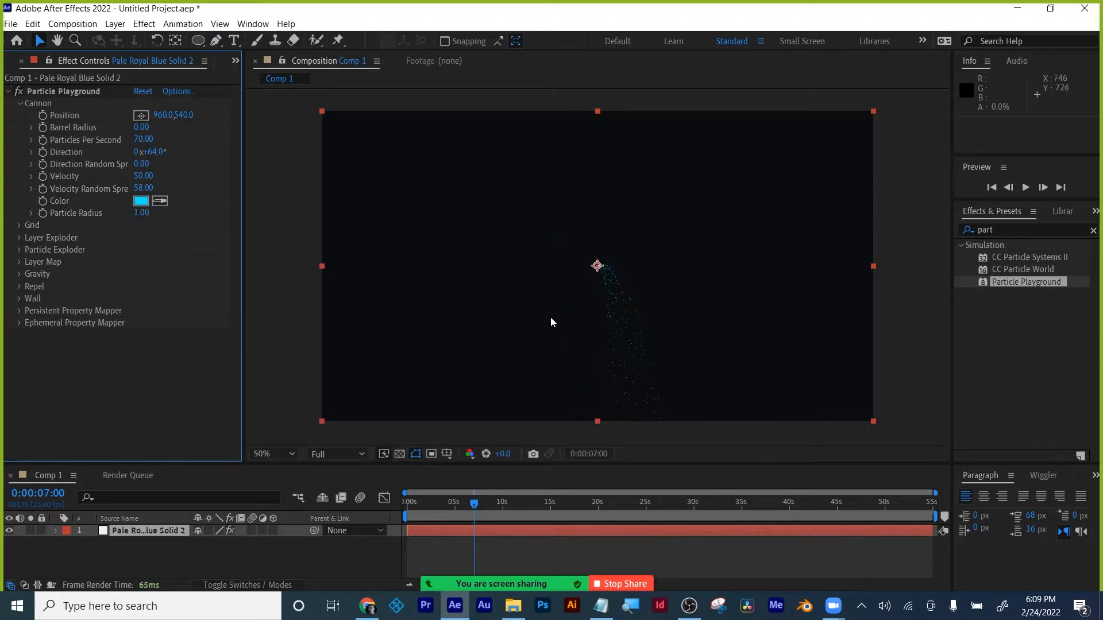
- Preview the particle stream from the start of the composition, stop playback and reveal the Layer Exploder settings
left_click_drag(477, 511, 517, 512)
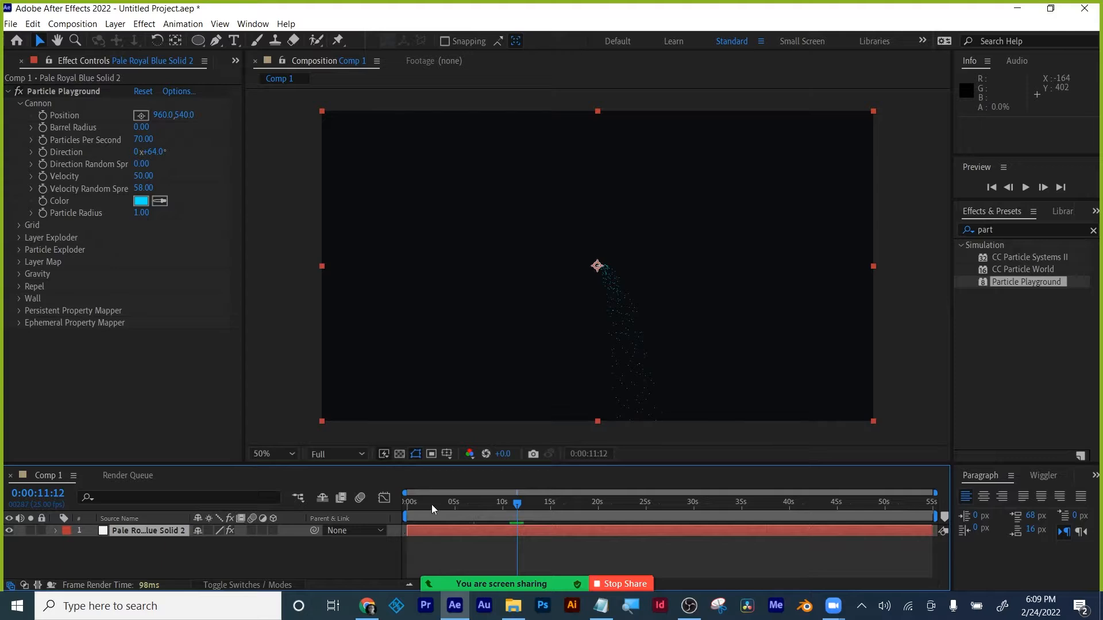
left_click_drag(432, 505, 392, 508)
key("space")
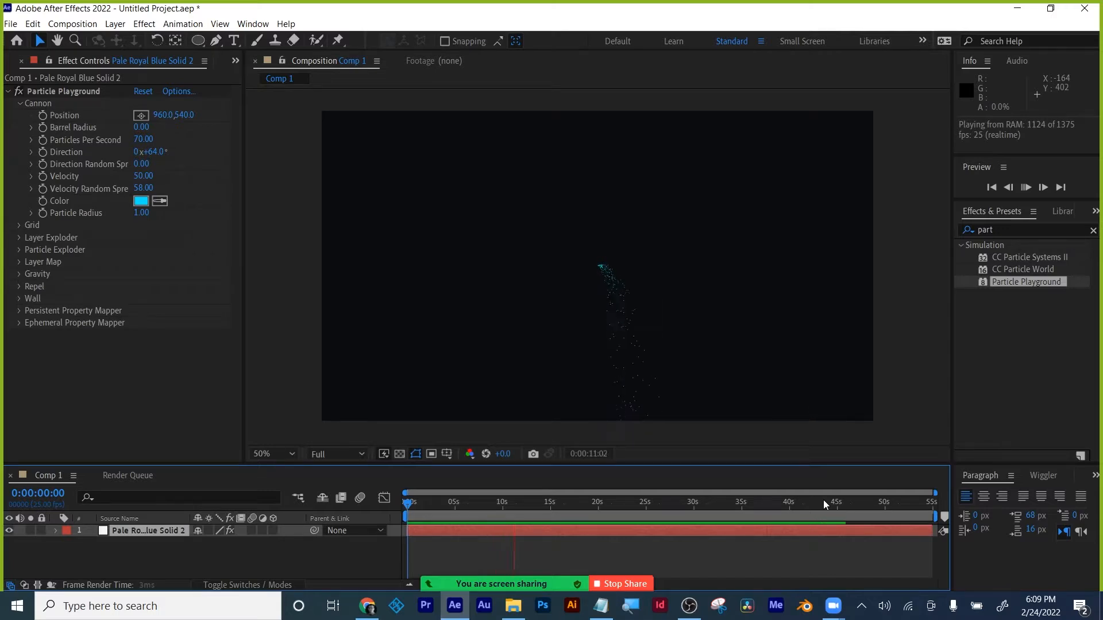
left_click(61, 91)
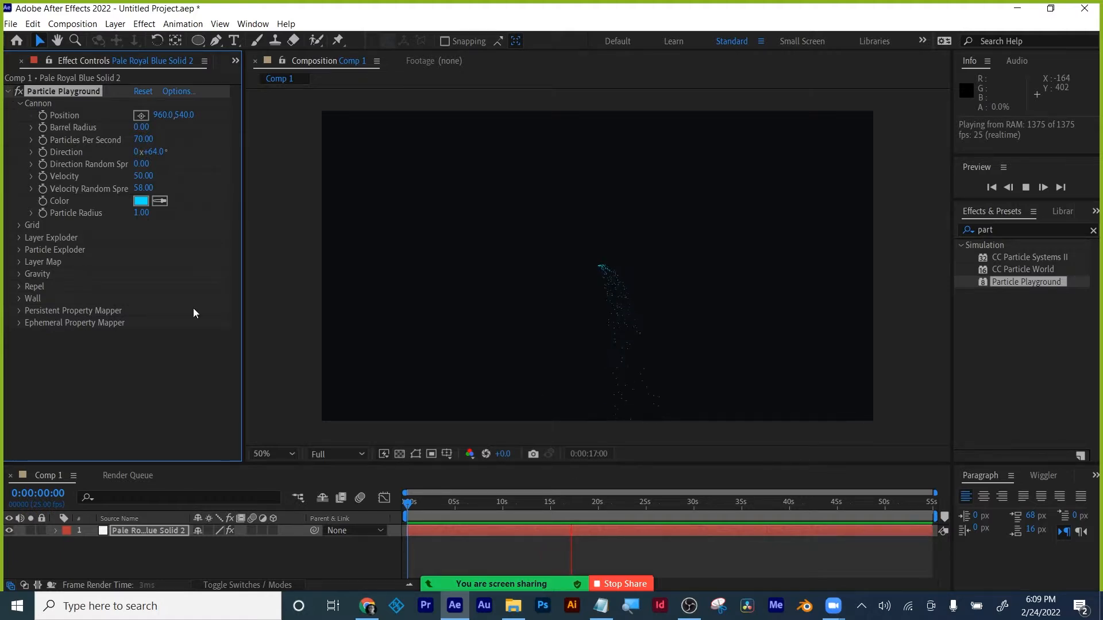
key("space")
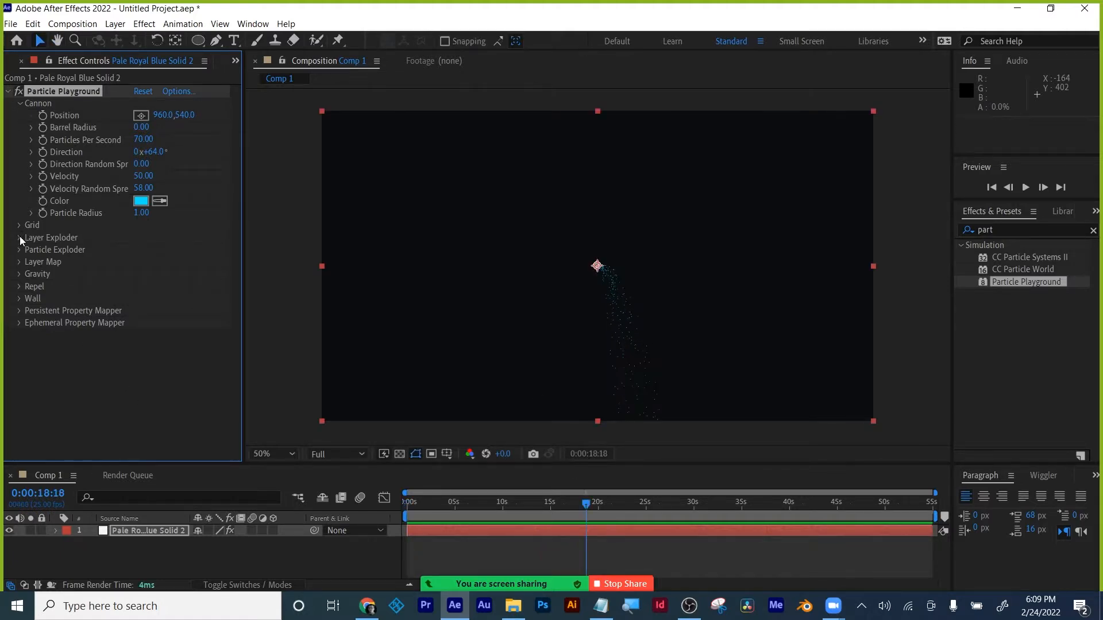
left_click(20, 239)
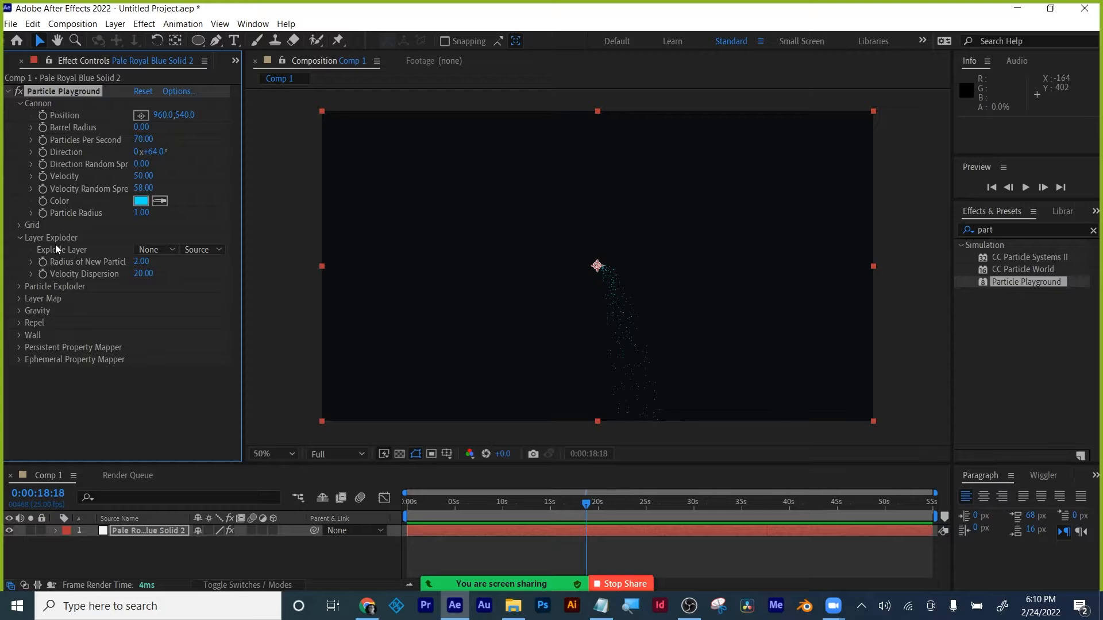
left_click(63, 368)
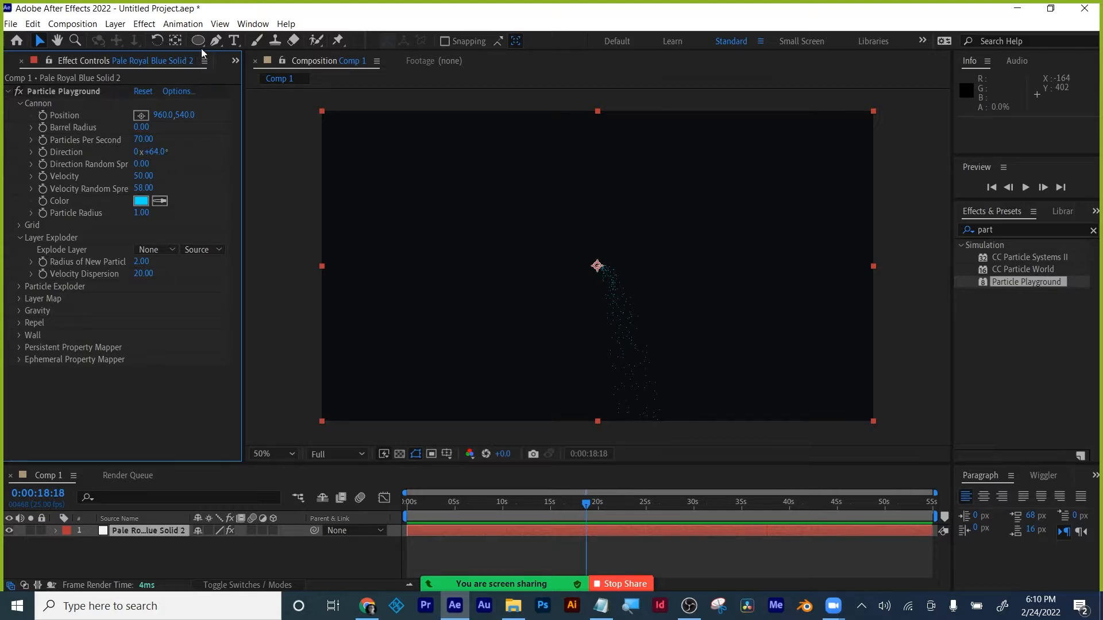
- Add a text layer reading HELLO and move it so the whole word fits inside the frame
key("ctrl+t")
left_click(482, 284)
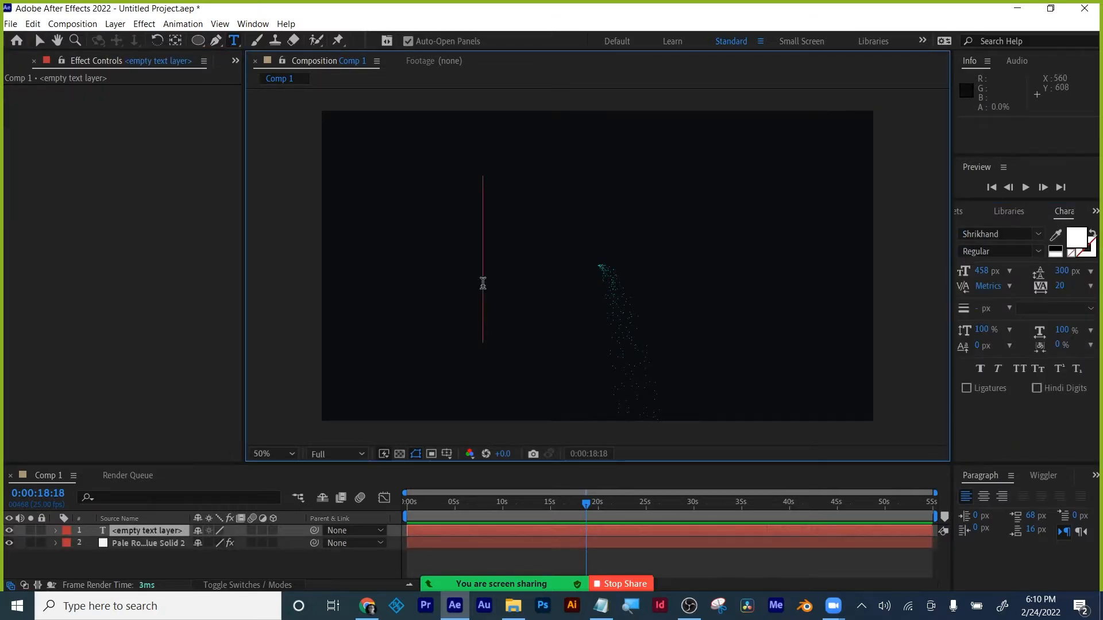
type("HELLO")
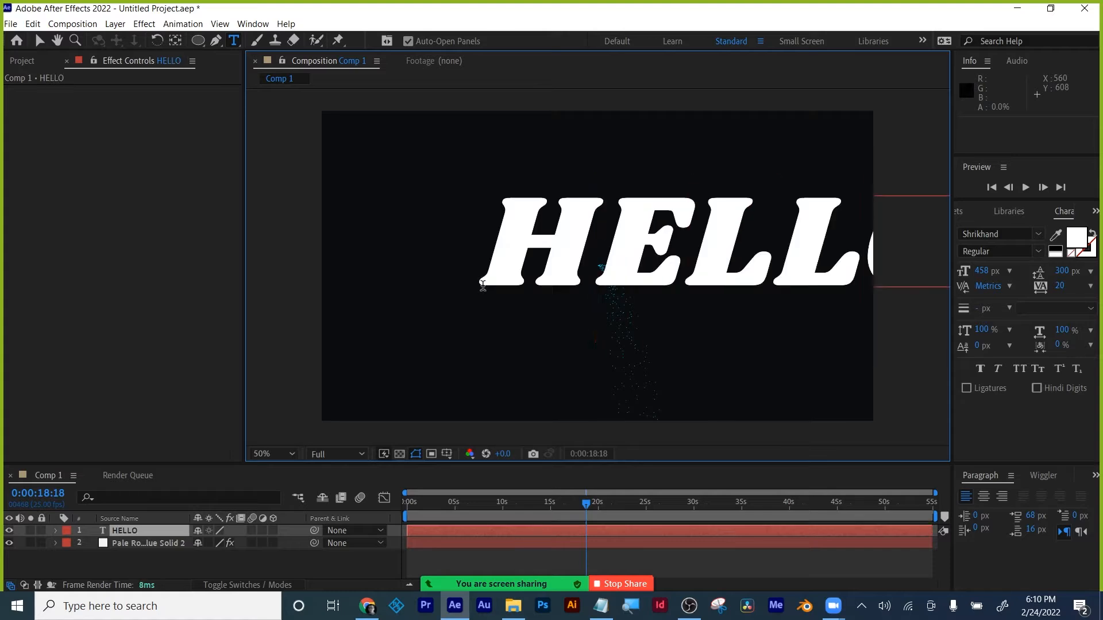
left_click(40, 41)
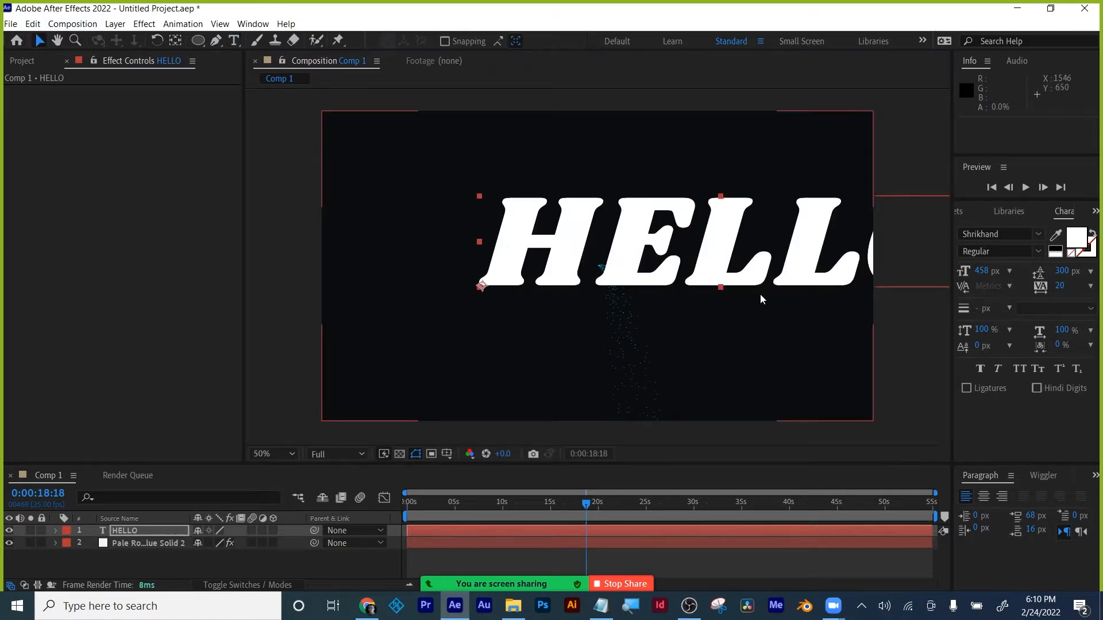
left_click_drag(710, 280, 575, 304)
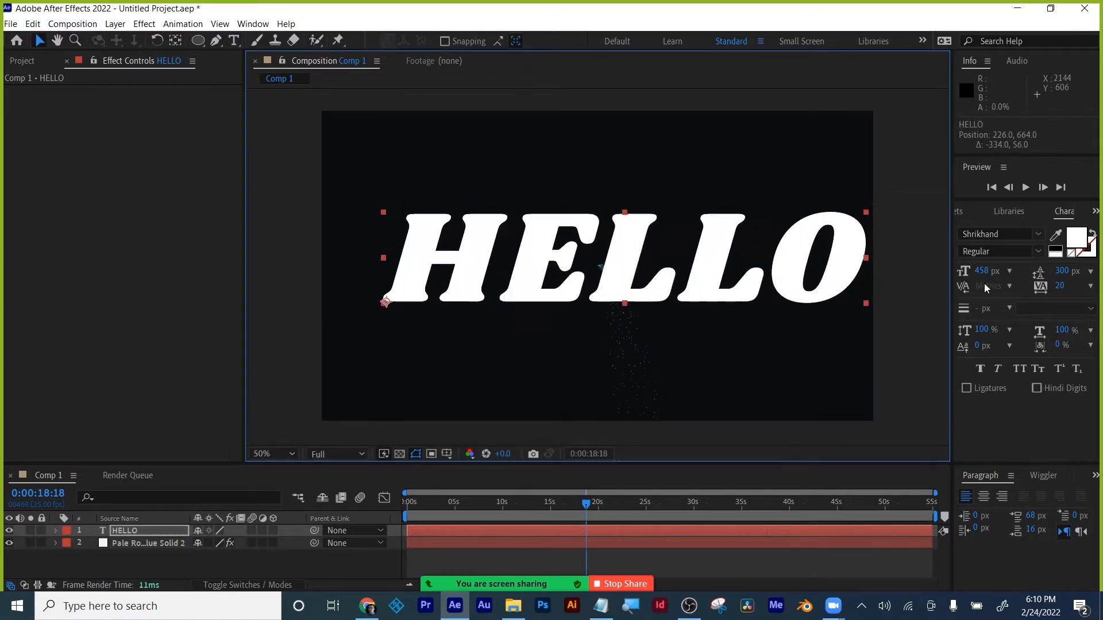
- Reduce the HELLO text to 379 px, change its font to Poppins Bold and center it in the frame
left_click(978, 271)
left_click_drag(978, 271, 932, 272)
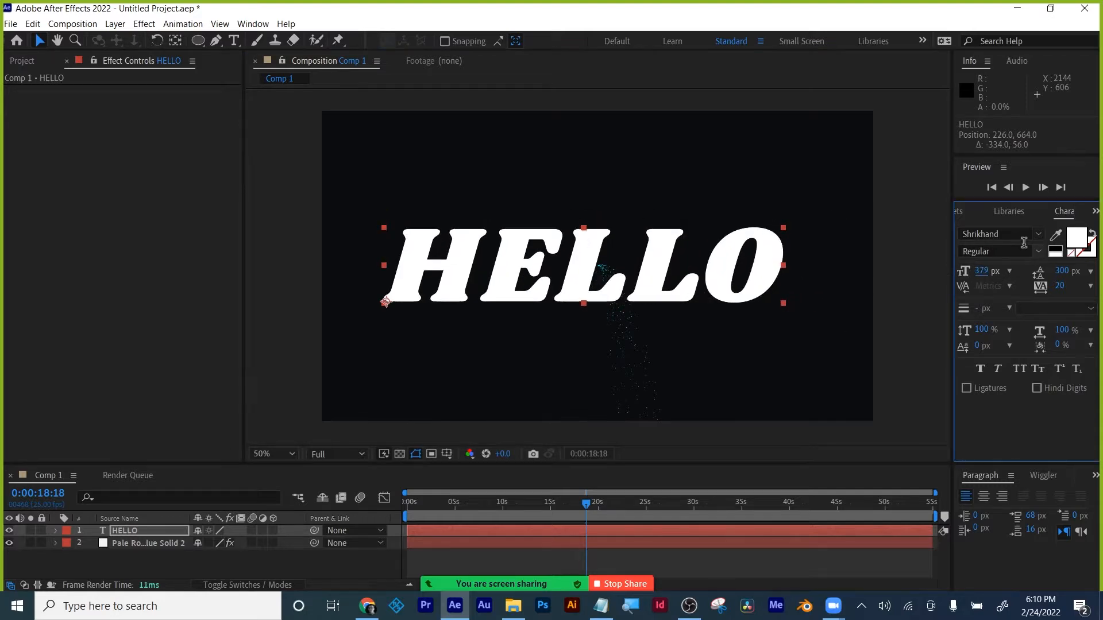
left_click(1039, 240)
left_click(1038, 241)
scroll(1020, 290, "up", 5)
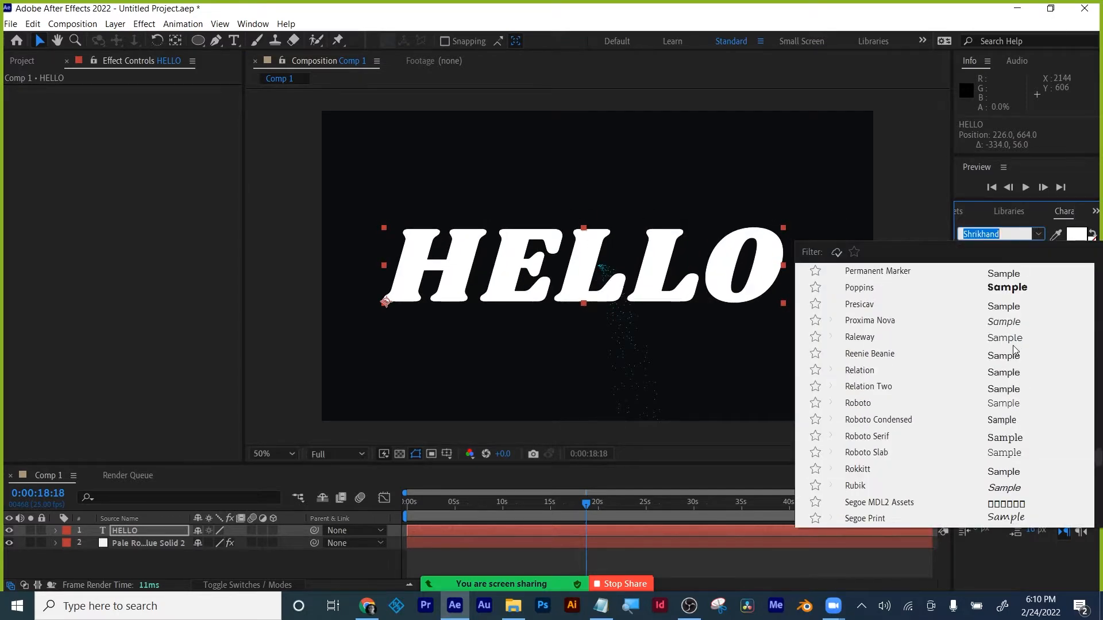
left_click(1020, 289)
left_click_drag(702, 291, 743, 289)
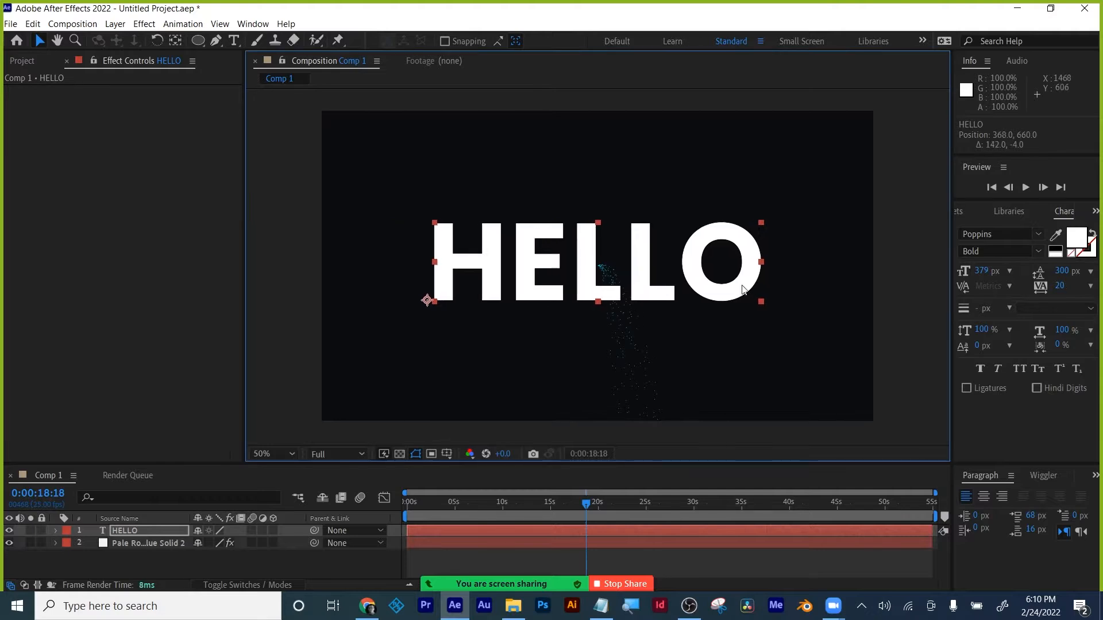
- On the solid's Layer Exploder, choose the HELLO layer as Explode Layer with Effects & Masks as its source
left_click(120, 543)
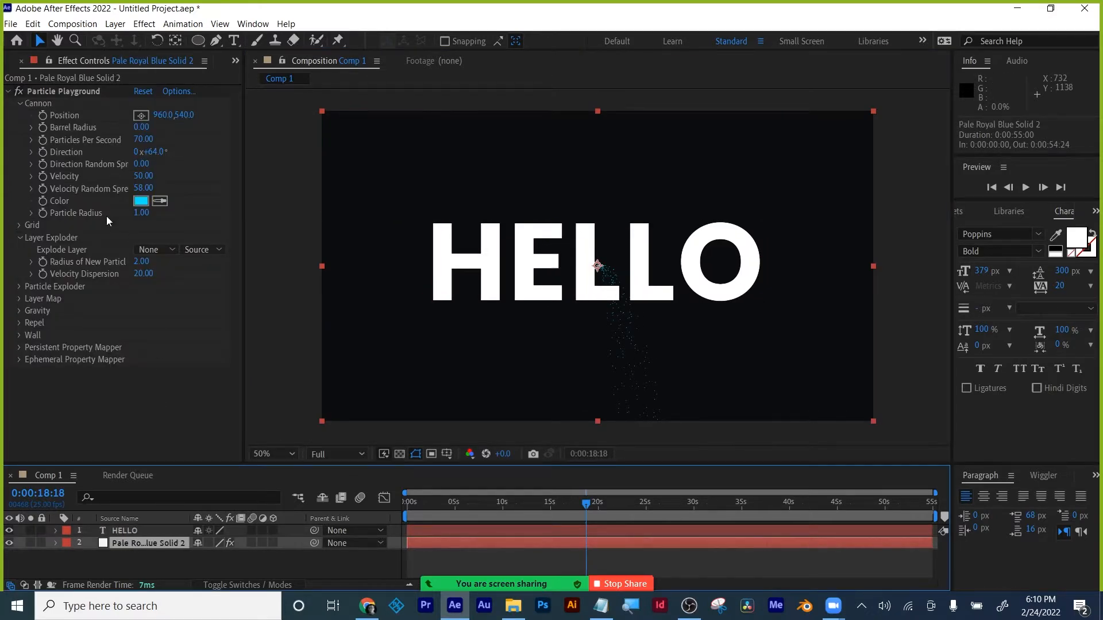
left_click(160, 250)
left_click(173, 282)
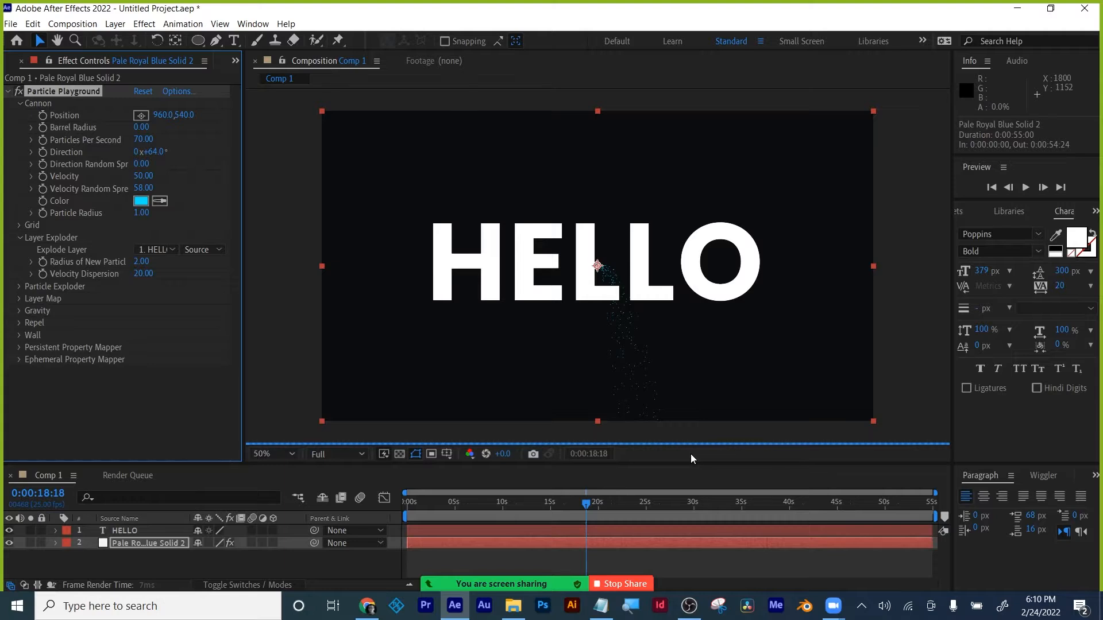
left_click(208, 250)
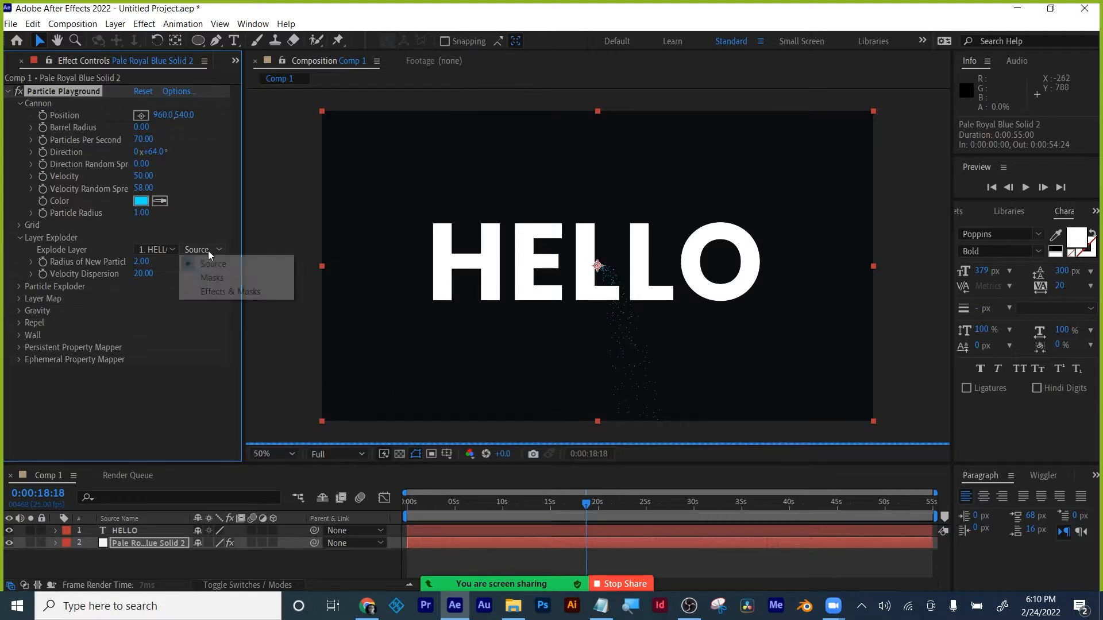
left_click(214, 292)
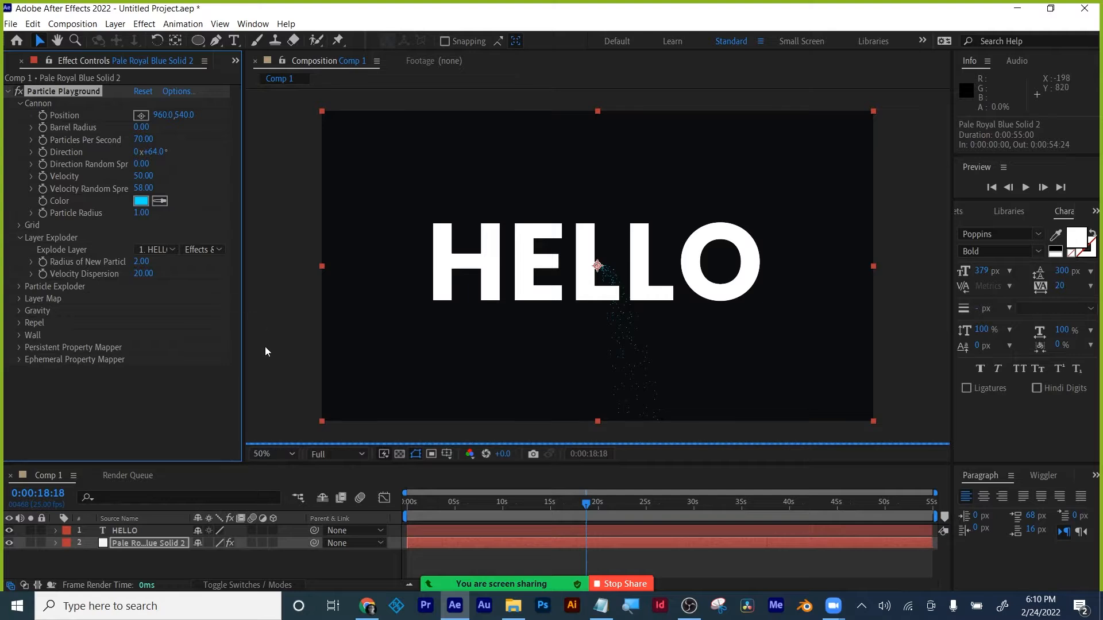
- Lower the preview resolution to Quarter and set the cannon's Particles Per Second to 35
left_click(334, 452)
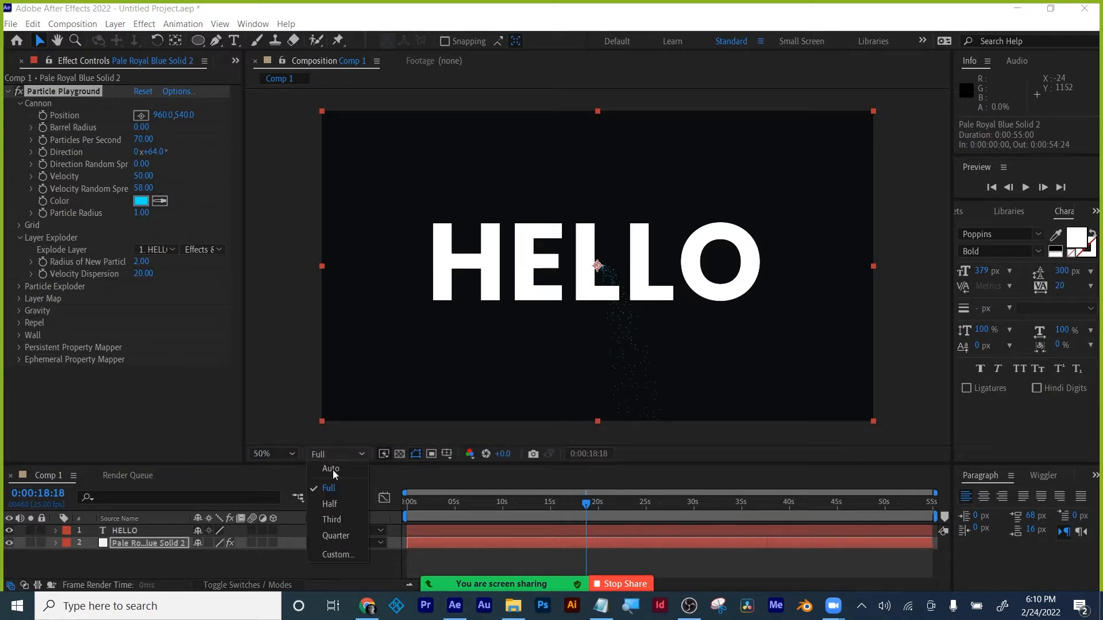
left_click(340, 537)
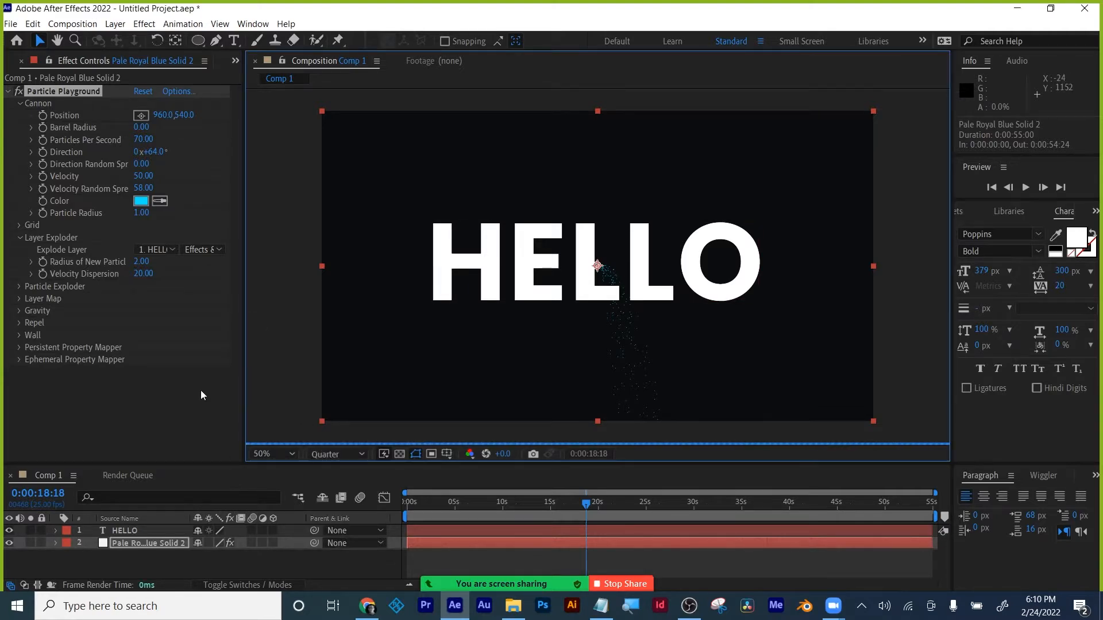
left_click(148, 141)
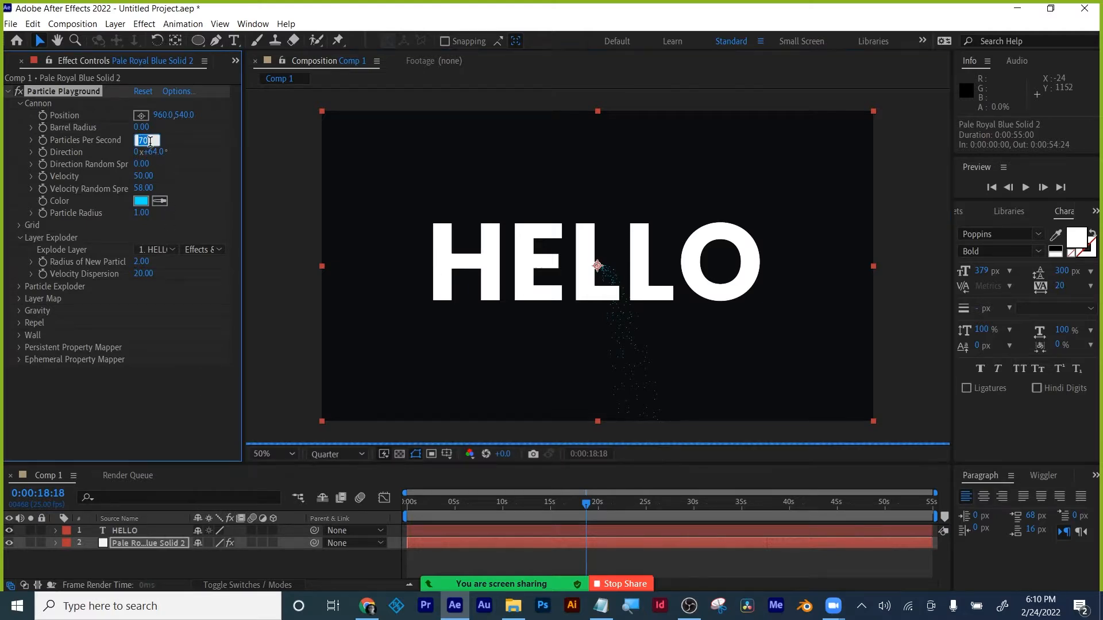
key("Return")
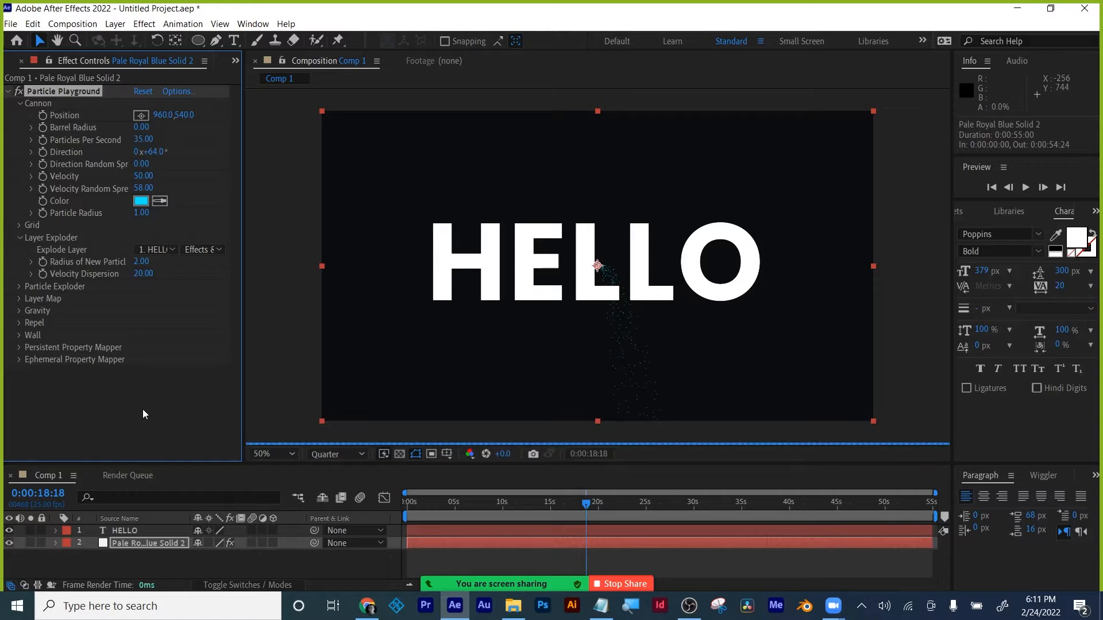
- Pre-compose the HELLO text layer as HELLO Comp 1, moving all attributes into the new composition
left_click(126, 529)
right_click(126, 529)
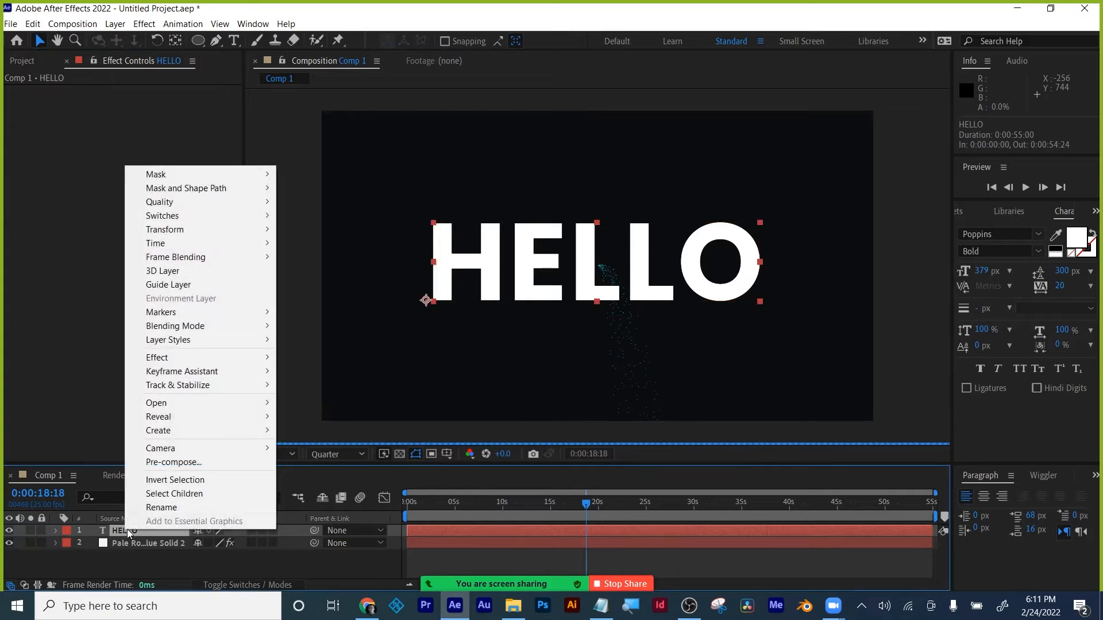
left_click(190, 465)
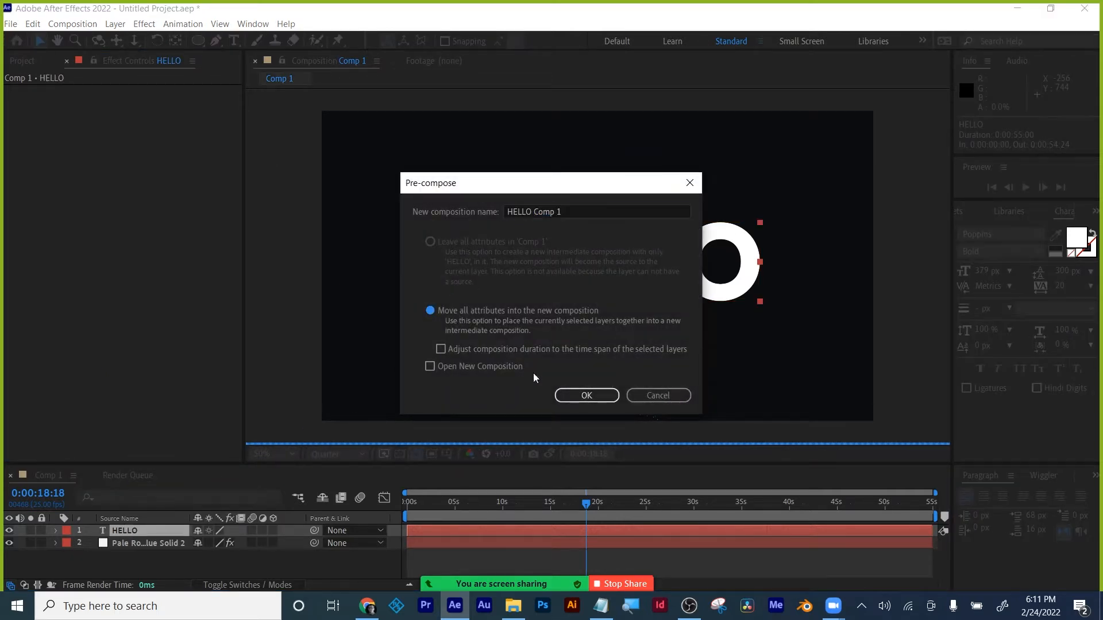
left_click(585, 395)
- Reselect HELLO Comp 1 as the Explode Layer in the solid's Layer Exploder
left_click(133, 545)
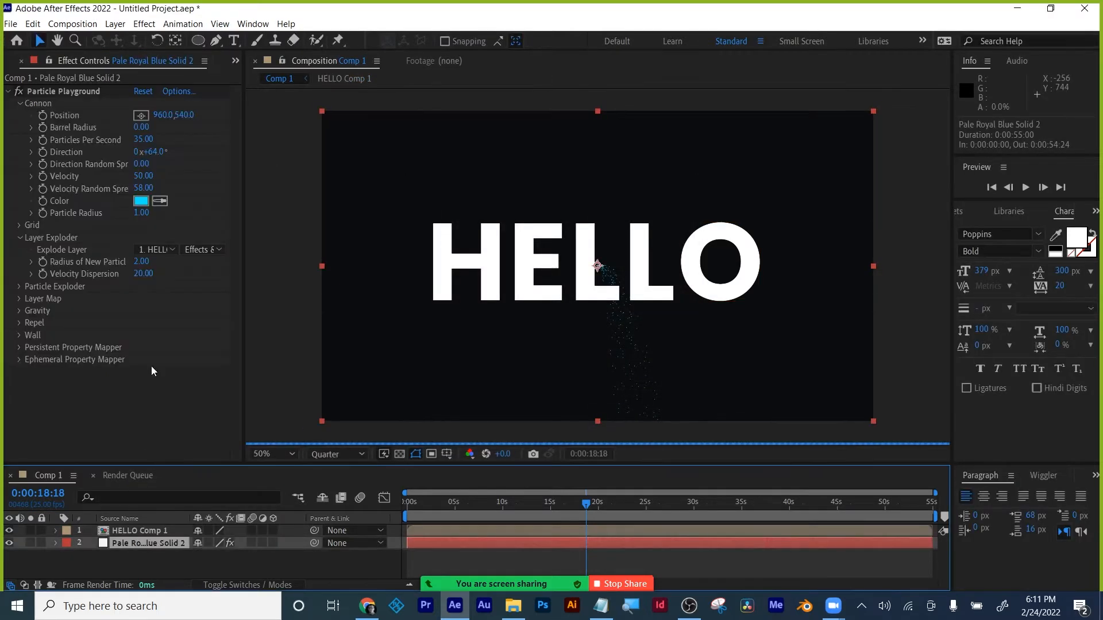
left_click(164, 250)
left_click(173, 281)
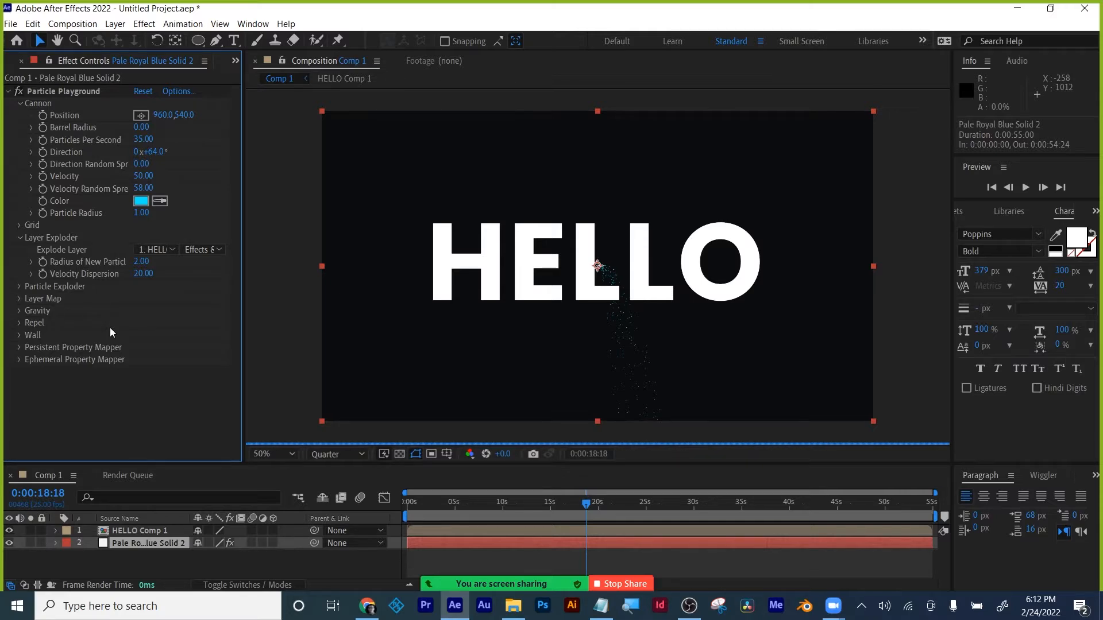
- Scrub through the first four seconds of the timeline to examine how the HELLO text explodes into particles
left_click(446, 508)
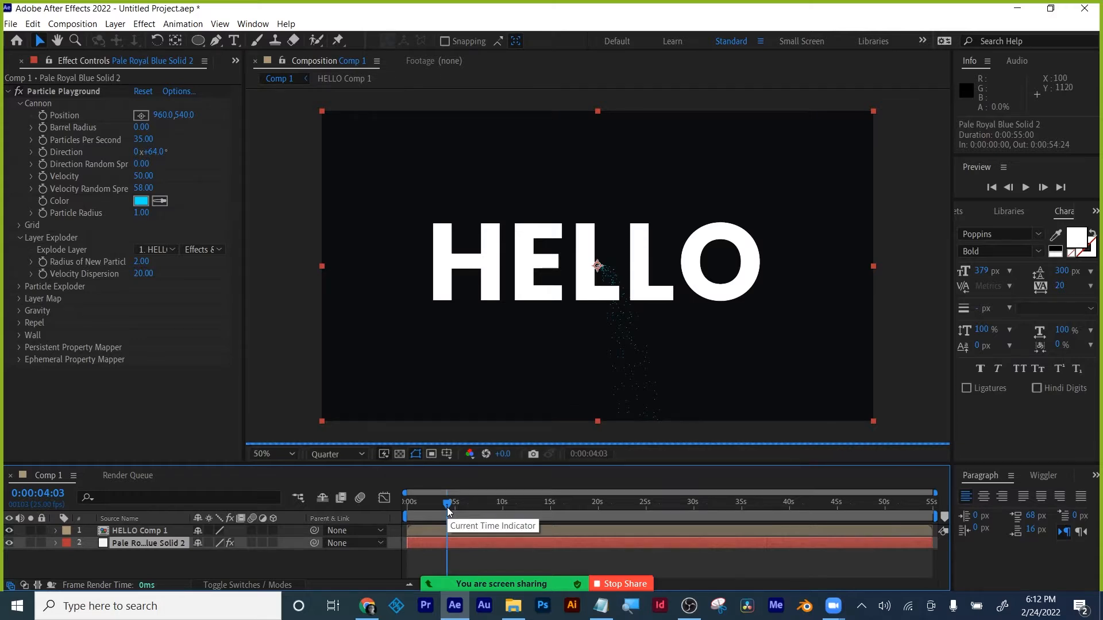
left_click_drag(447, 508, 418, 508)
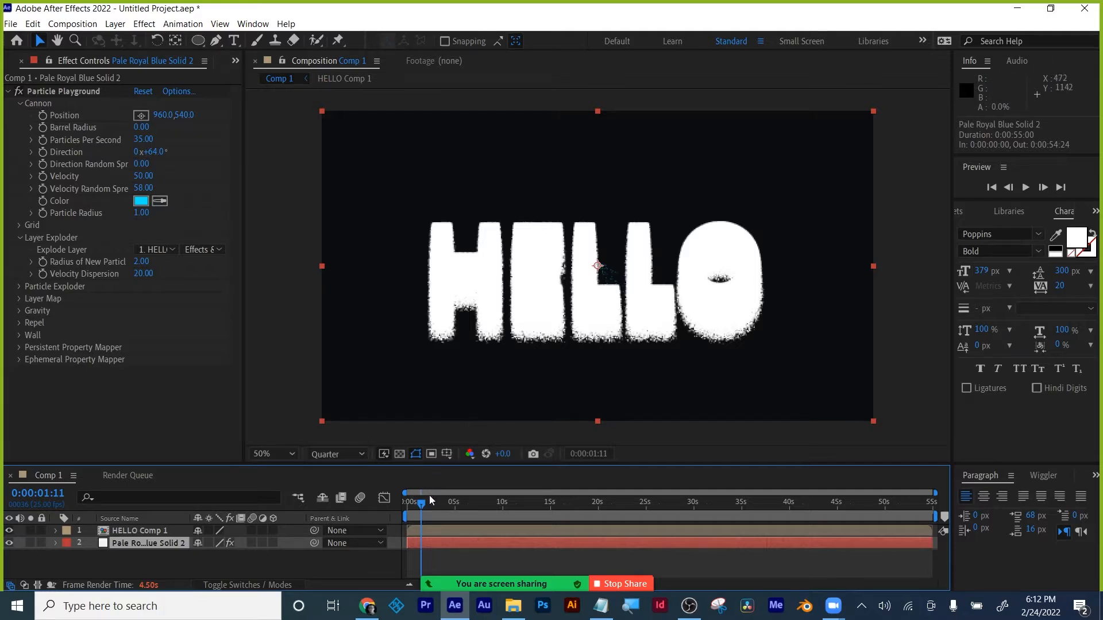
left_click_drag(421, 505, 445, 499)
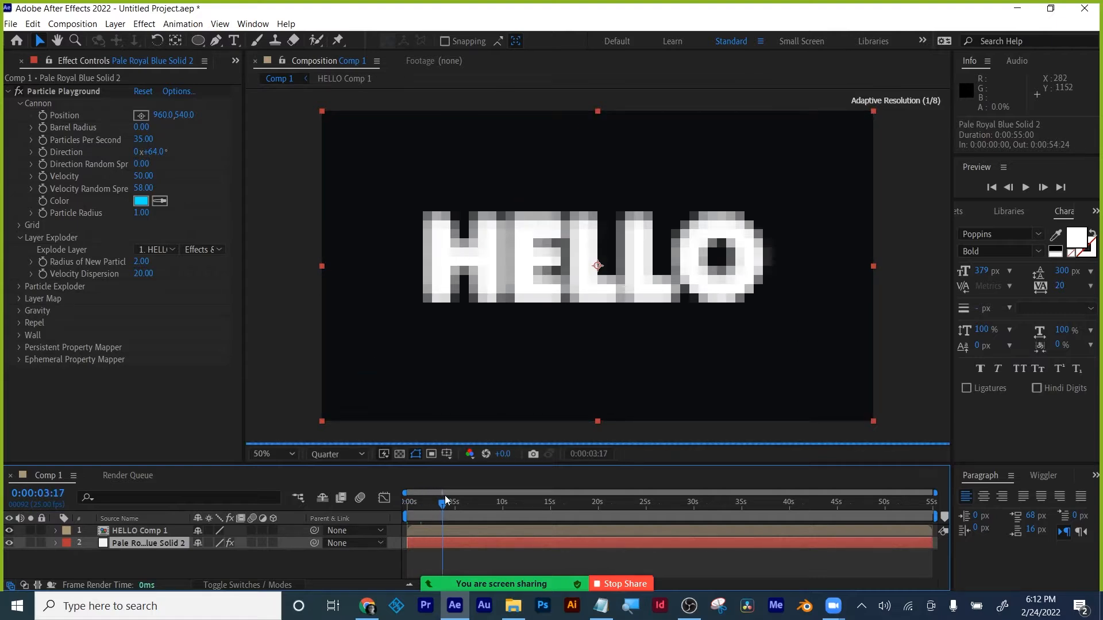
left_click_drag(445, 496, 415, 501)
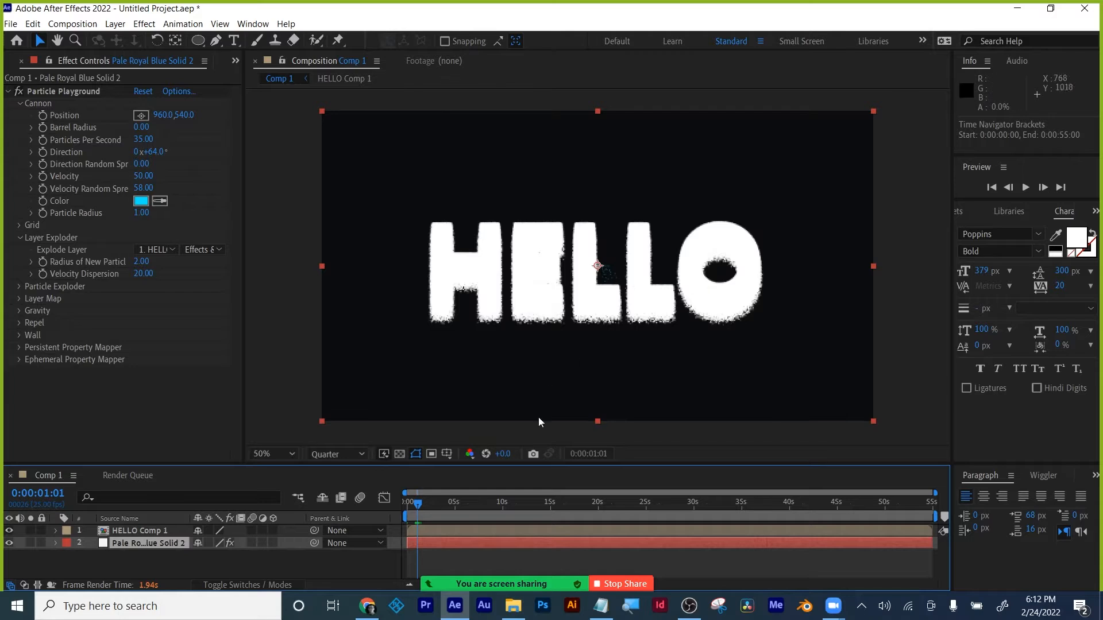
mouse_move(418, 503)
left_mouse_down()
mouse_move(402, 506)
mouse_move(429, 505)
left_mouse_up()
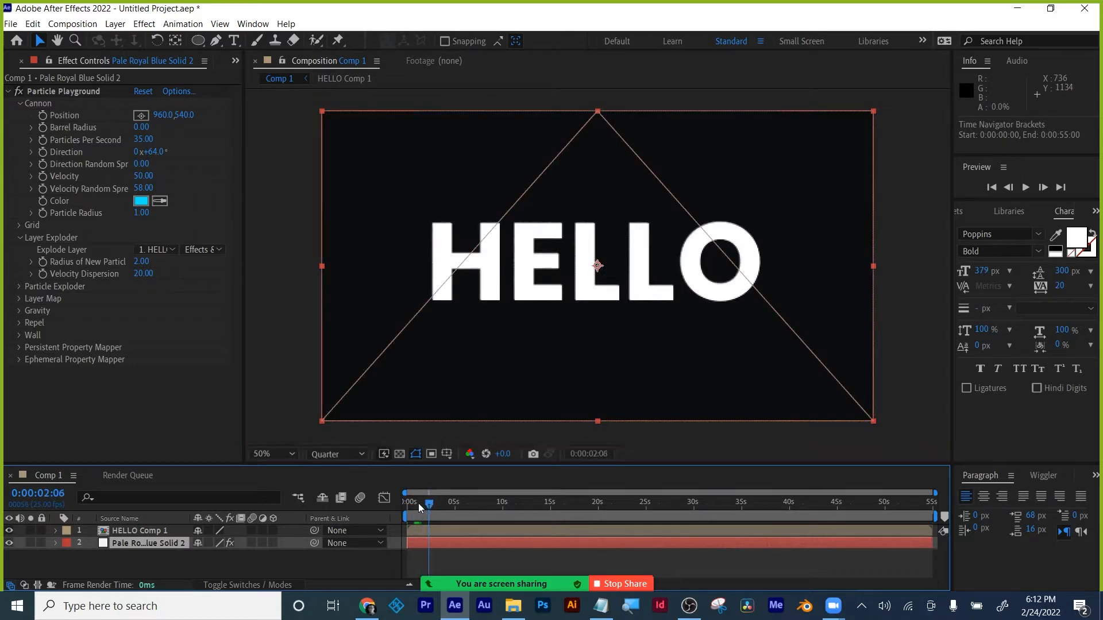
left_click(410, 503)
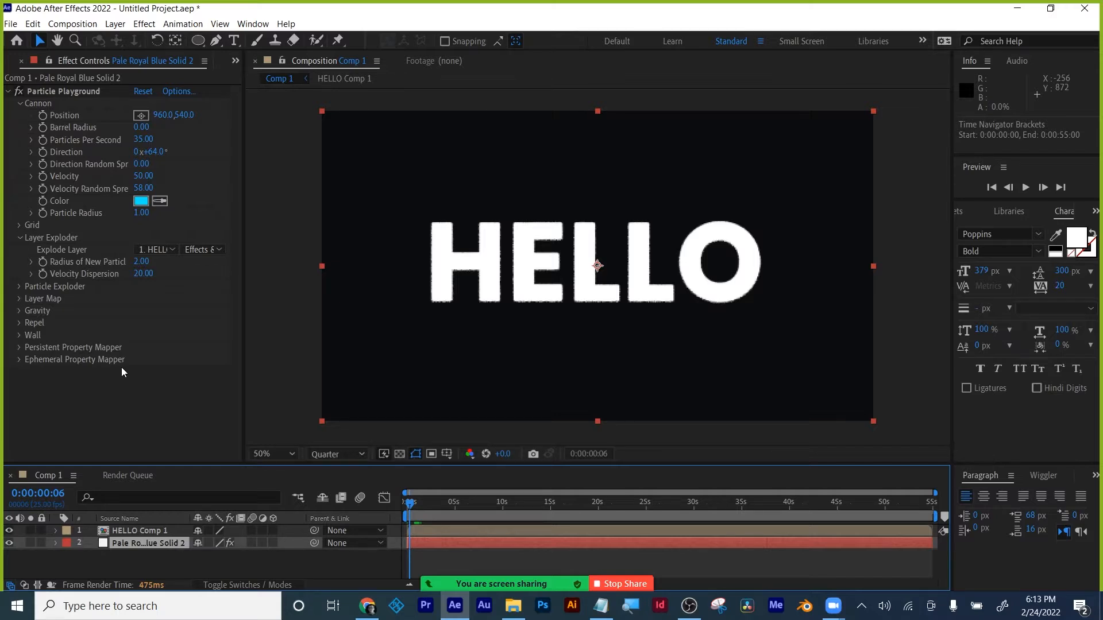
- Set the Layer Exploder's Explode Layer to None, collapse its settings and expose the Layer Map settings
left_click(17, 299)
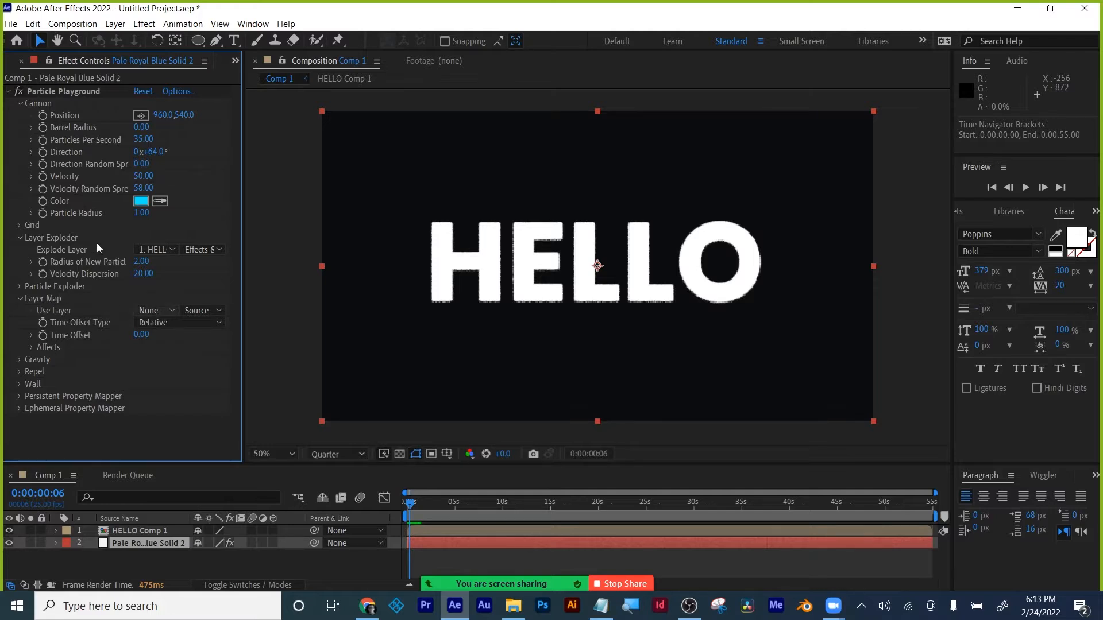
left_click(160, 250)
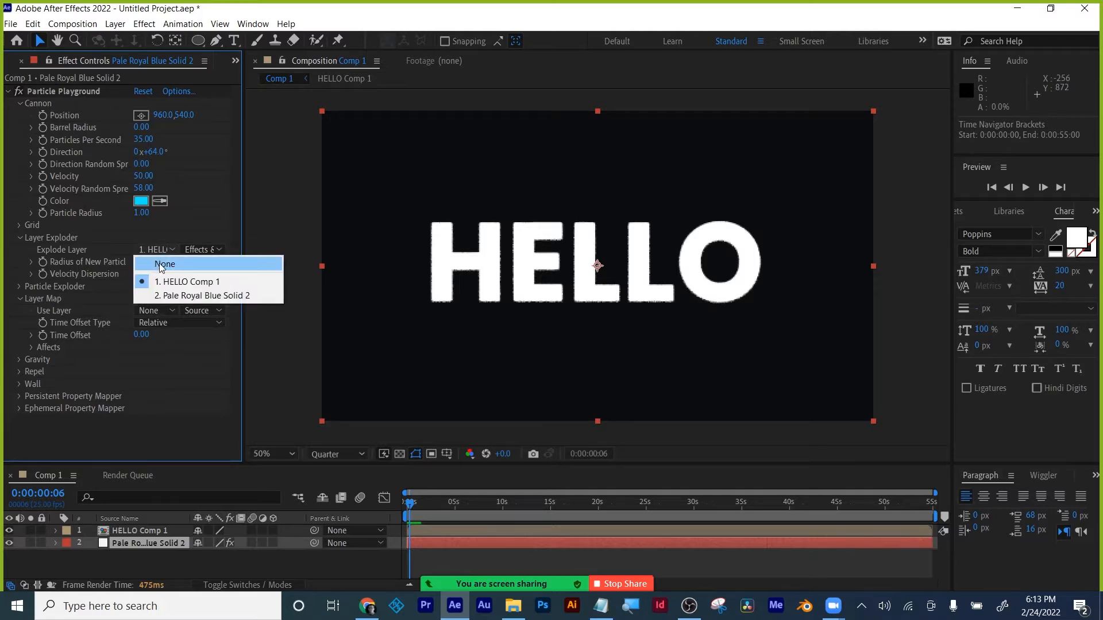
left_click(160, 263)
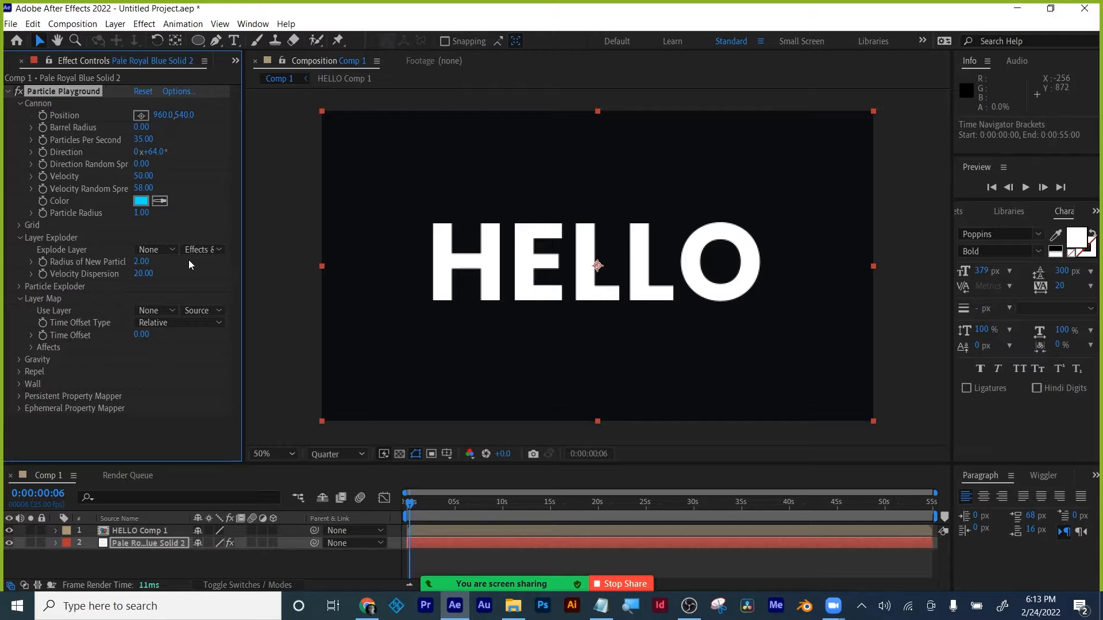
left_click(20, 237)
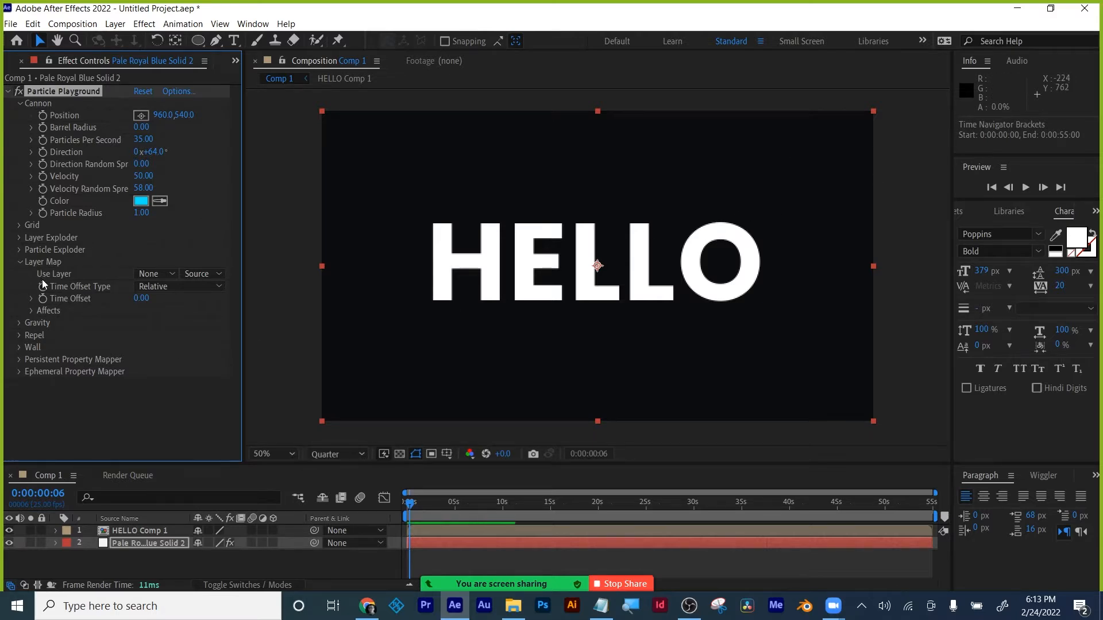
- Try HELLO Comp 1 as the Layer Map's Use Layer and preview the particles at 0:00:03:15
left_click(147, 274)
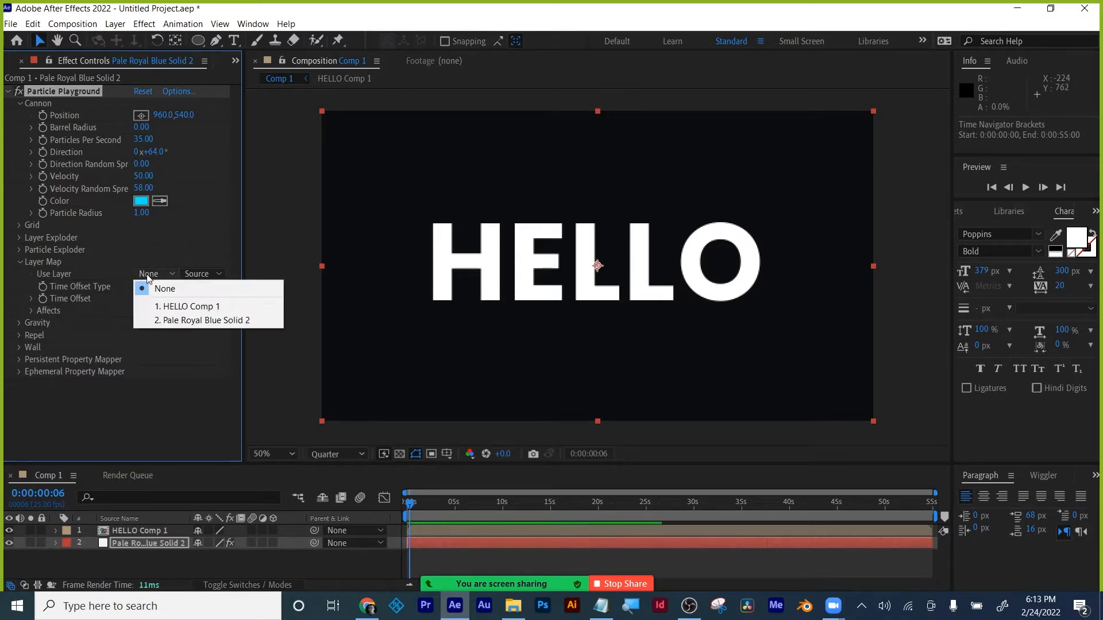
left_click(167, 308)
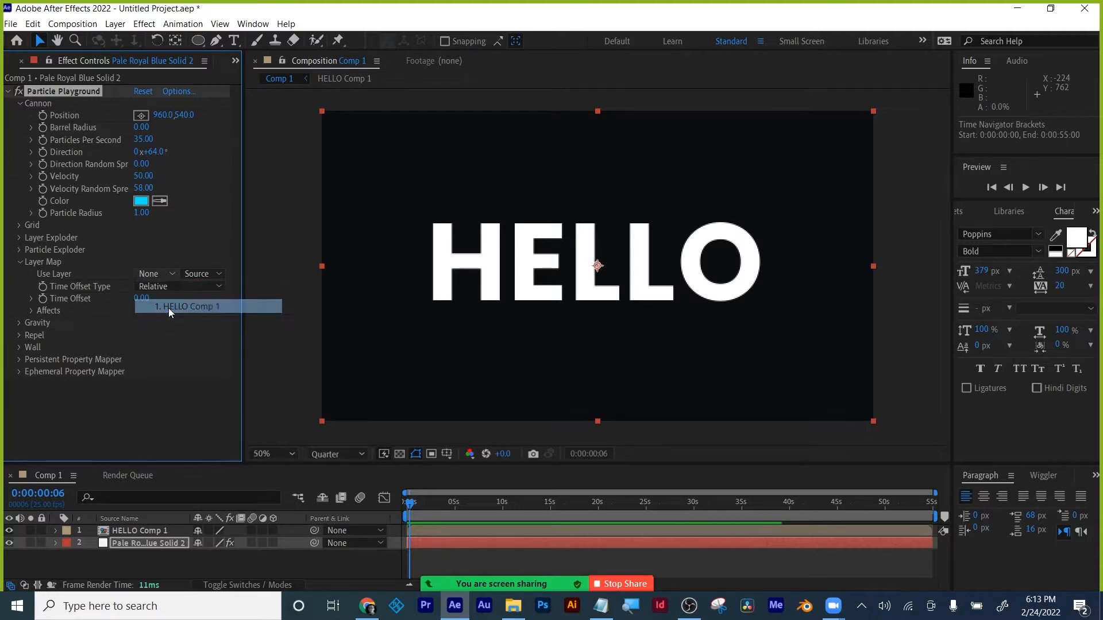
mouse_move(430, 503)
left_mouse_down()
mouse_move(456, 505)
mouse_move(441, 504)
left_mouse_up()
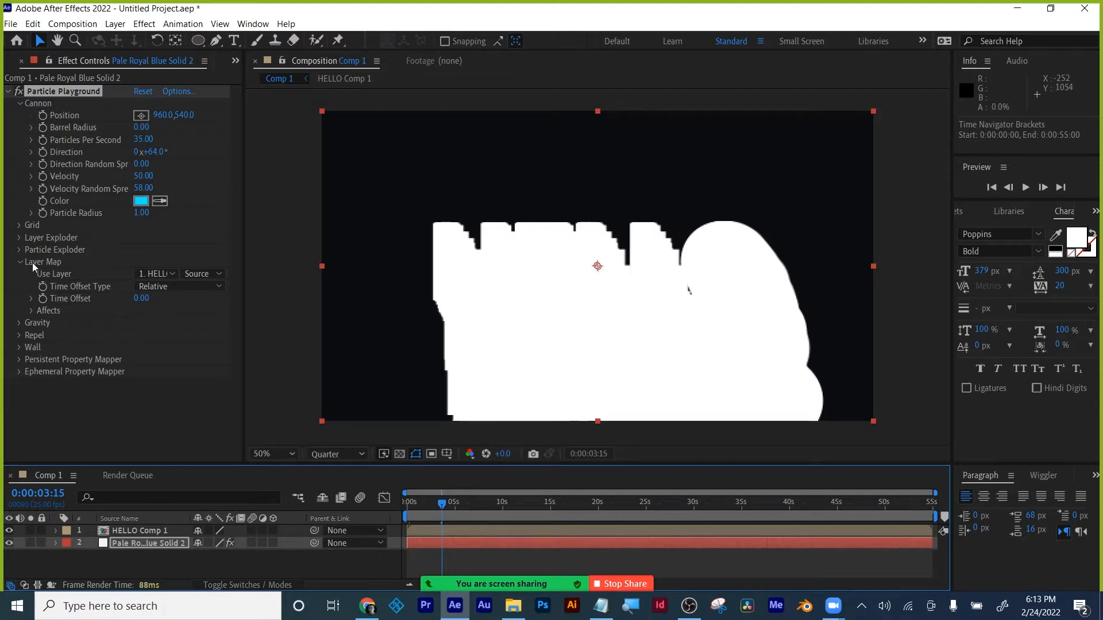
- Set the Layer Map's Use Layer back to None and hide the HELLO Comp 1 layer
left_click(147, 274)
left_click(156, 284)
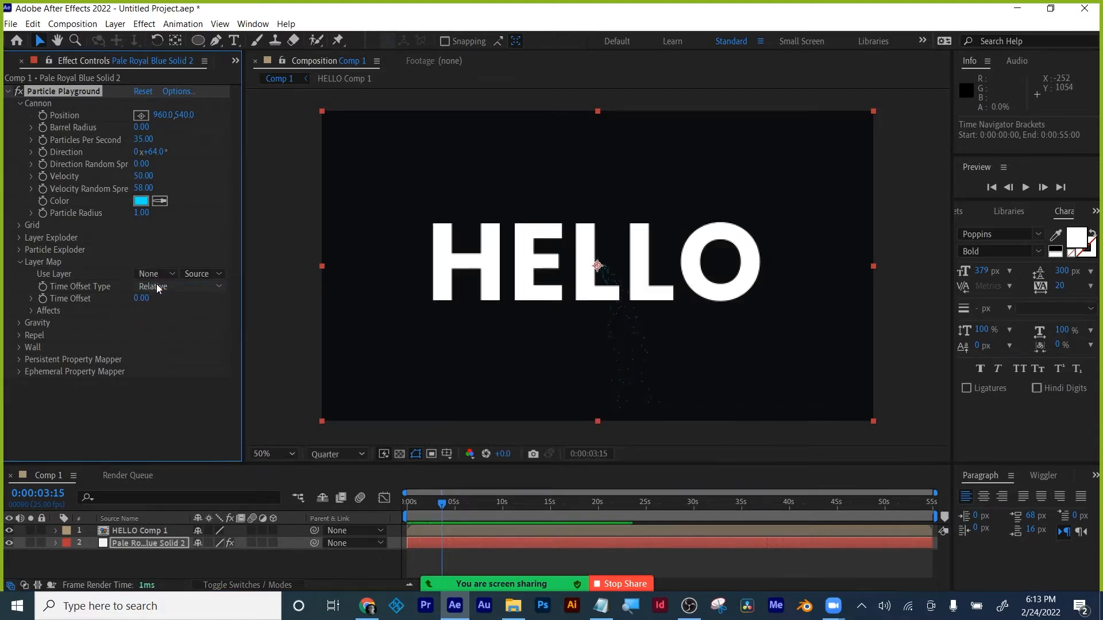
left_click(78, 408)
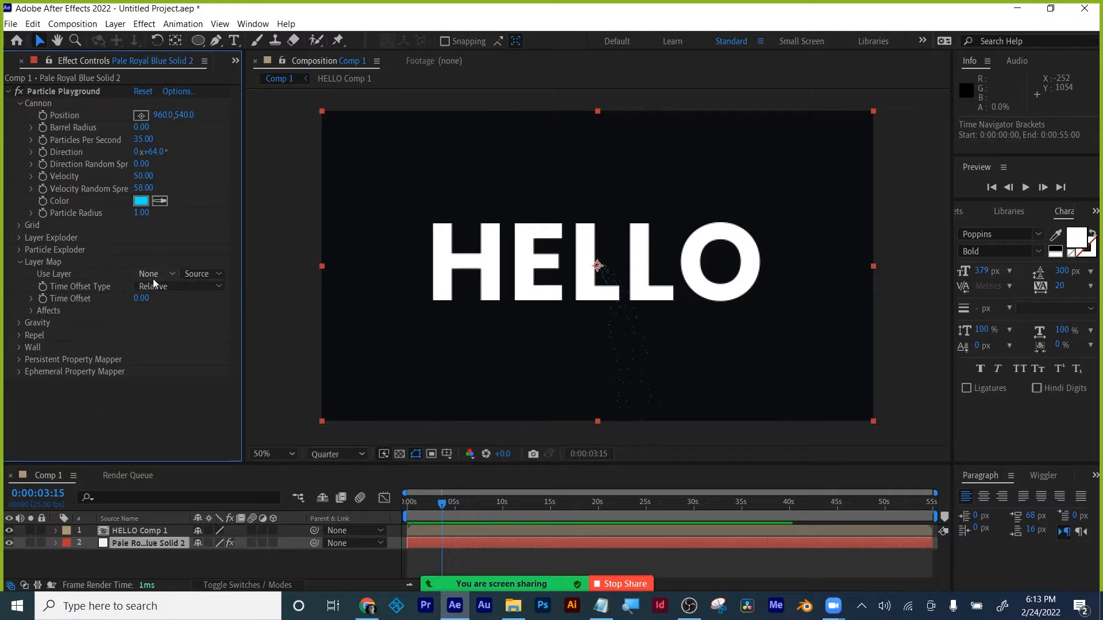
left_click(9, 531)
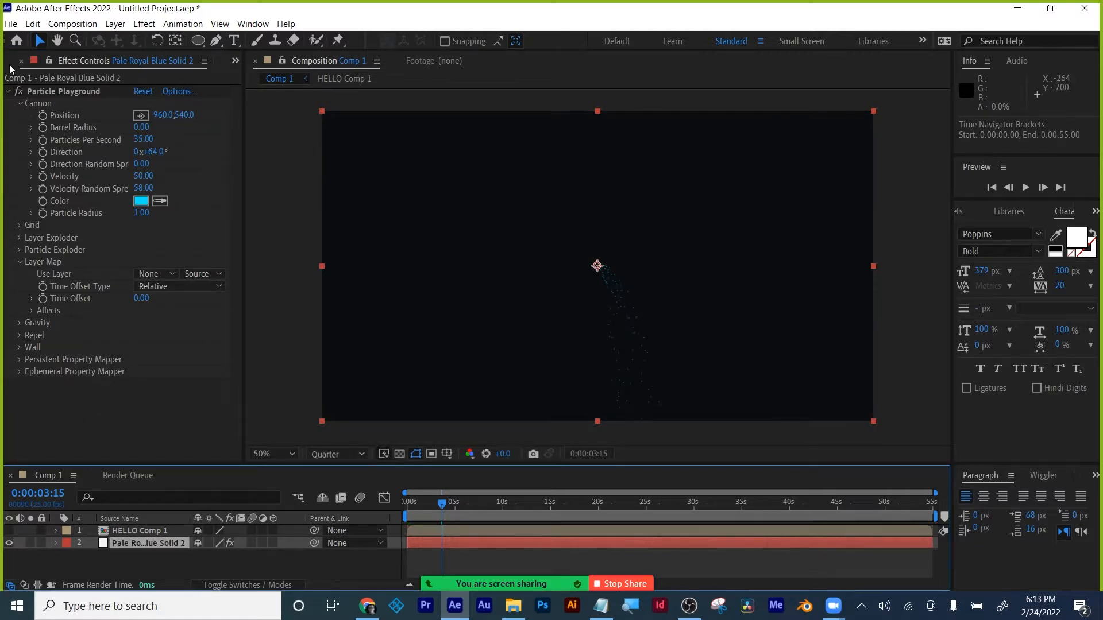
- Show the project's assets, switch to Canvas in the browser, and download cloud_PNG16.png and gladiolus.png from the Week 09 files
left_click(235, 61)
left_click(248, 78)
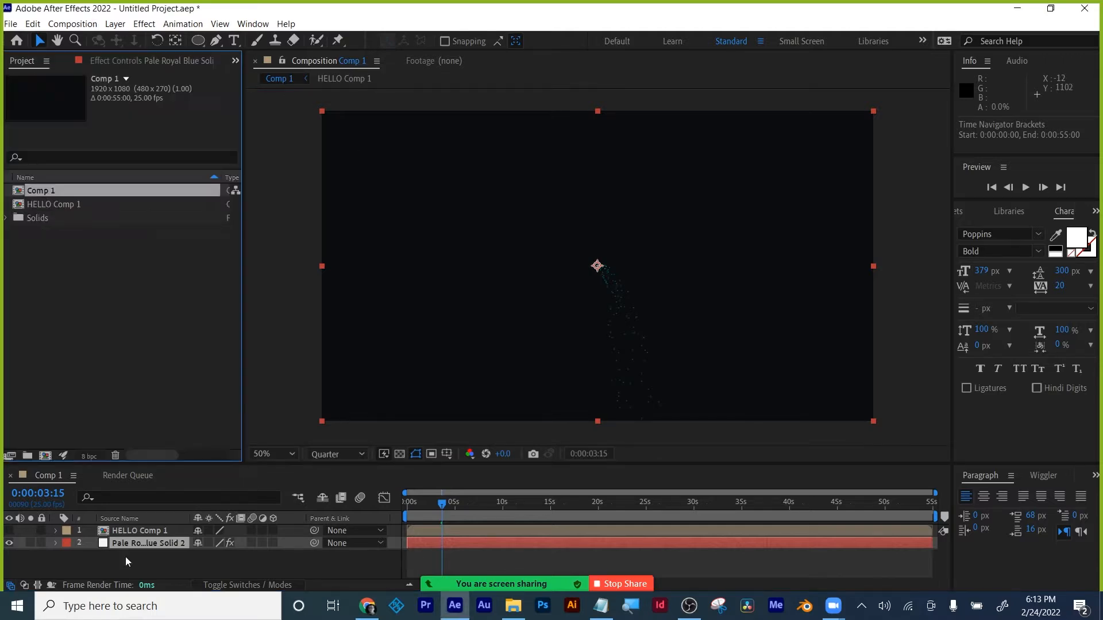
left_click(368, 606)
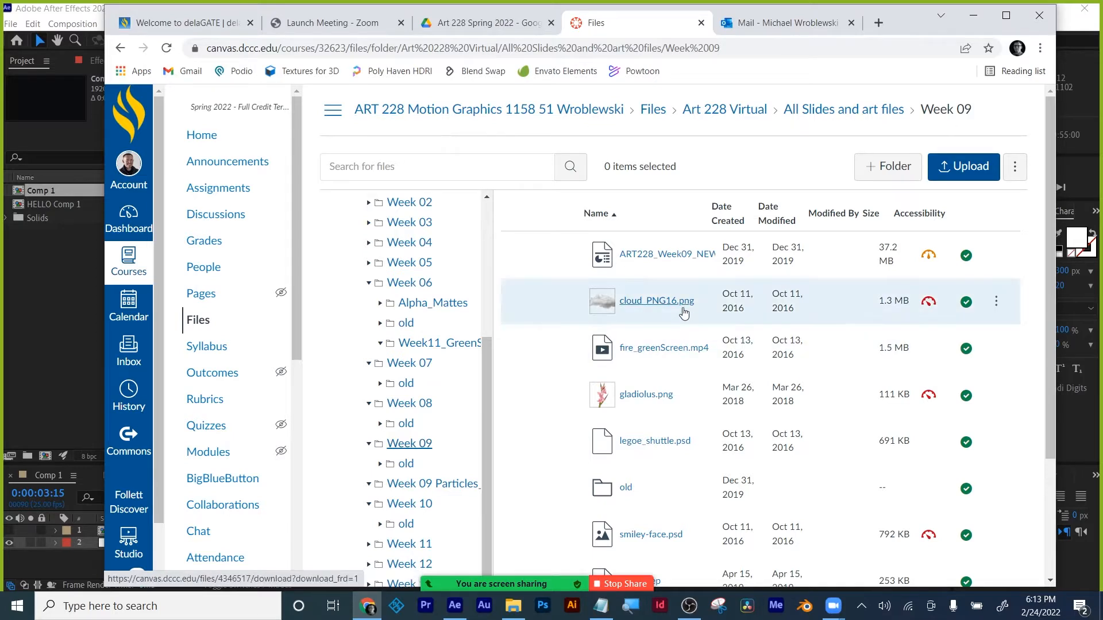
left_click(996, 300)
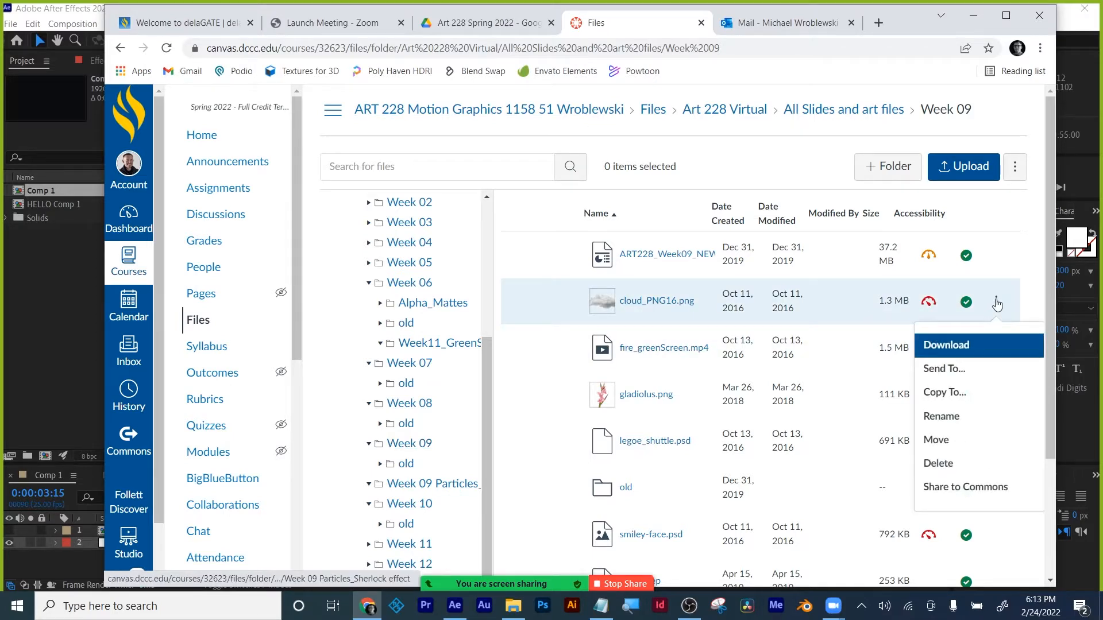
left_click(959, 347)
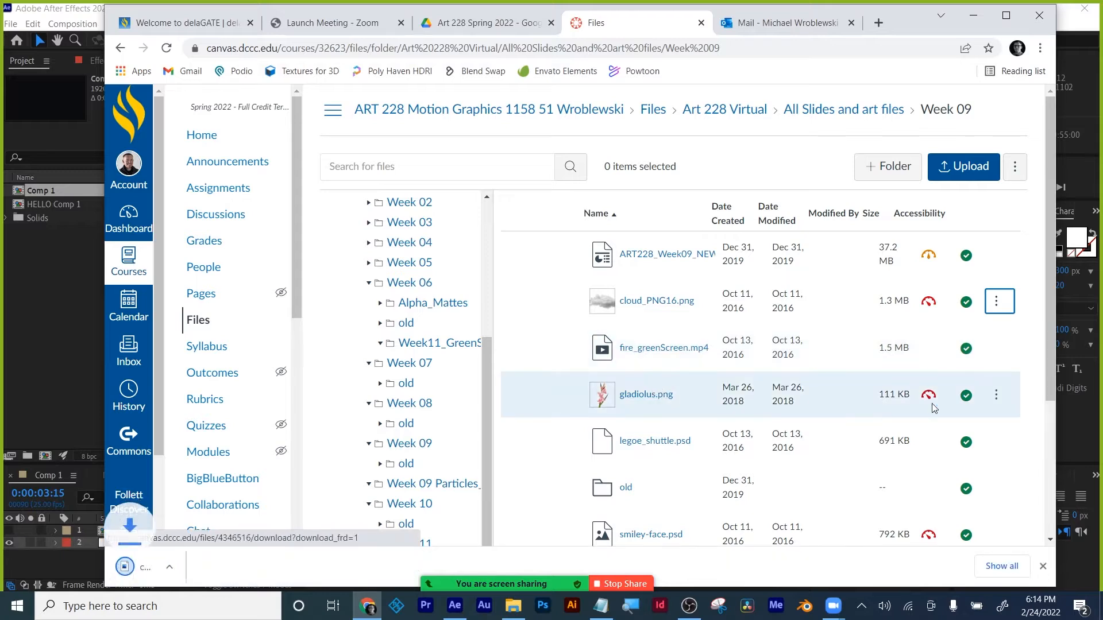
left_click(996, 395)
left_click(966, 440)
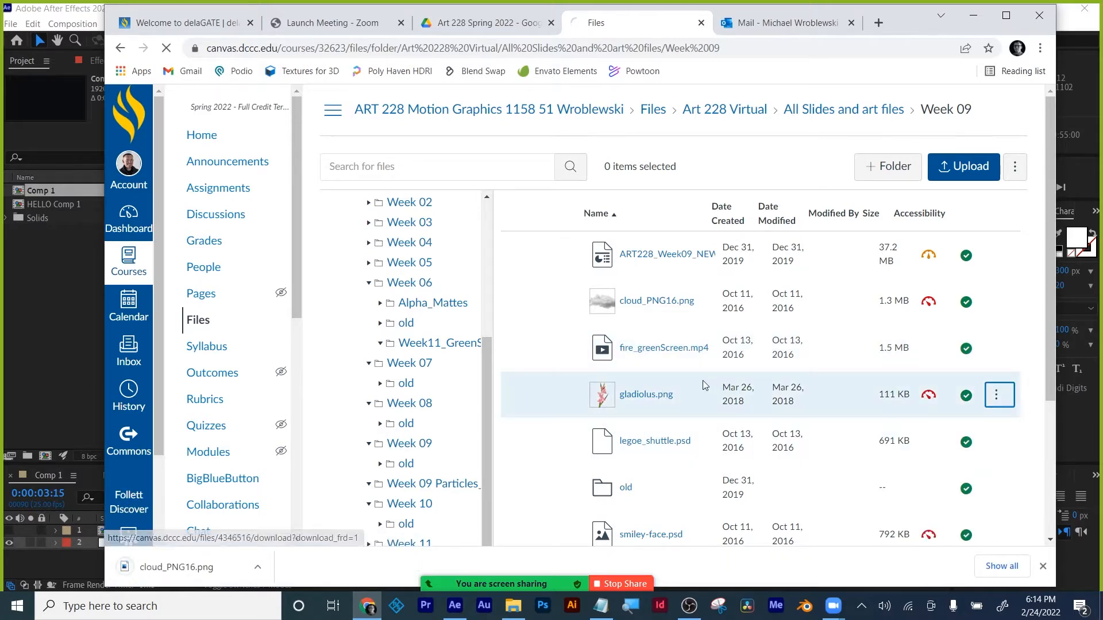
- Download smiley-face.psd and Water-Drop.png from the Week 09 files, and return to After Effects
scroll(704, 382, "down", 1)
scroll(702, 380, "down", 1)
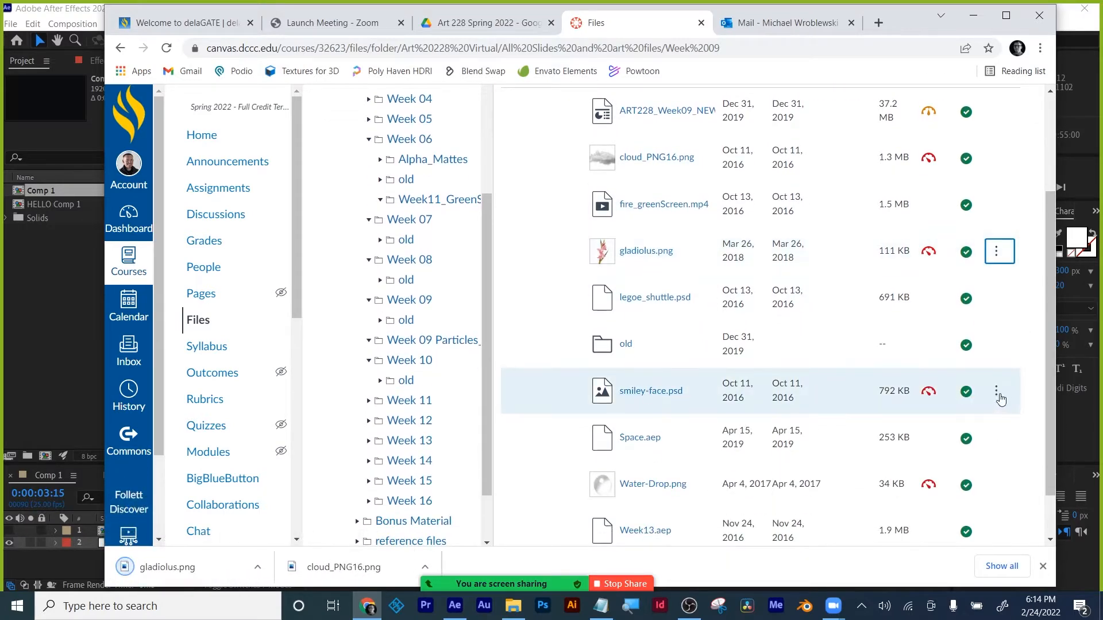
left_click(997, 396)
left_click(948, 436)
scroll(747, 373, "down", 1)
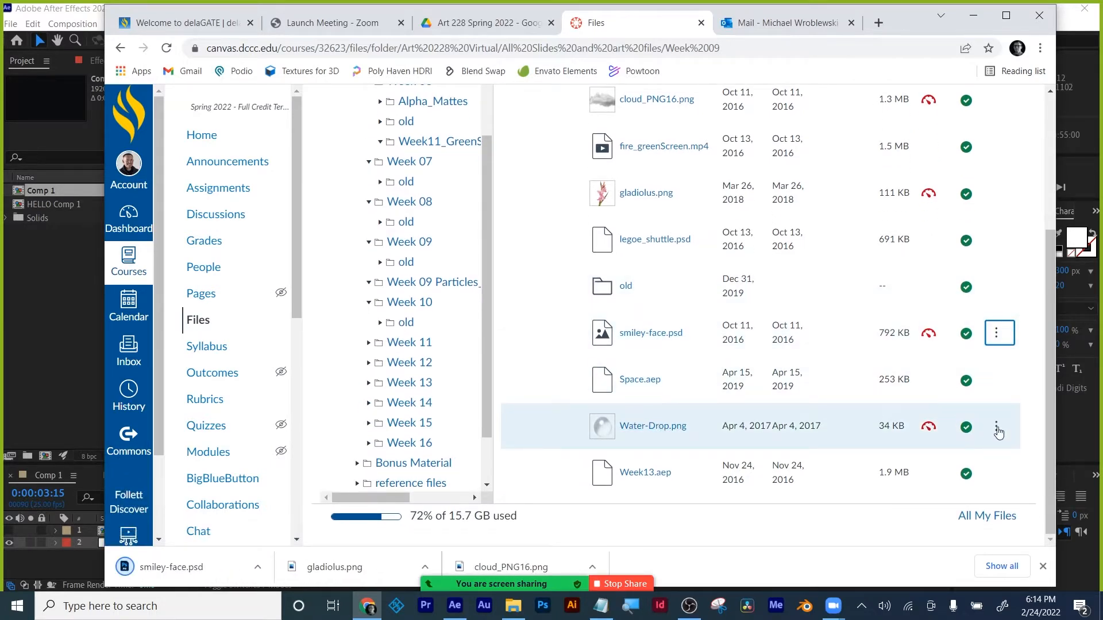
left_click(997, 428)
left_click(953, 239)
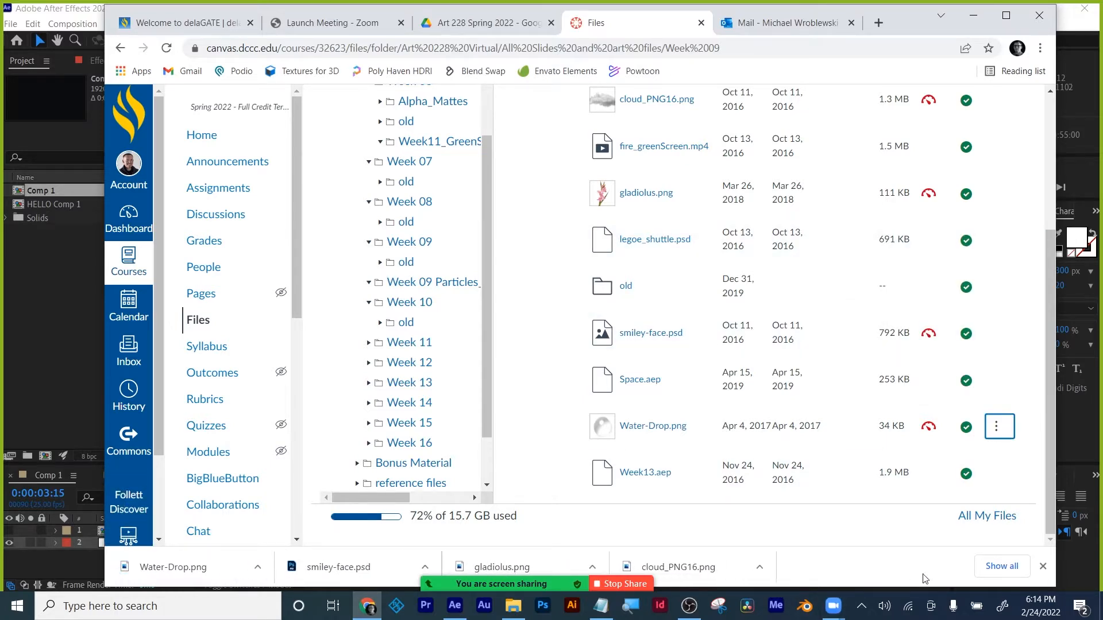
left_click(1043, 567)
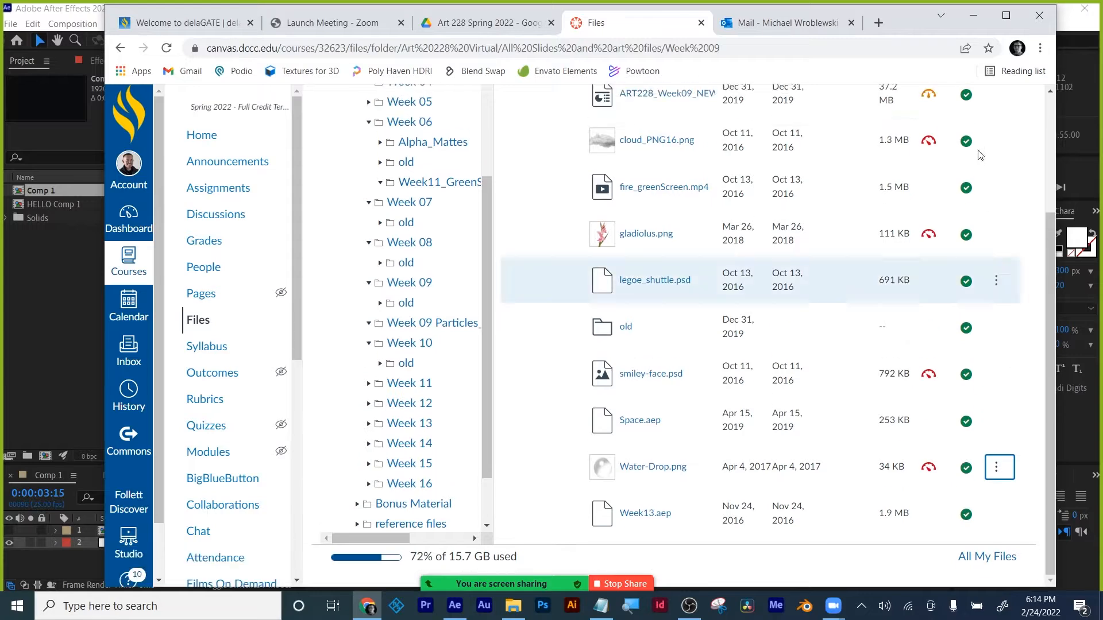
left_click(975, 16)
- Import Water-Drop.png from the Downloads folder into the project
left_click(63, 284)
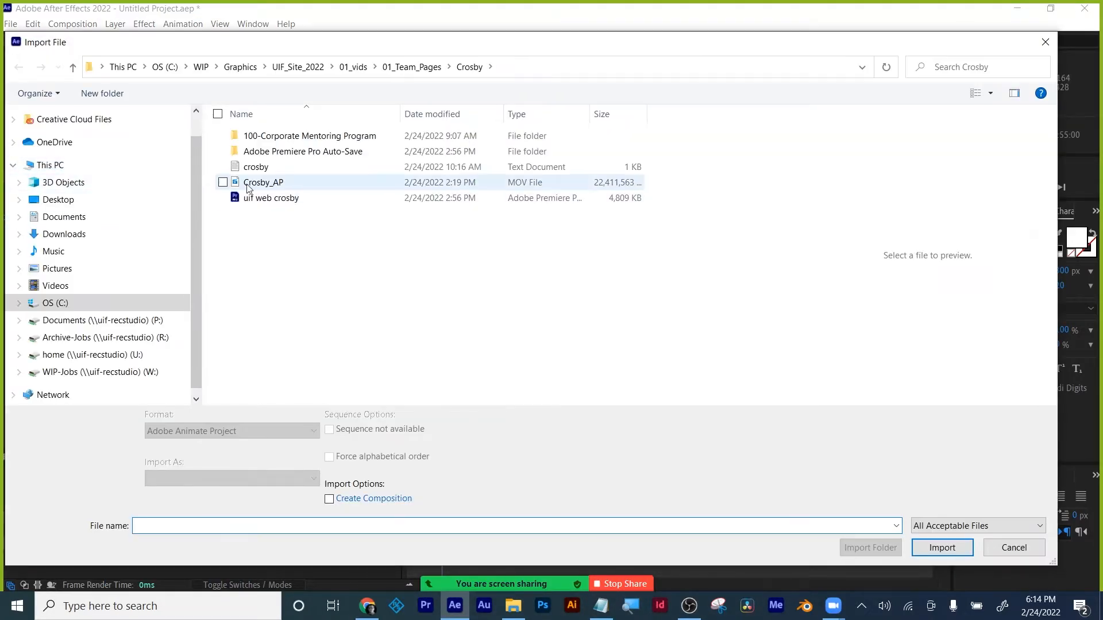
left_click(61, 234)
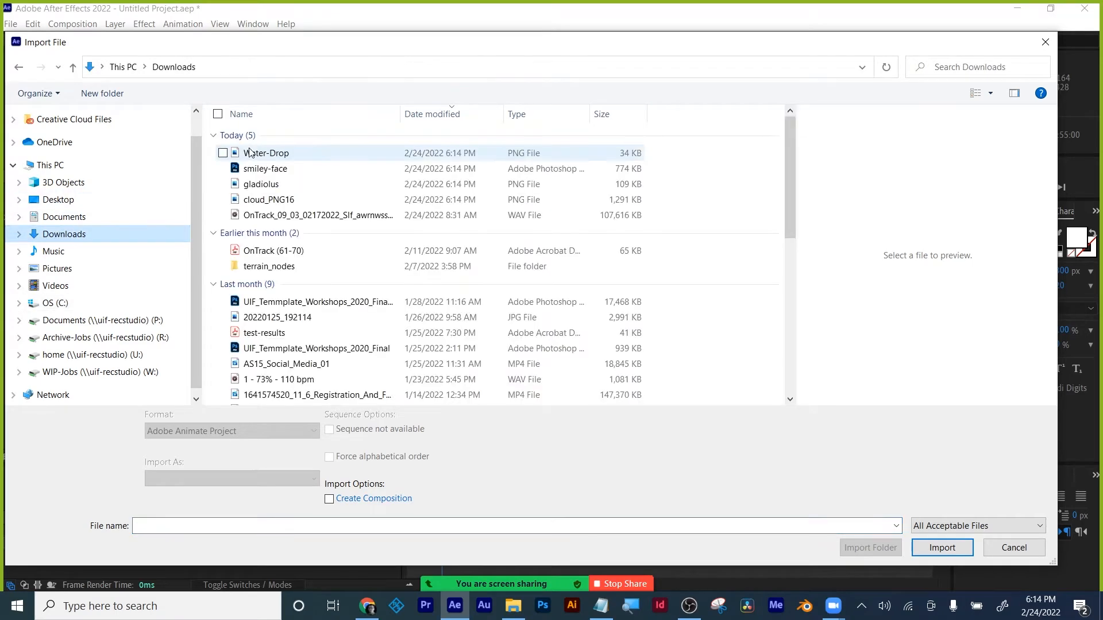
double_click(250, 154)
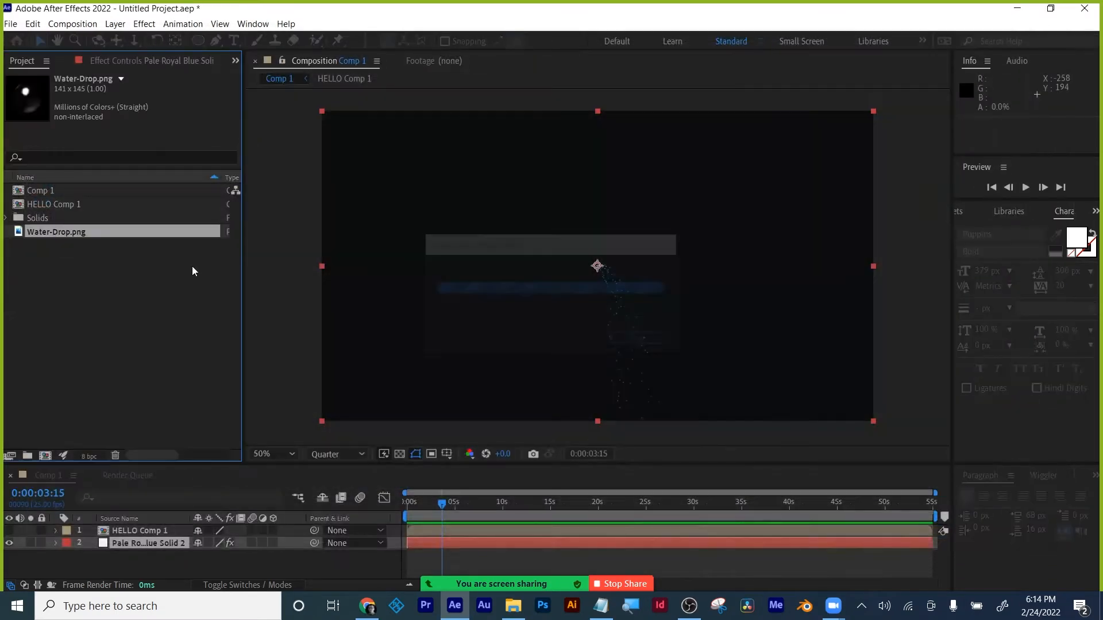
- Move the current time to 0:00:04:11 and delete the HELLO Comp 1 layer from Comp 1
mouse_move(449, 504)
left_mouse_down()
mouse_move(401, 505)
mouse_move(450, 505)
left_mouse_up()
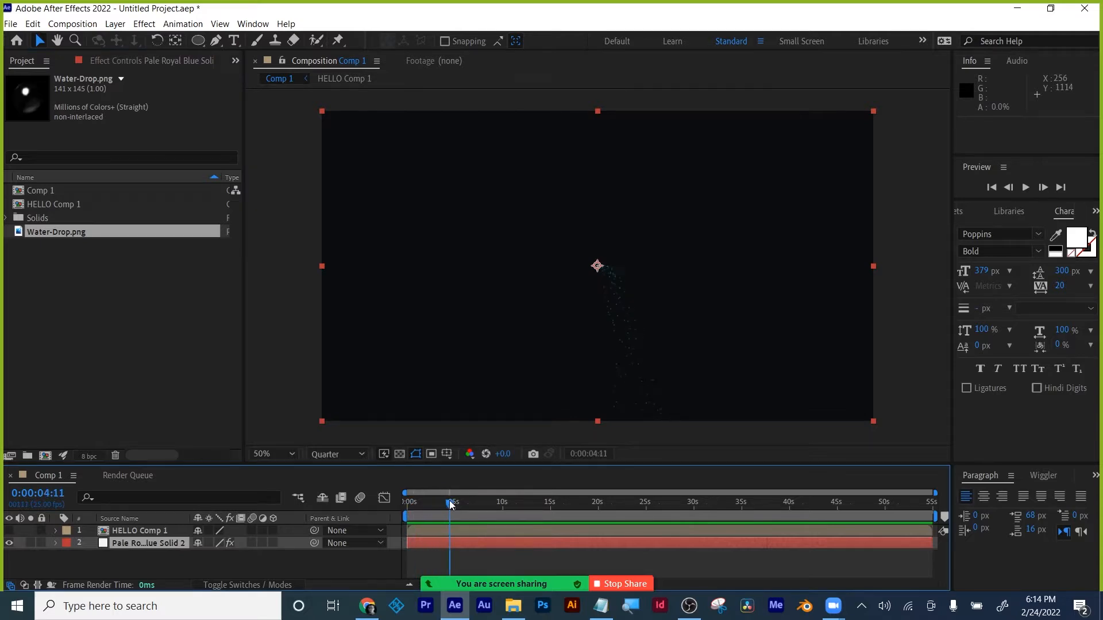
left_click(135, 532)
key("Delete")
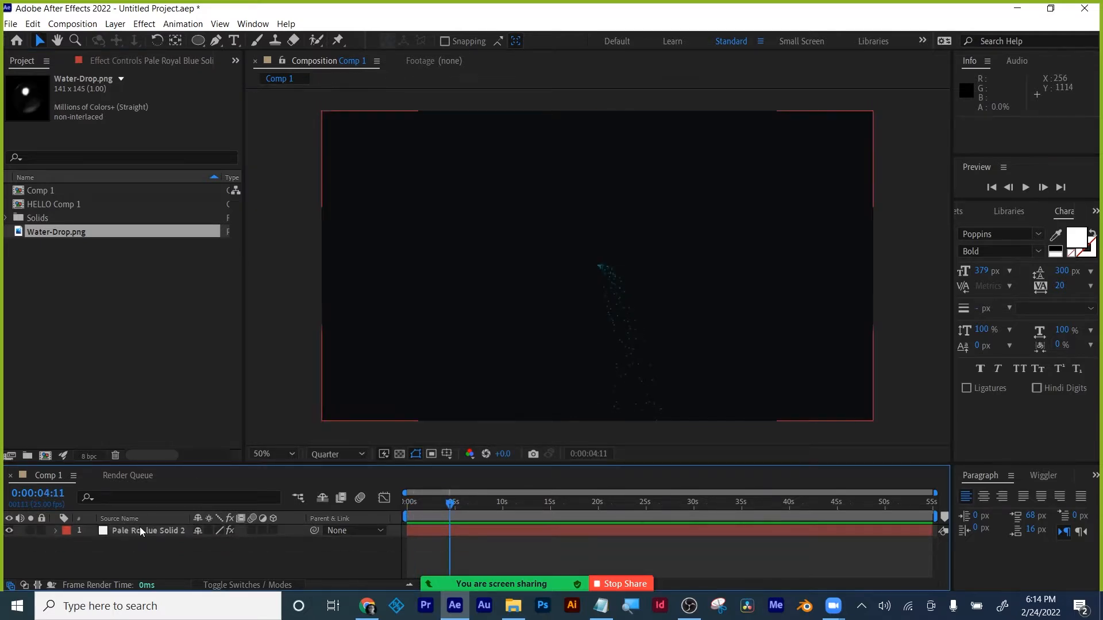
- On the solid's Particle Playground cannon, set Direction to 56°, Velocity to 331 and Particle Radius to 1
left_click(133, 61)
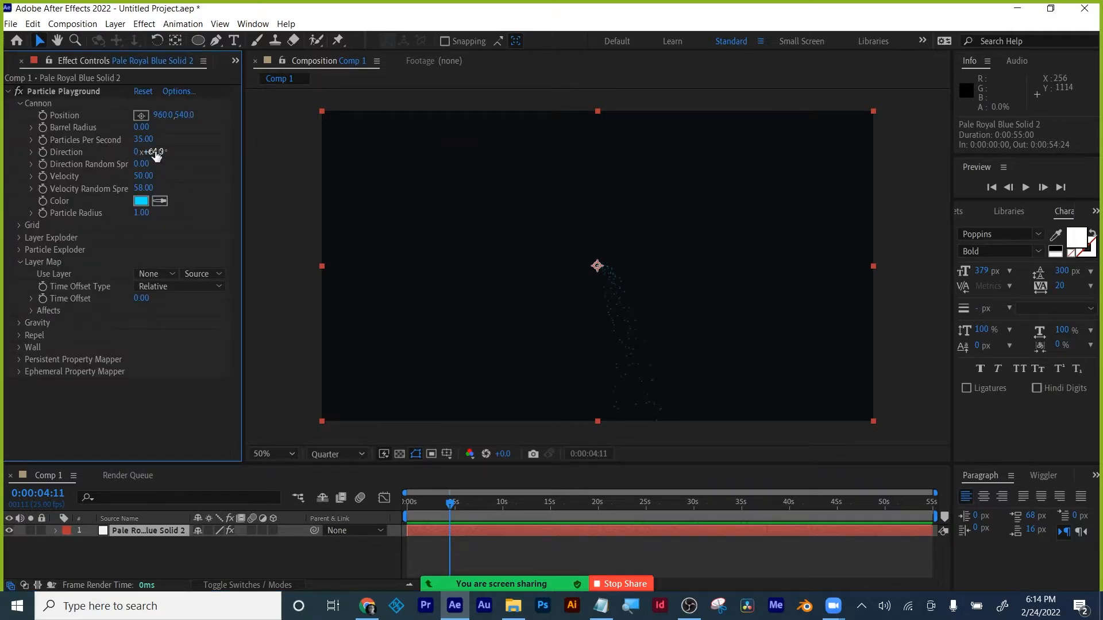
left_click_drag(155, 152, 312, 144)
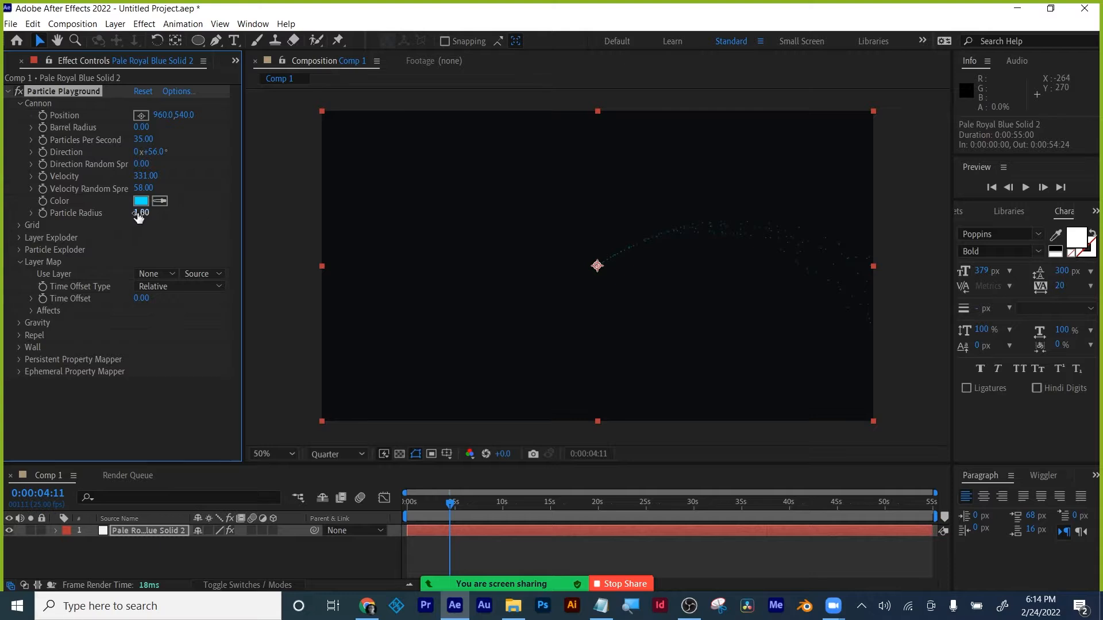
mouse_move(138, 214)
left_mouse_down()
mouse_move(150, 211)
mouse_move(134, 210)
left_mouse_up()
left_click(141, 213)
type("1")
key("Return")
- Set the cannon's Direction to 25° and its Position to 715, 540, undoing a trial Barrel Radius change
left_click_drag(156, 154, 132, 149)
left_click_drag(141, 127, 22, 119)
key("ctrl+z")
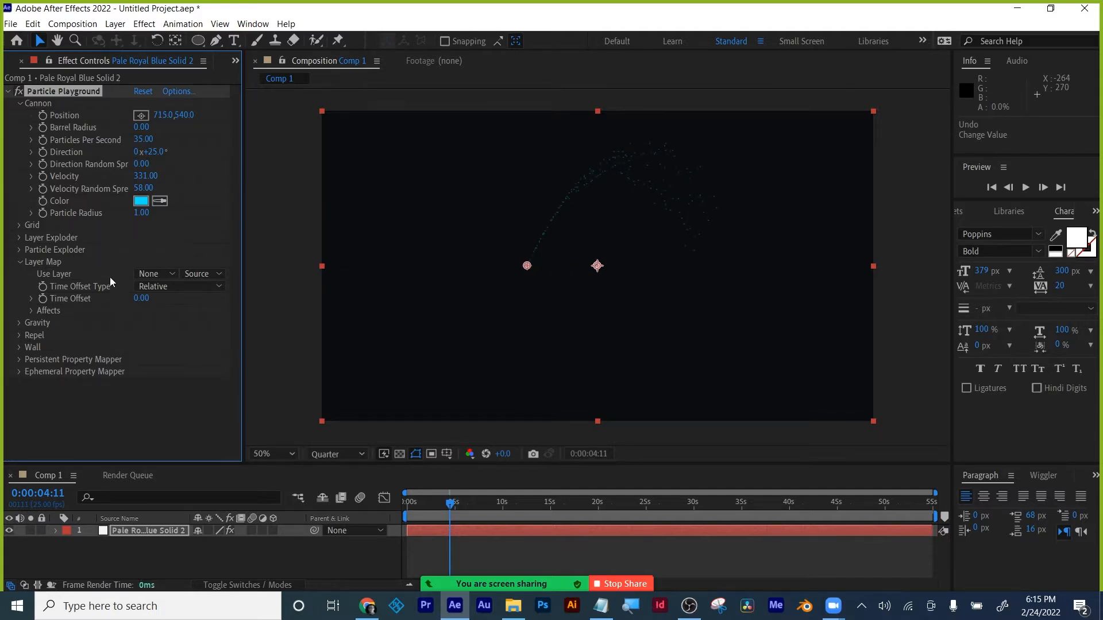
- Add Water-Drop.png to Comp 1 beneath the solid and hide the new layer
left_click(187, 558)
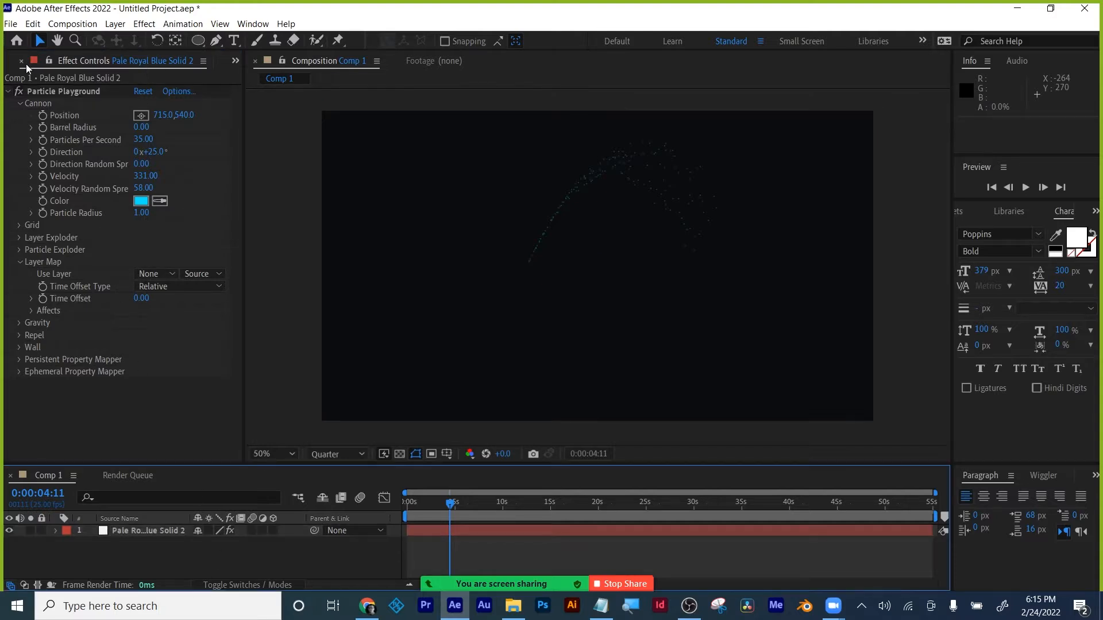
left_click(236, 60)
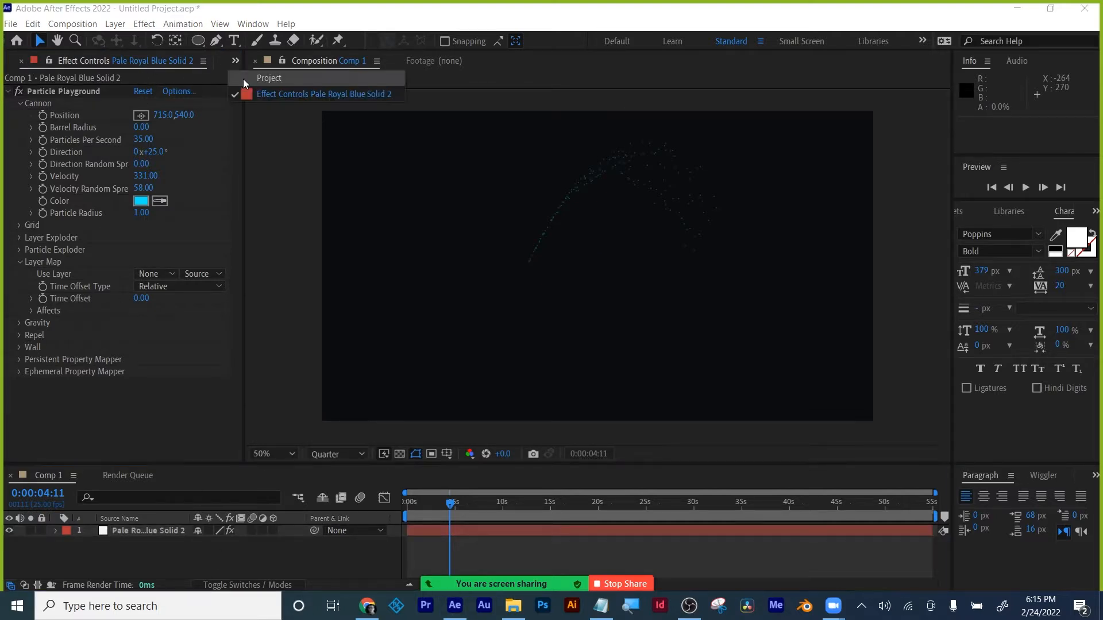
left_click(243, 76)
left_click_drag(35, 231, 151, 543)
left_click(9, 543)
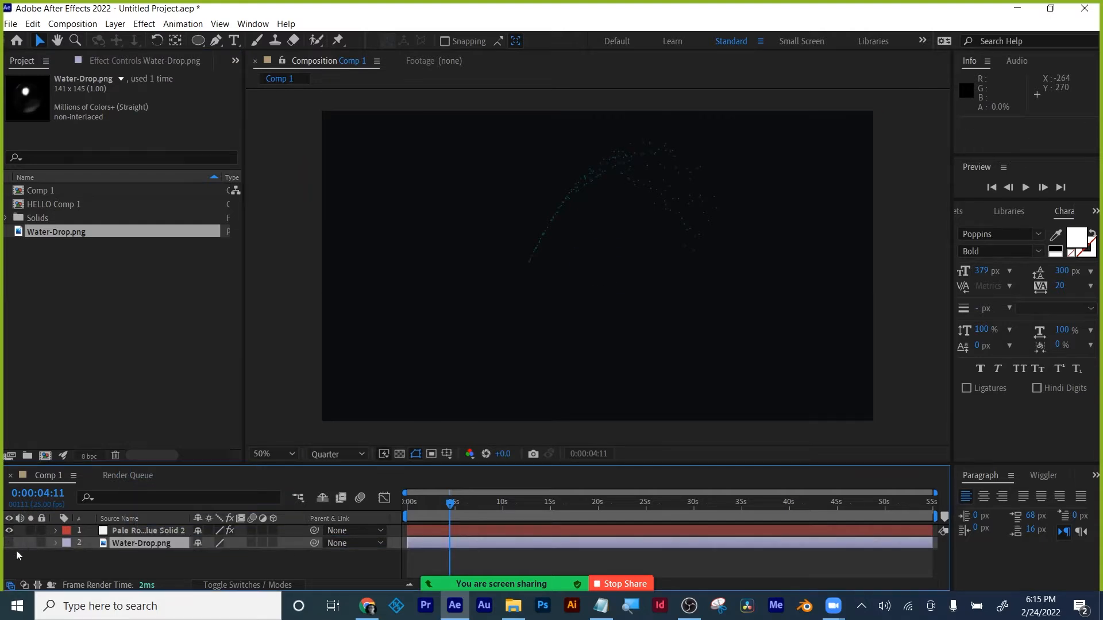
left_click(23, 566)
- Set the solid's Layer Map to use the Water-Drop.png layer for its particles
left_click(140, 531)
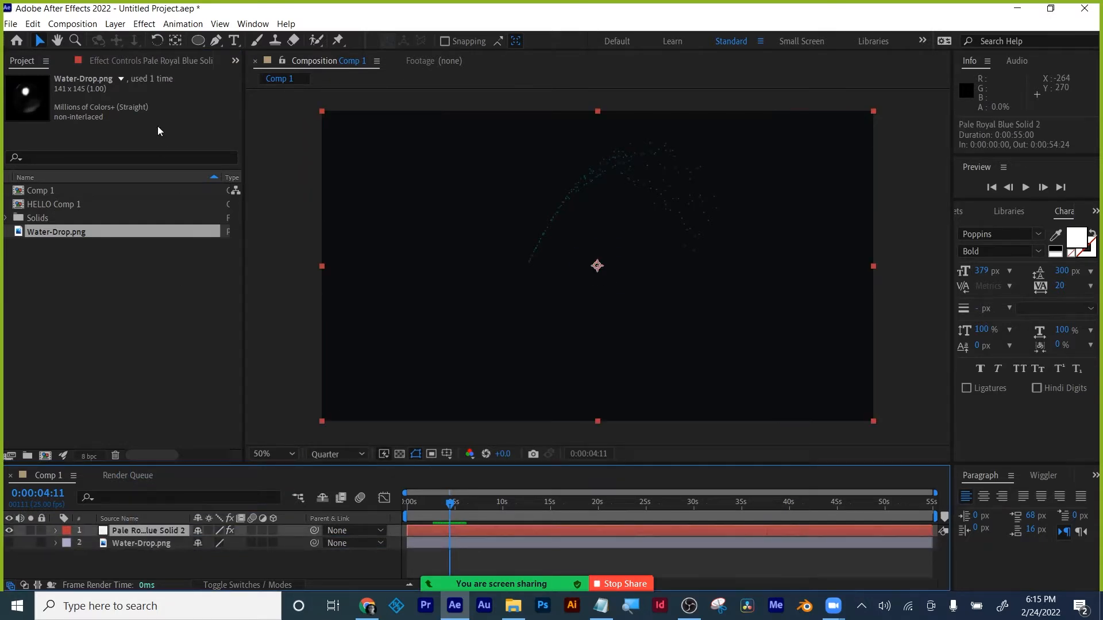
left_click(144, 59)
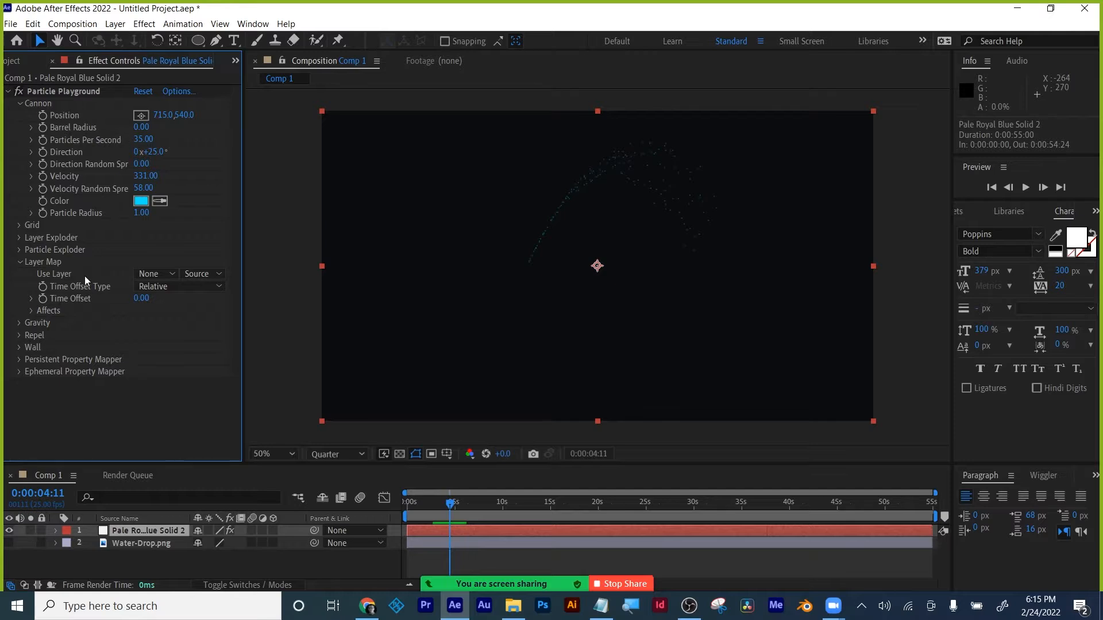
left_click(150, 274)
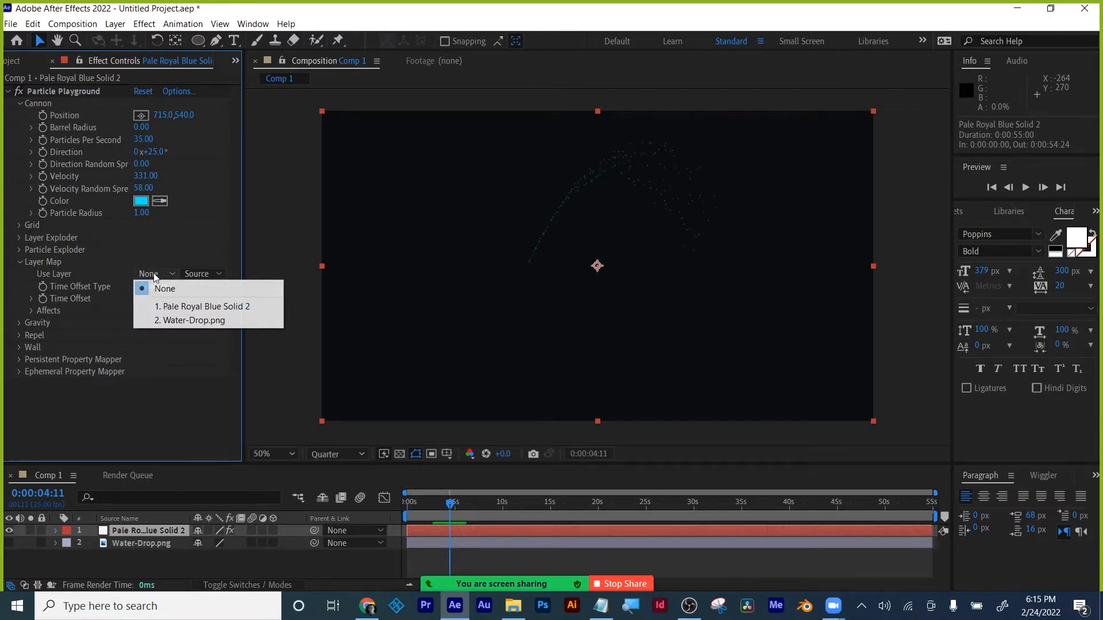
left_click(167, 322)
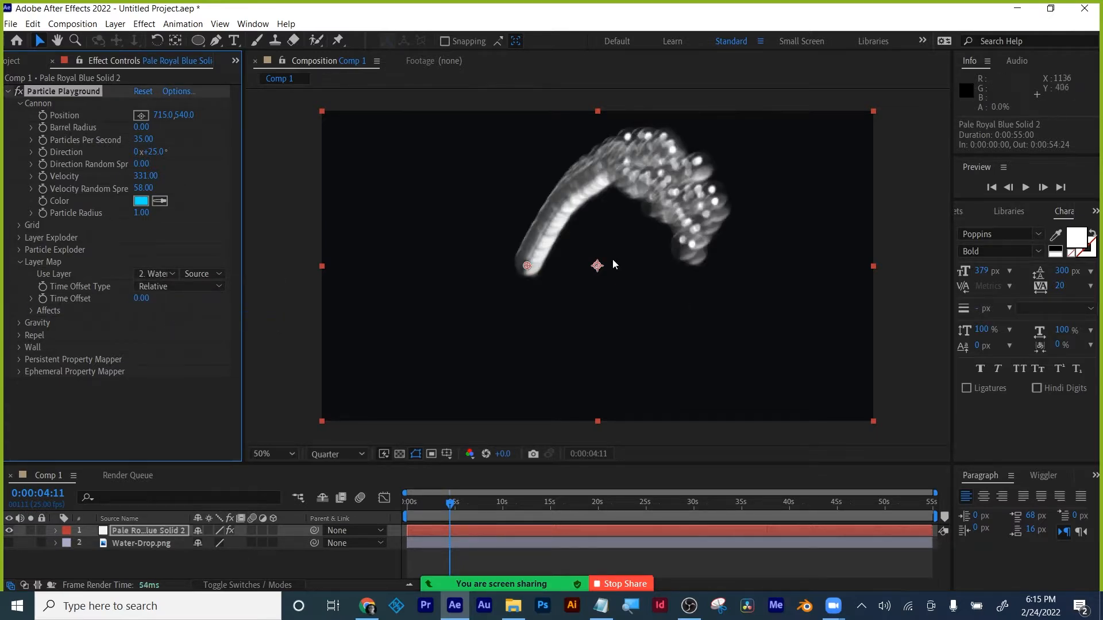
- Set the solid's Layer Map source to None and make the Water-Drop.png layer visible
left_click(156, 274)
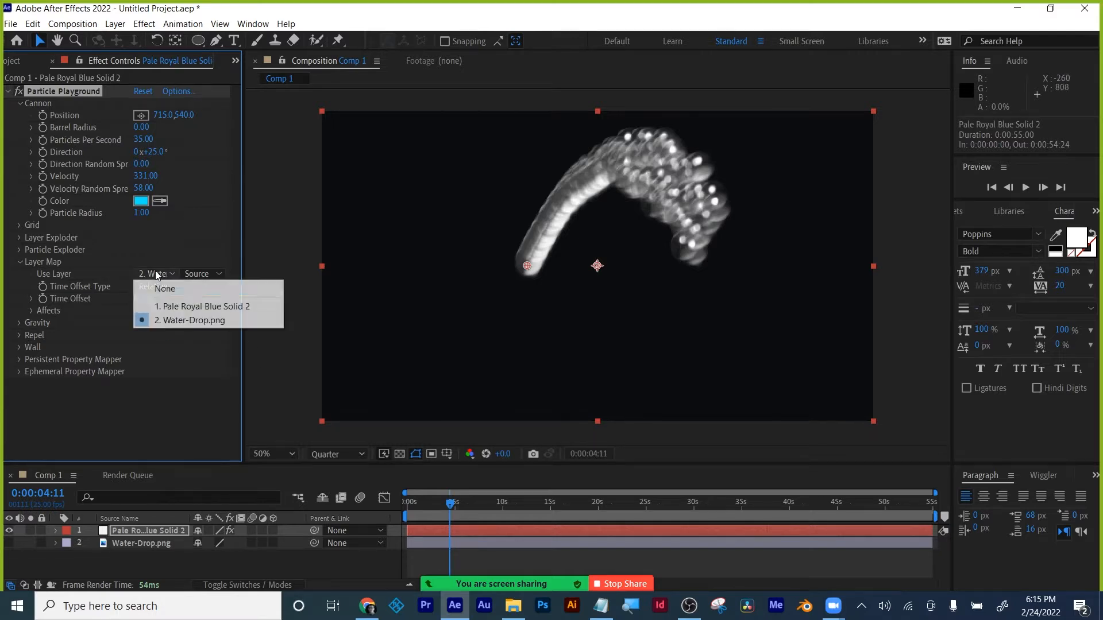
left_click(159, 289)
left_click(139, 544)
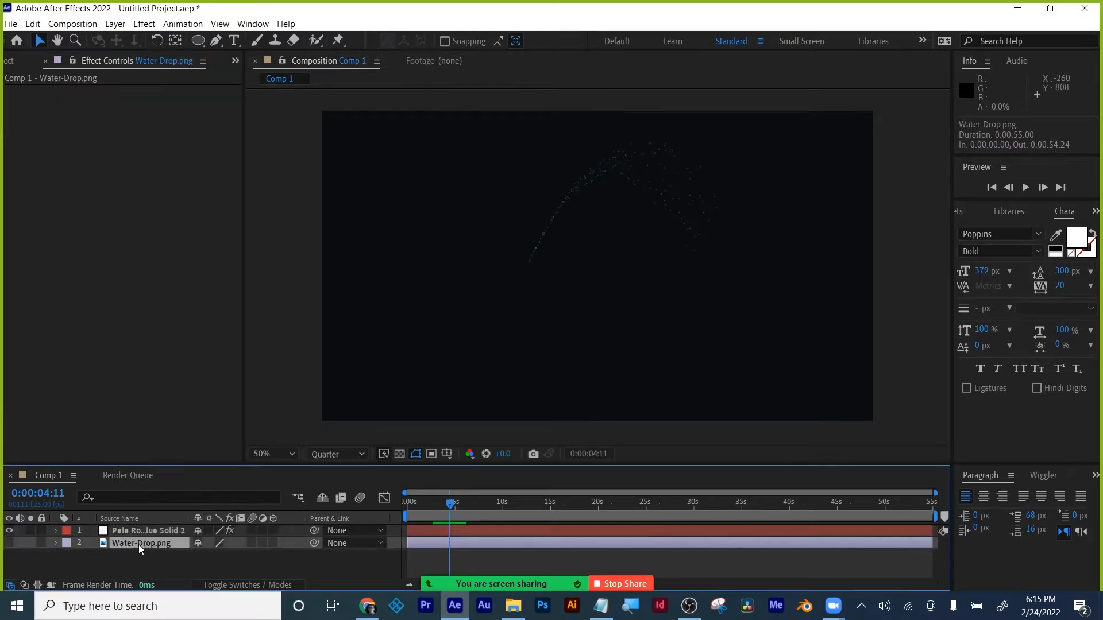
left_click(8, 544)
- Set the Water-Drop.png layer's Scale to 10%
key("s")
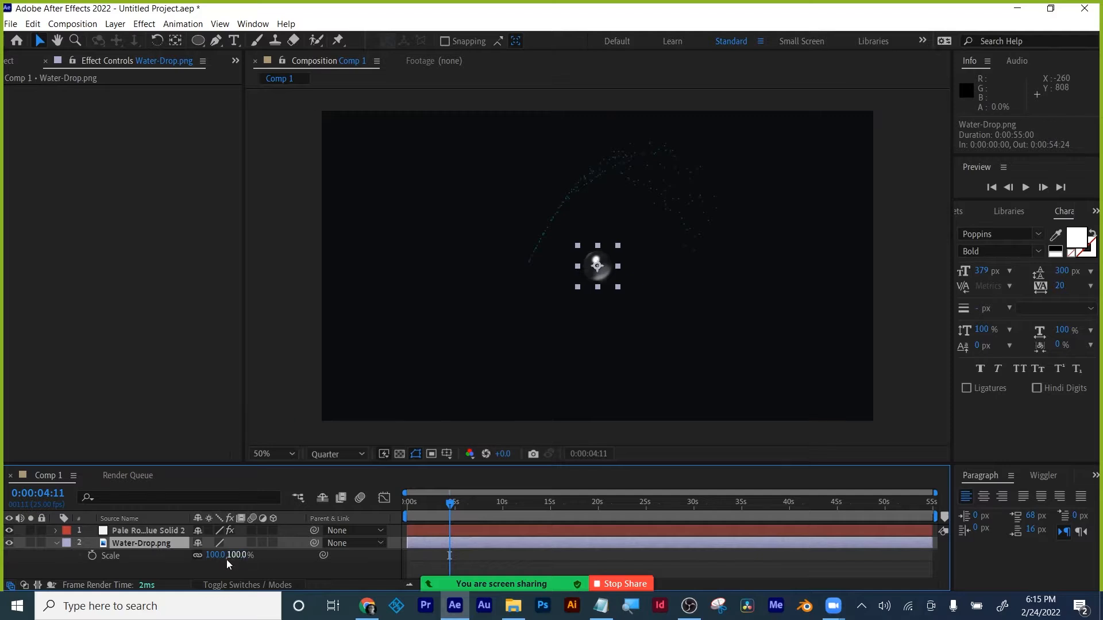
left_click_drag(227, 560, 183, 564)
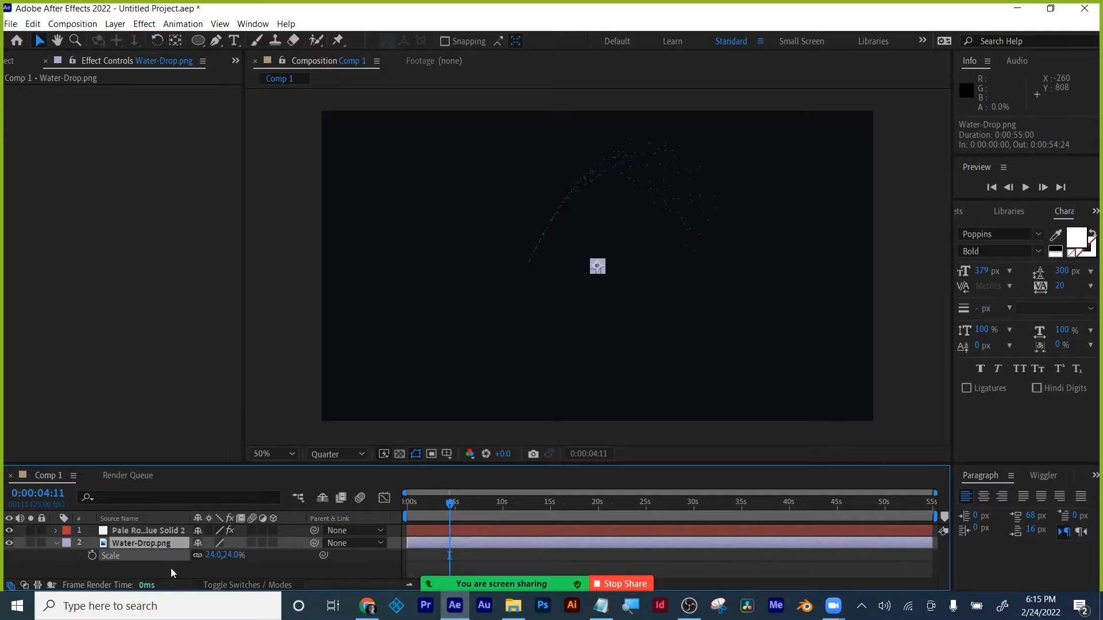
left_click(578, 427)
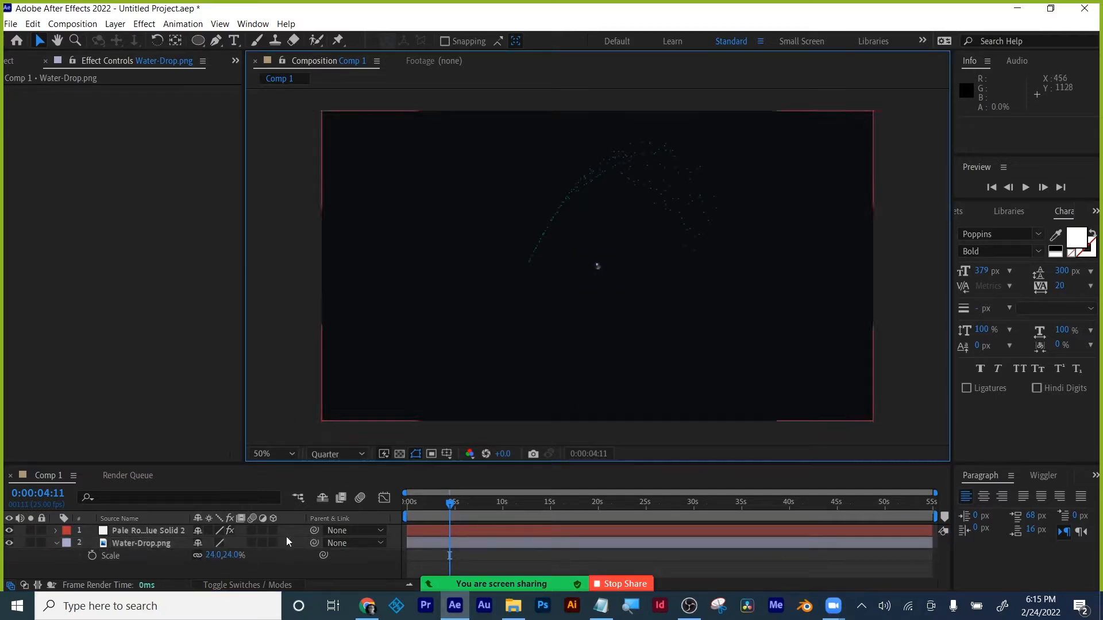
left_click(212, 554)
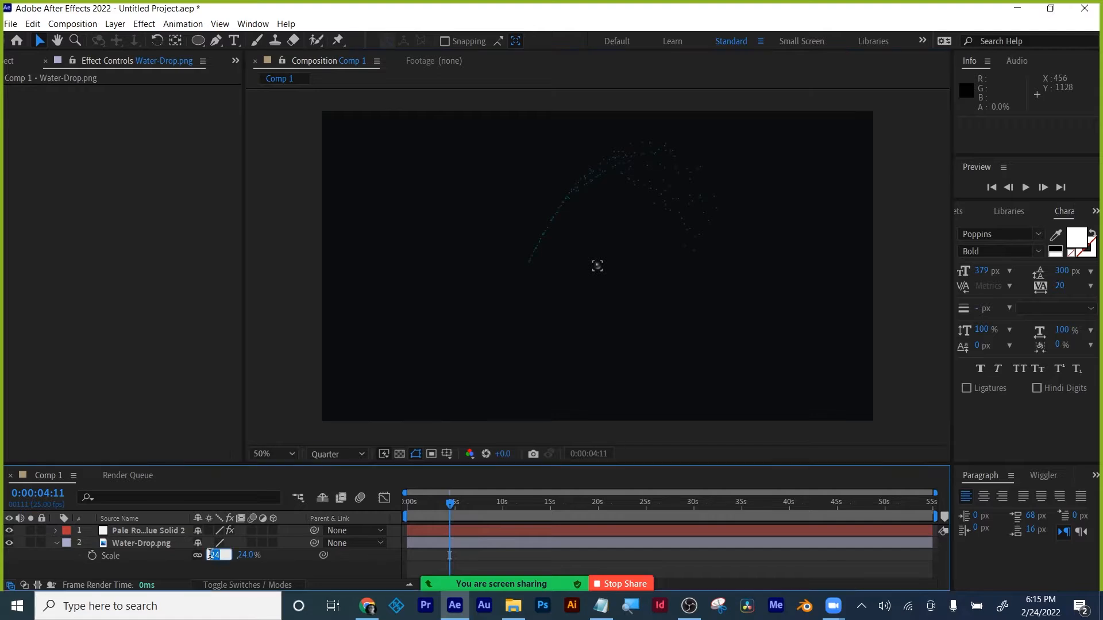
type("10")
key("Return")
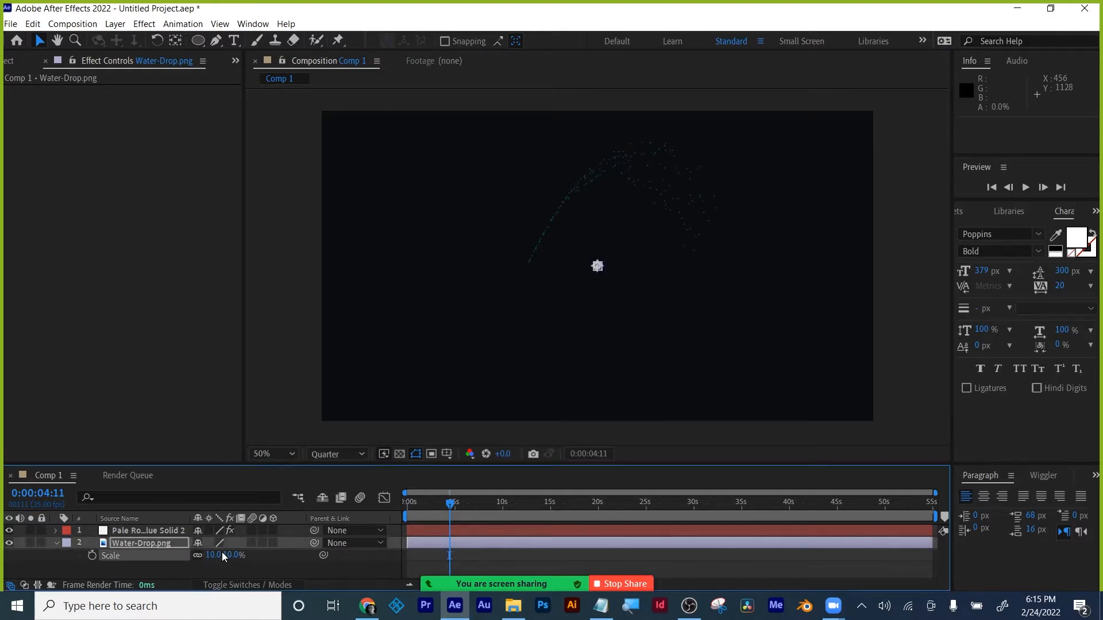
left_click(180, 570)
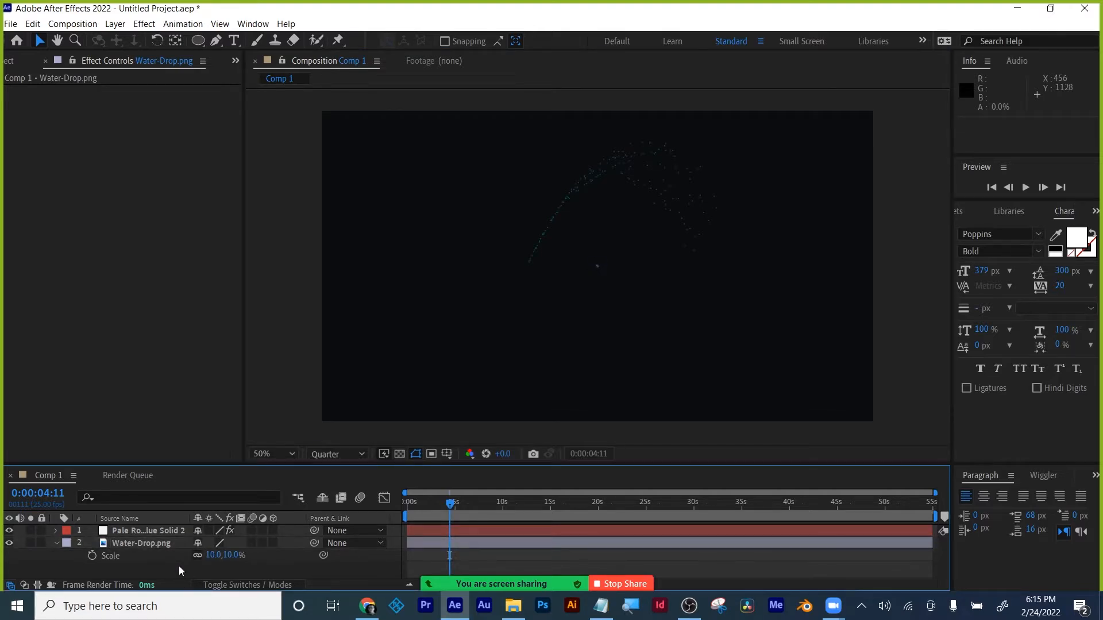
- Pre-compose Water-Drop.png as Water-Drop.png Comp 1 with all attributes moved into the new composition, and hide the resulting layer
left_click(131, 544)
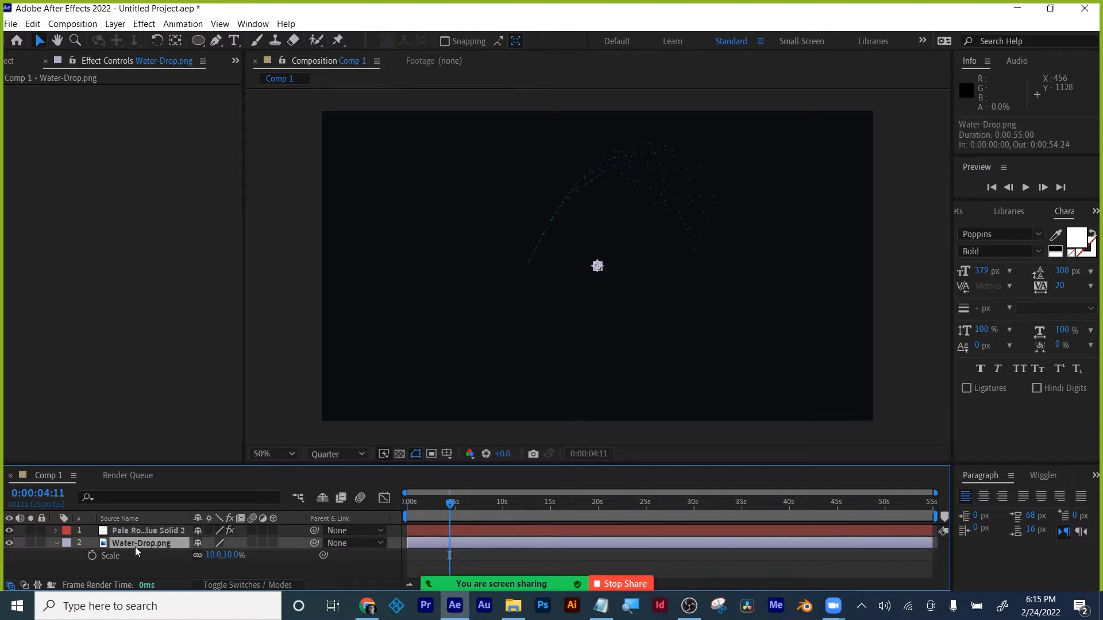
right_click(136, 544)
left_click(190, 478)
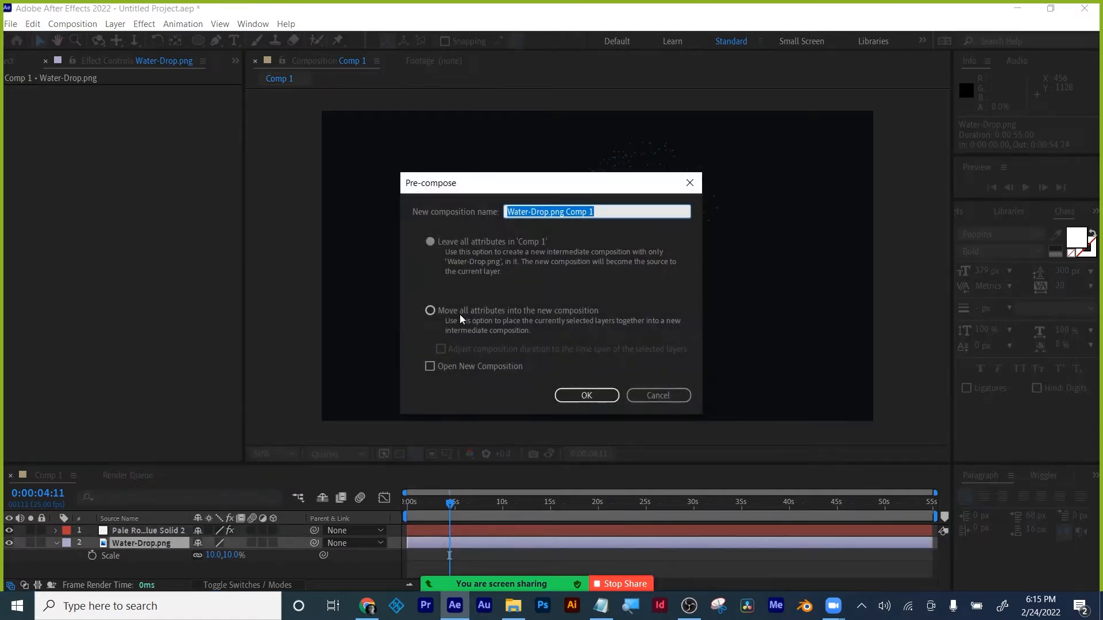
left_click(443, 312)
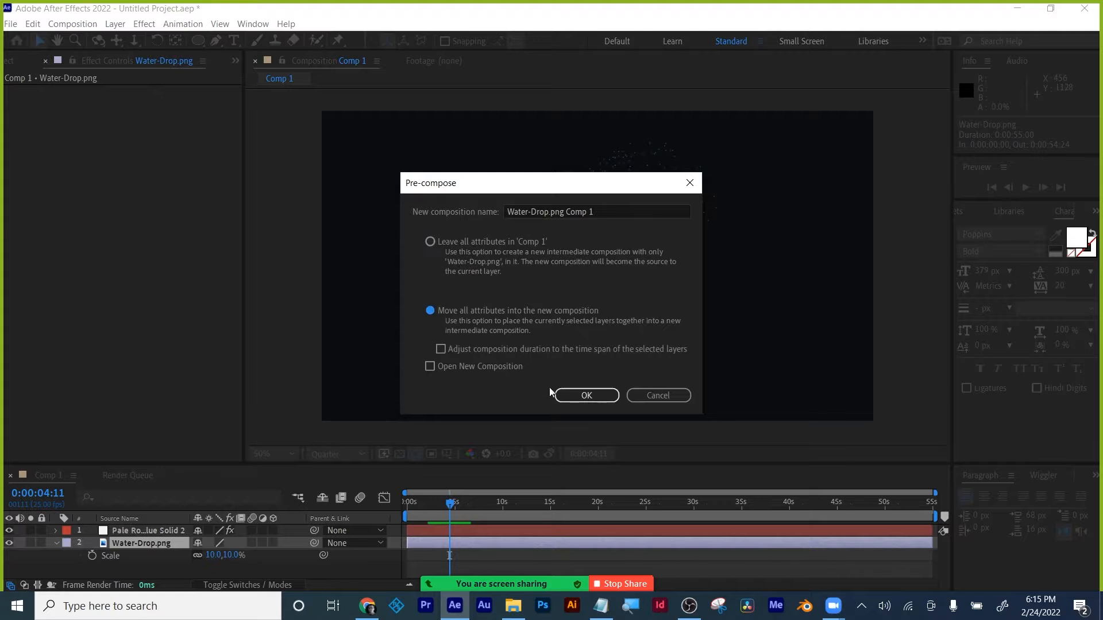
left_click(587, 396)
left_click(9, 543)
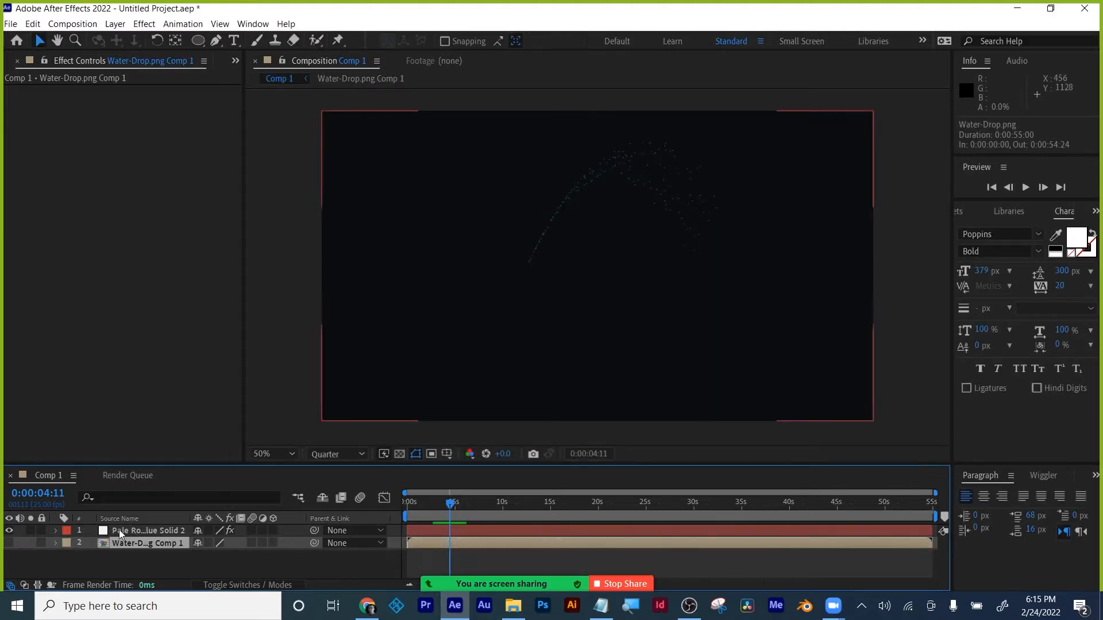
- Set the solid's Layer Map to use Water-Drop.png Comp 1 for its particles
left_click(119, 529)
left_click(156, 273)
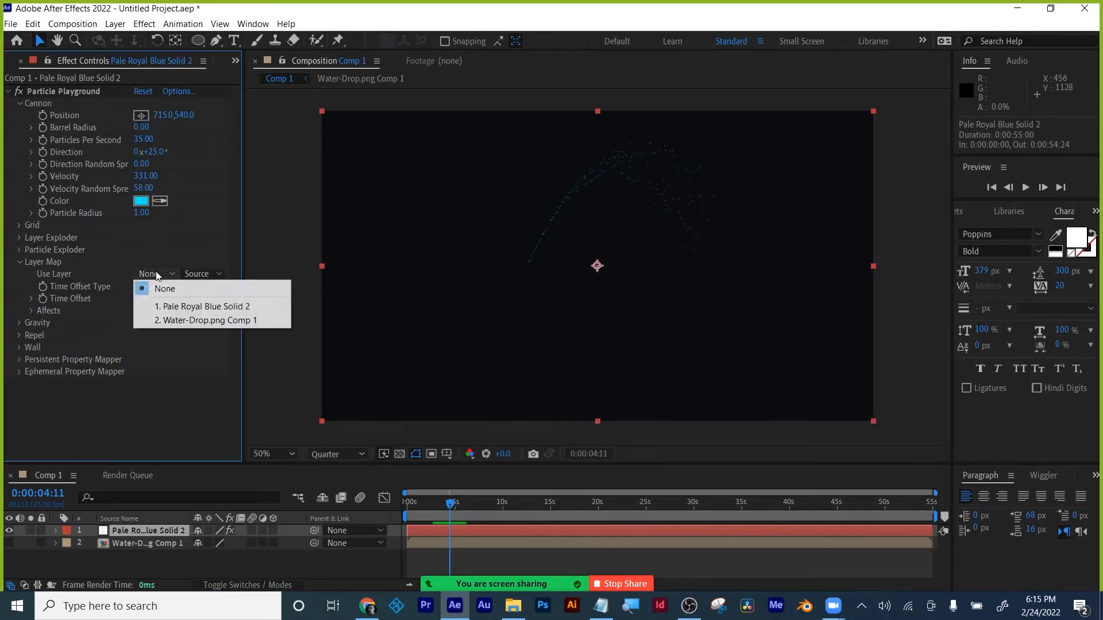
left_click(171, 320)
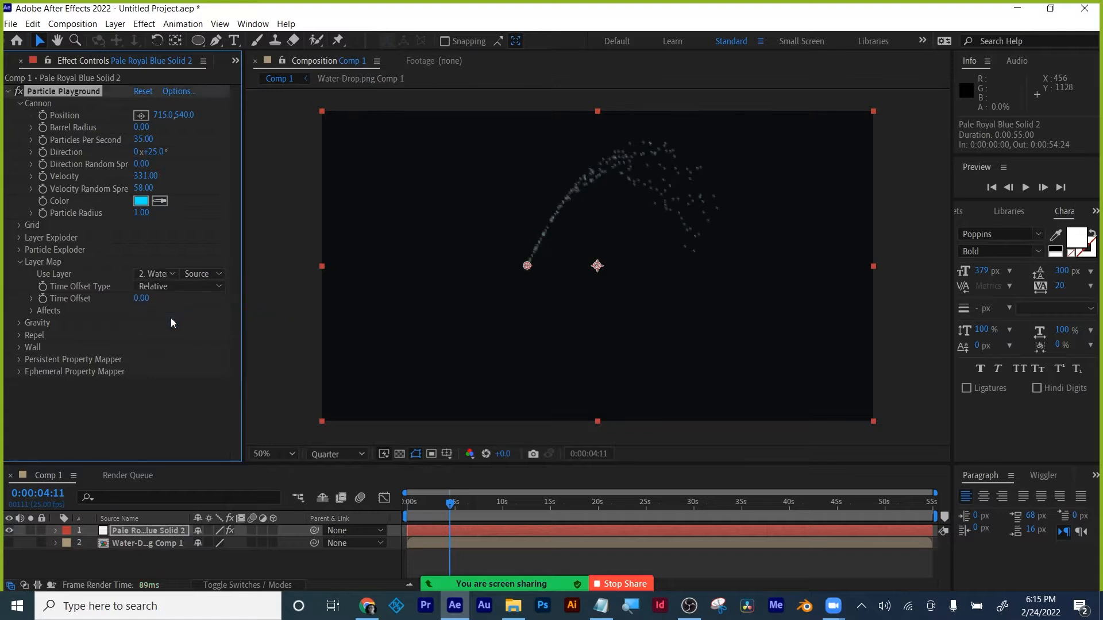
- Preview the particle stream from the start of Comp 1 and set the viewer resolution to Full
left_click_drag(414, 500, 398, 505)
key("space")
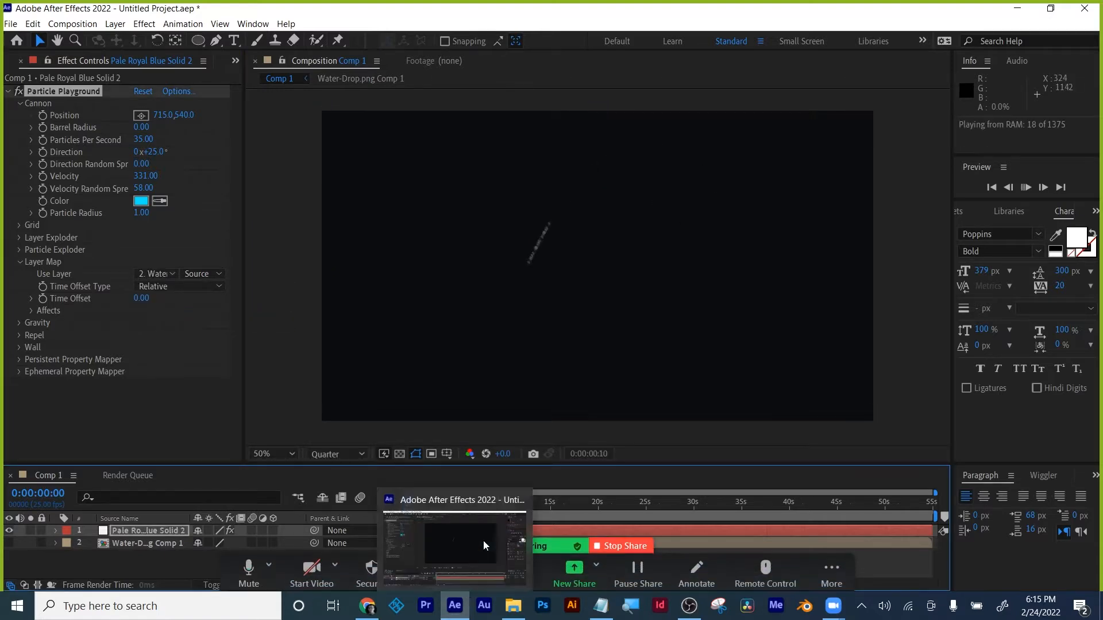
left_click(333, 454)
left_click(336, 488)
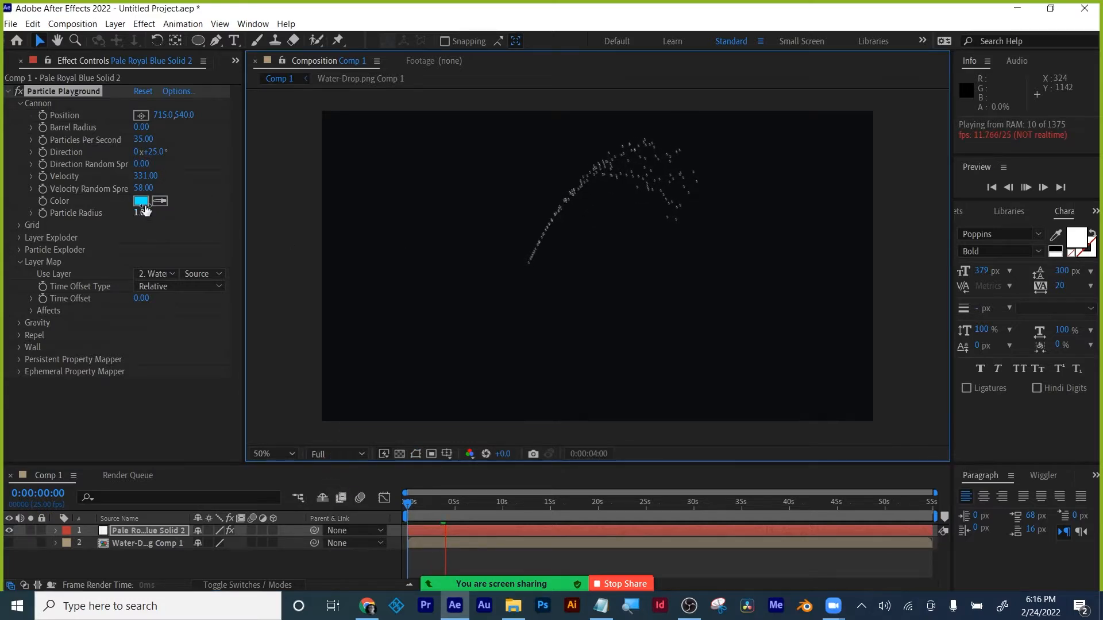
key("space")
- Set the cannon's Particles Per Second to 400
left_click(143, 139)
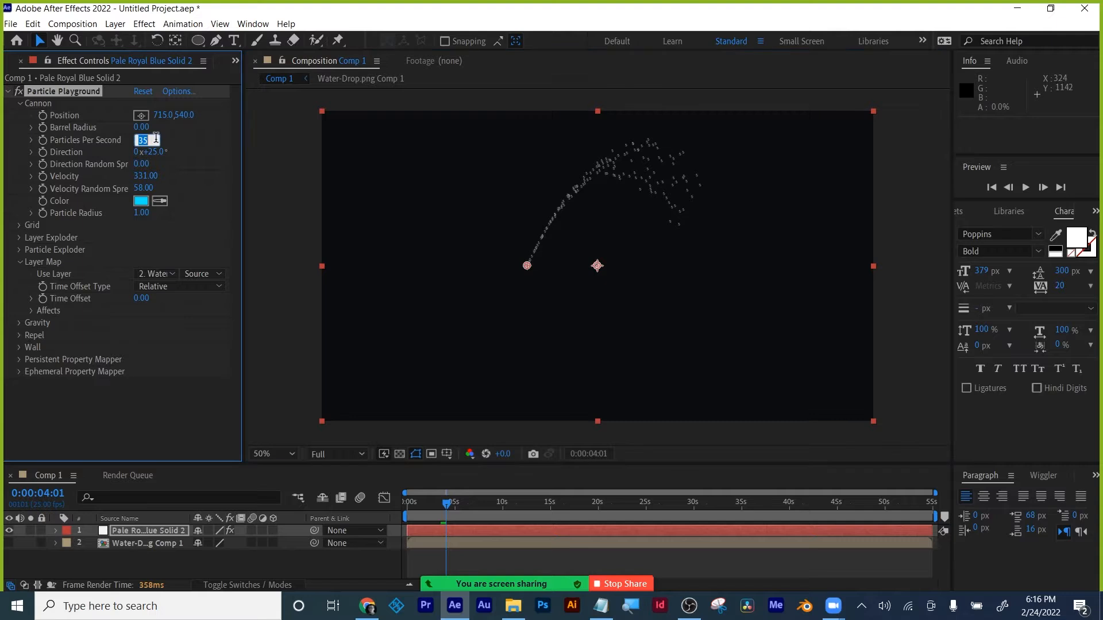
type("400")
key("Return")
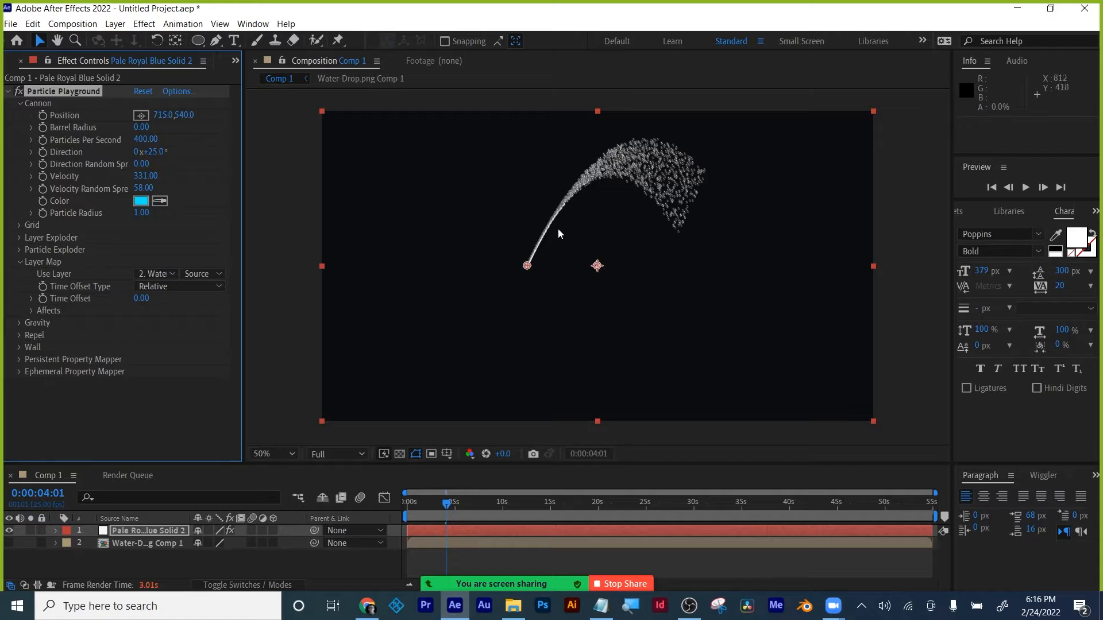
left_click(273, 290)
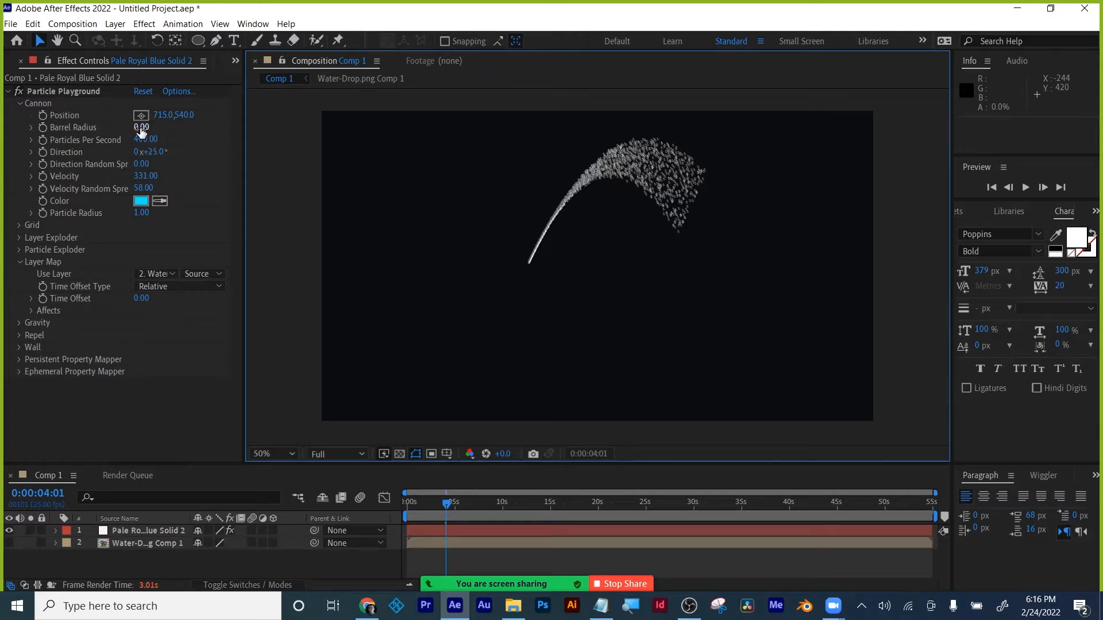
- Try a Barrel Radius of 48, return it to 0, and set the cannon's Velocity to 269
left_click_drag(141, 127, 174, 128)
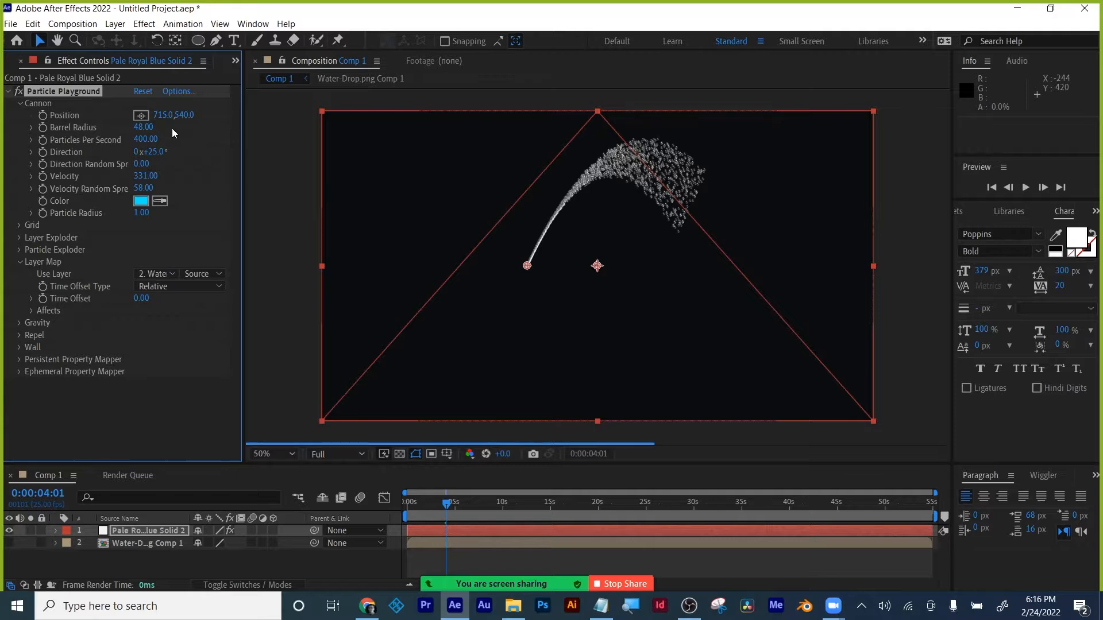
left_click_drag(154, 130, 144, 132)
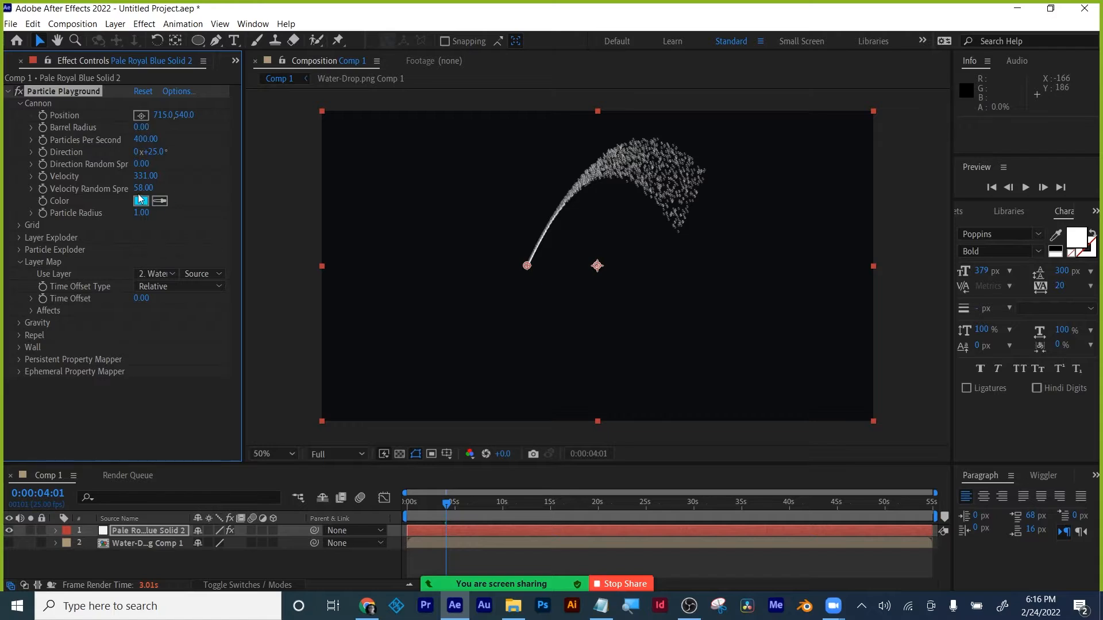
left_click_drag(144, 175, 110, 185)
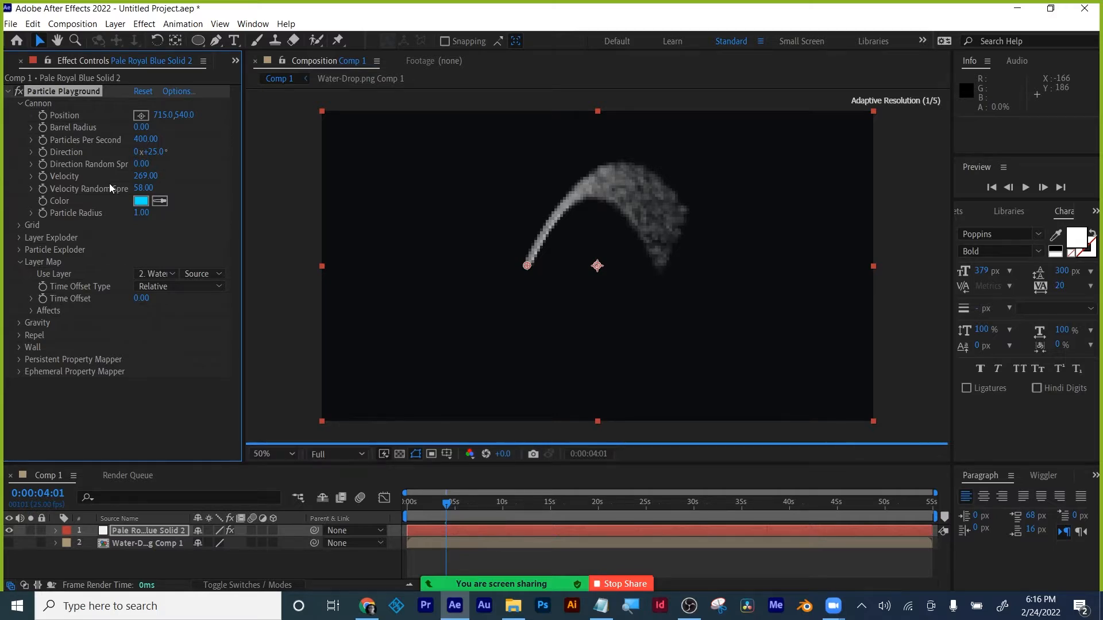
- View the particle stream at 0:00:16:04 in Comp 1 with no layer selected
key("space")
left_click_drag(546, 502, 561, 502)
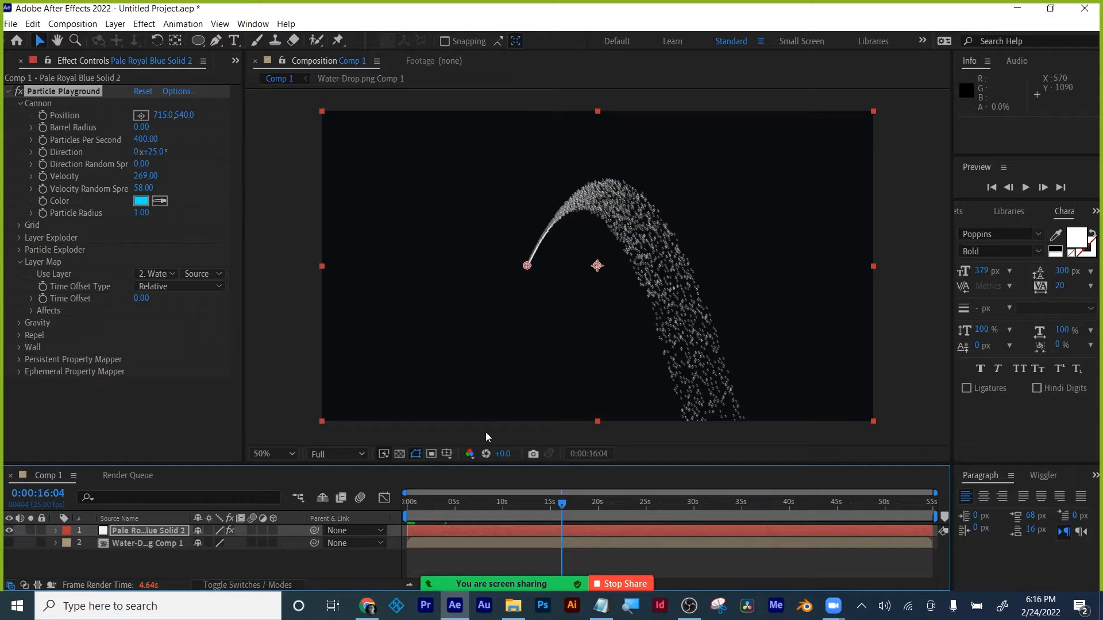
left_click(499, 555)
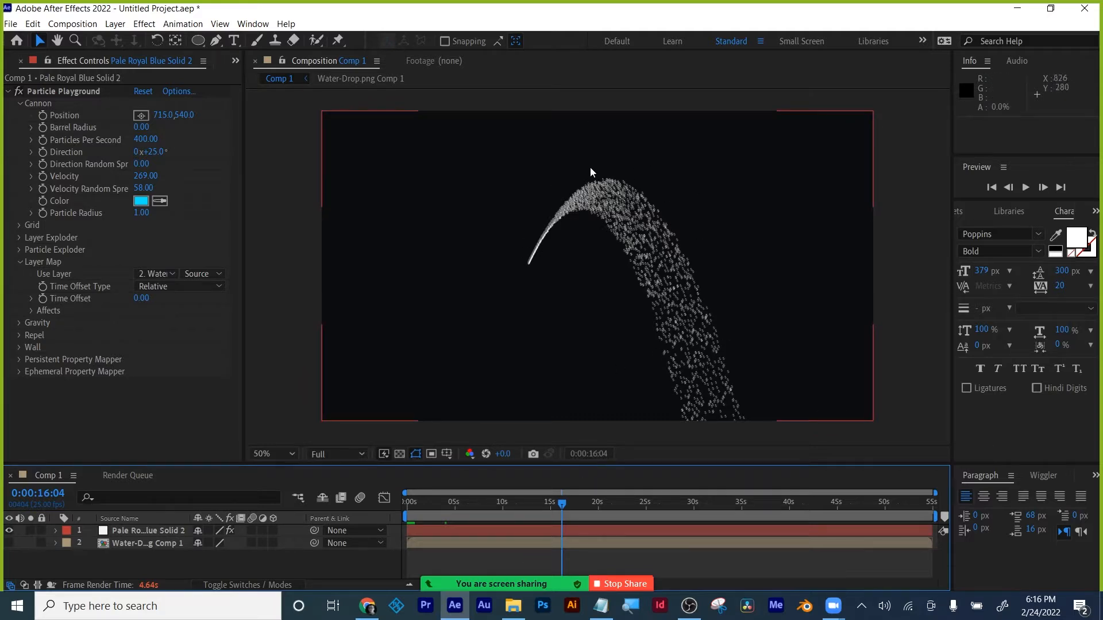
- Try the Screen blending mode on the Water-Drop.png Comp 1 layer, inspect the particles at 100% zoom, and restore Normal
left_click(135, 543)
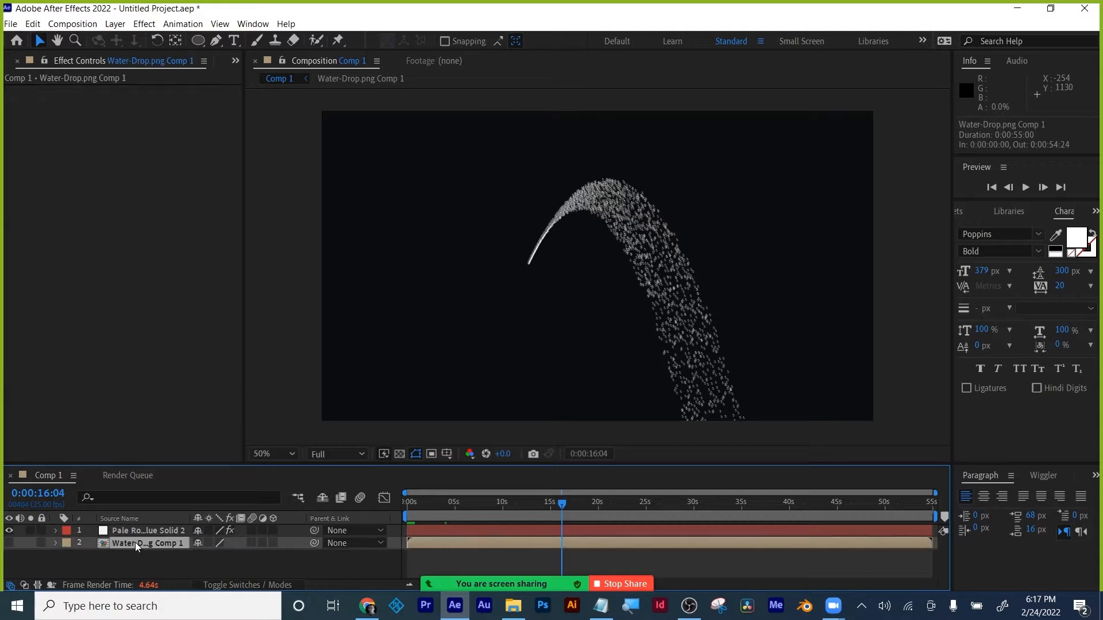
left_click(239, 585)
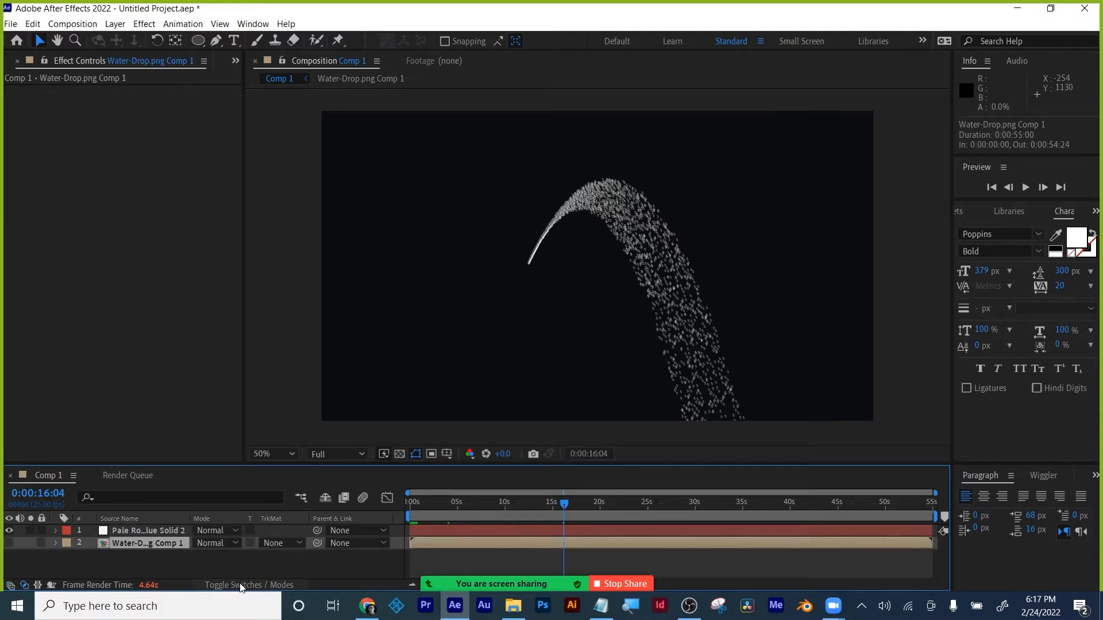
left_click(277, 544)
left_click(220, 548)
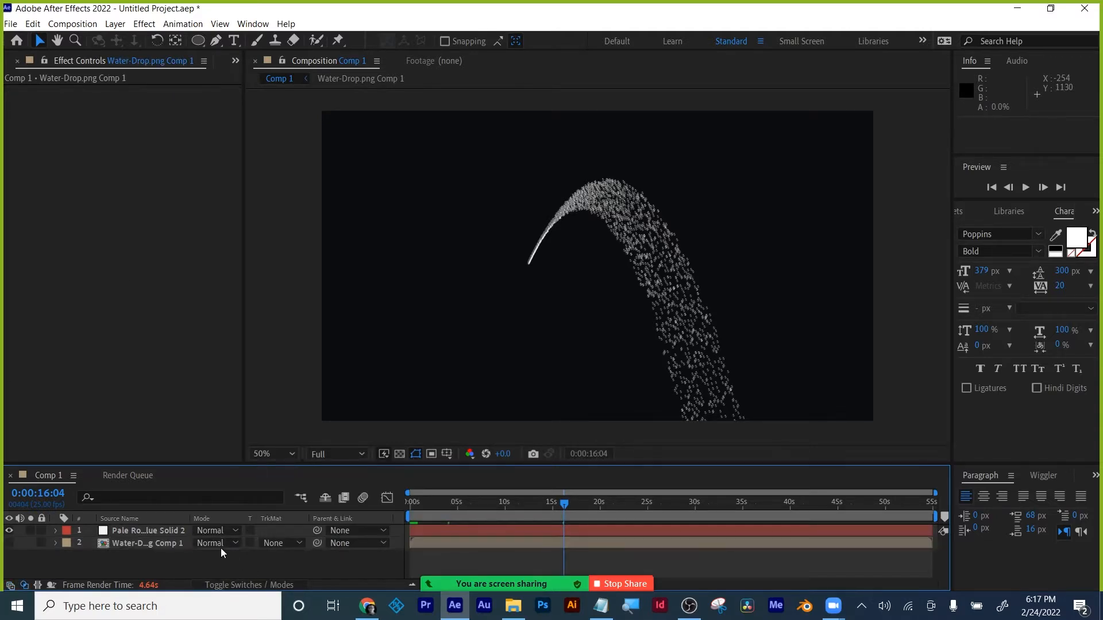
left_click(219, 544)
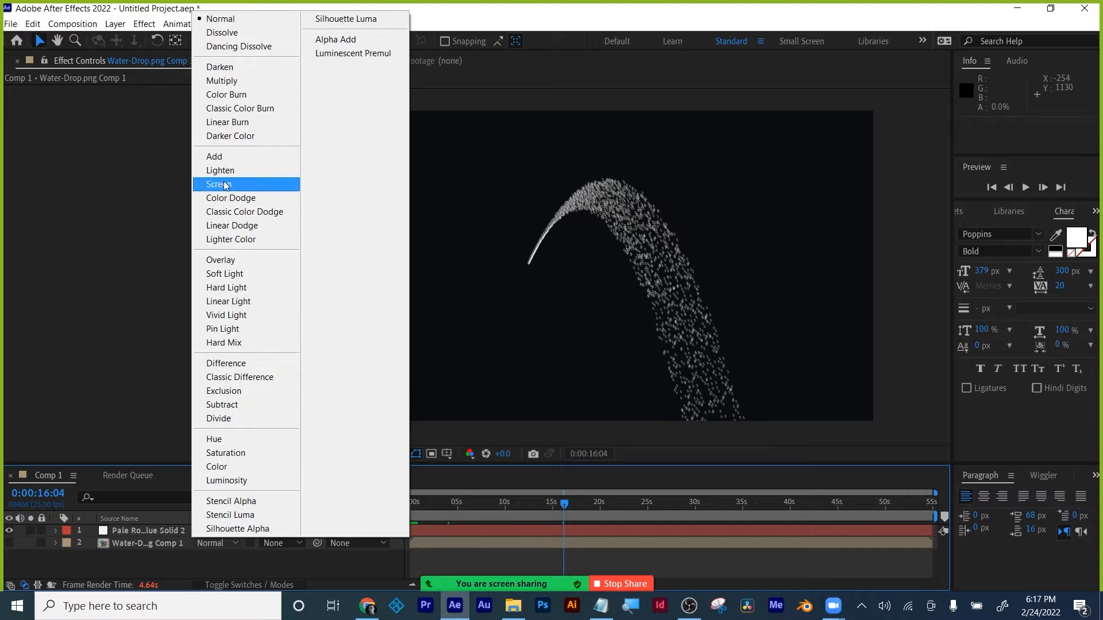
left_click(222, 183)
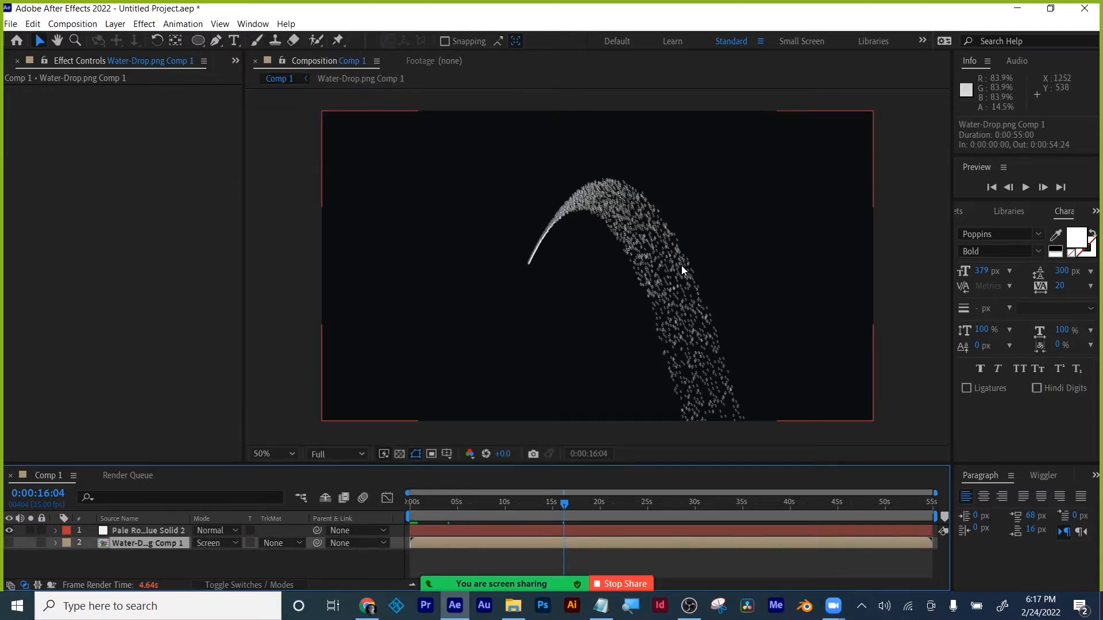
key("slash")
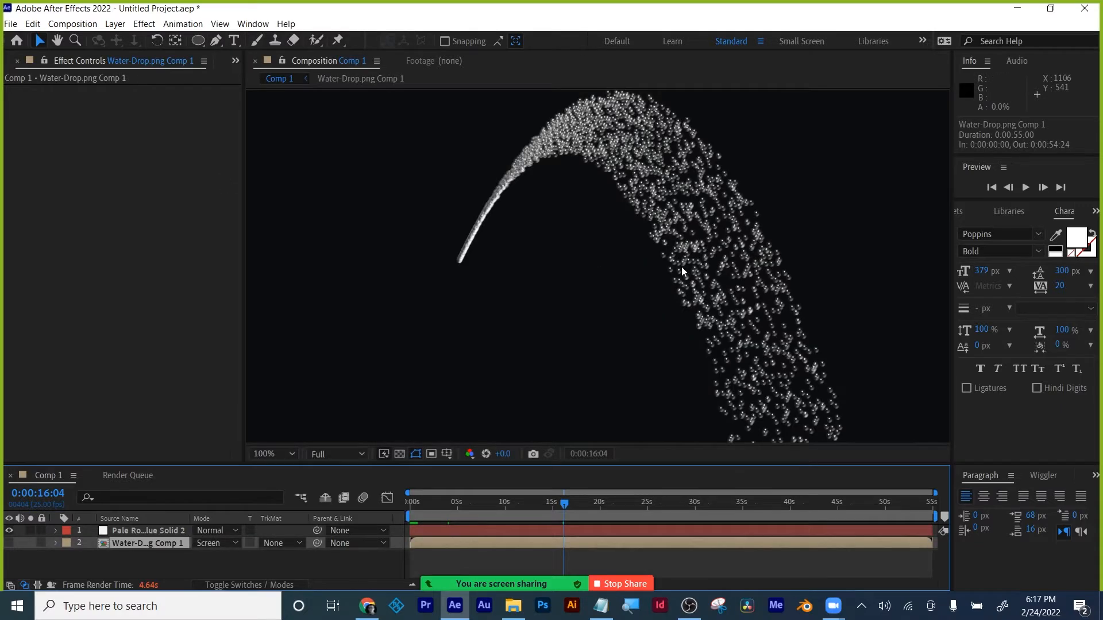
left_click(213, 545)
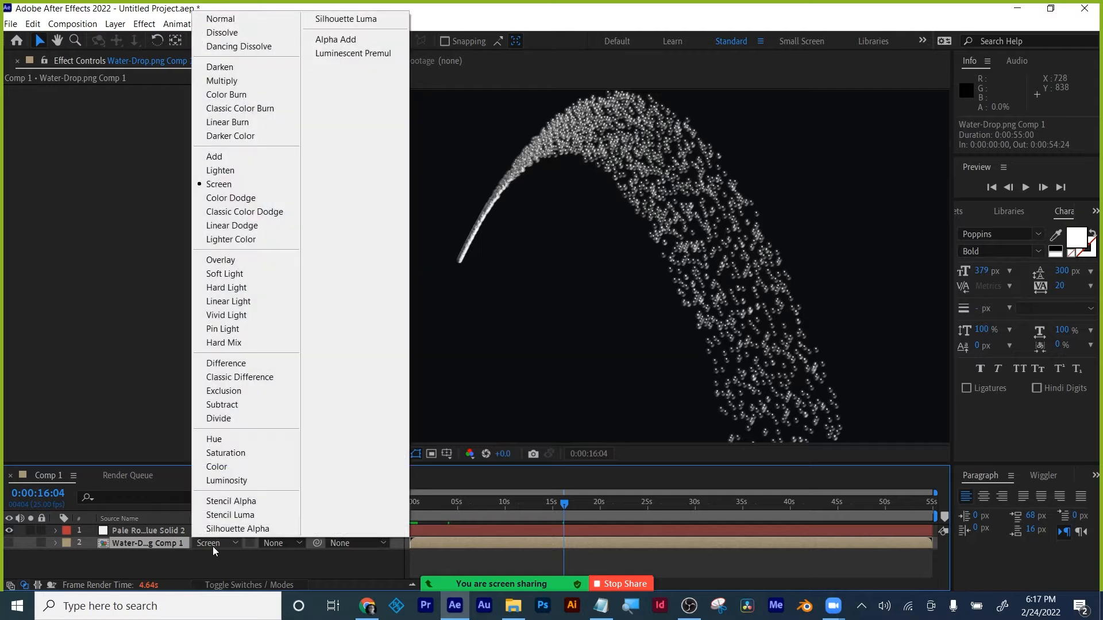
left_click(209, 22)
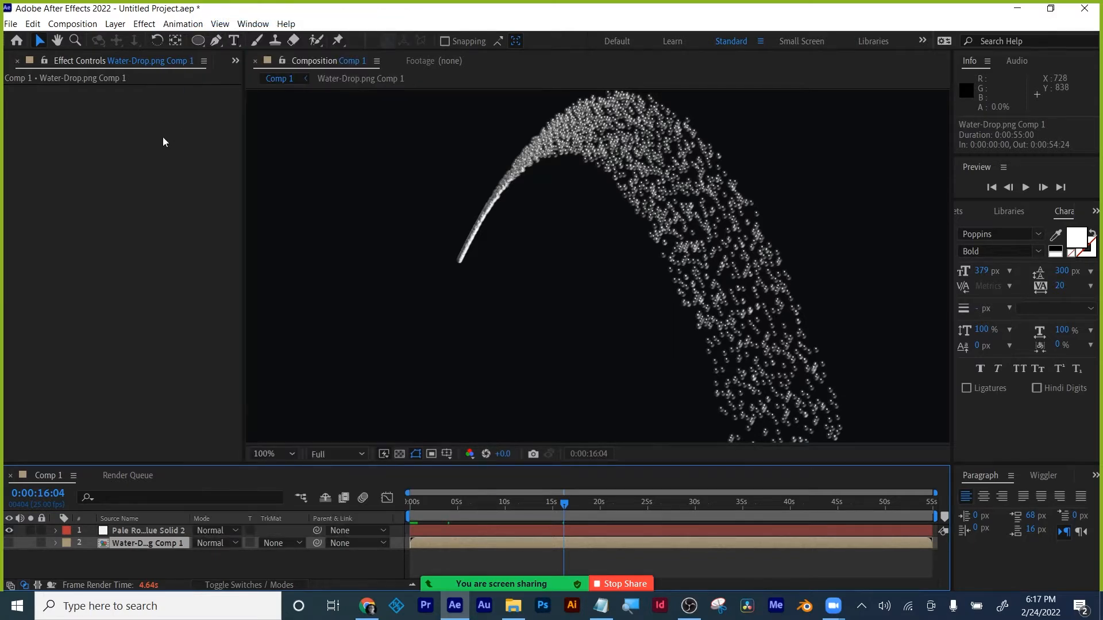
- Look over the project's items and bring back the solid's Particle Playground settings
left_click(235, 60)
left_click(260, 78)
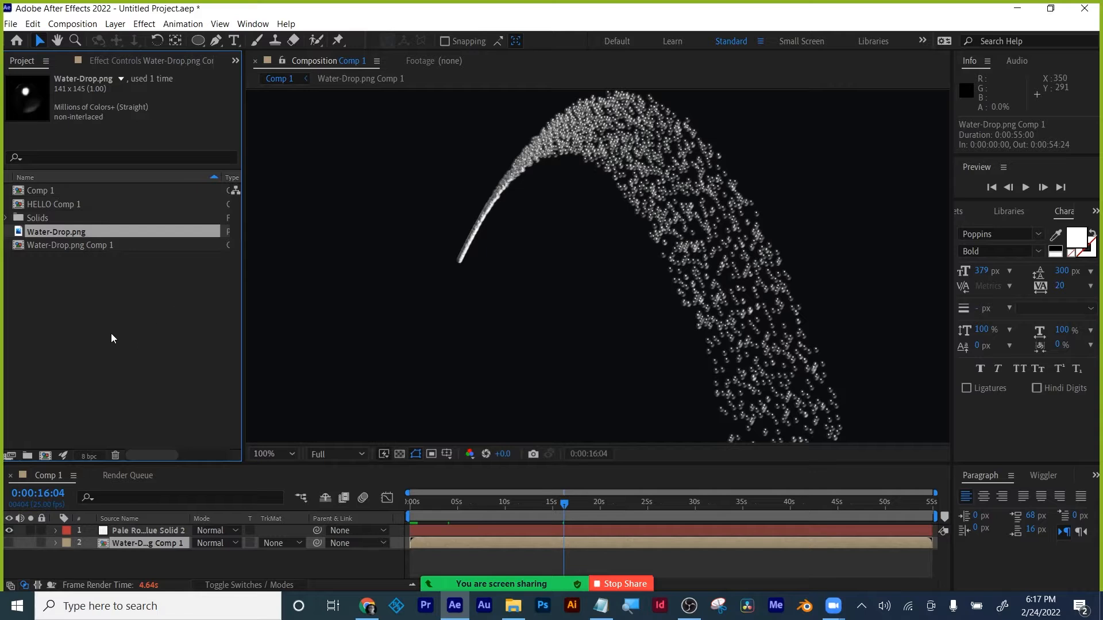
left_click(134, 531)
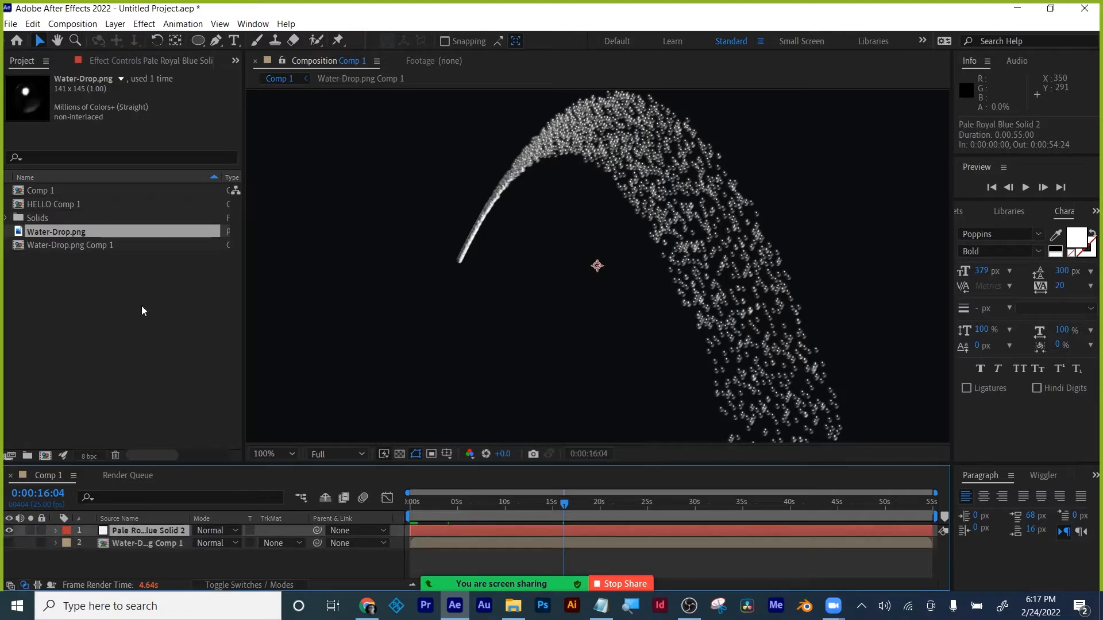
left_click(136, 61)
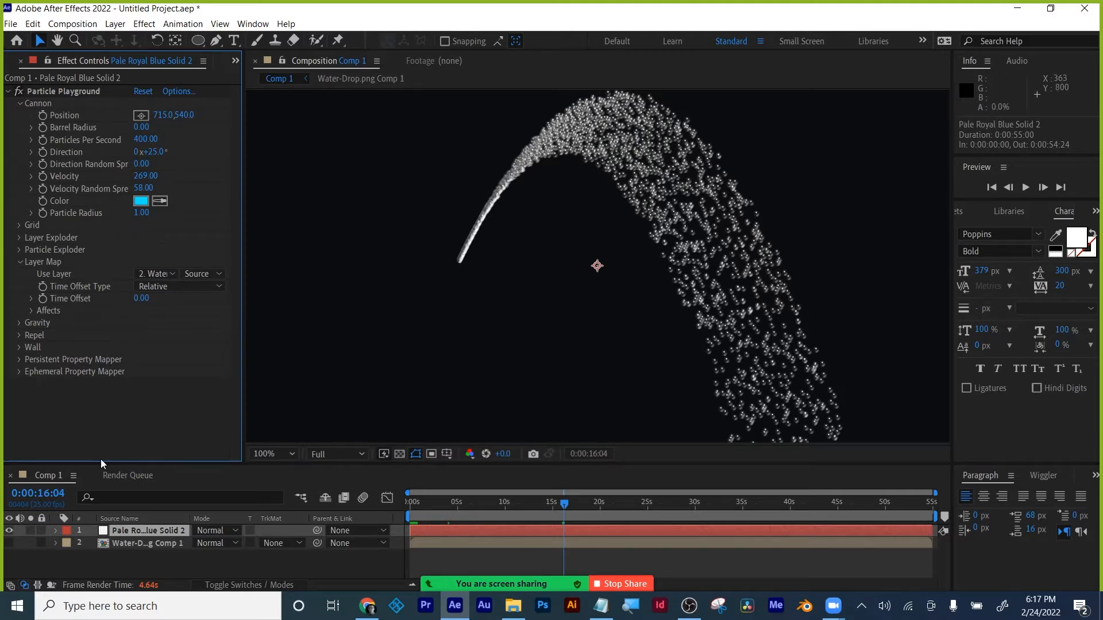
- Try a Gravity Force of 197, set it to -19, and view the particle stream at 0:00:23:24
left_click(18, 323)
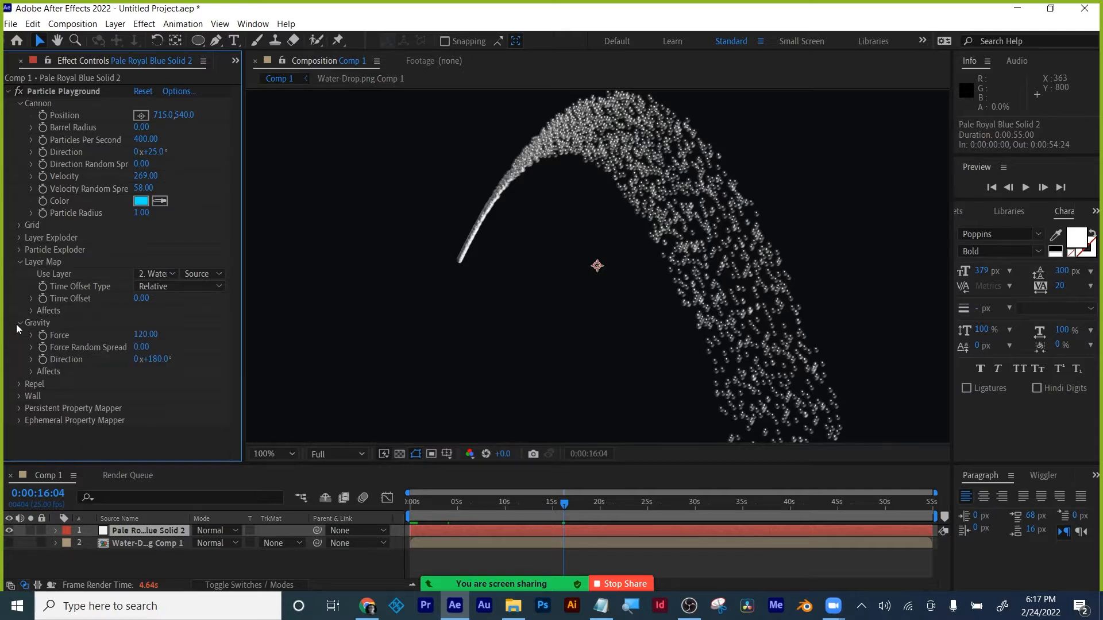
left_click_drag(148, 339, 178, 338)
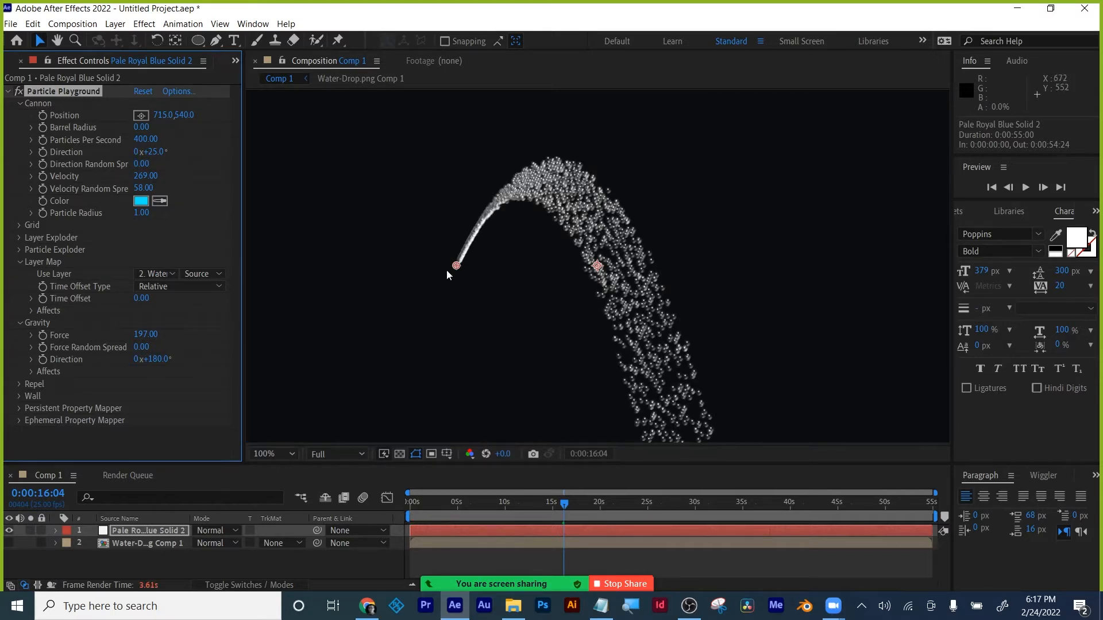
left_click(151, 336)
type("-19")
key("Return")
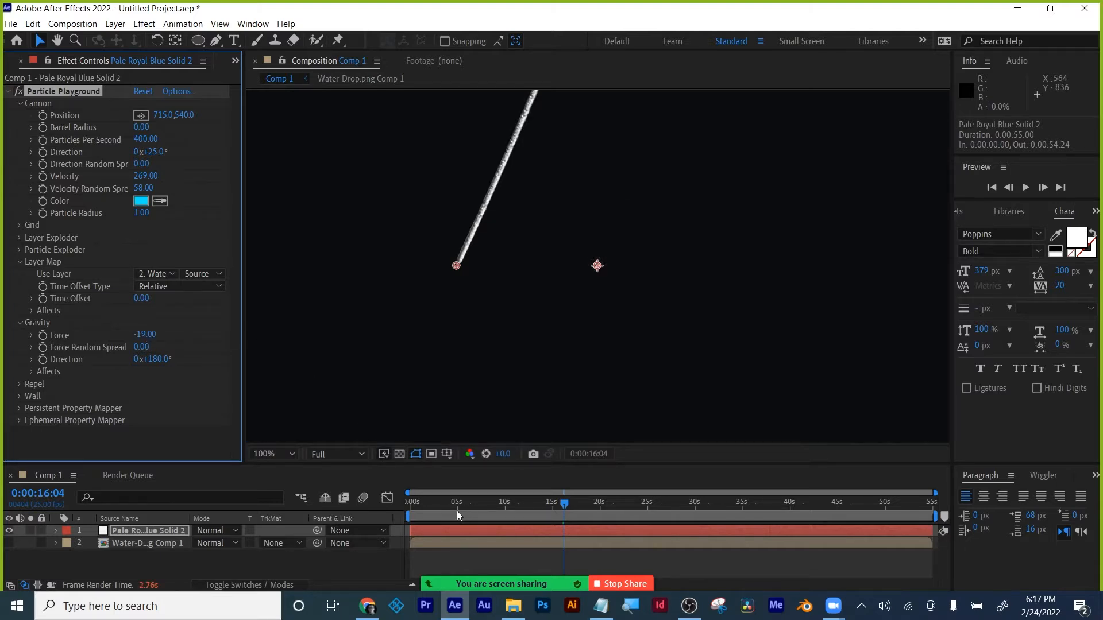
left_click(638, 503)
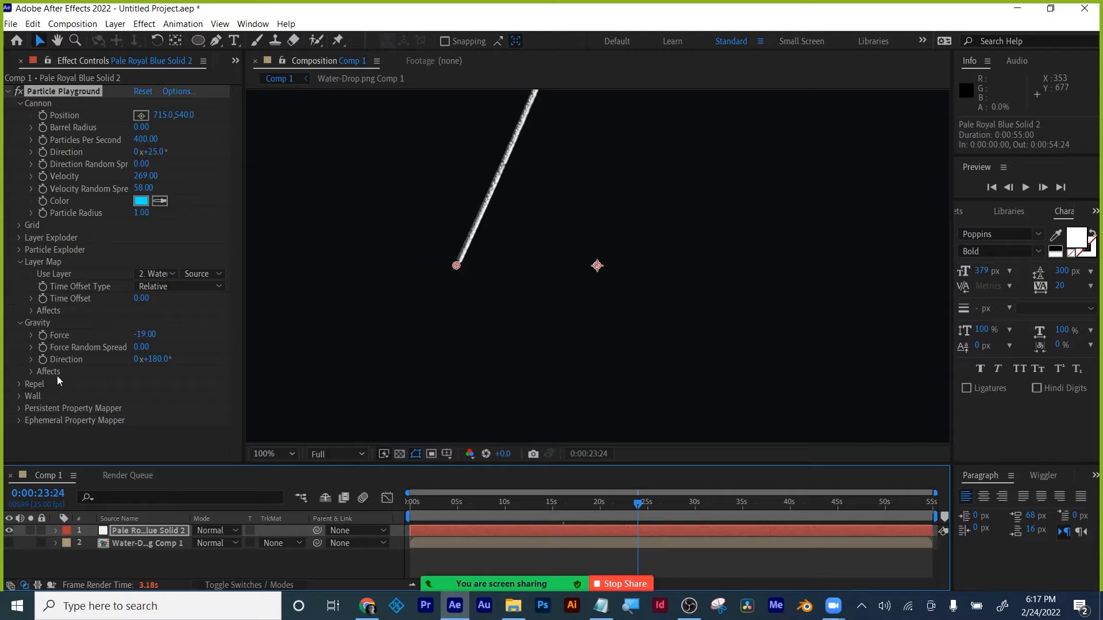
- Look over Particle Playground's Repel settings and collapse the effect's parameters
left_click(19, 384)
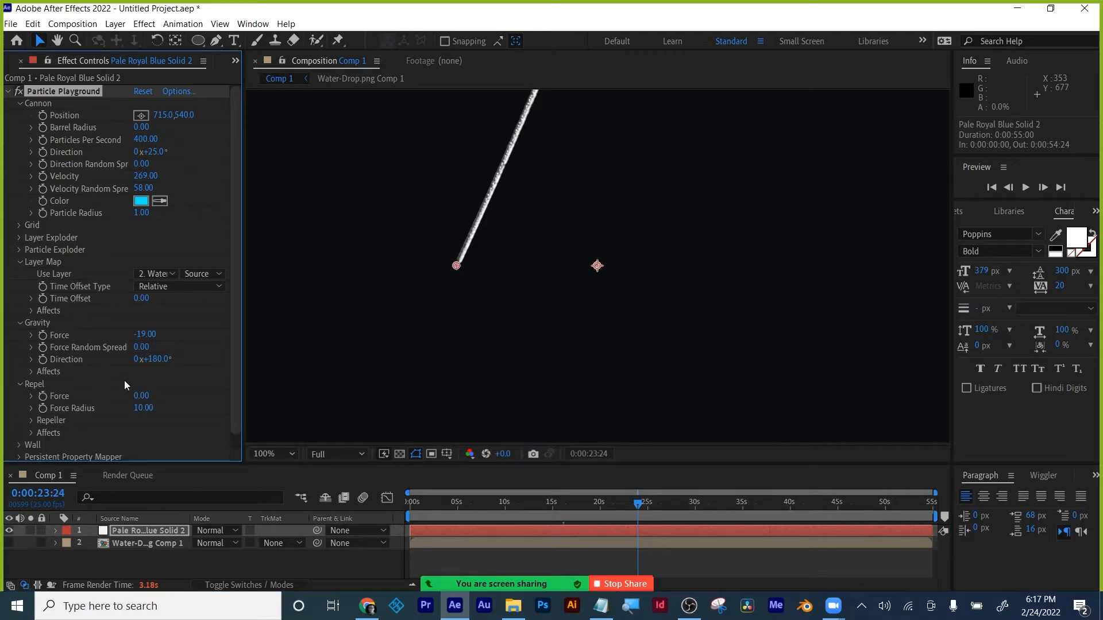
scroll(84, 415, "down", 1)
scroll(81, 350, "up", 1)
left_click(8, 92)
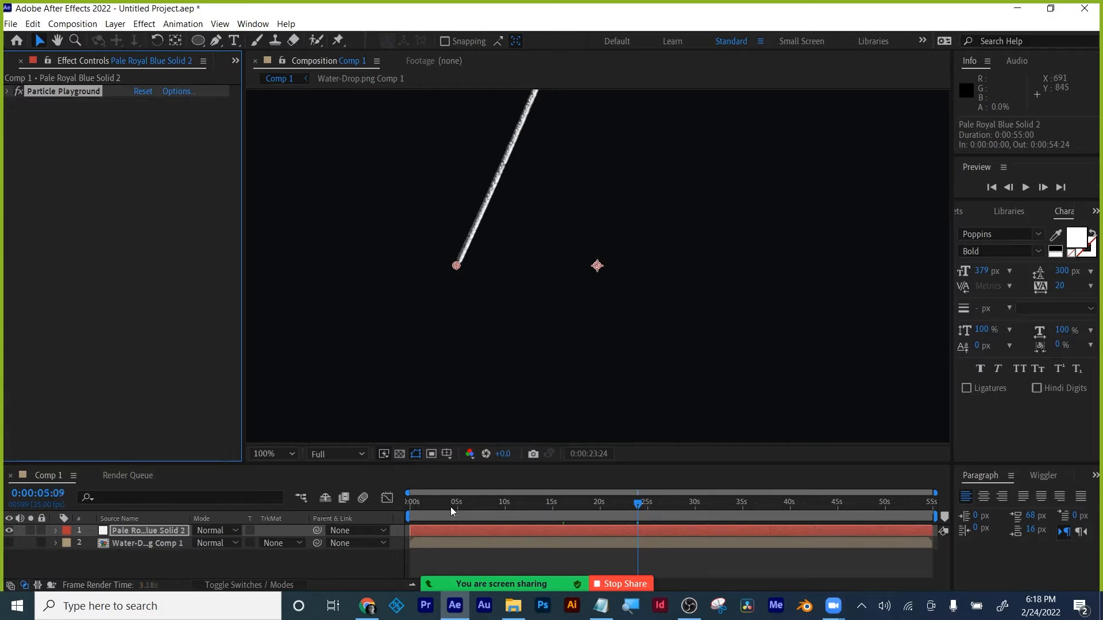
- View the particle stream at 0:00:13:21 and at 0:00:09:22 in Comp 1
left_click_drag(451, 507, 539, 494)
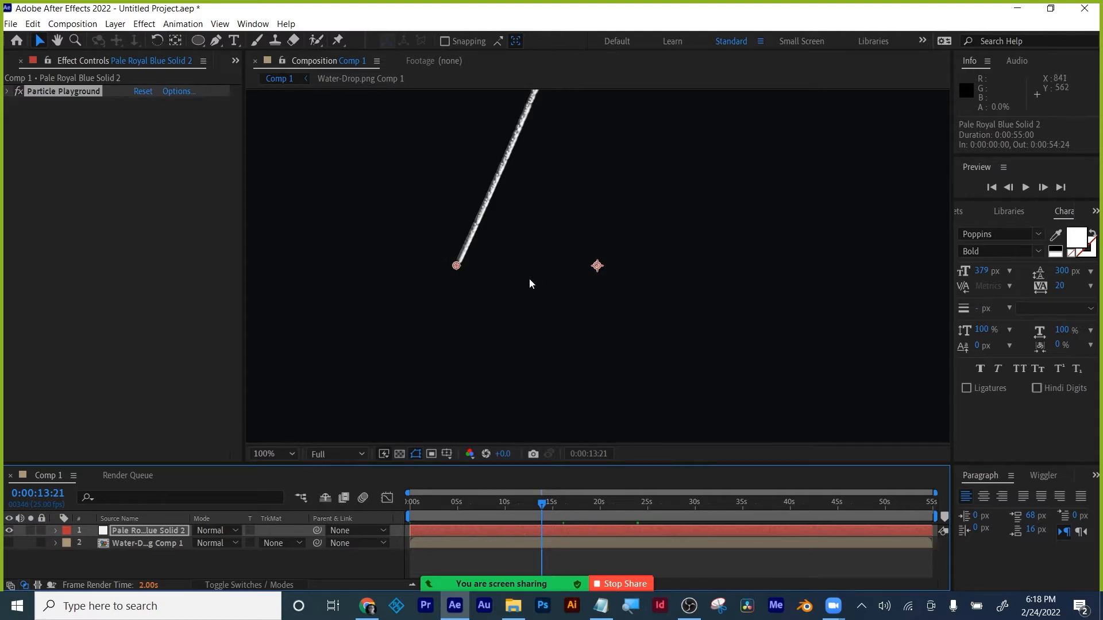
left_click(433, 503)
left_click(504, 503)
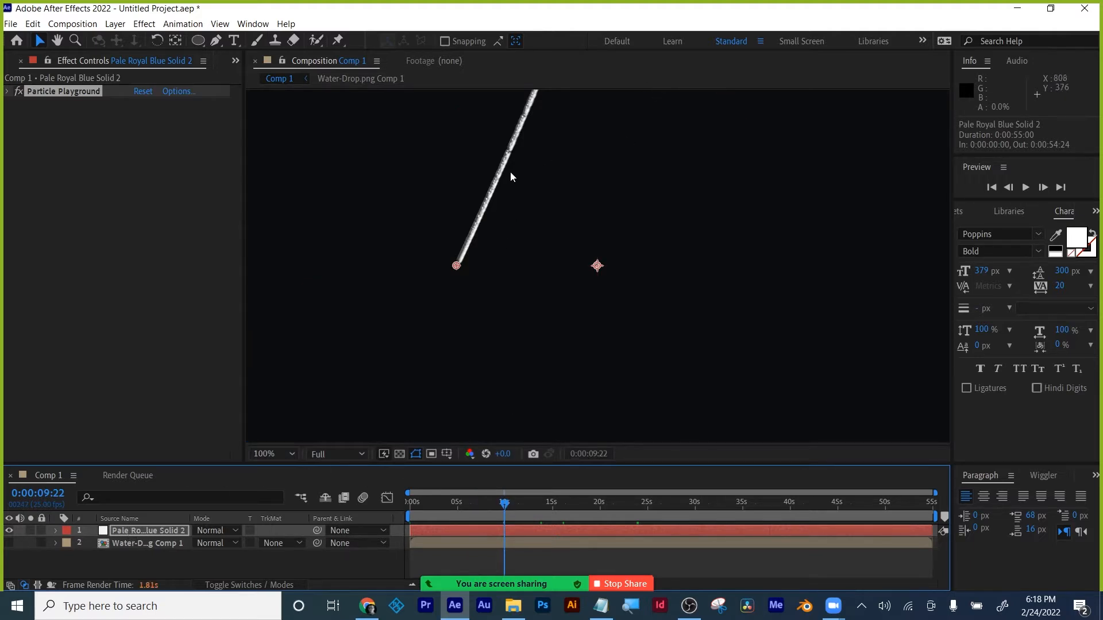
- Delete both the particle solid and the Water-Drop.png Comp 1 layer from Comp 1
left_click(131, 546)
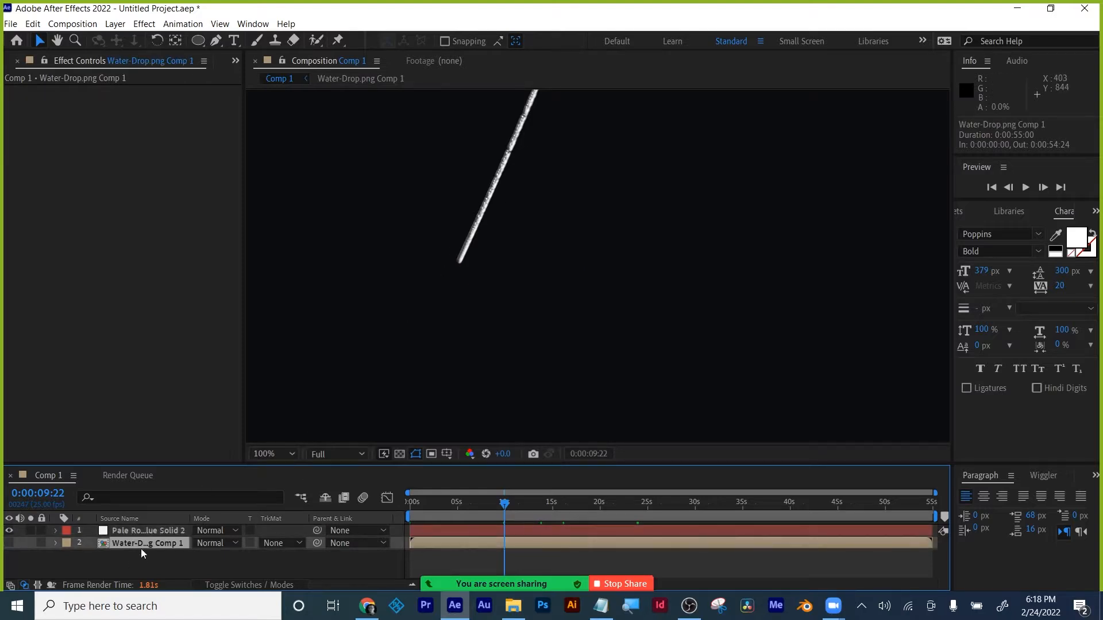
left_click_drag(122, 560, 156, 532)
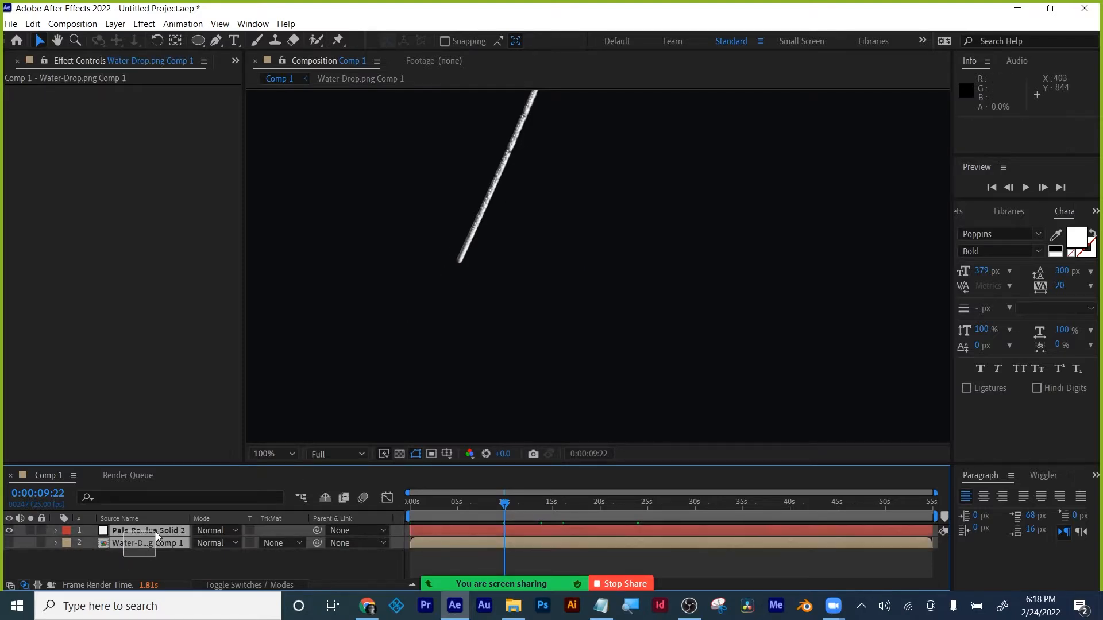
key("Delete")
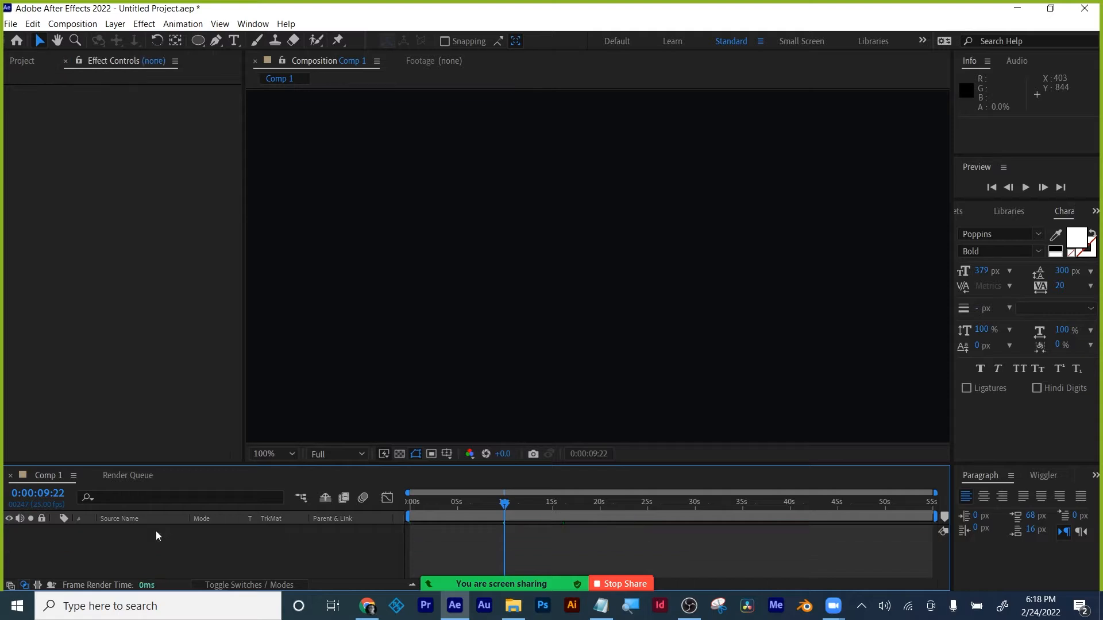
- Create a 1920 x 1080 px solid in Comp 1 and apply the CC Particle World effect to it
left_click(20, 60)
left_click(959, 211)
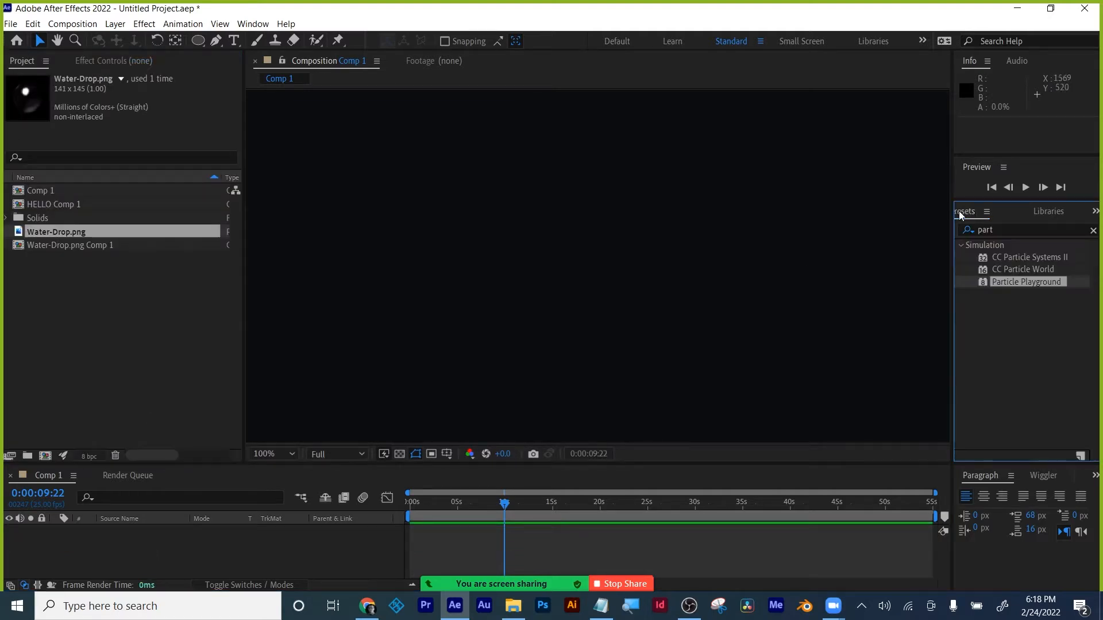
left_click(1028, 270)
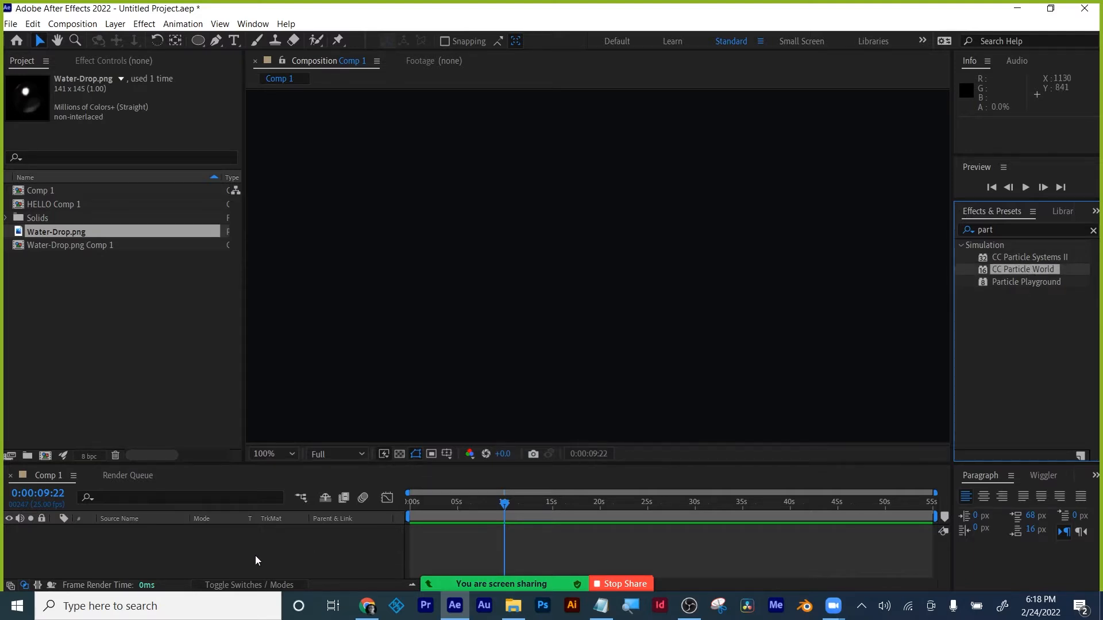
left_click(115, 23)
mouse_move(119, 37)
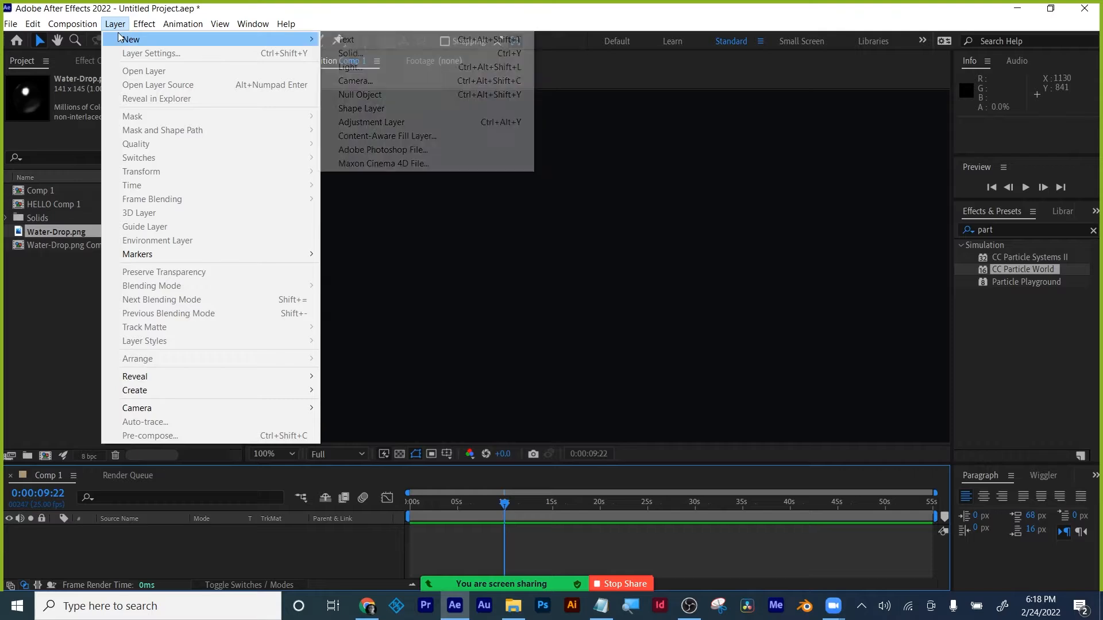
left_click(450, 56)
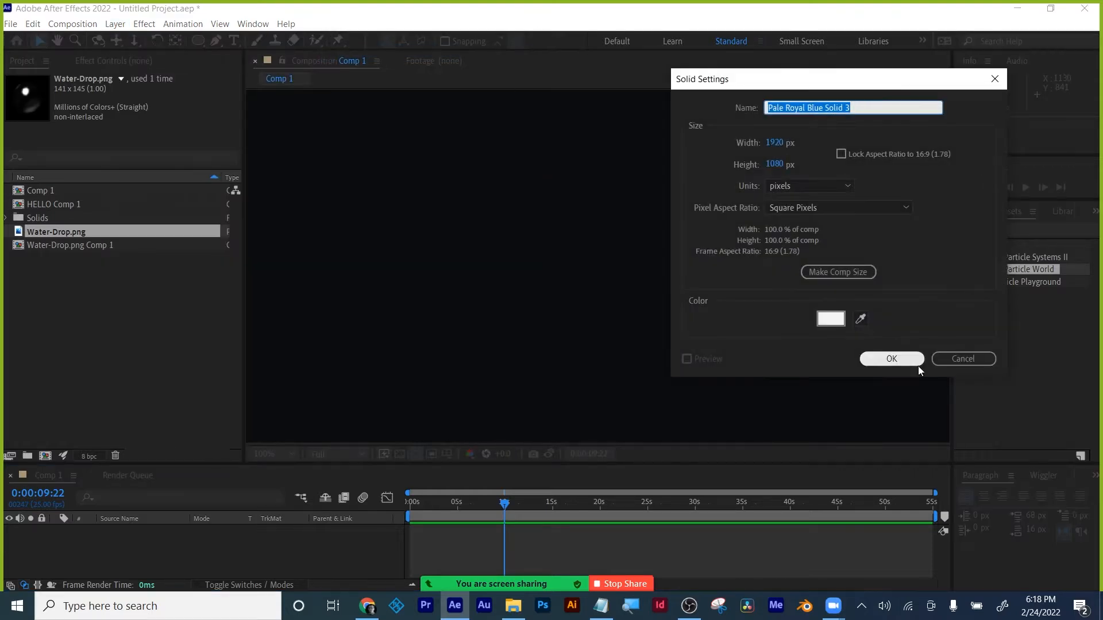
left_click(904, 359)
left_click_drag(1021, 270, 696, 536)
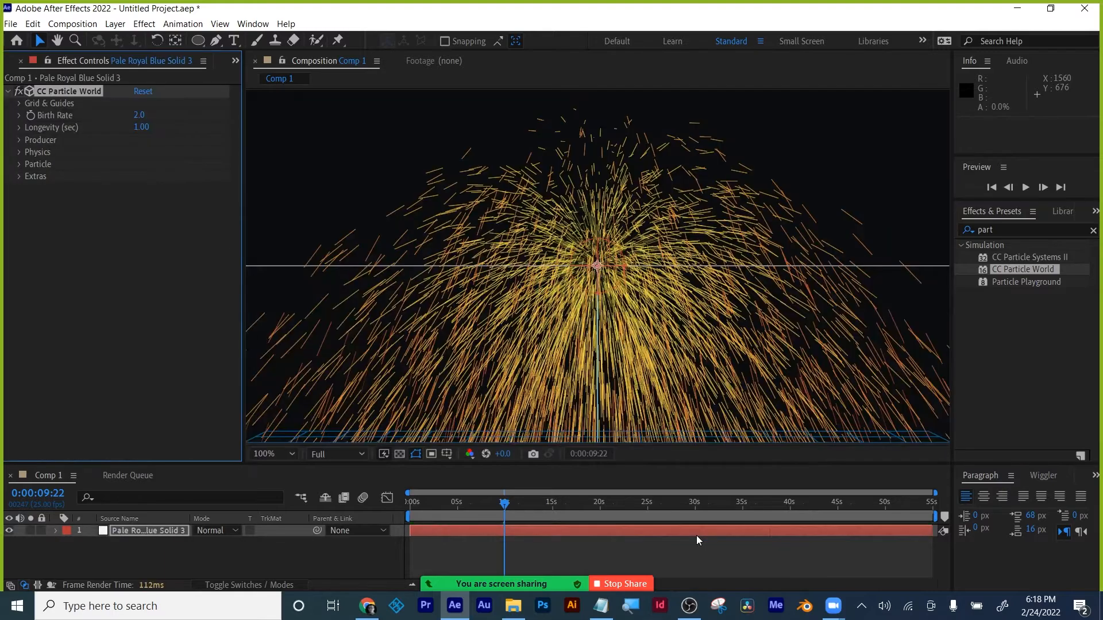
- Play a preview of the default CC Particle World burst and deselect the solid
key("space")
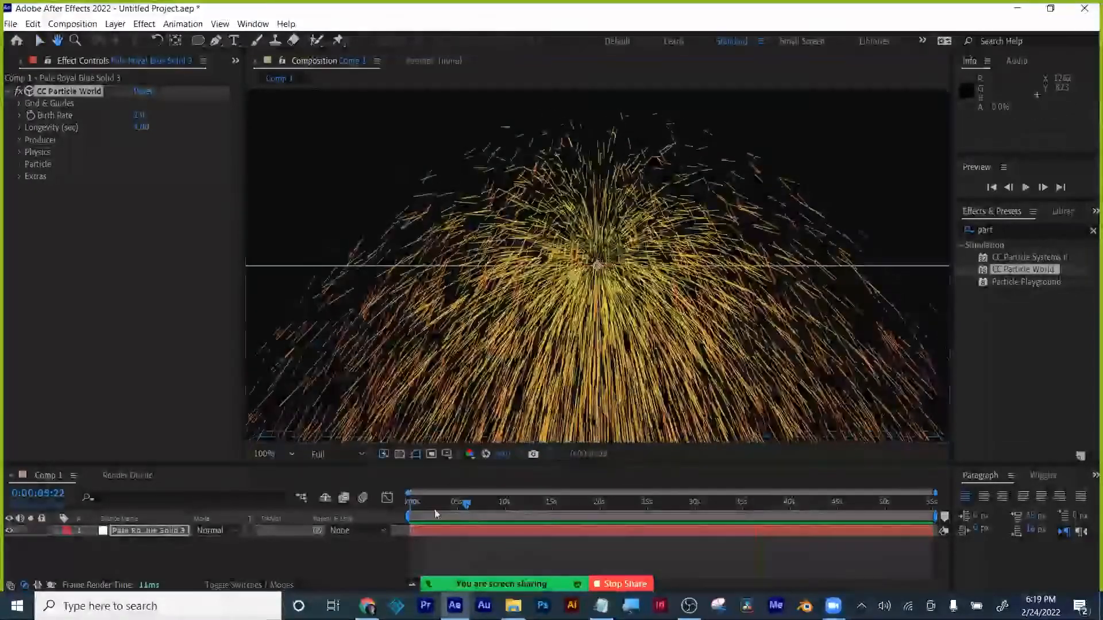
key("space")
left_click(514, 550)
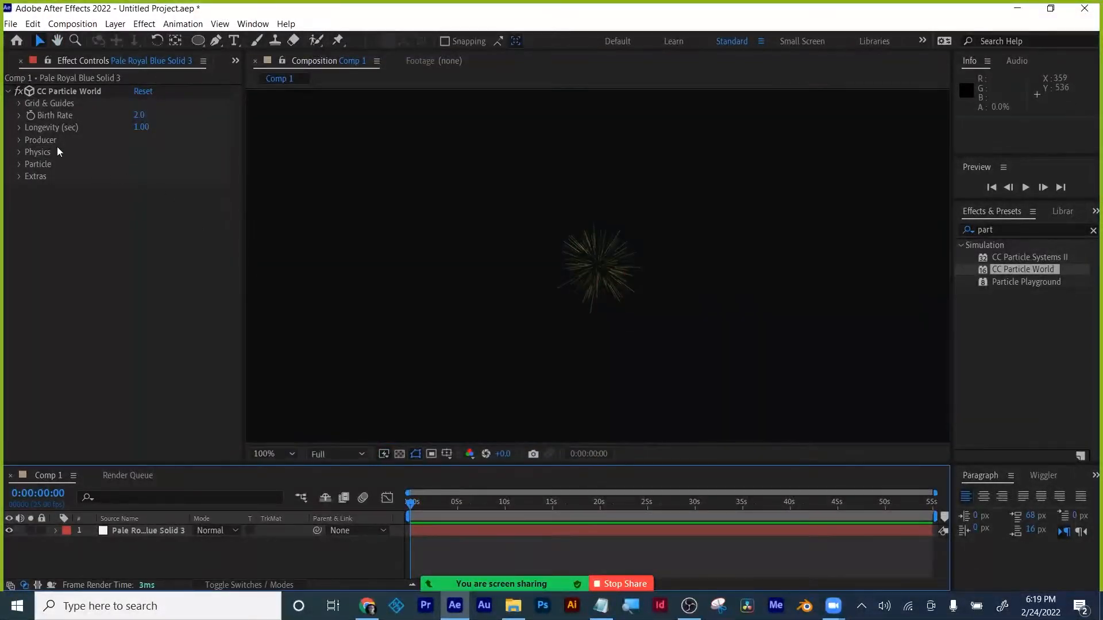
- Examine CC Particle World's Grid & Guides options and view the particles at 0:00:11:06
left_click(51, 101)
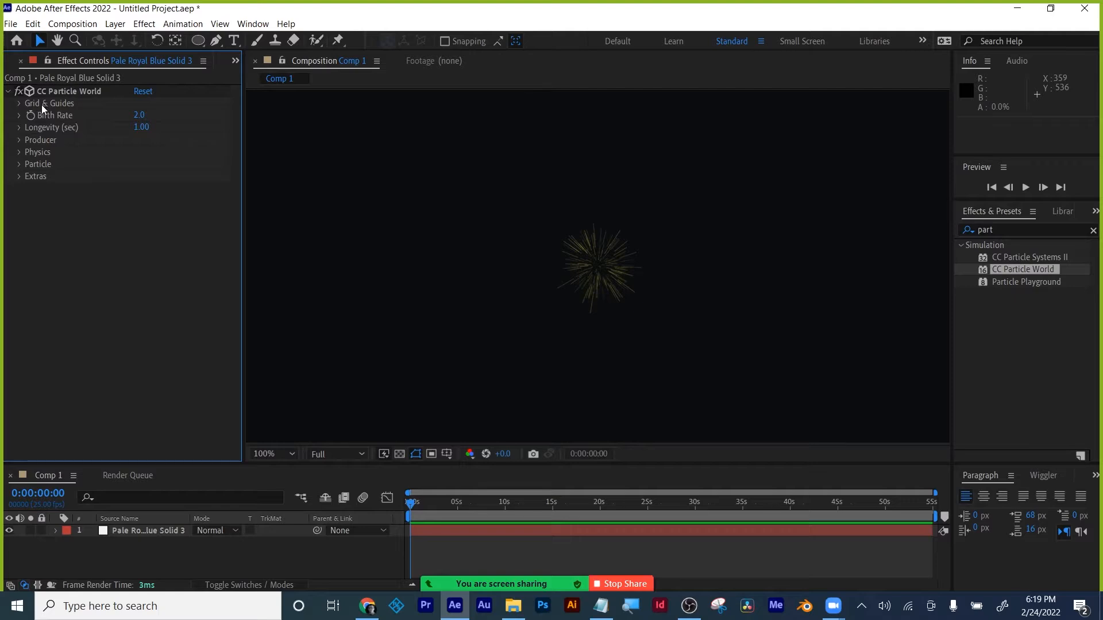
left_click(20, 104)
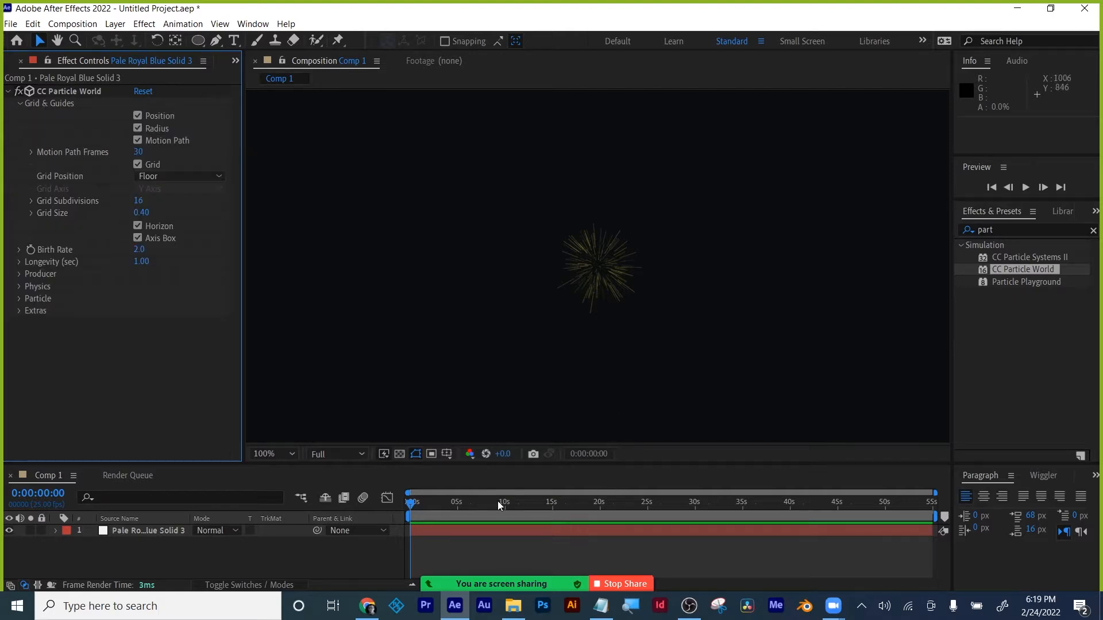
left_click_drag(497, 501, 502, 538)
left_click(495, 531)
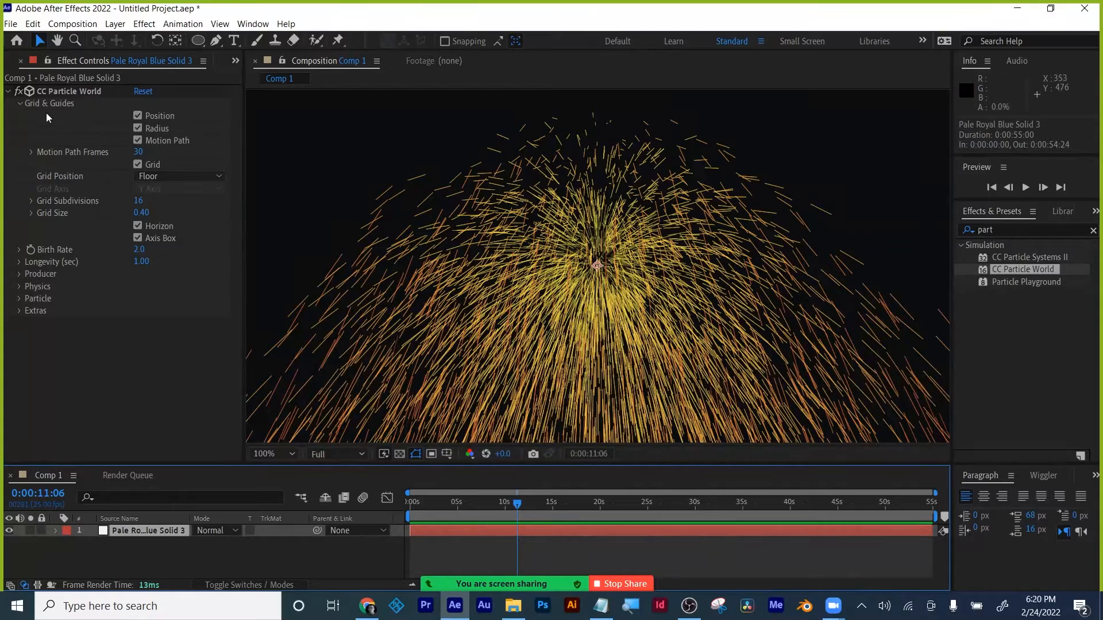
left_click(22, 103)
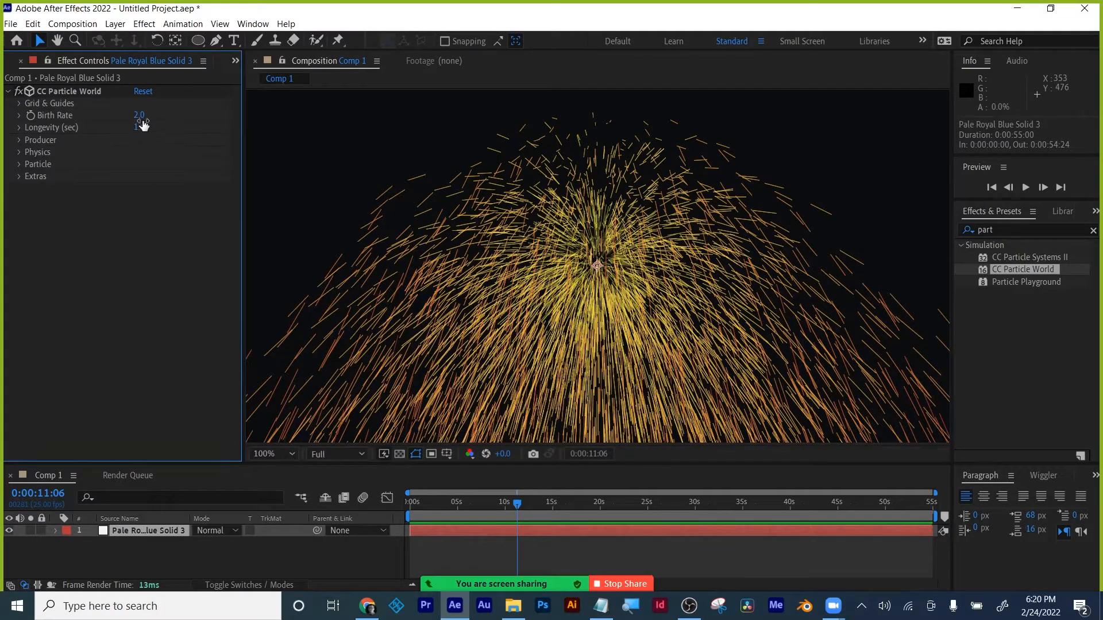
- Try CC Particle World Birth Rates of 1 and 77, and return the value to 2
left_click(139, 116)
type("1")
key("Return")
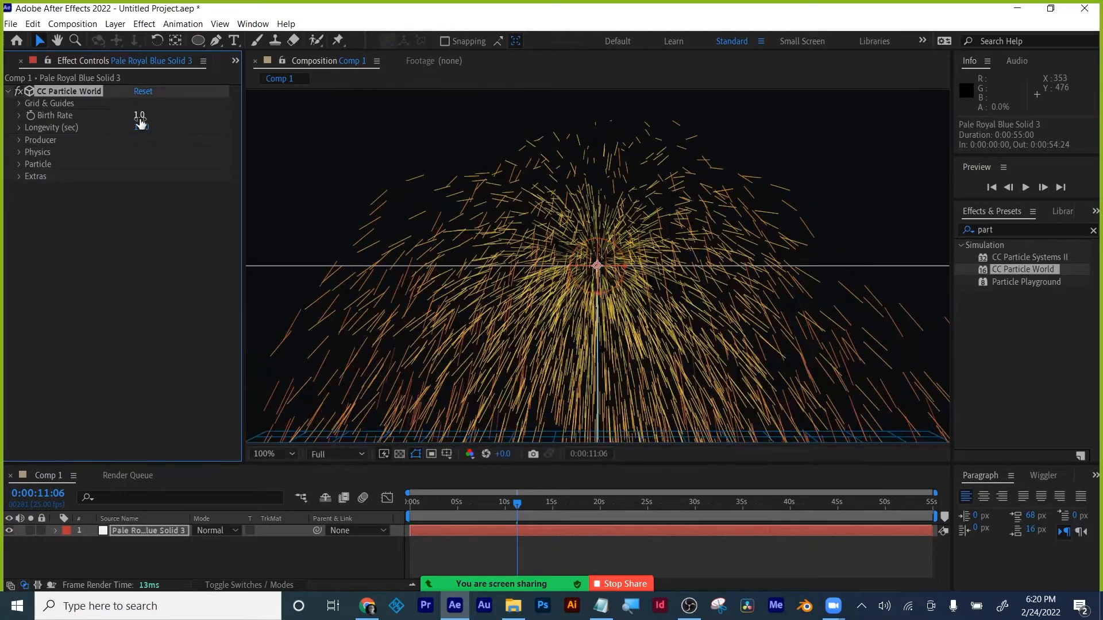
left_click(140, 115)
type("77")
key("Return")
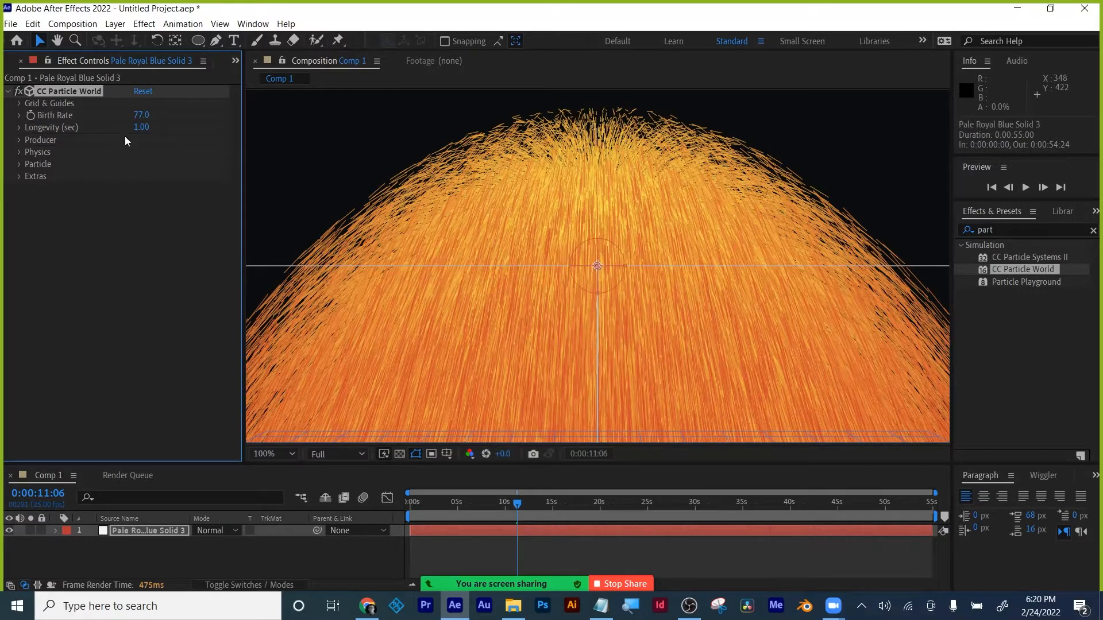
left_click(142, 115)
type("2")
key("Return")
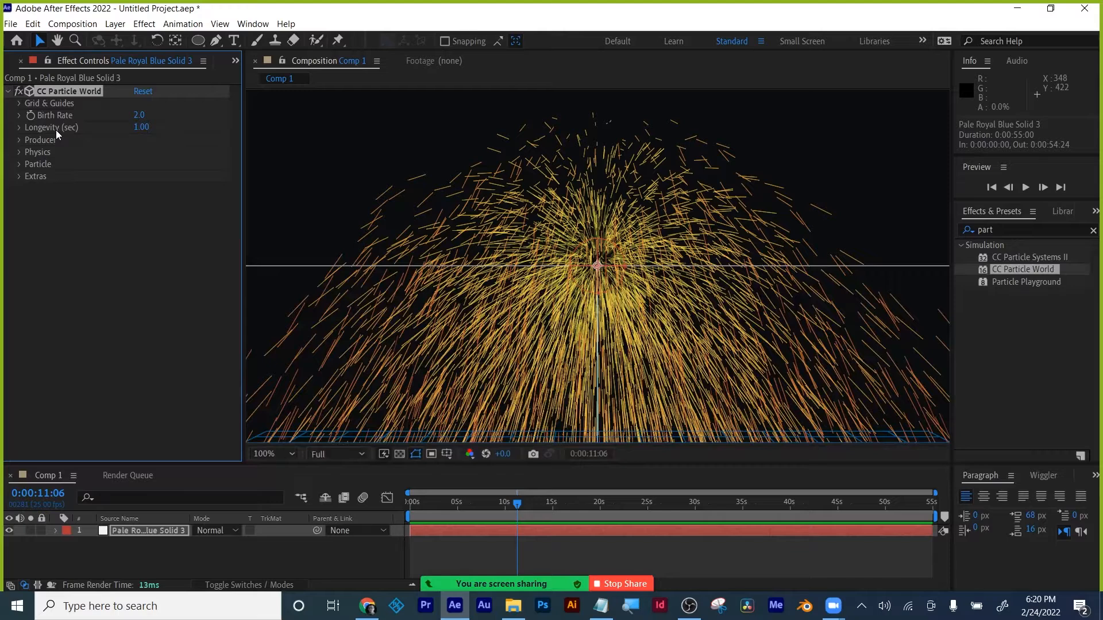
- Set CC Particle World's Longevity to 0.2 seconds and preview the burst from the start of Comp 1
left_click(142, 127)
type(".2")
key("Return")
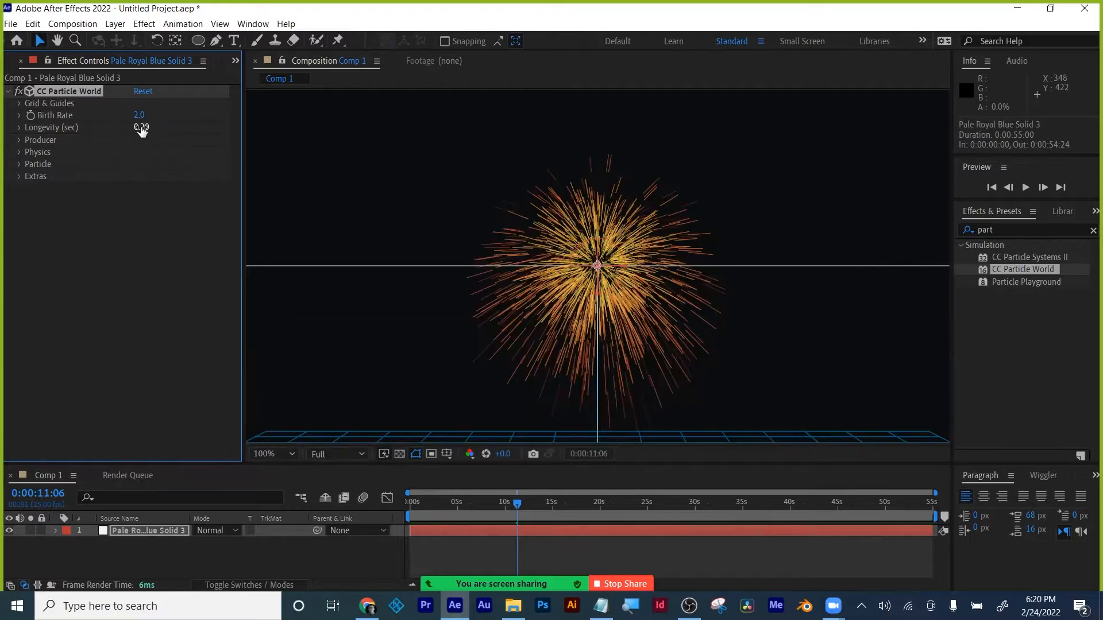
left_click(404, 509)
key("space")
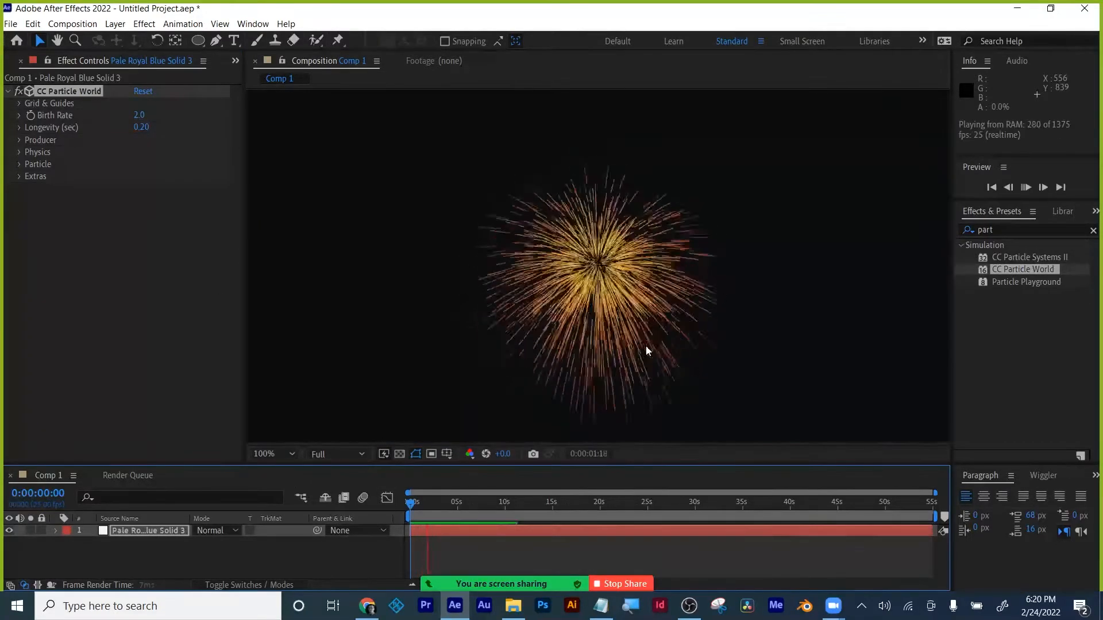
key("space")
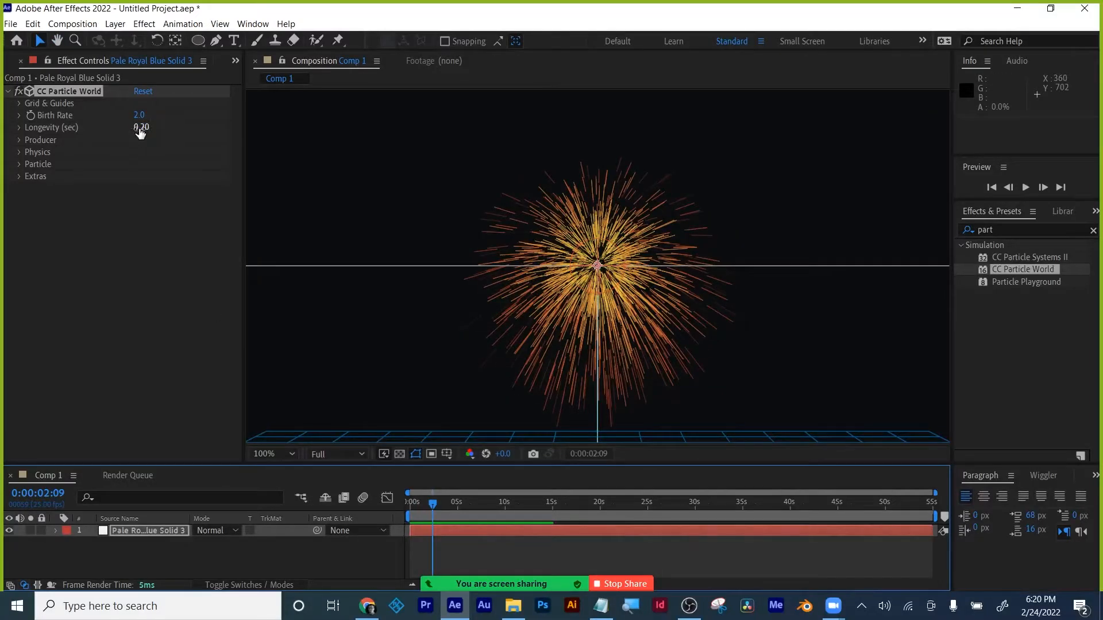
- Try a Longevity of 20 seconds and preview the particles from 0:00:00:00
left_click(142, 128)
type("2")
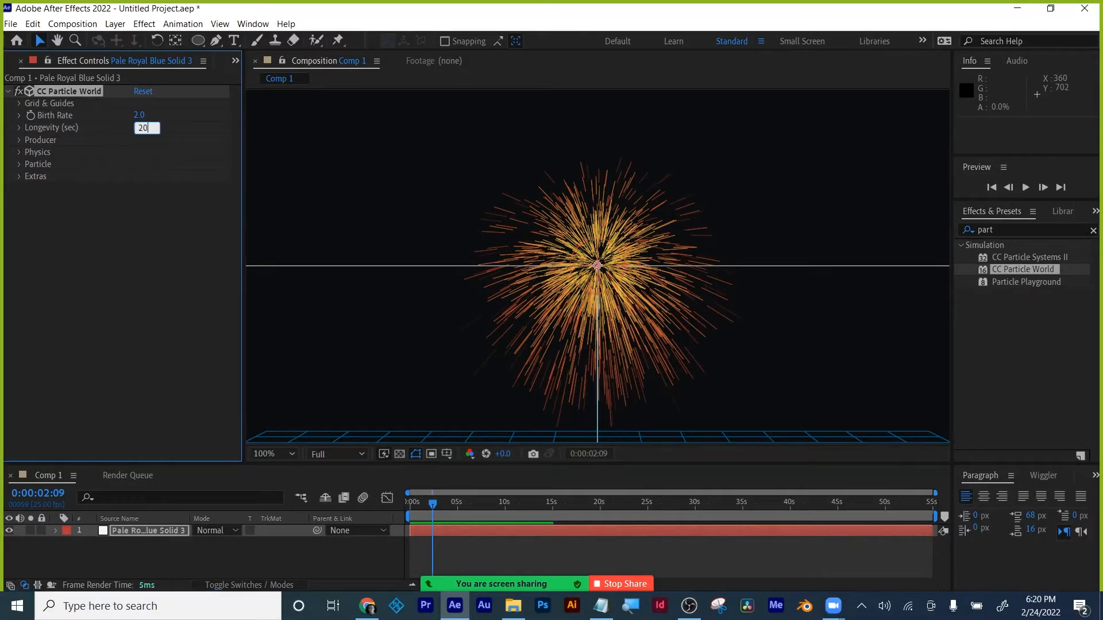
type("0")
key("Return")
key("Home")
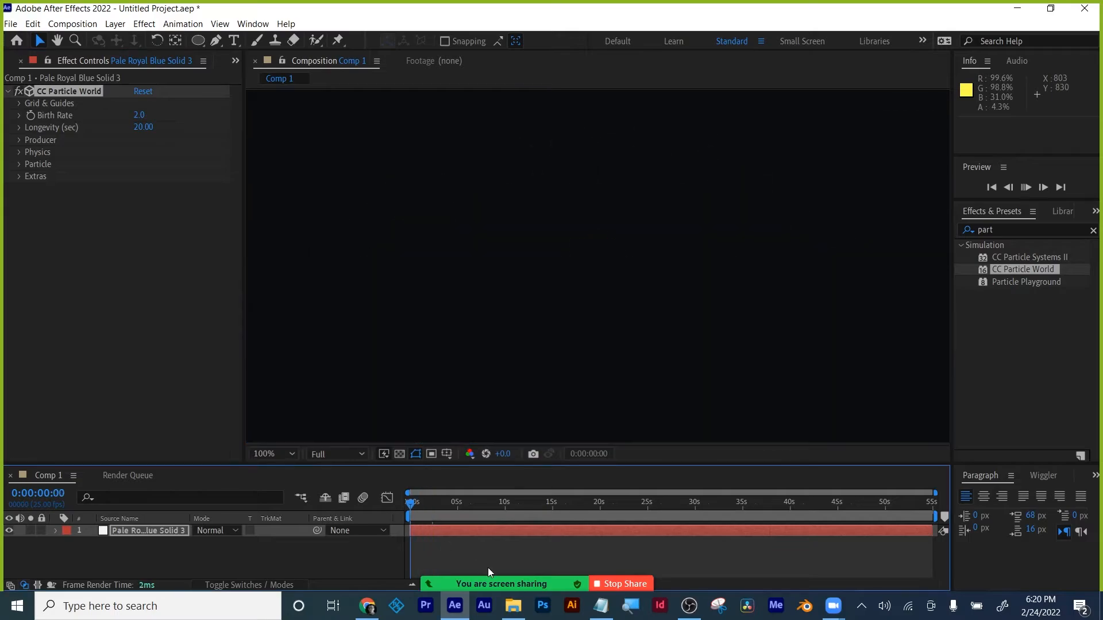
key("space")
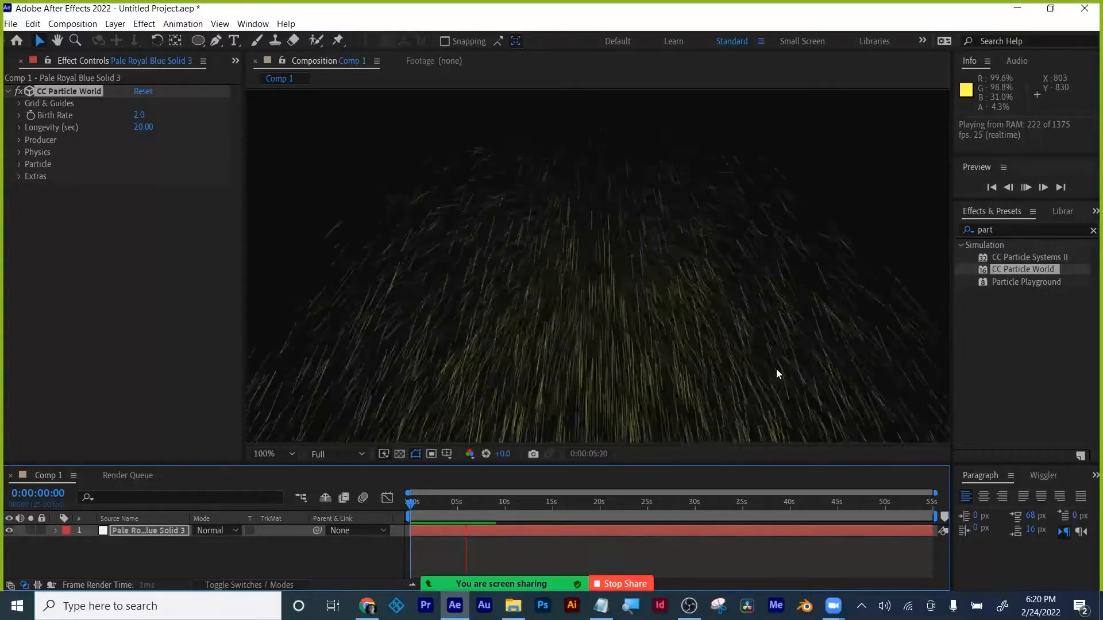
- Set the particles' Longevity to 0.1 seconds and preview the burst from 0:00:06:14
left_click(143, 126)
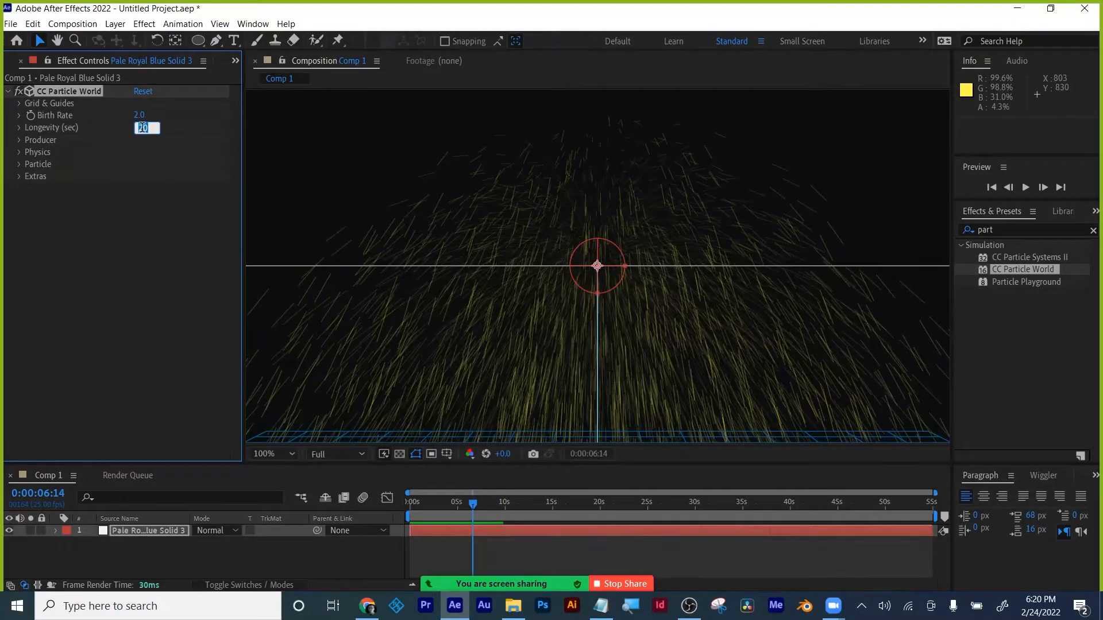
key("BackSpace")
type("0.1")
key("Return")
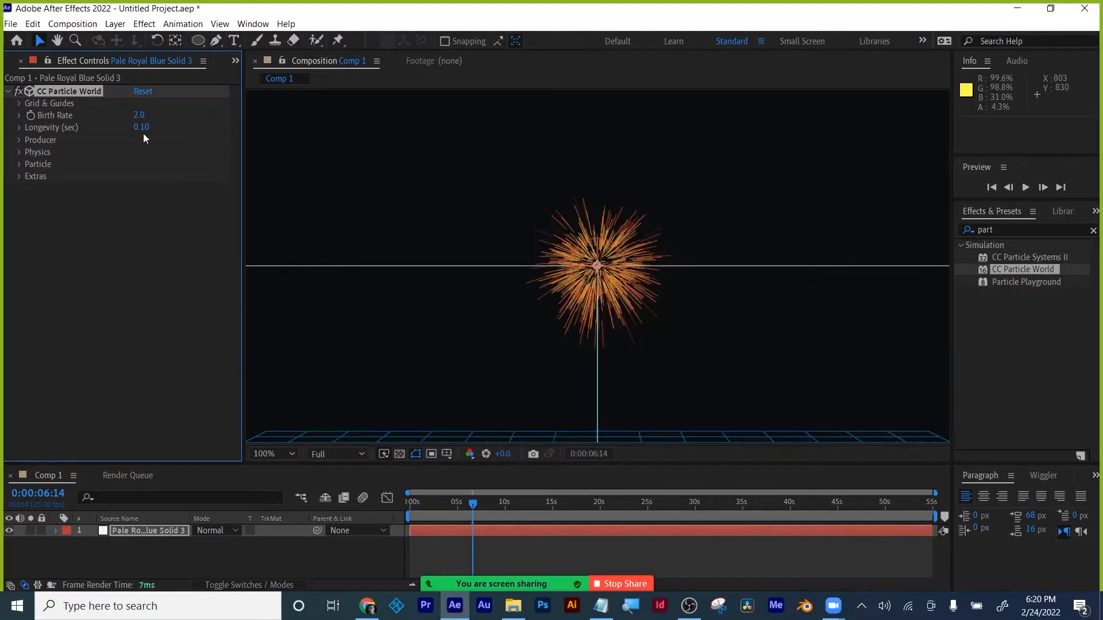
key("space")
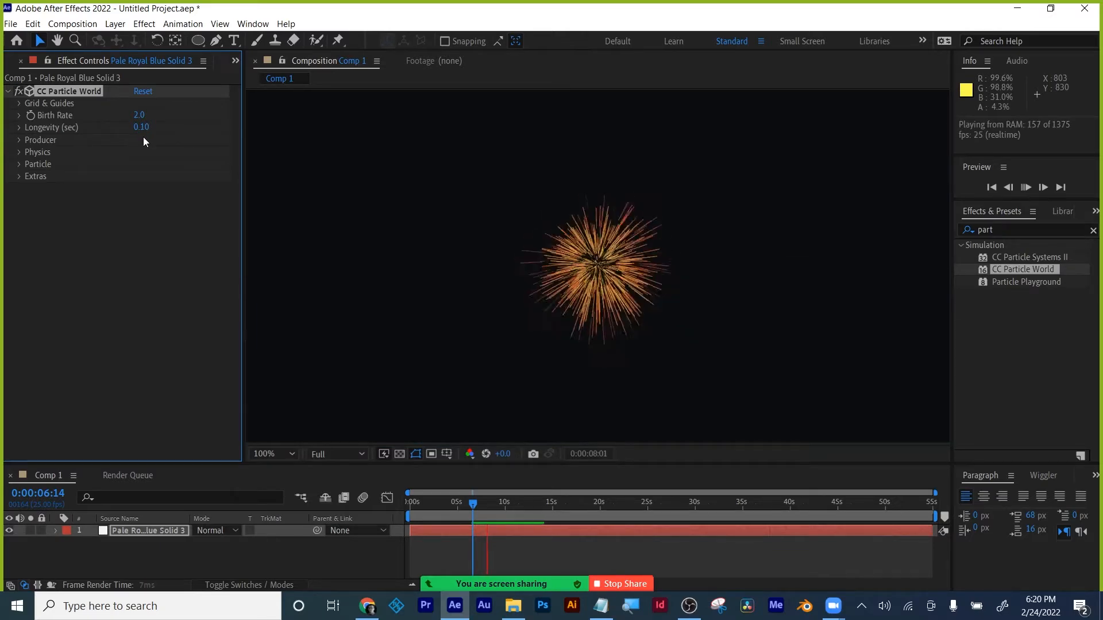
key("space")
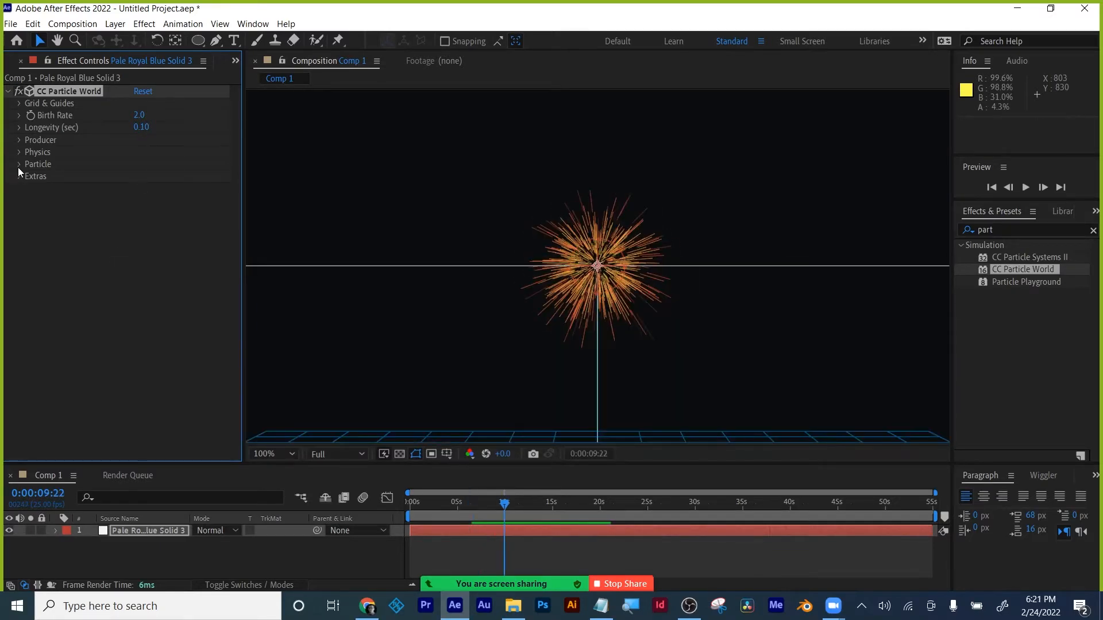
- Set CC Particle World's Birth Color to pure yellow, FFFF00
left_click(20, 164)
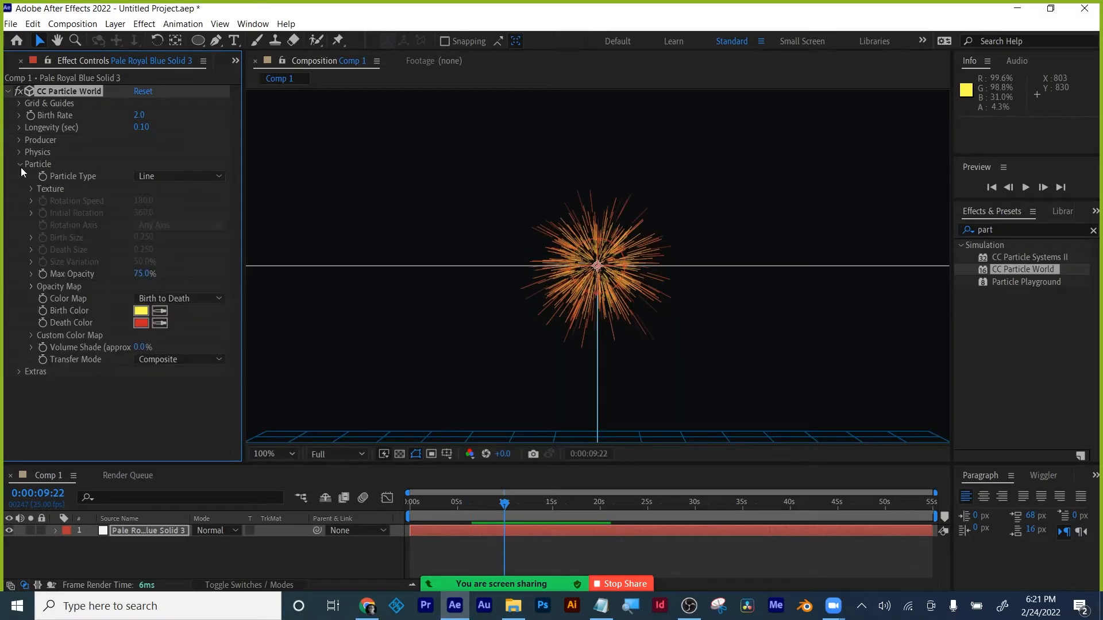
left_click(140, 312)
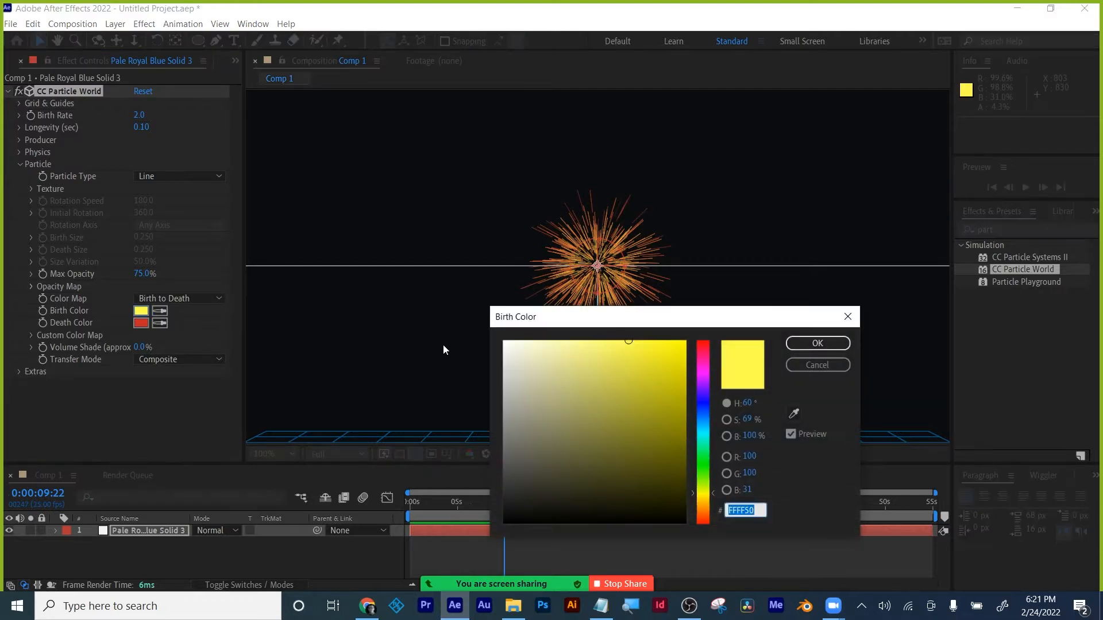
left_click_drag(652, 344, 688, 340)
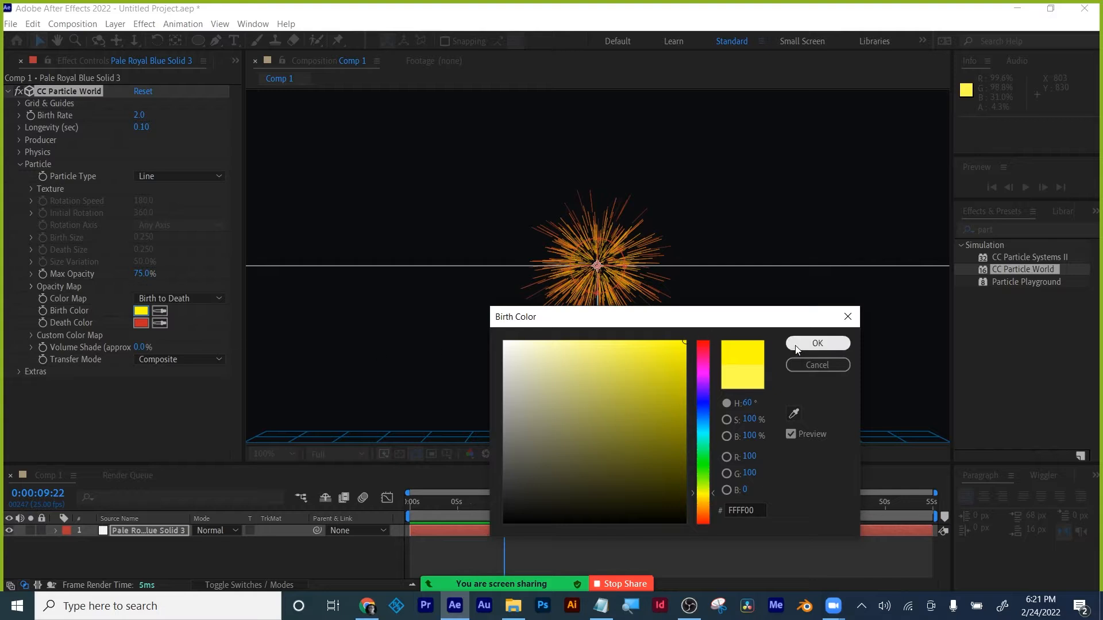
left_click(839, 344)
- Set the particles' Death Color to blue 285FC8 and preview the burst from 0:00:00:00
left_click(139, 323)
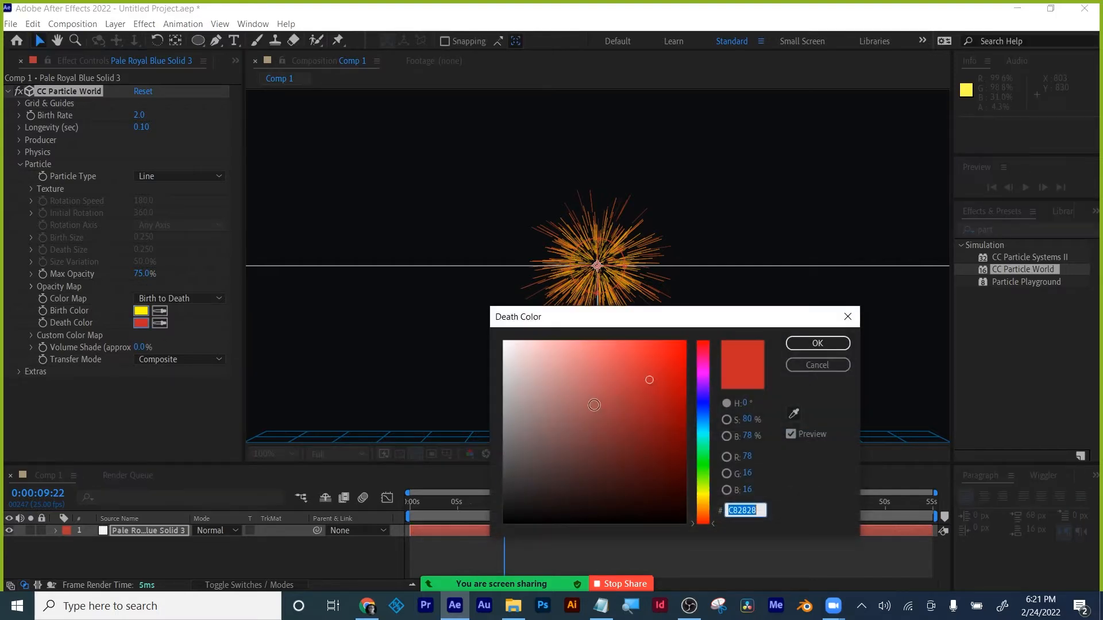
left_click(704, 412)
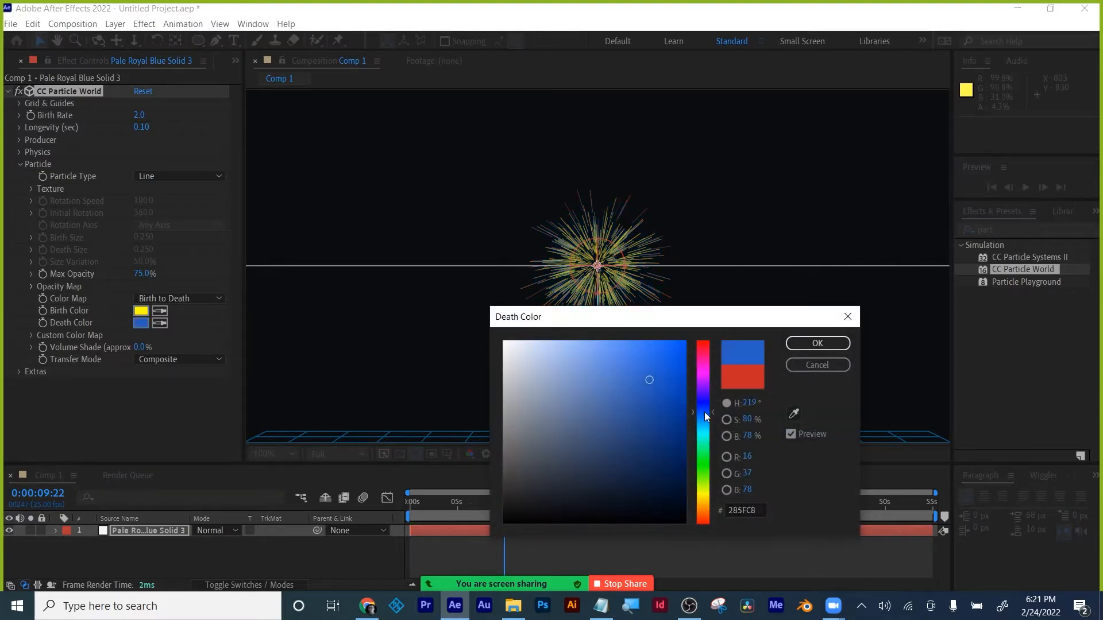
left_click(817, 344)
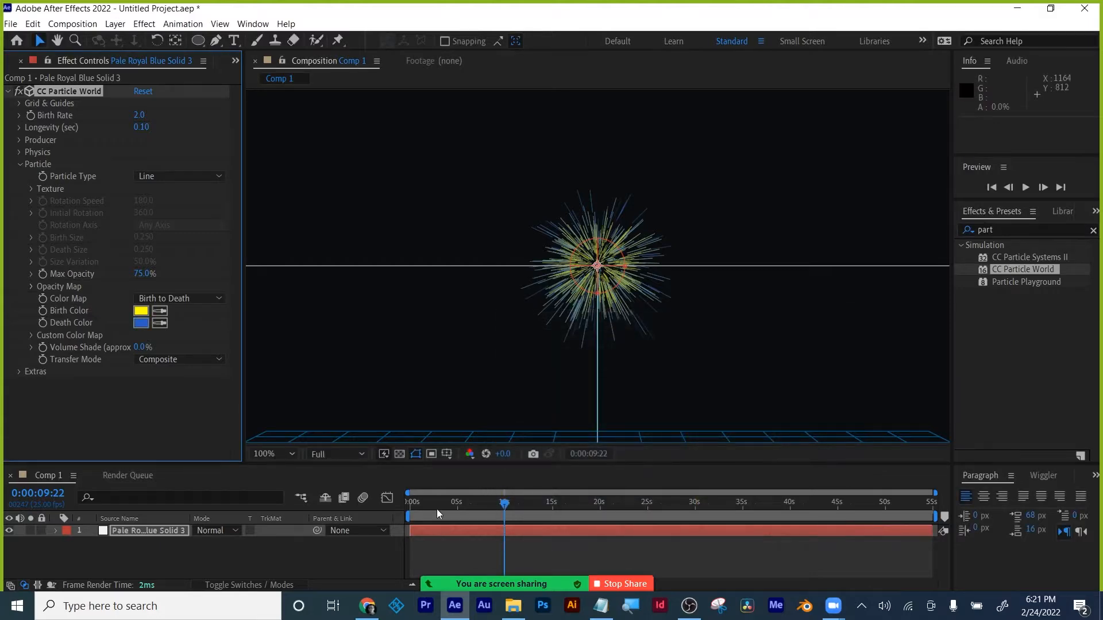
left_click_drag(437, 509, 385, 504)
key("space")
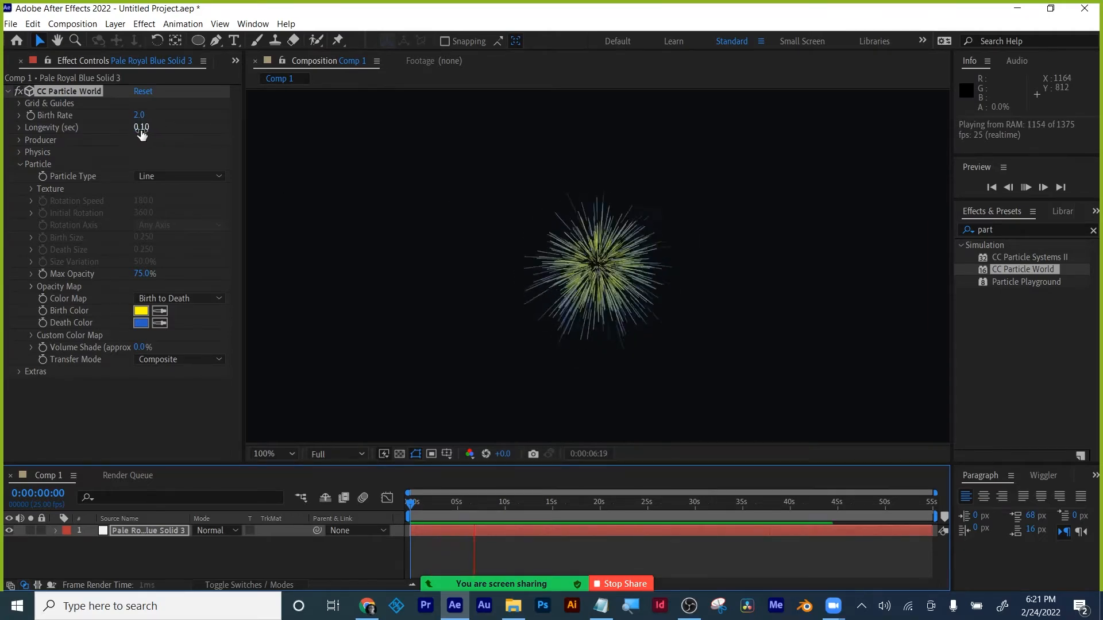
key("space")
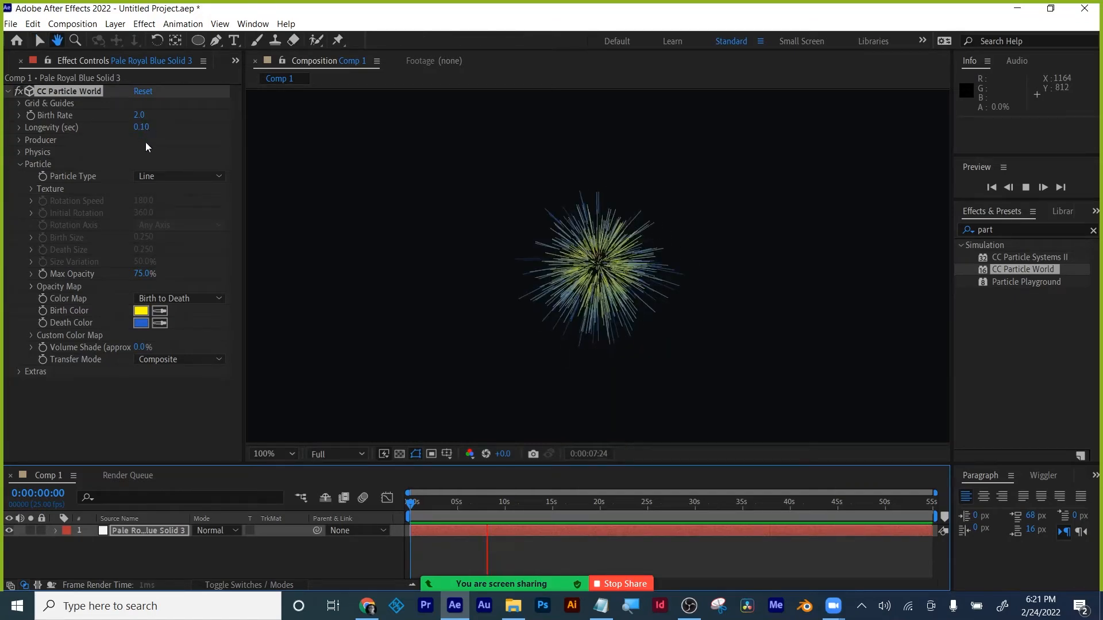
- Try a particle Longevity of 22 seconds and preview the result from 0:00:03:06
left_click(142, 128)
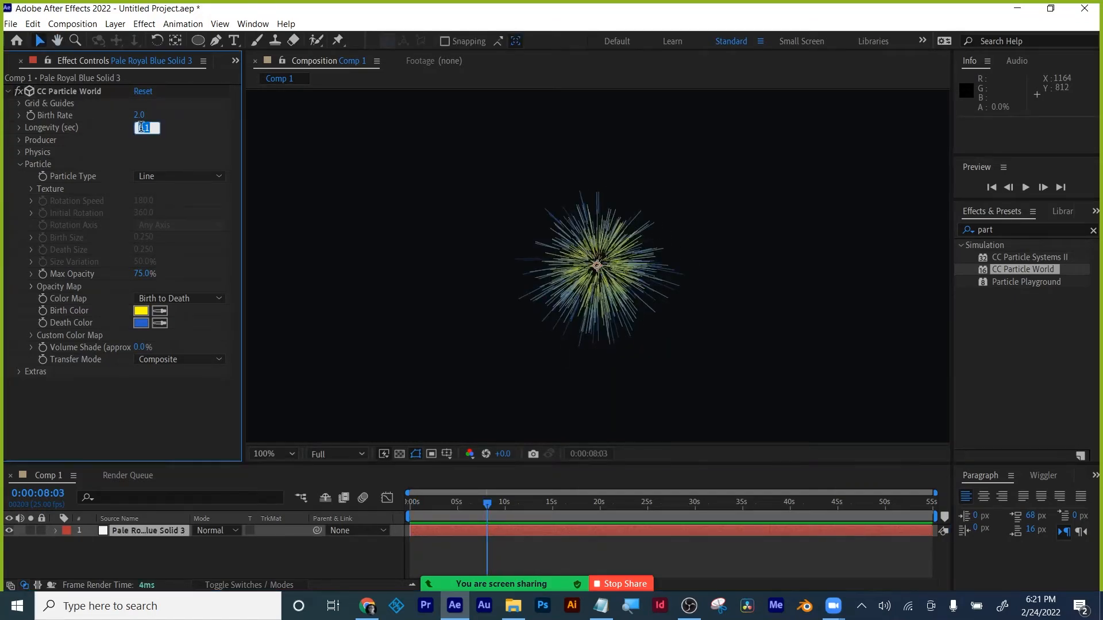
type("22")
key("Return")
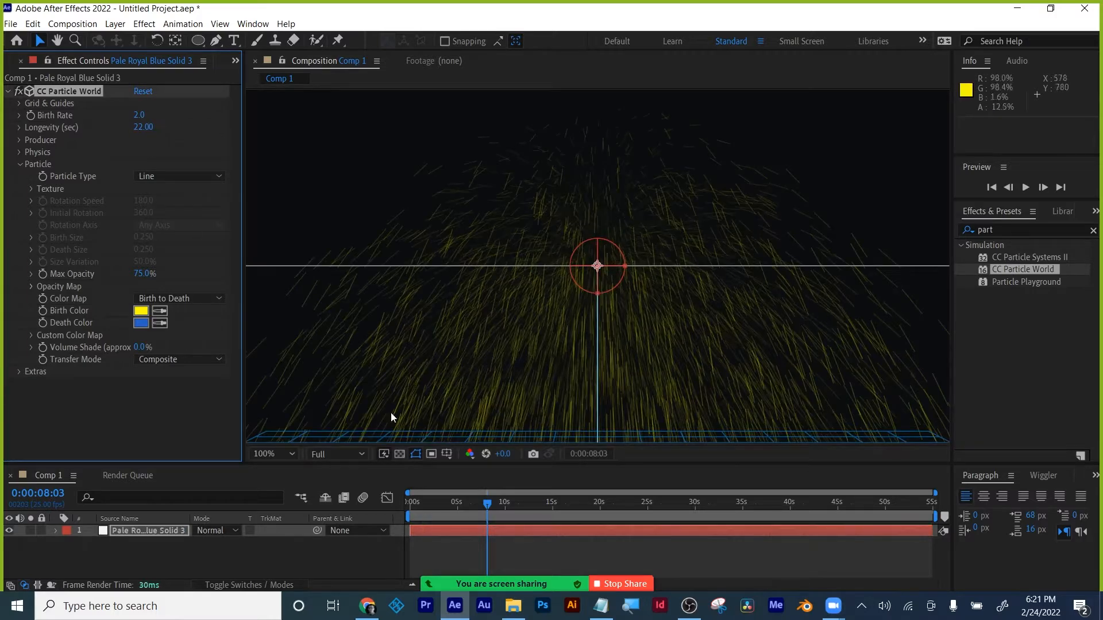
left_click_drag(434, 501, 532, 544)
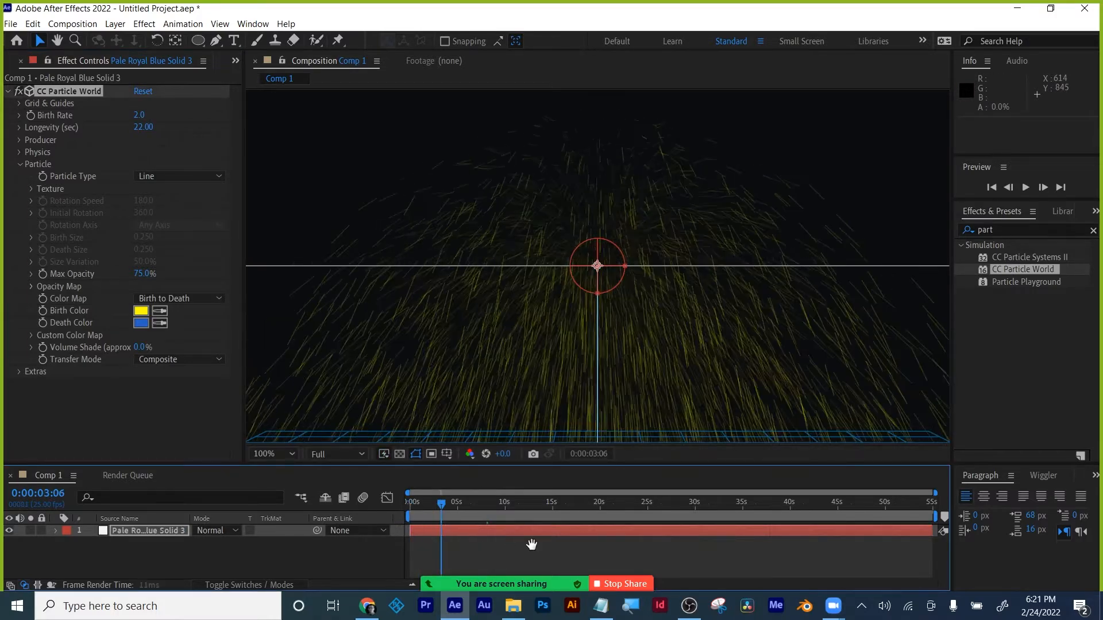
key("space")
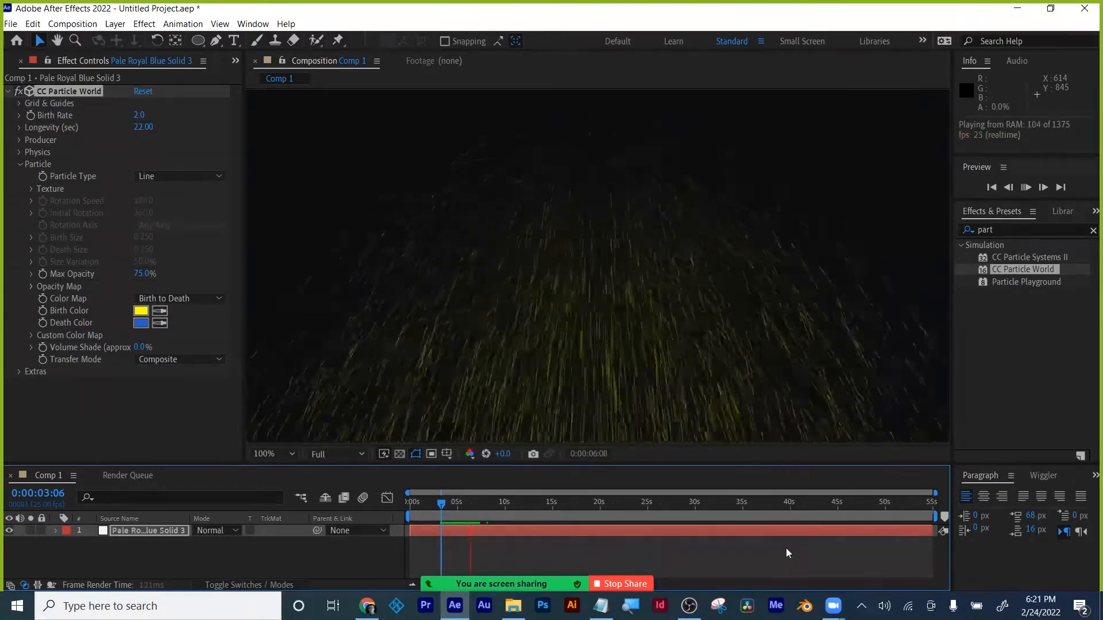
key("space")
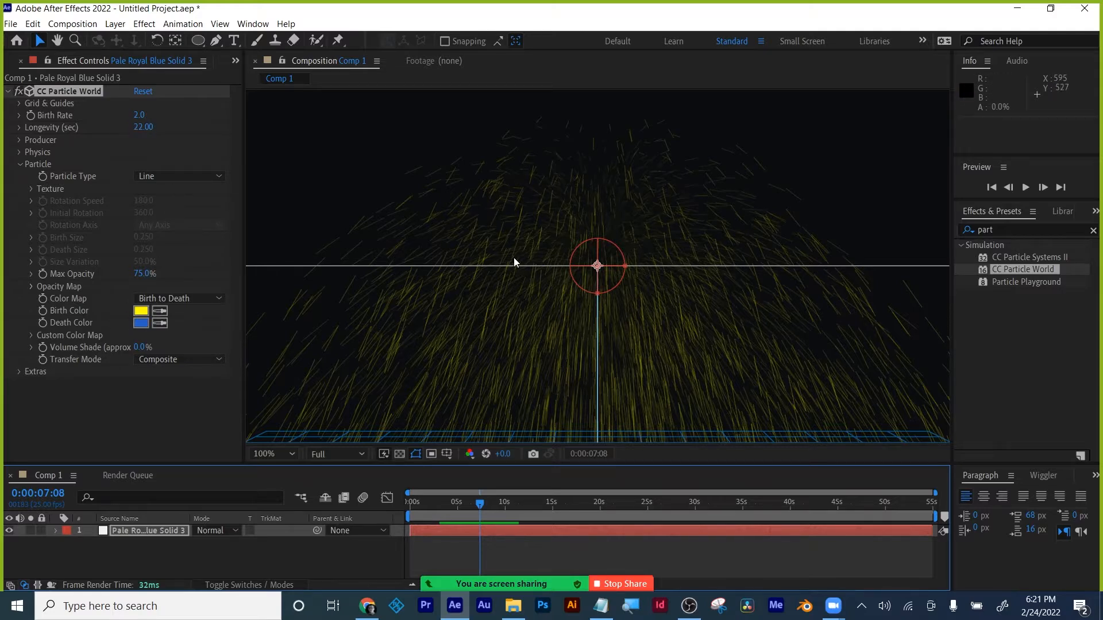
- Set CC Particle World's Longevity to 1 second and preview the particles from the start of Comp 1
left_click(143, 128)
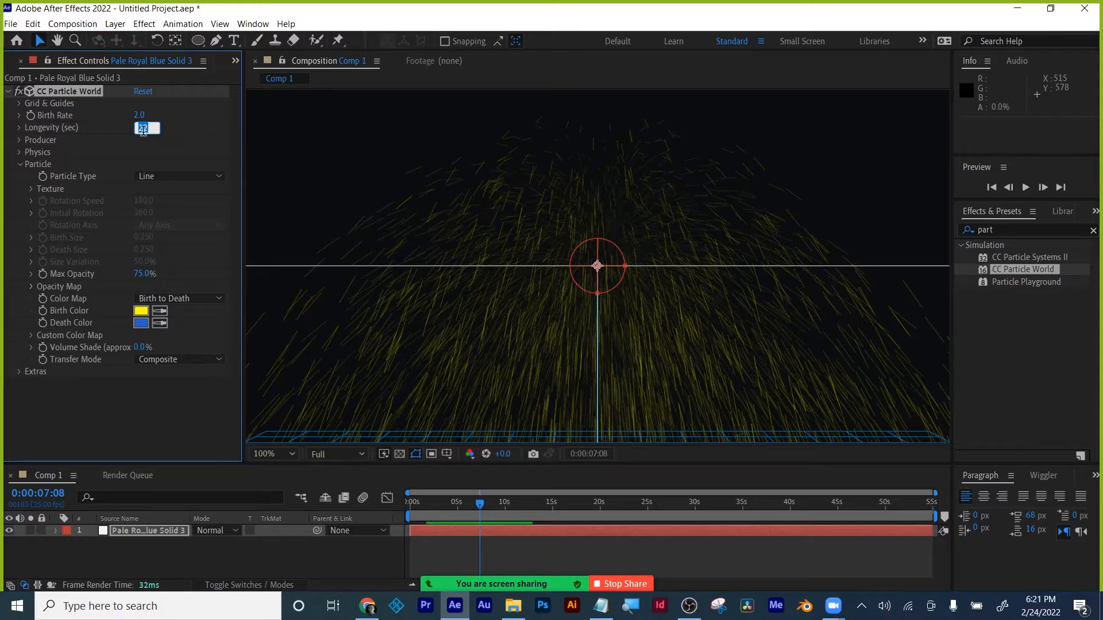
type("1")
key("Return")
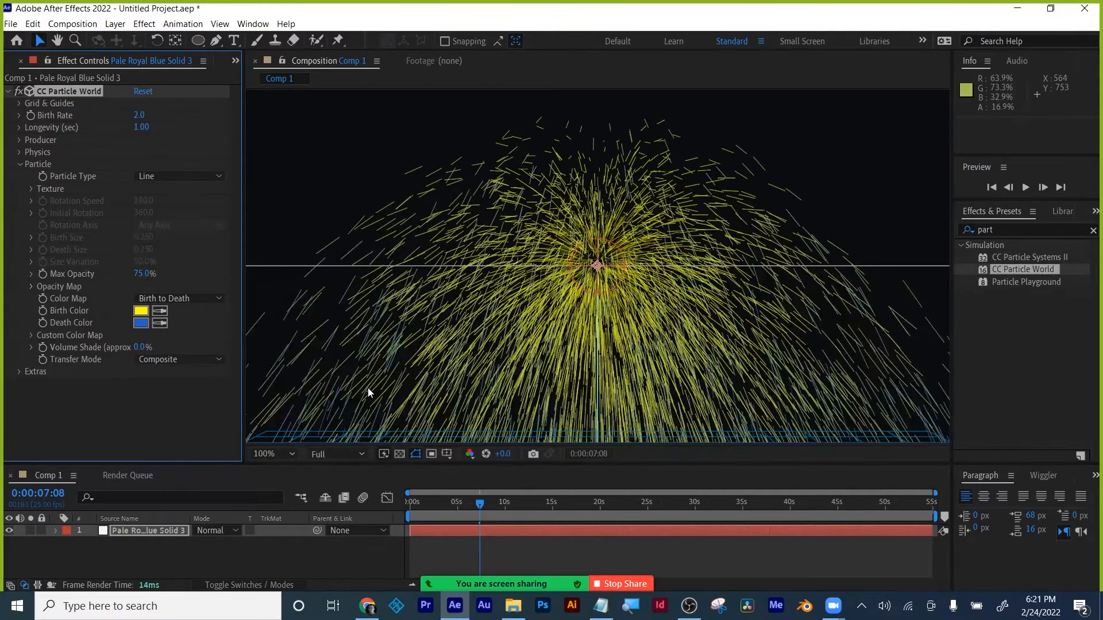
left_click_drag(460, 506, 403, 511)
key("space")
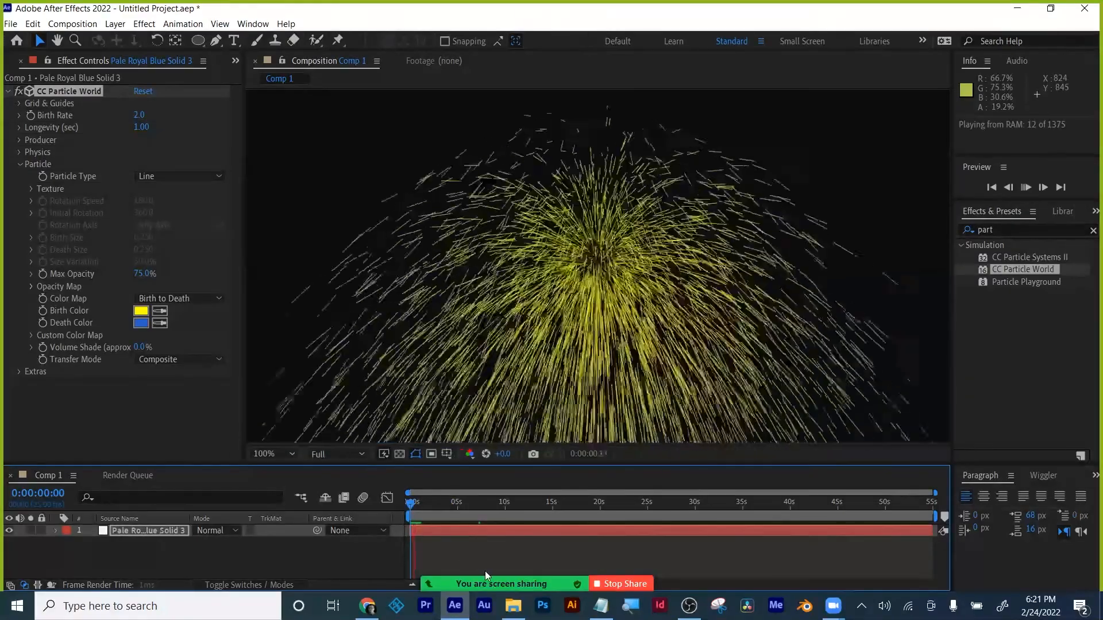
- Change the particles' Birth Color to a fully saturated red, FF000C
left_click(140, 312)
left_click(704, 344)
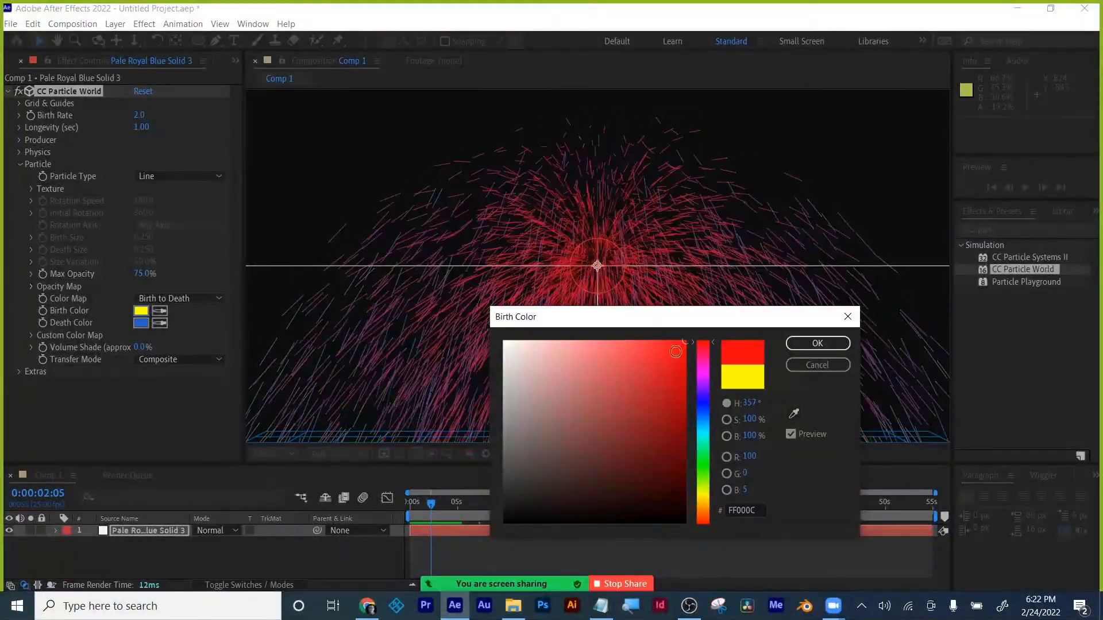
left_click_drag(676, 352, 686, 341)
left_click(817, 343)
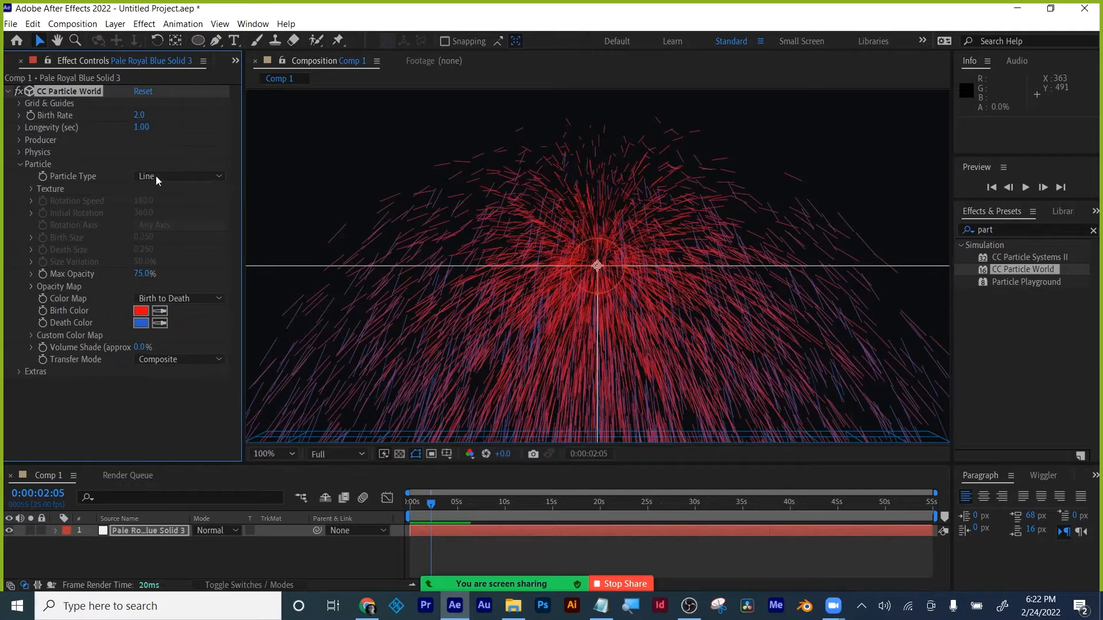
- Try shifting the particle producer to a Position X of 0.43 and undo the change
left_click(141, 114)
left_click(19, 162)
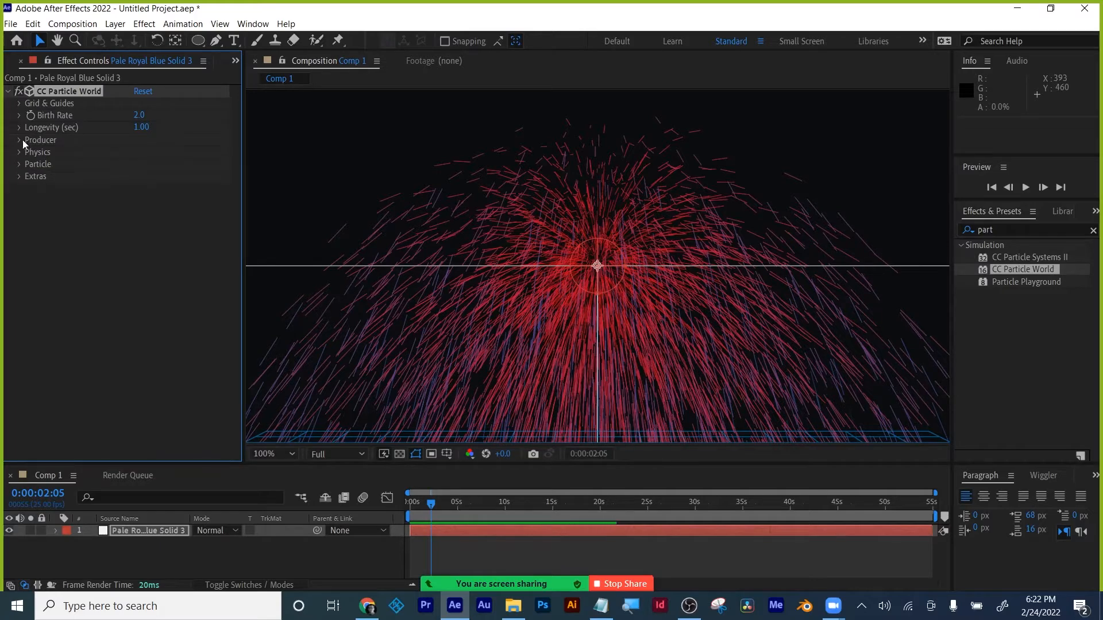
left_click(17, 140)
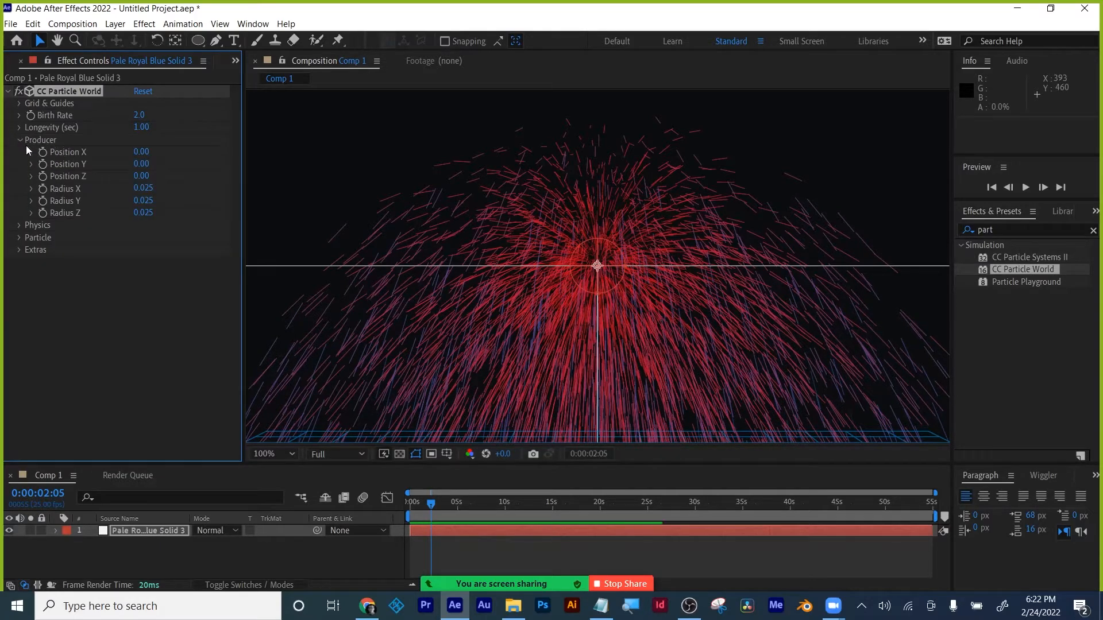
left_click_drag(136, 155, 86, 150)
left_click_drag(162, 145, 163, 150)
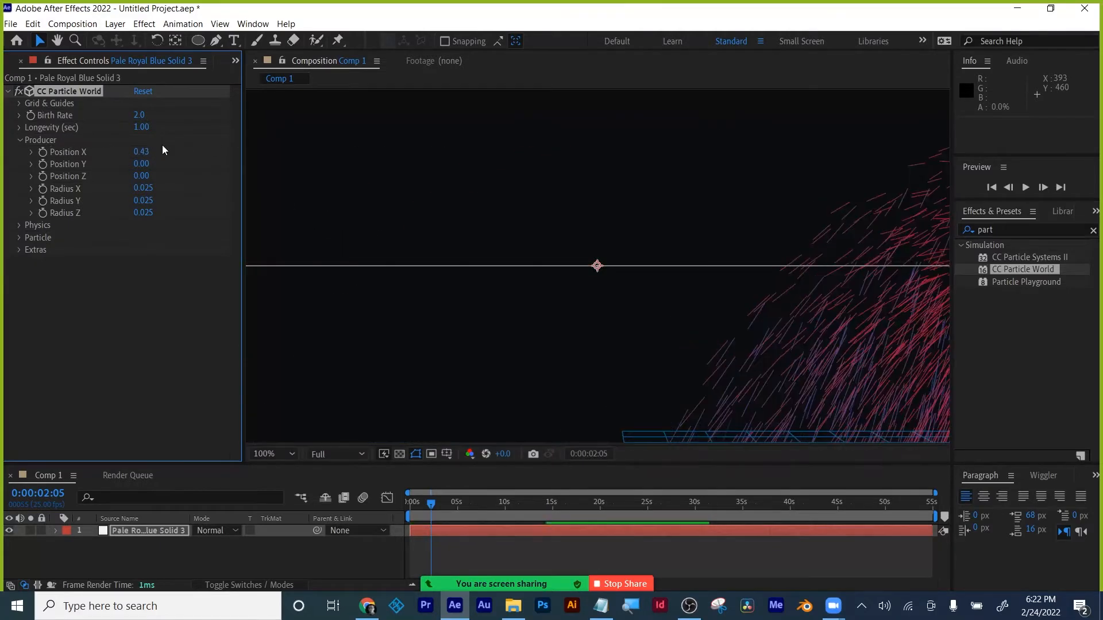
key("ctrl+z")
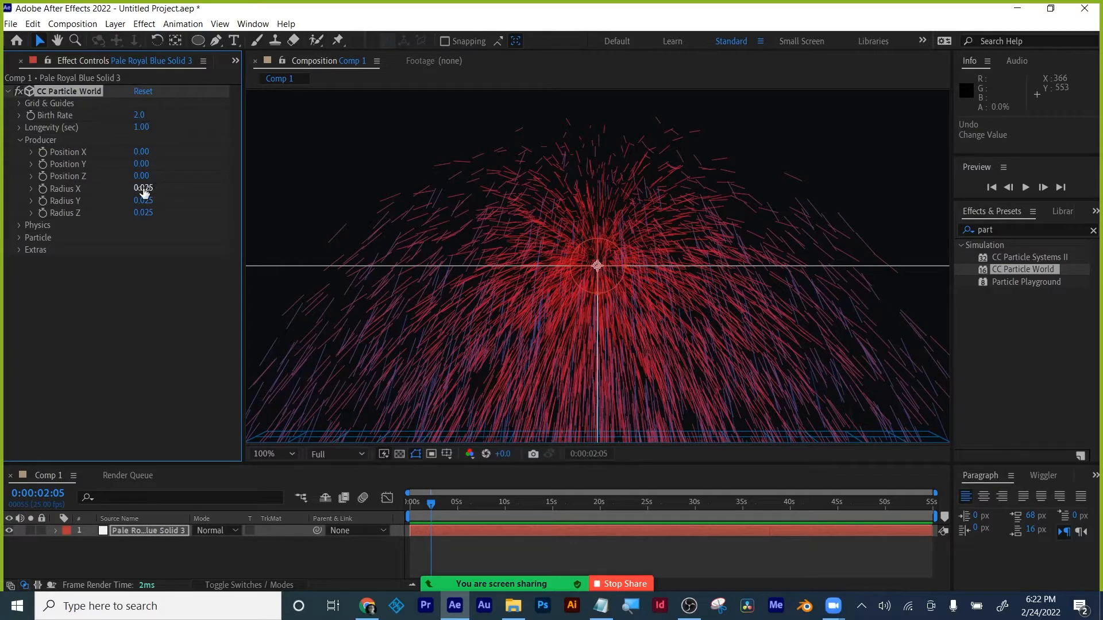
- Reduce the producer's Radius X, Y and Z to 0, and try a Radius Z of 13.14 near the composition's start
left_click_drag(143, 188, 57, 202)
left_click_drag(146, 214, 39, 212)
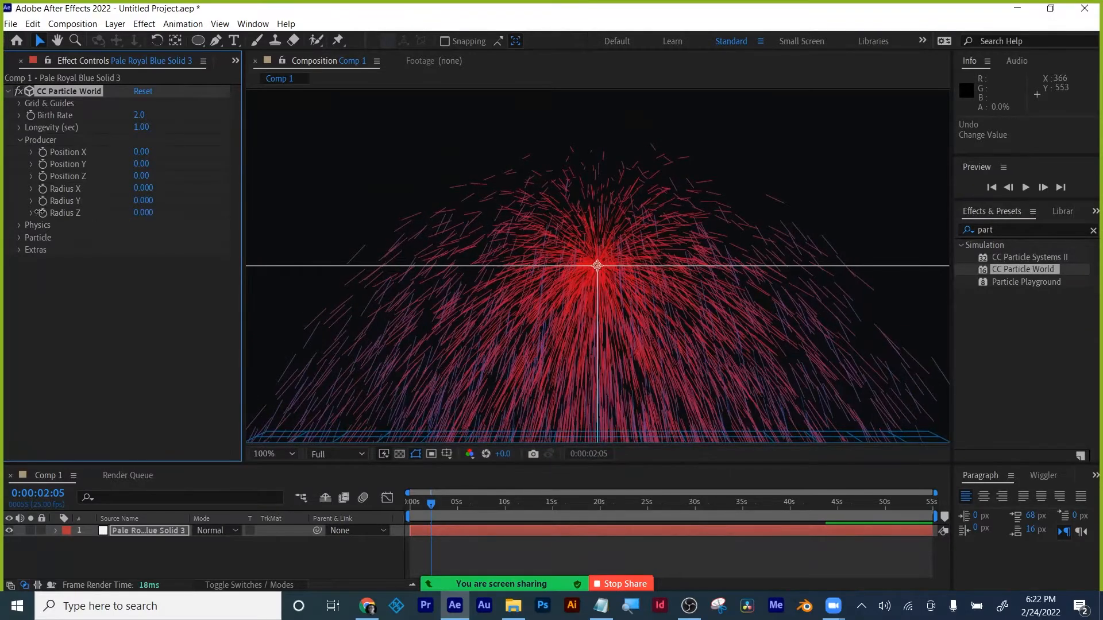
left_click_drag(143, 214, 706, 312)
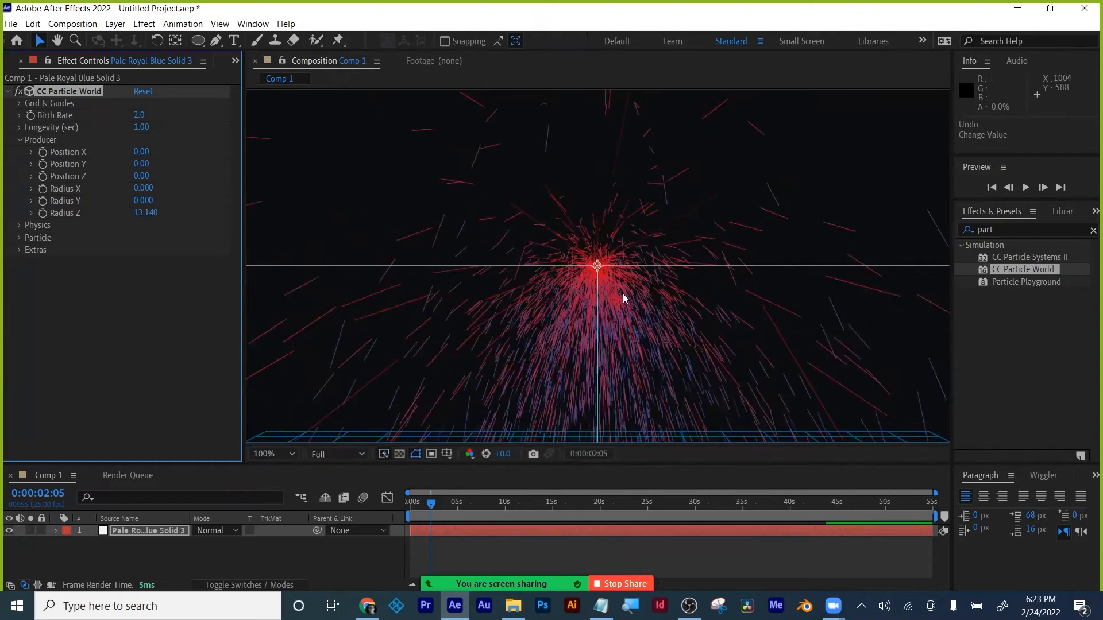
left_click_drag(435, 504, 388, 497)
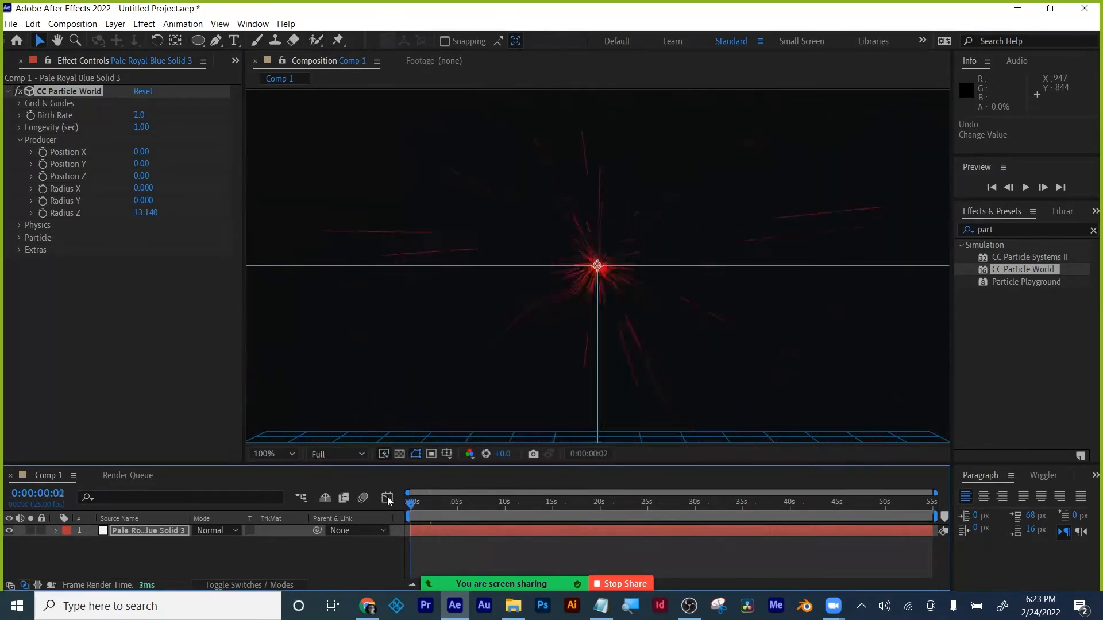
- Return Radius Z to 0 and try Radius X values of 2.03 and 4.23 while previewing the particles
left_click(146, 213)
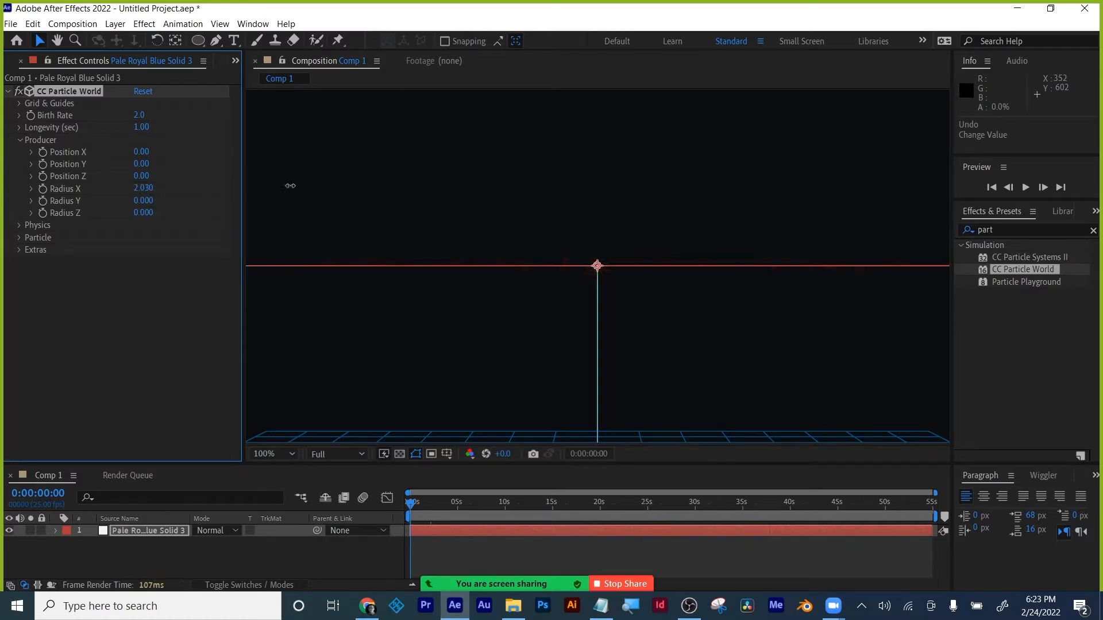
key("space")
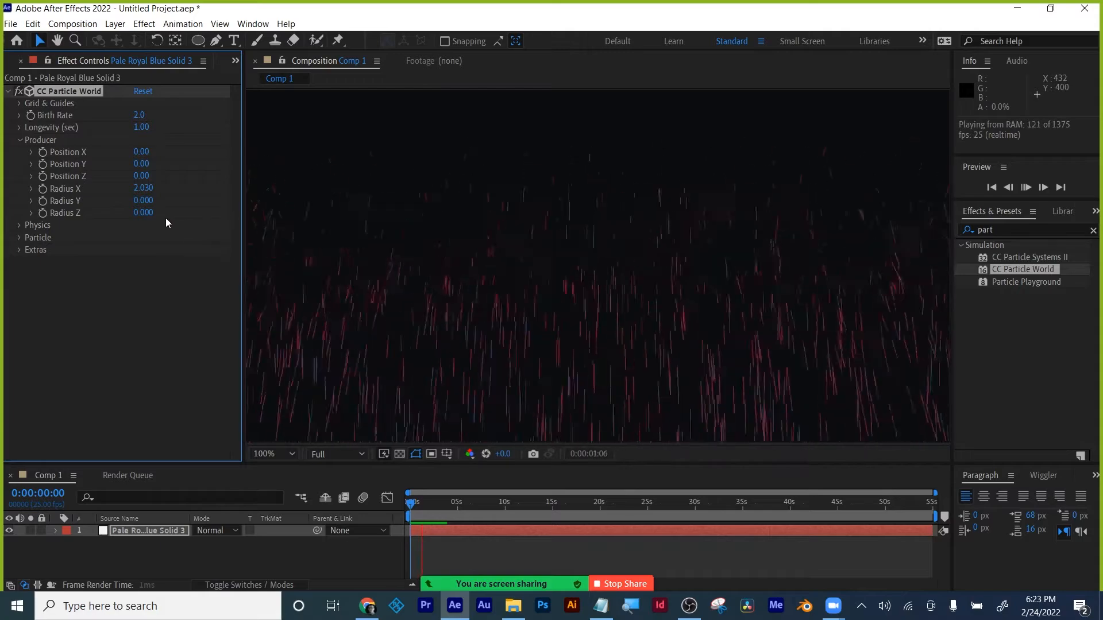
left_click_drag(145, 192, 300, 187)
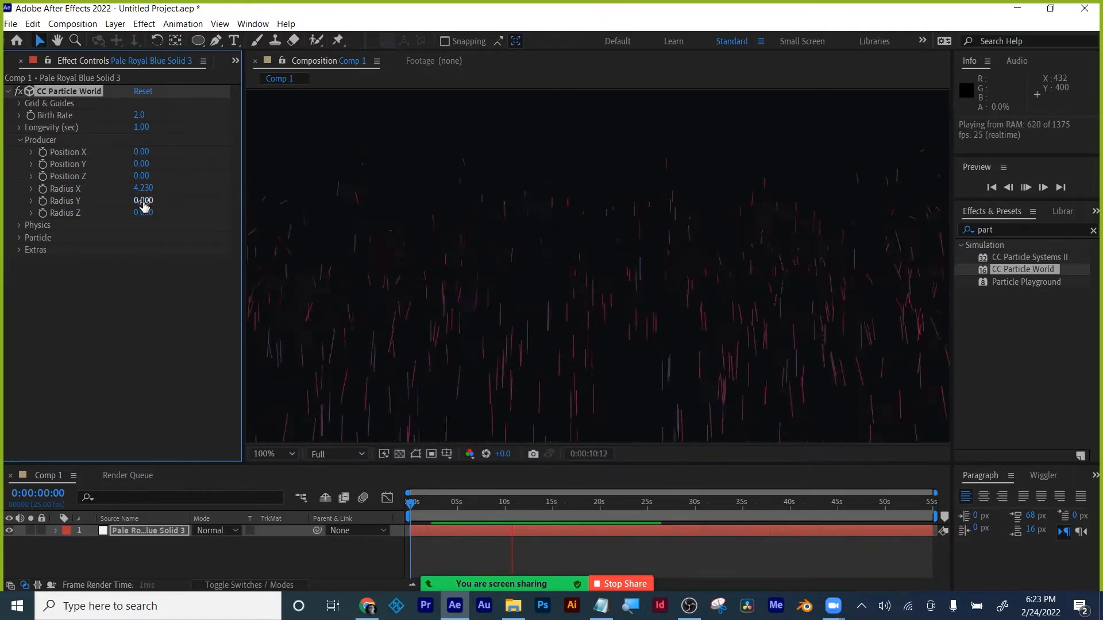
- Vary Radius Y during playback, and try a Radius Z of 1.05 with Radius X lowered to 3.31 and below
left_click_drag(155, 200, 5, 203)
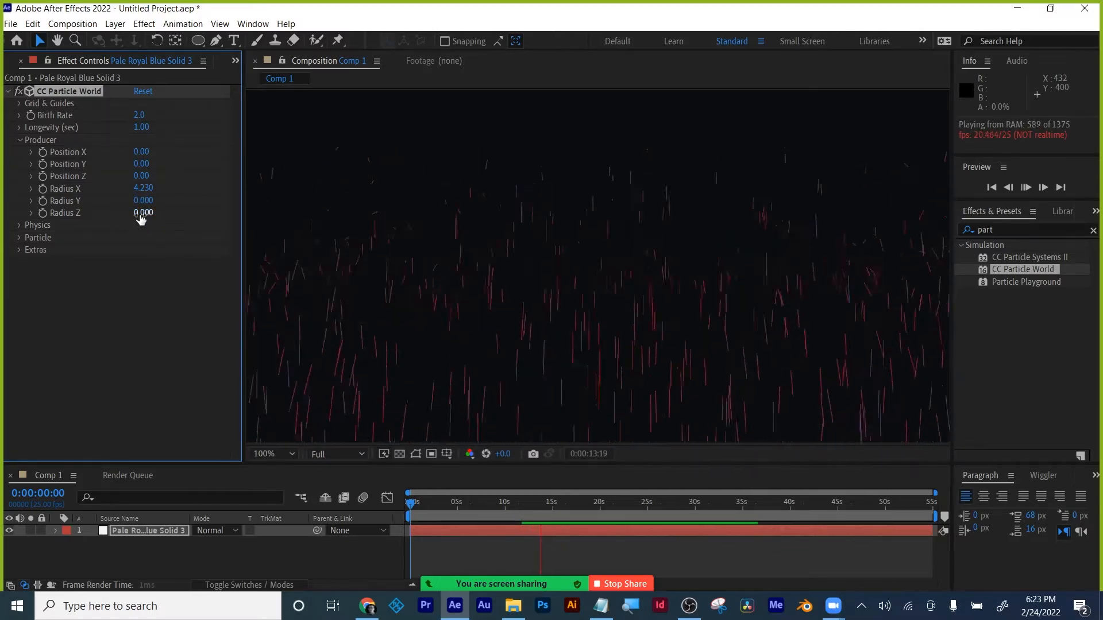
left_click_drag(143, 213, 84, 186)
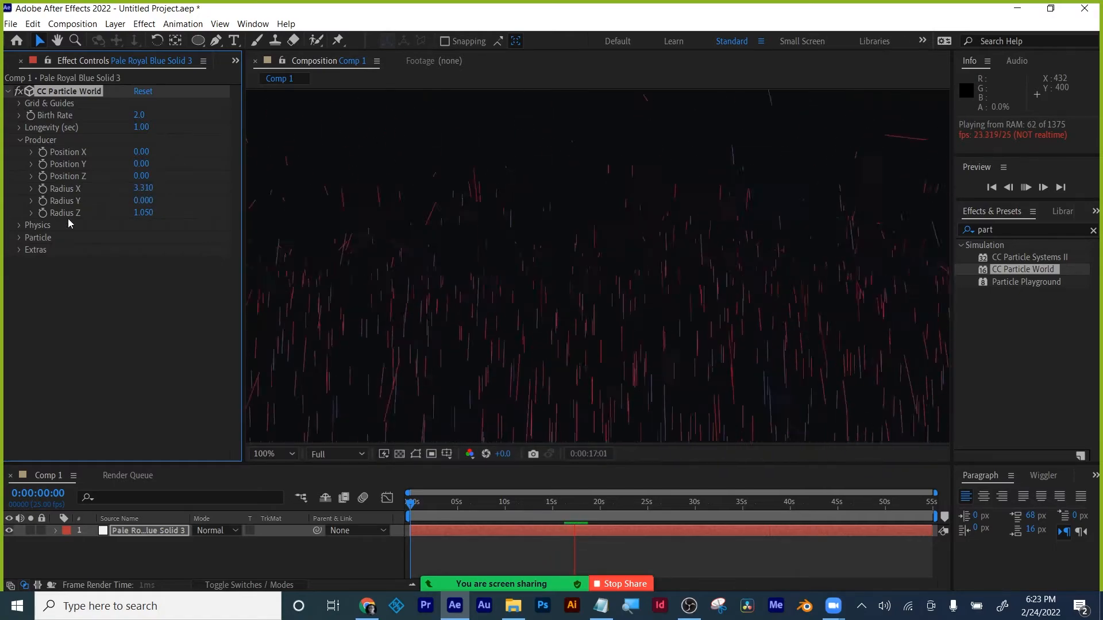
left_click_drag(143, 188, 3, 191)
- Set the producer's Radius X and Radius Z back to 0
left_click(143, 188)
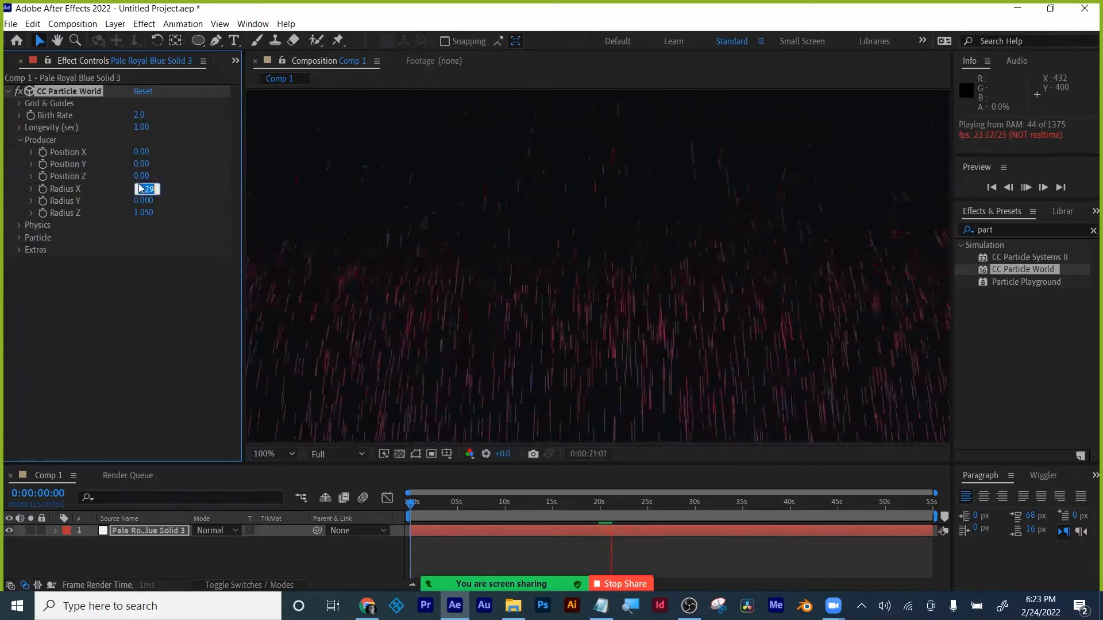
type("0")
left_click(143, 213)
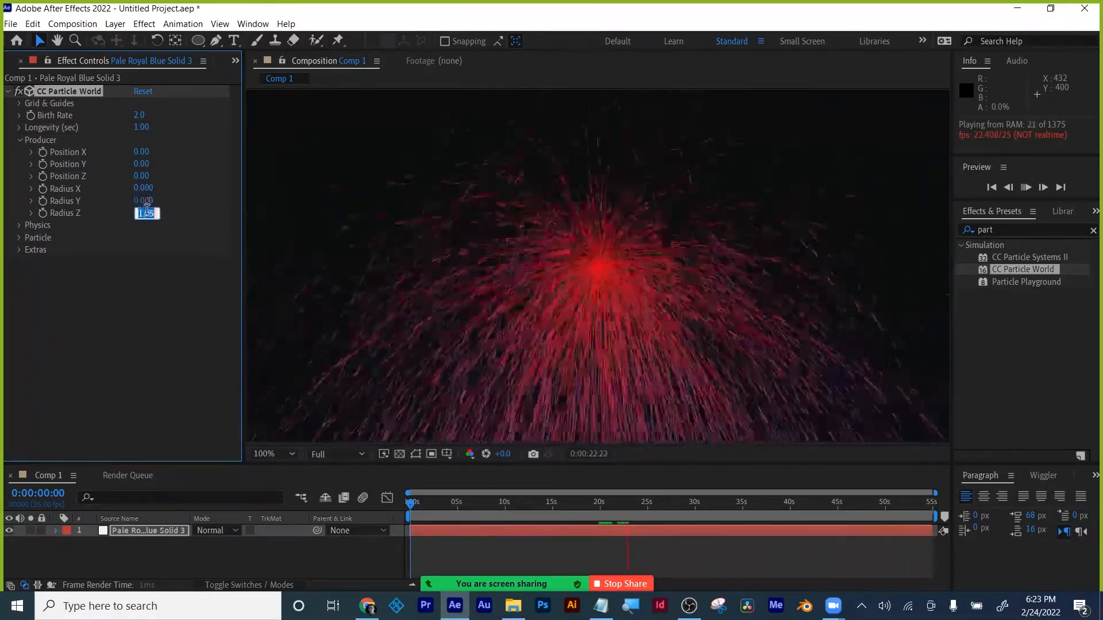
type("0")
key("Return")
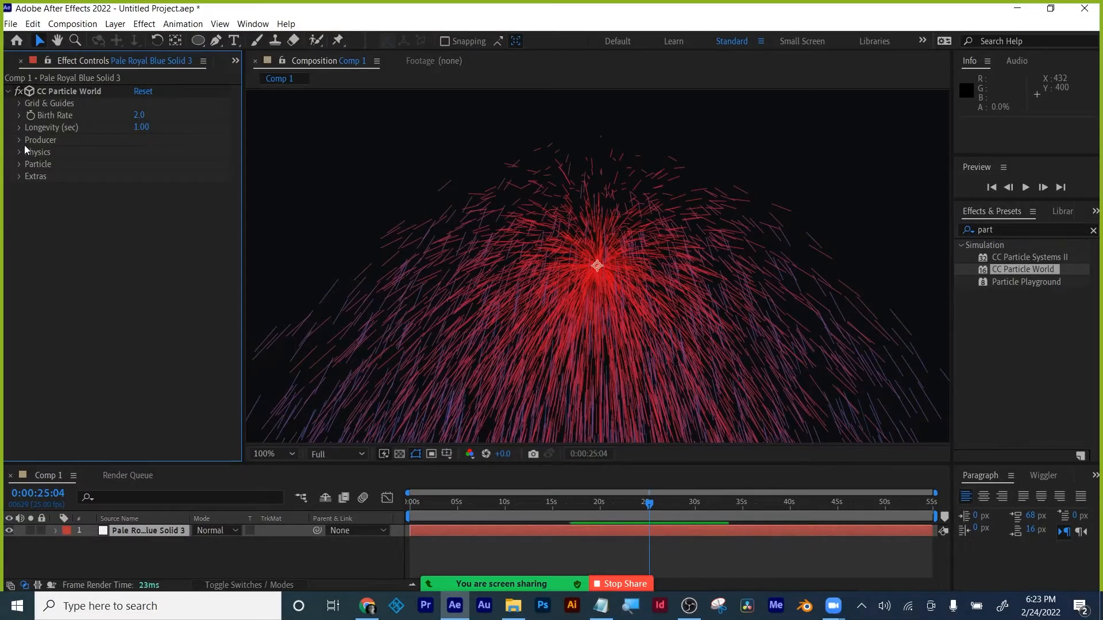
- Expand the effect's Physics settings and preview the particles from the composition's start
left_click(20, 152)
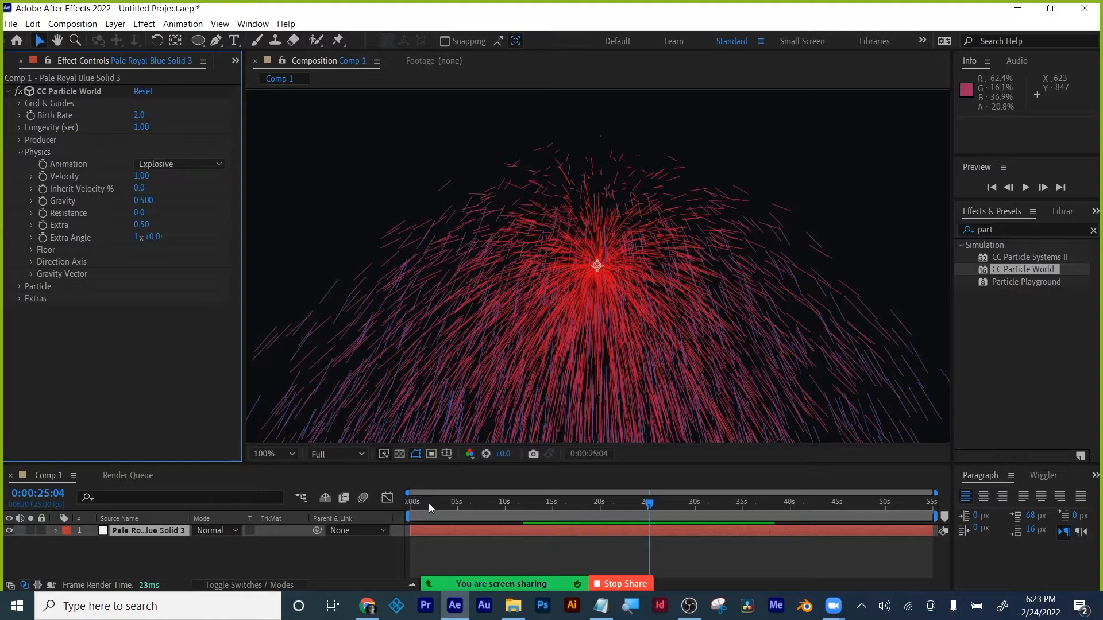
left_click_drag(429, 503, 365, 506)
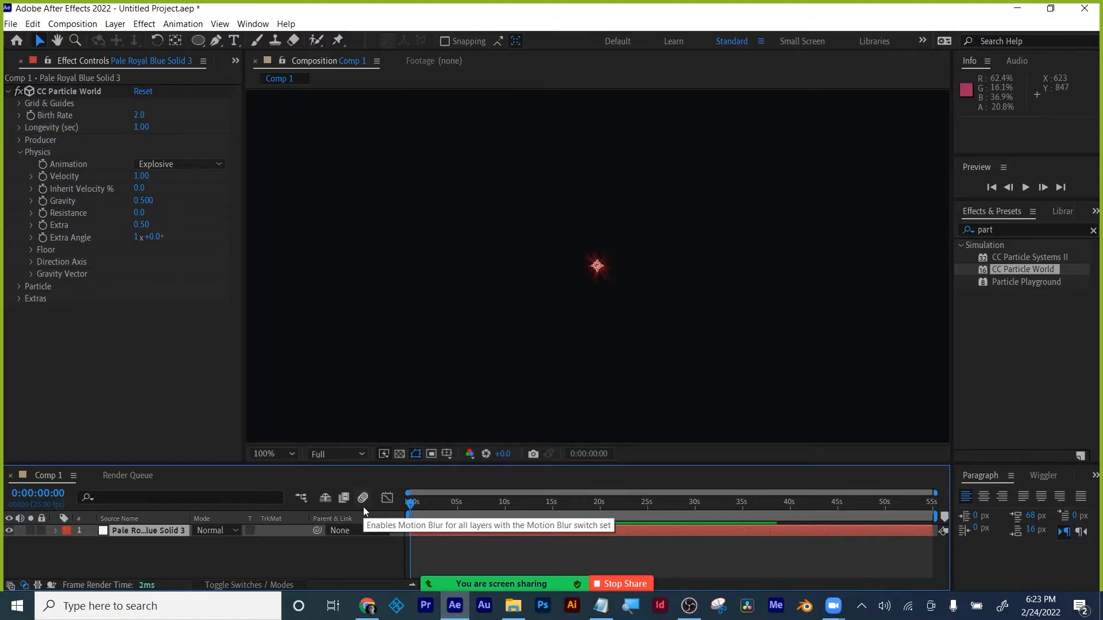
key("space")
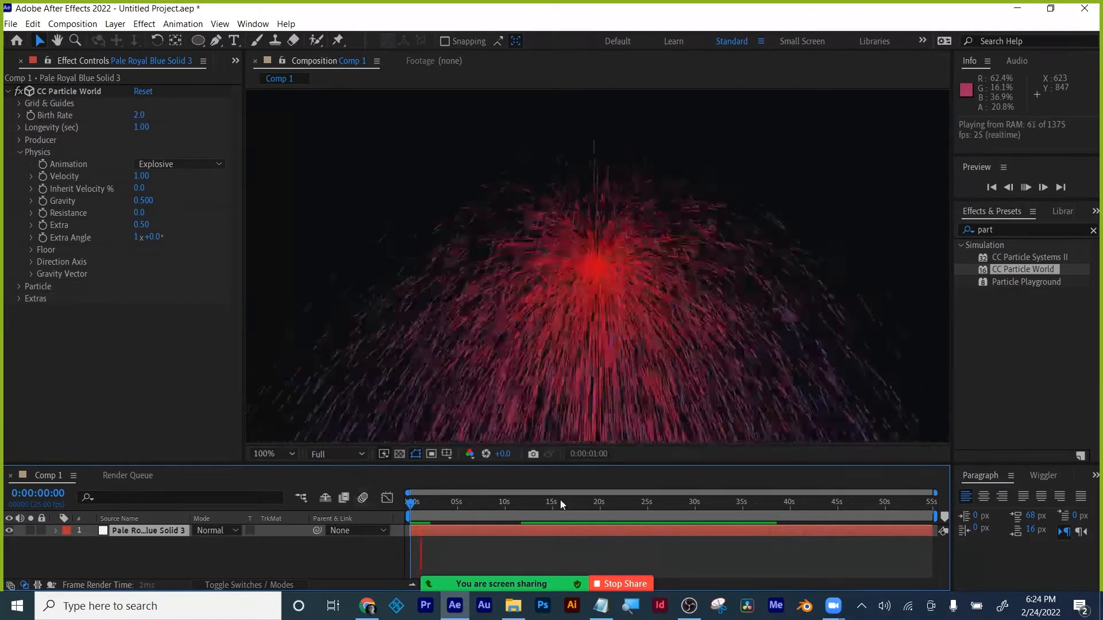
- Try the Direction Axis and Viscouse physics animation types, playing a preview of each
left_click(187, 166)
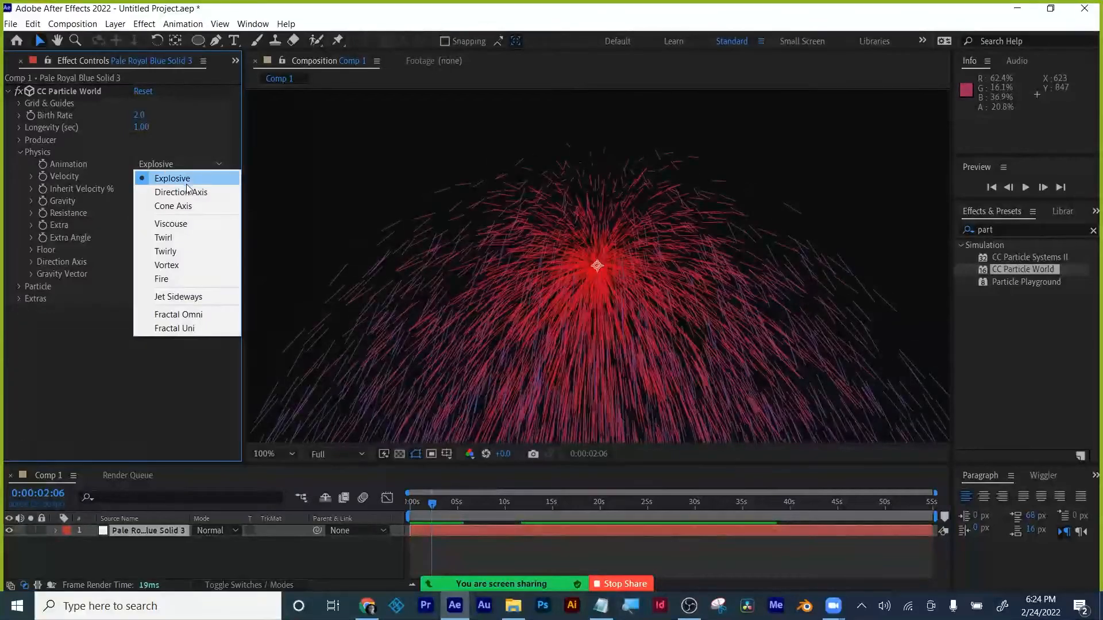
left_click(187, 188)
key("space")
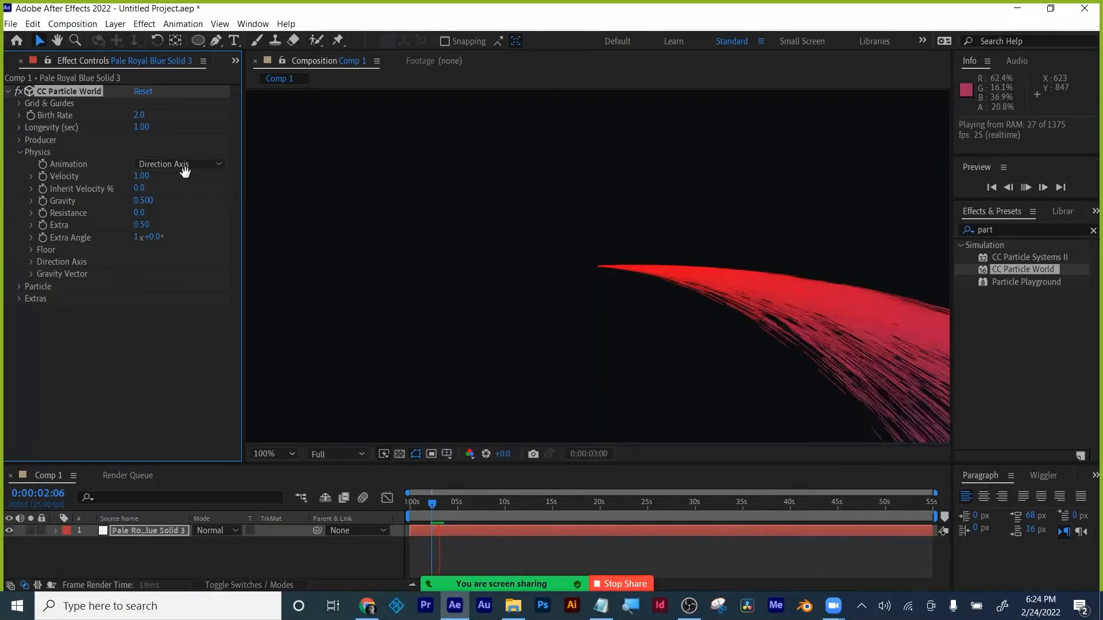
left_click(185, 171)
left_click(181, 165)
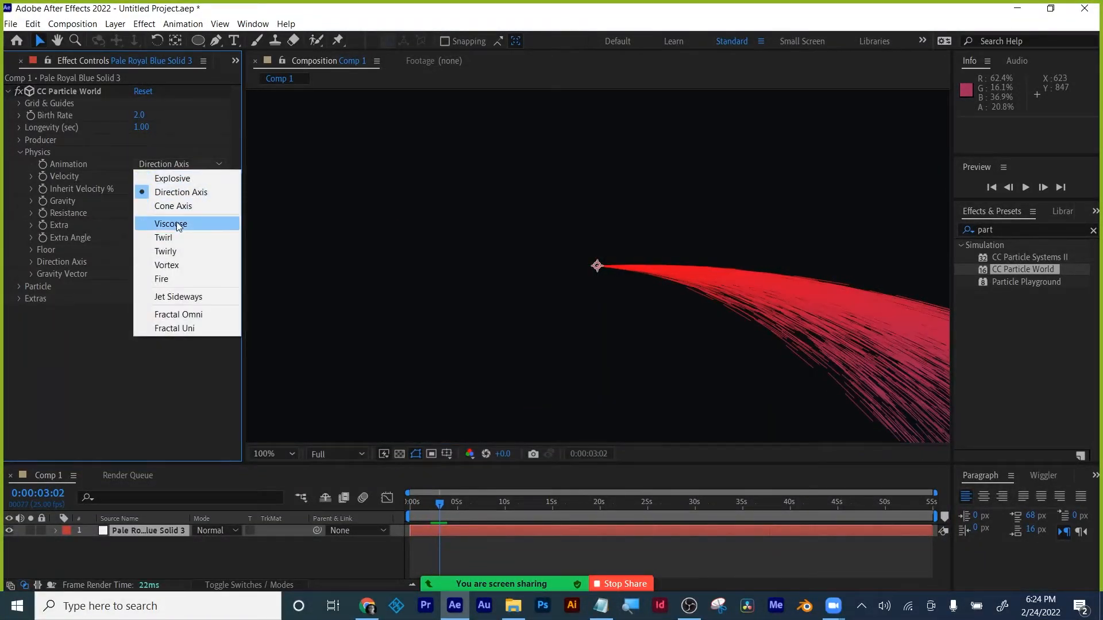
left_click(177, 224)
key("space")
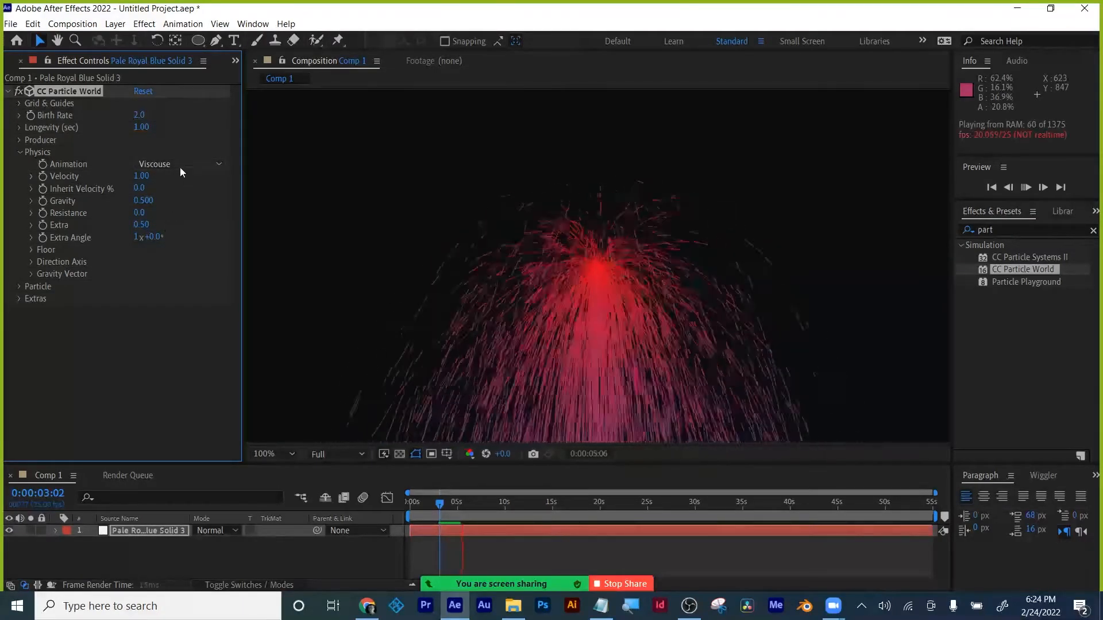
- Try the Twirl, Vortex, Fire and Twirly physics animation types while previewing the particles
left_click(180, 167)
left_click(164, 238)
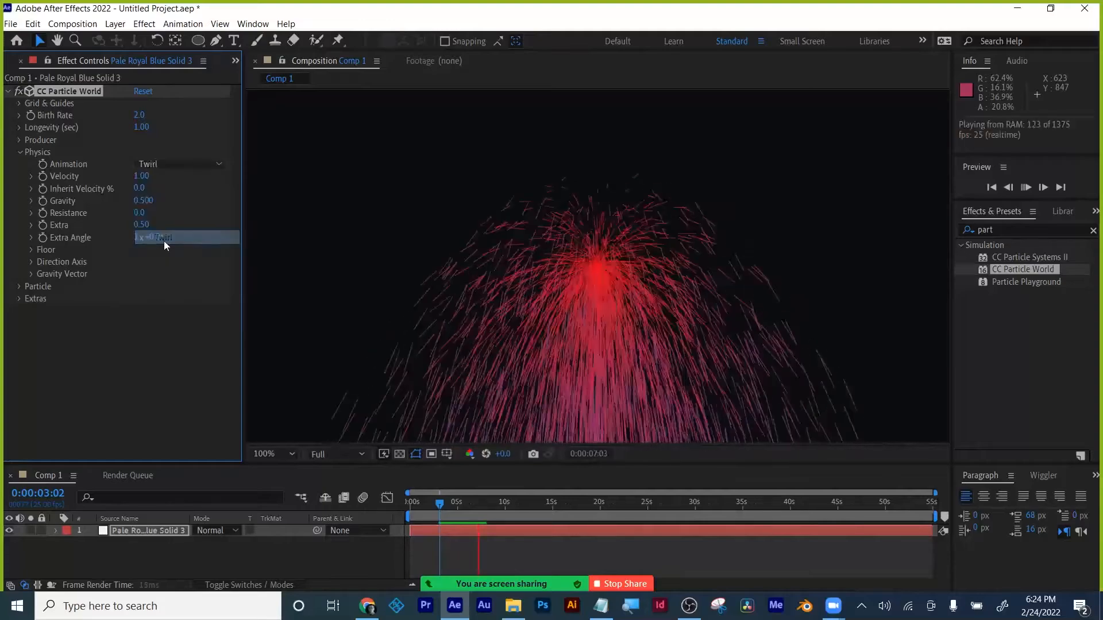
left_click(174, 167)
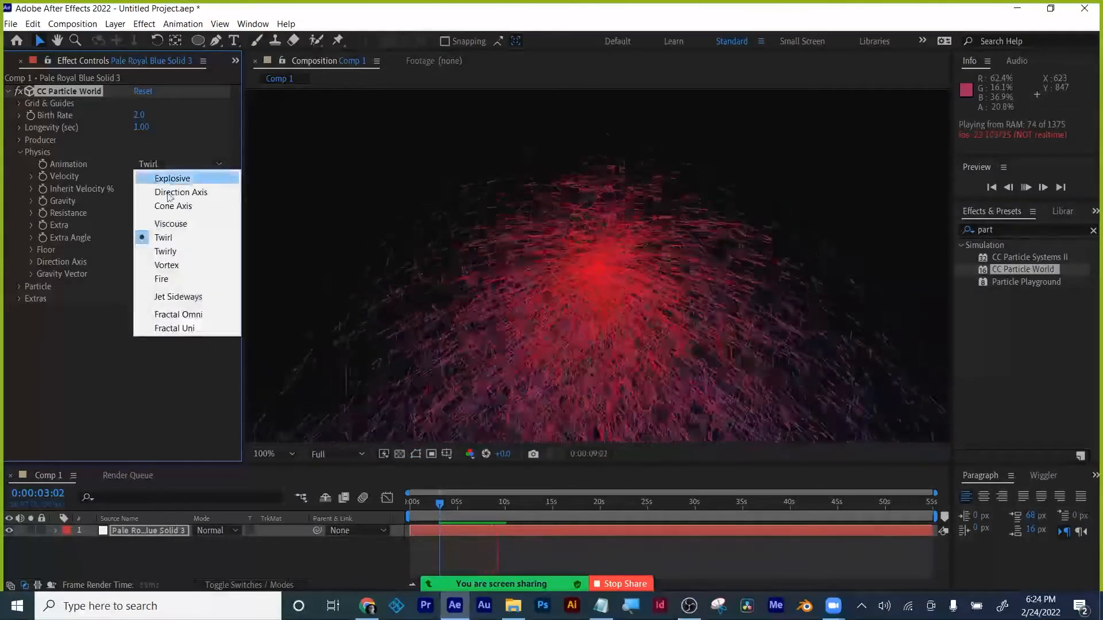
left_click(164, 264)
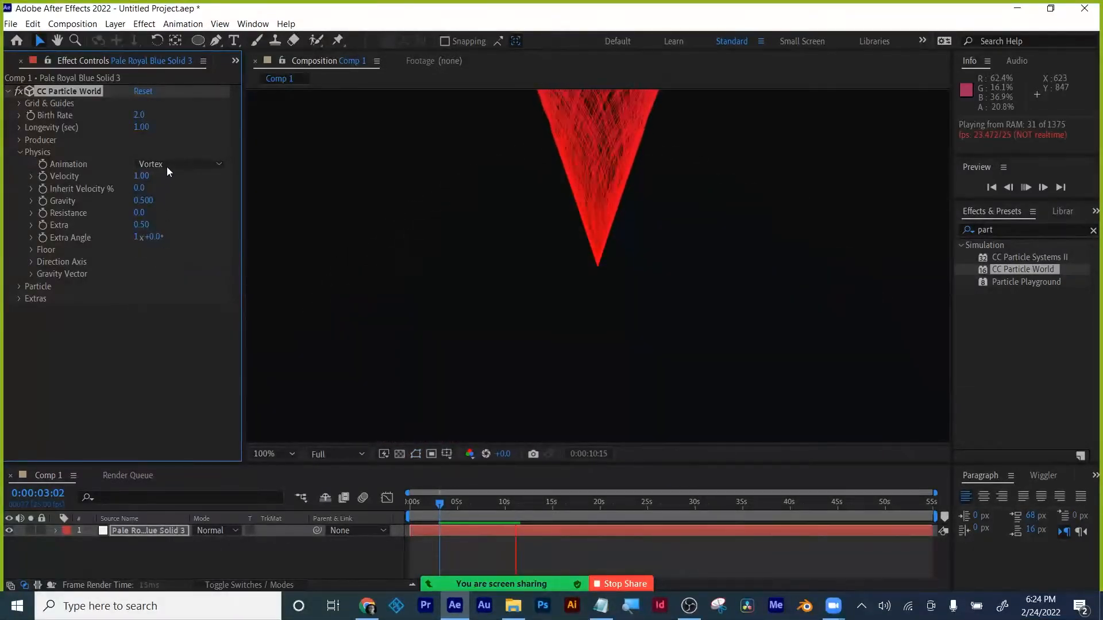
left_click(167, 168)
left_click(167, 276)
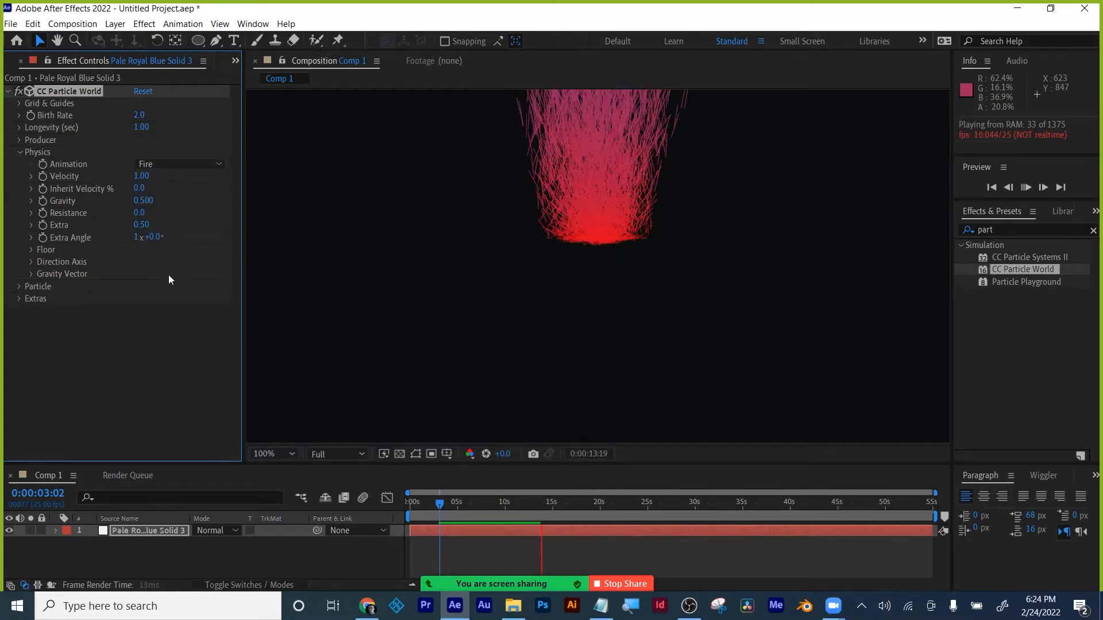
left_click(184, 165)
left_click(177, 251)
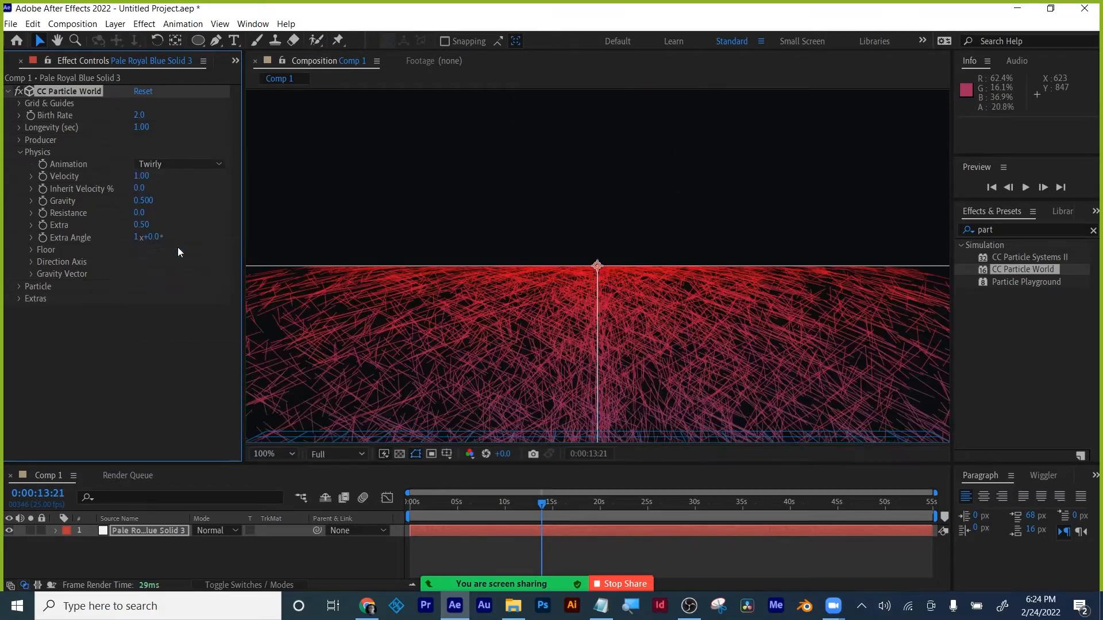
key("space")
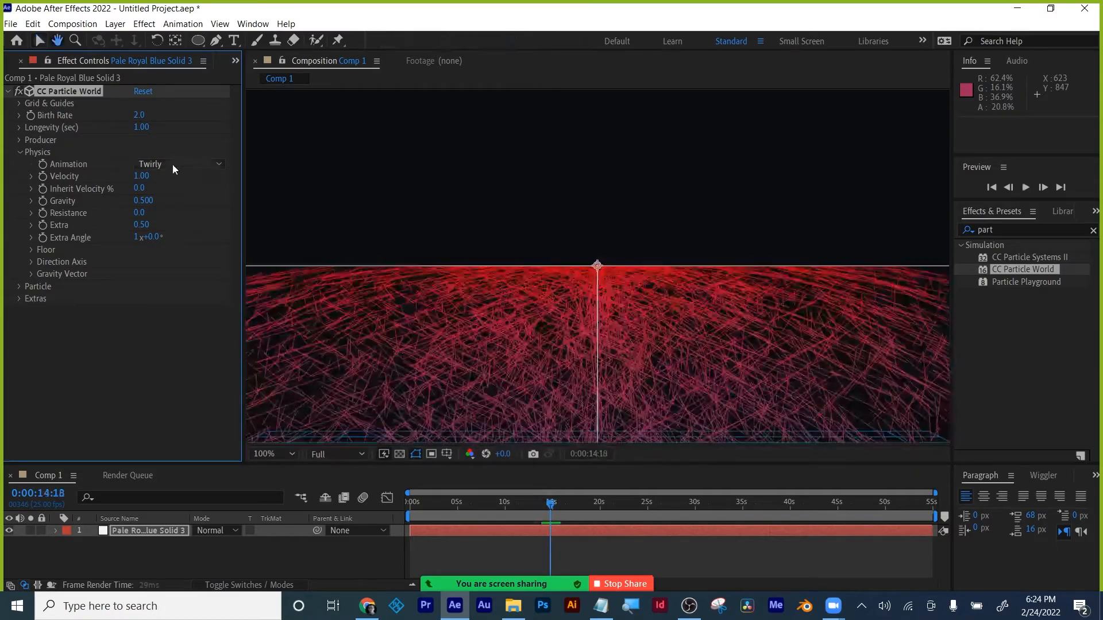
- Set the physics animation type to Twirl and play the preview
left_click(172, 165)
left_click(168, 239)
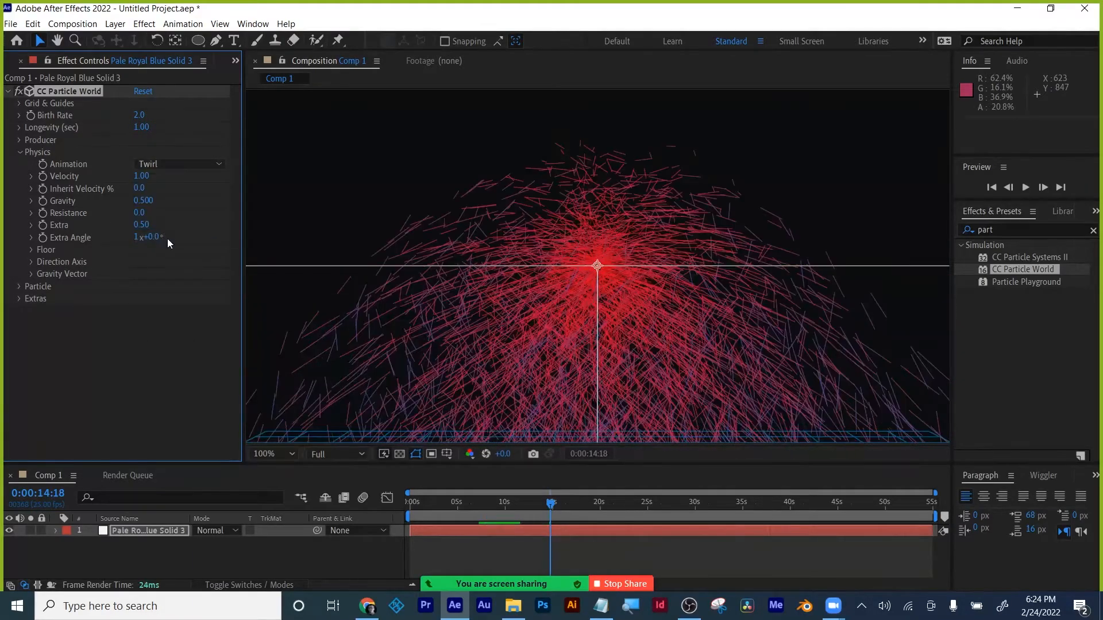
key("space")
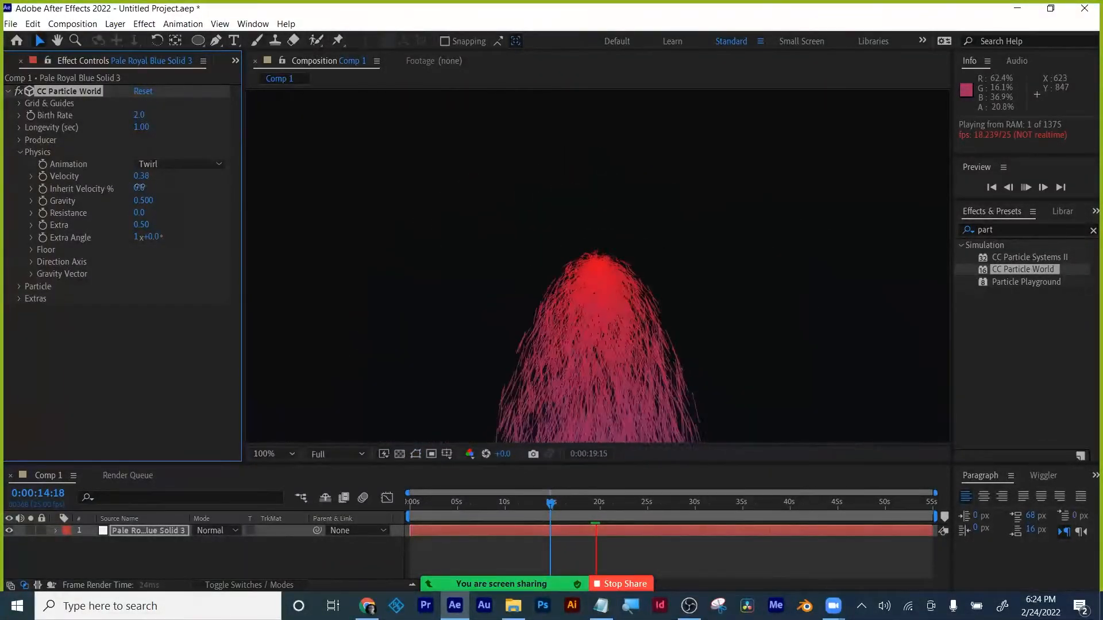
- Set the physics Velocity to 3.24, Inherit Velocity % to 664.0 and Gravity to -2.220 during playback
left_click_drag(141, 175, 304, 177)
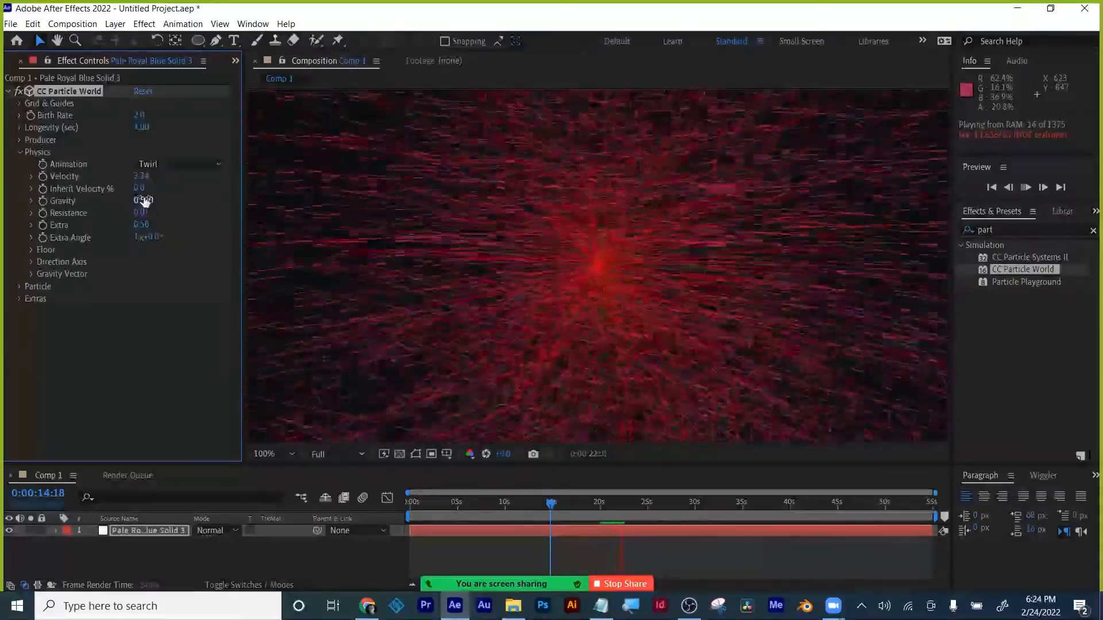
left_click_drag(139, 188, 591, 185)
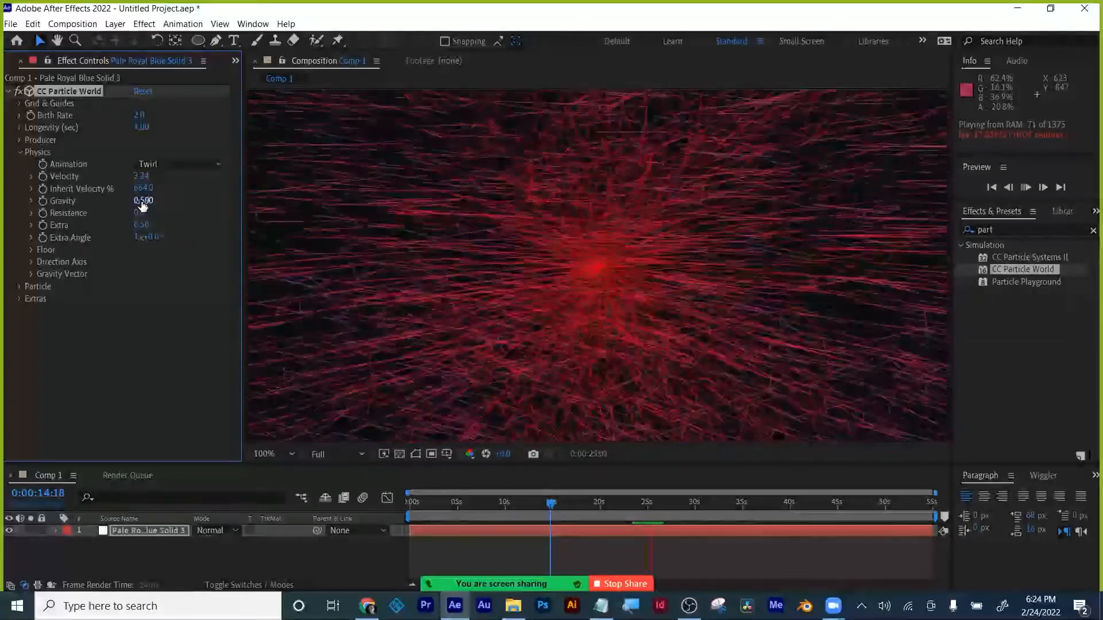
mouse_move(143, 205)
left_mouse_down()
mouse_move(380, 214)
mouse_move(2, 242)
left_mouse_up()
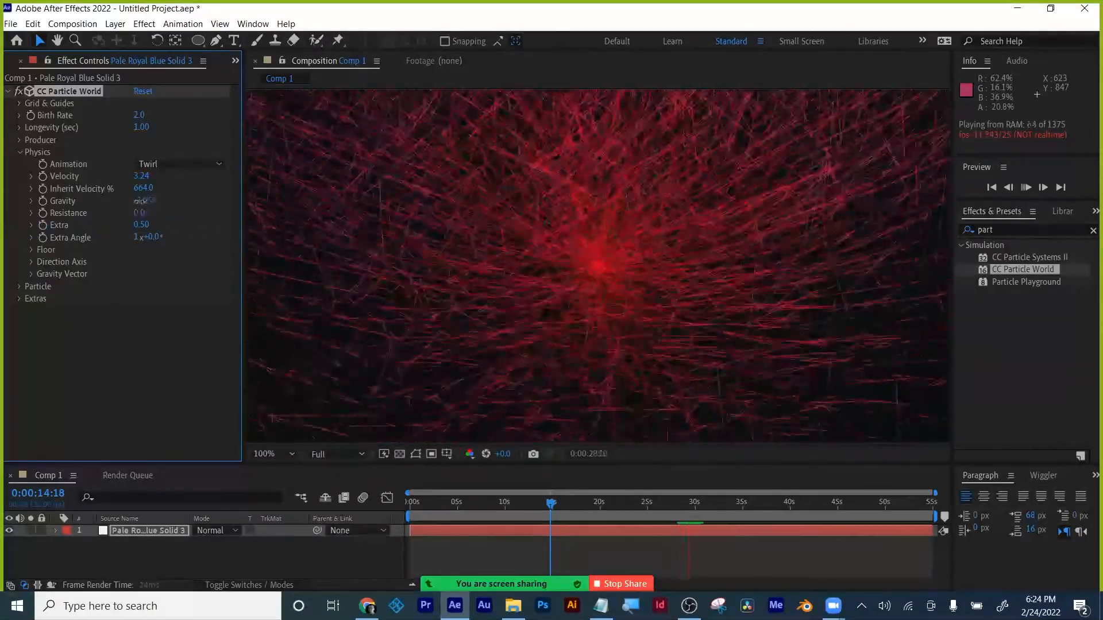
left_click_drag(141, 202, 130, 202)
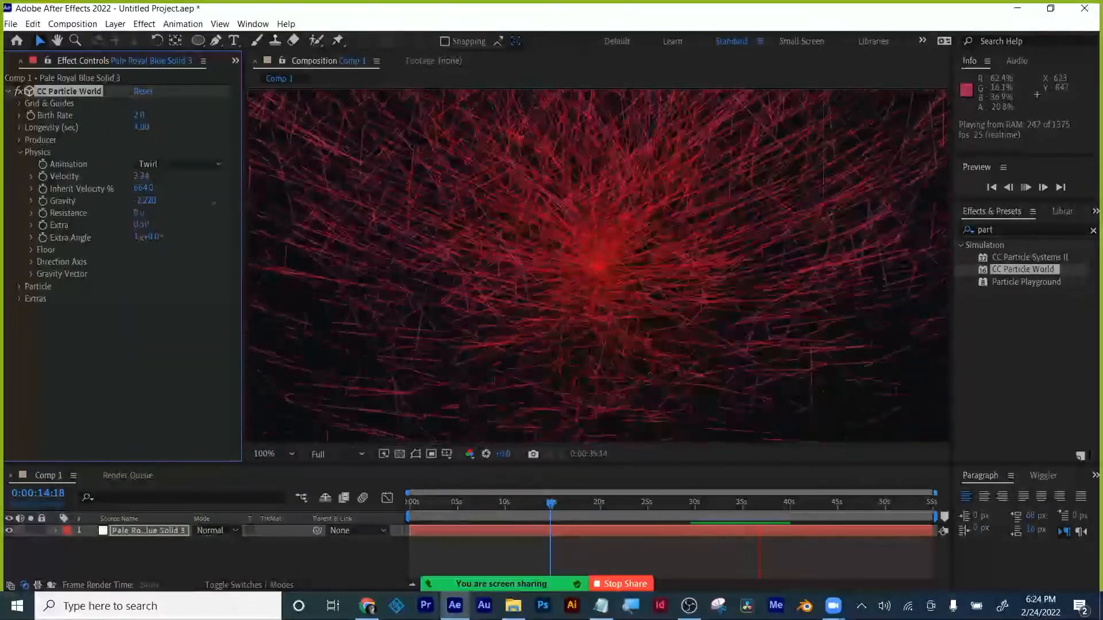
- Try a Resistance of 50.0 and an Extra of 0.26, and undo both changes
left_click_drag(214, 202, 837, 187)
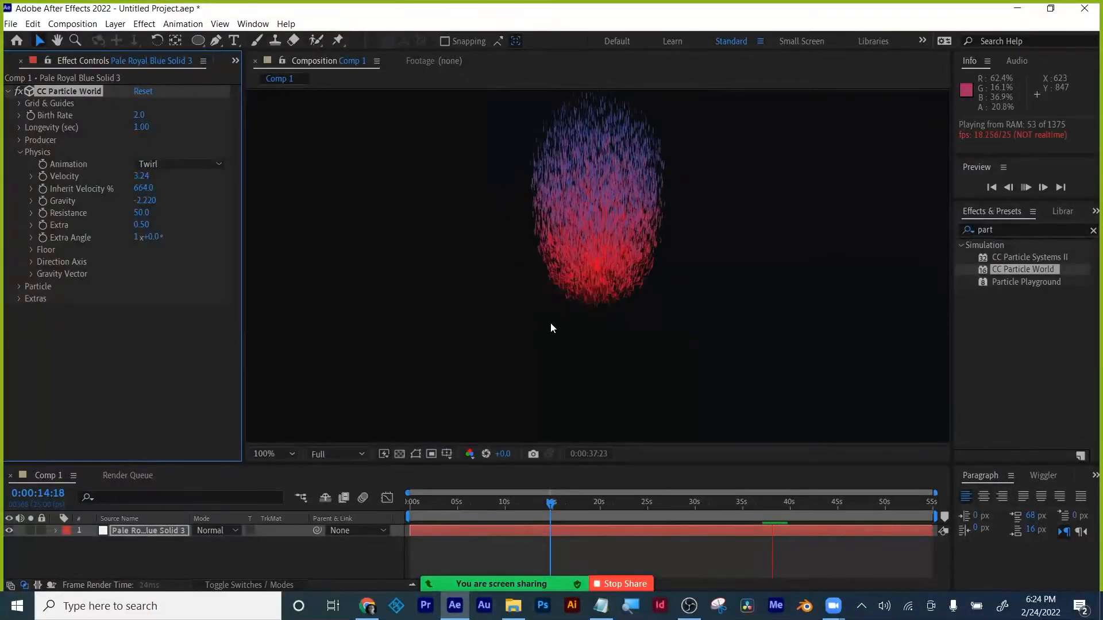
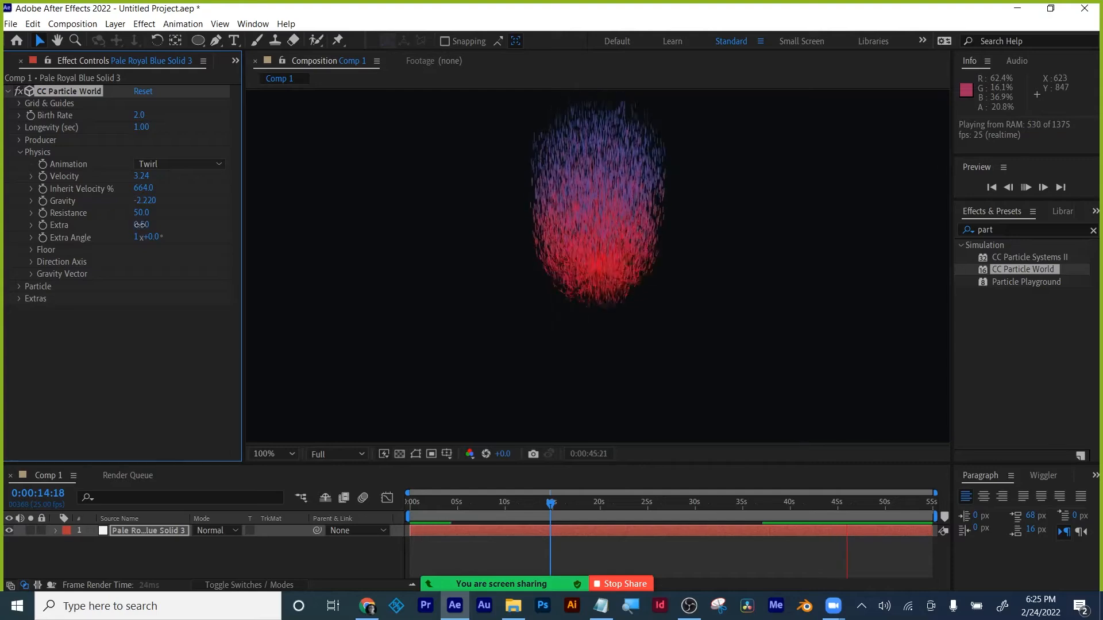
left_click_drag(140, 224, 125, 229)
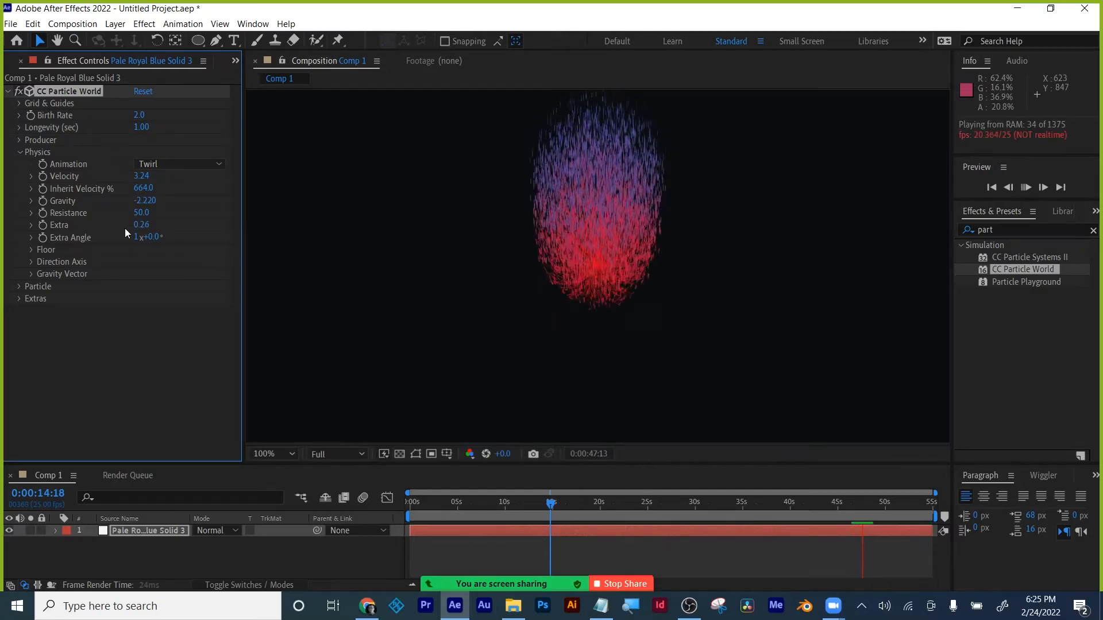
key("ctrl+z")
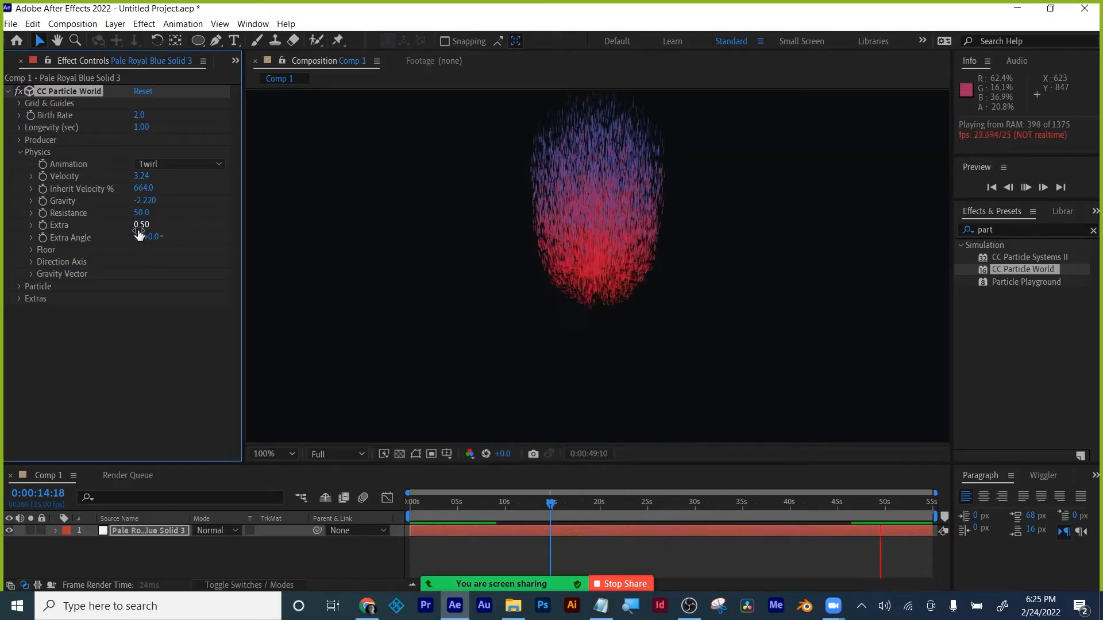
key("ctrl+z")
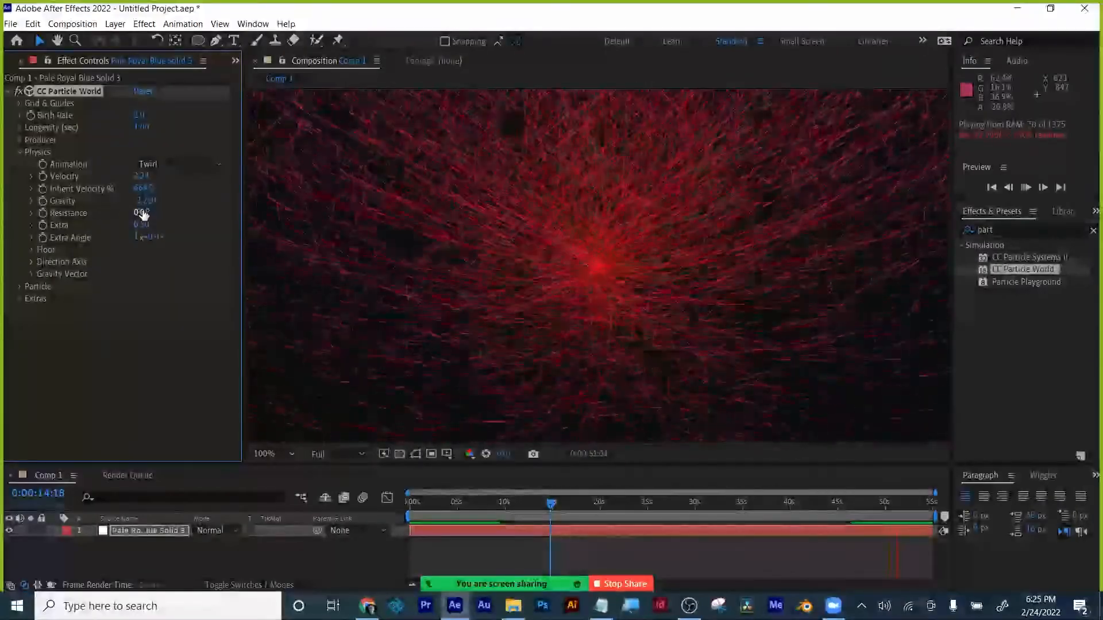
- Try Resistance values of 20.6, 50.0 and 22.5 during playback, return it to 0.0 and stop the preview
left_click_drag(143, 214, 283, 208)
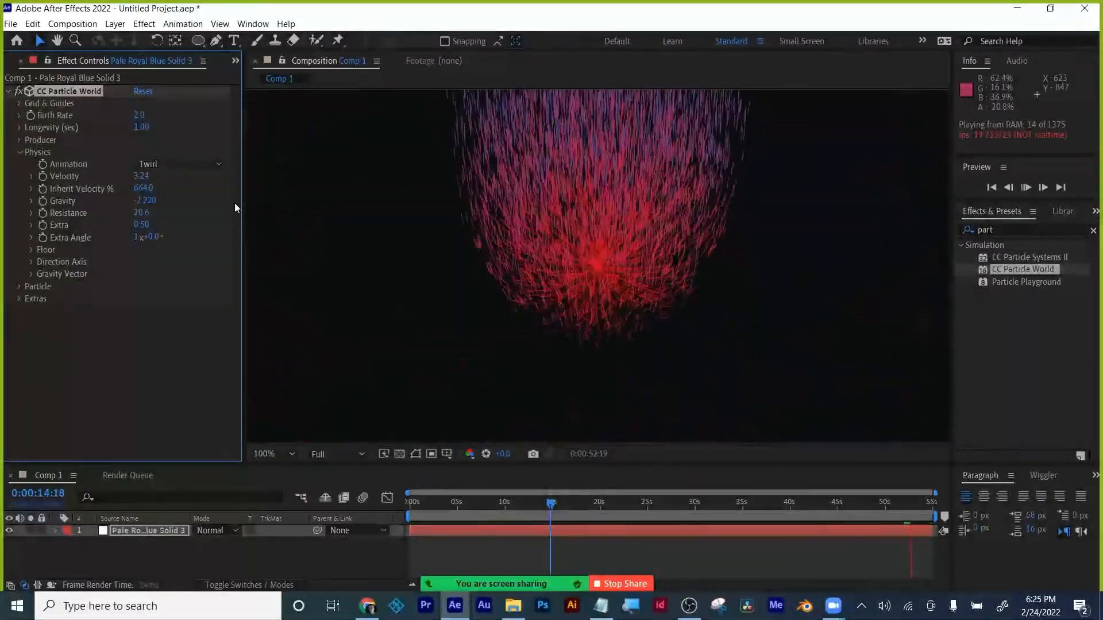
left_click_drag(142, 213, 397, 194)
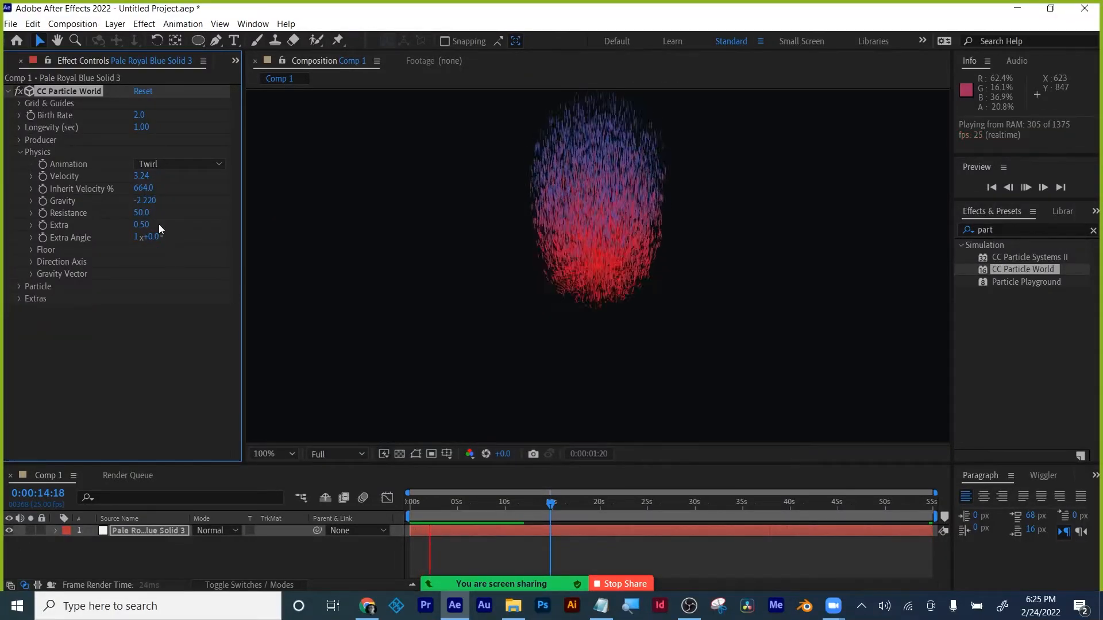
left_click_drag(141, 213, 1, 230)
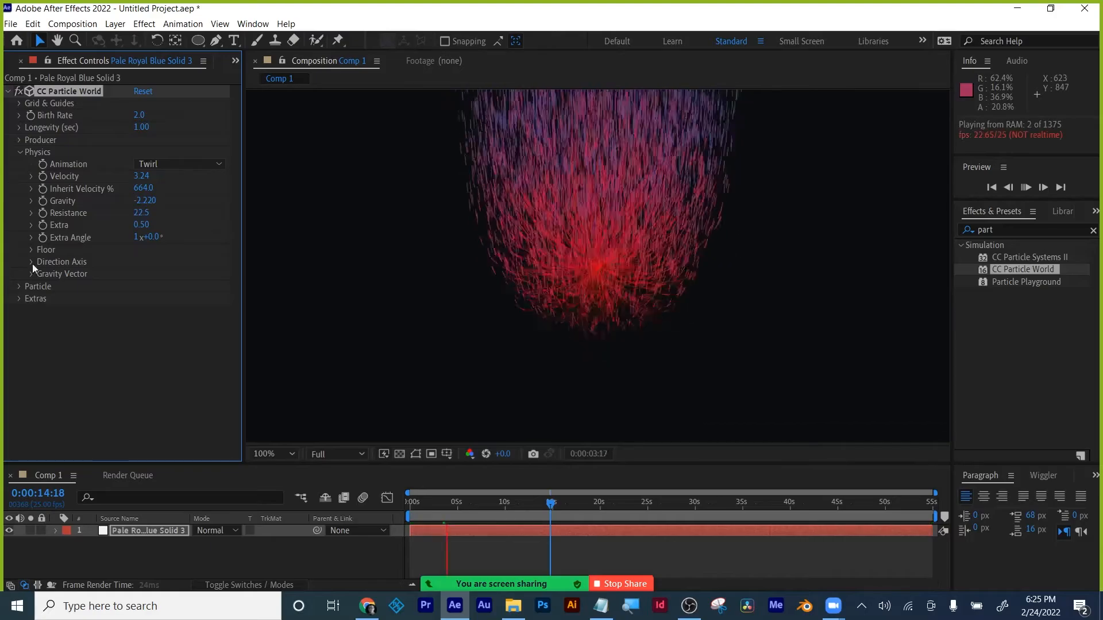
left_click_drag(142, 213, 1, 270)
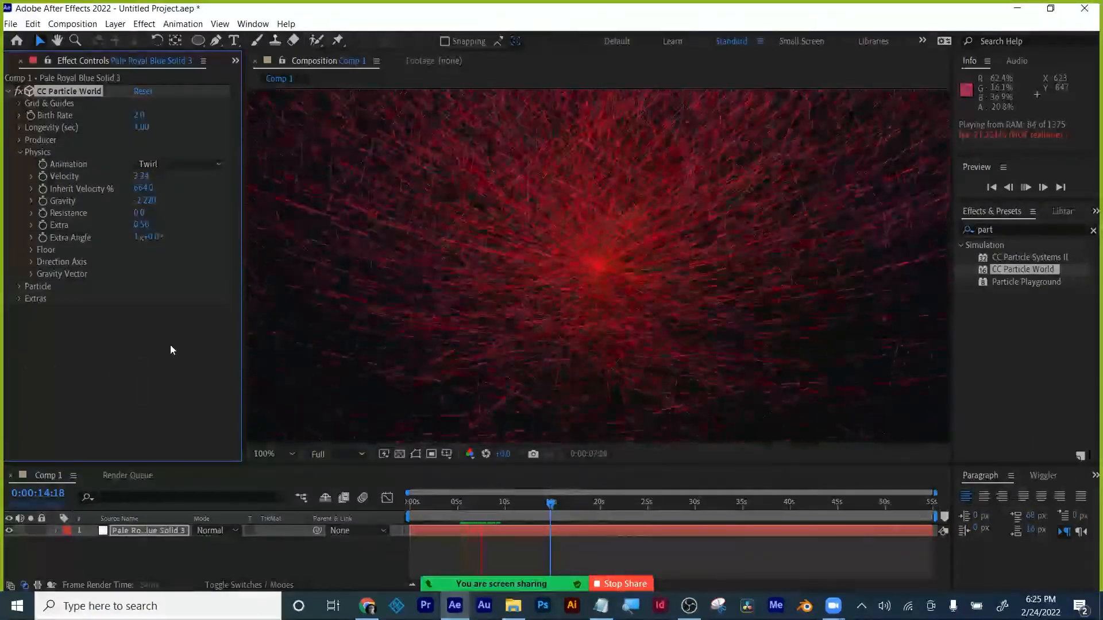
key("space")
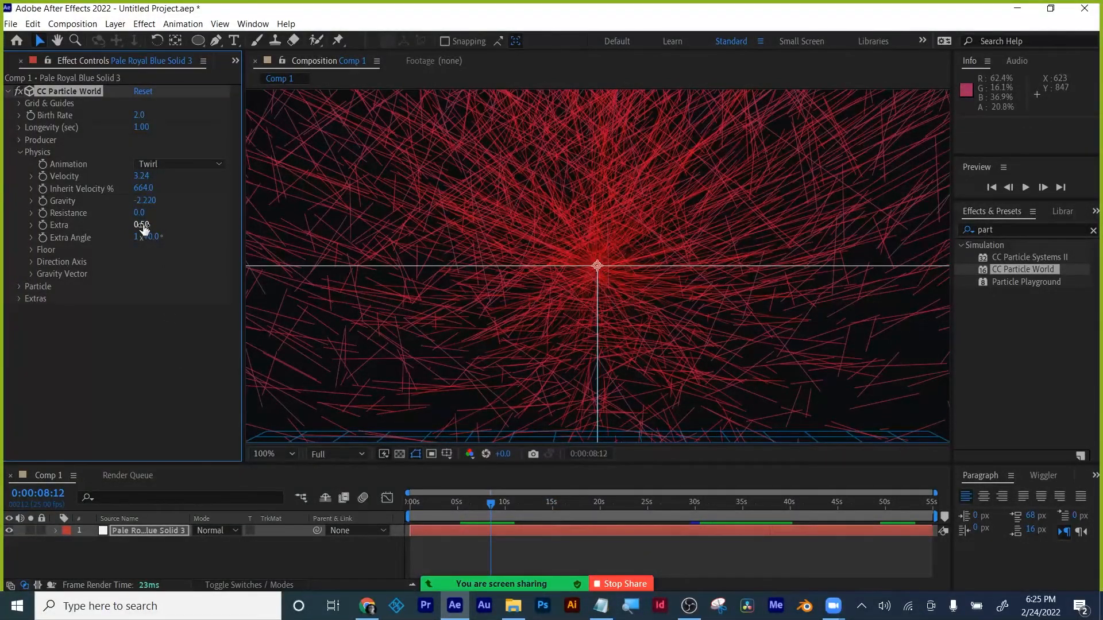
- Try Extra values of 12.28 and 0 on the Twirl animation, previewing each
left_click_drag(144, 229, 967, 203)
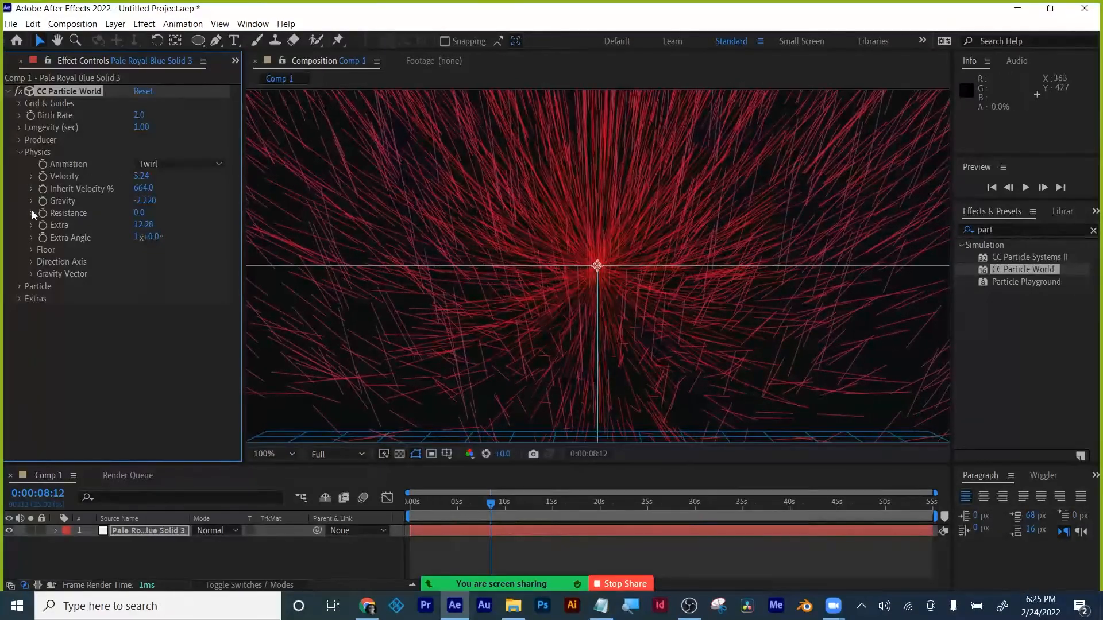
key("space")
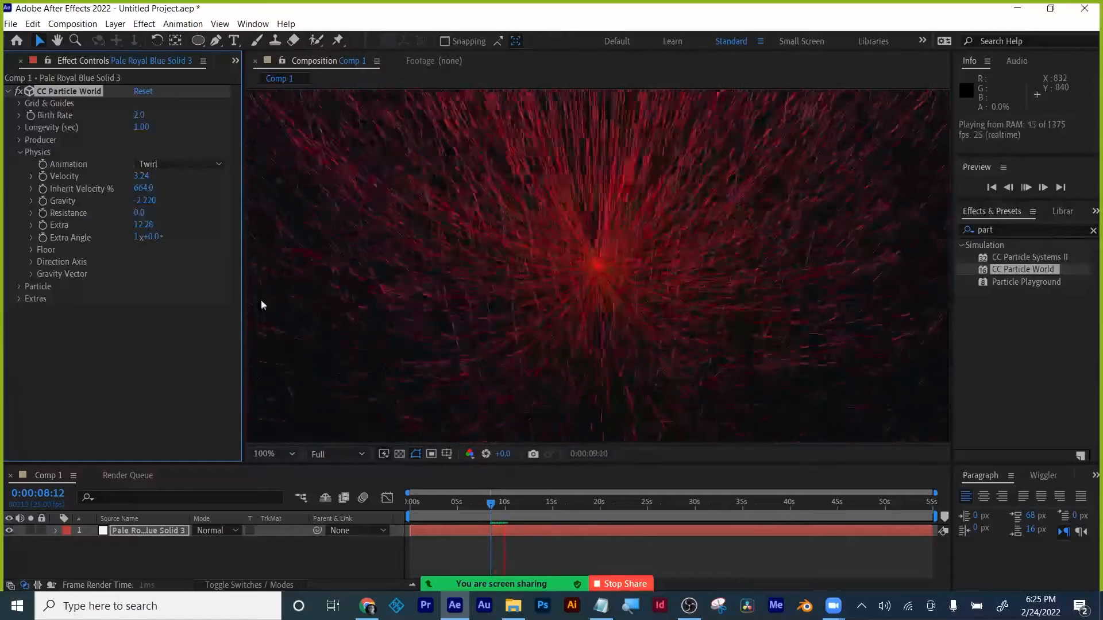
left_click(143, 225)
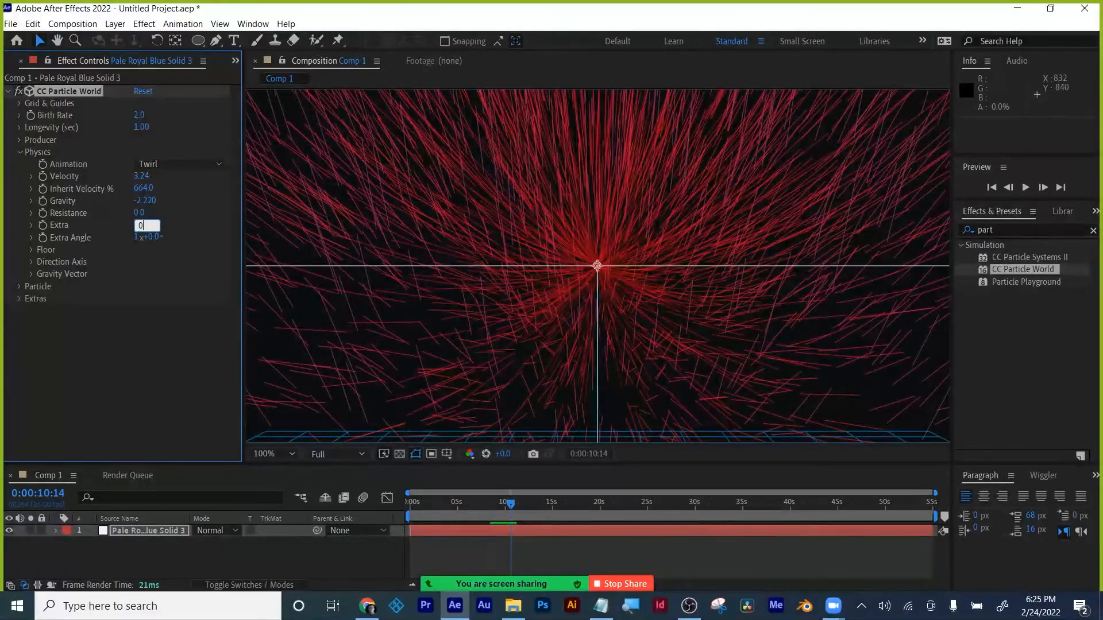
key("space")
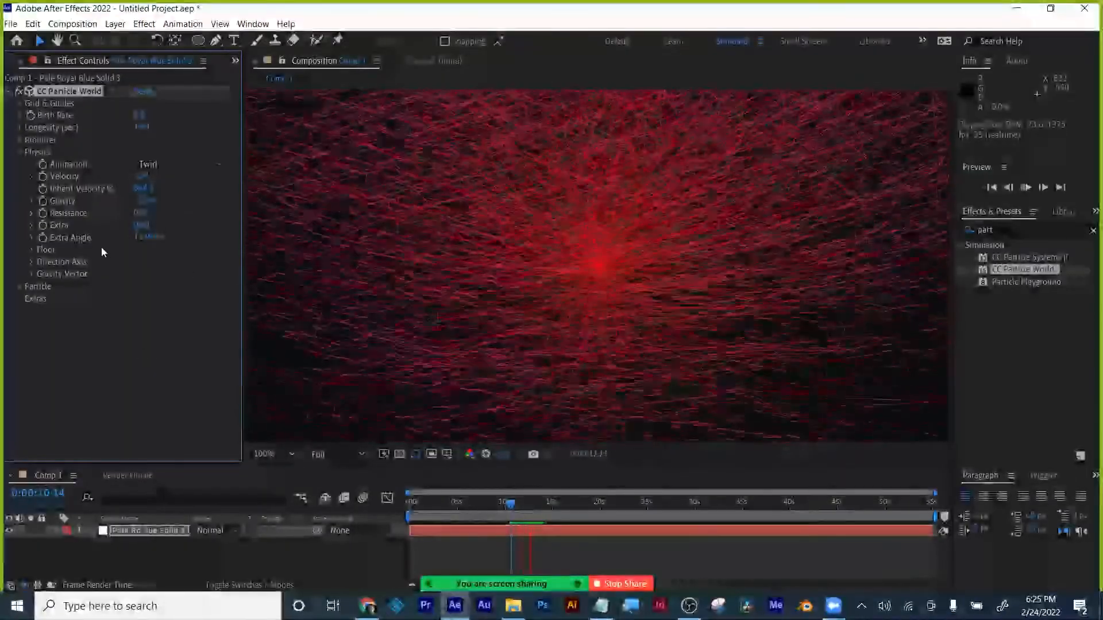
key("space")
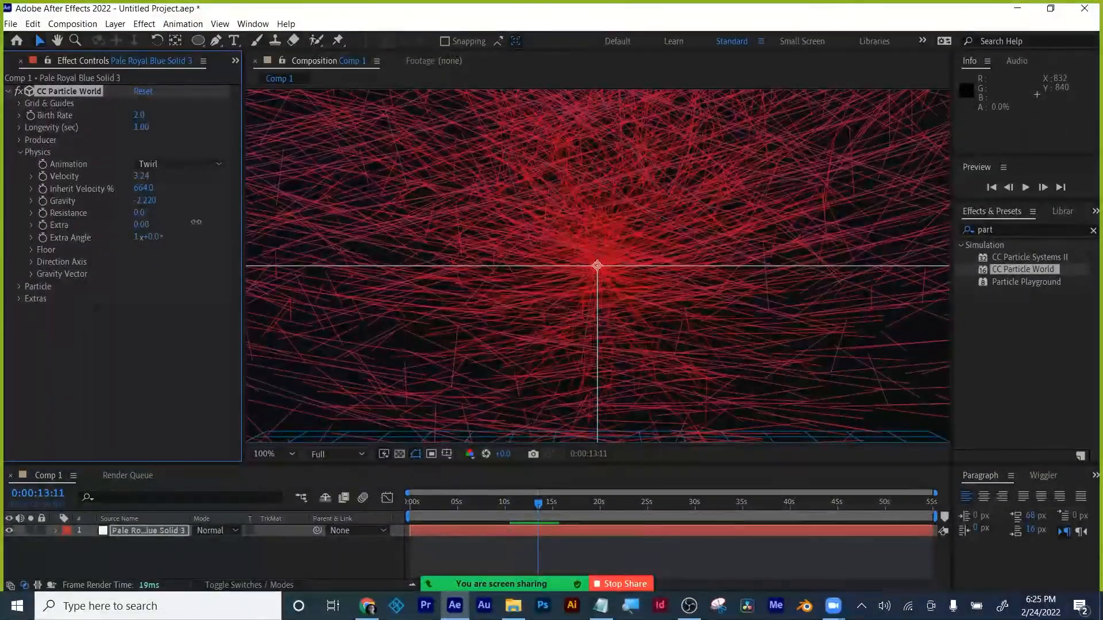
- Set Extra to 3.72 and Extra Angle to 2x+56.0°
left_click_drag(196, 221, 400, 219)
left_click_drag(169, 236, 466, 247)
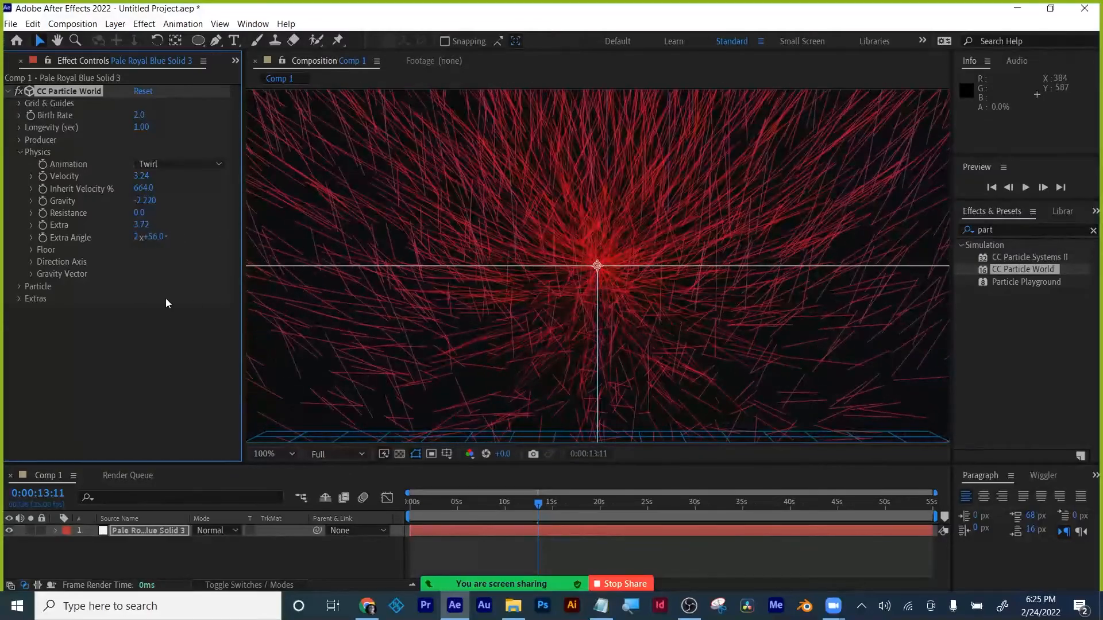
- Preview the Twirl particles from the current frame and again from the start of the composition, collapsing the Physics settings in between
key("space")
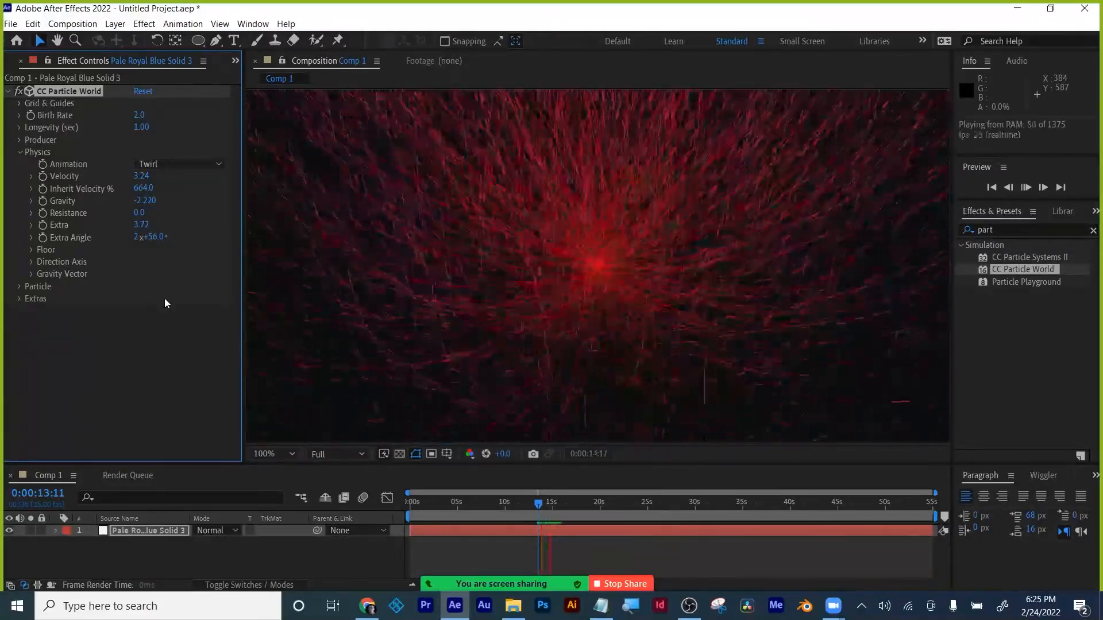
key("space")
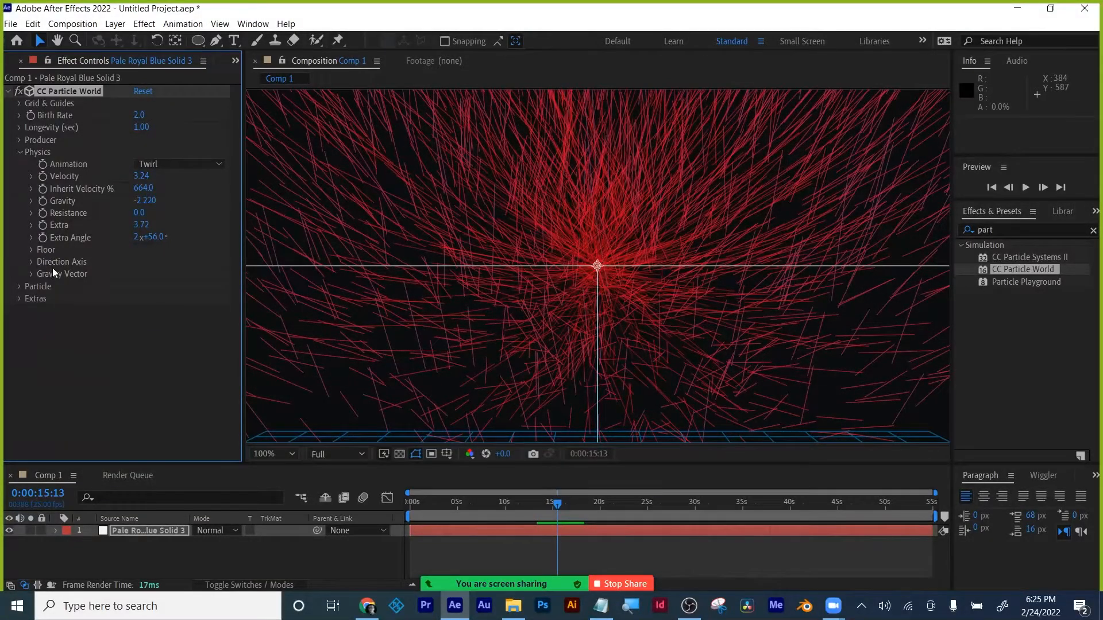
left_click(18, 152)
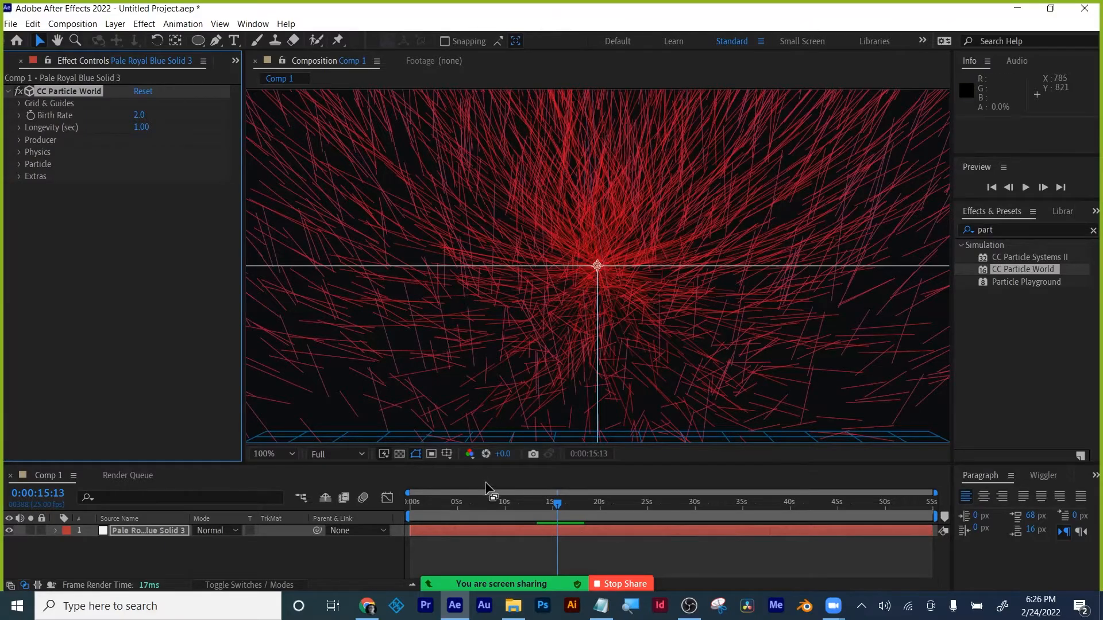
left_click(386, 508)
key("space")
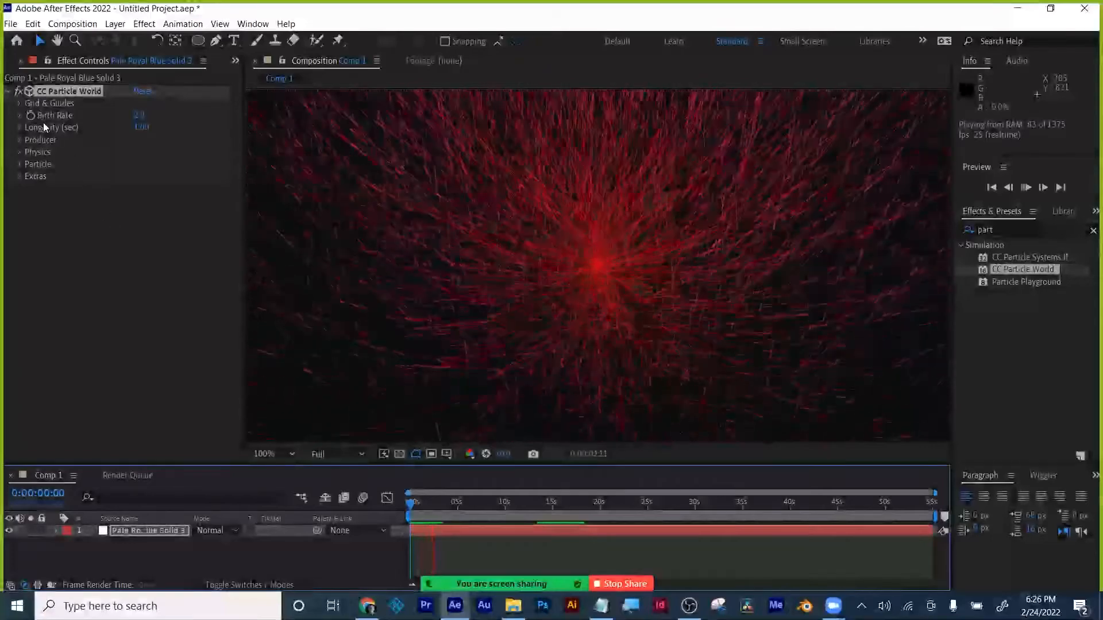
key("space")
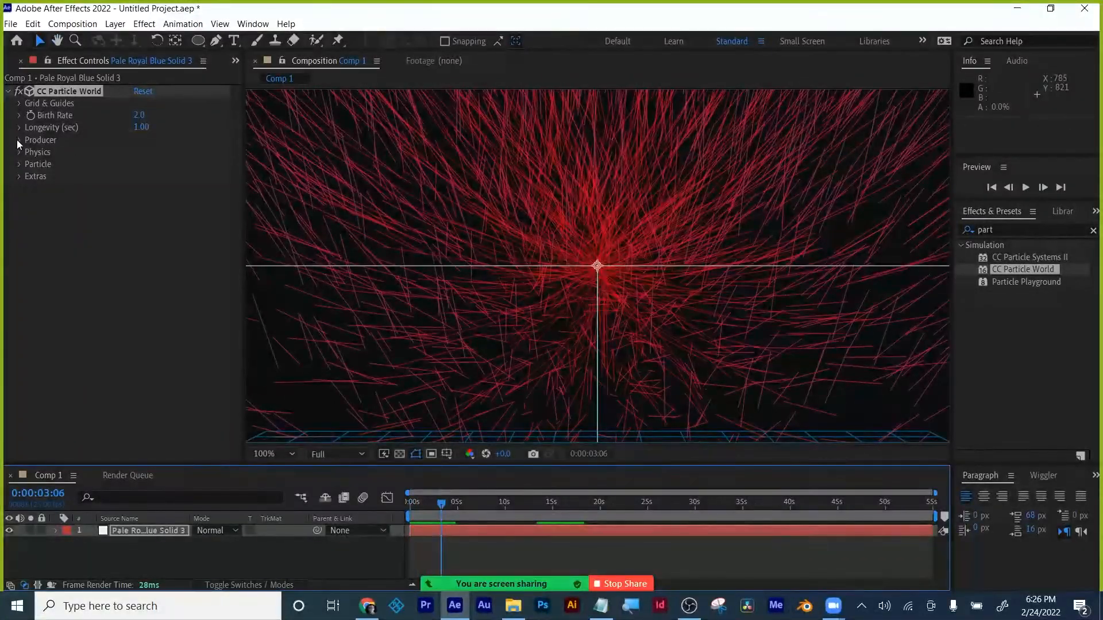
- Set the Producer's Position Y to 0.16 and start previewing the lowered emitter
left_click(19, 140)
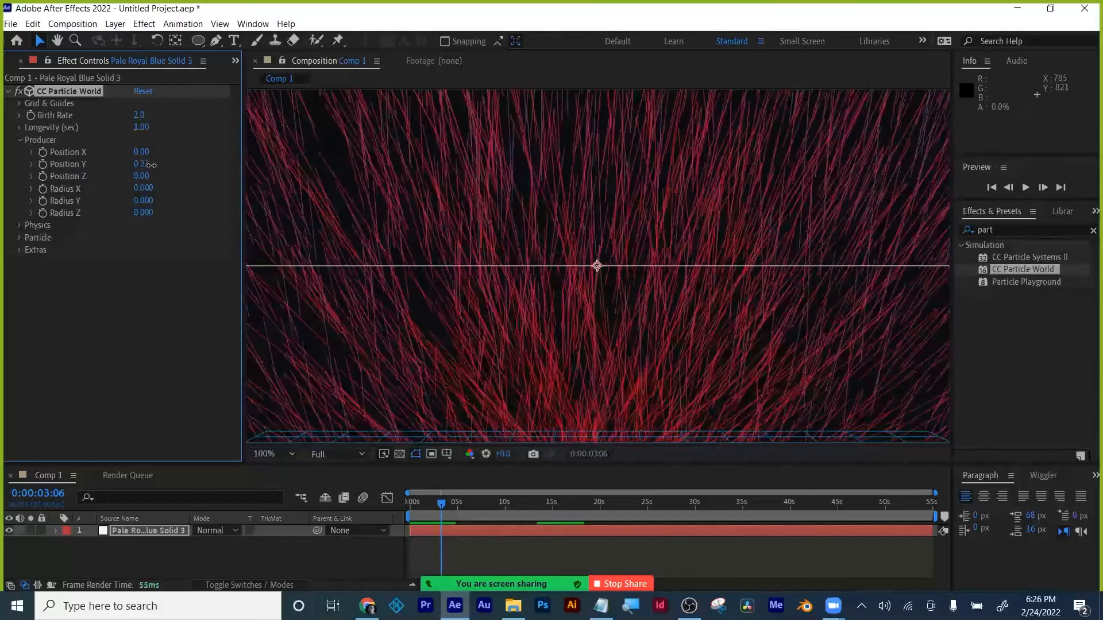
key("space")
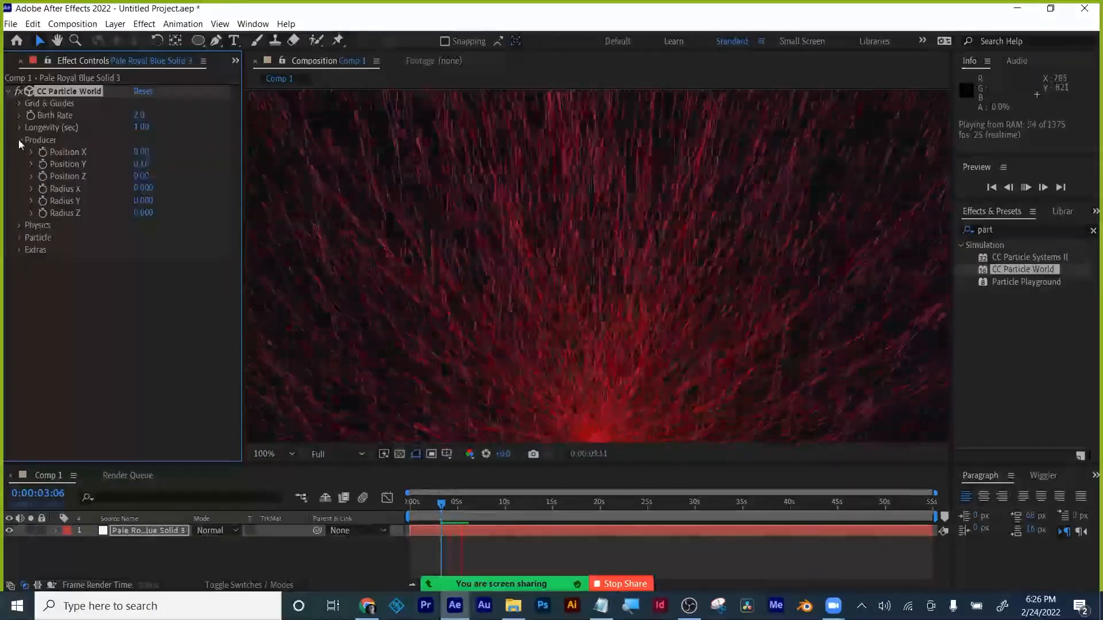
left_click(19, 140)
- Try Physics Velocity values of 1.45 and 5.13 during playback, and bring the value back to 1.41
left_click(19, 153)
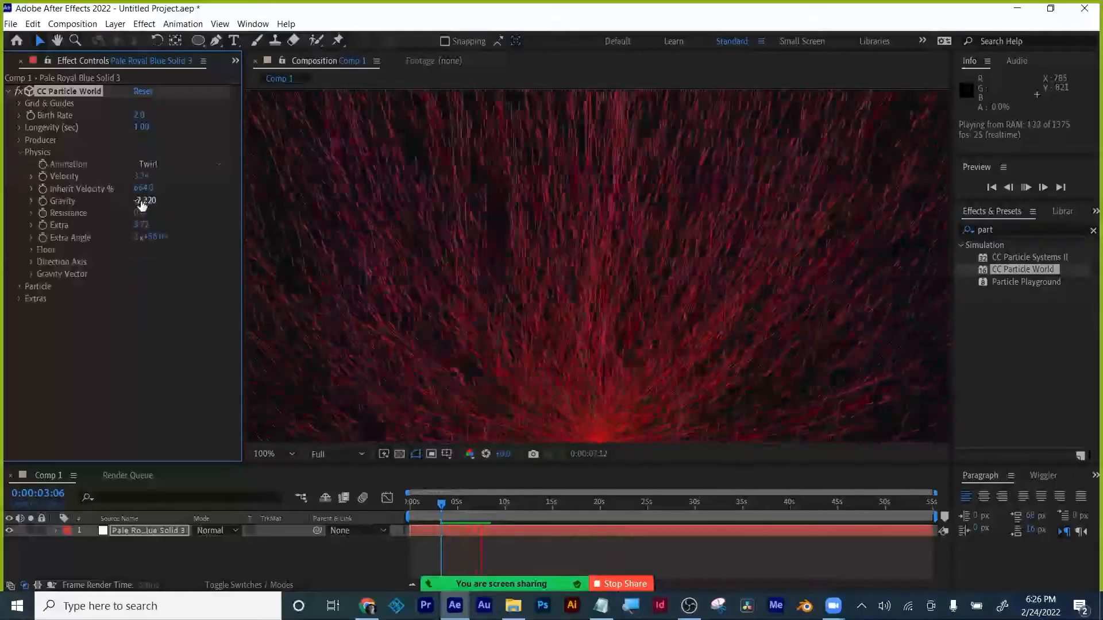
left_click_drag(127, 178, 167, 179)
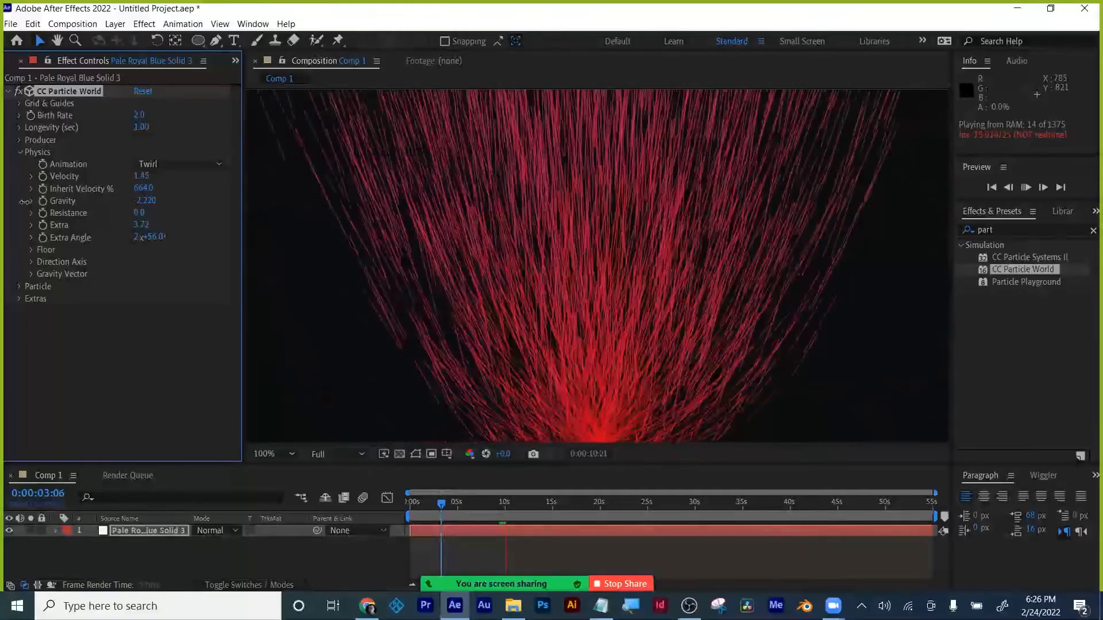
left_click_drag(26, 202, 270, 169)
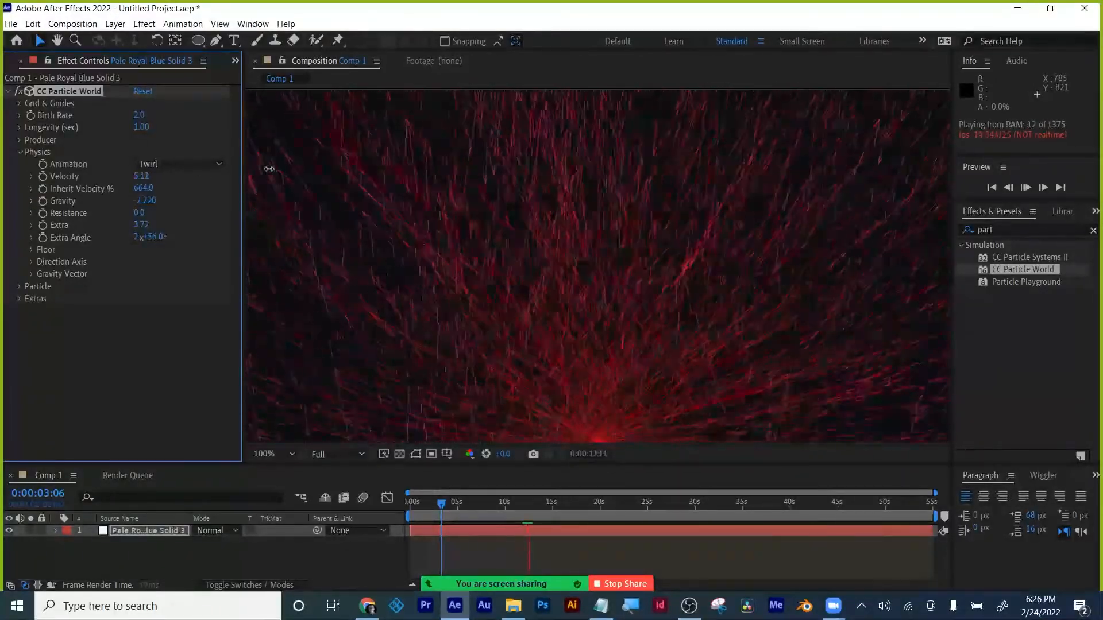
left_click_drag(268, 168, 43, 211)
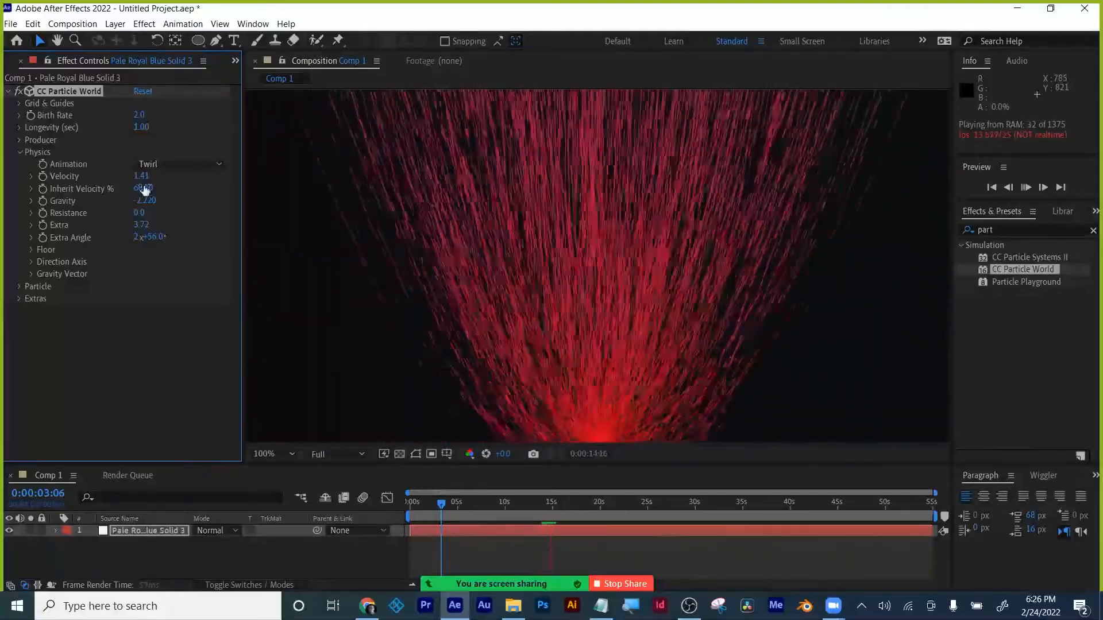
- Set Inherit Velocity % to 247.0 and Gravity to 1.450 while the preview plays
left_click_drag(3, 221, 3, 243)
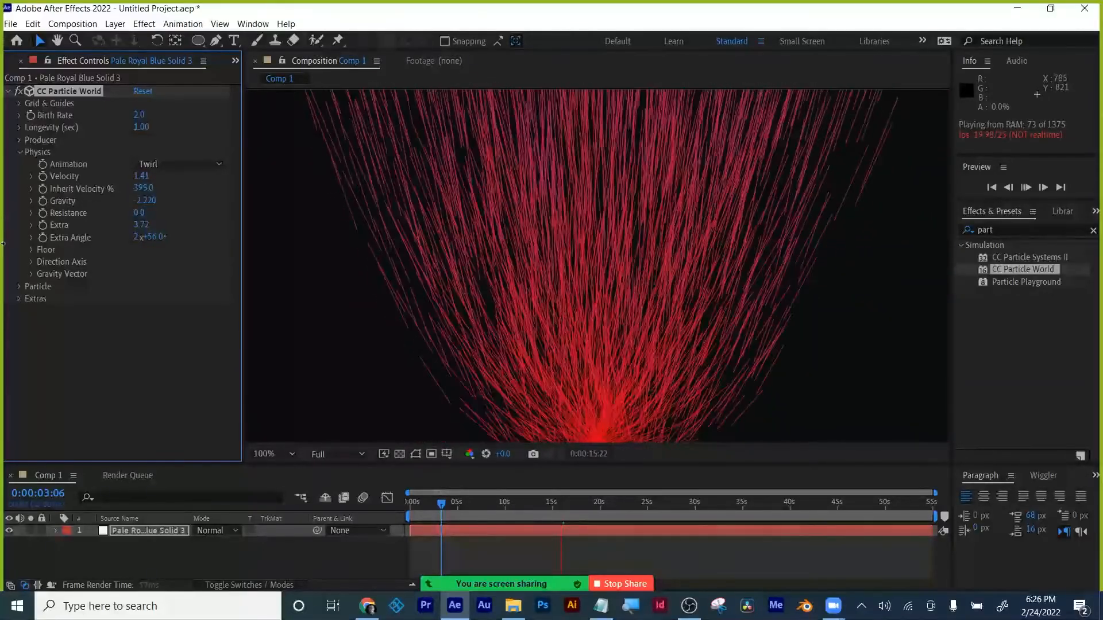
left_click_drag(2, 350, 67, 338)
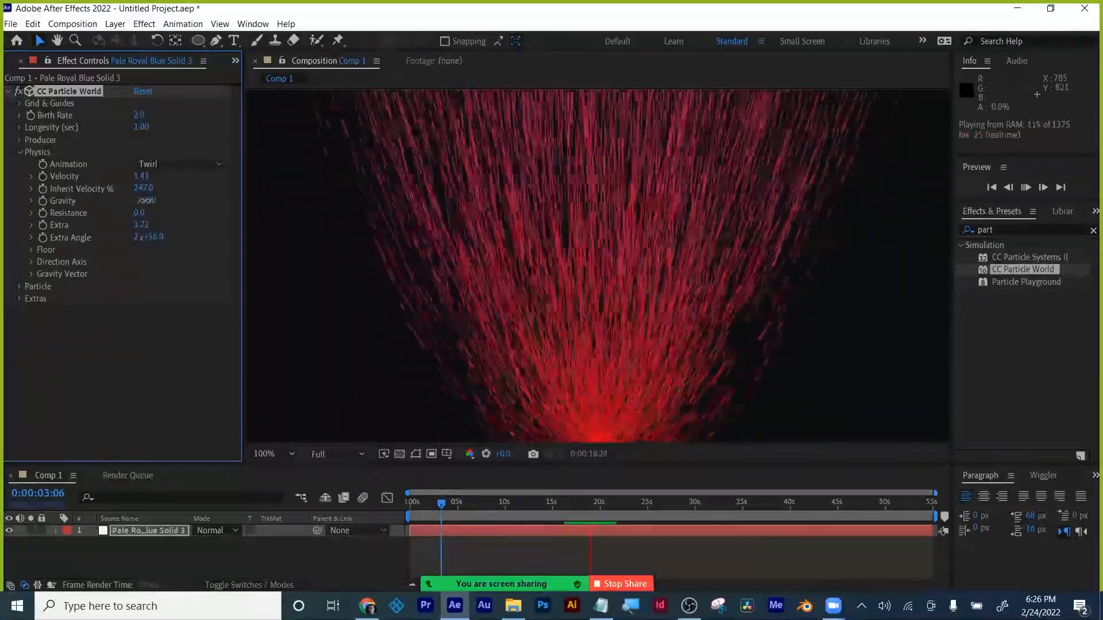
left_click_drag(146, 200, 391, 206)
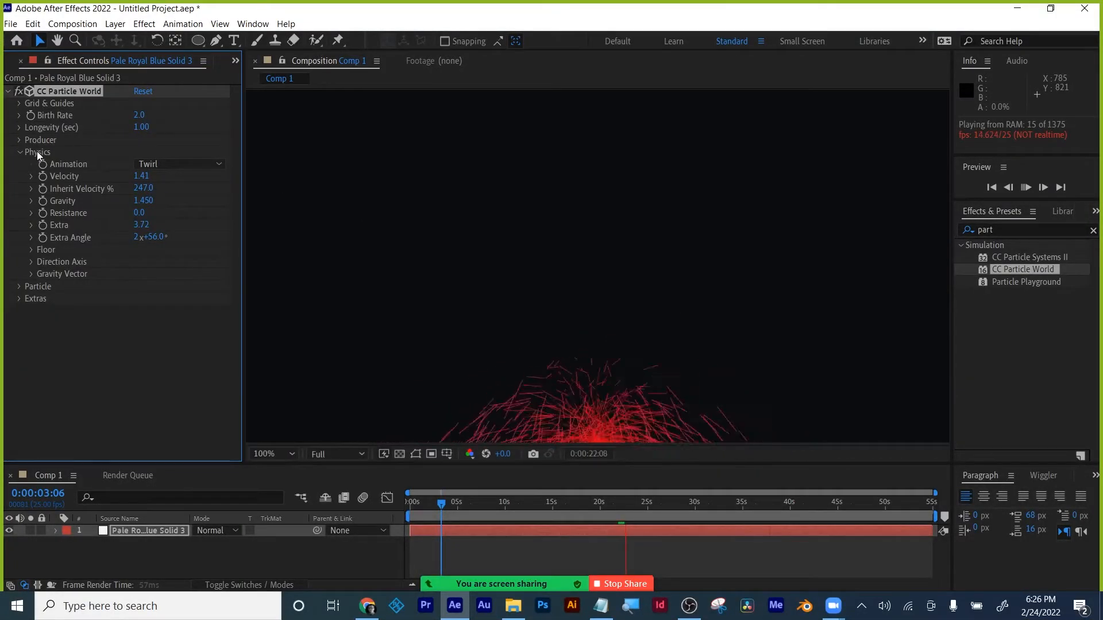
- Raise the particle emitter by setting the Producer's Position Y to -0.09
left_click(18, 151)
left_click(17, 142)
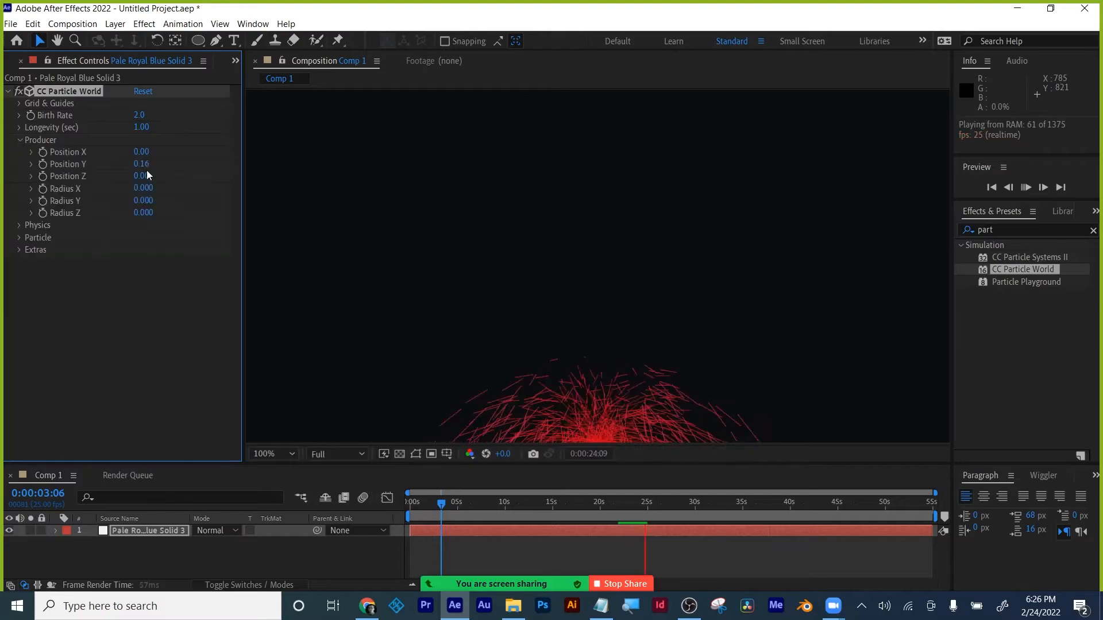
left_click_drag(145, 166, 117, 158)
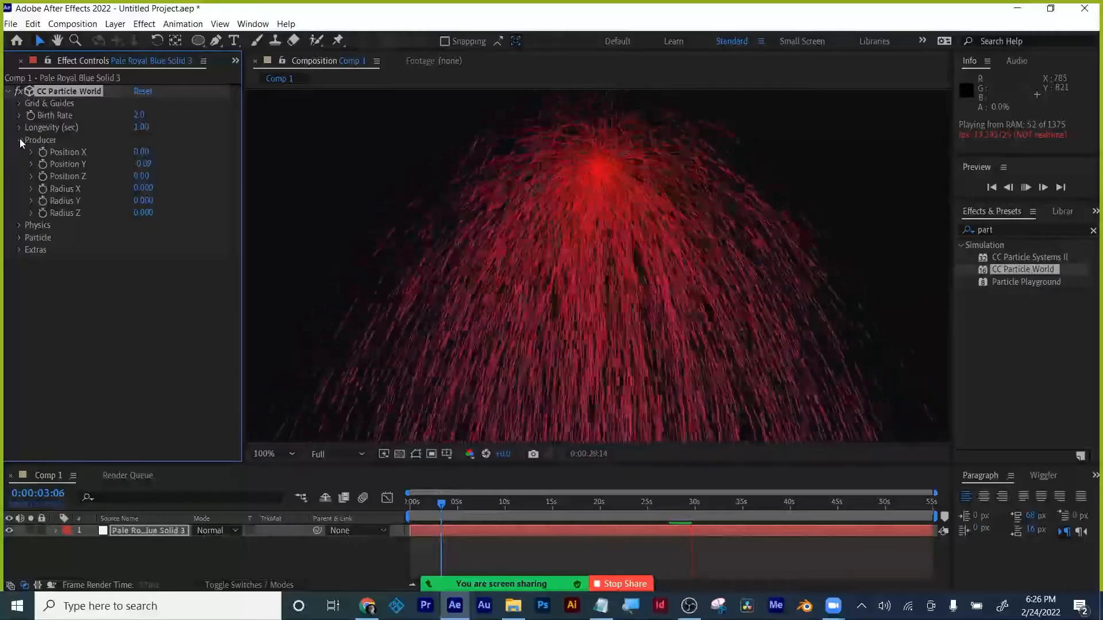
left_click(19, 140)
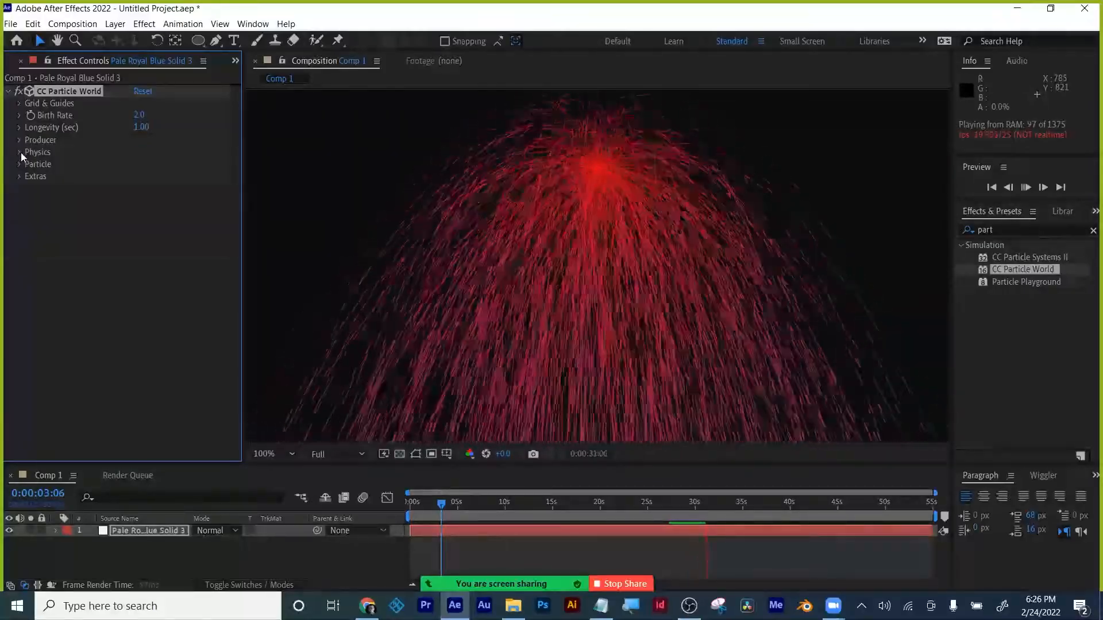
- Set the Physics Velocity to 1.29, leaving Gravity at 1.450
left_click(20, 152)
mouse_move(141, 176)
left_mouse_down()
mouse_move(180, 177)
mouse_move(143, 186)
left_mouse_up()
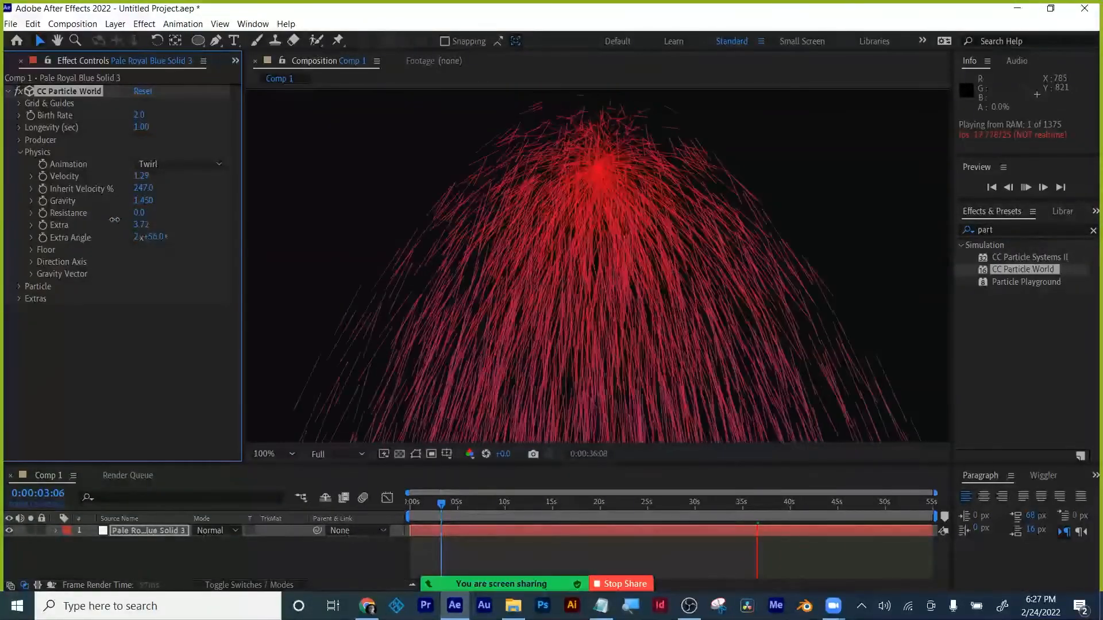
left_click(143, 201)
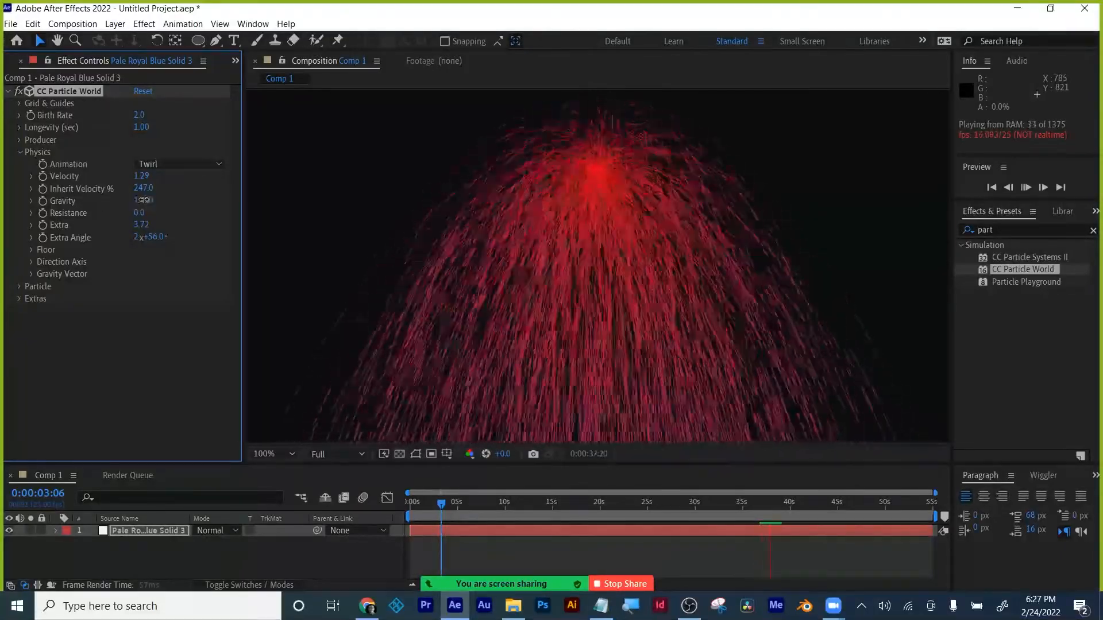
left_click(107, 301)
- Try Extra values of 0.78 and -1.40 during playback, and set Extra to 0
left_click_drag(143, 226, 3, 295)
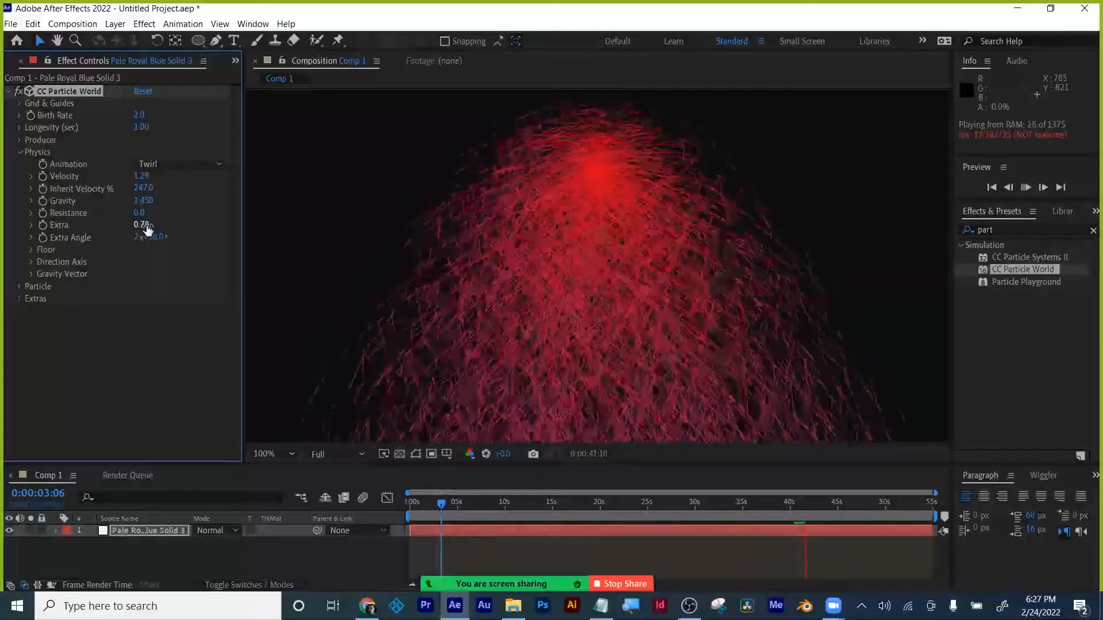
left_click_drag(147, 230, 23, 231)
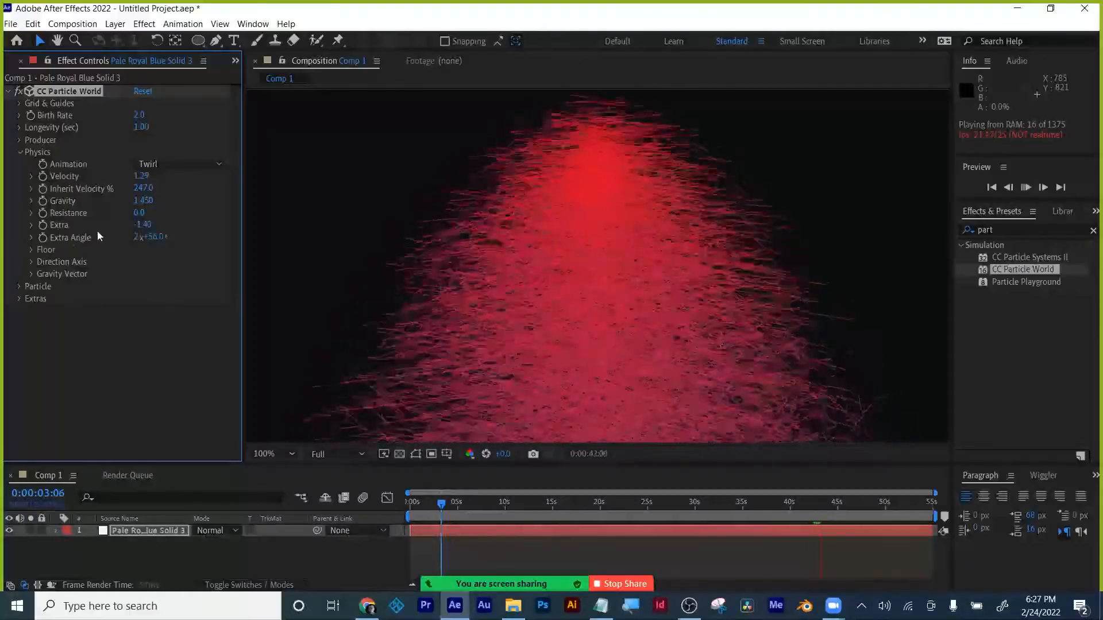
left_click(148, 227)
type("0")
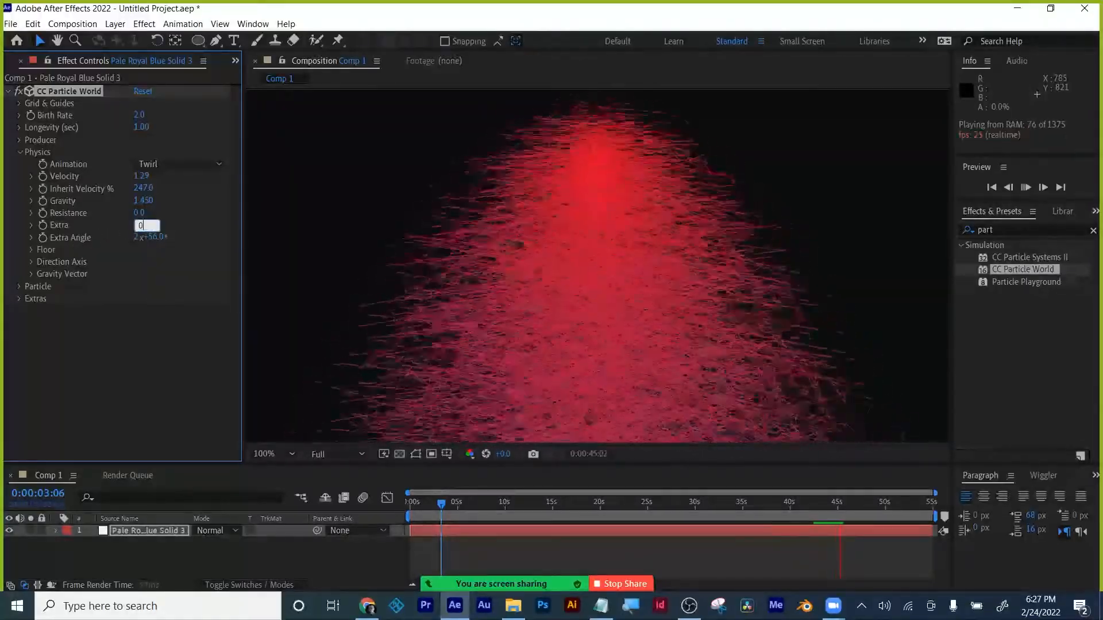
key("Return")
left_click(133, 394)
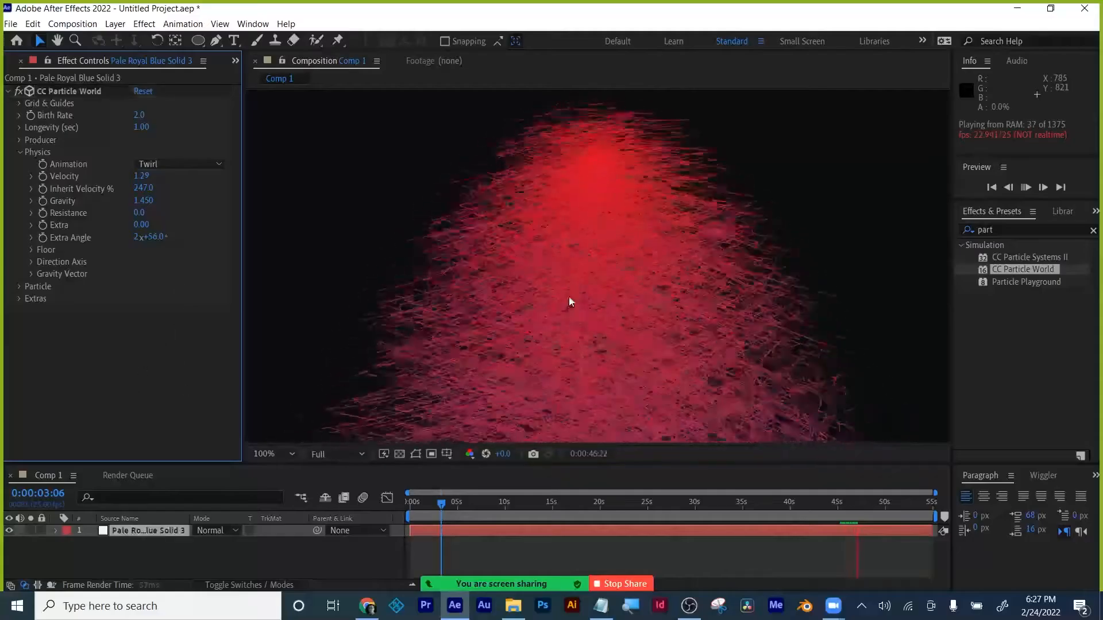
- Switch from the Physics to the Particle settings and try the Star and Faded Sphere particle types during playback
left_click(19, 151)
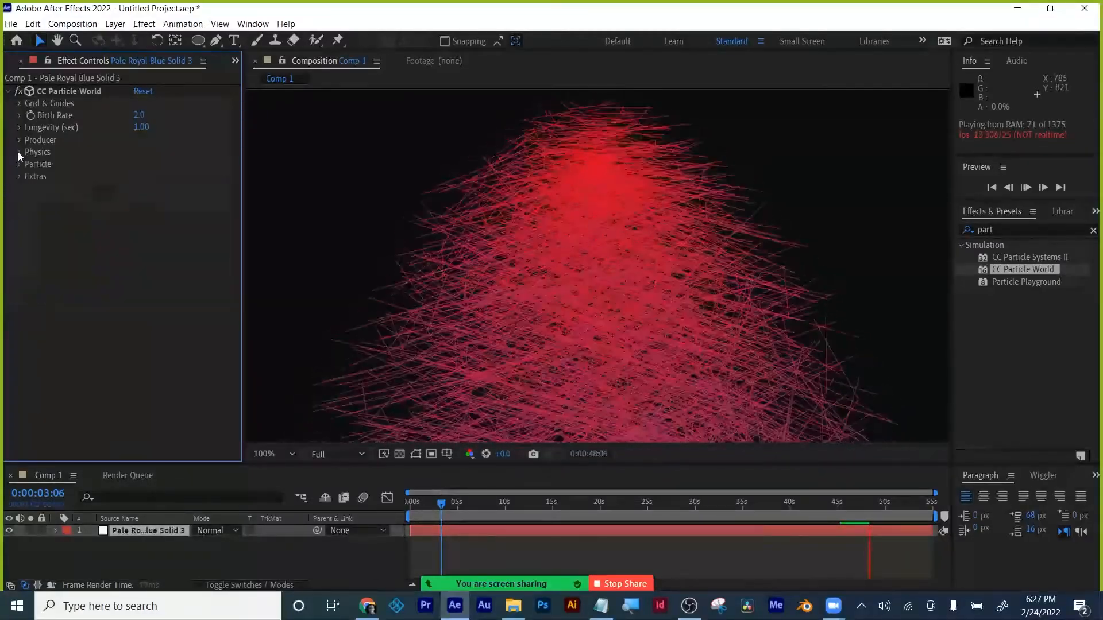
left_click(18, 164)
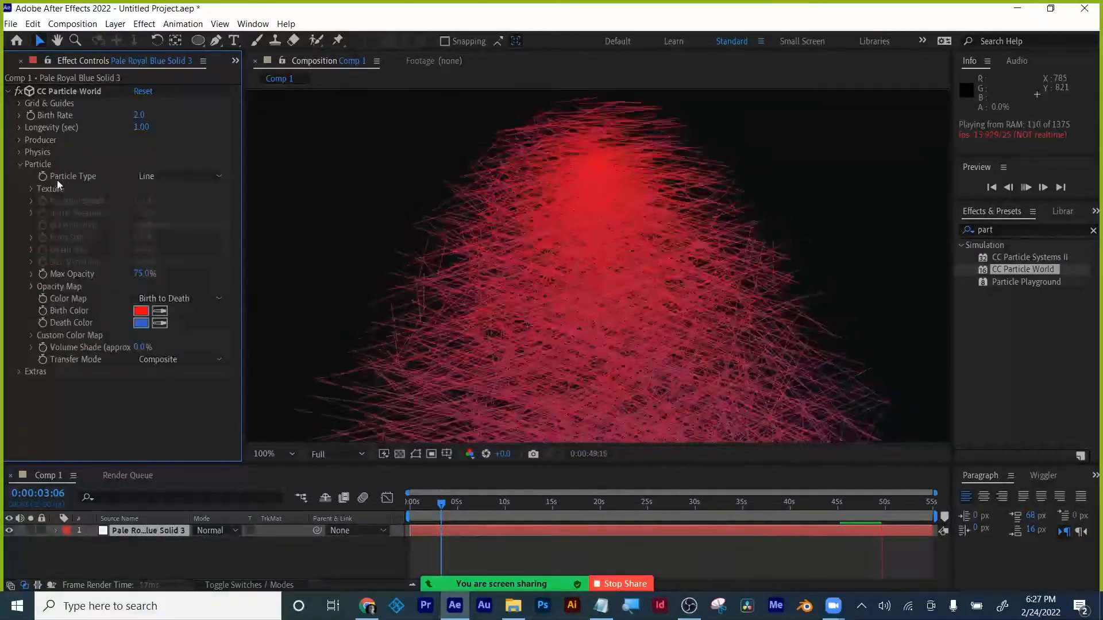
left_click(169, 180)
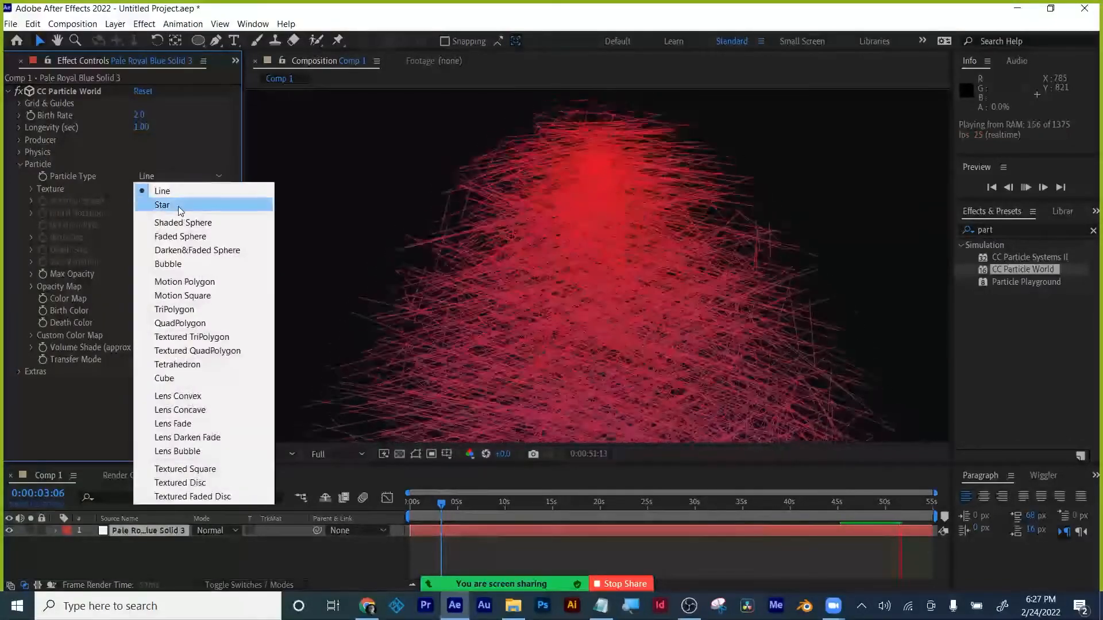
left_click(178, 207)
left_click(163, 176)
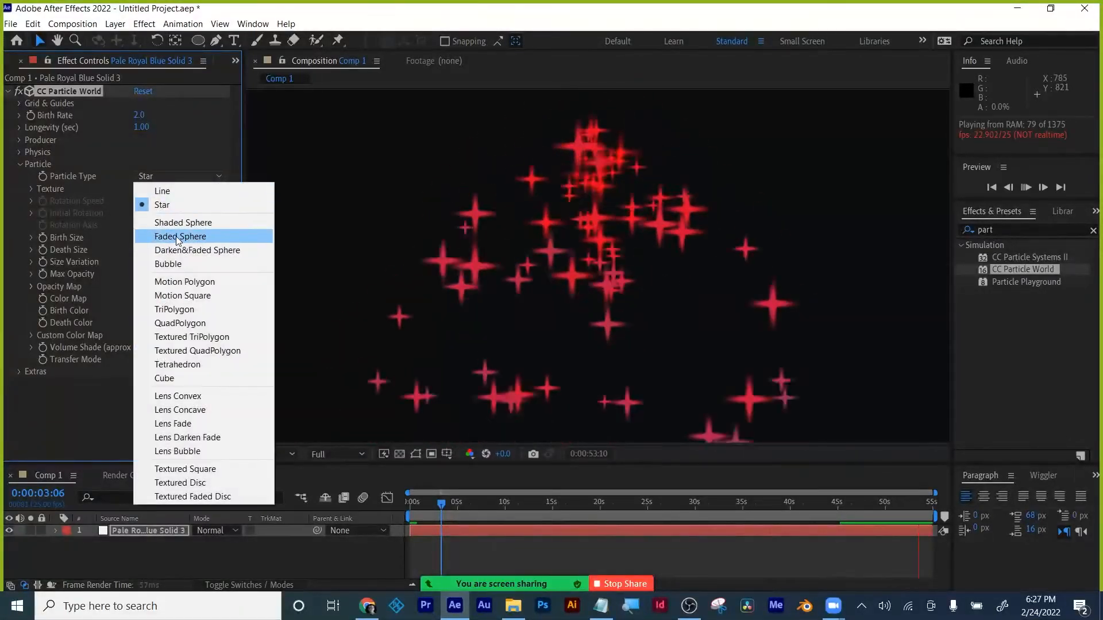
left_click(176, 239)
- Try the QuadPolygon particle type, set Particle Type to Cube, stop the preview and look over the remaining types
left_click(177, 175)
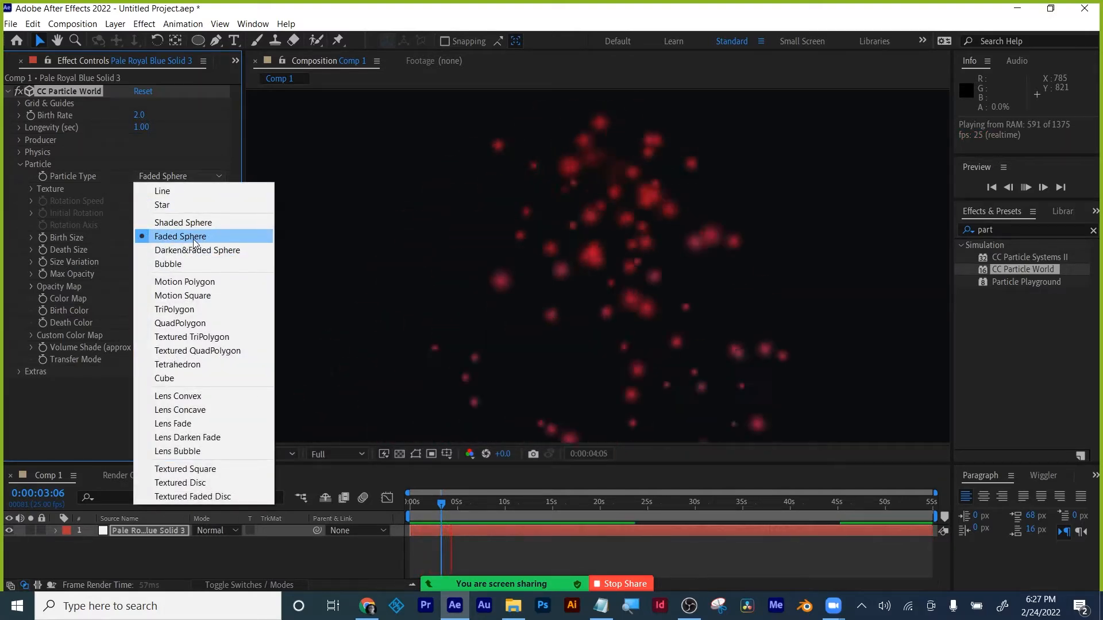
left_click(185, 321)
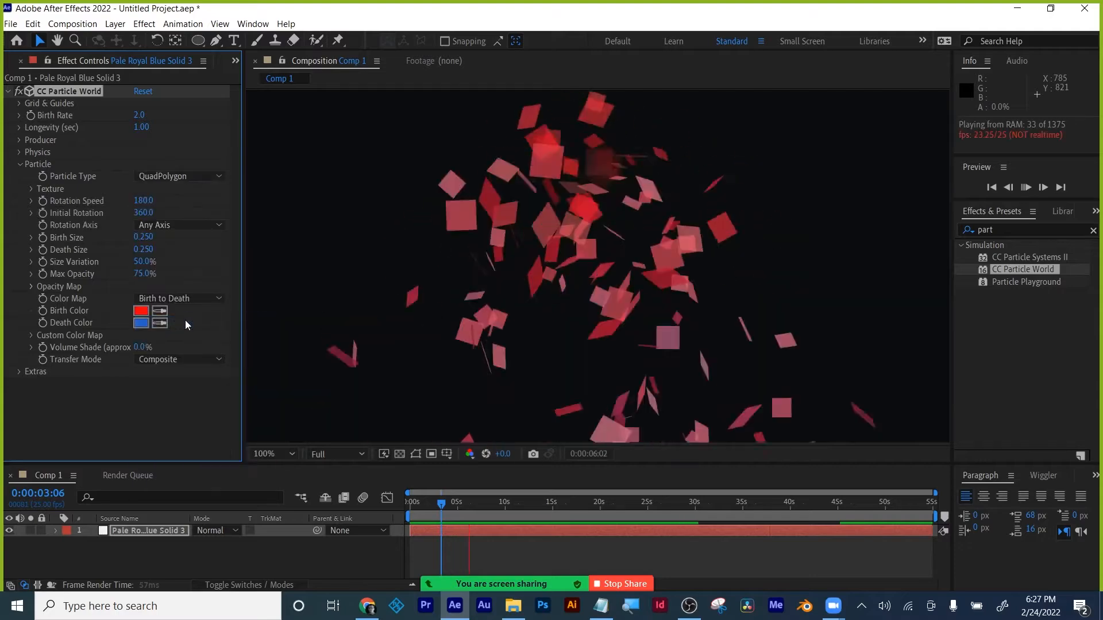
left_click(177, 177)
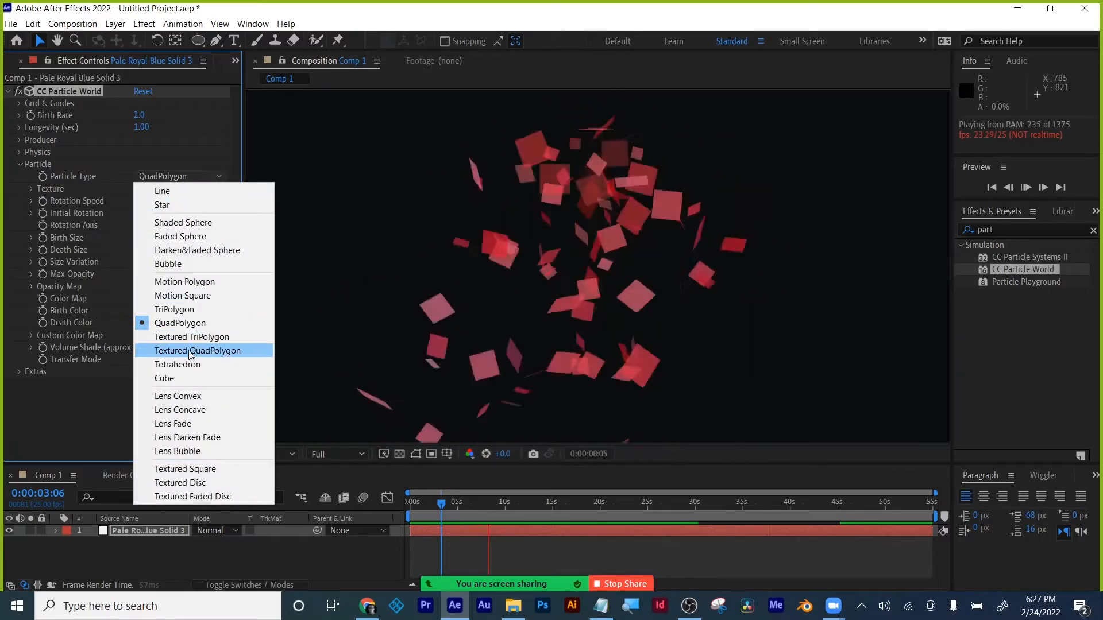
left_click(190, 379)
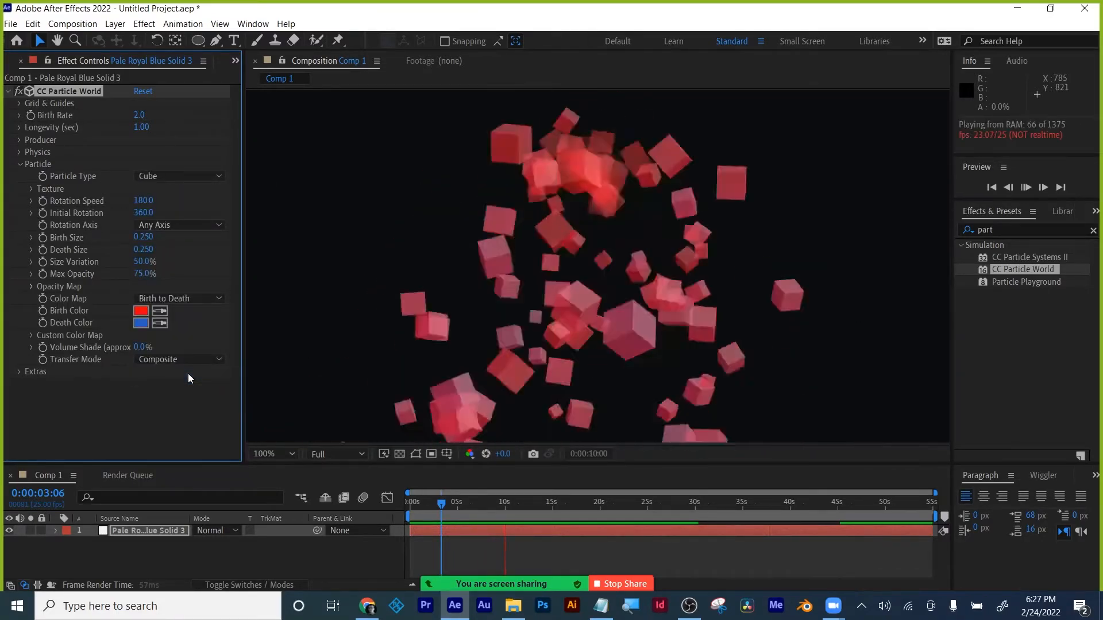
key("space")
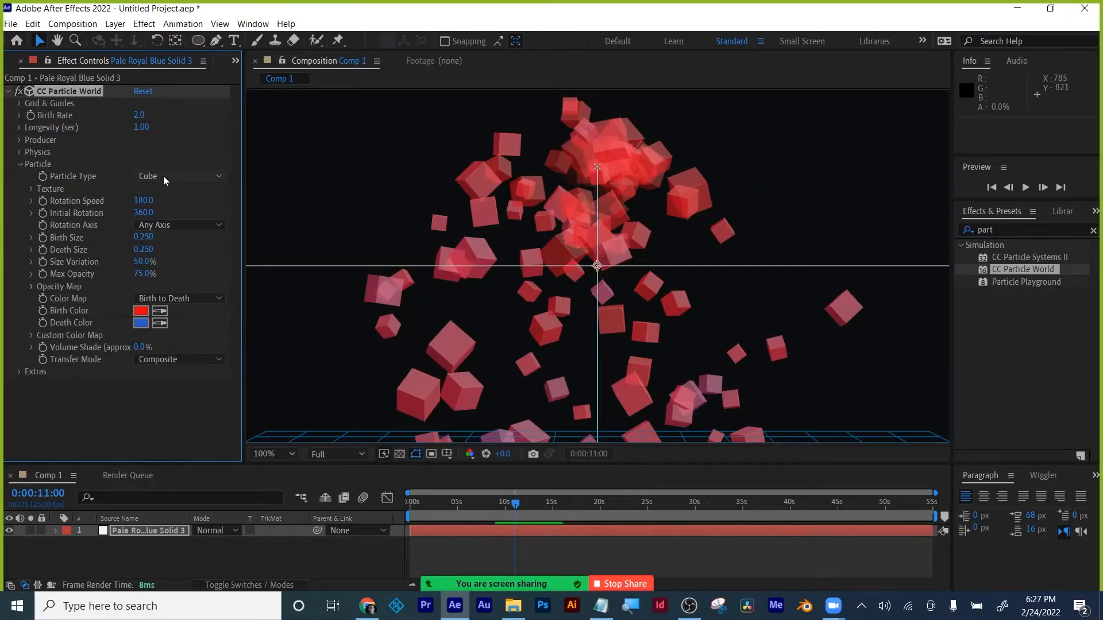
left_click(163, 176)
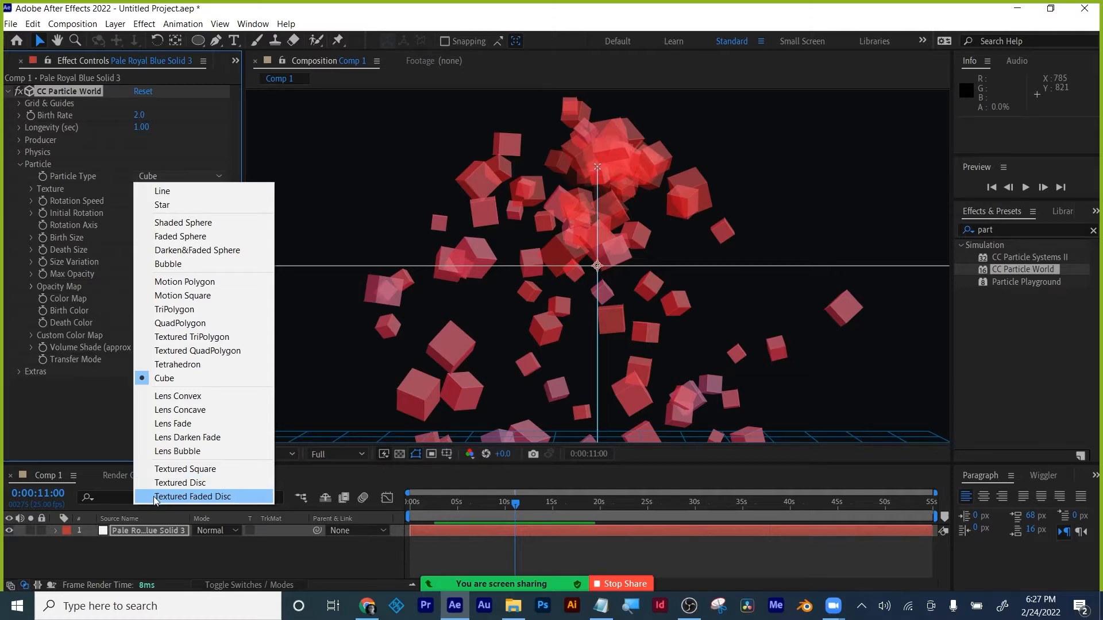
left_click(77, 420)
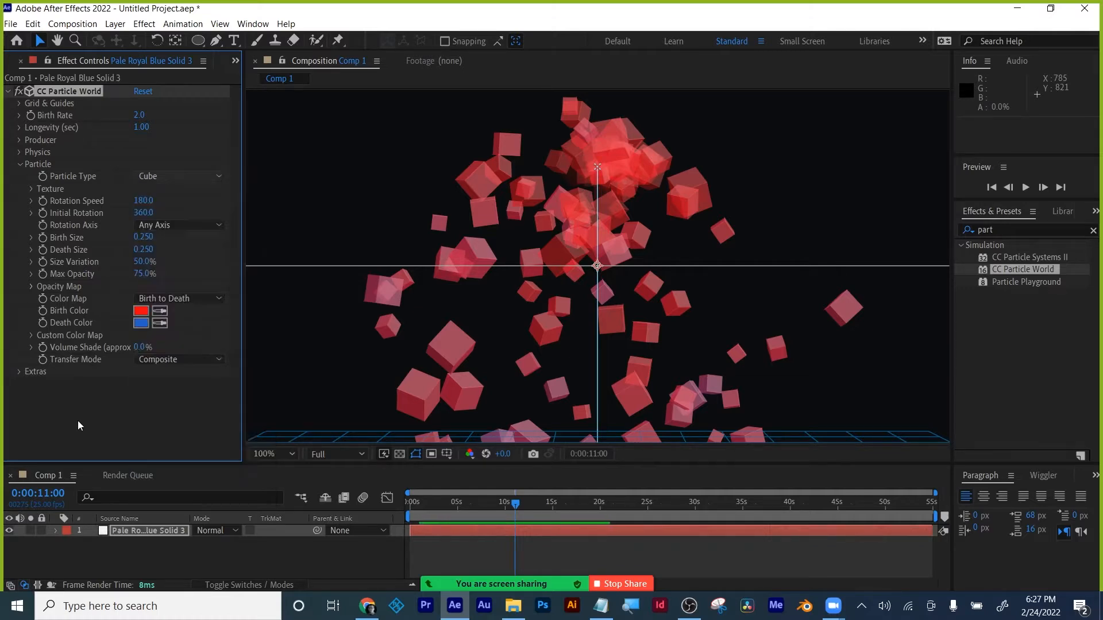
- Import the Background copy layer of smiley-face.psd into the project as footage at document size
left_click(8, 92)
left_click(236, 61)
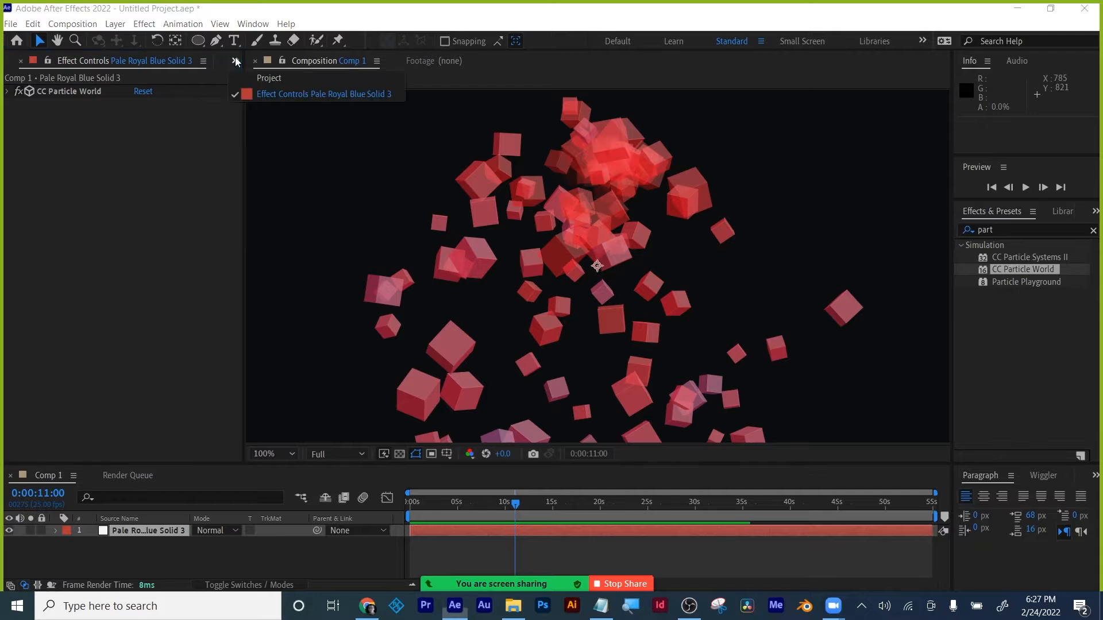
left_click(253, 72)
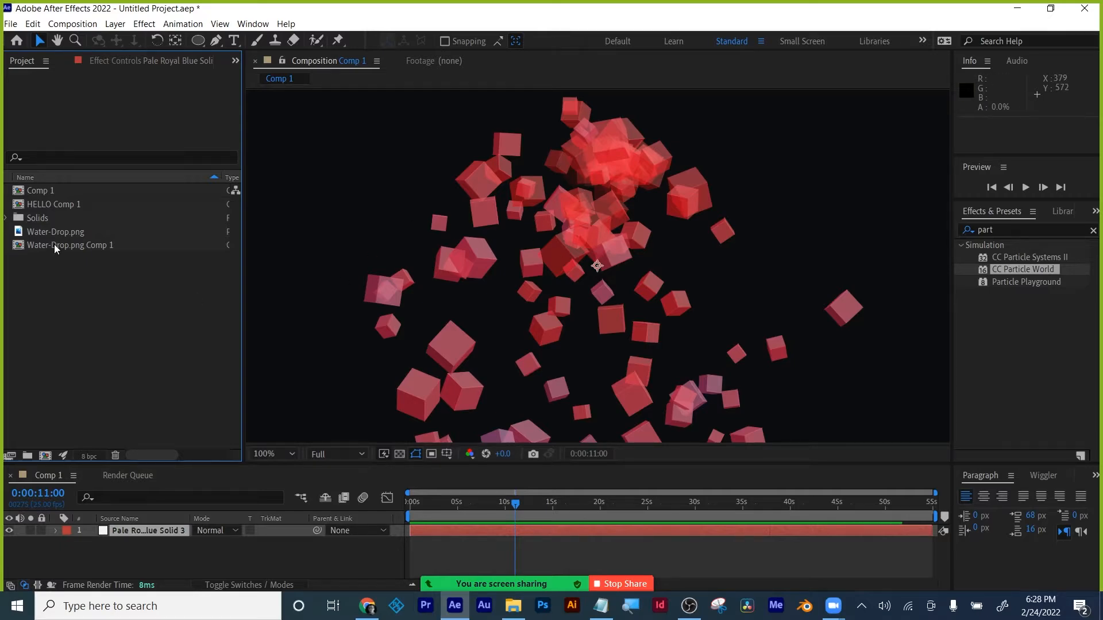
double_click(50, 300)
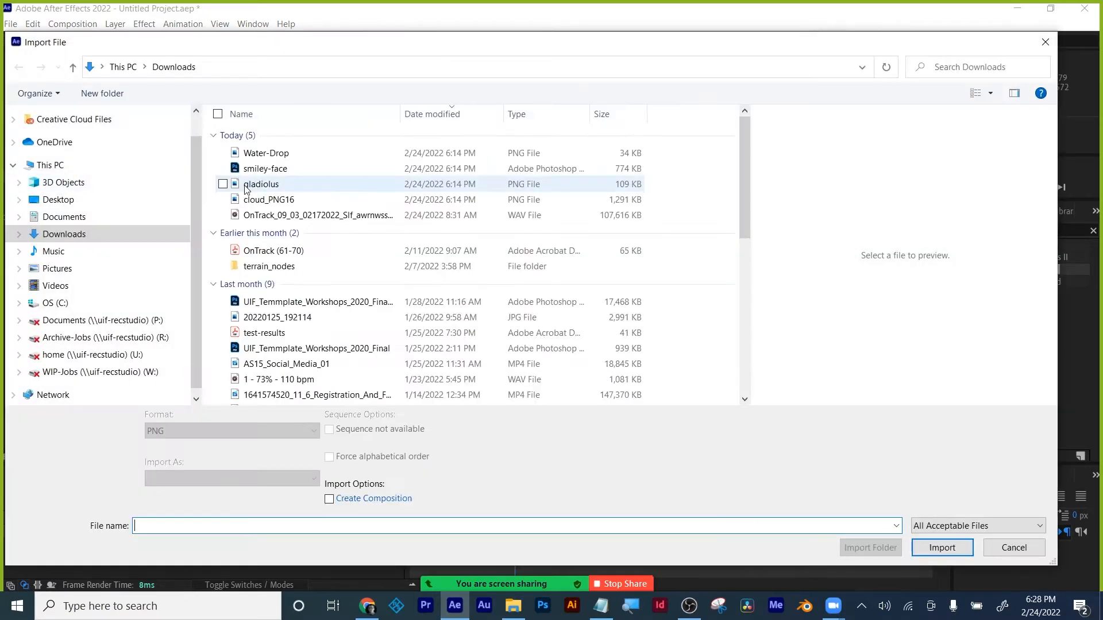
double_click(264, 168)
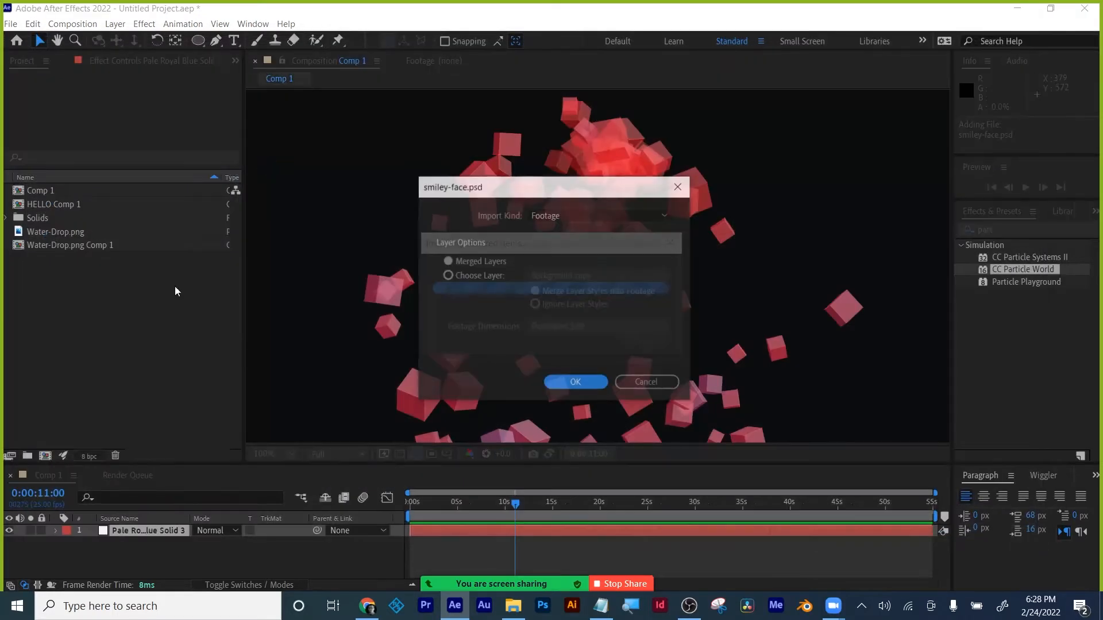
left_click(481, 272)
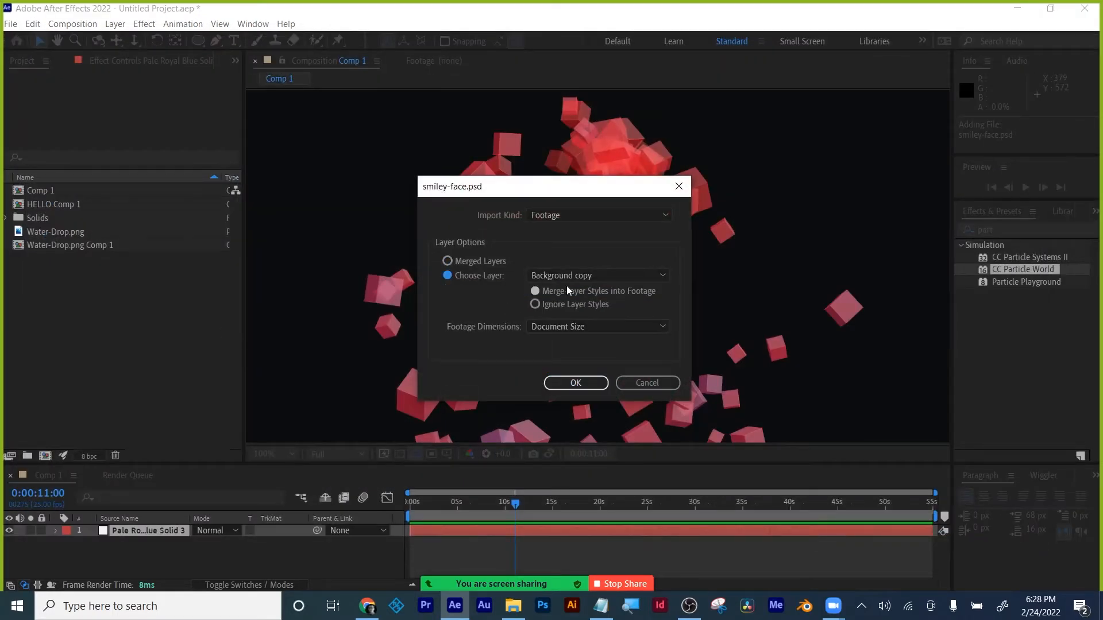
left_click(576, 384)
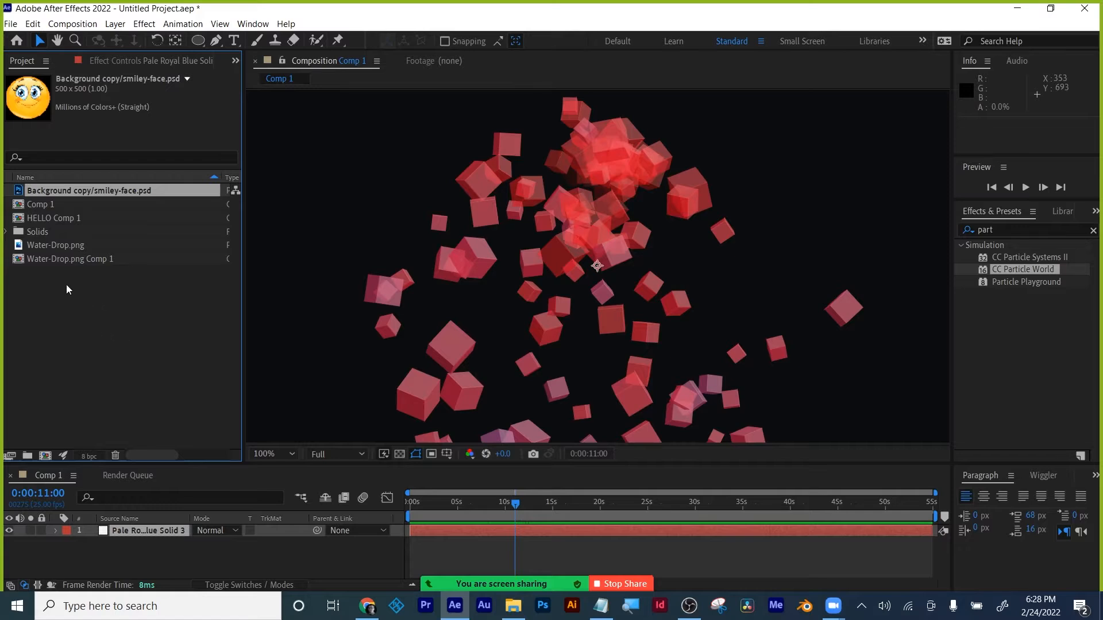
- Create a new composition 200 px wide and 200 px high with a frame rate of 24 frames per second
left_click_drag(51, 192, 134, 530)
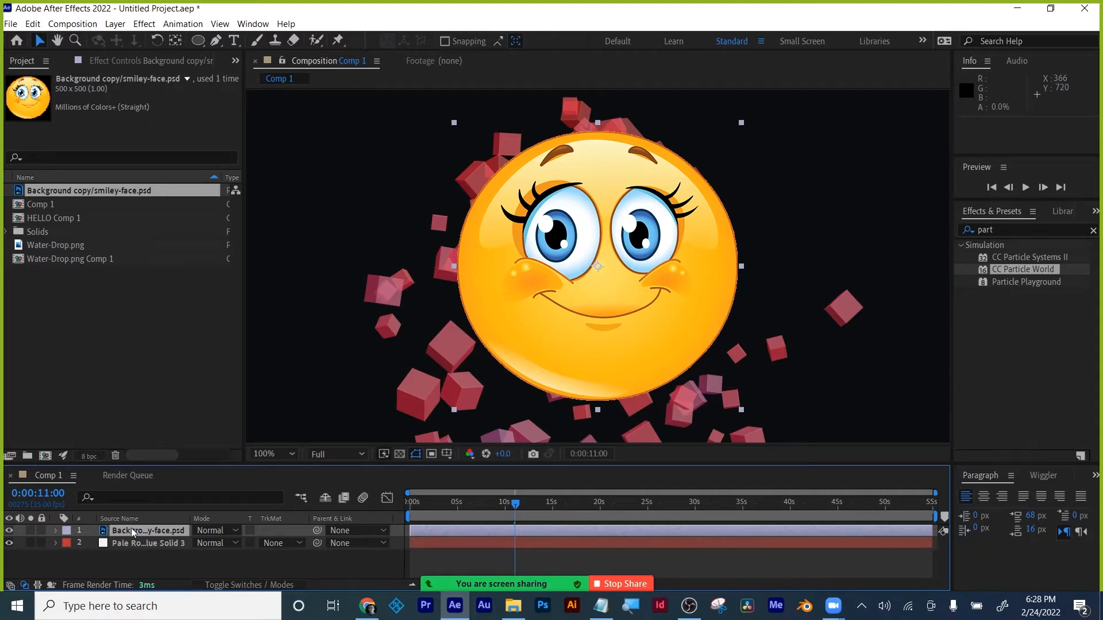
key("Delete")
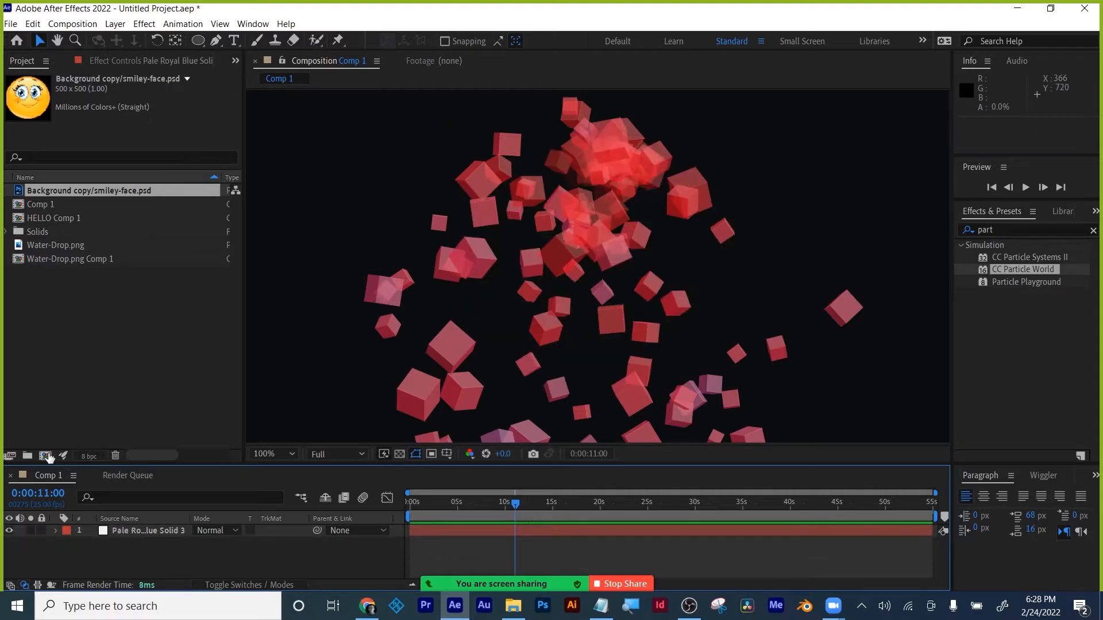
left_click(46, 456)
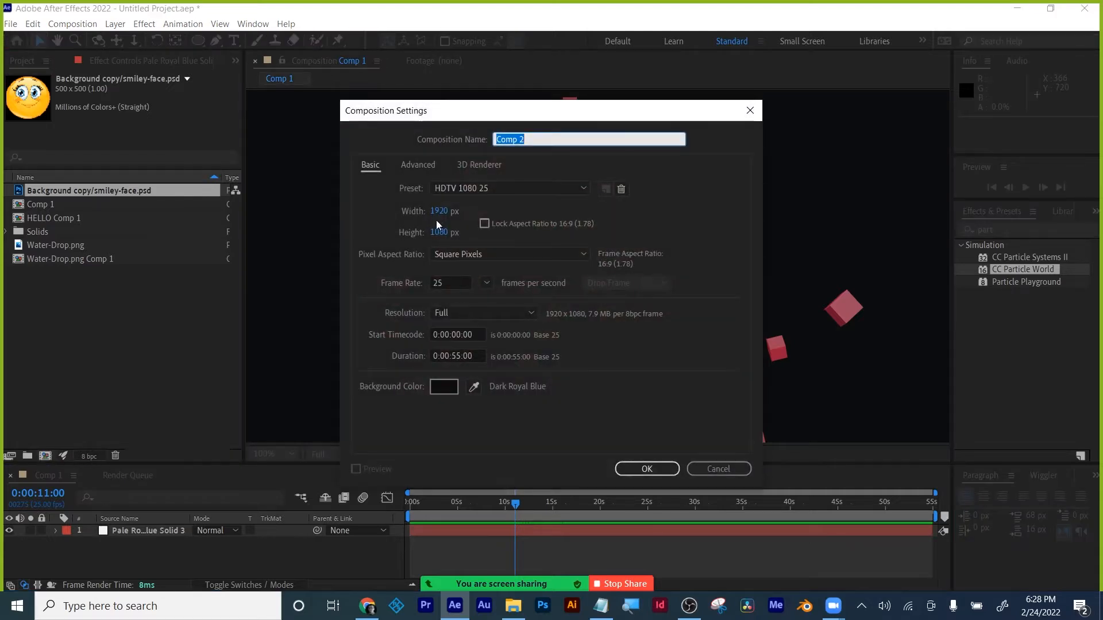
left_click(437, 212)
type("200")
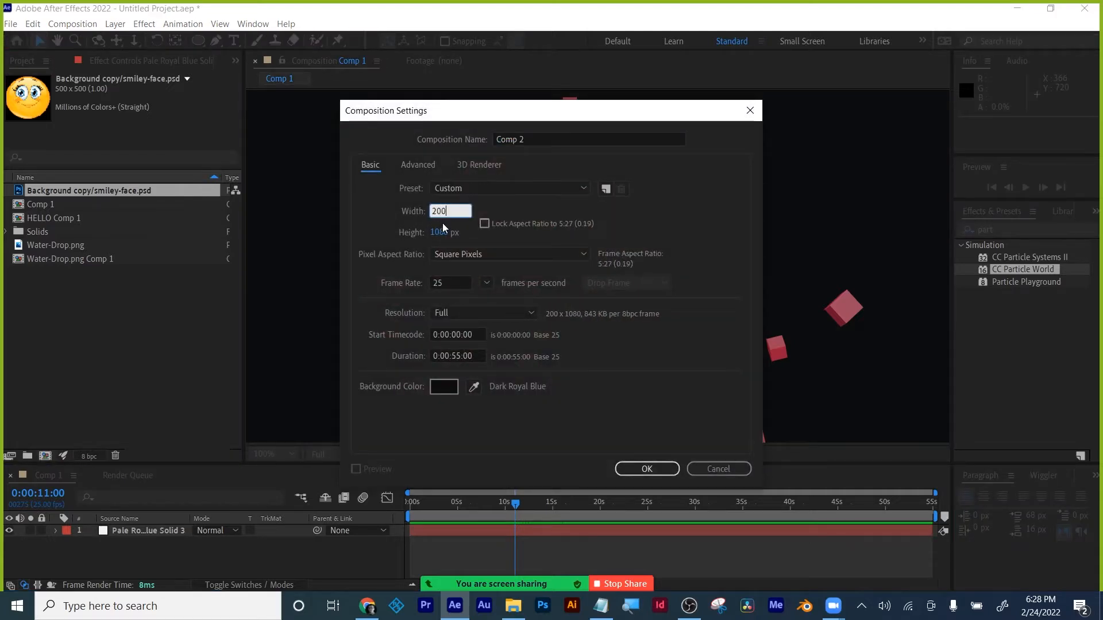
left_click(441, 233)
type("200")
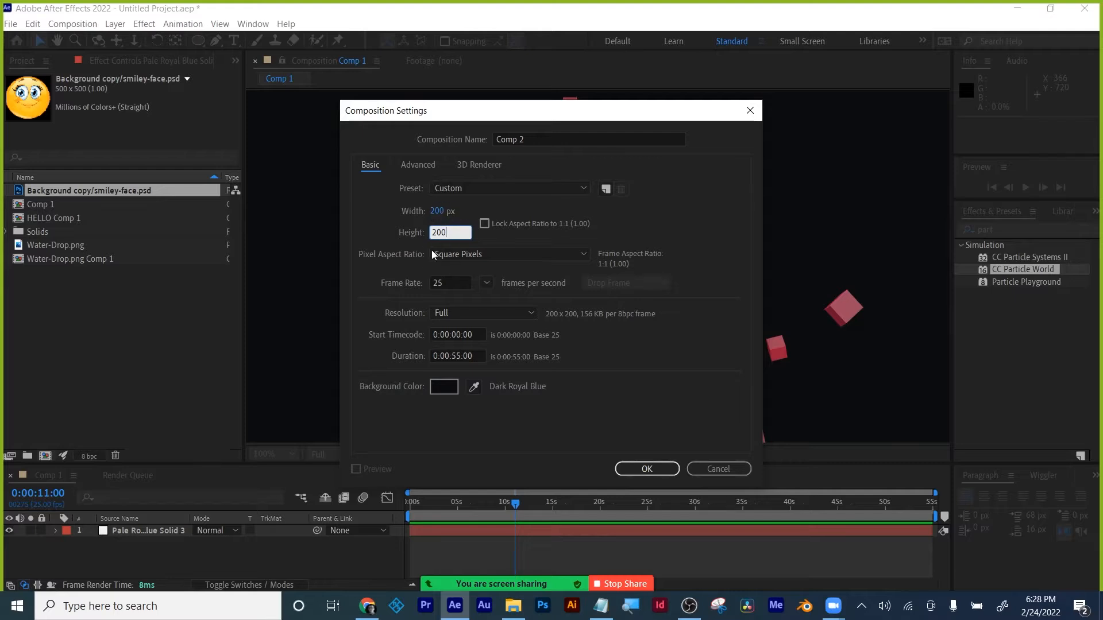
left_click(487, 281)
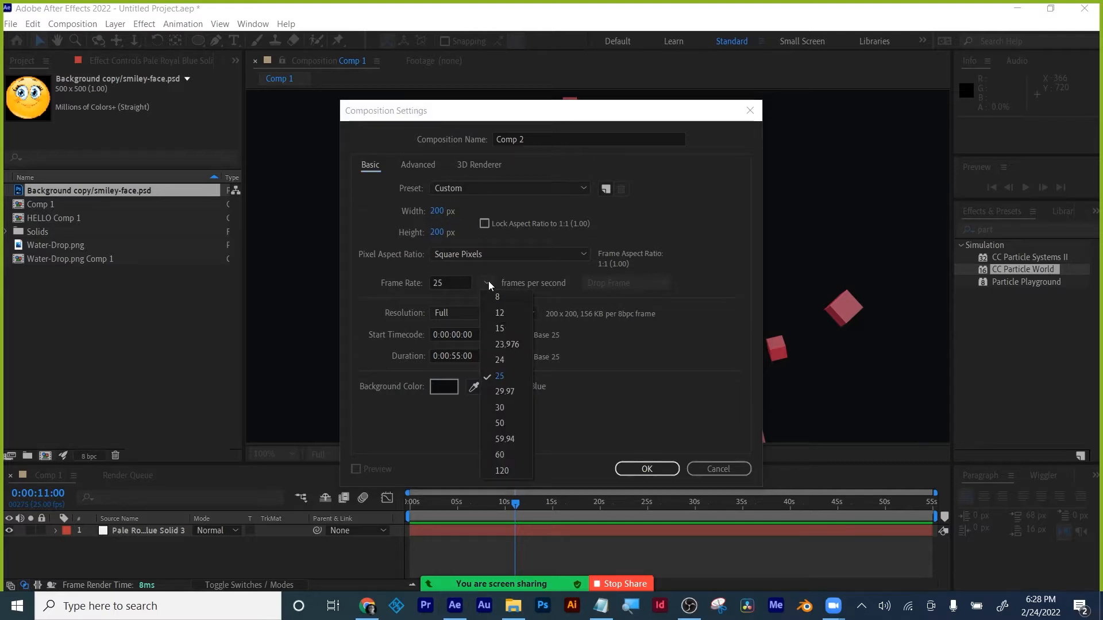
left_click(496, 356)
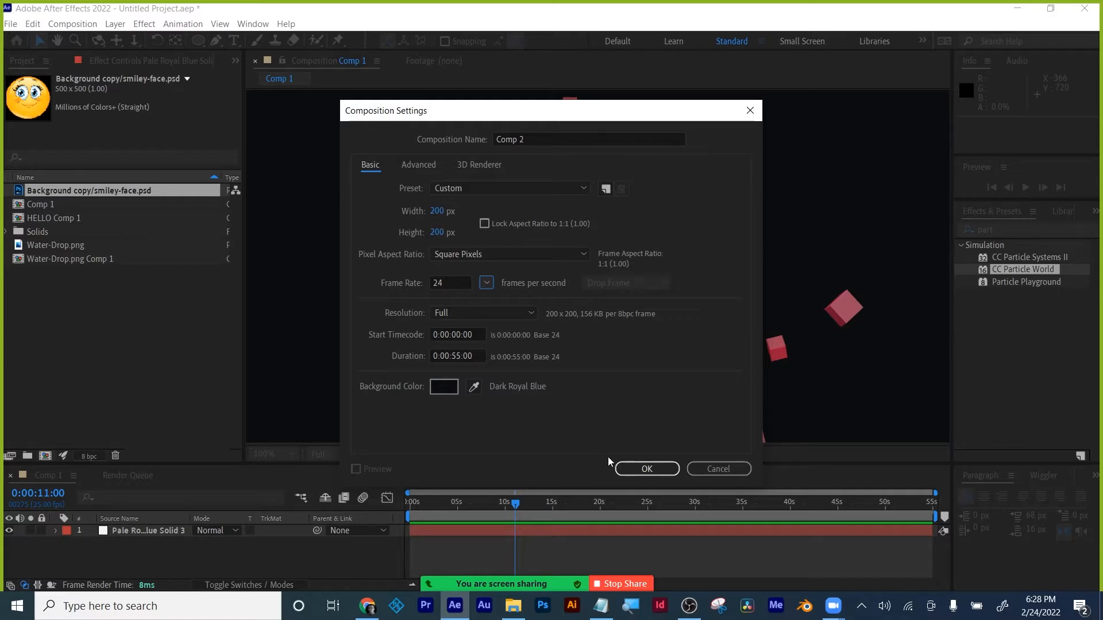
left_click(648, 469)
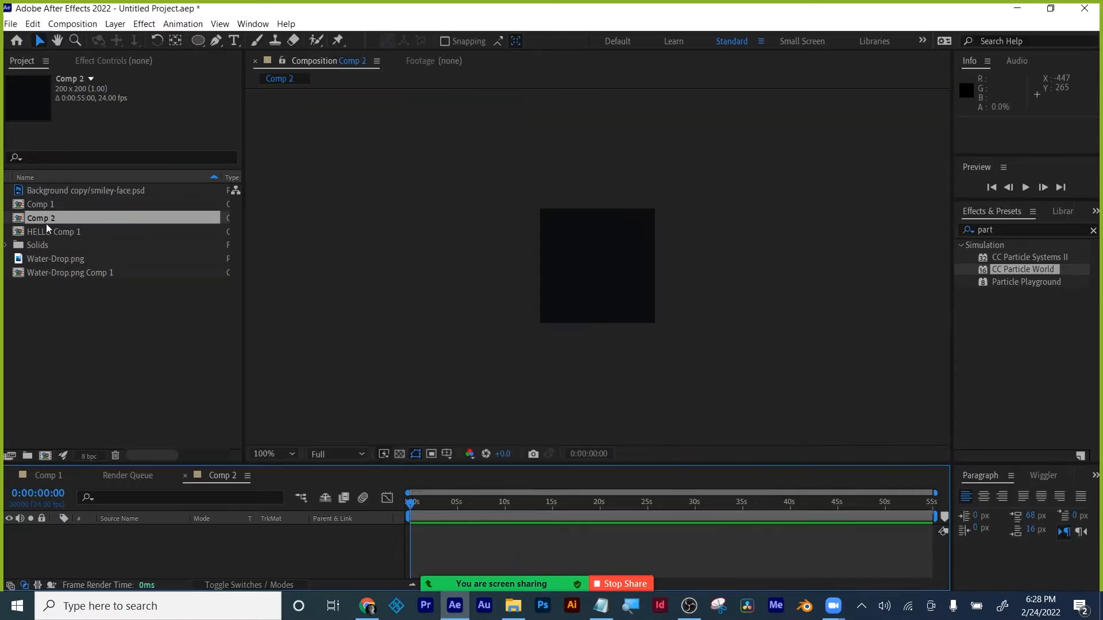
- Add the smiley-face footage to the new 200 x 200 composition and rename that composition fCE
left_click_drag(54, 189, 172, 536)
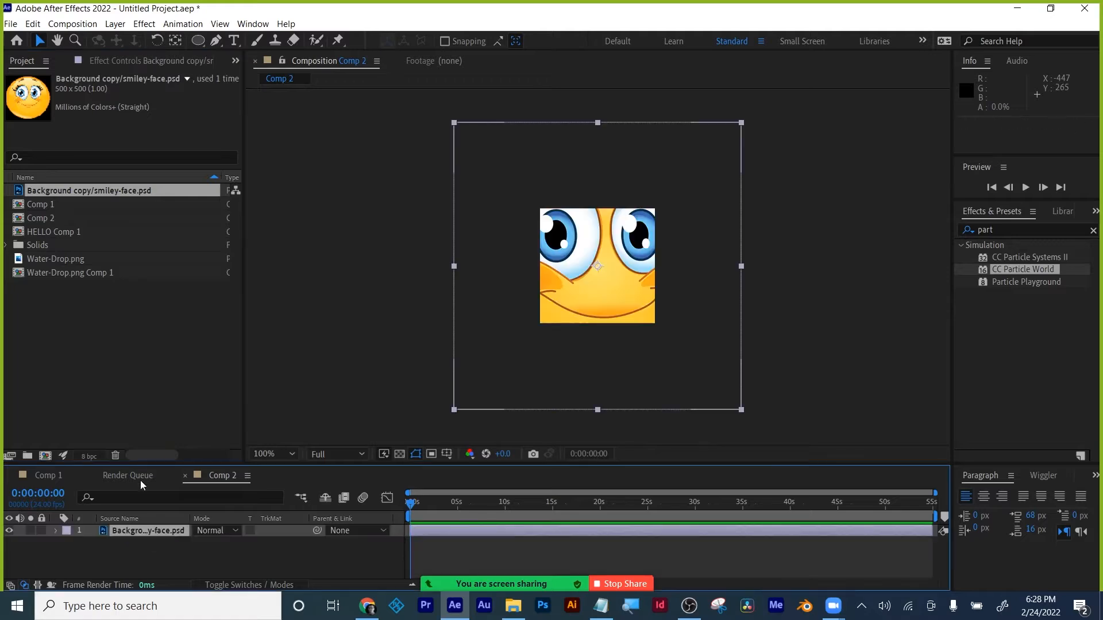
left_click(37, 204)
left_click(40, 219)
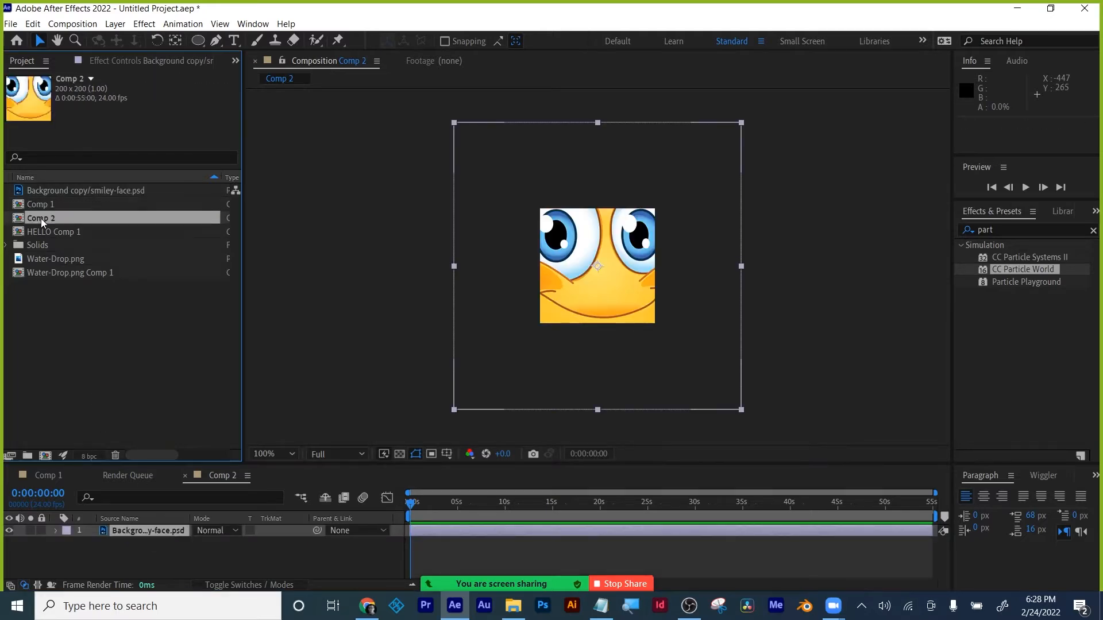
right_click(40, 218)
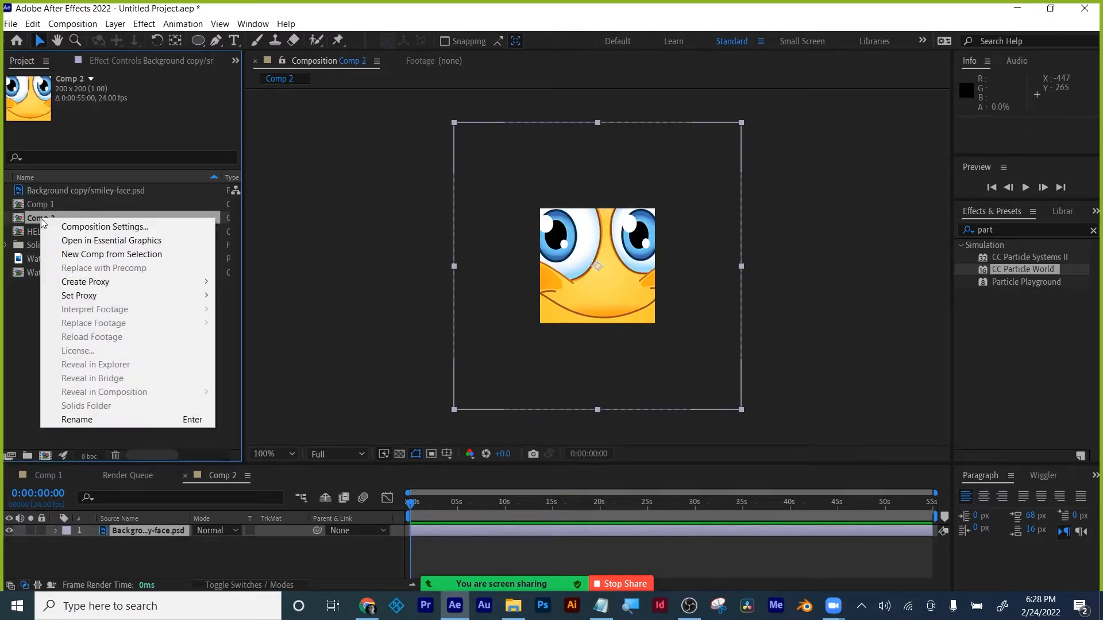
left_click(72, 425)
type("fCE")
key("Return")
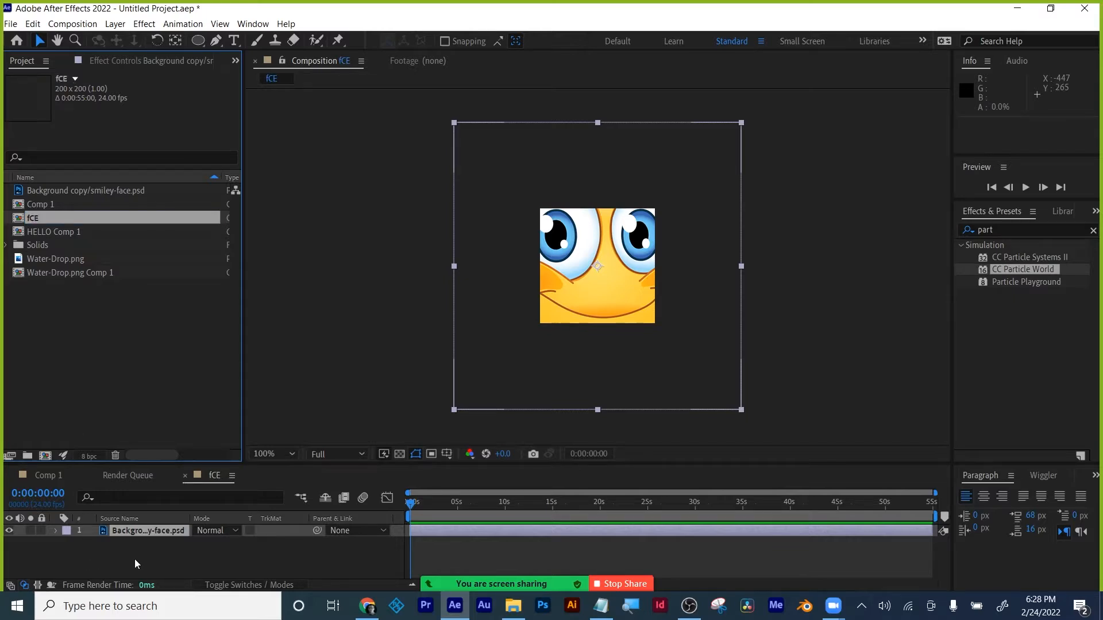
- Set the smiley-face layer's Scale to 35% so the whole face fits inside the composition
left_click(145, 531)
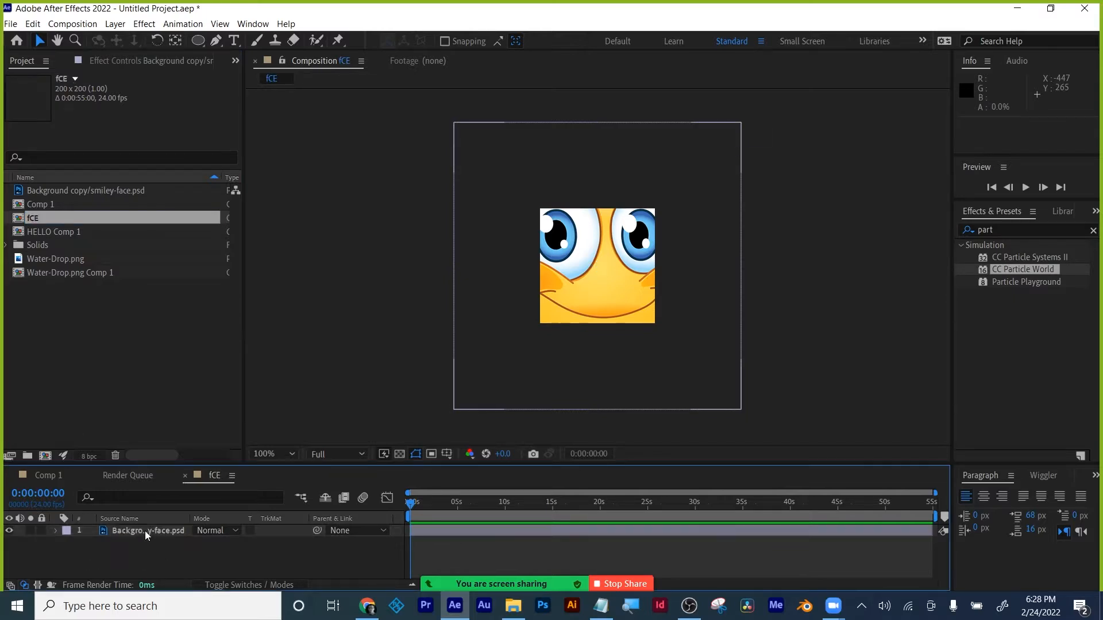
key("s")
left_click_drag(211, 544, 182, 560)
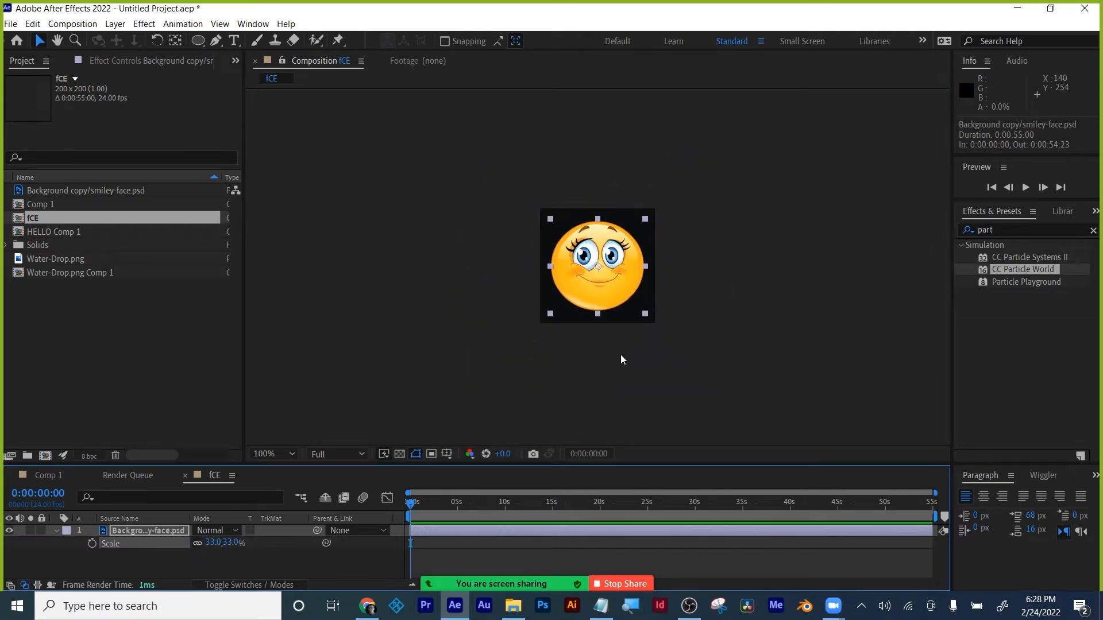
key(".")
key(".")
key("comma")
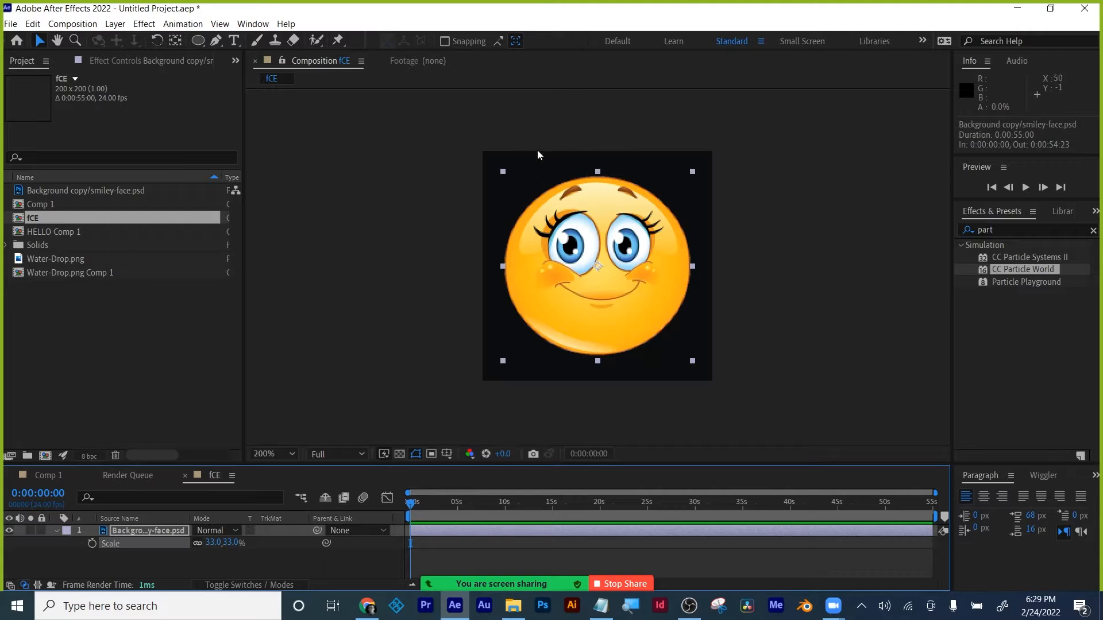
left_click(212, 544)
type("35")
key("Return")
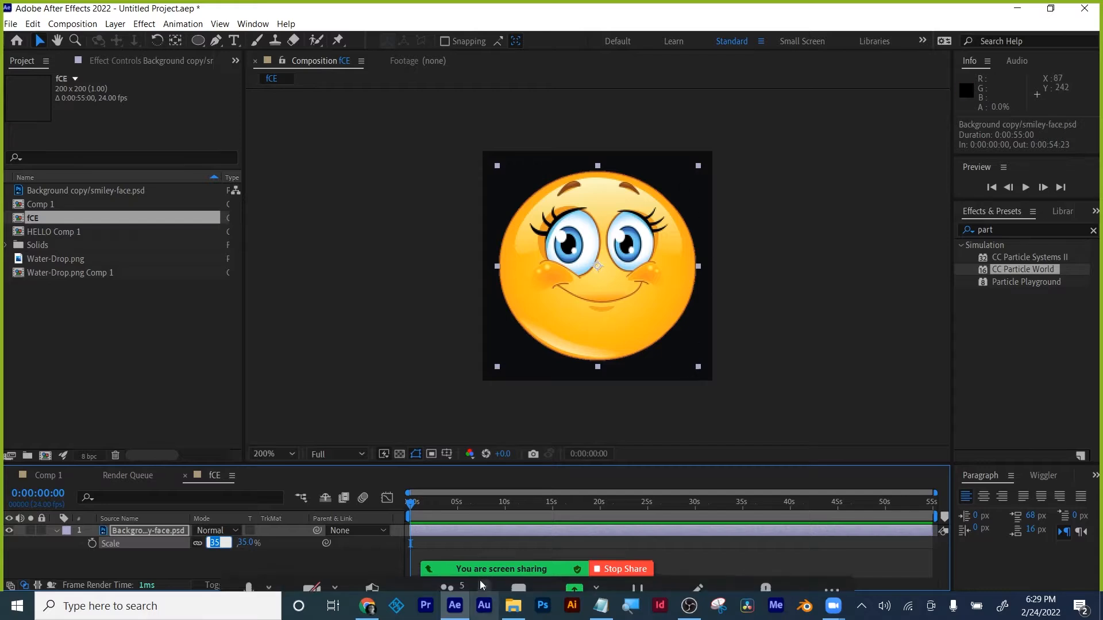
left_click(385, 414)
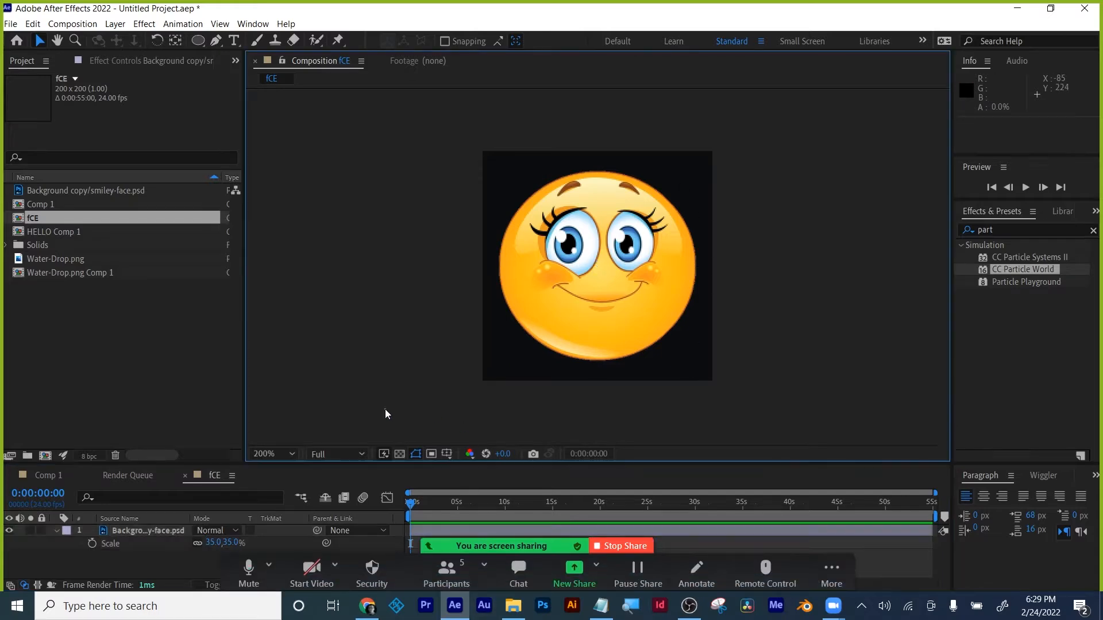
- Close the fCE composition to return to Comp 1, and rename fCE as faCE in the project
left_click(183, 476)
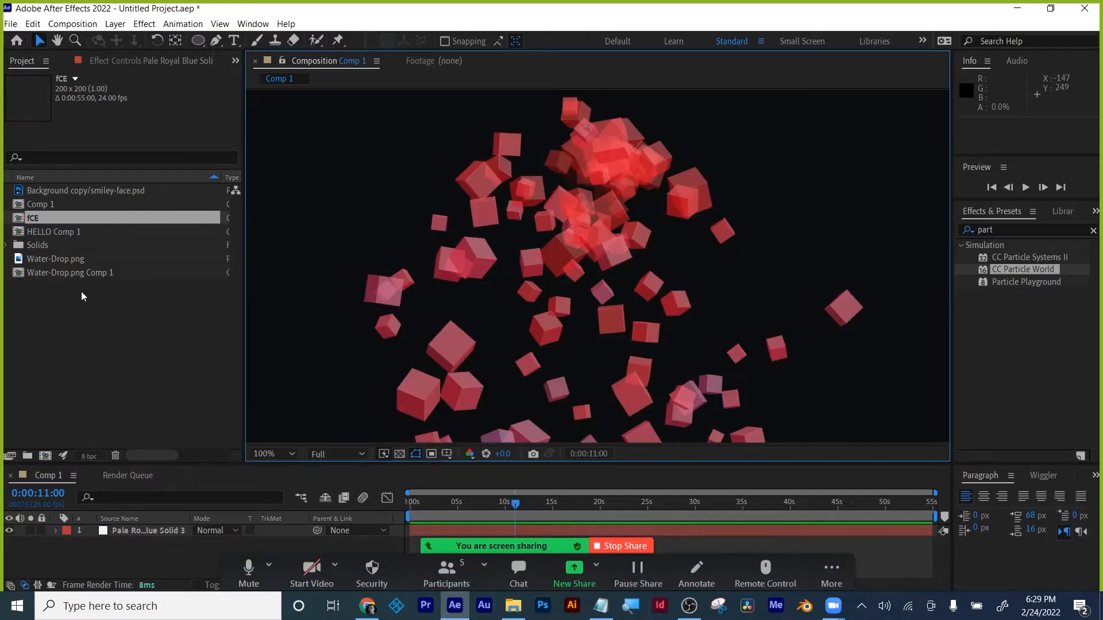
right_click(29, 219)
left_click(89, 421)
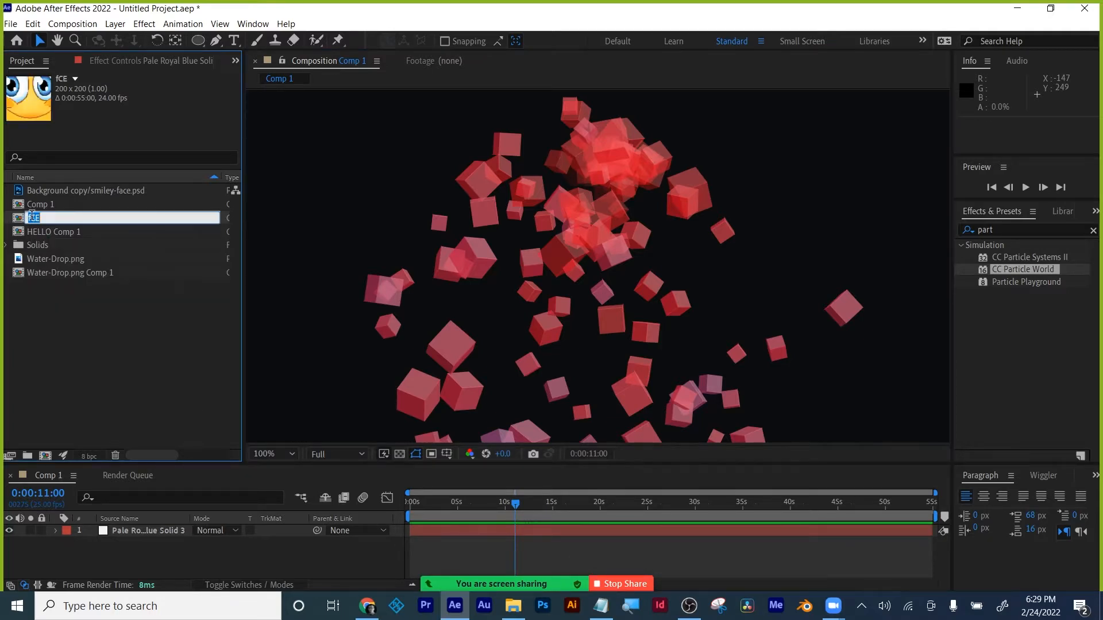
key("Return")
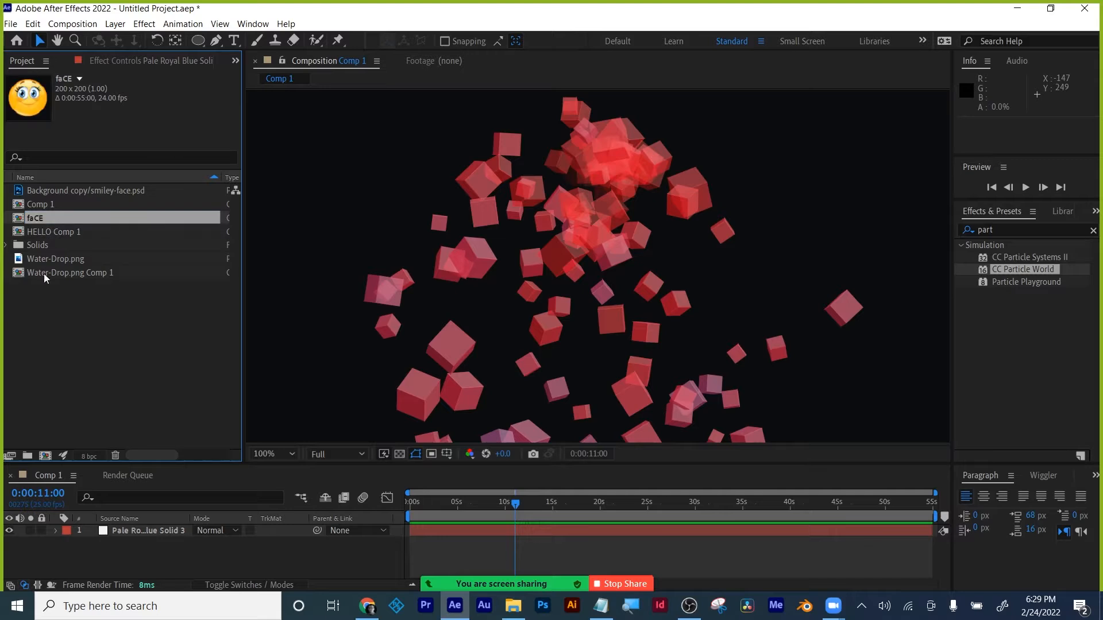
- Place the faCE composition beneath the particle solid in Comp 1 and hide its layer
left_click_drag(34, 222, 122, 541)
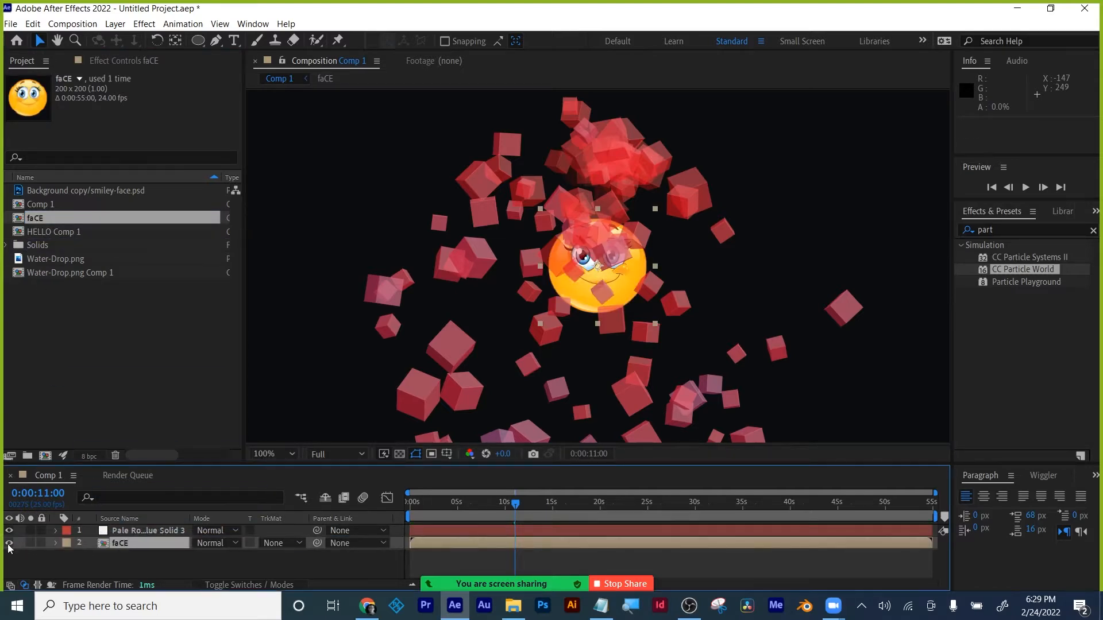
left_click(9, 544)
- Select Pale Royal Blue Solid 3 and show its CC Particle World settings in full
left_click(130, 529)
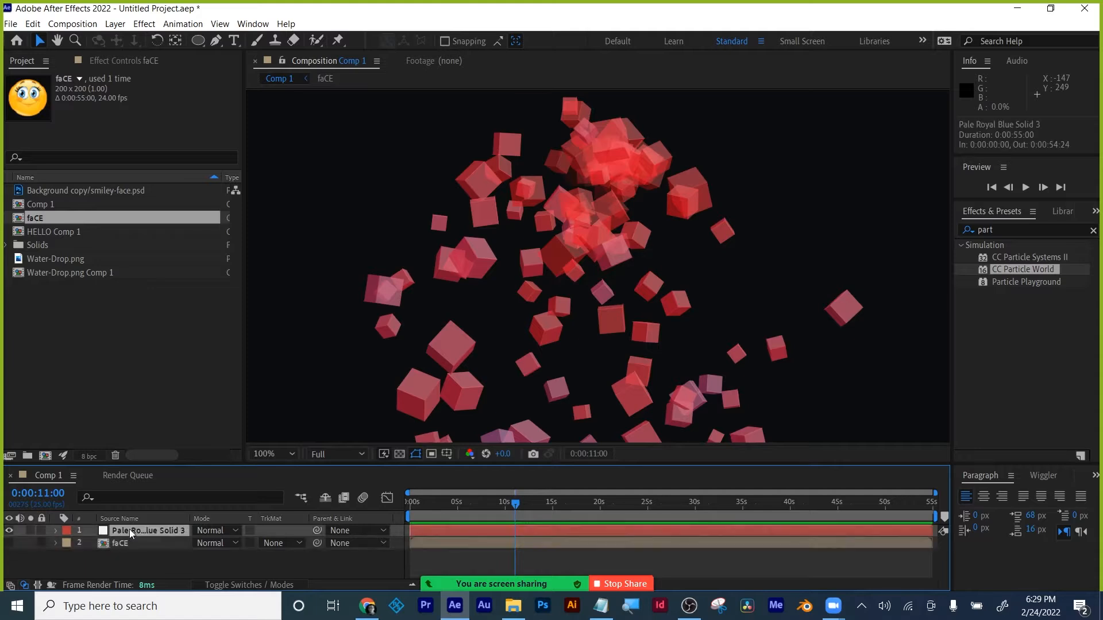
left_click(129, 61)
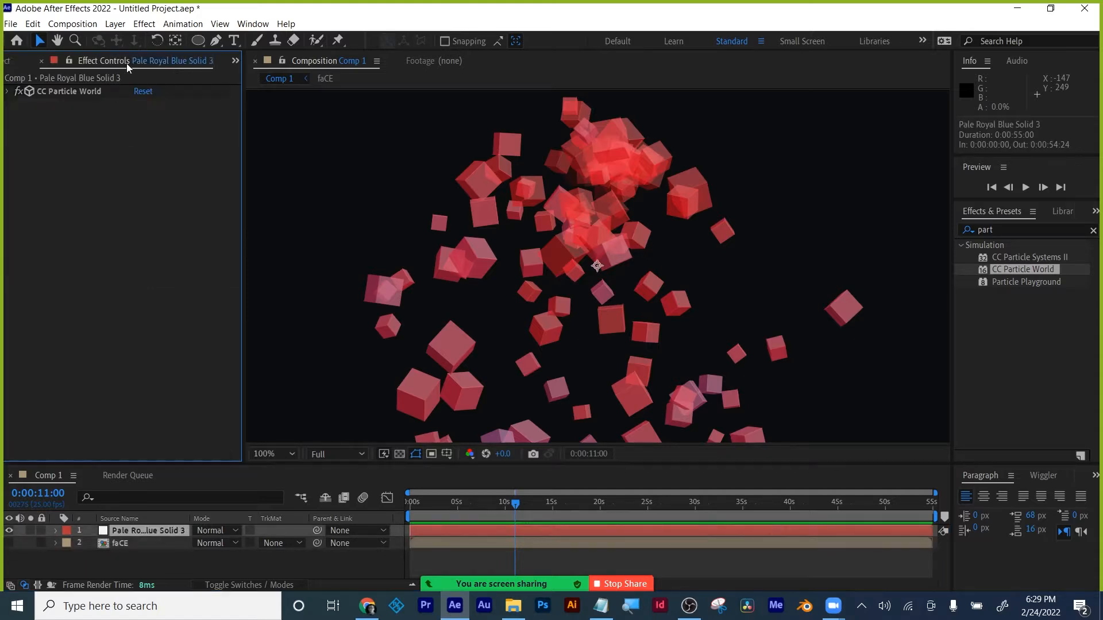
left_click(8, 92)
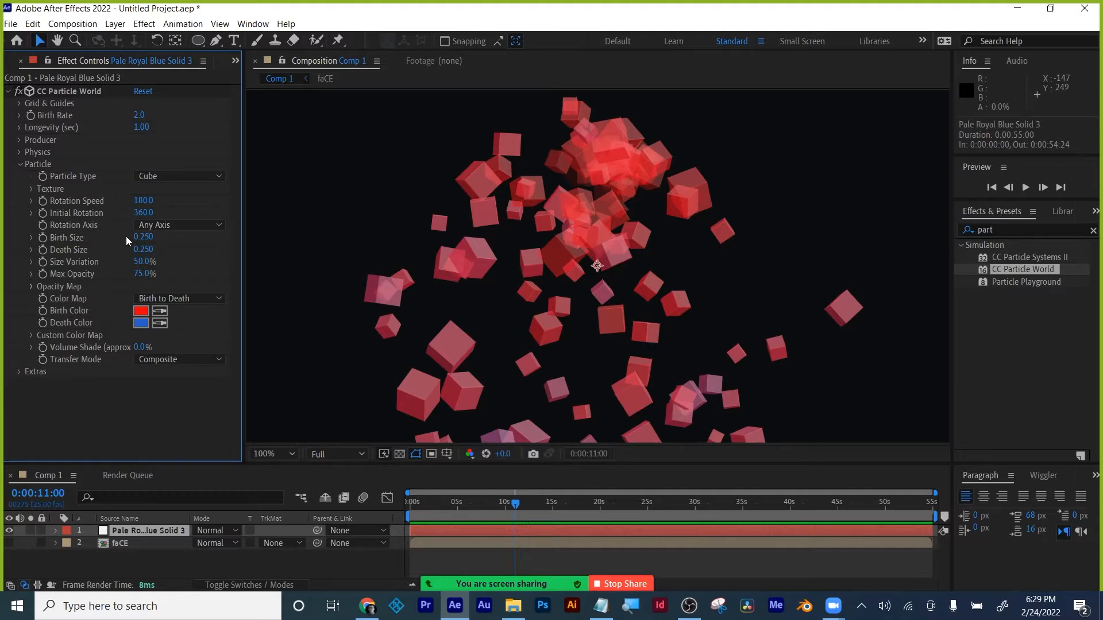
- Set the CC Particle World particle type to Textured Square and use the faCE layer as its texture layer
left_click(158, 179)
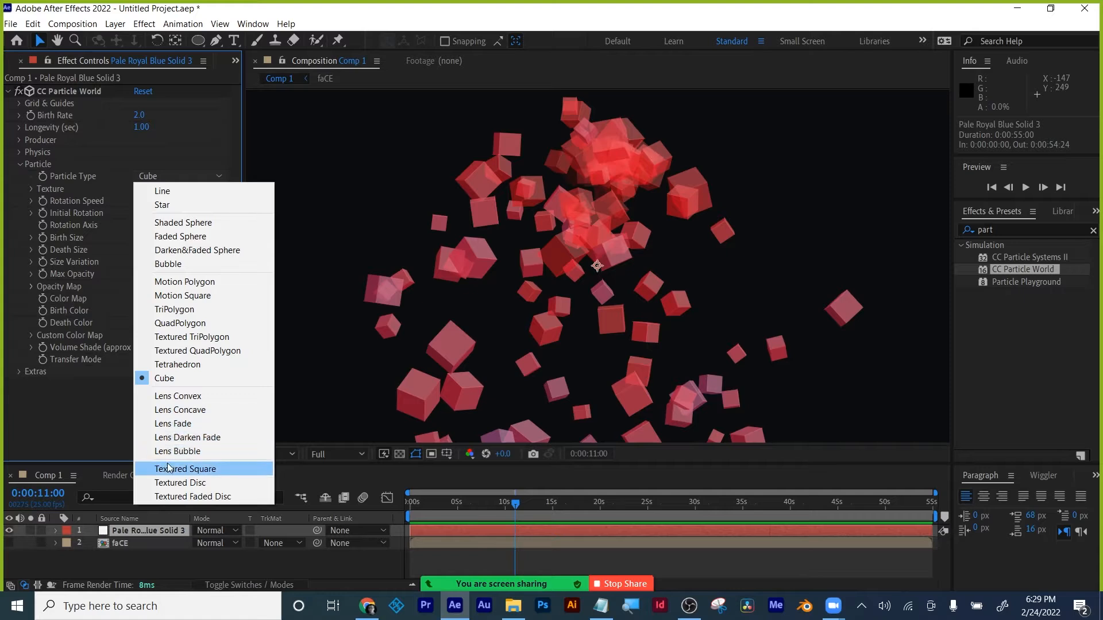
left_click(198, 467)
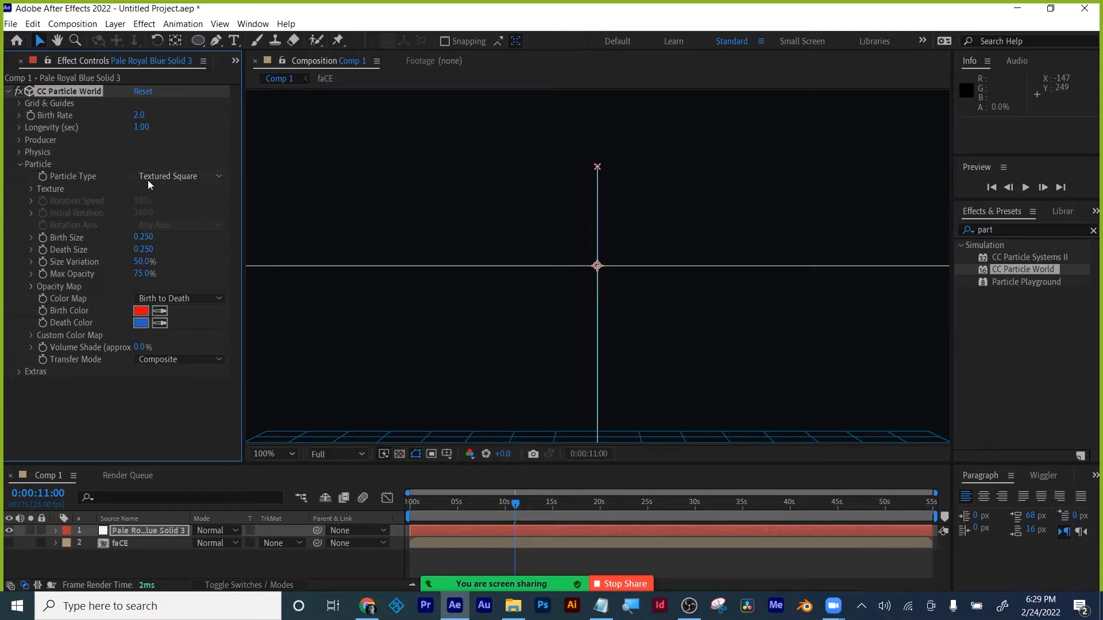
left_click(32, 189)
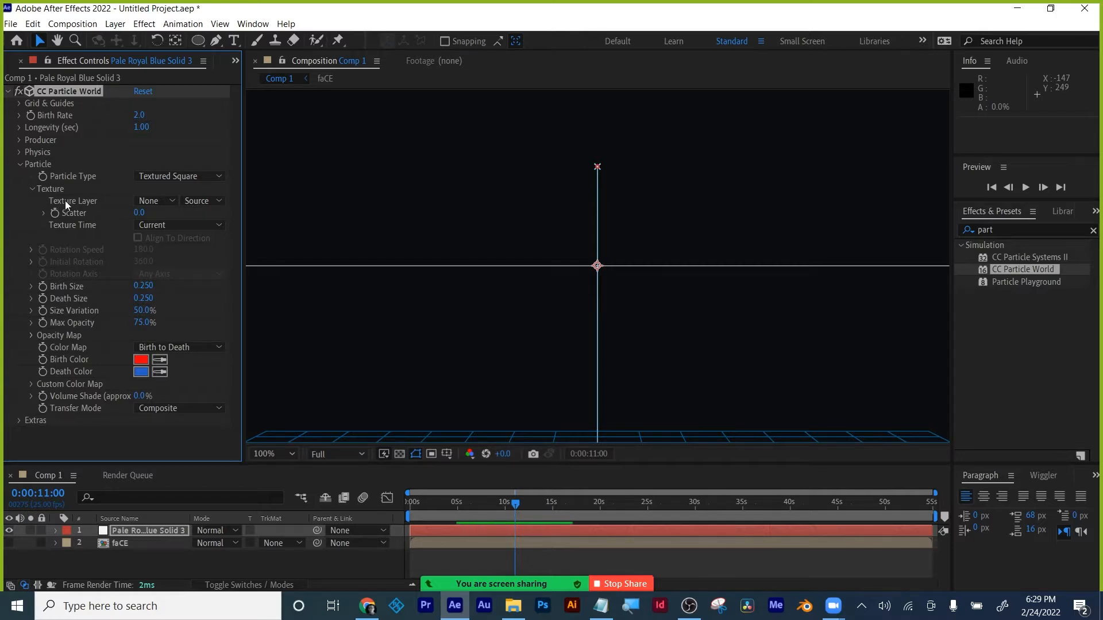
left_click(163, 202)
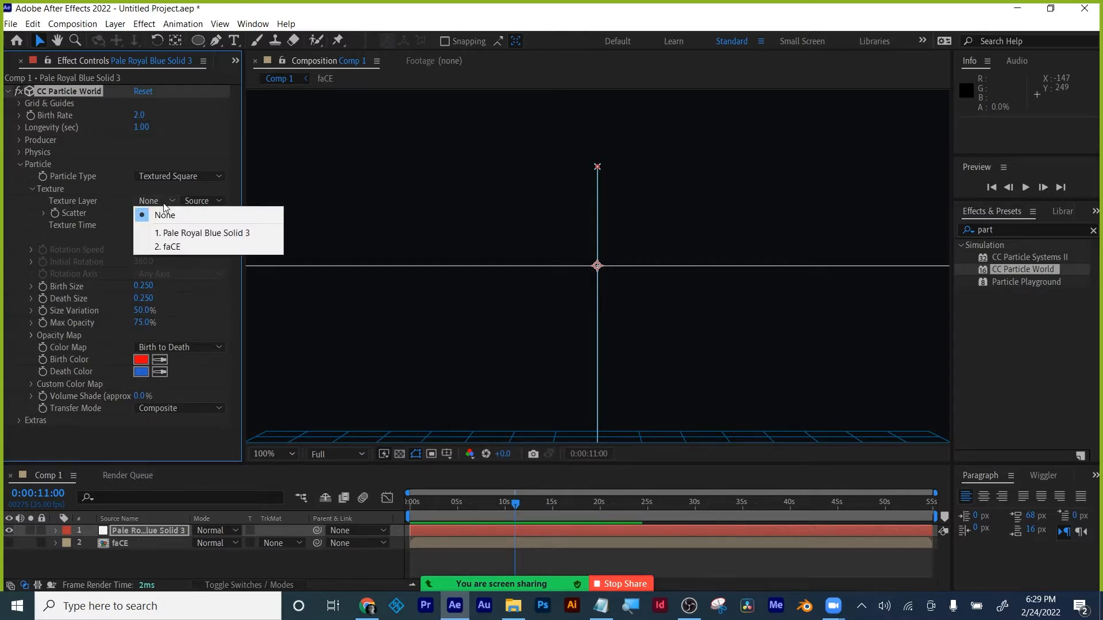
left_click(184, 247)
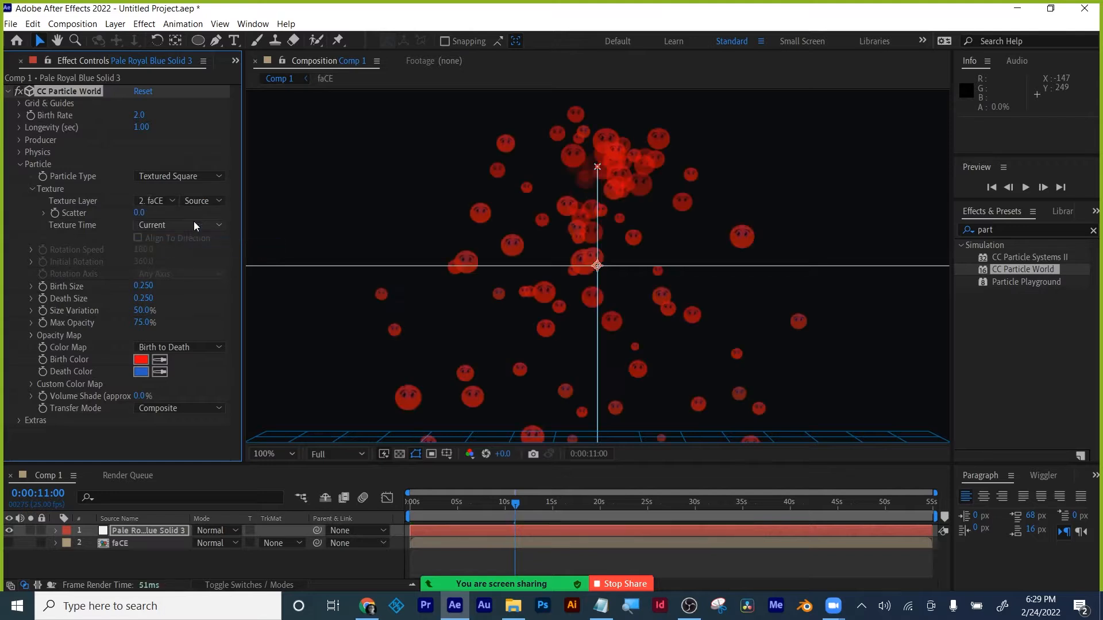
- Set the texture layer source to Effects & Masks, and scrub the timeline to 0:00:12:00
left_click(205, 202)
left_click(201, 242)
left_click_drag(420, 501, 524, 505)
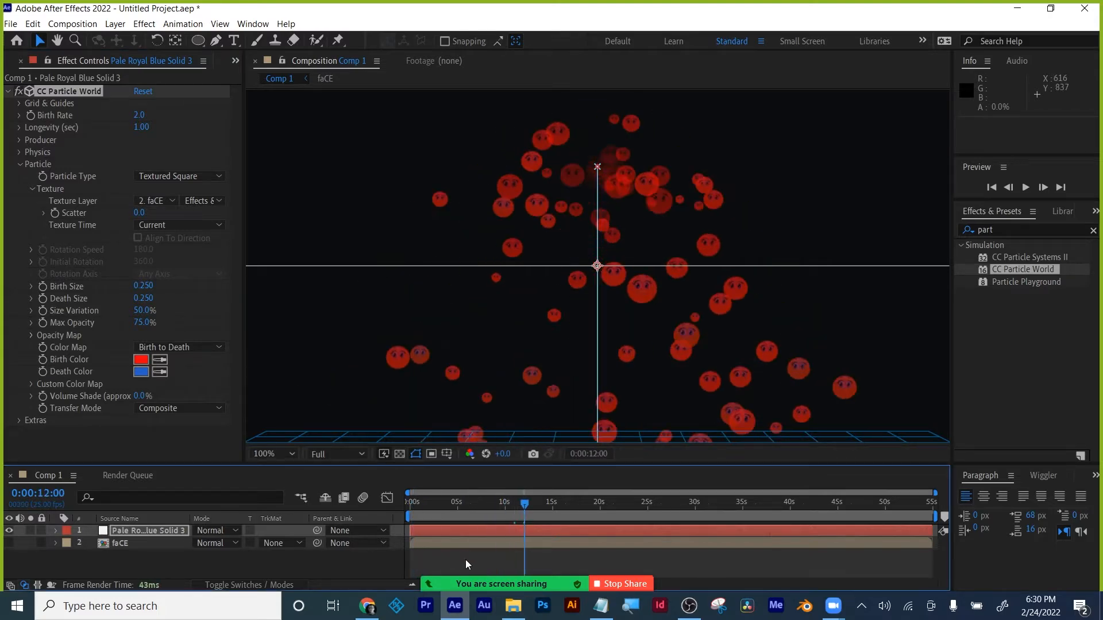
left_click(466, 560)
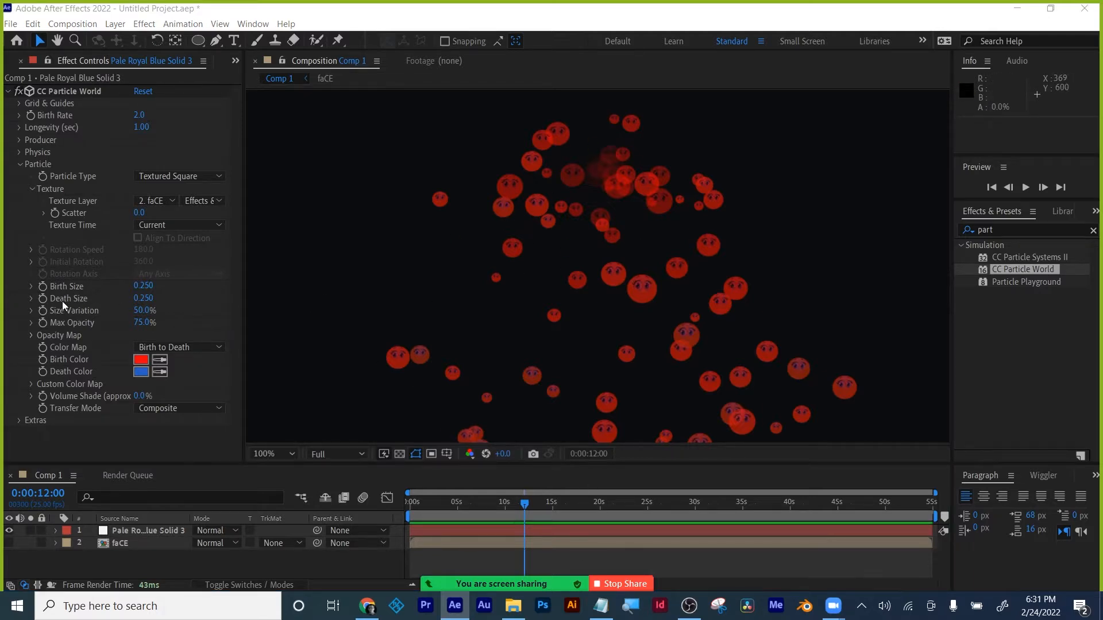
- Set the particles' Birth Size and Death Size to 5 and the Birth Rate to 1.0
left_click(144, 286)
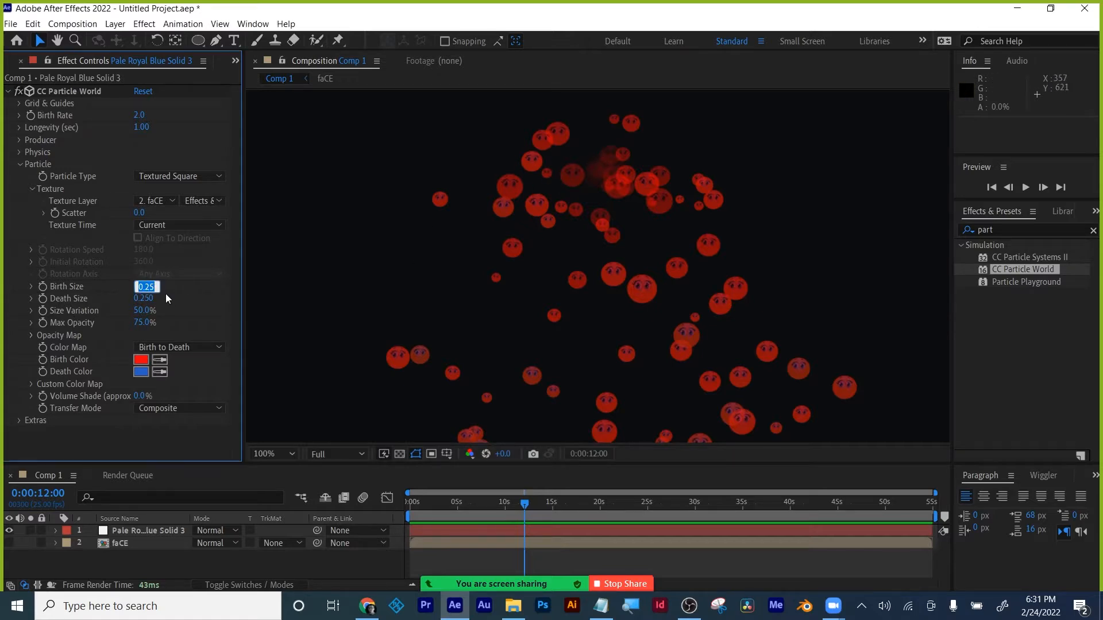
key("Return")
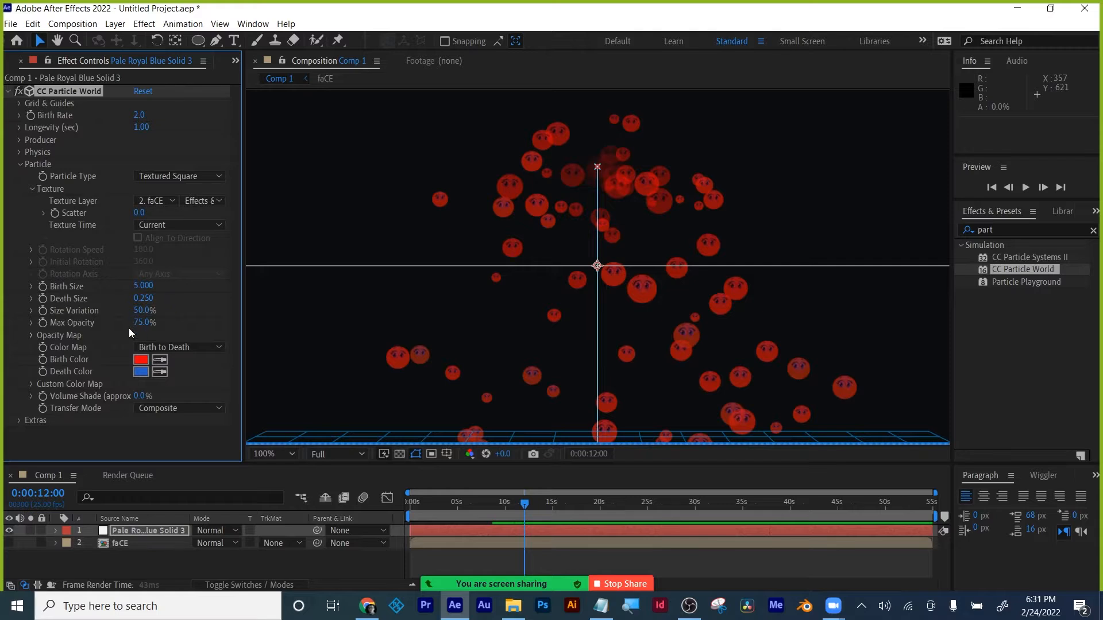
left_click(144, 298)
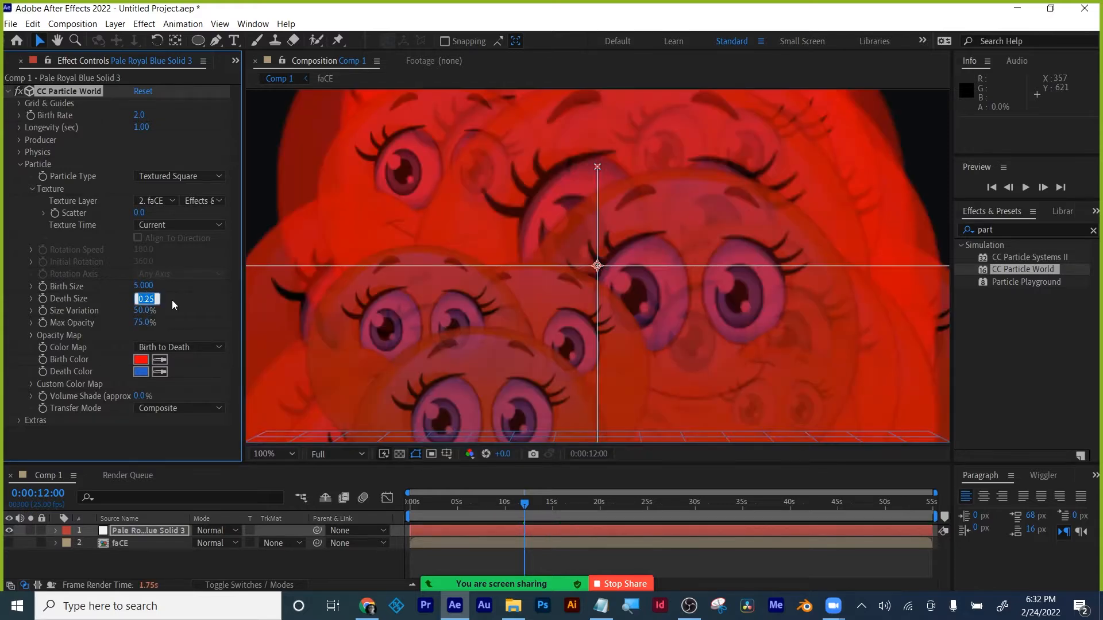
type("5")
key("Return")
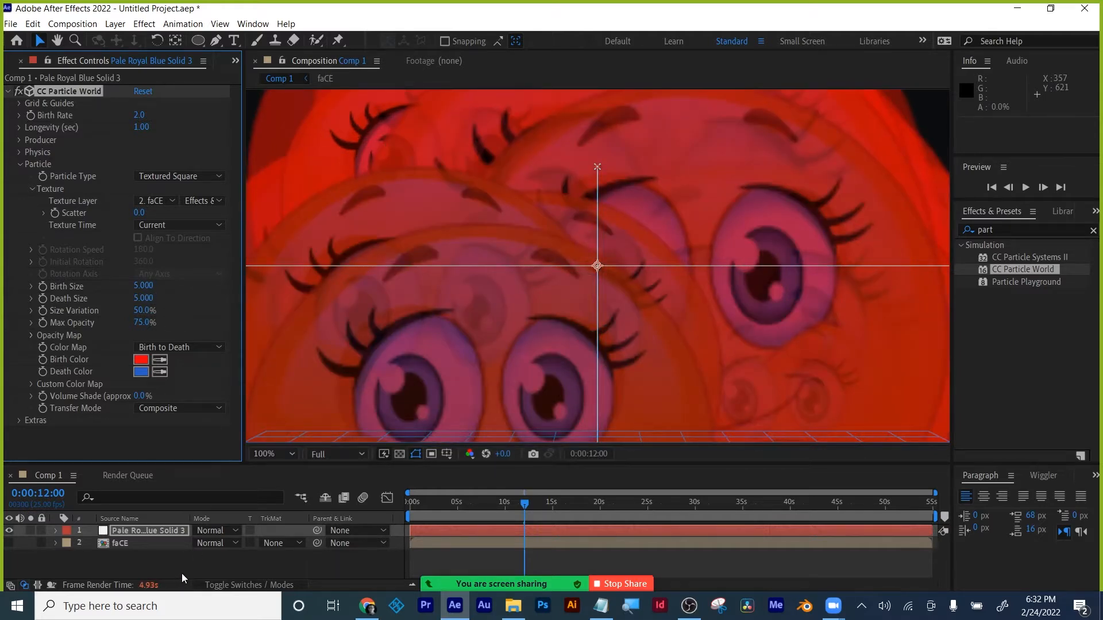
left_click(140, 117)
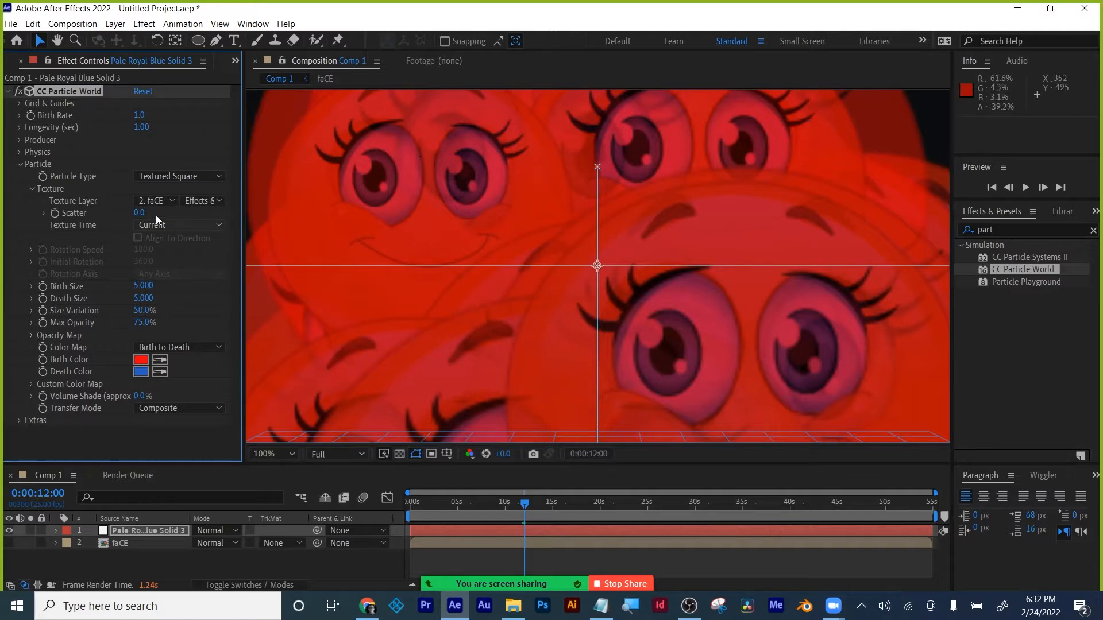
- Try texture Scatter values of 64, 100, 29 and 79, and return Scatter to 0
left_click_drag(139, 212, 181, 209)
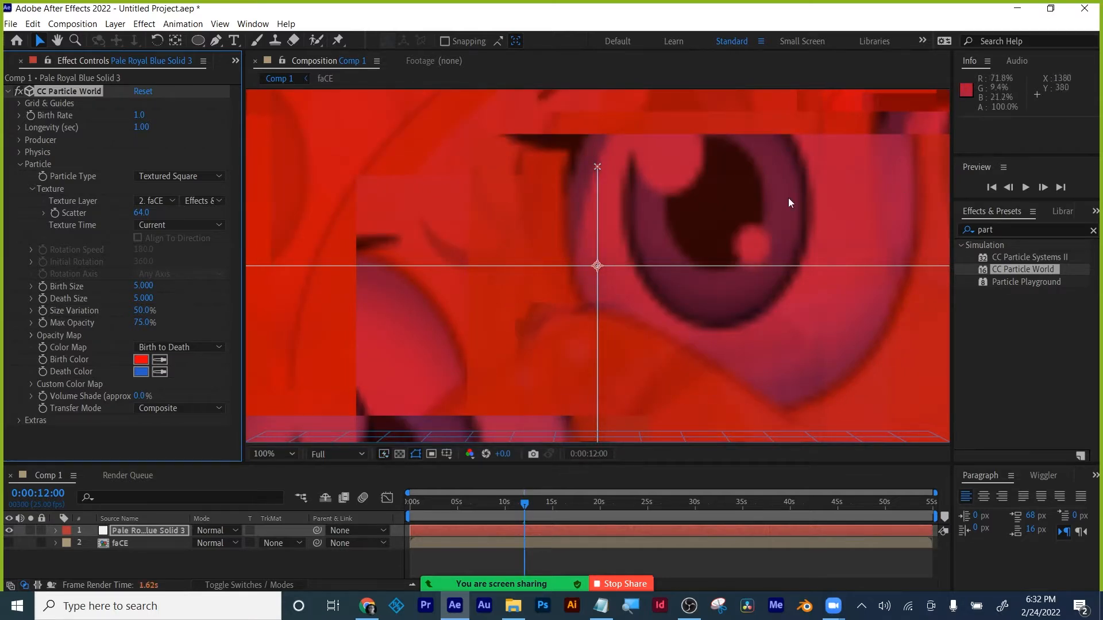
left_click_drag(140, 213, 279, 191)
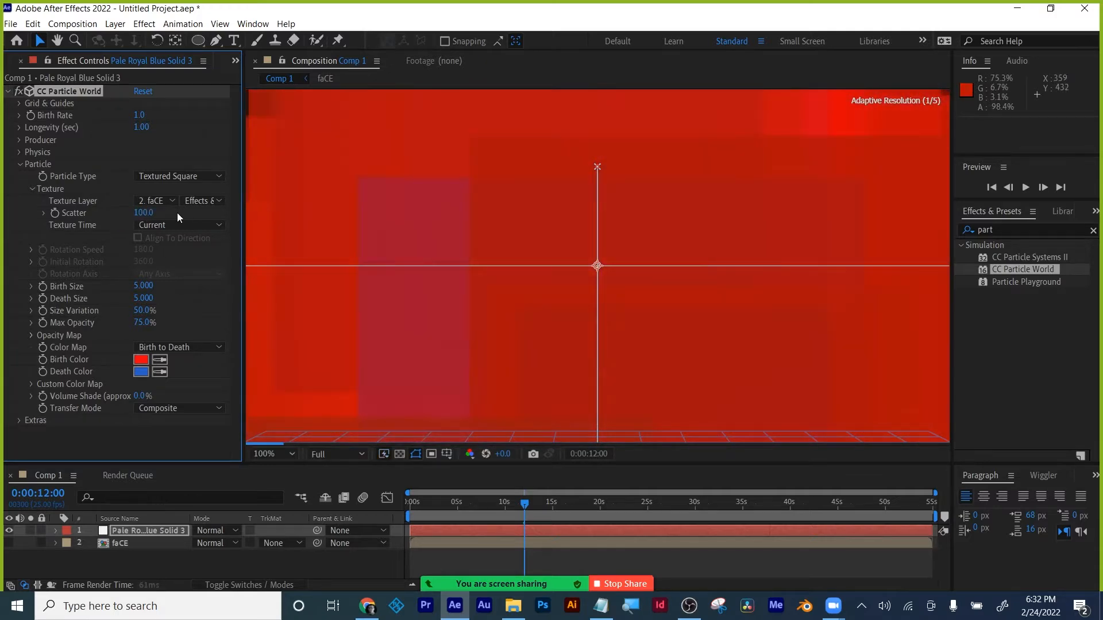
left_click_drag(142, 213, 110, 232)
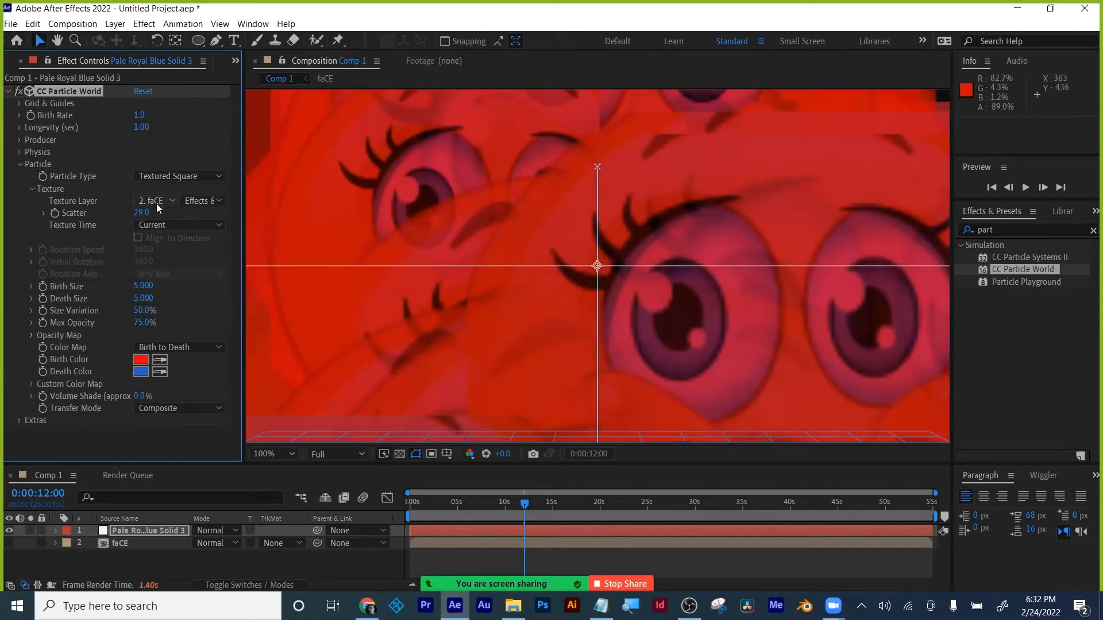
mouse_move(142, 218)
left_mouse_down()
mouse_move(170, 212)
mouse_move(156, 225)
left_mouse_up()
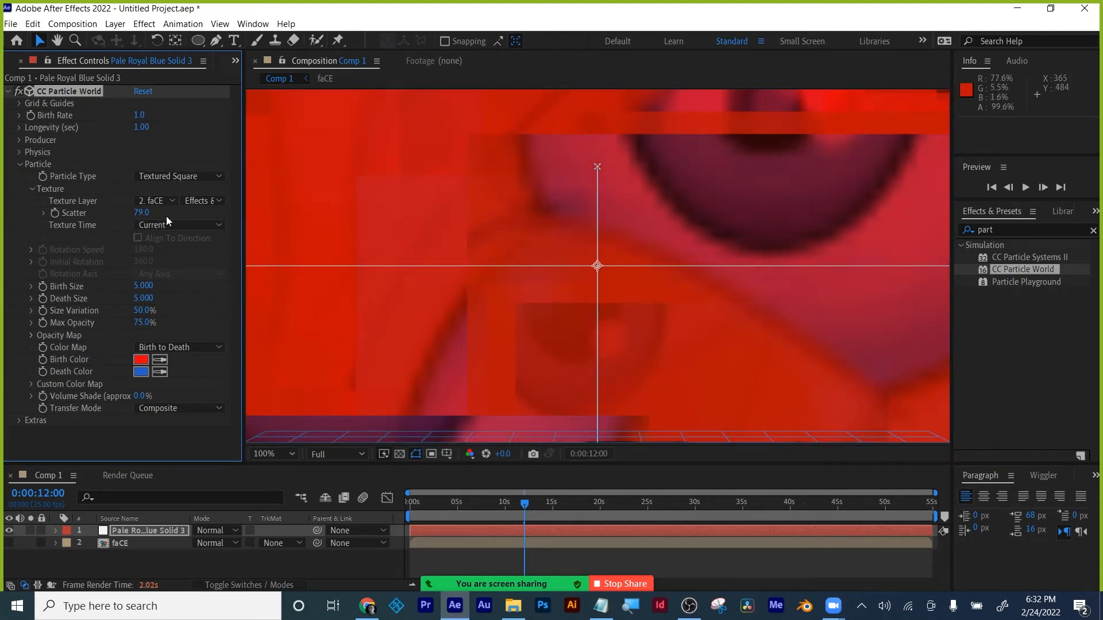
left_click_drag(140, 213, 2, 295)
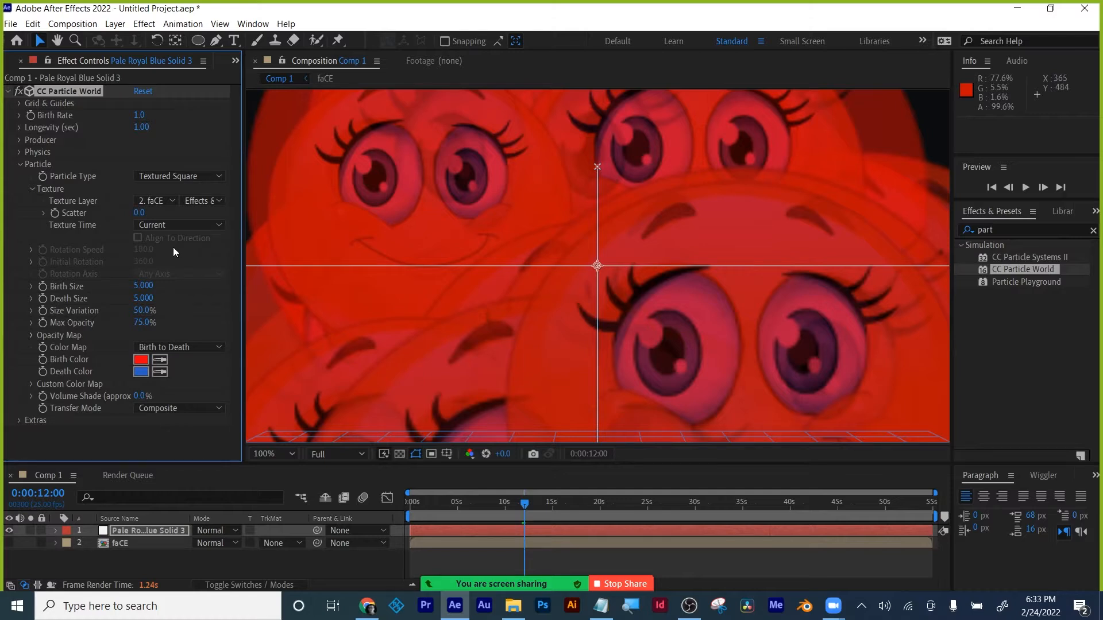
- Redraw the Opacity Map at full opacity over the whole particle life and set Max Opacity to 100%
left_click(32, 336)
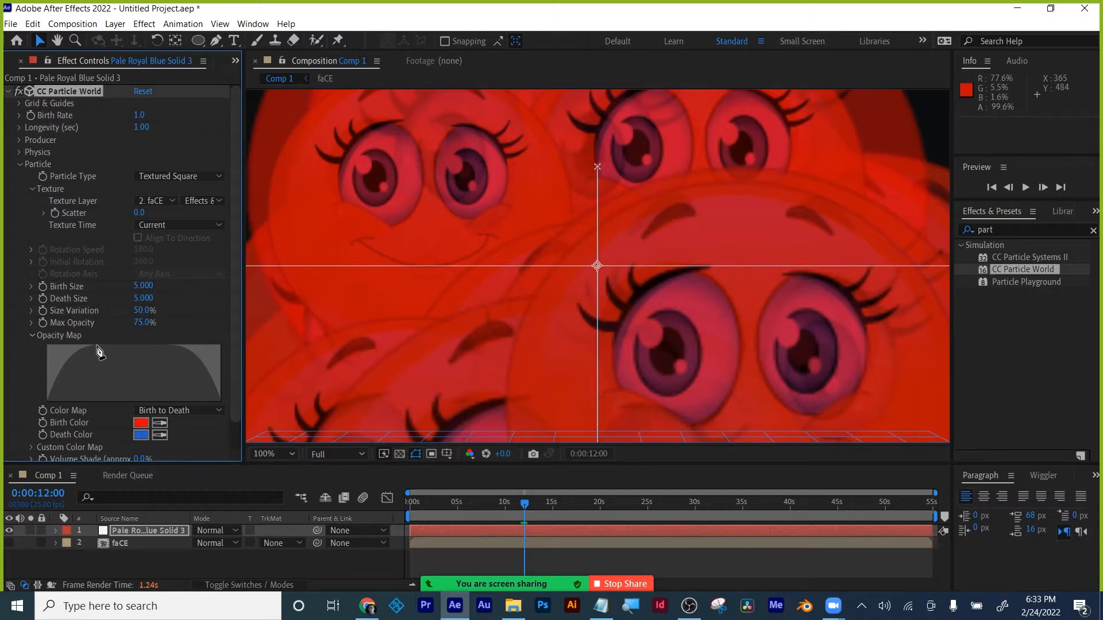
mouse_move(98, 352)
left_mouse_down()
mouse_move(41, 347)
mouse_move(122, 342)
mouse_move(13, 347)
mouse_move(143, 342)
mouse_move(23, 339)
mouse_move(50, 334)
mouse_move(278, 340)
left_mouse_up()
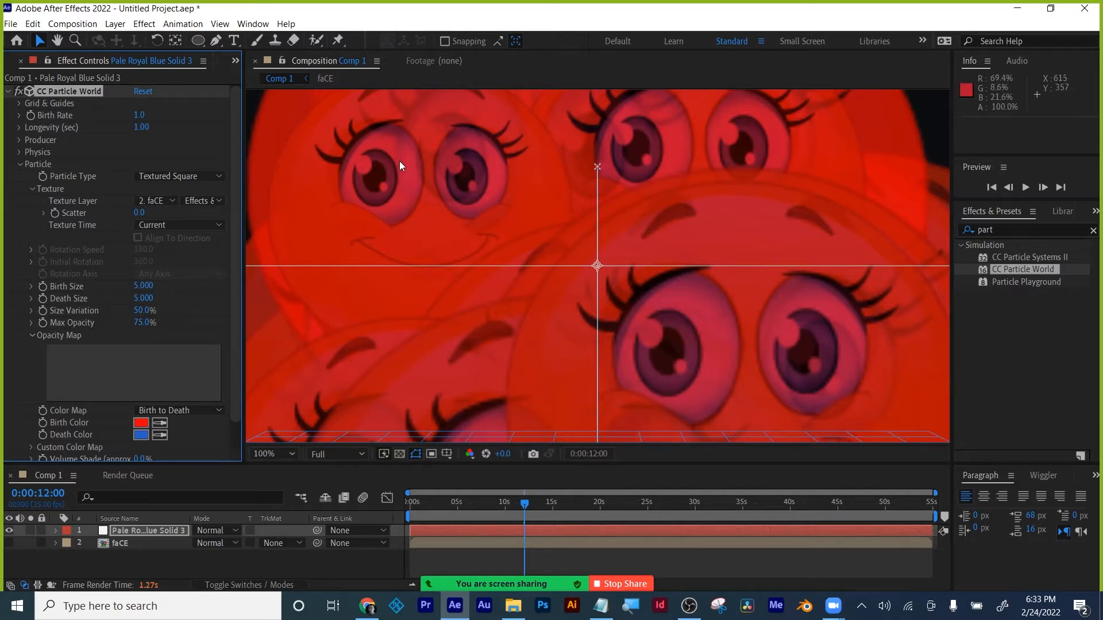
left_click(31, 336)
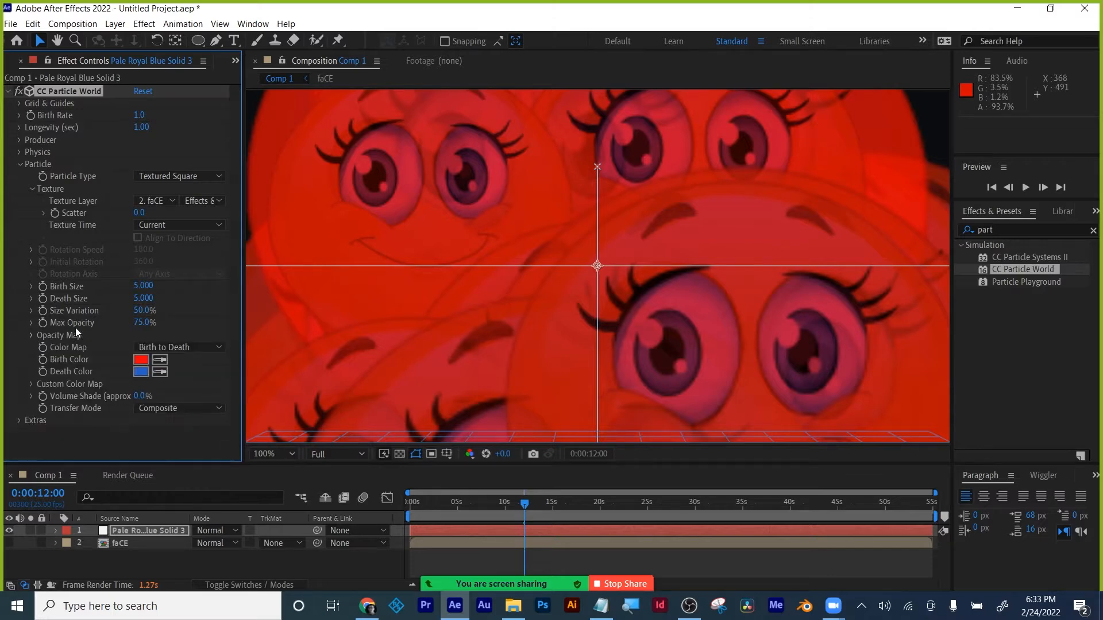
left_click_drag(144, 322, 294, 306)
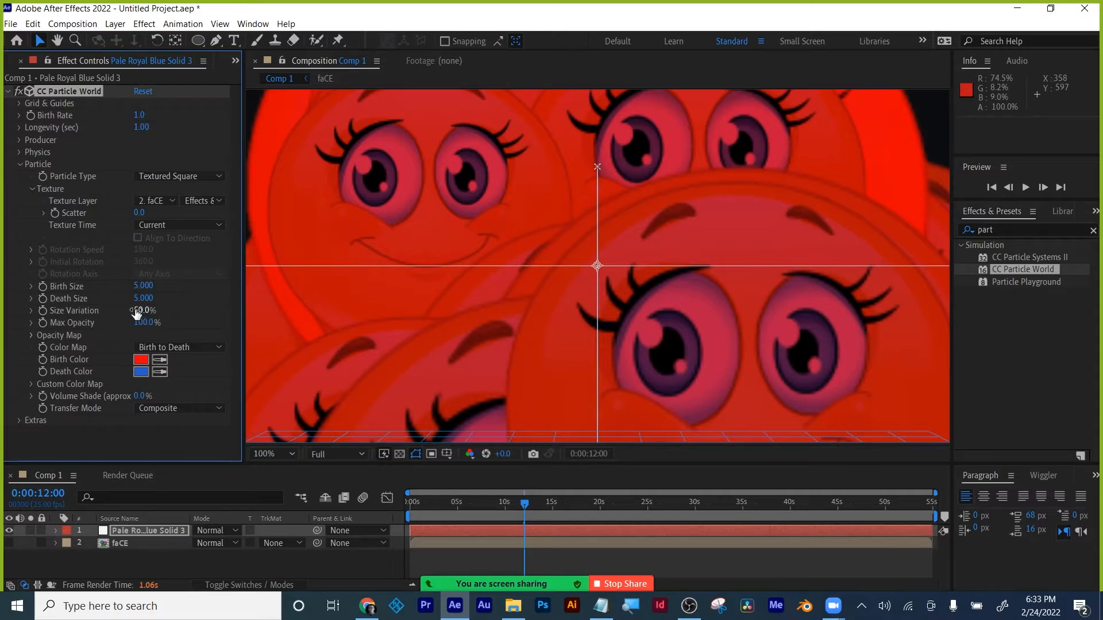
- Set the particles' Size Variation to 100%, trying 0% first, with a Birth Size of 3 and a Death Size of 0.25
left_click_drag(143, 311, 2, 343)
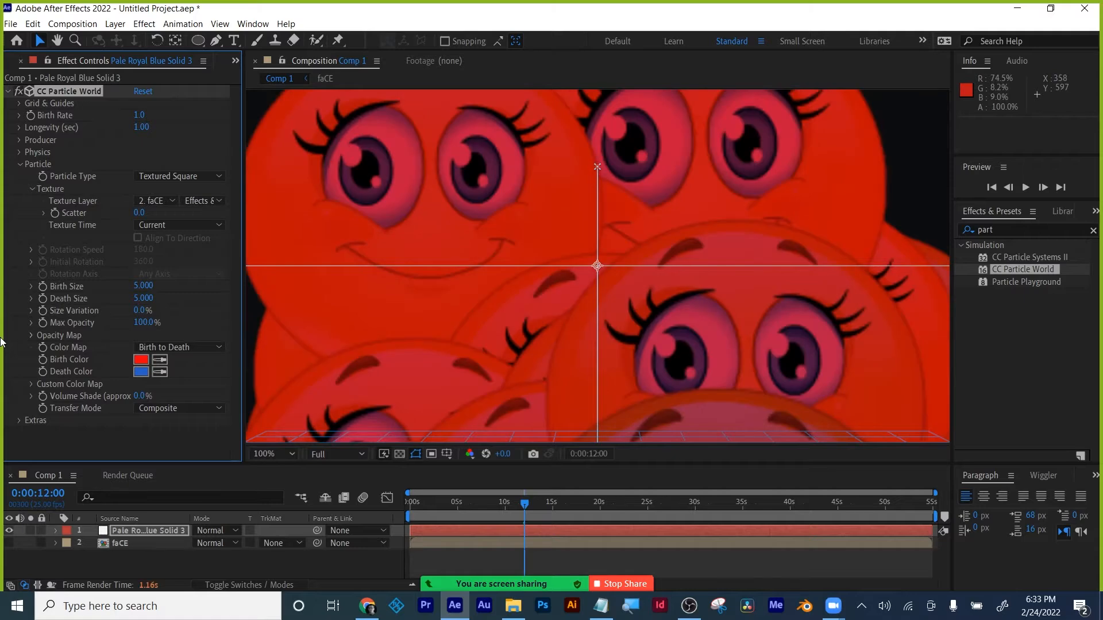
left_click_drag(142, 311, 1042, 311)
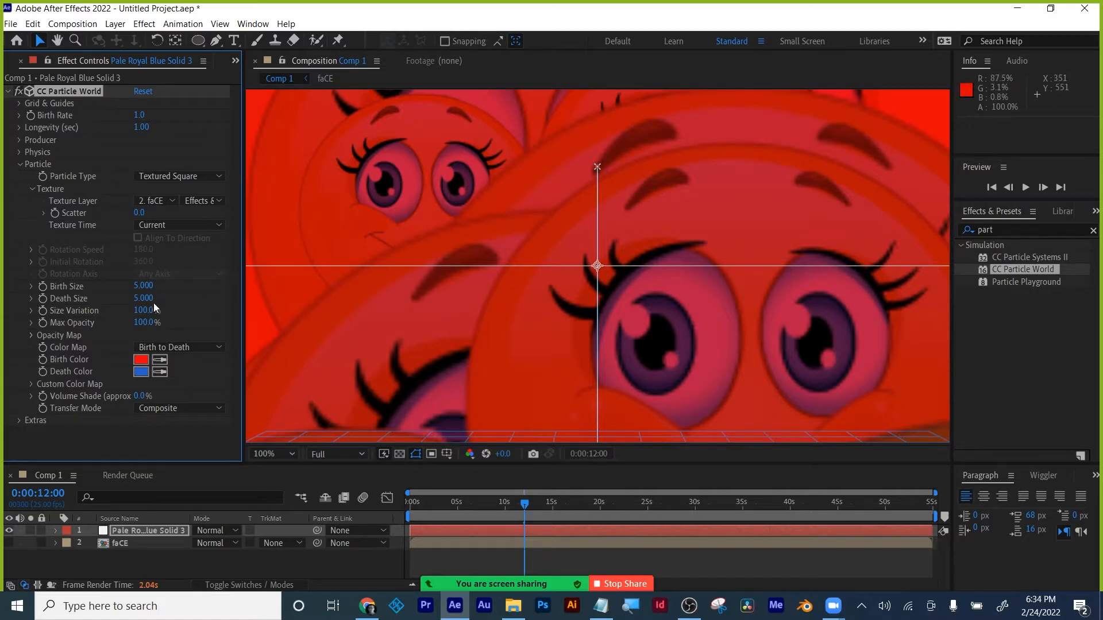
left_click(144, 286)
left_click(144, 287)
type("3")
key("Tab")
type(".25")
key("Return")
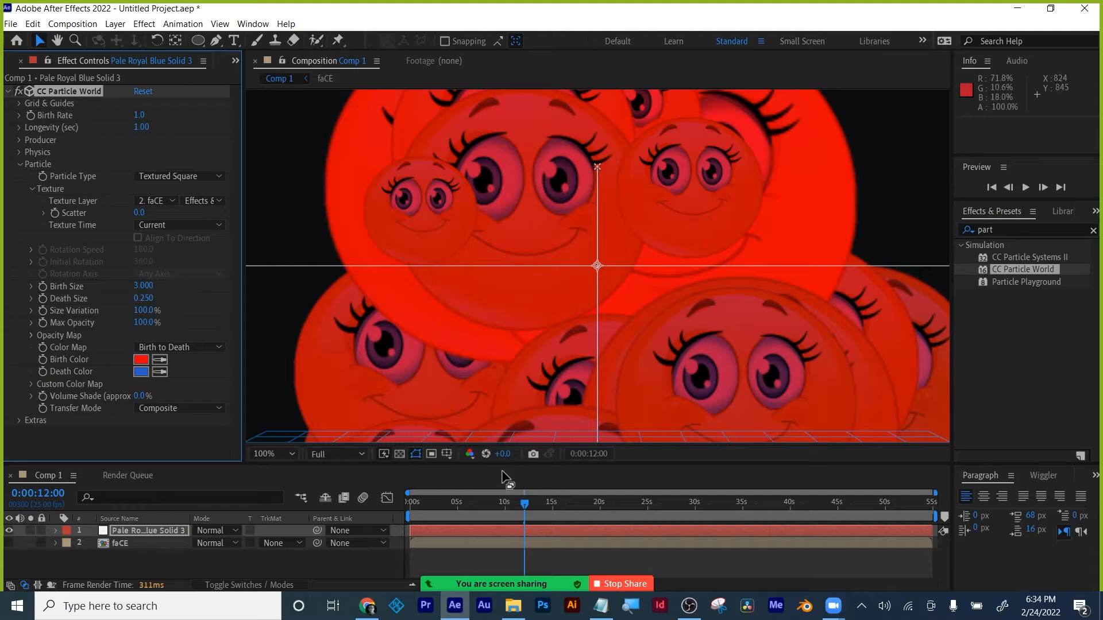
- Preview the particle animation from the start of the timeline
left_click_drag(525, 503, 404, 516)
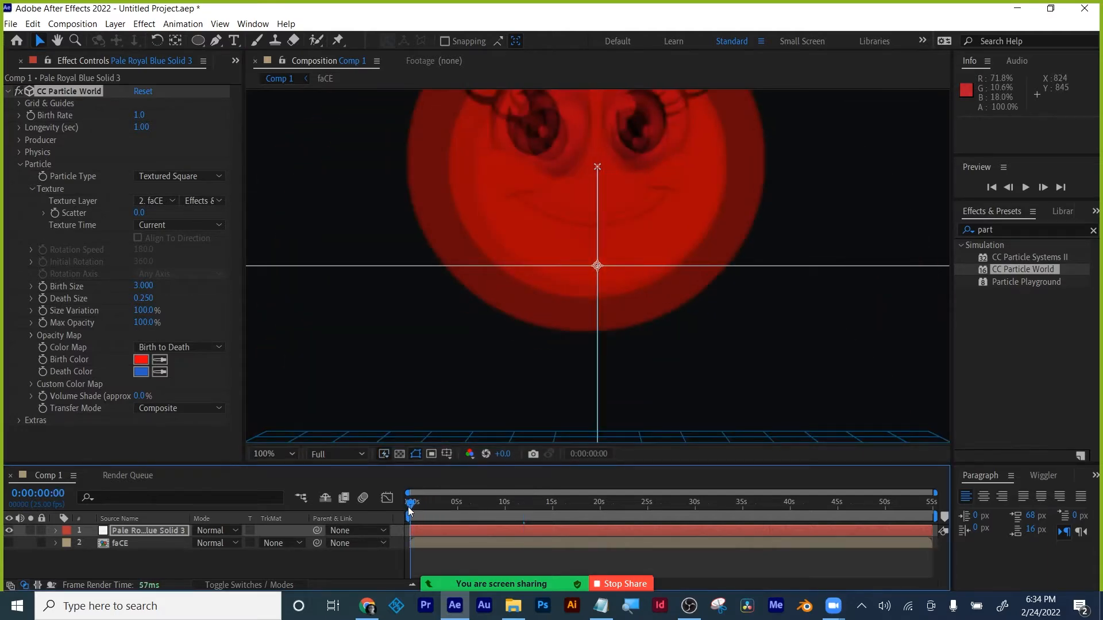
key("space")
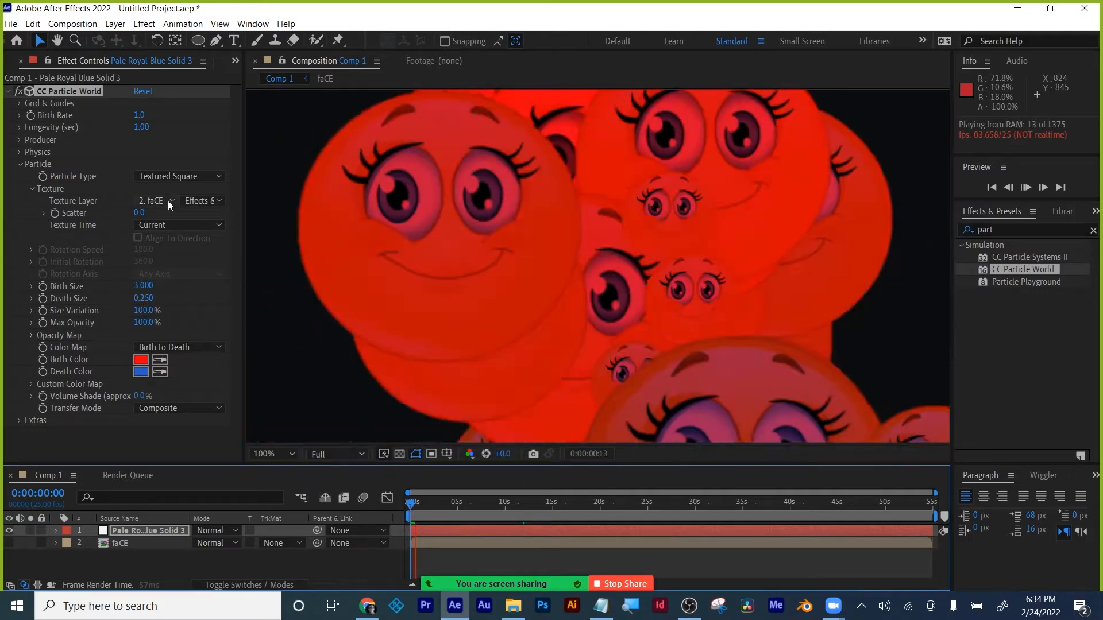
key("space")
- Set the particle Longevity to 0.2 seconds and play the animation again from the start
left_click(141, 128)
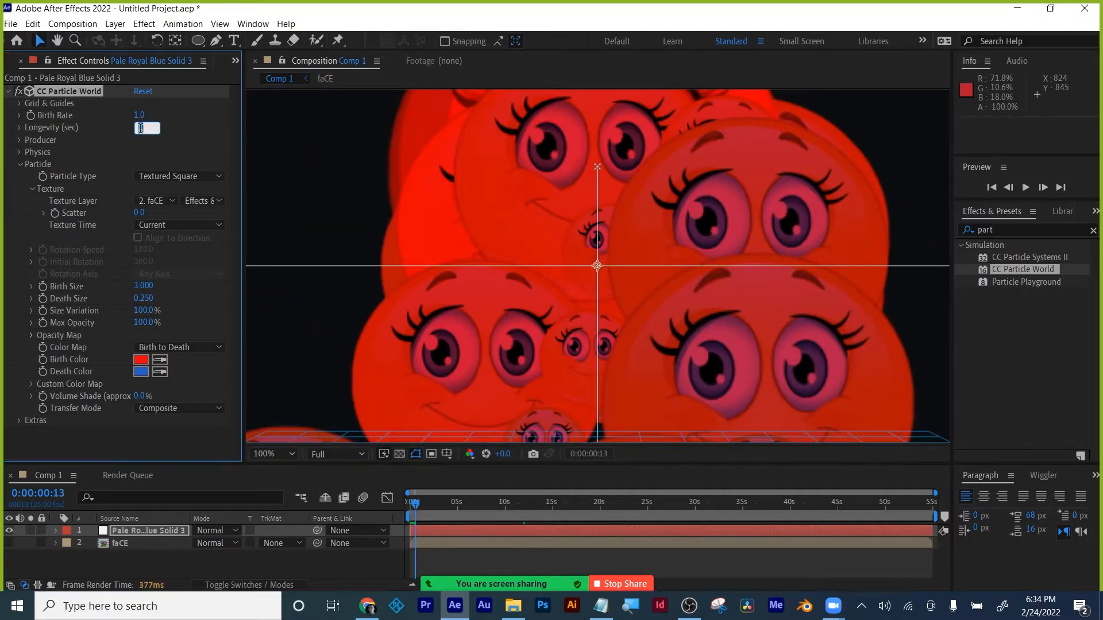
type(".2")
key("Return")
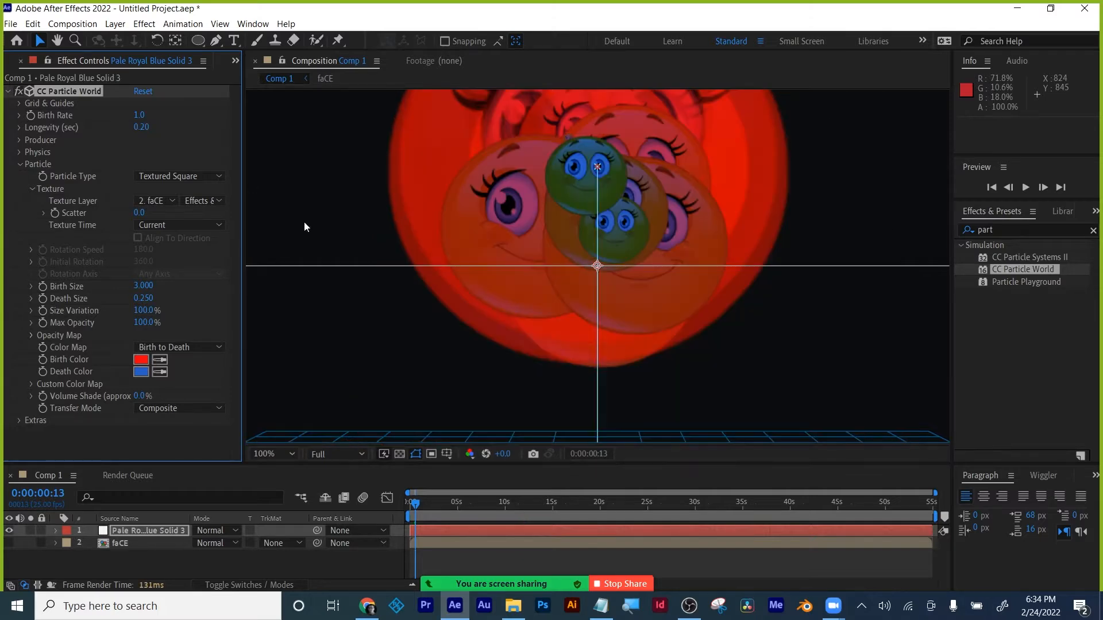
key("space")
left_click_drag(386, 505, 387, 506)
key("space")
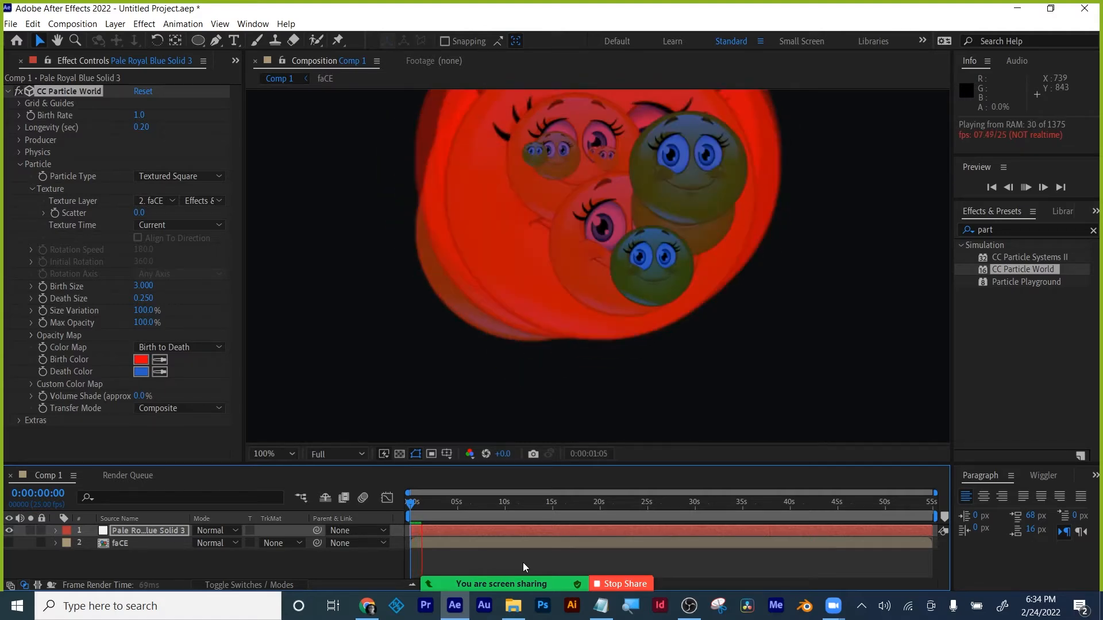
key("space")
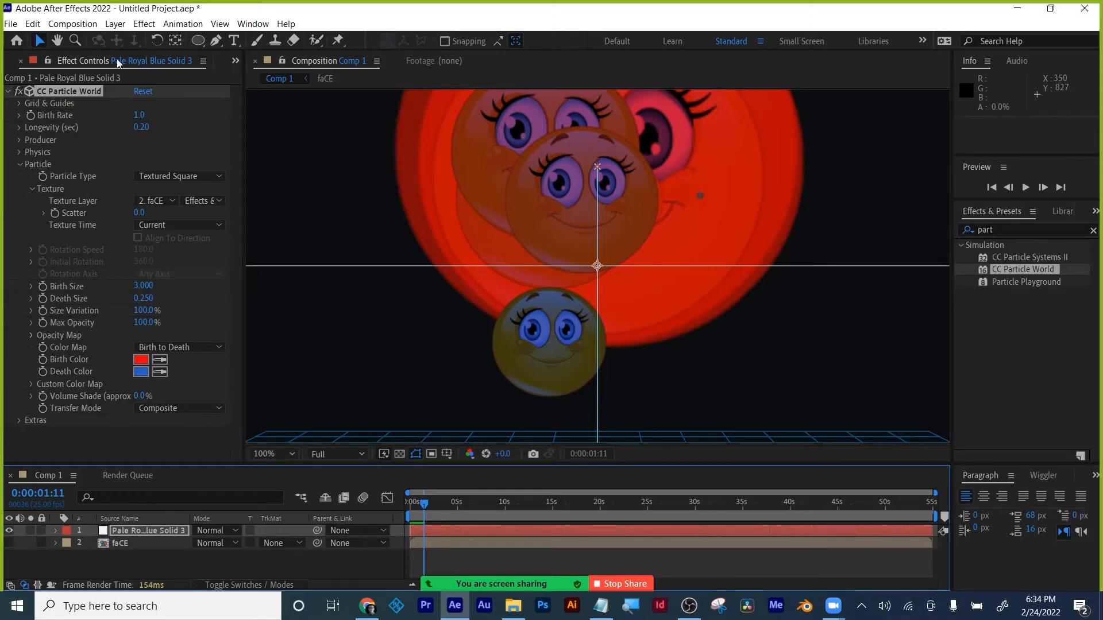
- Check the faCE composition's original colors in the project, and return to the effect settings of the solid
left_click(235, 60)
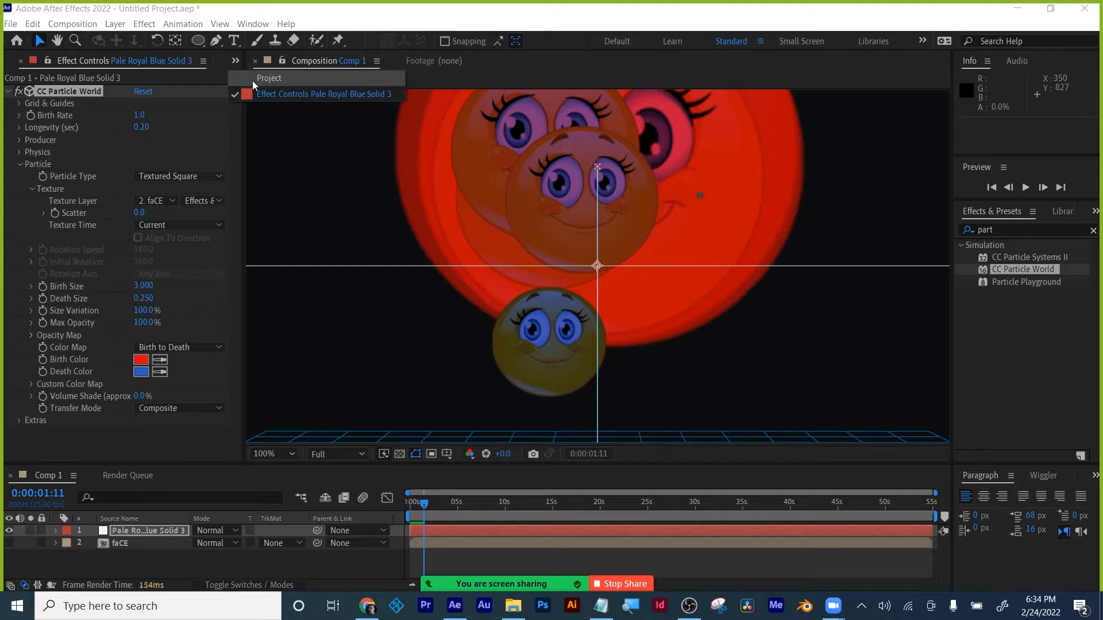
left_click(254, 78)
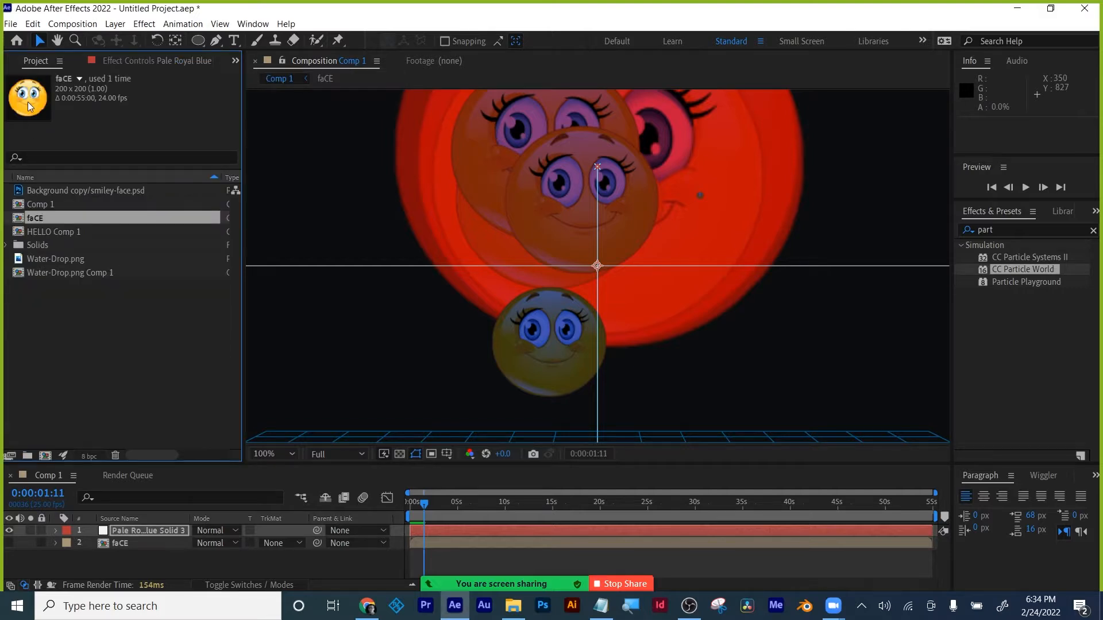
left_click(131, 61)
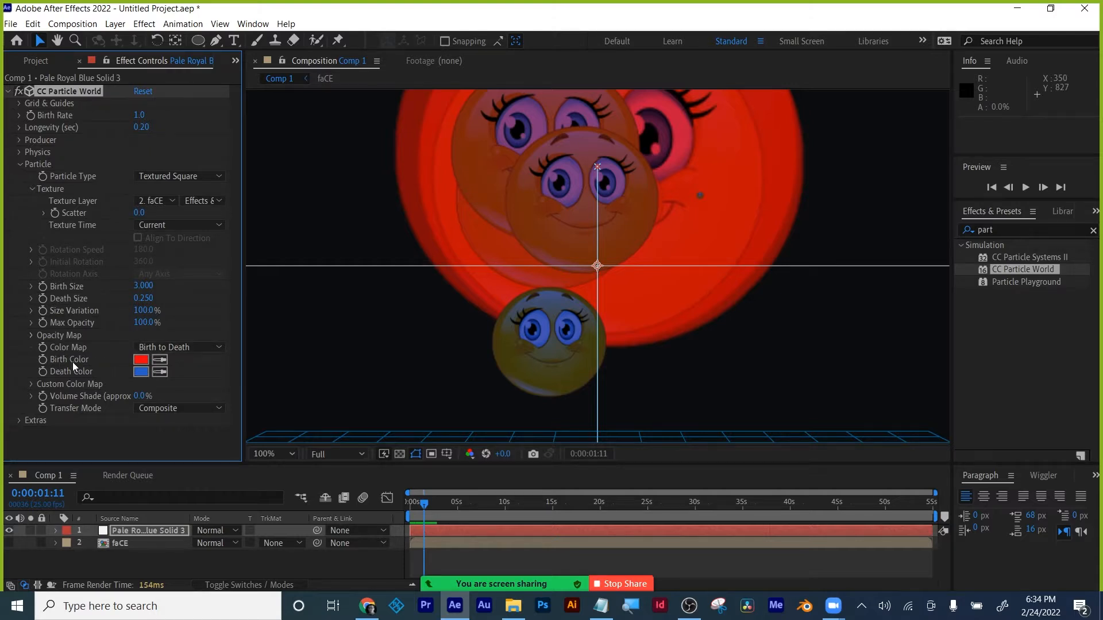
- Try the Custom color map on the particles and switch back to Birth to Death
left_click(188, 347)
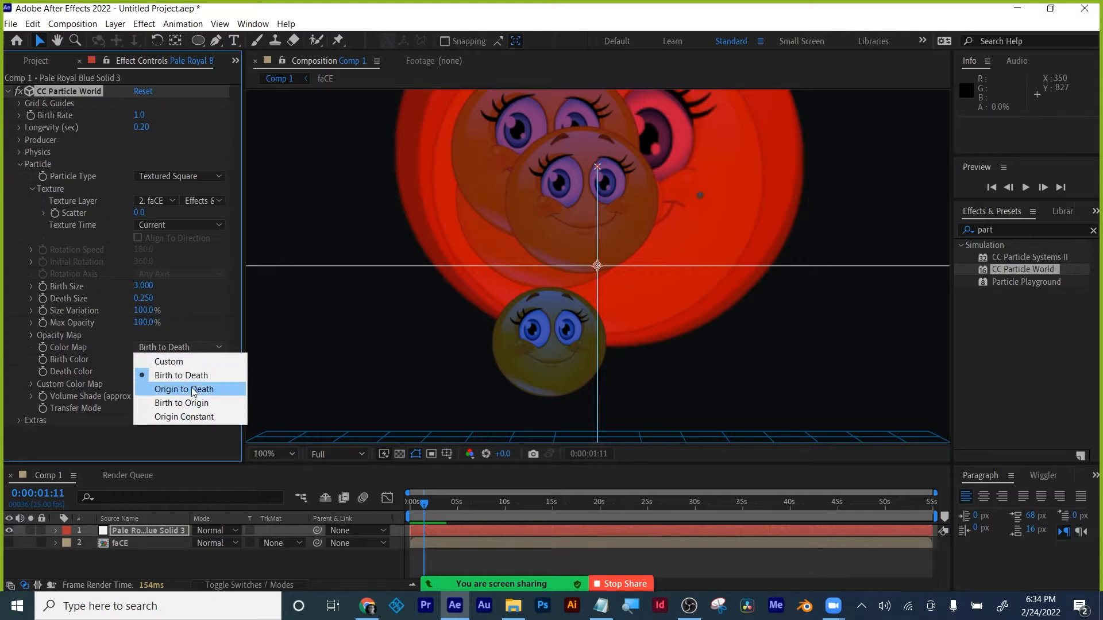
left_click(193, 363)
left_click(198, 350)
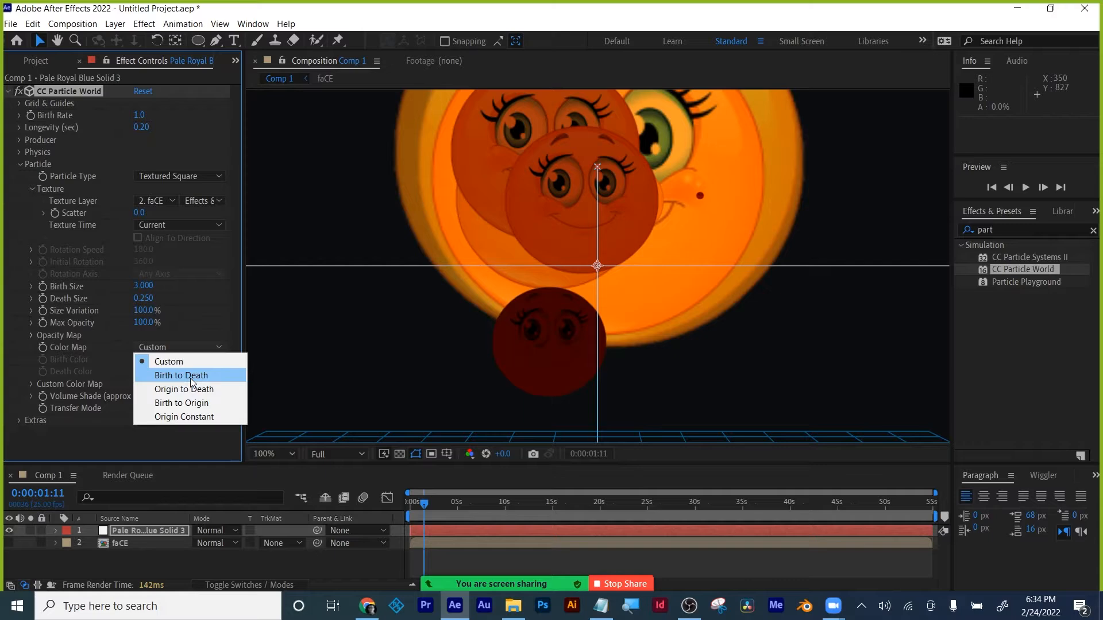
left_click(192, 377)
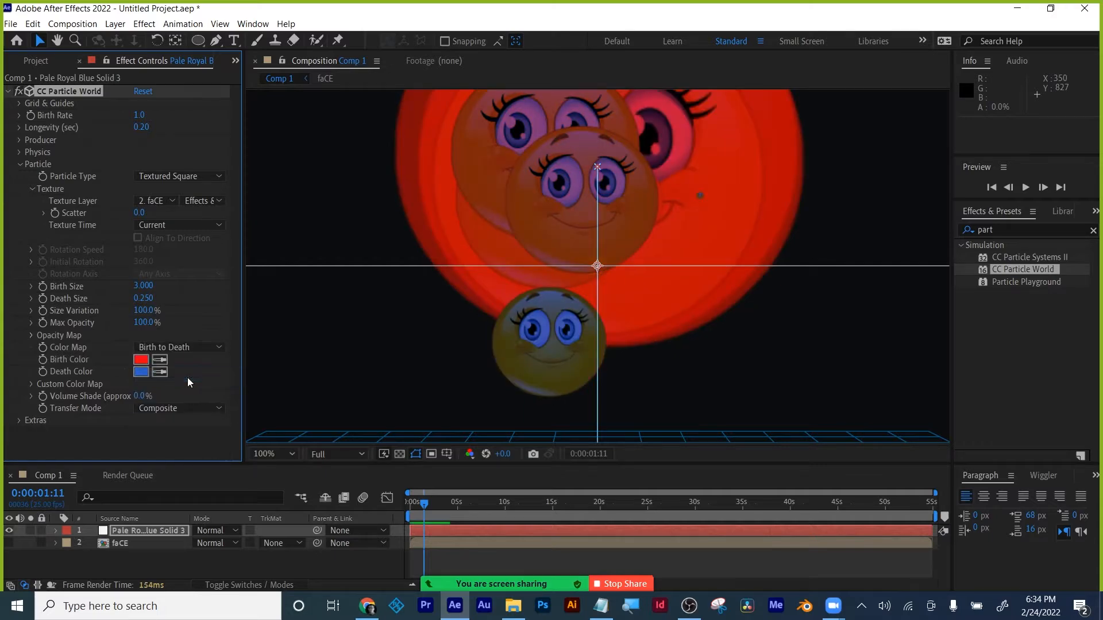
- Set both the Birth Color and the Death Color of the particles to white (FFFFFF)
left_click(141, 360)
left_click(504, 342)
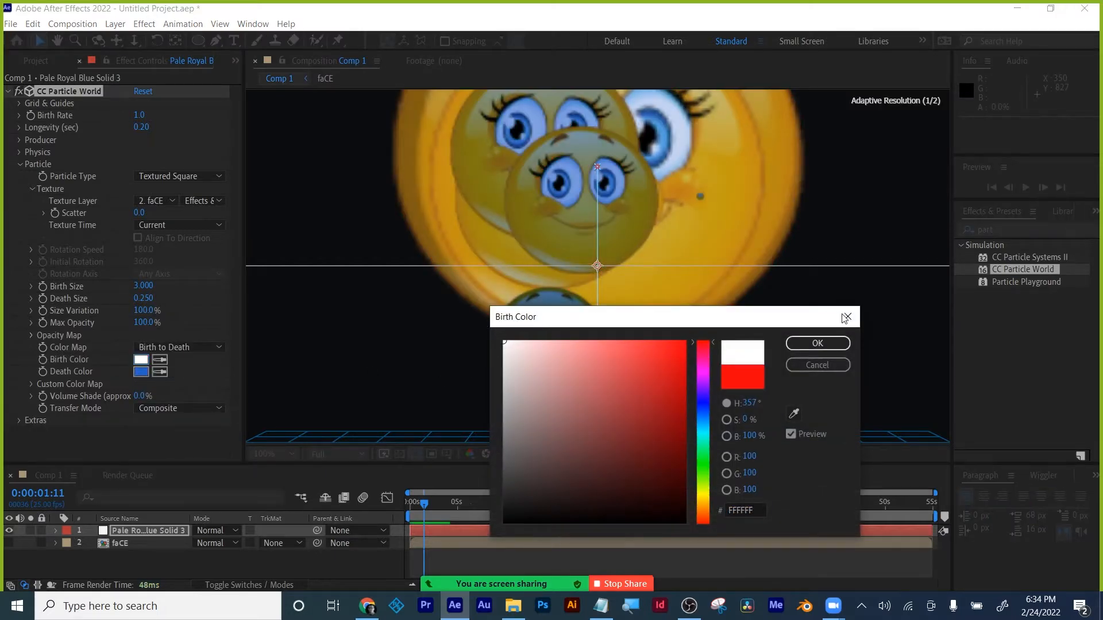
left_click(840, 343)
left_click(150, 370)
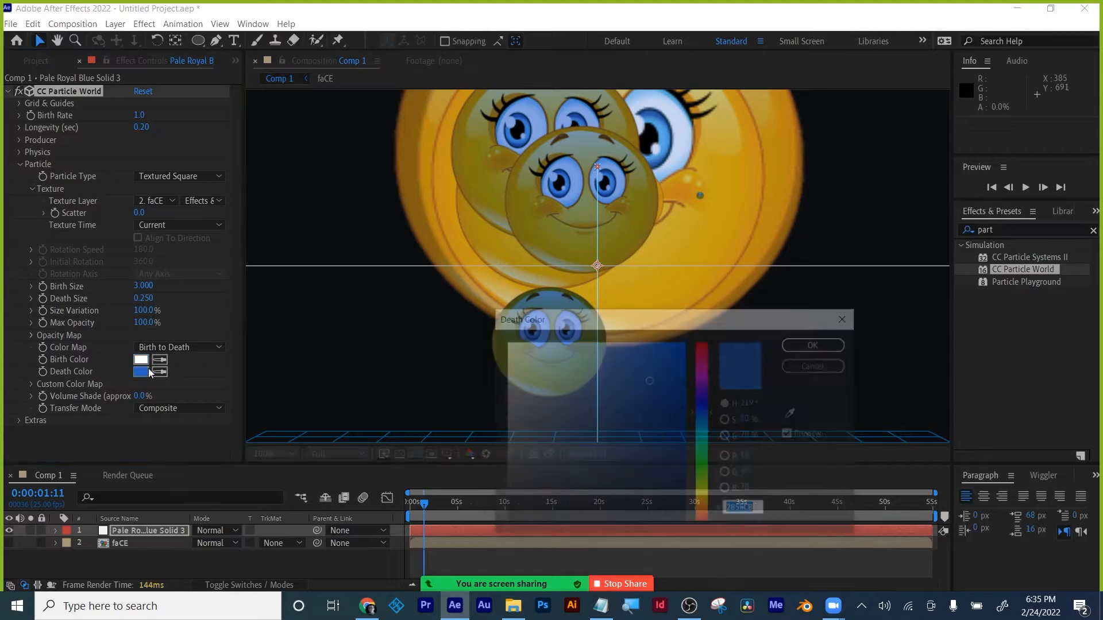
left_click(504, 342)
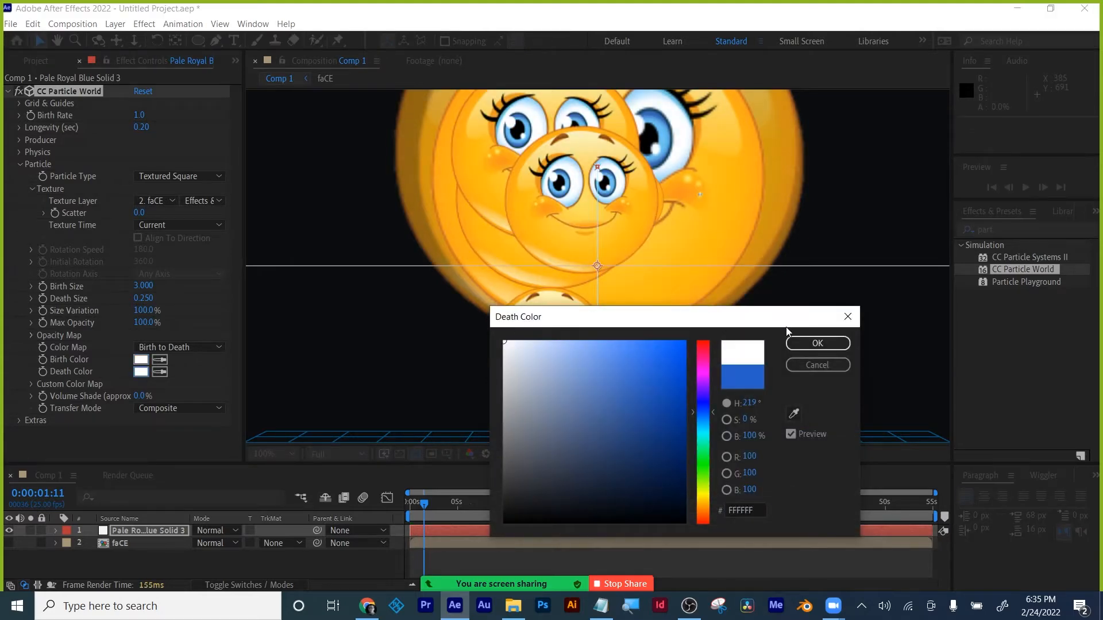
left_click(809, 343)
- Play the particle animation from the start of the timeline to check the white birth and death colors
left_click(409, 503)
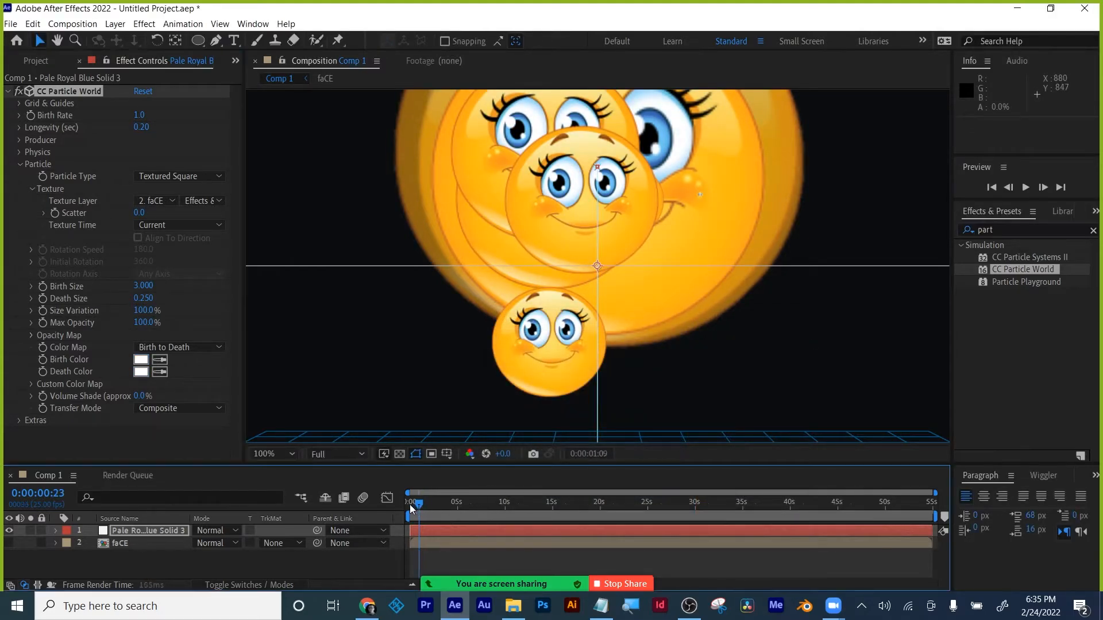
key("space")
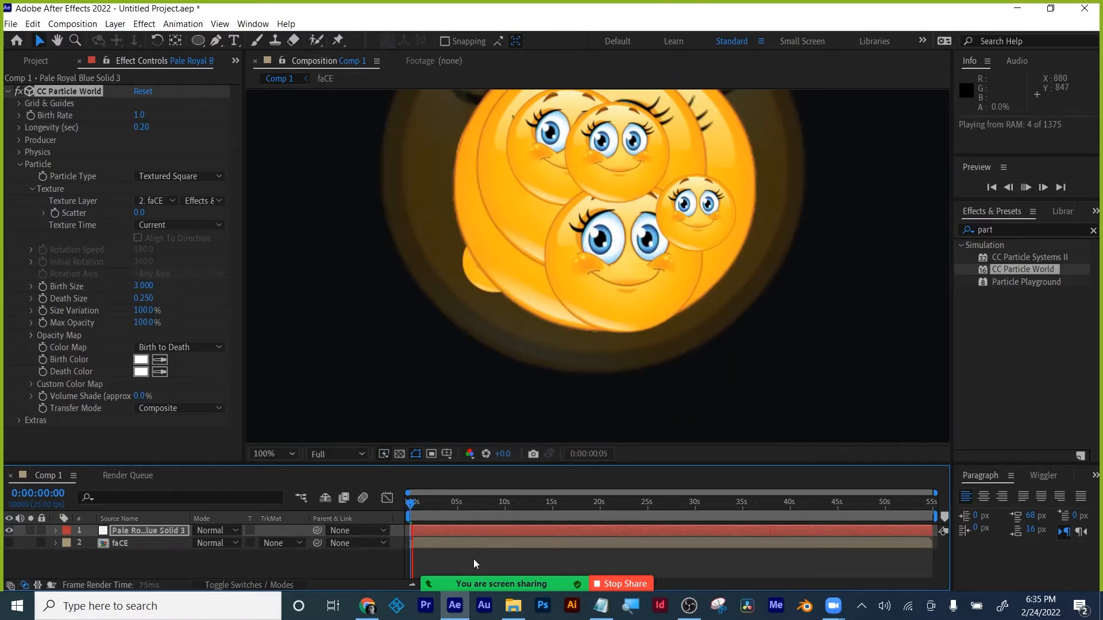
key("space")
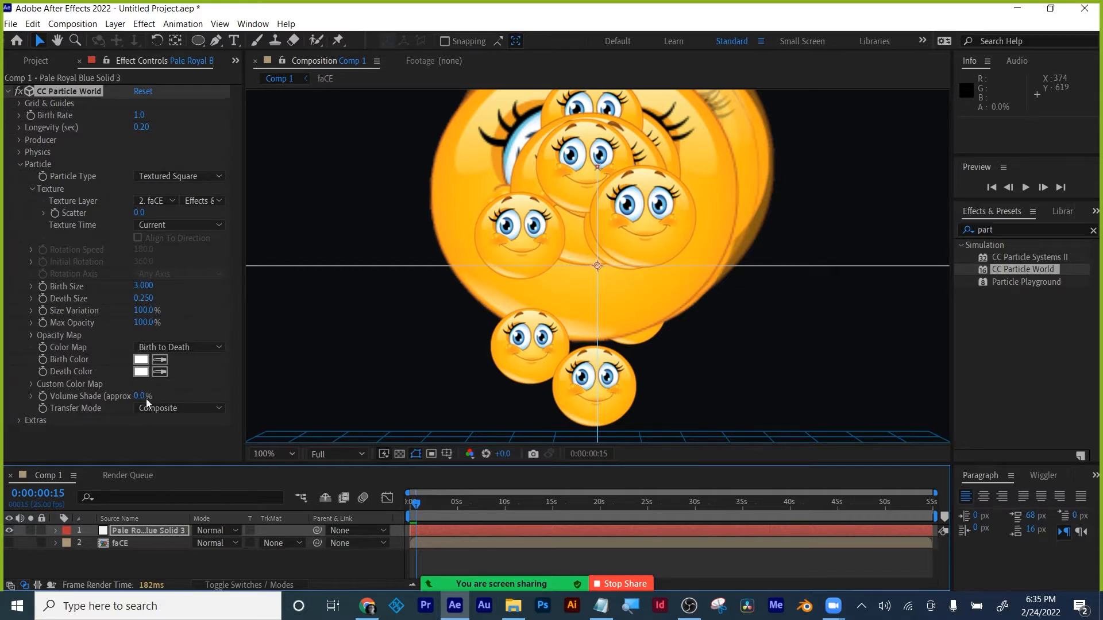
- Set the particles' Volume Shade to 100% and the Longevity to 1 second
left_click_drag(146, 399, 327, 385)
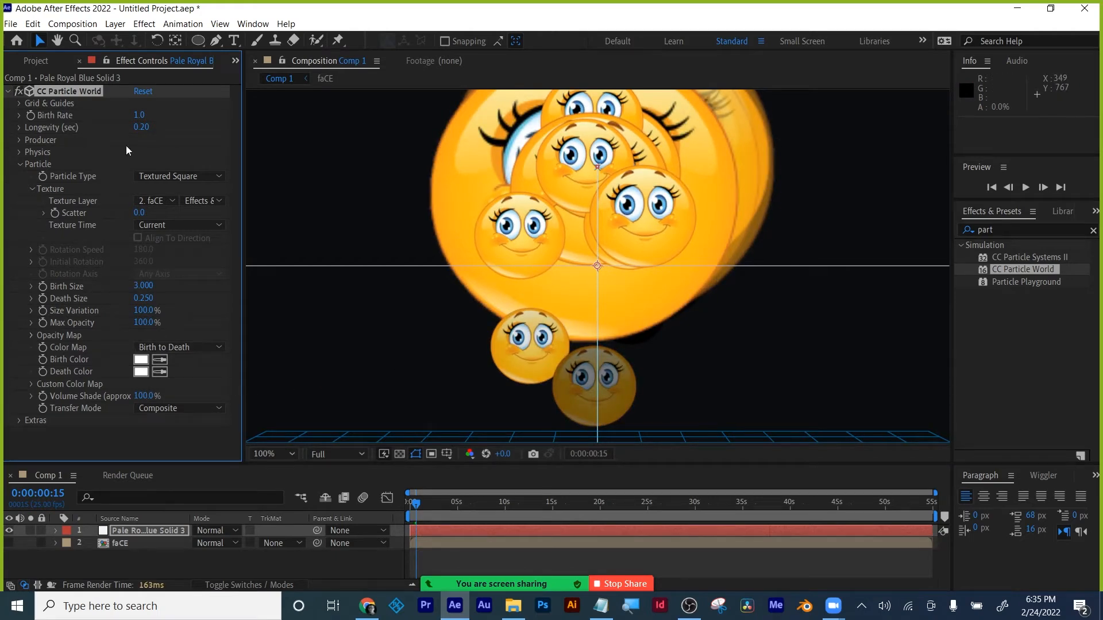
left_click(140, 127)
type("1")
key("Return")
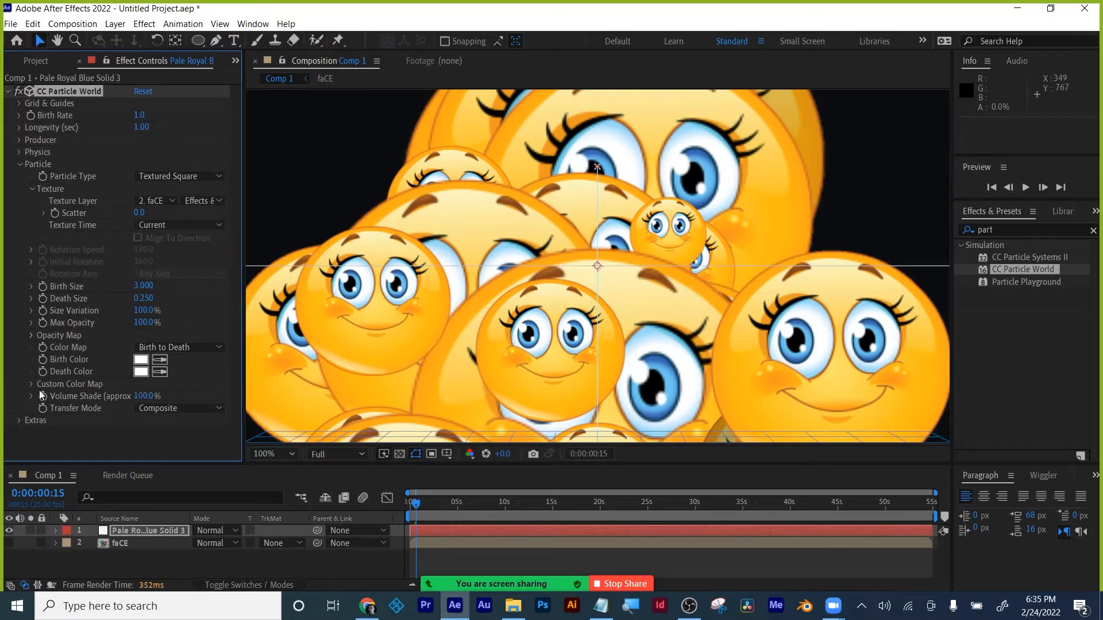
- Check the particles about six seconds into the timeline, and play the longer-lived animation from the start
left_click(470, 505)
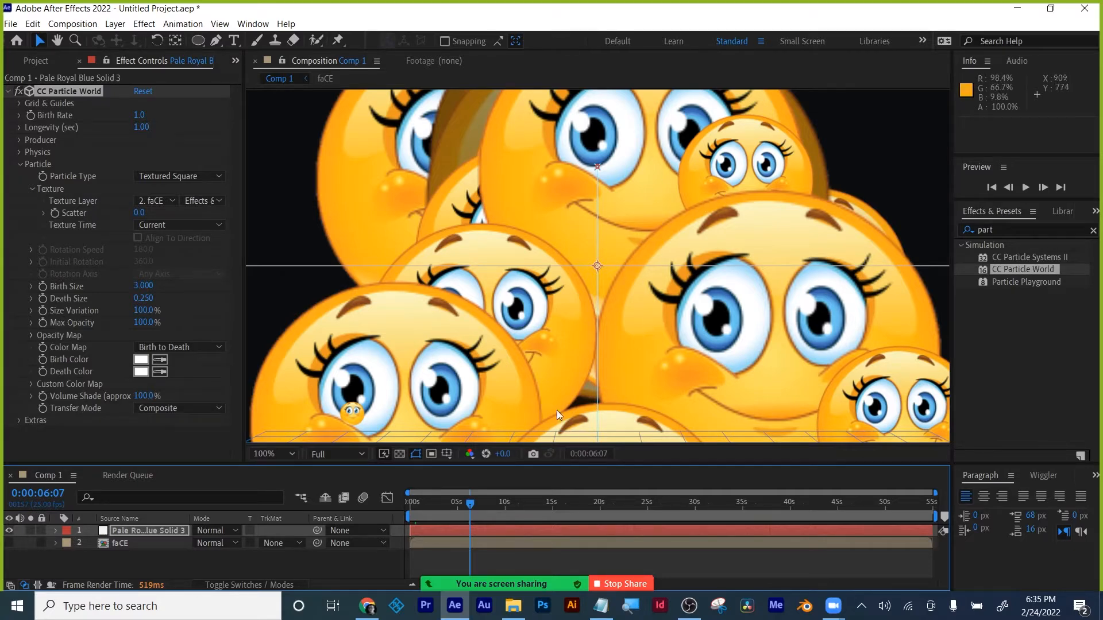
left_click_drag(462, 494, 385, 511)
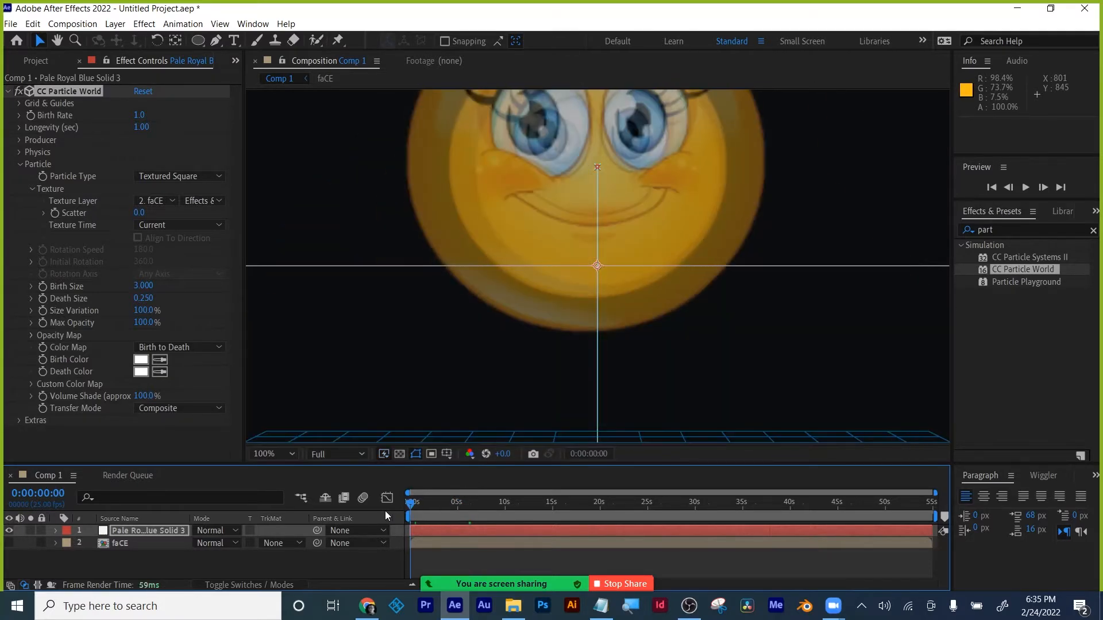
key("space")
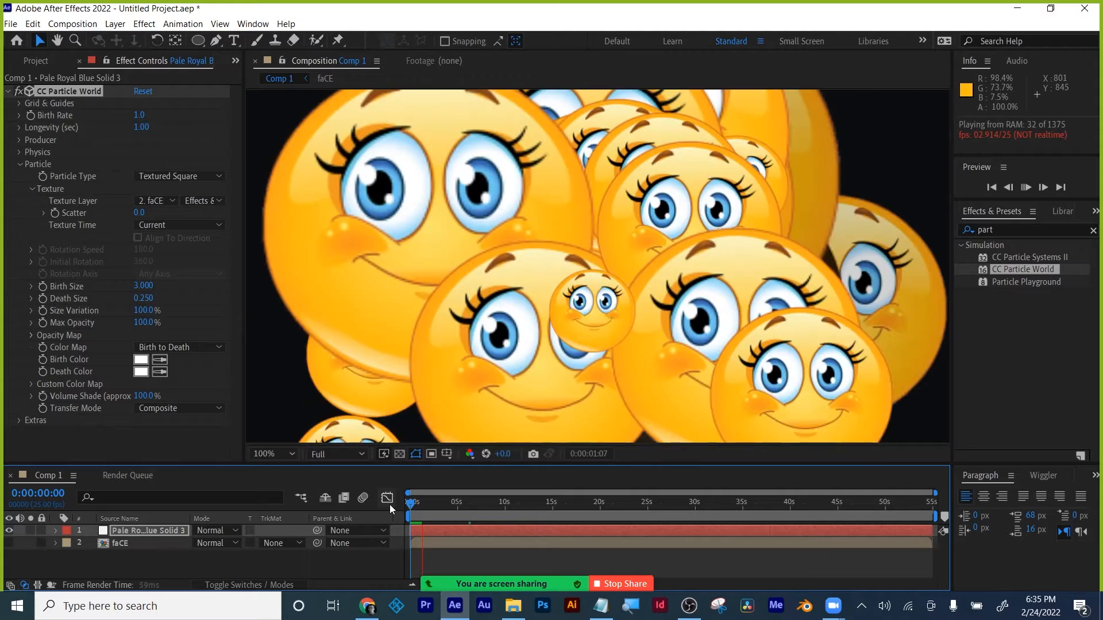
key("space")
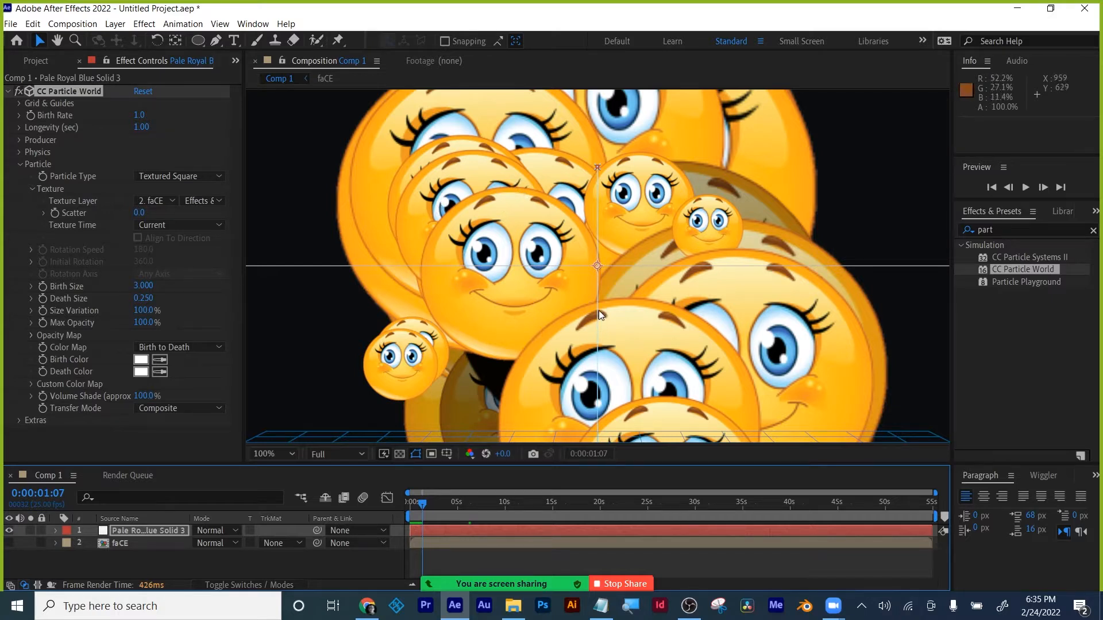
- Change the Particle Type to Textured Faded Disc
left_click(174, 176)
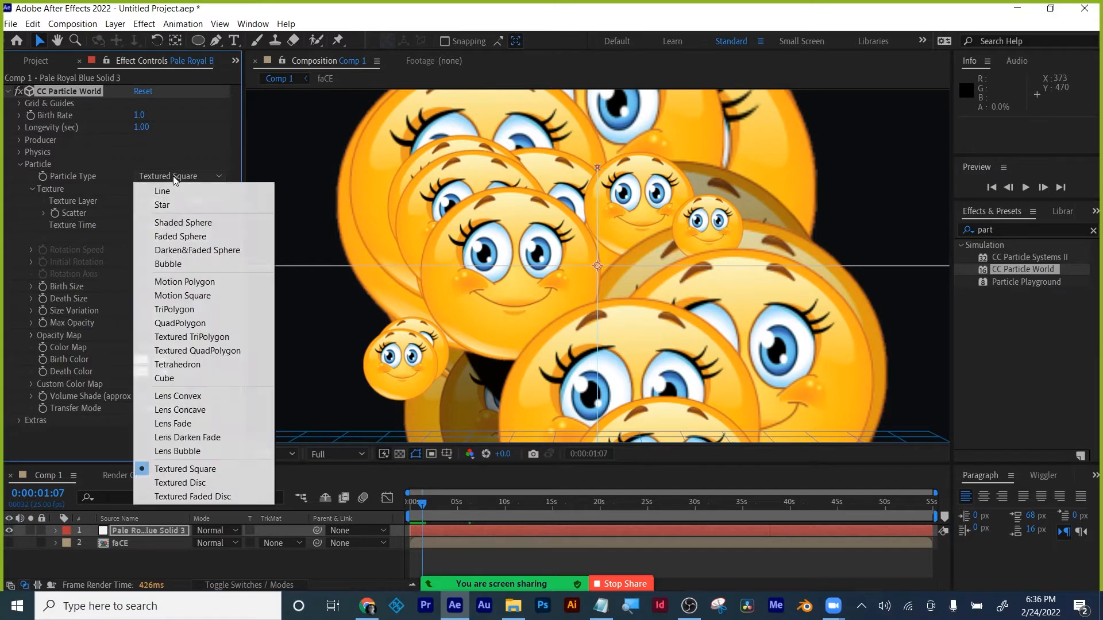
left_click(174, 498)
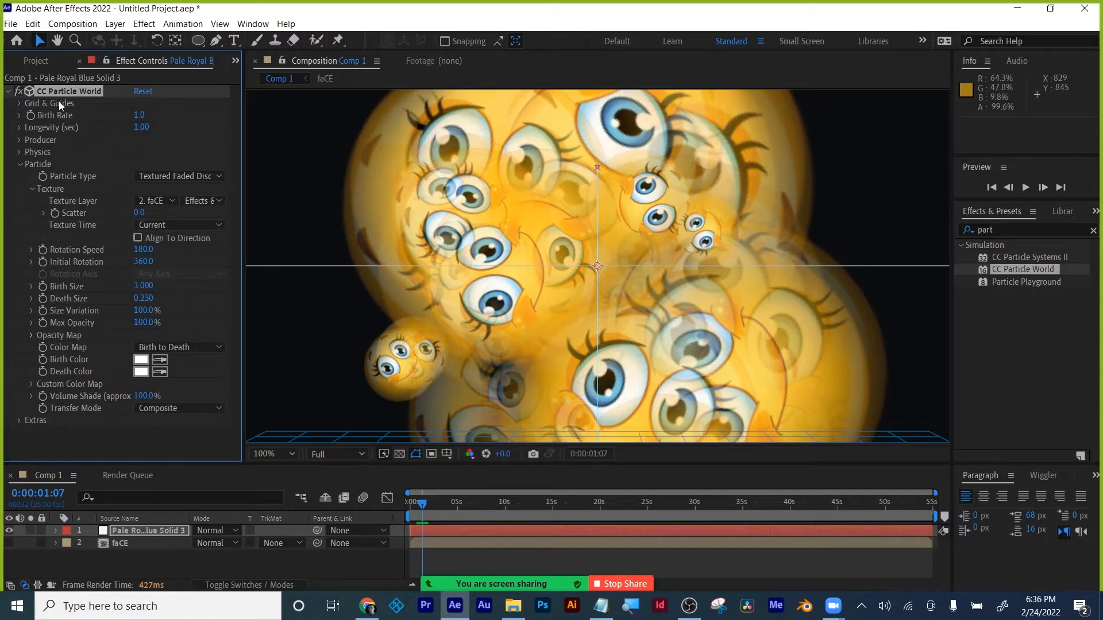
- Create a new 200 x 200 px composition named smoke
left_click(35, 61)
left_click(50, 337)
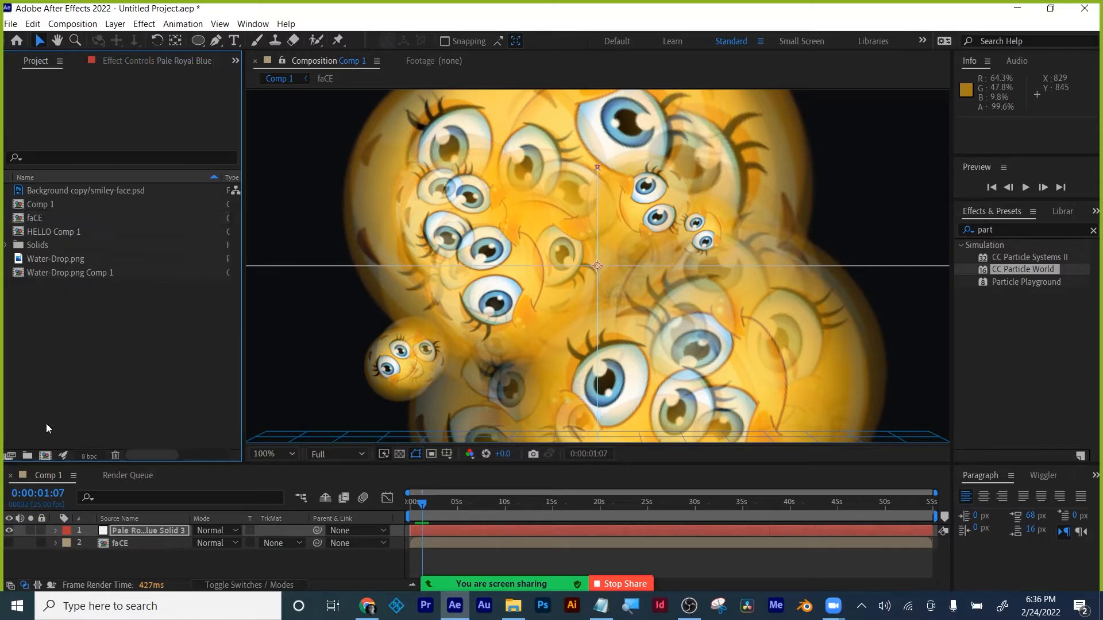
left_click(45, 455)
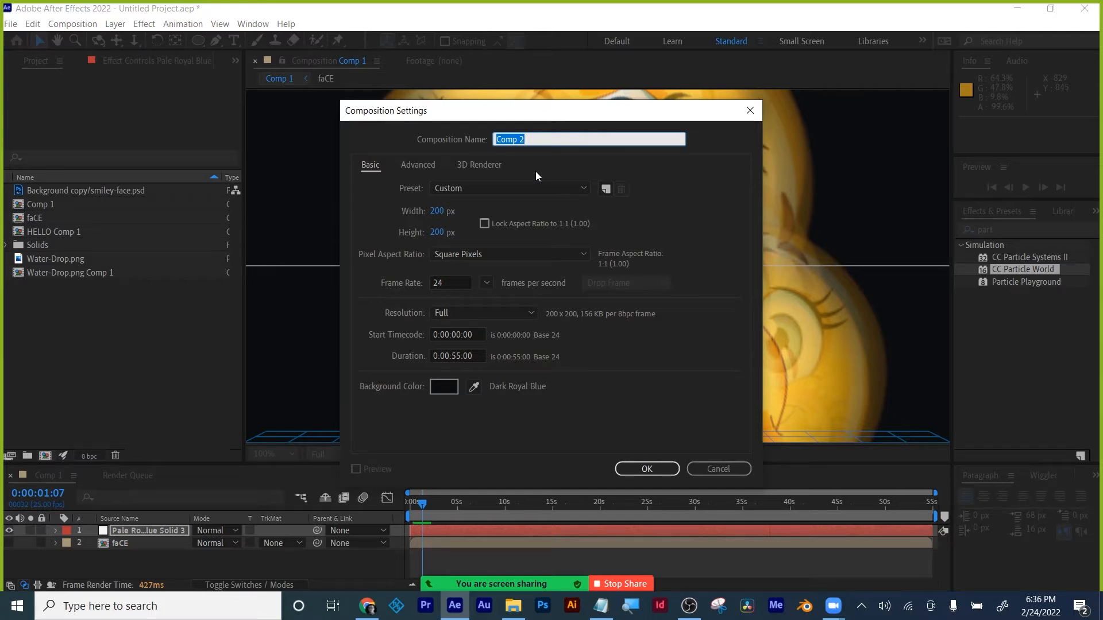
type("smoke")
left_click(629, 468)
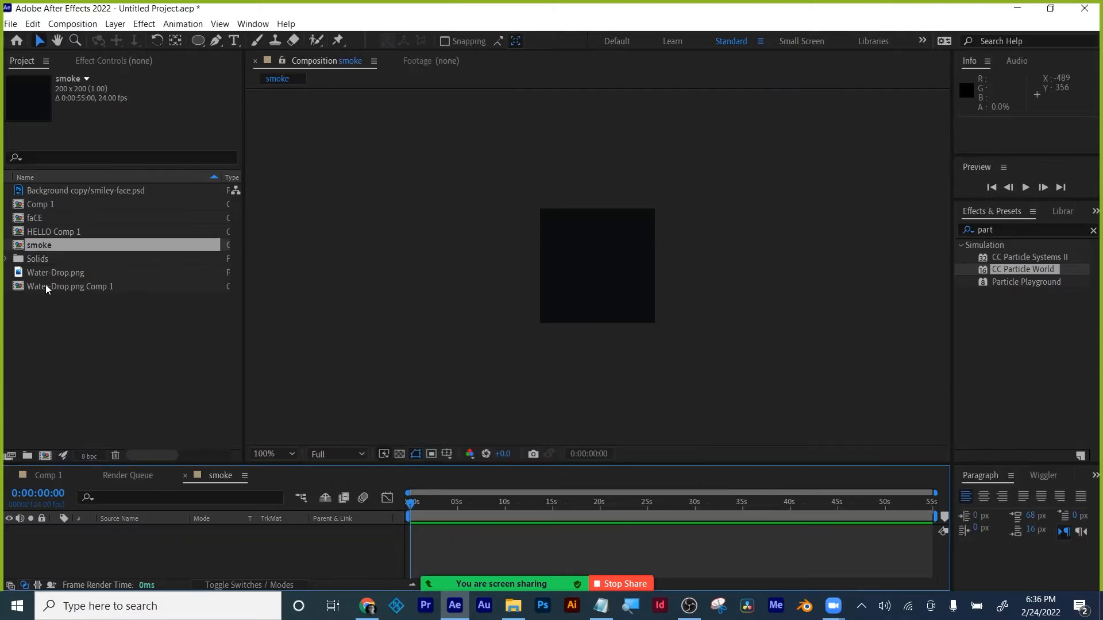
- Import cloud_PNG16 from the Downloads folder into the project as footage
left_click(48, 323)
double_click(51, 346)
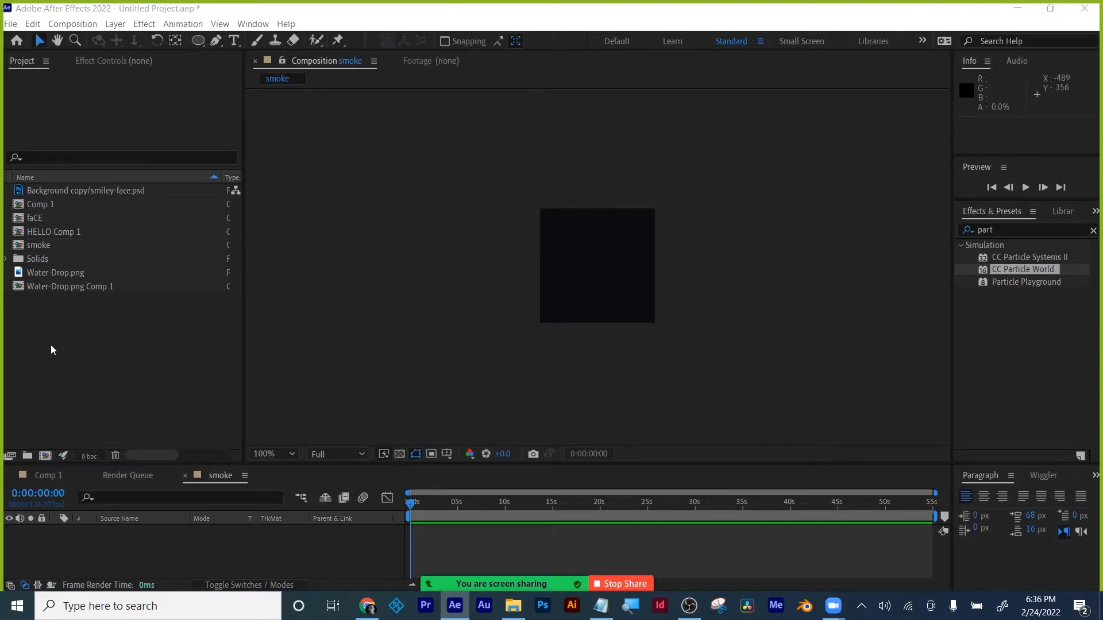
left_click(261, 201)
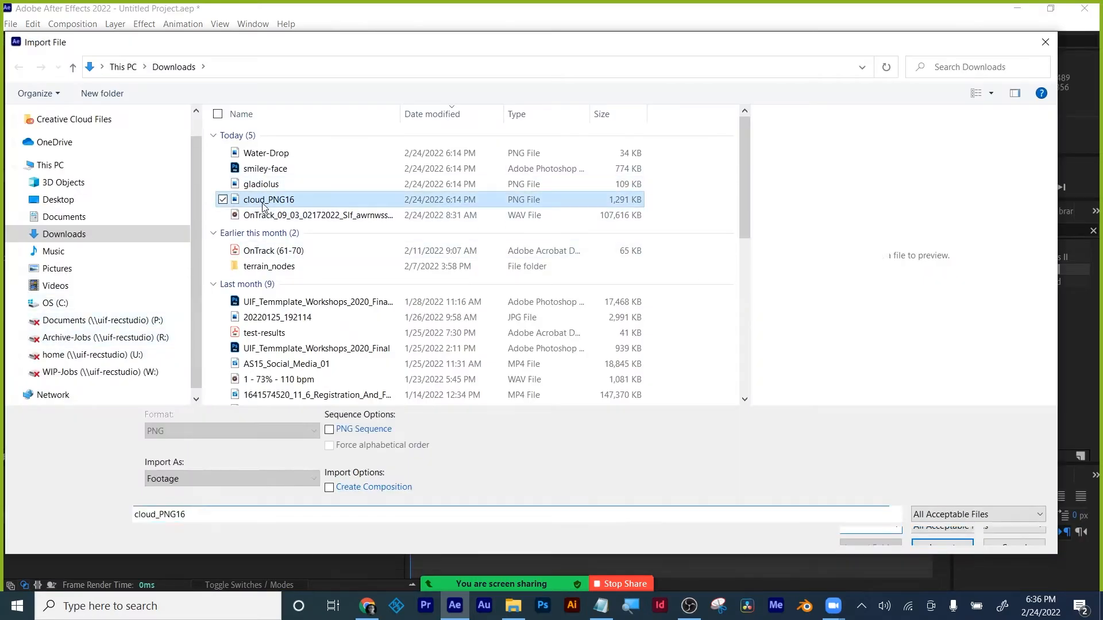
left_click(970, 536)
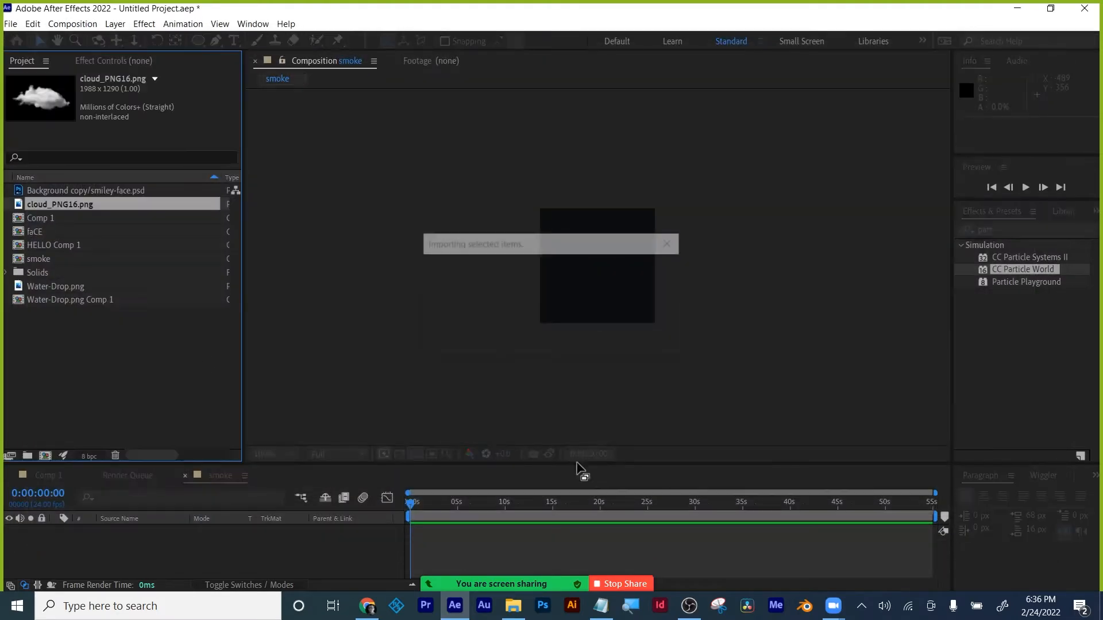
- Add the cloud image to the smoke composition and scale it down to 9%
left_click_drag(56, 205, 113, 545)
key("s")
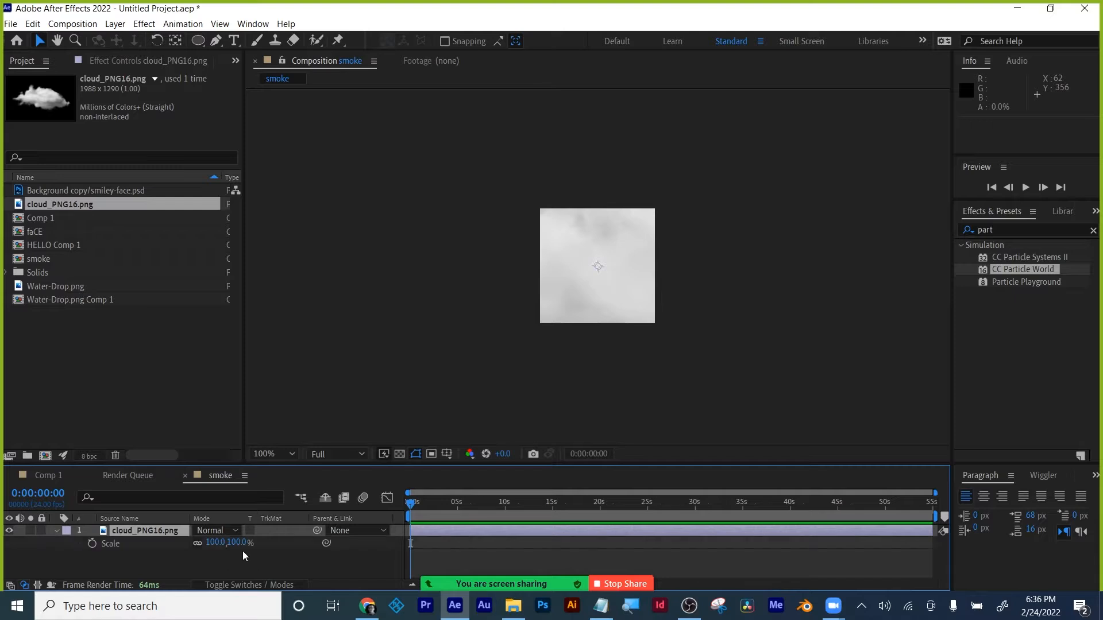
left_click_drag(235, 543, 190, 555)
left_click(208, 567)
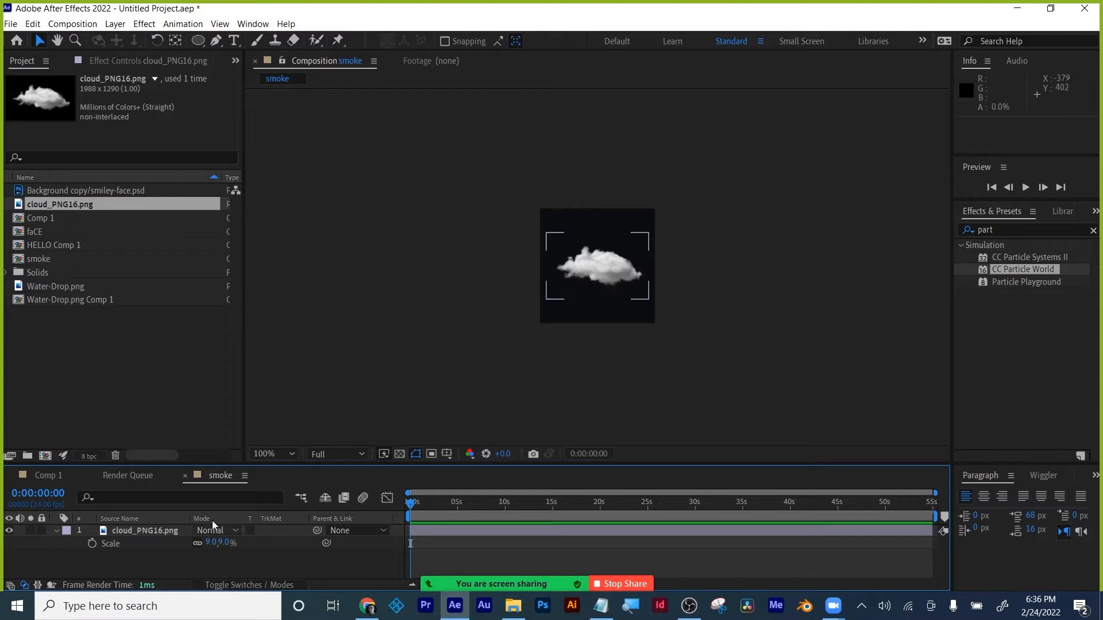
- Close the smoke timeline and the Render Queue, and check the Texture Layer choices of CC Particle World in Comp 1
left_click(184, 476)
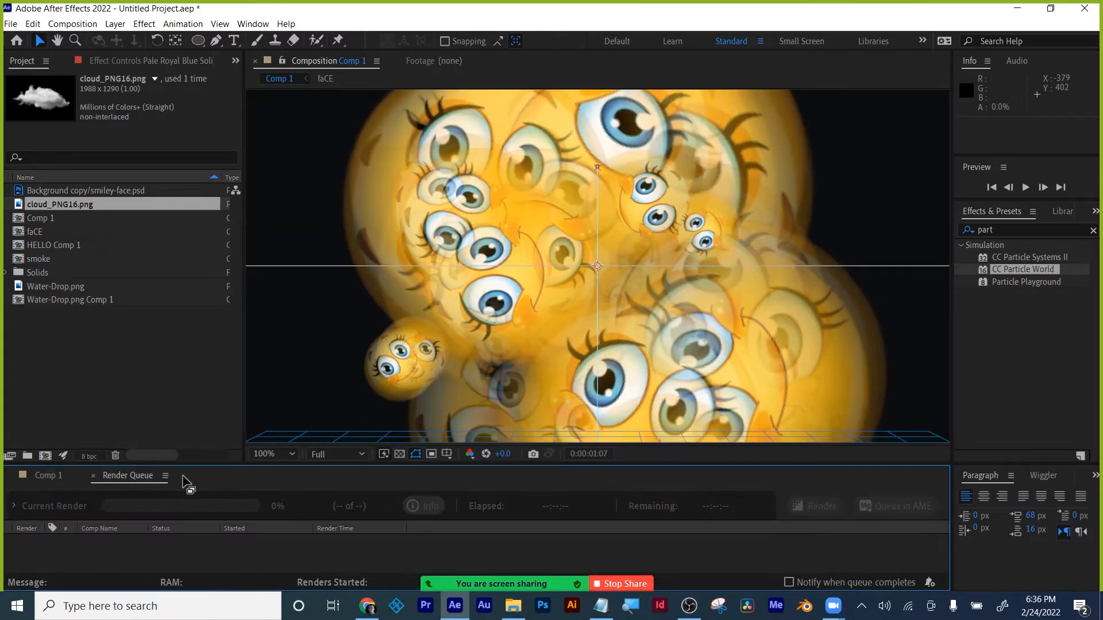
left_click(93, 476)
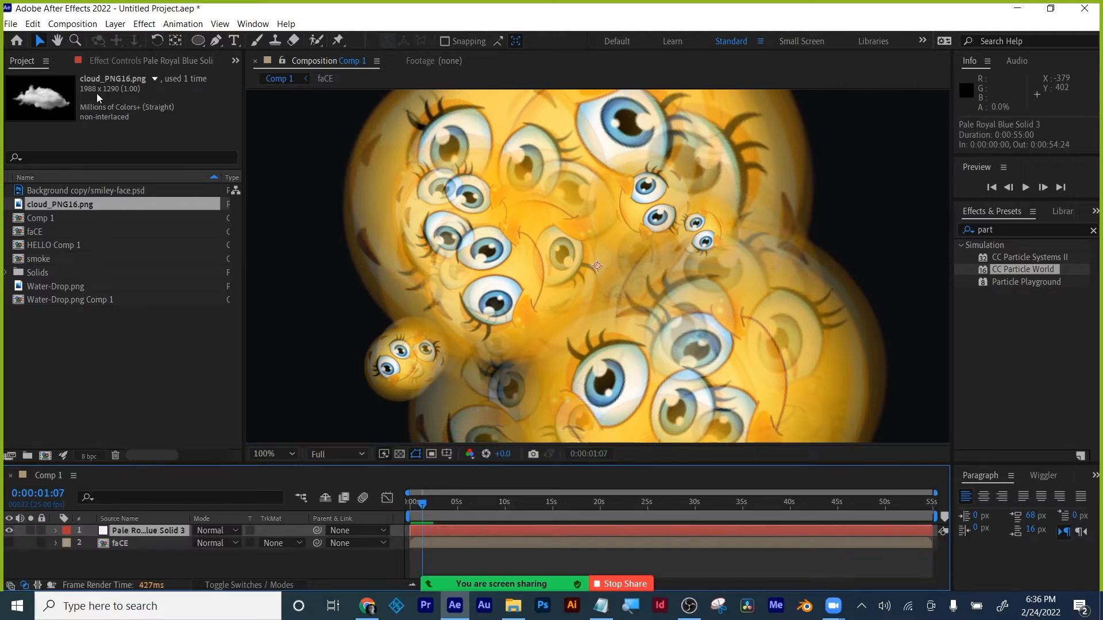
left_click(133, 63)
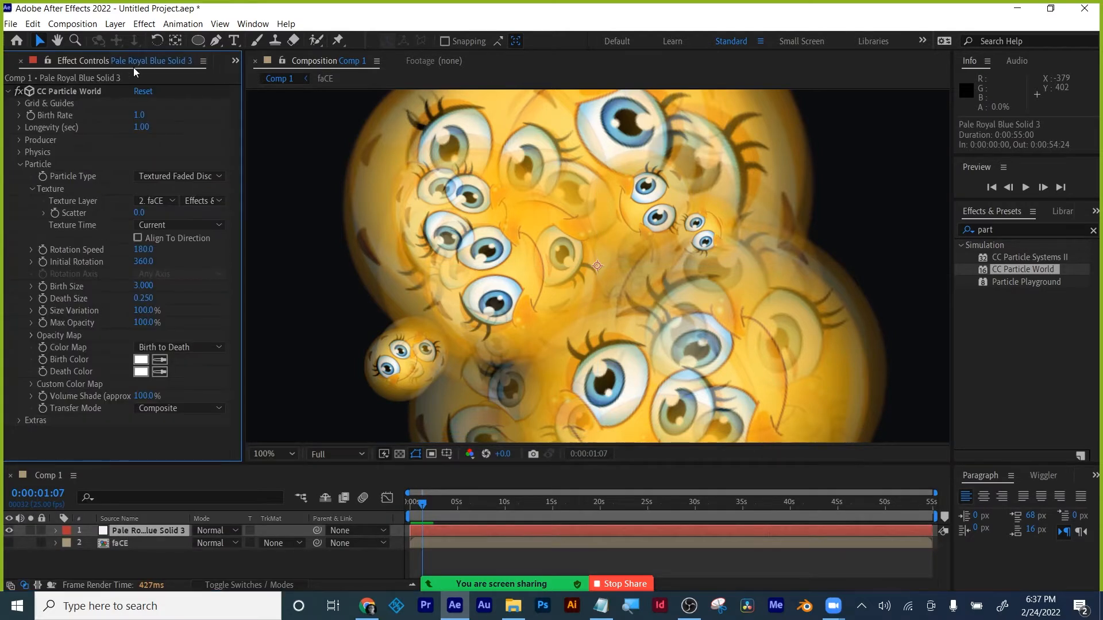
left_click(155, 201)
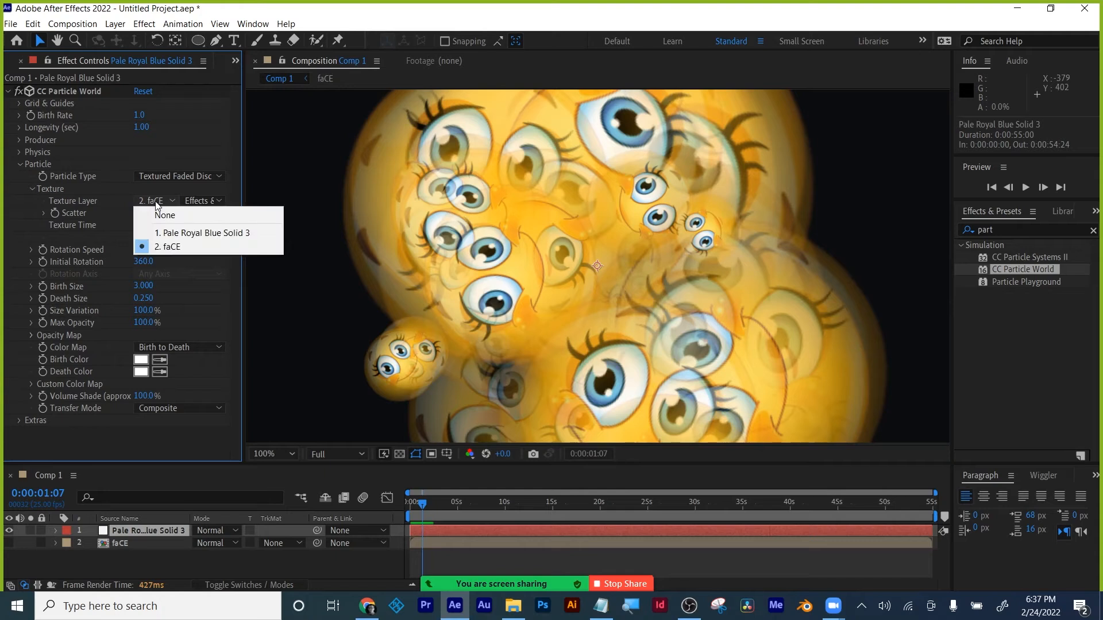
- Add the smoke composition to Comp 1 beneath the faCE layer and return to the effect settings of the solid
left_click(235, 61)
left_click(268, 78)
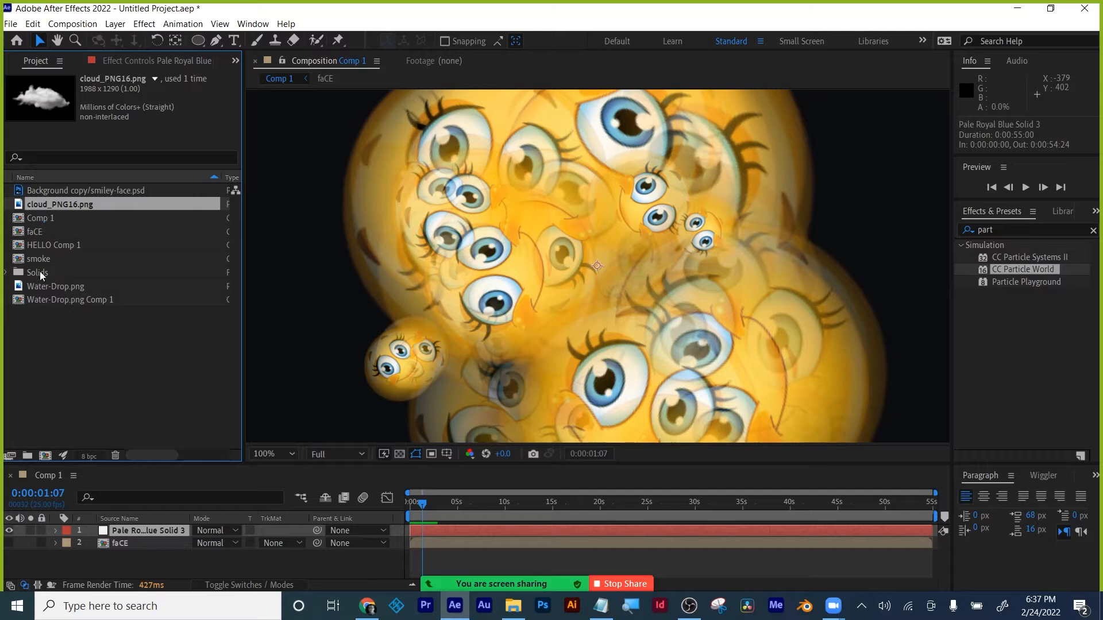
key("Down")
left_click(40, 245)
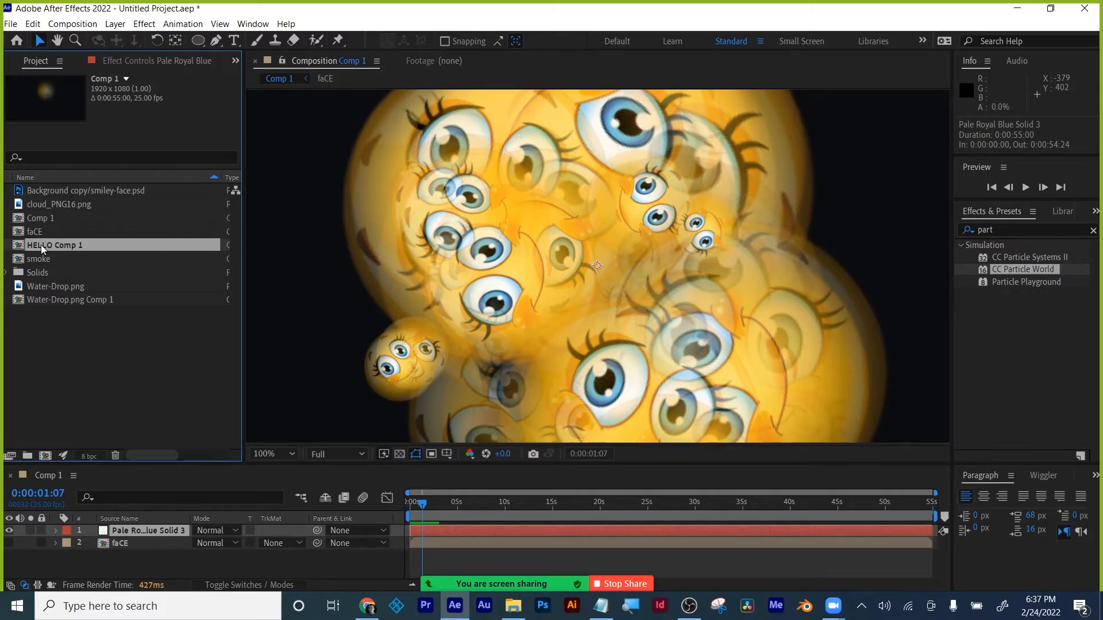
left_click(35, 231)
left_click(39, 218)
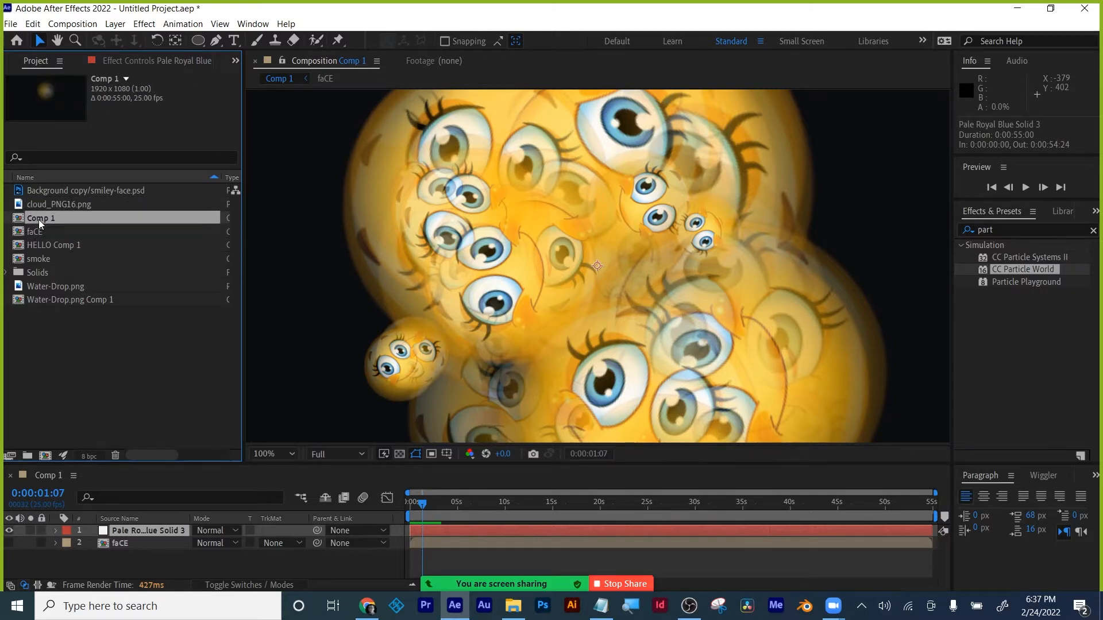
left_click_drag(34, 259, 85, 553)
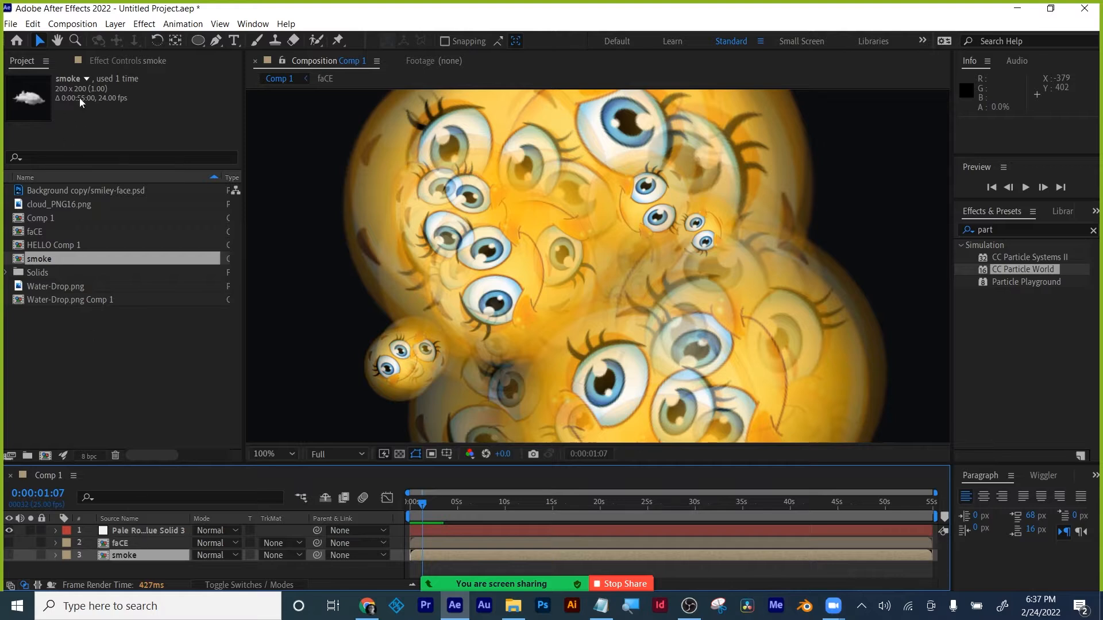
left_click(129, 67)
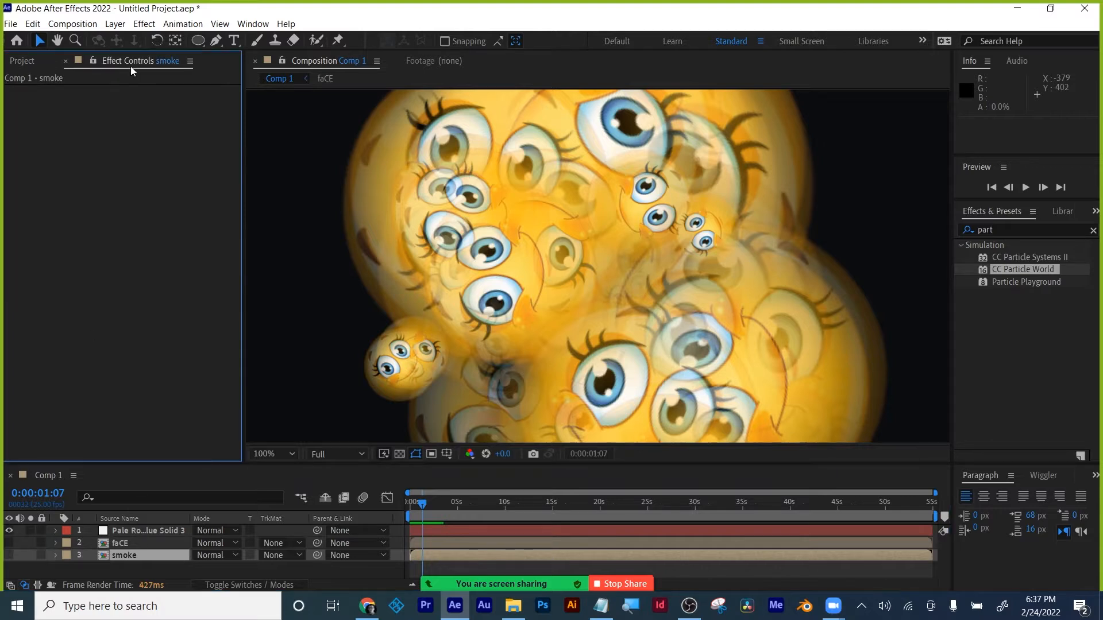
left_click(145, 529)
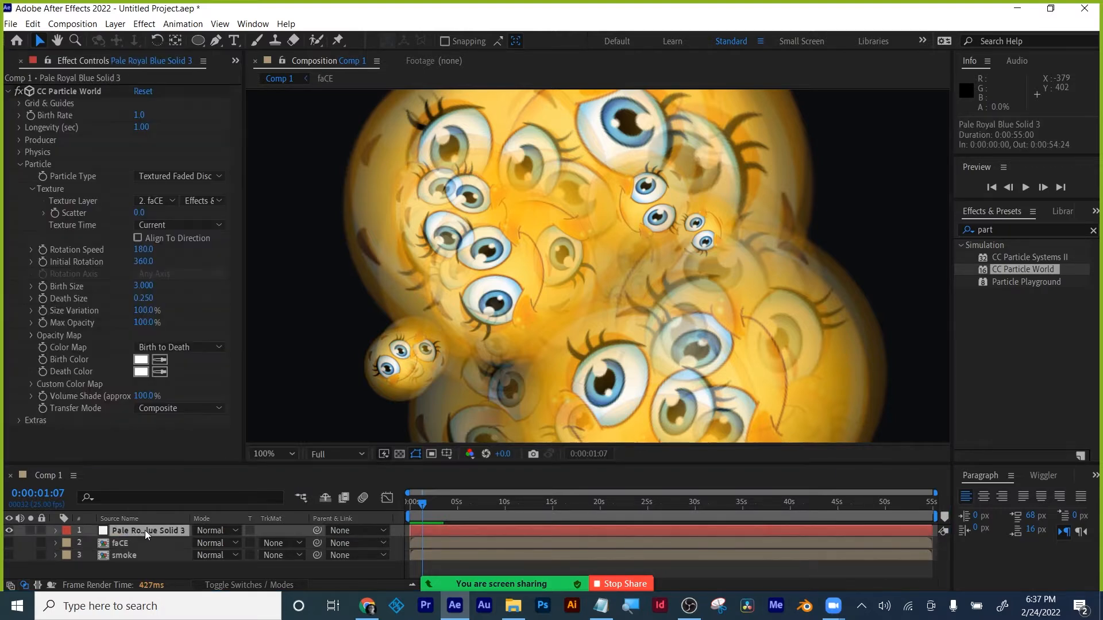
- Set the particle Texture Layer to the smoke composition with Effects & Masks, and check the particles up to about 4 seconds
left_click(154, 201)
left_click(190, 261)
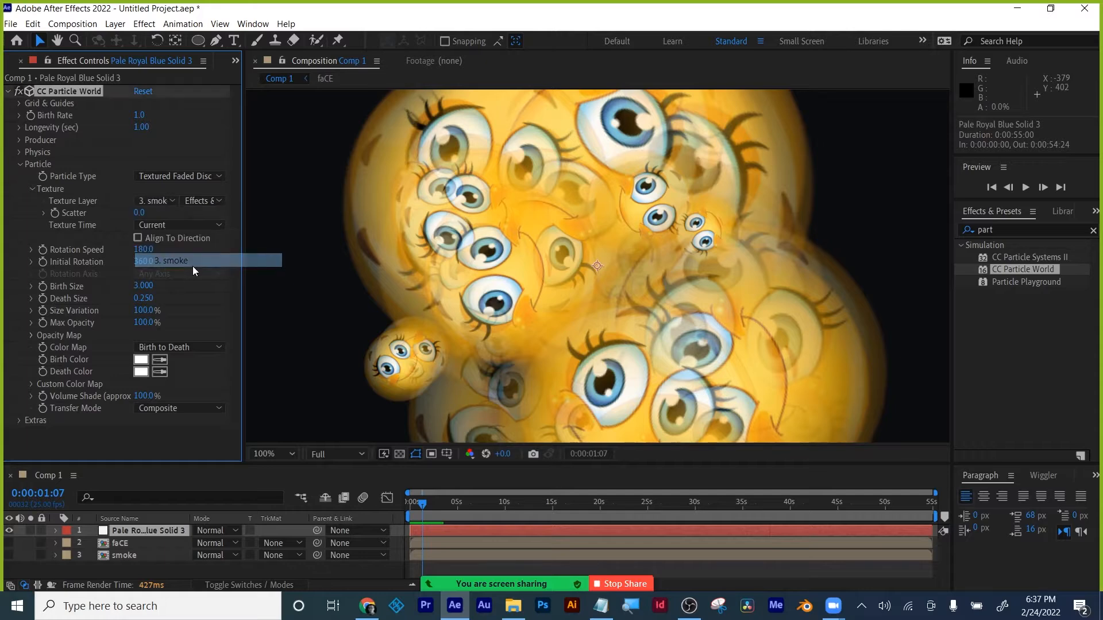
left_click(208, 201)
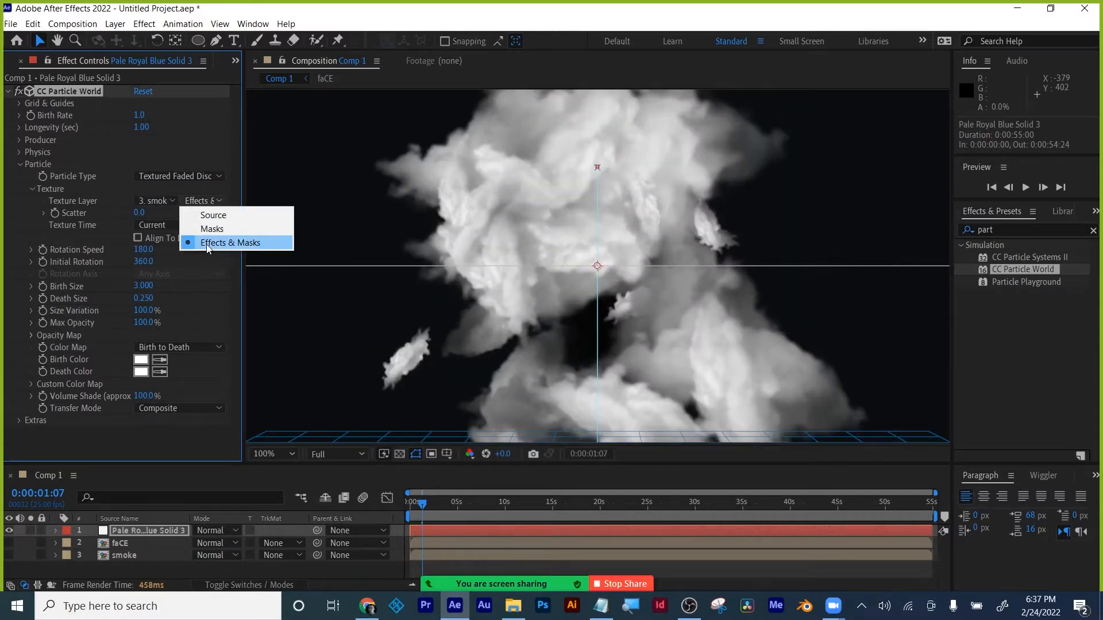
left_click(205, 242)
left_click(445, 506)
mouse_move(439, 509)
left_mouse_down()
mouse_move(413, 511)
mouse_move(436, 509)
left_mouse_up()
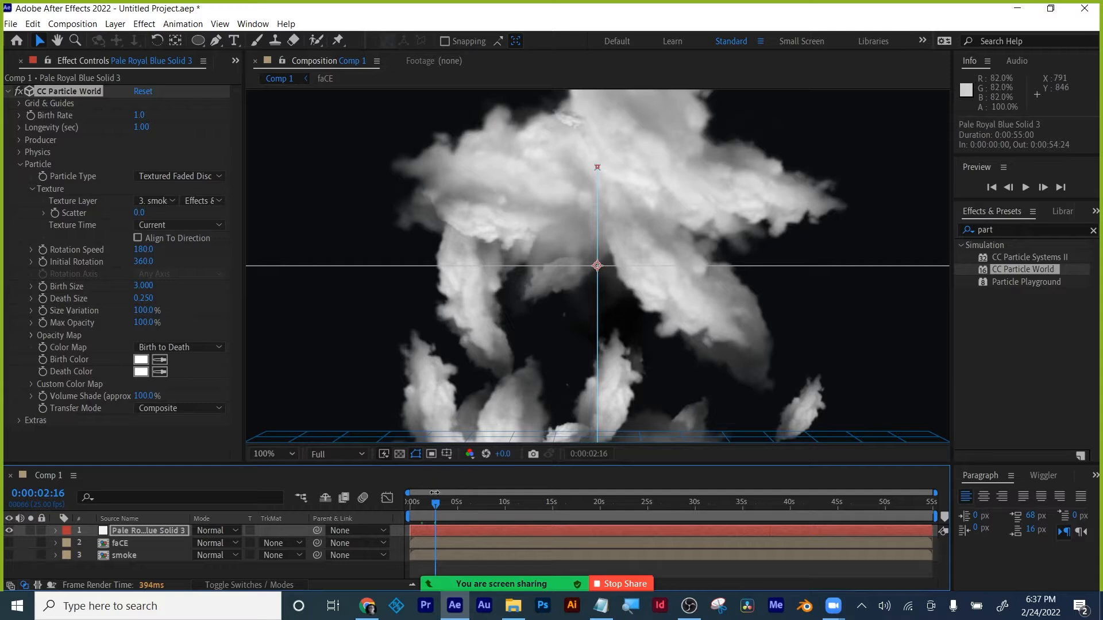
mouse_move(436, 502)
left_mouse_down()
mouse_move(418, 505)
mouse_move(455, 503)
left_mouse_up()
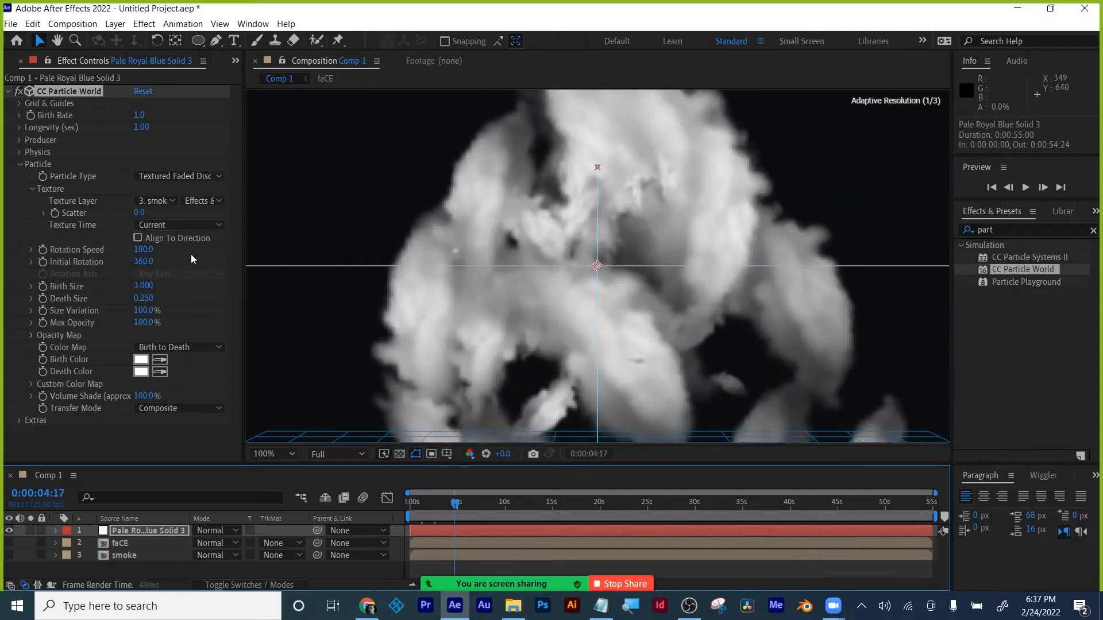
- Change the Physics animation of CC Particle World to Vortex
left_click(21, 165)
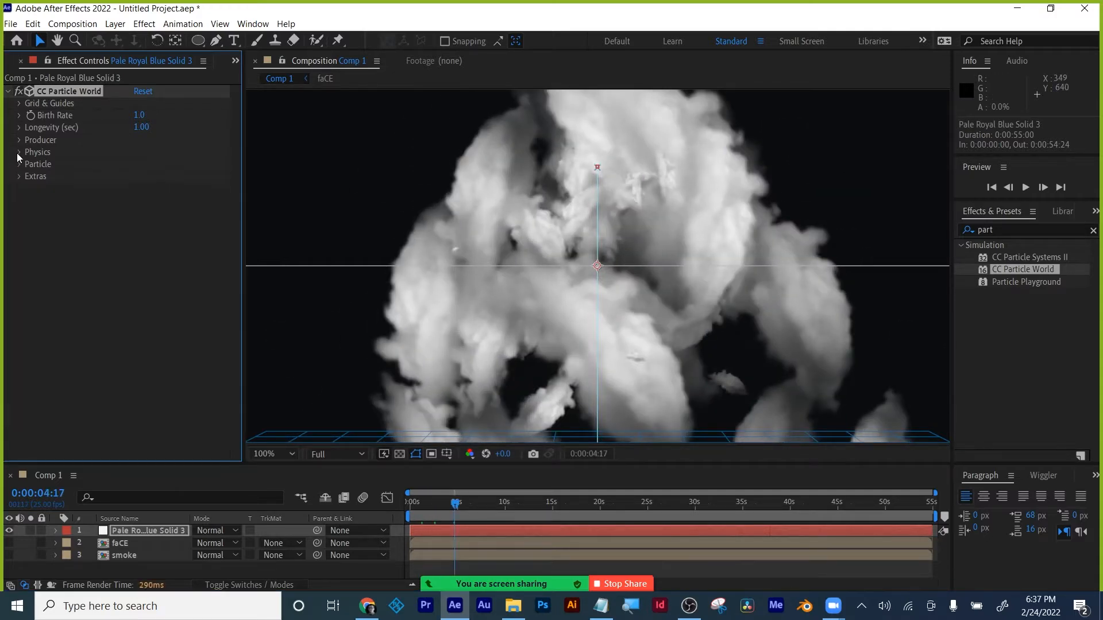
left_click(19, 152)
left_click(171, 166)
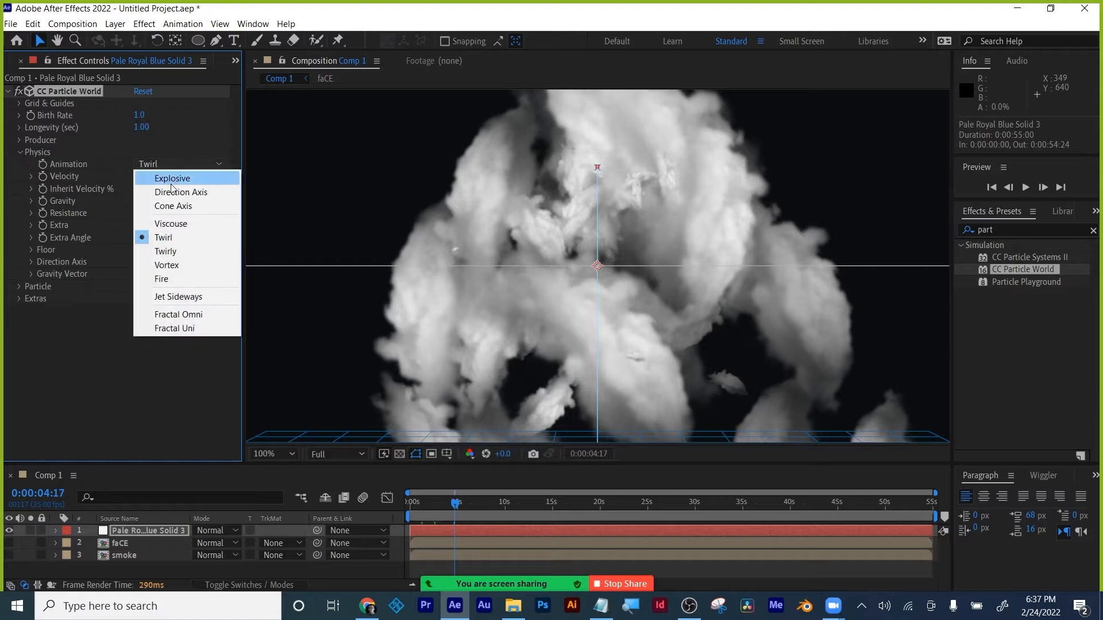
left_click(178, 266)
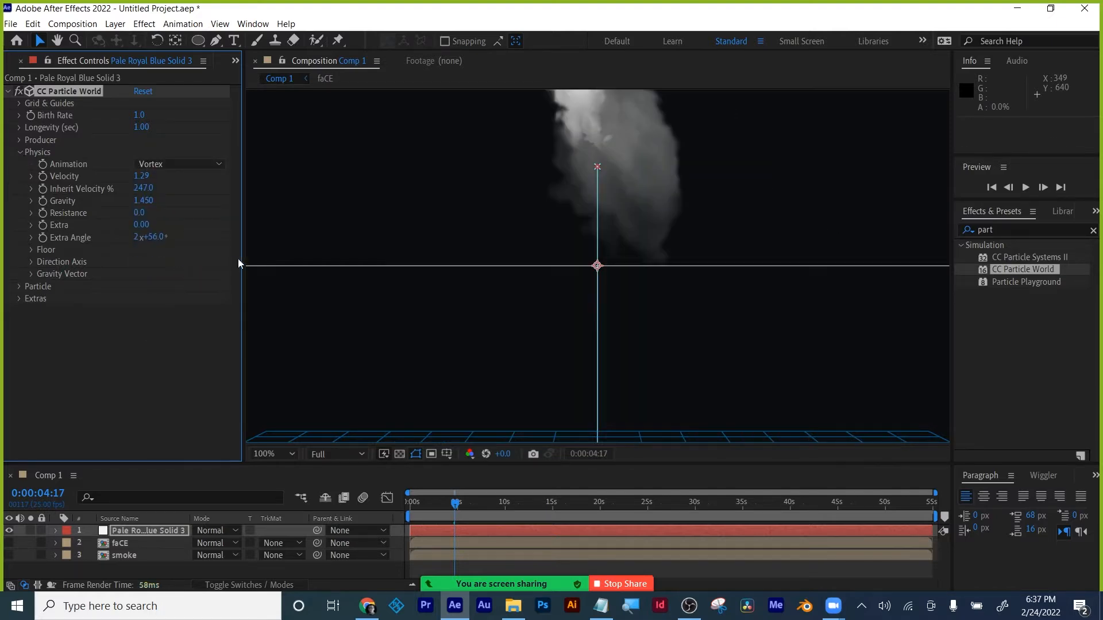
left_click(20, 151)
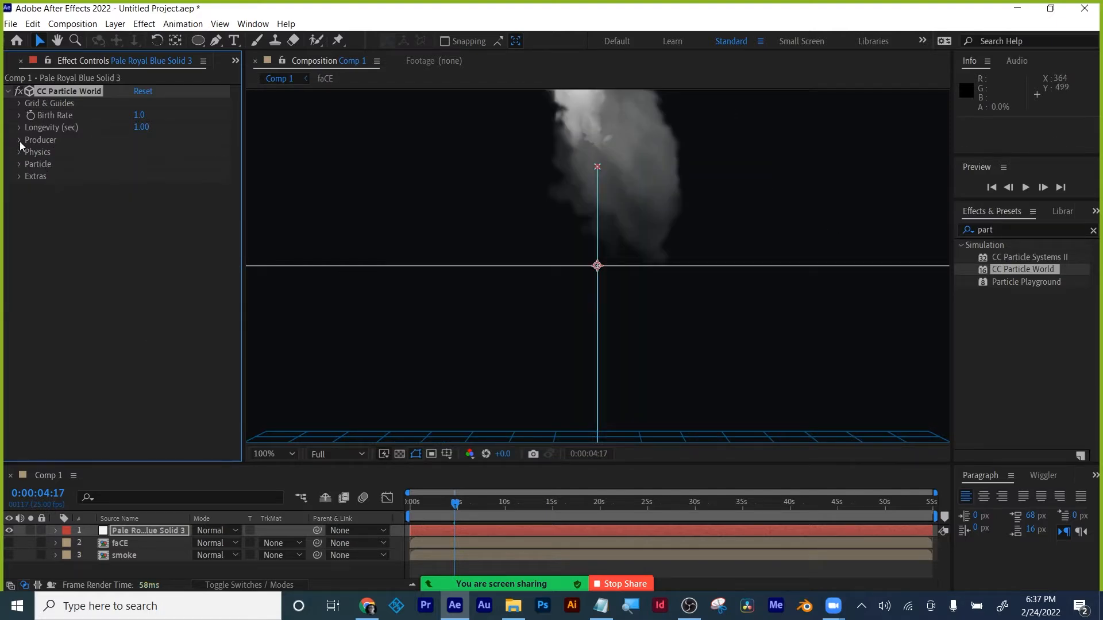
- Lower the particle producer to Position Y 0.14 and check the smoke column at about 6 seconds
left_click(20, 140)
mouse_move(139, 164)
left_mouse_down()
mouse_move(183, 173)
mouse_move(155, 173)
left_mouse_up()
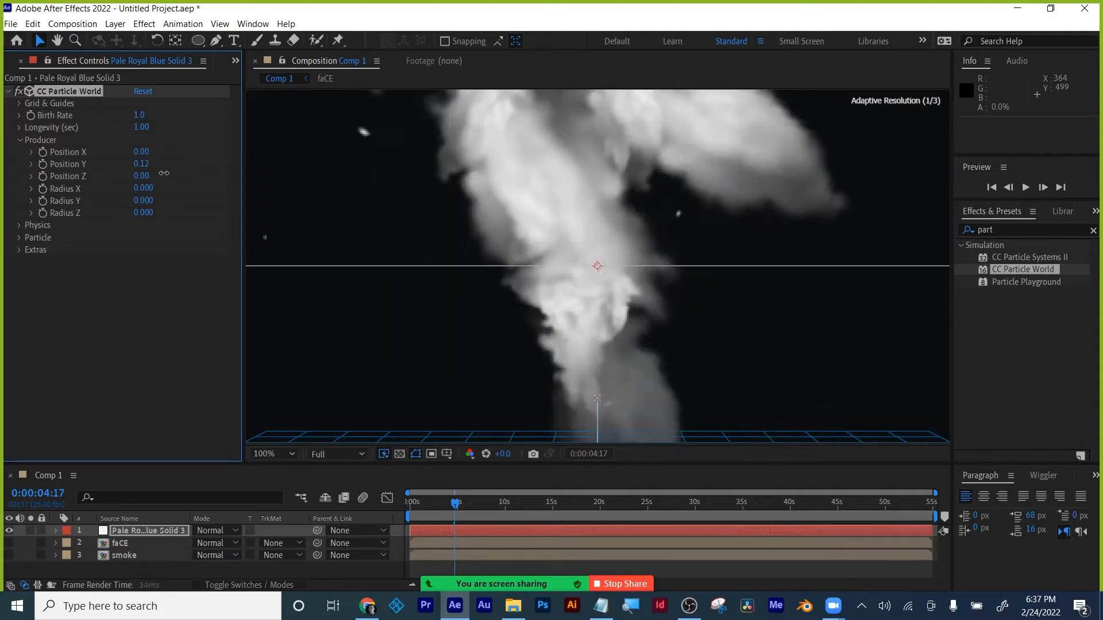
mouse_move(457, 496)
left_mouse_down()
mouse_move(420, 502)
mouse_move(468, 504)
left_mouse_up()
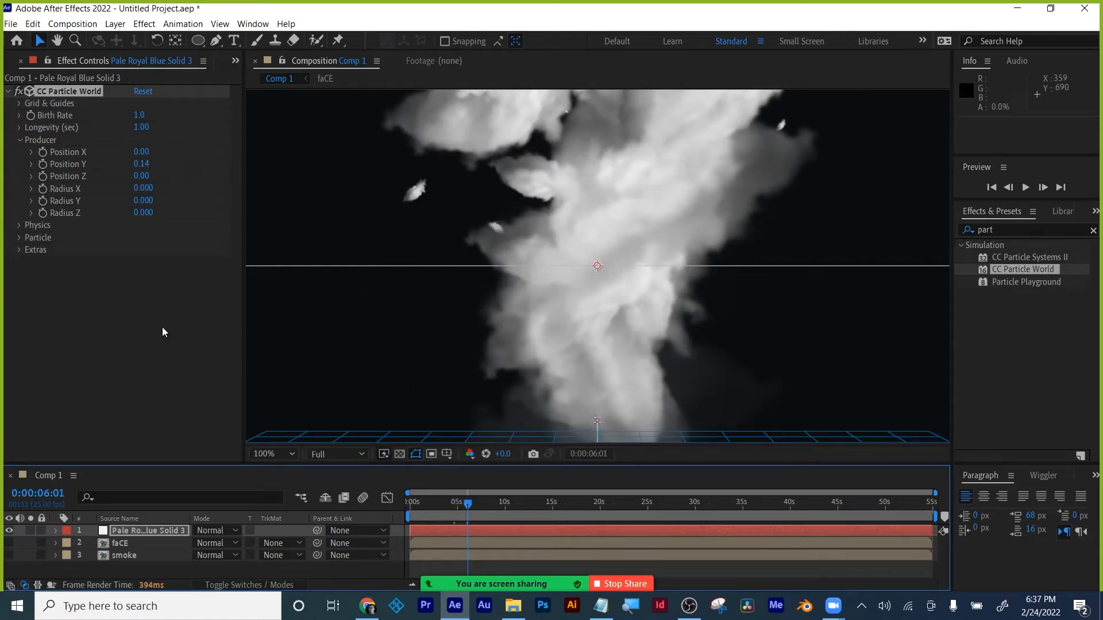
left_click(20, 141)
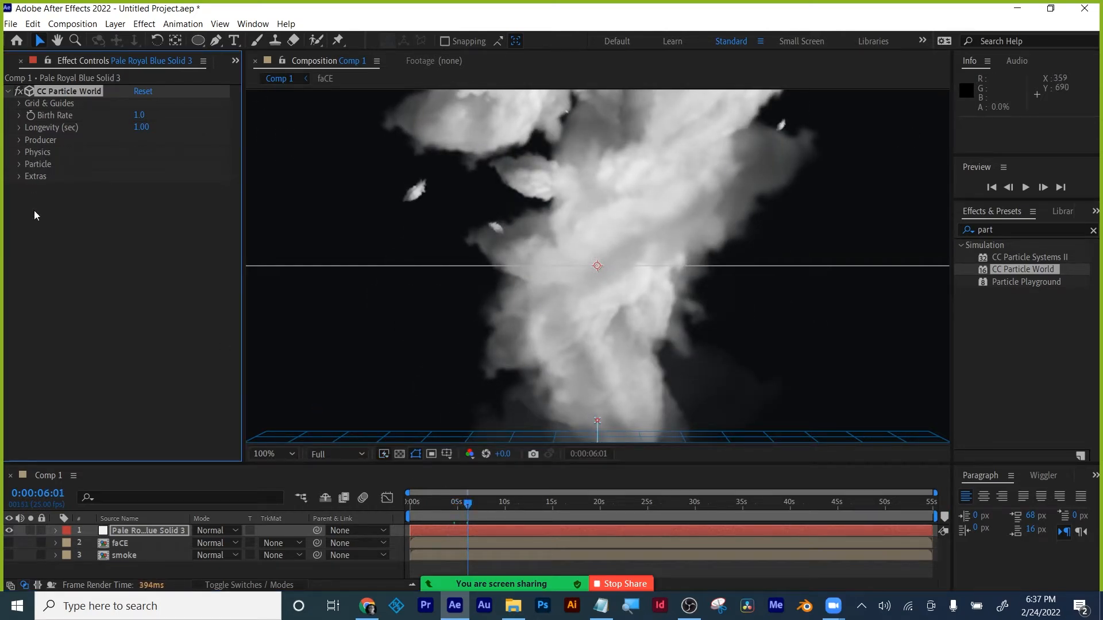
- Set the particles' Birth Size to 0.380 and Death Size to 3.580, keeping Size Variation at 100%
left_click(19, 153)
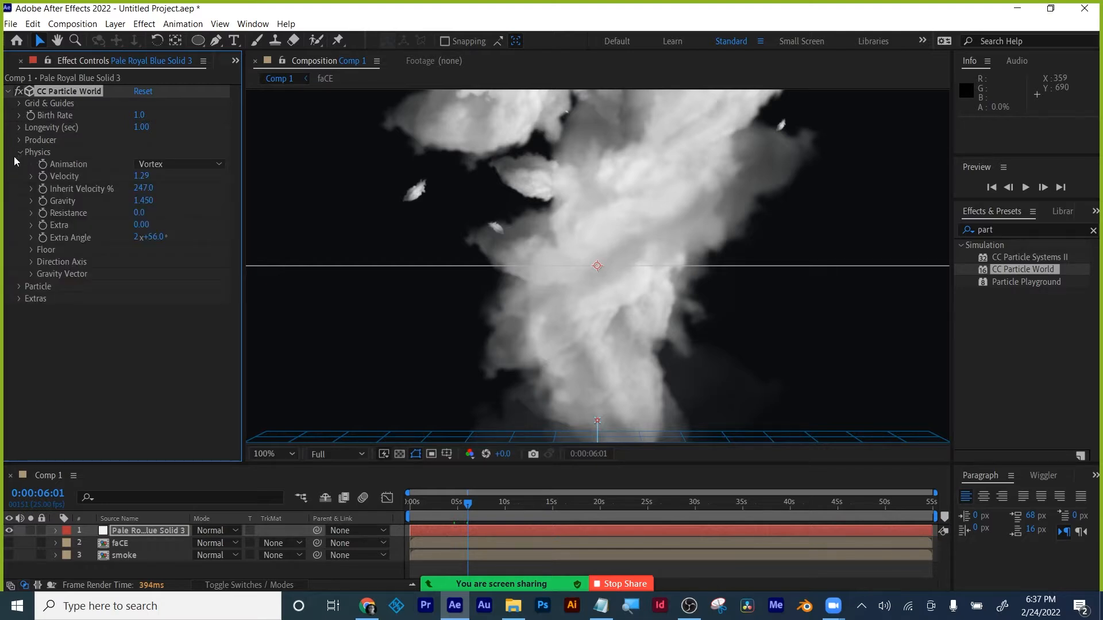
left_click(19, 153)
left_click(19, 164)
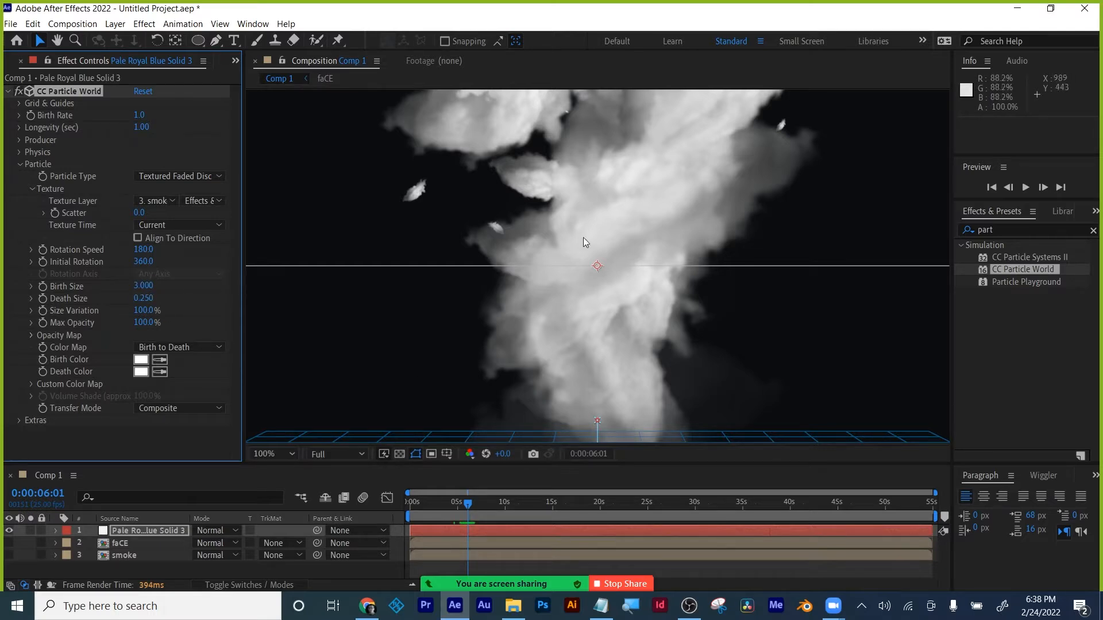
left_click_drag(145, 287, 27, 347)
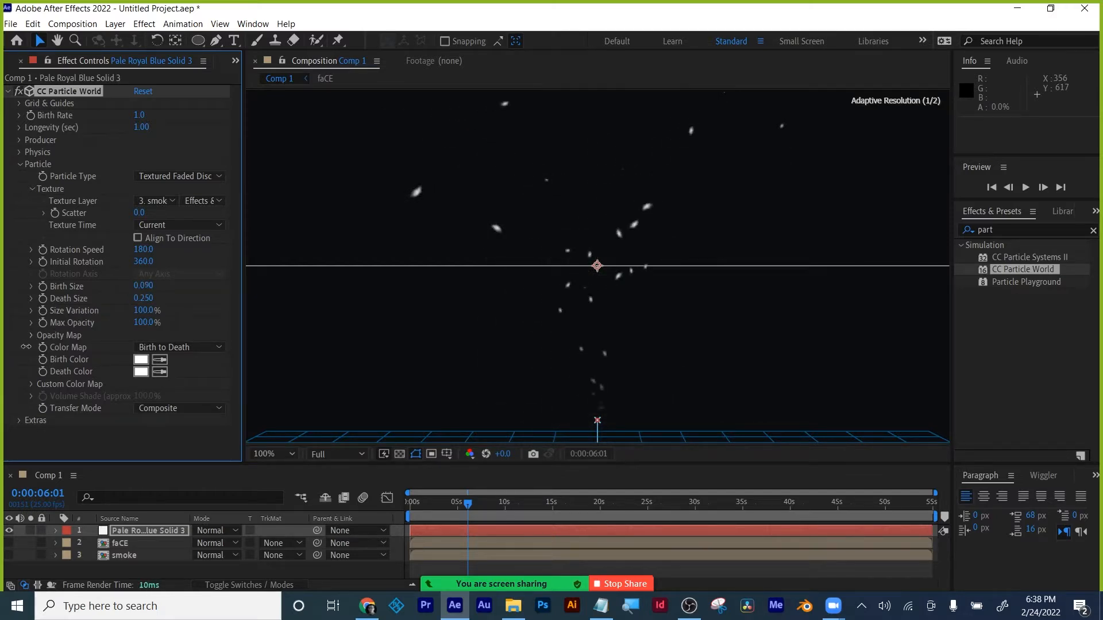
left_click_drag(143, 299, 375, 269)
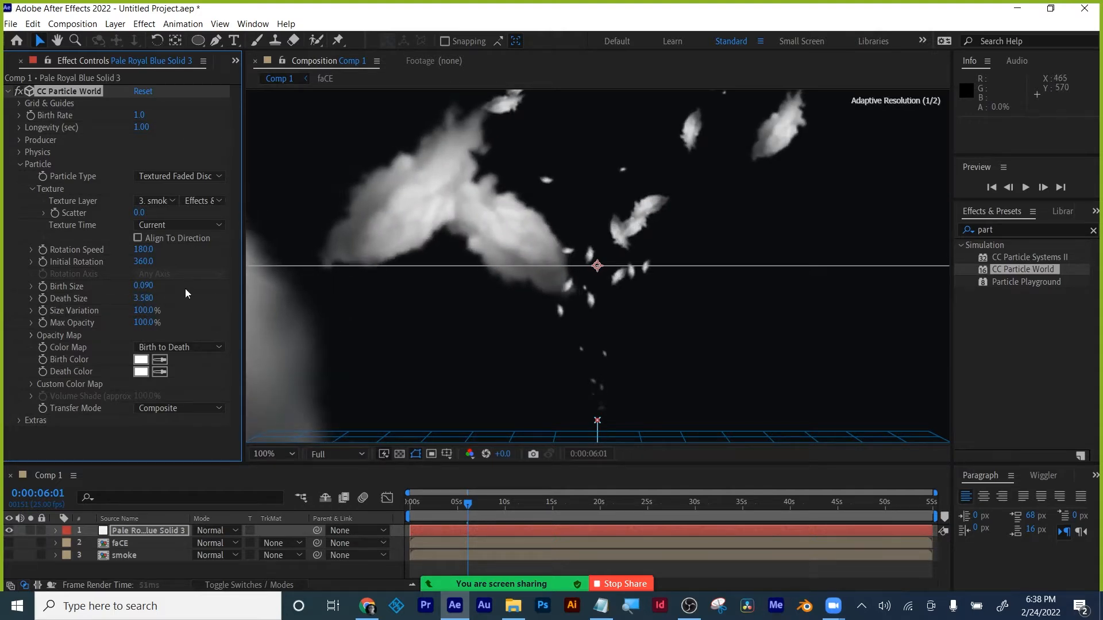
left_click_drag(146, 285, 427, 509)
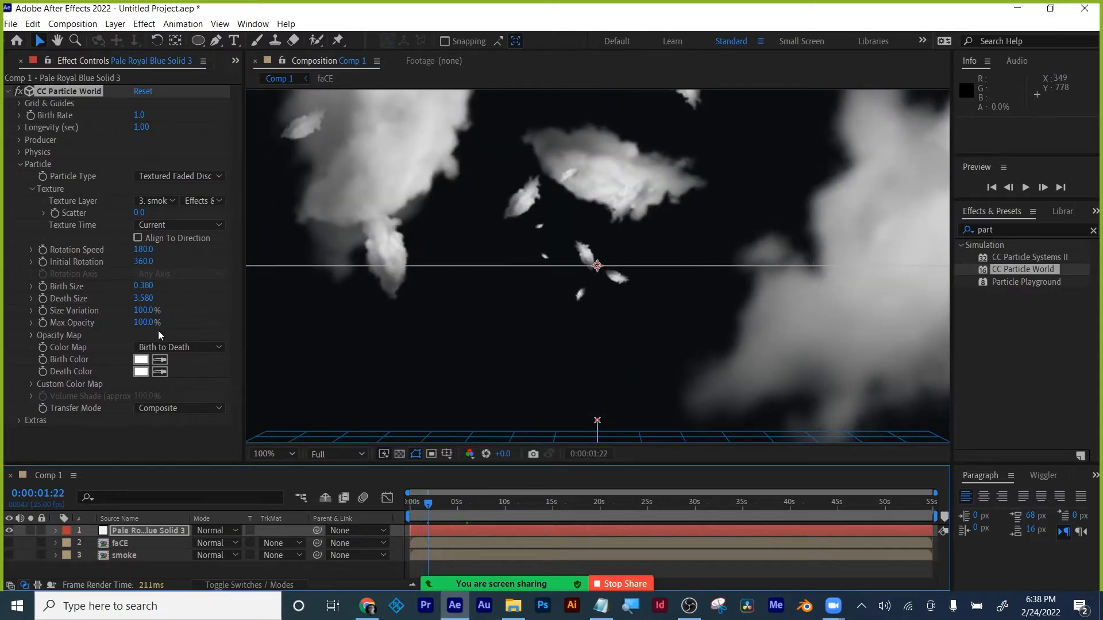
left_click_drag(141, 310, 168, 308)
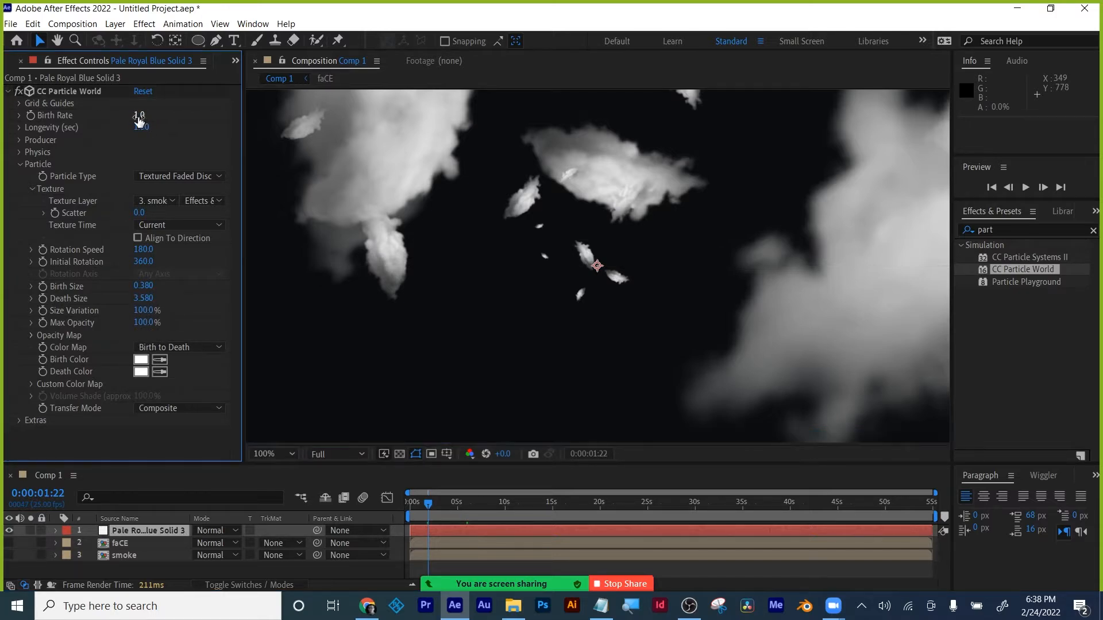
- Raise the Birth Rate to 2.8 and the Longevity to 2.29 seconds
left_click_drag(140, 115, 151, 115)
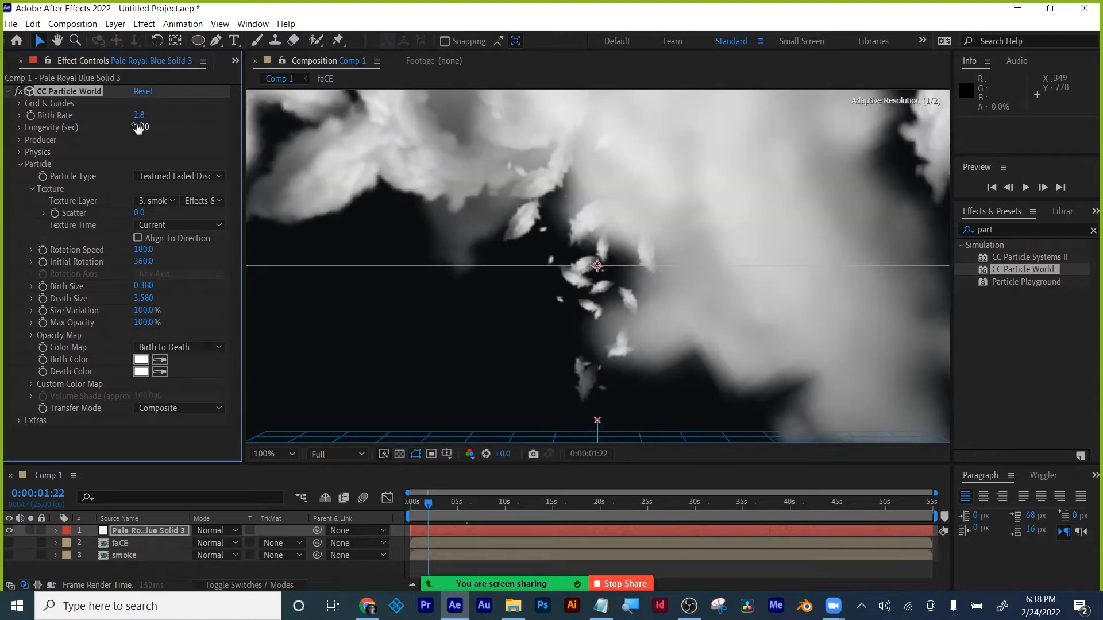
left_click_drag(142, 127, 152, 196)
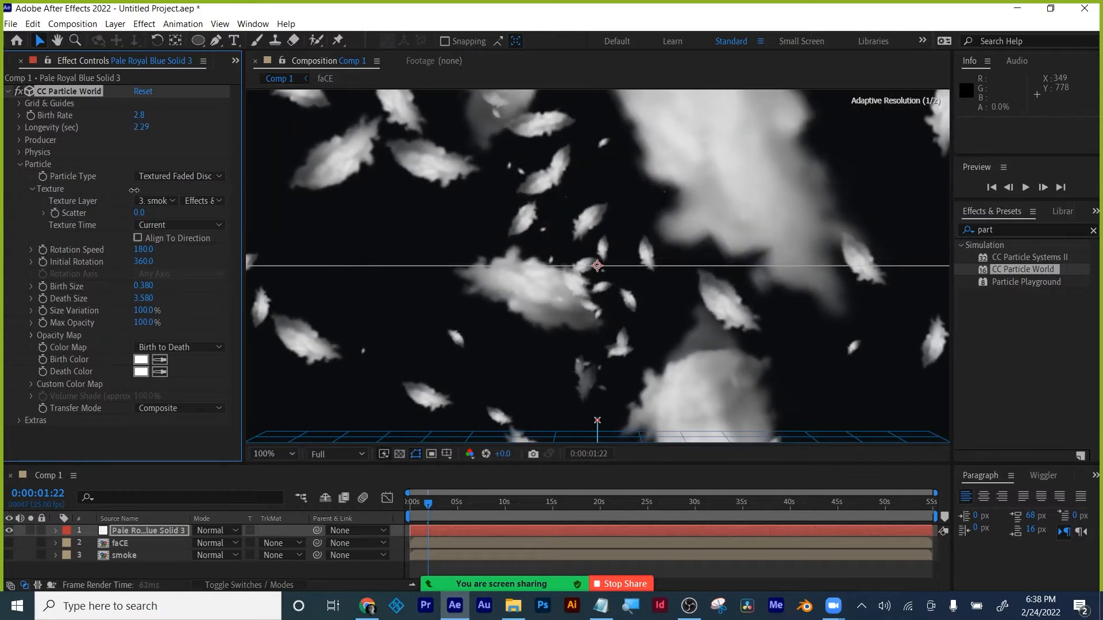
left_click(19, 164)
- Set the producer's Position Y to 0.15 and check the particles at about 5 seconds
left_click(20, 141)
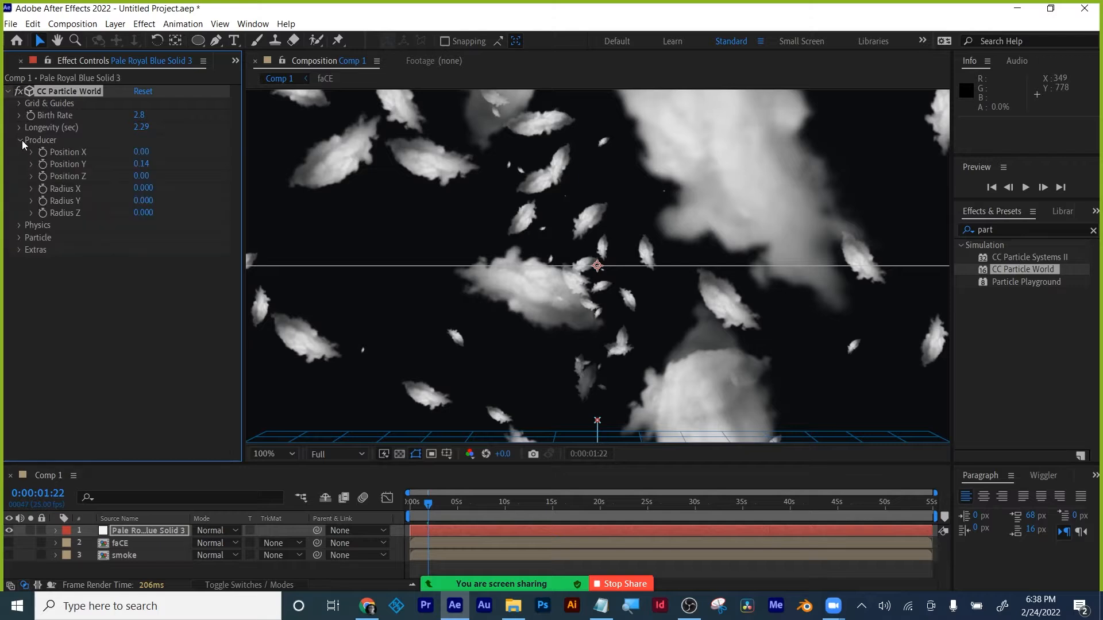
mouse_move(141, 163)
left_mouse_down()
mouse_move(75, 177)
mouse_move(145, 167)
left_mouse_up()
left_click_drag(423, 495, 462, 494)
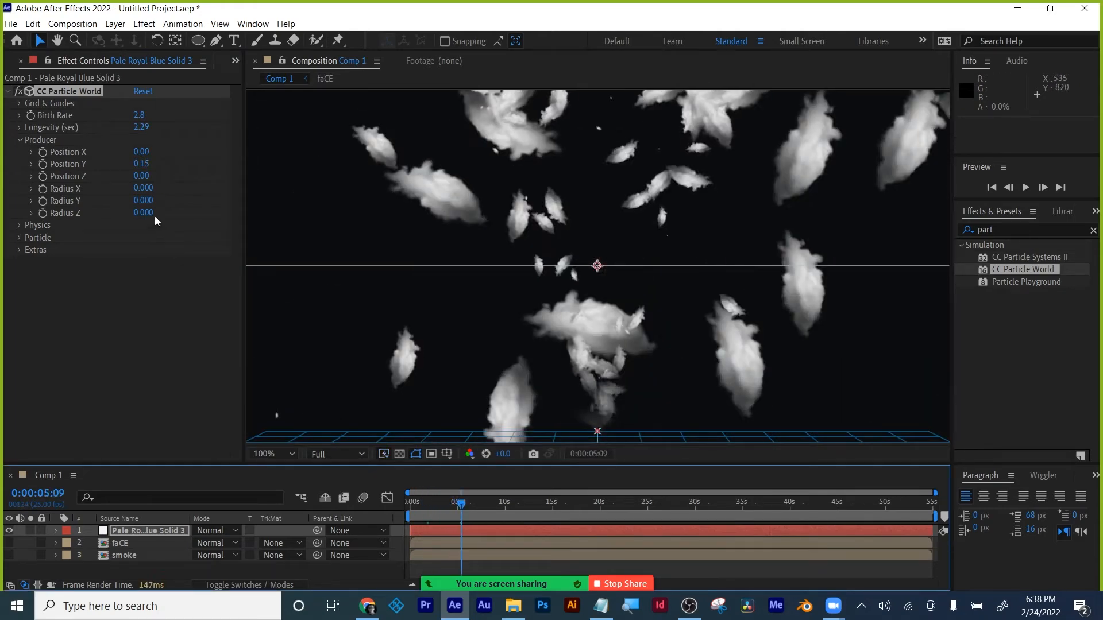
left_click(20, 140)
- Set the Physics Resistance to 10.9 and check the smoke at about 1 second
left_click(21, 152)
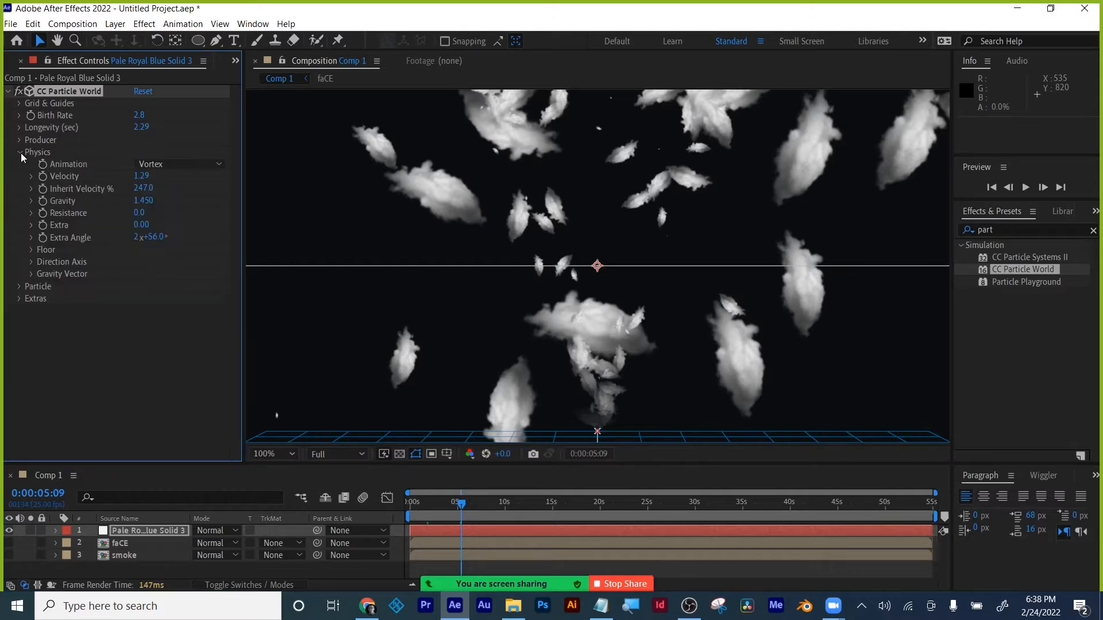
left_click_drag(139, 212, 210, 204)
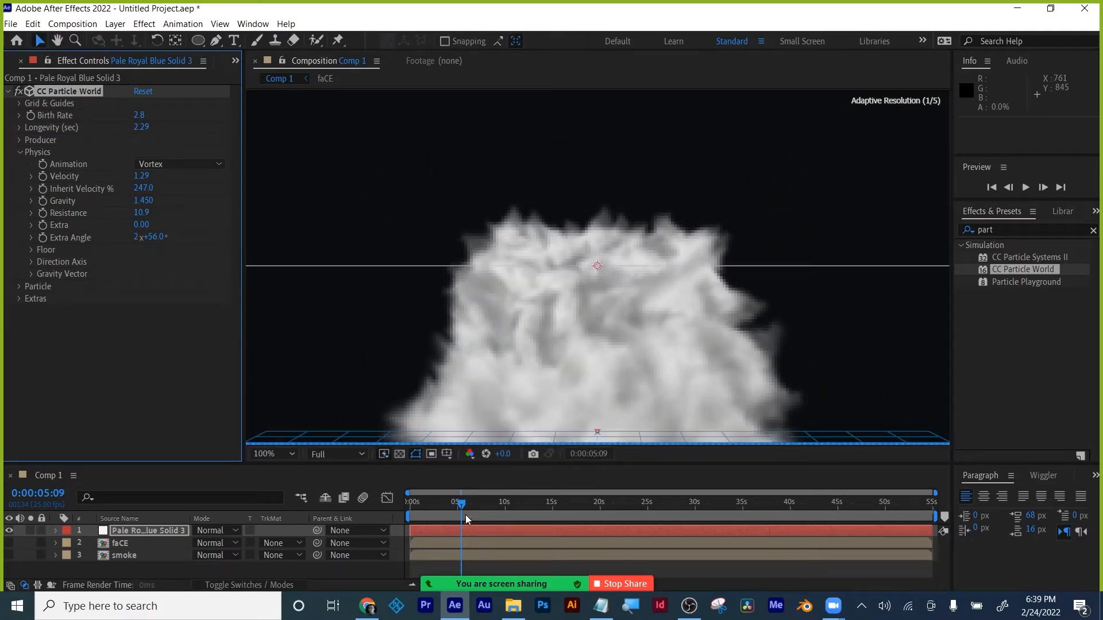
left_click_drag(461, 504, 423, 501)
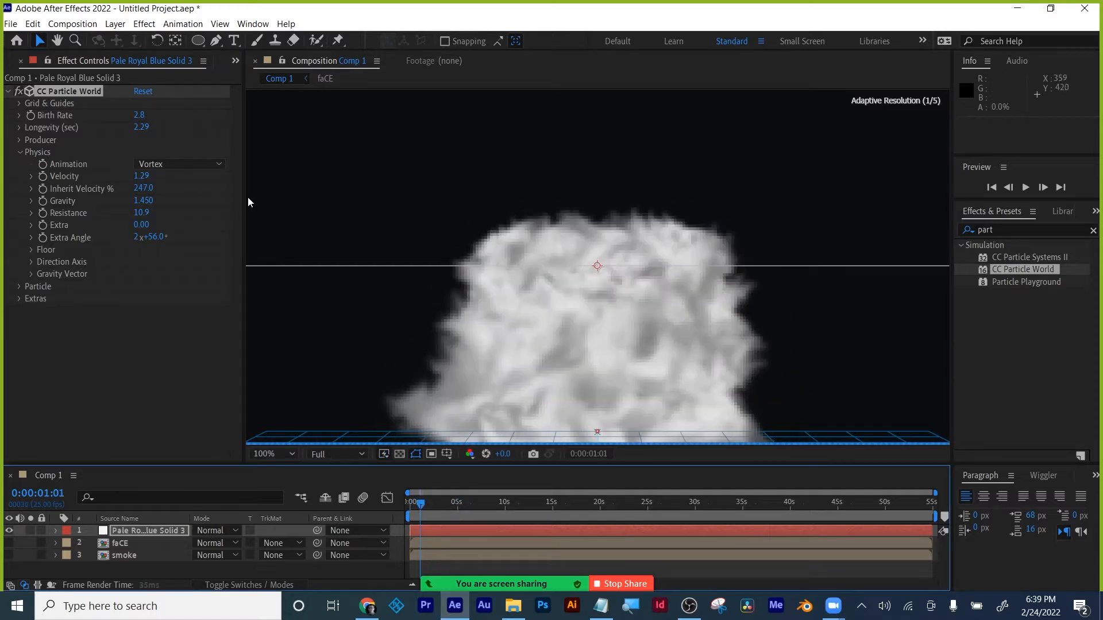
- Set Gravity to -0.230, Inherit Velocity to -9% and Velocity to 0.58, and preview the smoke from the start
left_click_drag(143, 200, 33, 206)
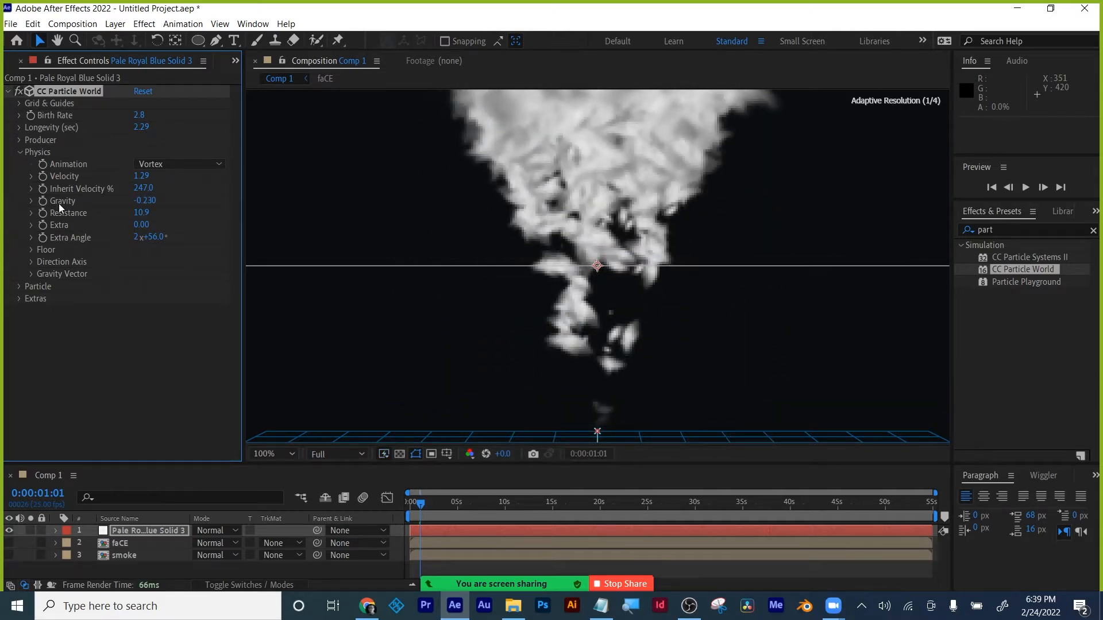
left_click_drag(143, 189, 2, 231)
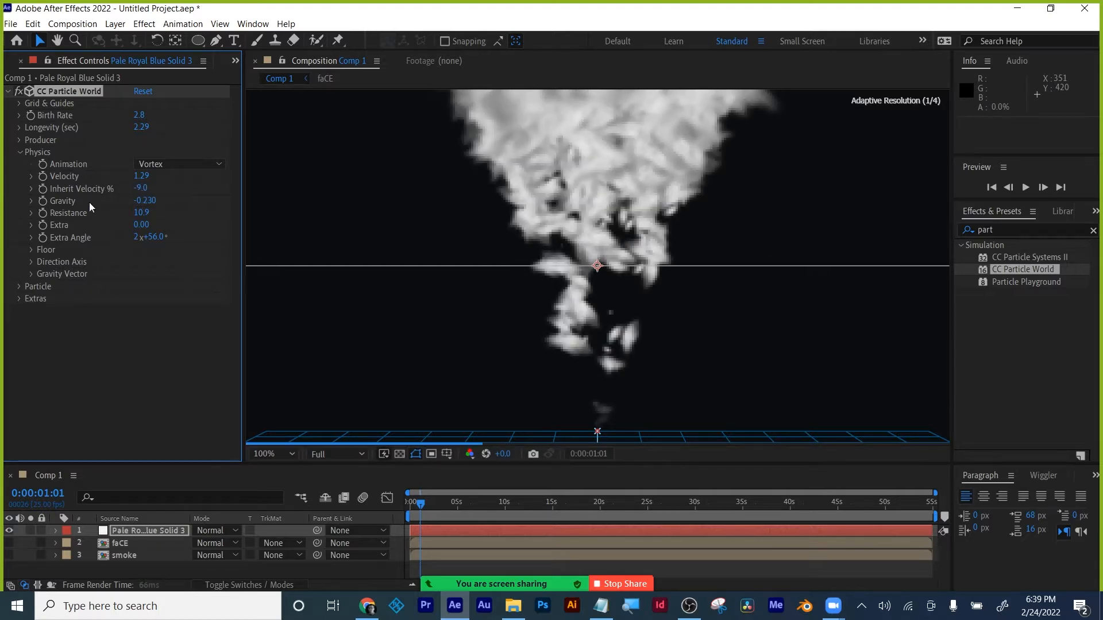
left_click_drag(142, 177, 98, 185)
left_click_drag(421, 505, 391, 505)
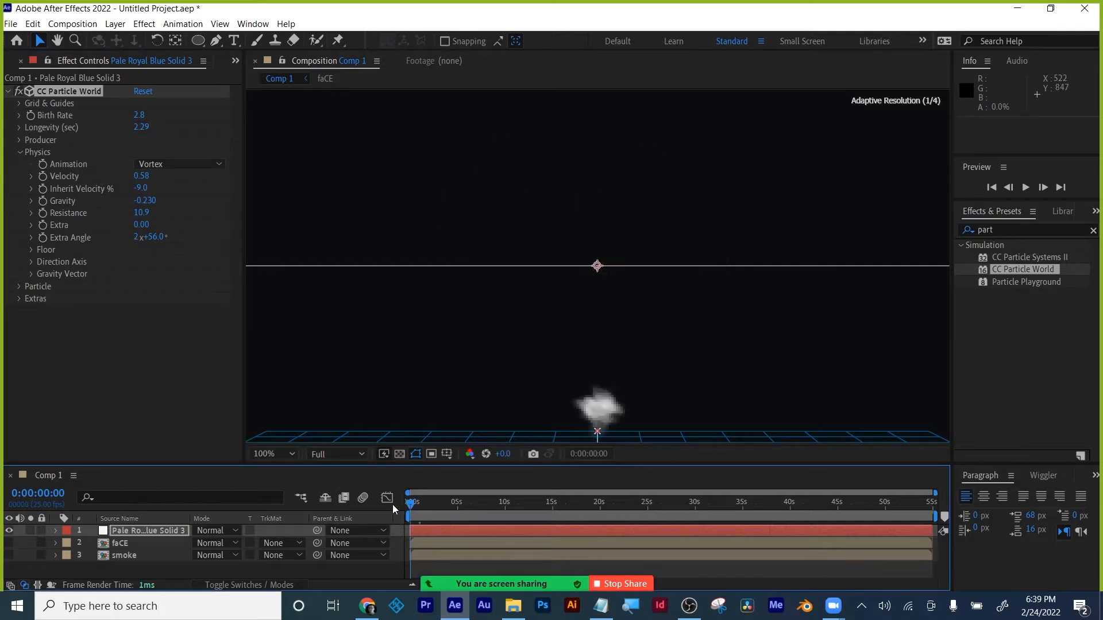
key("space")
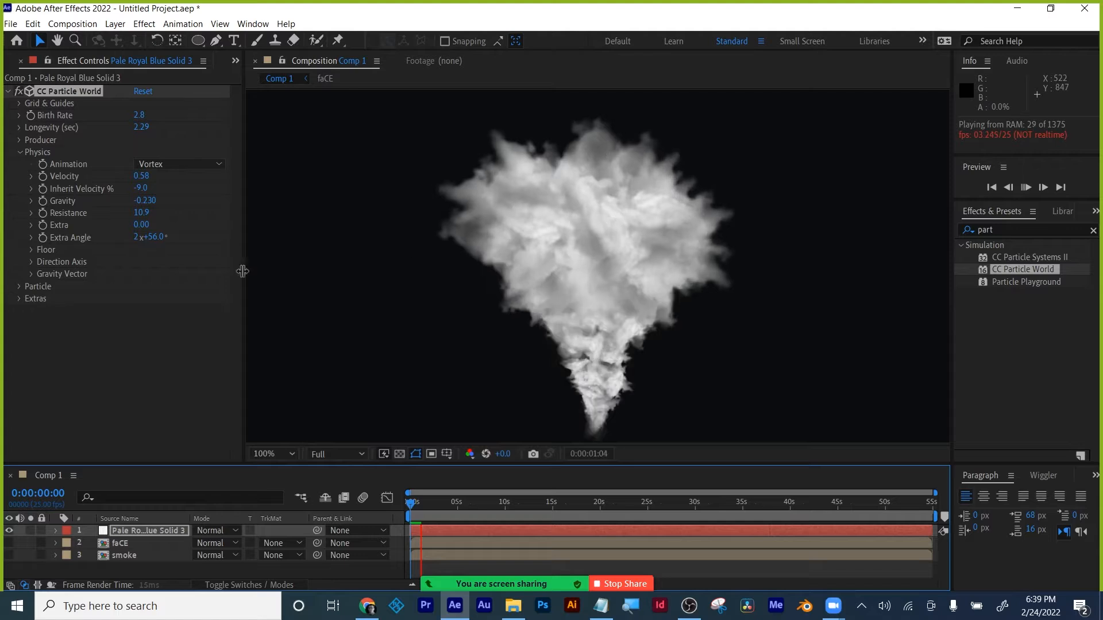
- Lower the particles' Max Opacity to 2% and preview the smoke from the start
left_click(19, 287)
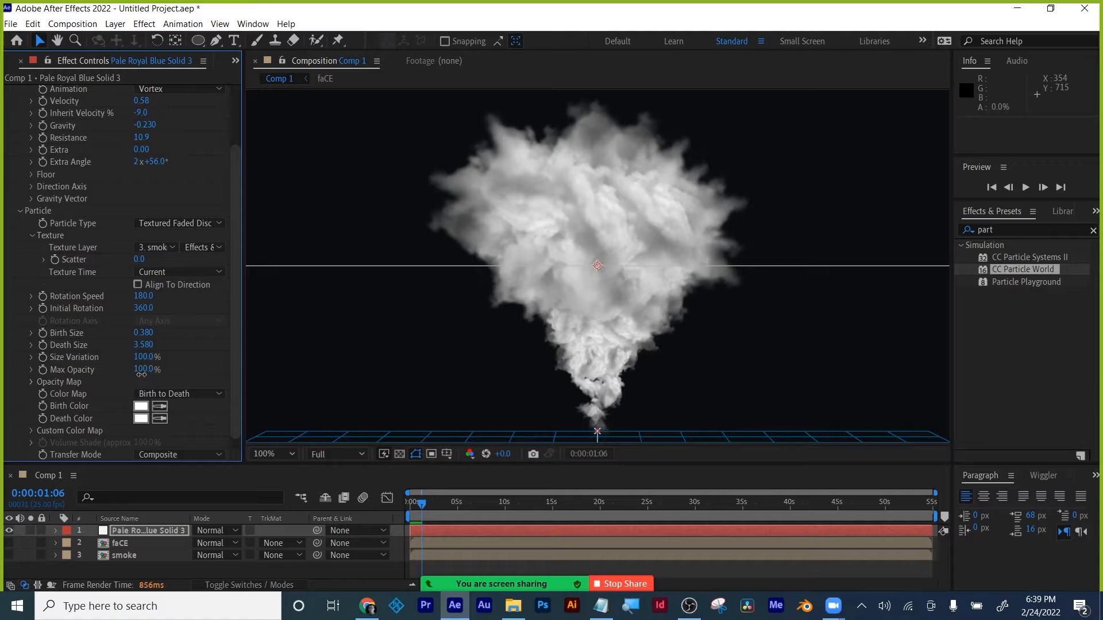
left_click_drag(134, 375, 89, 391)
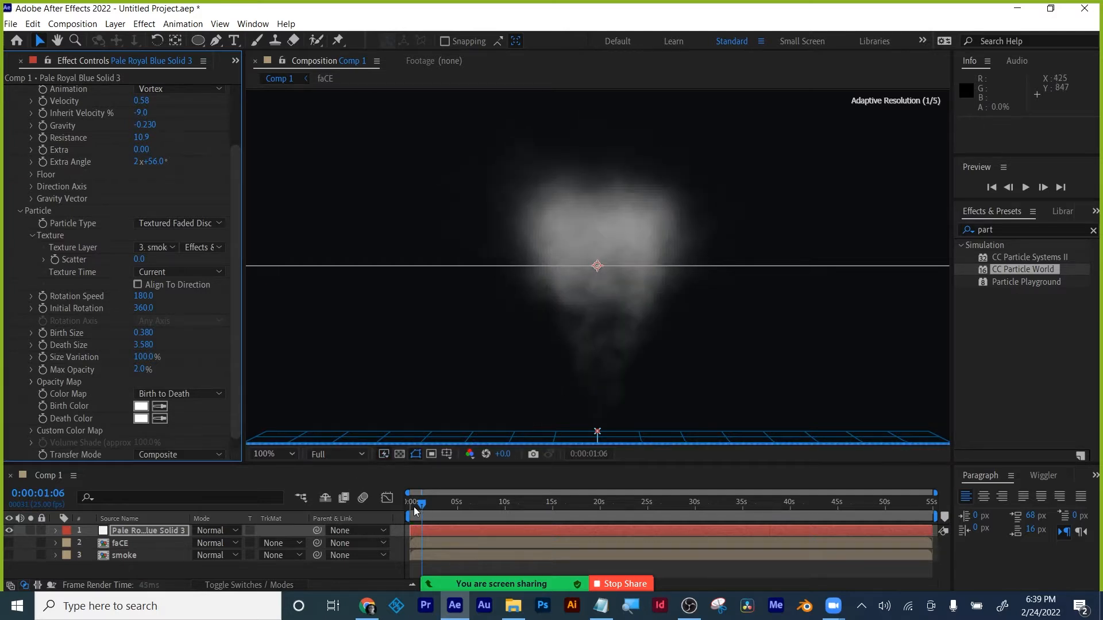
left_click_drag(414, 508, 390, 507)
key("space")
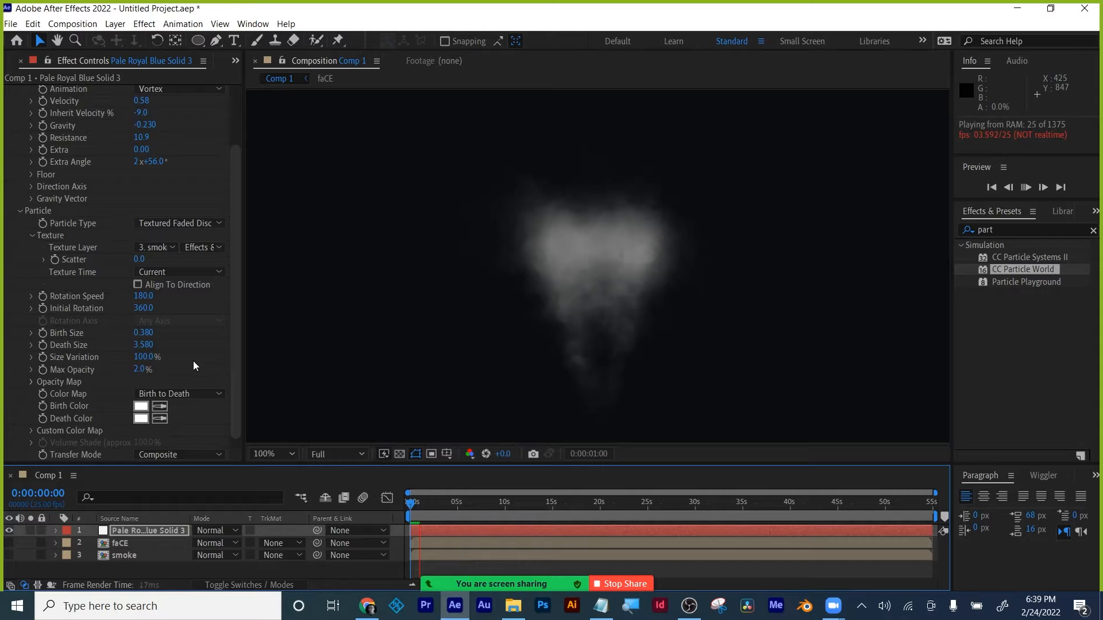
scroll(198, 352, "down", 1)
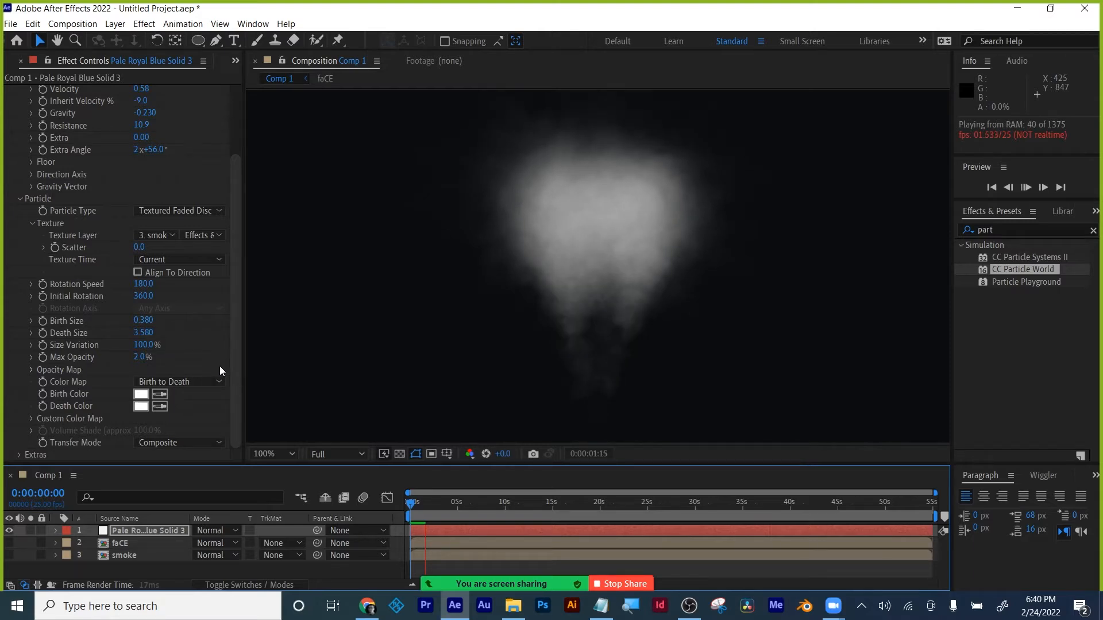
- Set the particles' Max Opacity to 41% and preview the smoke from near the start
mouse_move(437, 505)
left_mouse_down()
mouse_move(409, 509)
mouse_move(440, 508)
left_mouse_up()
left_click_drag(142, 356, 170, 358)
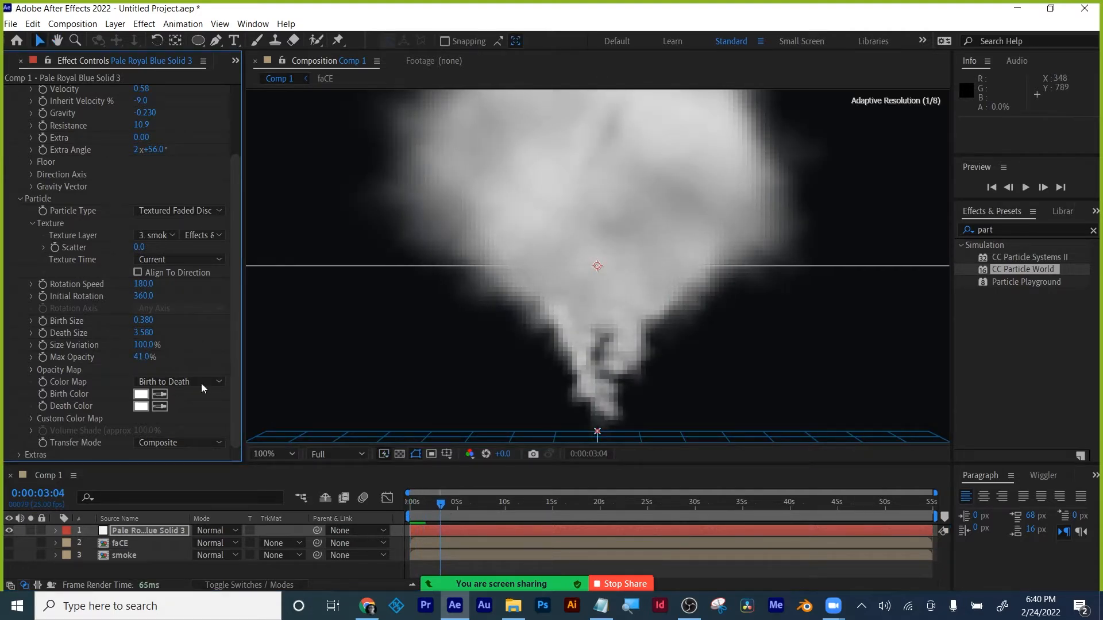
left_click_drag(436, 502, 405, 503)
key("space")
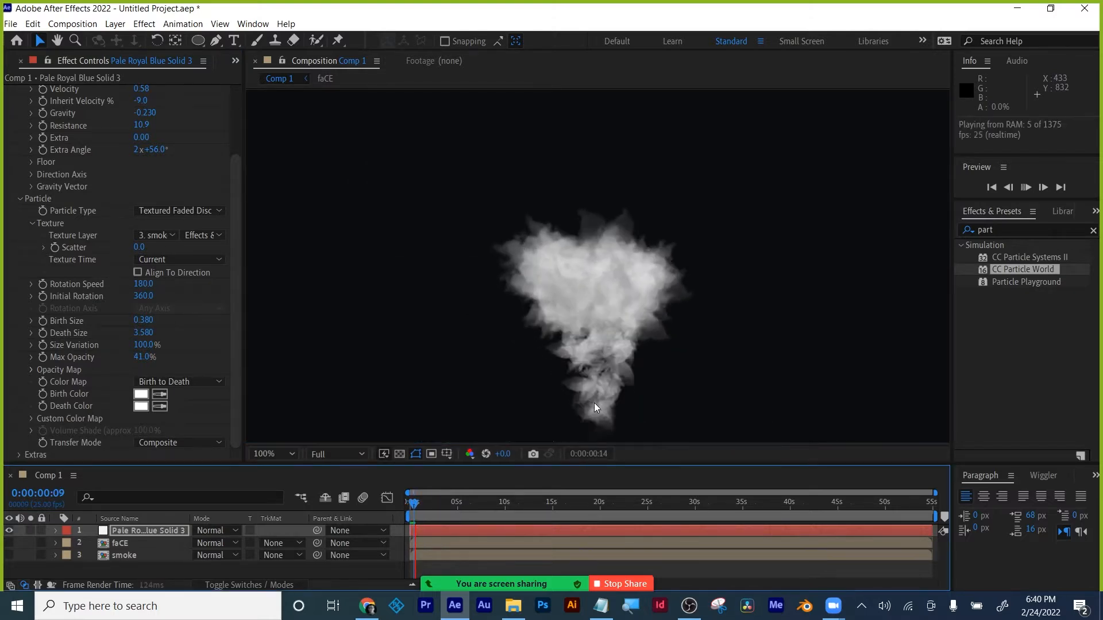
key("space")
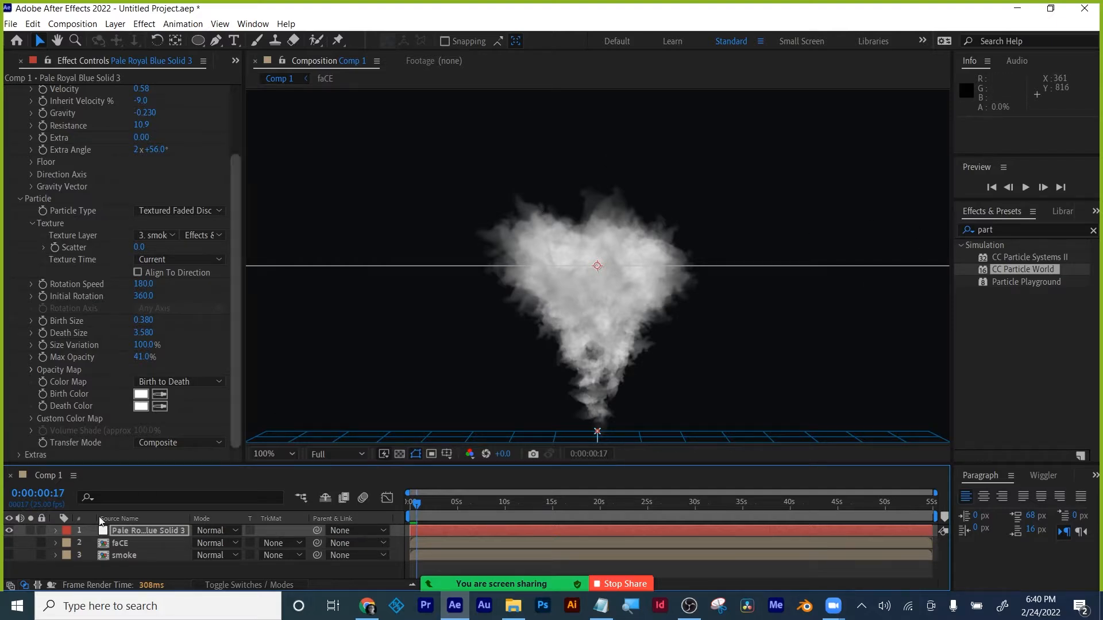
- Open the smoke composition and apply the Turbulent Displace effect to the cloud_PNG16.png layer
double_click(123, 556)
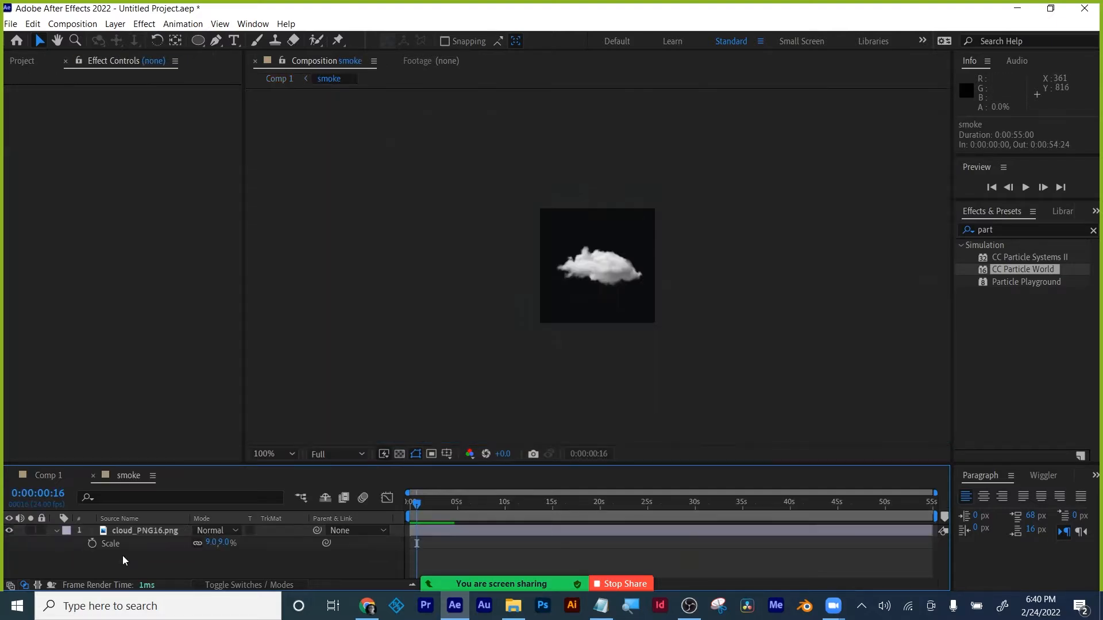
mouse_move(421, 509)
left_mouse_down()
mouse_move(404, 509)
mouse_move(441, 505)
left_mouse_up()
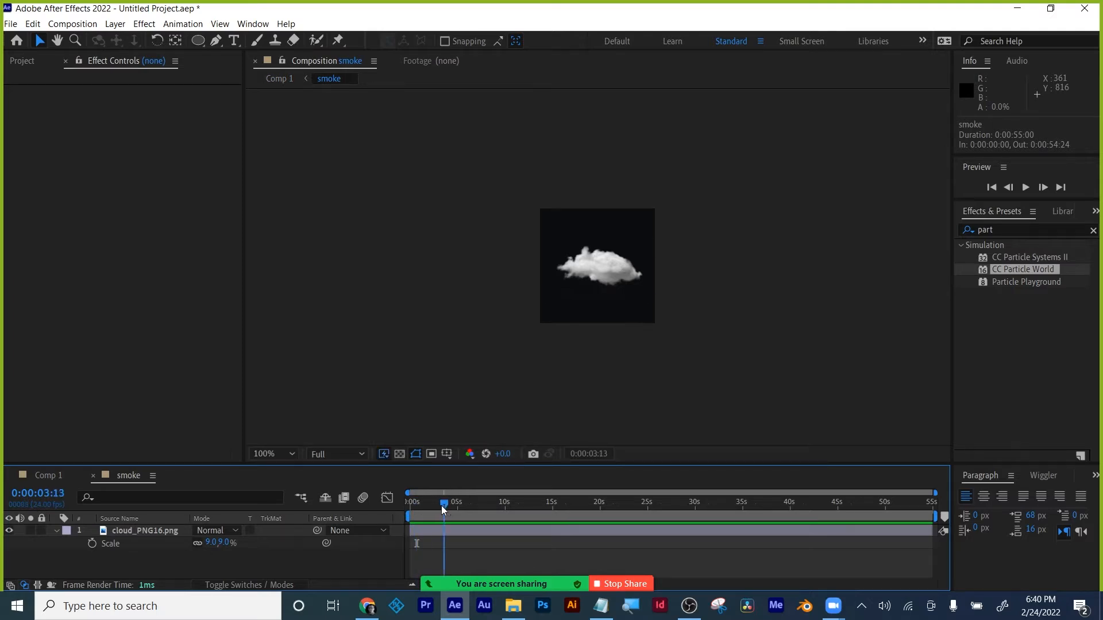
key("period")
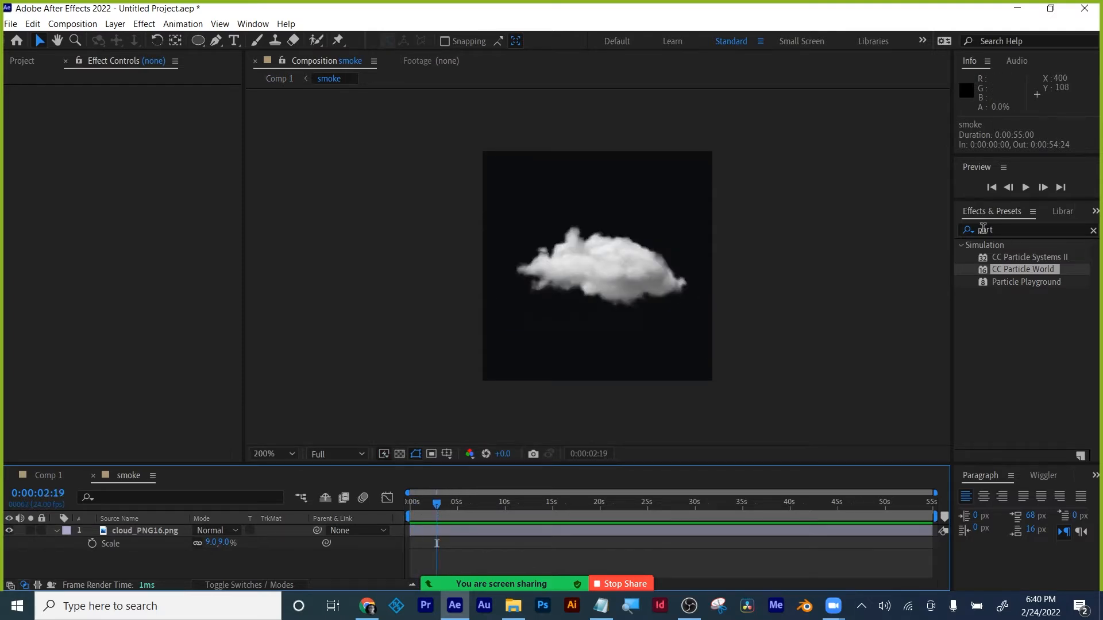
left_click(957, 231)
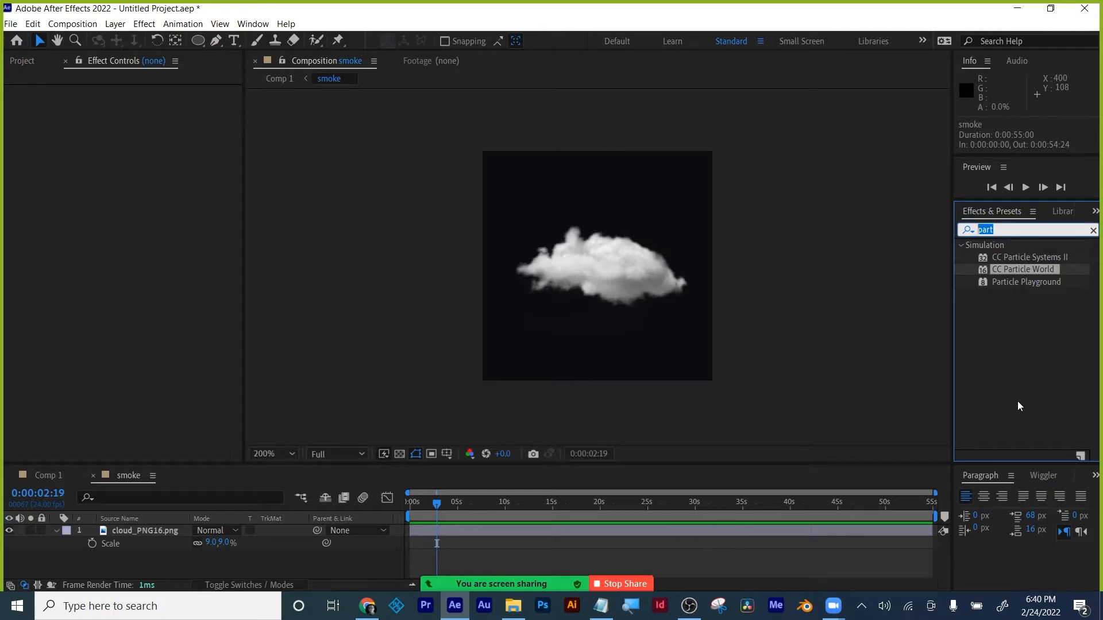
type("turb")
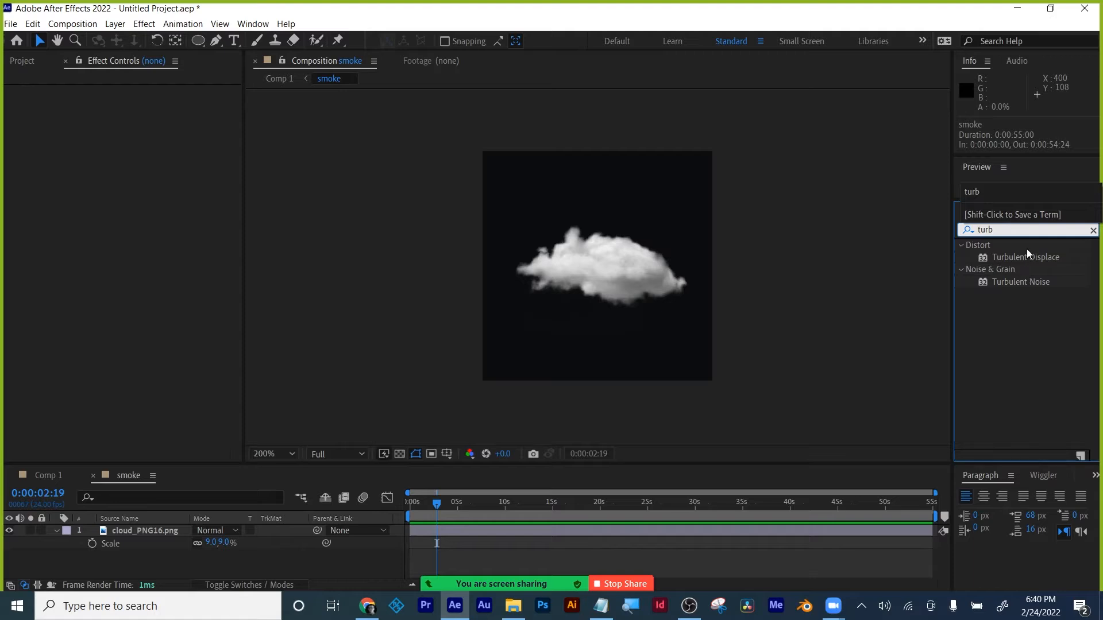
left_click_drag(1027, 257, 579, 531)
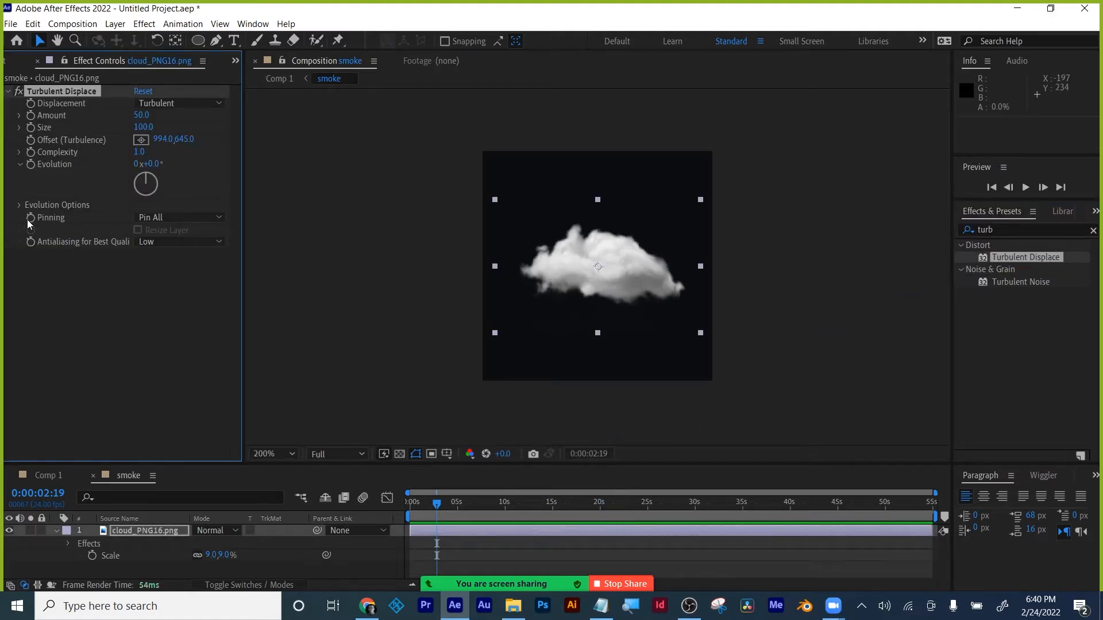
- Give Turbulent Displace's Evolution the expression time*200 and preview the cloud's motion
left_click(30, 166, "alt")
type("time")
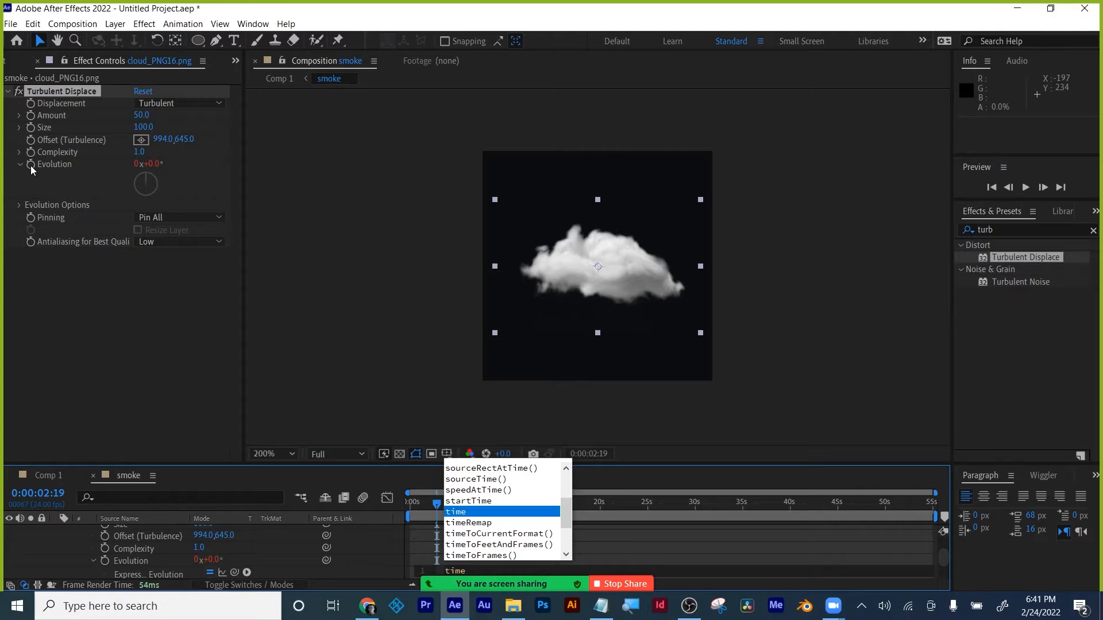
type("*")
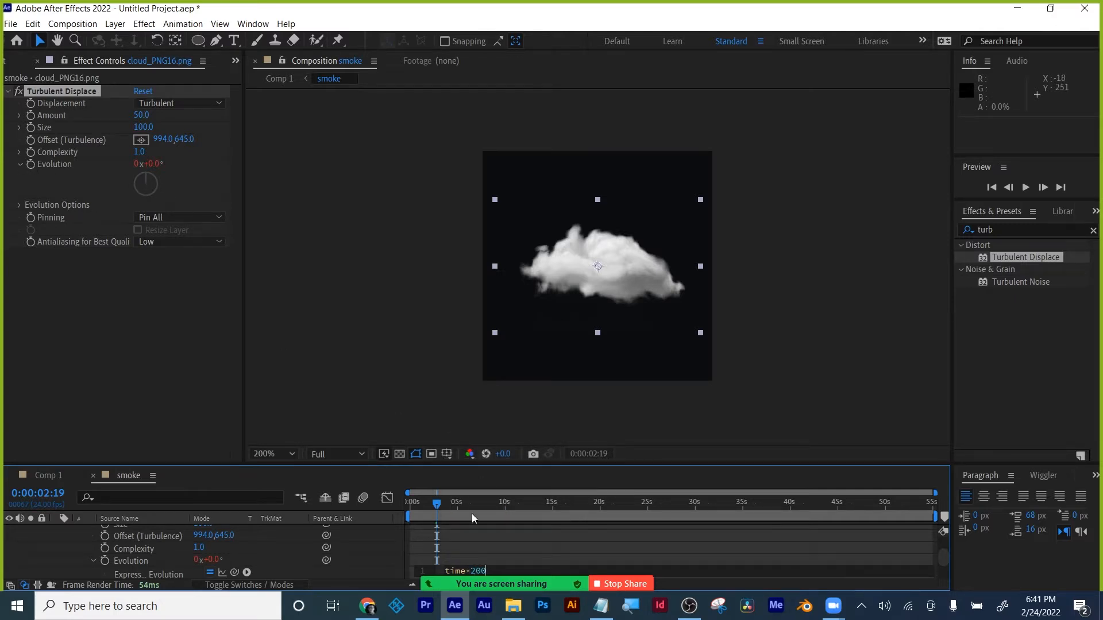
left_click(715, 557)
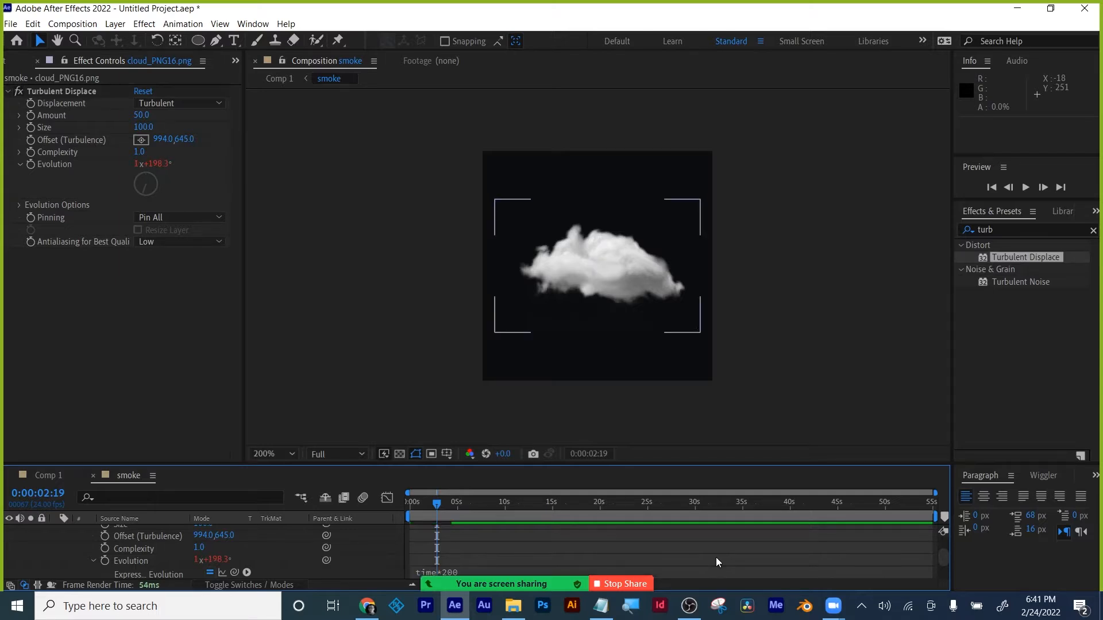
key("space")
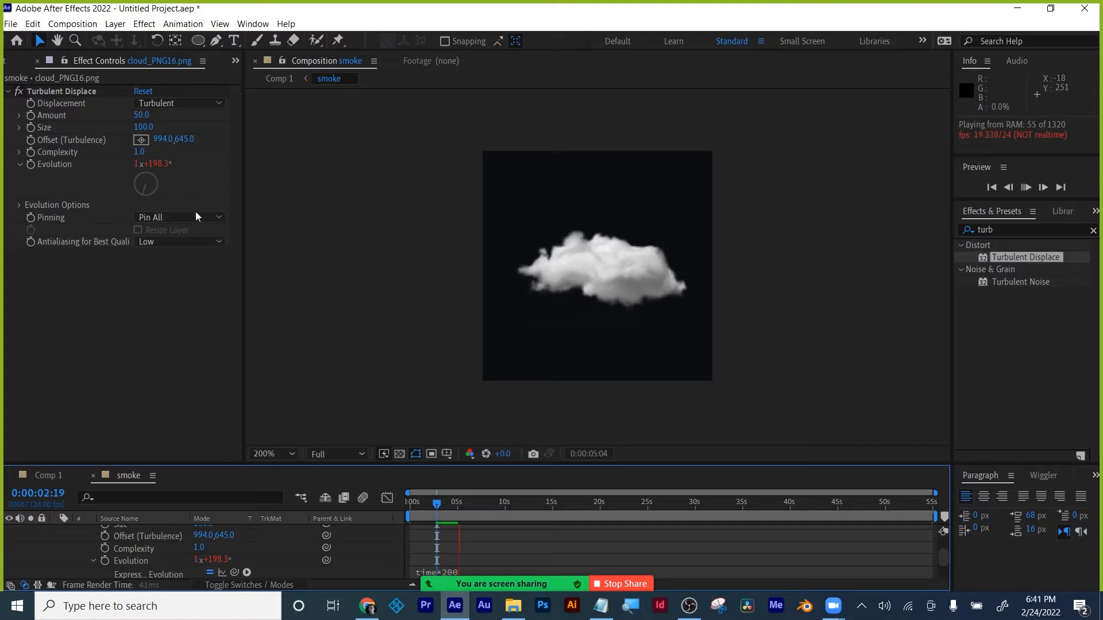
- Set Offset (Turbulence) to 994, 351, Amount to 30 and Size to 121, previewing the cloud's distortion
left_click_drag(184, 138, 35, 100)
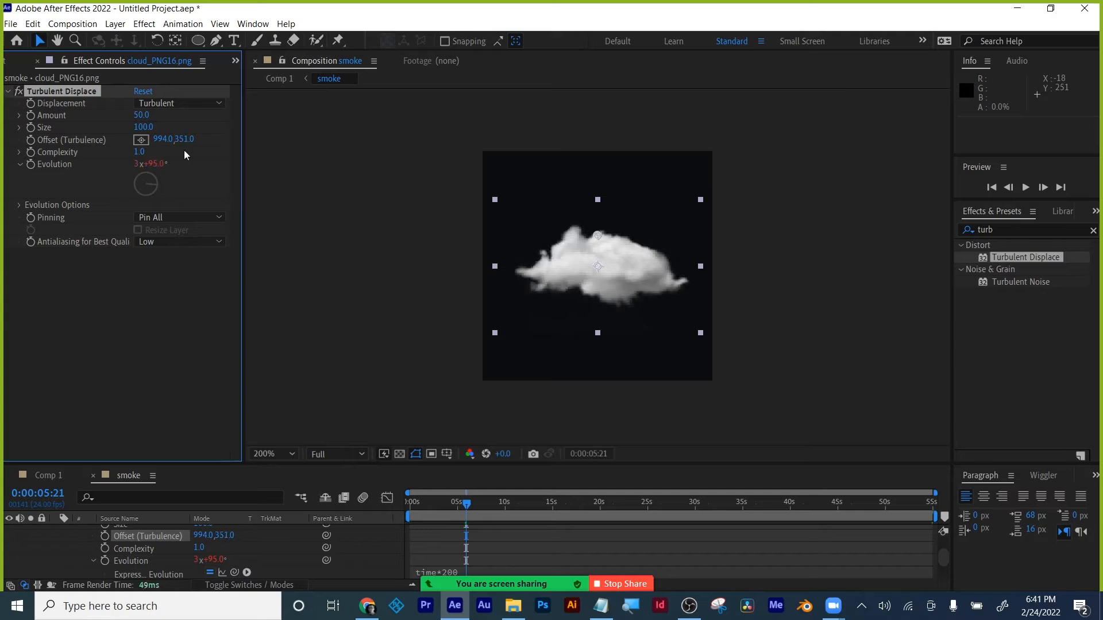
key("space")
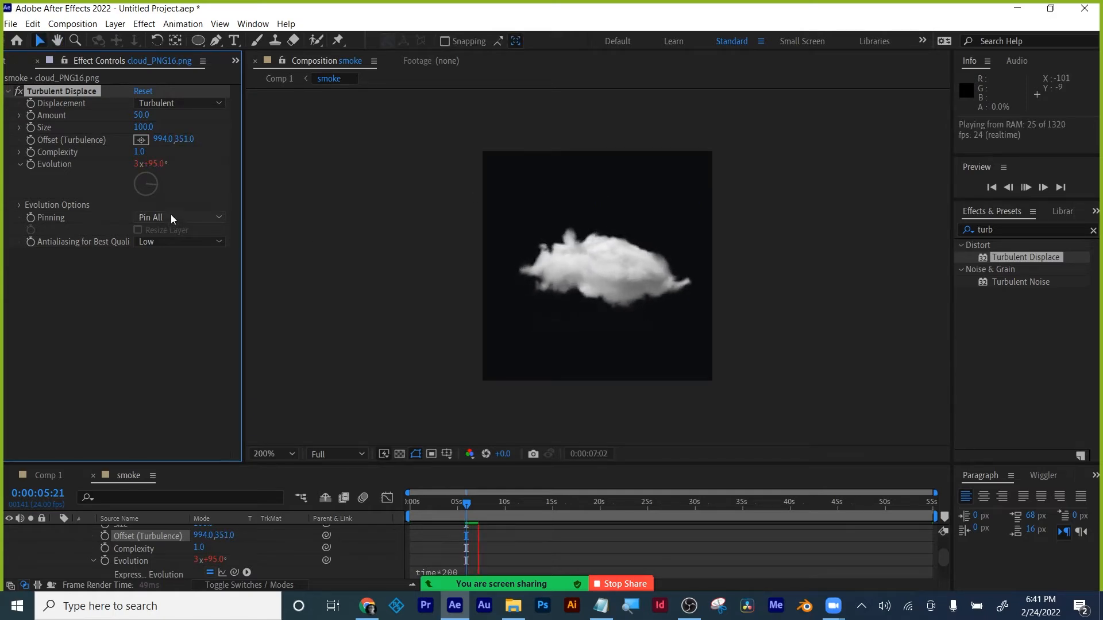
mouse_move(143, 116)
left_mouse_down()
mouse_move(121, 115)
mouse_move(140, 117)
left_mouse_up()
key("space")
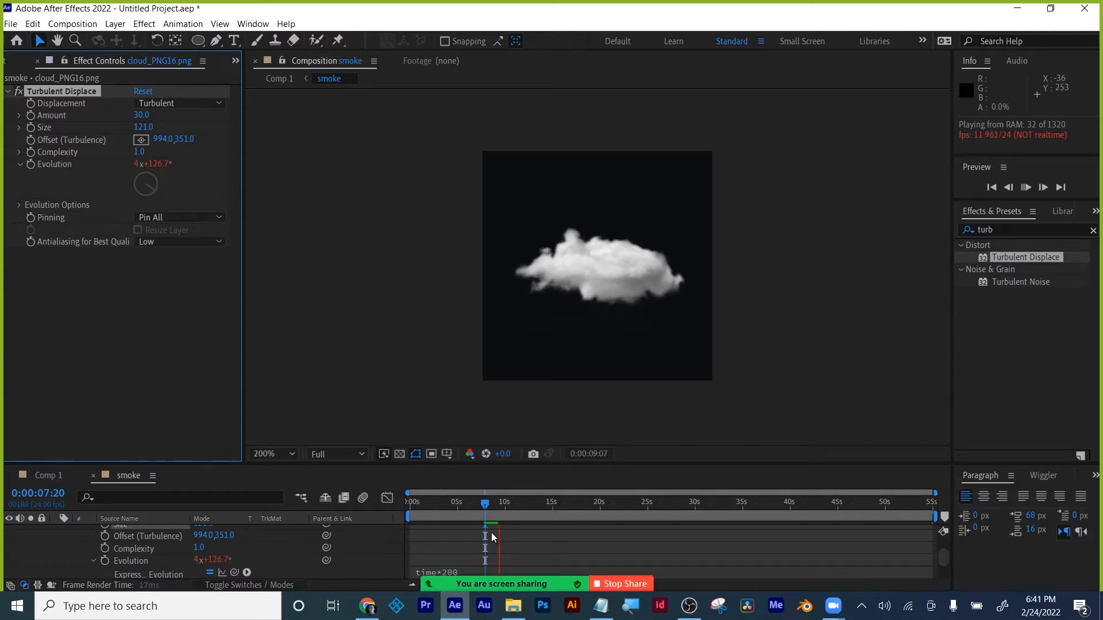
- Preview the cloud with a stronger displacement, and settle on Amount 55 and Size 88
left_click_drag(143, 131, 155, 118)
key("space")
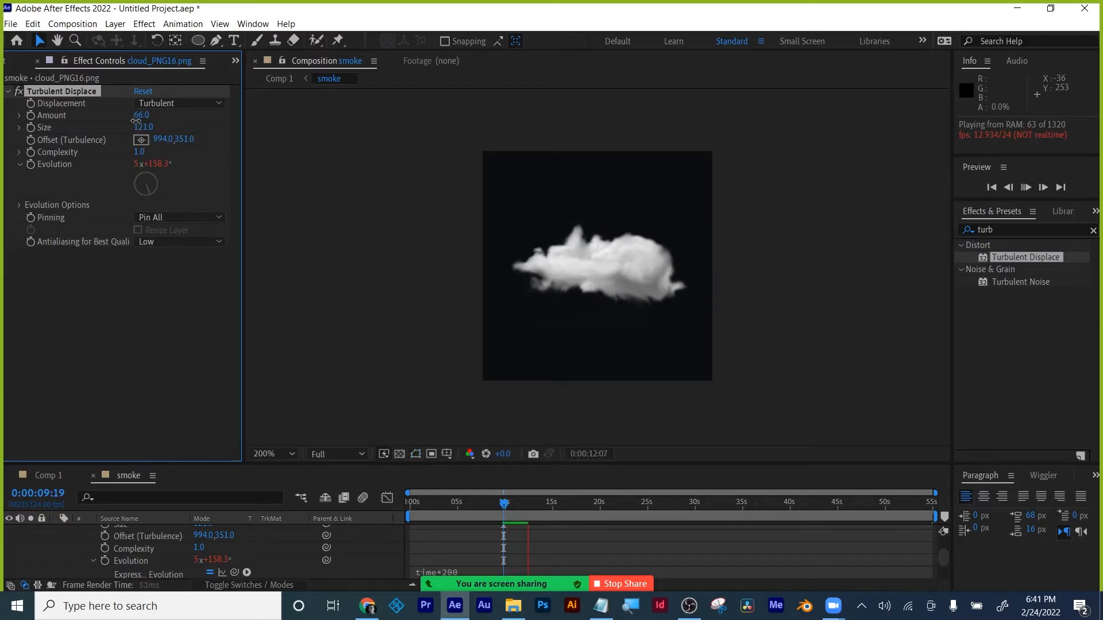
left_click_drag(136, 119, 118, 128)
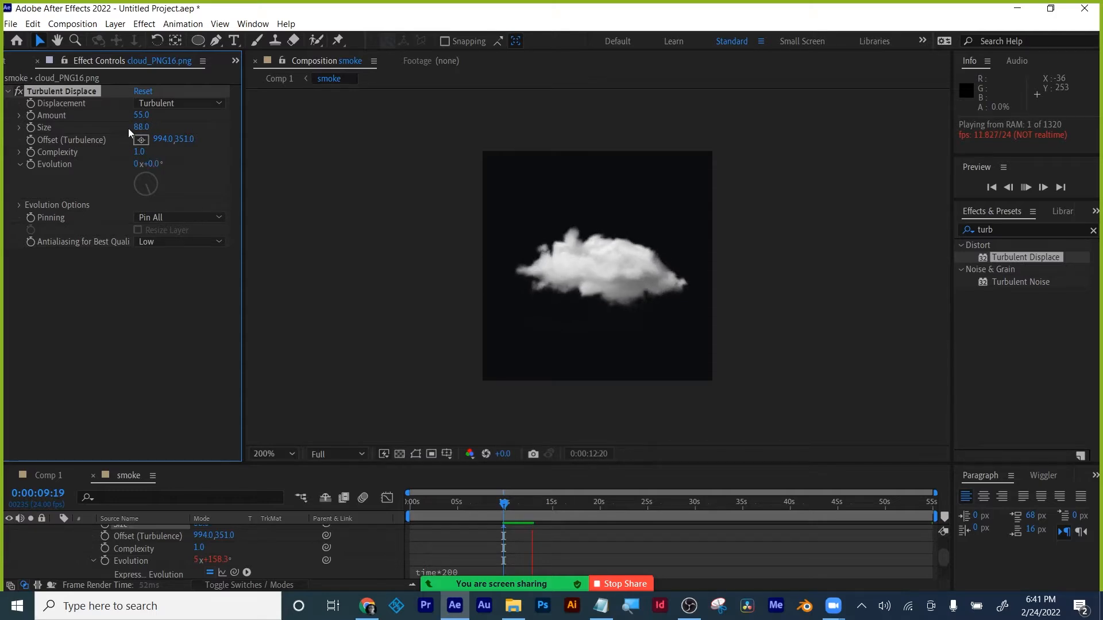
- Try the Bulge and Twist displacement types and preview the cloud with each
left_click(166, 102)
left_click(170, 127)
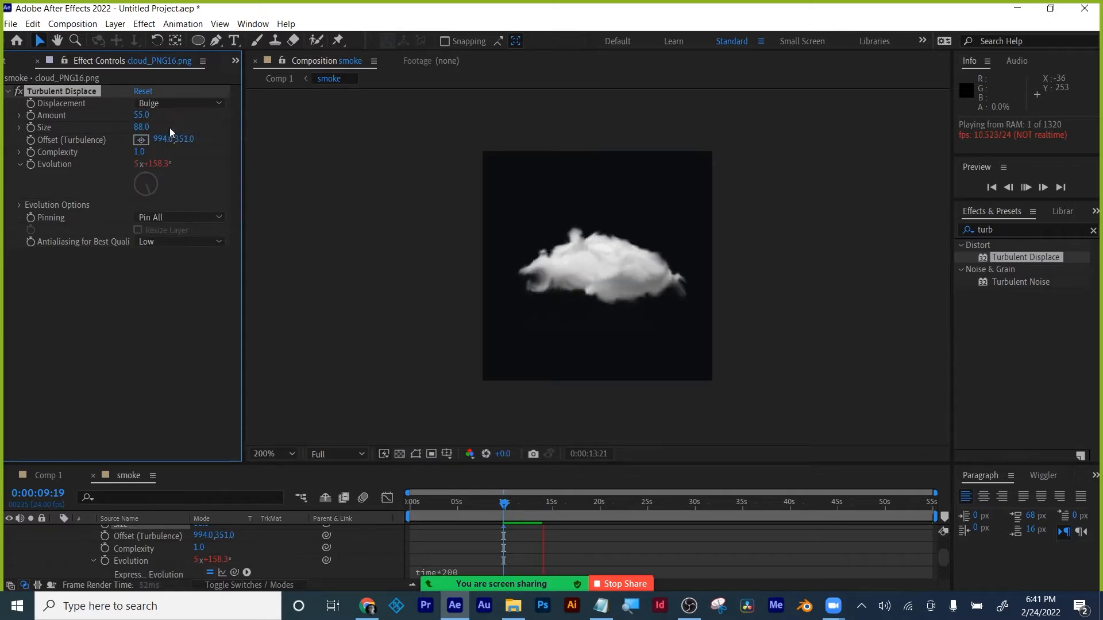
key("space")
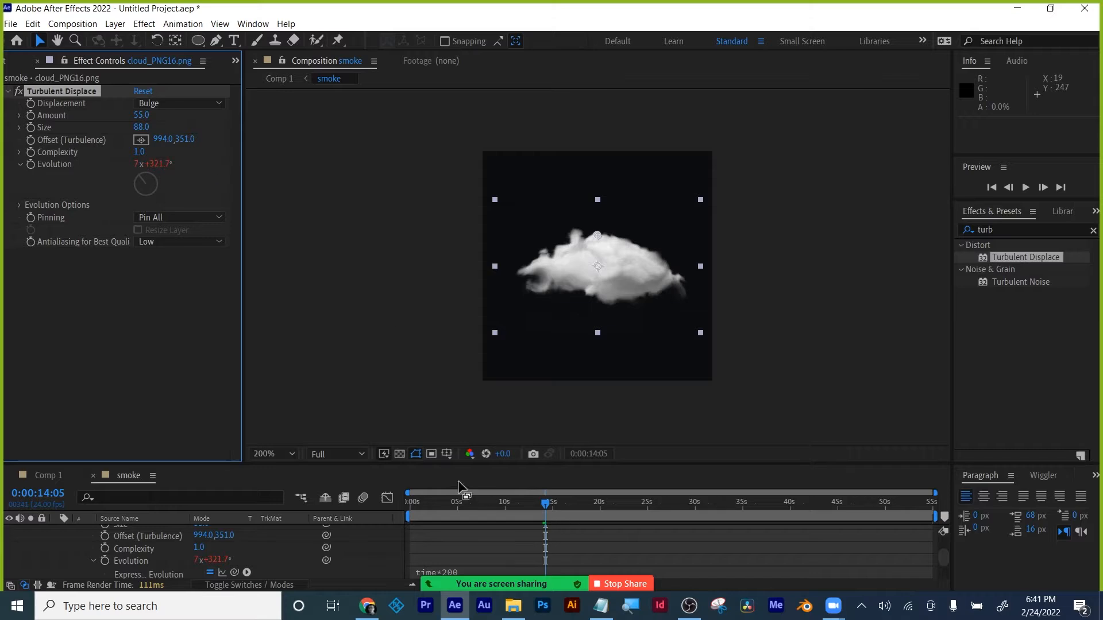
key("space")
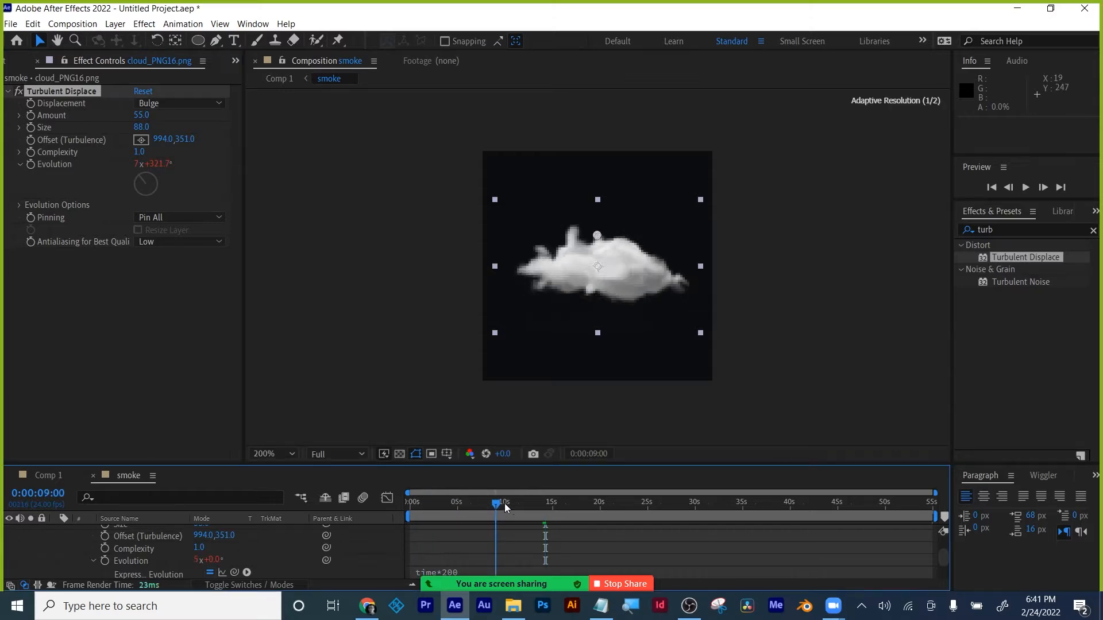
left_click(174, 104)
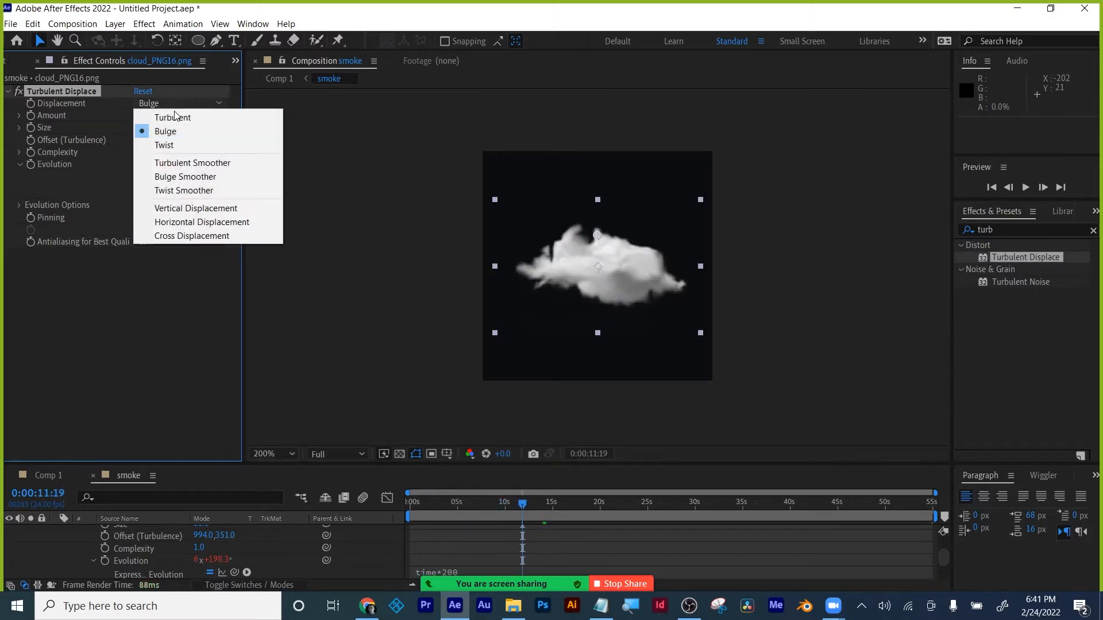
left_click(174, 146)
left_click_drag(424, 505, 508, 502)
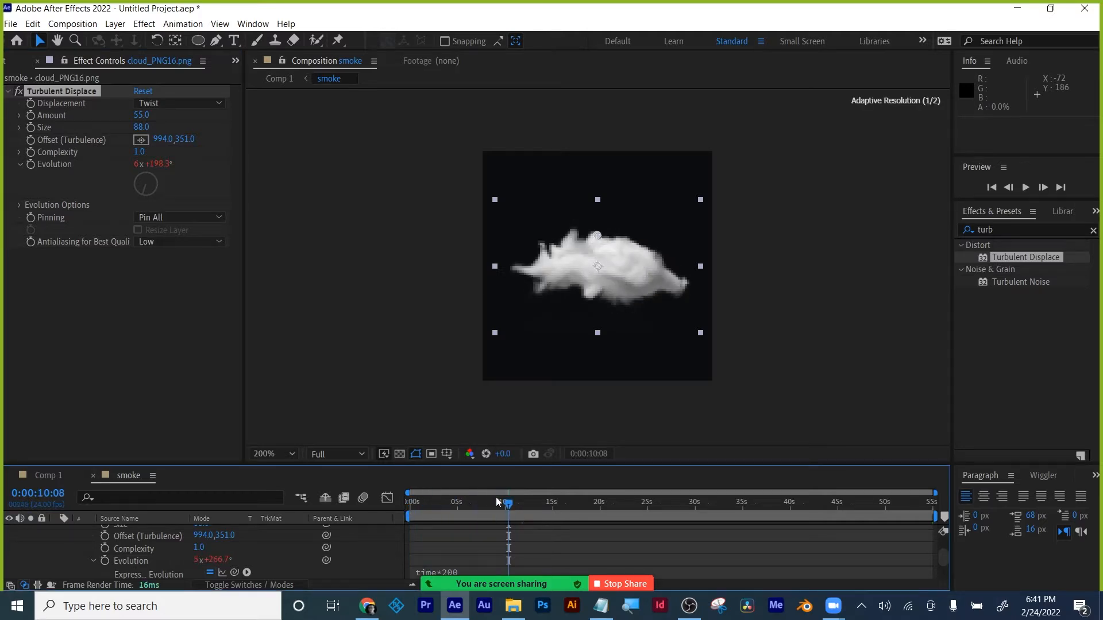
- Set the Displacement type to Turbulent Smoother and preview the cloud around 11 seconds
left_click(182, 106)
left_click(181, 163)
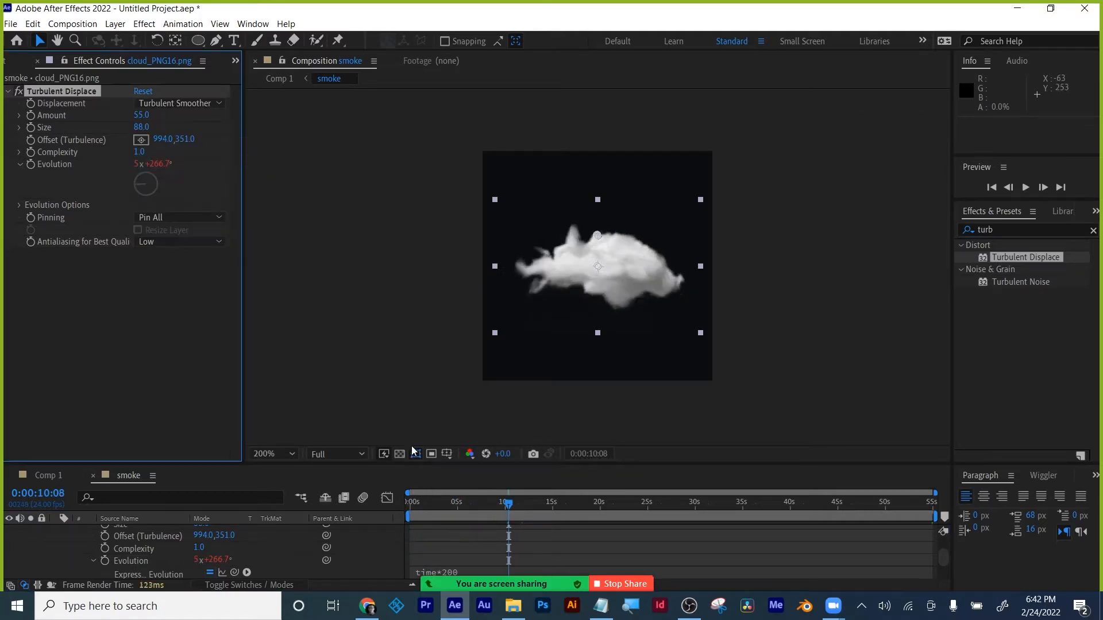
left_click_drag(421, 504, 517, 505)
key("space")
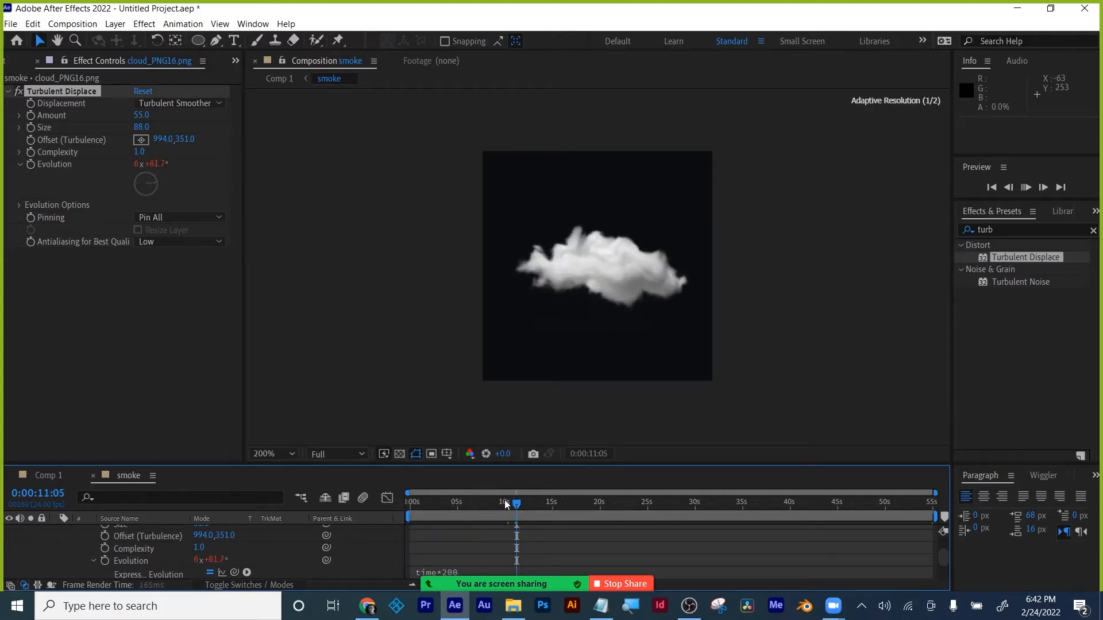
key("space")
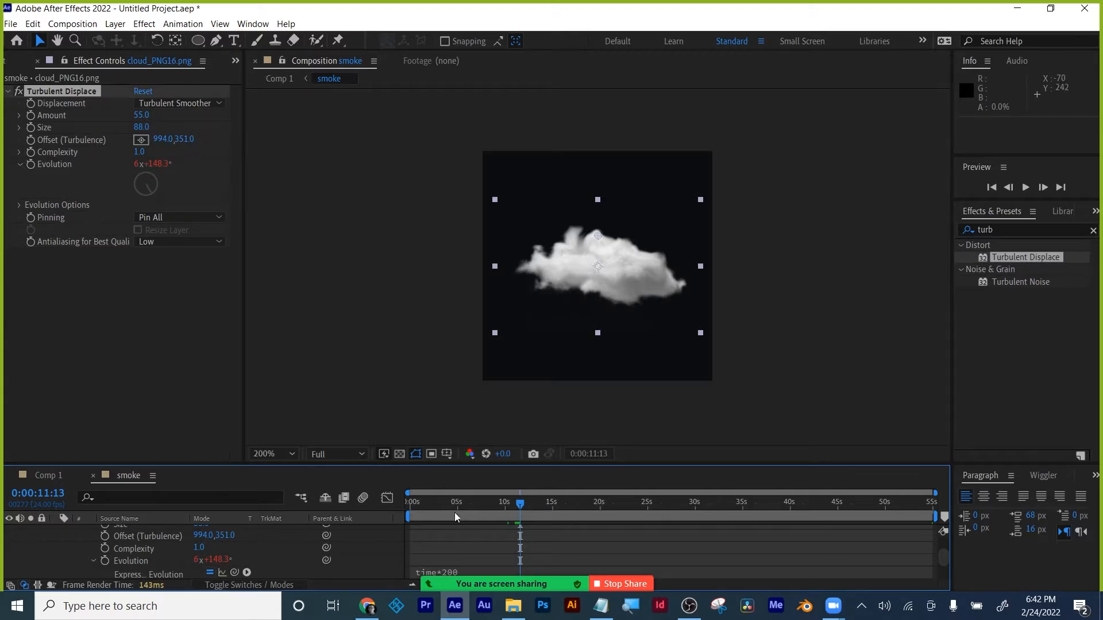
- Keyframe Offset (Turbulence) from 994, 351 at the start to about 916, -1700 at the composition's end, and preview the cloud
key("Home")
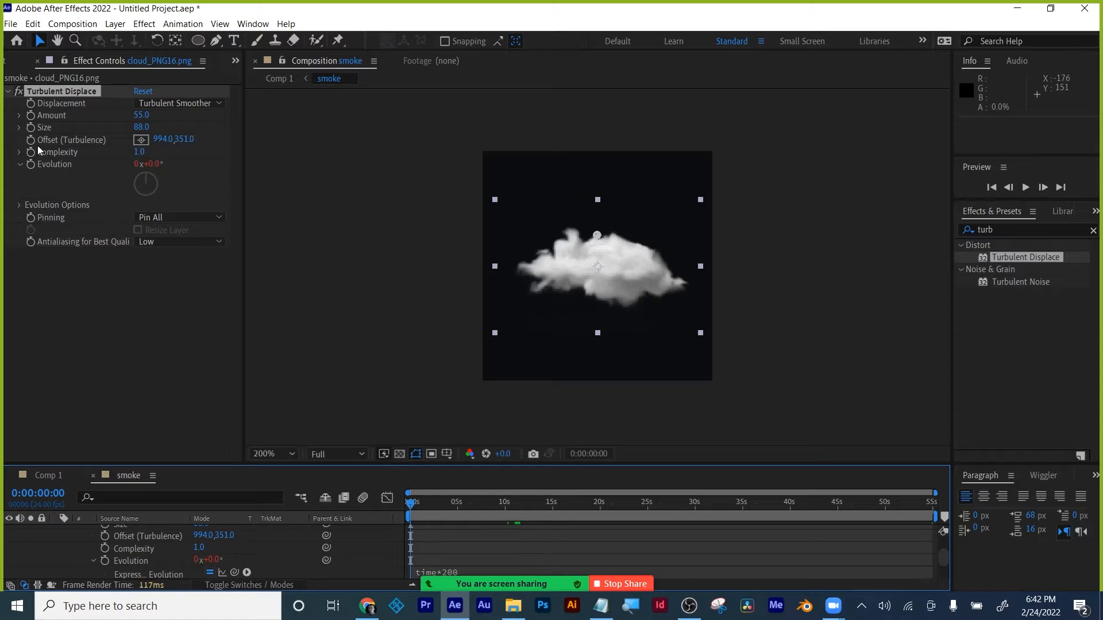
left_click(30, 140)
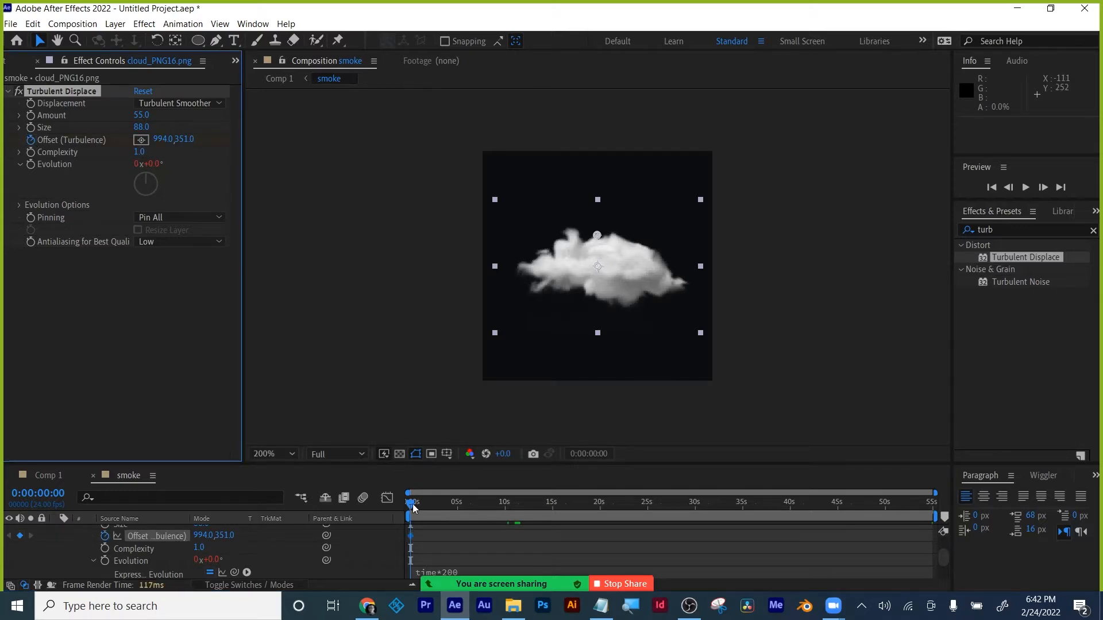
left_click_drag(413, 508, 946, 506)
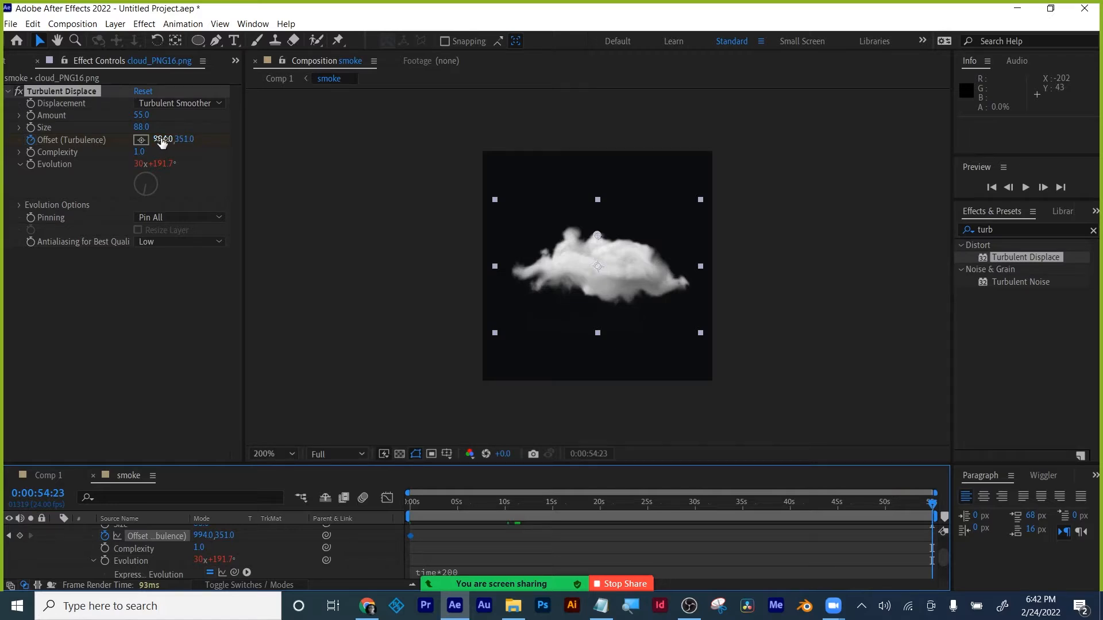
left_click_drag(163, 142, 527, 115)
key("ctrl+z")
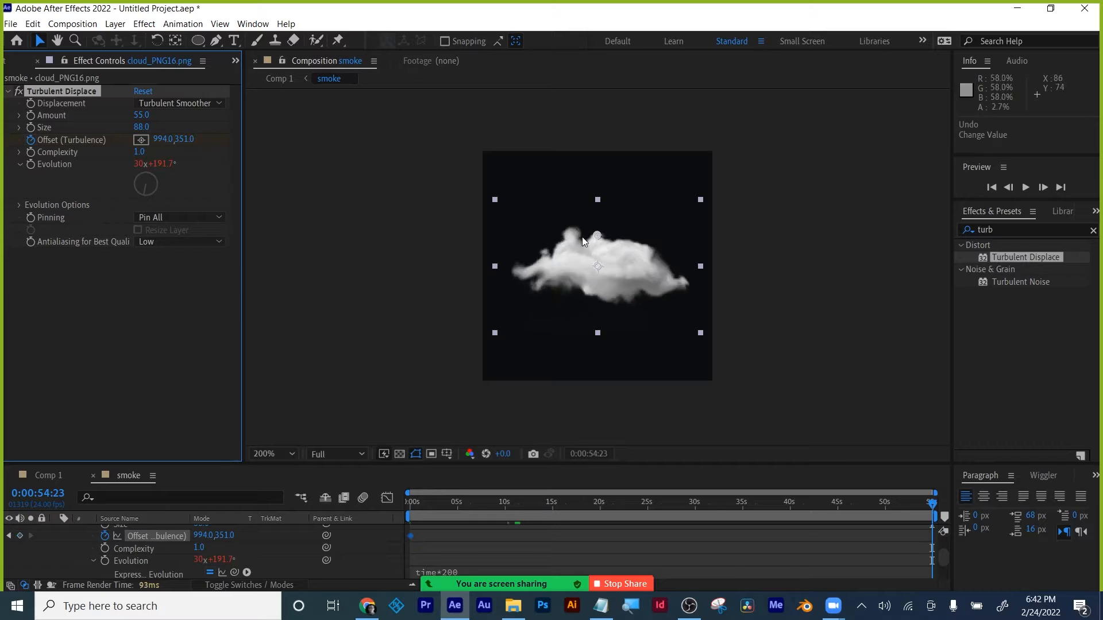
left_click_drag(183, 141, 1, 115)
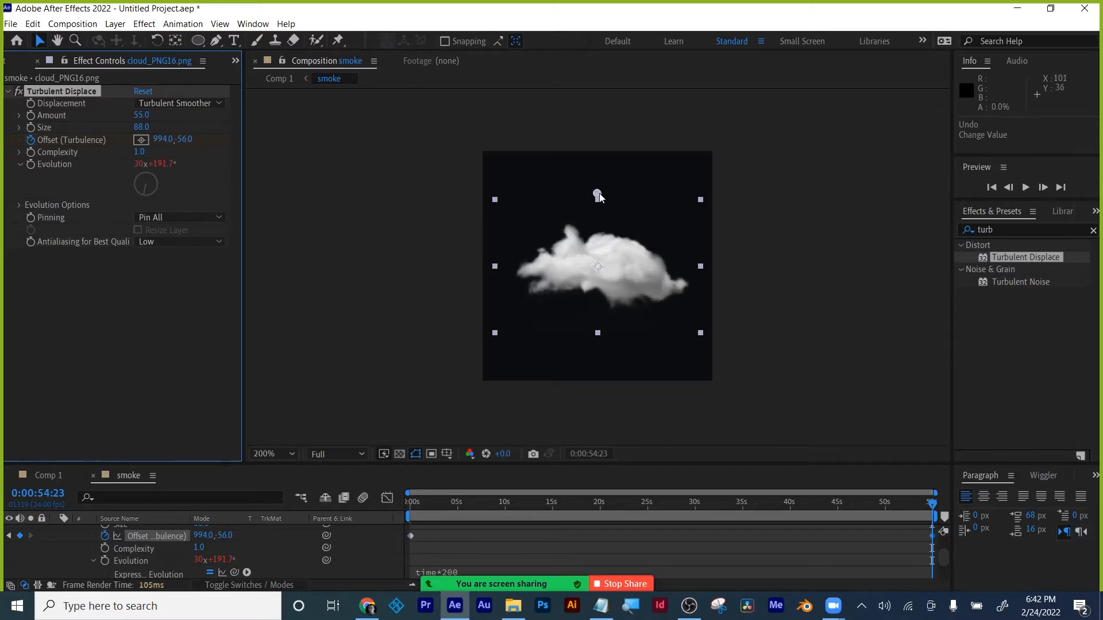
left_click_drag(597, 194, 580, 2)
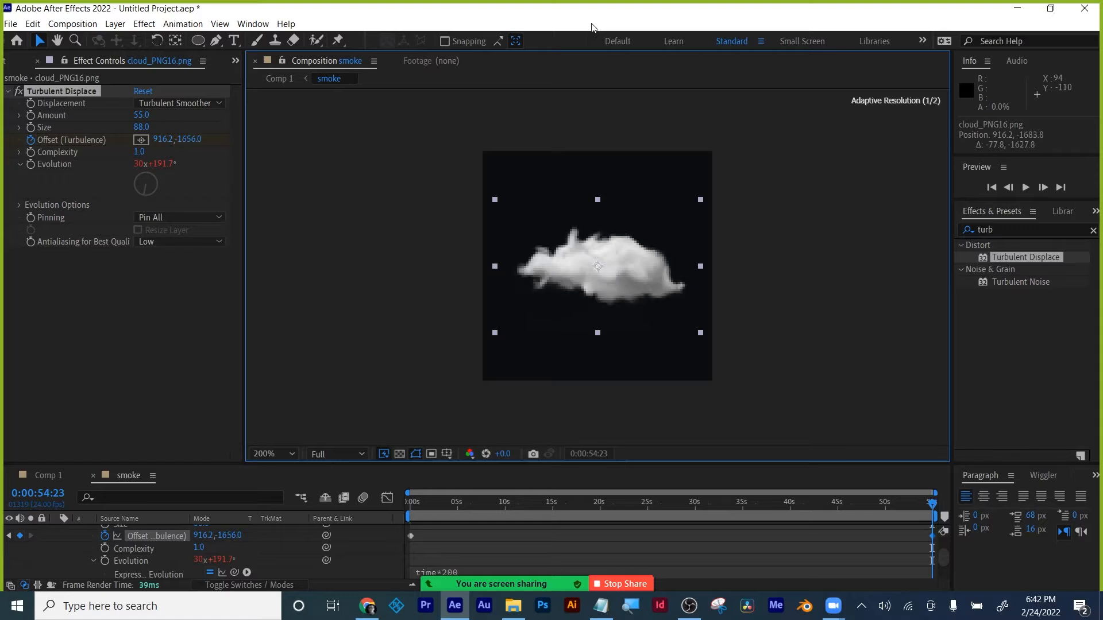
left_click(414, 502)
key("space")
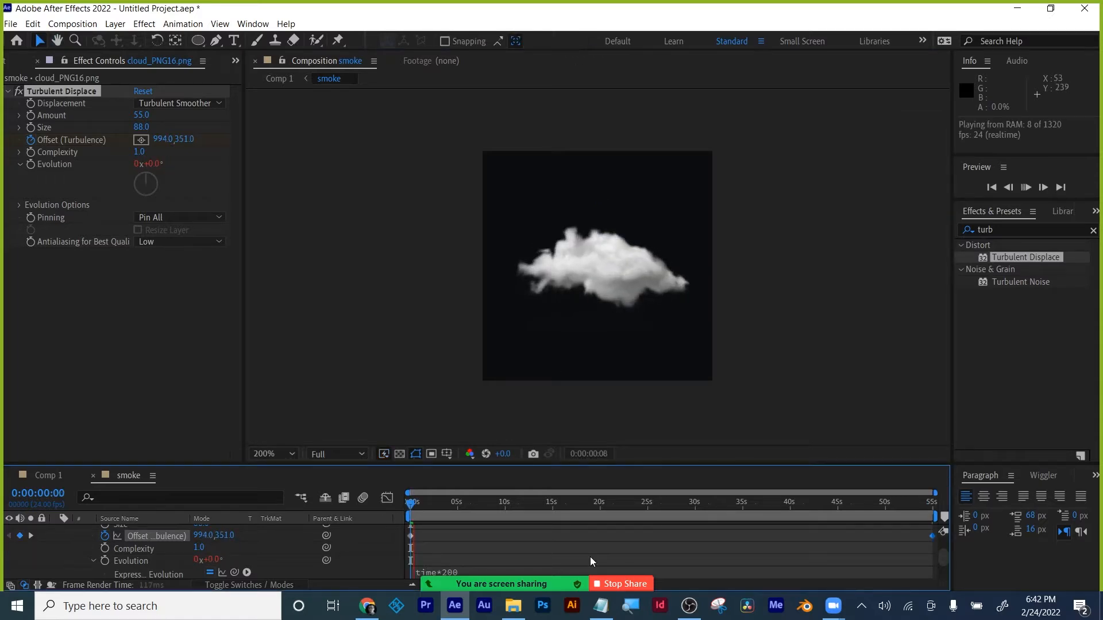
left_click(529, 278)
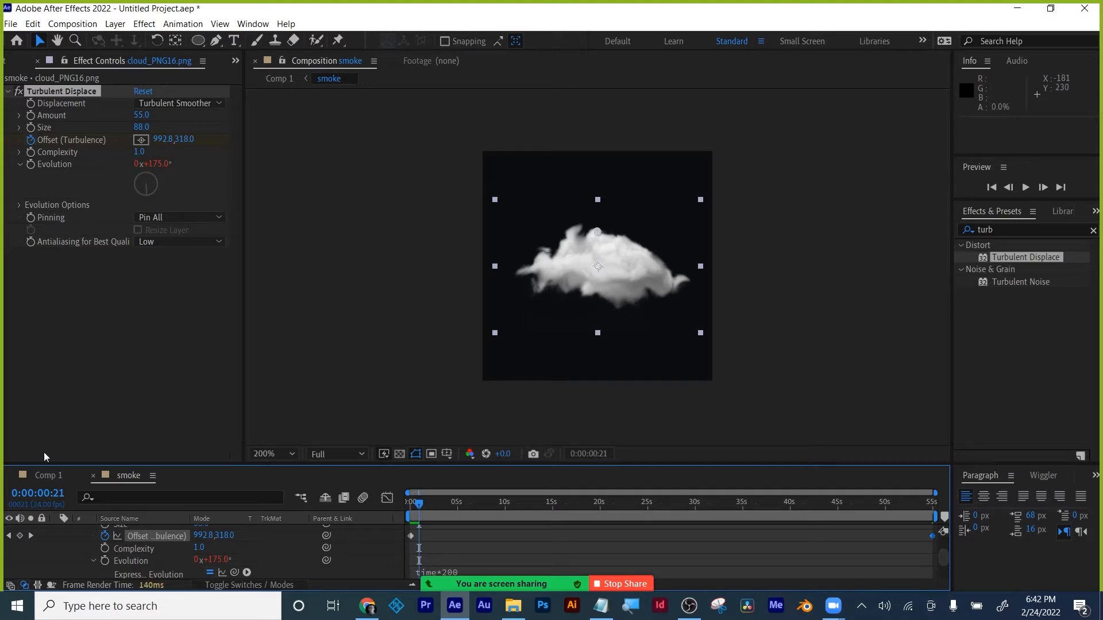
- Return to Comp 1 and preview the particle smoke with the turbulent cloud texture from frame 21
left_click(37, 477)
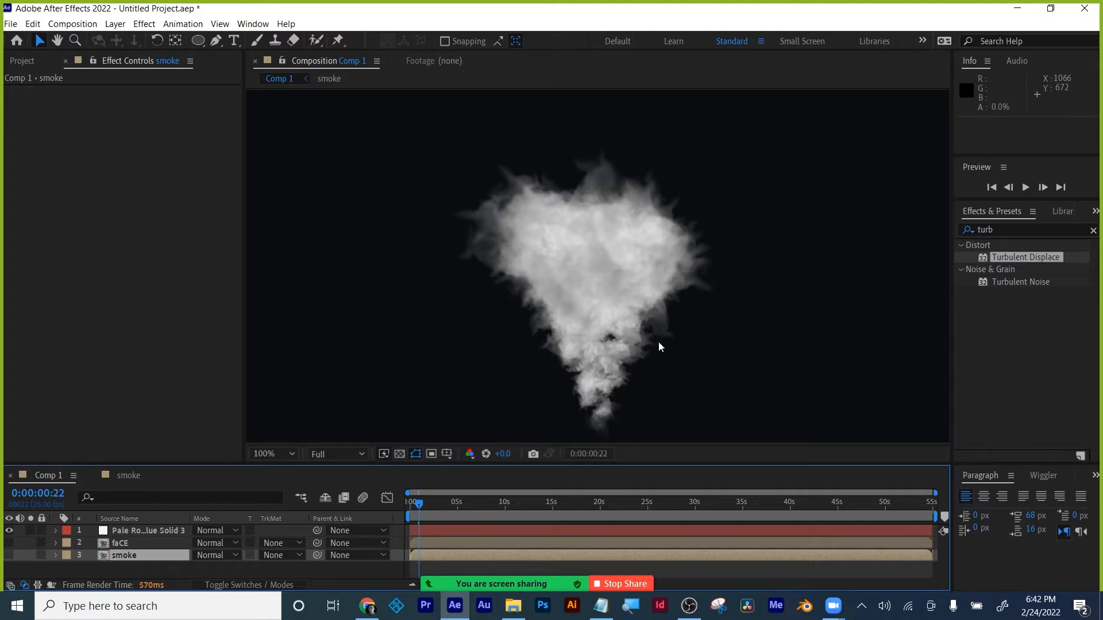
key("period")
key("comma")
mouse_move(419, 503)
left_mouse_down()
mouse_move(410, 504)
mouse_move(435, 502)
left_mouse_up()
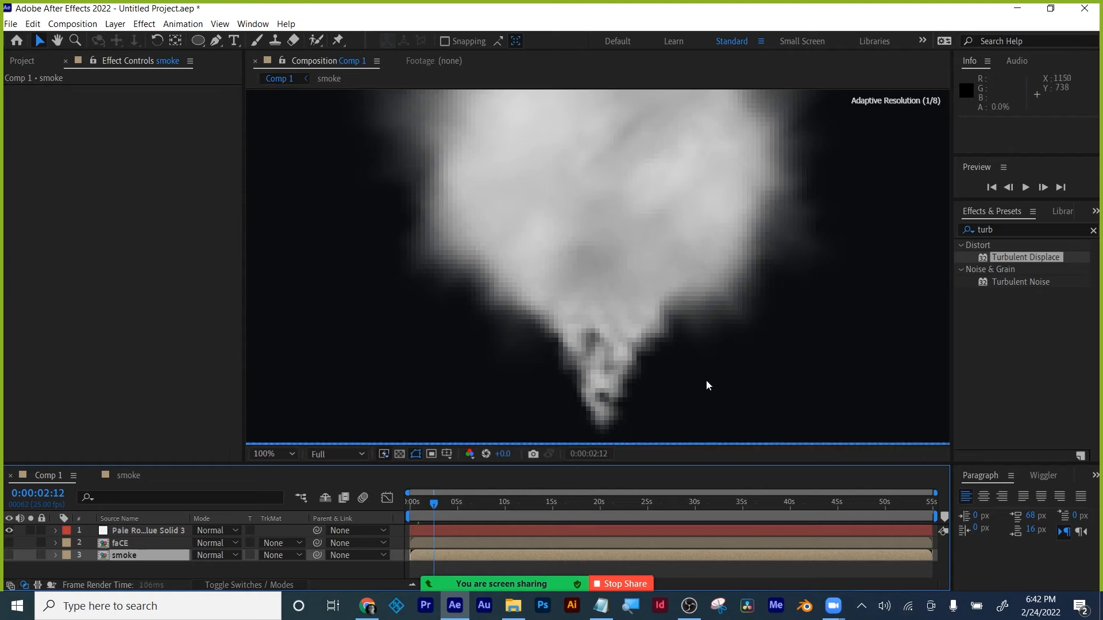
left_click(419, 503)
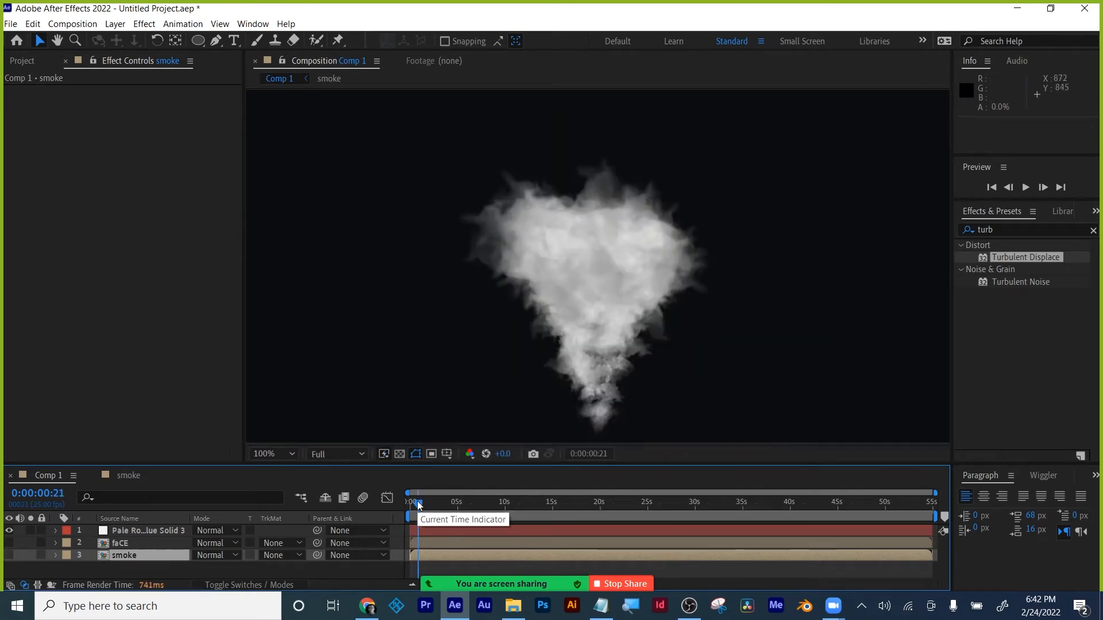
key("space")
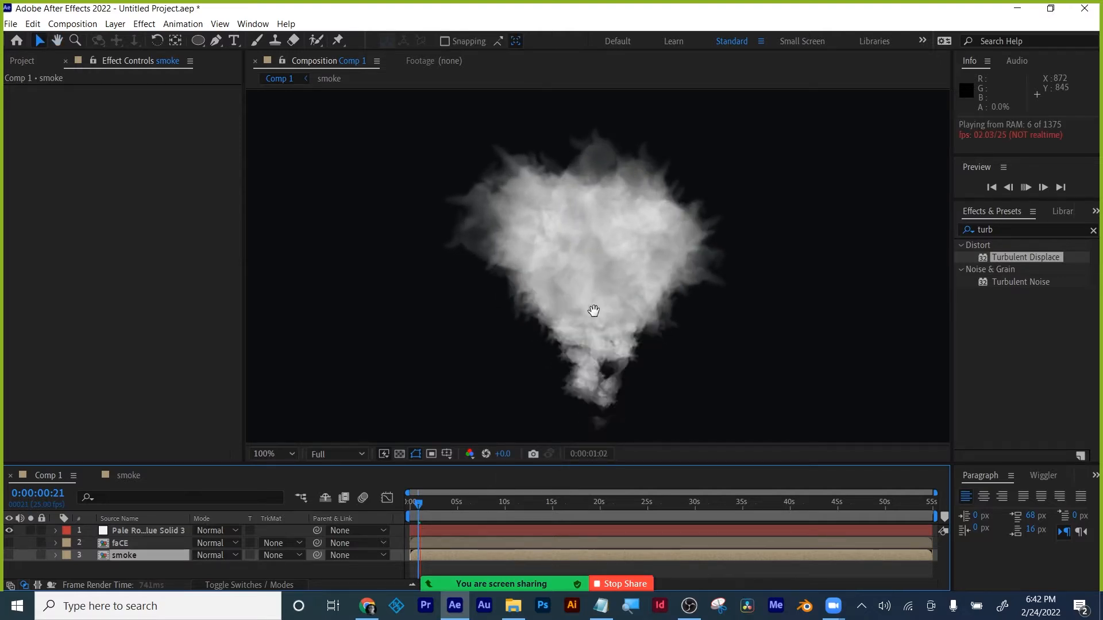
- Set CC Particle World's Longevity on the solid layer to 1.89 seconds and preview the smoke from the start
key("space")
left_click(128, 476)
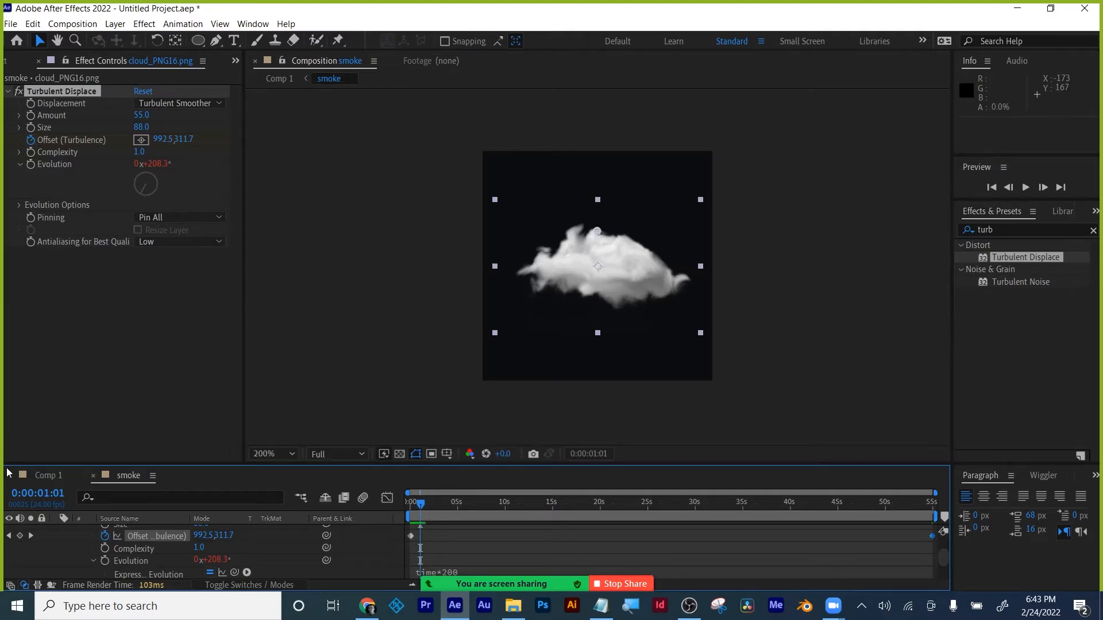
left_click(23, 481)
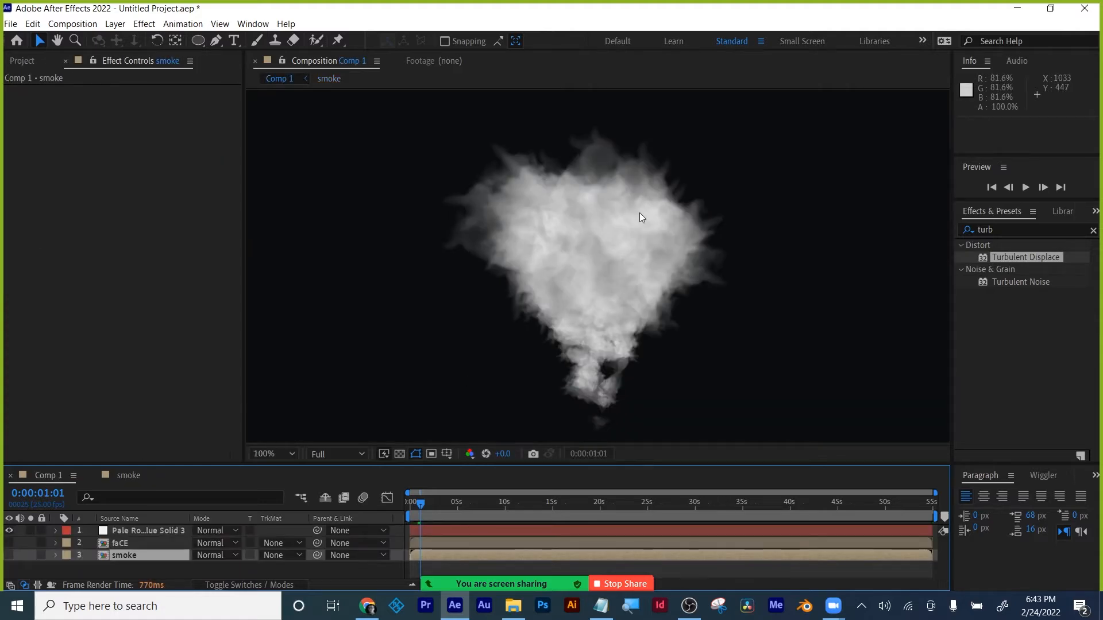
left_click(128, 533)
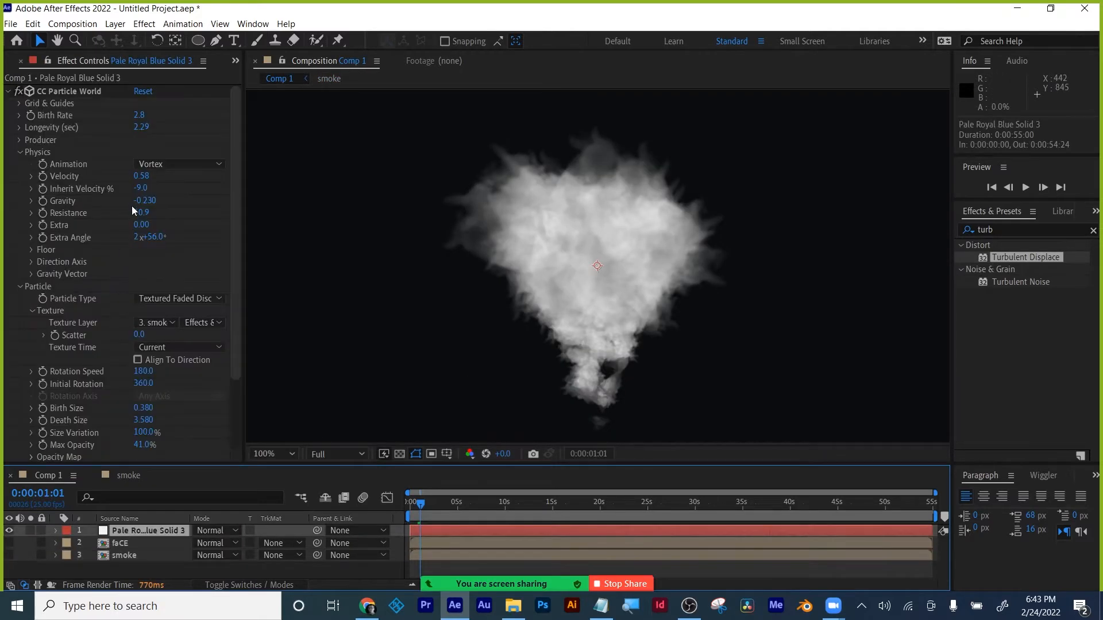
left_click_drag(135, 126, 114, 132)
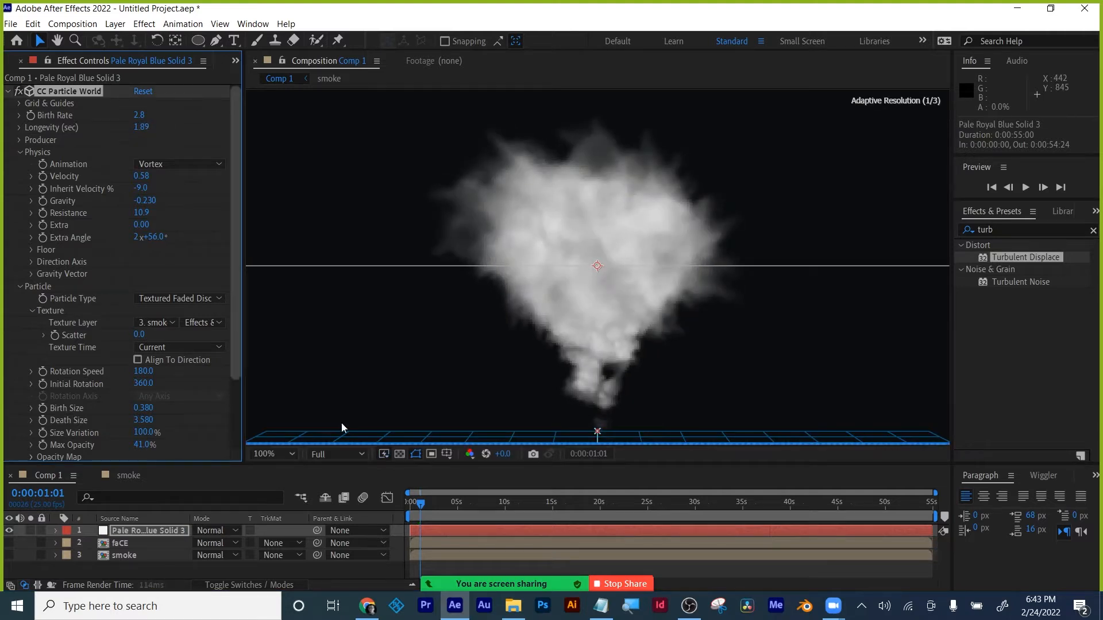
left_click_drag(420, 501, 395, 502)
key("space")
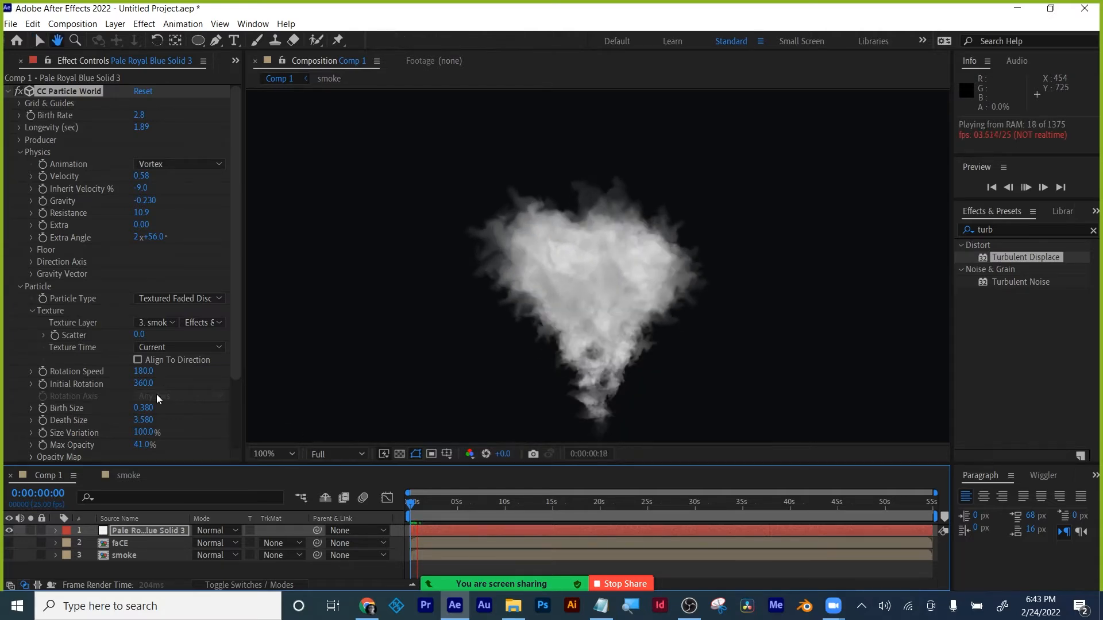
key("space")
- Set the particles' Birth Size to 0.160, Death Size to 5.930 and Max Opacity to 8%, and preview from the start
scroll(153, 250, "down", 3)
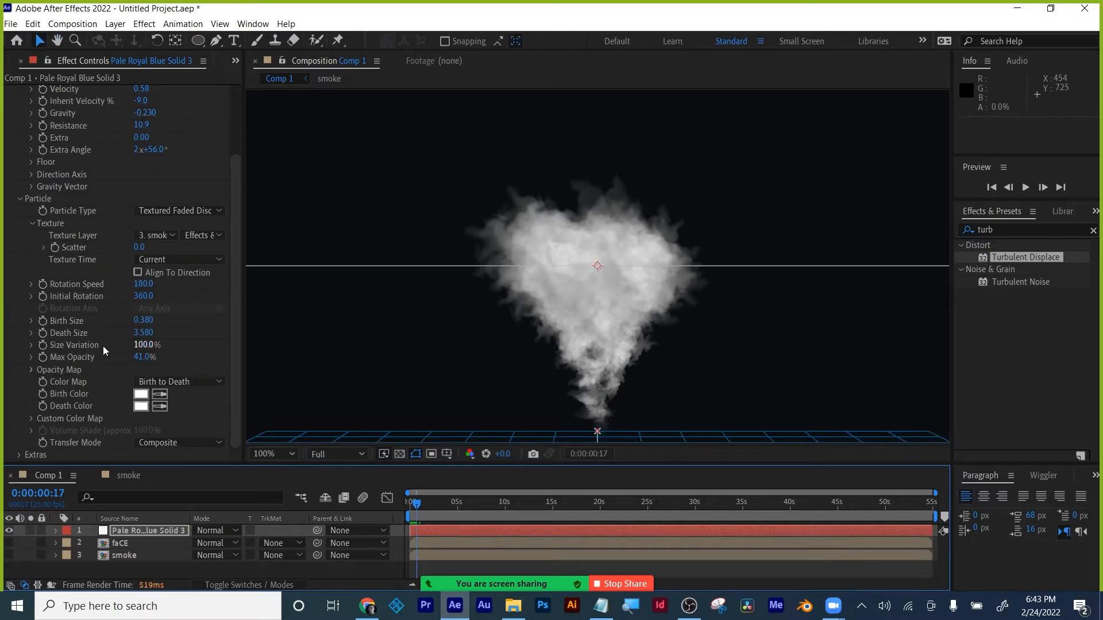
left_click_drag(142, 323, 309, 318)
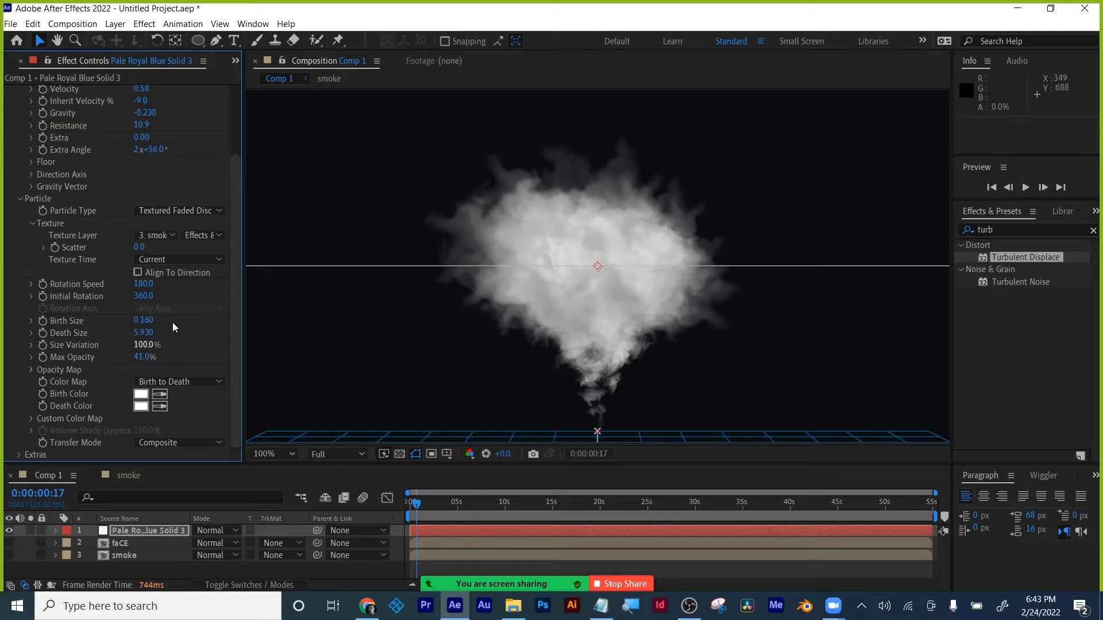
left_click_drag(137, 357, 110, 364)
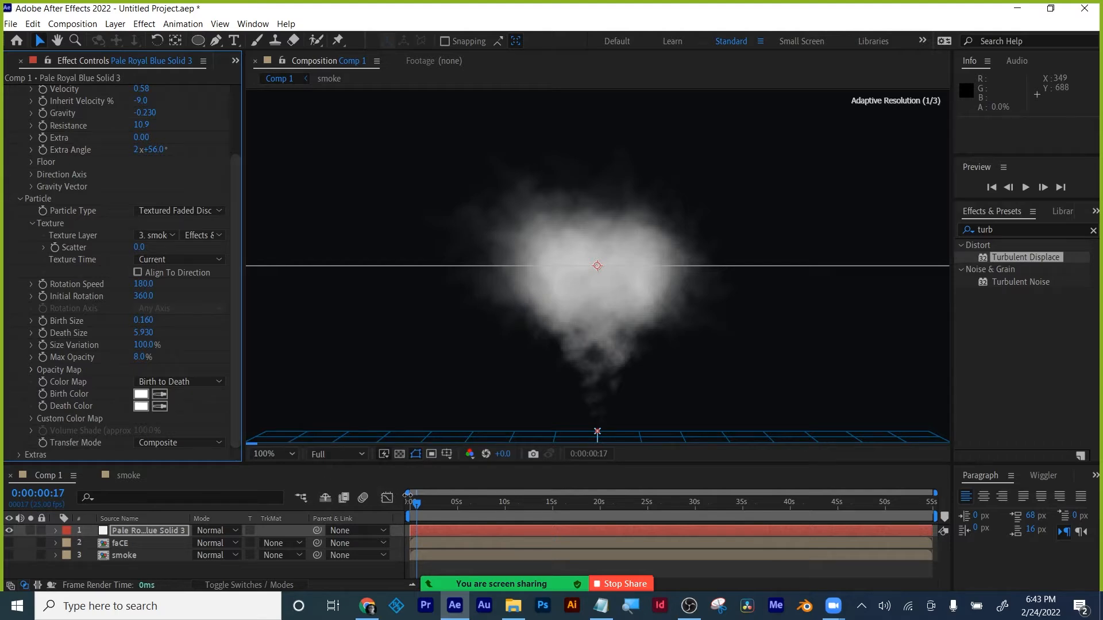
left_click(393, 503)
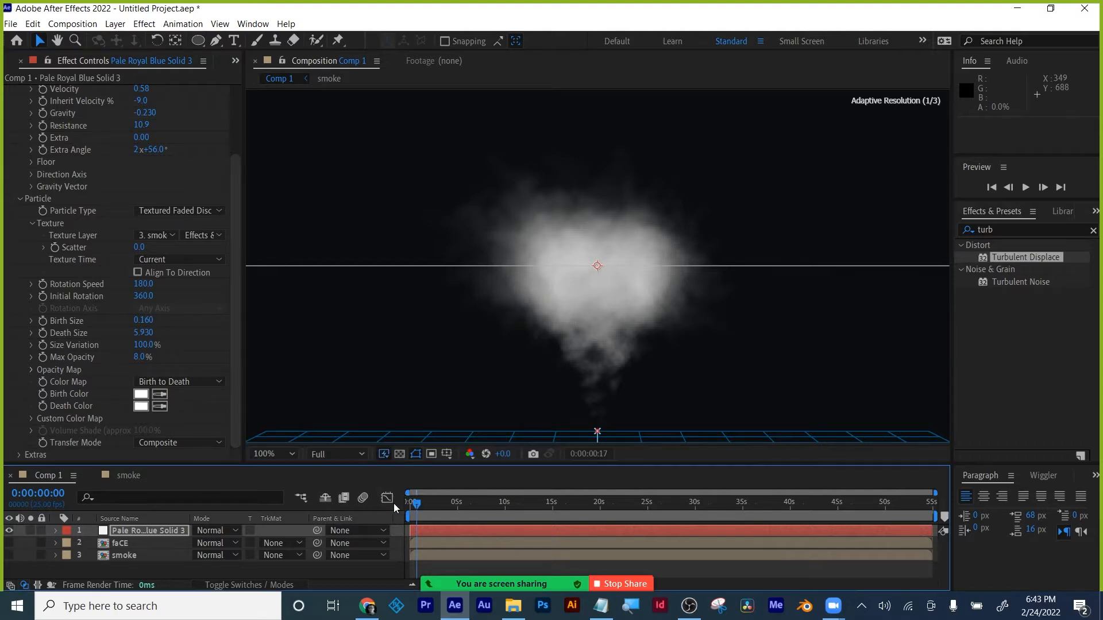
key("Home")
key("space")
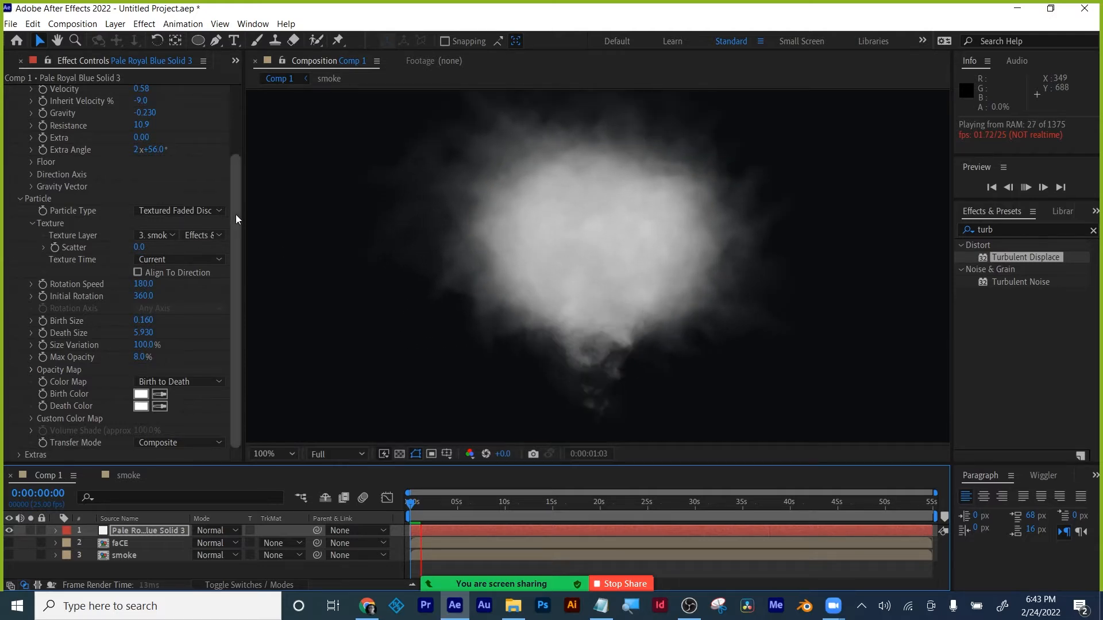
- Stop the preview and set the particle Velocity to 0.76 and Inherit Velocity to 0%
left_click_drag(236, 215, 232, 99)
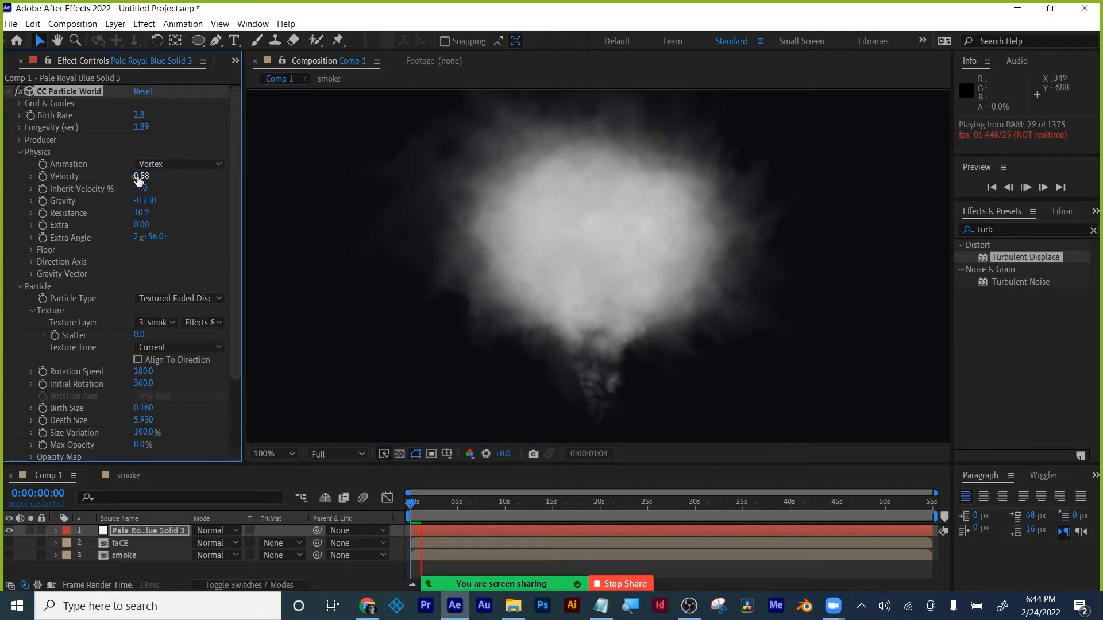
key("space")
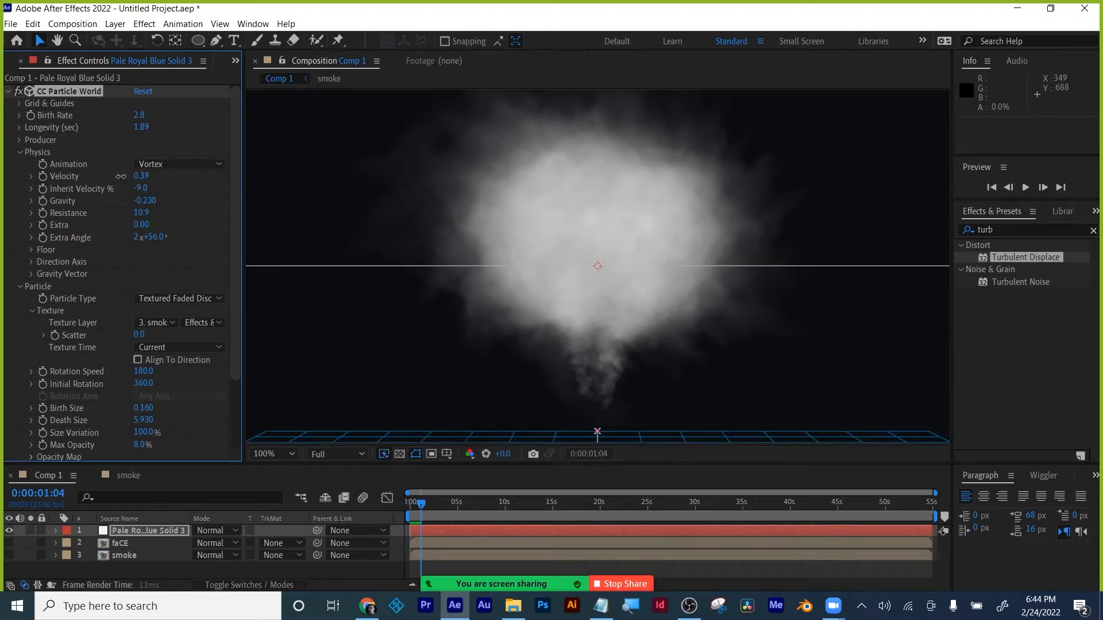
left_click_drag(121, 175, 147, 175)
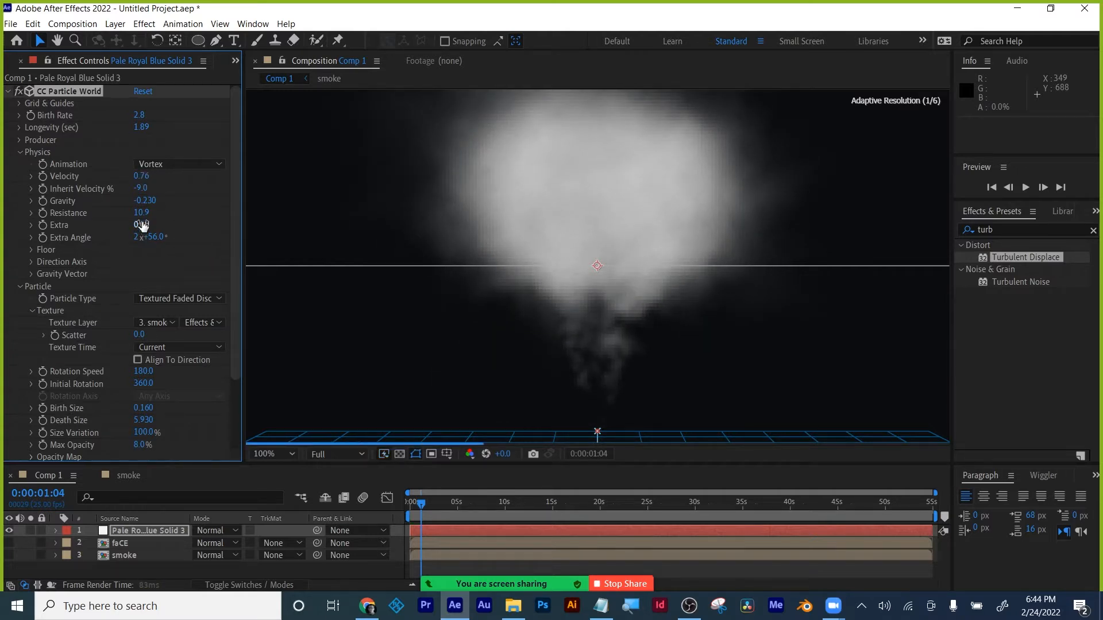
left_click_drag(140, 188, 160, 185)
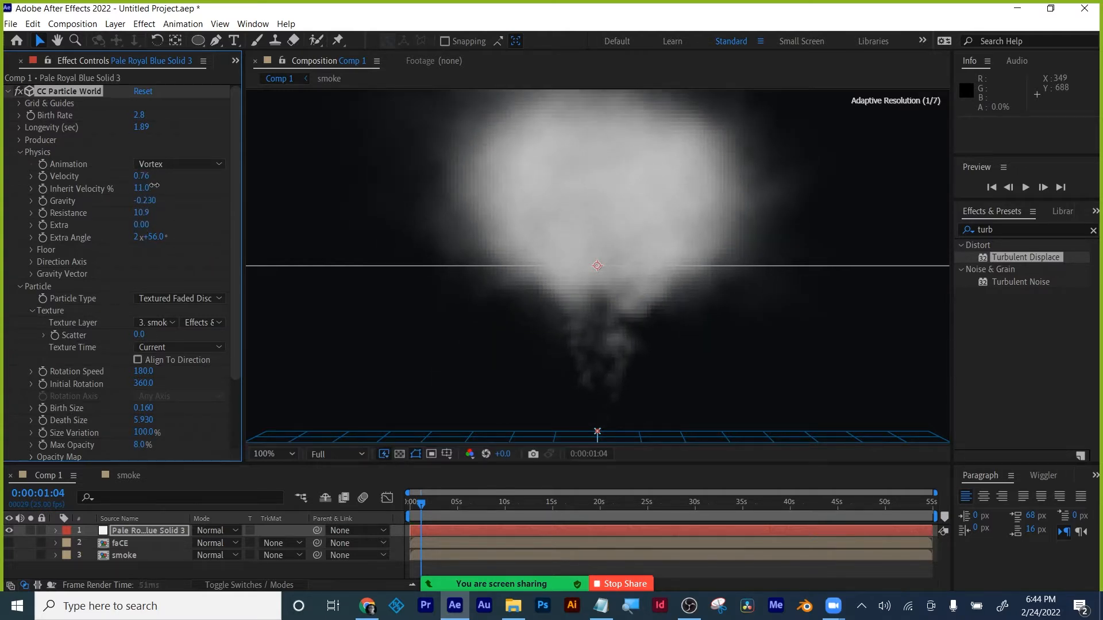
left_click(146, 188)
type("0")
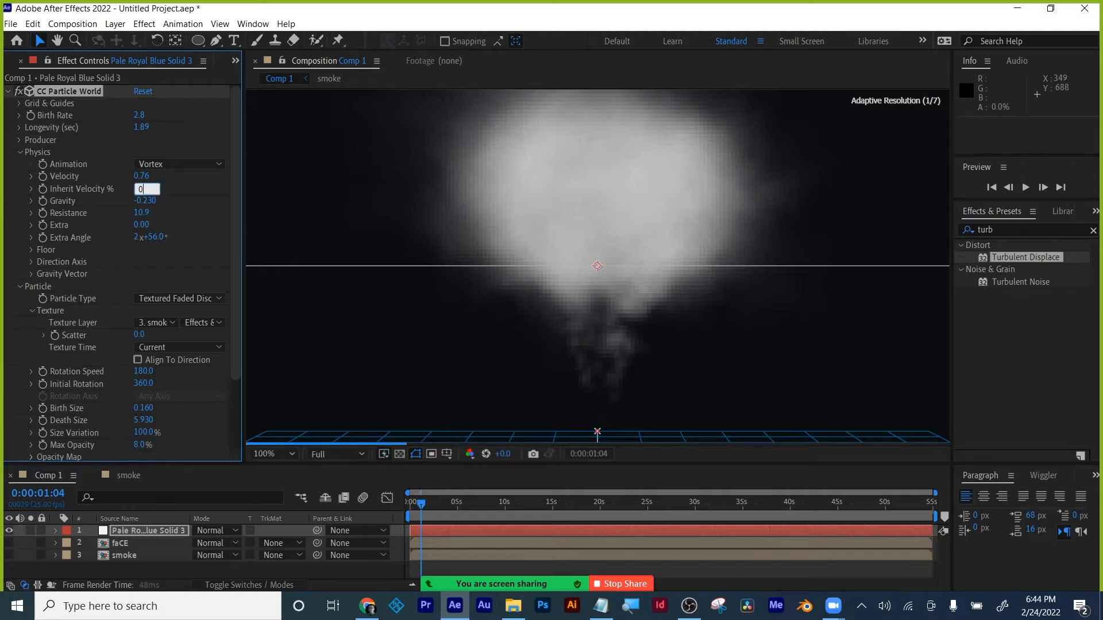
left_click(213, 270)
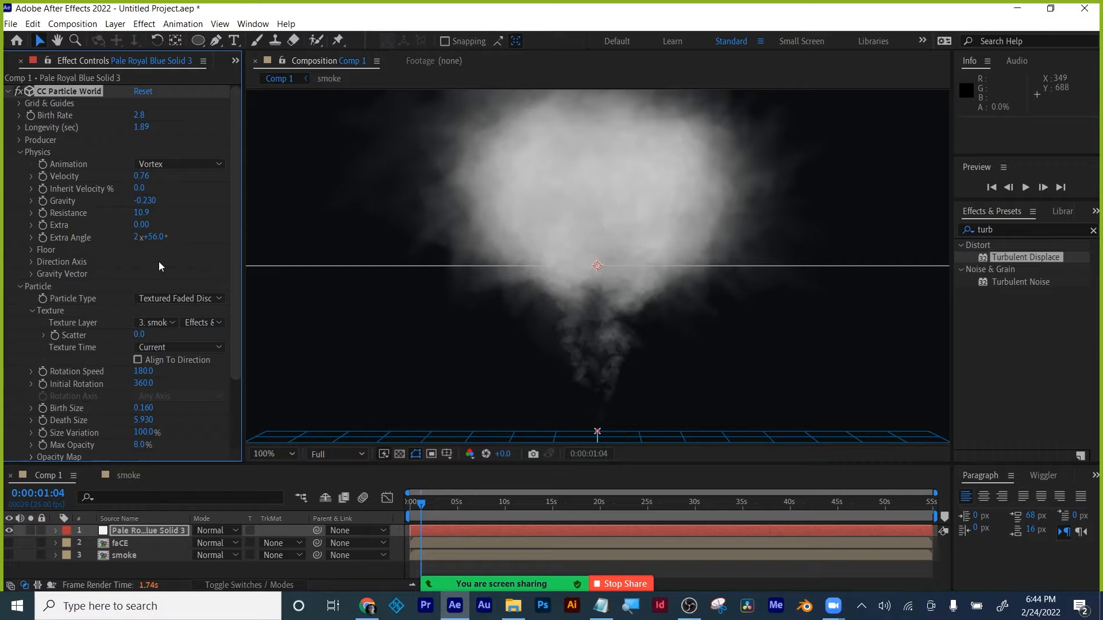
- Set the particle Resistance to 6.7 and scrub through the first two seconds of the smoke
left_click_drag(143, 214, 114, 216)
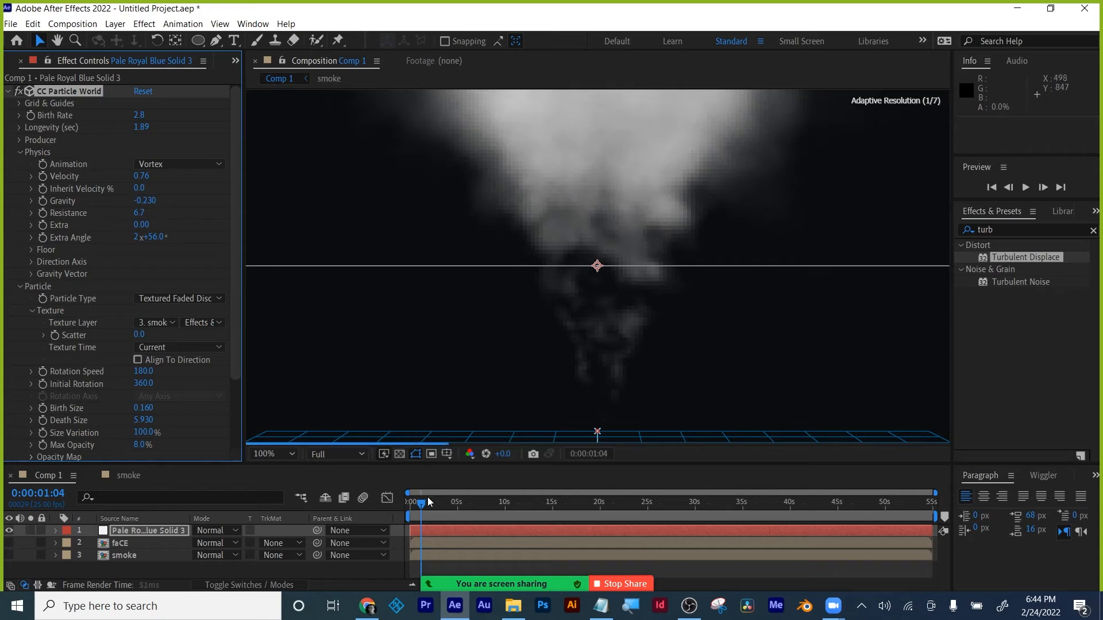
mouse_move(421, 502)
left_mouse_down()
mouse_move(395, 507)
mouse_move(407, 505)
left_mouse_up()
mouse_move(414, 504)
left_mouse_down()
mouse_move(453, 493)
mouse_move(412, 498)
mouse_move(429, 498)
left_mouse_up()
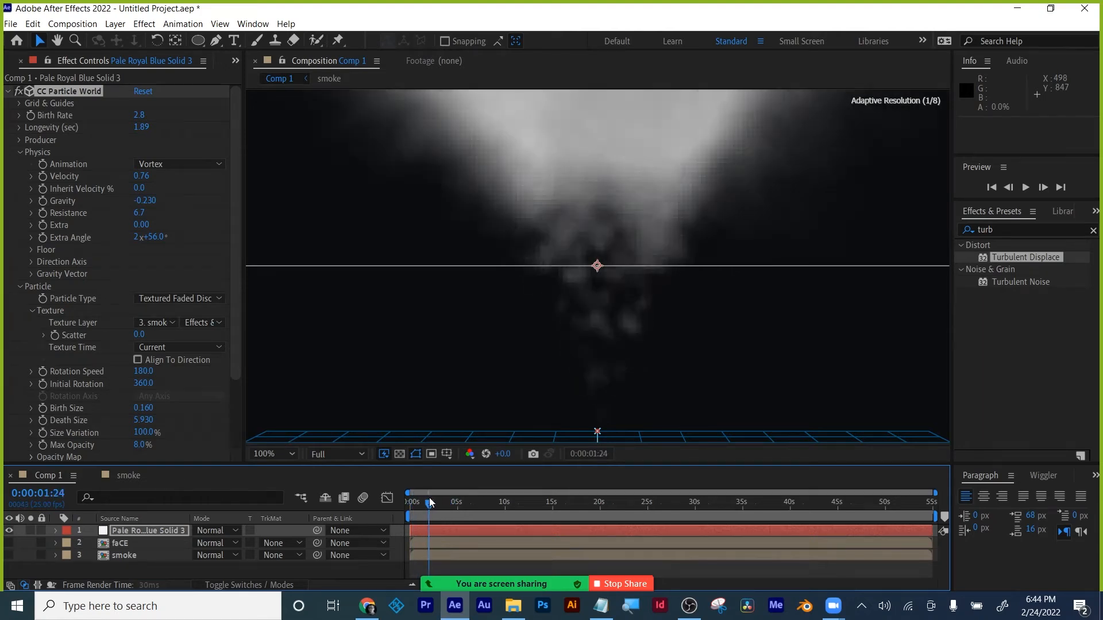
- Try a Birth Rate of 34 with a Longevity of 4.78 seconds and scrub the smoke to about 0:00:03:12
left_click_drag(141, 115, 326, 108)
left_click_drag(141, 134, 339, 118)
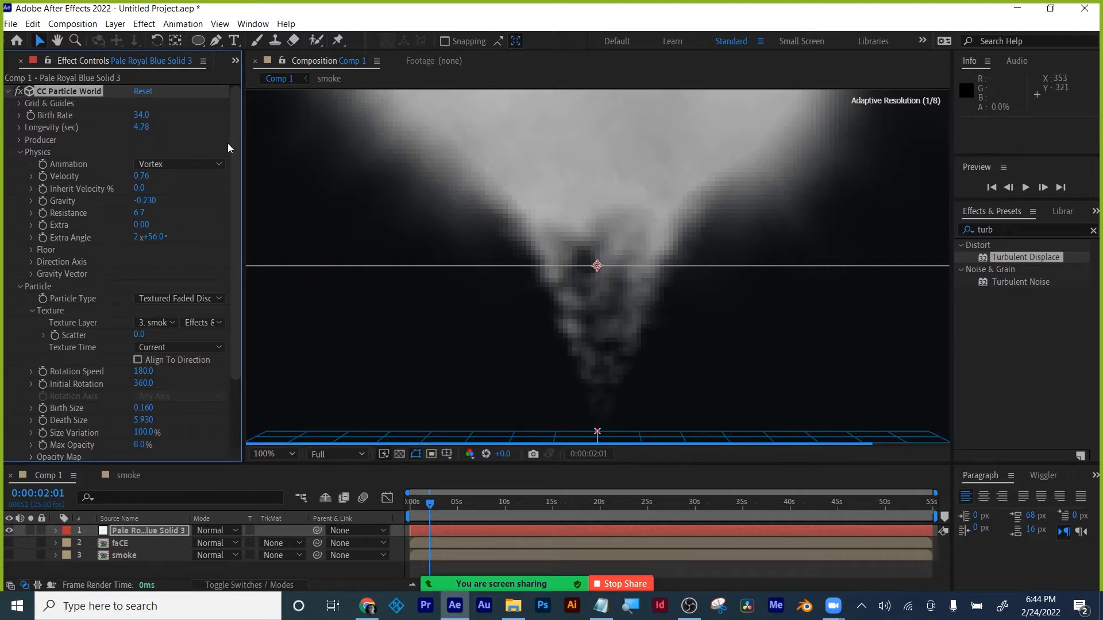
left_click_drag(402, 506, 444, 501)
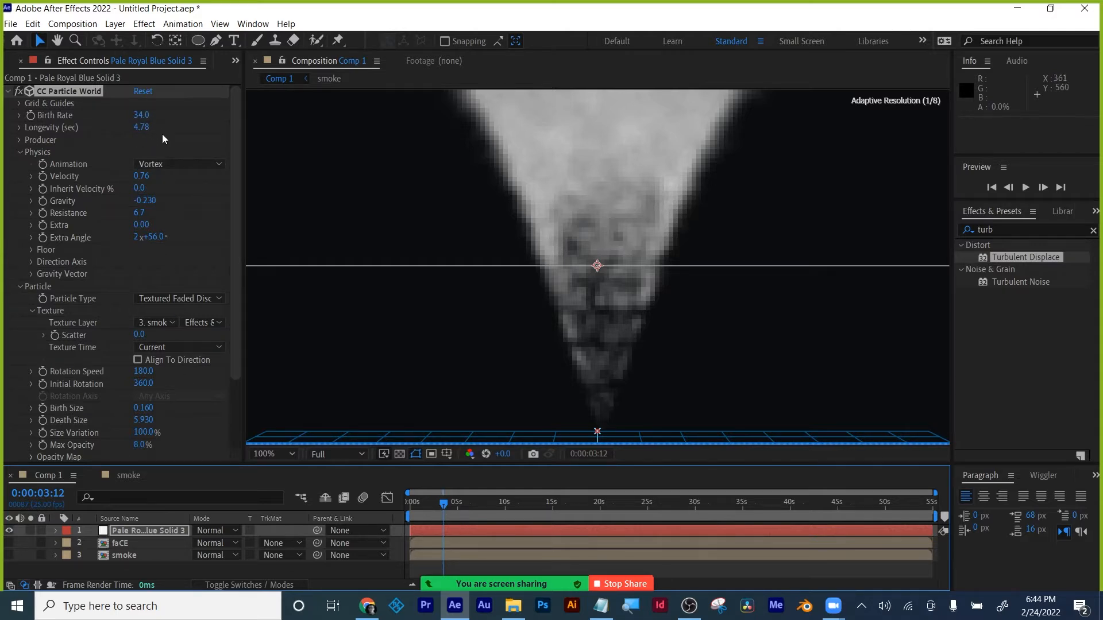
- Set the particle Longevity to 2 seconds and the Birth Rate to 25
left_click(142, 127)
type("2")
key("Return")
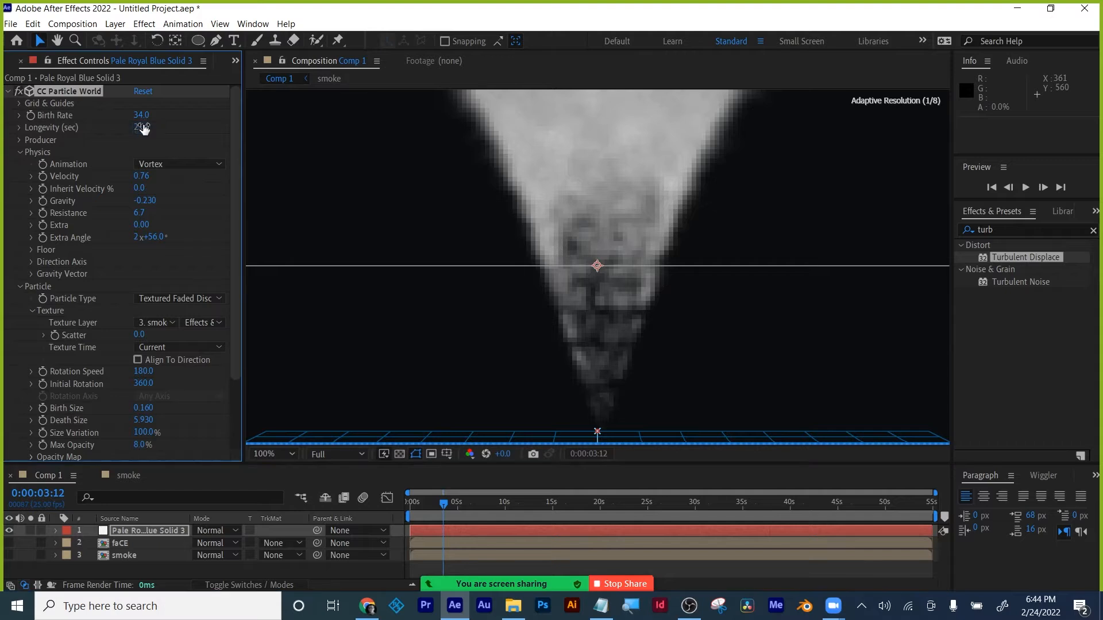
left_click(143, 115)
type("25")
key("Return")
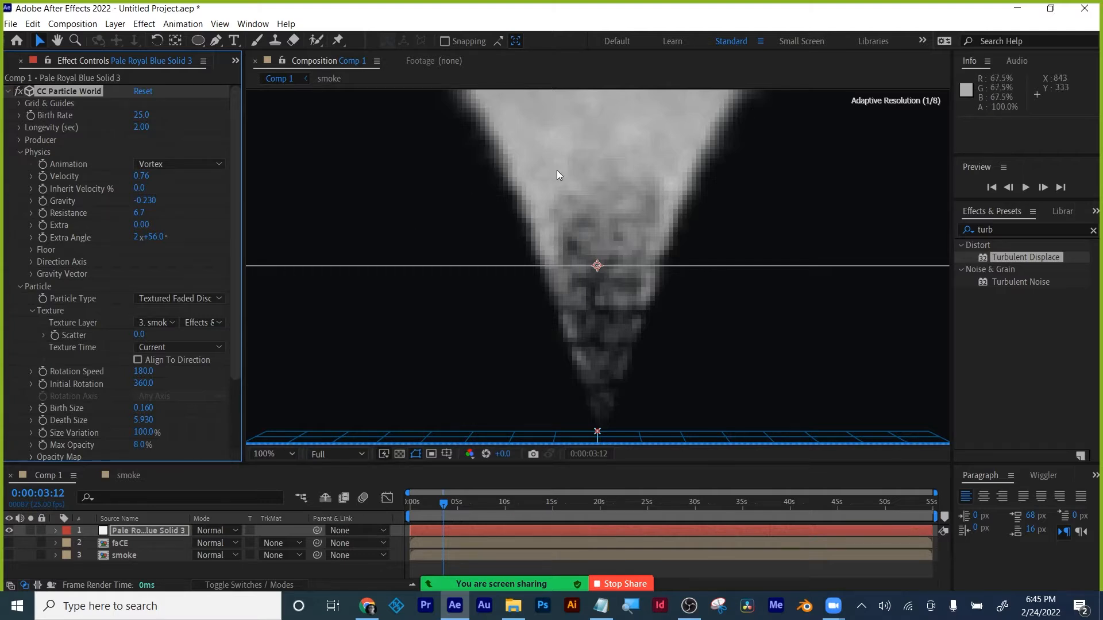
- Set the particles' Max Opacity to 100% and Longevity to 1 second
scroll(130, 330, "down", 3)
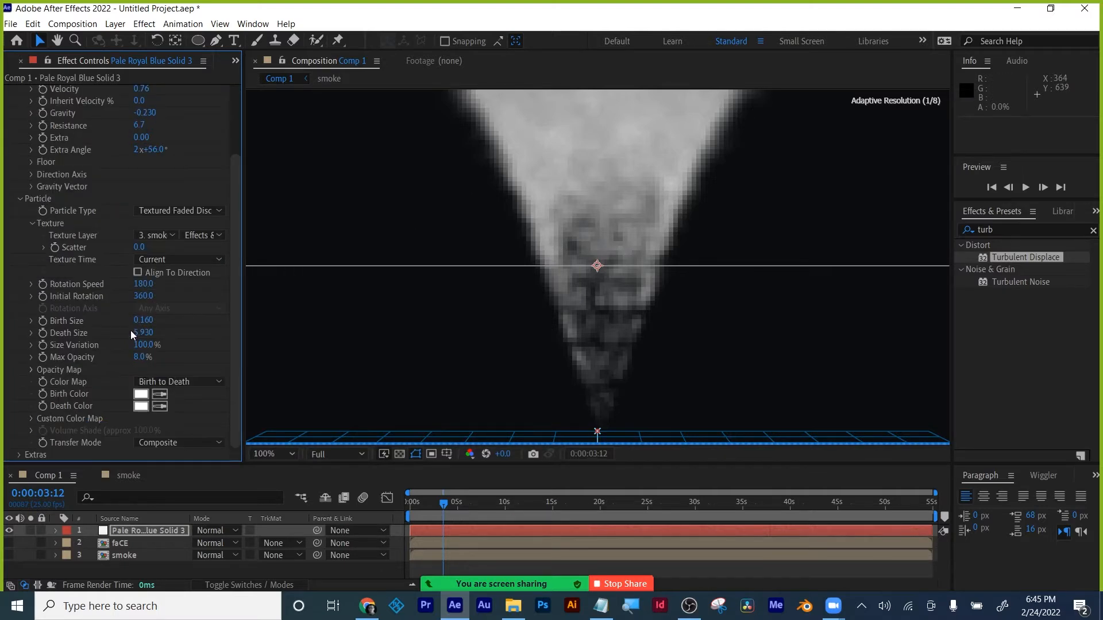
left_click_drag(138, 360, 396, 347)
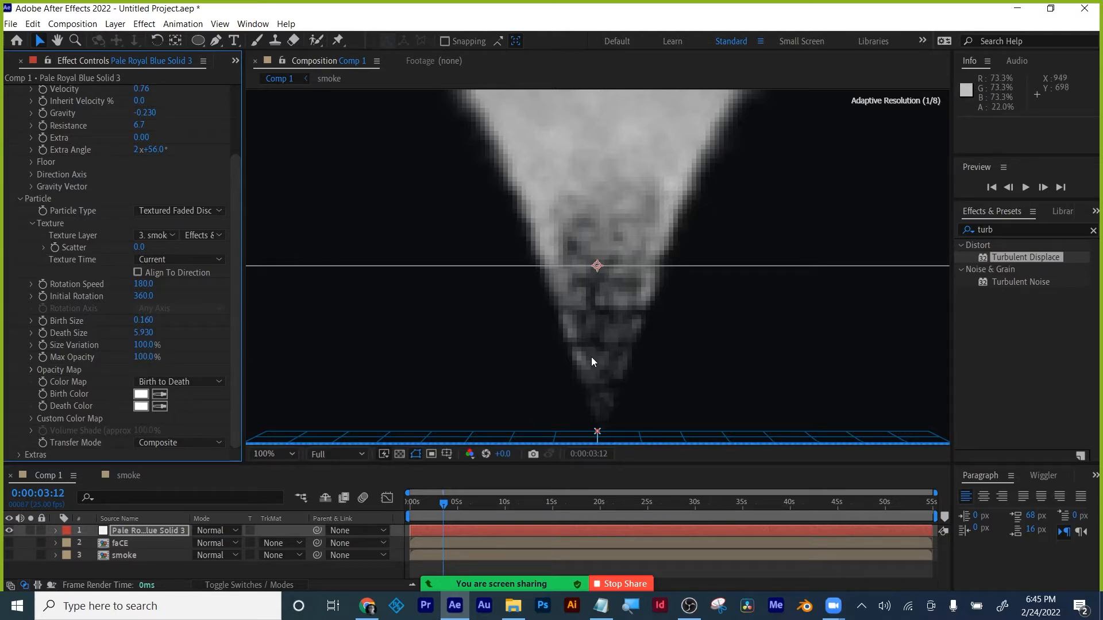
scroll(130, 132, "up", 3)
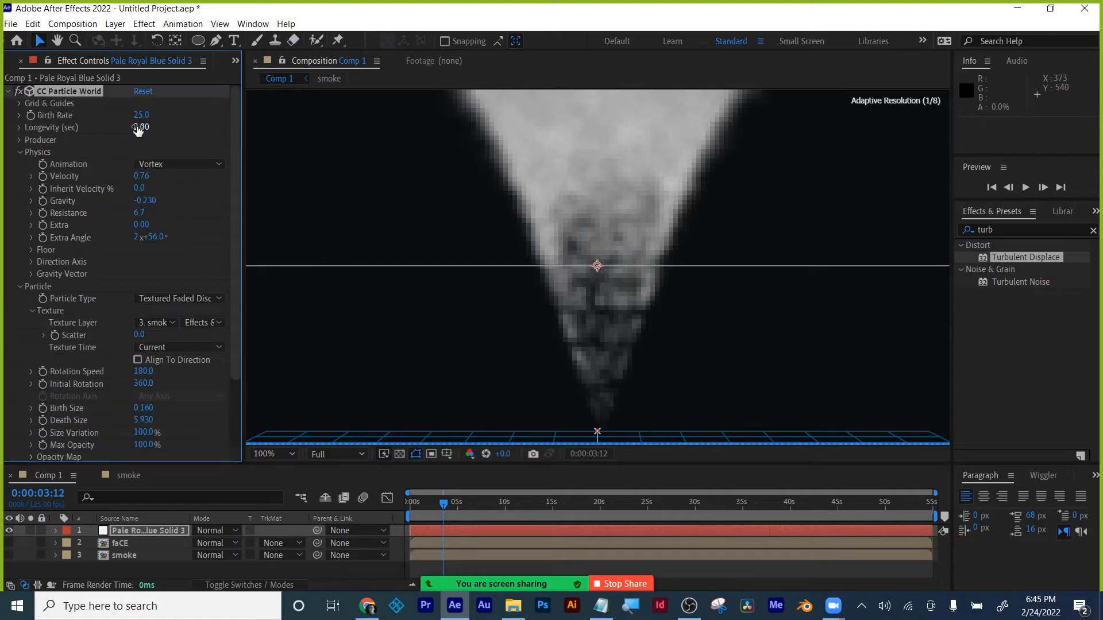
left_click(142, 128)
key("Return")
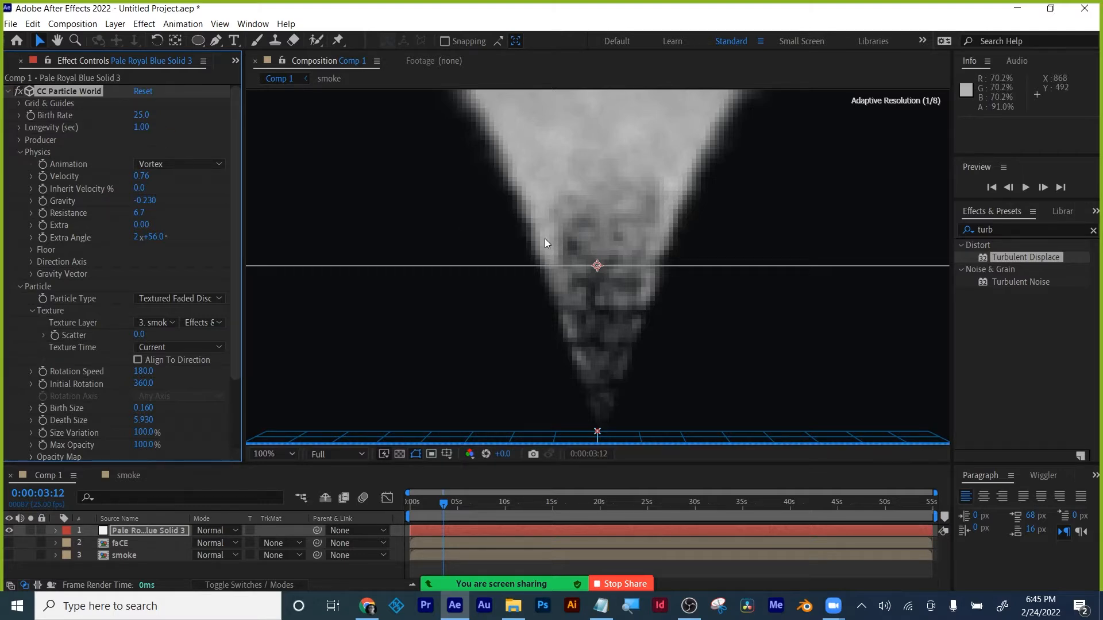
- Purge the cached preview data and scrub the smoke from the start to about 0:00:03:12
left_click(33, 24)
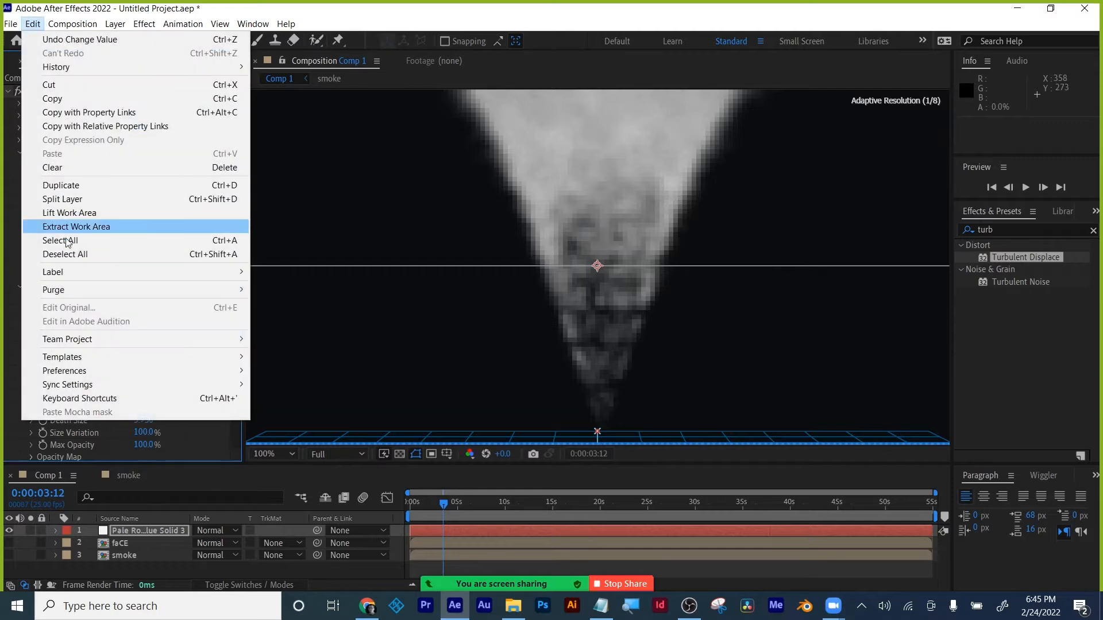
mouse_move(64, 291)
left_click(281, 290)
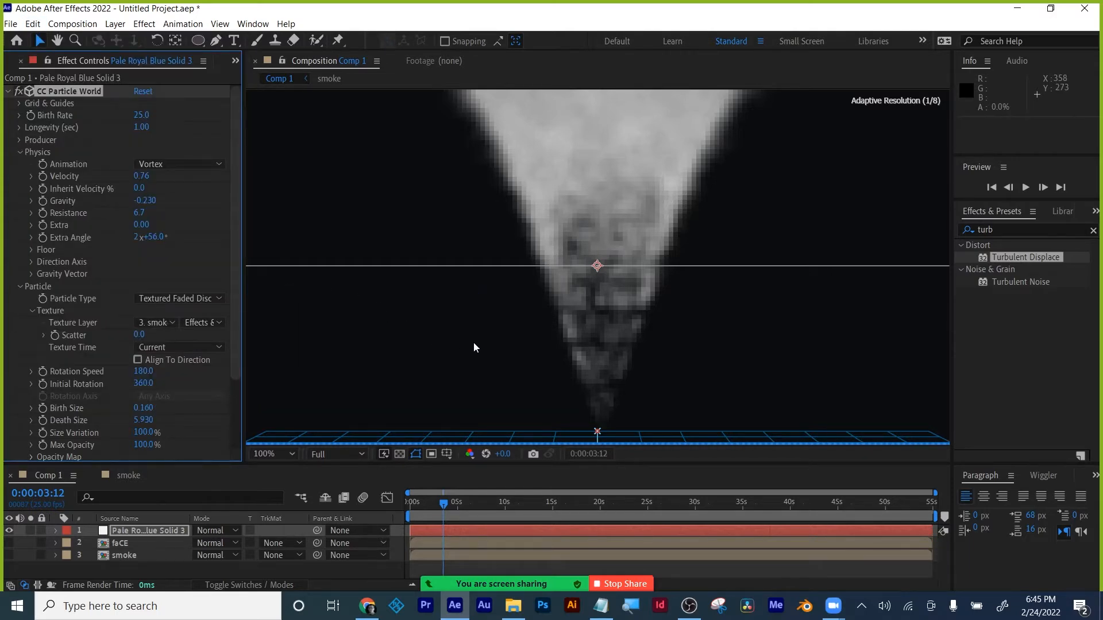
left_click(566, 332)
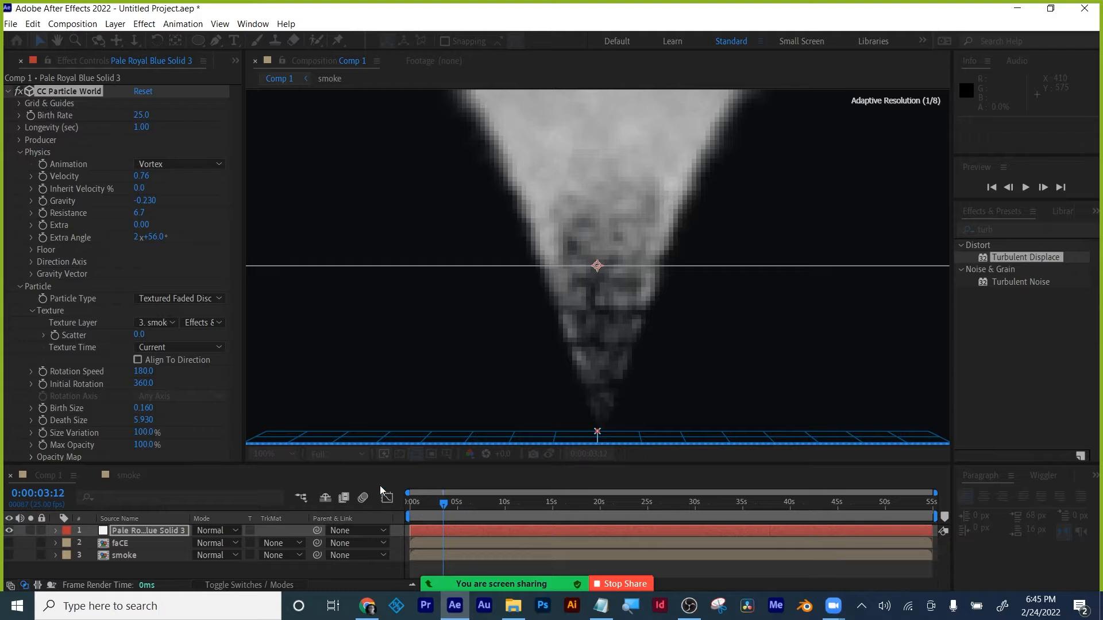
left_click(404, 507)
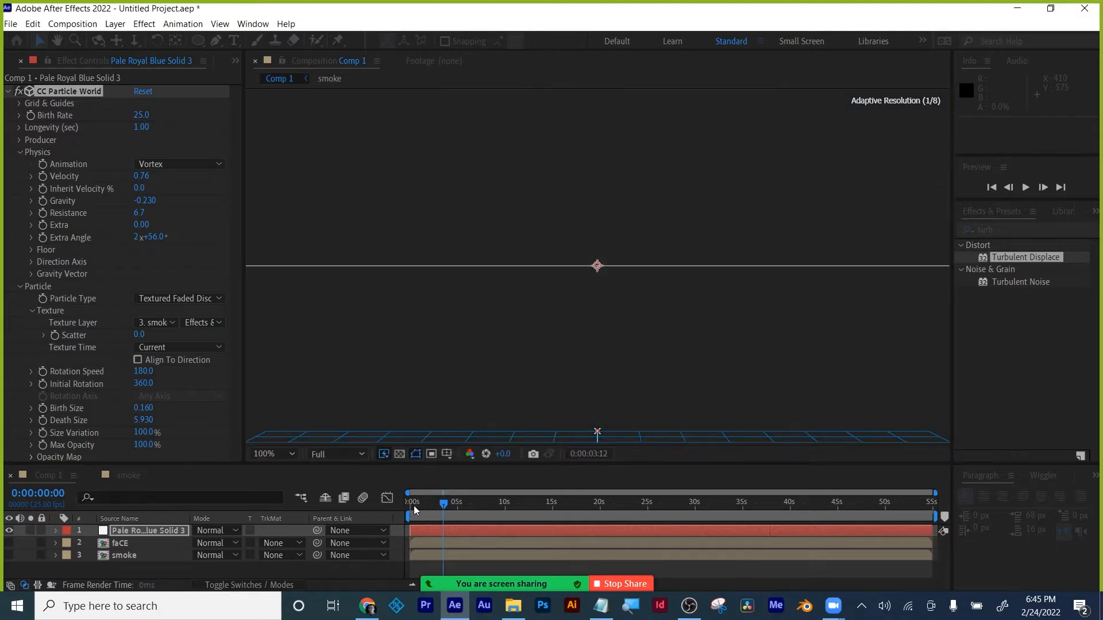
left_click_drag(401, 505, 429, 503)
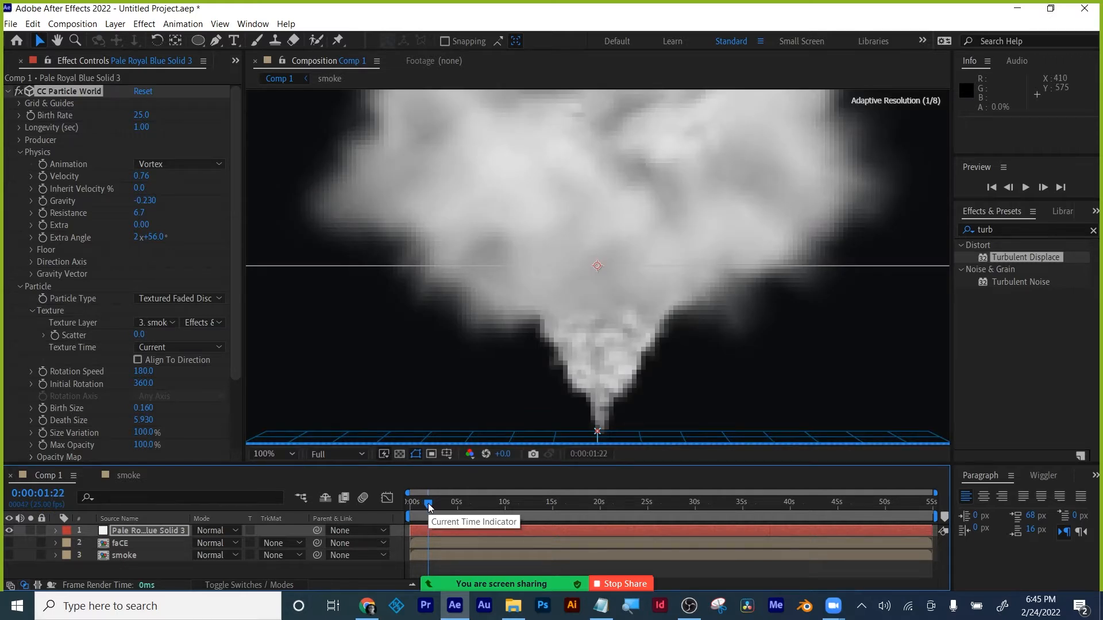
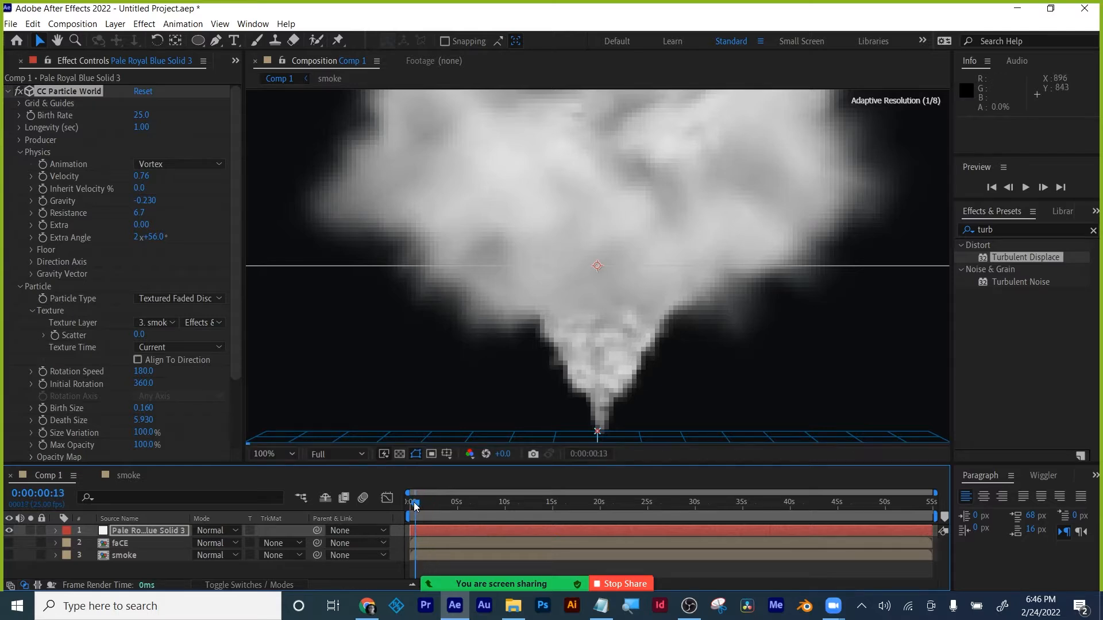
left_click_drag(413, 502, 448, 498)
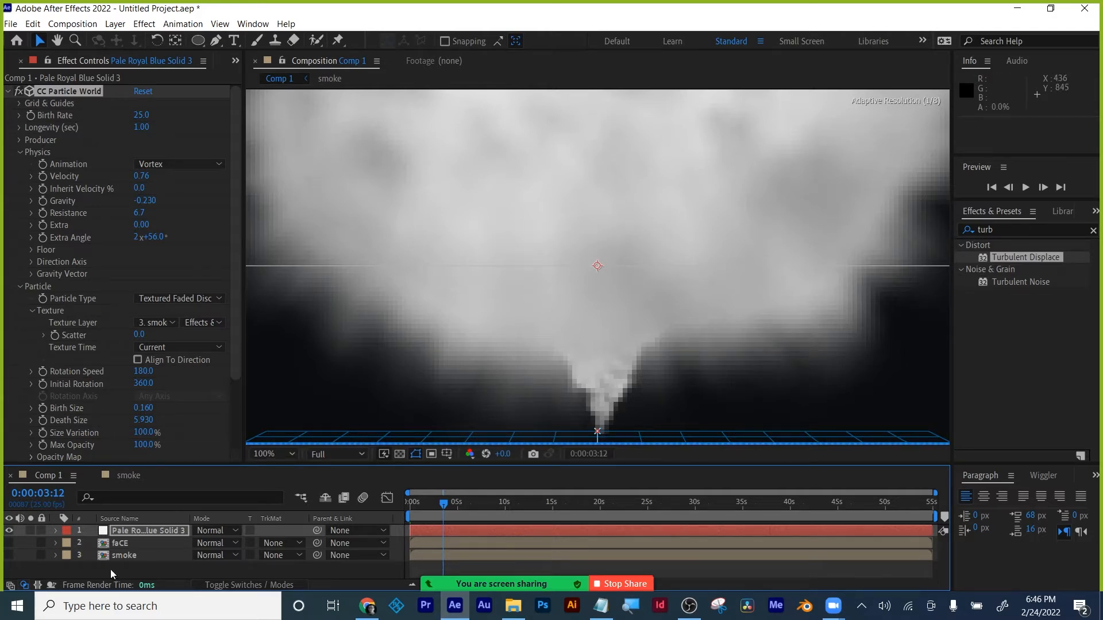
- Delete the solid, faCE and smoke layers from Comp 1
left_click_drag(119, 562, 130, 529)
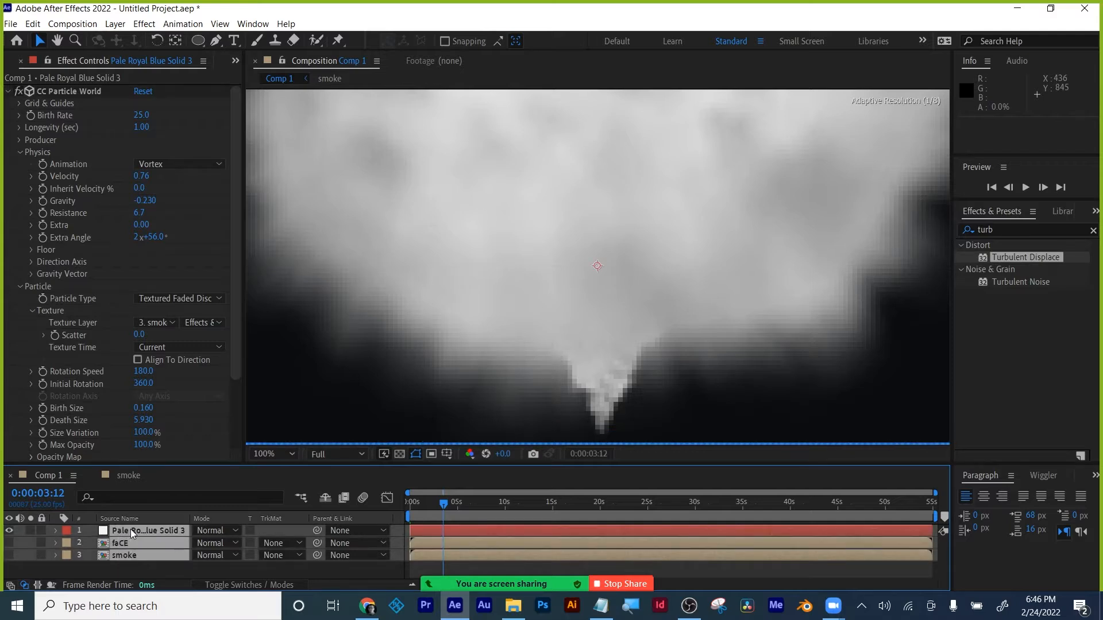
key("Delete")
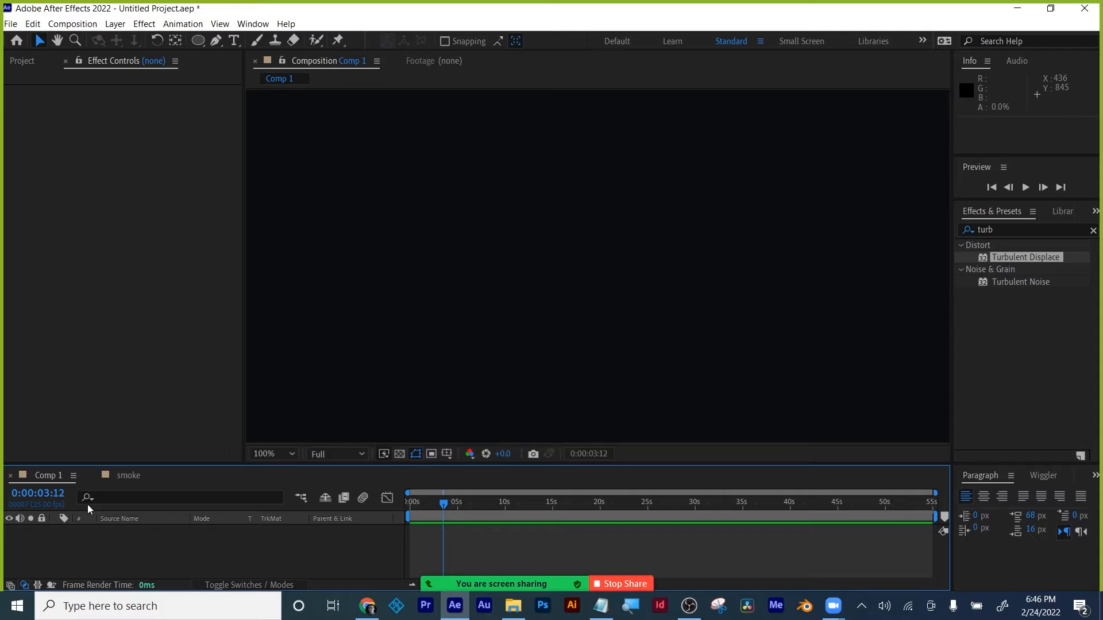
- Switch to the Canvas course files in Chrome and look through the Week 09, Week 09 Particles, Week 10 and Week 08 folders for footage
left_click(23, 61)
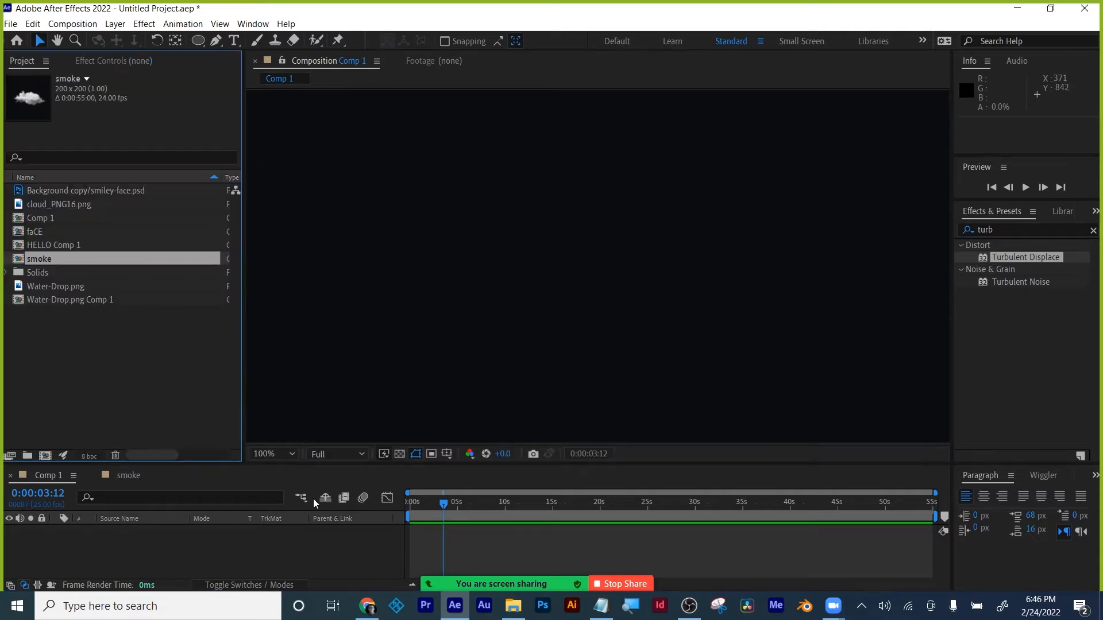
left_click(367, 606)
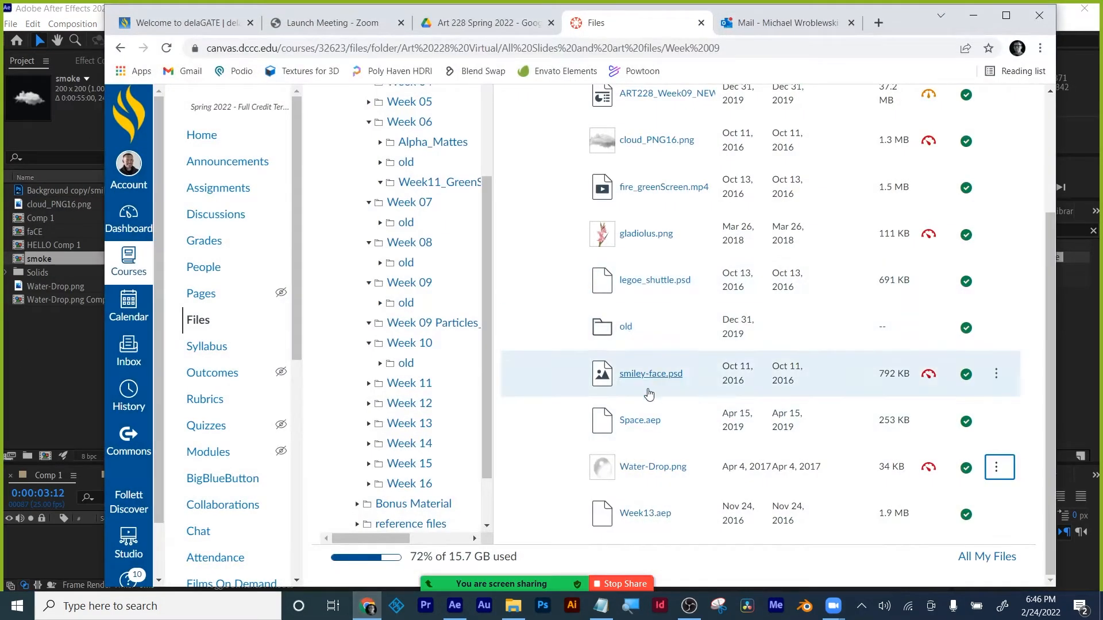
scroll(652, 499, "up", 3)
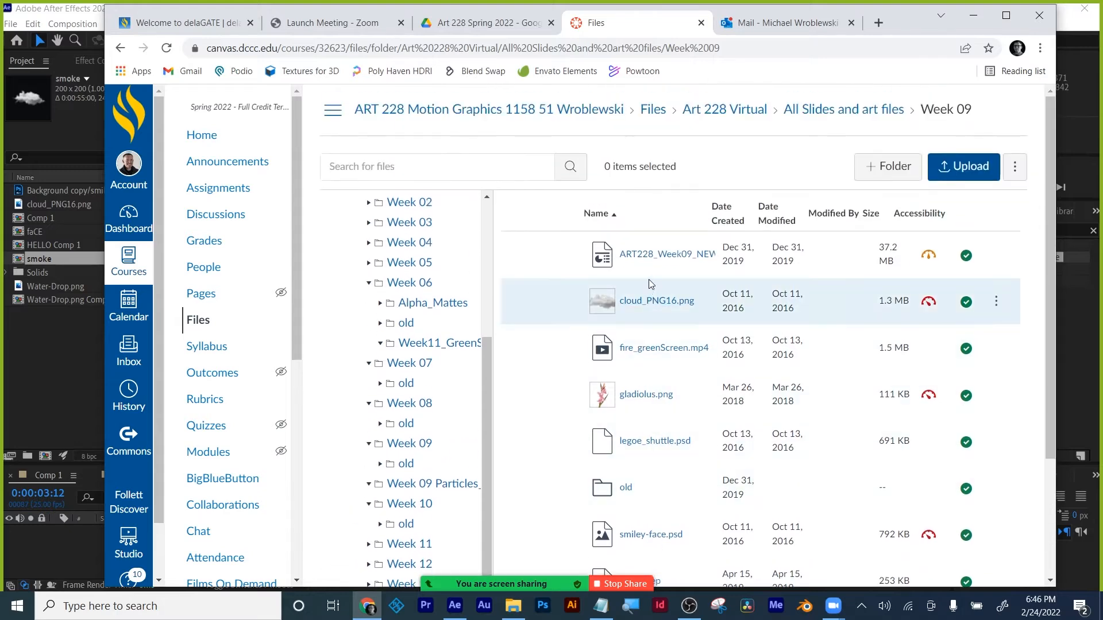
scroll(649, 279, "down", 3)
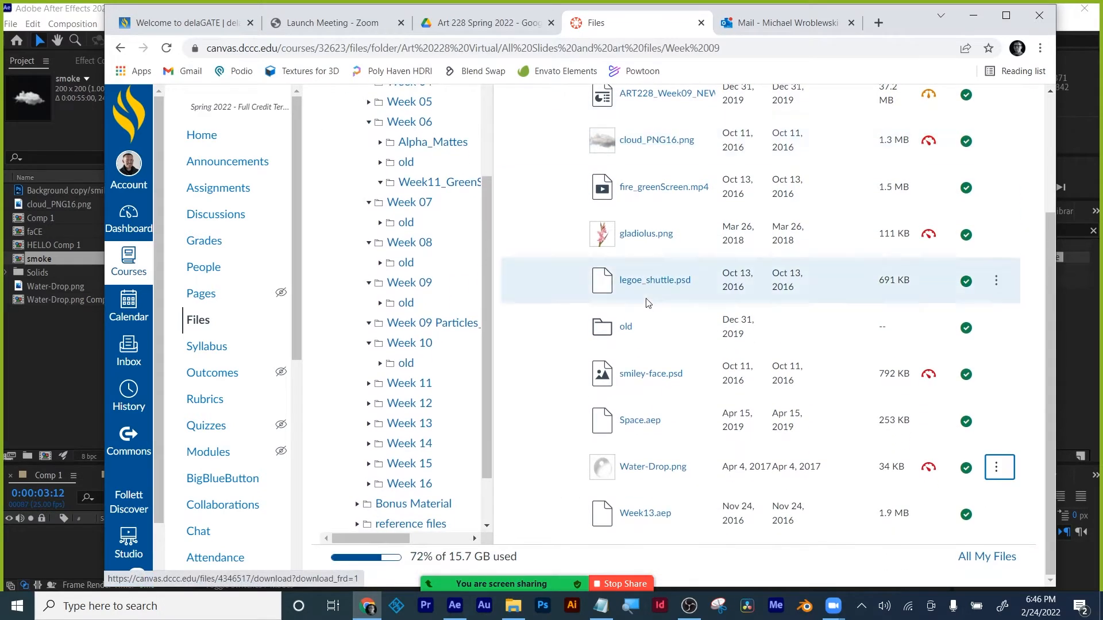
left_click(432, 323)
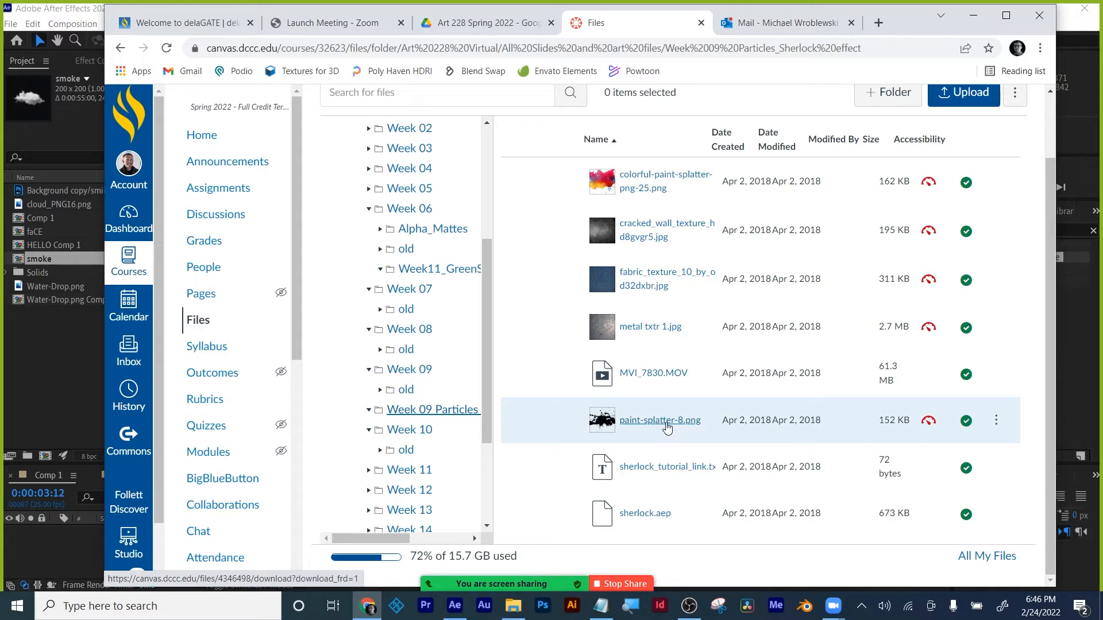
left_click(452, 424)
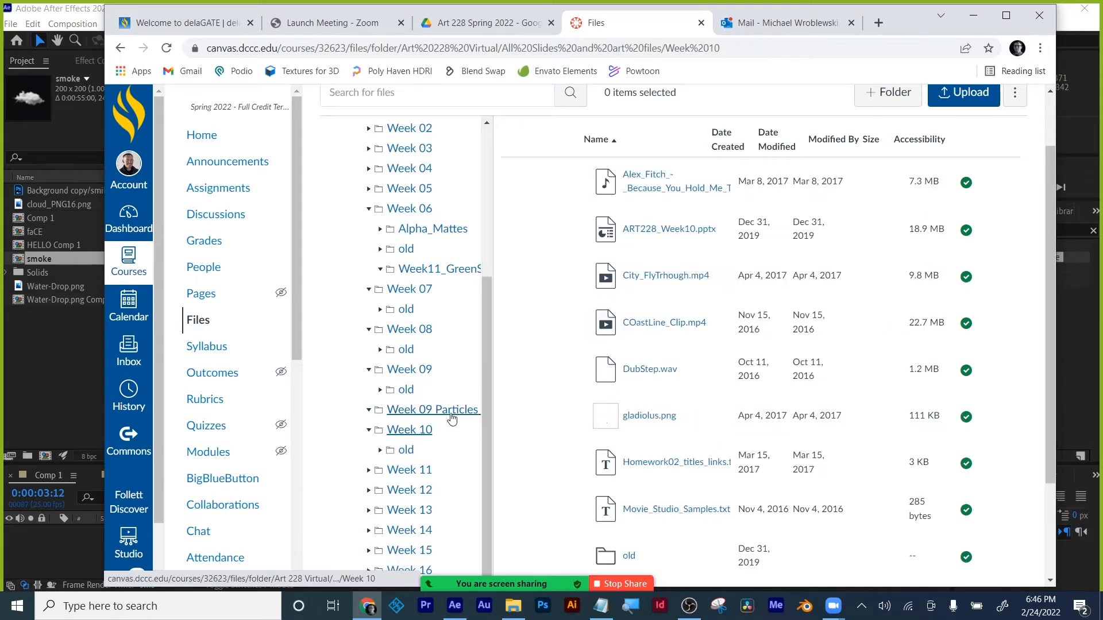
scroll(549, 385, "down", 2)
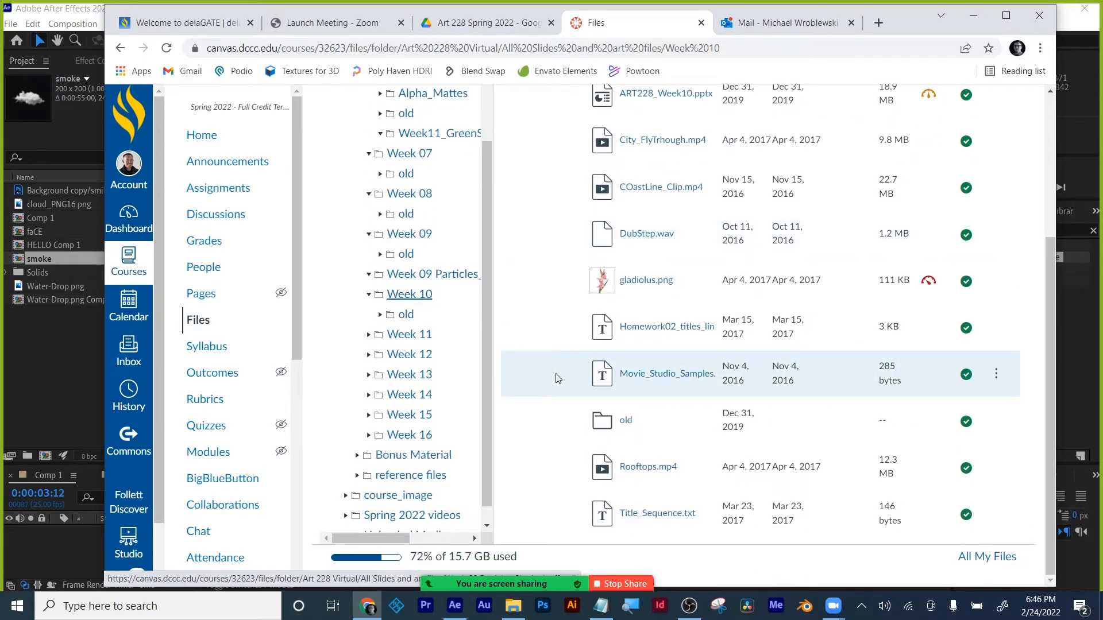
scroll(557, 373, "up", 3)
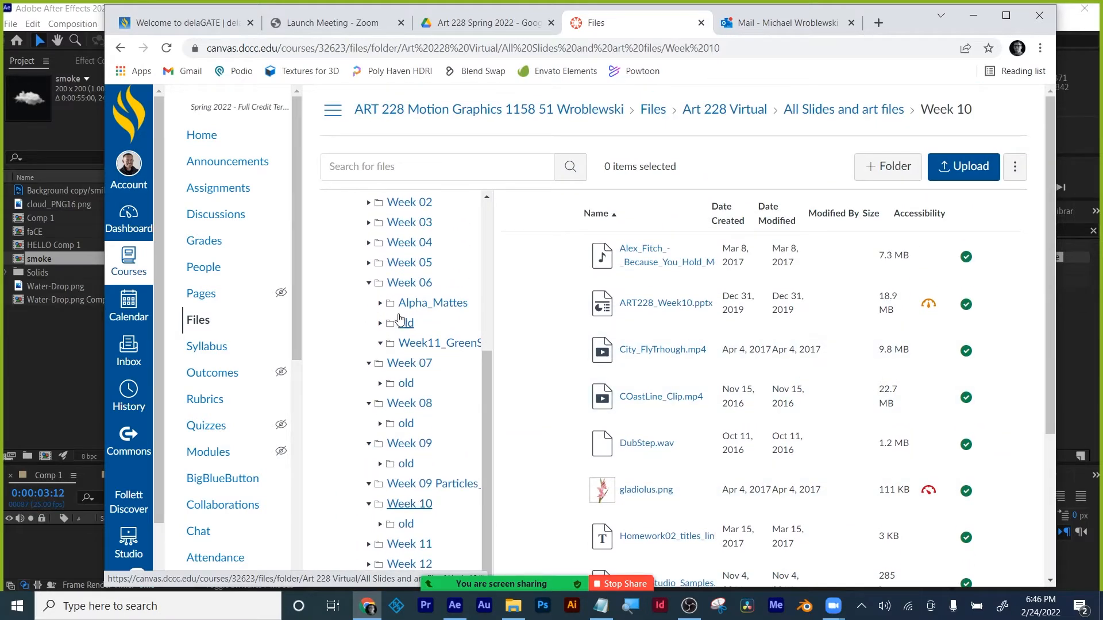
left_click(406, 402)
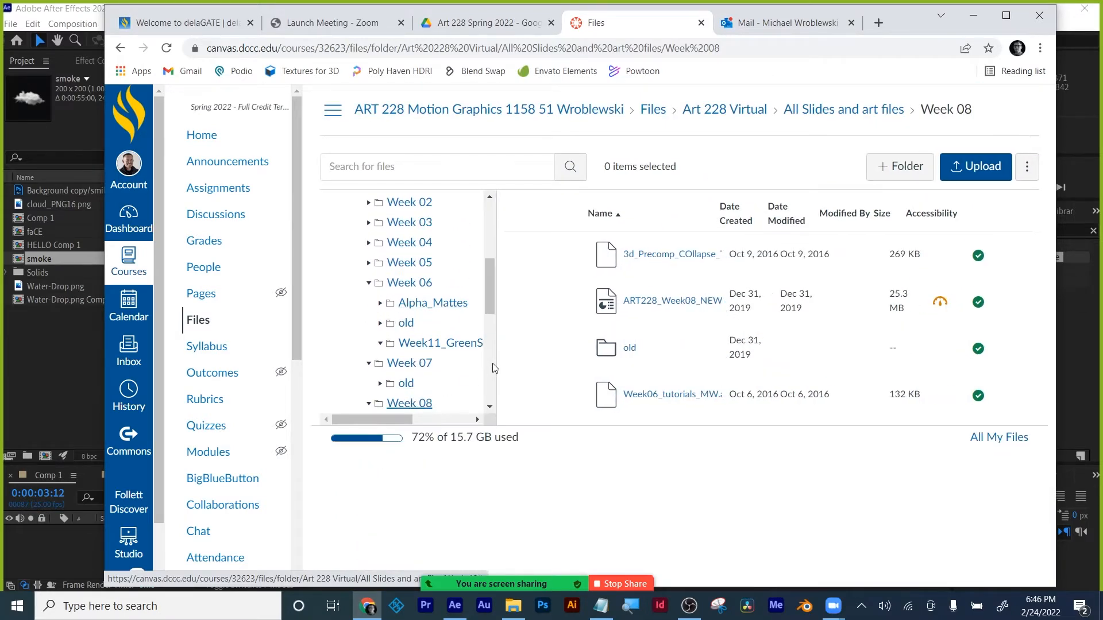
scroll(431, 366, "down", 1)
scroll(431, 345, "down", 3)
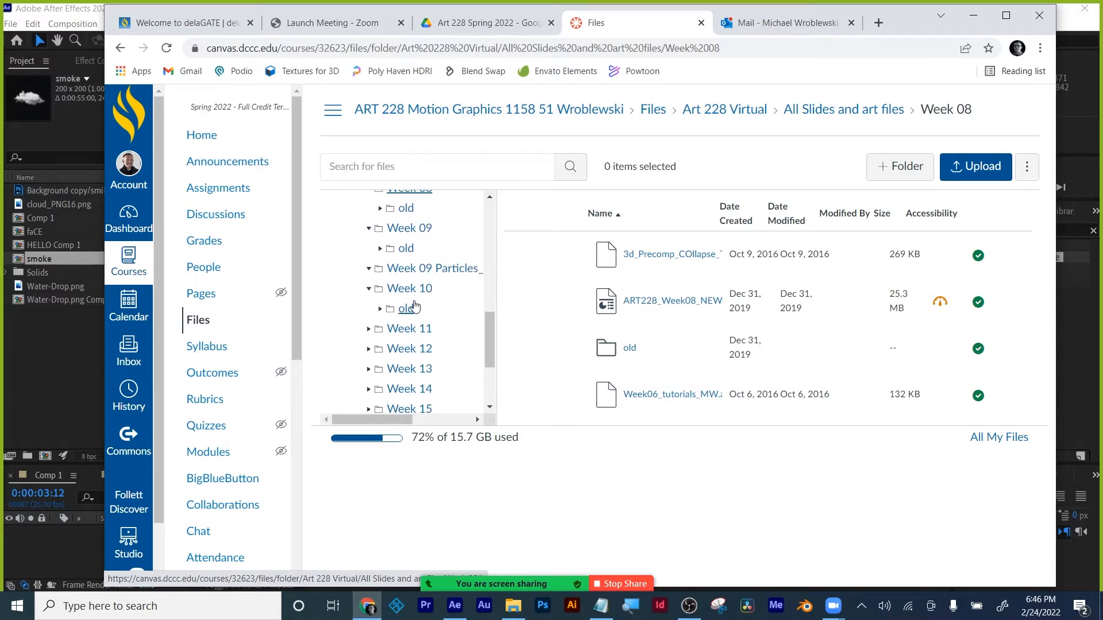
- Download fire_greenScreen.mp4 from the Week 09 course folder and dismiss the download notice
left_click(410, 228)
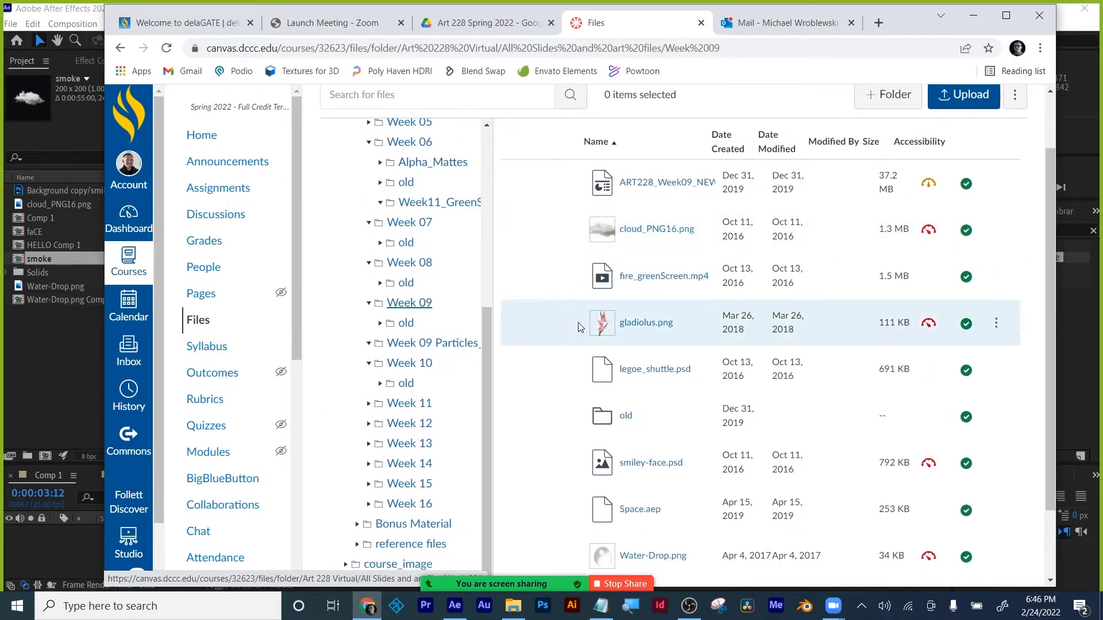
scroll(584, 322, "down", 3)
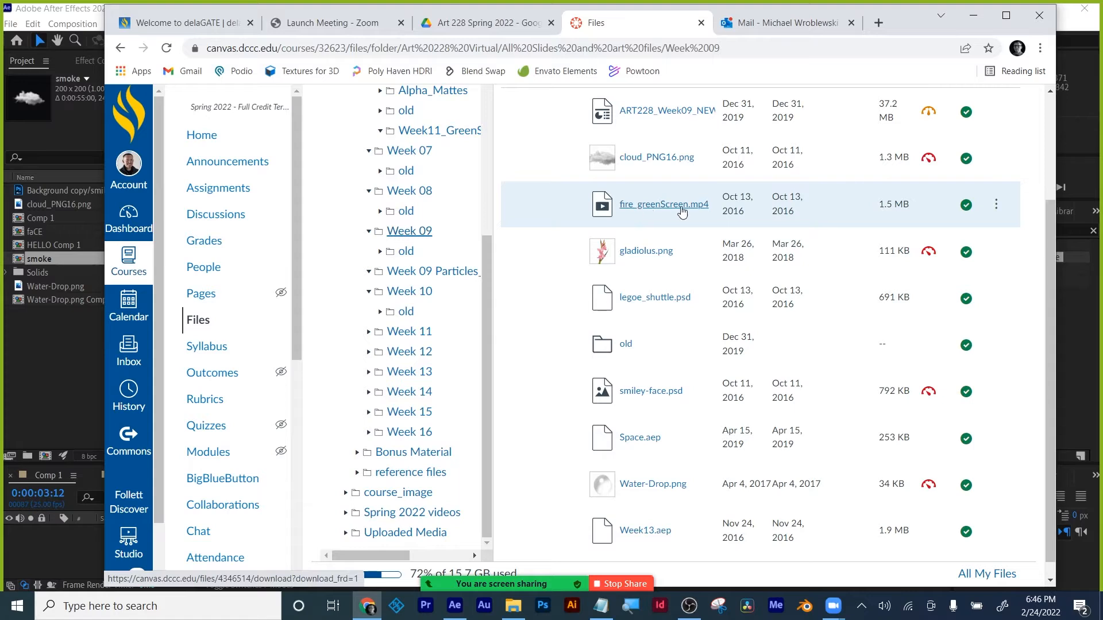
left_click(999, 208)
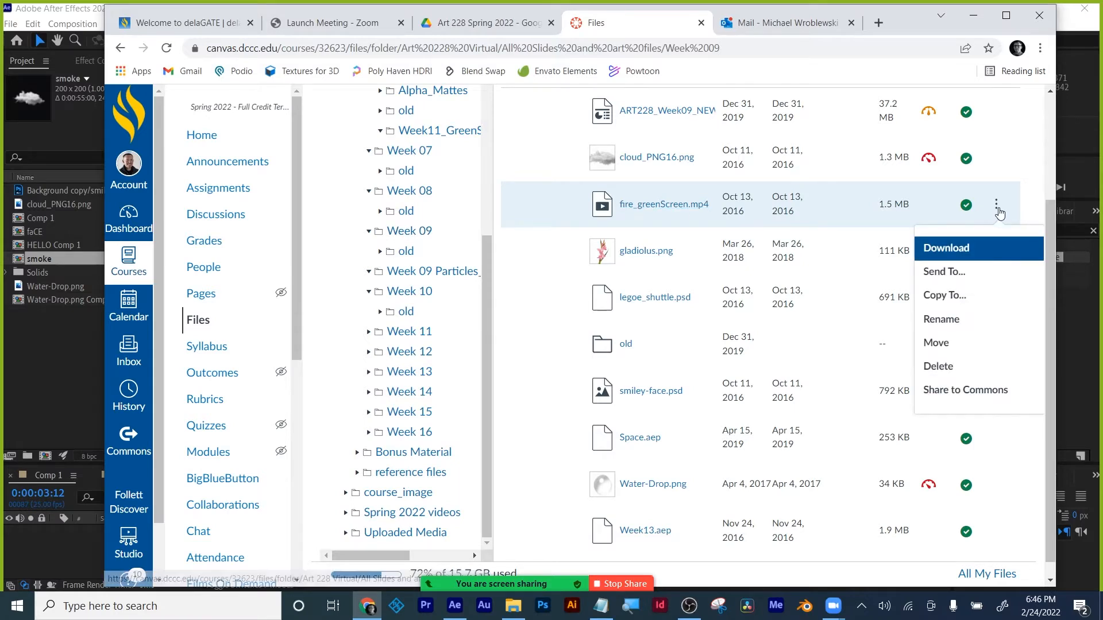
left_click(945, 248)
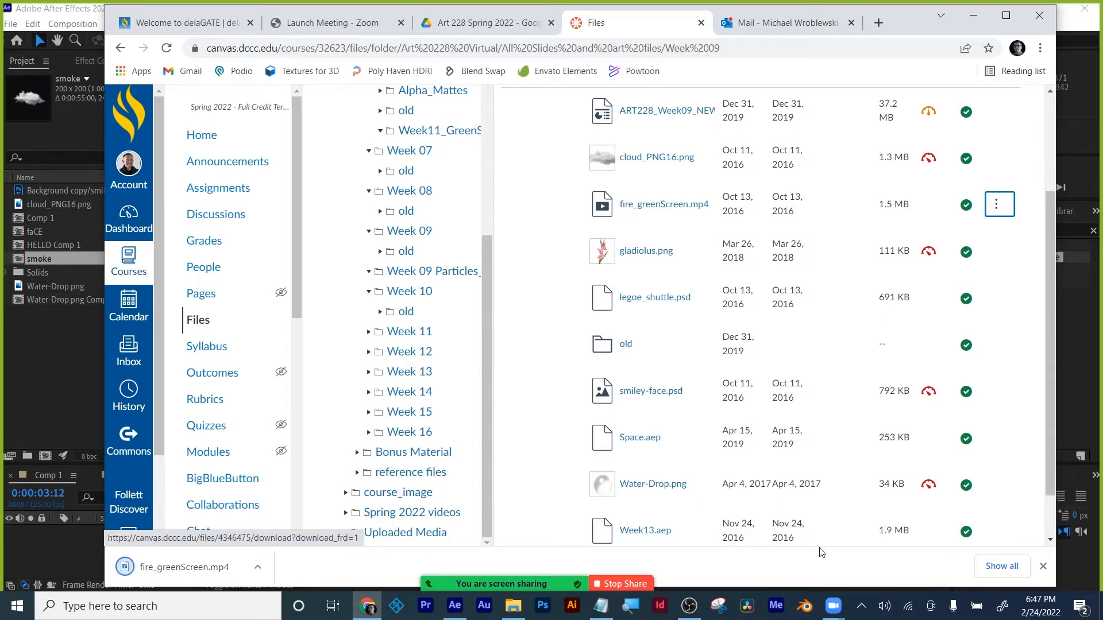
left_click(1043, 565)
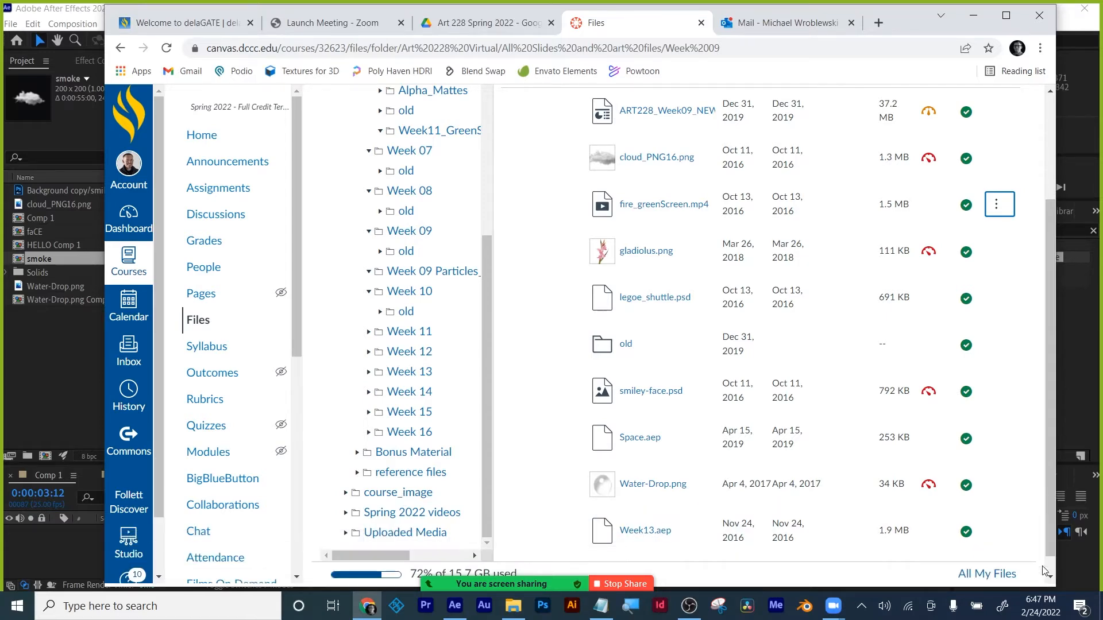
- Return to After Effects and import fire_greenScreen.mp4 from the Downloads folder into the project
left_click(977, 18)
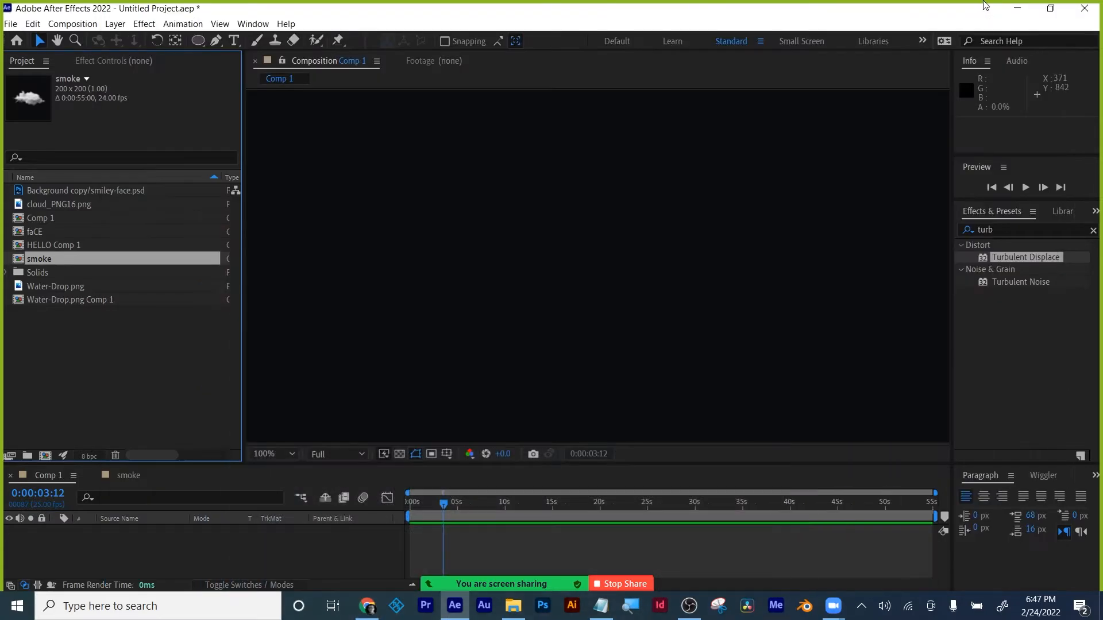
left_click(74, 377)
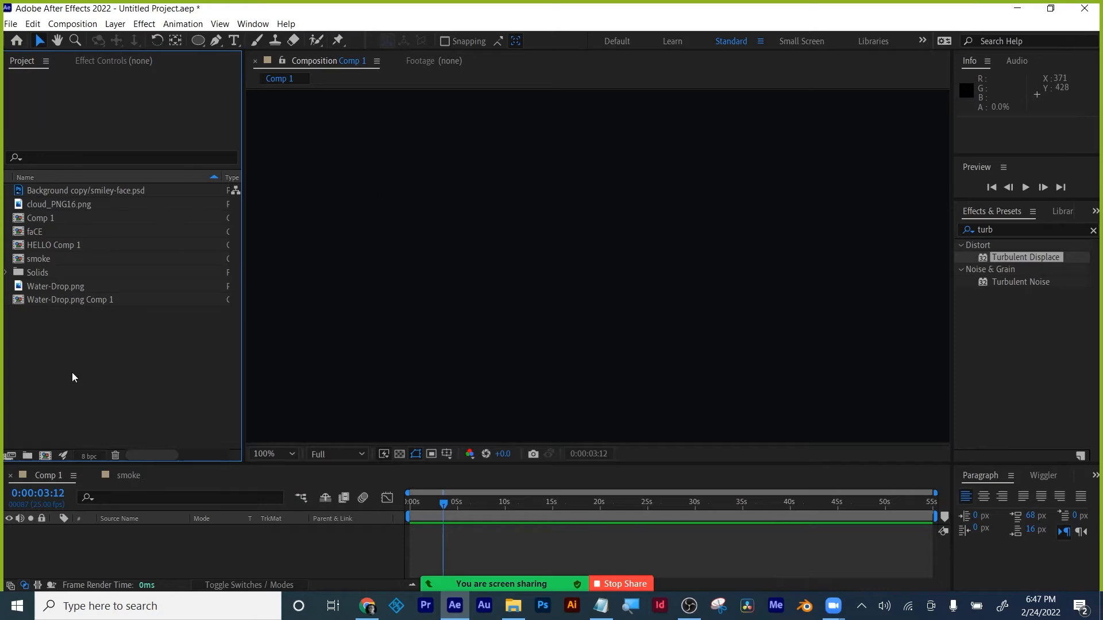
double_click(47, 341)
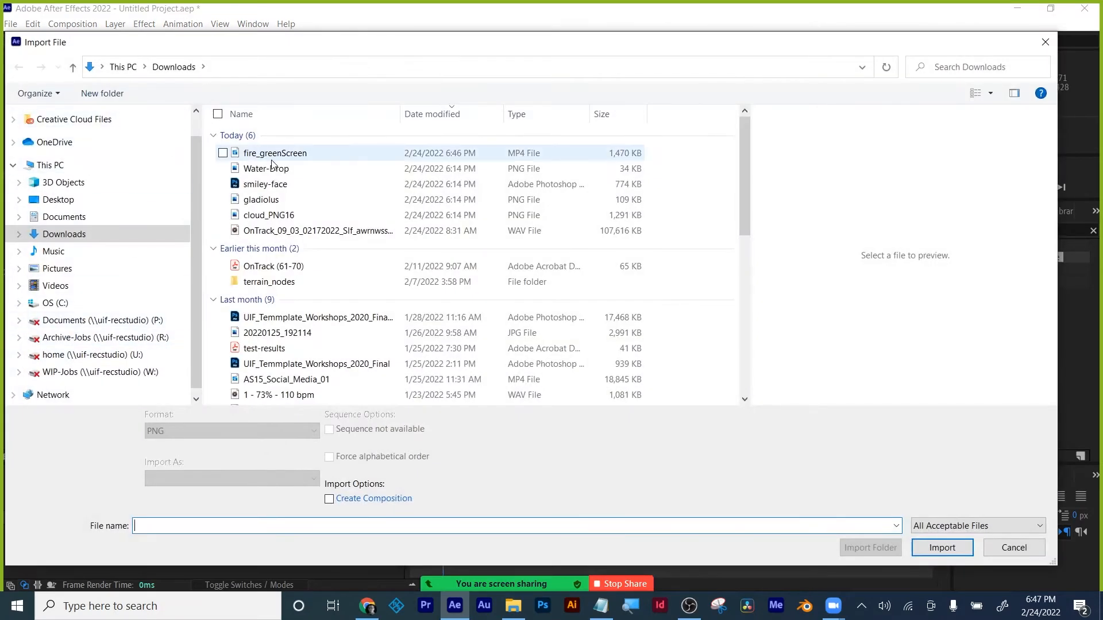
double_click(274, 153)
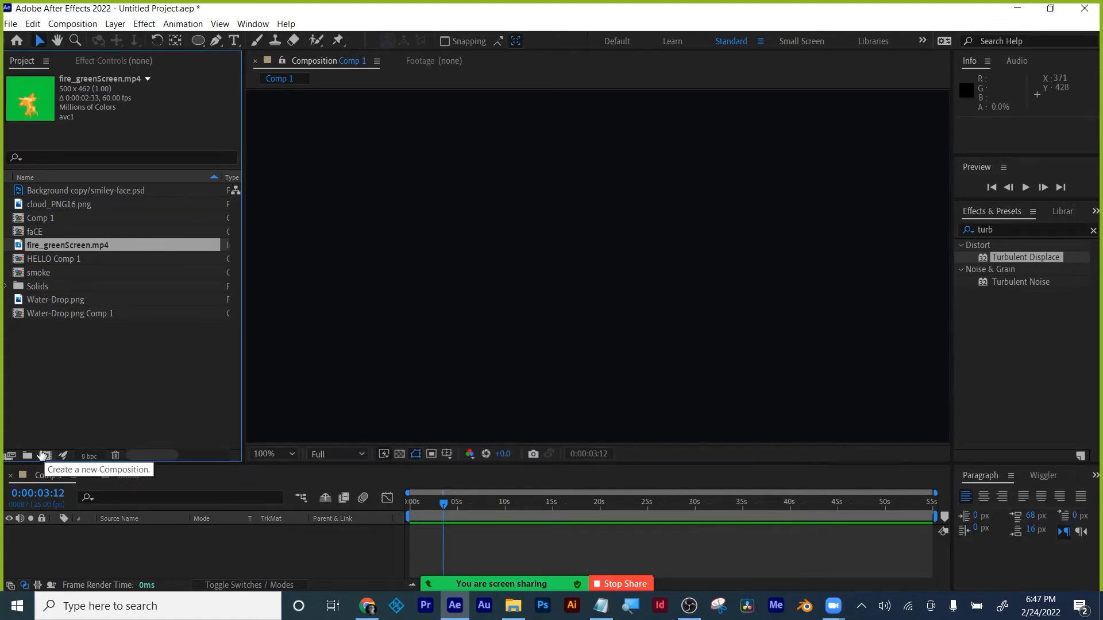
- Create a 200 × 200 px, 24 fps composition lasting 0:00:55:00 and add fire_greenScreen.mp4 to it as a layer
left_click(41, 455)
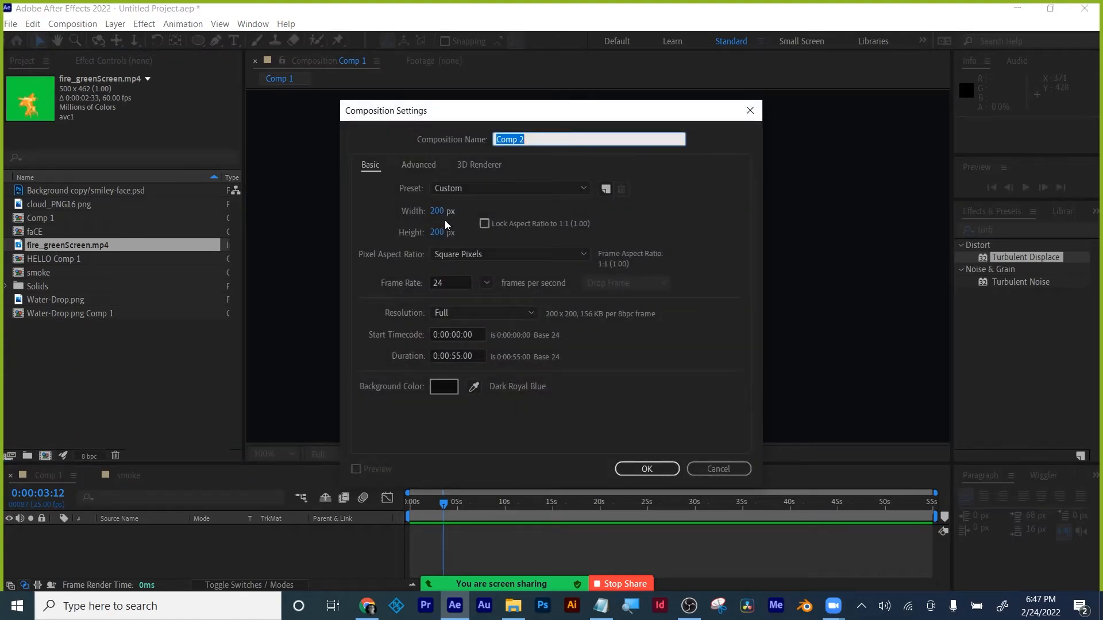
left_click(647, 469)
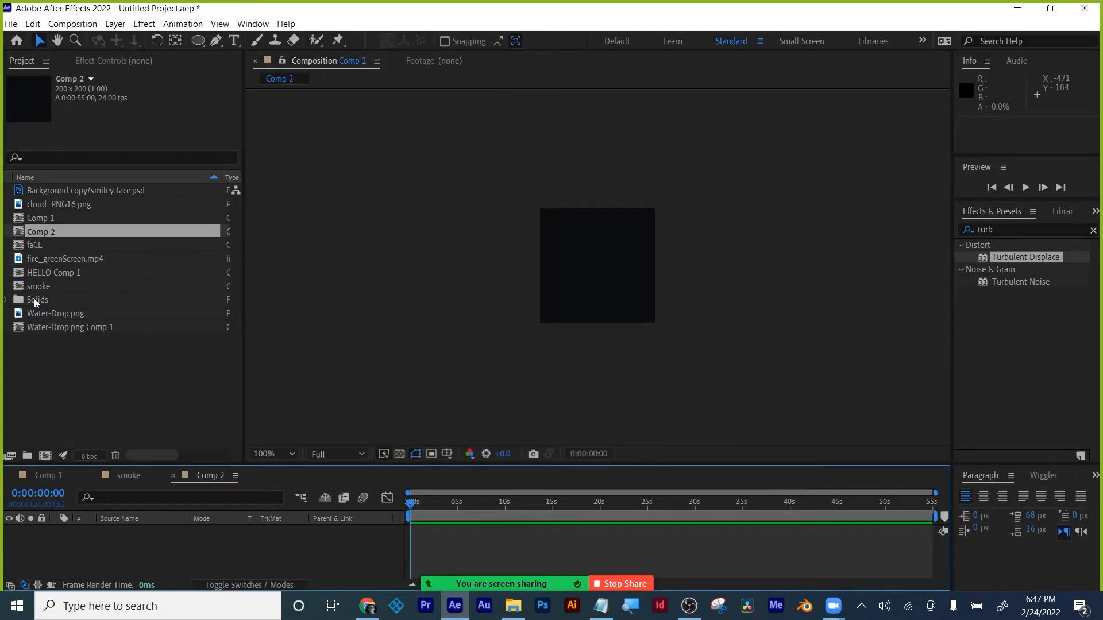
left_click_drag(49, 258, 129, 532)
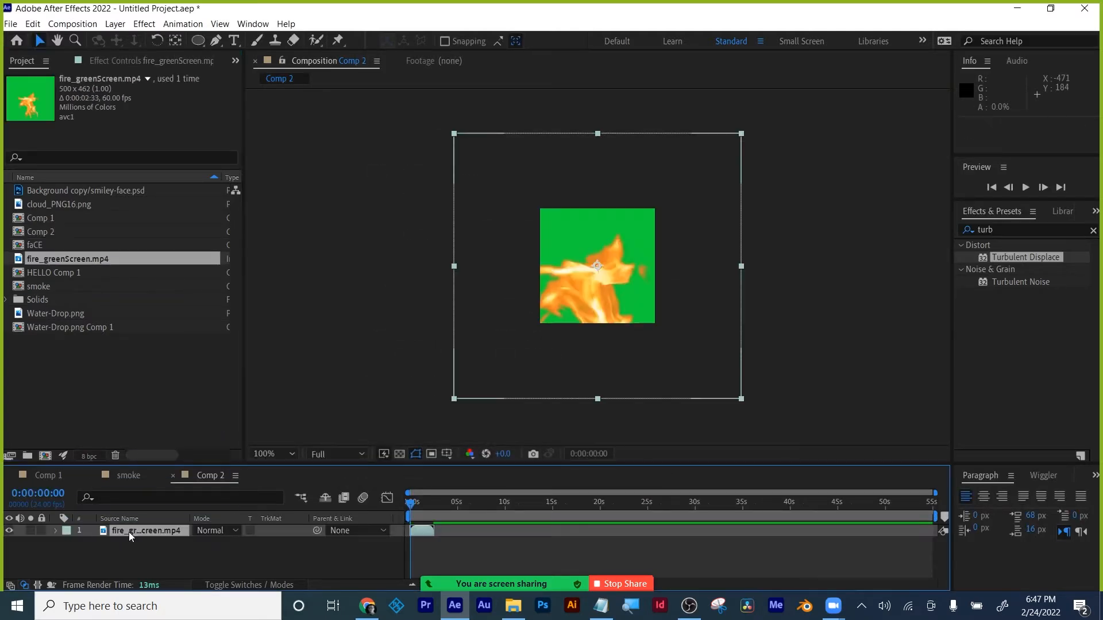
- Scale the fire footage layer down to 36% so it fits inside the composition
key("s")
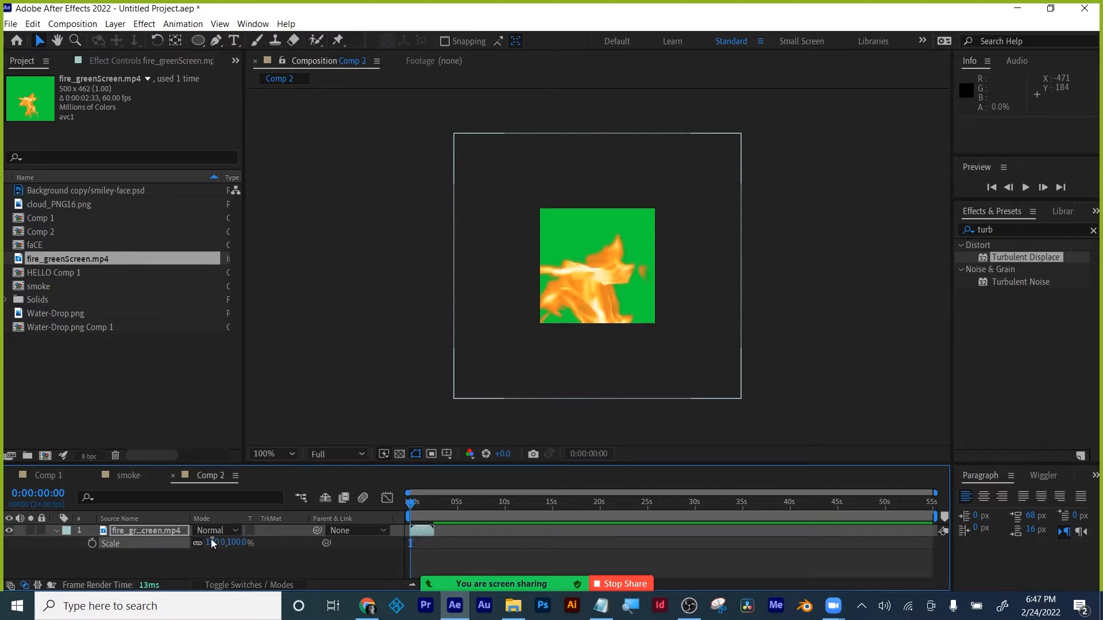
left_click_drag(220, 543, 179, 549)
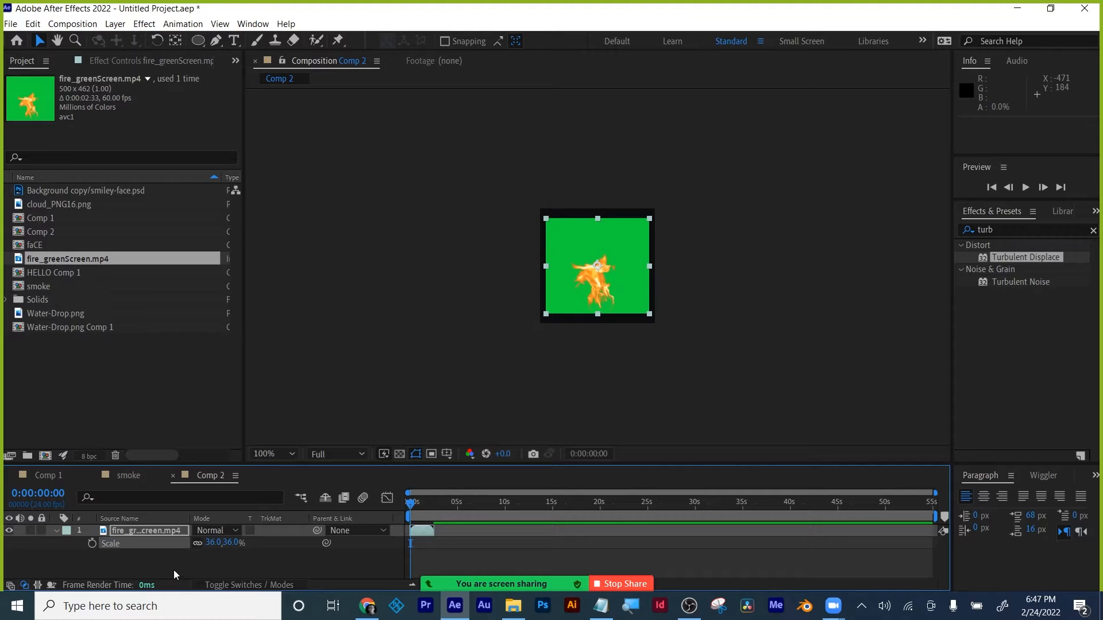
left_click(173, 569)
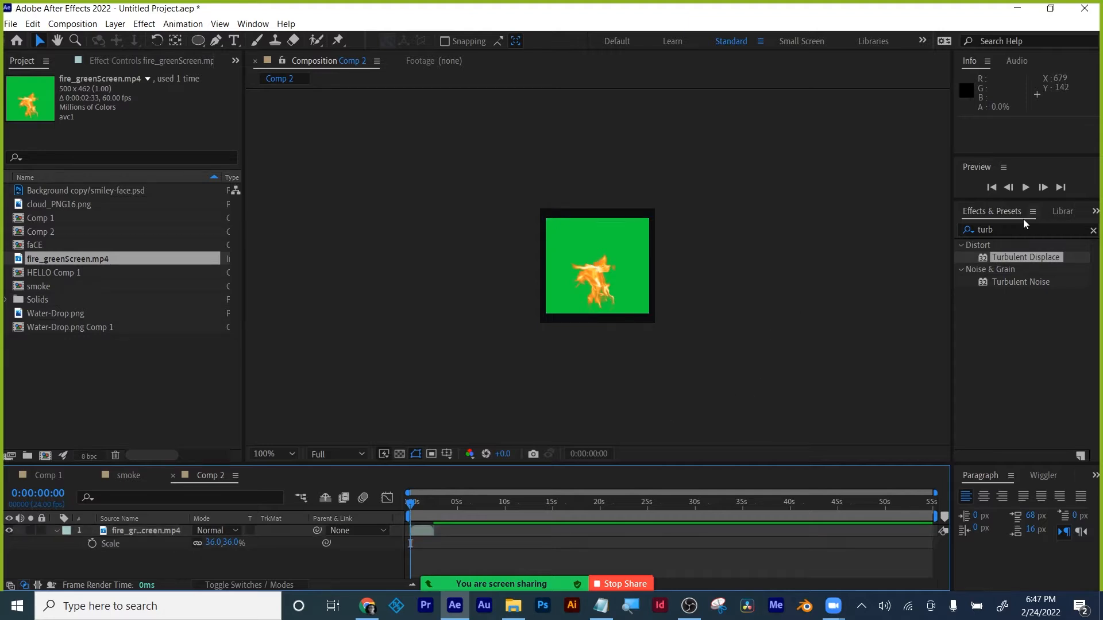
- Apply Keylight (1.2) to the fire layer and sample the green background as its Screen Colour
left_click_drag(1019, 229, 911, 223)
type("key")
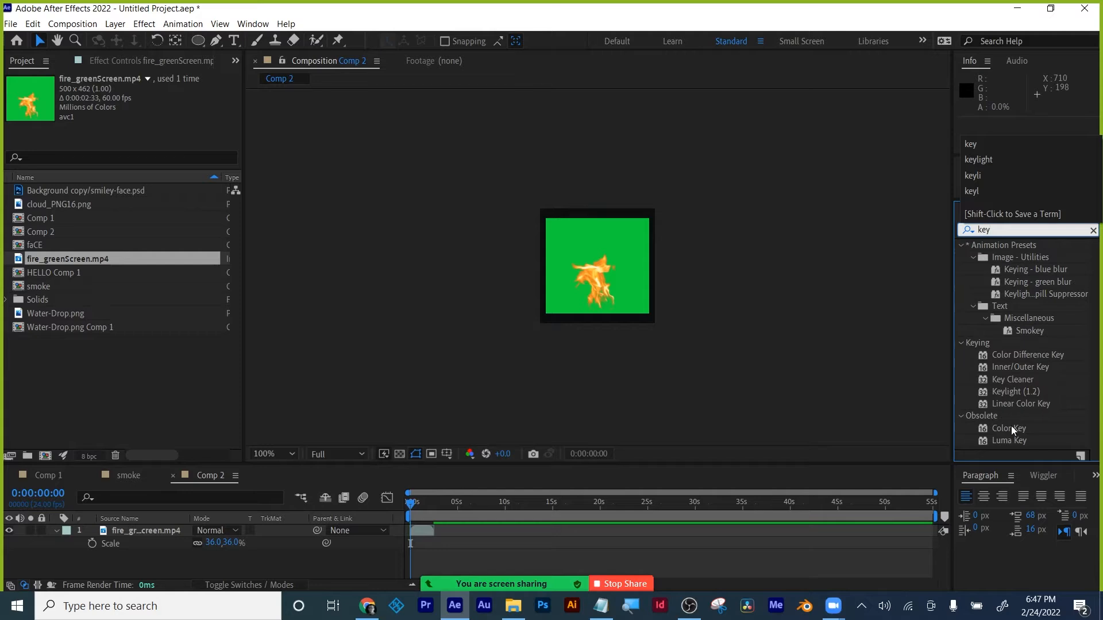
type("li")
left_click(1006, 294)
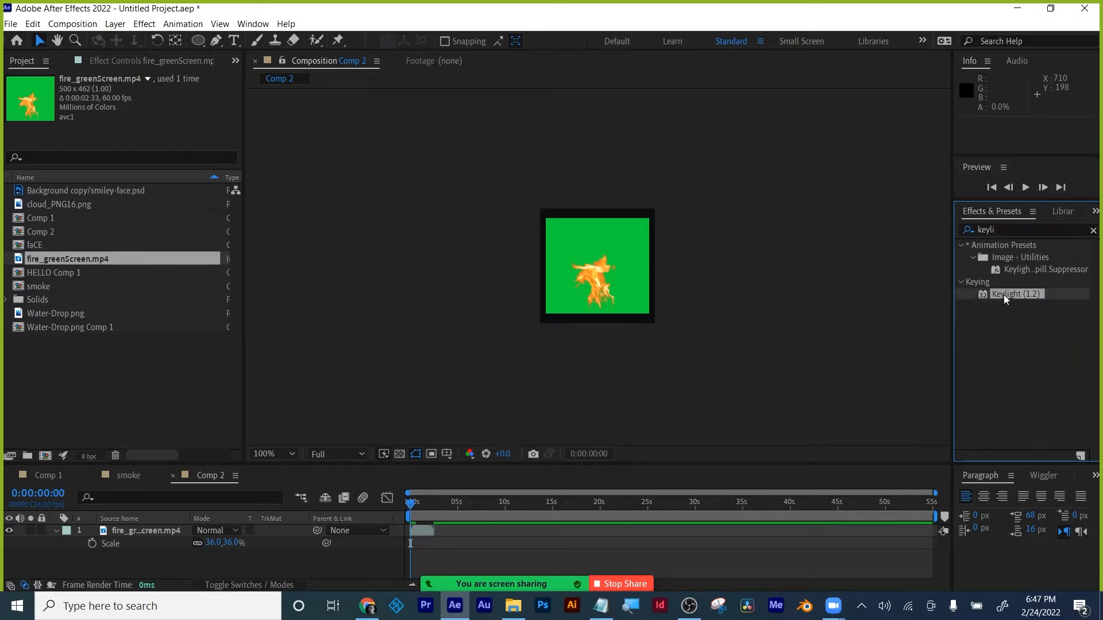
left_click_drag(1004, 295, 425, 533)
left_click(159, 183)
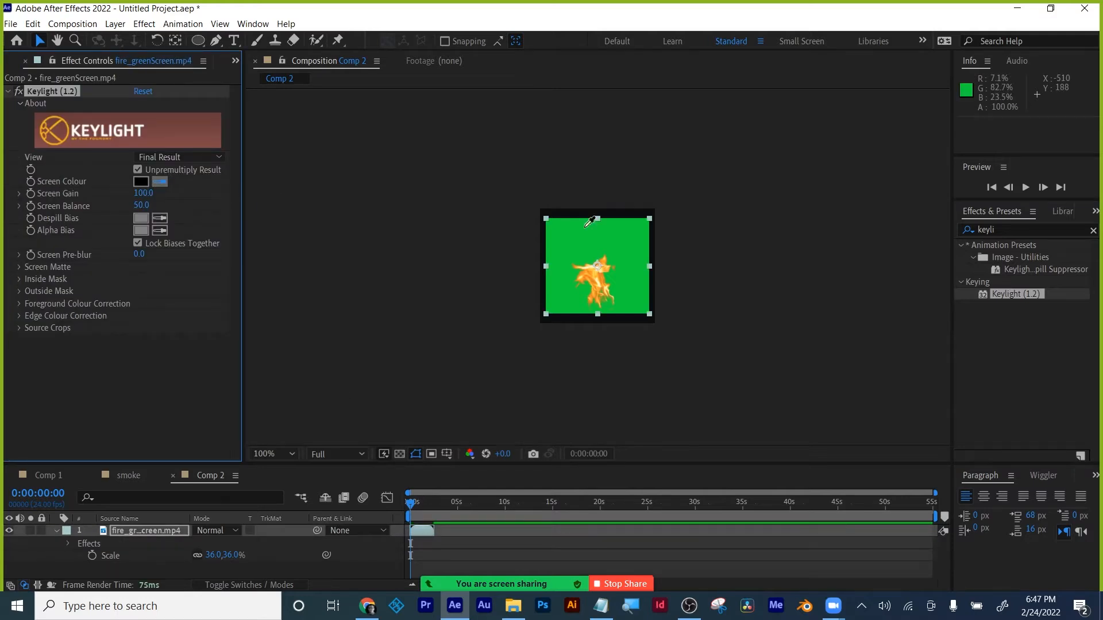
left_click(630, 243)
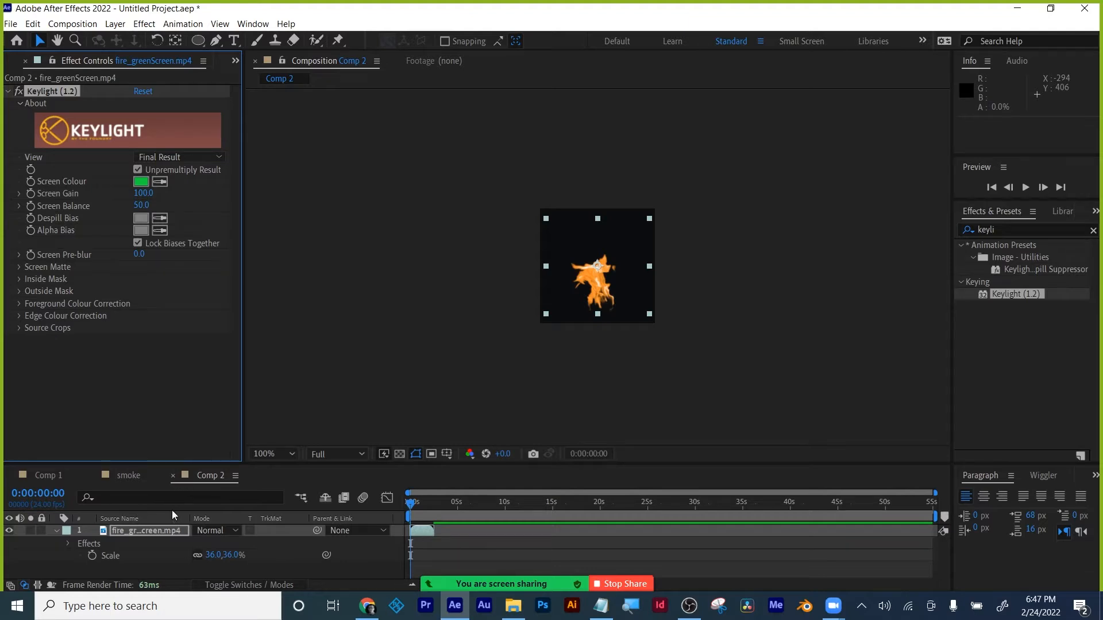
left_click(118, 531)
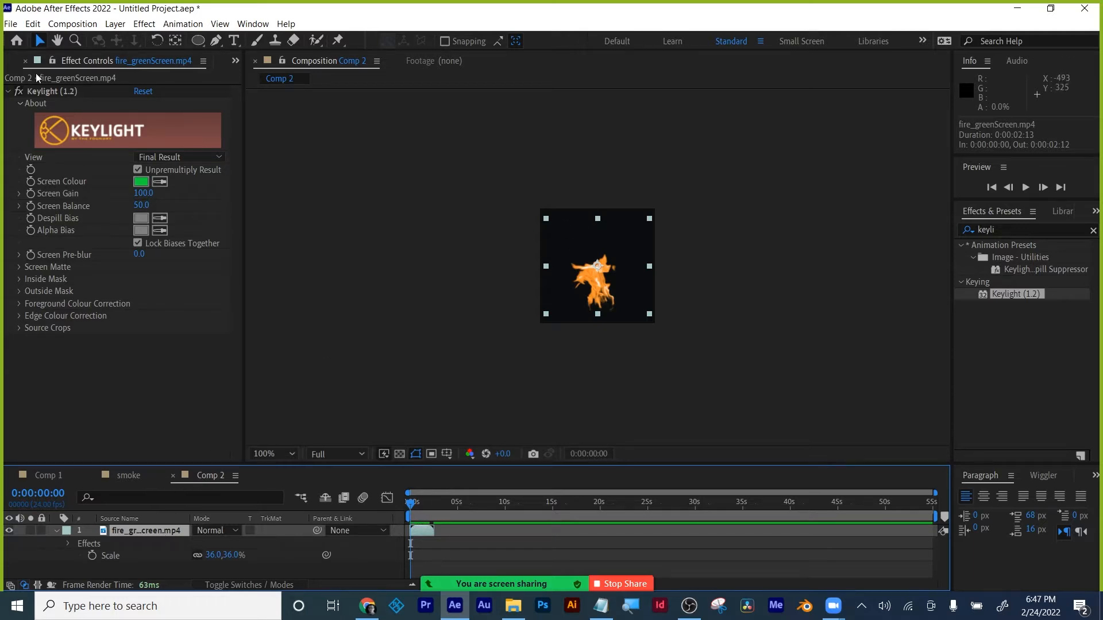
- Rename the Comp 2 composition in the project as "fire keyed"
left_click(234, 61)
left_click(250, 71)
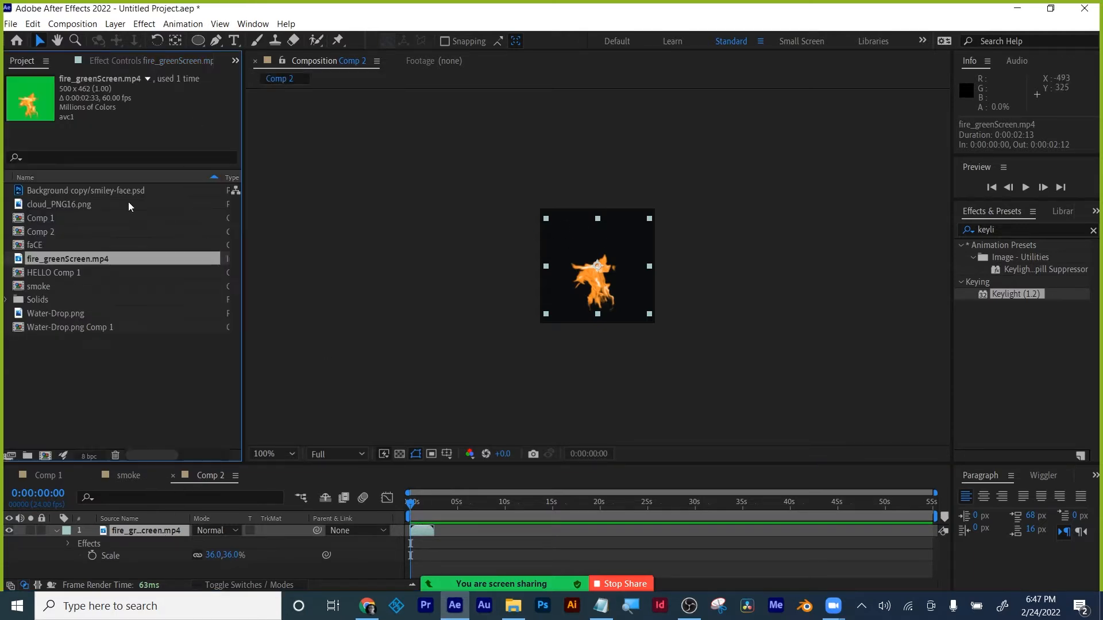
left_click(40, 232)
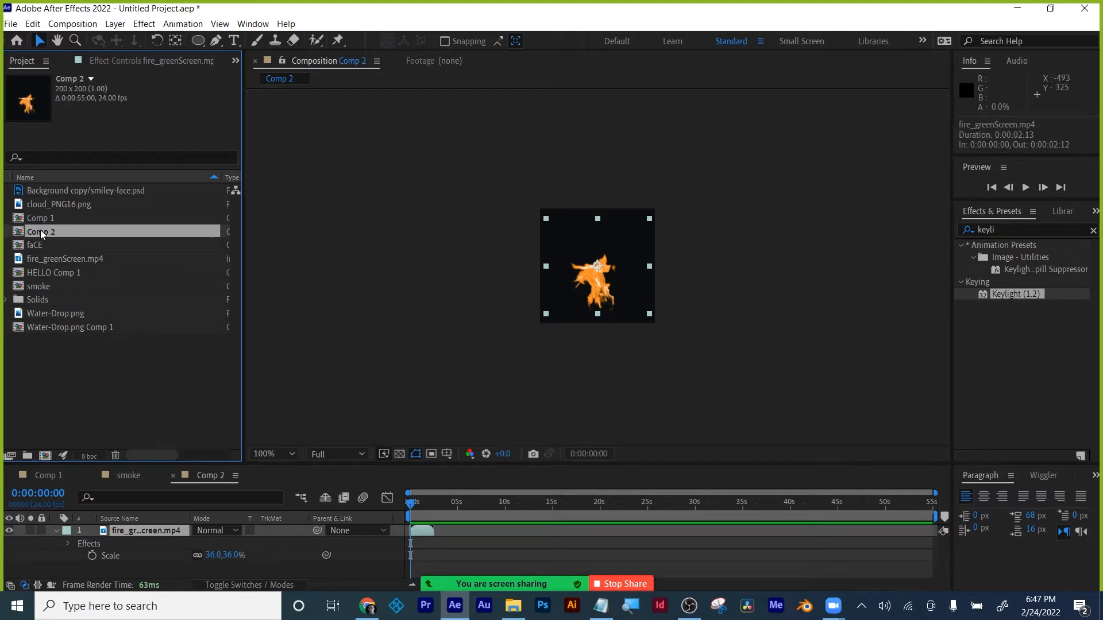
right_click(41, 232)
left_click(81, 429)
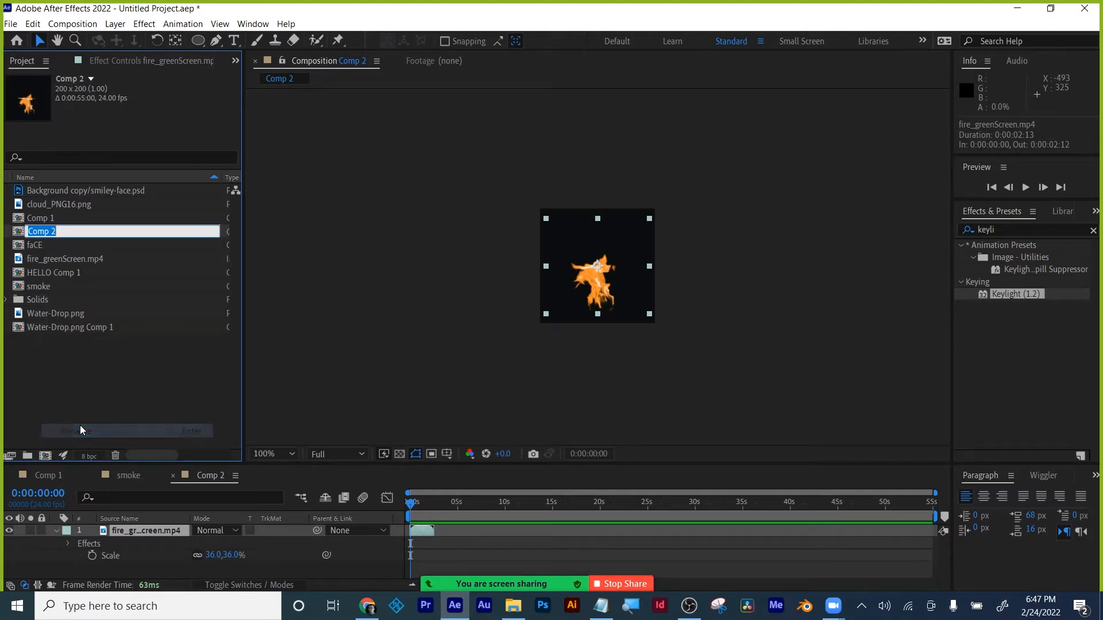
type("fire keyed")
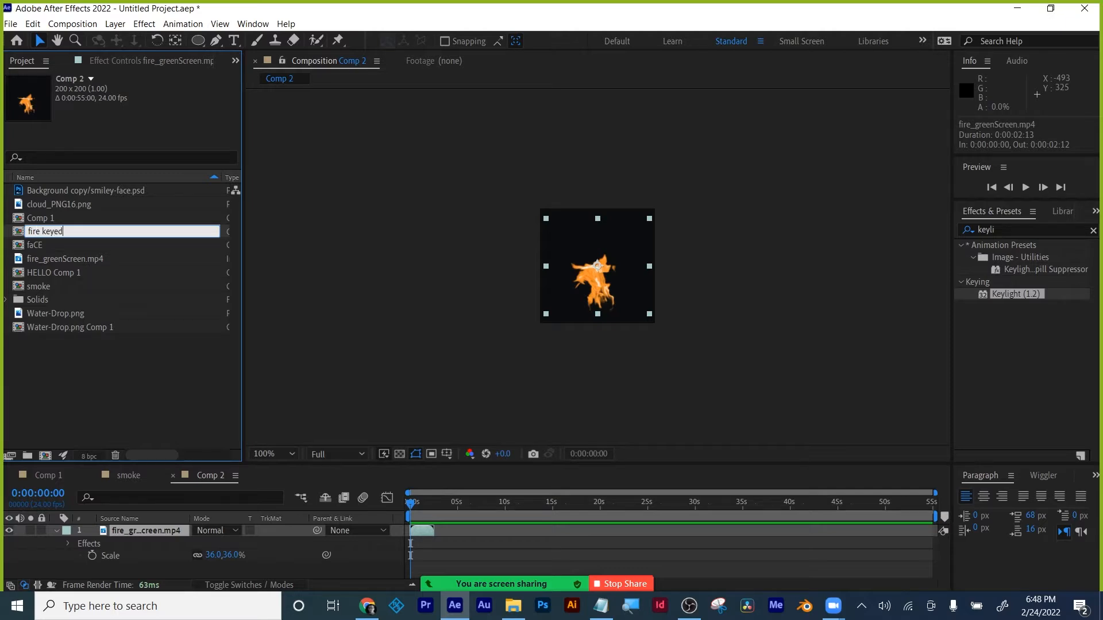
key("Return")
left_click(85, 386)
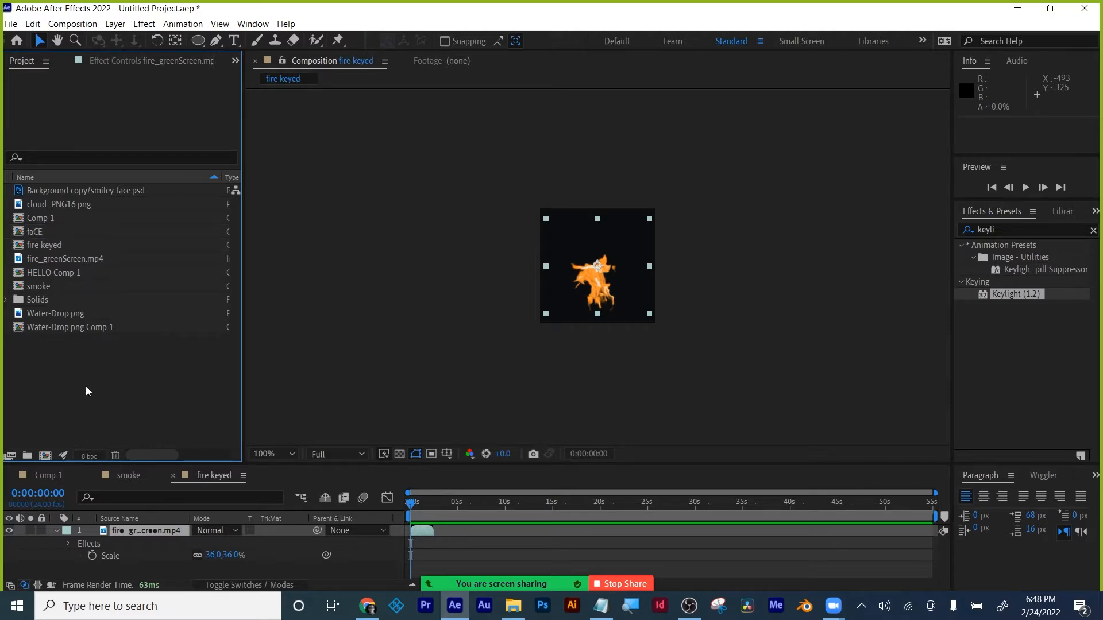
- Copy the fire_greenScreen.mp4 layer, and close the fire keyed and smoke timelines so only Comp 1 stays open
left_click(130, 529)
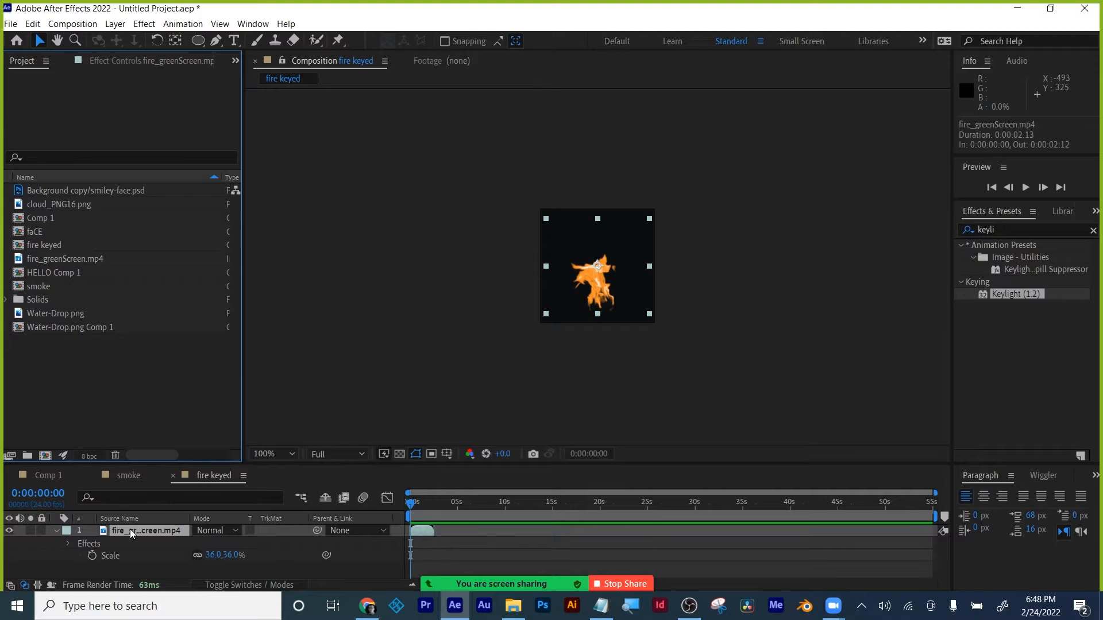
key("ctrl+c")
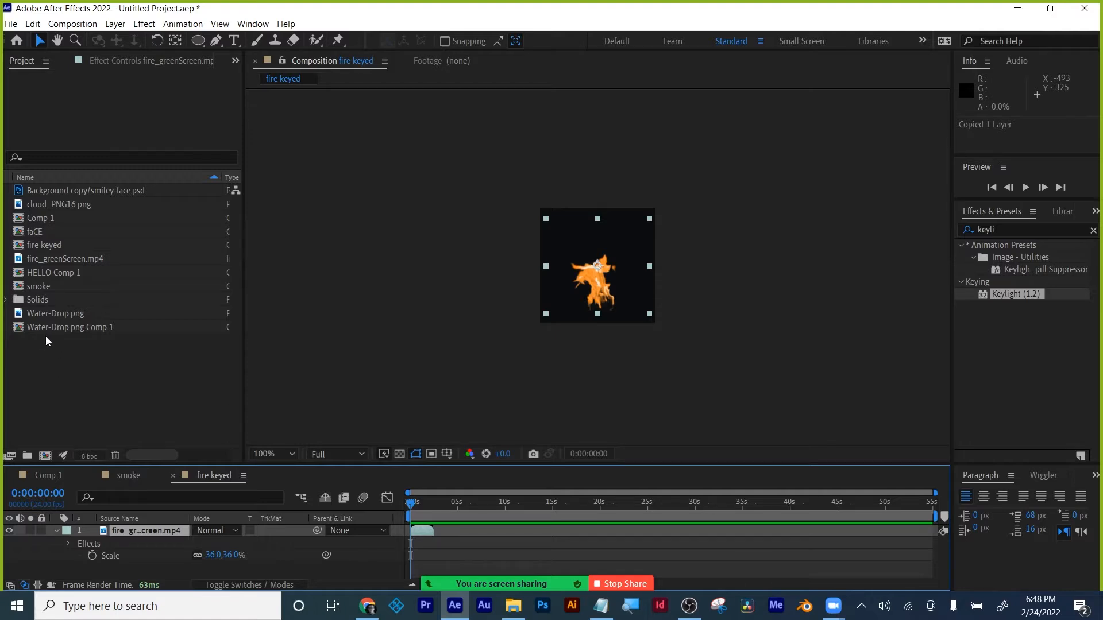
left_click(51, 378)
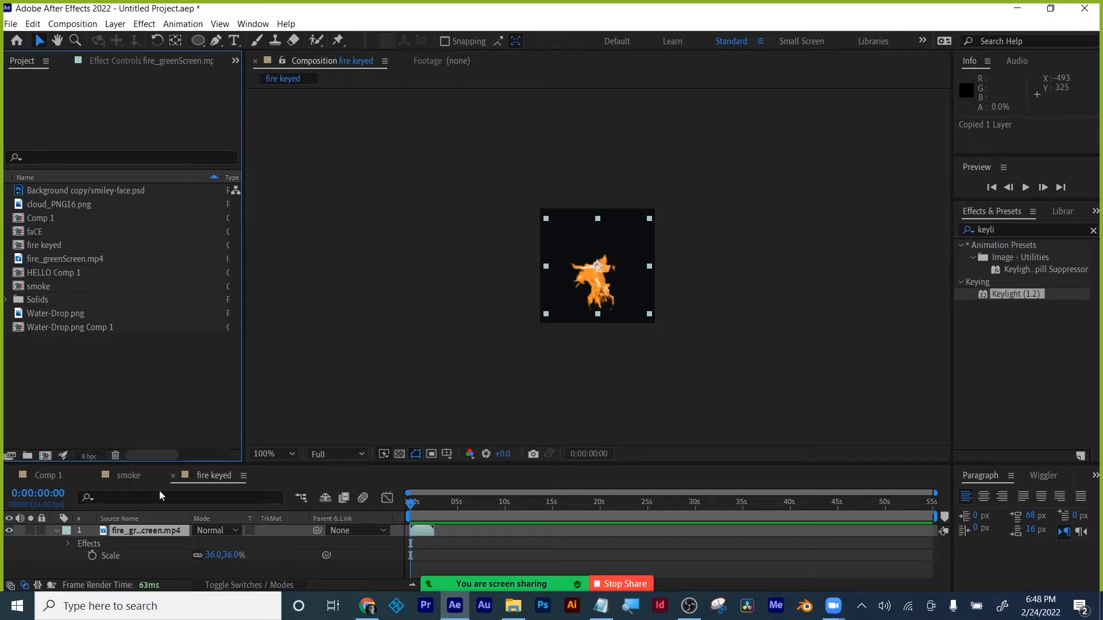
left_click(173, 476)
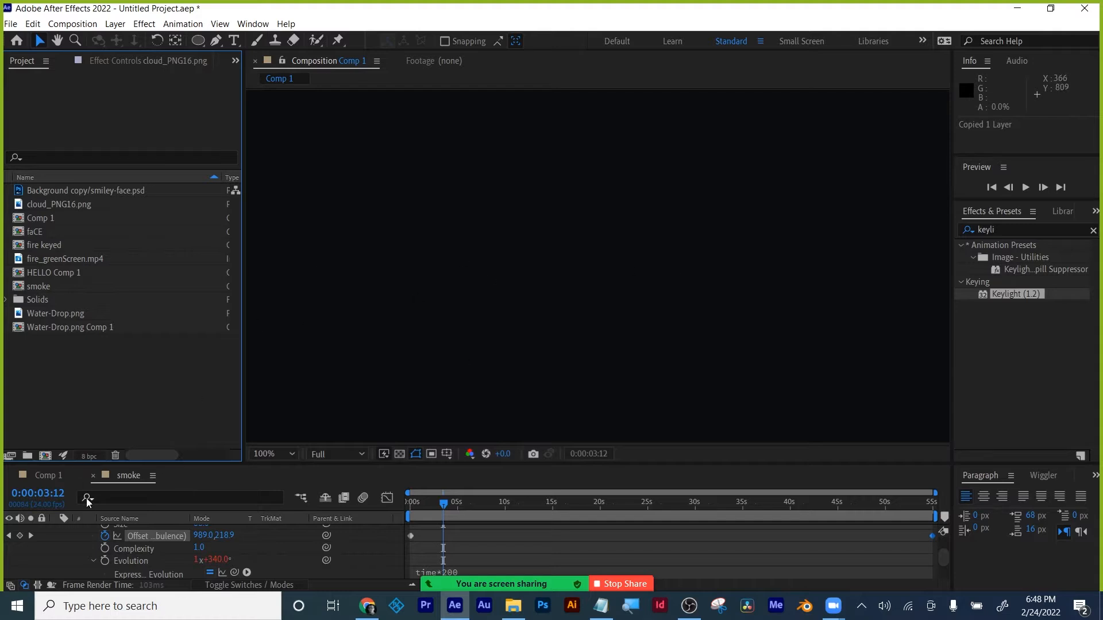
left_click(92, 476)
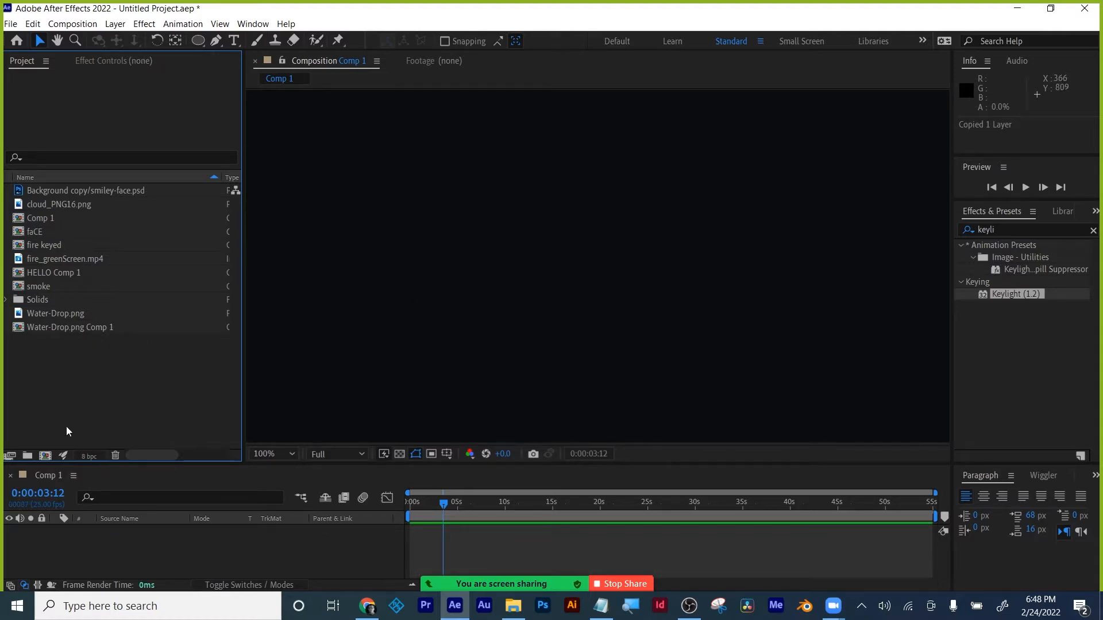
- Create a composition named "test" at 1920 × 1080 px, 24 fps, with a duration of 0:00:55:00
left_click(45, 456)
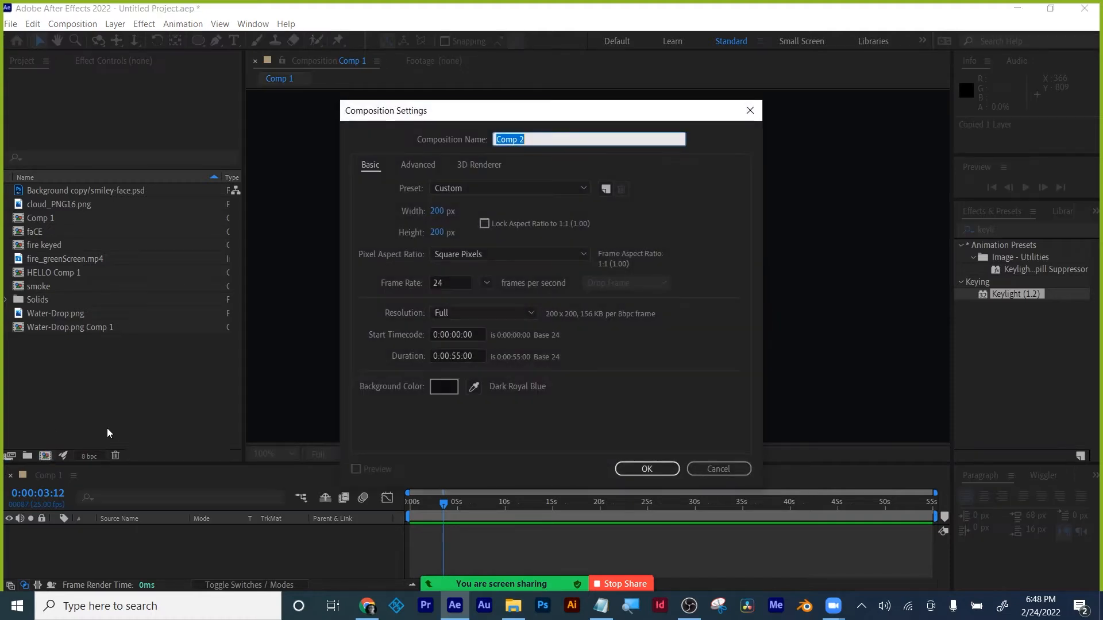
type("test")
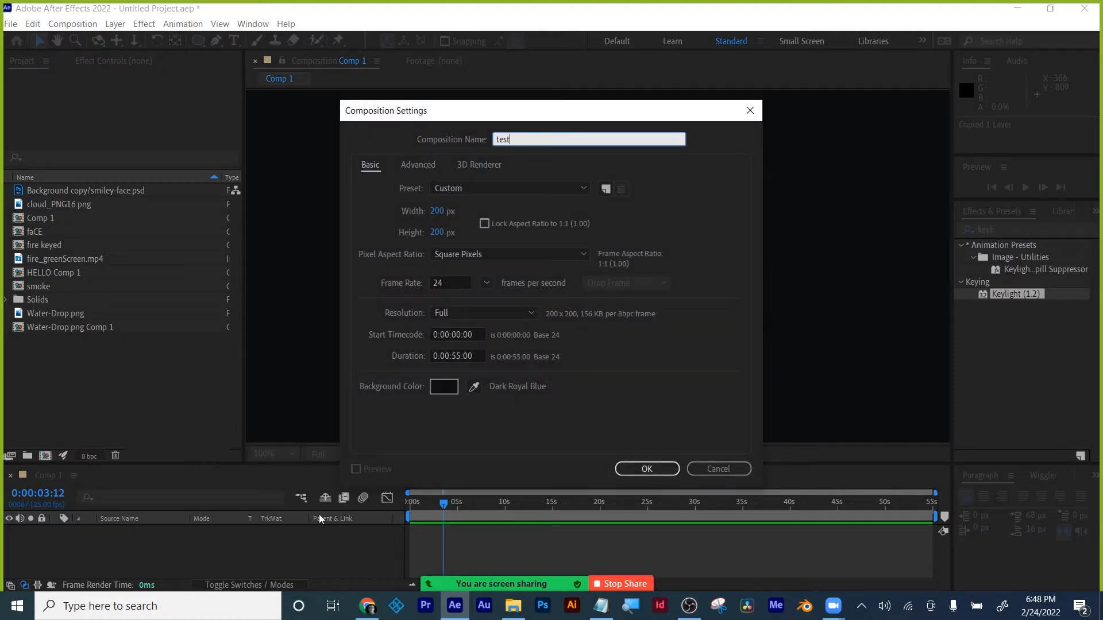
left_click(438, 211)
type("1920")
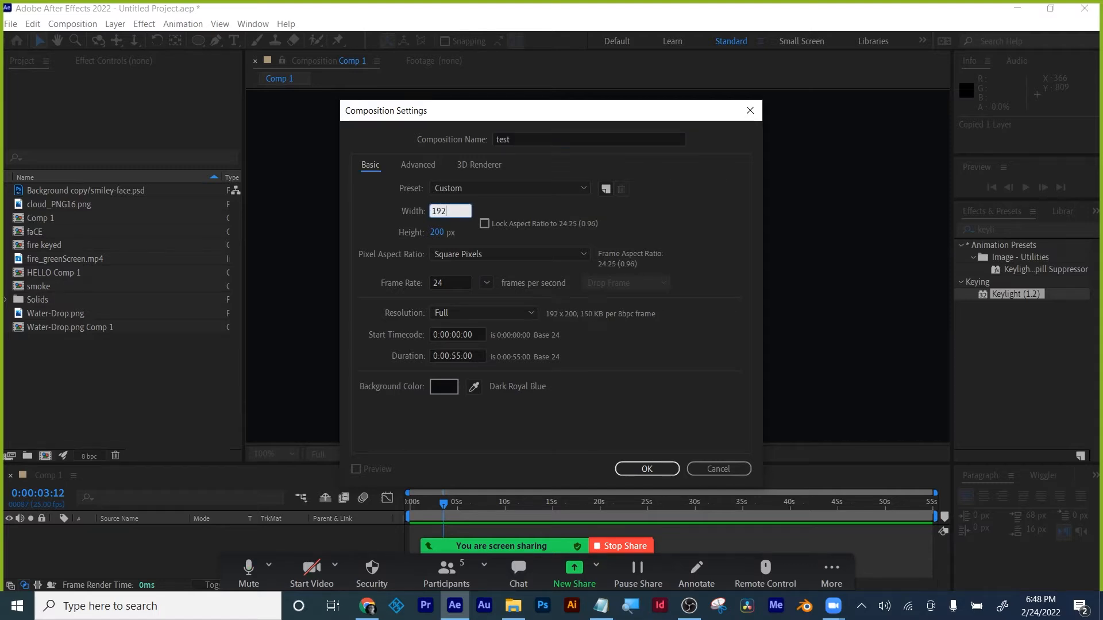
left_click(440, 233)
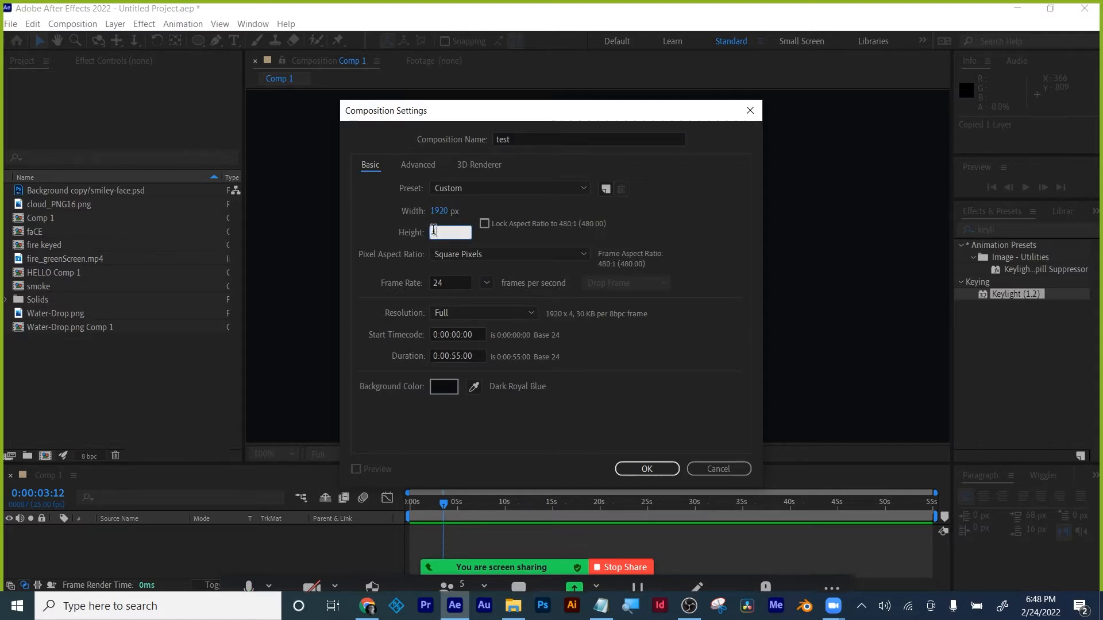
type("1080")
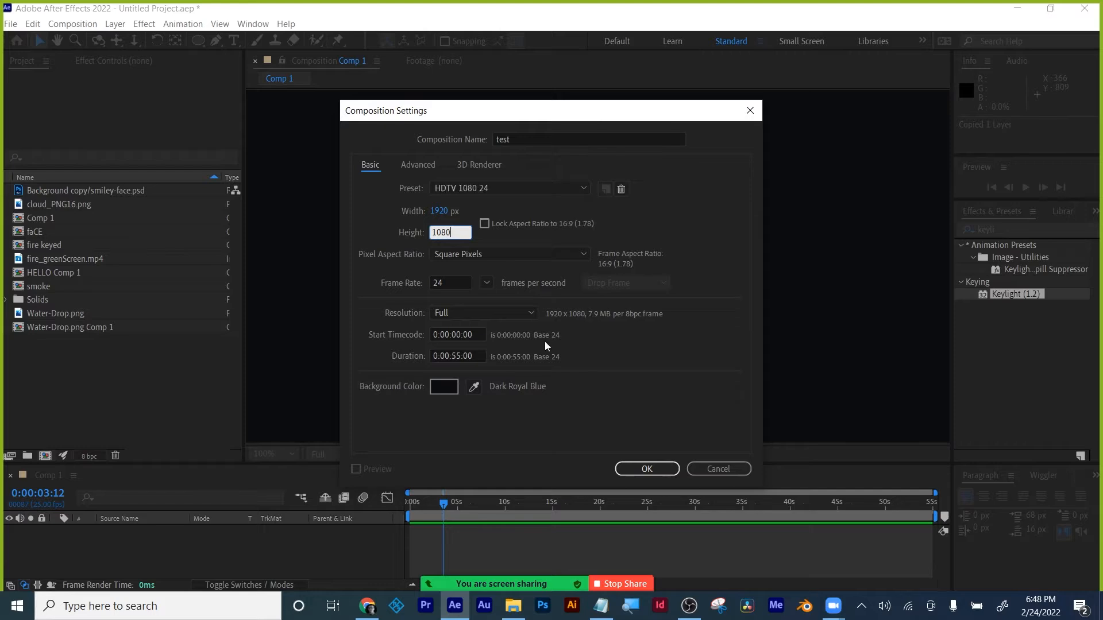
left_click(647, 470)
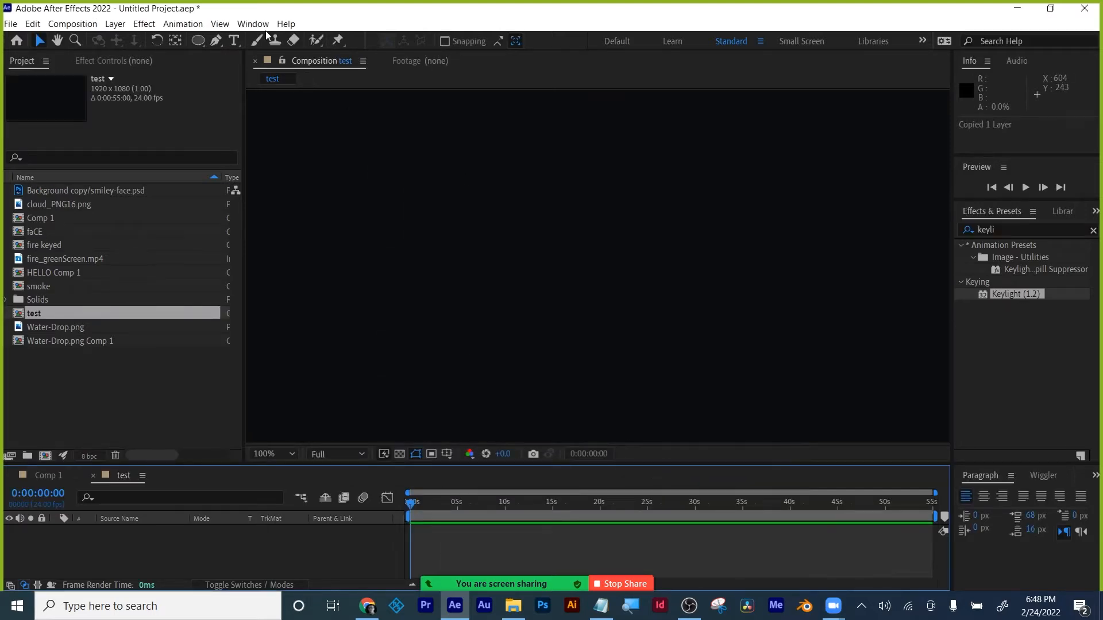
- Add a white 1920 × 1080 px solid layer named "particles" to the test composition
left_click(115, 24)
mouse_move(149, 39)
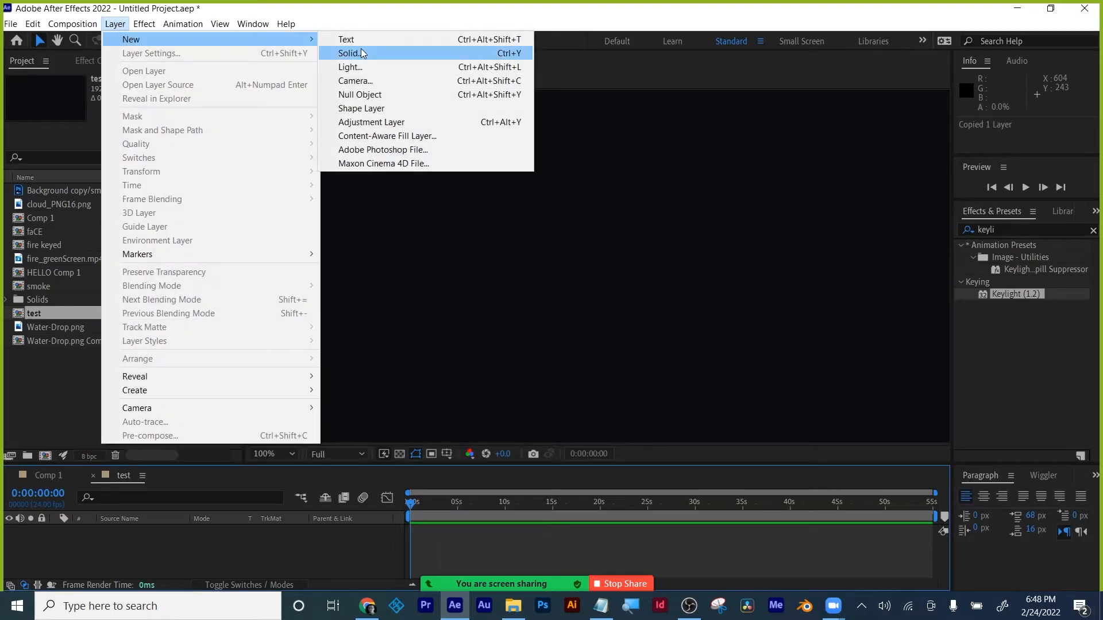
left_click(362, 52)
type("particles")
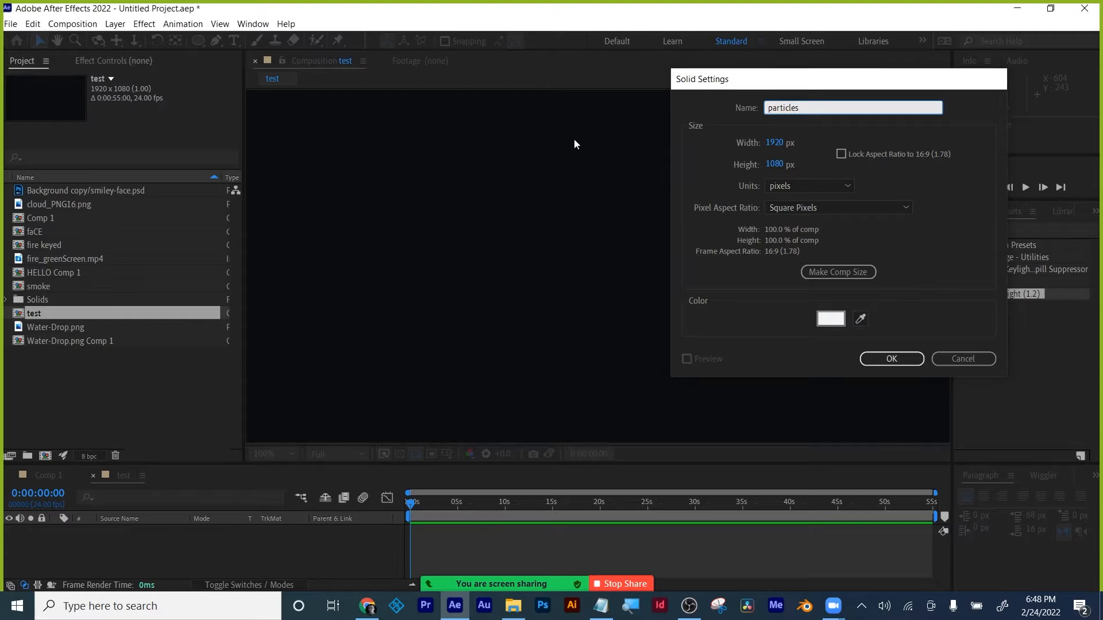
key("Return")
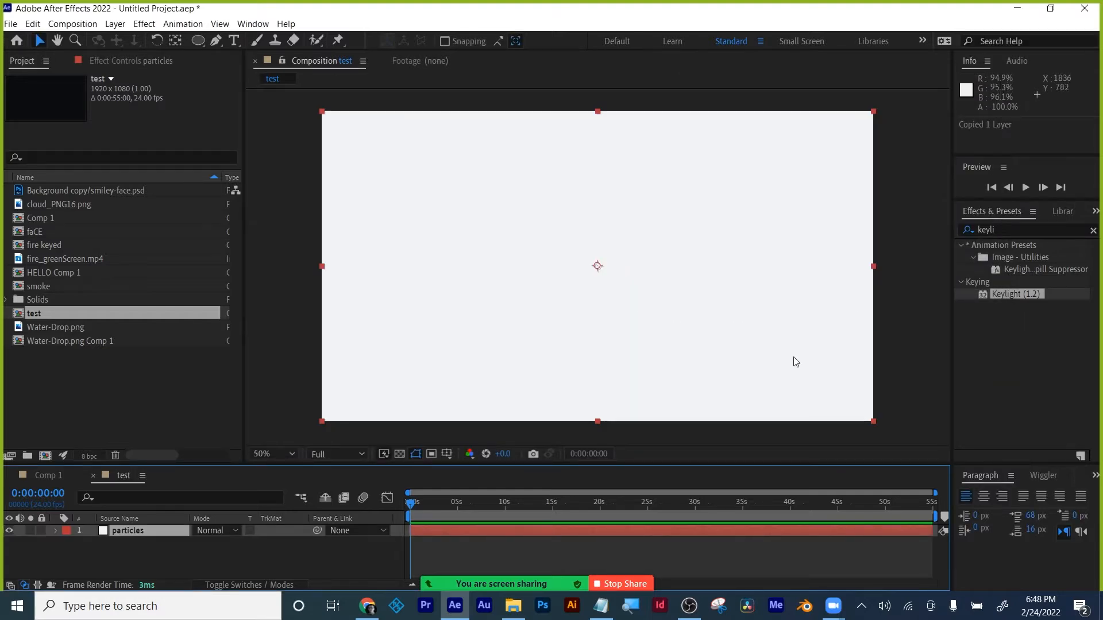
- Apply the CC Particle World effect to the particles solid and play a preview of the simulation
left_click(1010, 231)
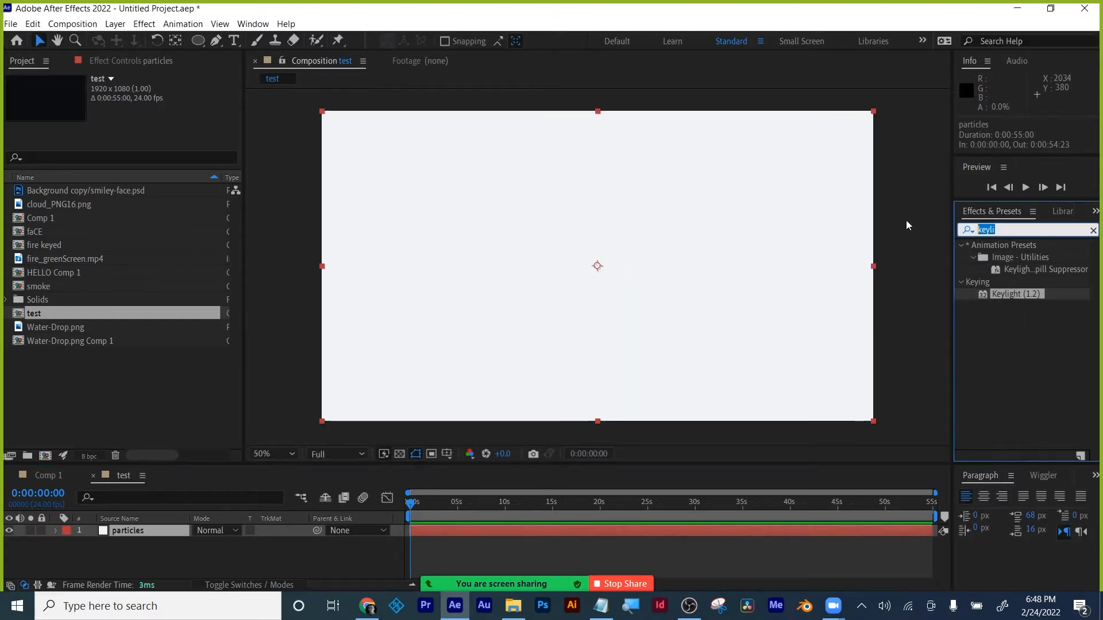
type("part")
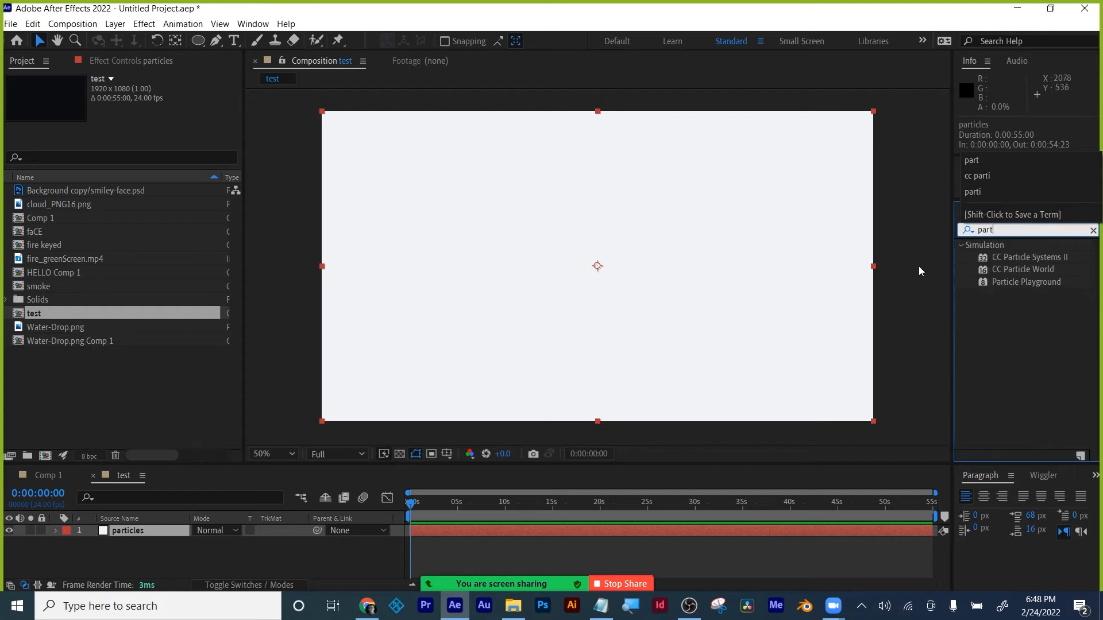
left_click_drag(1023, 270, 621, 531)
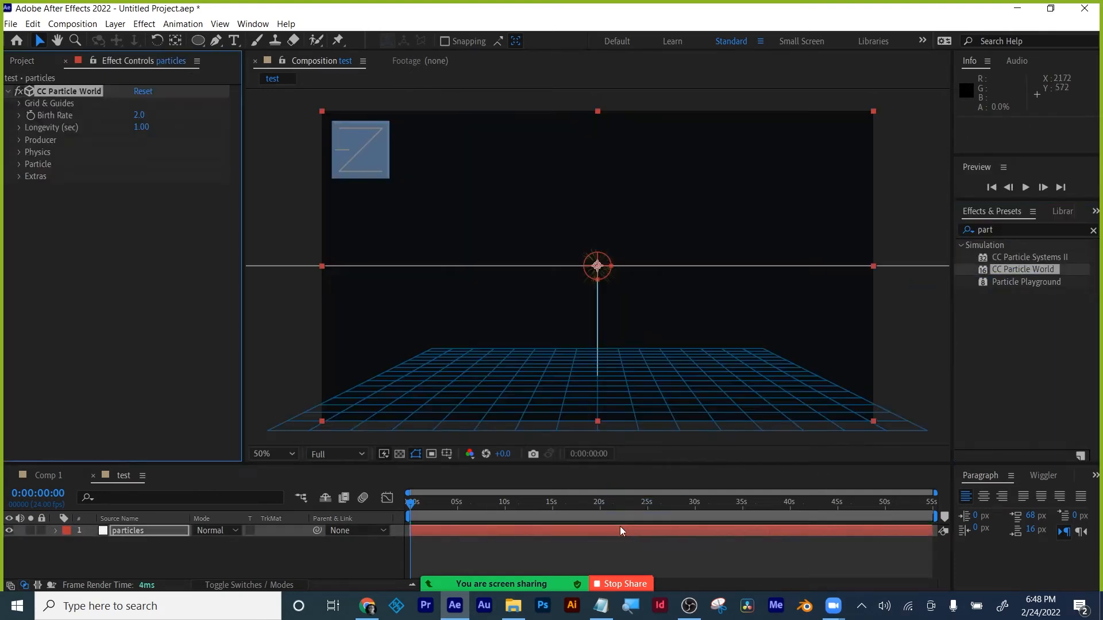
key("space")
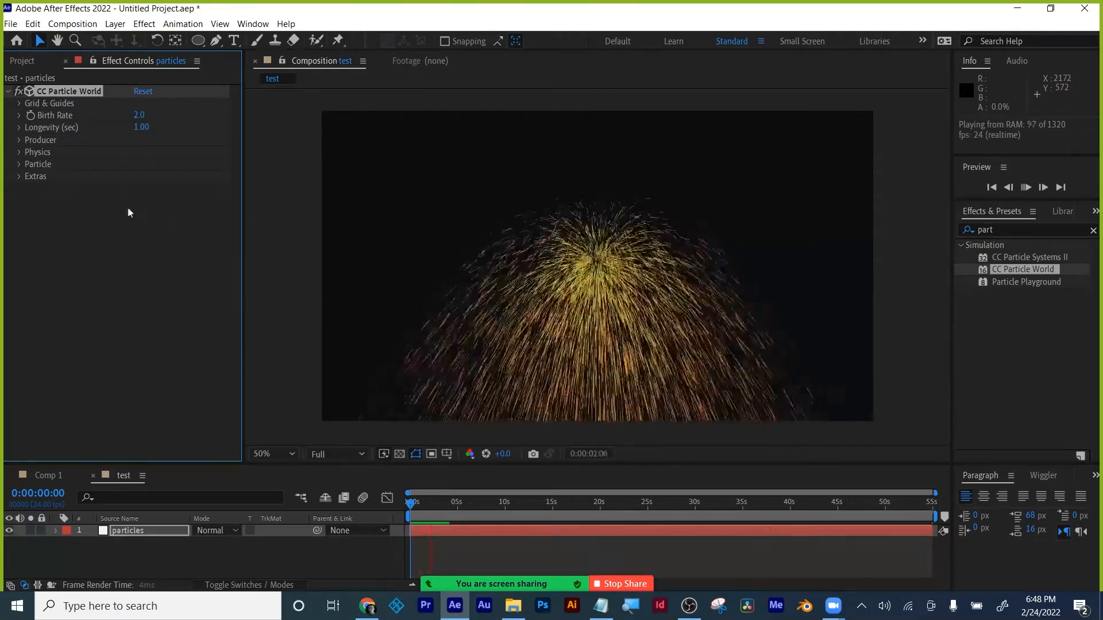
- Set the Physics animation type of CC Particle World to Fire
left_click(18, 140)
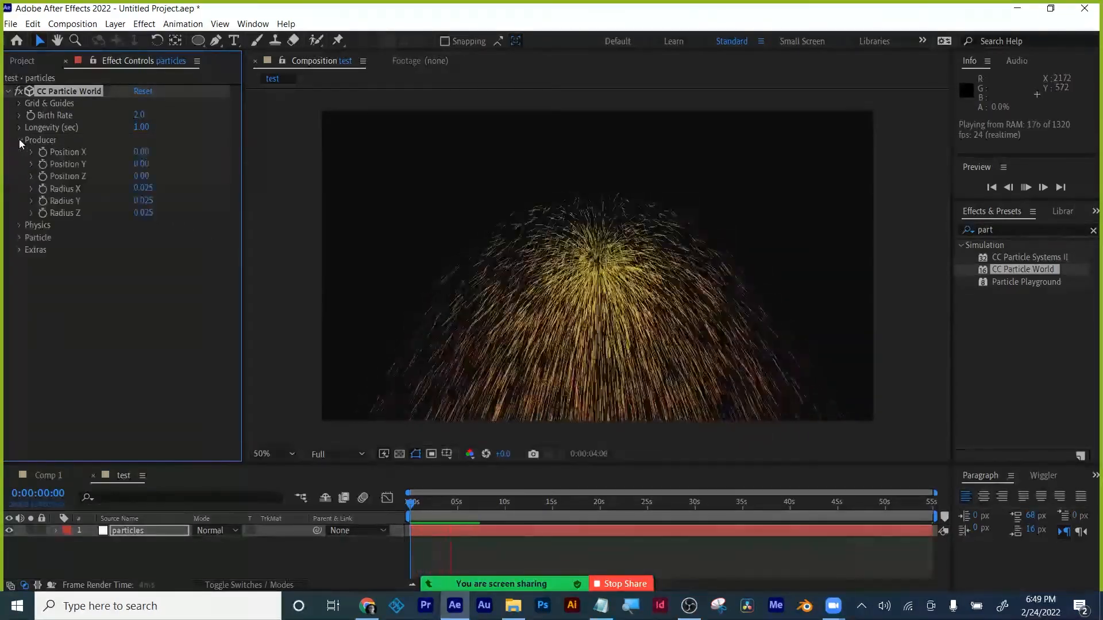
left_click(17, 140)
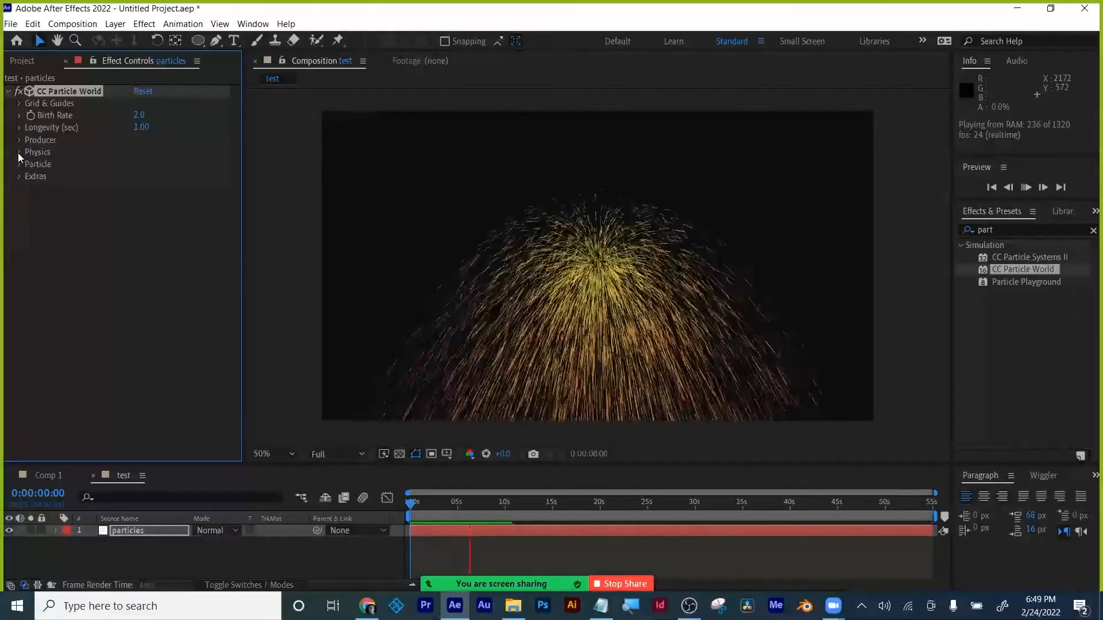
left_click(19, 152)
left_click(192, 166)
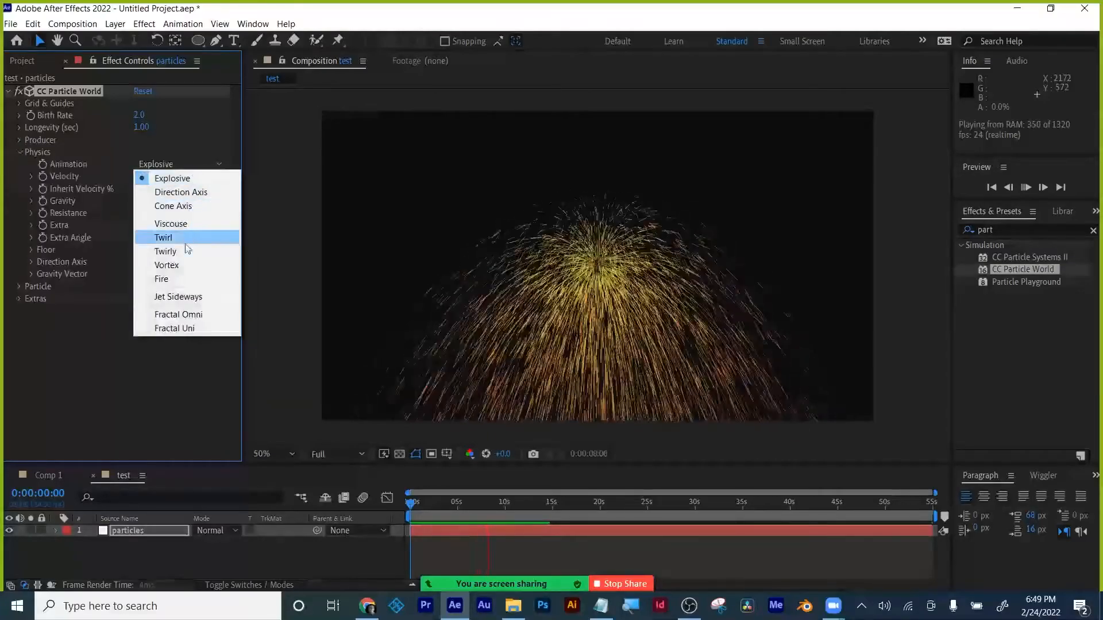
left_click(173, 277)
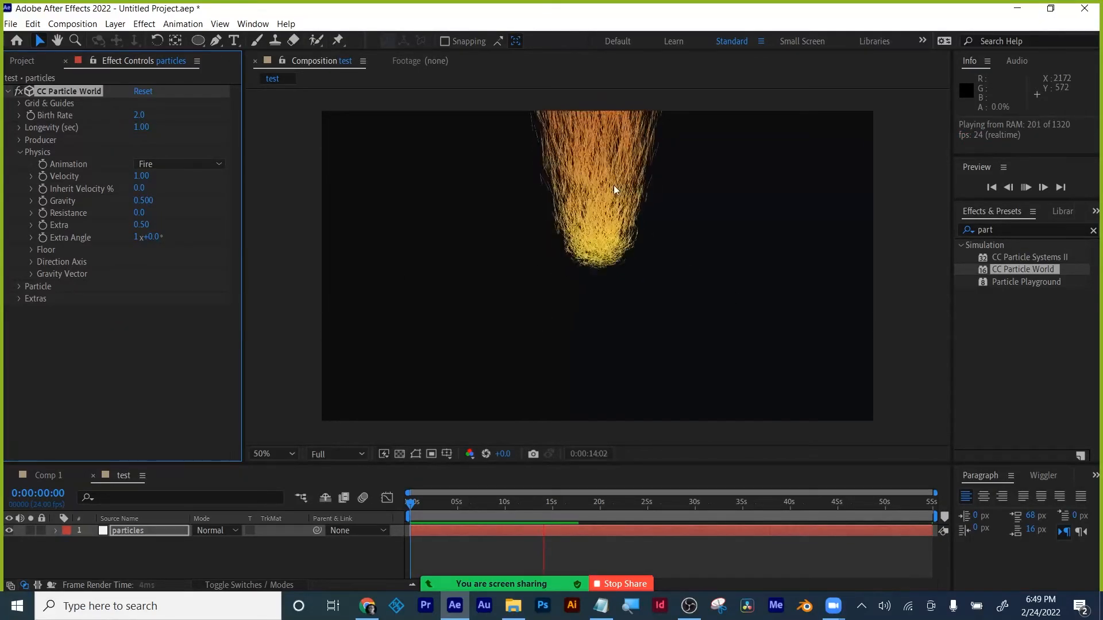
- Lower the particle emitter in the frame by setting the Producer's Position Y to 0.26
left_click(20, 152)
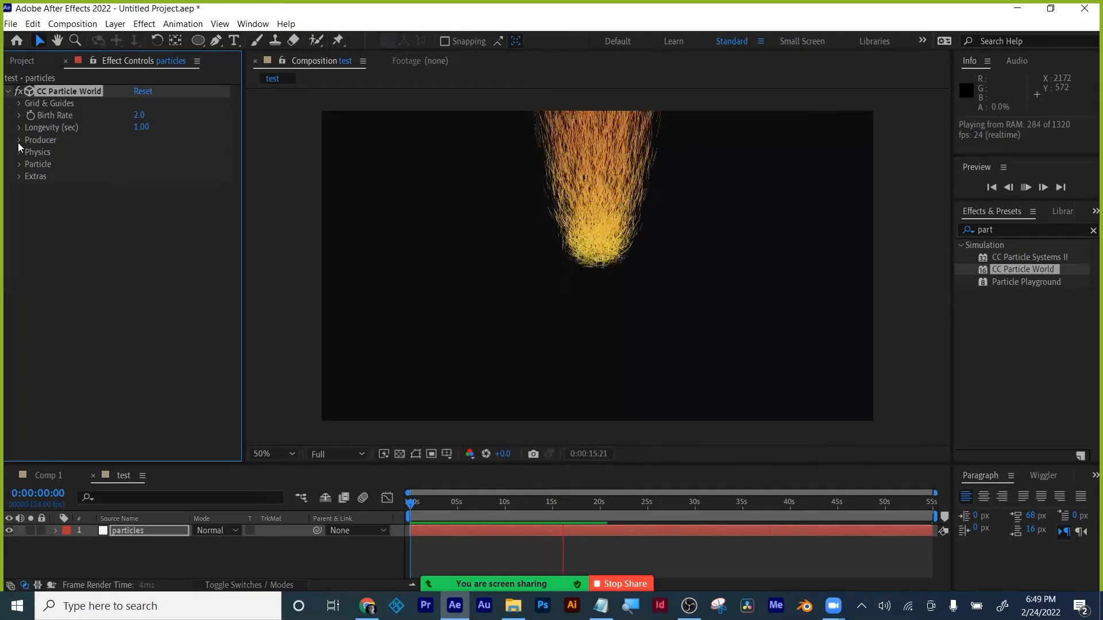
left_click(19, 140)
mouse_move(146, 166)
left_mouse_down()
mouse_move(174, 162)
mouse_move(163, 161)
left_mouse_up()
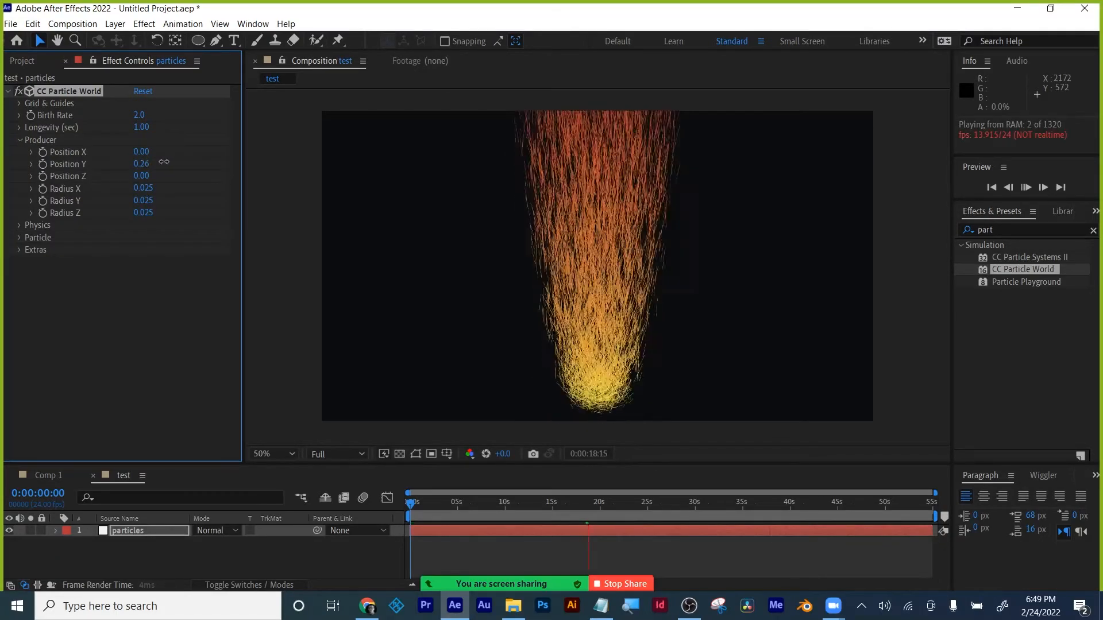
- Set the particle Physics Resistance to 1.9 and Extra to 0.37, then collapse the effect's property groups
left_click(19, 226)
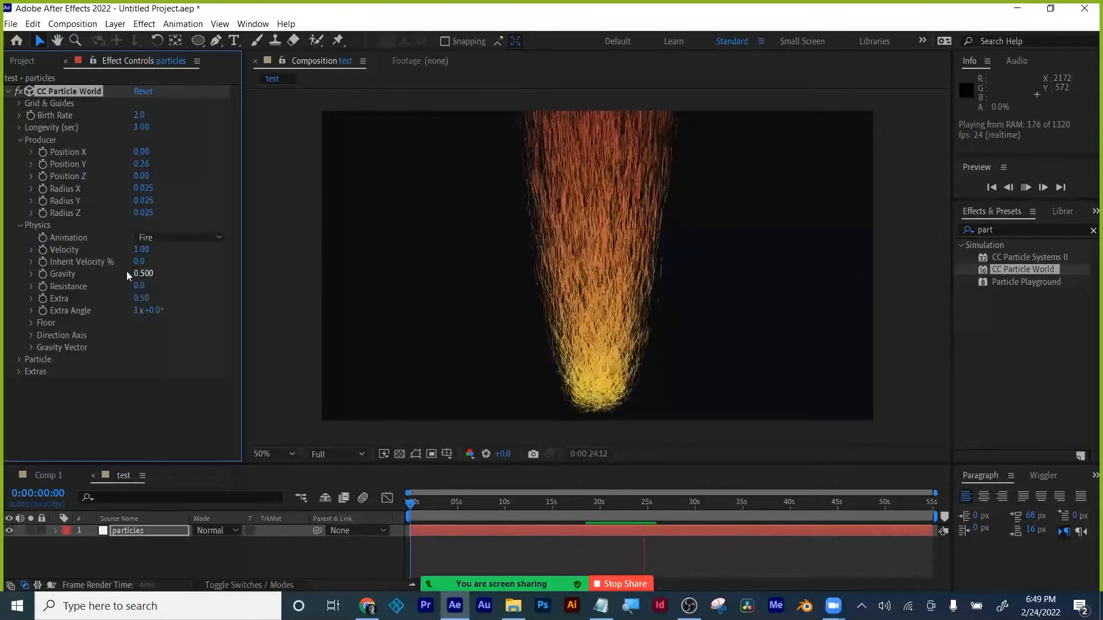
left_click_drag(139, 285, 147, 283)
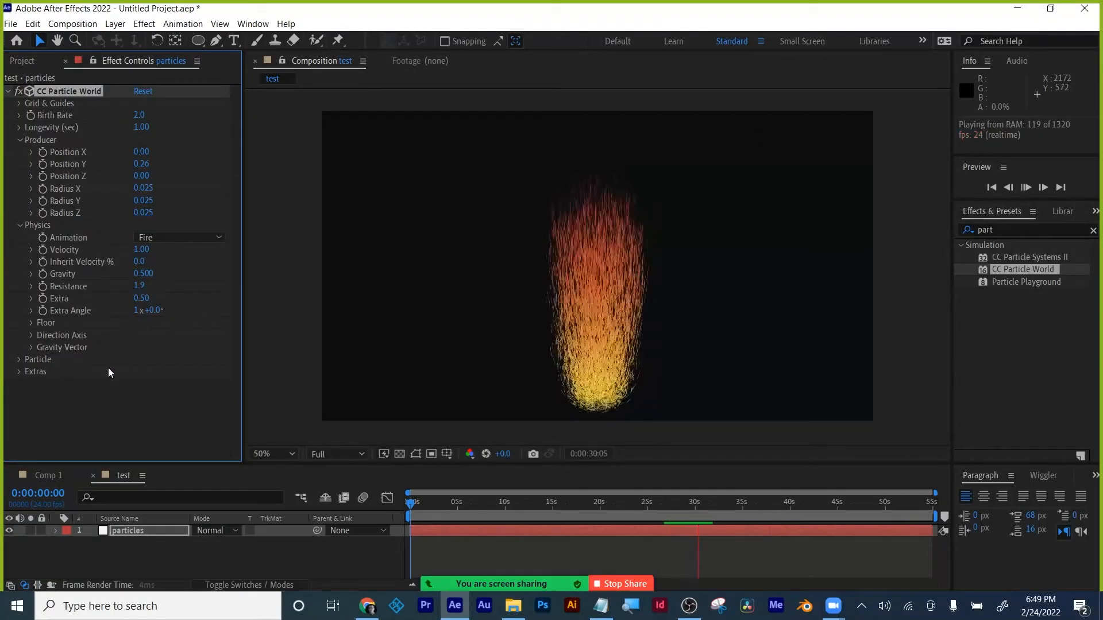
mouse_move(142, 298)
left_mouse_down()
mouse_move(55, 318)
mouse_move(213, 298)
mouse_move(149, 312)
left_mouse_up()
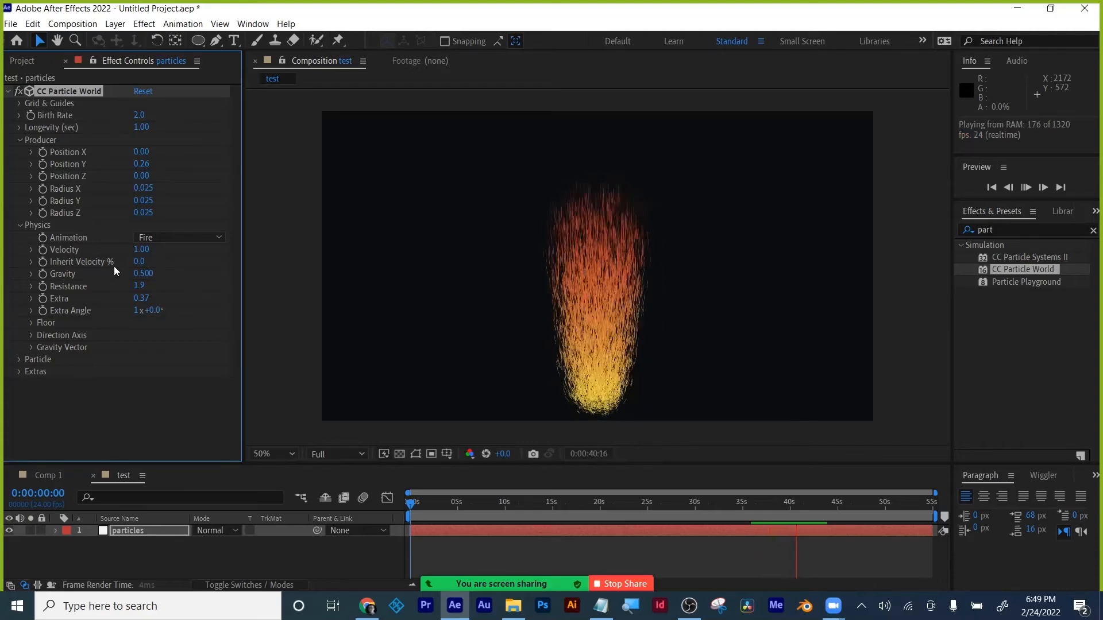
left_click(18, 224)
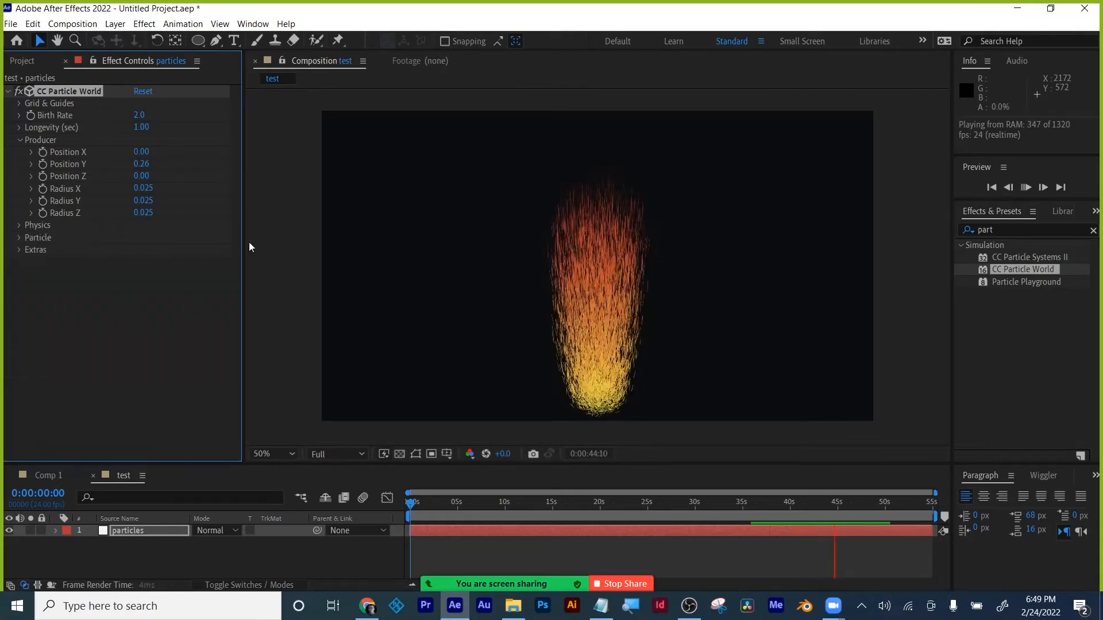
left_click(19, 139)
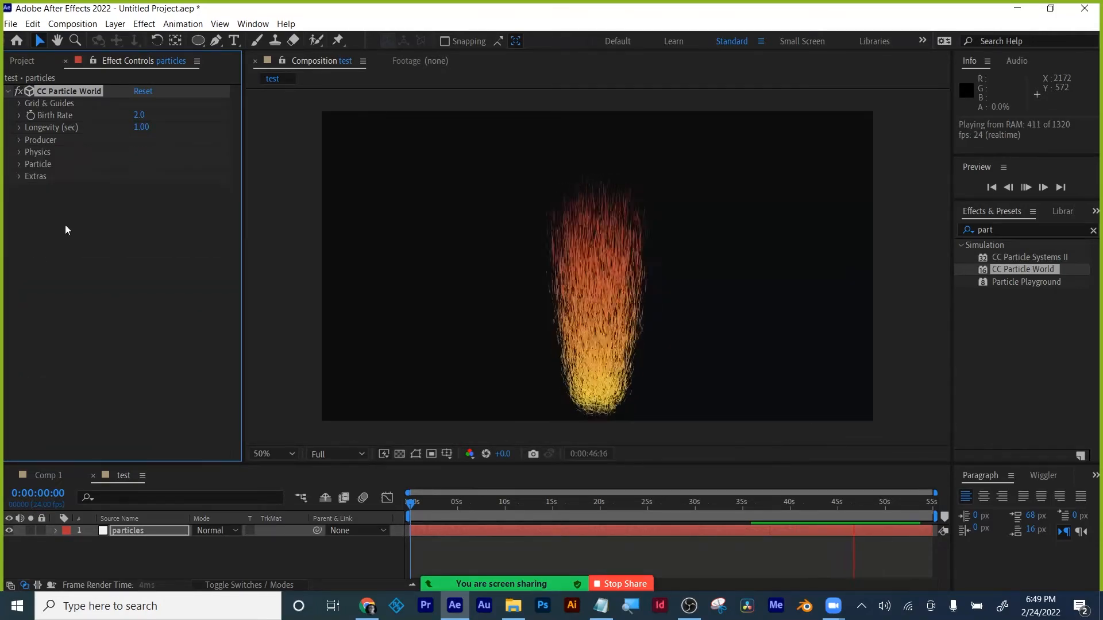
- Add fire_greenScreen.mp4 from the project to the test composition as a layer beneath the particles solid
left_click(28, 61)
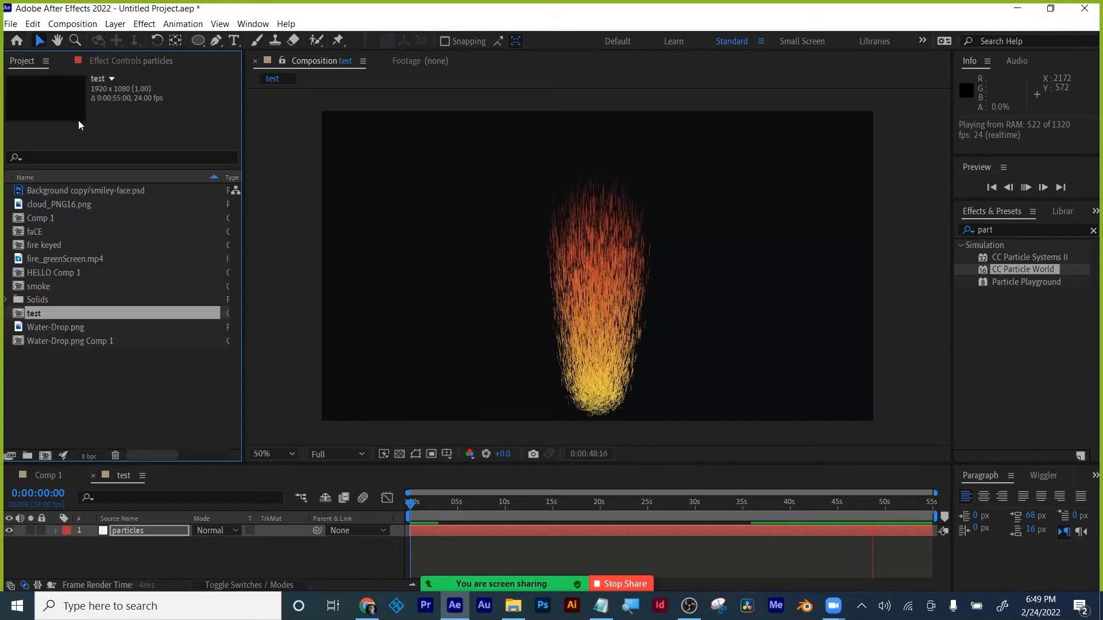
left_click(67, 389)
left_click(54, 342)
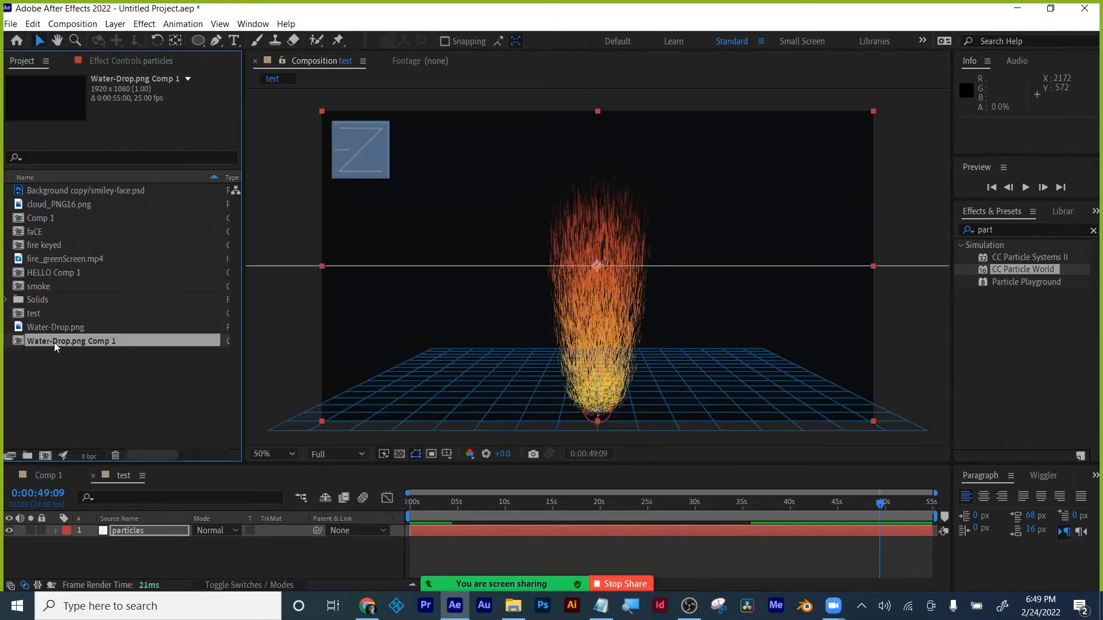
left_click(43, 324)
left_click_drag(40, 257, 276, 540)
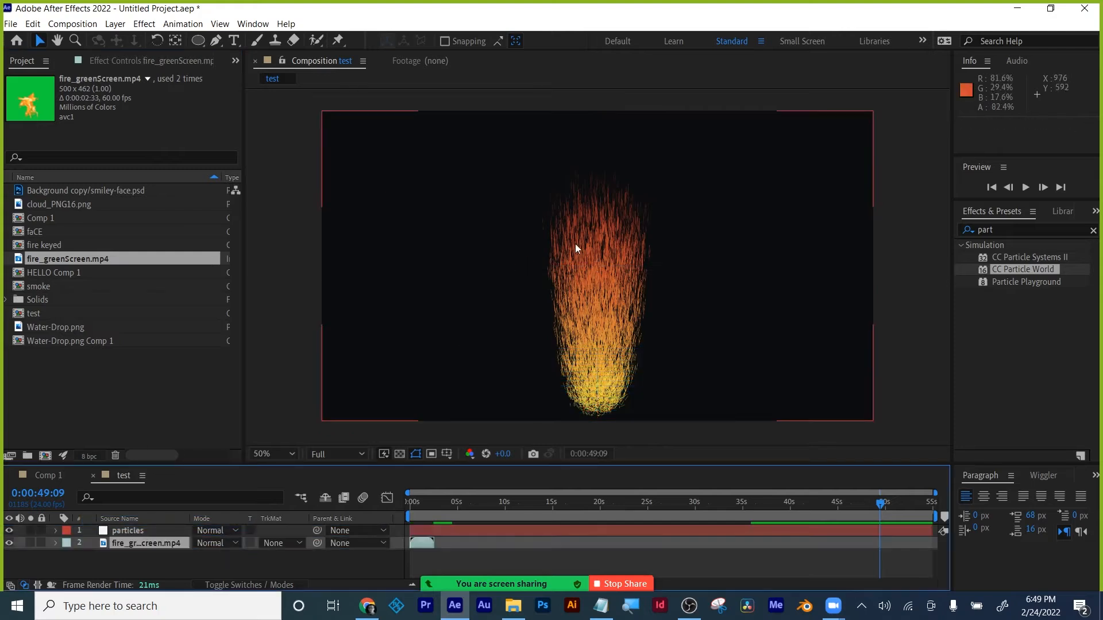
- Scale the fire footage layer down to 68% and move the current time to 0:00:00:18
key("s")
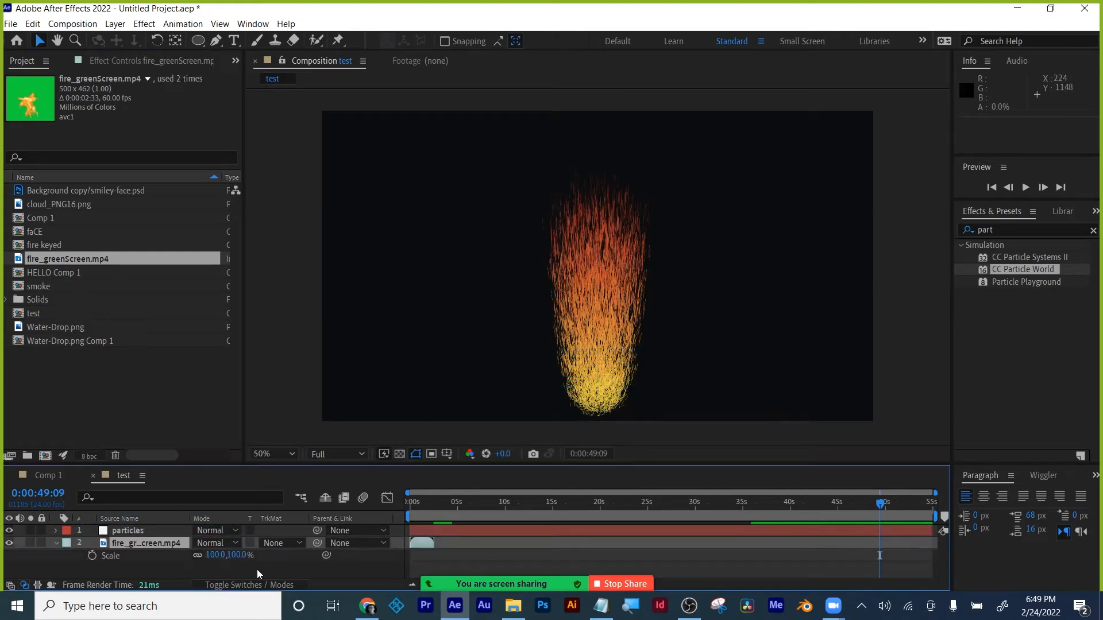
left_click_drag(242, 560, 144, 557)
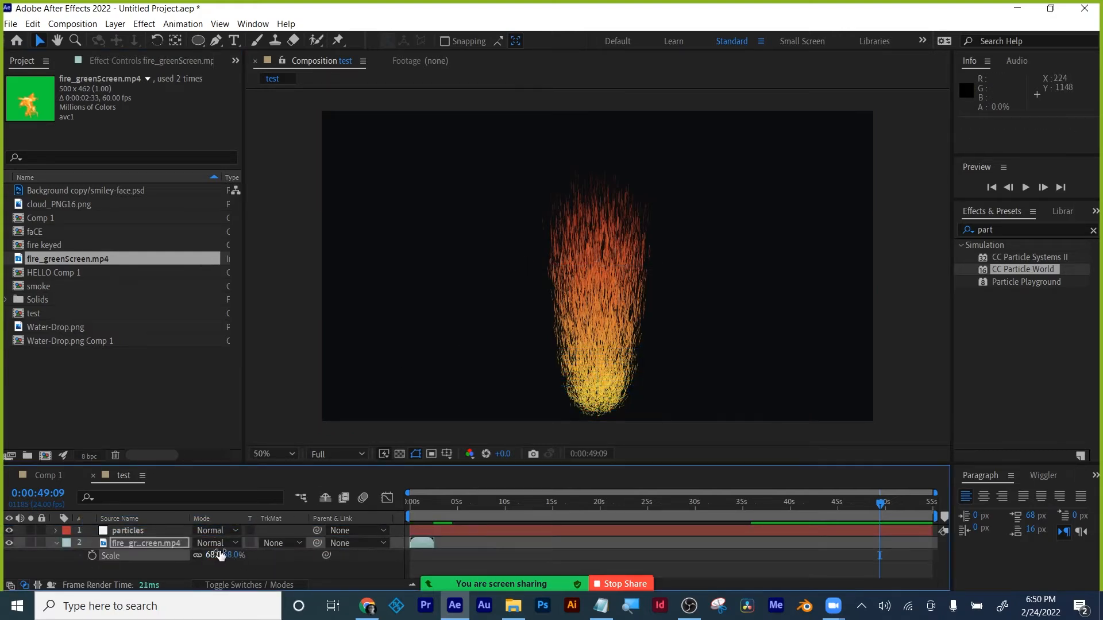
left_click(415, 503)
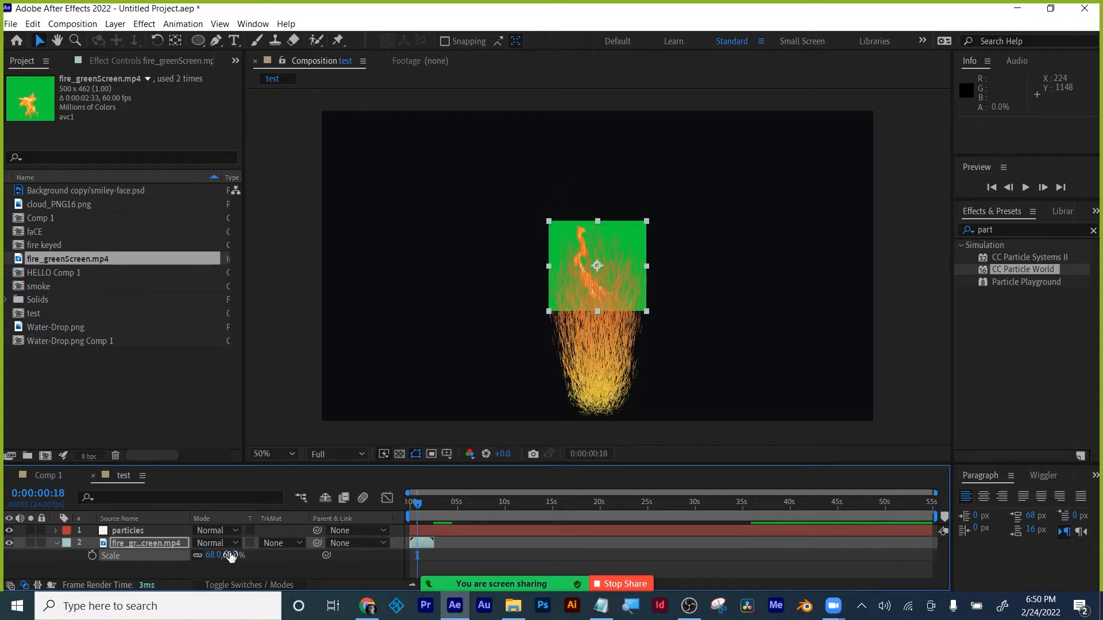
- Scale the fire footage layer down to 49% and move it beside the particles, to about position 1602, 688
left_click_drag(230, 557, 173, 557)
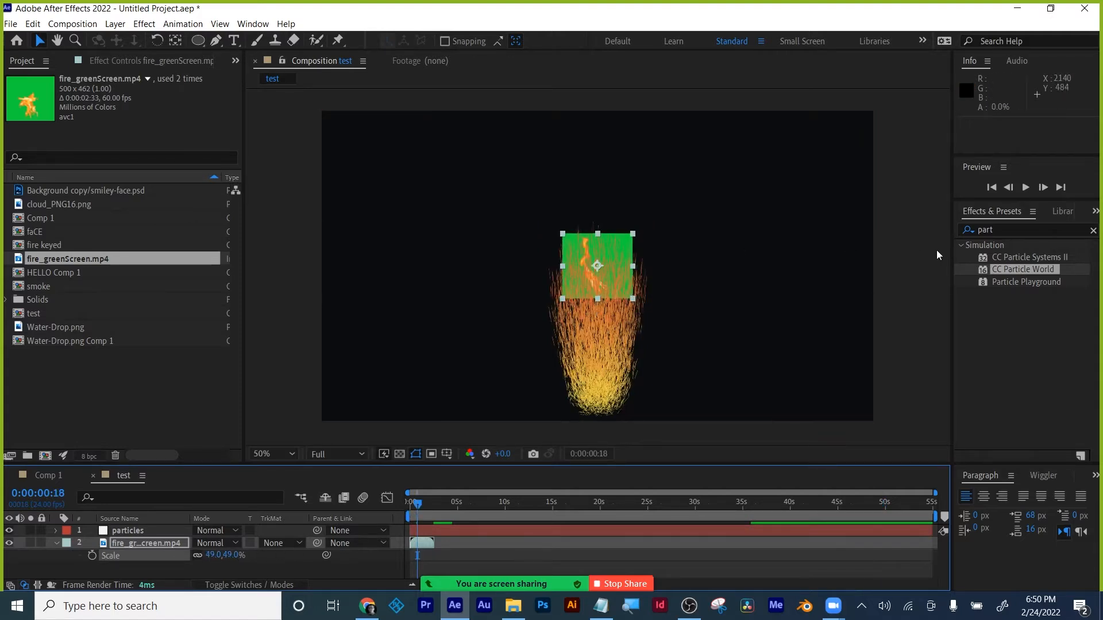
left_click_drag(605, 243, 790, 286)
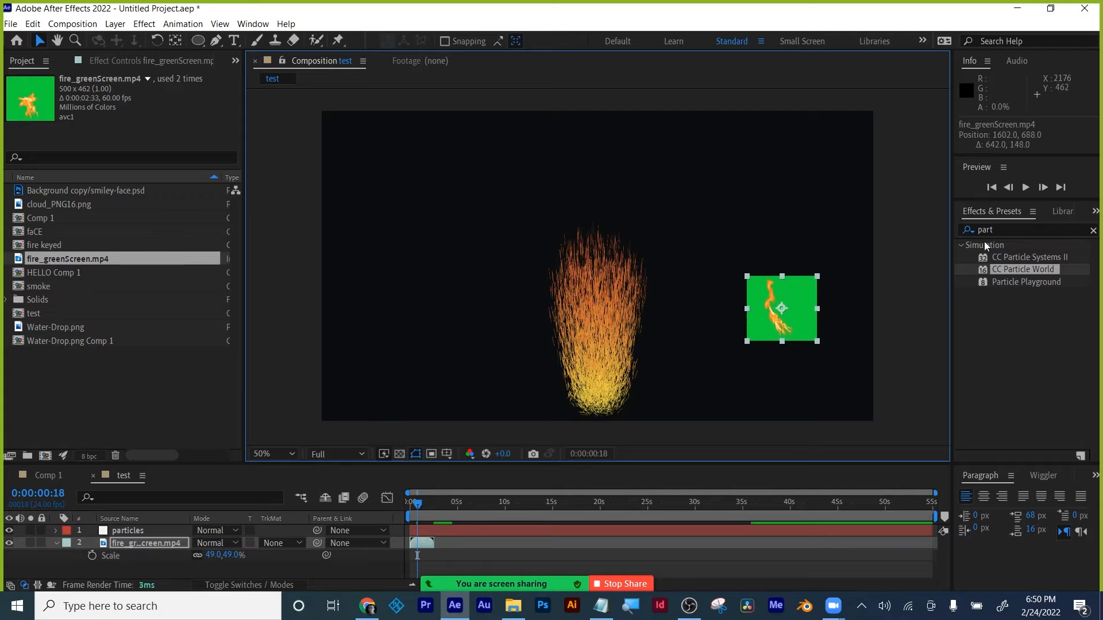
- Search the effects for Keylight, replacing the previous search term with "keyli"
double_click(994, 229)
type("ke")
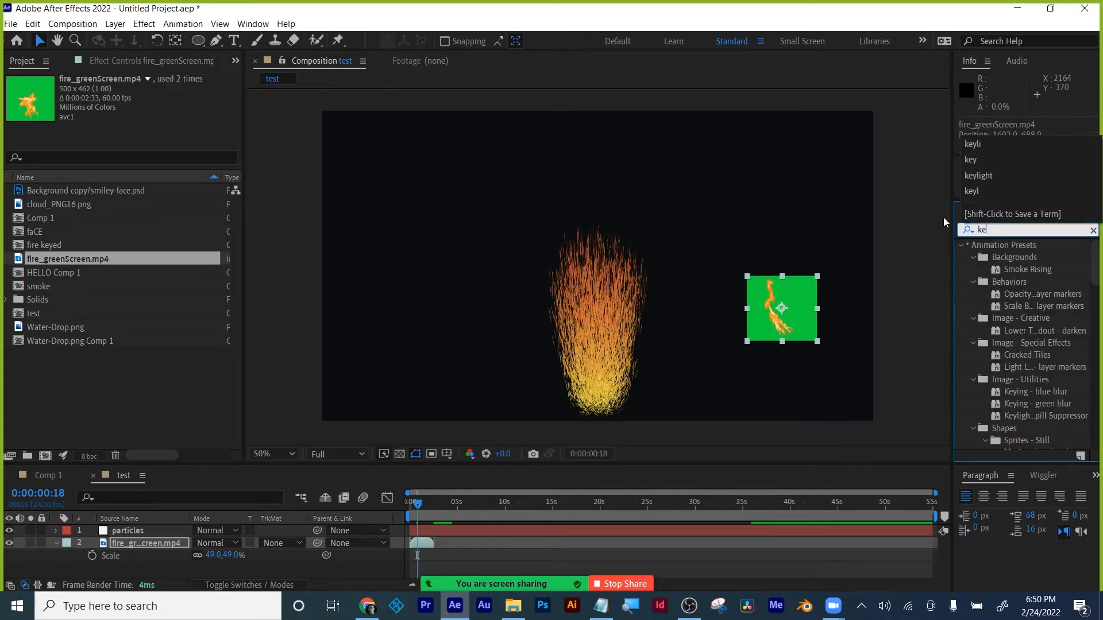
type("yli")
left_click_drag(1007, 294, 801, 305)
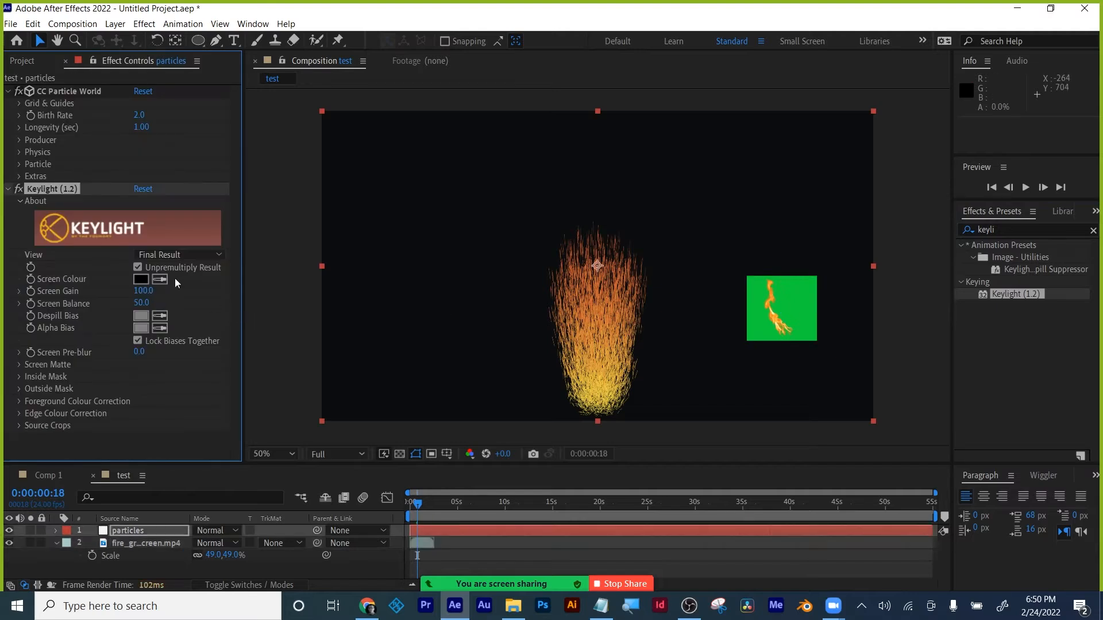
left_click(159, 279)
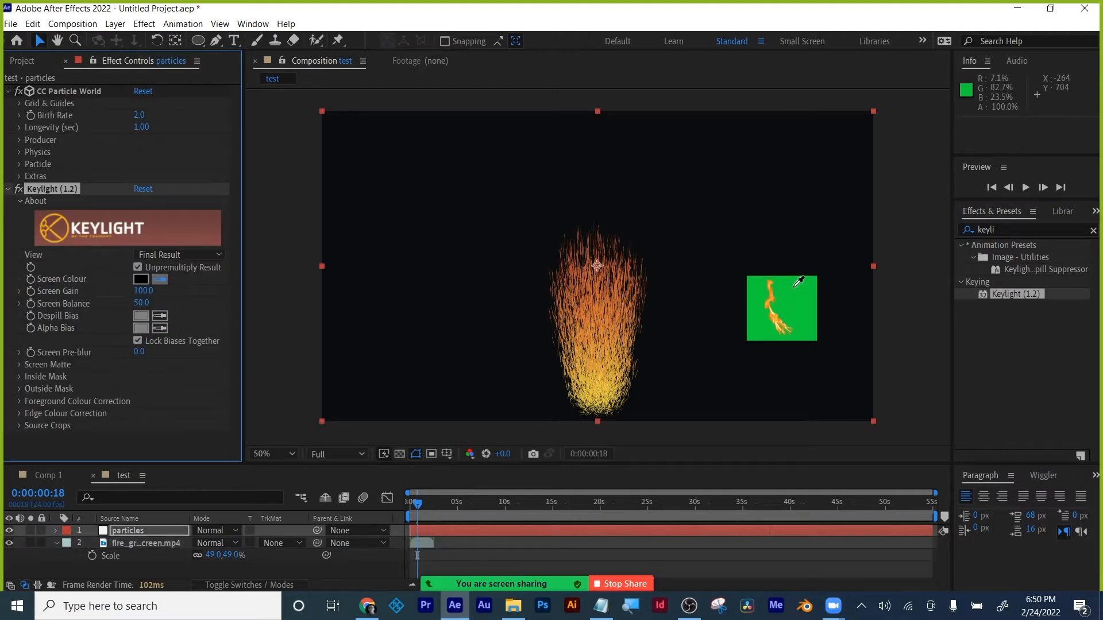
key("Escape")
key("ctrl+z")
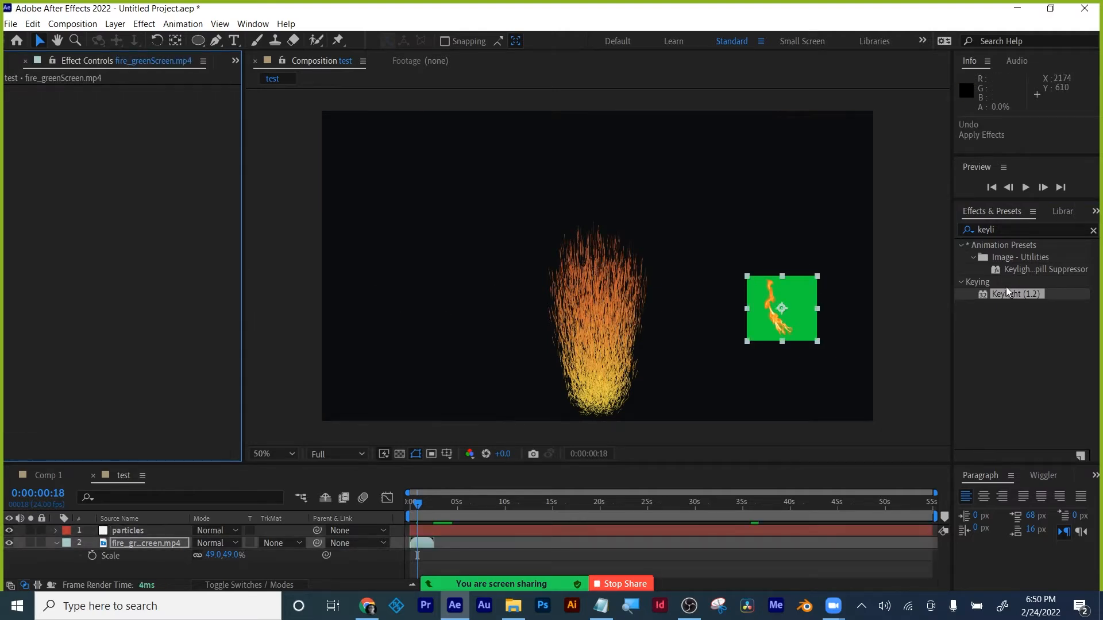
- Apply Keylight (1.2) to the fire footage layer with its green background as Screen Colour, and hide the layer
left_click_drag(1008, 291, 419, 543)
left_click(160, 182)
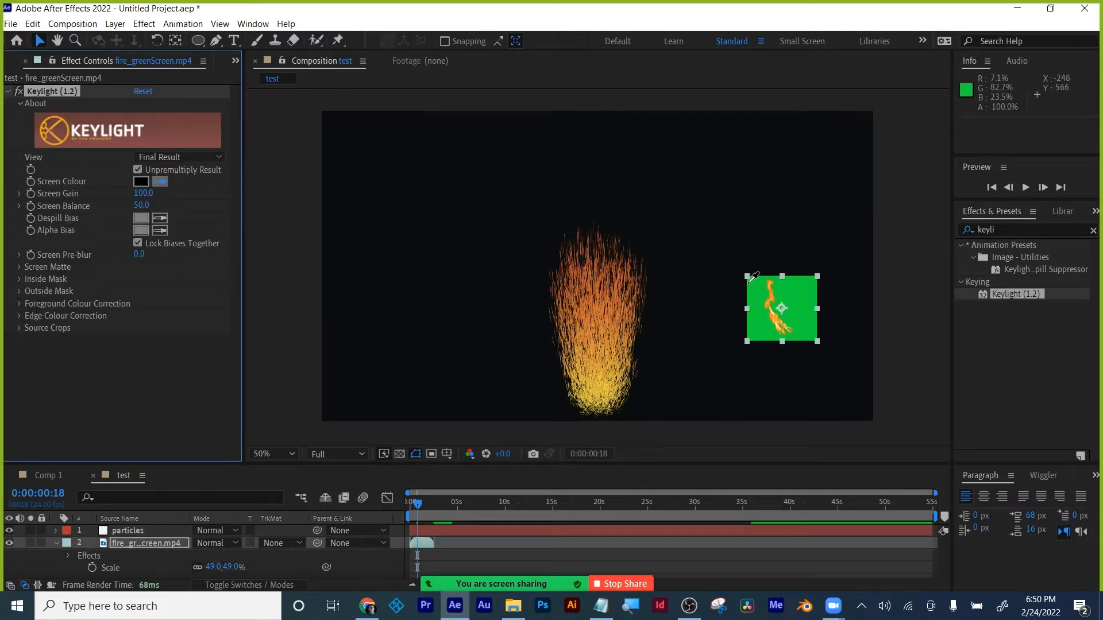
left_click(792, 289)
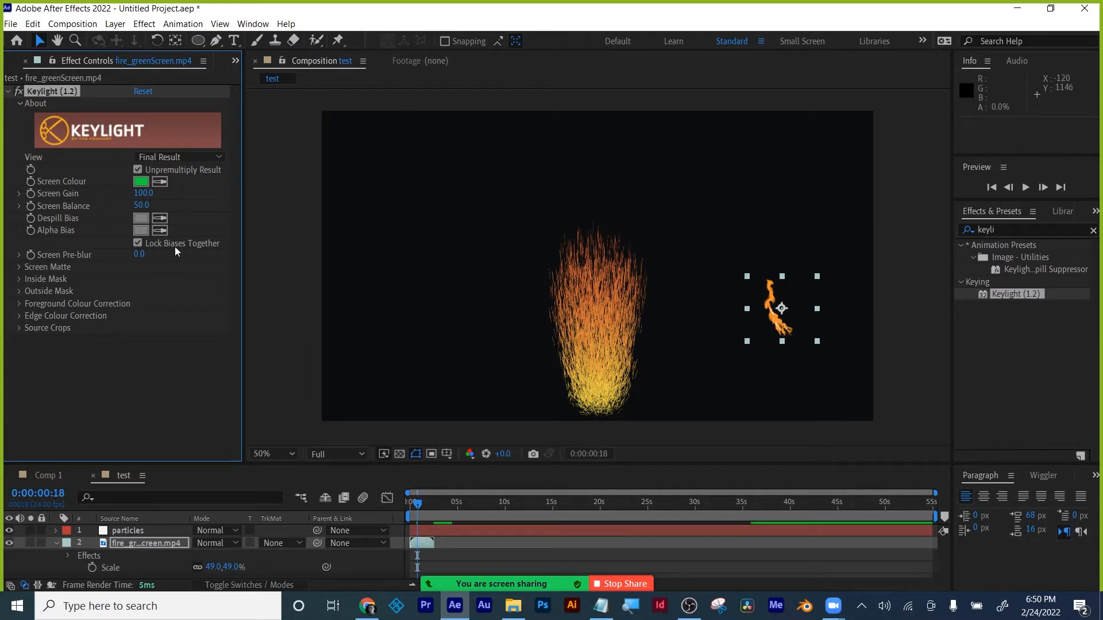
left_click(9, 91)
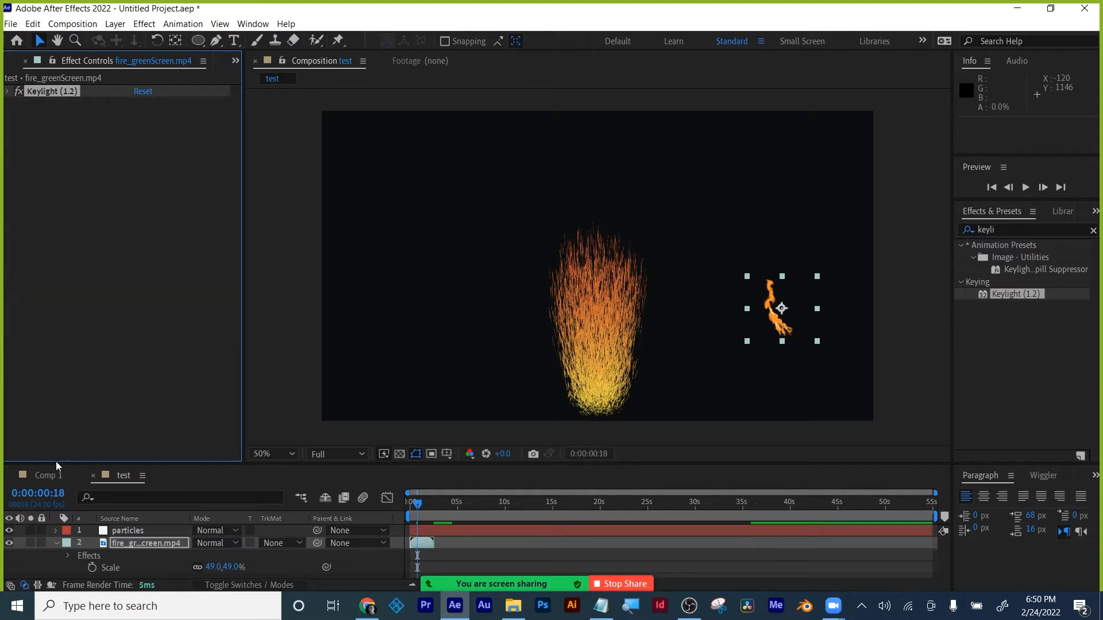
left_click(9, 543)
- Set the Particle Type of the particles layer's CC Particle World effect to Textured Faded Disc
left_click(128, 531)
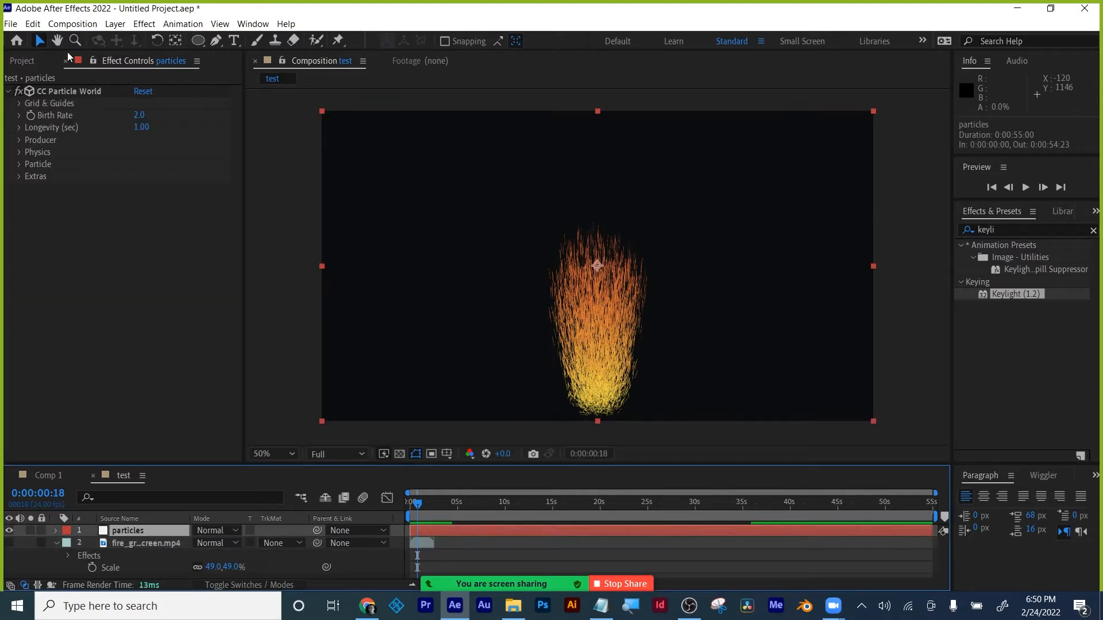
left_click(18, 163)
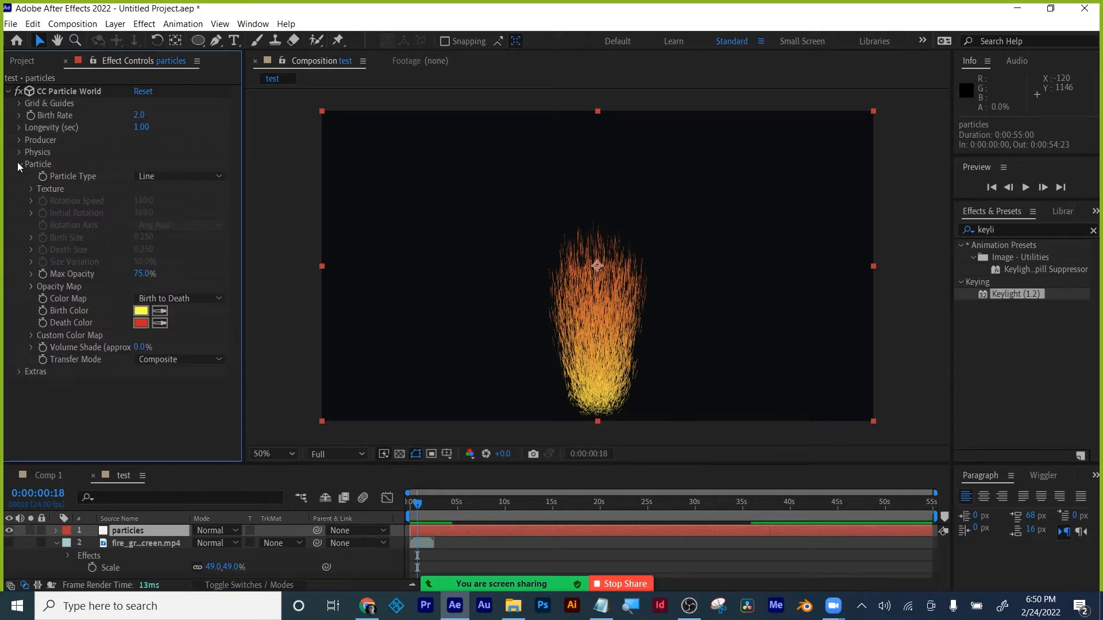
left_click(191, 176)
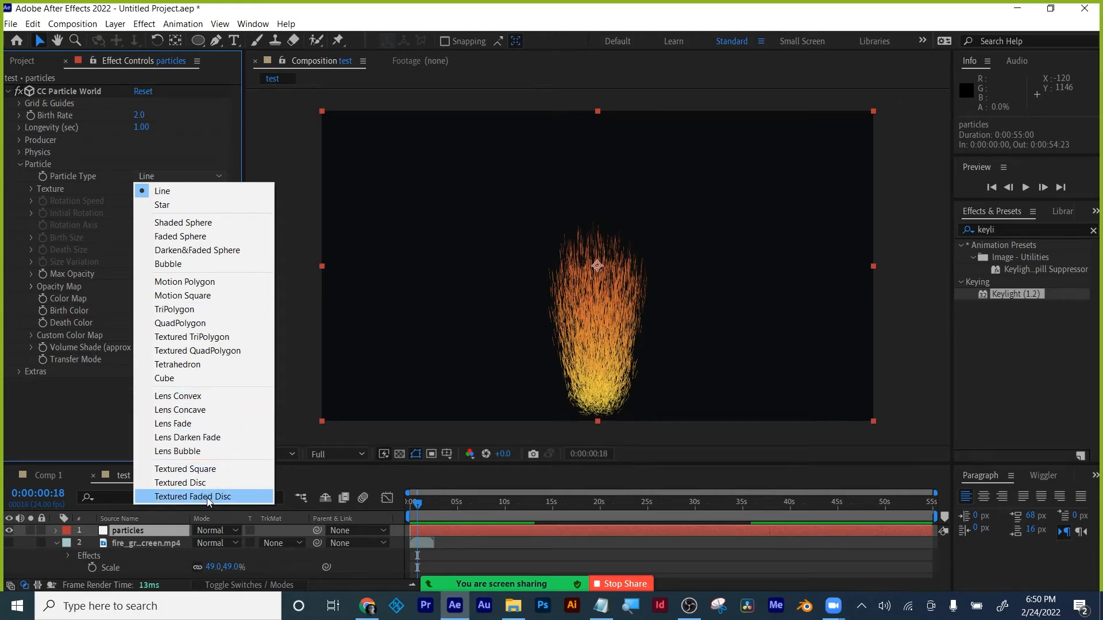
left_click(193, 496)
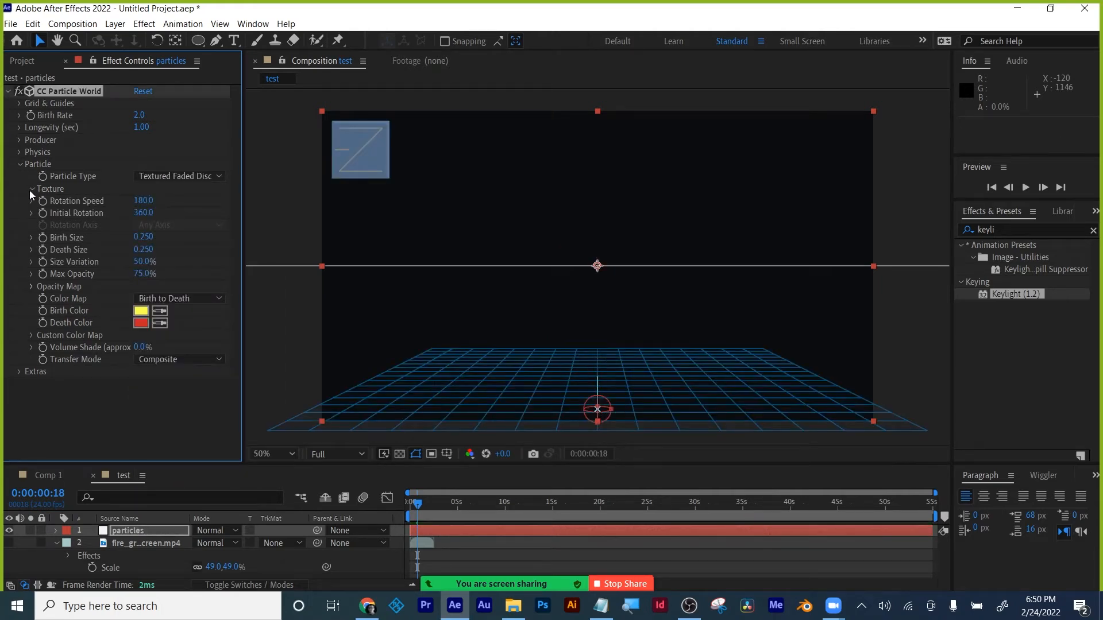
- Use the fire_greenScreen.mp4 layer as the particles' Texture Layer, taken with Effects & Masks
left_click(29, 191)
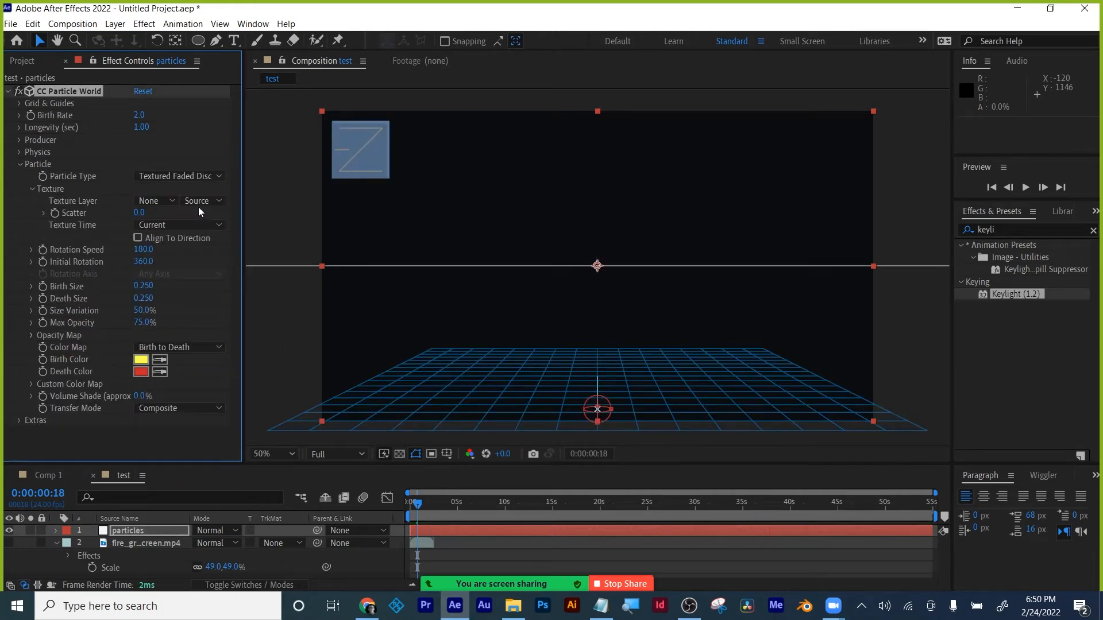
left_click(156, 201)
left_click(165, 247)
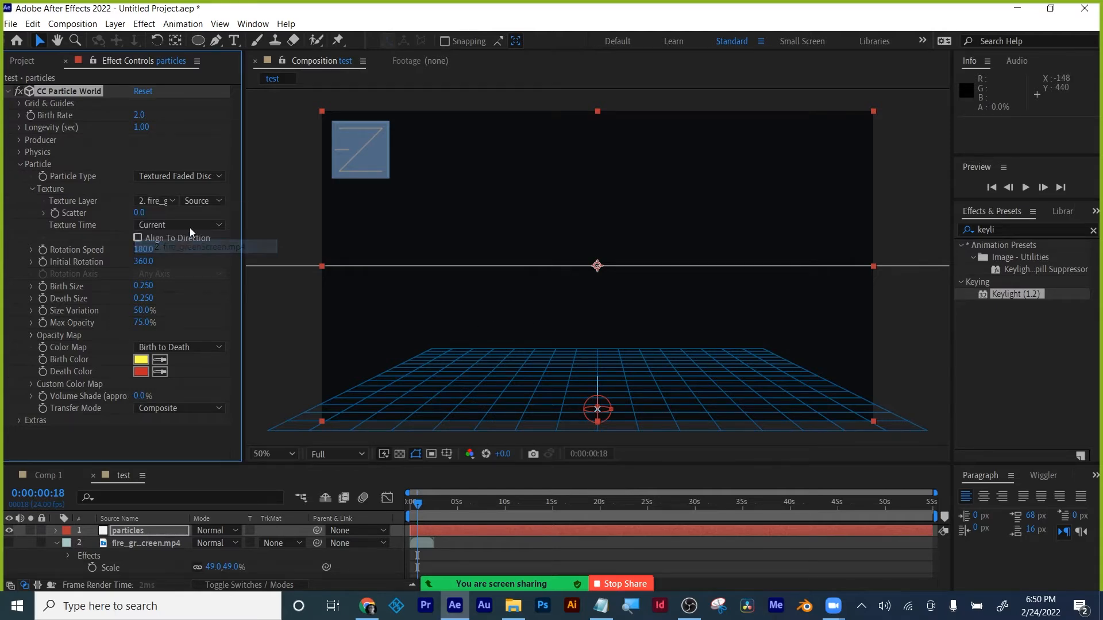
left_click(199, 204)
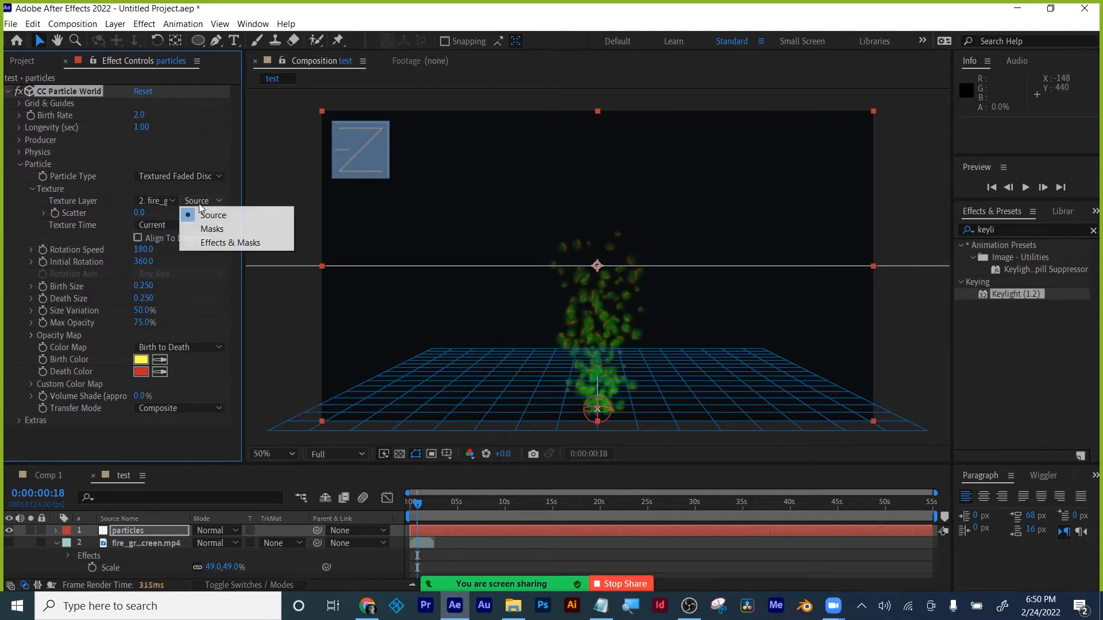
left_click(202, 242)
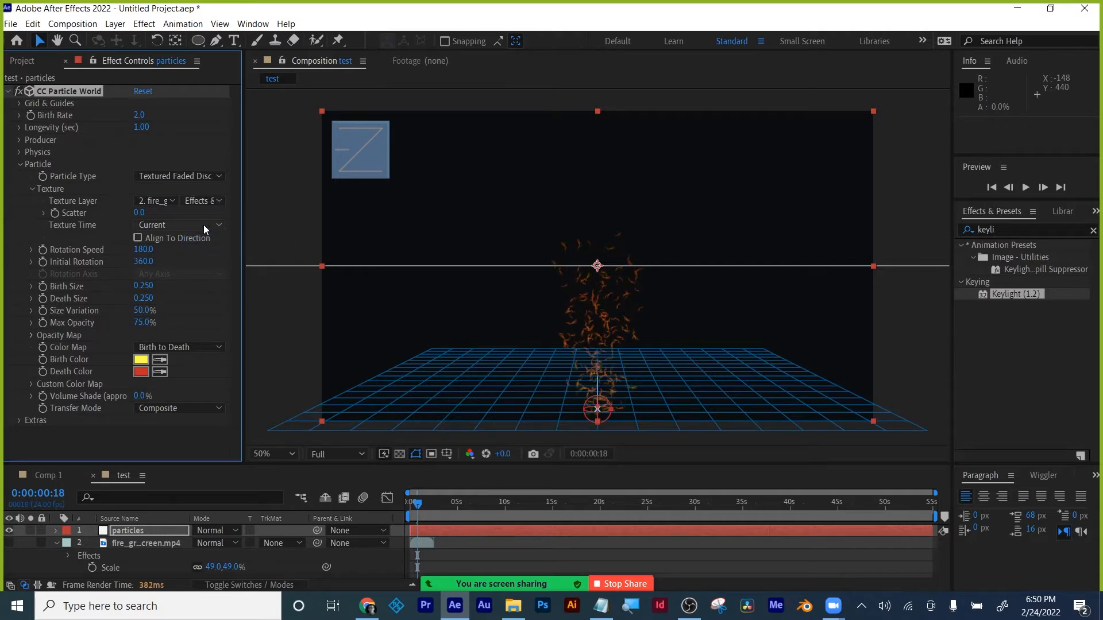
- Compare the particle texture between Source and Effects & Masks, ending on Effects & Masks
left_click(201, 201)
left_click(212, 216)
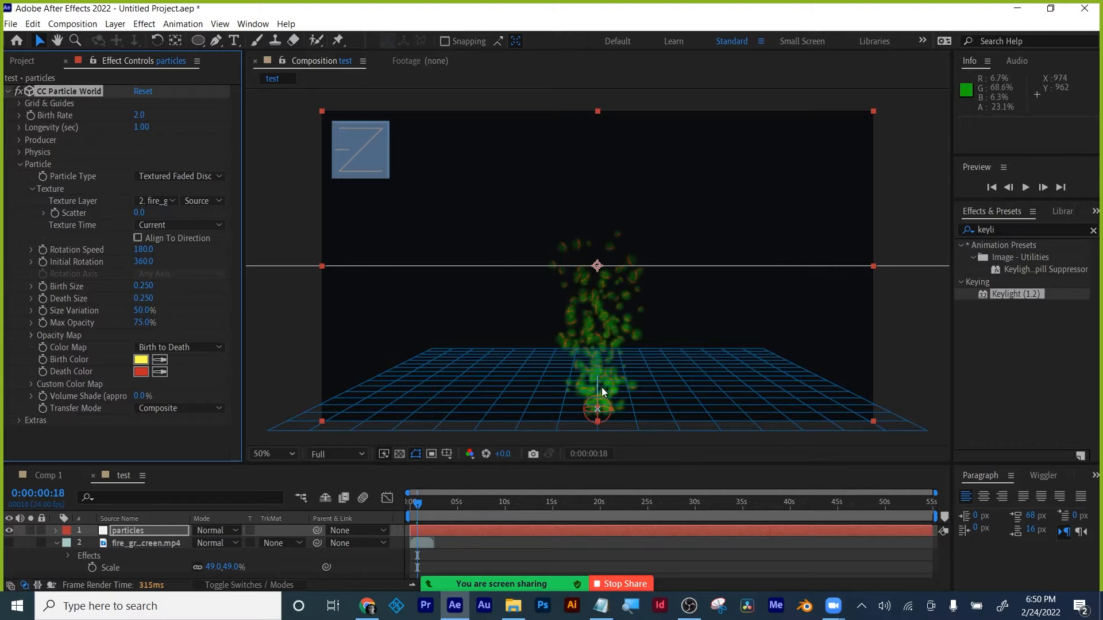
left_click(197, 201)
left_click(205, 247)
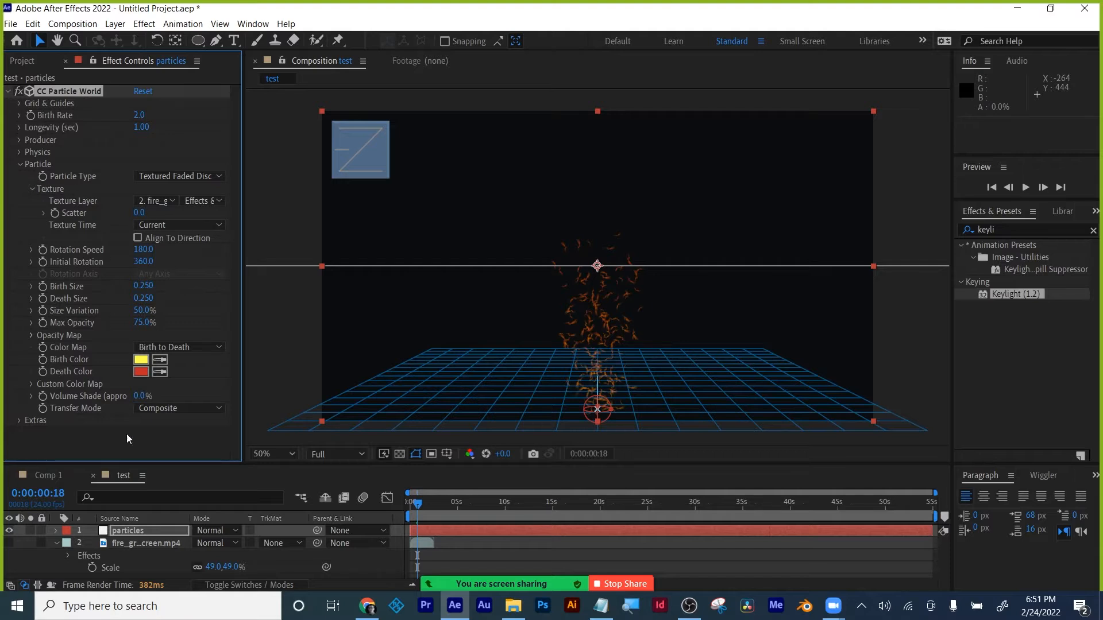
left_click(211, 204)
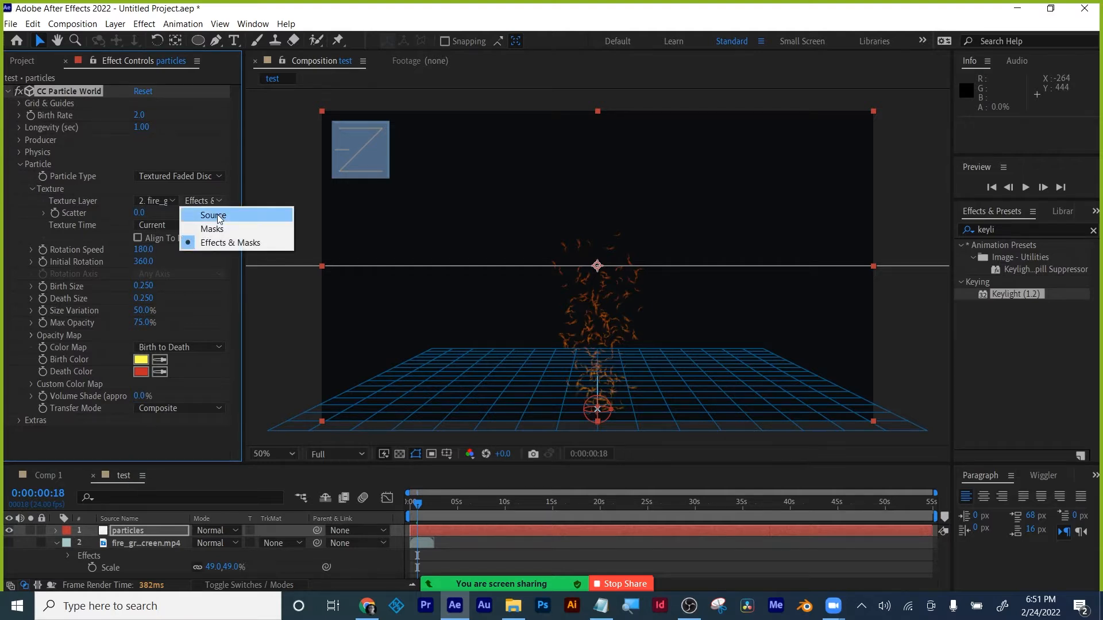
left_click(218, 213)
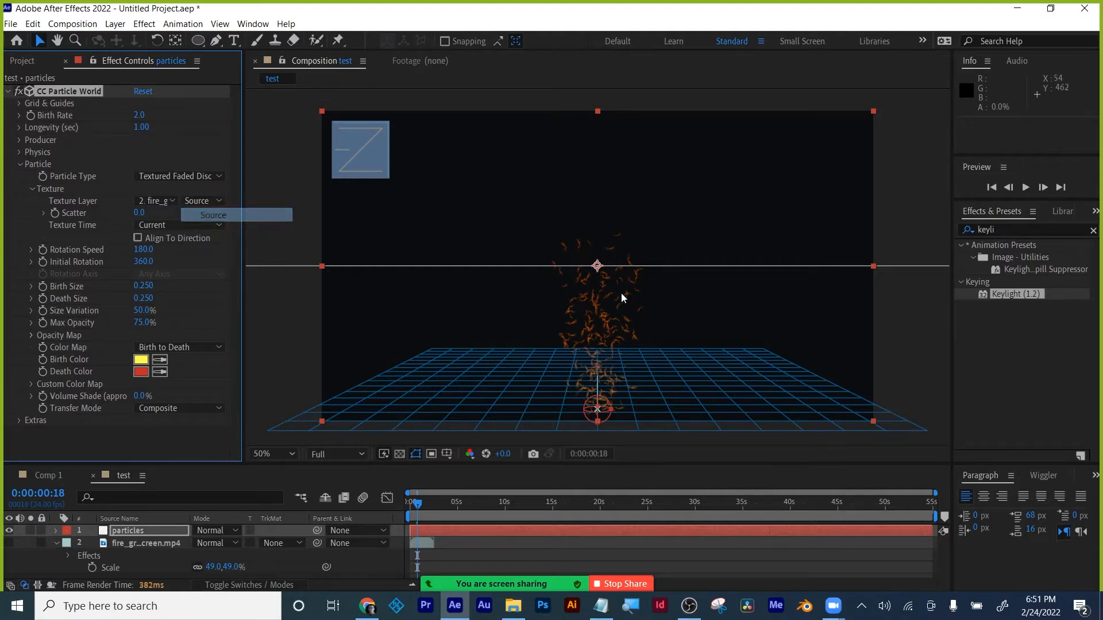
left_click(192, 200)
left_click(219, 241)
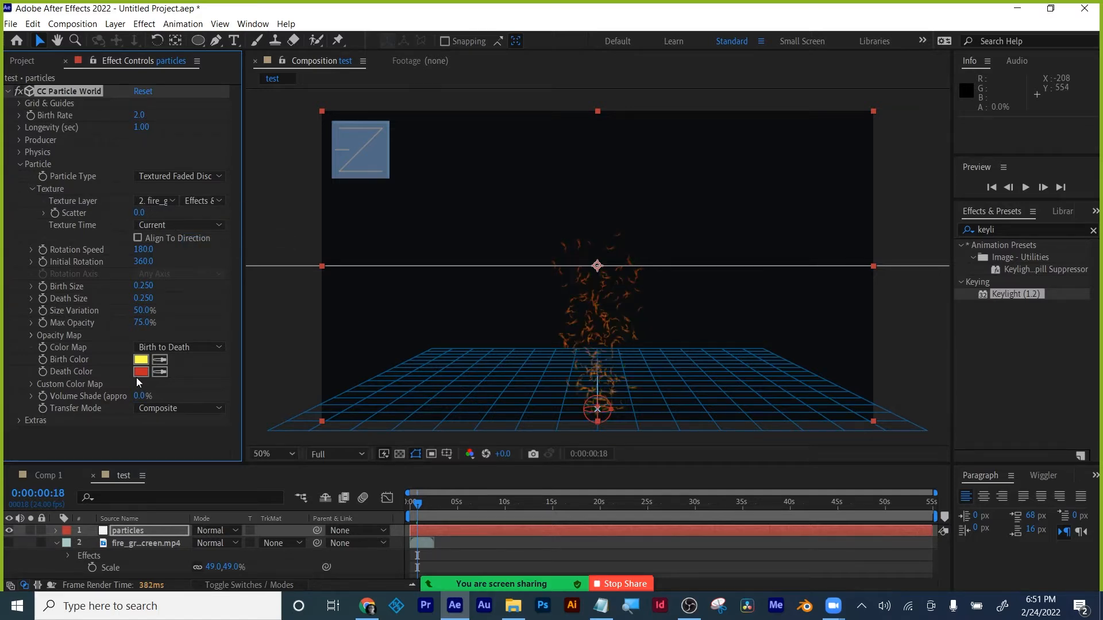
- Replace the fire footage layer with the "fire keyed" composition beneath the particles layer and hide it
left_click(130, 543)
key("Delete")
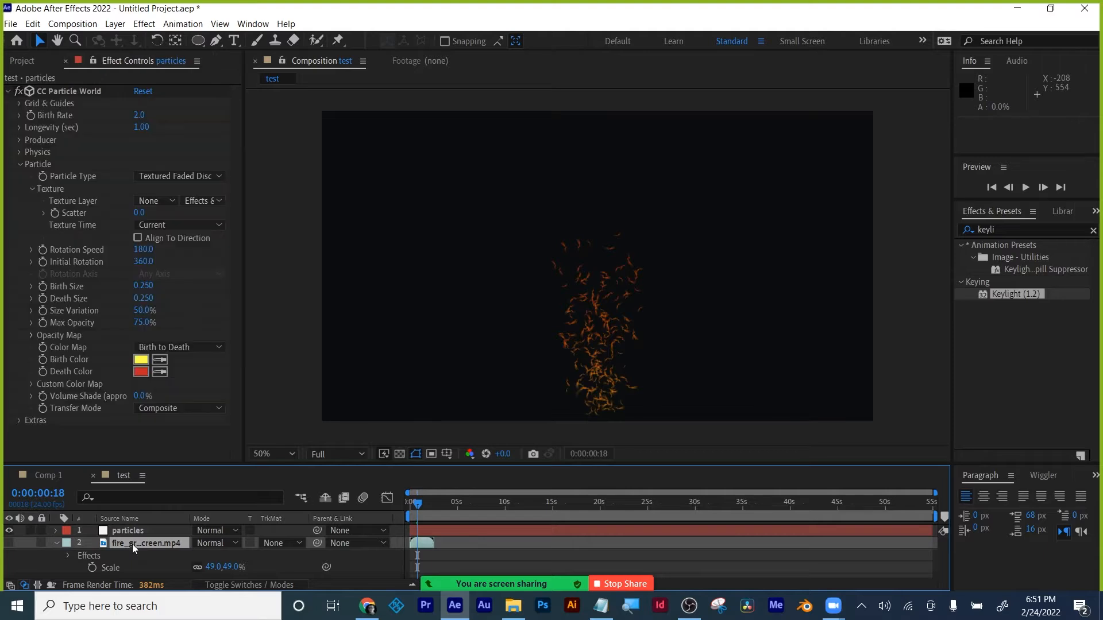
left_click(26, 64)
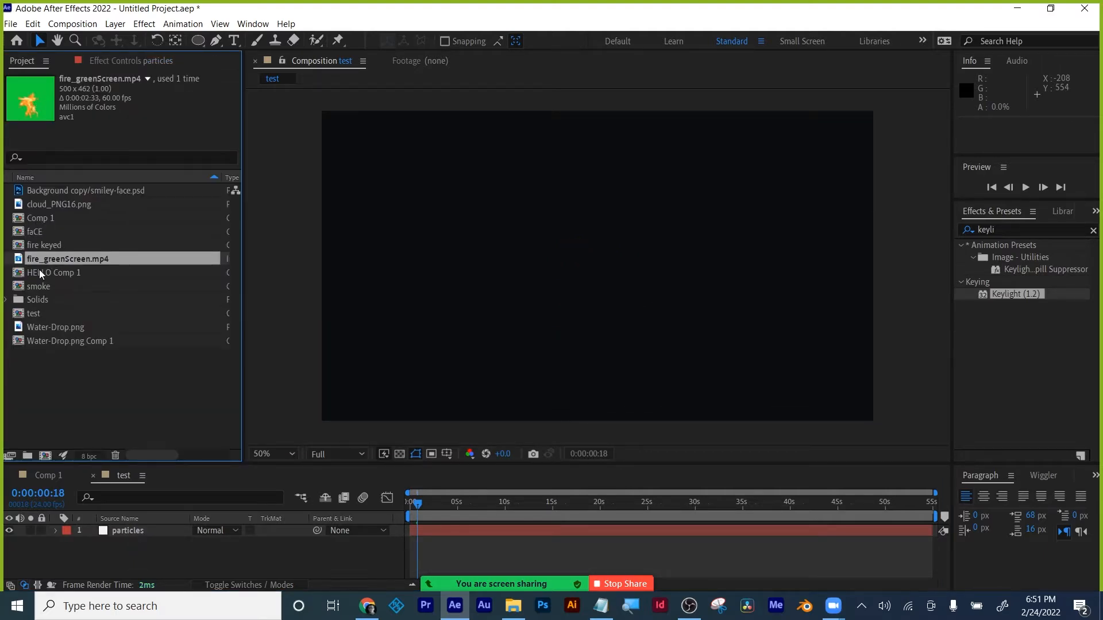
left_click_drag(40, 245, 115, 548)
left_click(11, 542)
- Set the particles layer's Texture Layer to the "fire keyed" composition
left_click(129, 531)
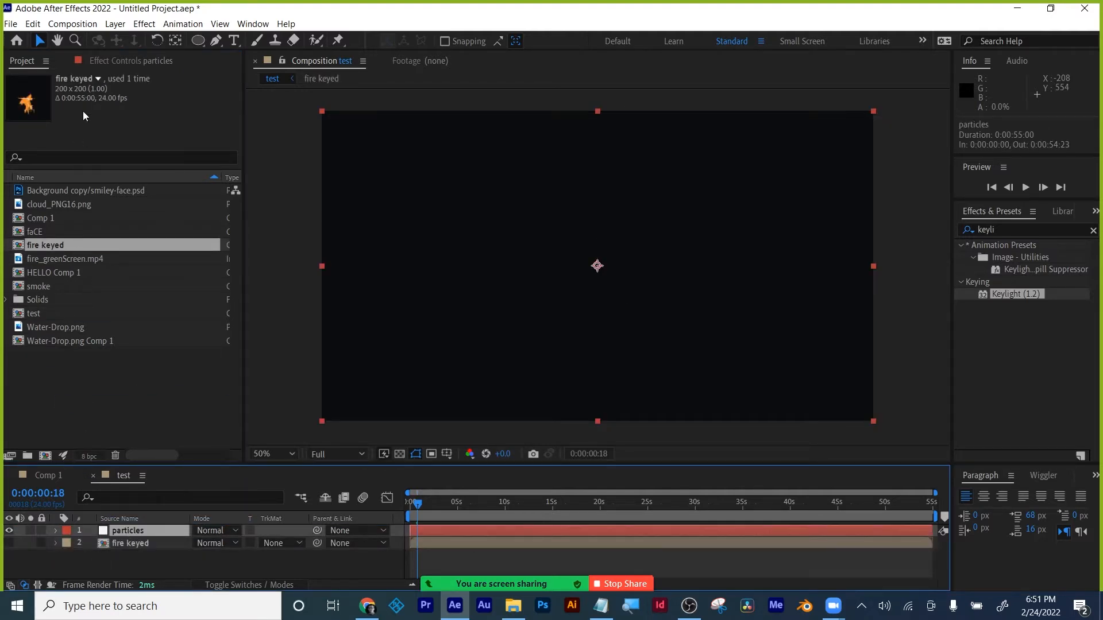
left_click(115, 59)
left_click(154, 200)
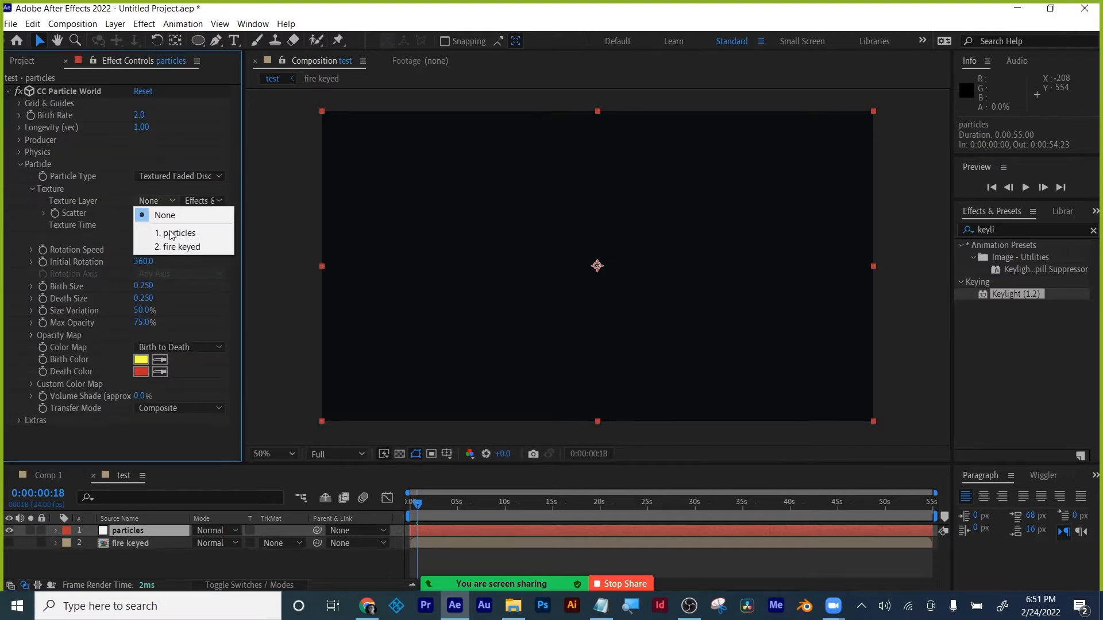
left_click(174, 252)
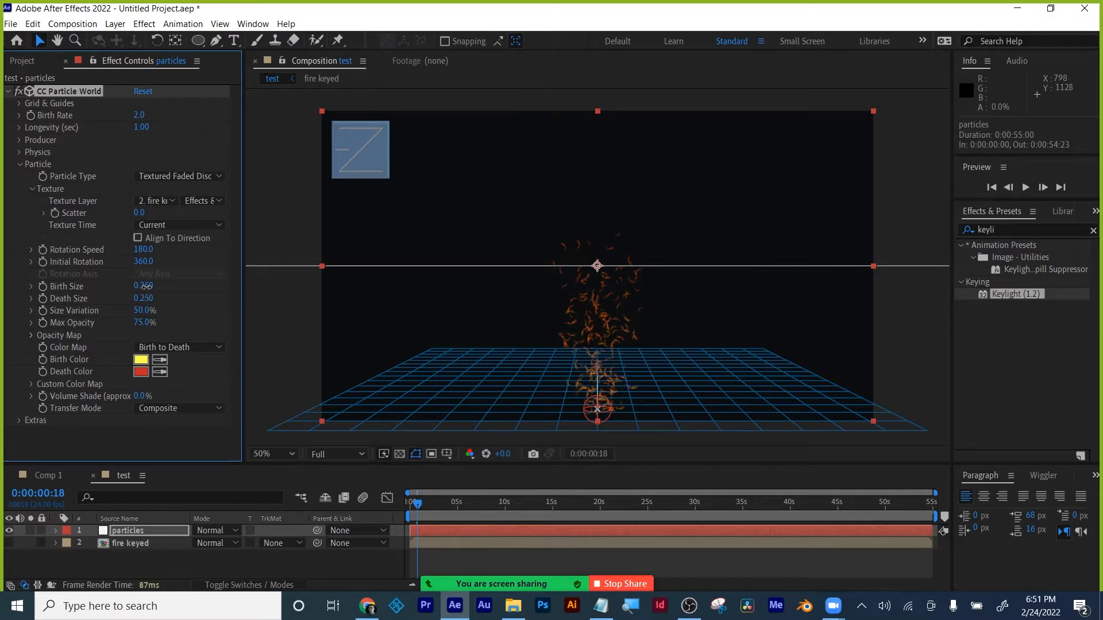
- Set the particles' Birth Size to 2.900 and Death Size to 0.710
left_click_drag(148, 285, 235, 269)
left_click_drag(144, 298, 163, 282)
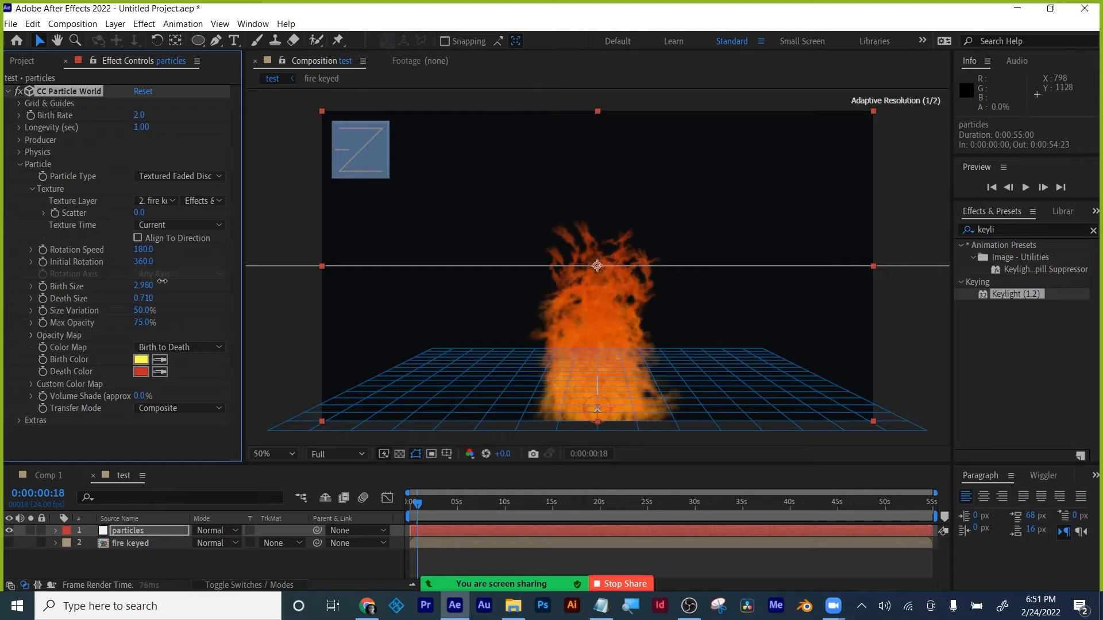
- Set both the Birth Color and the Death Color of the particles to white
left_click(142, 362)
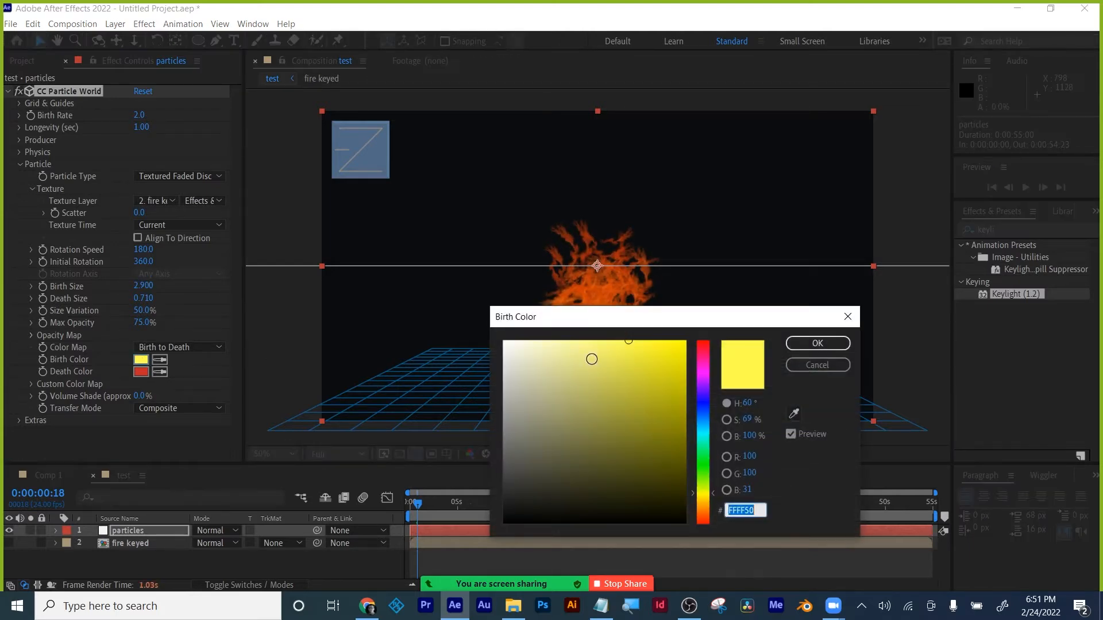
left_click_drag(518, 352, 504, 344)
left_click(816, 345)
left_click(141, 371)
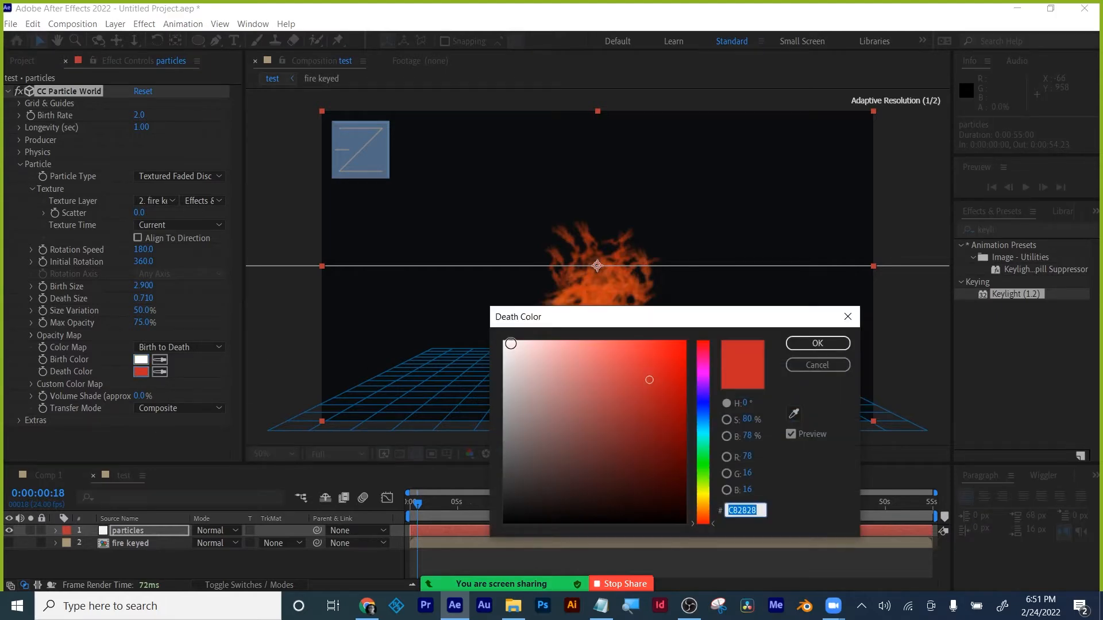
left_click(831, 344)
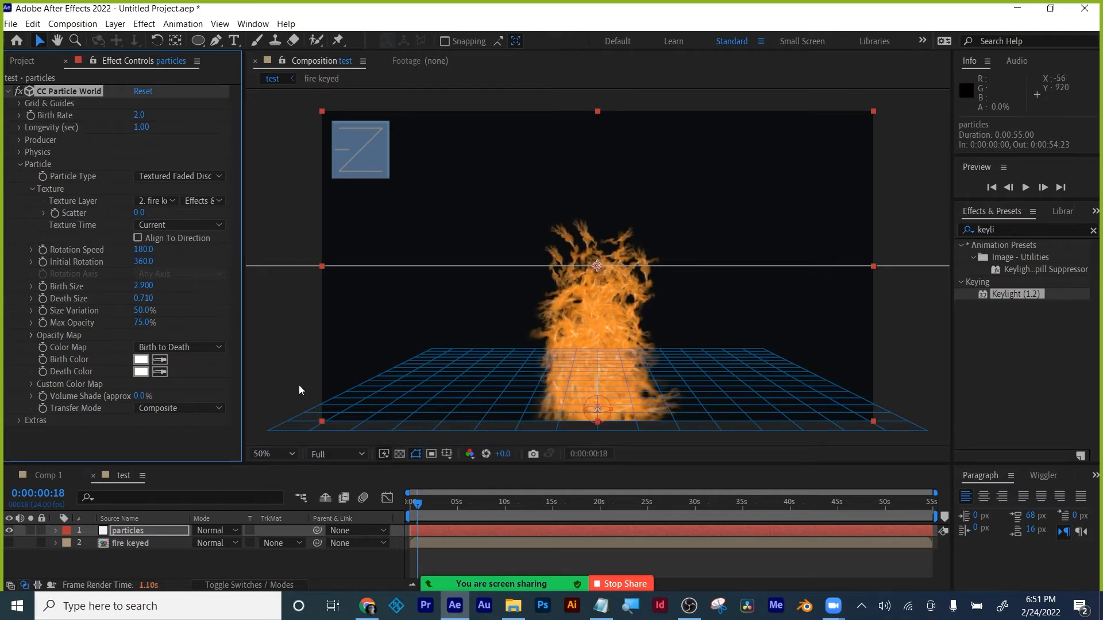
- Try the Screen Transfer Mode on the particles, and set it to Add instead
left_click(186, 409)
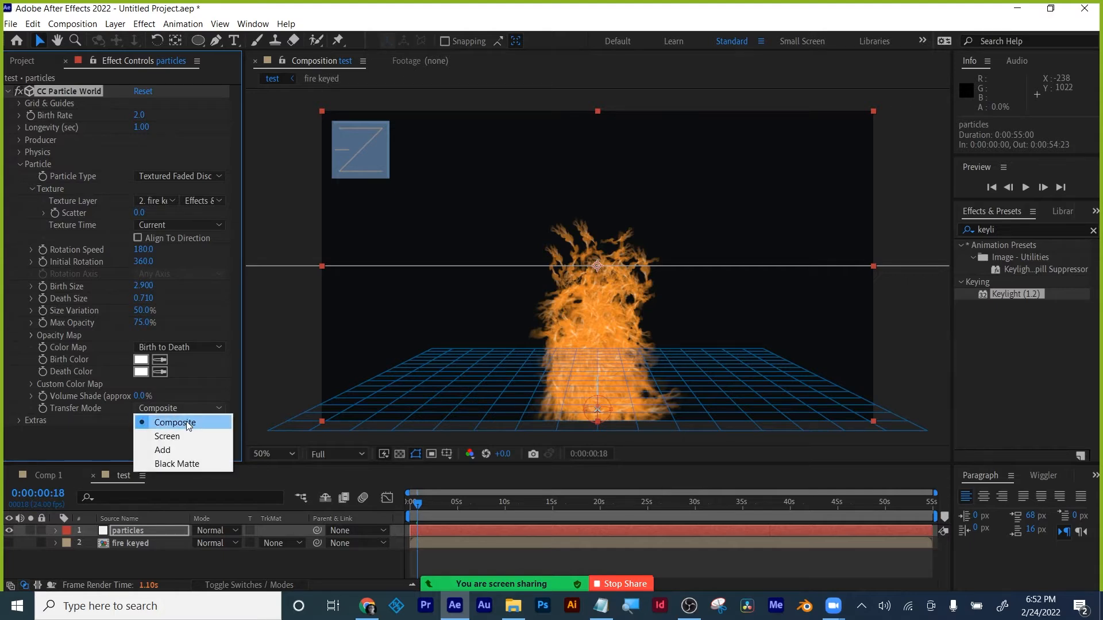
left_click(185, 433)
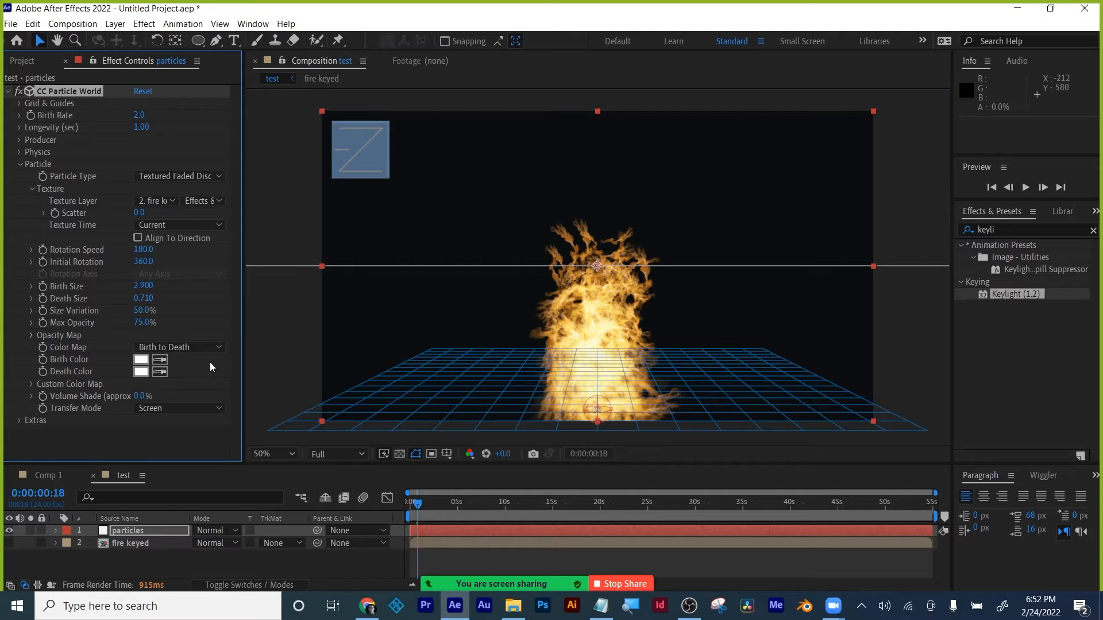
left_click(178, 410)
left_click(174, 449)
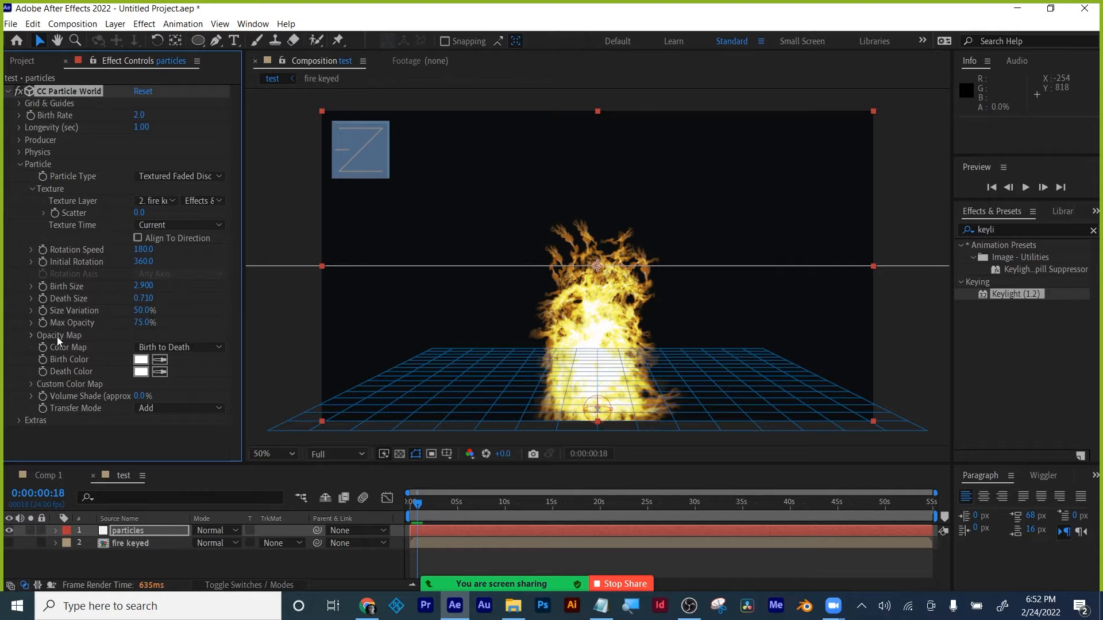
- Redraw the particles' Opacity Map with a nearly flat stroke along its upper edge and set Max Opacity to 56%
left_click(29, 335)
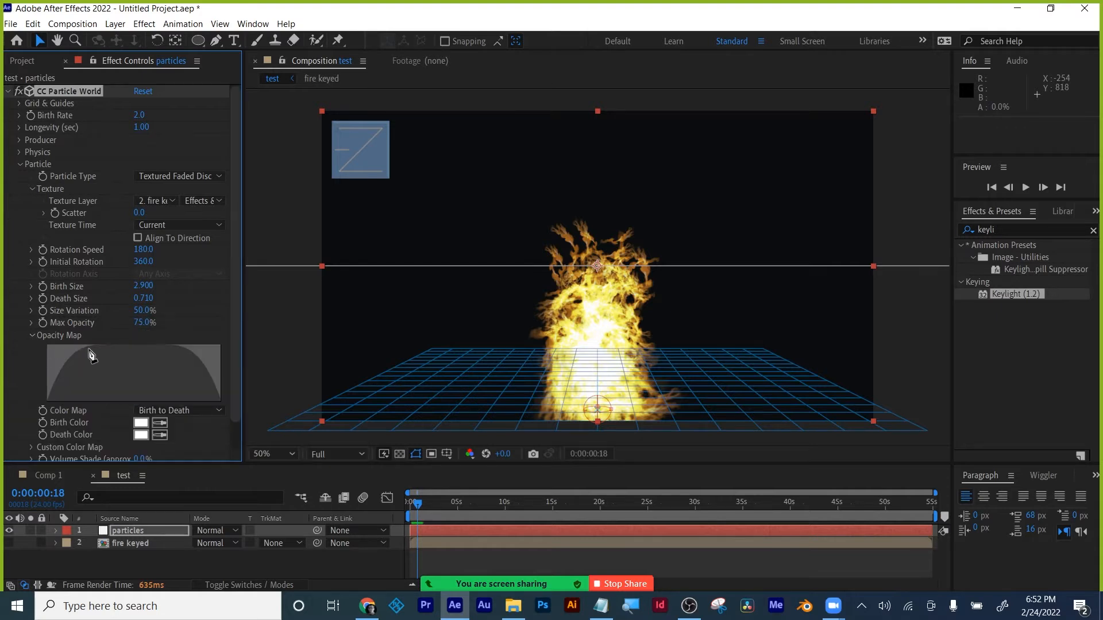
mouse_move(79, 352)
left_mouse_down()
mouse_move(35, 347)
mouse_move(221, 348)
left_mouse_up()
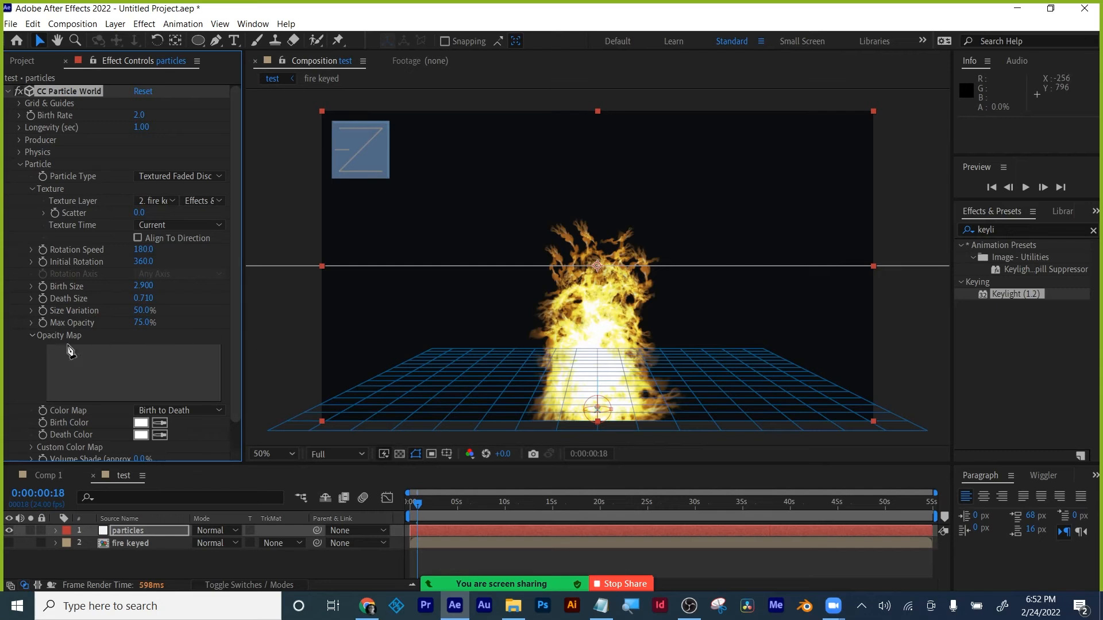
left_click(32, 335)
left_click_drag(143, 322, 109, 329)
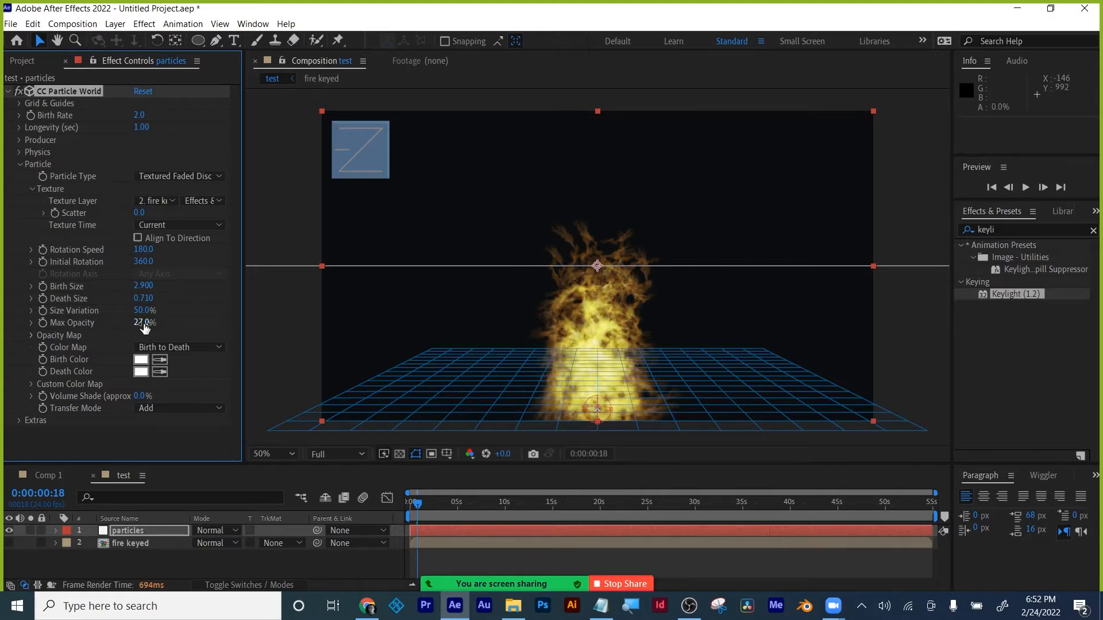
left_click_drag(141, 323, 263, 313)
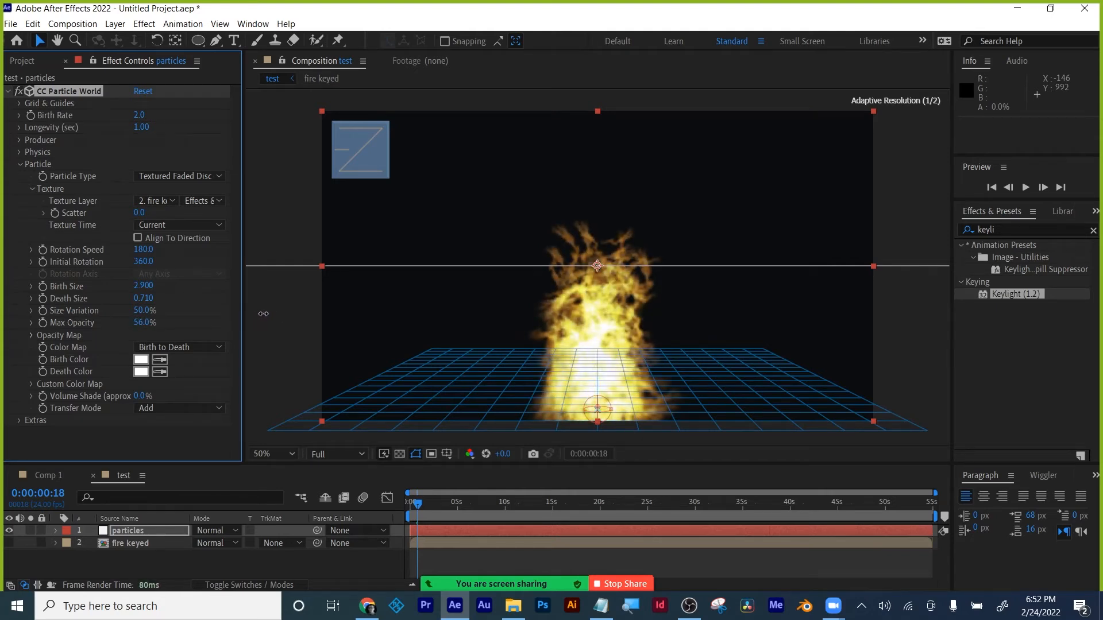
- Set the particles' Size Variation to 100% and Longevity to 0.57 seconds
left_click_drag(144, 311, 468, 308)
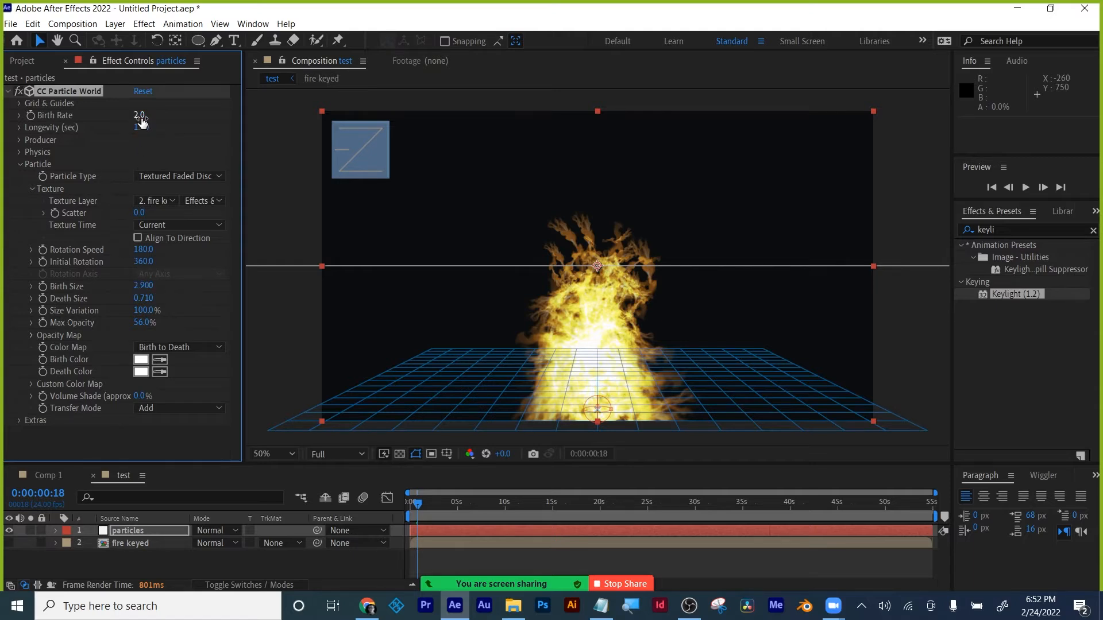
left_click_drag(141, 127, 112, 127)
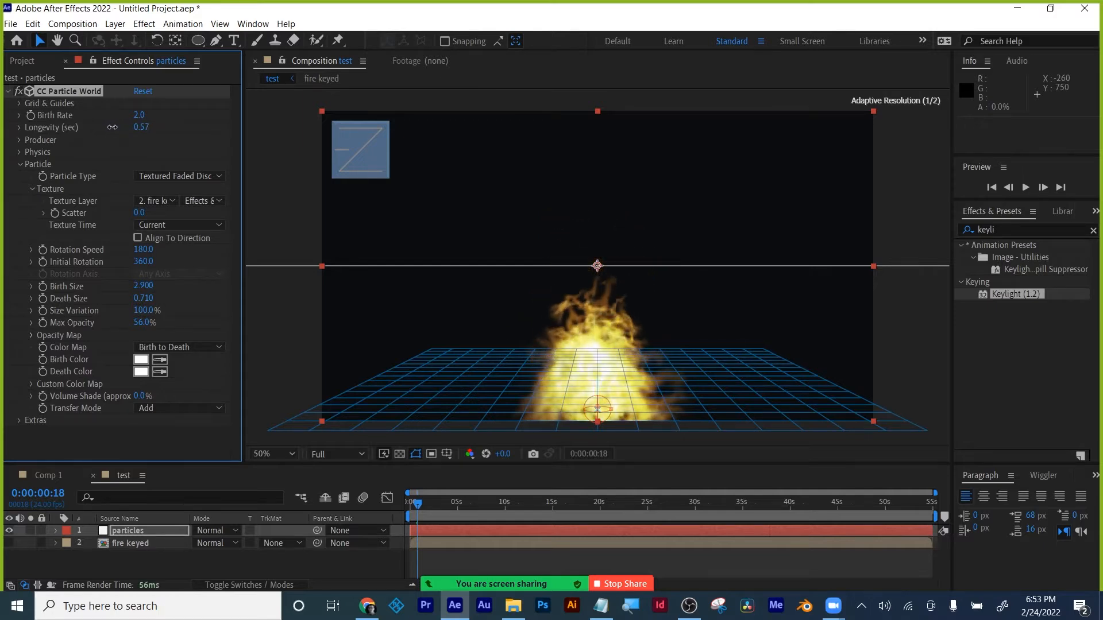
- Open the "fire keyed" composition and play its preview
double_click(121, 544)
key("space")
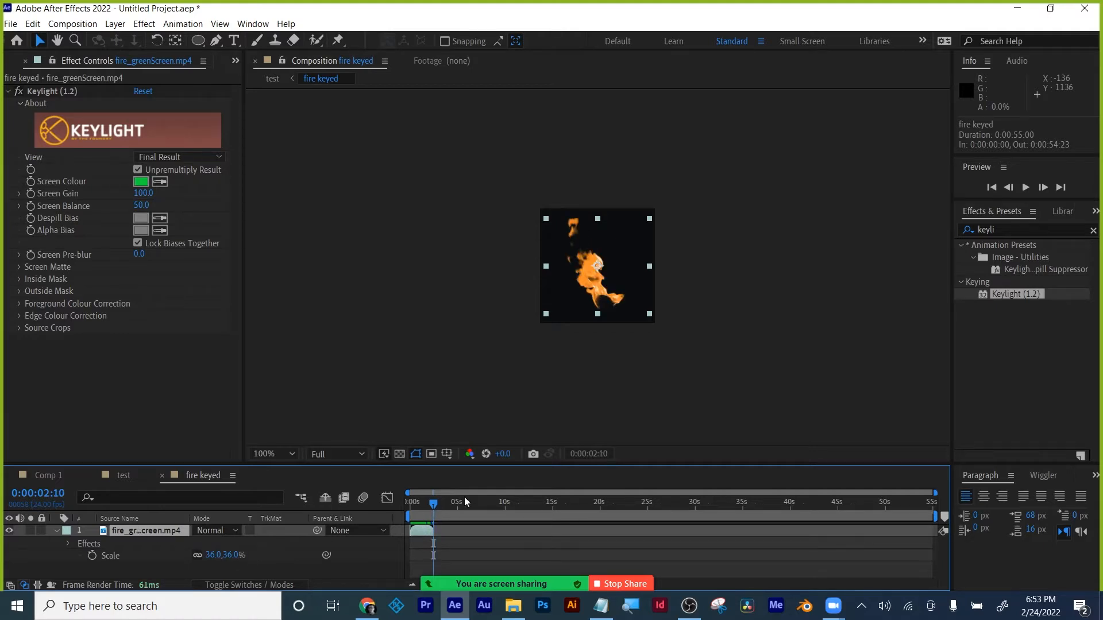
left_click(10, 585)
left_click(10, 586)
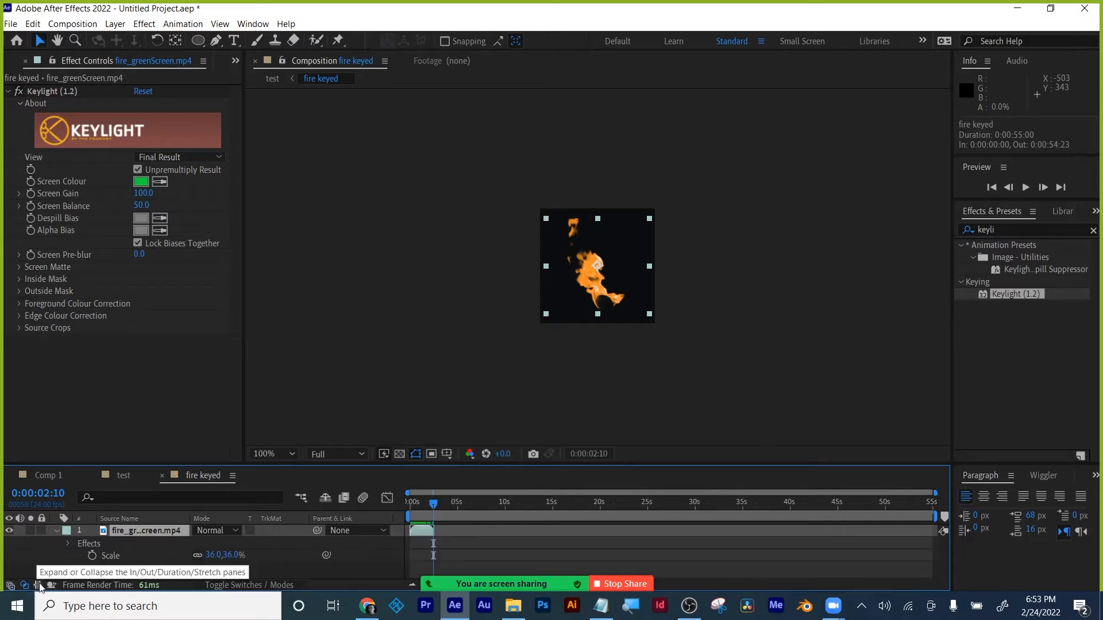
left_click(38, 586)
left_click(38, 585)
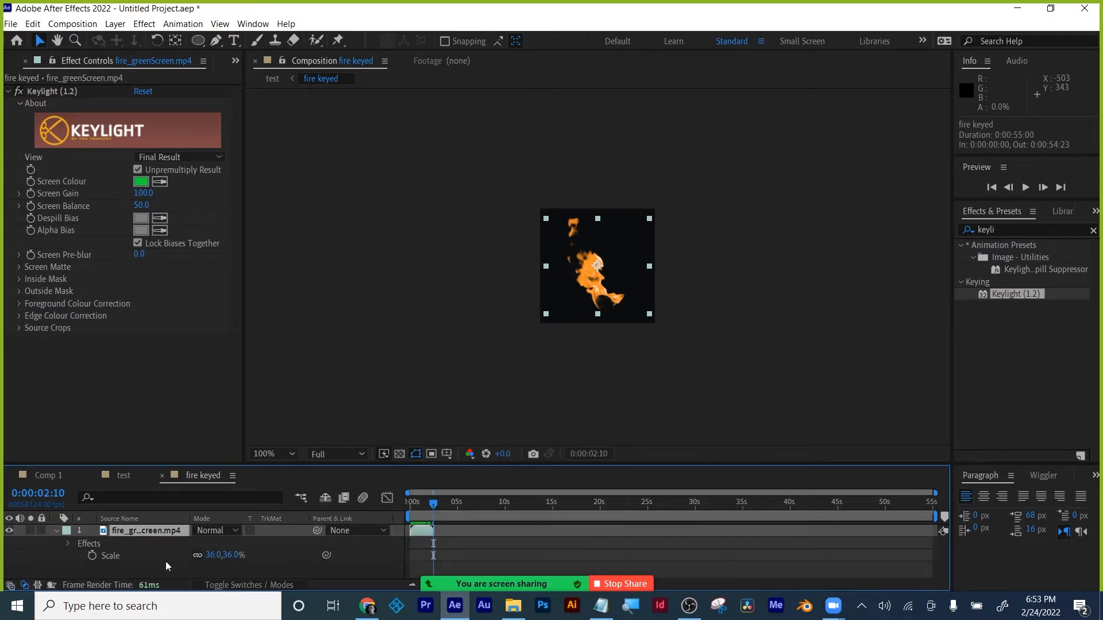
left_click(37, 585)
left_click(39, 585)
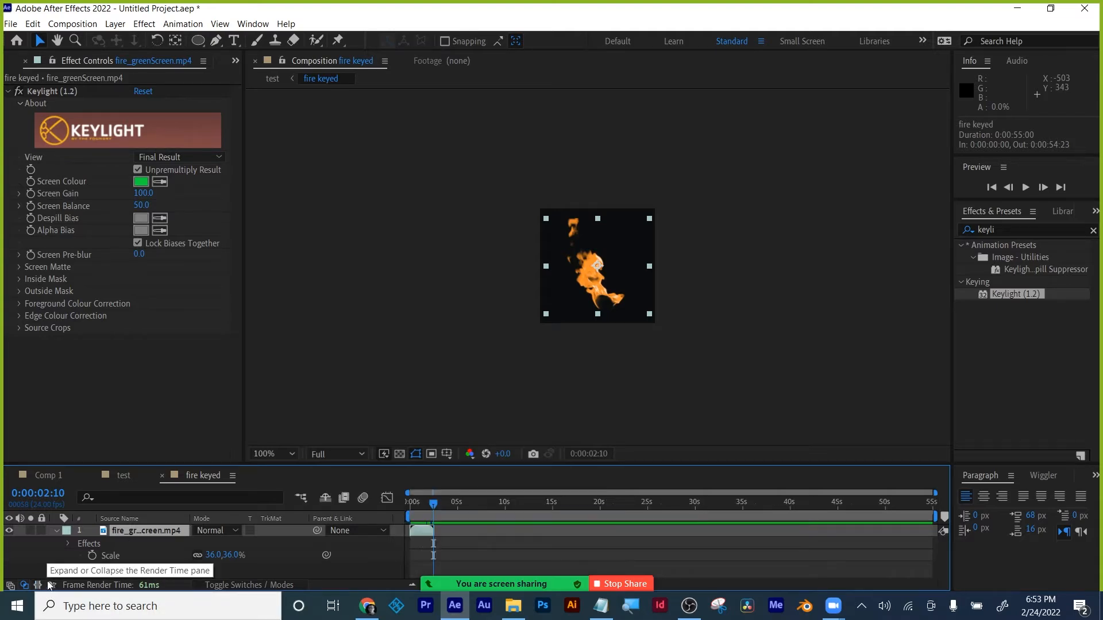
left_click(52, 585)
left_click(51, 585)
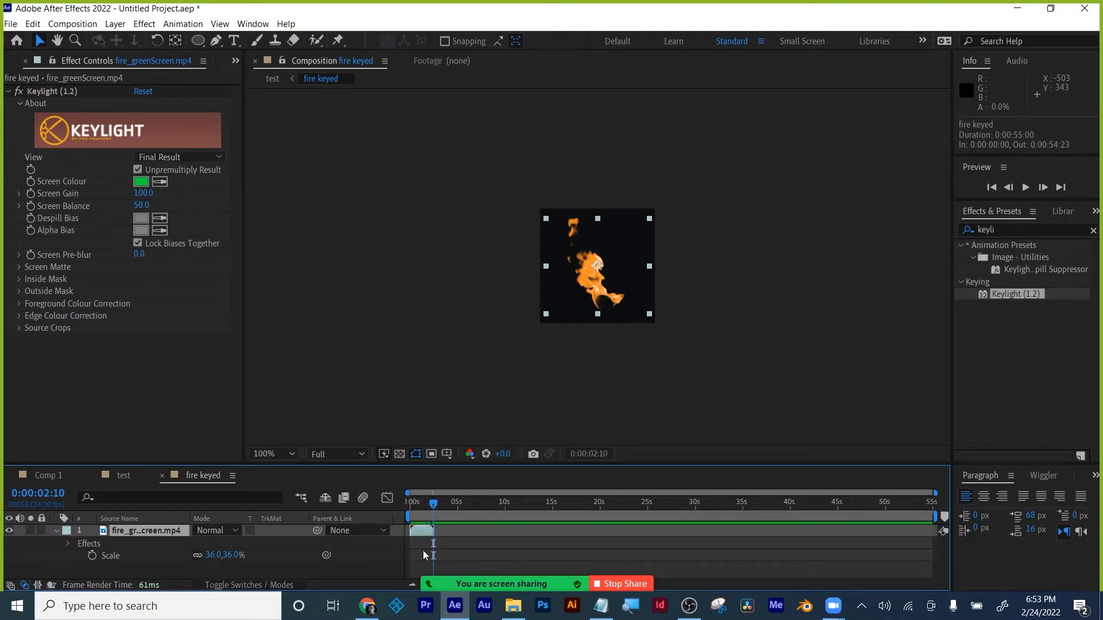
- Switch to the Default workspace layout
left_click(253, 24)
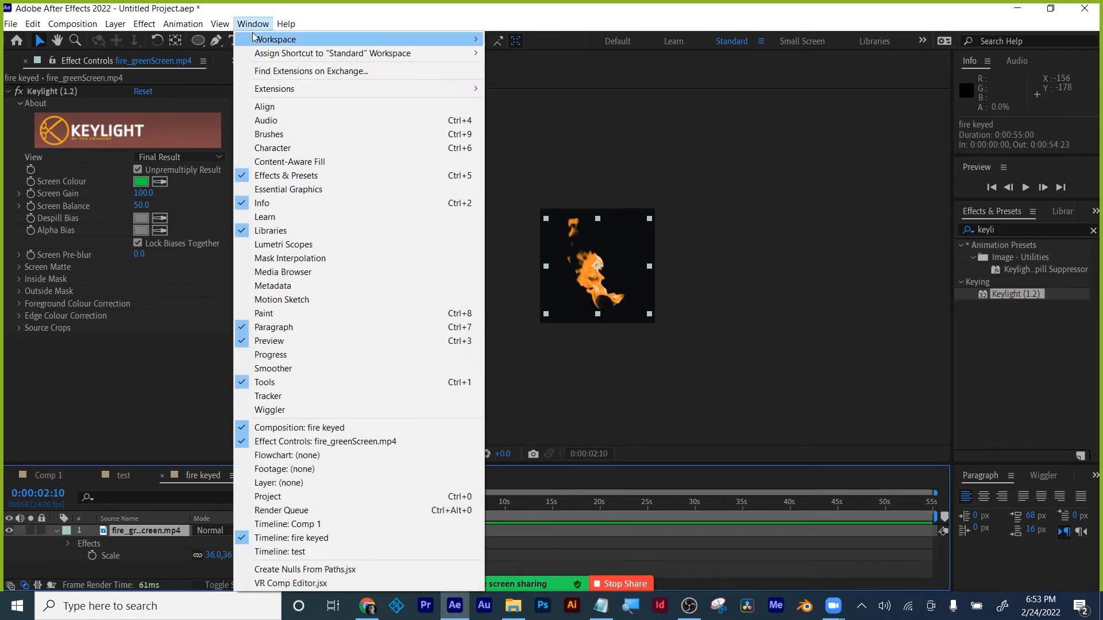
mouse_move(257, 39)
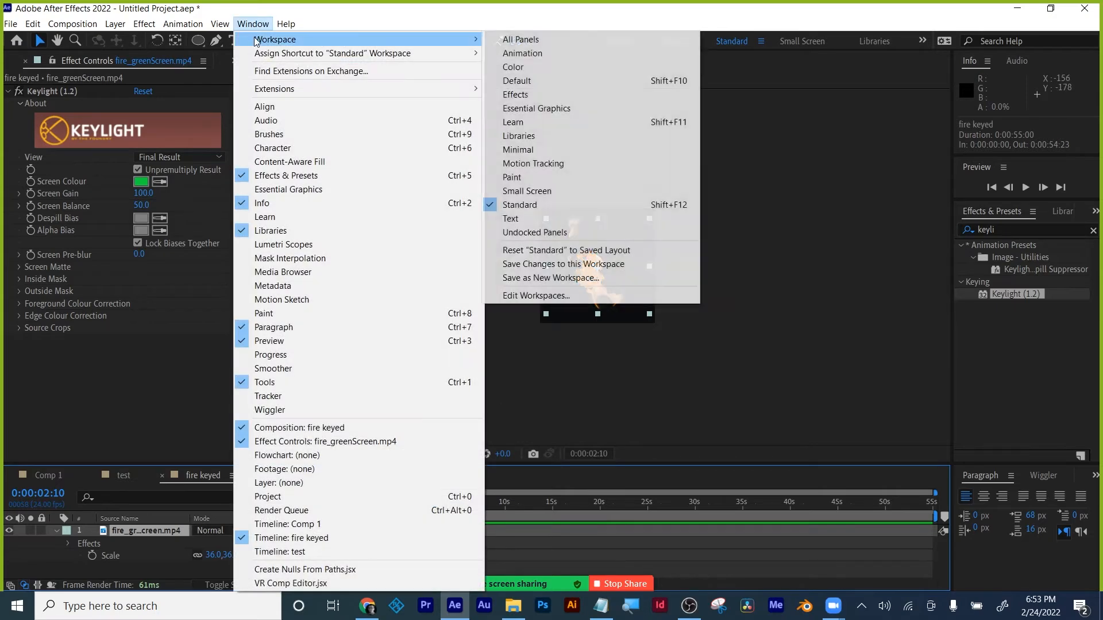
left_click(574, 81)
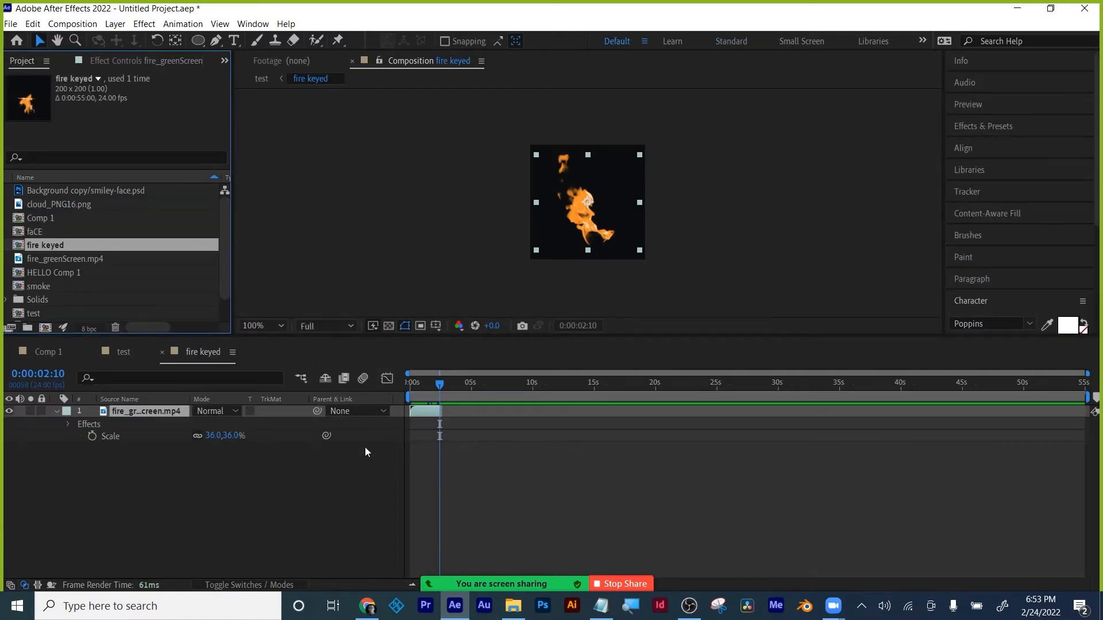
- Duplicate the fire_greenScreen.mp4 layer inside "fire keyed" and shift the copy to start where the original clip ends
key("ctrl+d")
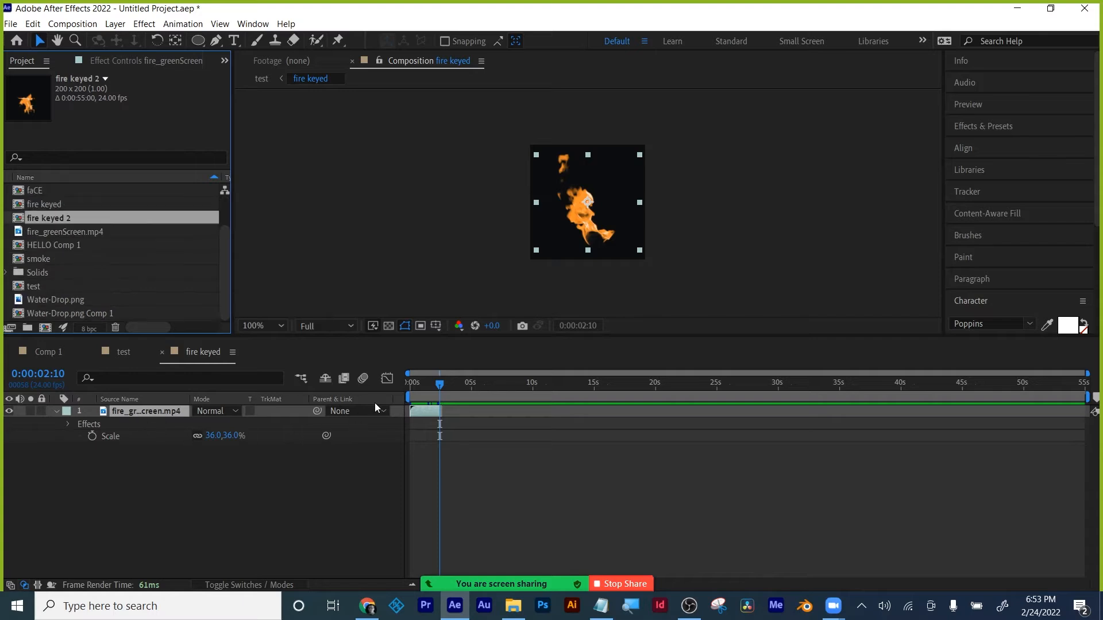
key("ctrl+z")
left_click(133, 487)
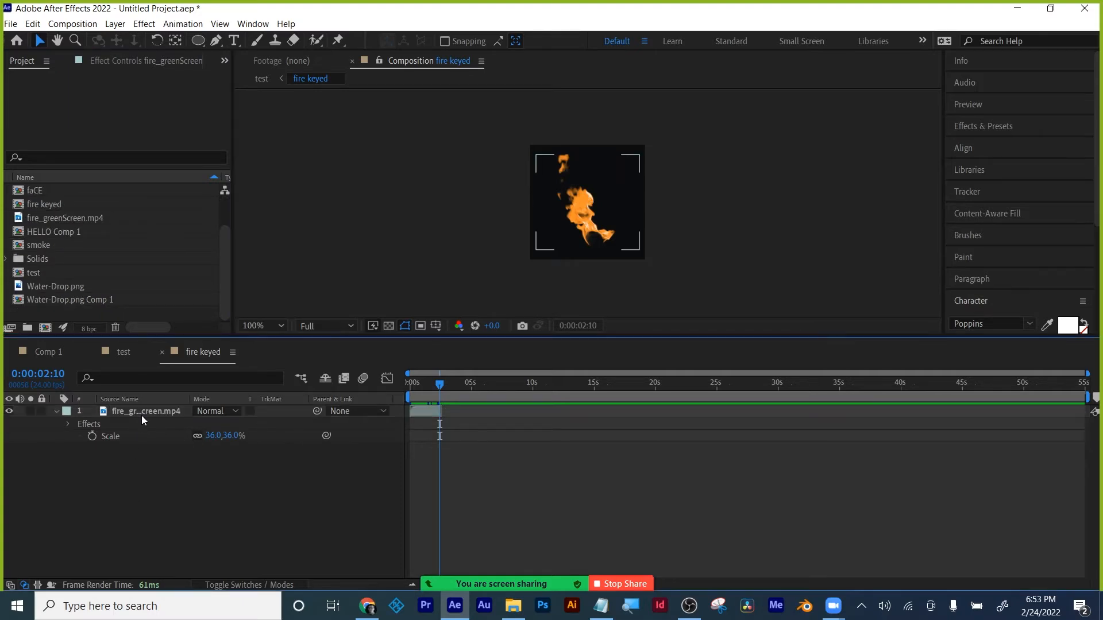
left_click(143, 412)
key("ctrl+d")
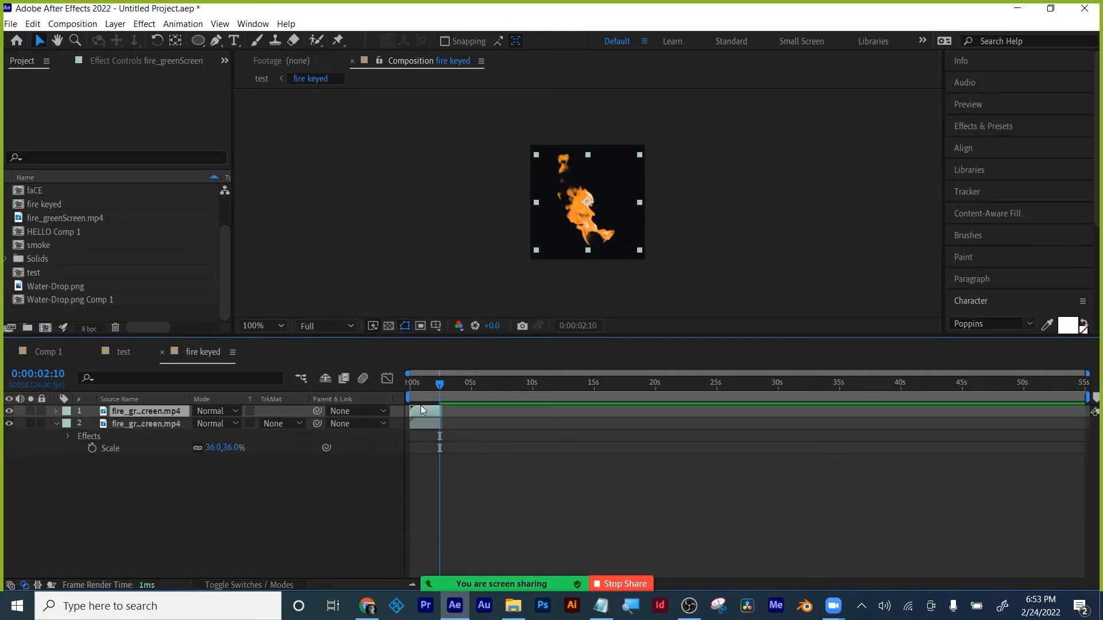
left_click_drag(447, 386, 629, 396)
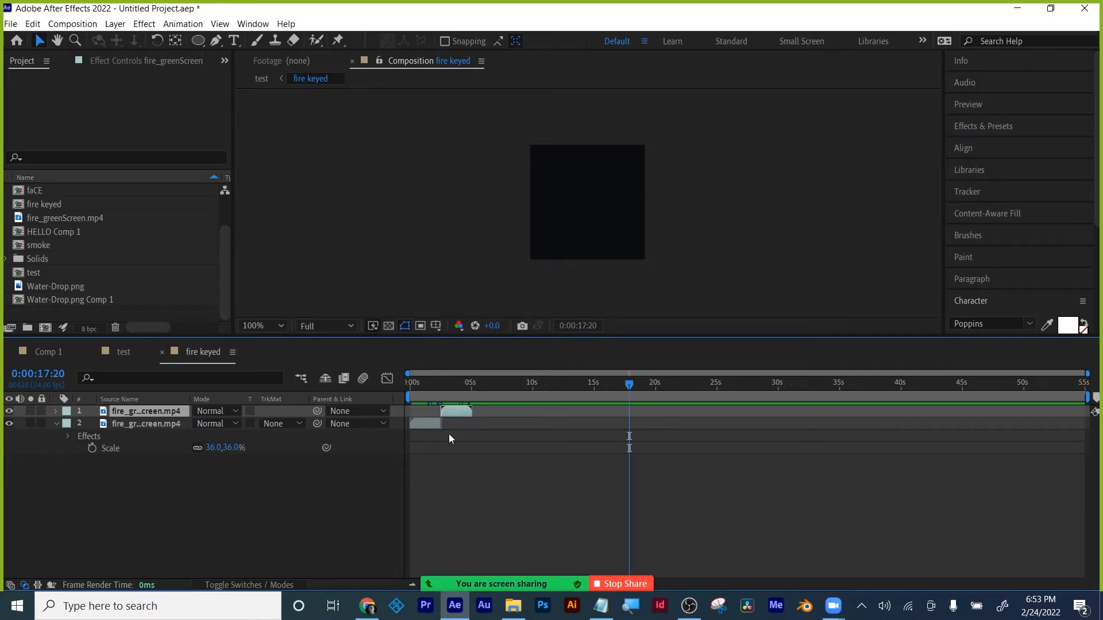
- Duplicate both fire clips, stack the copies above the originals, and shift them to follow the second clip, extending the footage to about 10 seconds
left_click(433, 427)
key("ctrl+d")
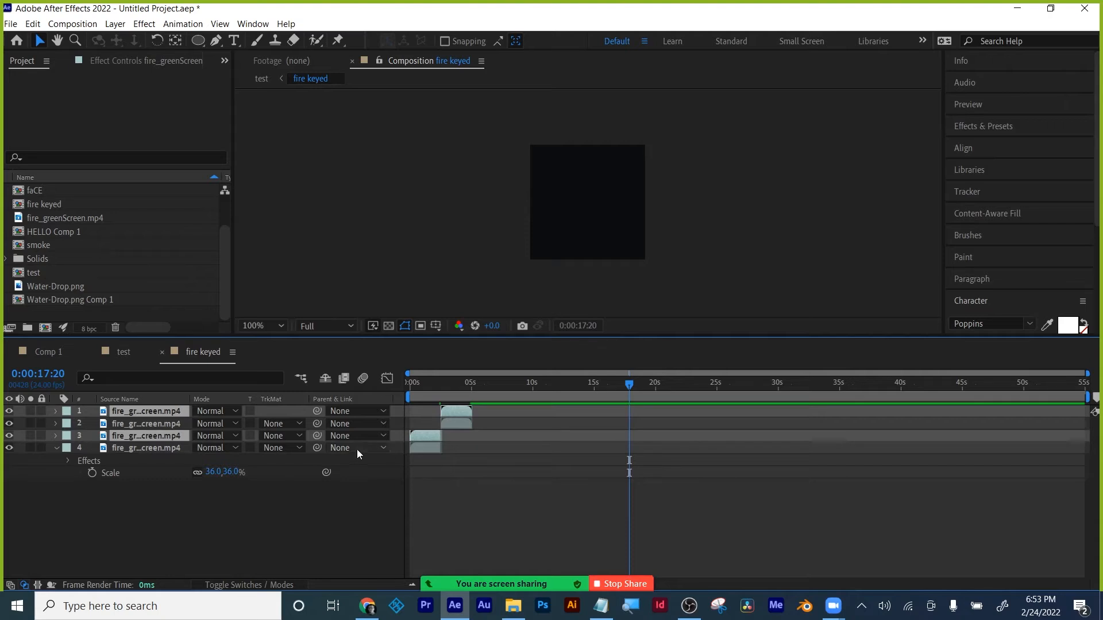
left_click_drag(171, 437, 173, 421)
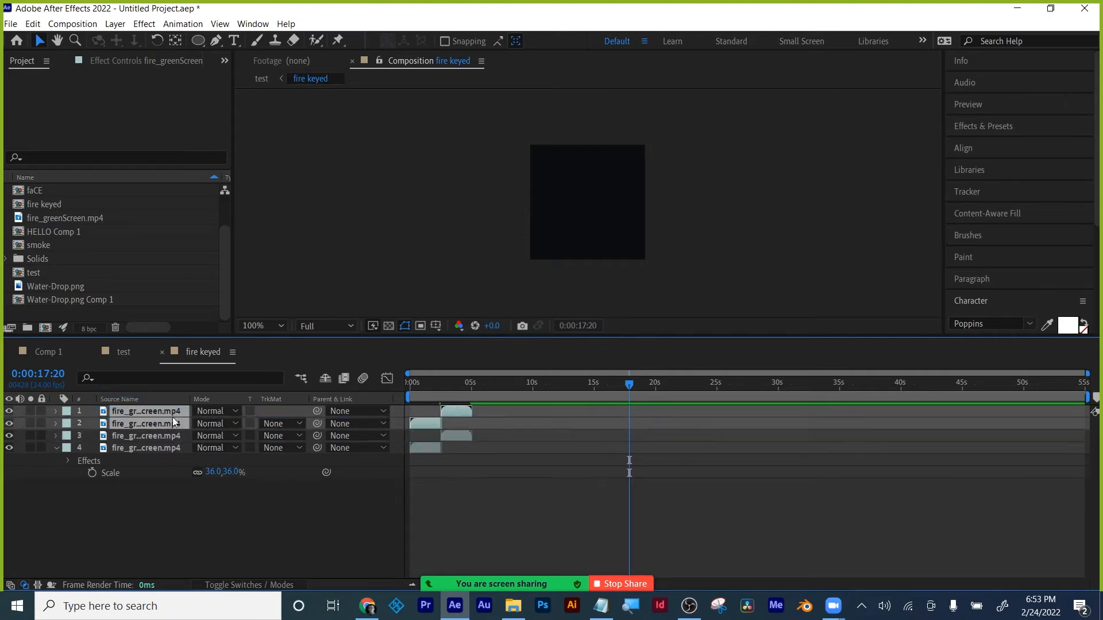
left_click_drag(429, 419, 480, 424)
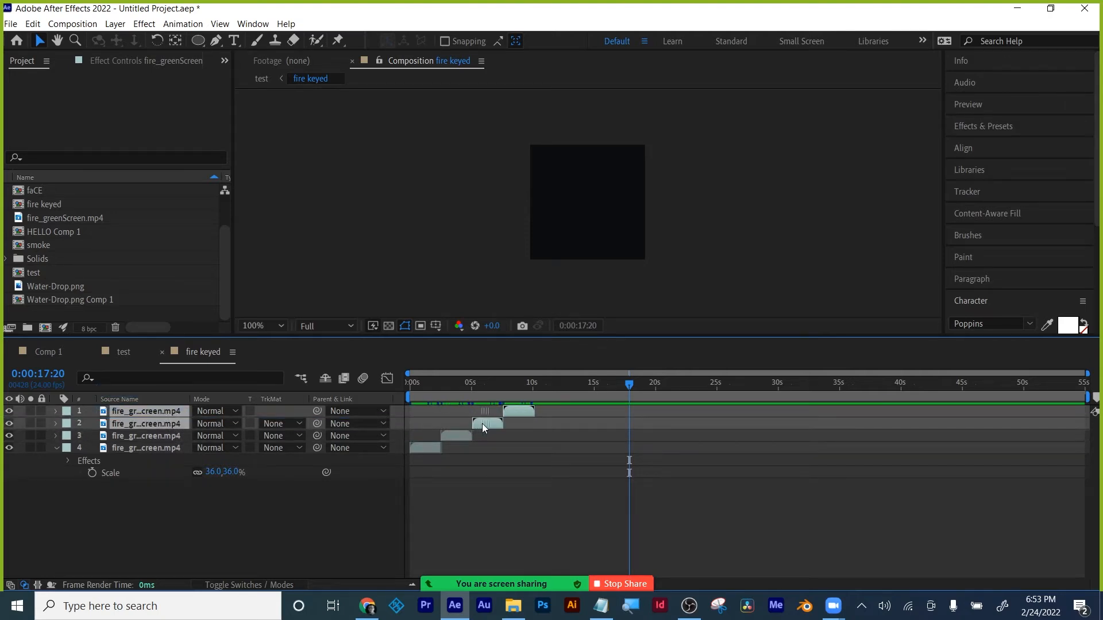
mouse_move(539, 391)
left_mouse_down()
mouse_move(426, 391)
mouse_move(518, 385)
left_mouse_up()
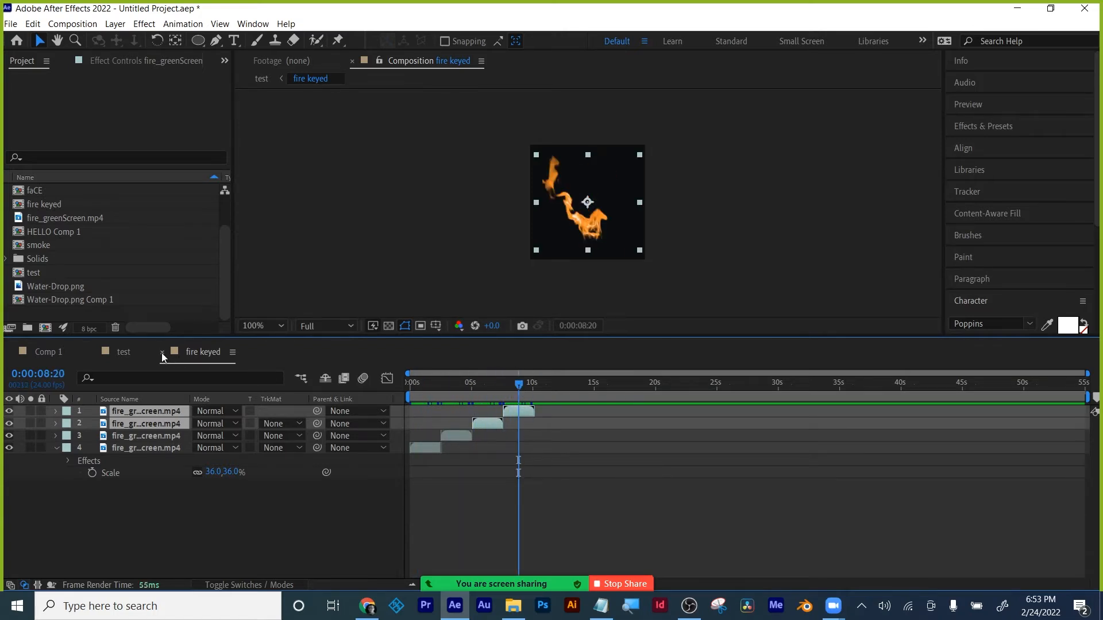
- Return to the "test" composition with a taller viewer area and preview the fire from 0:00:00:00
left_click(162, 353)
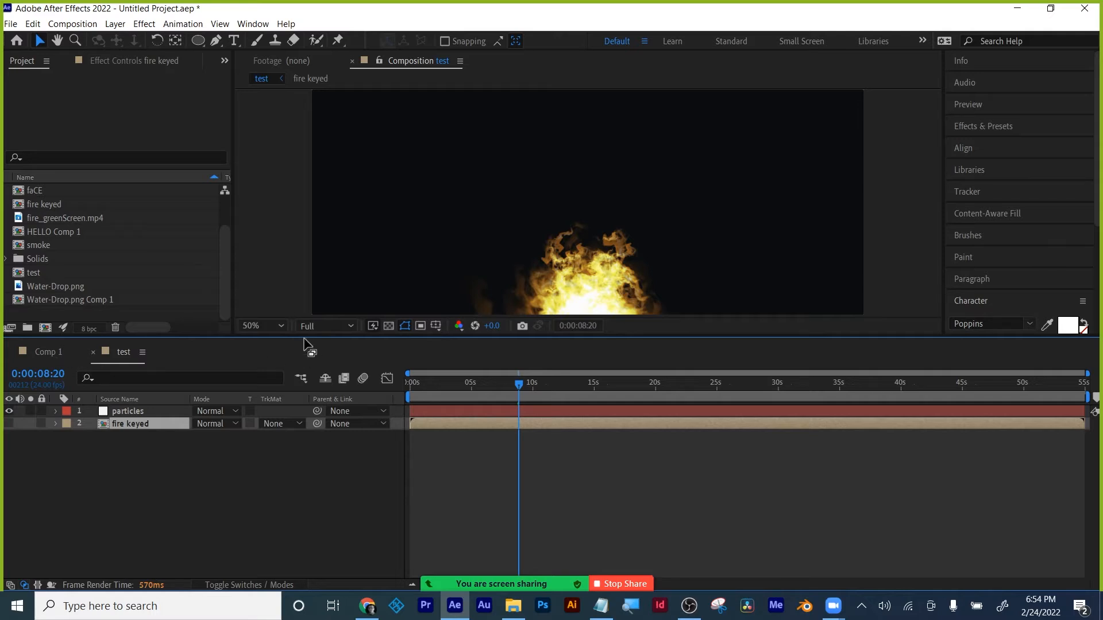
left_click_drag(305, 340, 304, 466)
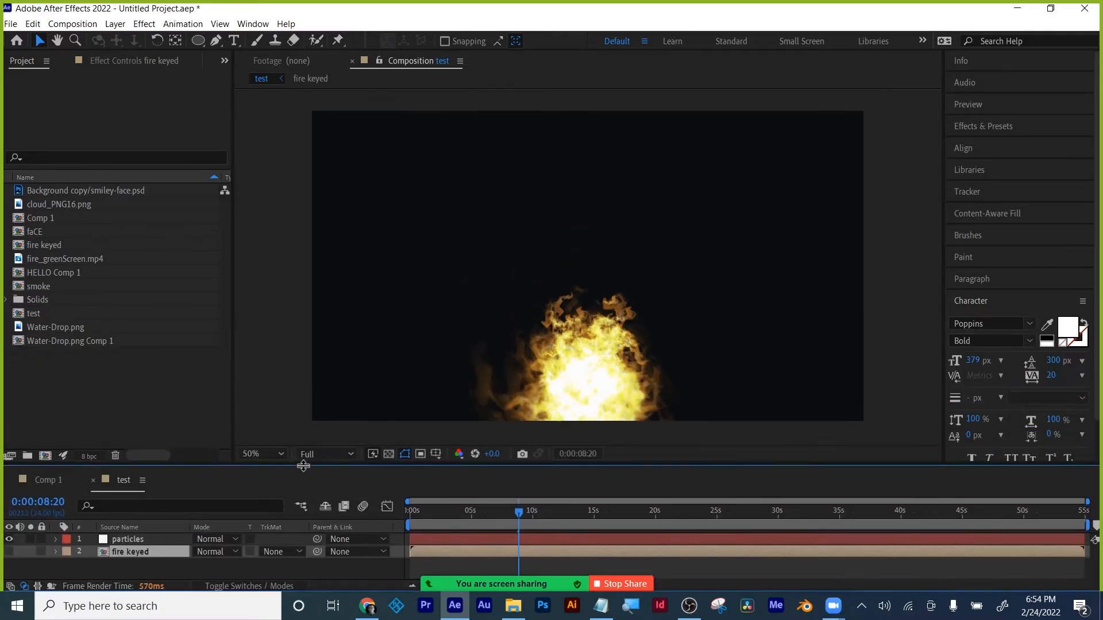
left_click_drag(518, 514, 394, 517)
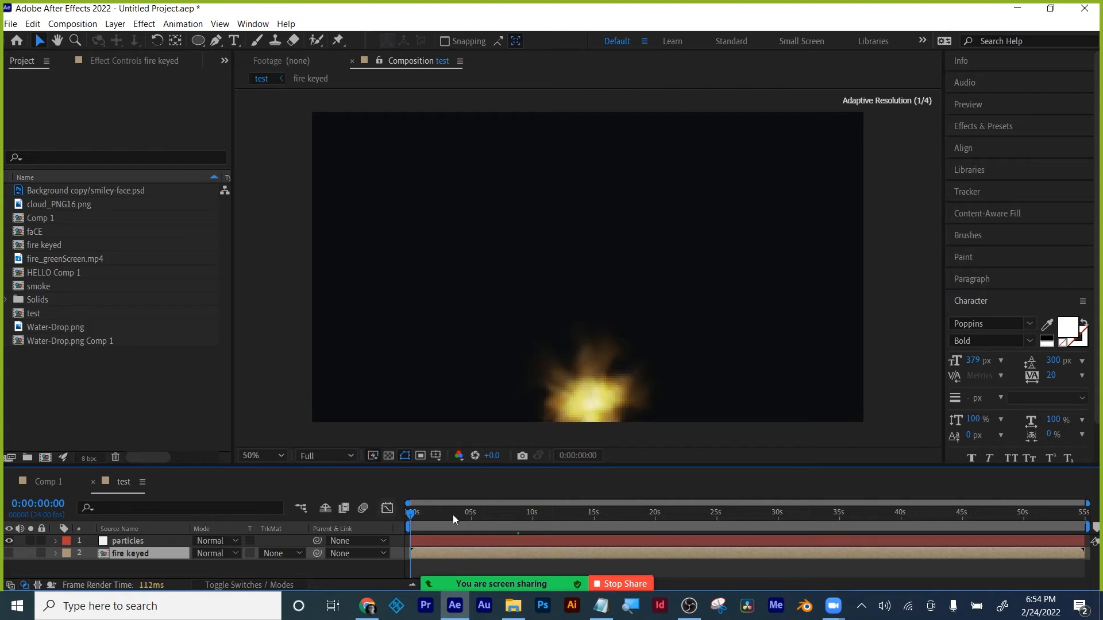
key("space")
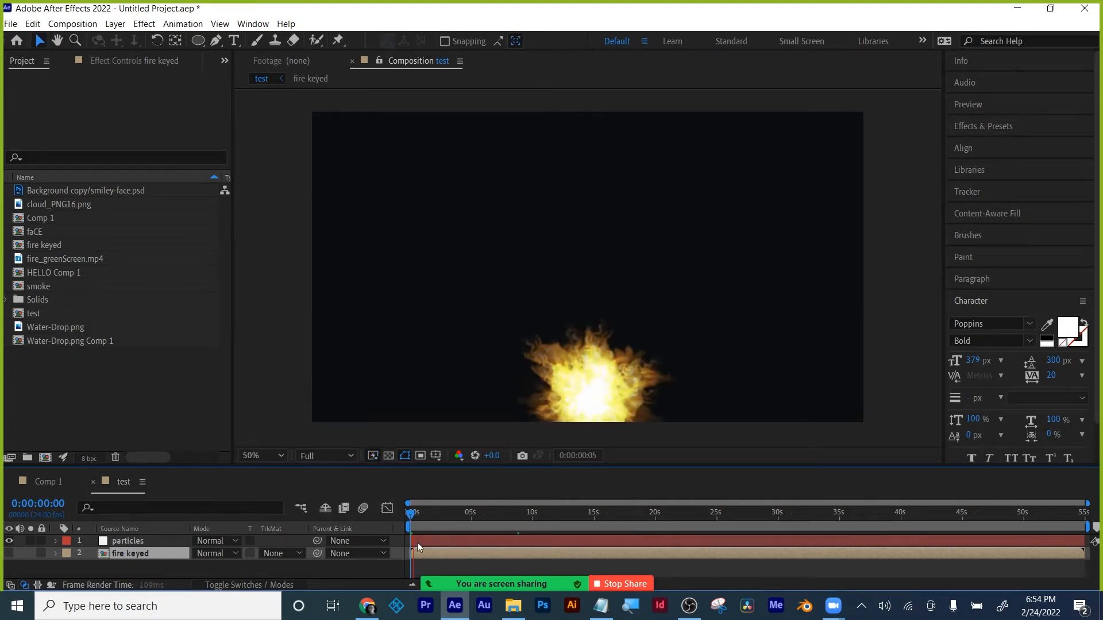
- Show the particles layer's CC Particle World settings and open its Longevity value for editing
left_click(124, 541)
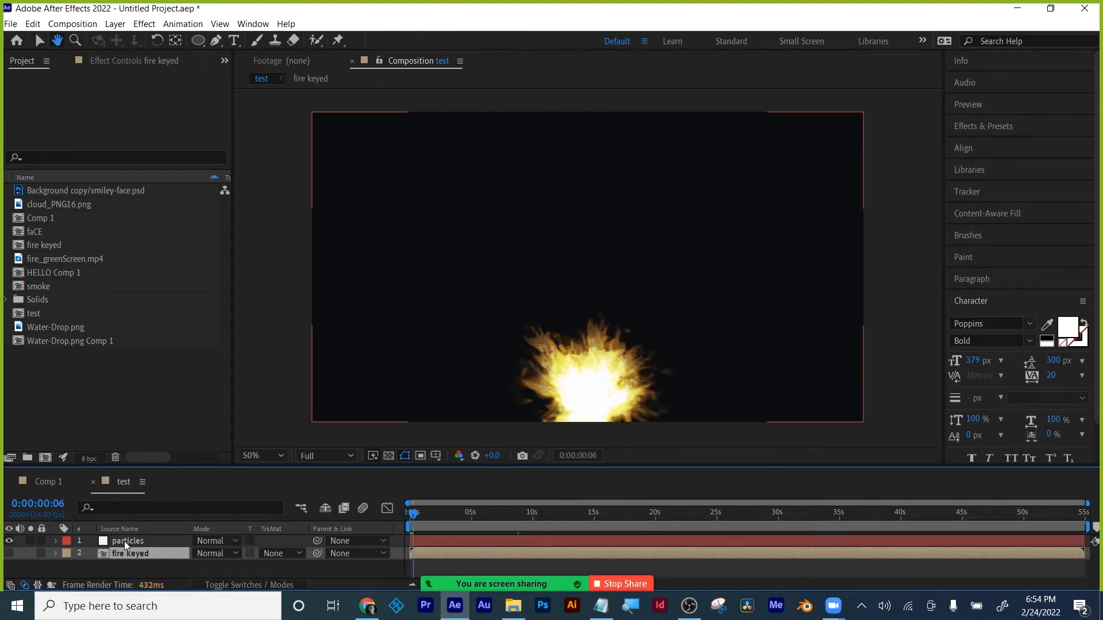
left_click(115, 66)
left_click(136, 129)
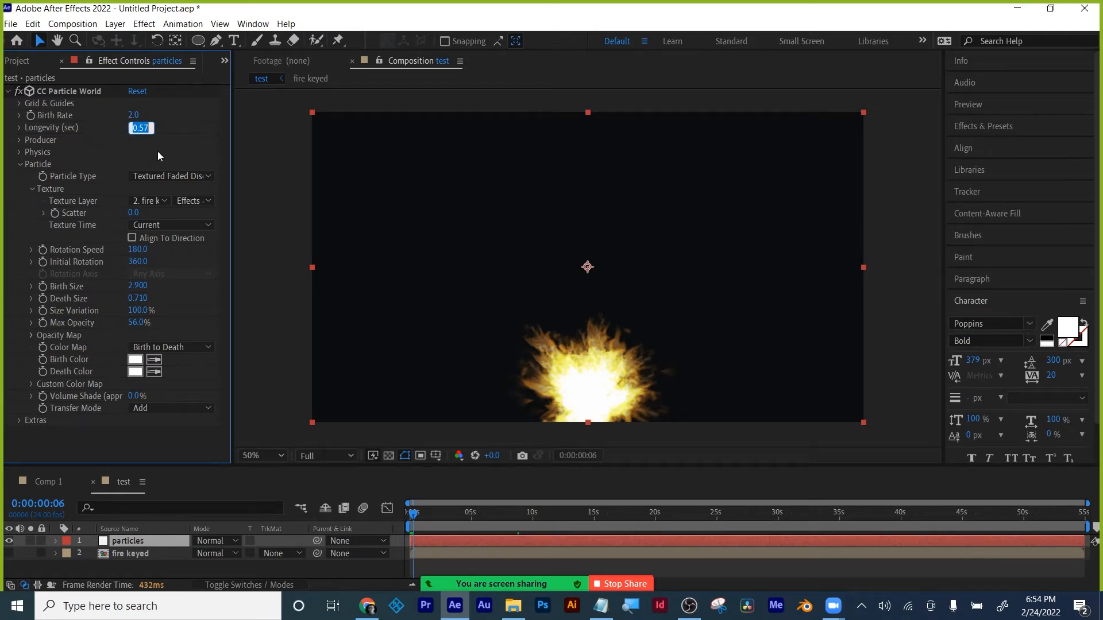
- Set the CC Particle World longevity to 9 seconds and return to the start of the composition
type("9")
key("Return")
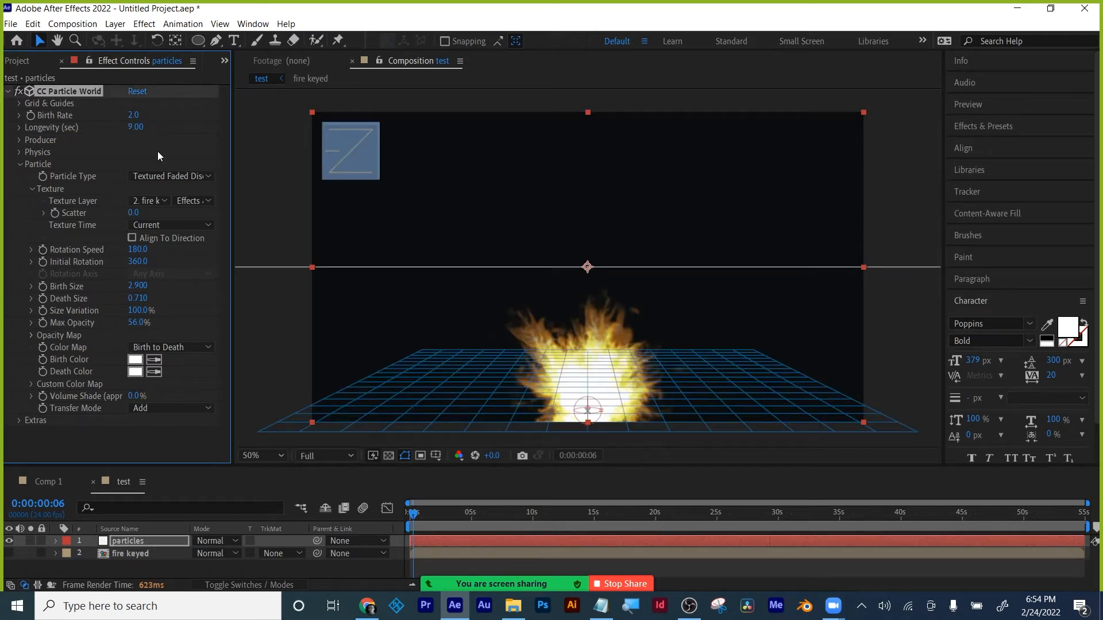
left_click_drag(422, 515, 399, 514)
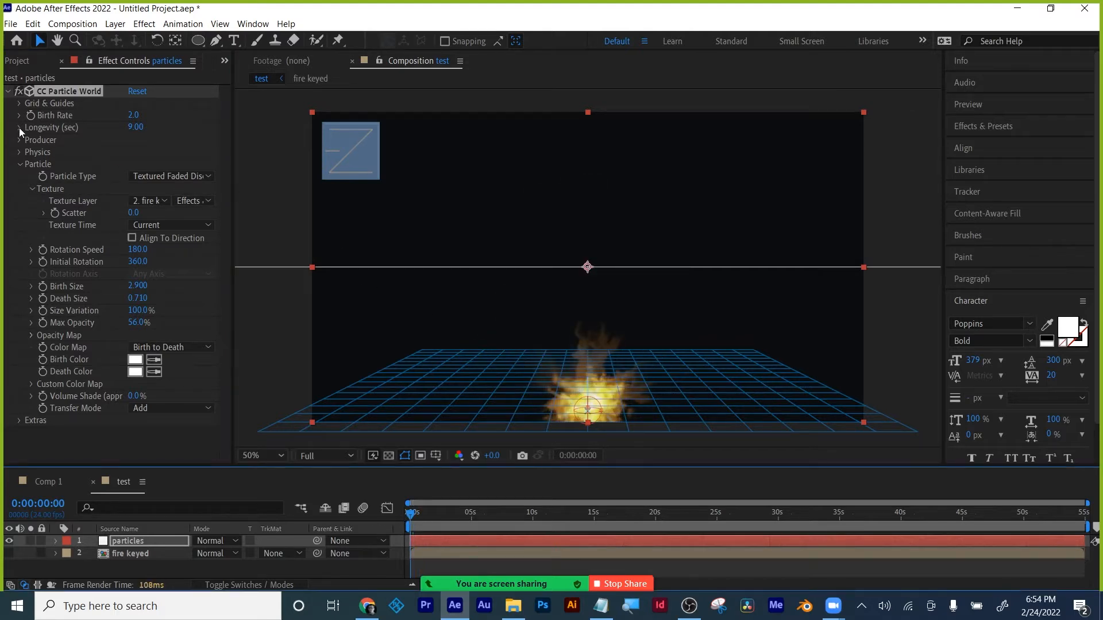
- Turn off the Position, Radius, Motion Path and Grid guides of CC Particle World and preview the fire
left_click(18, 107)
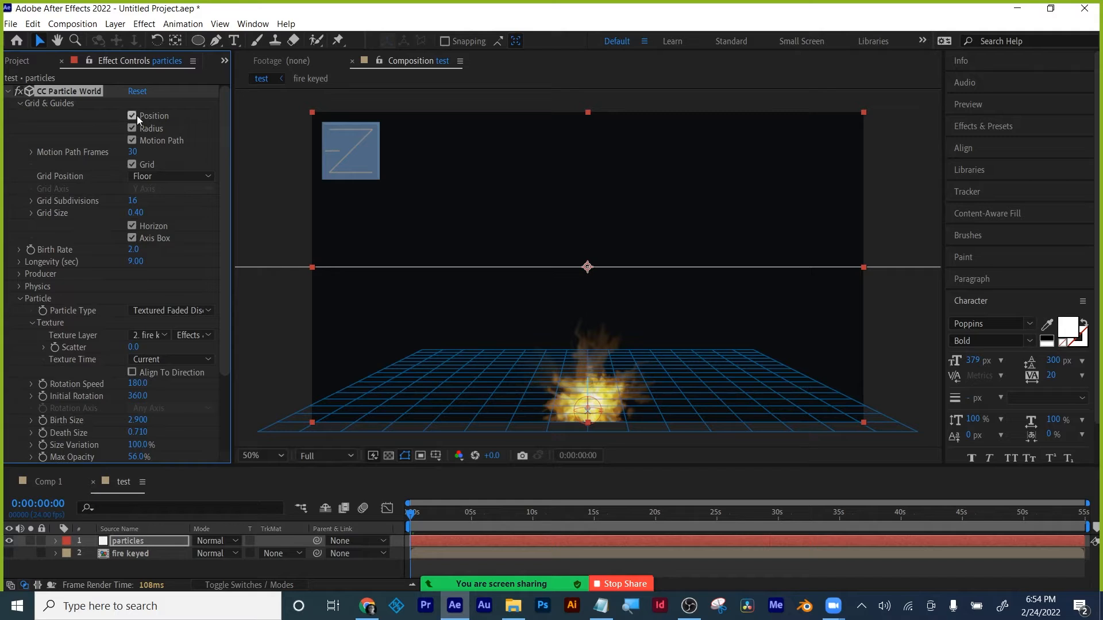
left_click(133, 128)
left_click(130, 141)
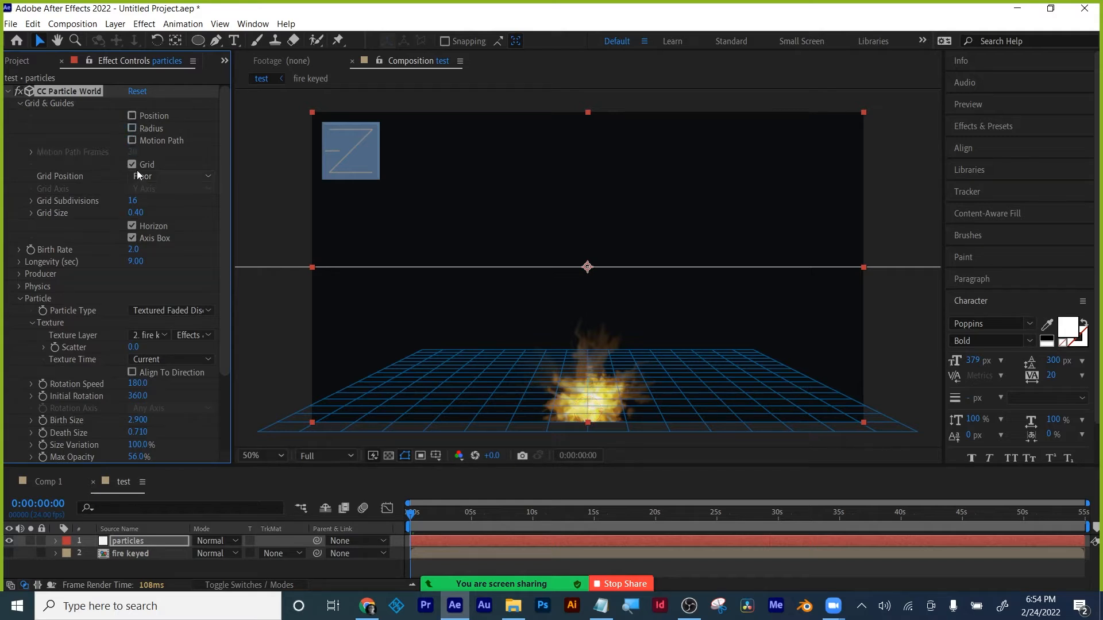
left_click(134, 166)
left_click(409, 511)
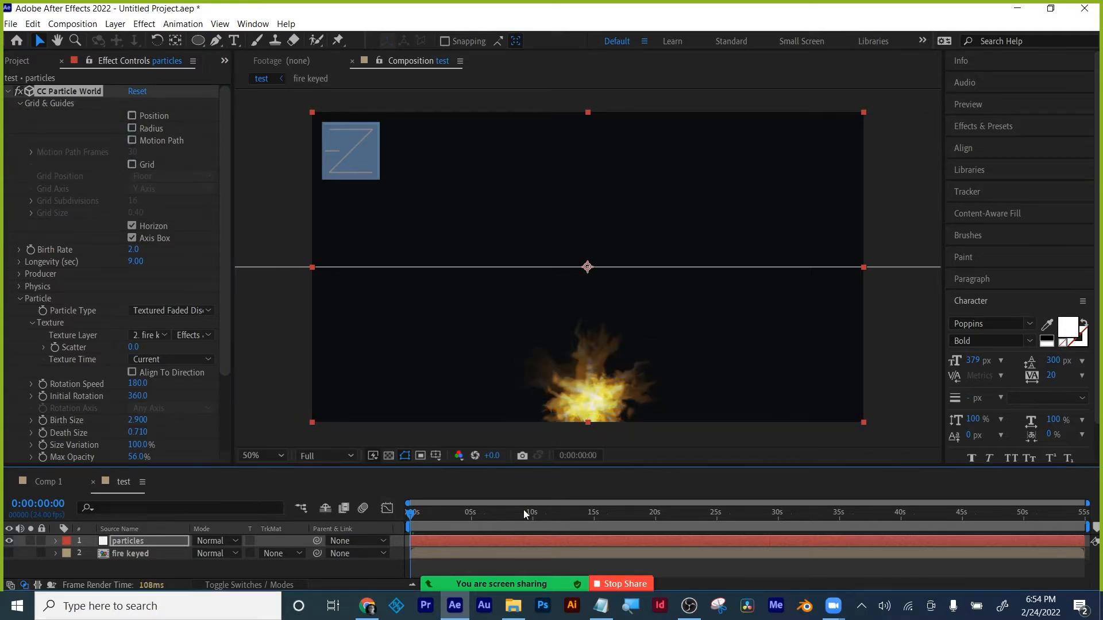
key("space")
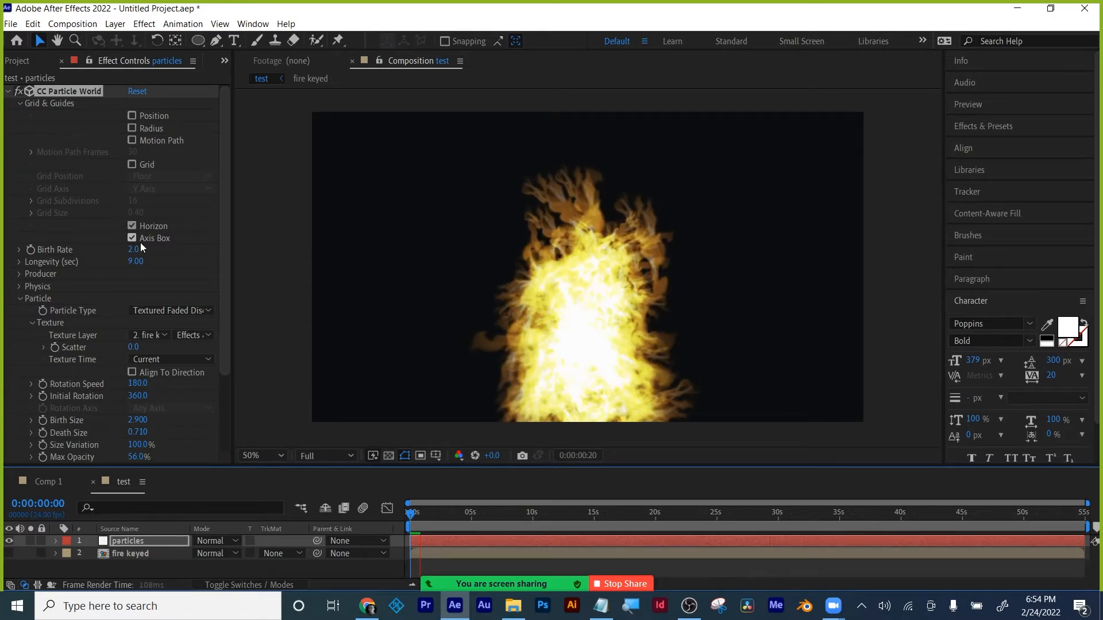
left_click(20, 105)
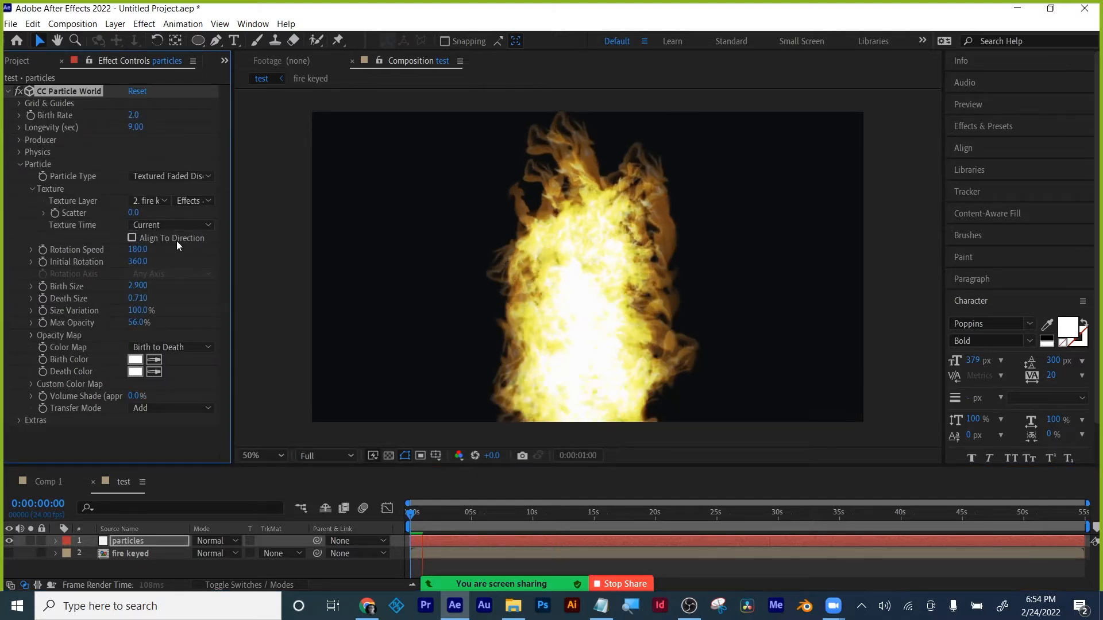
- Set the particle Texture Time to From Start and preview the fire from the beginning
left_click(176, 226)
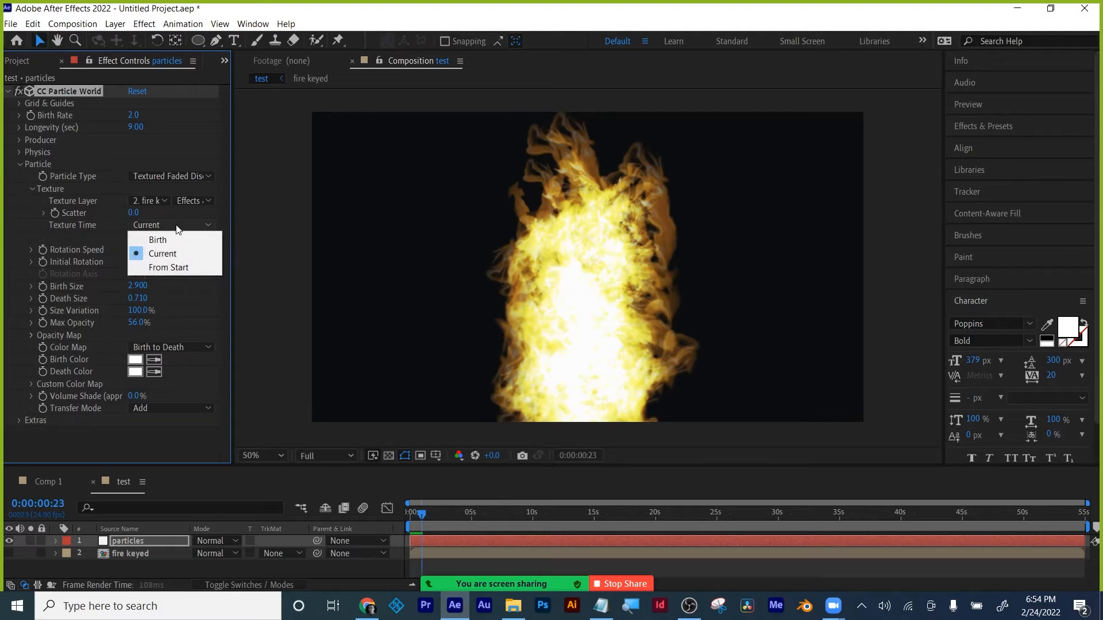
left_click(176, 266)
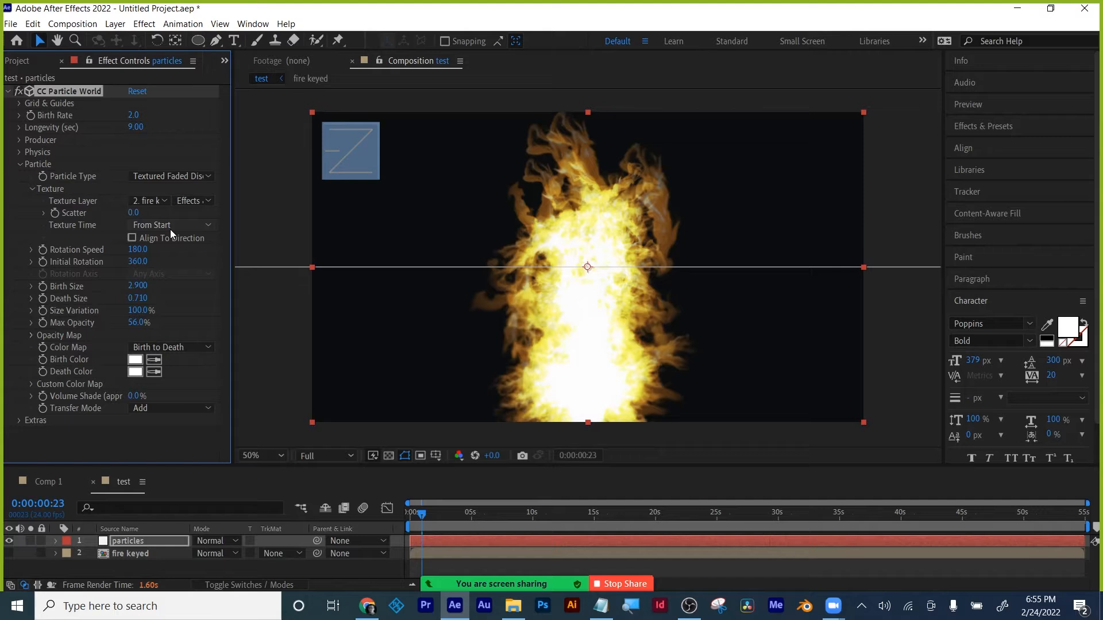
left_click_drag(421, 520, 396, 515)
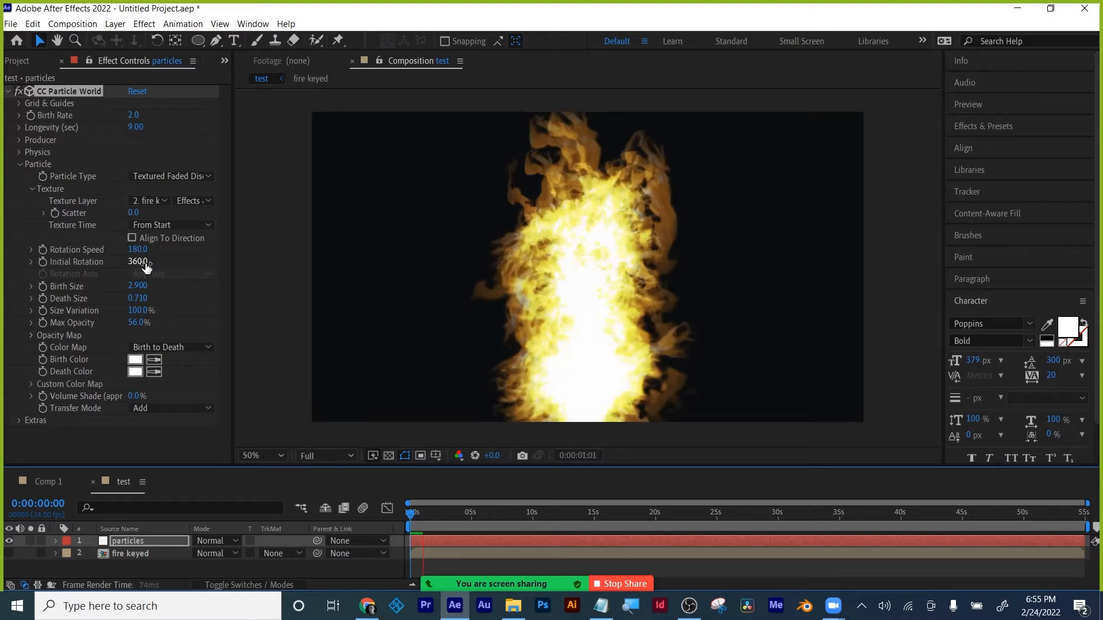
key("space")
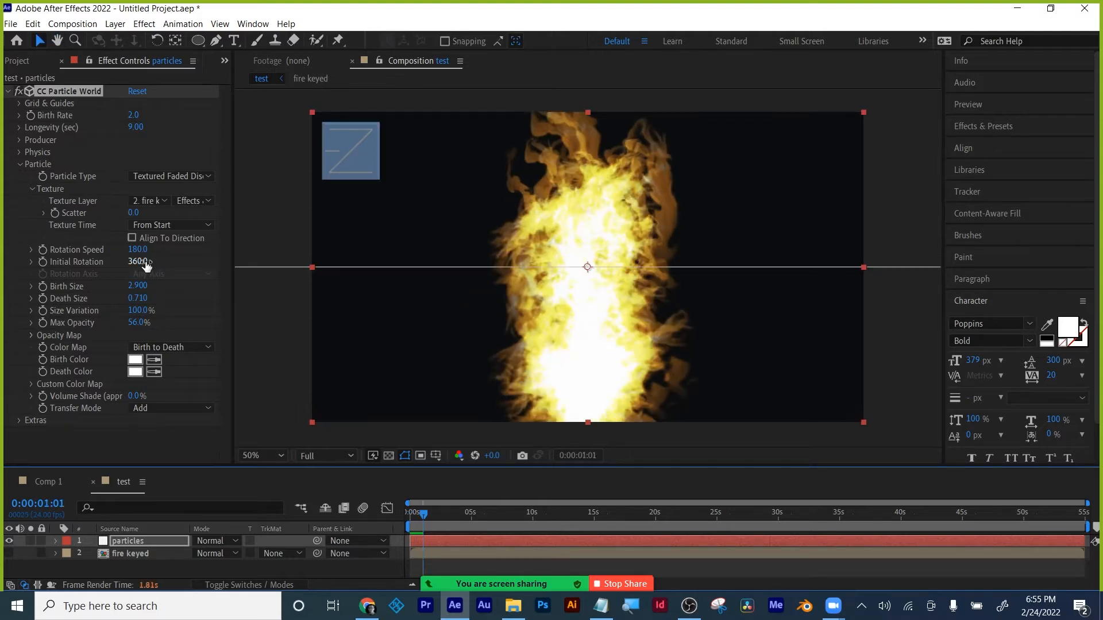
- Find the Glow effect and apply it to the particles layer
left_click(19, 164)
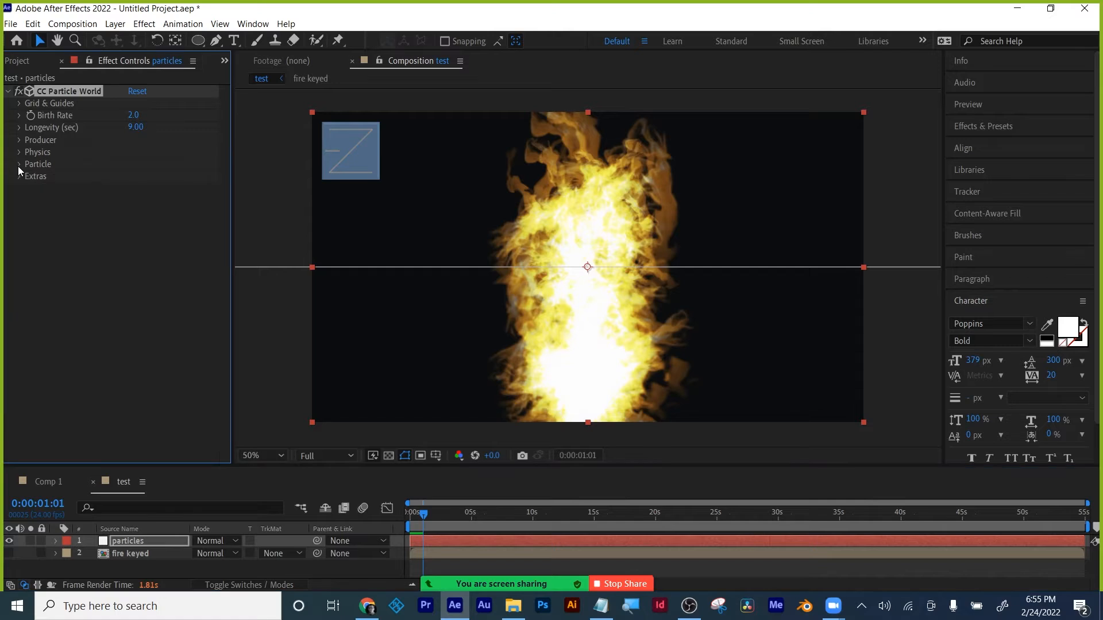
left_click(990, 132)
left_click(977, 144)
type("g")
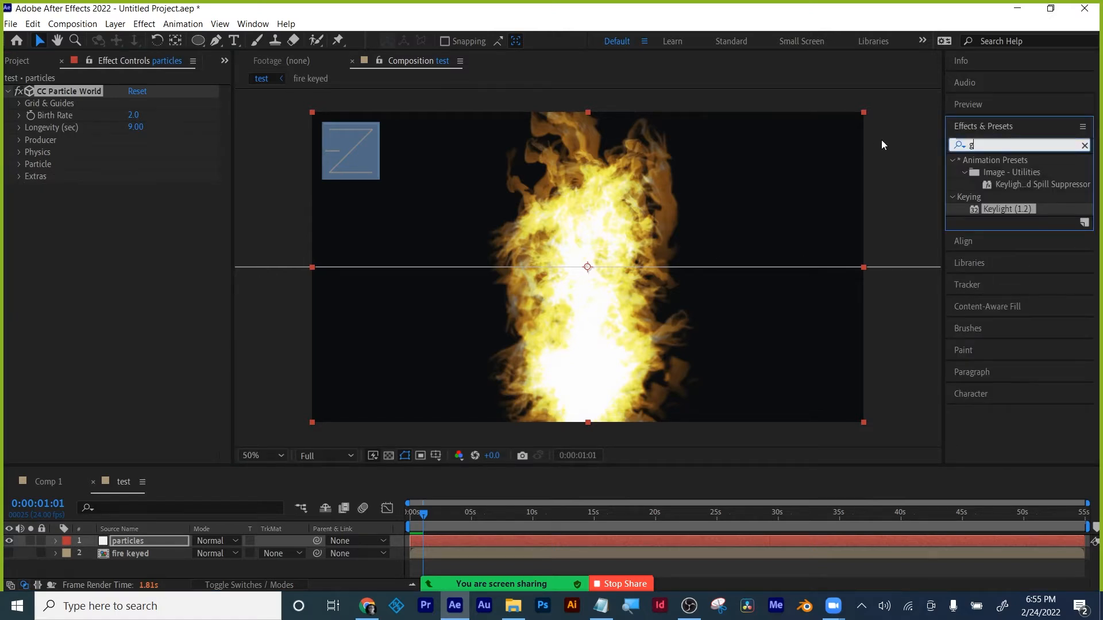
type("low")
left_click_drag(973, 232, 567, 546)
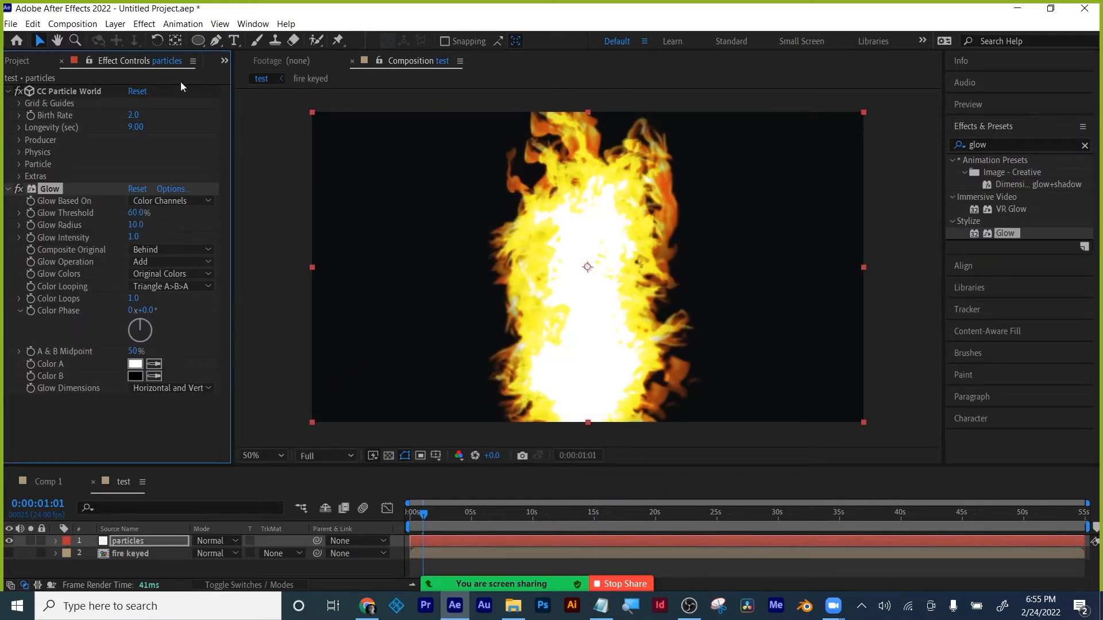
- Switch the project colour depth to 32 bits per channel and reopen the particles layer's effect settings
left_click(15, 61)
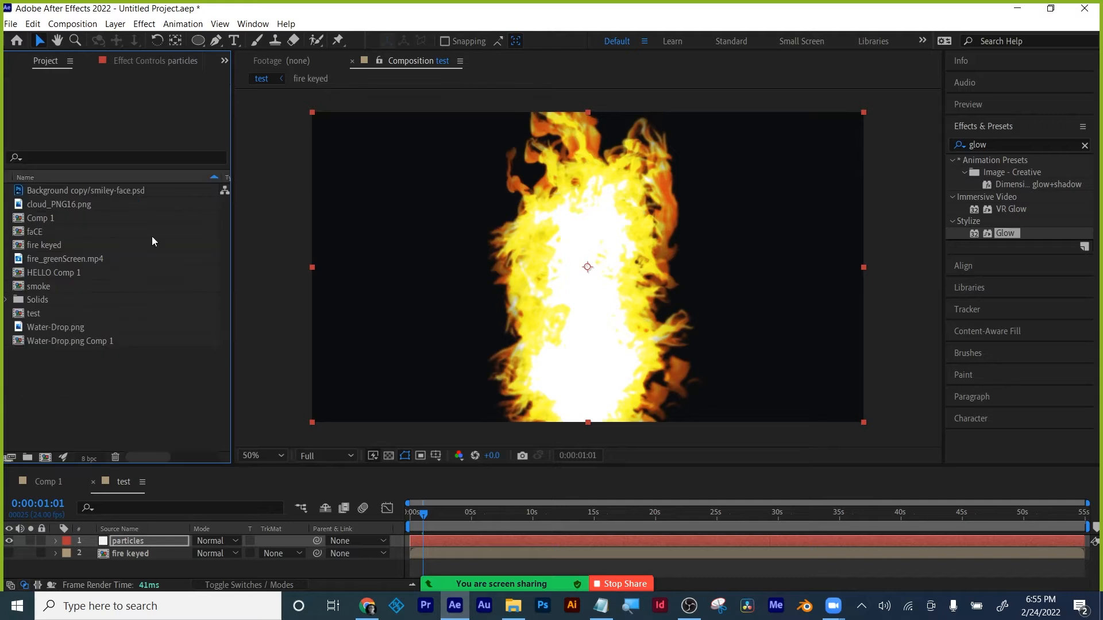
left_click(90, 459, "alt")
left_click(84, 462, "alt")
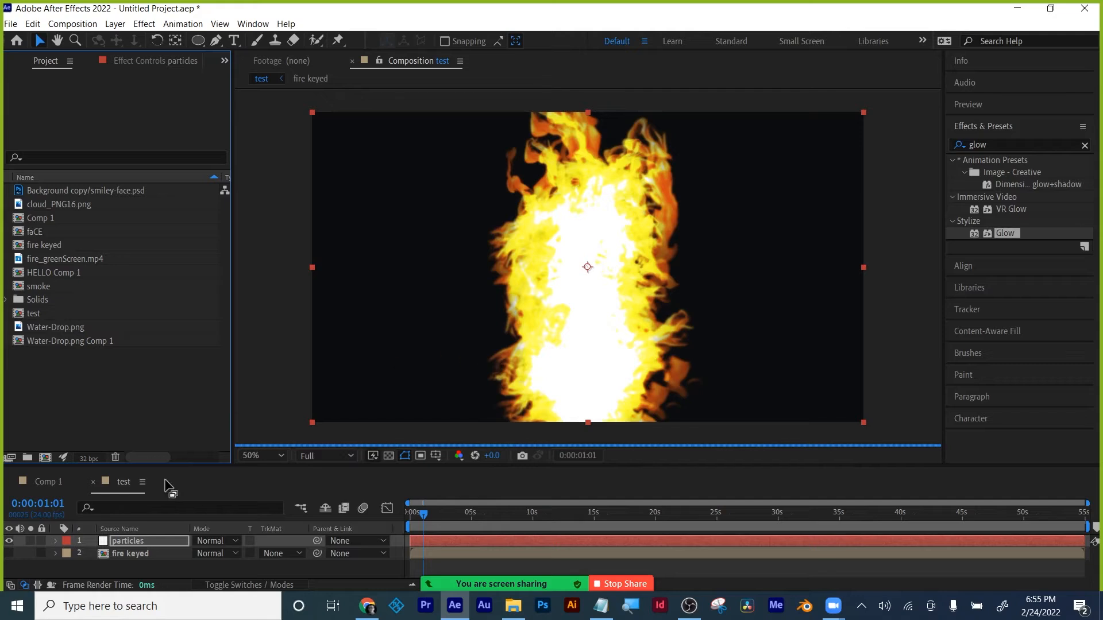
left_click(133, 543)
left_click(167, 60)
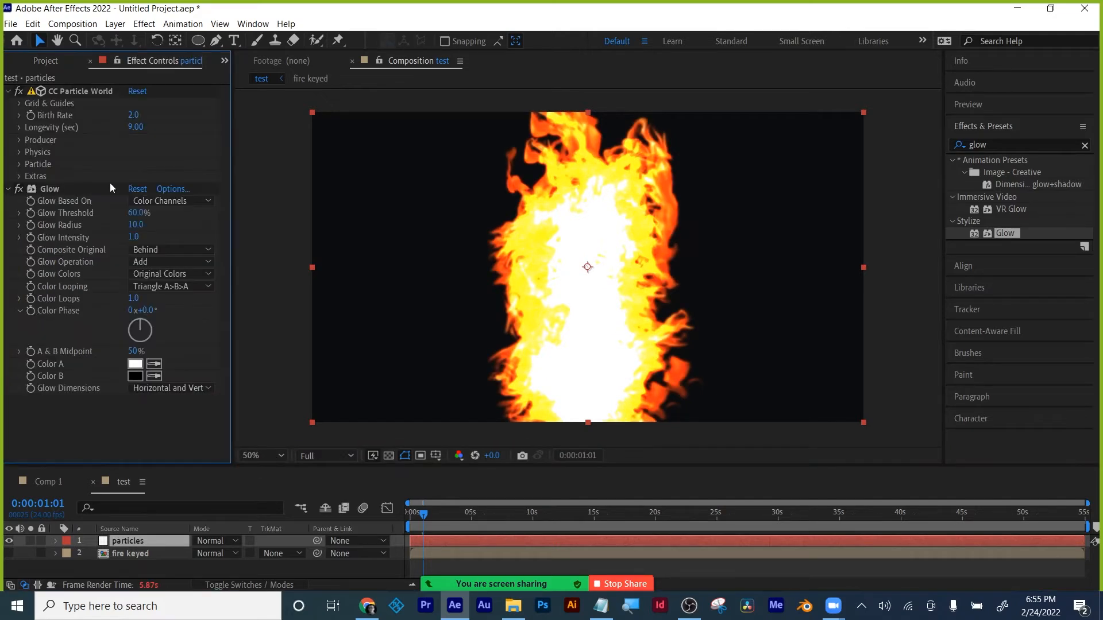
- Set the Glow Threshold to 91.8%, Glow Radius to 267 and Glow Intensity to 0.6
left_click(8, 92)
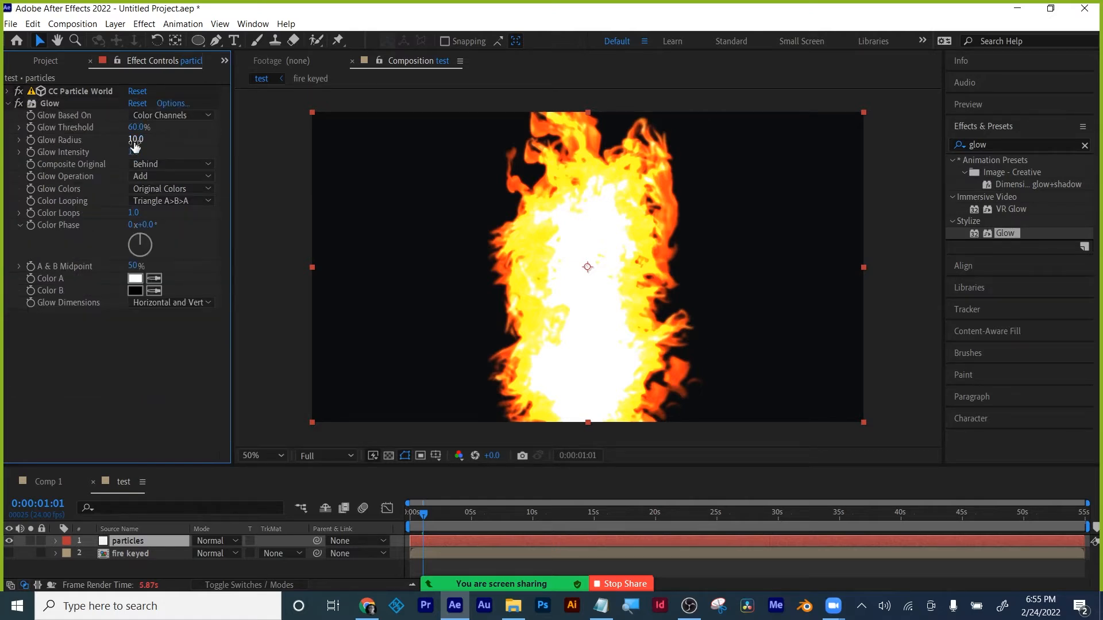
left_click_drag(138, 127, 253, 130)
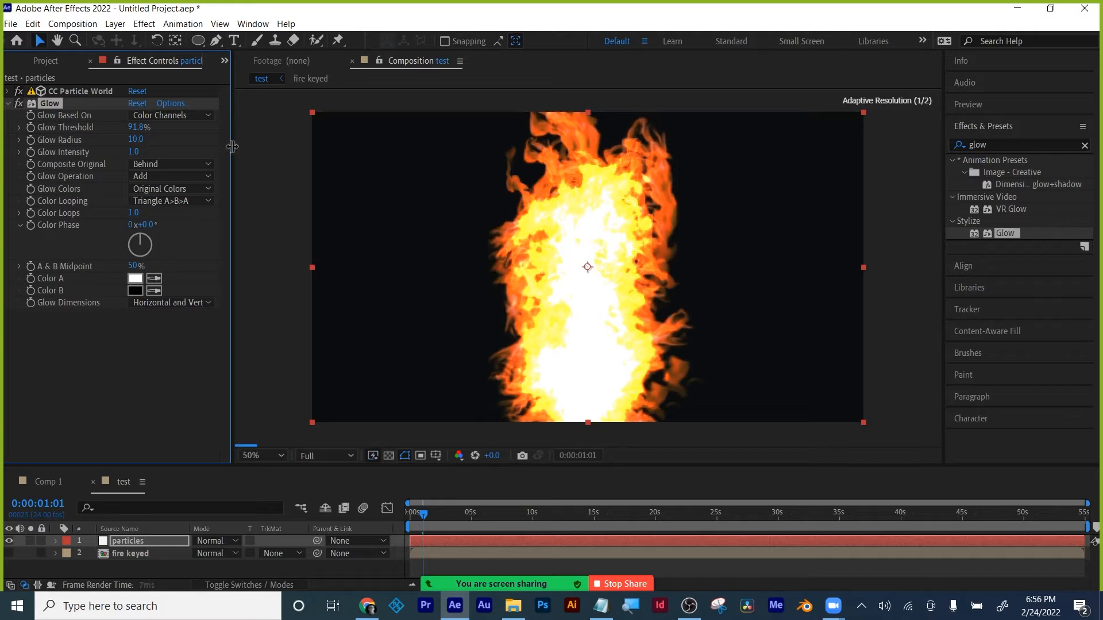
left_click_drag(139, 137, 325, 139)
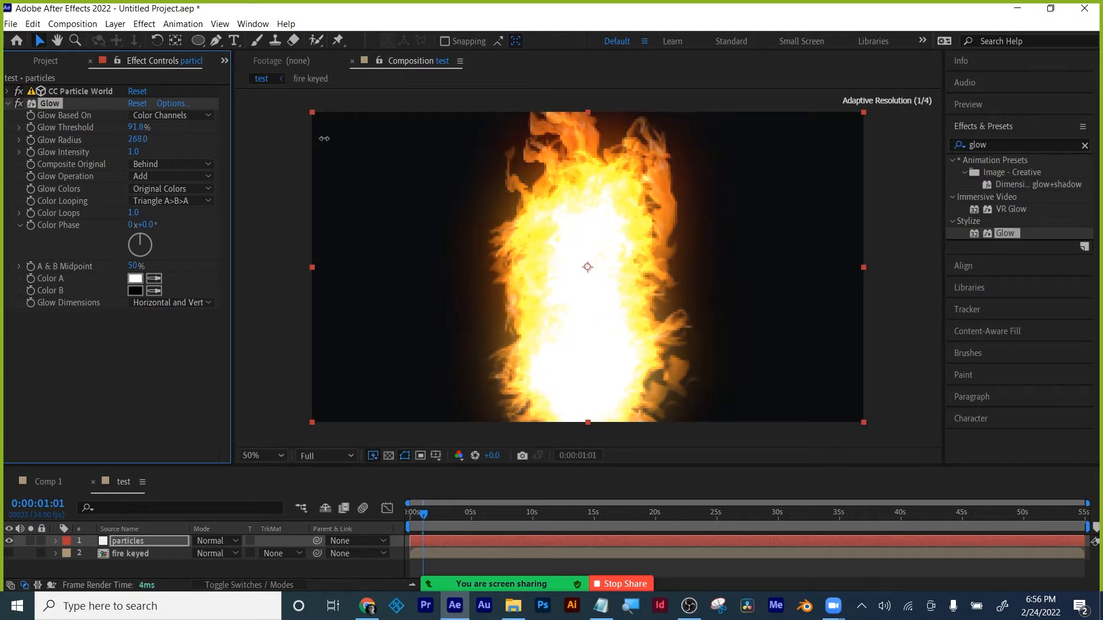
left_click_drag(133, 152, 111, 161)
left_click(73, 400)
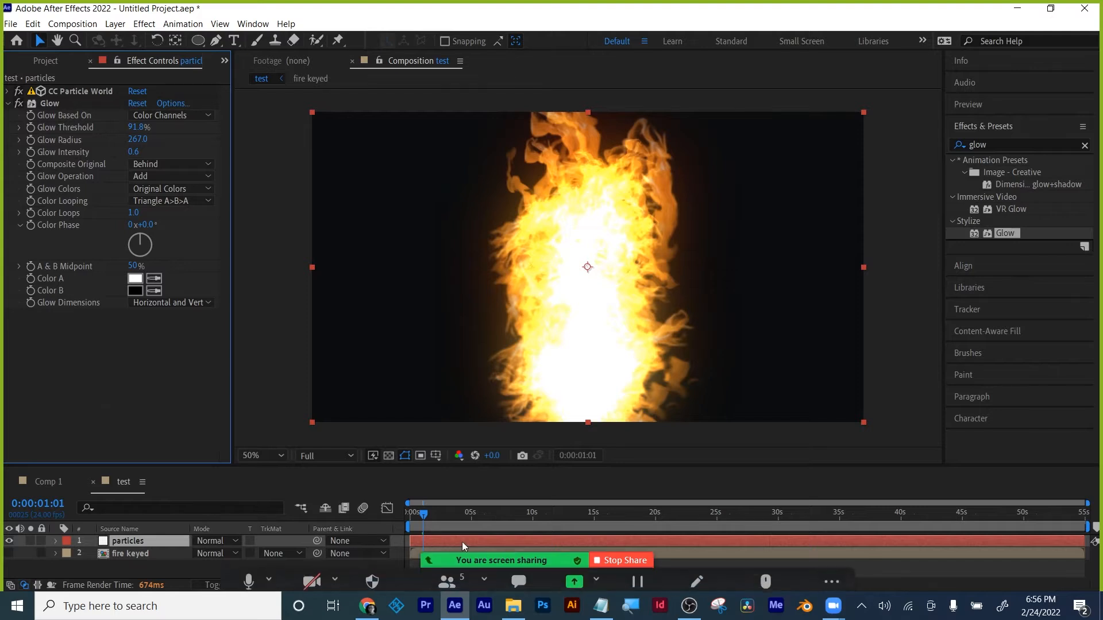
- Preview the glowing fire from the start and reduce the composition's preview resolution to Quarter
left_click_drag(424, 517, 390, 520)
key("space")
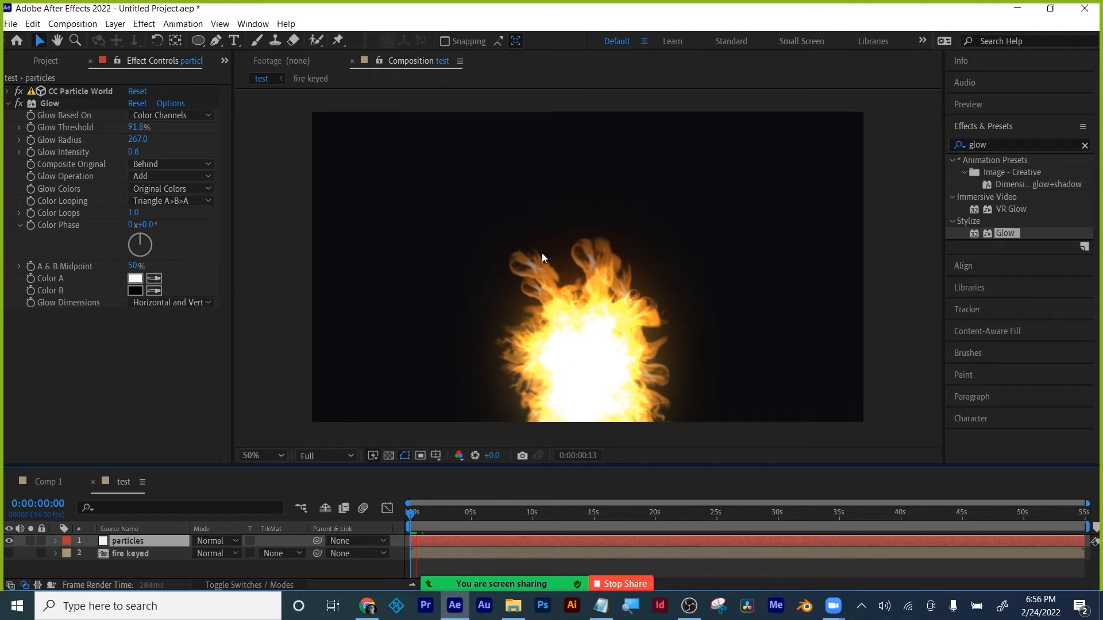
left_click(119, 540)
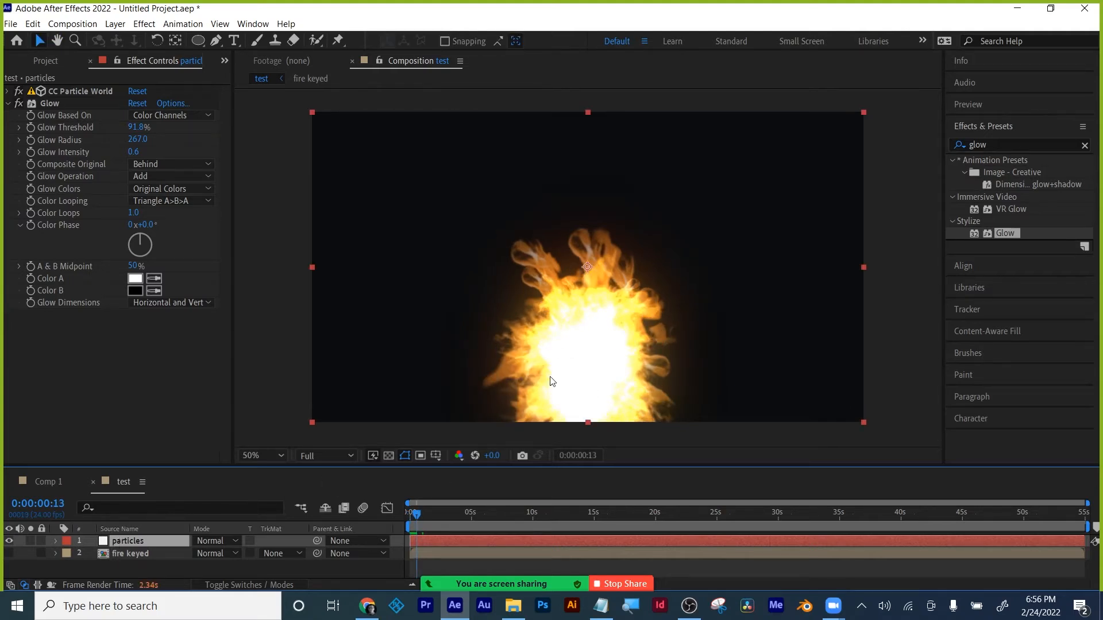
left_click(321, 456)
left_click(323, 536)
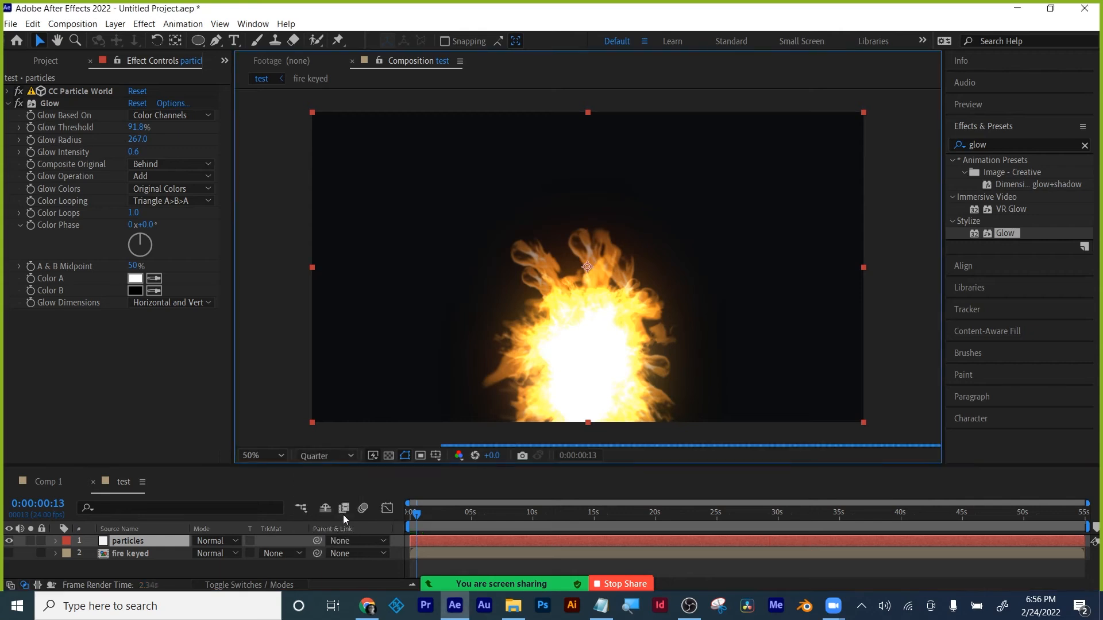
- Purge all memory and the disk cache
left_click(33, 23)
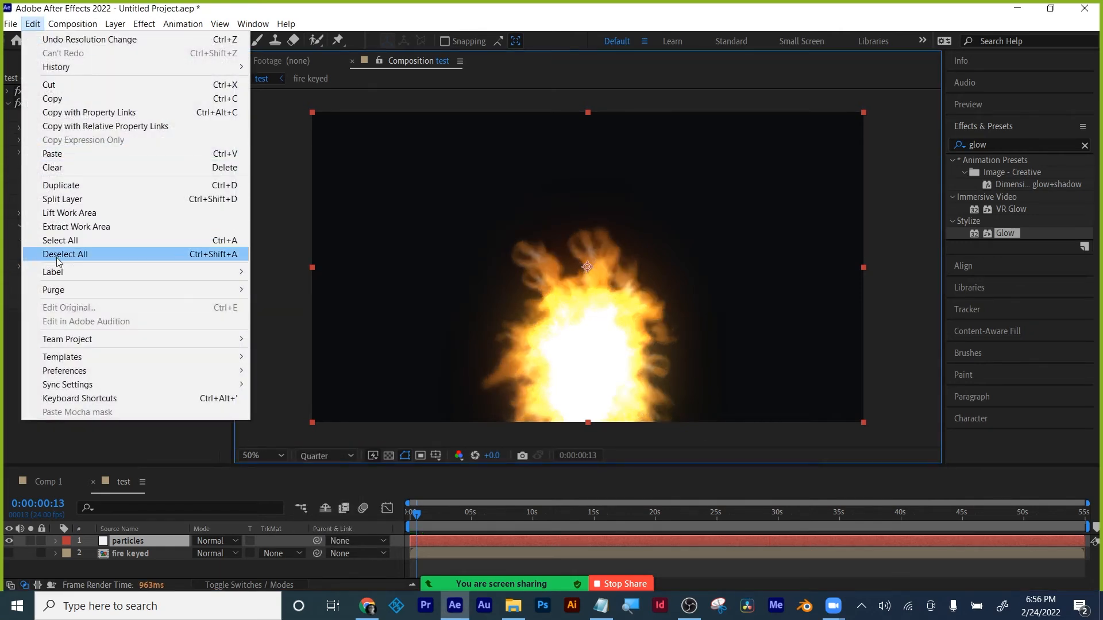
mouse_move(58, 291)
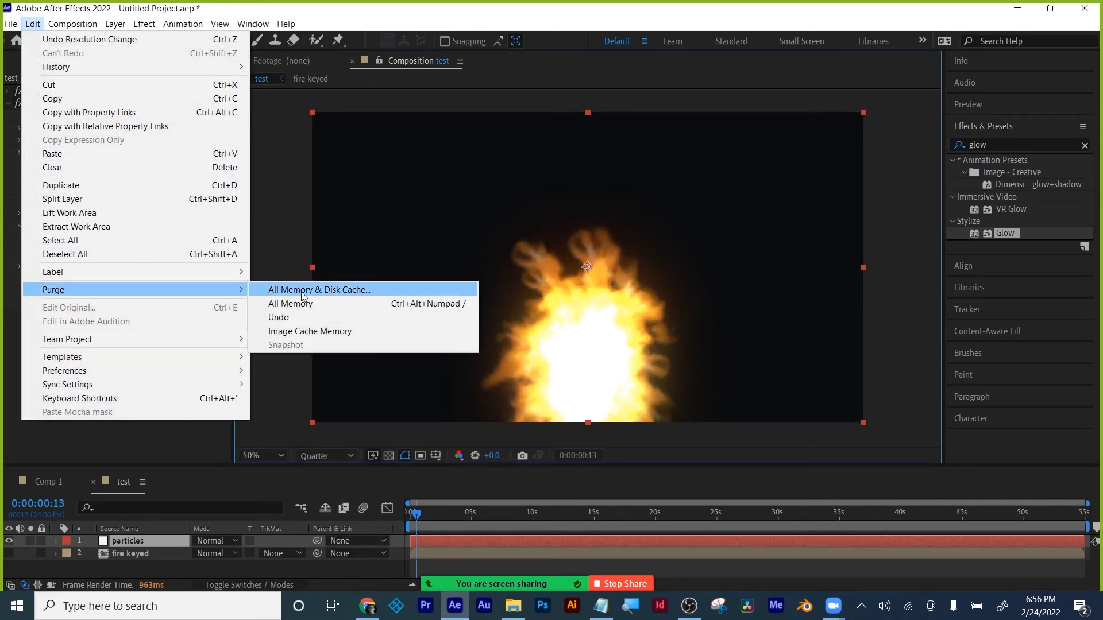
left_click(301, 292)
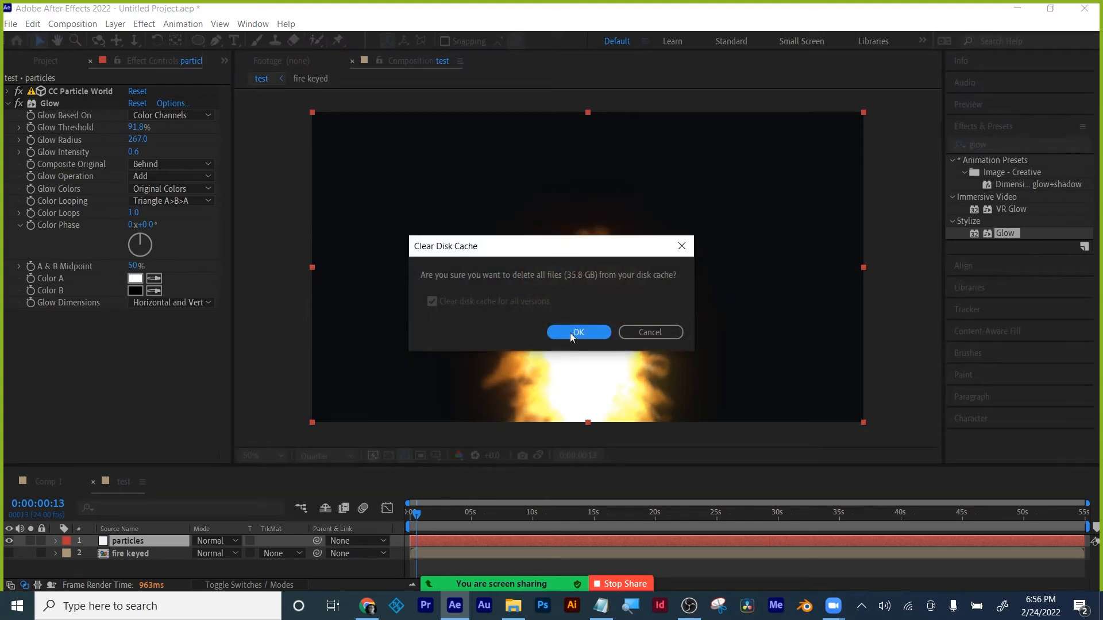
left_click(572, 332)
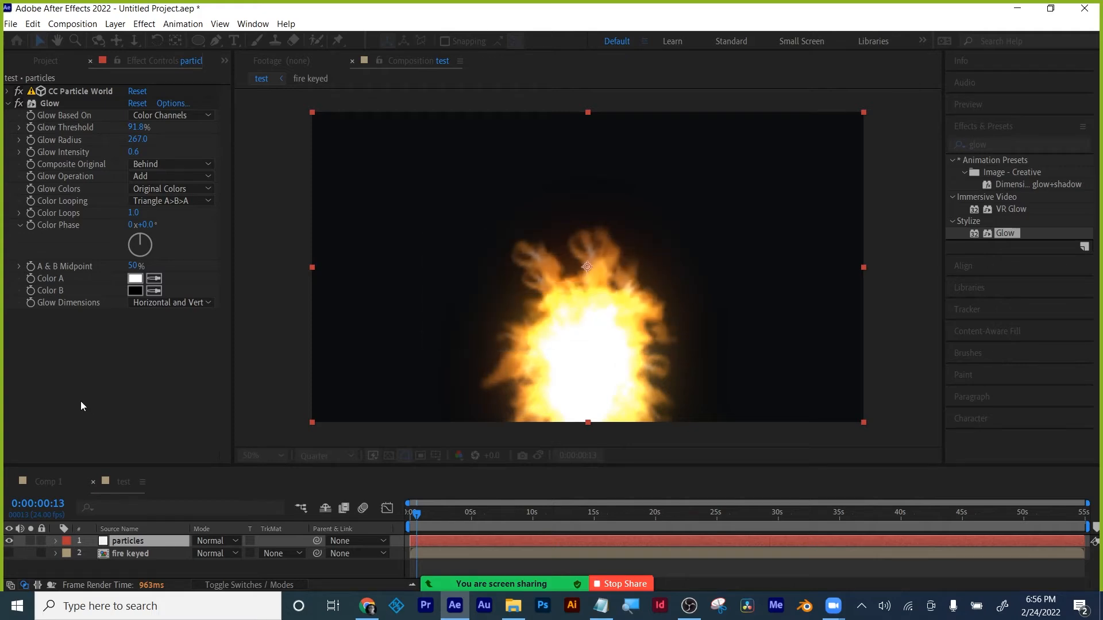
- Save the project on the Desktop as particles
key("ctrl+s")
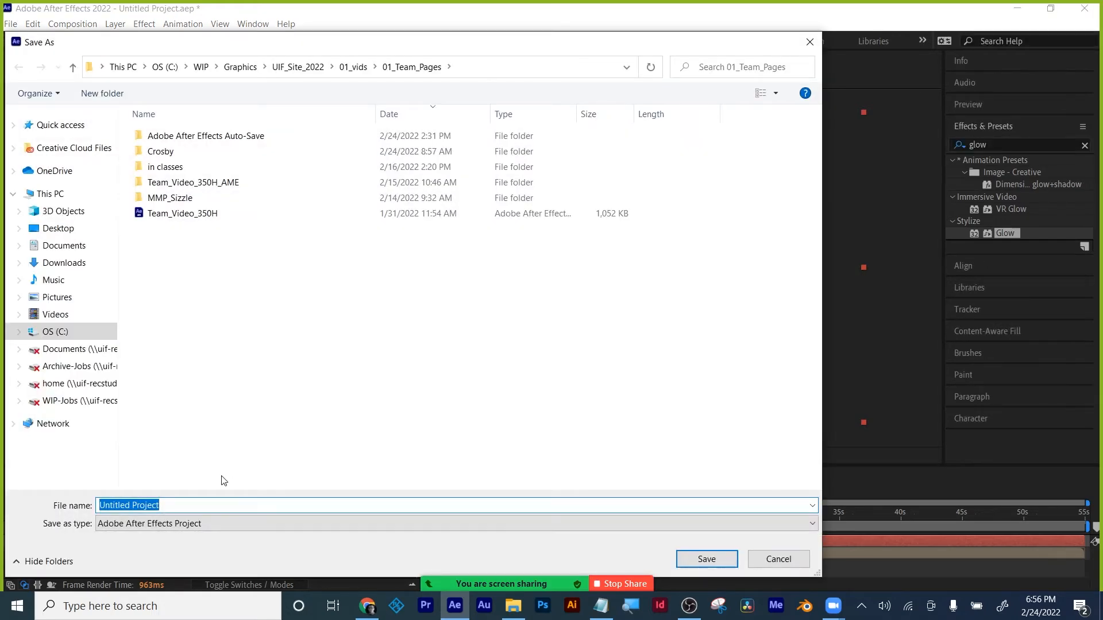
type("pa")
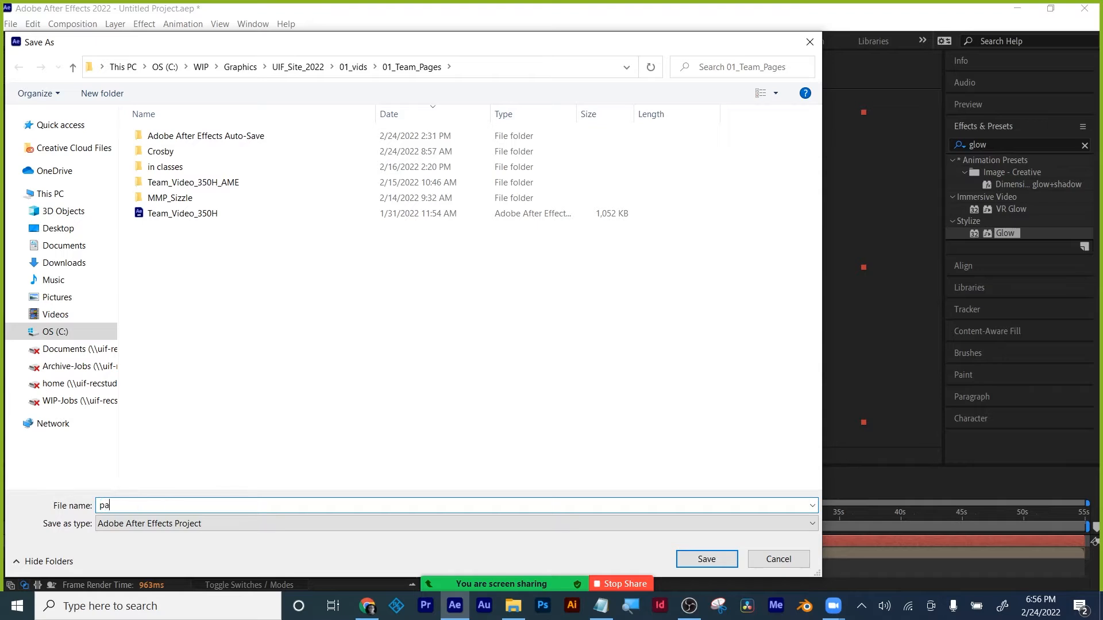
type("rticles")
left_click(59, 228)
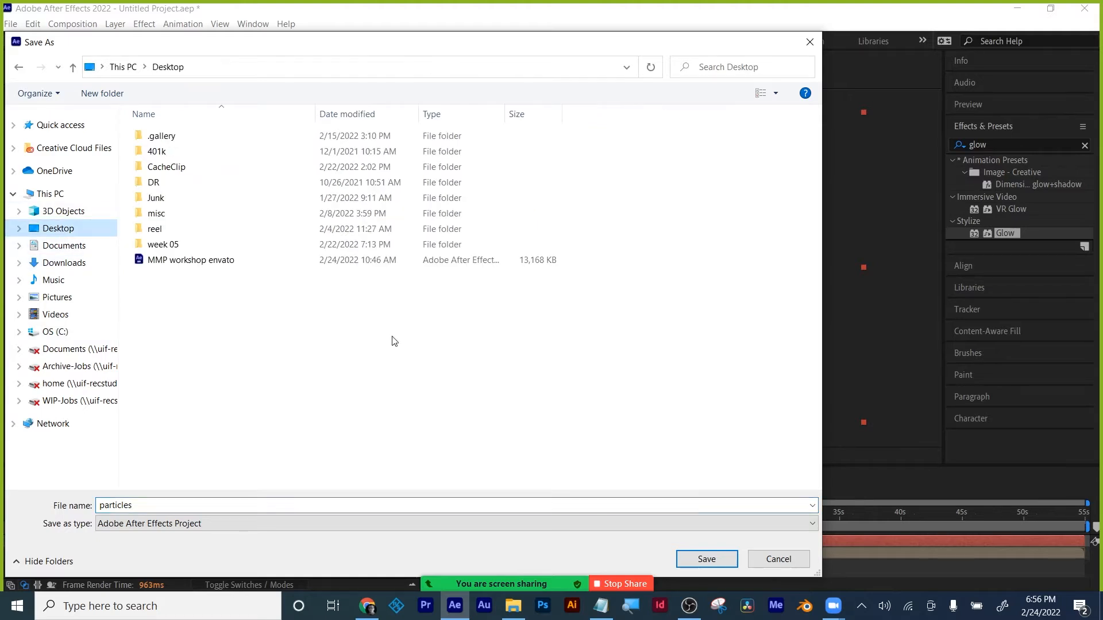
left_click(707, 559)
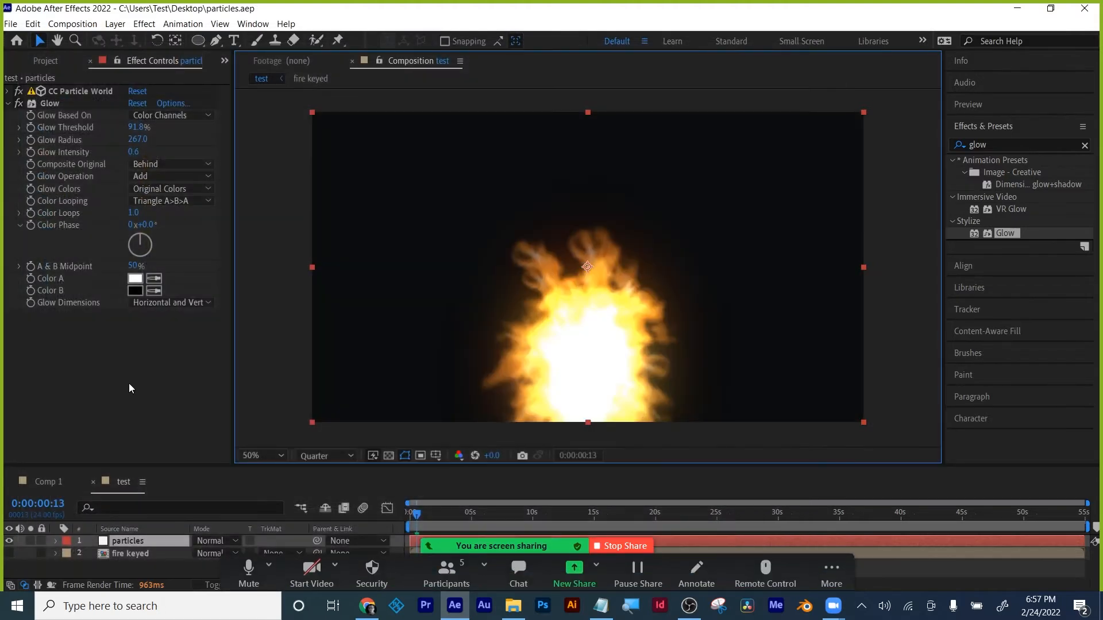
- Collapse the Glow effect's settings and select the particles layer
left_click(122, 544)
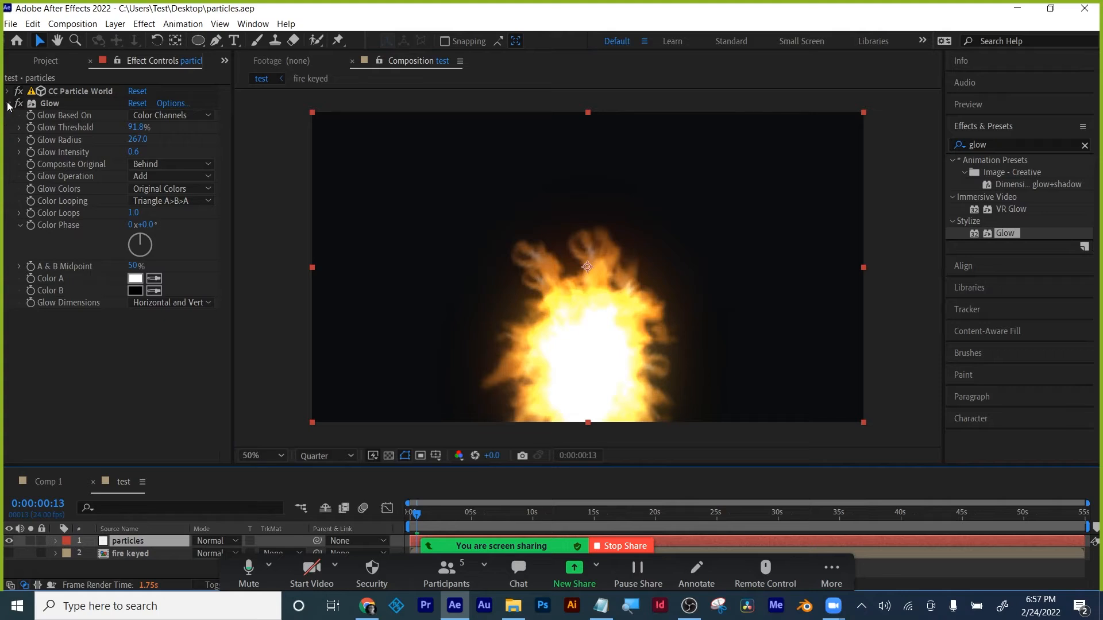
left_click(8, 104)
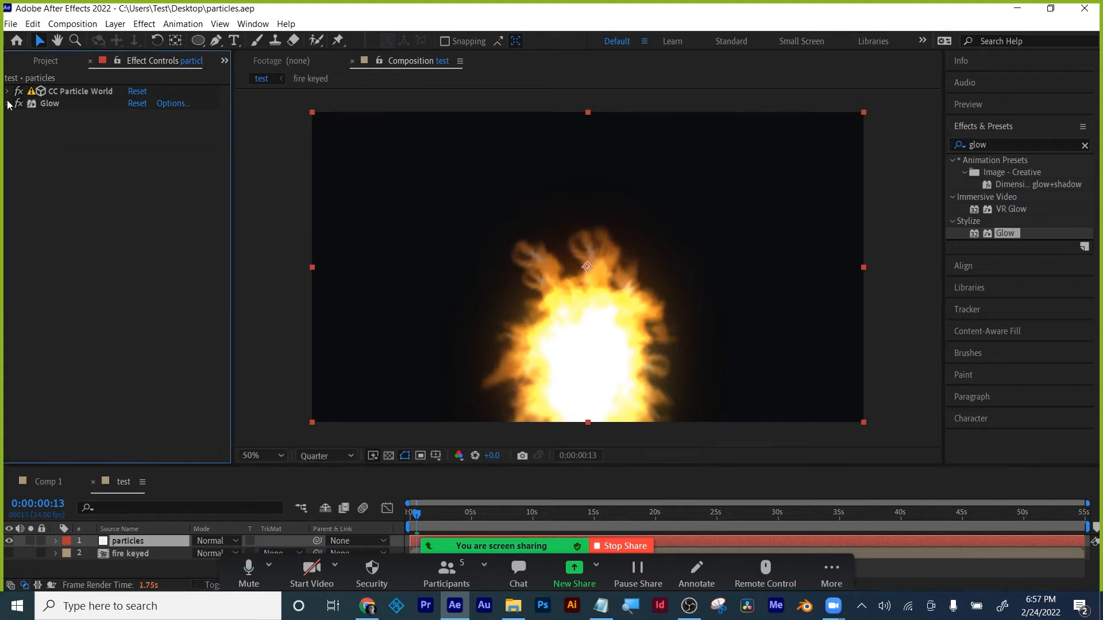
left_click(145, 542)
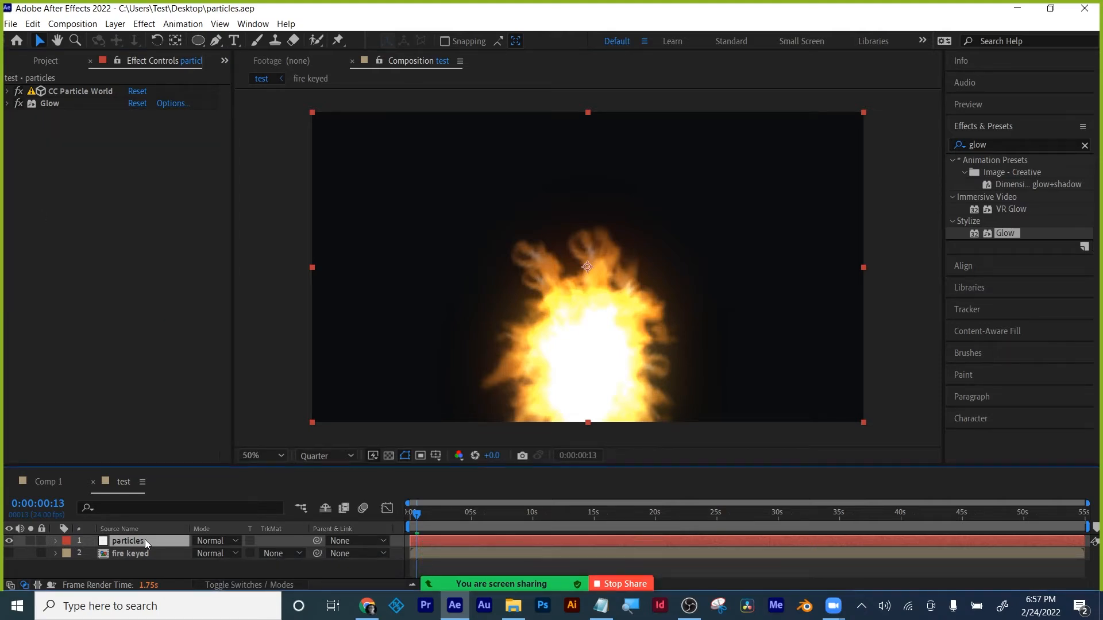
- Rename the particles layer to particles fire
key("Return")
key("Right")
type("fi")
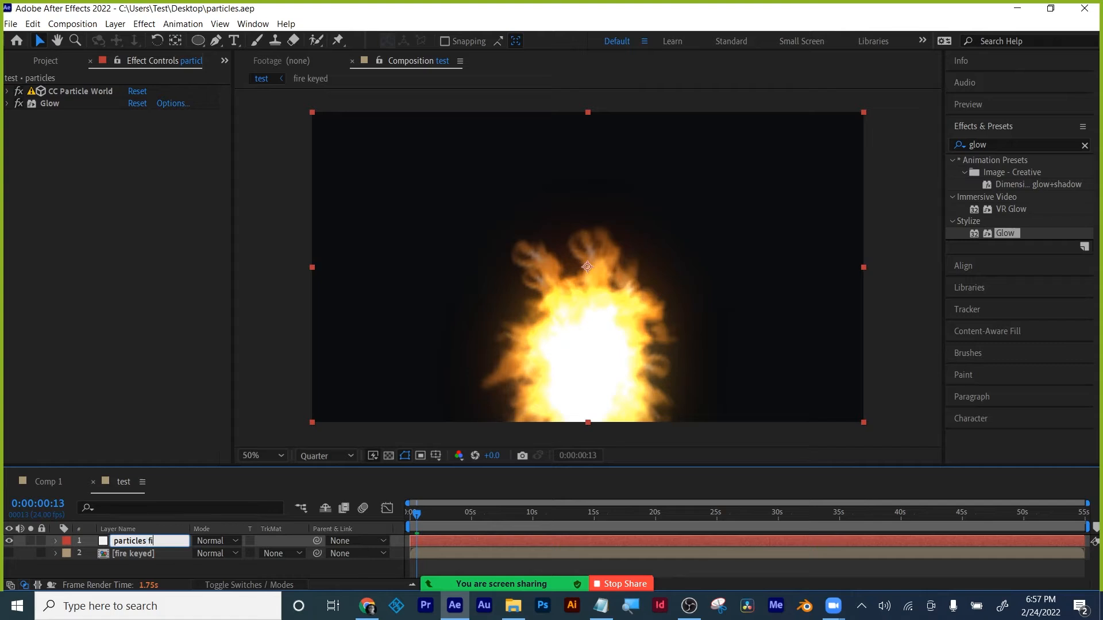
type("re")
key("Return")
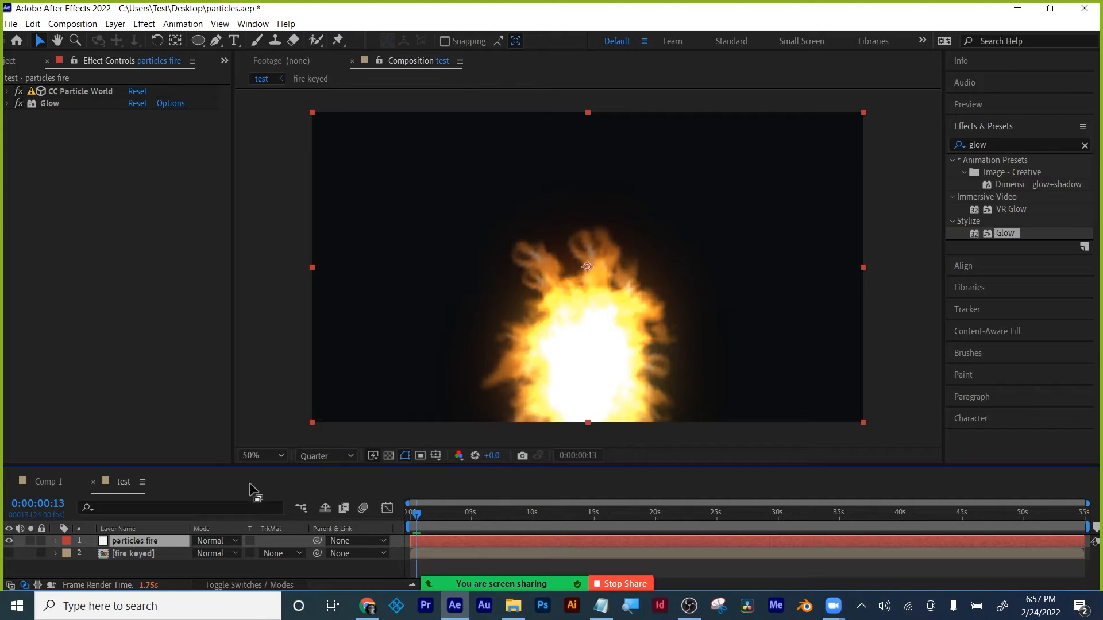
- Duplicate the particles fire layer, name the copy particles smoke, and place it beneath the original
key("ctrl+d")
right_click(164, 542)
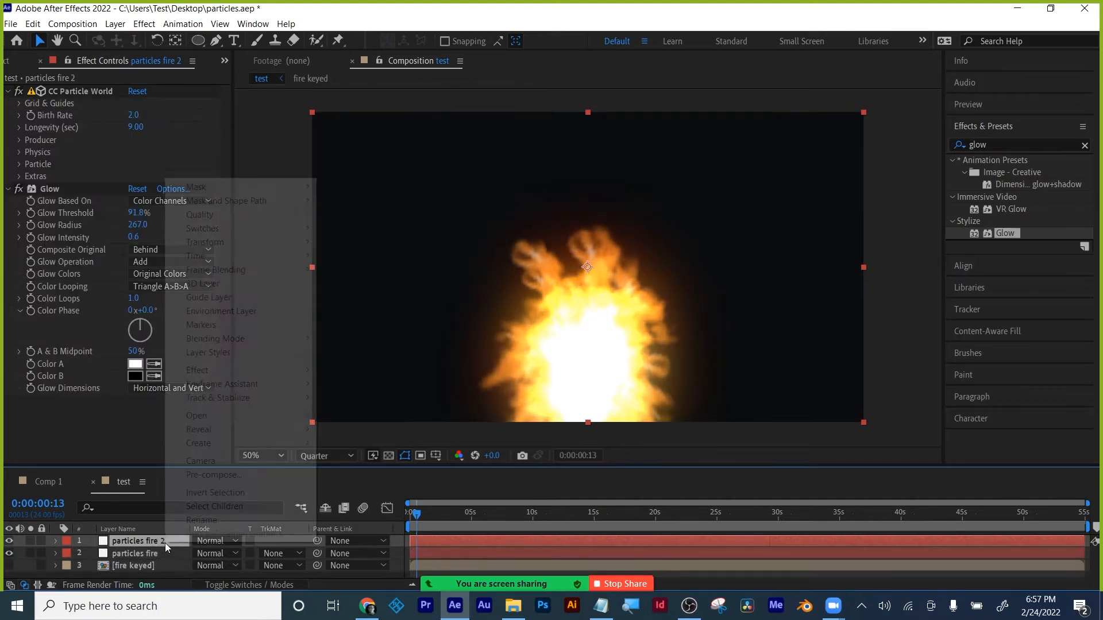
left_click(184, 522)
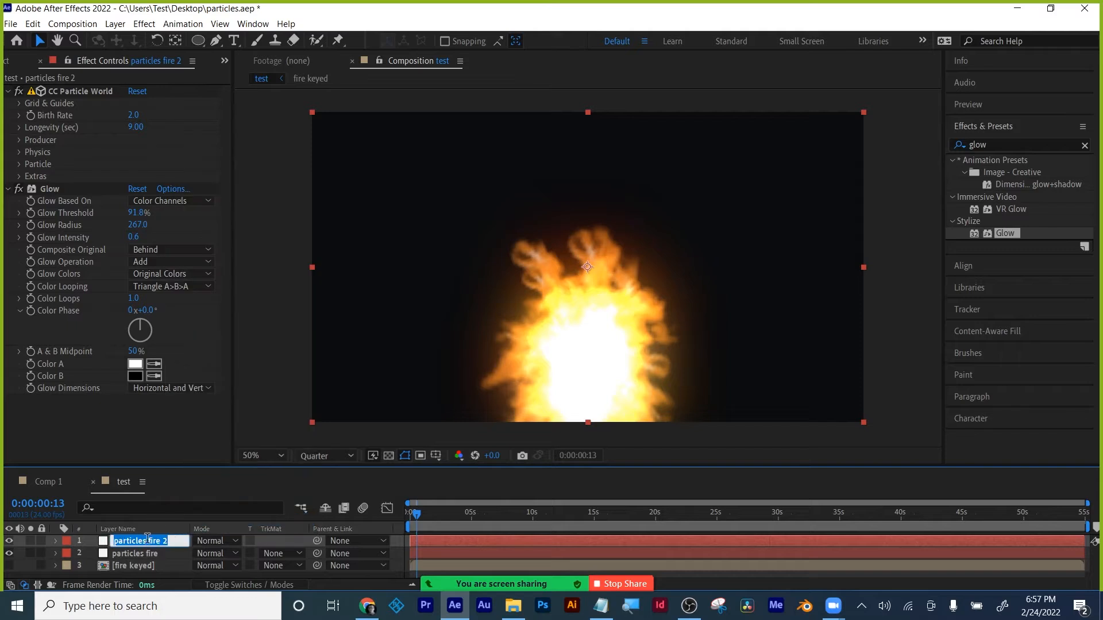
left_click_drag(148, 541, 172, 539)
type("smoke")
key("Return")
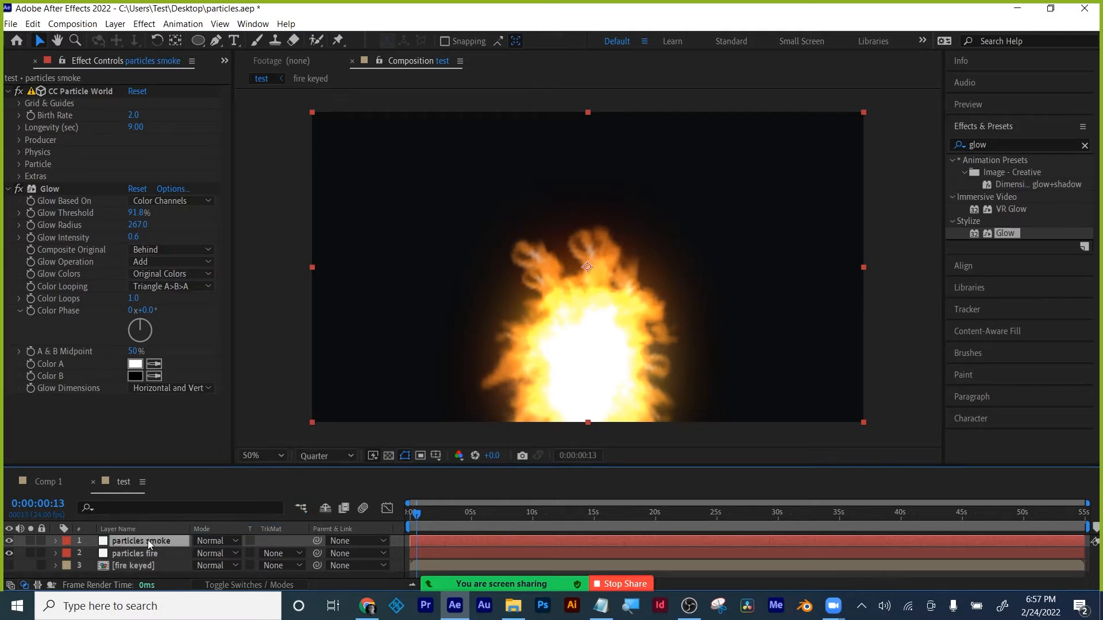
left_click_drag(147, 540, 143, 556)
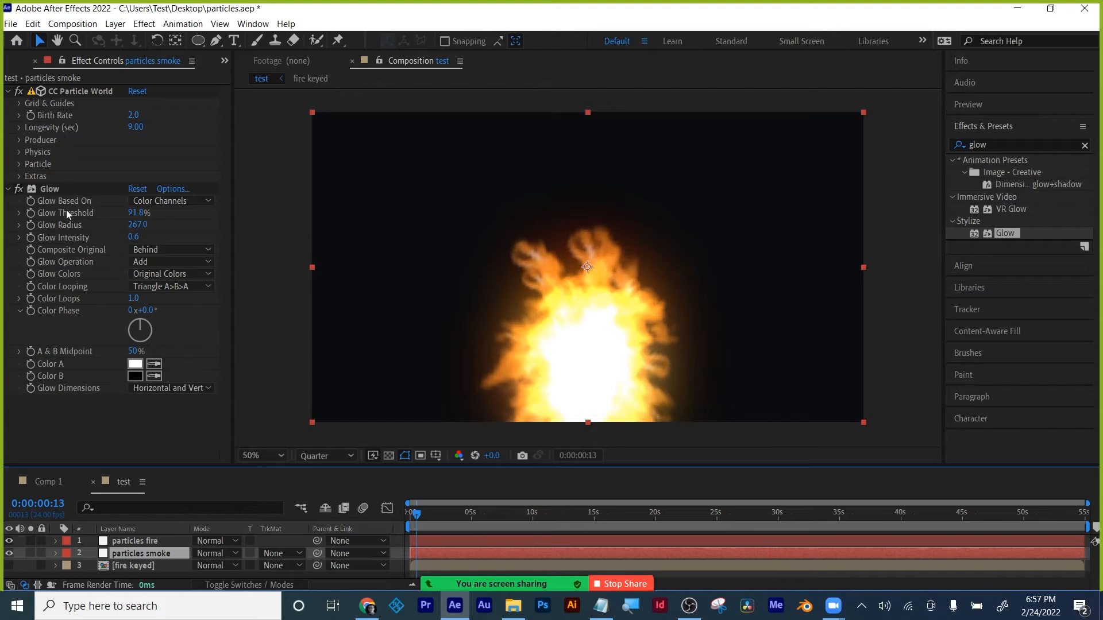
- Delete the Glow effect from the particles smoke layer
left_click(16, 91)
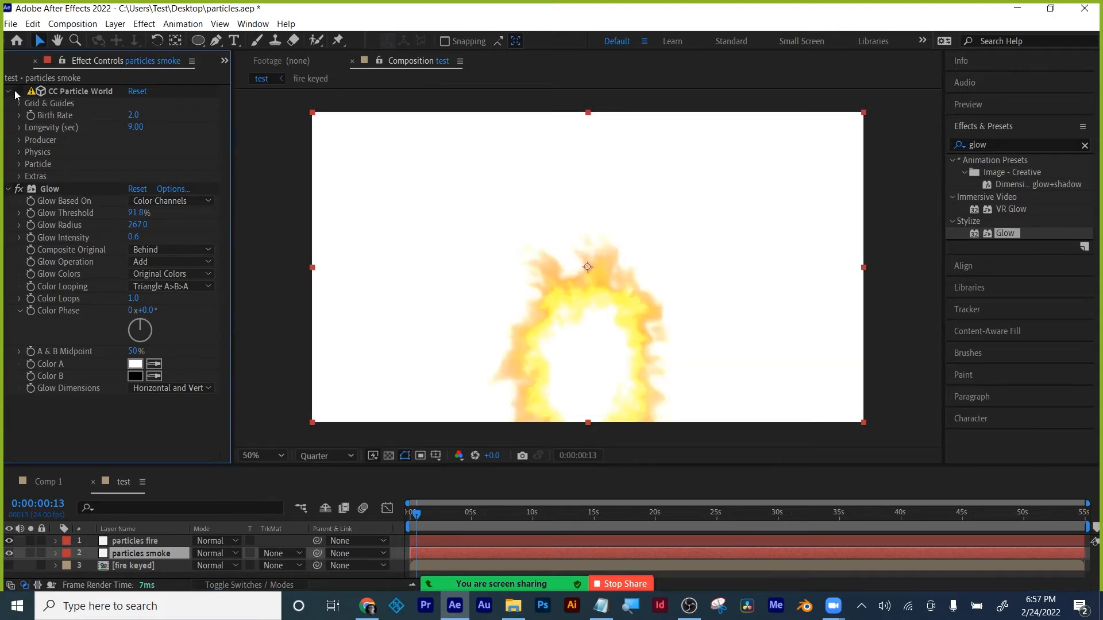
left_click(17, 94)
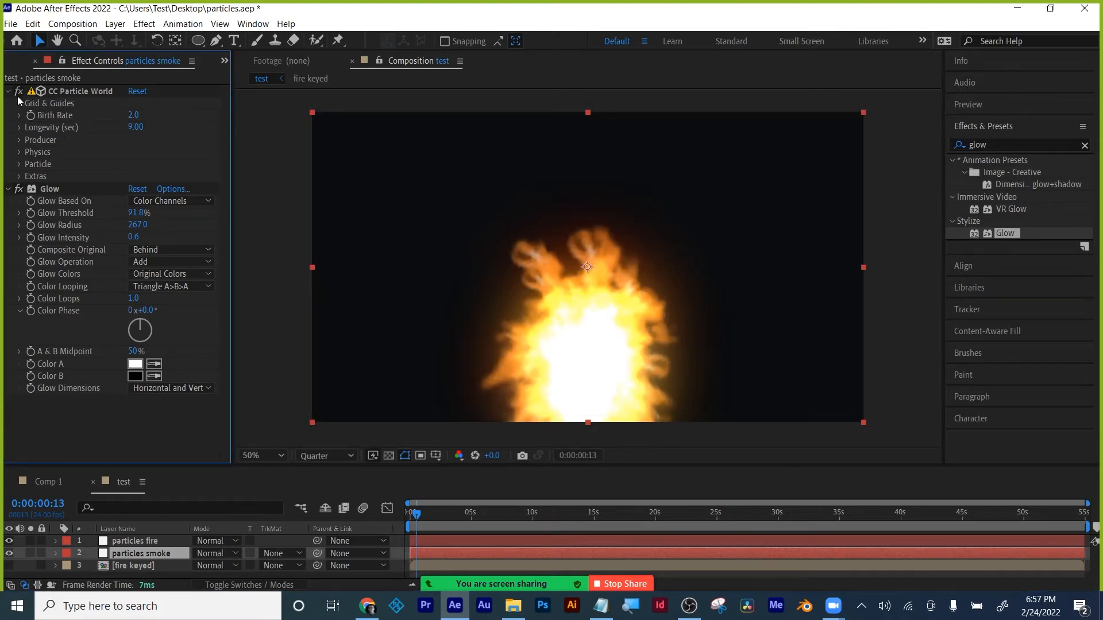
left_click(17, 189)
left_click(8, 189)
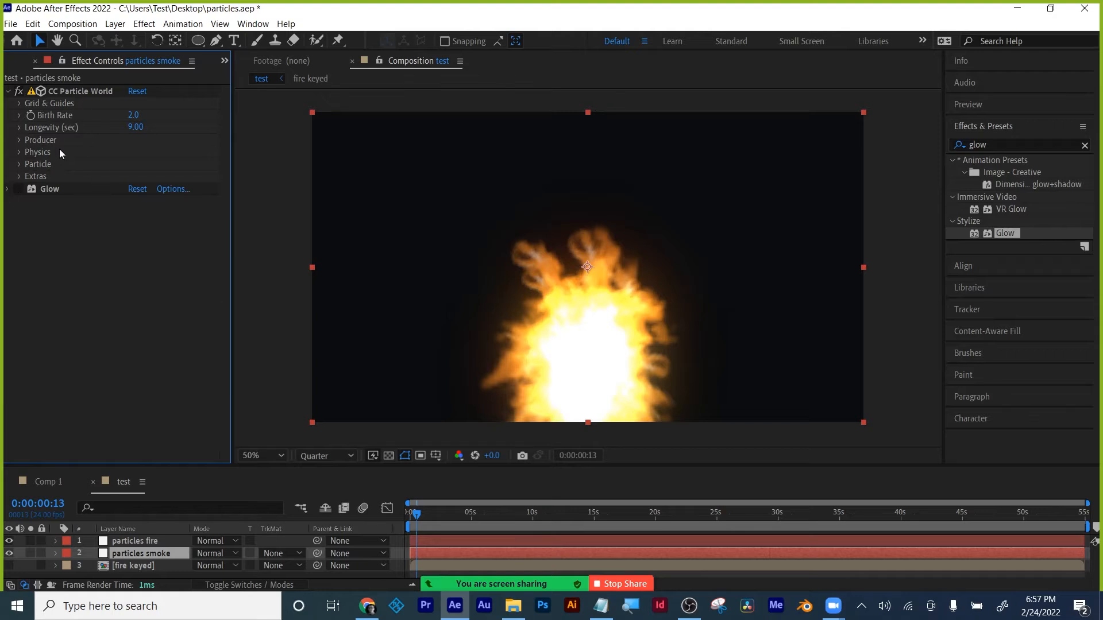
left_click(48, 188)
key("Delete")
- Add the smoke composition beneath the fire keyed layer in the test composition and hide its layer
left_click(61, 92)
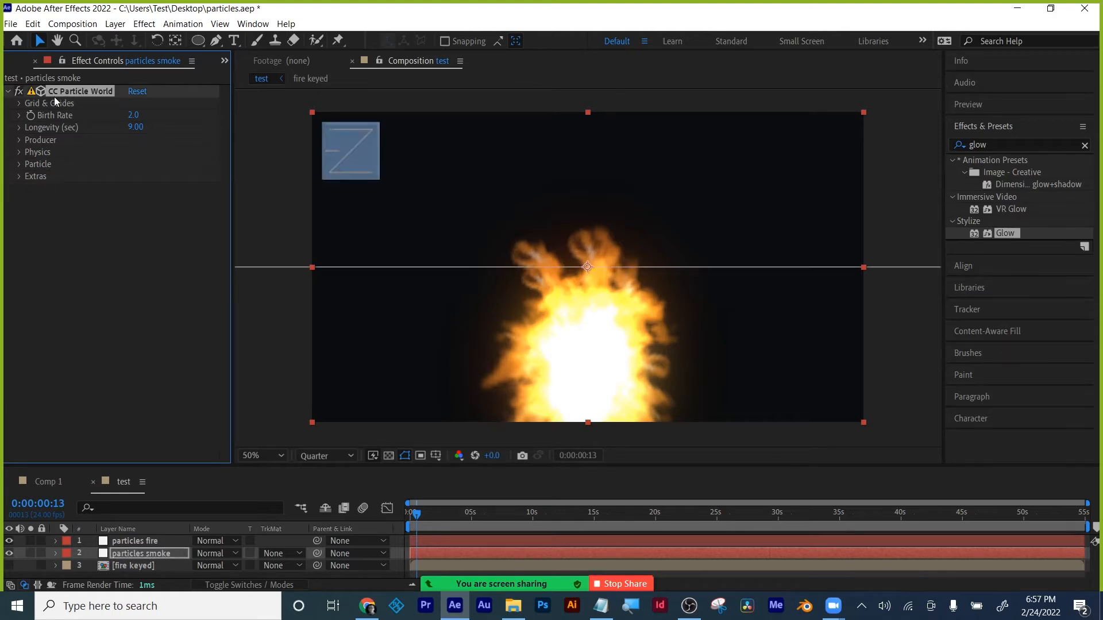
left_click(19, 165)
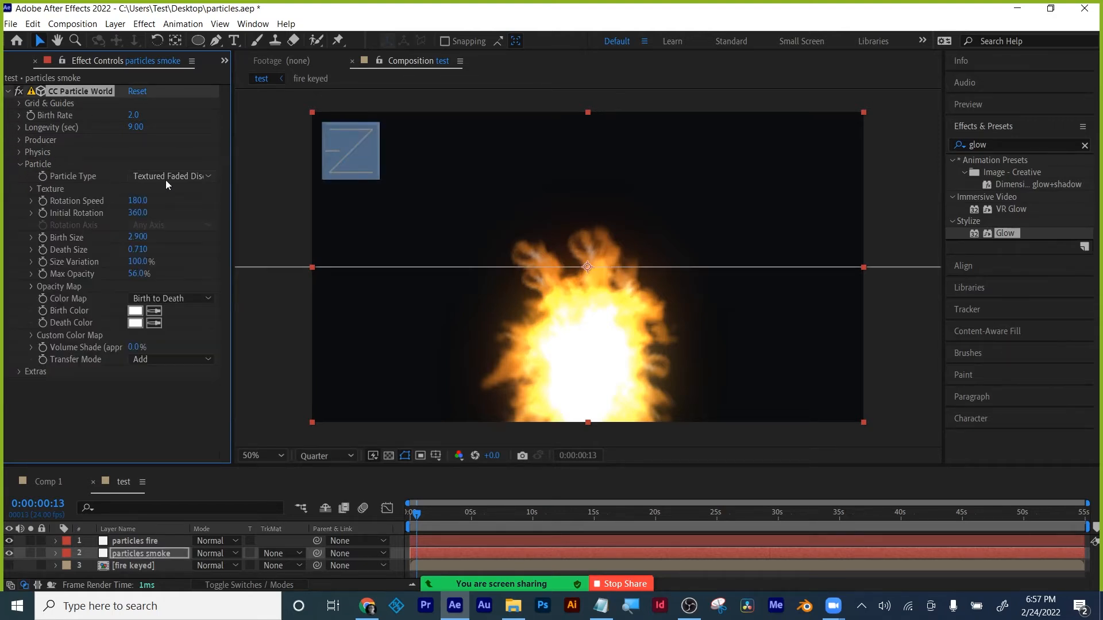
left_click(224, 61)
left_click(243, 78)
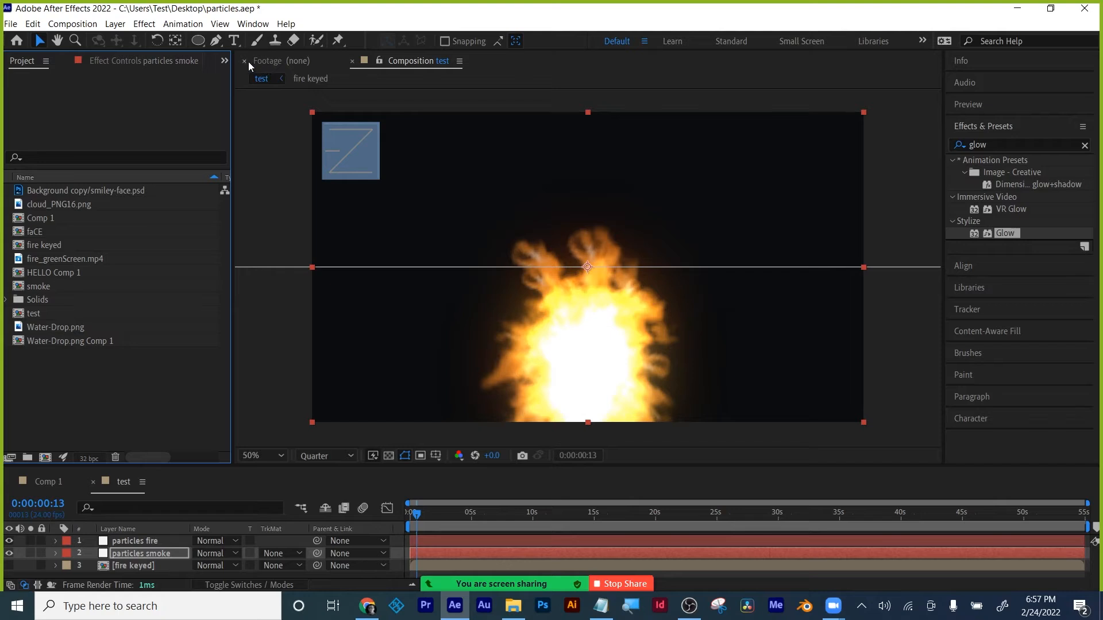
left_click(244, 61)
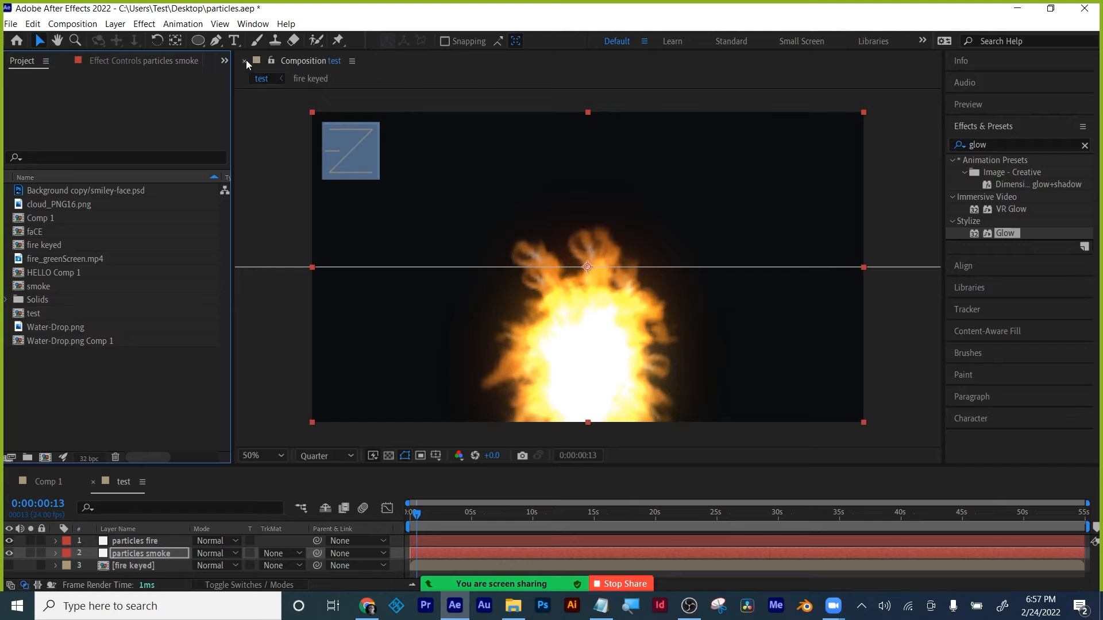
left_click(34, 218)
left_click_drag(36, 287, 127, 567)
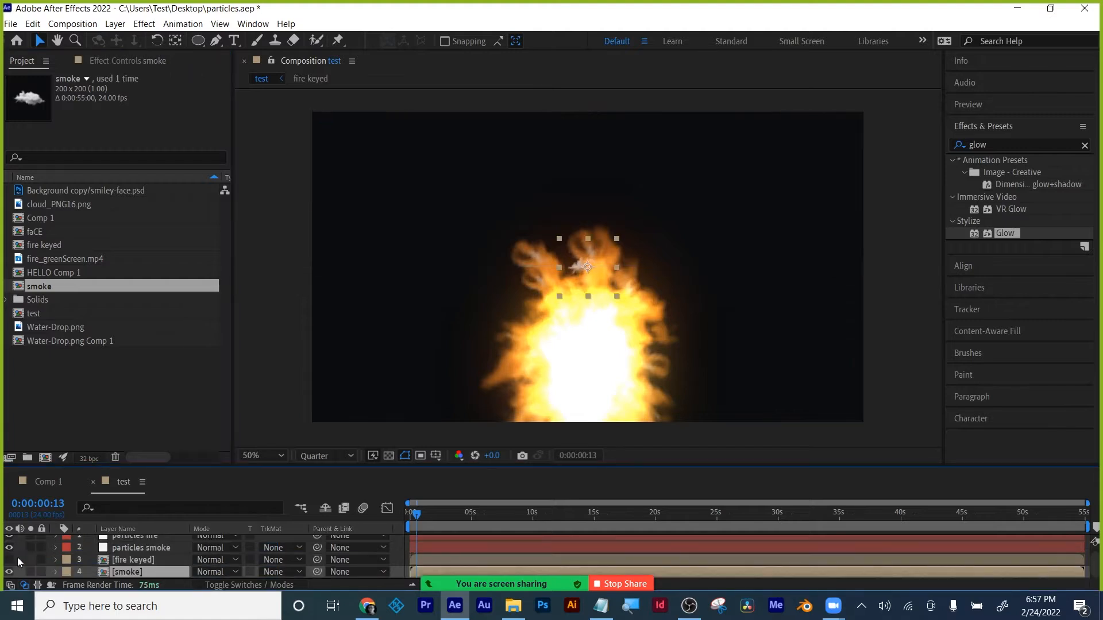
scroll(128, 542, "up", 1)
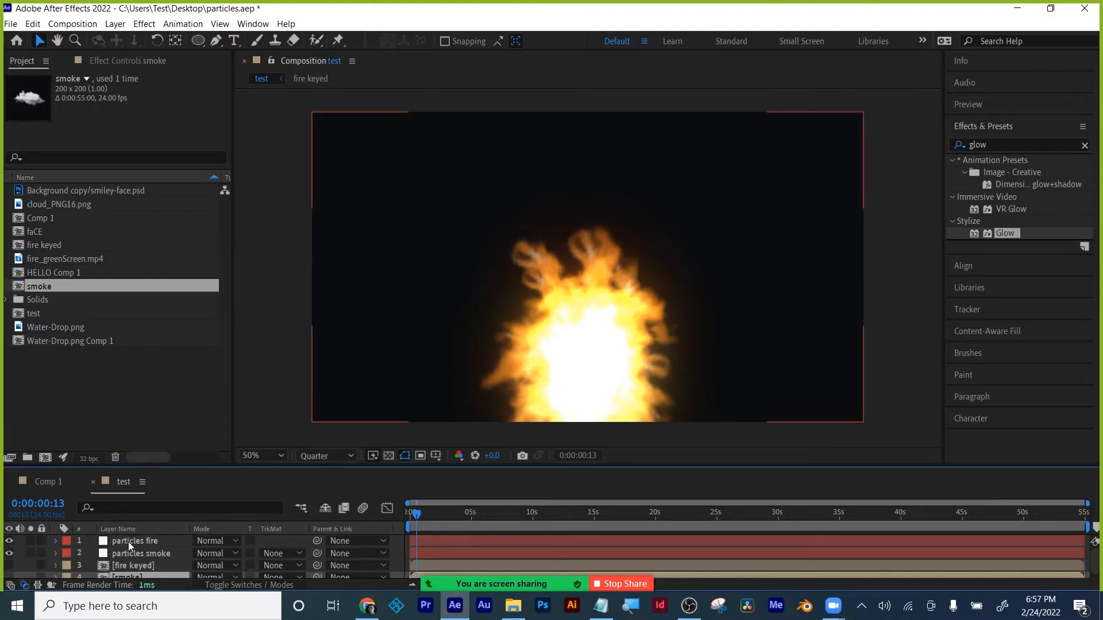
- Set the CC Particle World texture layer of particles smoke to the smoke layer
left_click(129, 542)
left_click(129, 555)
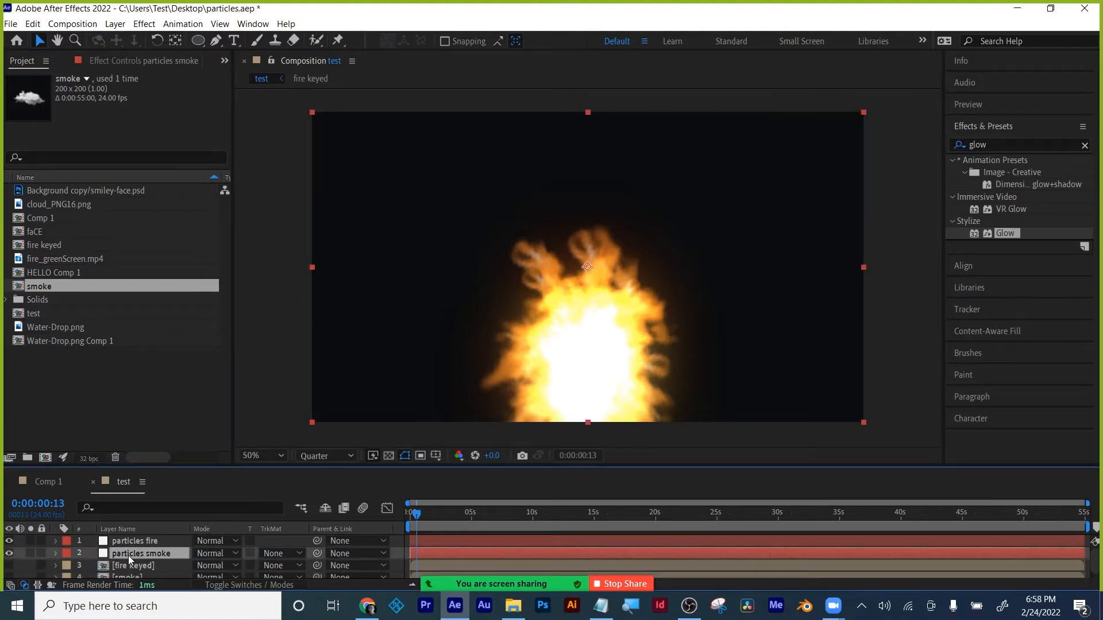
left_click(157, 60)
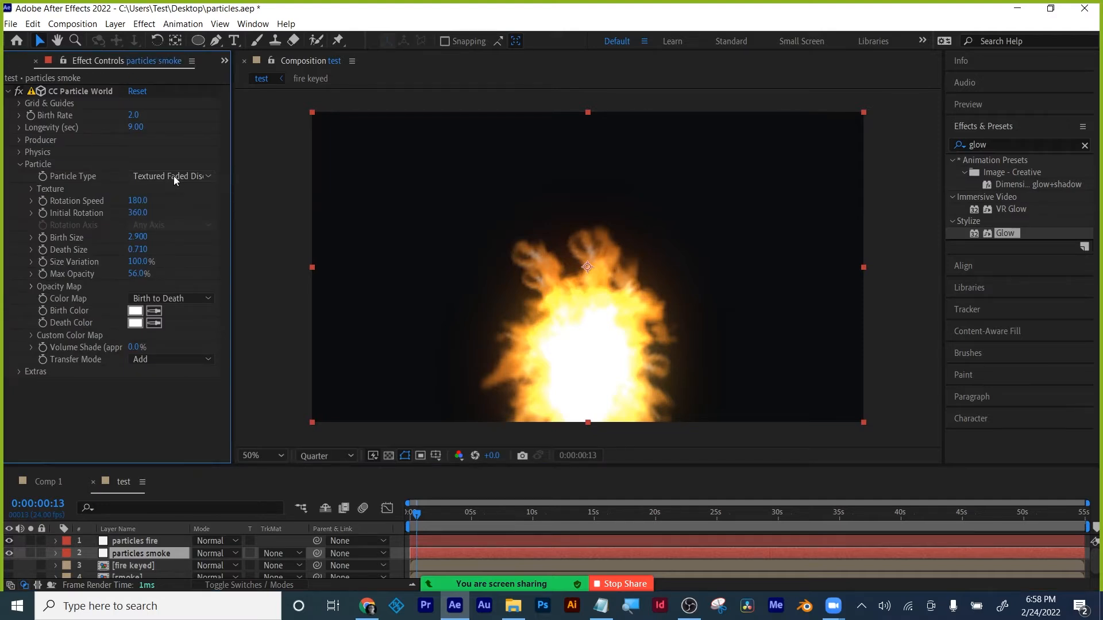
left_click(31, 189)
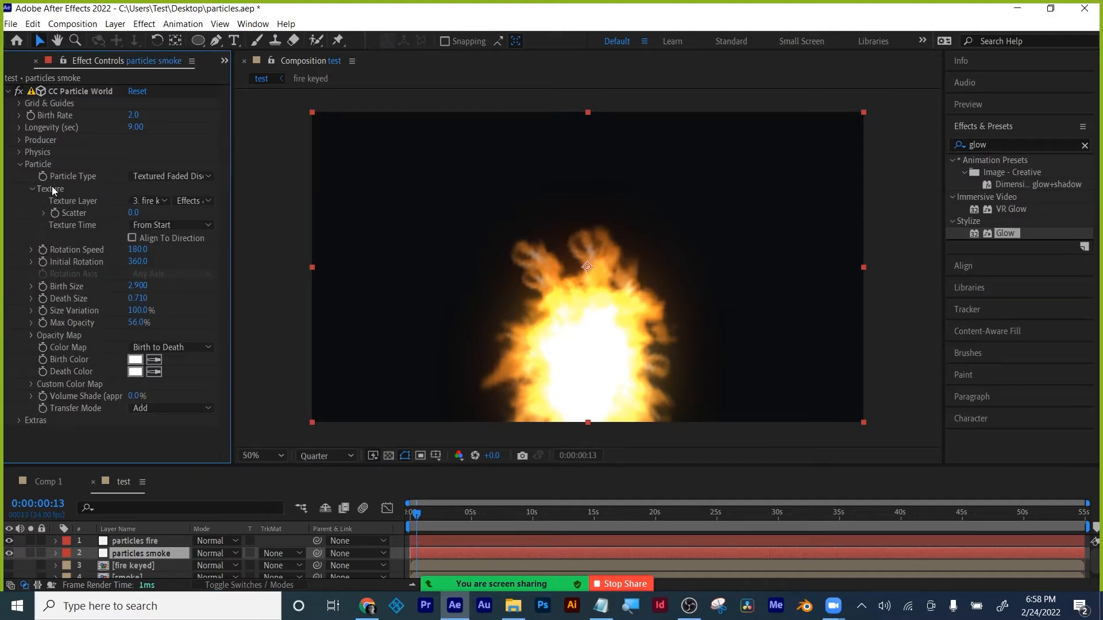
left_click(147, 202)
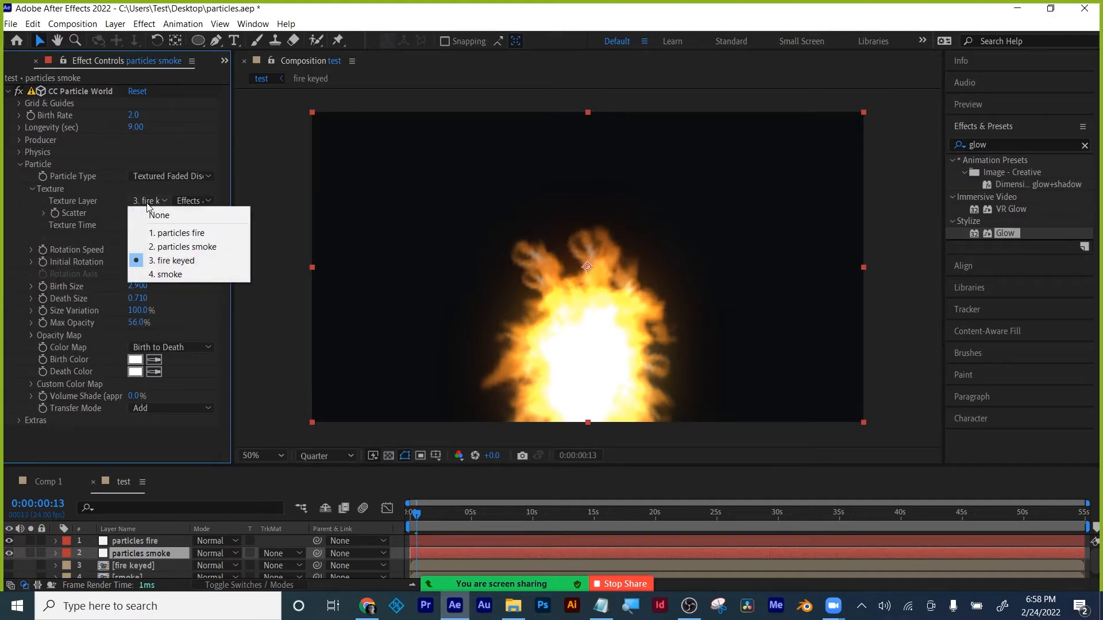
left_click(164, 275)
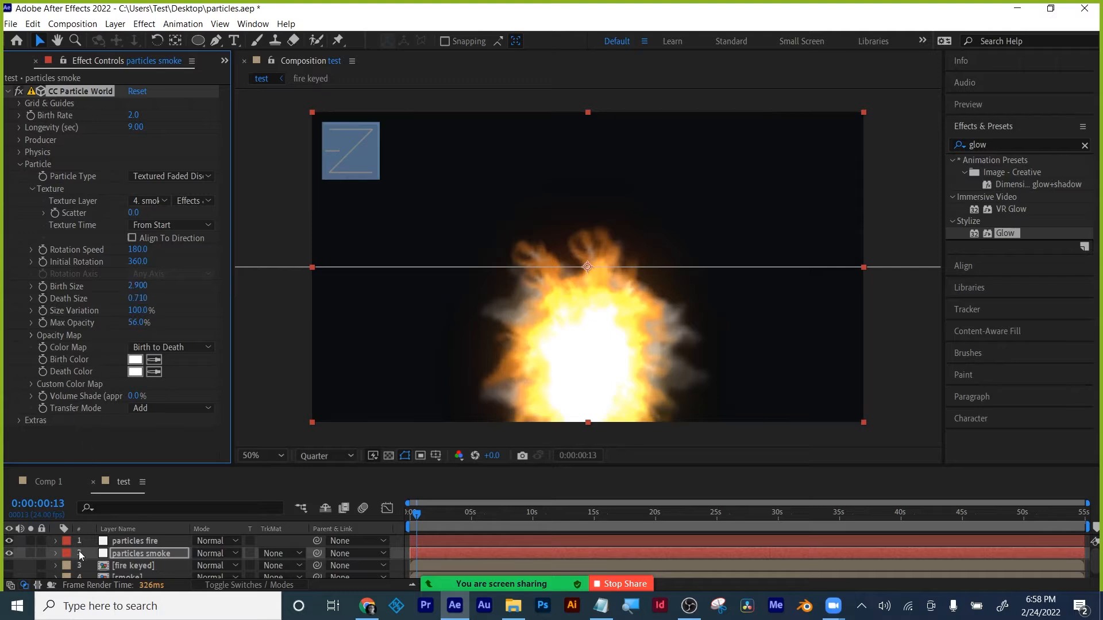
- With the particles fire layer hidden, set the smoke particles' Birth Size to 1.560, Death Size to 13.250 and Max Opacity to 12%
left_click(8, 553)
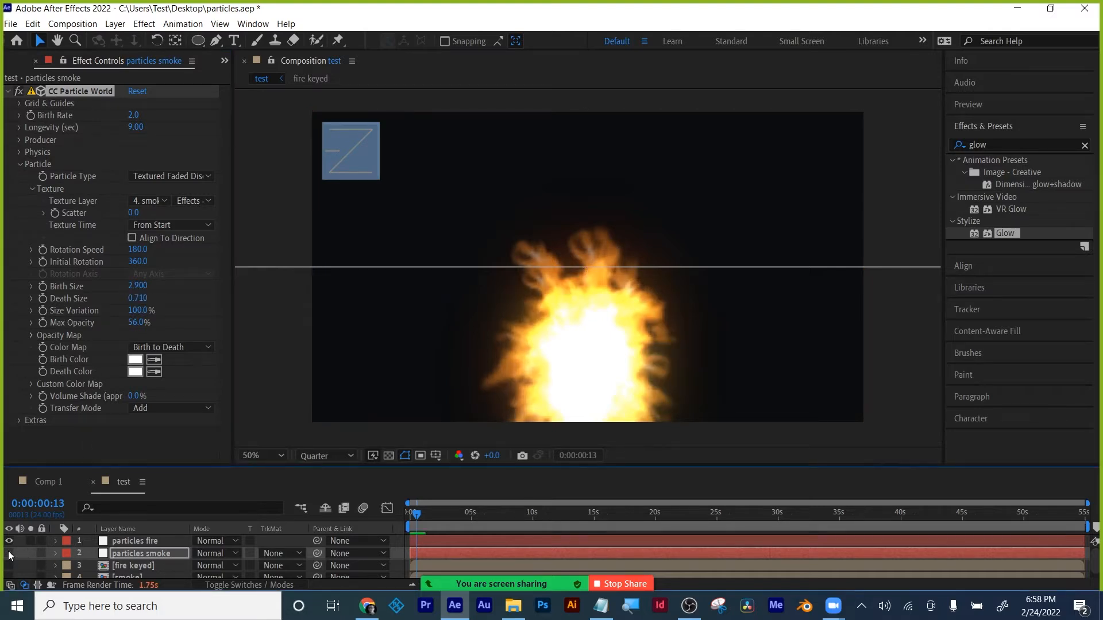
left_click(9, 553)
left_click(9, 541)
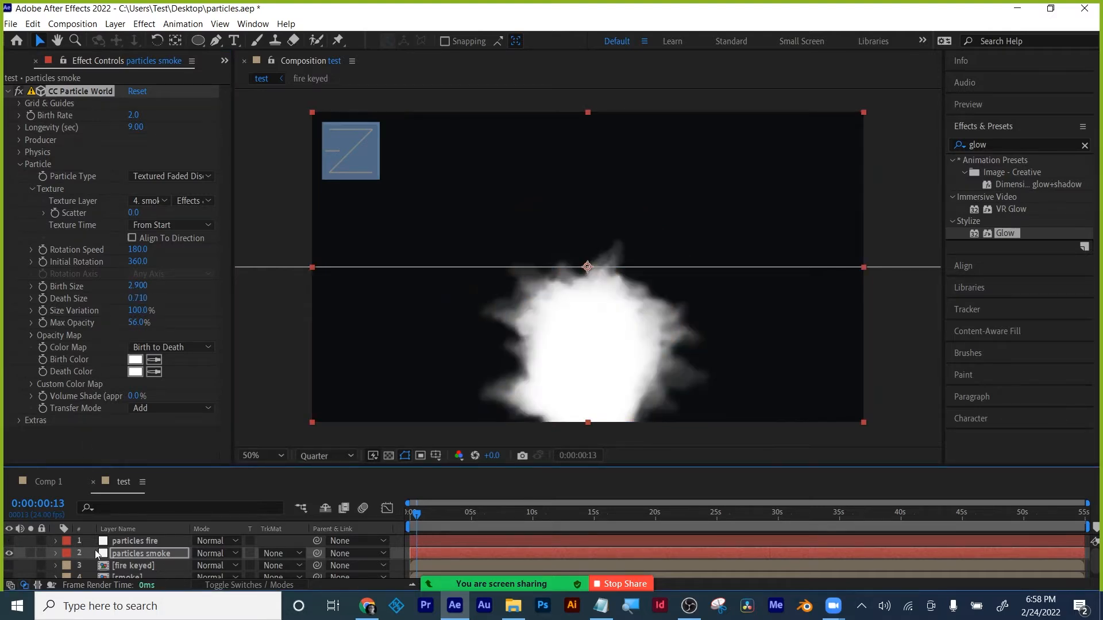
left_click(125, 555)
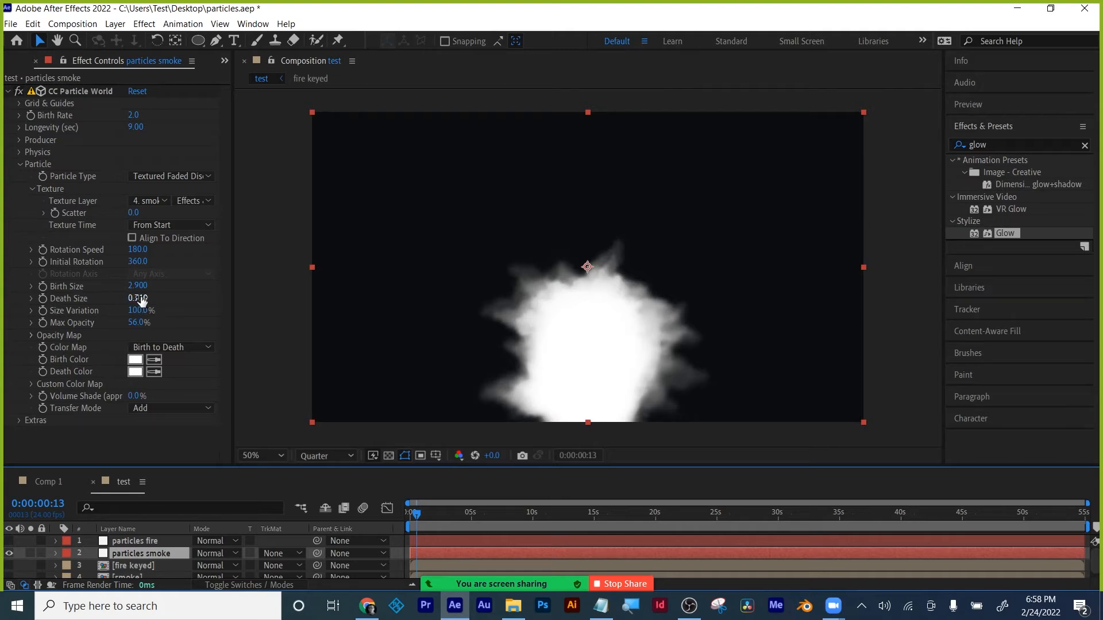
mouse_move(138, 285)
left_mouse_down()
mouse_move(77, 302)
mouse_move(402, 275)
mouse_move(377, 256)
mouse_move(126, 290)
left_mouse_up()
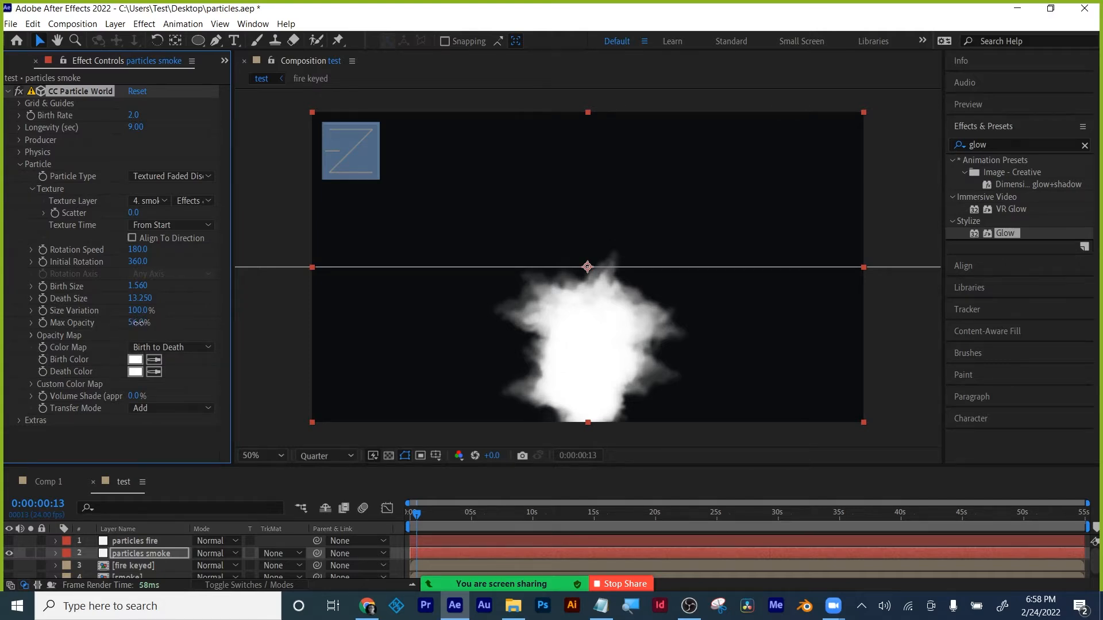
left_click_drag(138, 323, 112, 329)
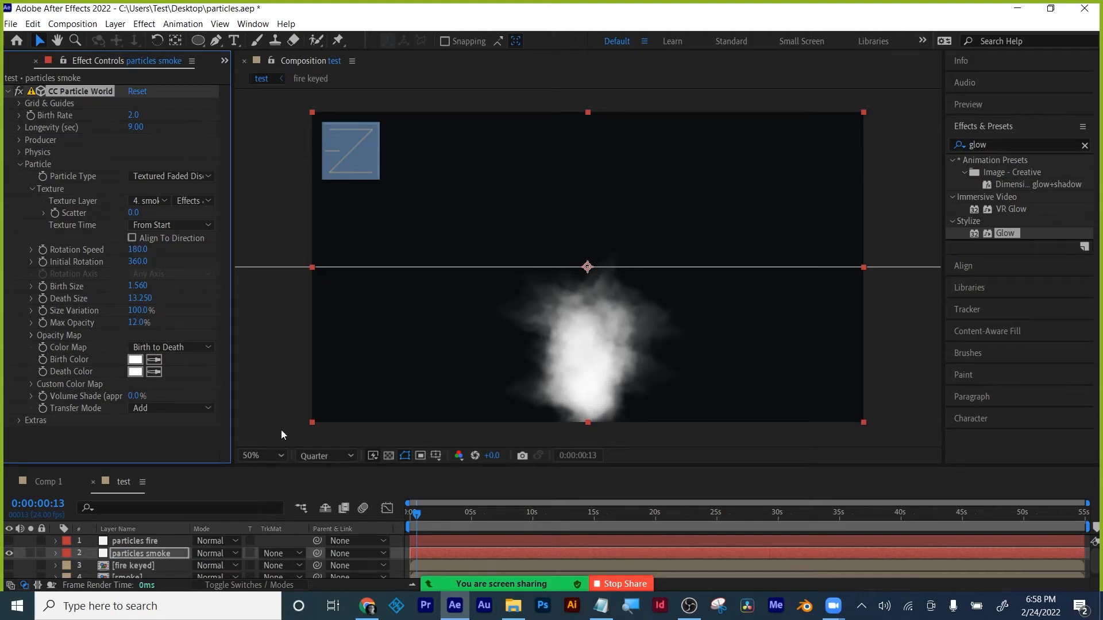
- At 0:00:03:22, show the particles fire layer again and set its Producer Radius Y to 0.000
left_click_drag(426, 519, 458, 515)
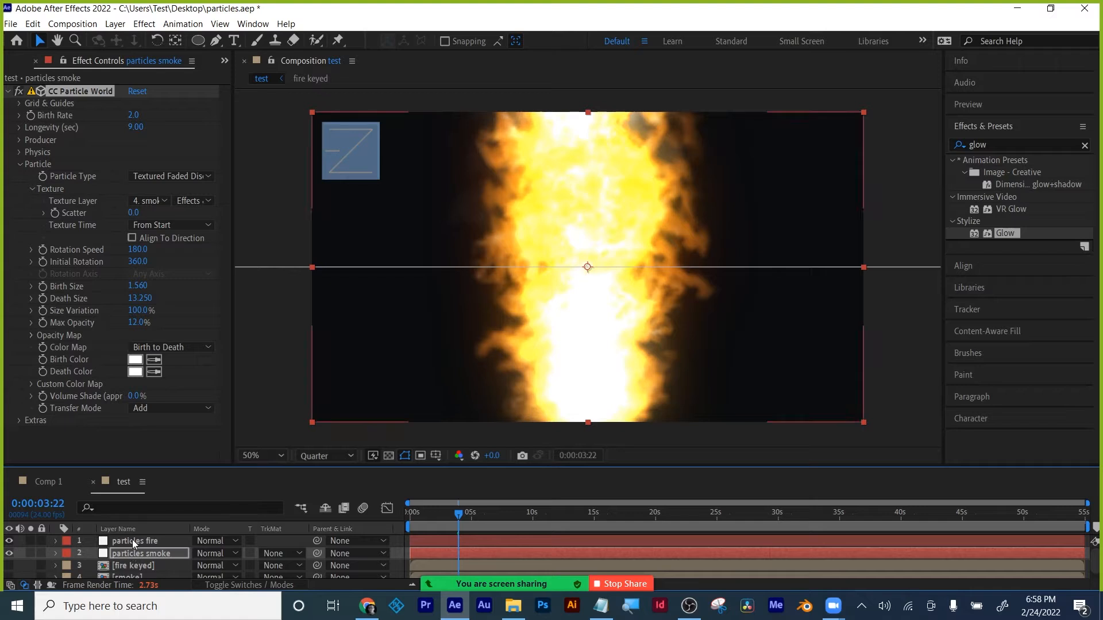
left_click(132, 539)
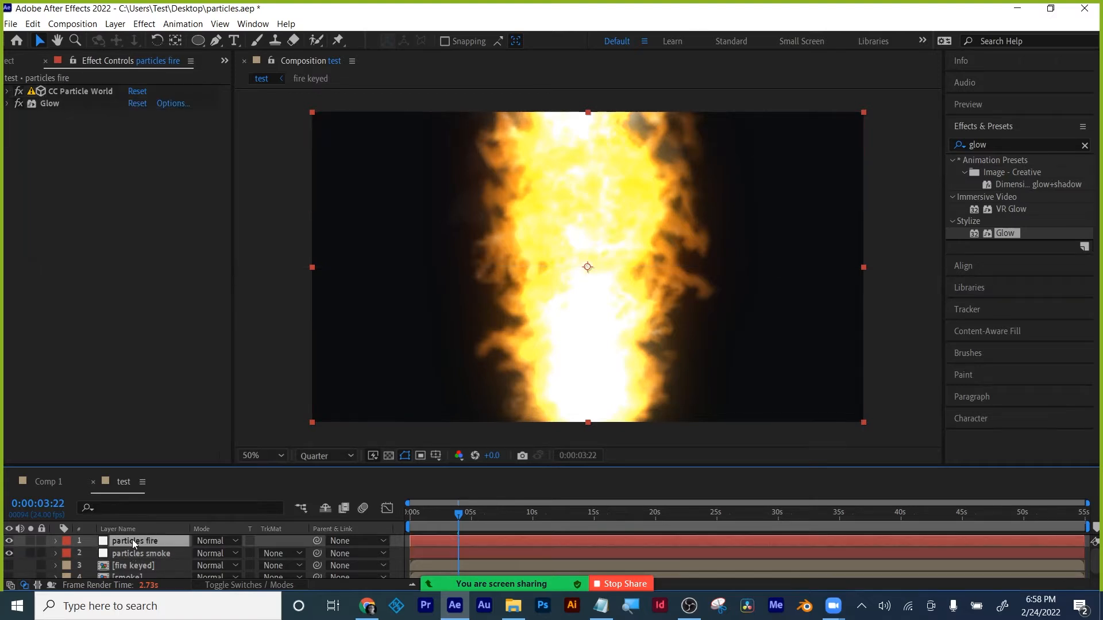
left_click(7, 91)
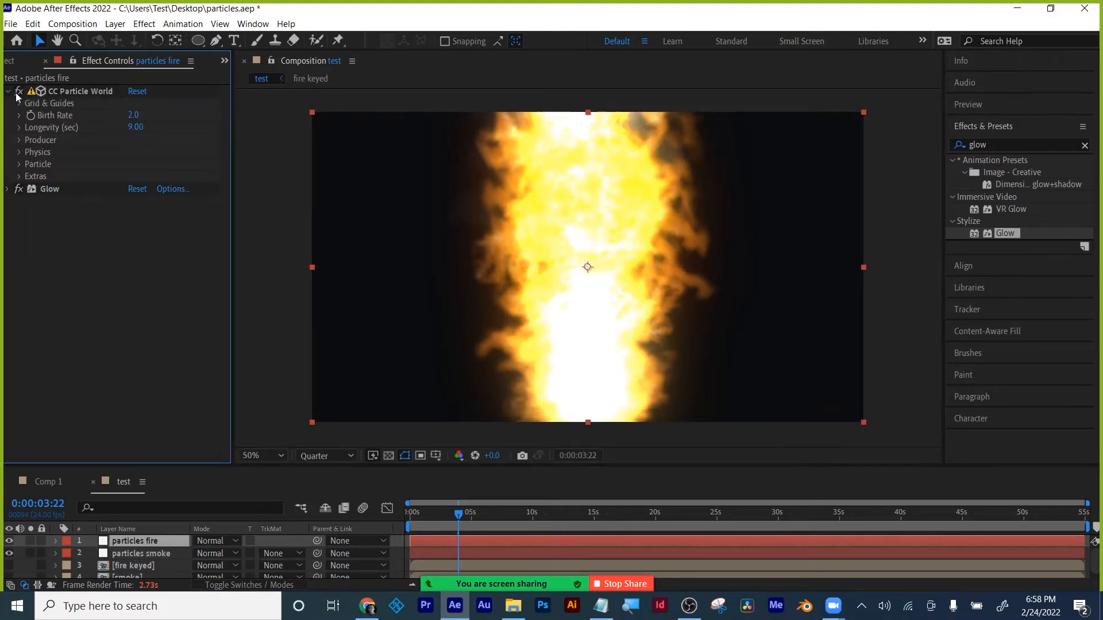
left_click(19, 141)
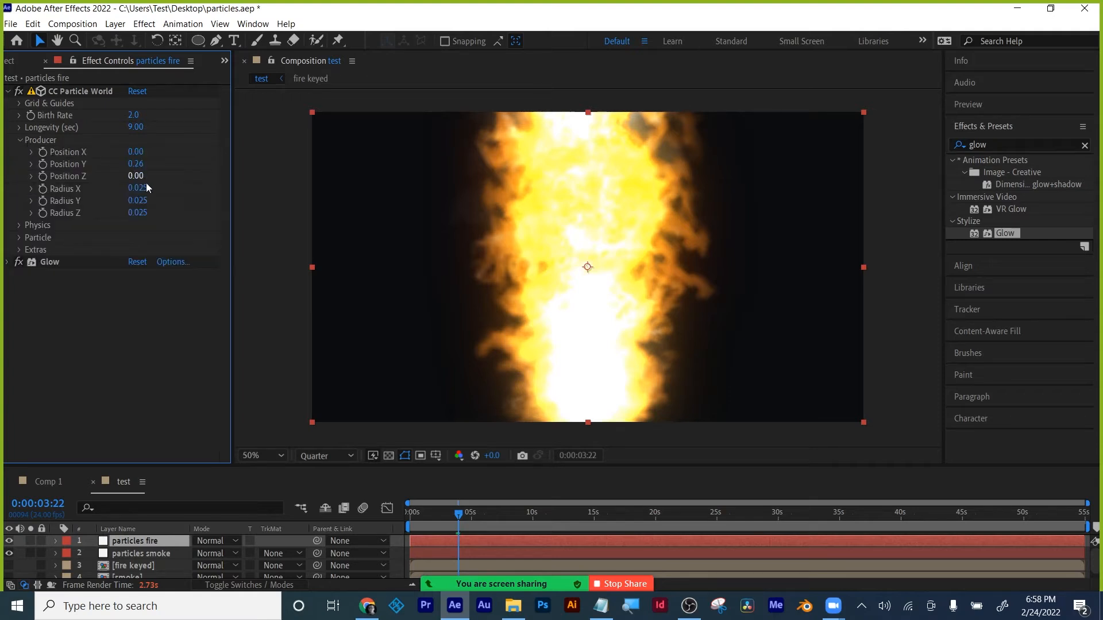
left_click_drag(137, 208, 103, 210)
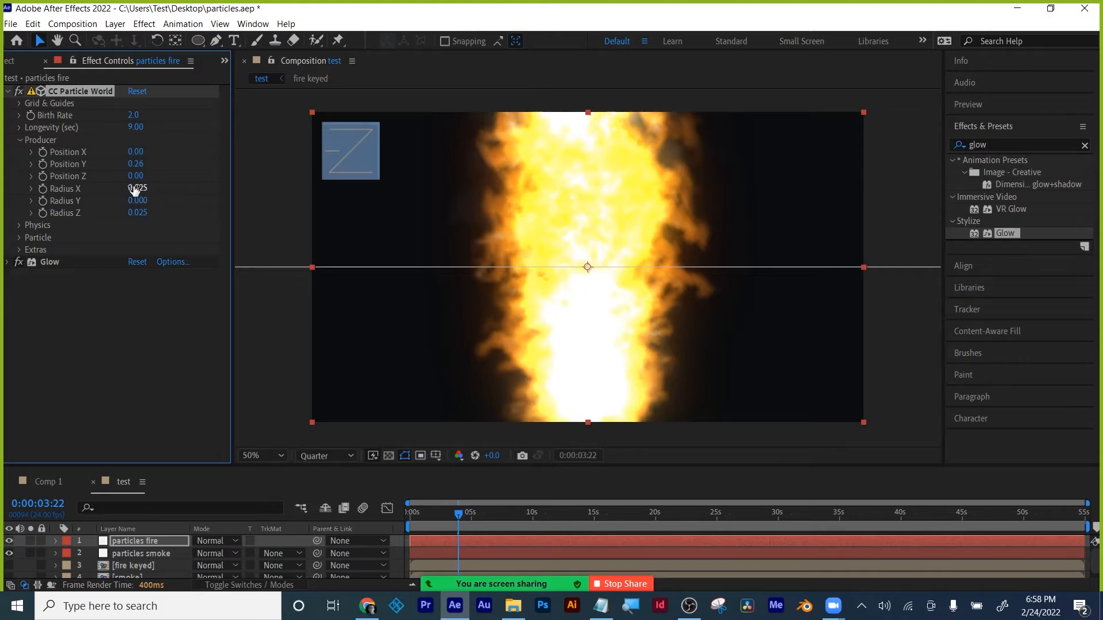
left_click(19, 140)
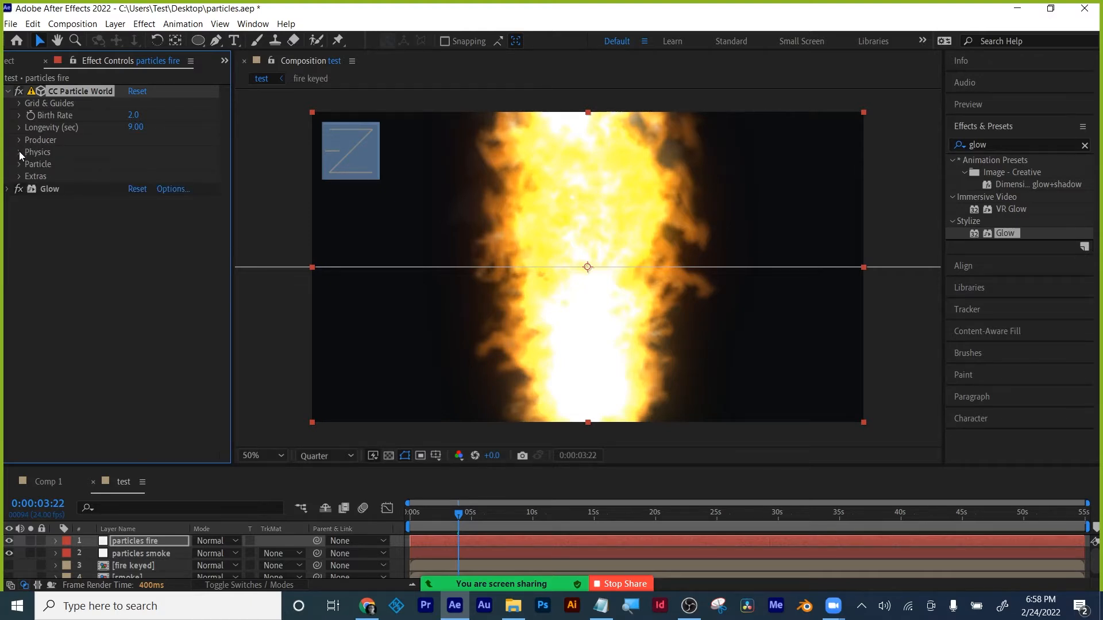
- Set the particles fire physics to Velocity 0.55, Gravity 1.270 and Resistance 21.8
left_click(19, 152)
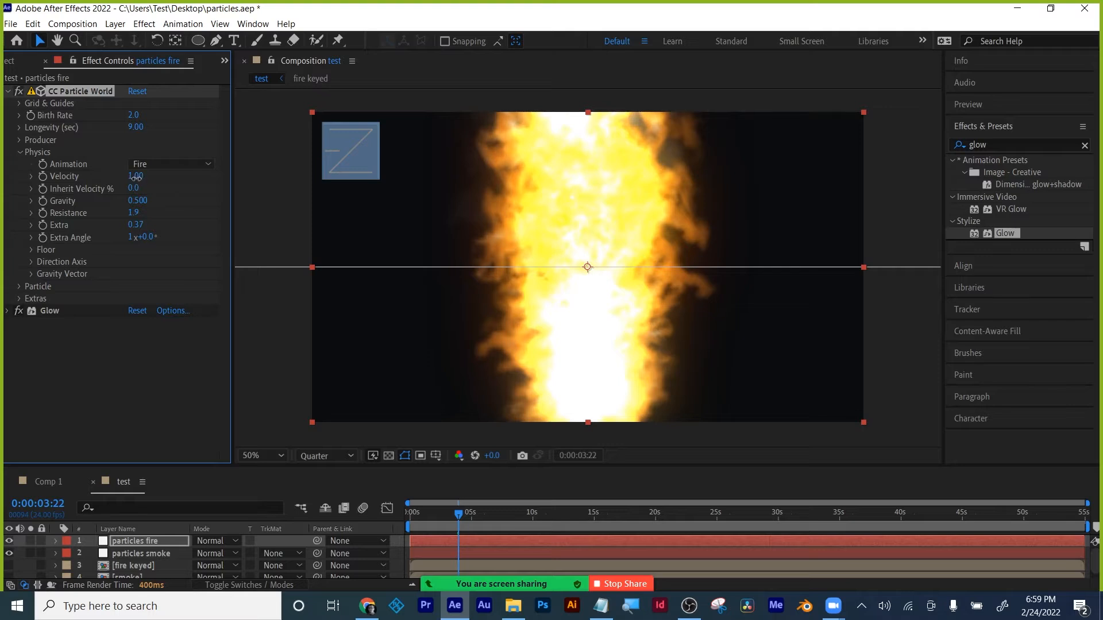
left_click_drag(136, 177, 118, 186)
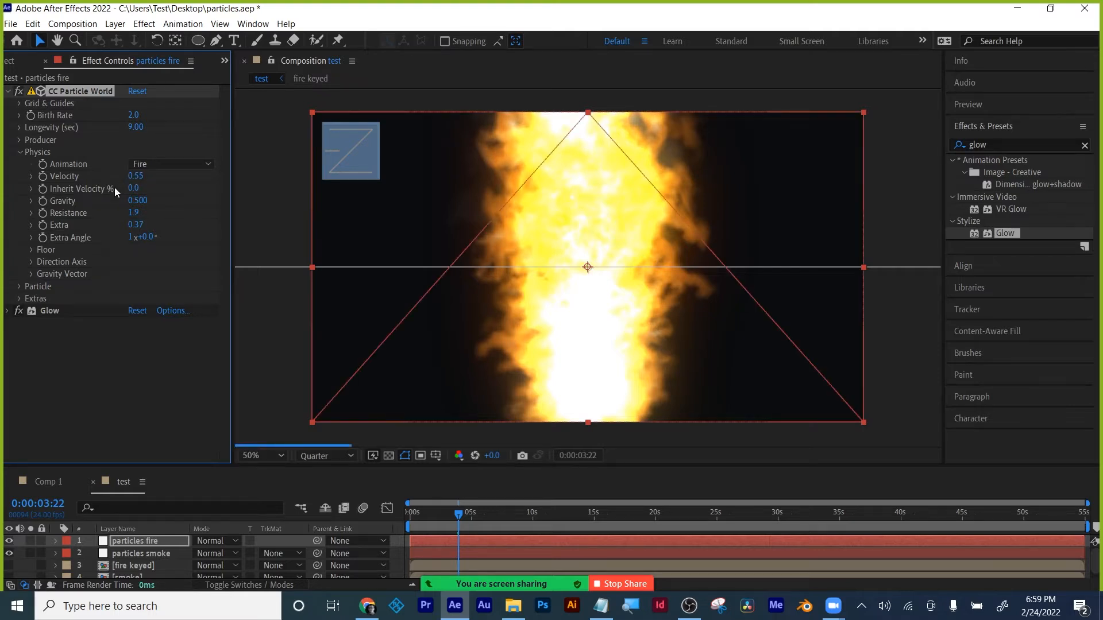
left_click_drag(137, 201, 199, 205)
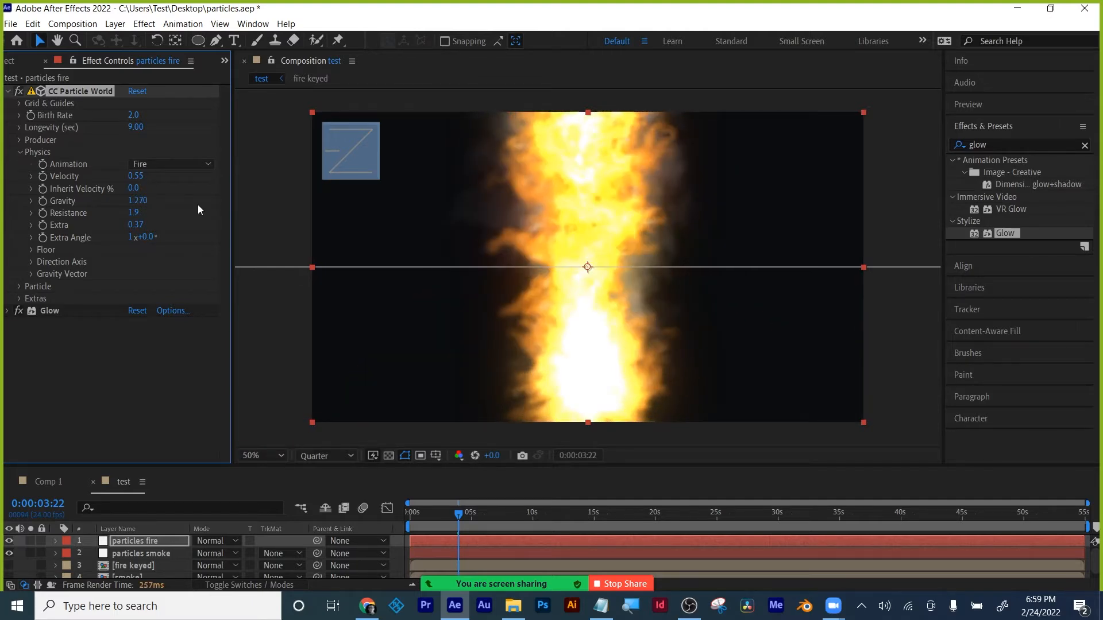
left_click_drag(133, 212, 243, 212)
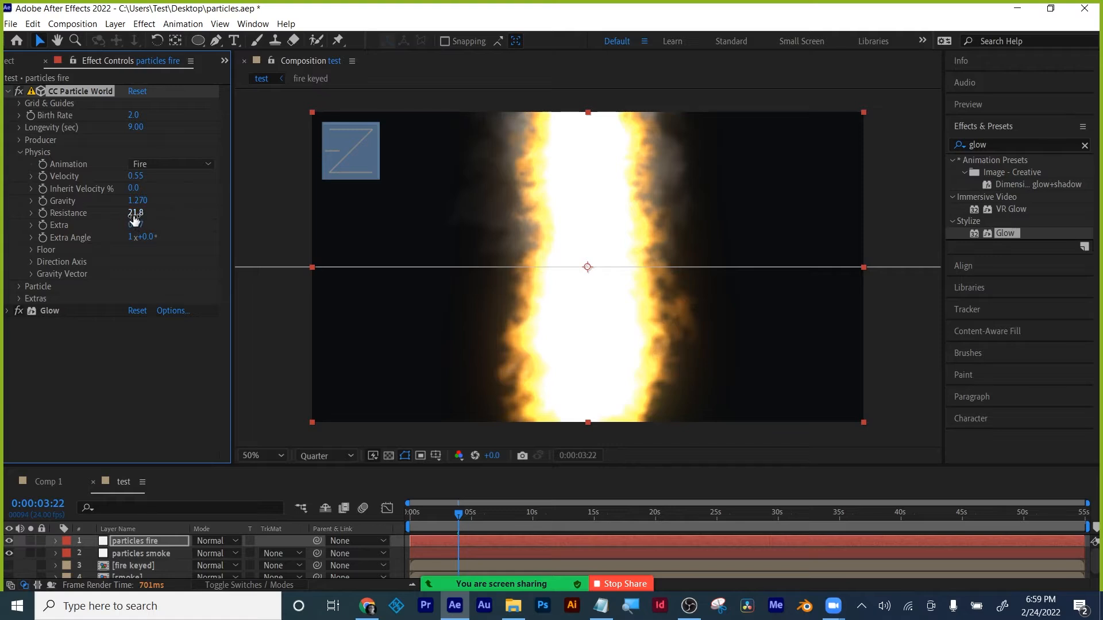
- Set the particles fire layer's CC Particle World physics Resistance to 40.5
left_click_drag(136, 213, 266, 214)
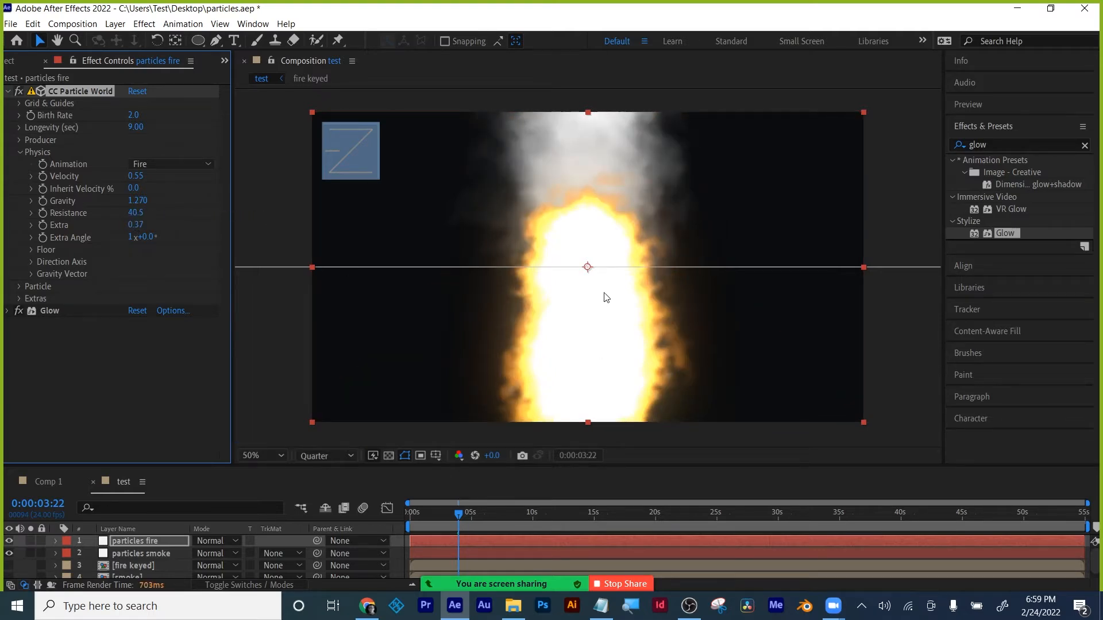
left_click(19, 152)
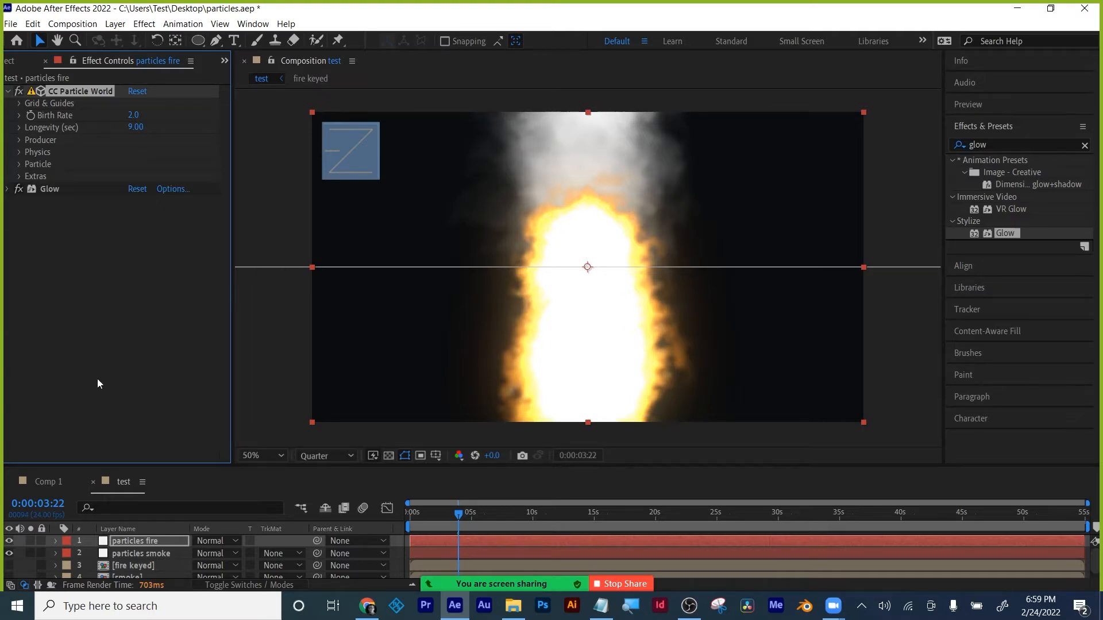
left_click(126, 552)
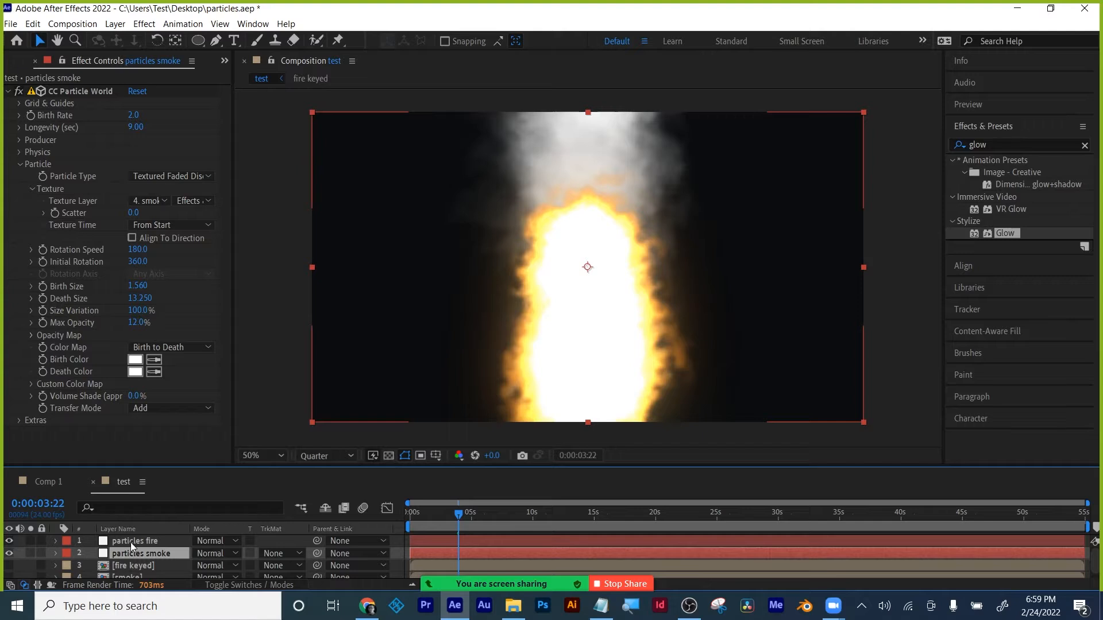
left_click(130, 542)
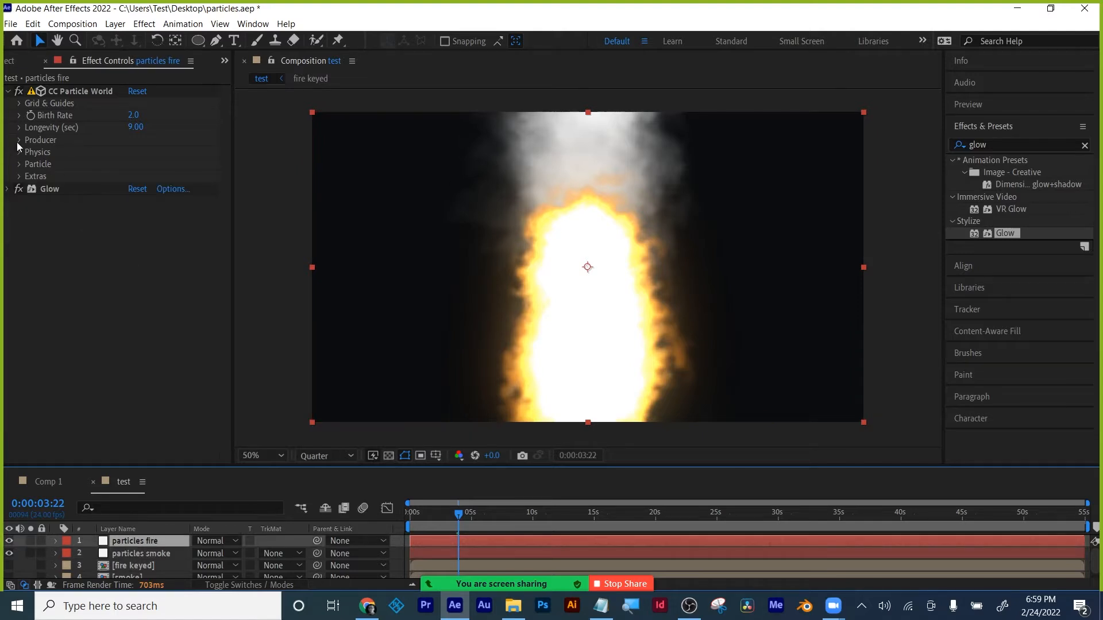
- Set the Producer Radius X of the particles smoke layer's CC Particle World to 0.155
left_click(162, 555)
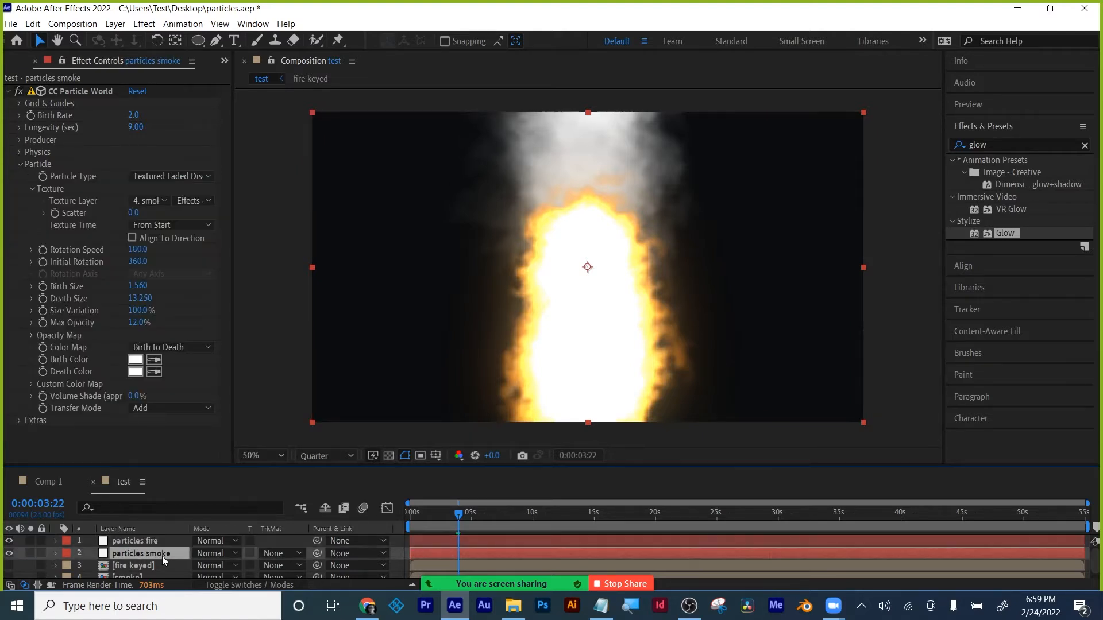
left_click(16, 165)
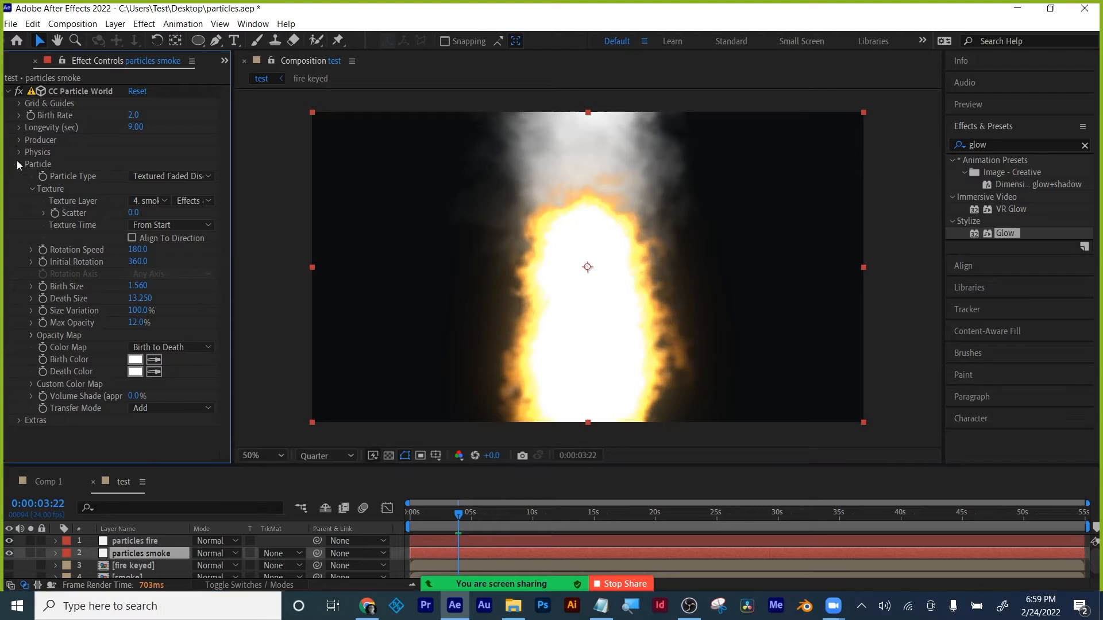
left_click(18, 140)
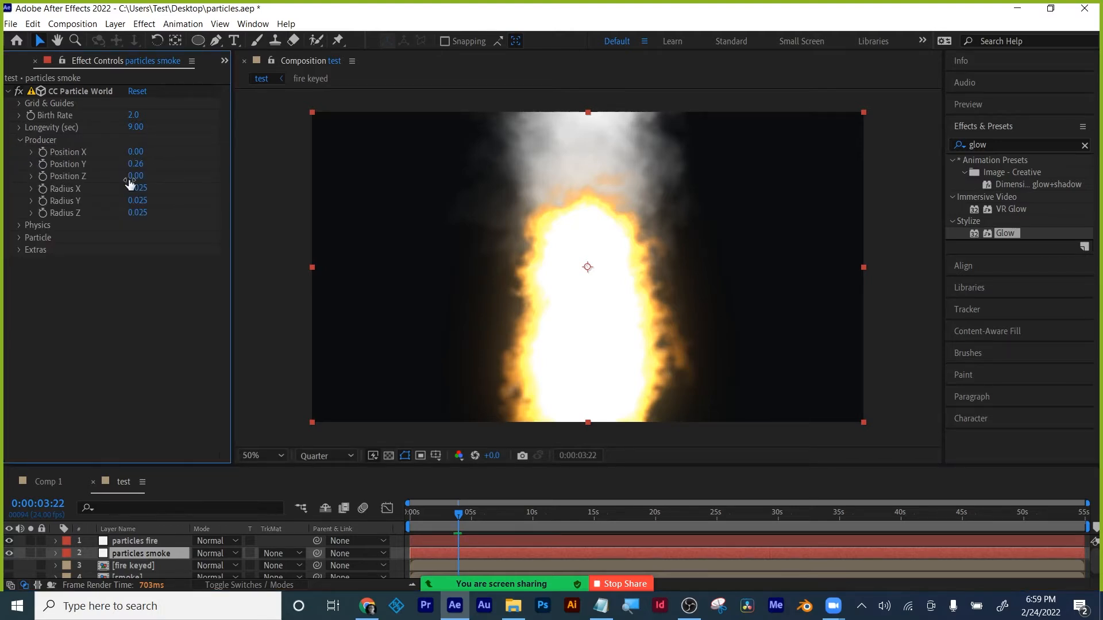
left_click_drag(135, 152, 142, 189)
key("ctrl+z")
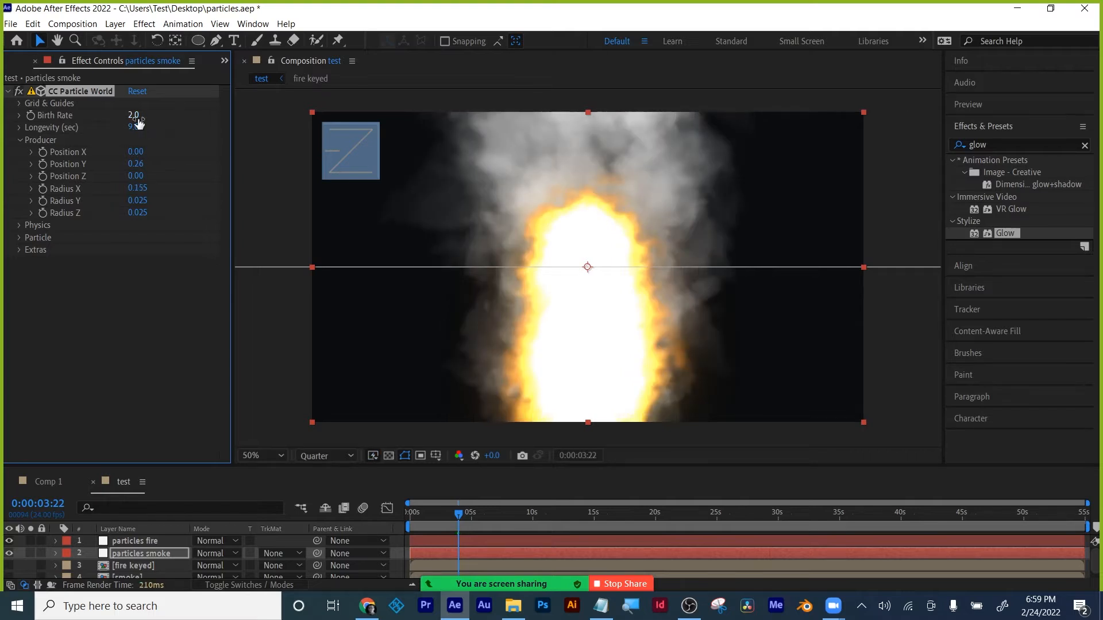
left_click(20, 140)
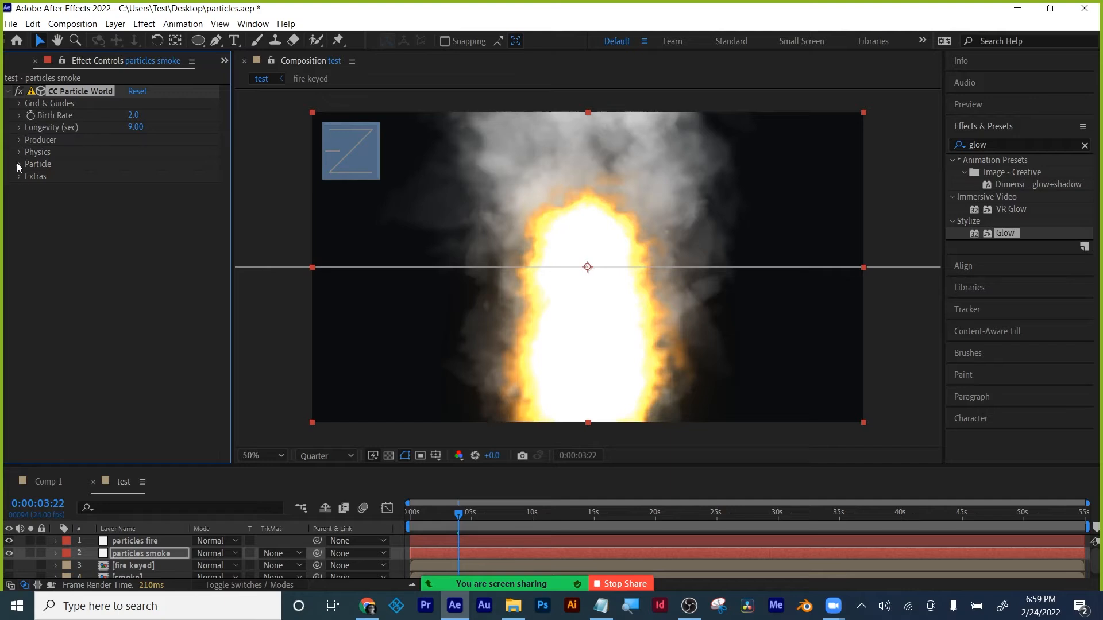
- Set the Death Color of the smoke particles to dark gray 3B3838
left_click(18, 164)
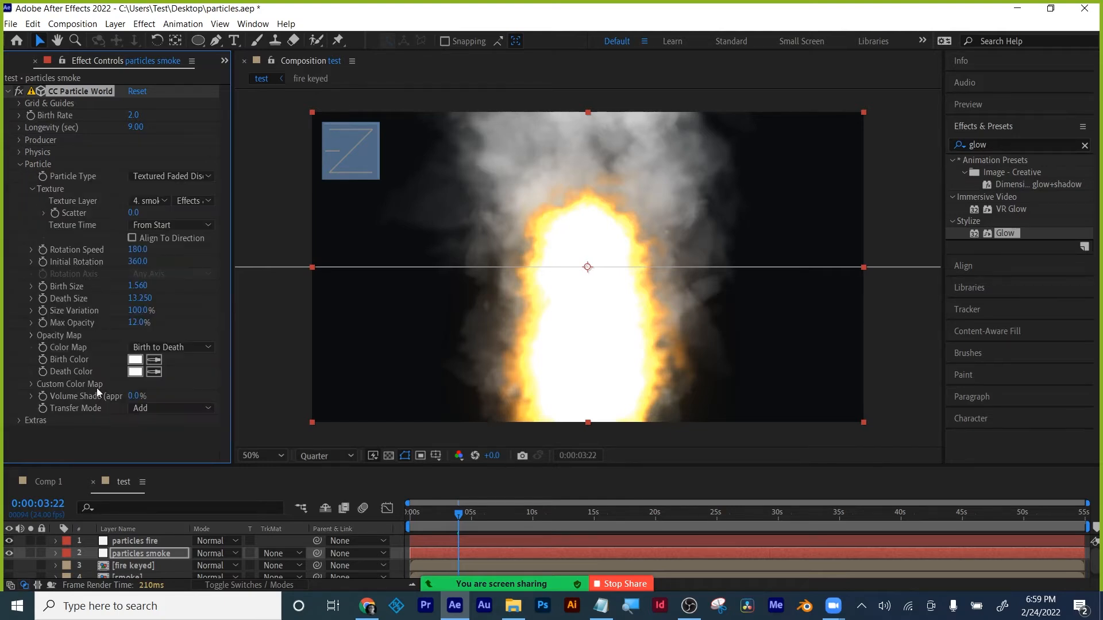
left_click(135, 372)
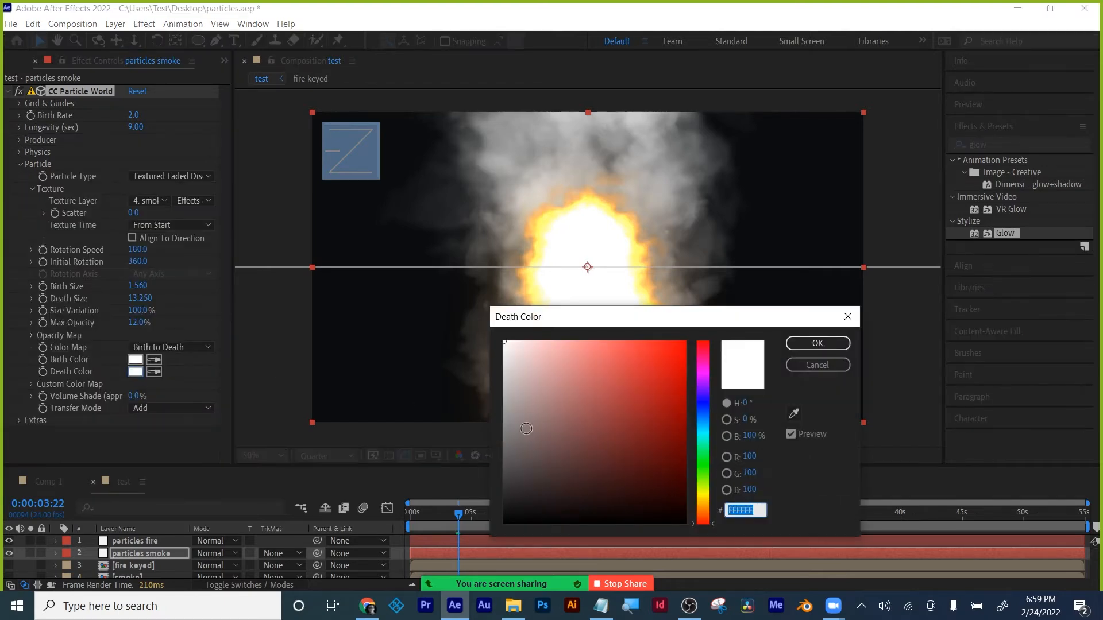
mouse_move(525, 428)
left_mouse_down()
mouse_move(500, 458)
mouse_move(573, 433)
mouse_move(524, 500)
mouse_move(505, 463)
mouse_move(510, 481)
left_mouse_up()
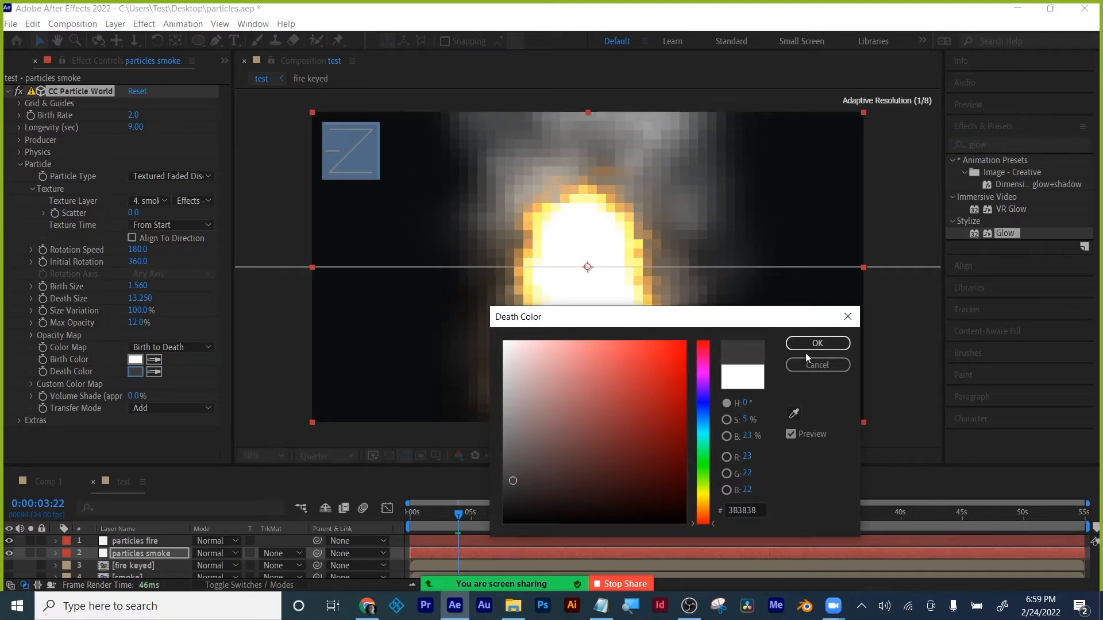
left_click(807, 348)
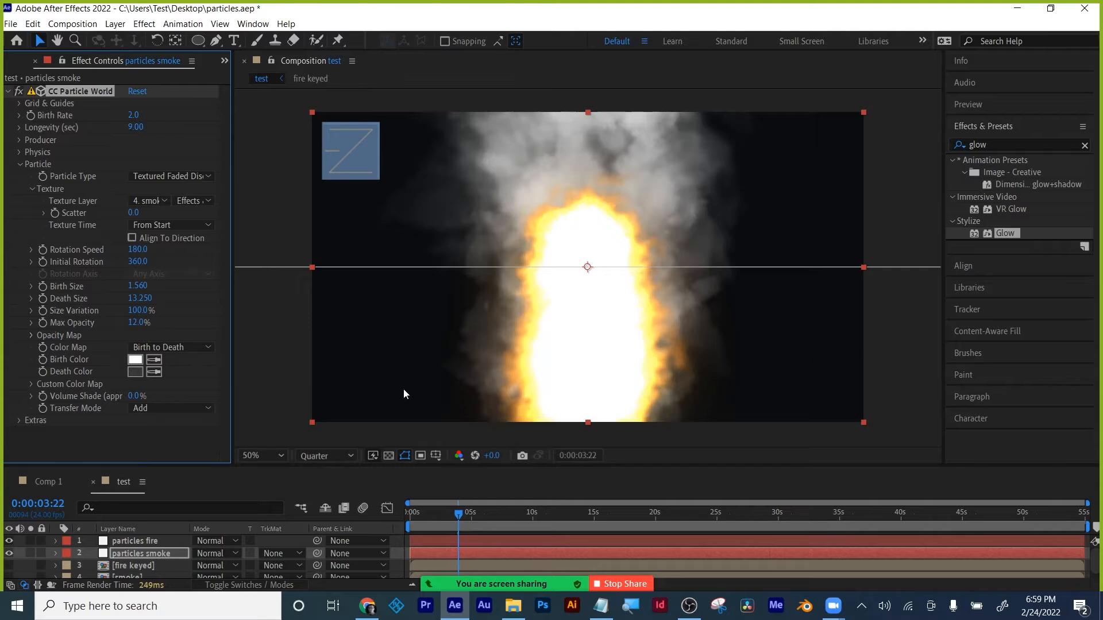
- Set the Birth Color of the smoke particles to a medium-light gray
left_click(135, 359)
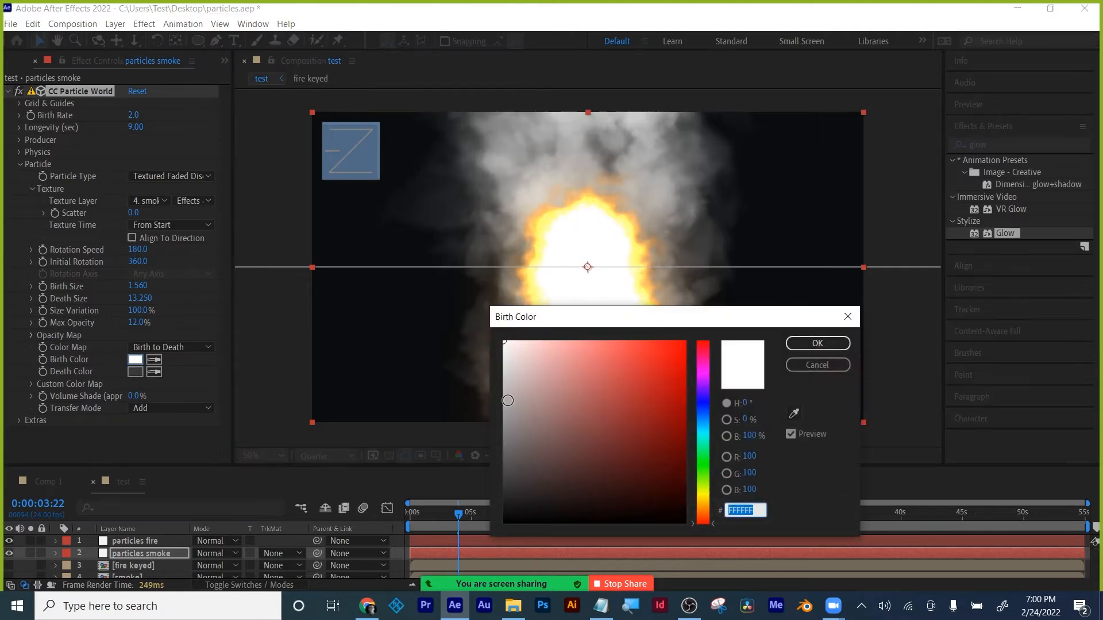
left_click(508, 400)
left_click(806, 344)
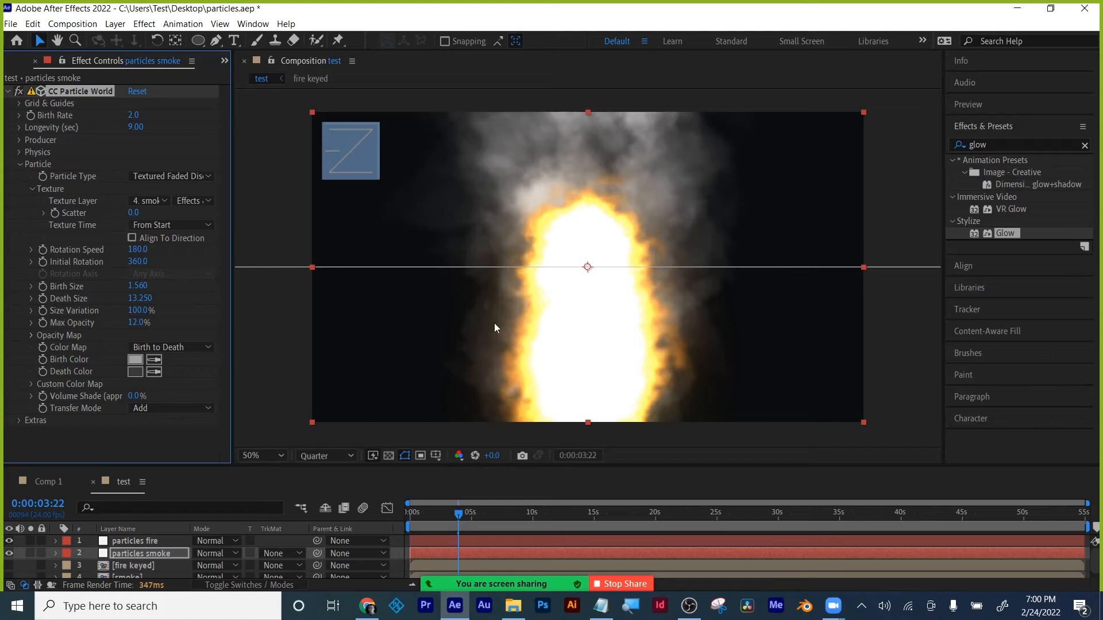
left_click(19, 164)
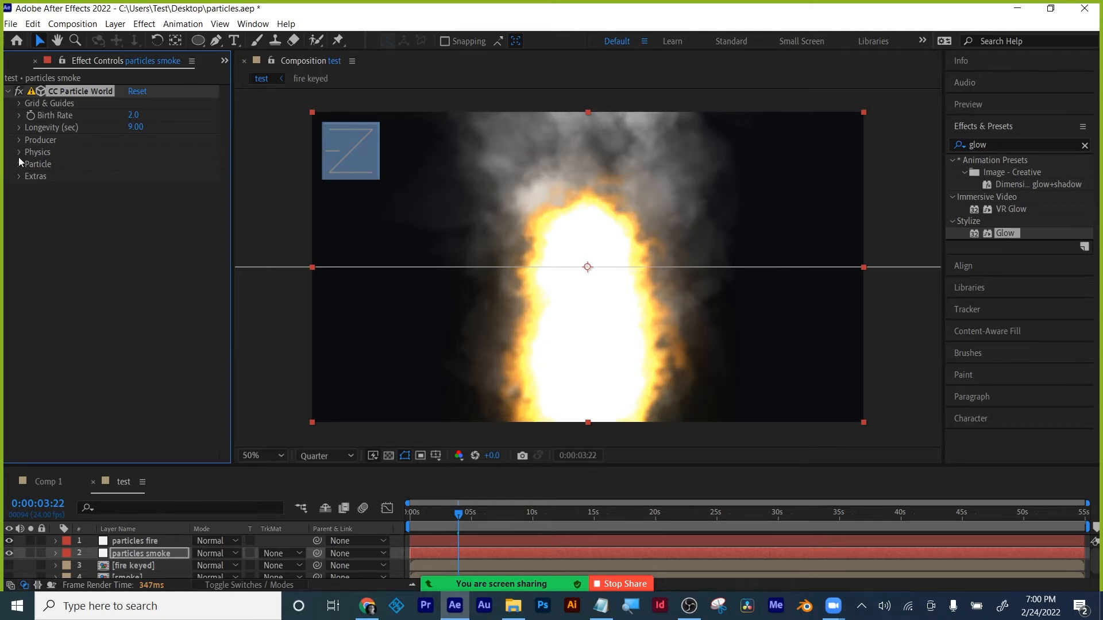
- Try Screen and Add blending on the particles fire layer, finishing with its mode set to Screen
left_click(128, 542)
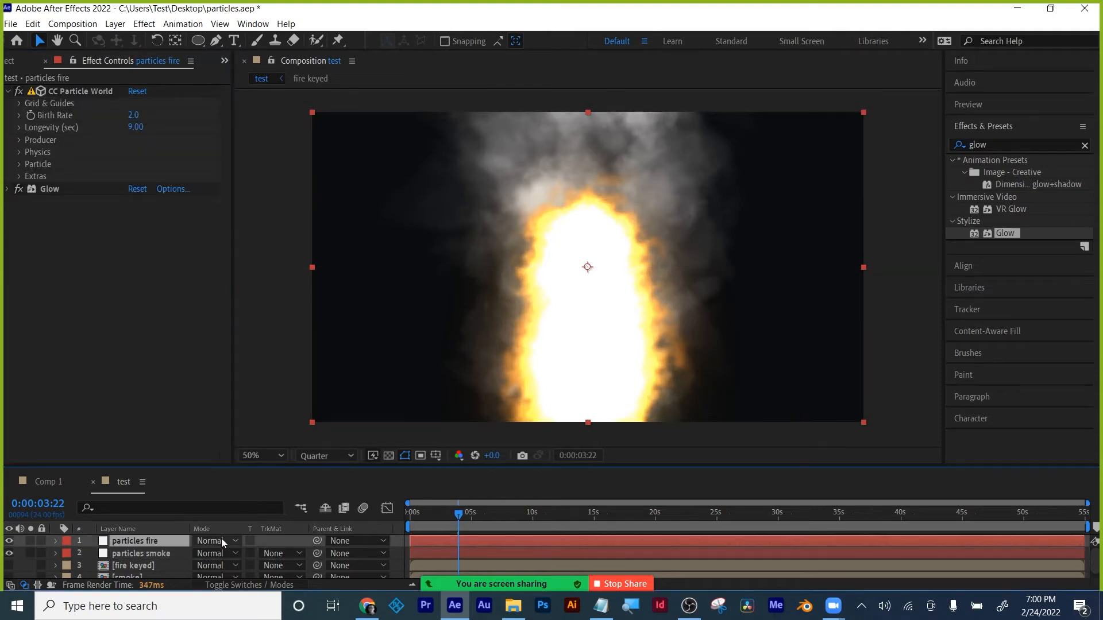
left_click(220, 541)
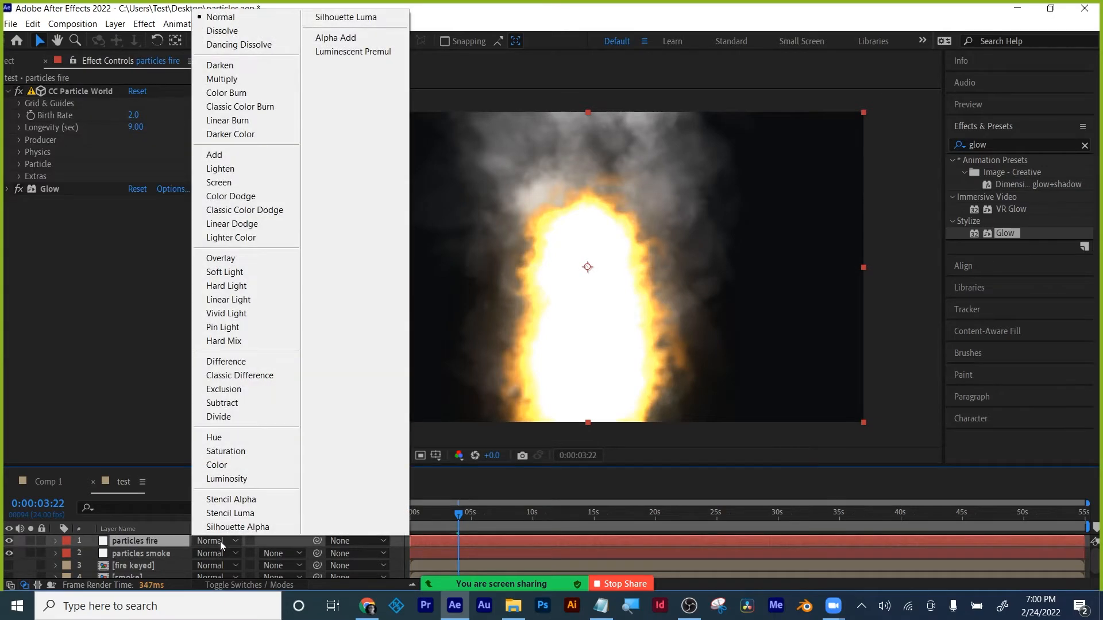
left_click(237, 183)
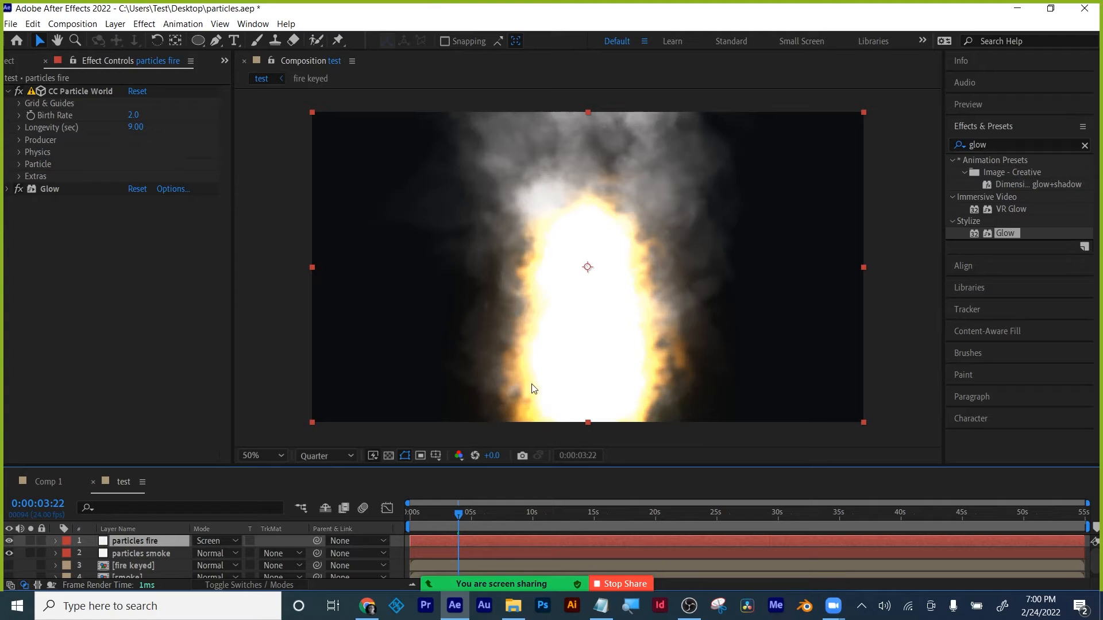
left_click(207, 541)
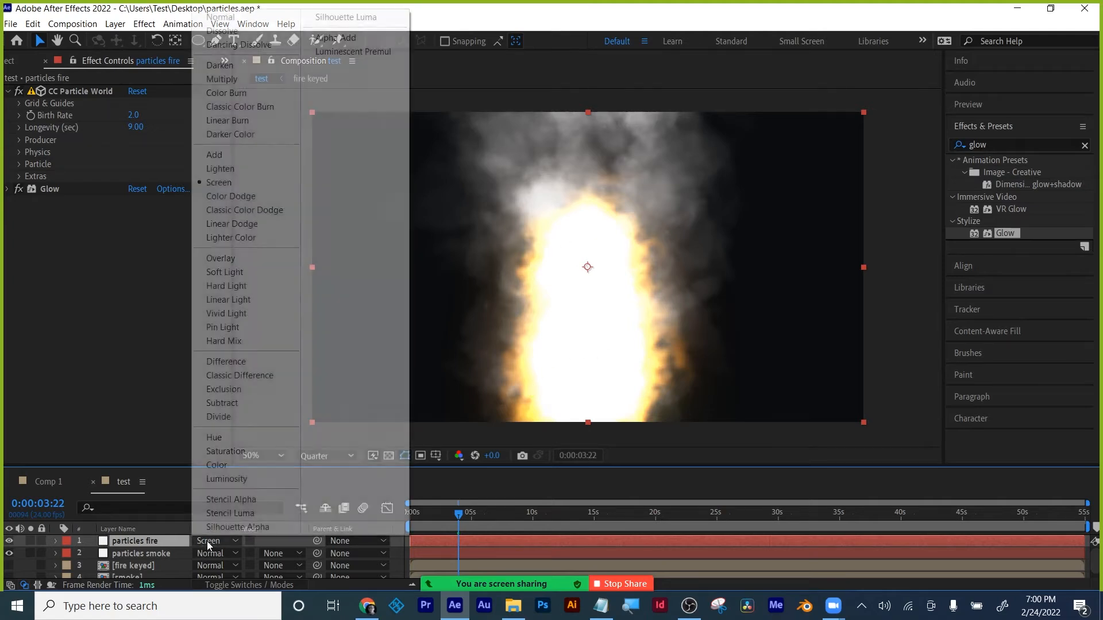
left_click(247, 165)
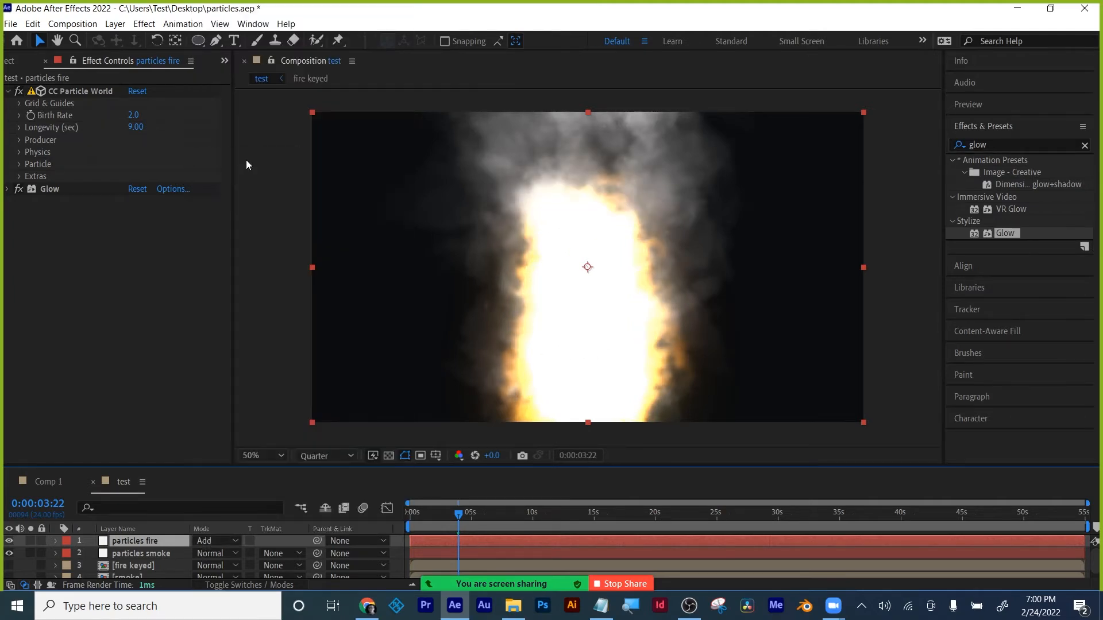
left_click(205, 545)
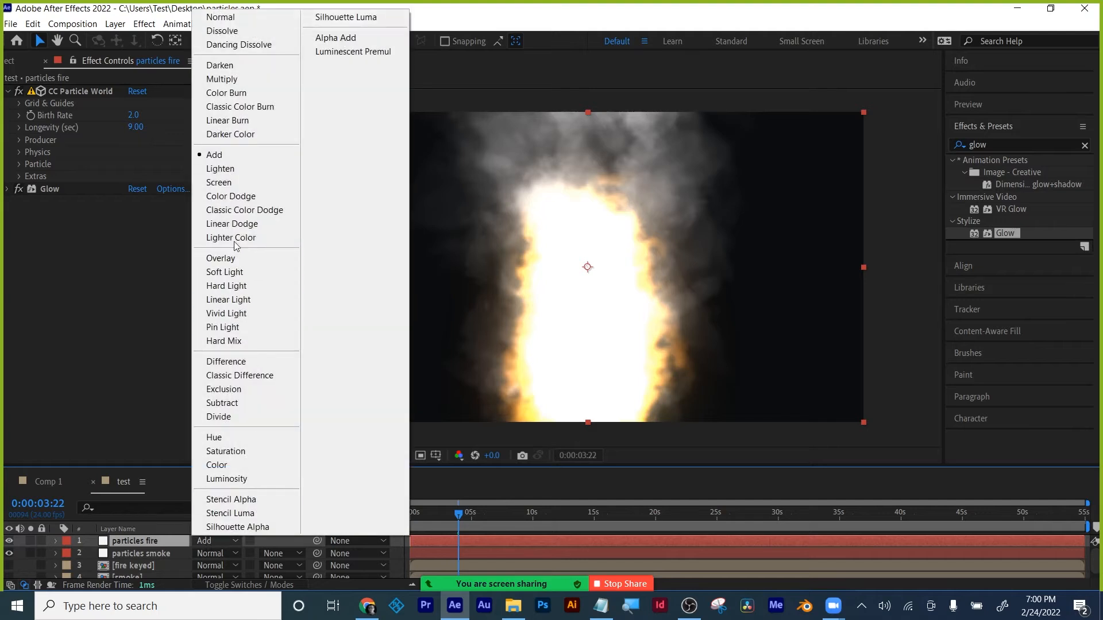
left_click(226, 183)
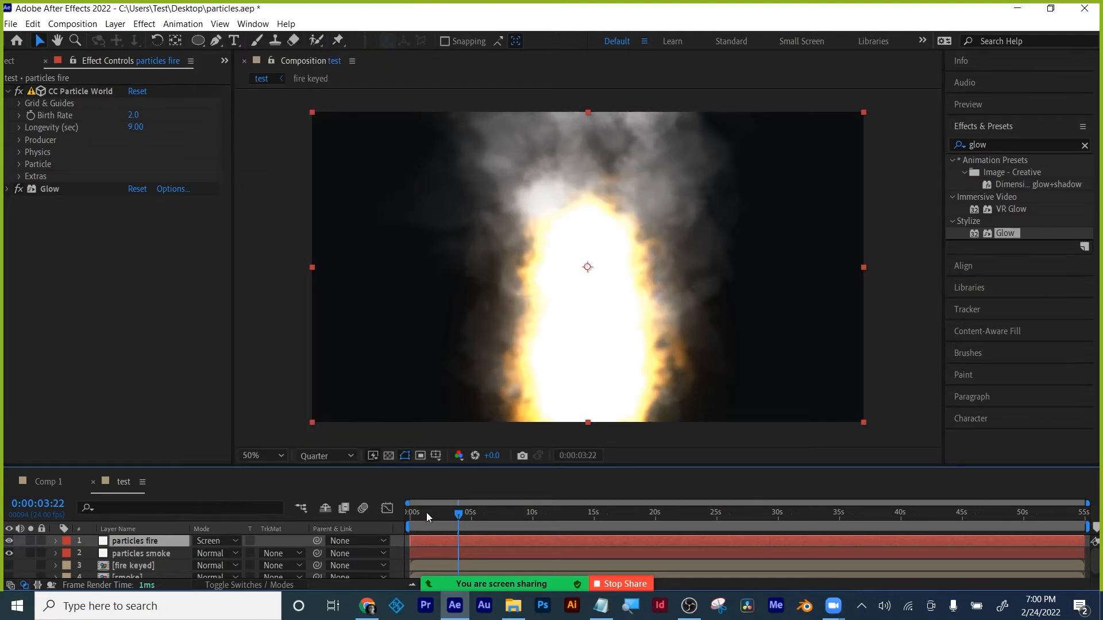
- Preview the combined fire and smoke animation from the start of the test composition, stopping at 0:00:00:22
left_click_drag(426, 513, 365, 518)
key("space")
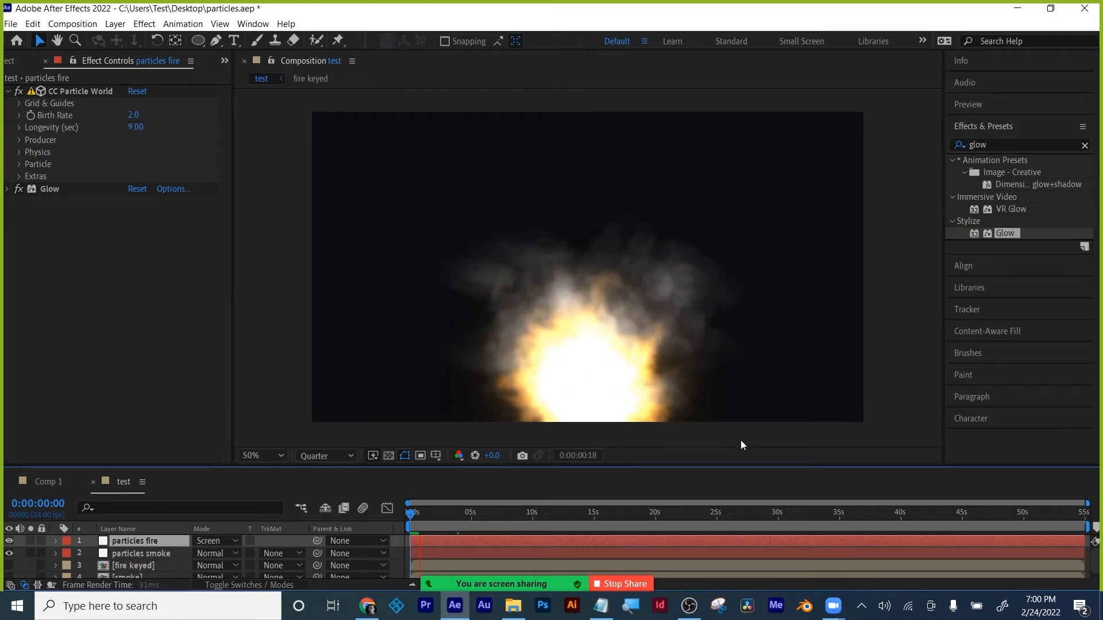
key("space")
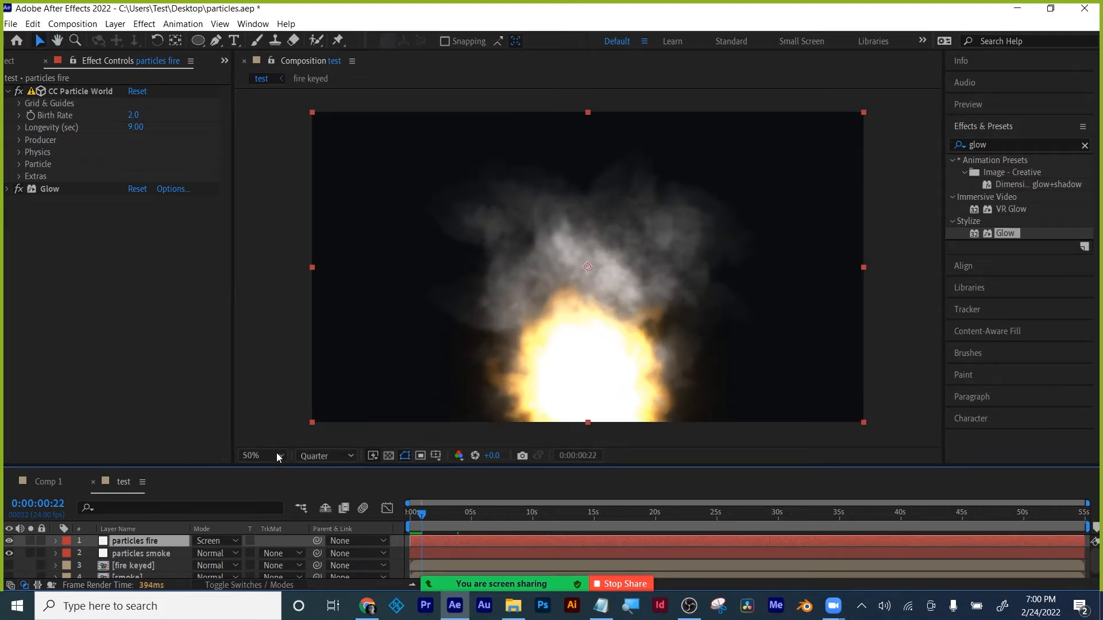
- Select the particles smoke layer, save the project, and enlarge the timeline area so all four layers show
left_click(150, 553)
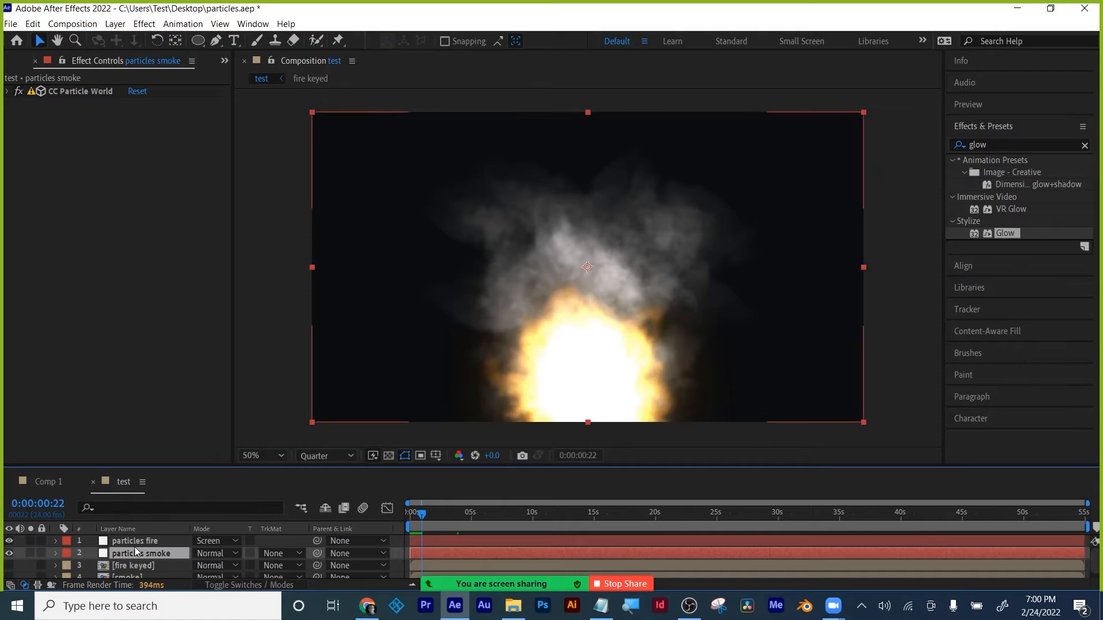
key("ctrl+s")
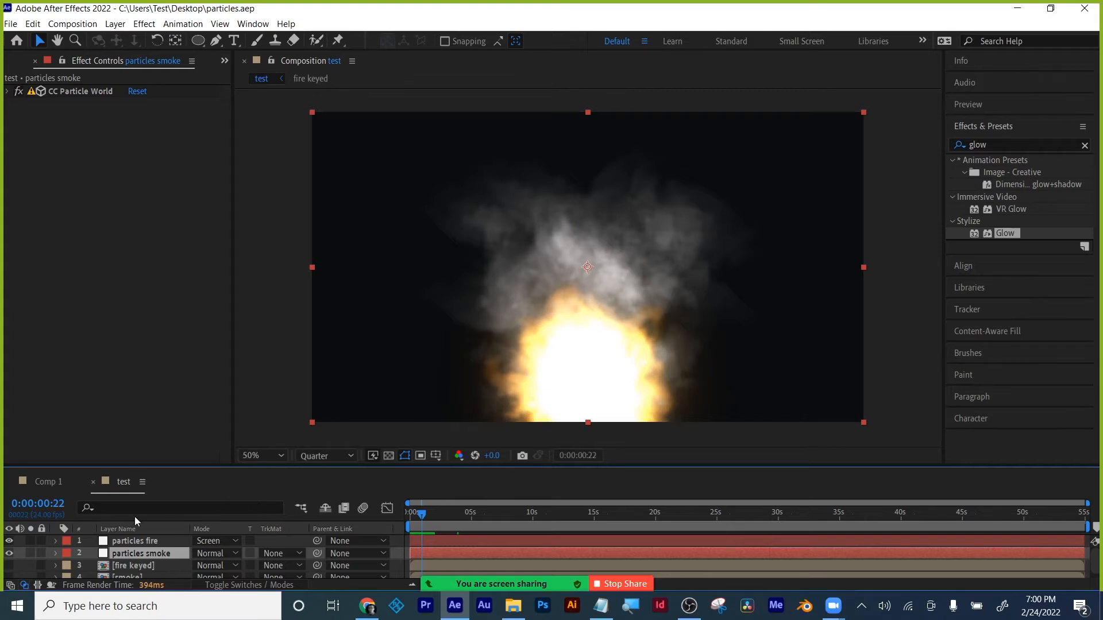
left_click_drag(177, 467, 175, 398)
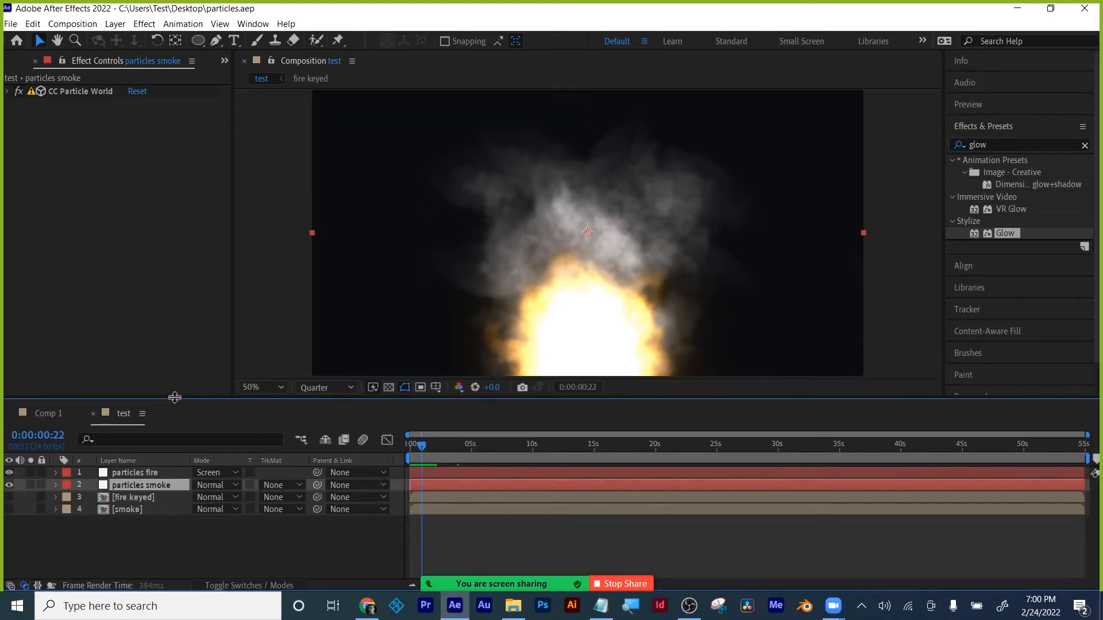
- Switch to Chrome and search Google for "grassy field" in a new tab
left_click(371, 613)
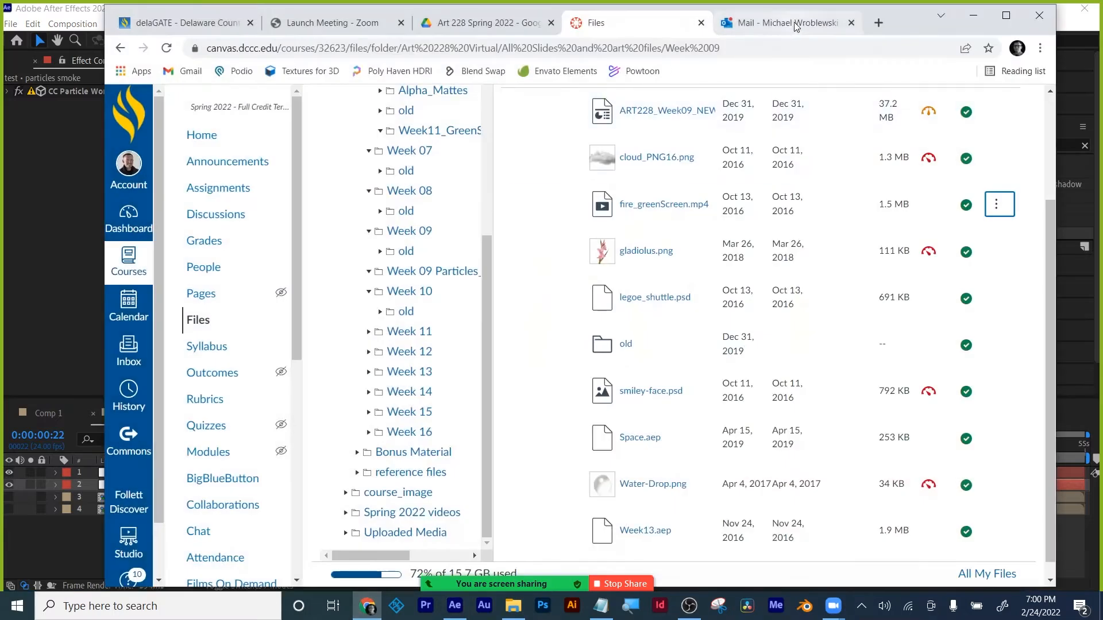
left_click(874, 20)
left_click(547, 311)
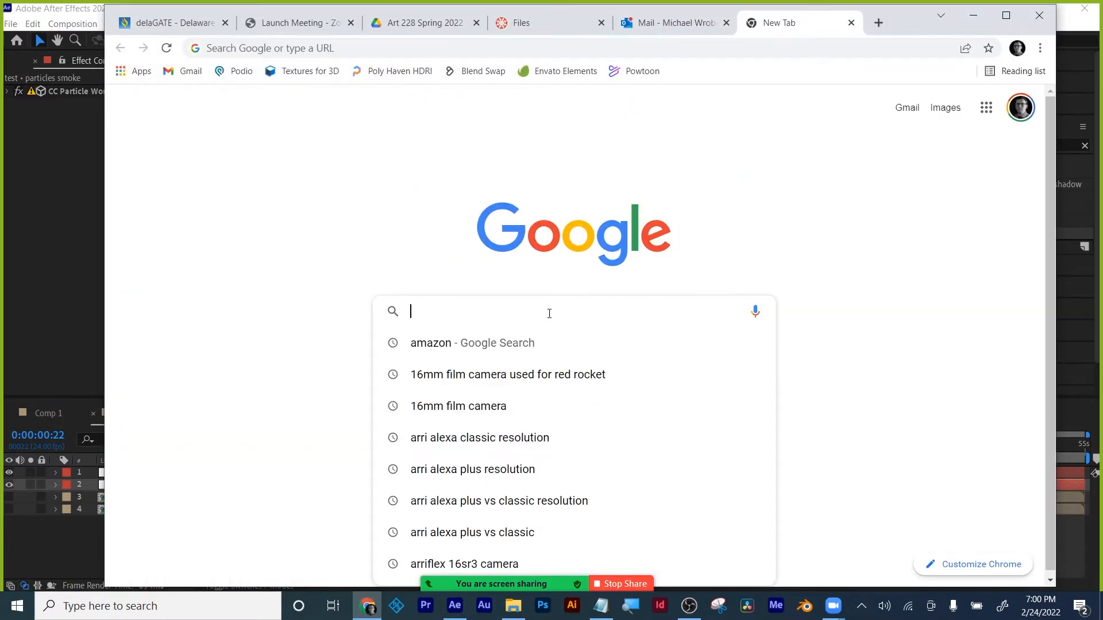
type("grassy f")
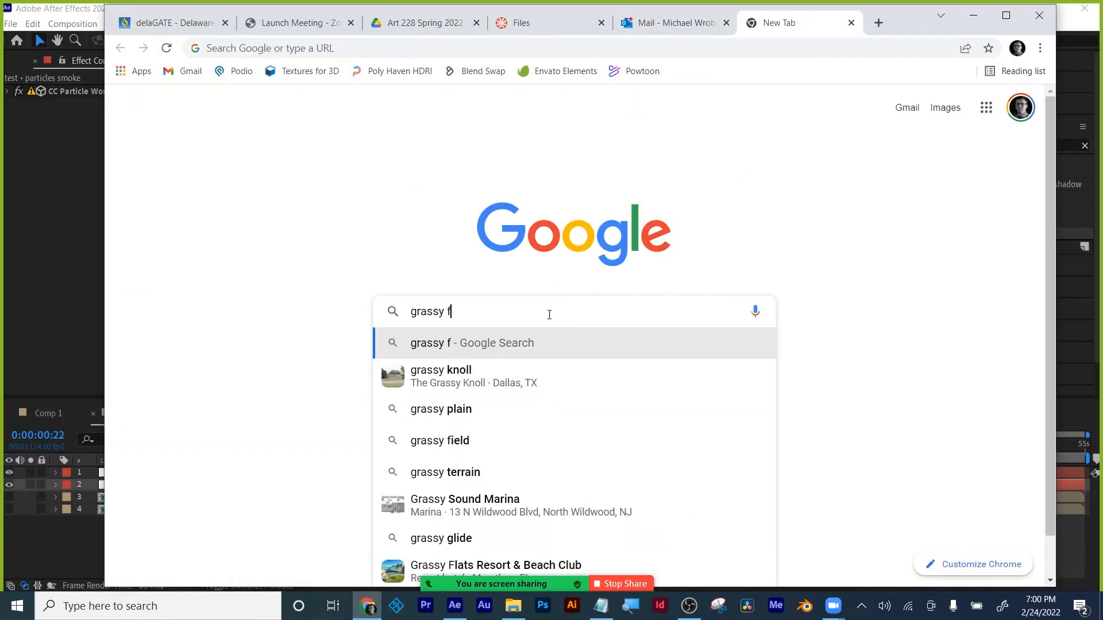
type("ield")
key("Return")
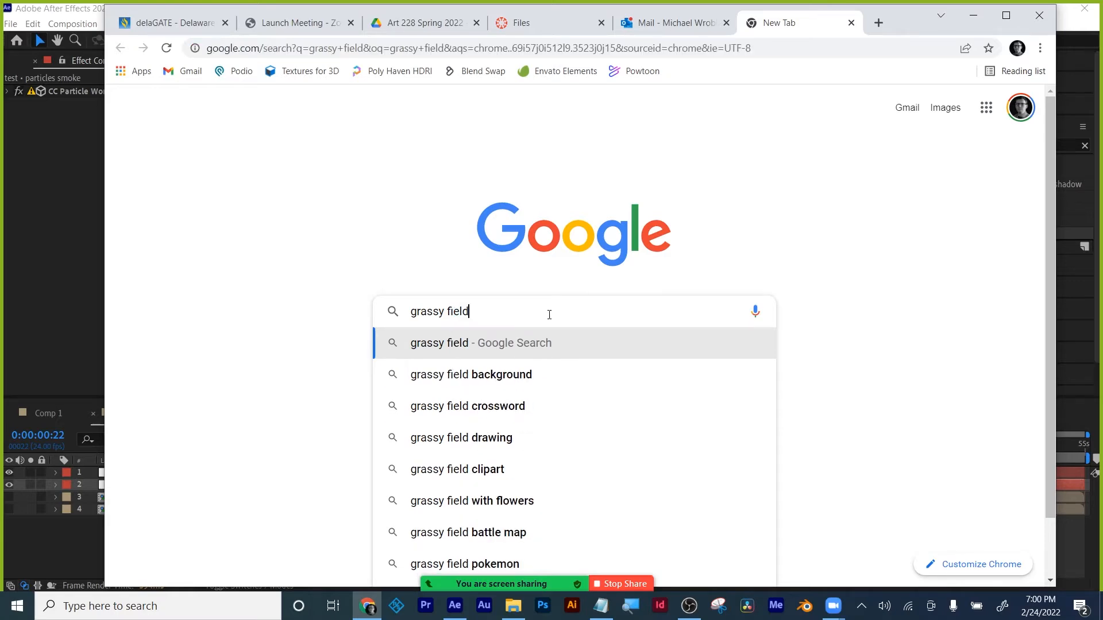
left_click(443, 321)
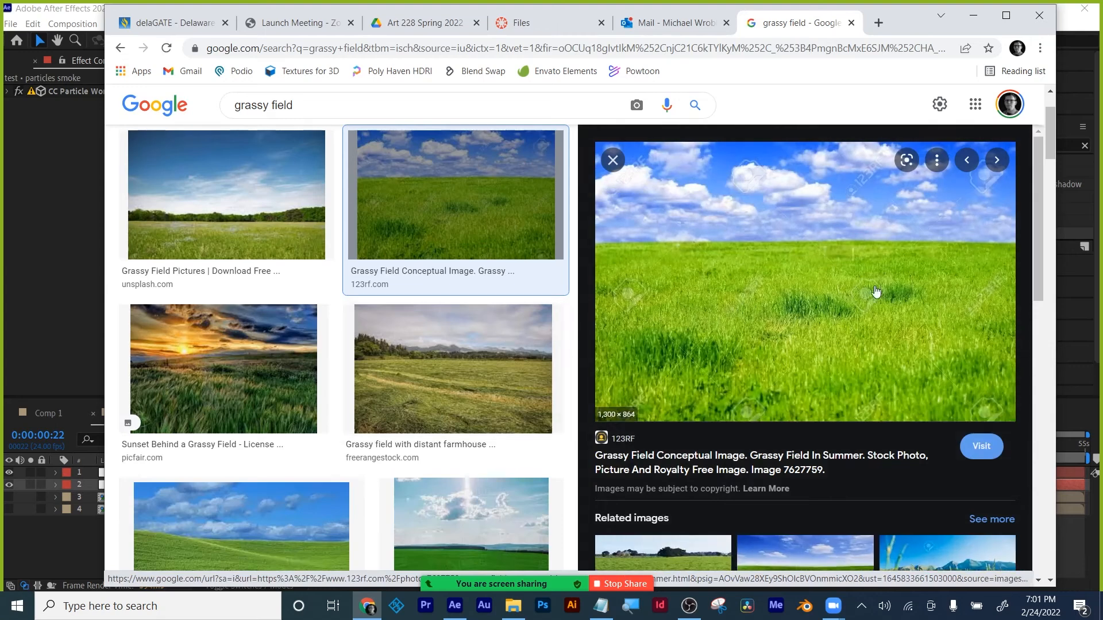
right_click(874, 278)
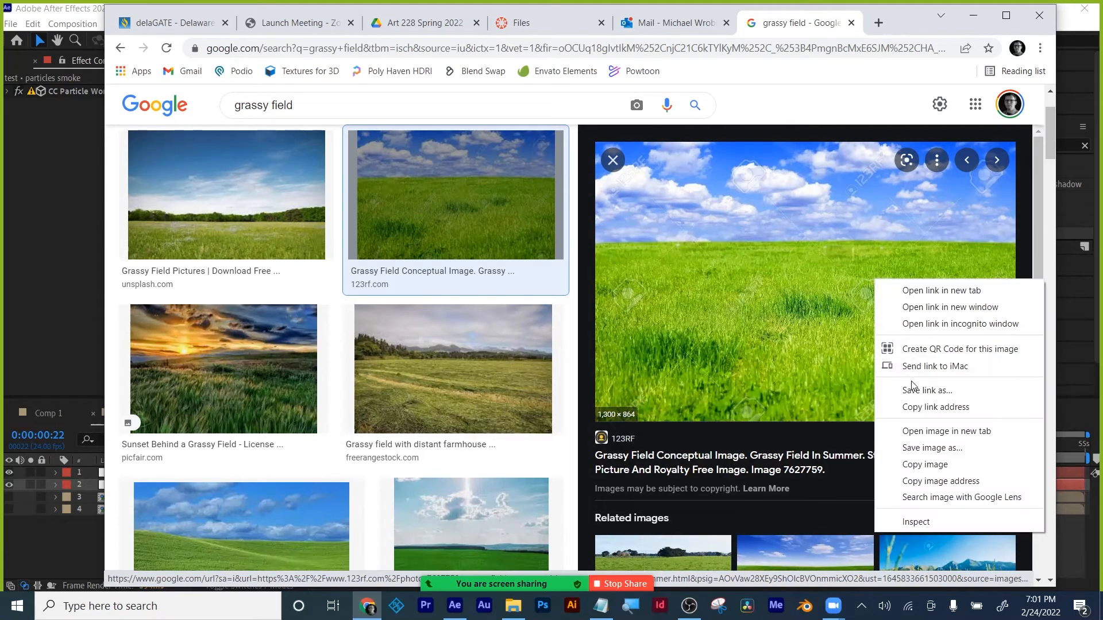
left_click(916, 447)
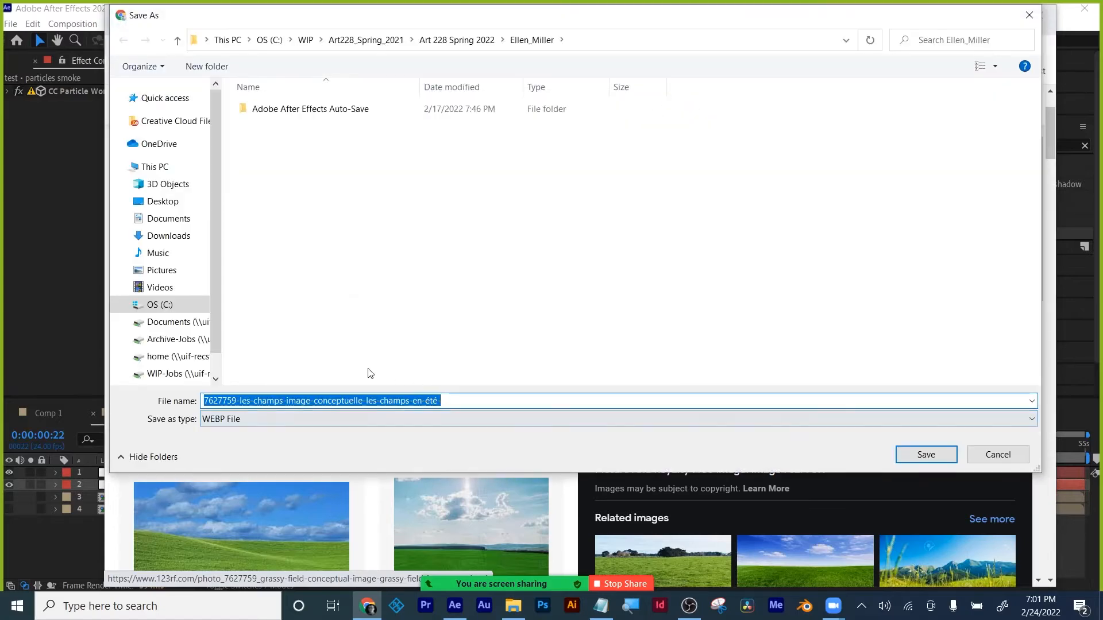
left_click(158, 201)
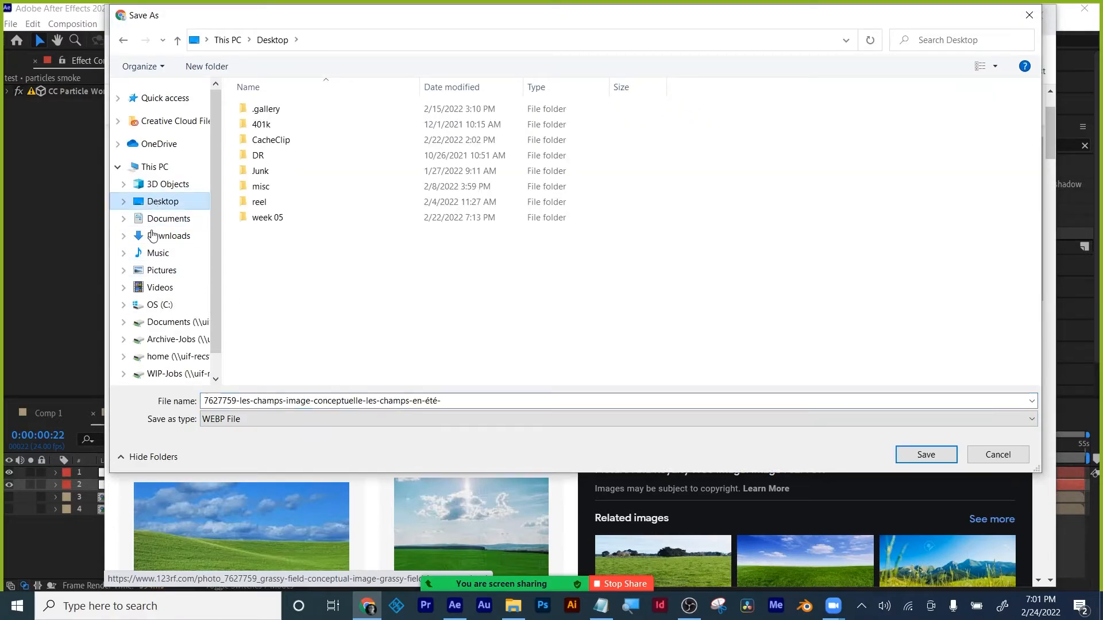
left_click(239, 421)
left_click(286, 330)
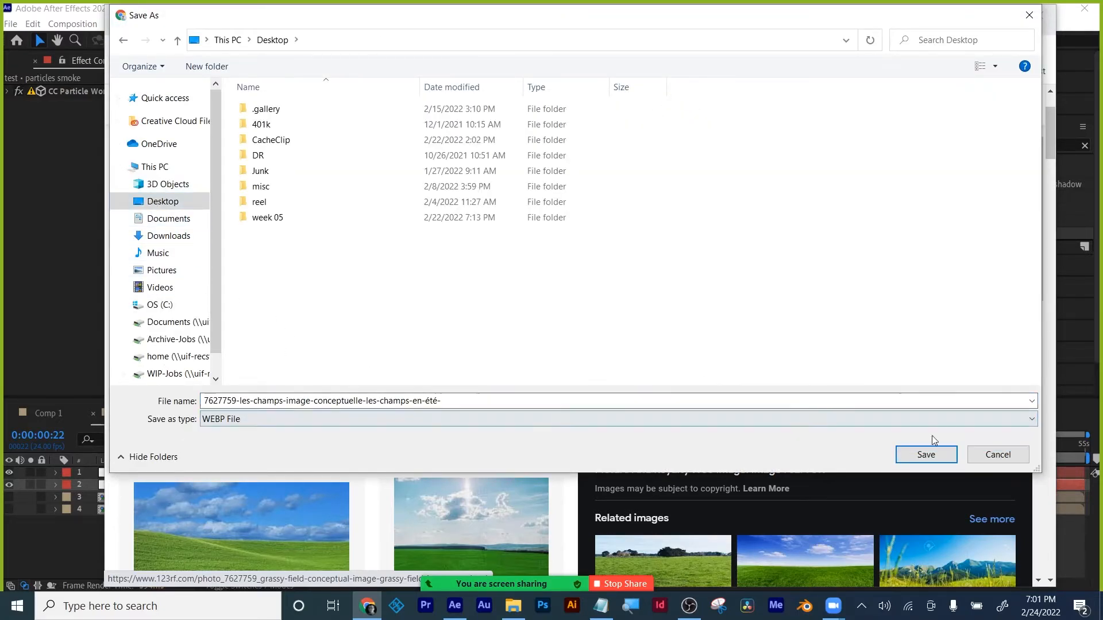
left_click(1003, 459)
right_click(818, 343)
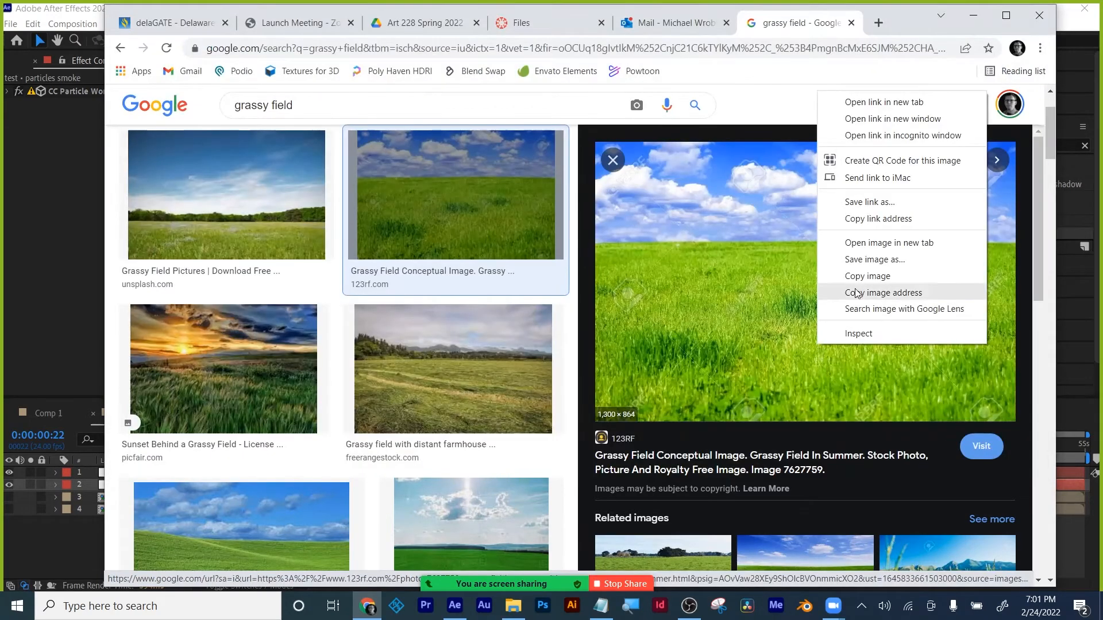
left_click(867, 257)
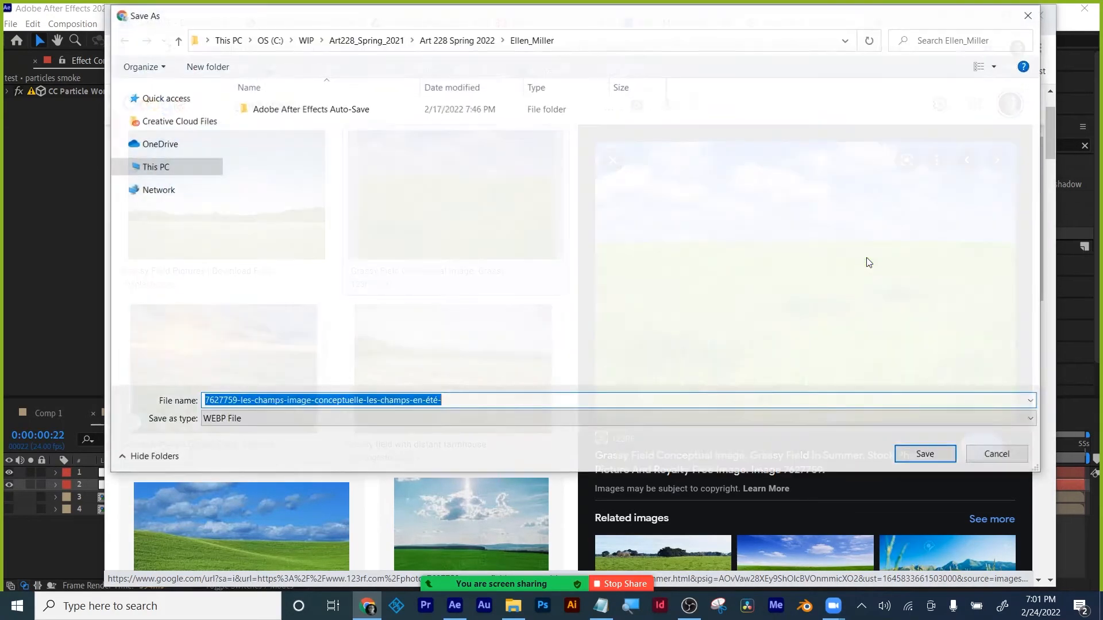
left_click(1013, 460)
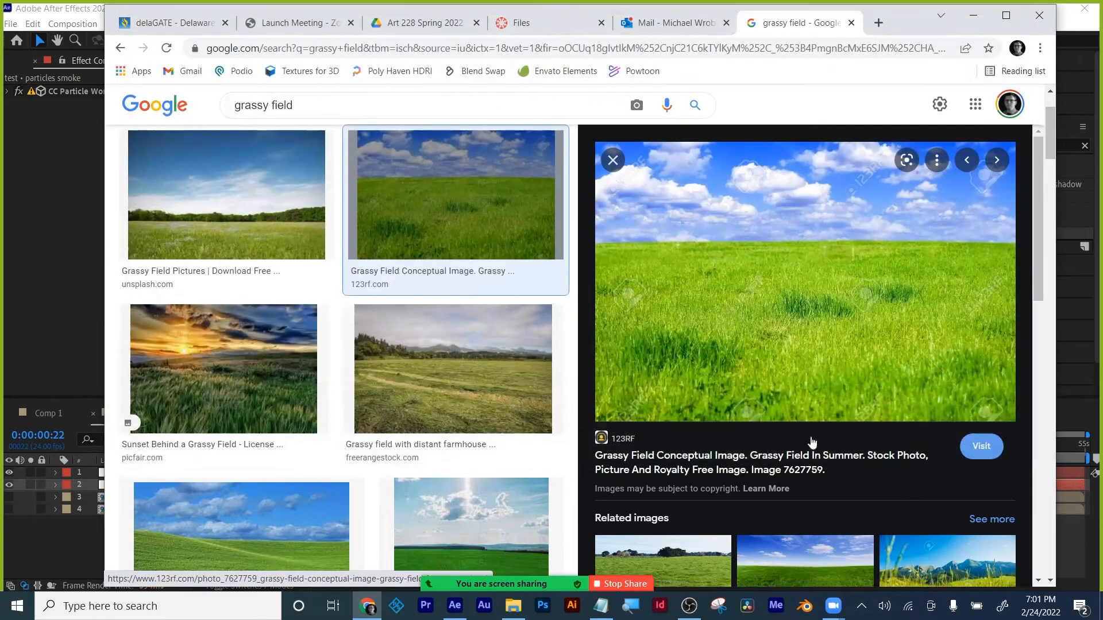
- Save the "Sunset Behind a Grassy Field" image to the Desktop as a JPG named field, and close the image search tab
left_click(253, 381)
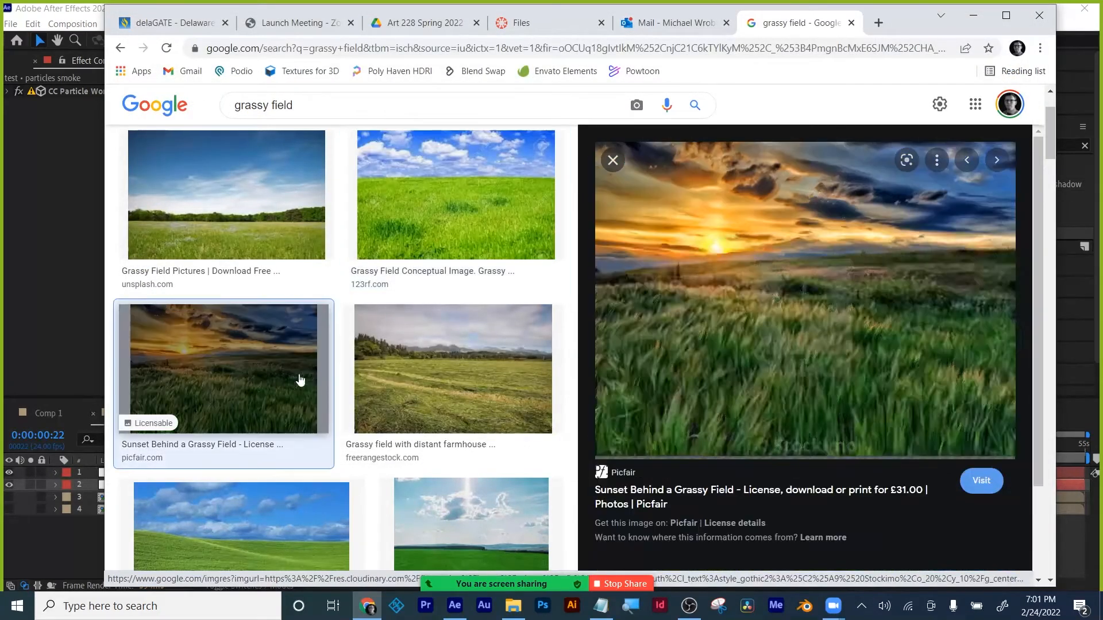
right_click(714, 353)
left_click(775, 267)
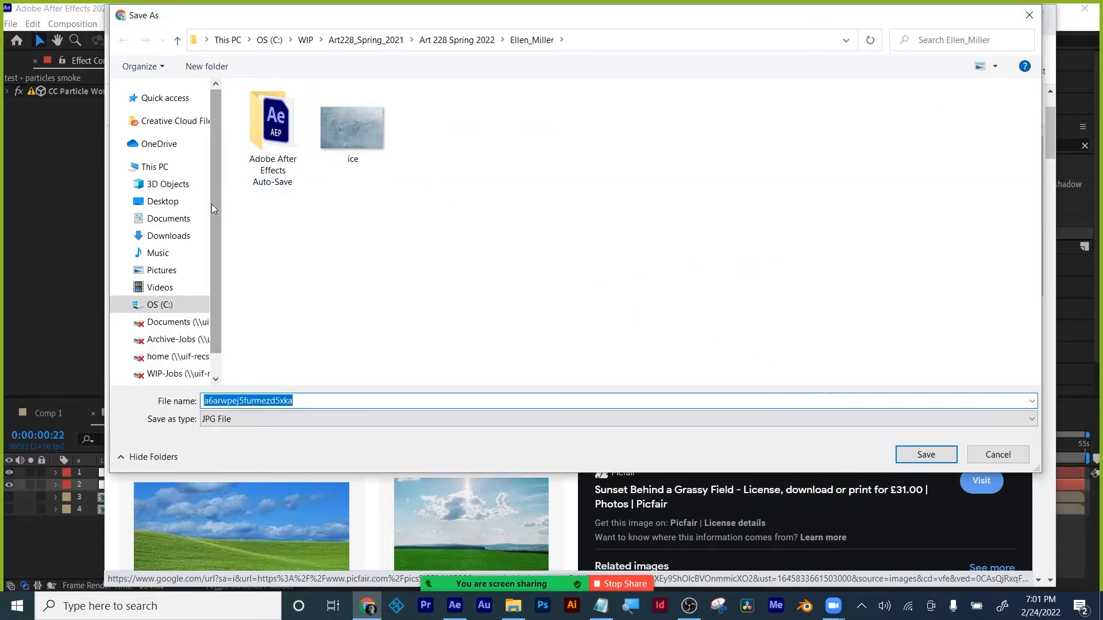
left_click(164, 201)
double_click(372, 401)
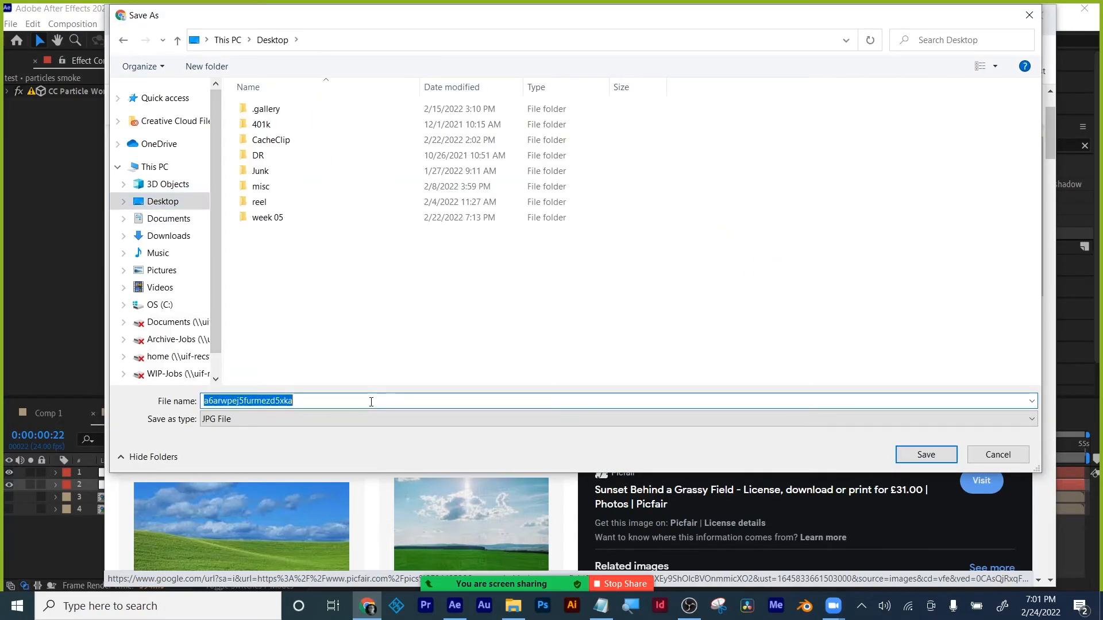
type("field")
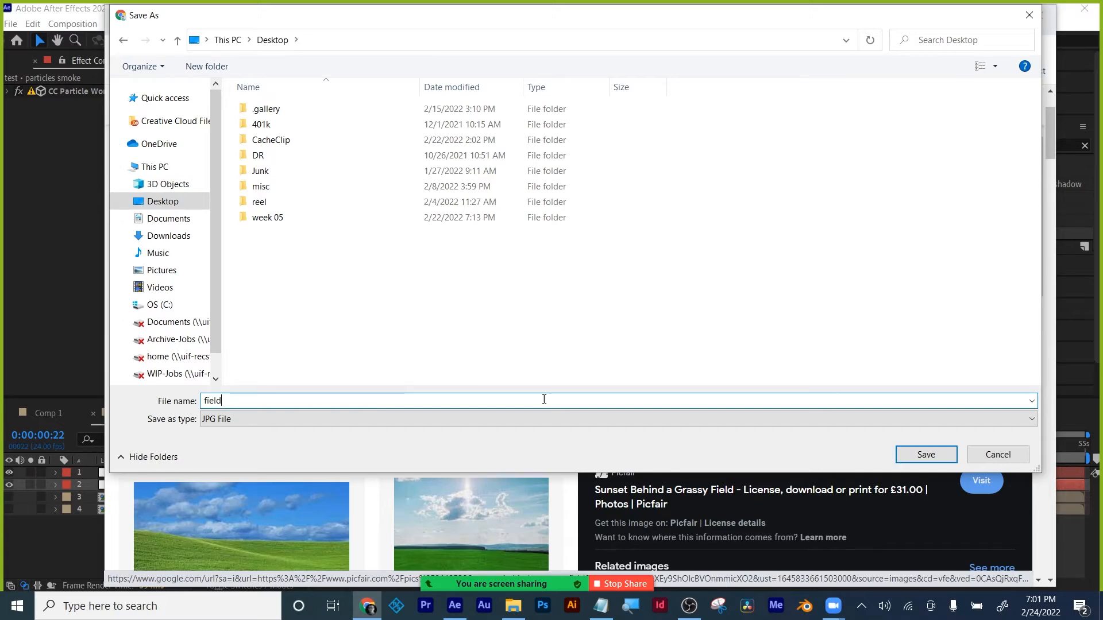
left_click(900, 458)
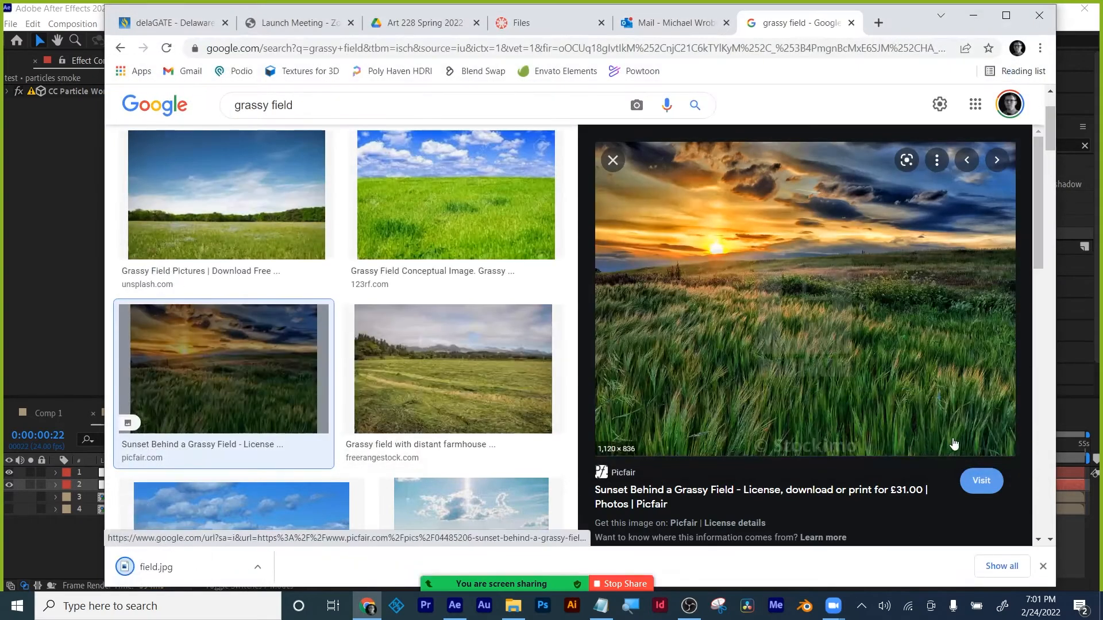
left_click(1042, 567)
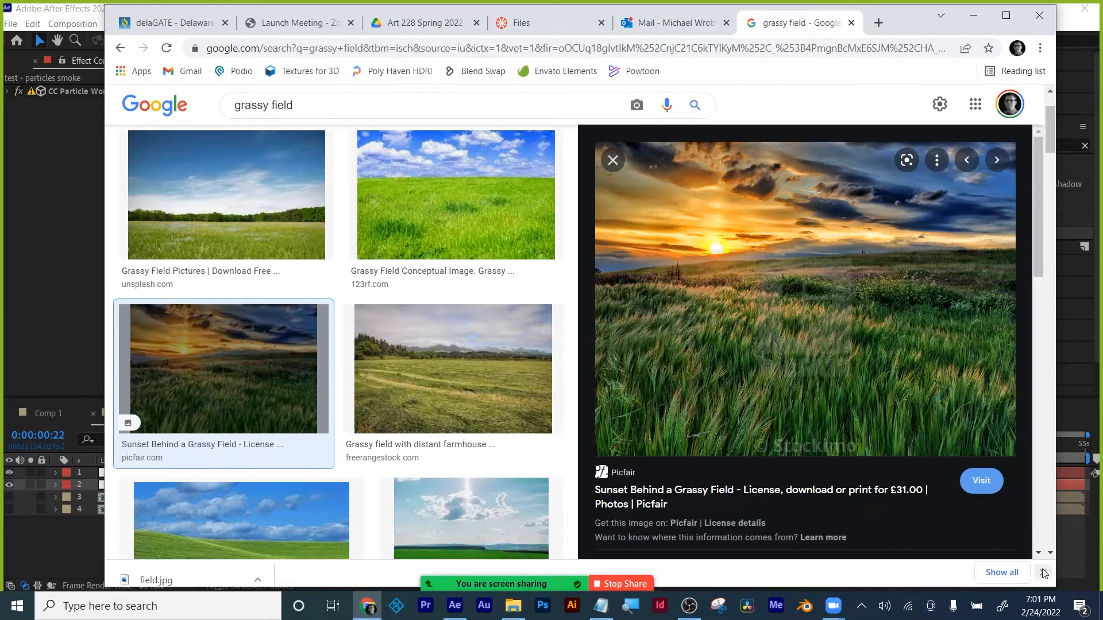
left_click(851, 23)
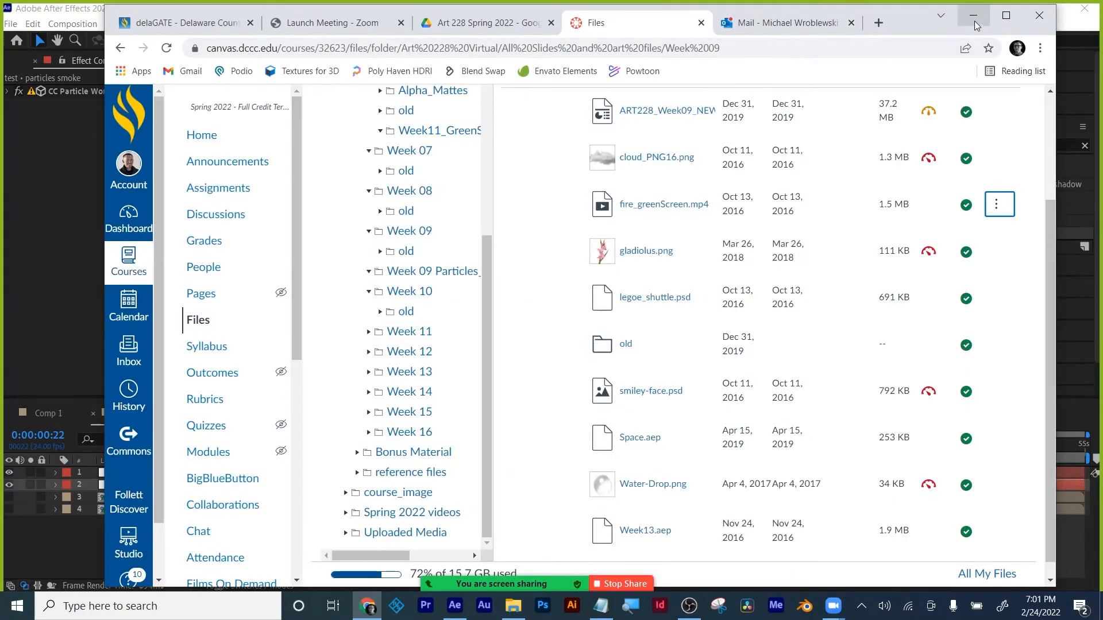
- Return to After Effects and import field.jpg from the Desktop into the project
left_click(974, 19)
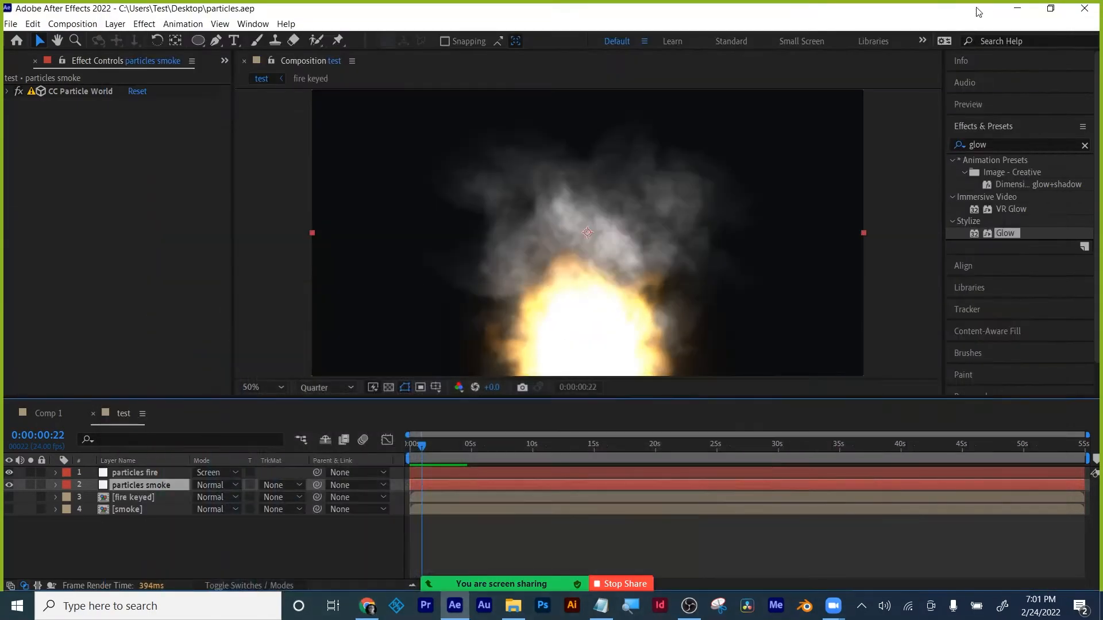
left_click(16, 63)
double_click(56, 368)
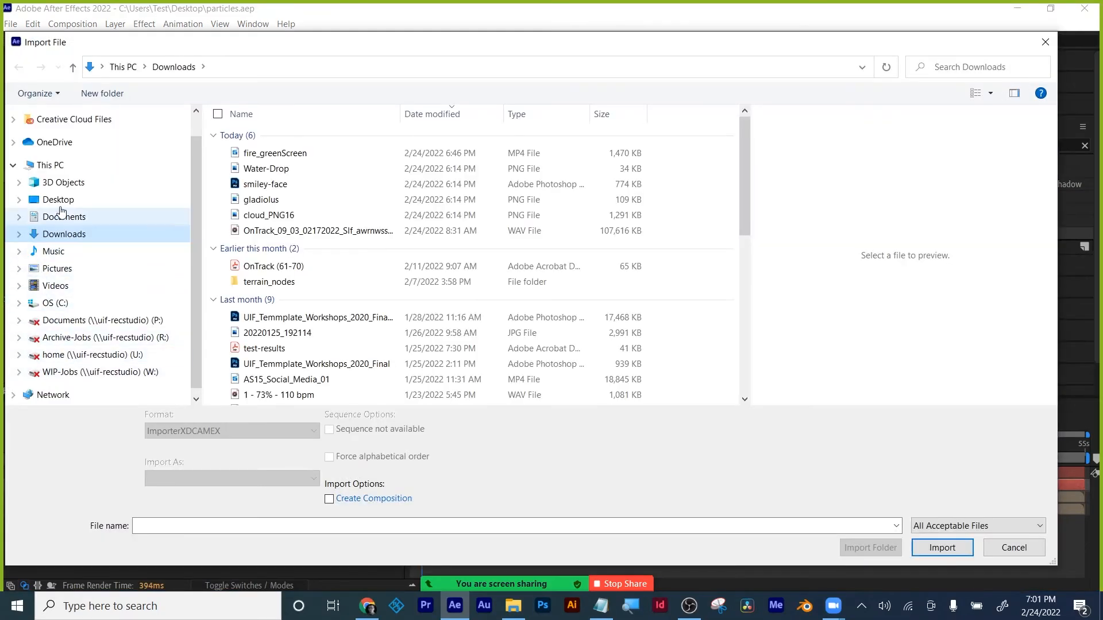
left_click(58, 200)
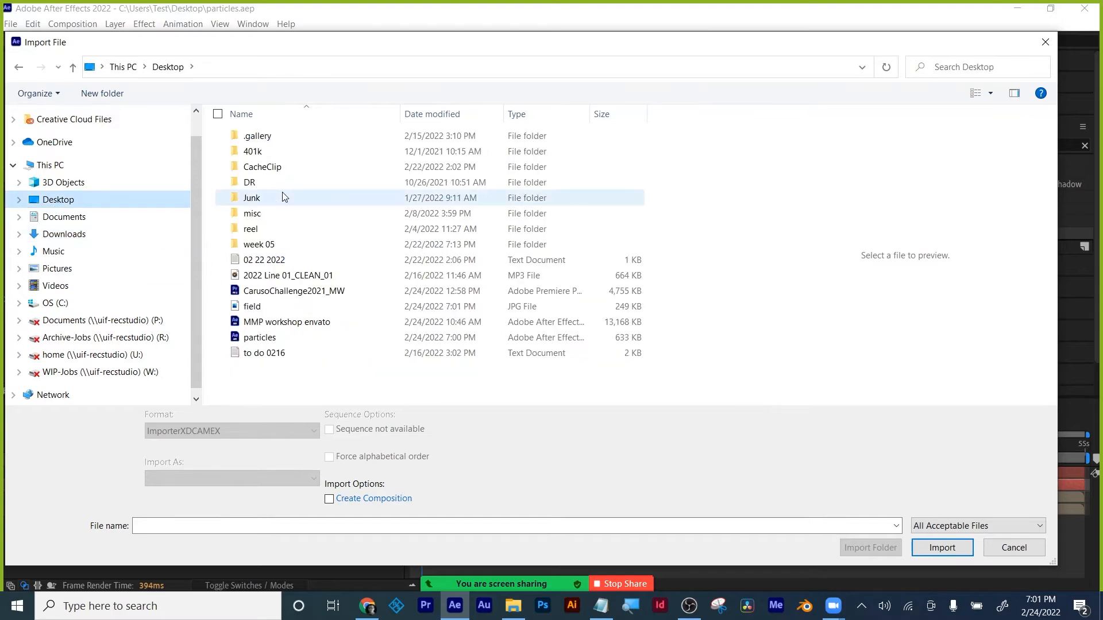
double_click(257, 305)
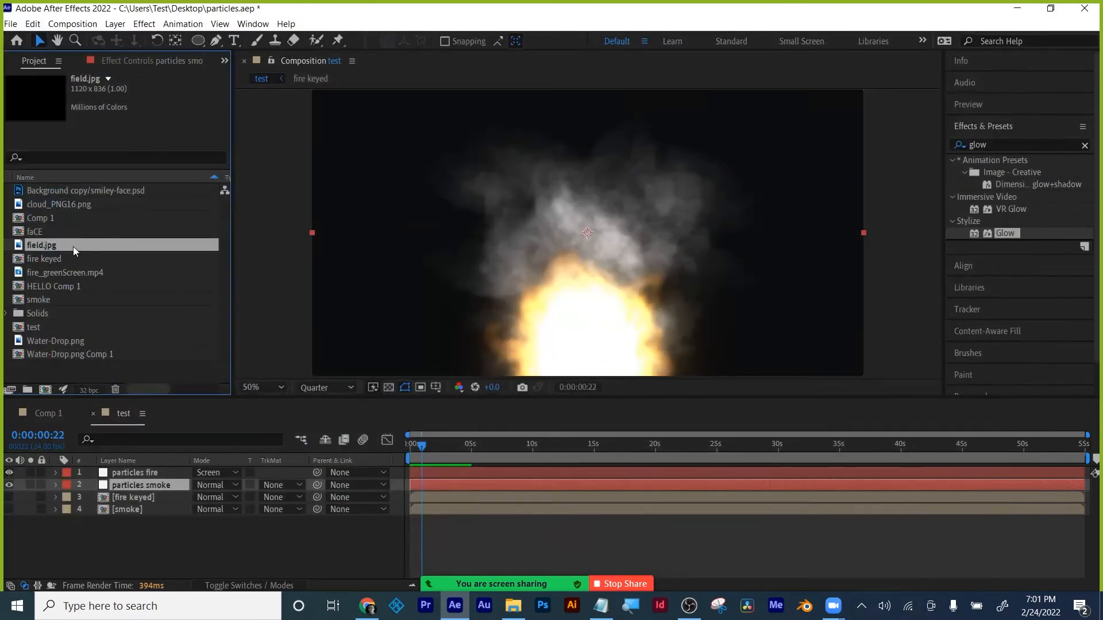
- Add field.jpg as the bottom layer of the test composition and scale it to 188% to fill the frame
left_click_drag(73, 246, 137, 529)
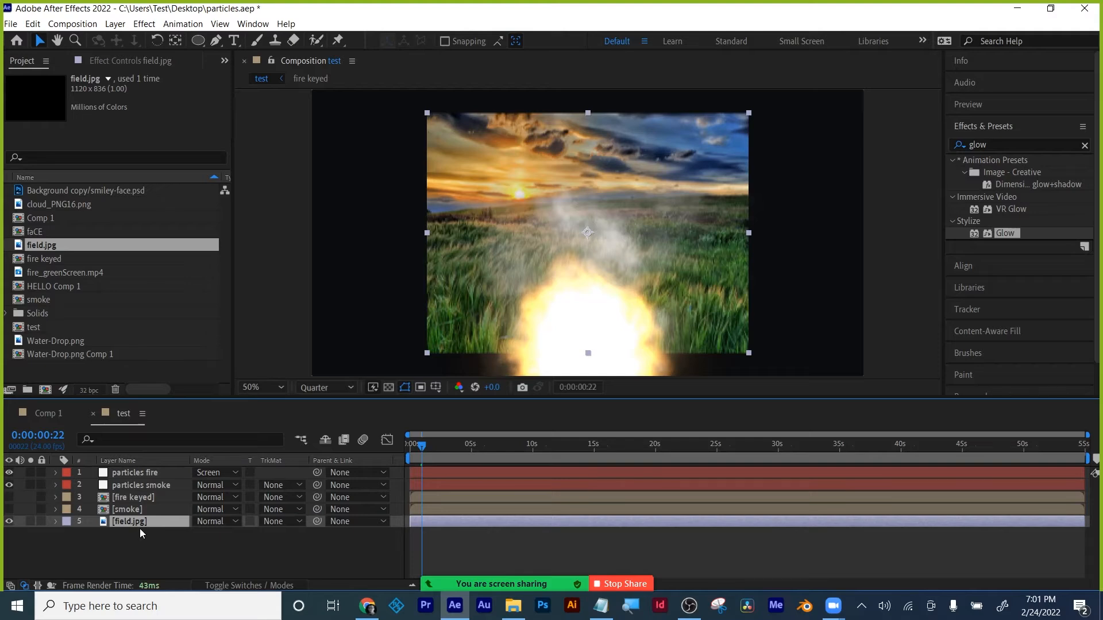
key("s")
left_click_drag(216, 533, 268, 522)
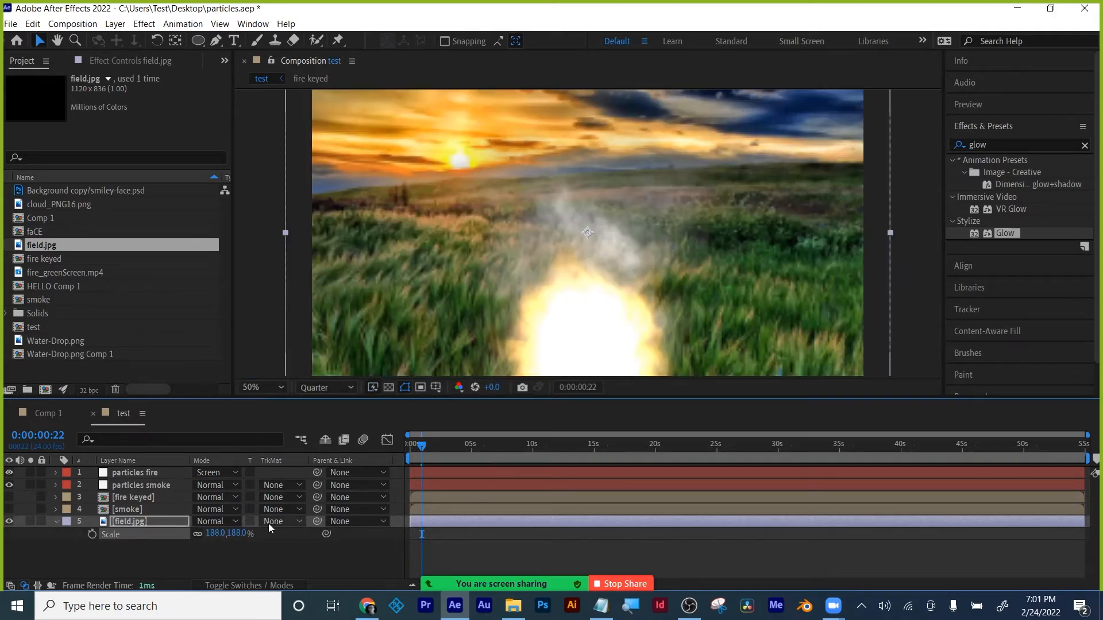
- Set the composition preview resolution to Full, deselect the field layer, and save the project
left_click(312, 387)
left_click(319, 412)
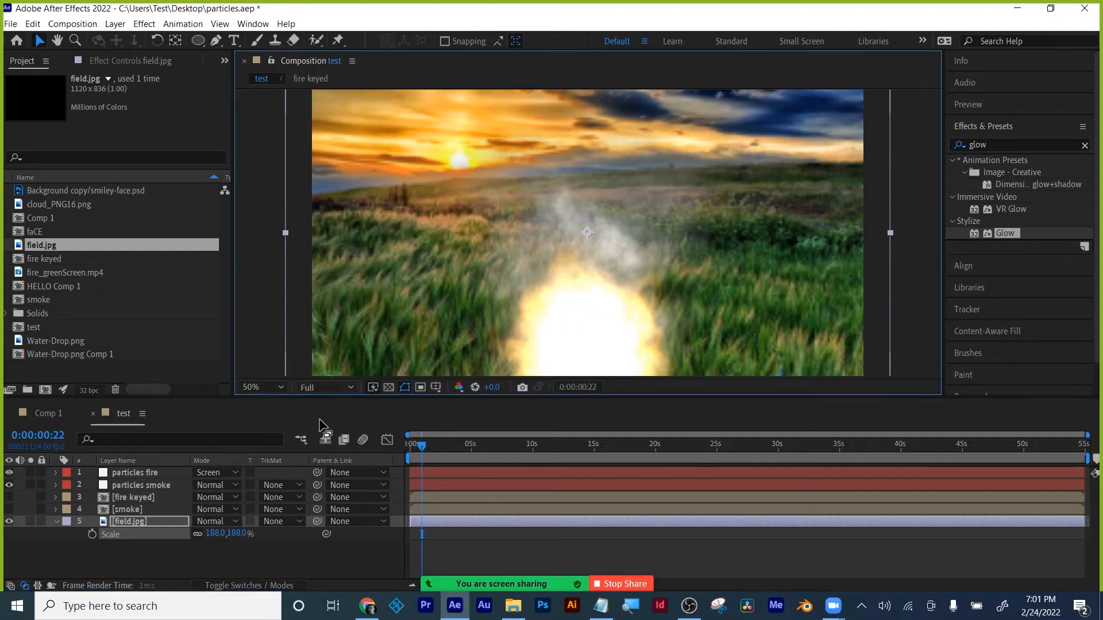
left_click(234, 560)
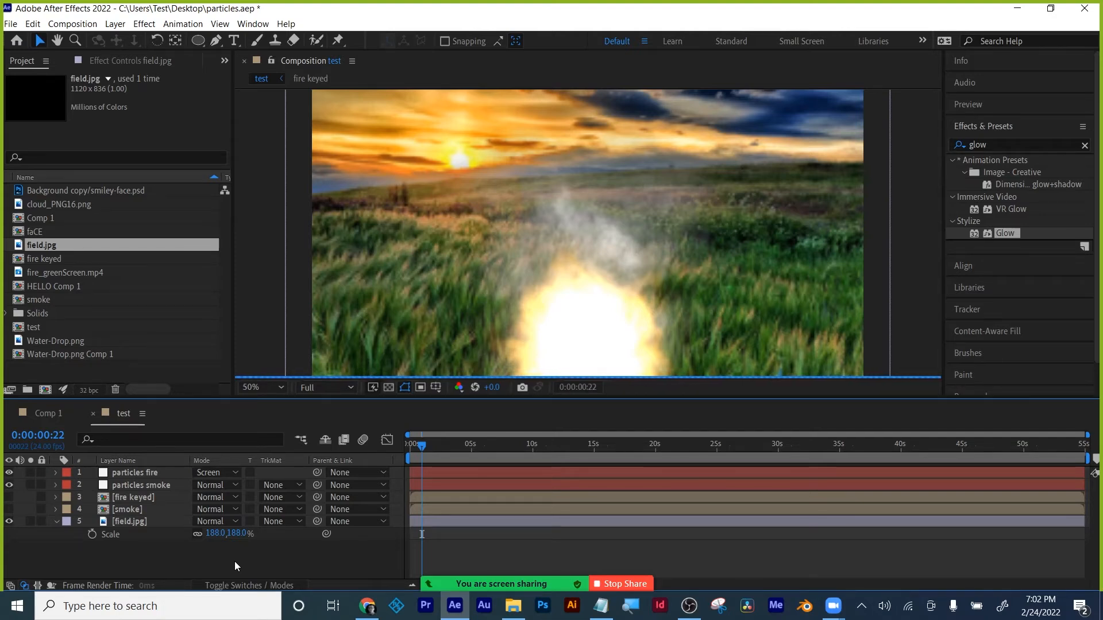
key("ctrl+s")
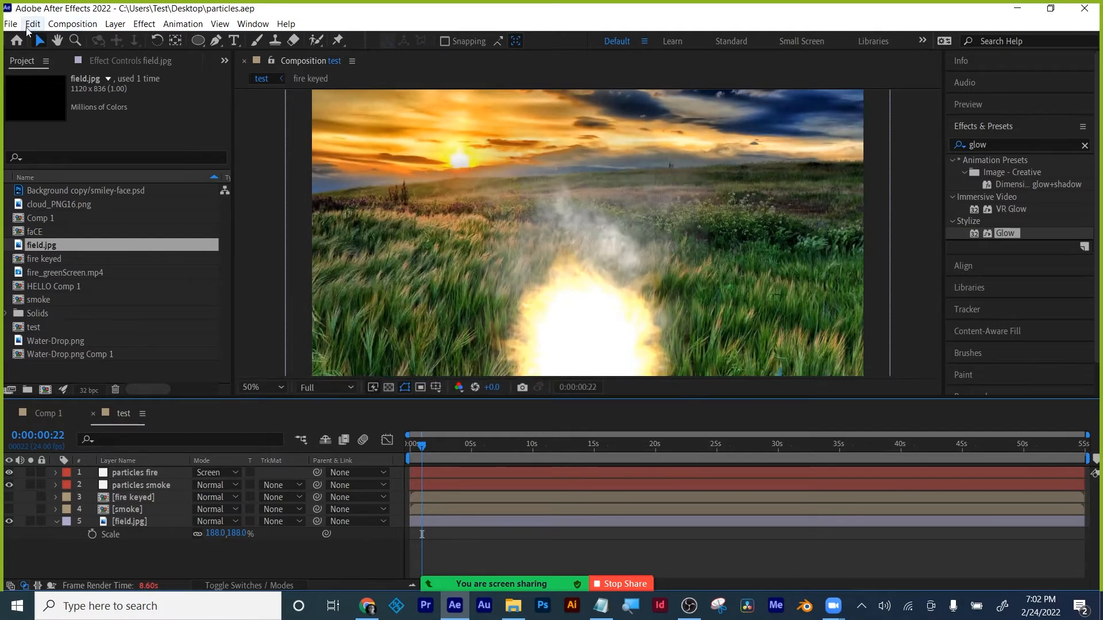
- Purge the memory and disk cache, clearing the disk cache for all versions
left_click(33, 23)
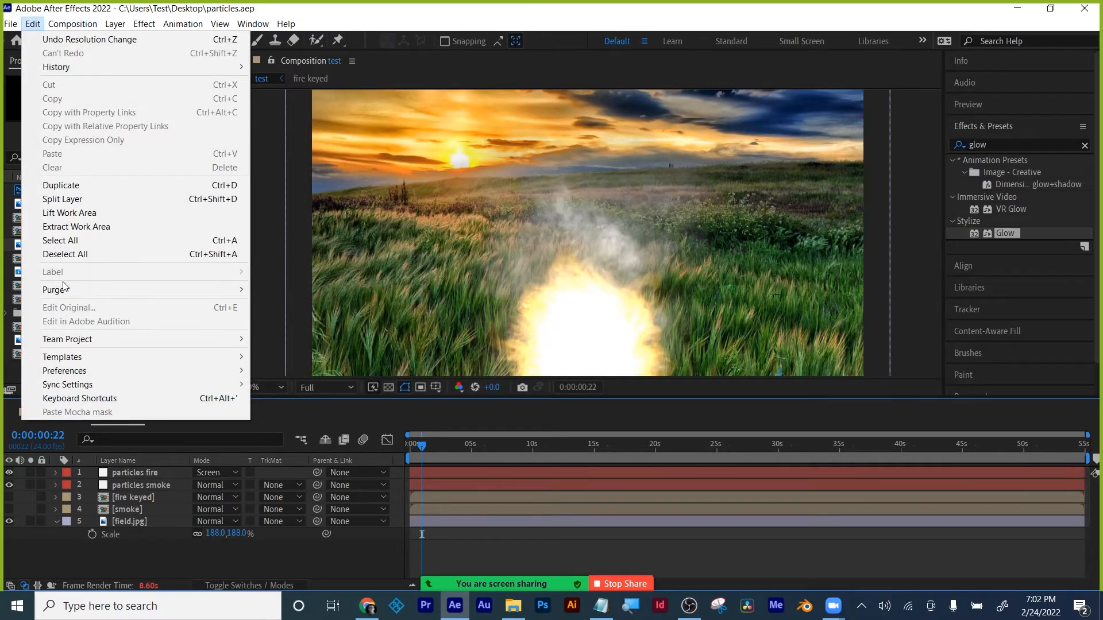
mouse_move(66, 289)
left_click(337, 290)
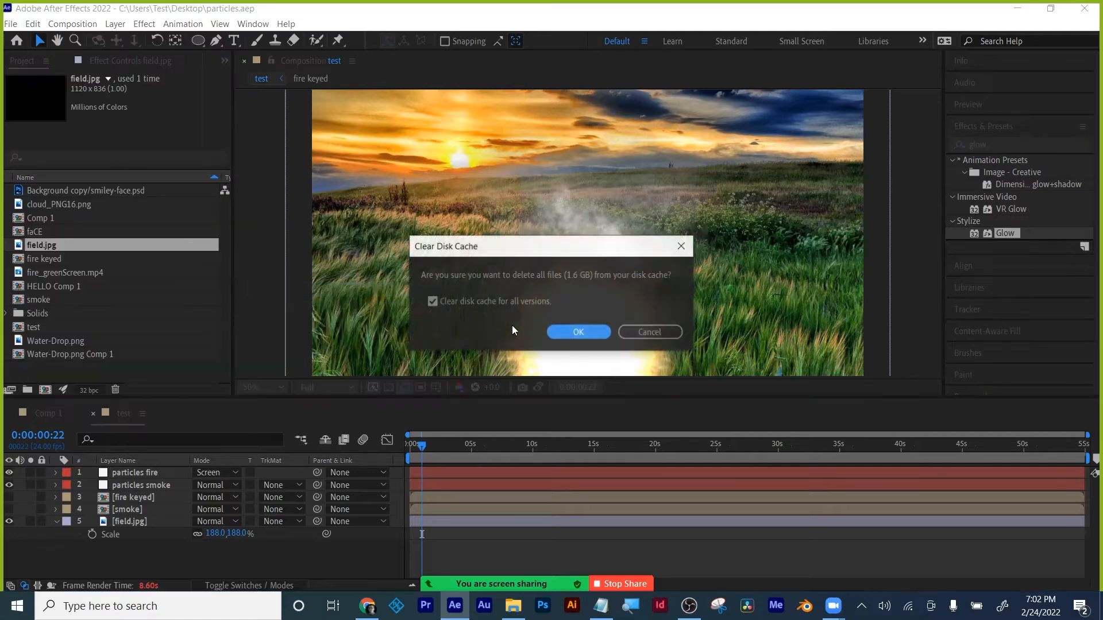
left_click(565, 329)
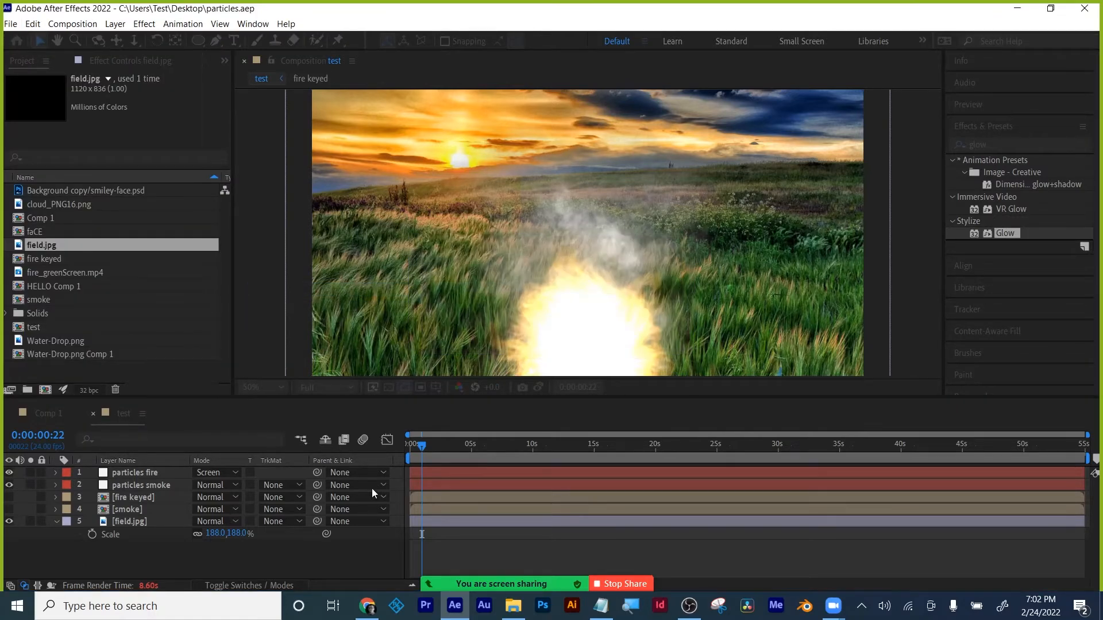
- Pre-compose a duplicate of the particles smoke layer as "map", moving all attributes into the new composition, and hide the resulting layer
left_click(163, 484)
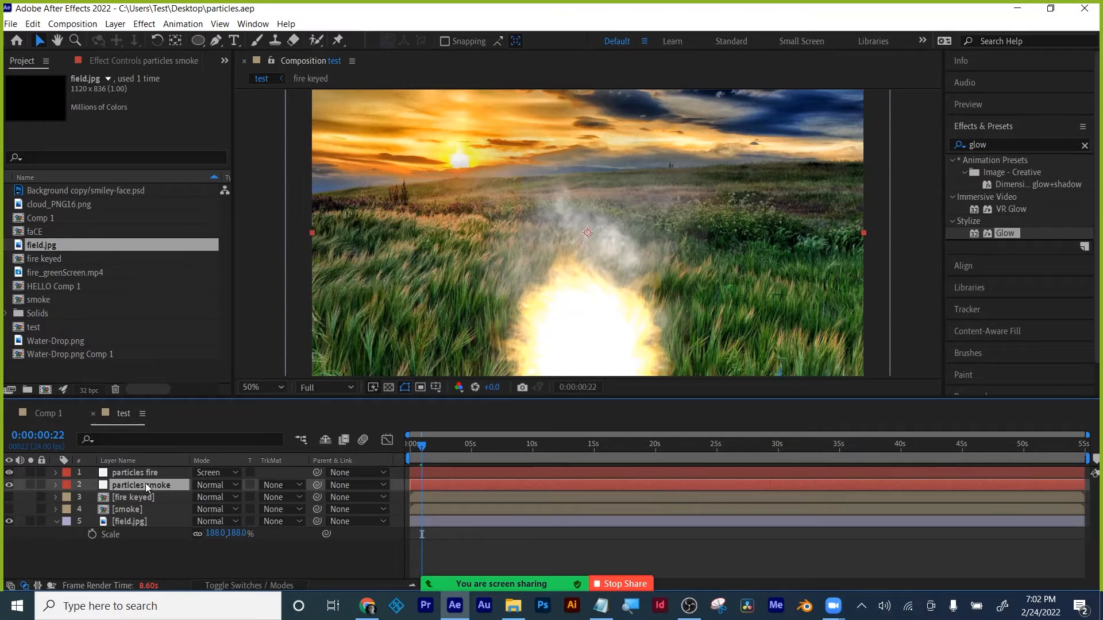
key("ctrl+d")
right_click(159, 487)
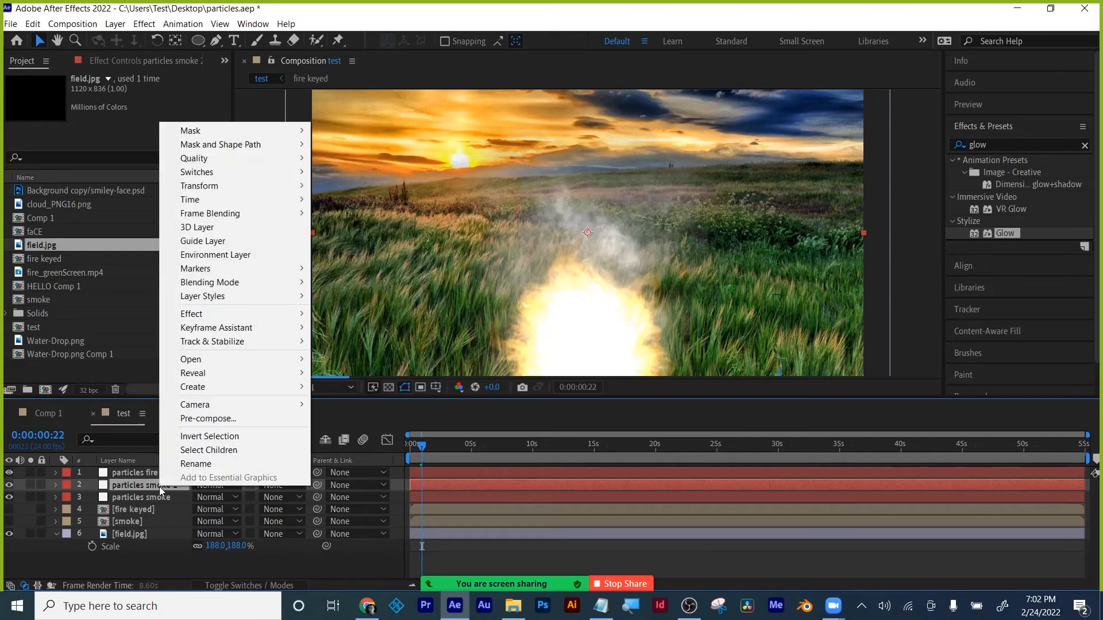
left_click(203, 418)
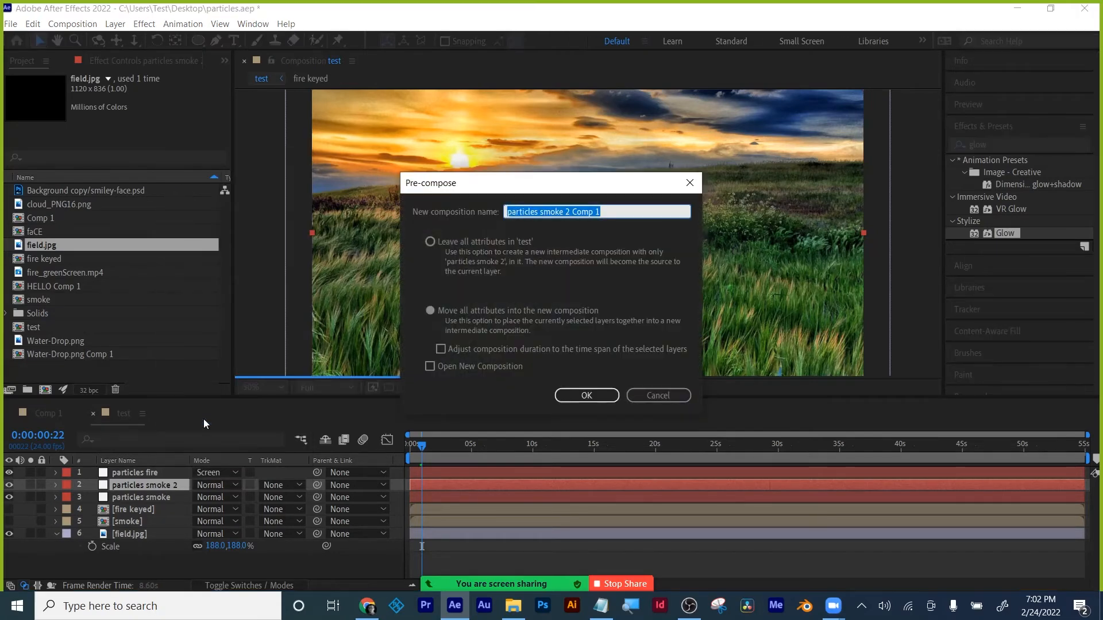
type("map")
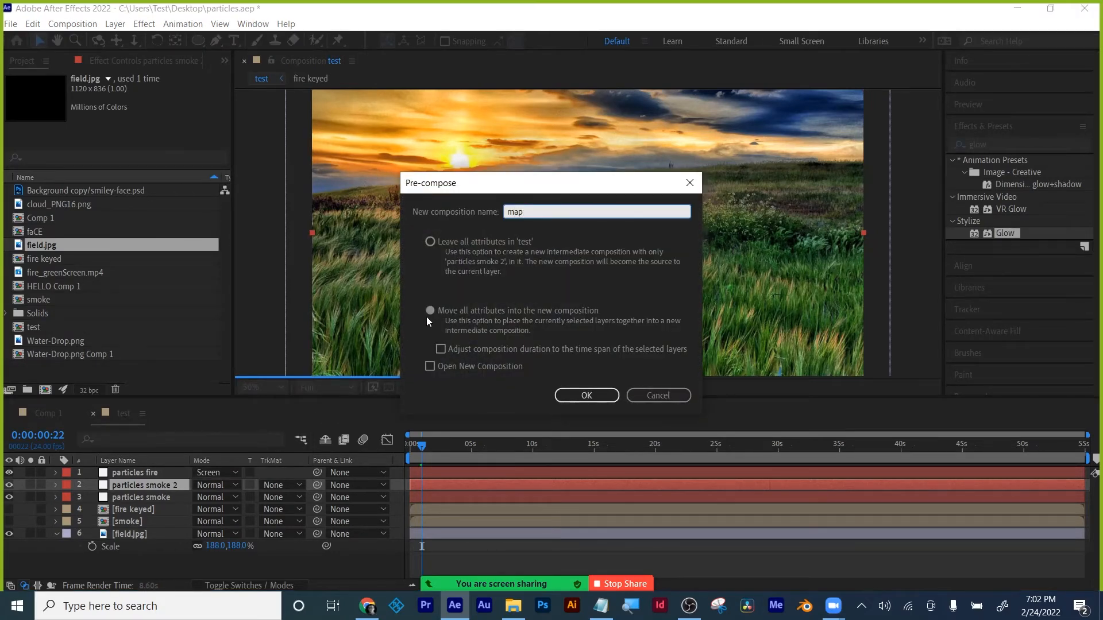
key("Return")
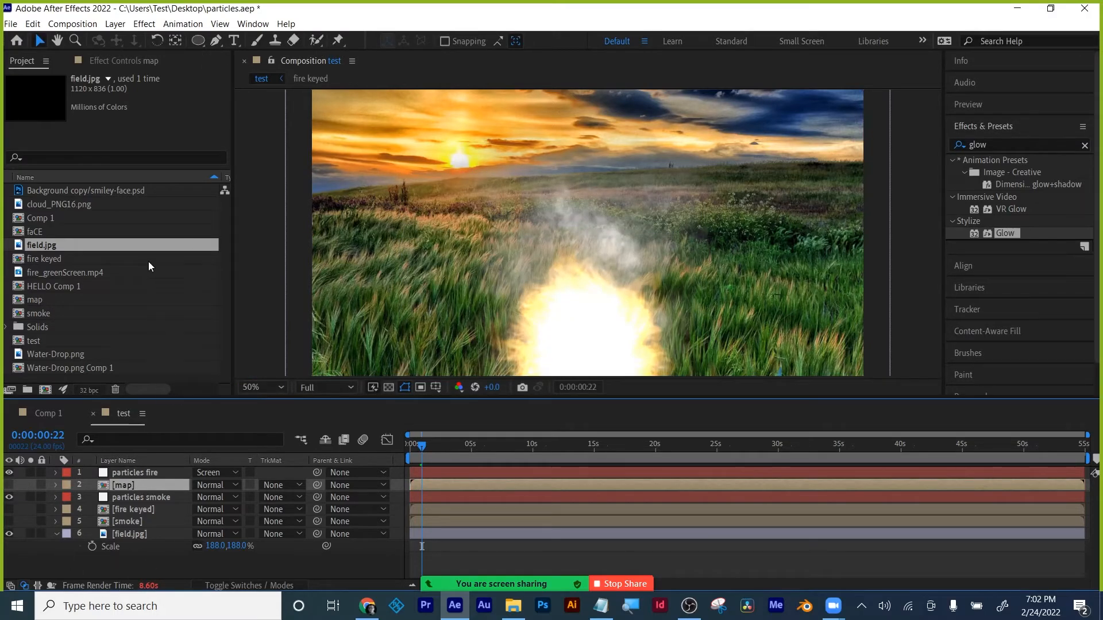
- Find the Displacement Map effect by searching for "disp" and apply it to the field.jpg layer
left_click(137, 533)
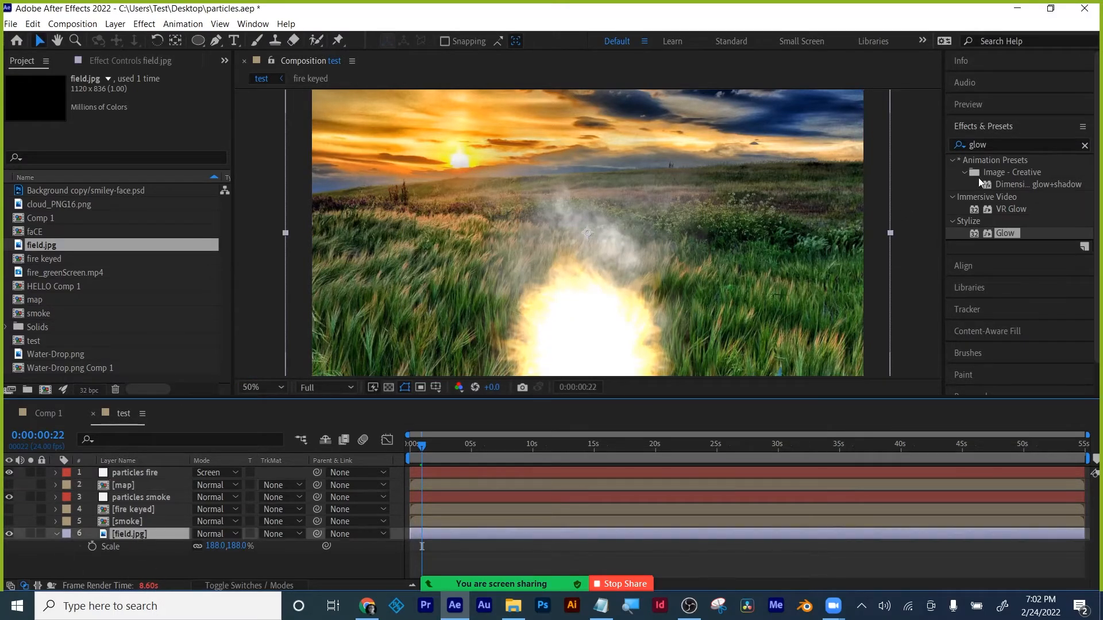
left_click(1000, 141)
type("dis")
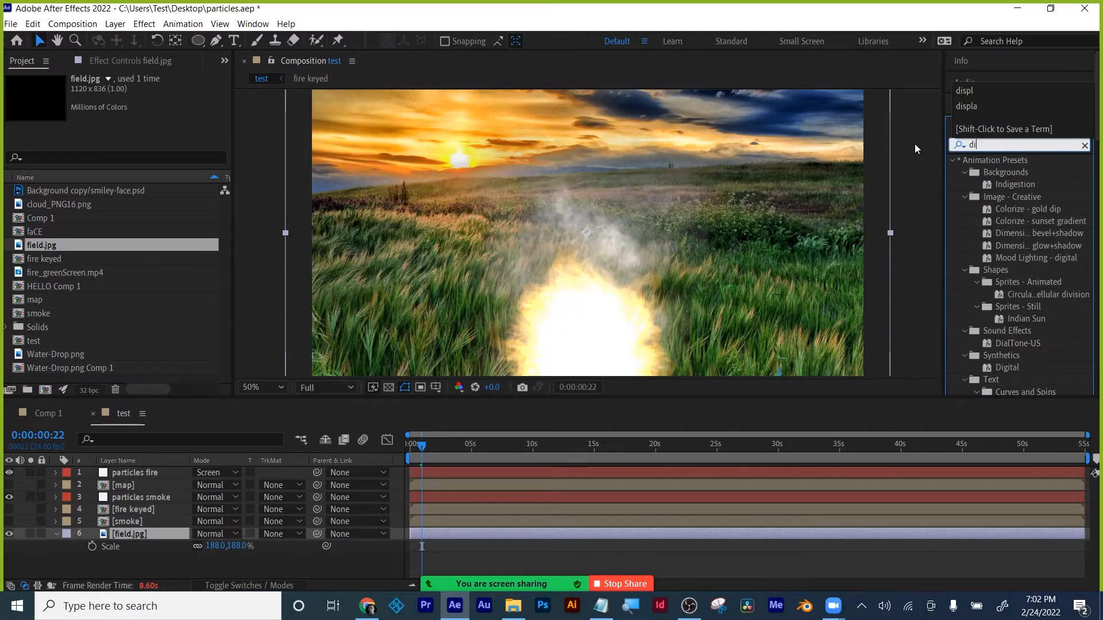
type("p")
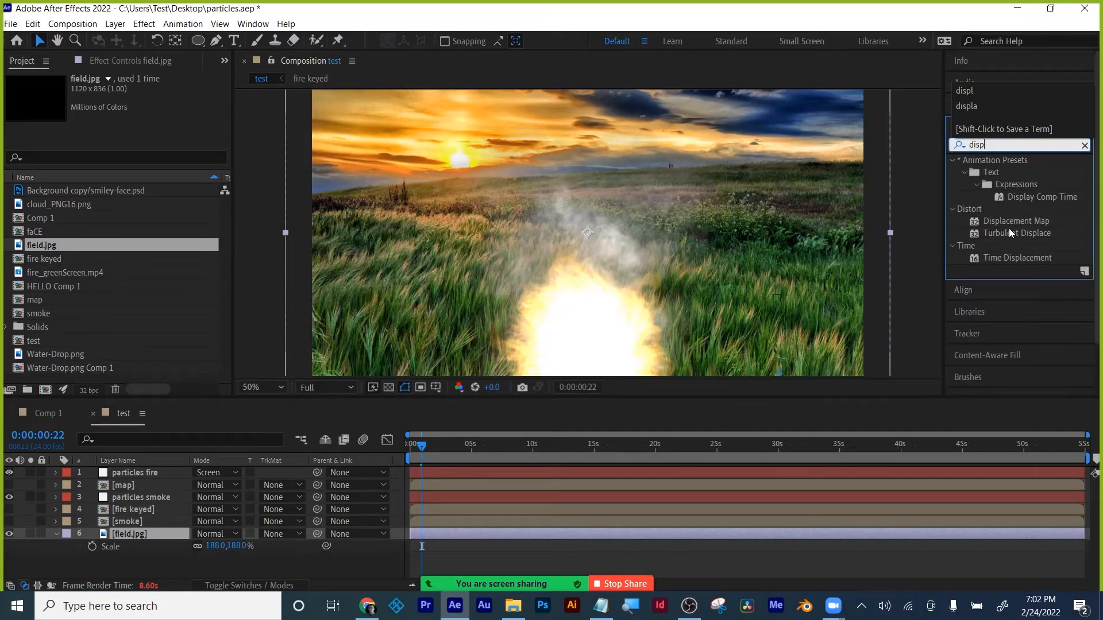
left_click_drag(1009, 224, 498, 536)
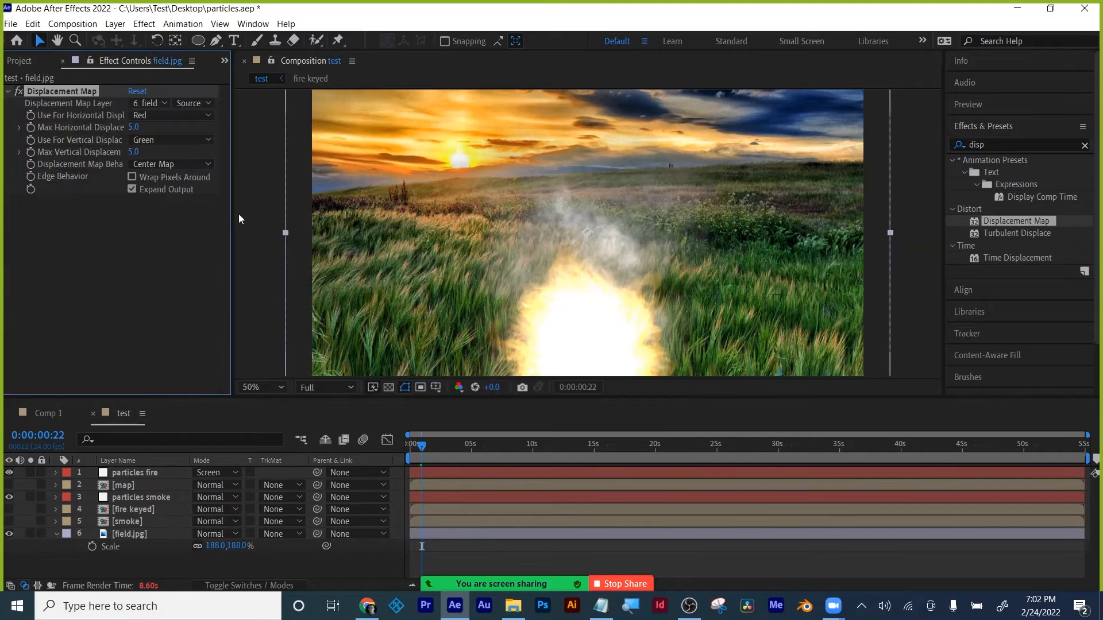
- Set the displacement map layer to the map composition, using its Effects & Masks as the source
left_click(153, 103)
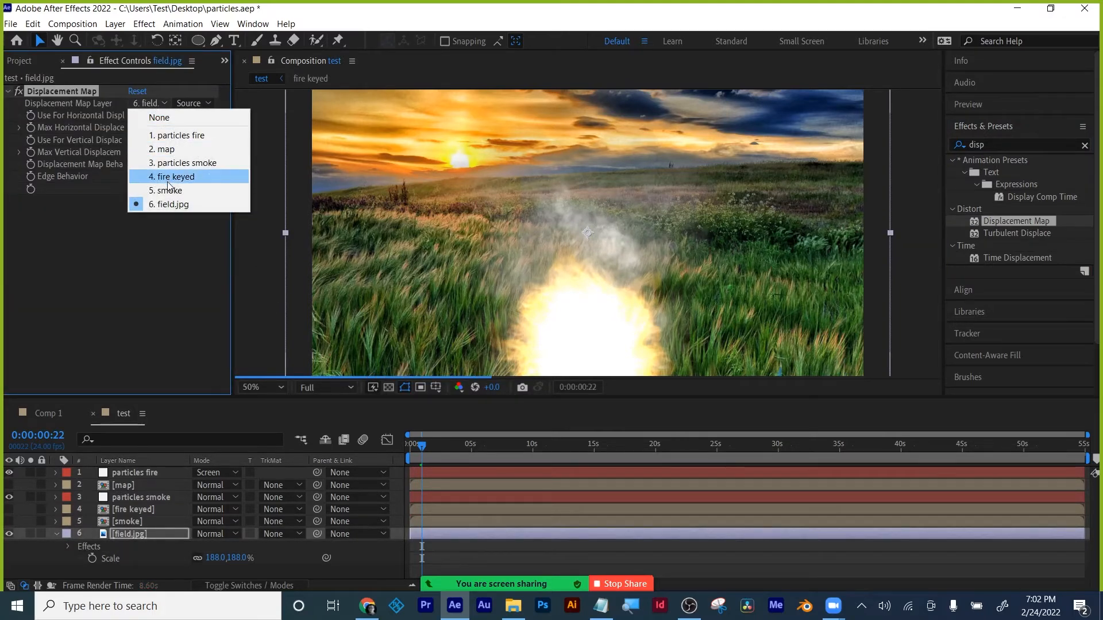
left_click(172, 148)
left_click(201, 104)
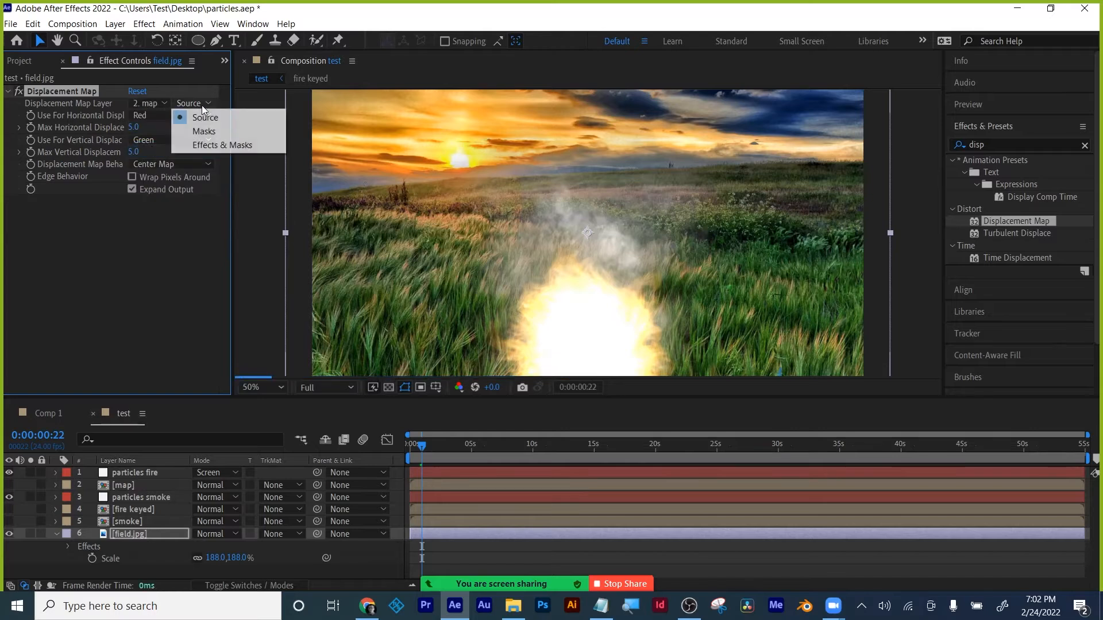
left_click(201, 143)
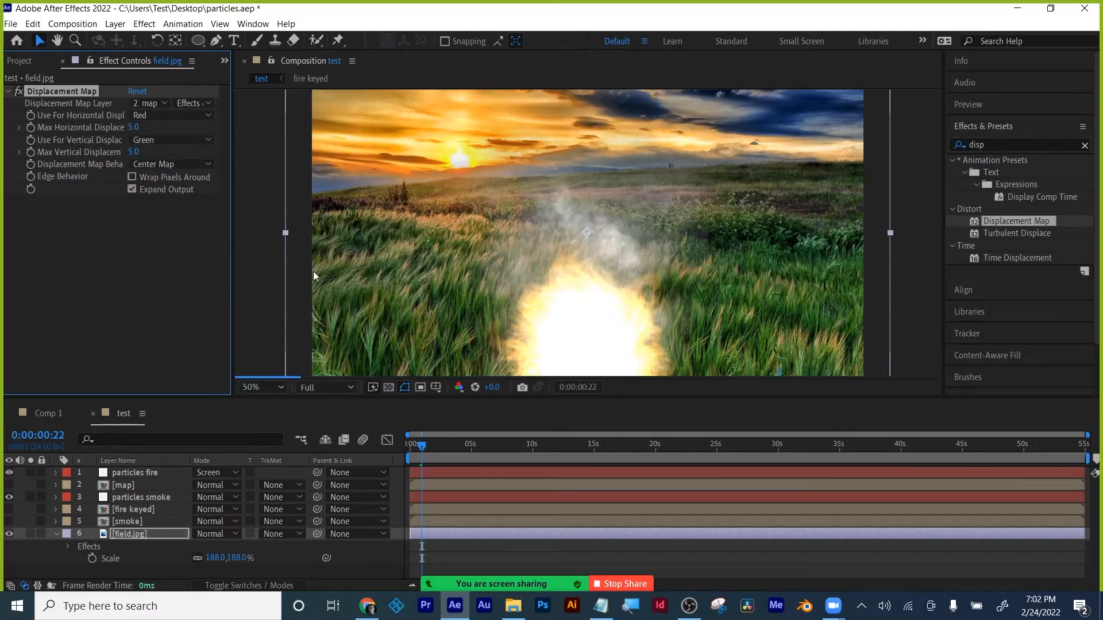
- Set the field's maximum horizontal displacement to 47 and maximum vertical displacement to 19, checking the distortion close up
left_click_drag(138, 152, 145, 128)
key("slash")
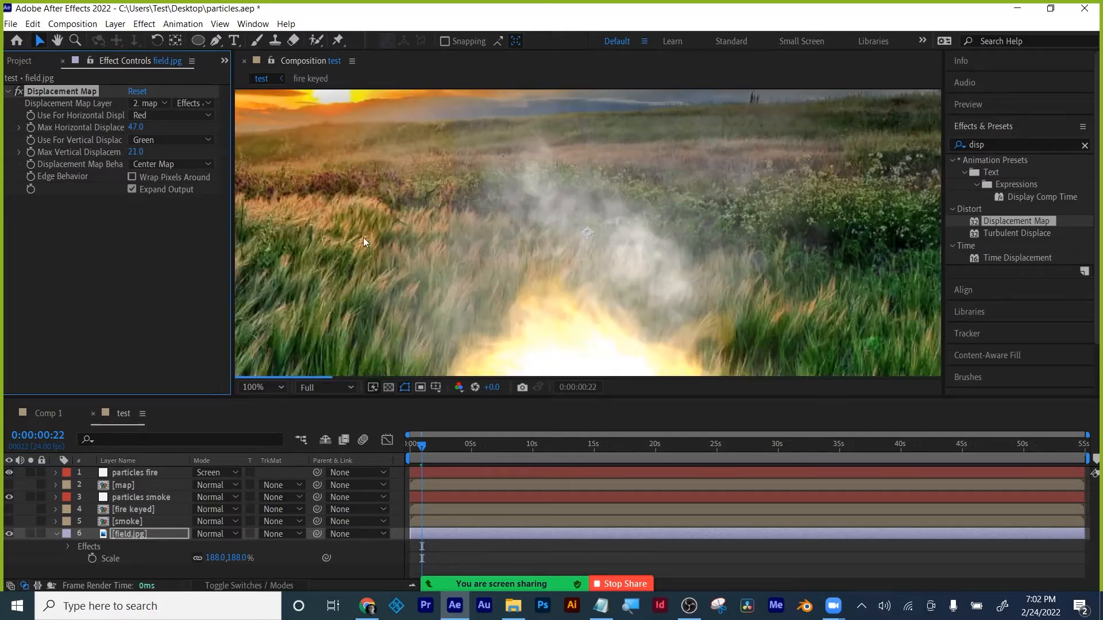
mouse_move(137, 151)
left_mouse_down()
mouse_move(151, 152)
mouse_move(135, 152)
left_mouse_up()
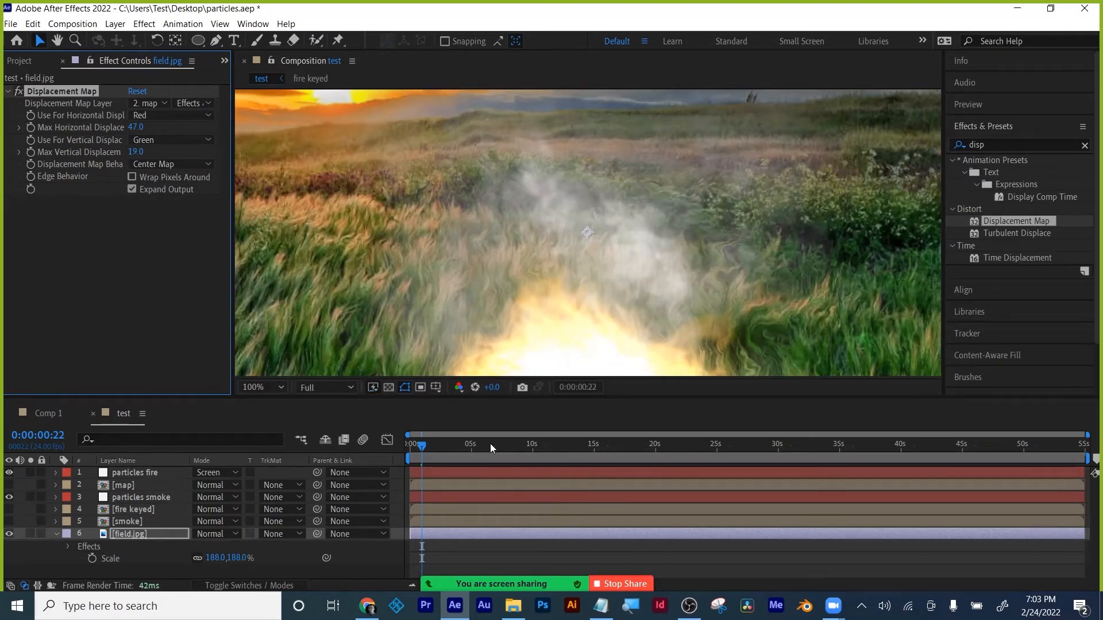
scroll(468, 233, "down", 1)
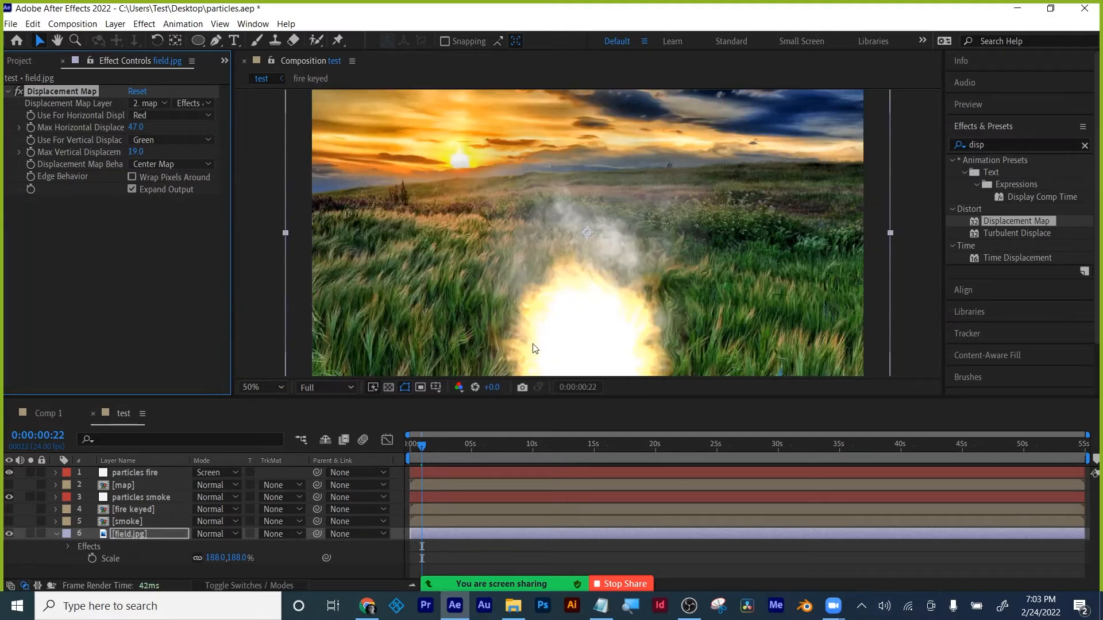
- Preview the test composition from the first frame, enlarge the viewer area, and scrub to 0:00:00:15
left_click_drag(423, 447, 407, 447)
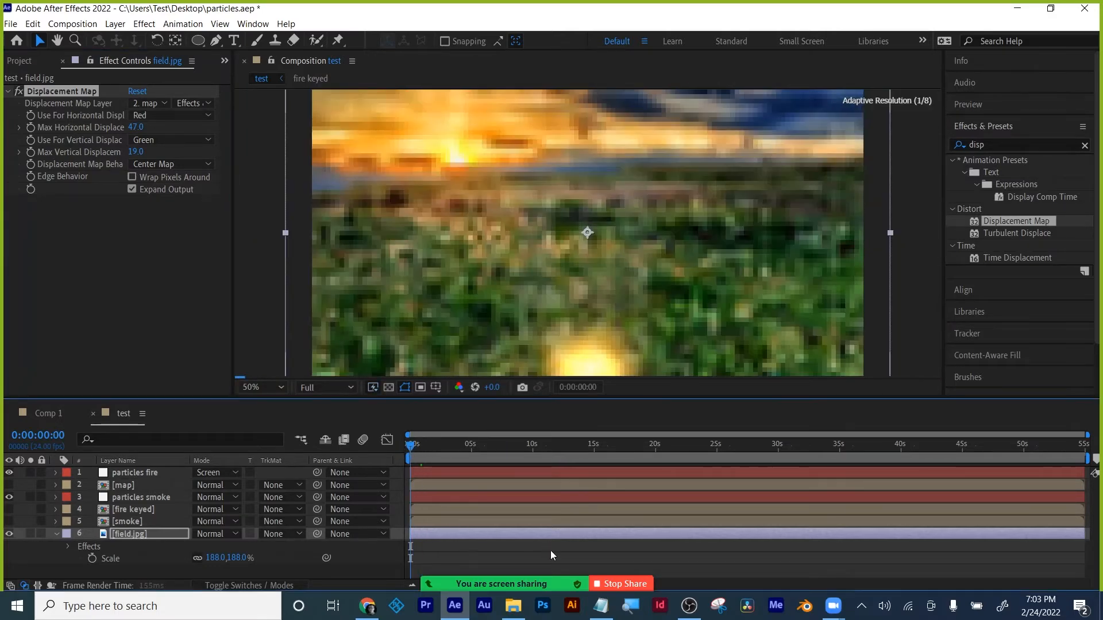
key("space")
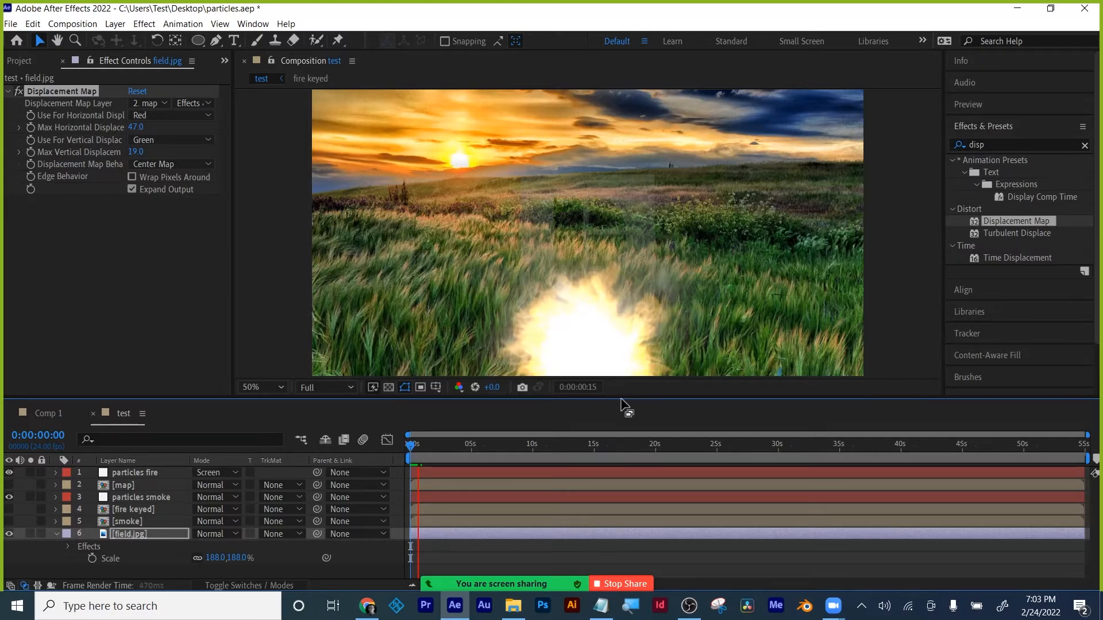
left_click_drag(621, 398, 621, 477)
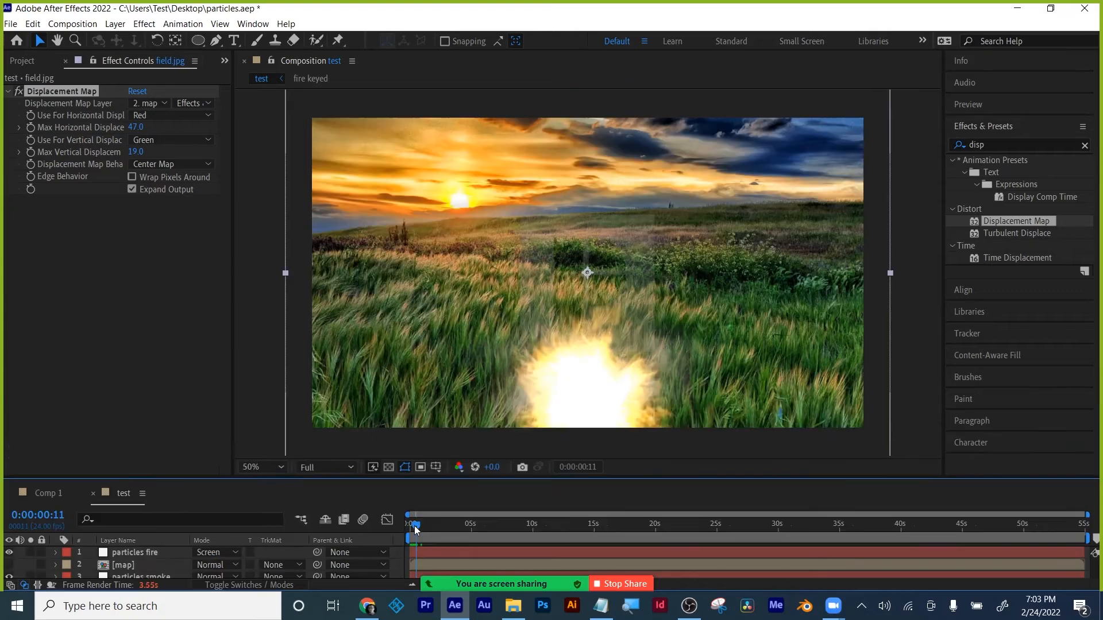
mouse_move(415, 526)
left_mouse_down()
mouse_move(427, 526)
mouse_move(407, 526)
mouse_move(418, 529)
left_mouse_up()
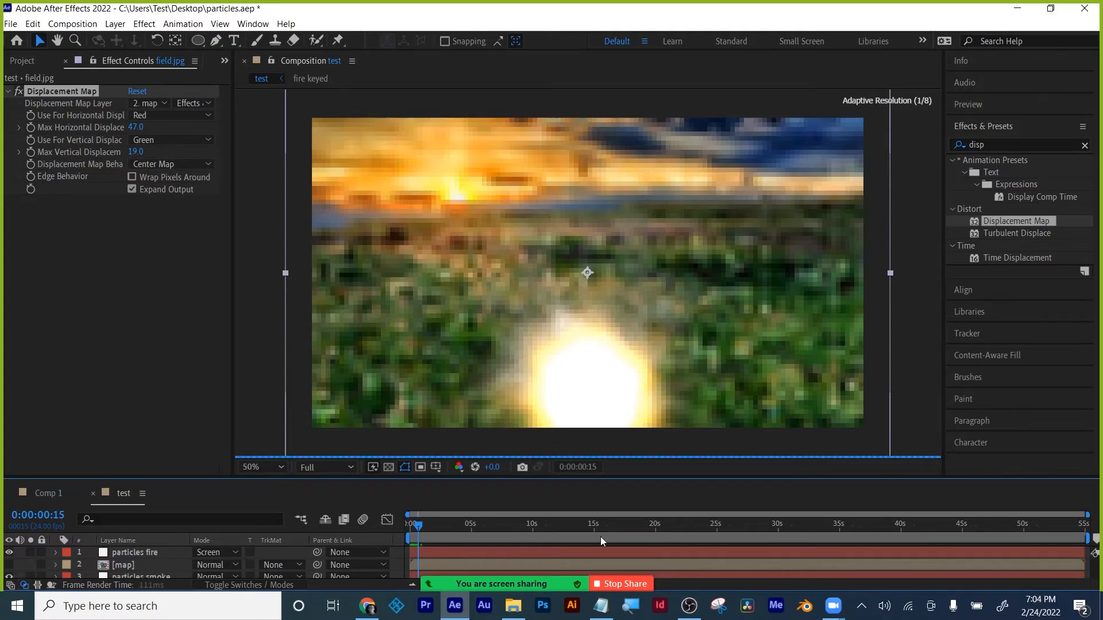
- Shorten the work area to about the first two seconds and preview the smoke-distorted field from the start
left_click_drag(1087, 539, 1073, 538)
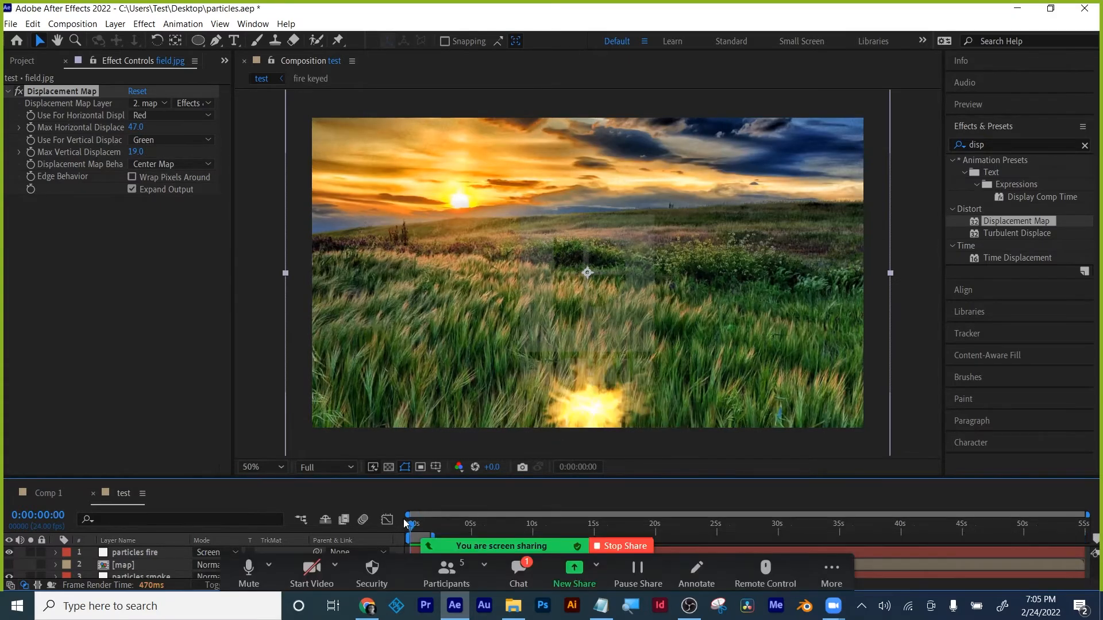
key("space")
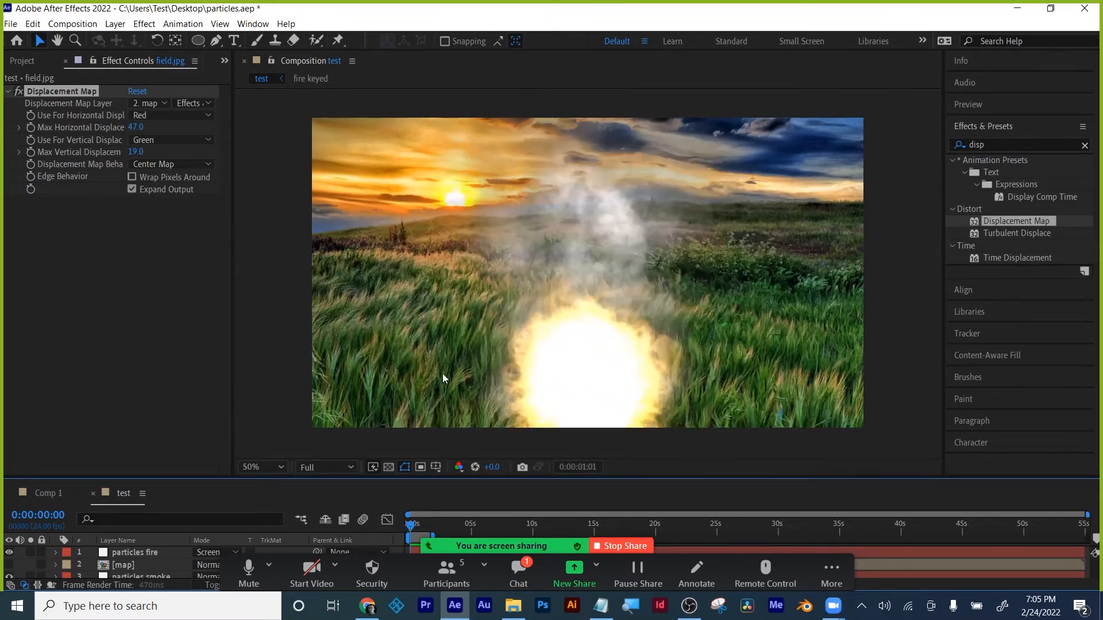
left_click_drag(414, 527, 451, 501)
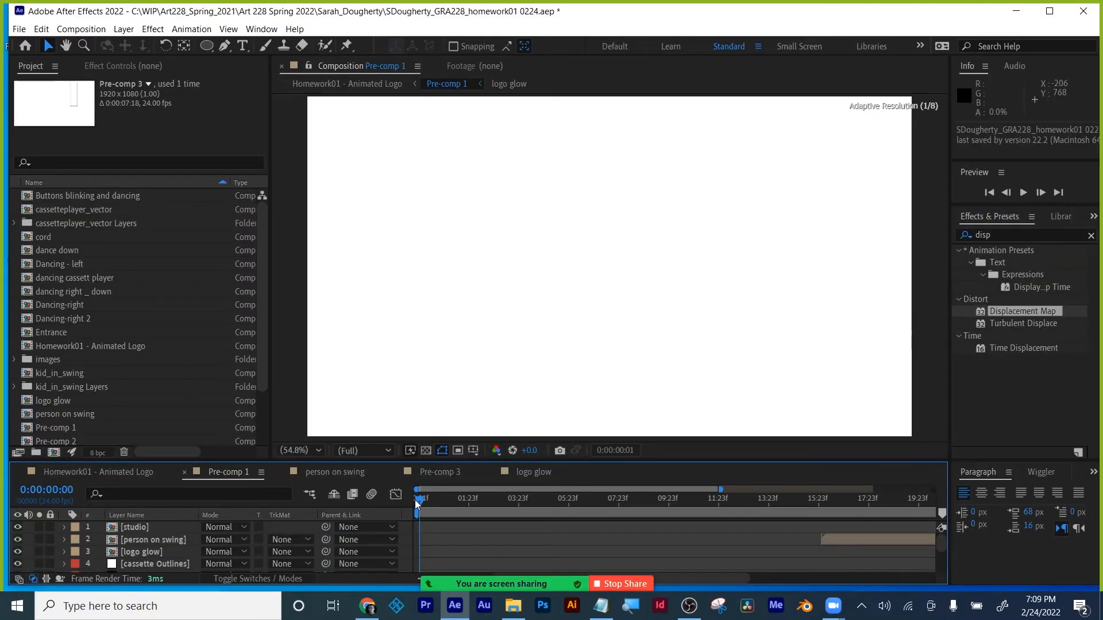
- Play Pre-comp 1 of the homework project from its beginning to review the animation
left_click_drag(415, 500, 404, 501)
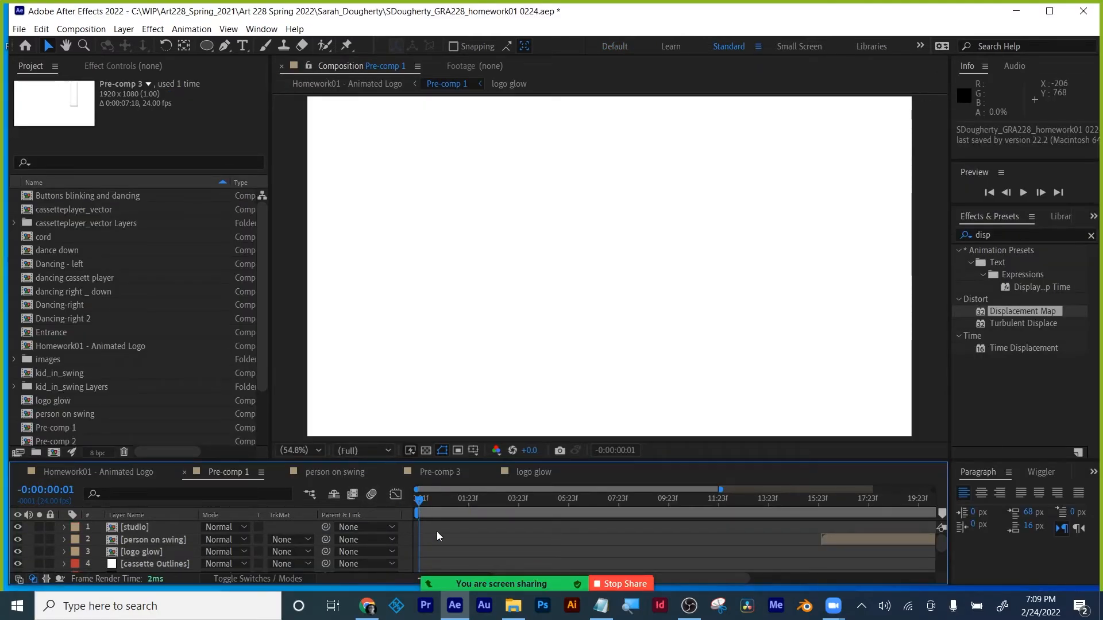
key("space")
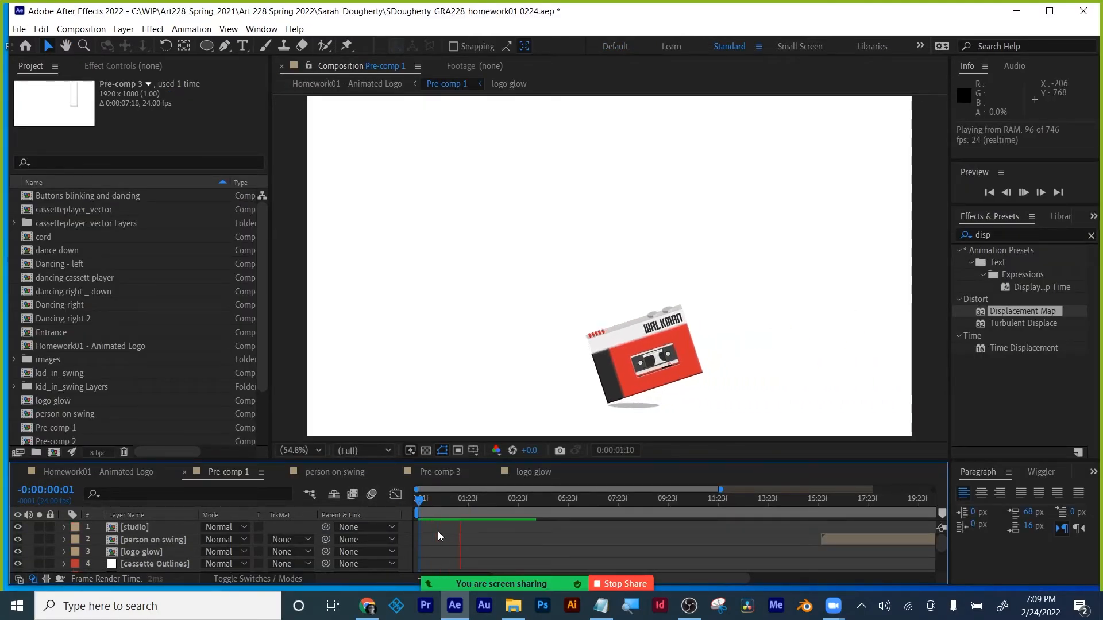
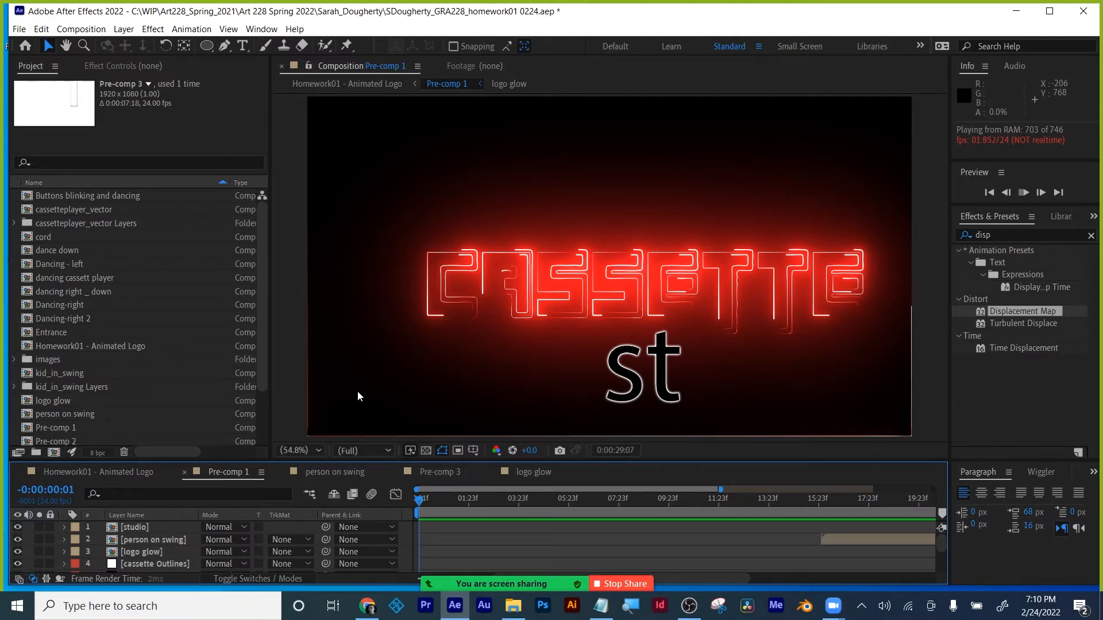
- Switch to the browser, open YouTube in a new tab, and search the channel's videos for "saber"
key("alt+Tab")
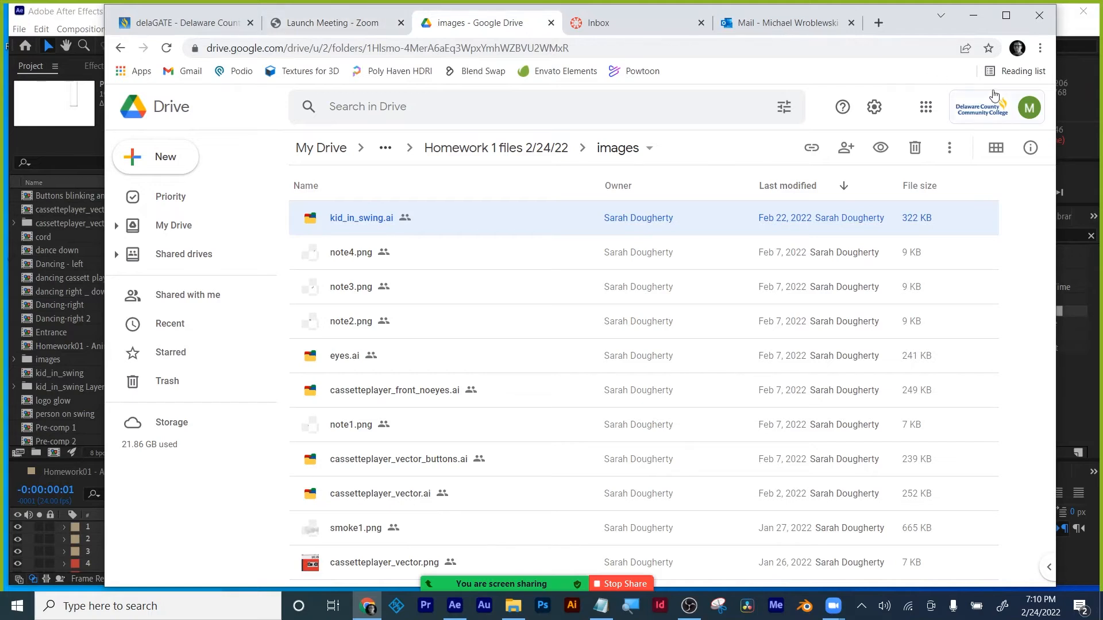
left_click(879, 22)
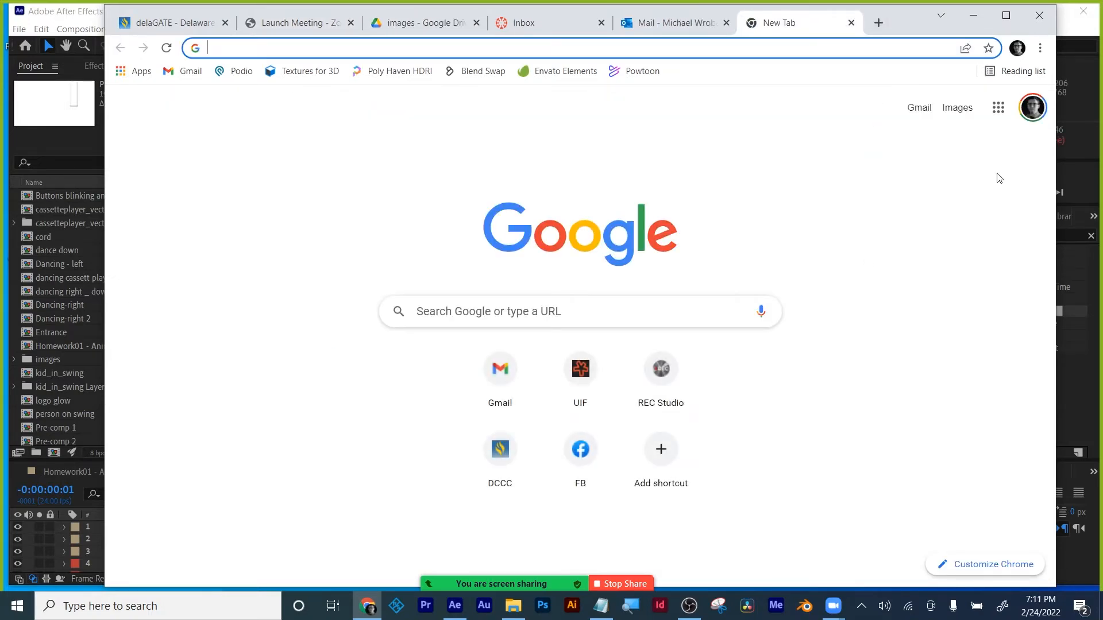
left_click(999, 108)
left_click(867, 235)
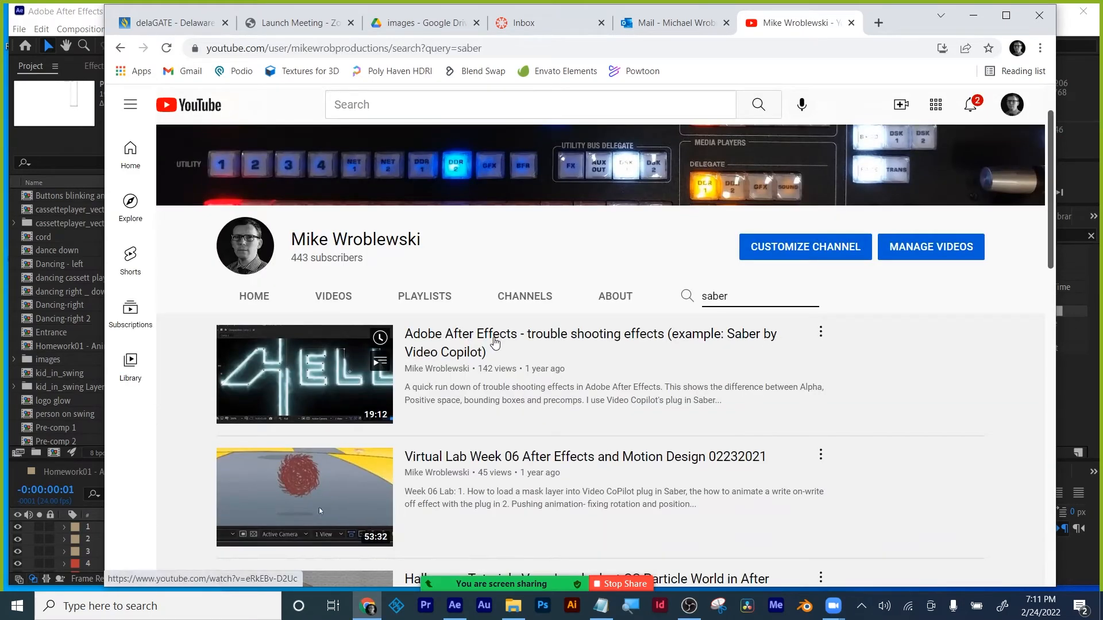
key("ctrl+w")
left_click(427, 345)
type("https://youtu.be/eRkEBv-D2Uc")
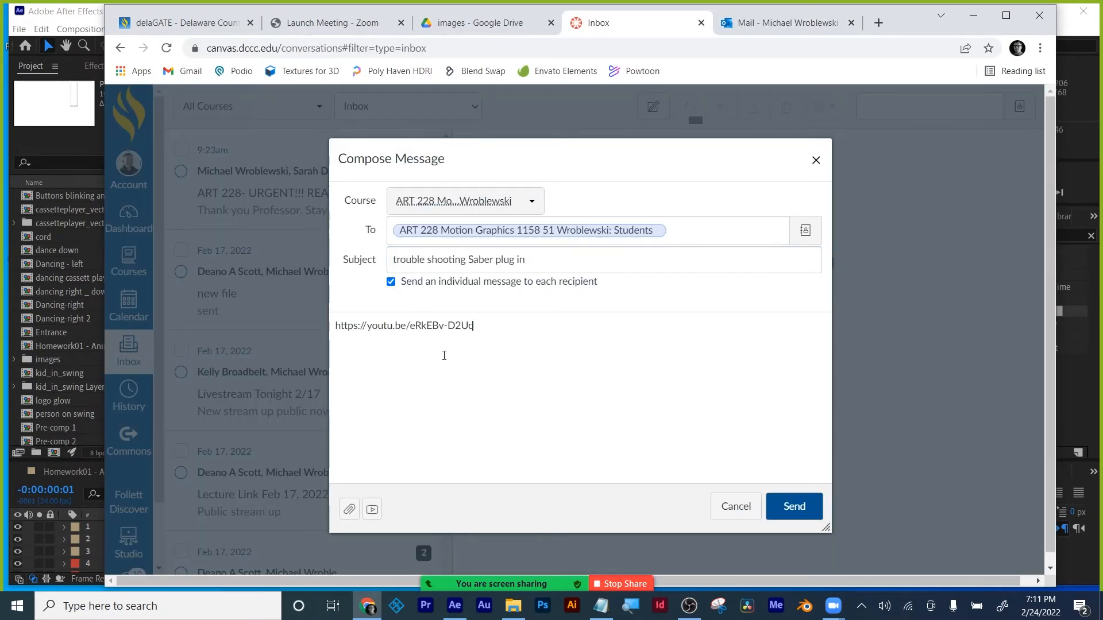
key("Return")
left_click(795, 513)
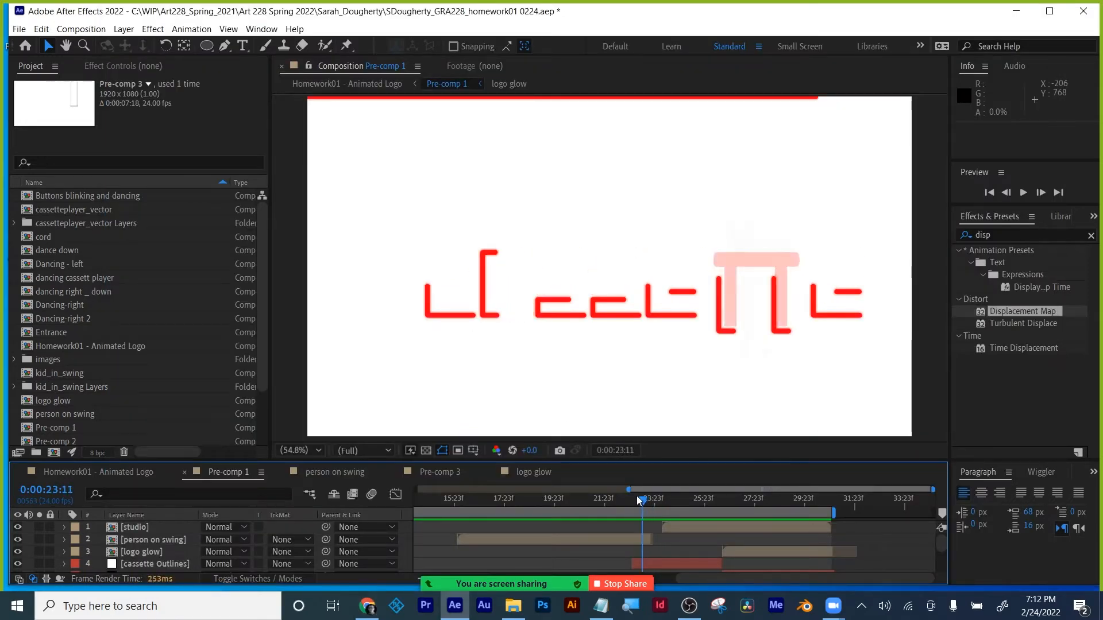
- In After Effects, scrub Pre-comp 1 back to 0:00:20:17 and enlarge the timeline area to show all layers
left_click_drag(637, 499, 599, 499)
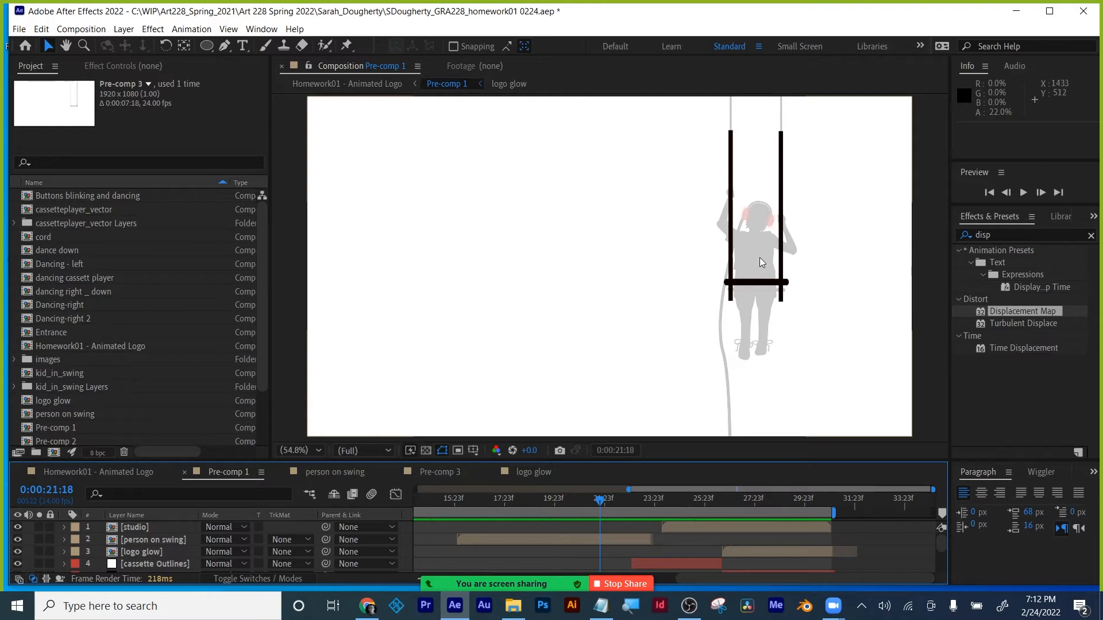
left_click_drag(597, 505, 573, 499)
left_click_drag(646, 463, 634, 313)
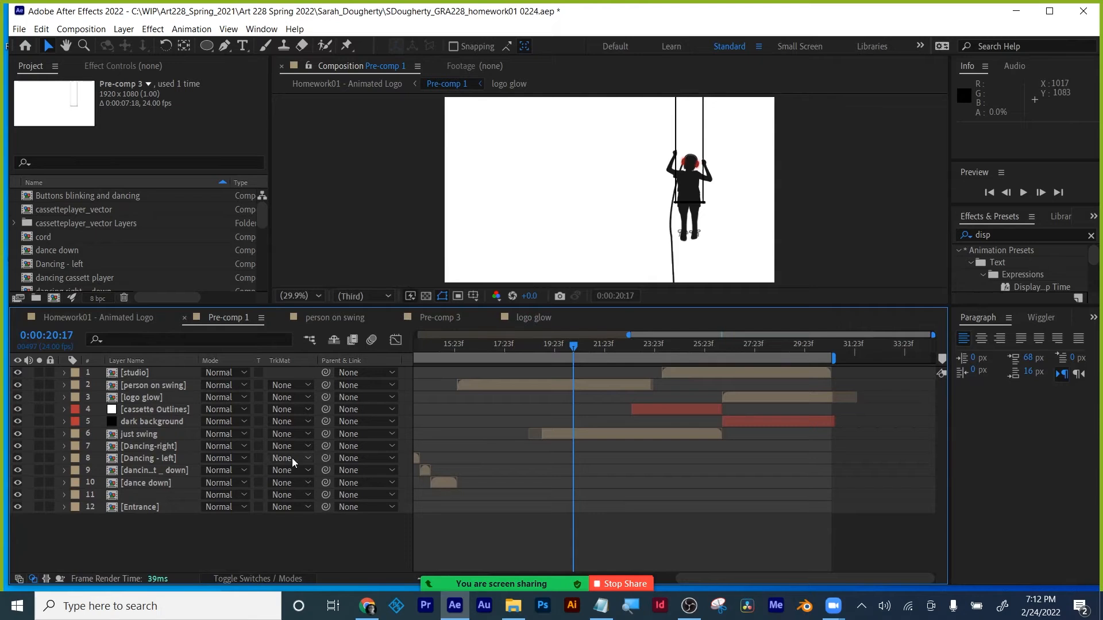
- Open the person on swing composition, and close the person on swing, Pre-comp 3 and logo glow timelines to return to Pre-comp 1
left_click(546, 386)
double_click(546, 385)
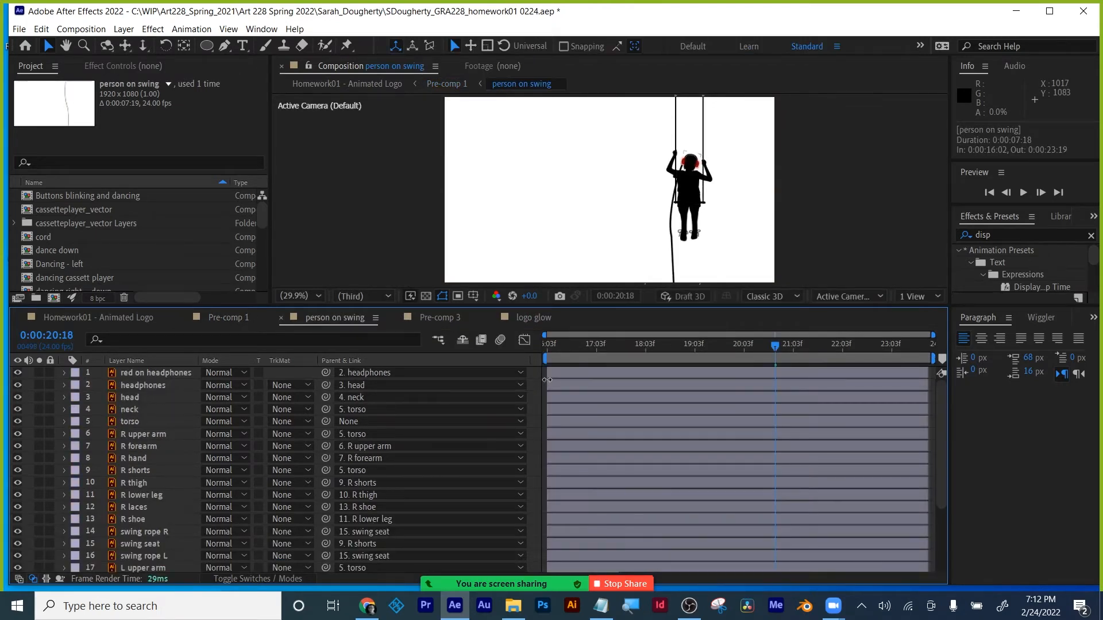
left_click(281, 317)
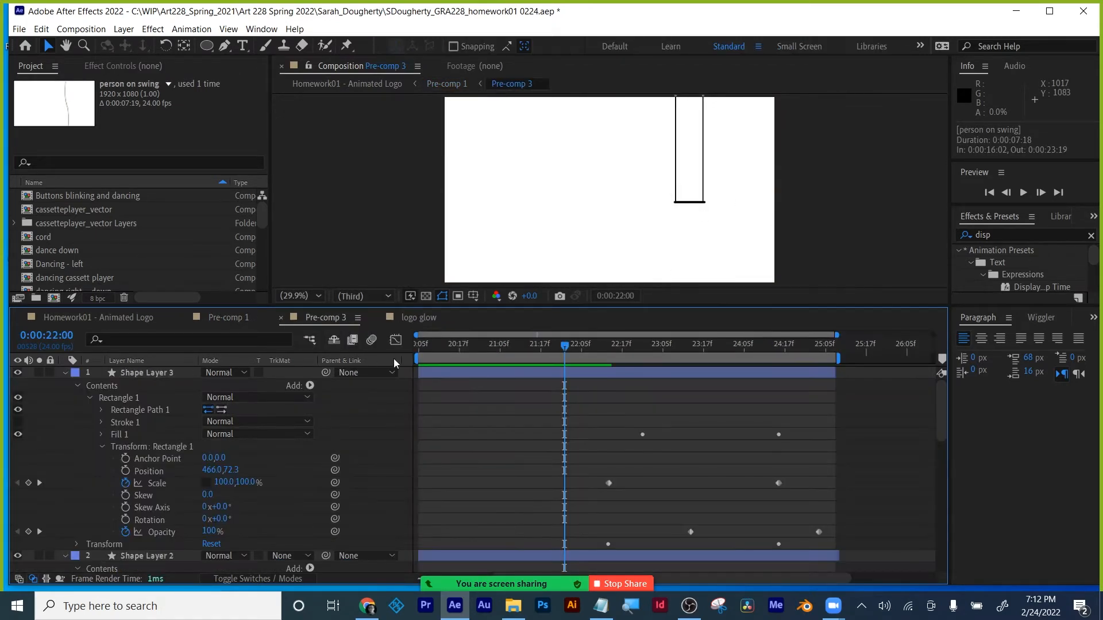
left_click(281, 317)
left_click(280, 318)
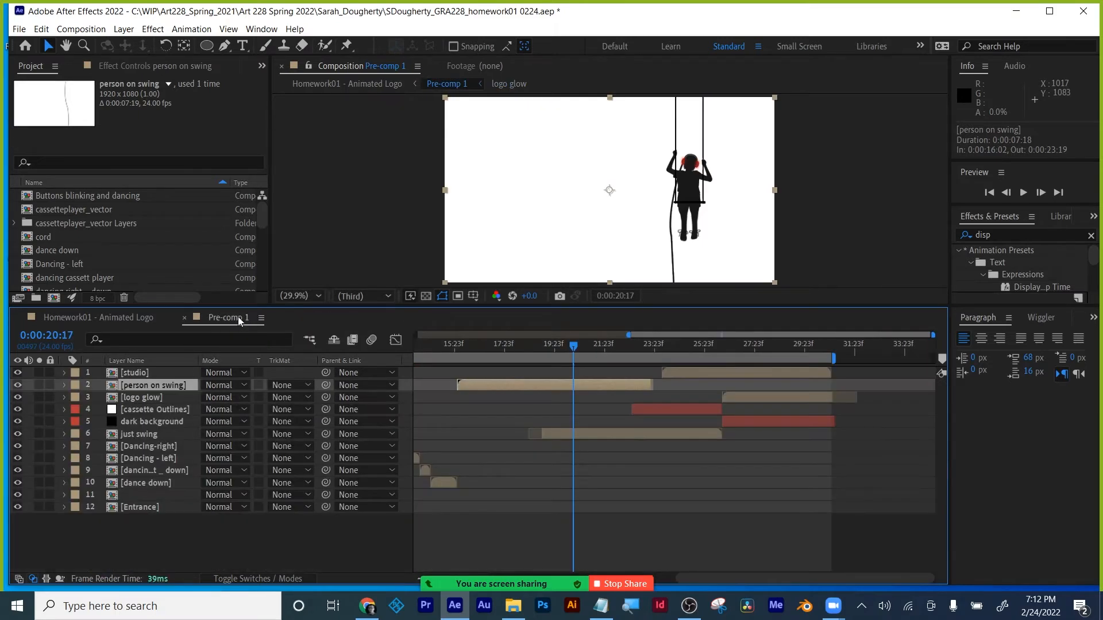
- Reveal the person on swing layer's opacity keyframes and move the playhead to 0:00:20:10
key("t")
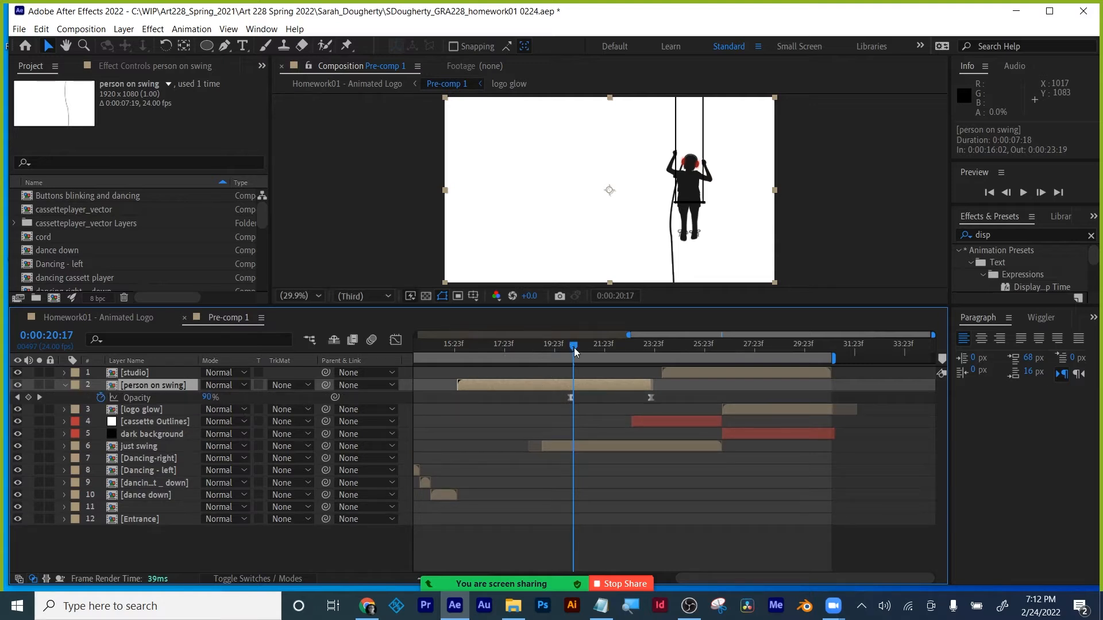
left_click_drag(574, 347, 566, 350)
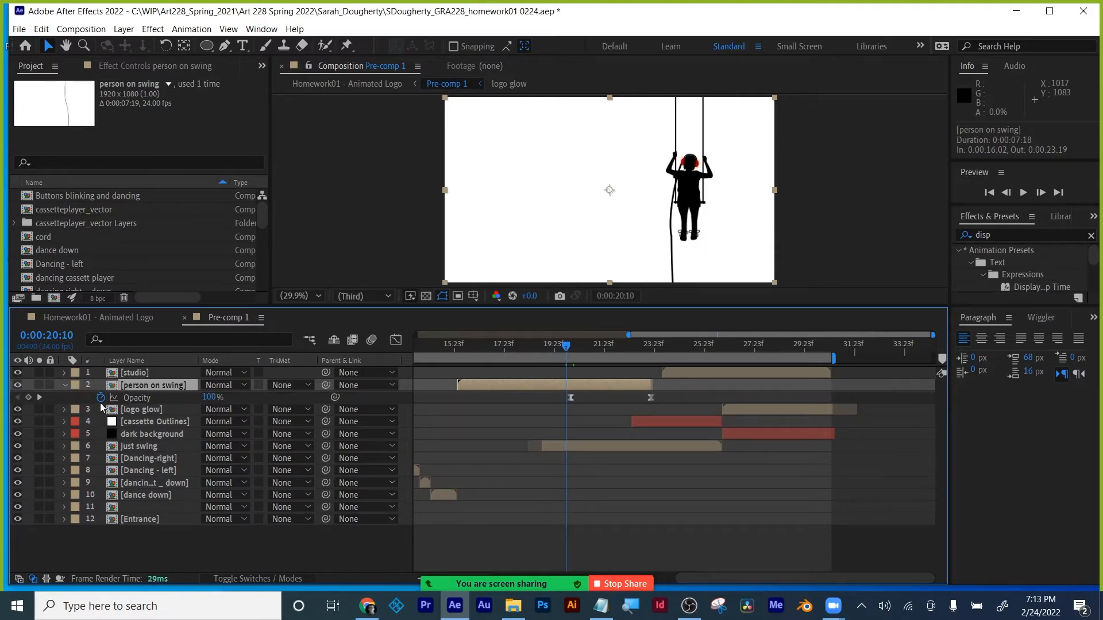
- Save the project as a new copy with "mw" added to the end of its current file name
left_click(19, 29)
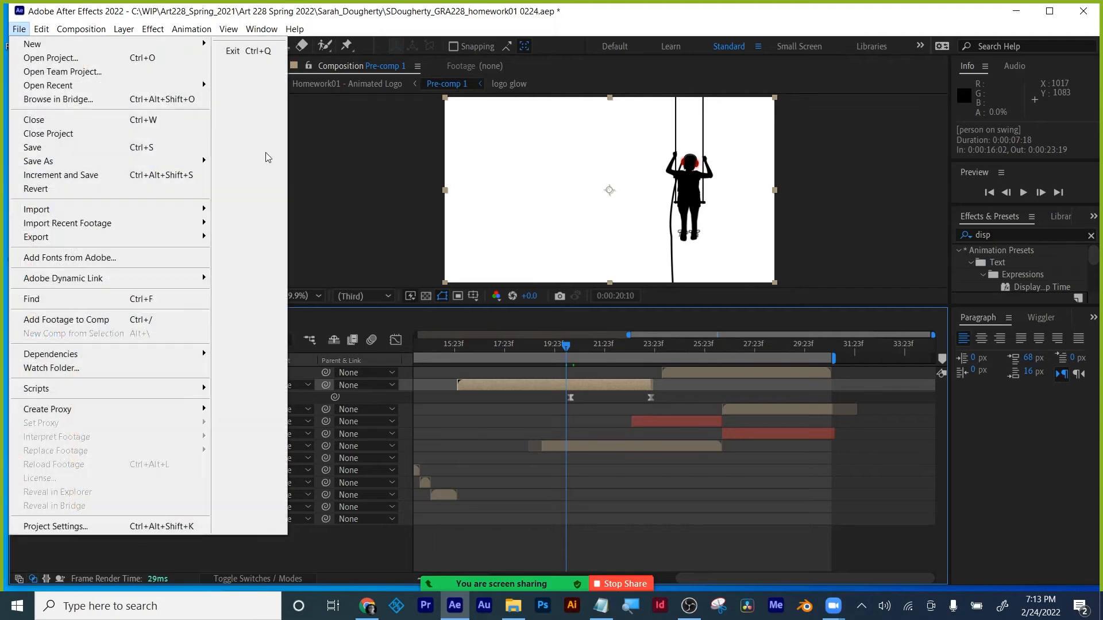
mouse_move(95, 168)
left_click(253, 161)
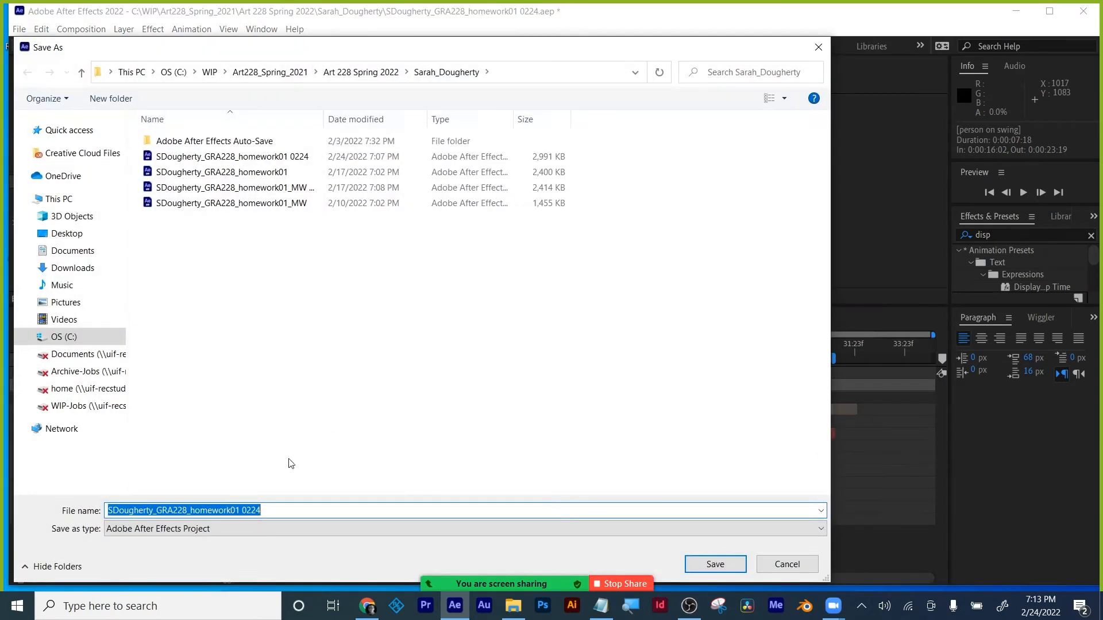
left_click(309, 511)
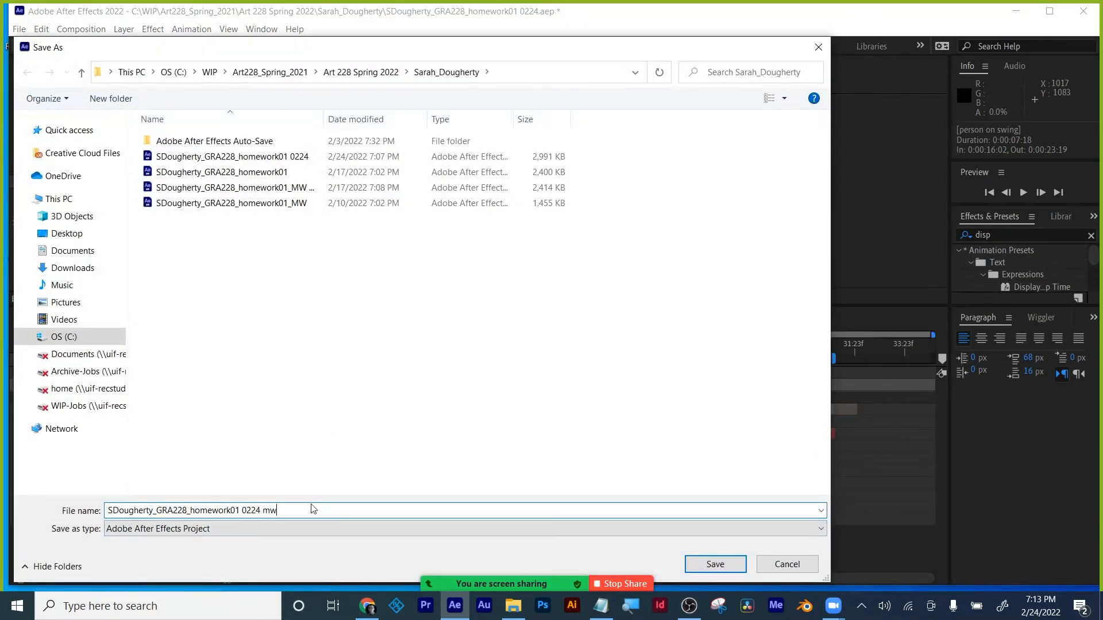
left_click(715, 564)
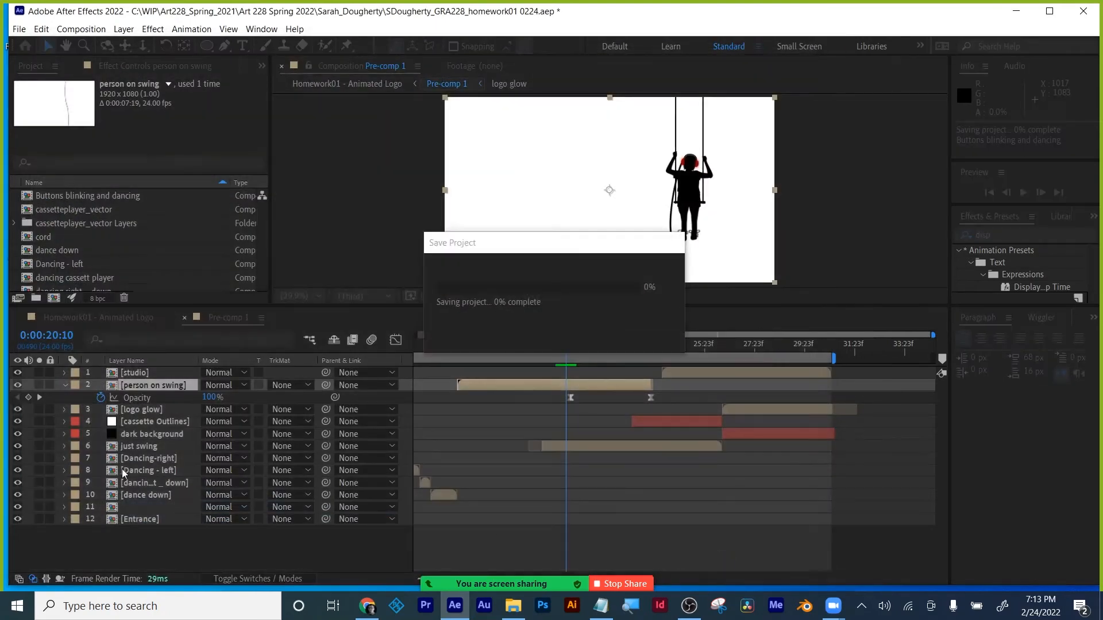
- Remove all opacity keyframes from the person on swing layer and add a Position keyframe at 0:00:21:18
left_click(101, 398)
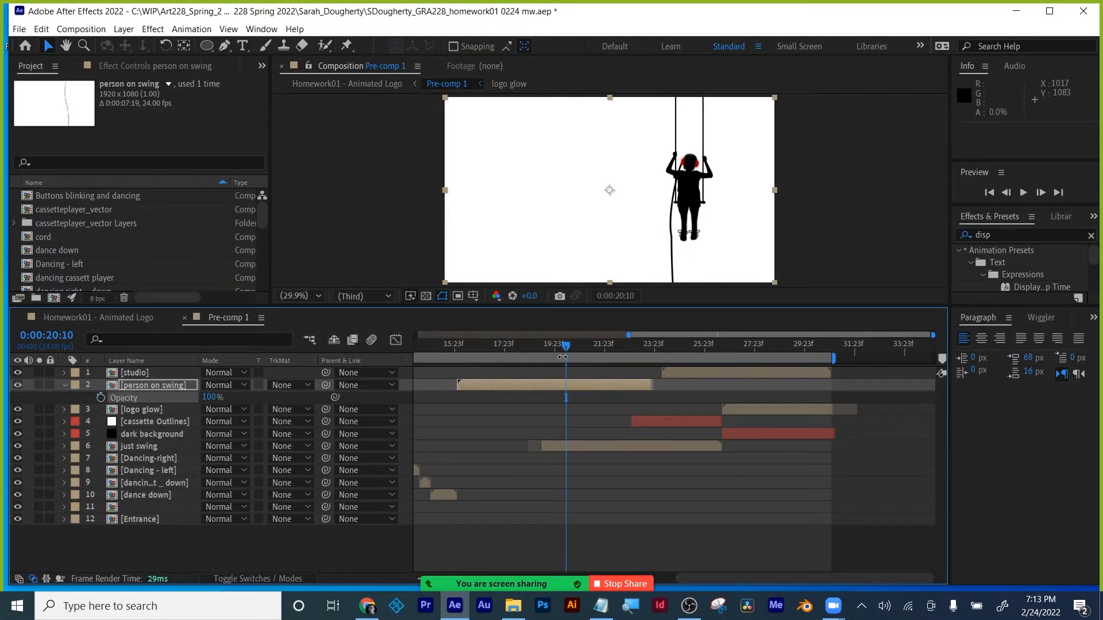
left_click_drag(570, 348, 599, 346)
left_click_drag(691, 306, 691, 378)
key("p")
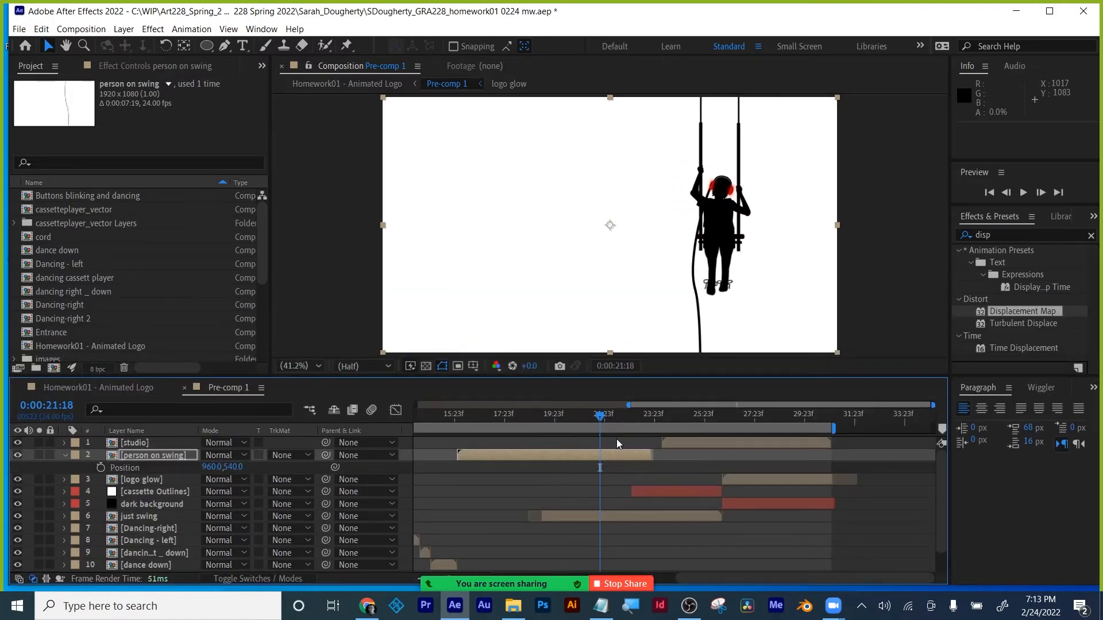
left_click(101, 467)
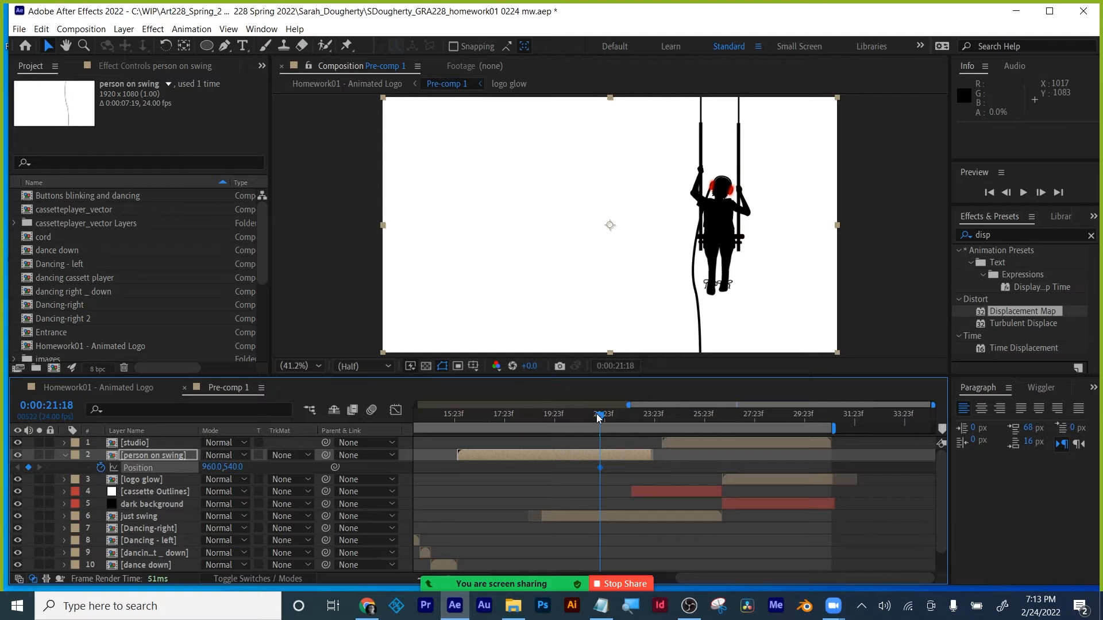
- Animate the person on swing layer upward with Y position 451 at 0:00:23:01 and 422 at 0:00:23:16
left_click_drag(603, 419, 632, 418)
left_click_drag(230, 467, 143, 461)
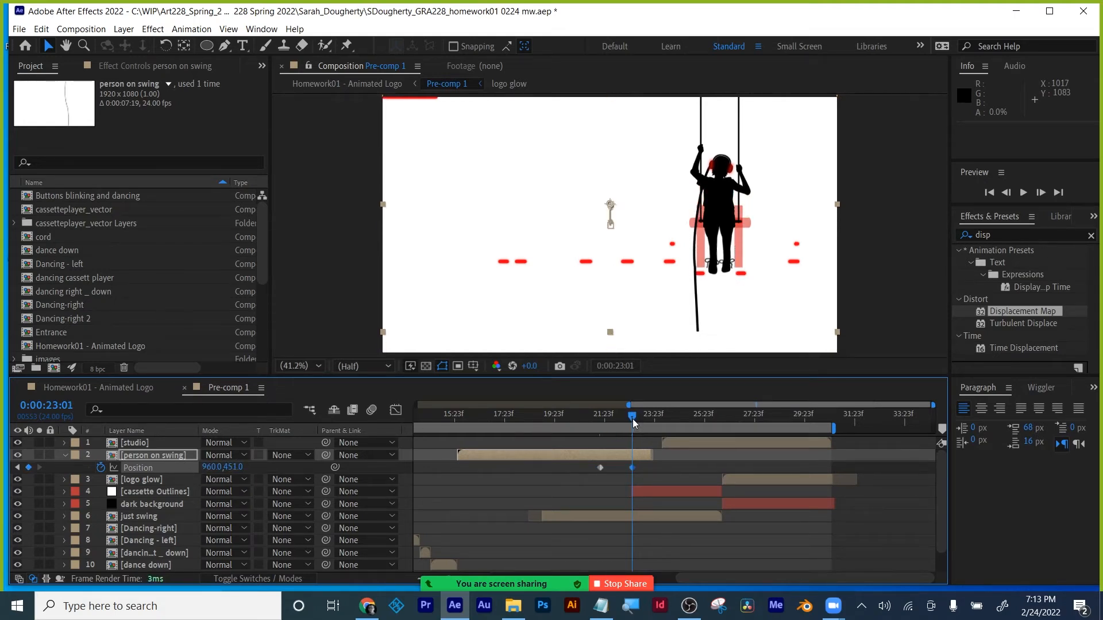
mouse_move(633, 419)
left_mouse_down()
mouse_move(659, 418)
mouse_move(648, 415)
left_mouse_up()
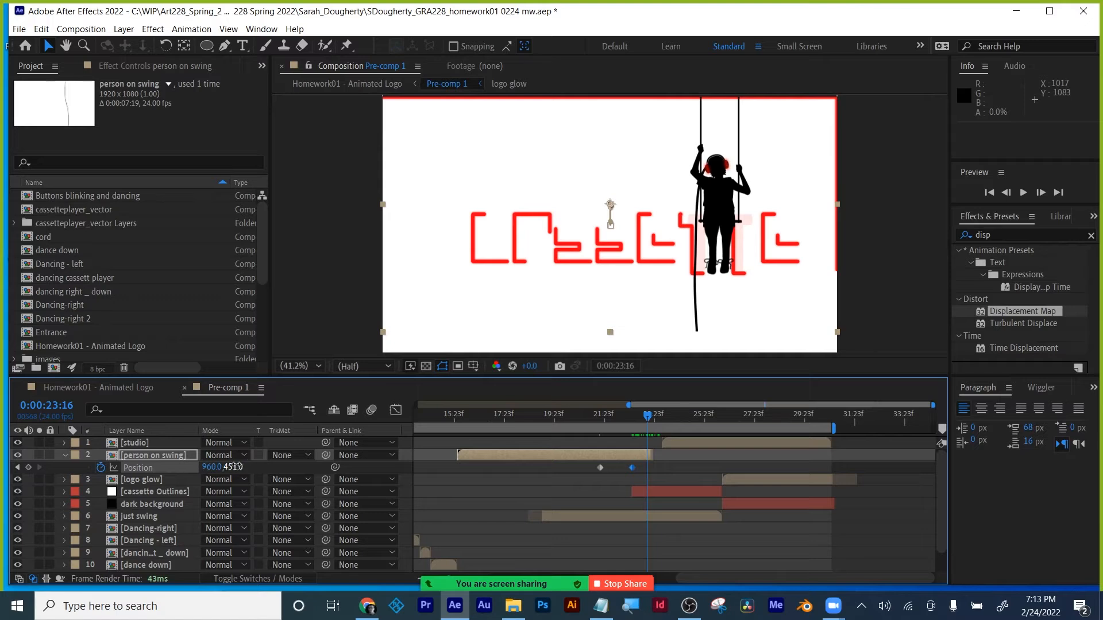
left_click_drag(232, 466, 215, 464)
left_click(656, 457)
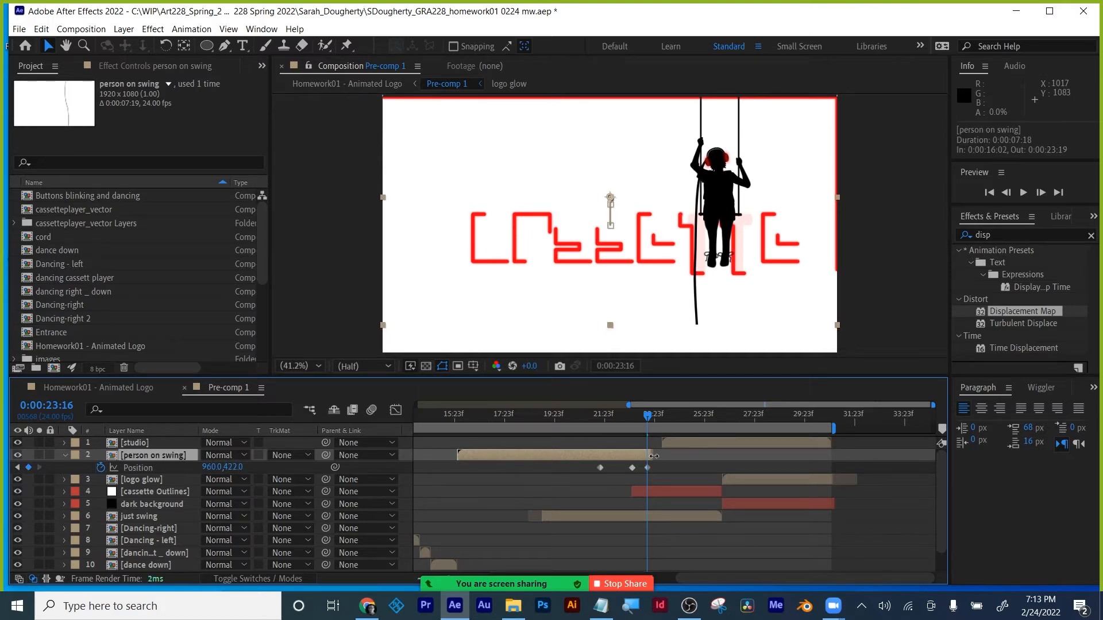
- Open the person on swing composition and set its duration to 0:00:12:19
double_click(618, 457)
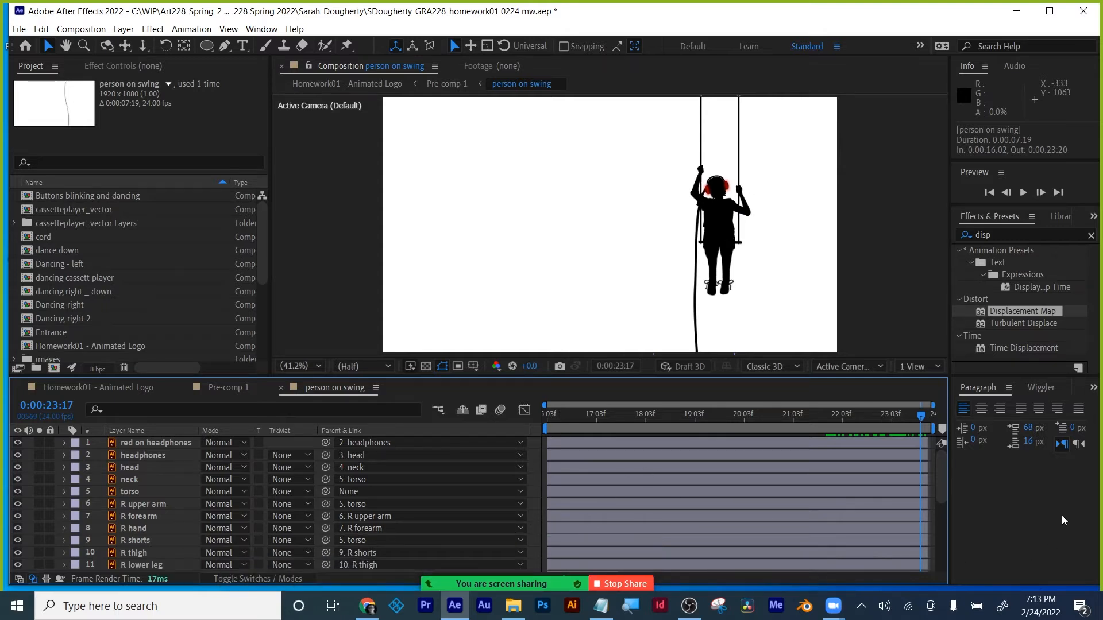
left_click_drag(1047, 587, 1047, 567)
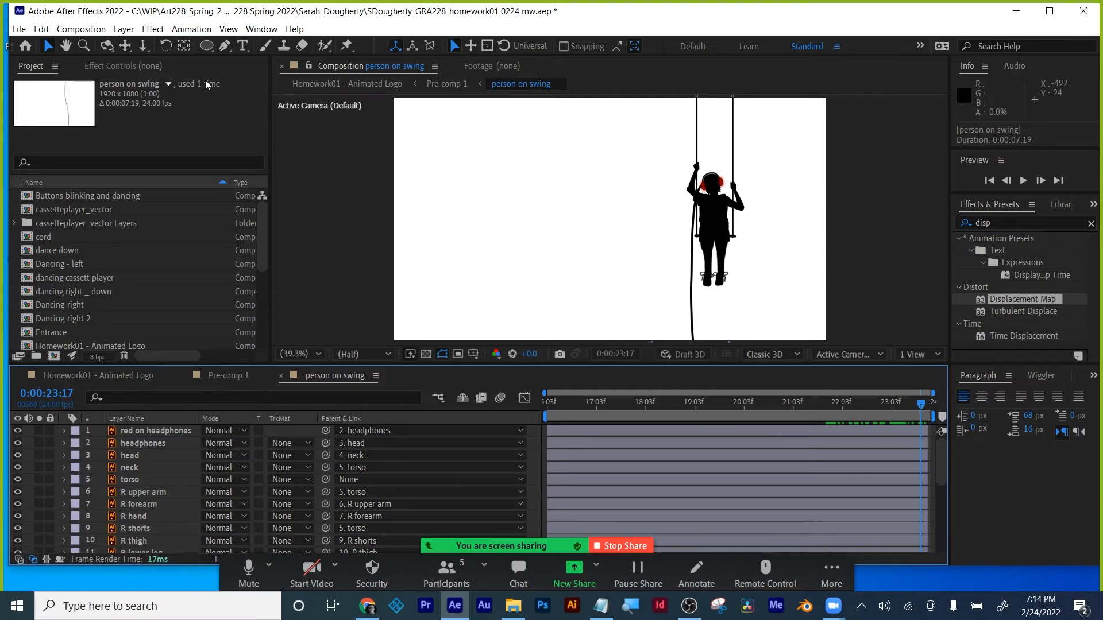
left_click(81, 29)
left_click(102, 63)
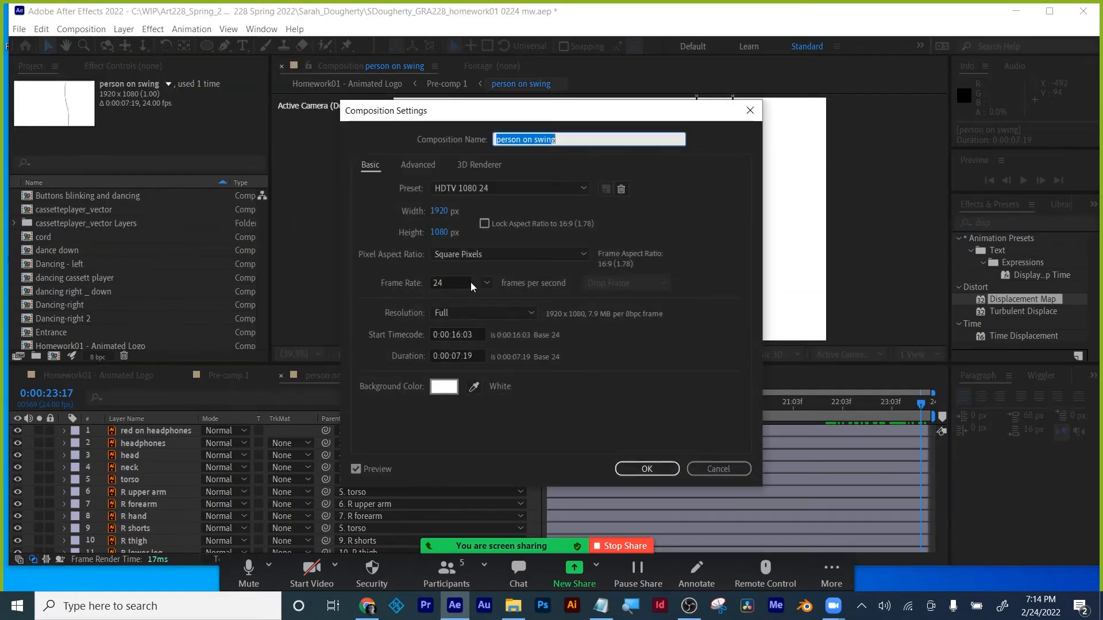
left_click(459, 355)
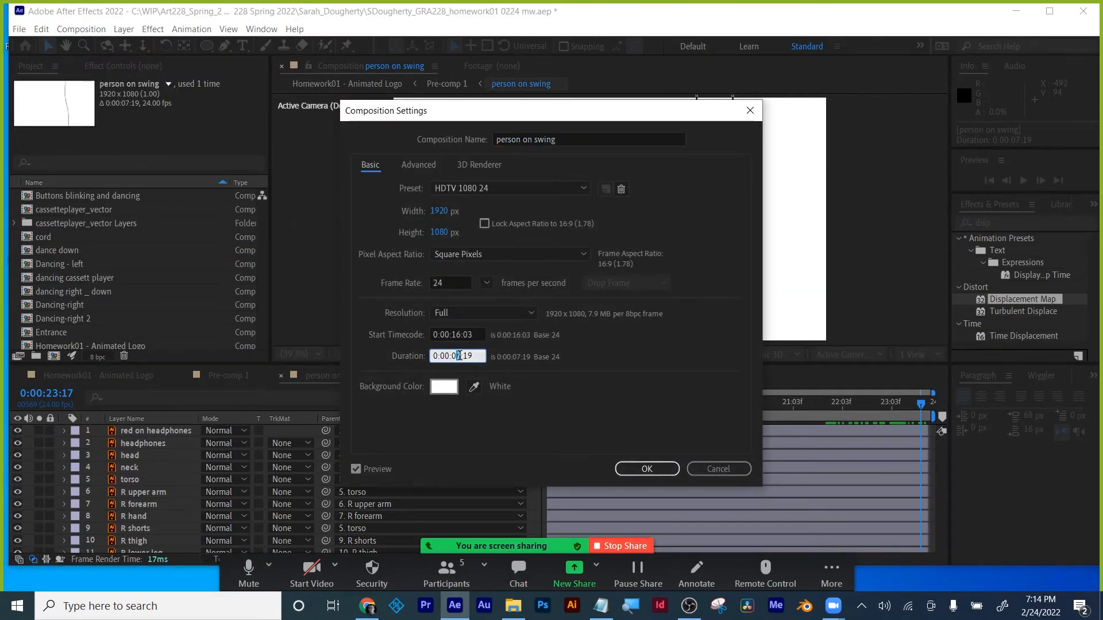
type("12")
left_click(647, 469)
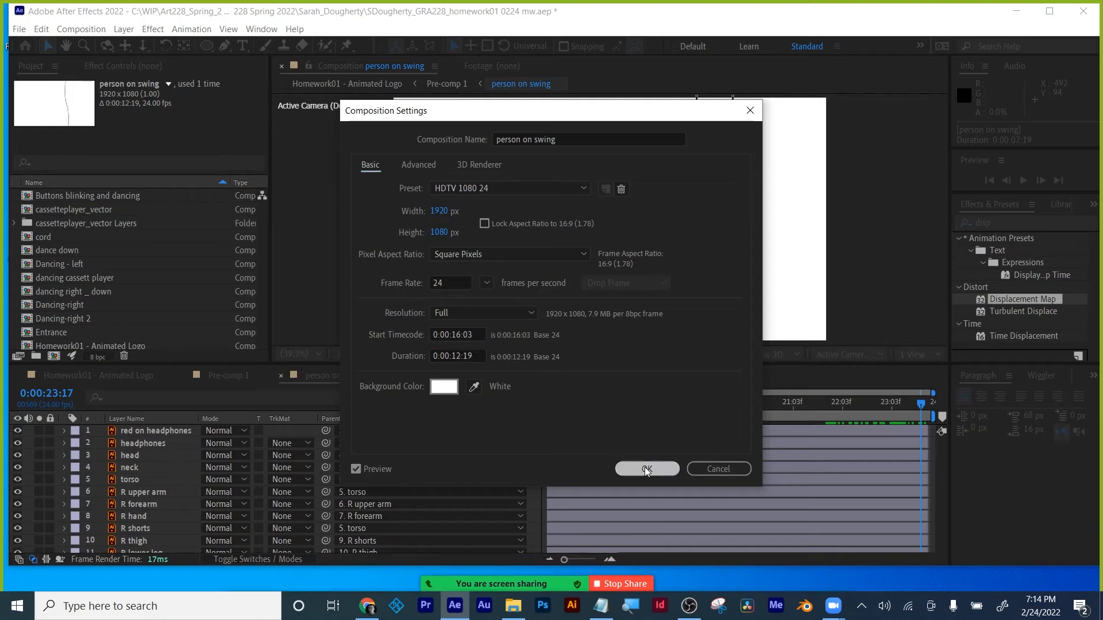
- Extend all layers in the person on swing composition to its end at 0:00:28:21
left_click_drag(577, 560, 494, 562)
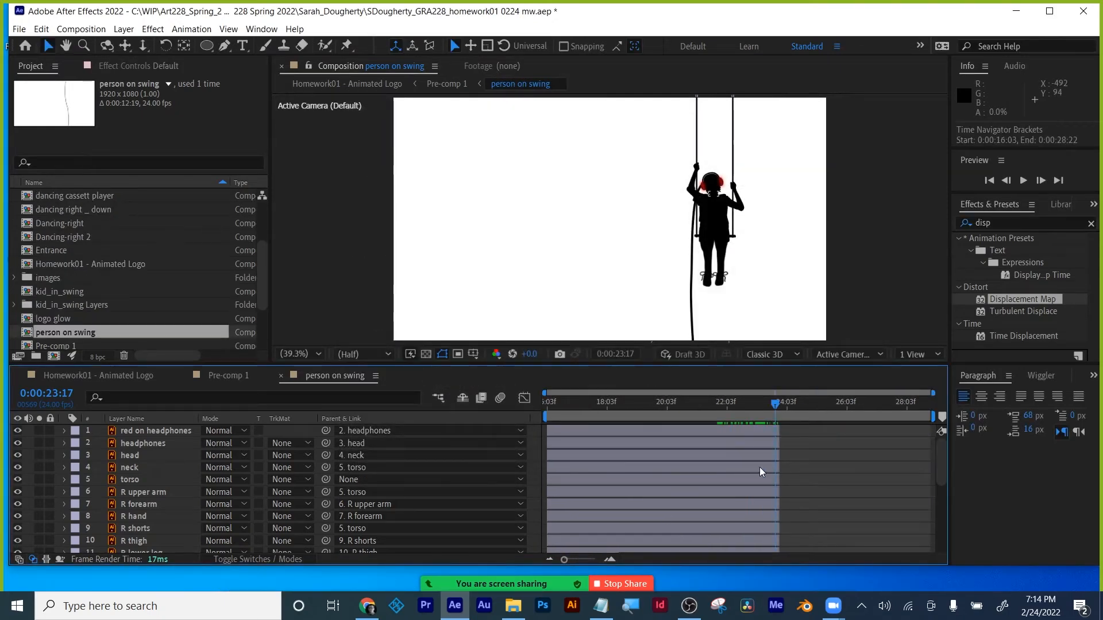
key("ctrl+a")
left_click(799, 458)
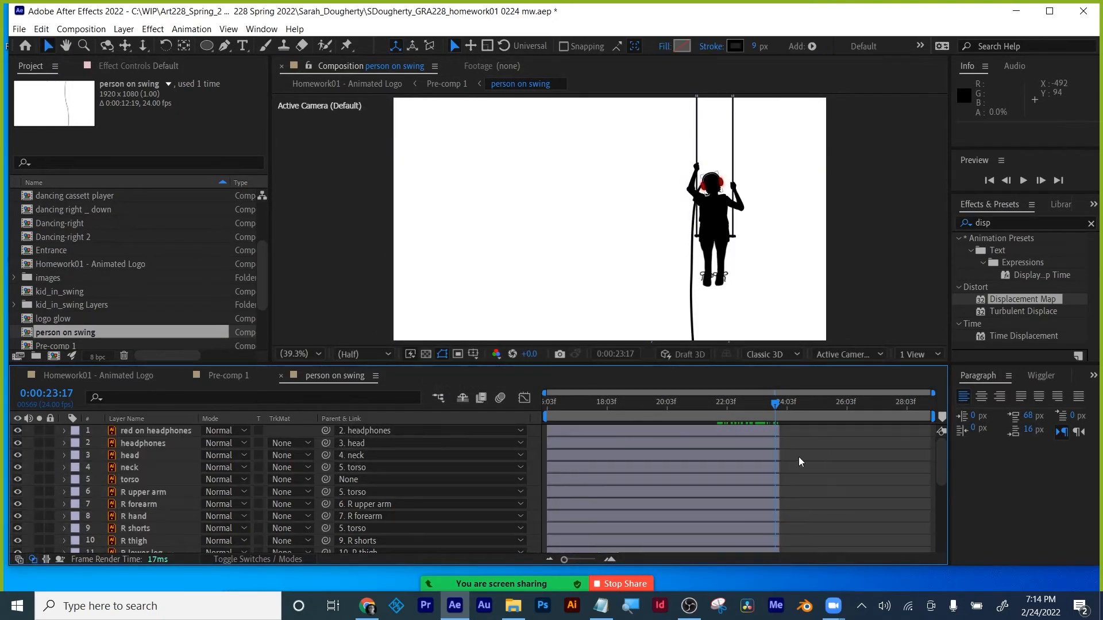
key("ctrl+a")
left_click_drag(792, 406, 967, 399)
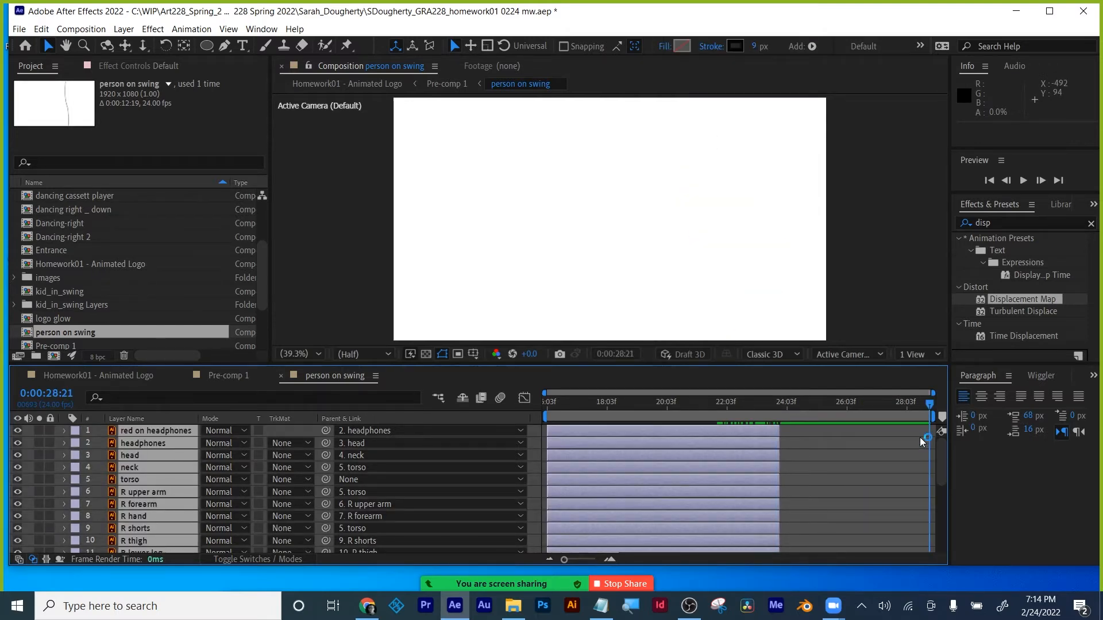
key("alt+]")
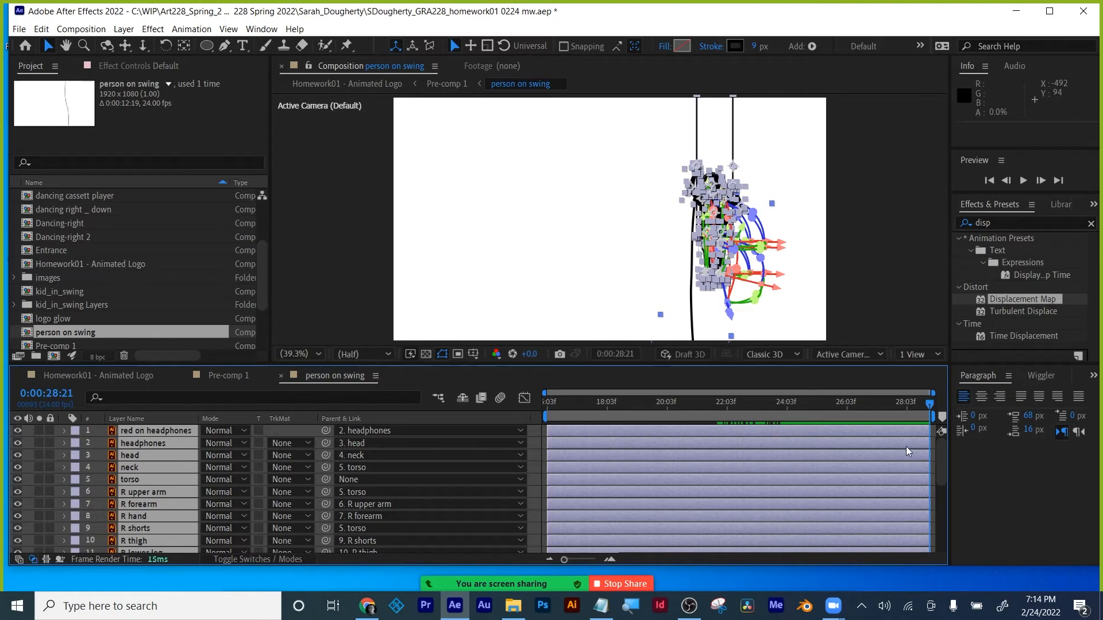
left_click(891, 256)
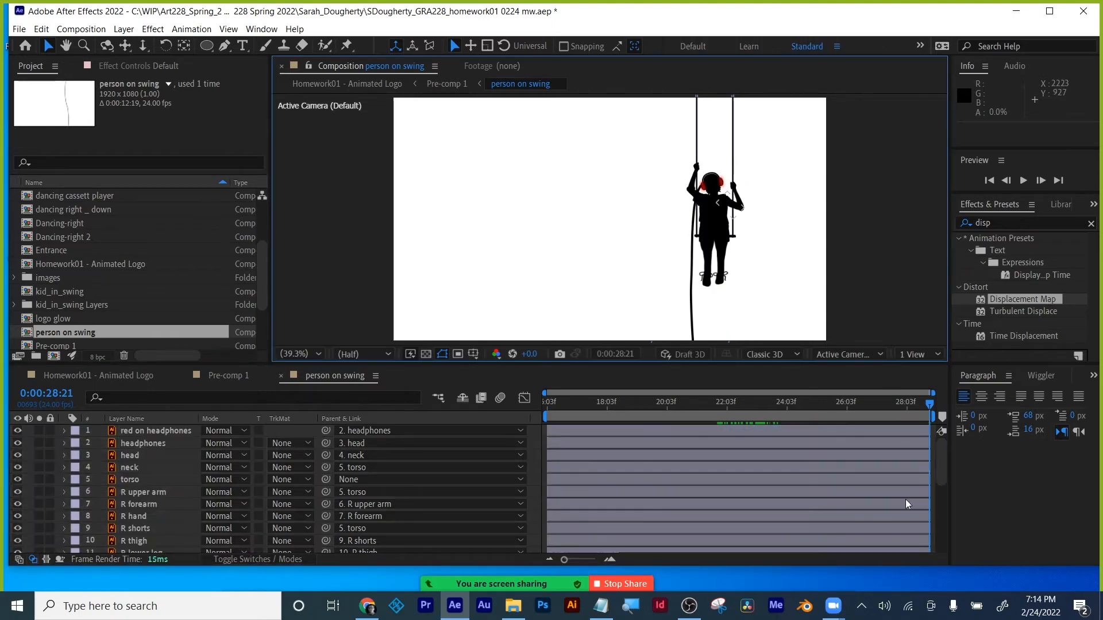
- In Pre-comp 1, extend the person on swing layer's out point to 0:00:28:20 and scrub through the glowing logo section
left_click(218, 376)
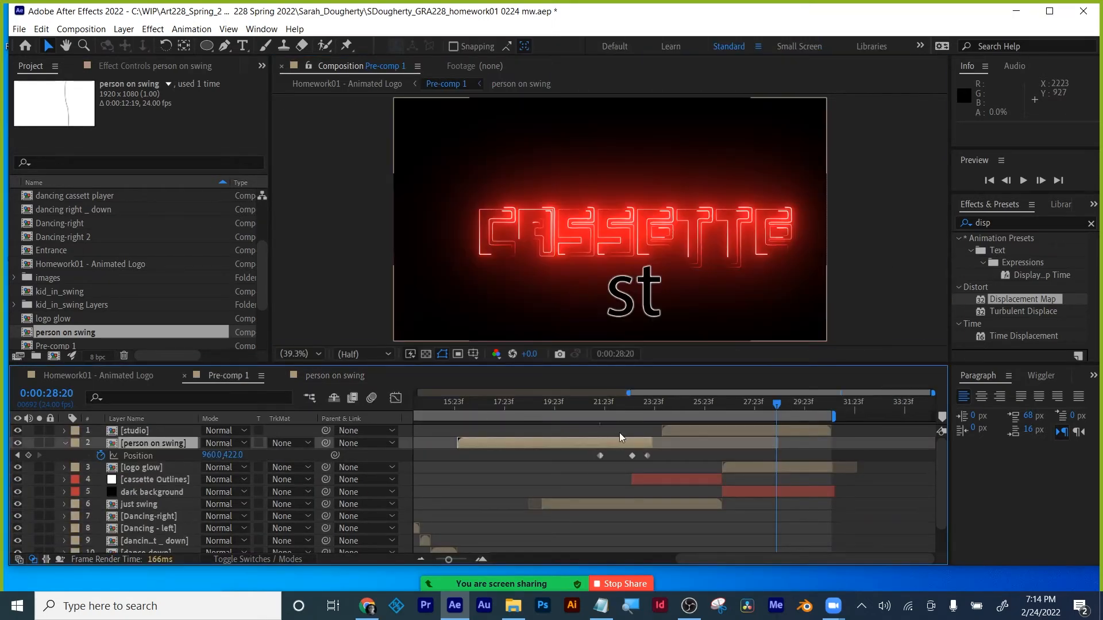
left_click_drag(652, 444, 784, 446)
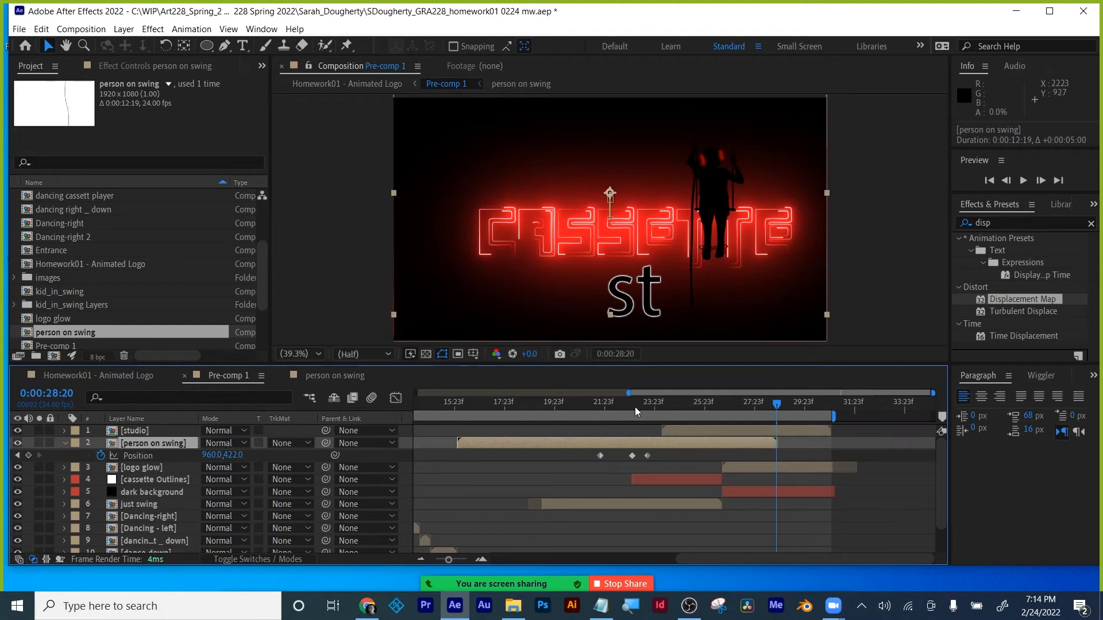
left_click_drag(619, 406, 726, 404)
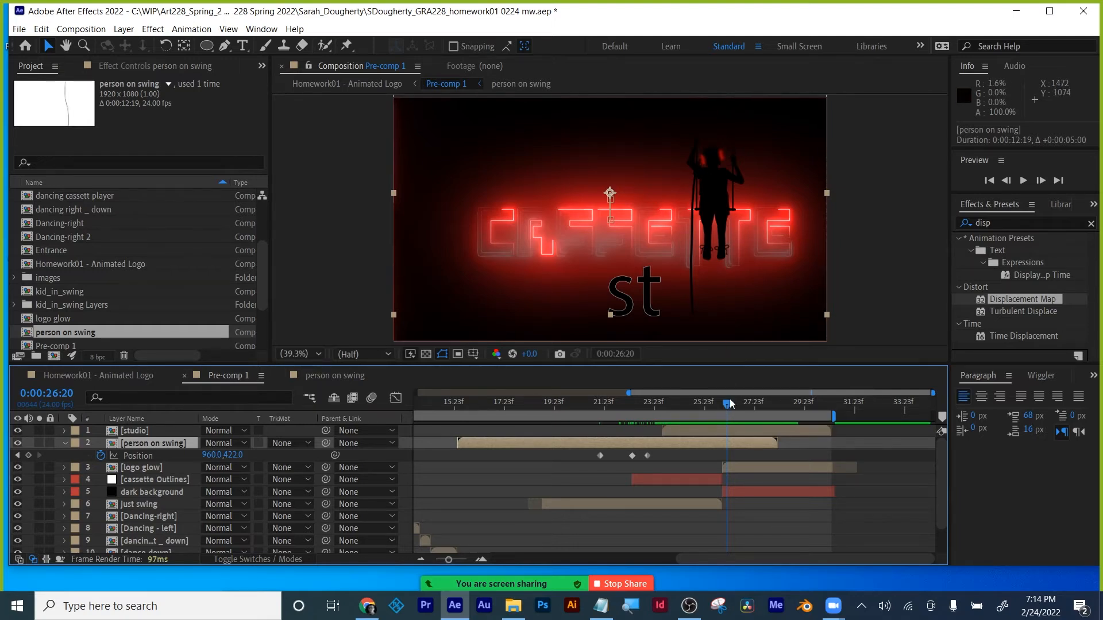
left_click_drag(730, 403, 756, 404)
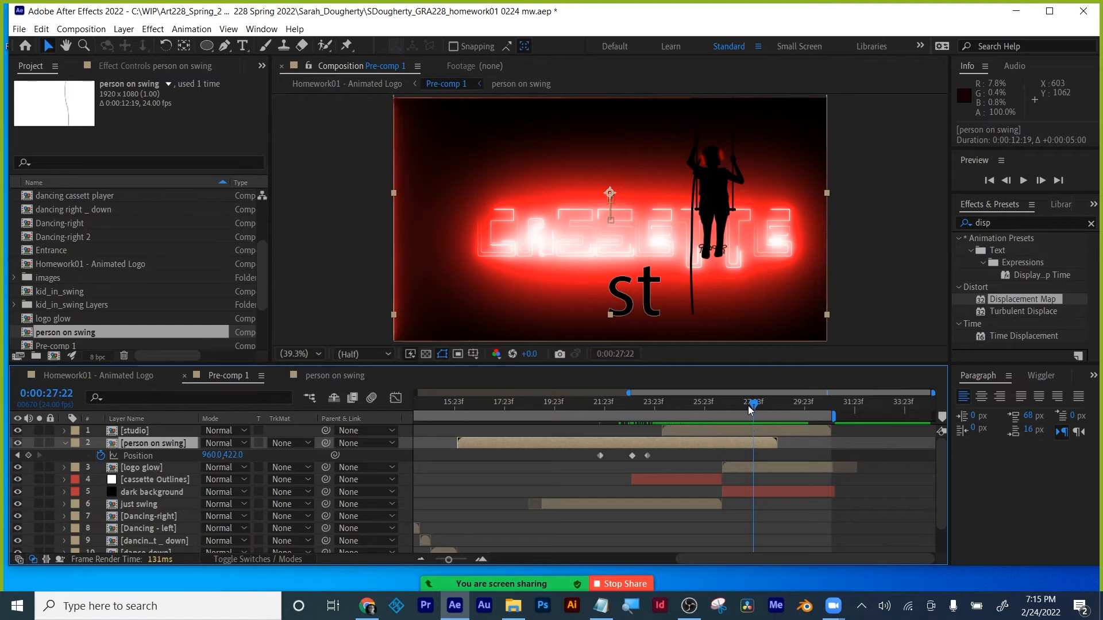
left_click_drag(761, 409, 781, 406)
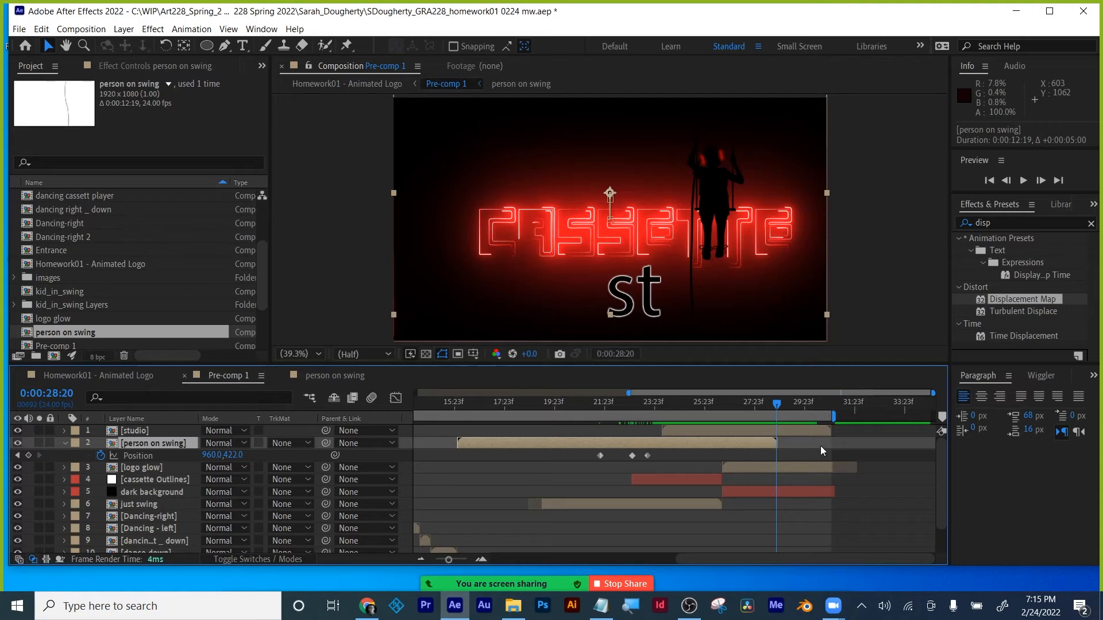
- Reopen the person on swing composition and set its duration to 0:00:45:19
double_click(750, 446)
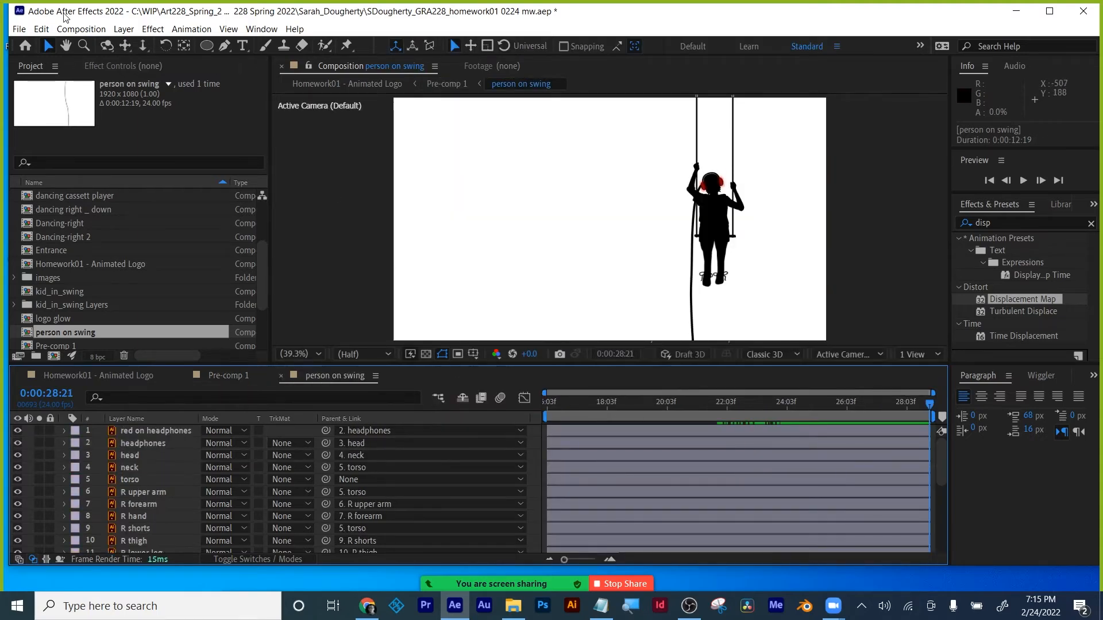
left_click(81, 30)
left_click(96, 62)
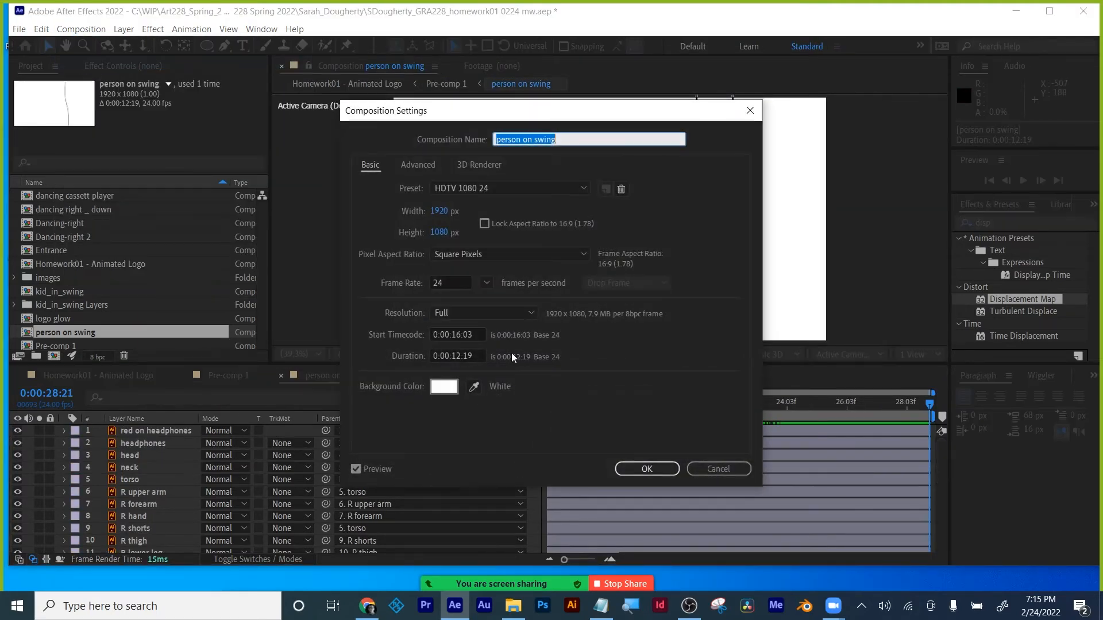
left_click(454, 356)
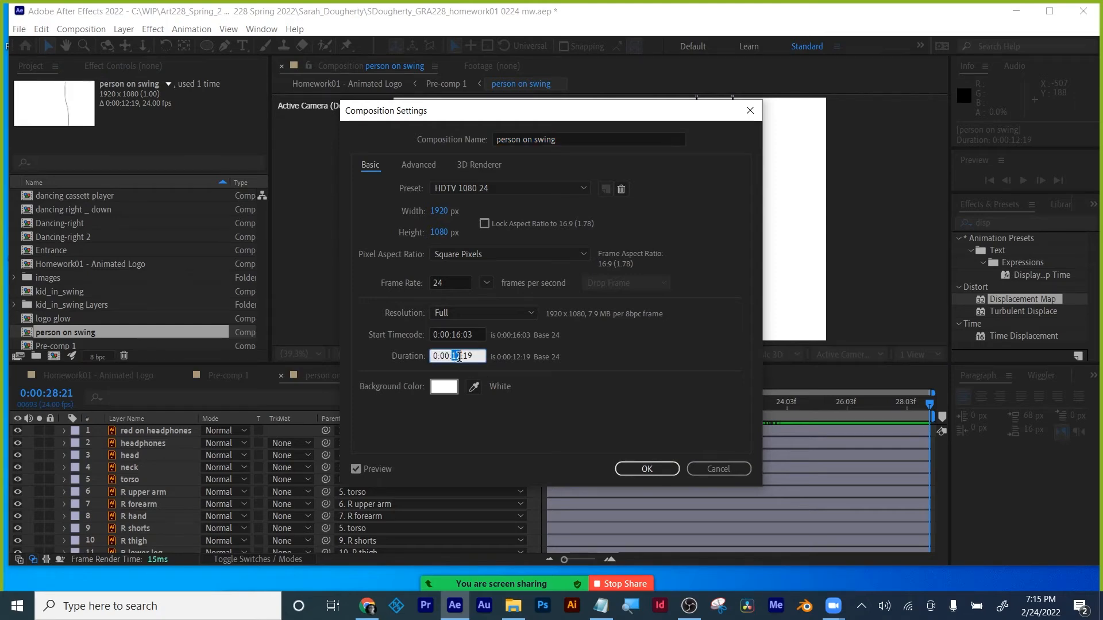
left_click(637, 467)
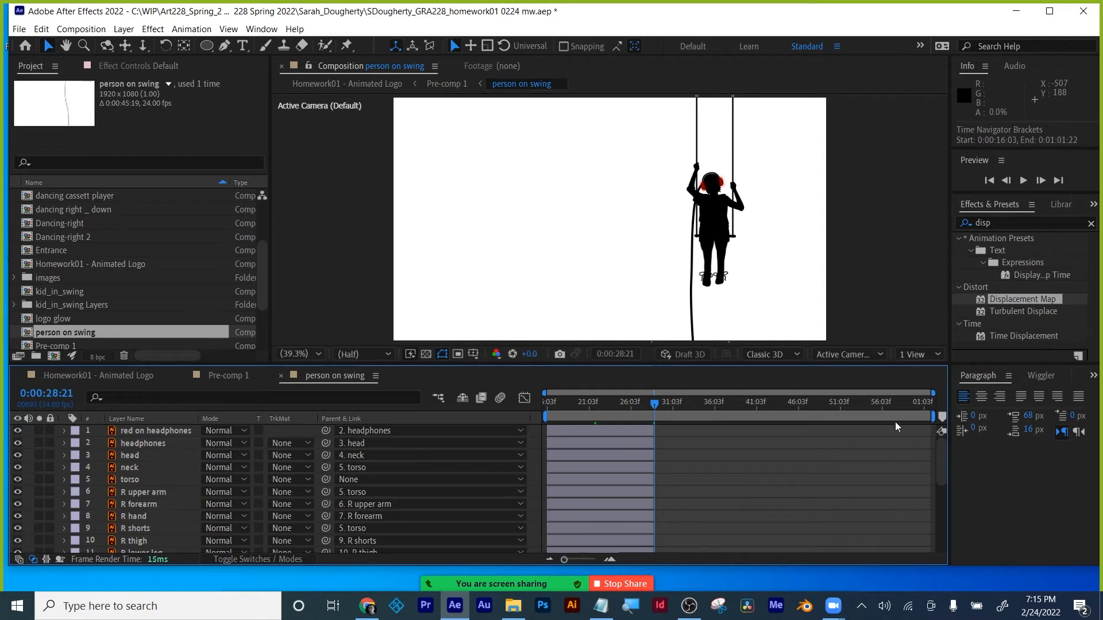
- Extend all layers in the person on swing composition to its last frame at 0:01:01:21
key("End")
key("ctrl+a")
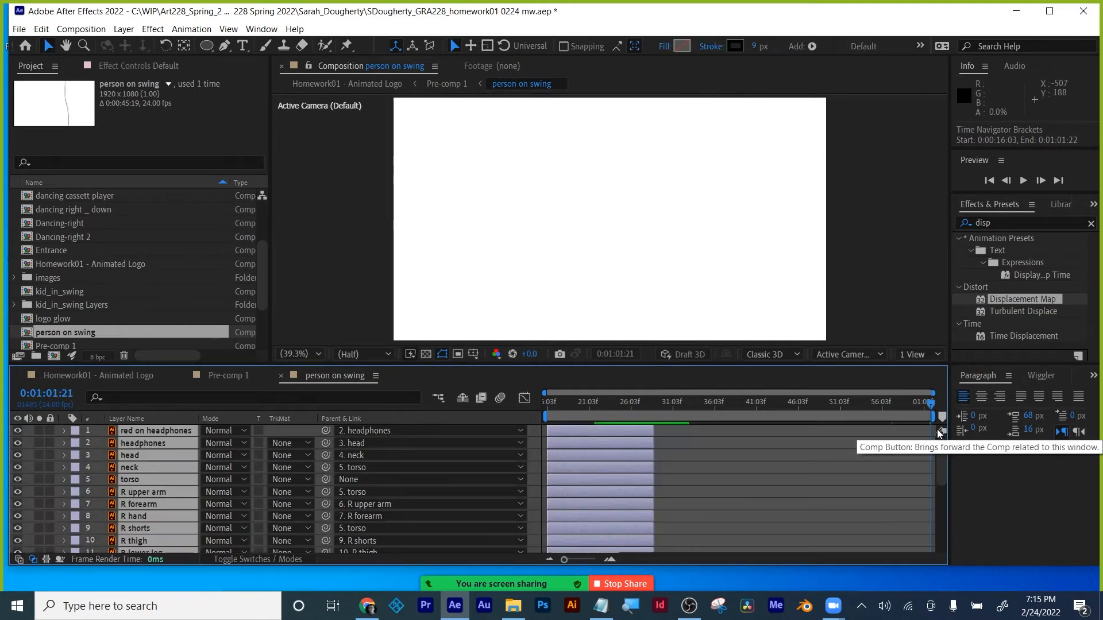
key("alt+]")
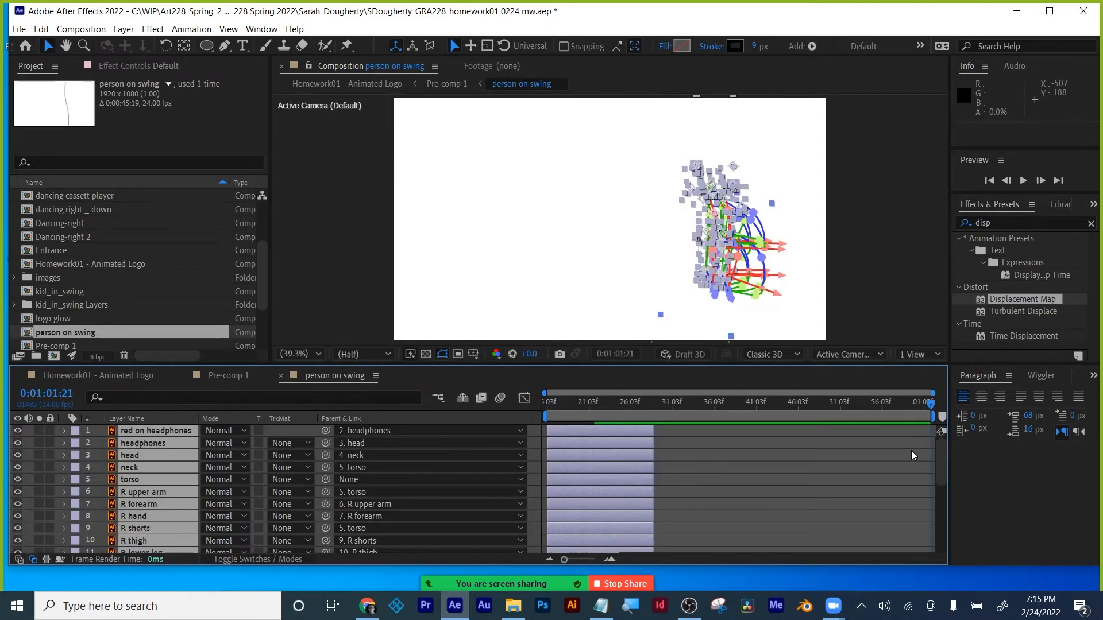
left_click(787, 273)
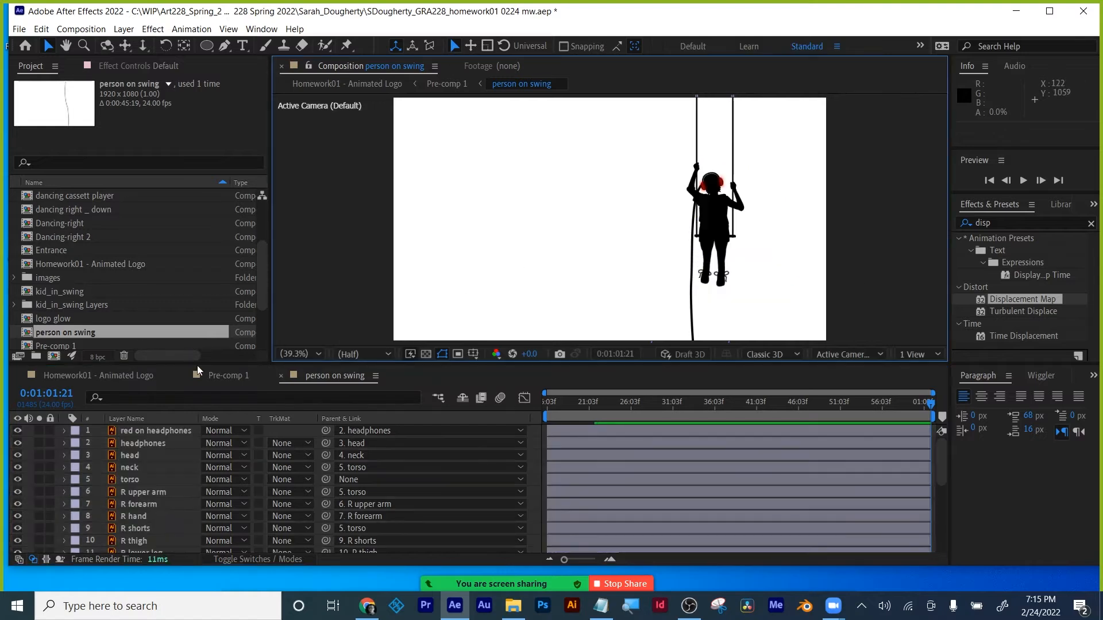
- Close the person on swing timeline, extend that layer past the end of Pre-comp 1's work area, and check the frame at 0:00:30:21
left_click(281, 377)
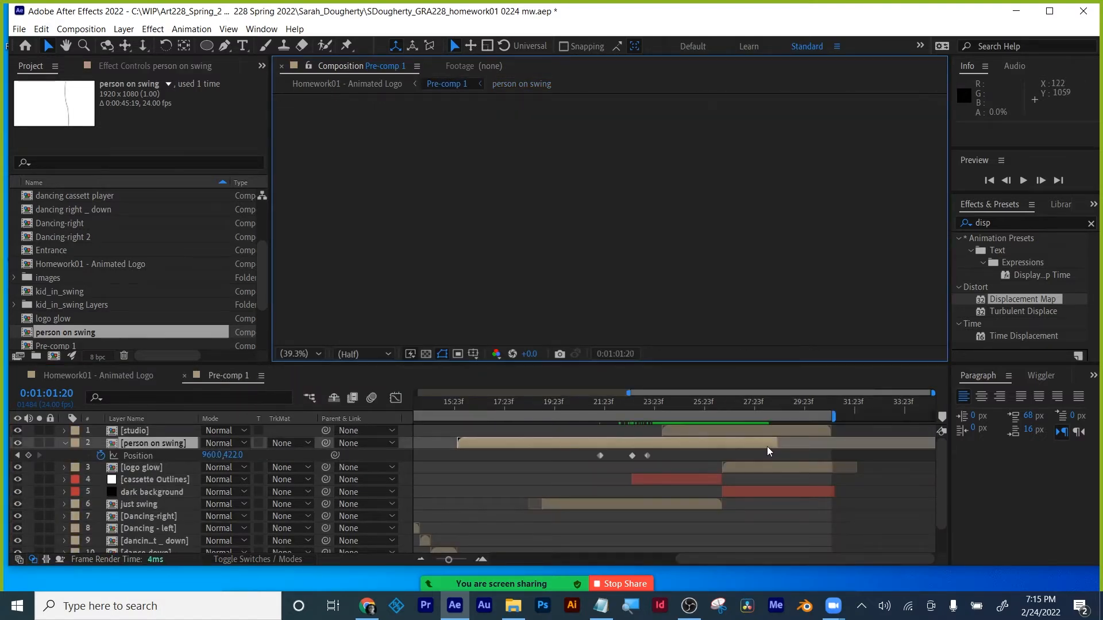
left_click_drag(777, 443, 935, 443)
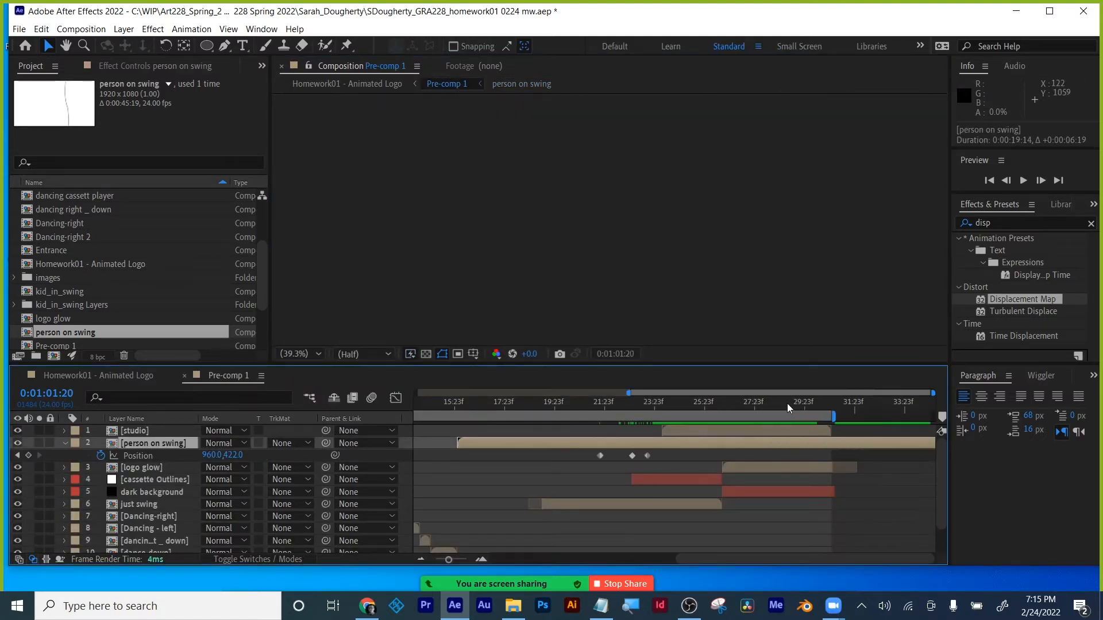
left_click_drag(787, 403, 829, 405)
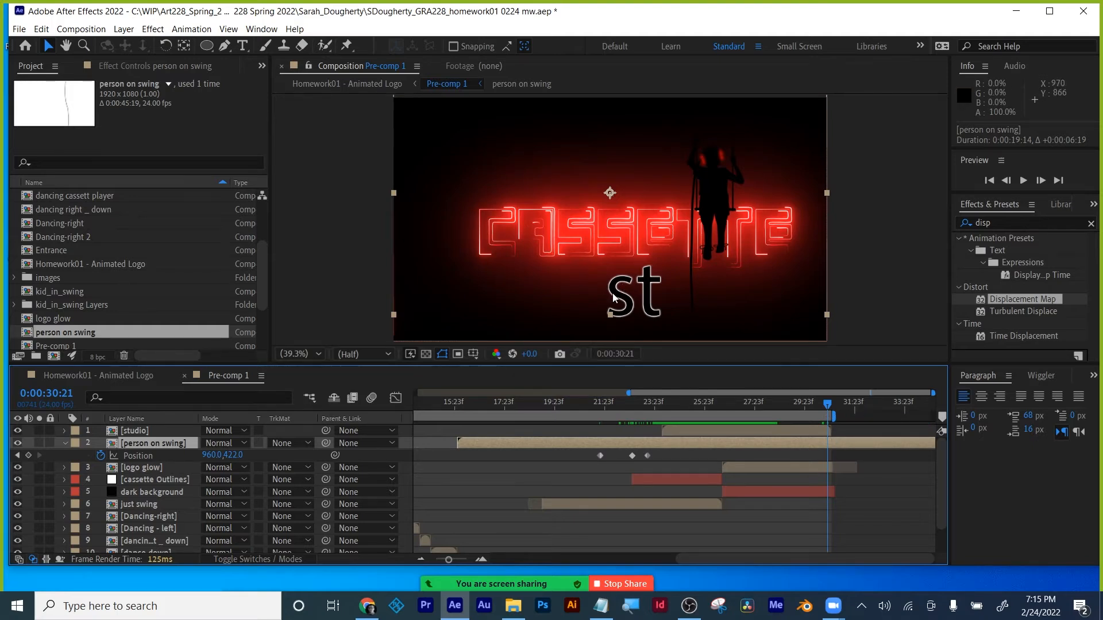
- Check the contents of the studio composition, close it, and hide the studio layer in Pre-comp 1
mouse_move(703, 404)
left_mouse_down()
mouse_move(616, 401)
mouse_move(707, 396)
left_mouse_up()
left_click(141, 431)
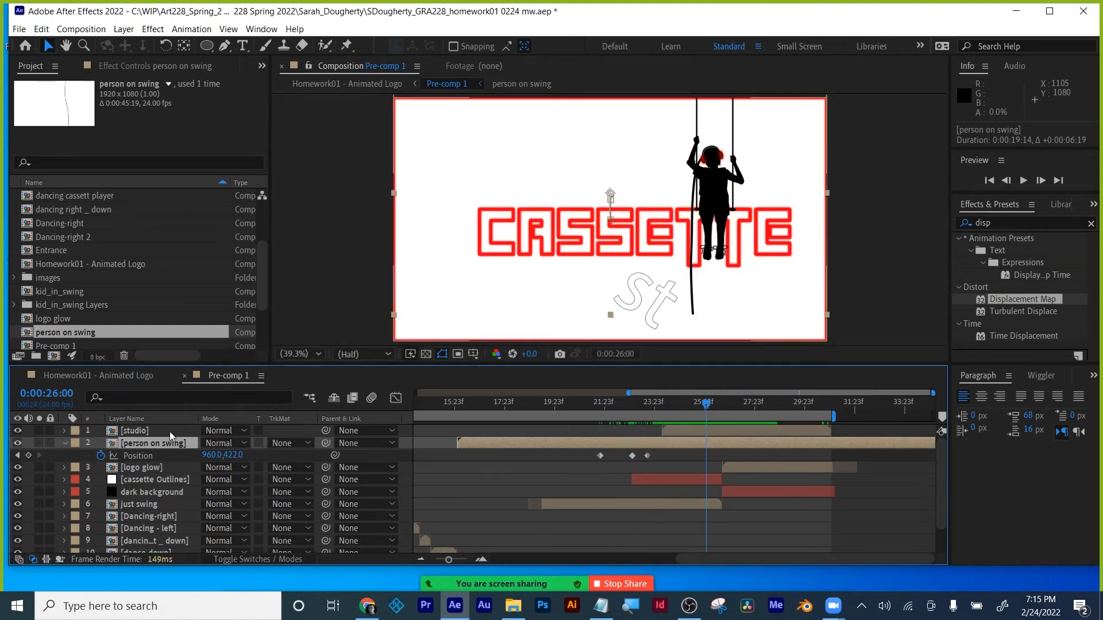
double_click(131, 431)
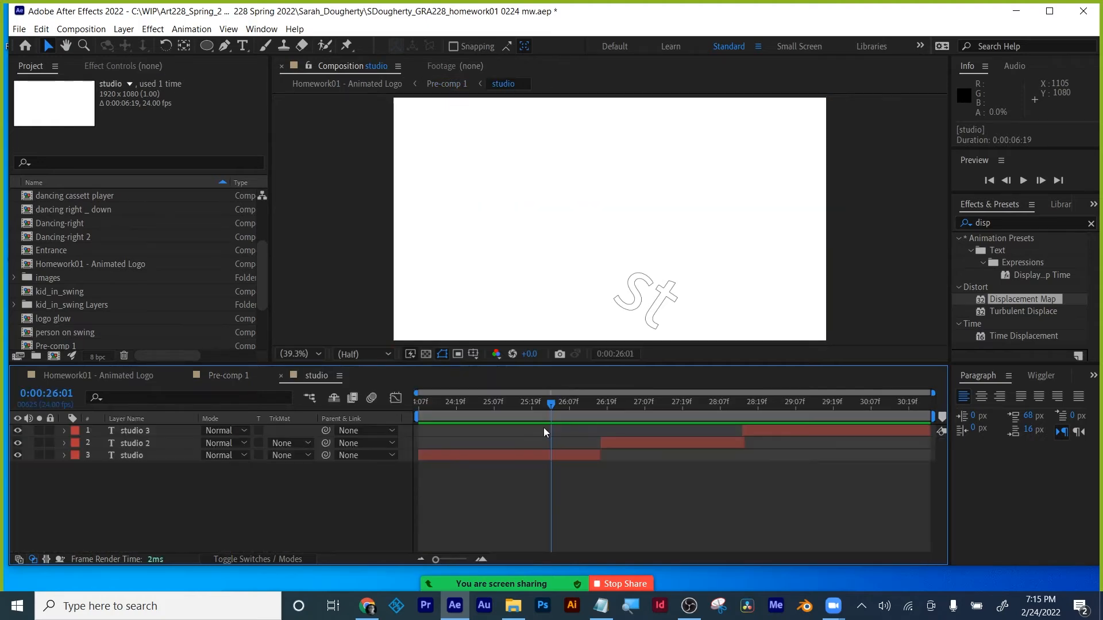
left_click(281, 376)
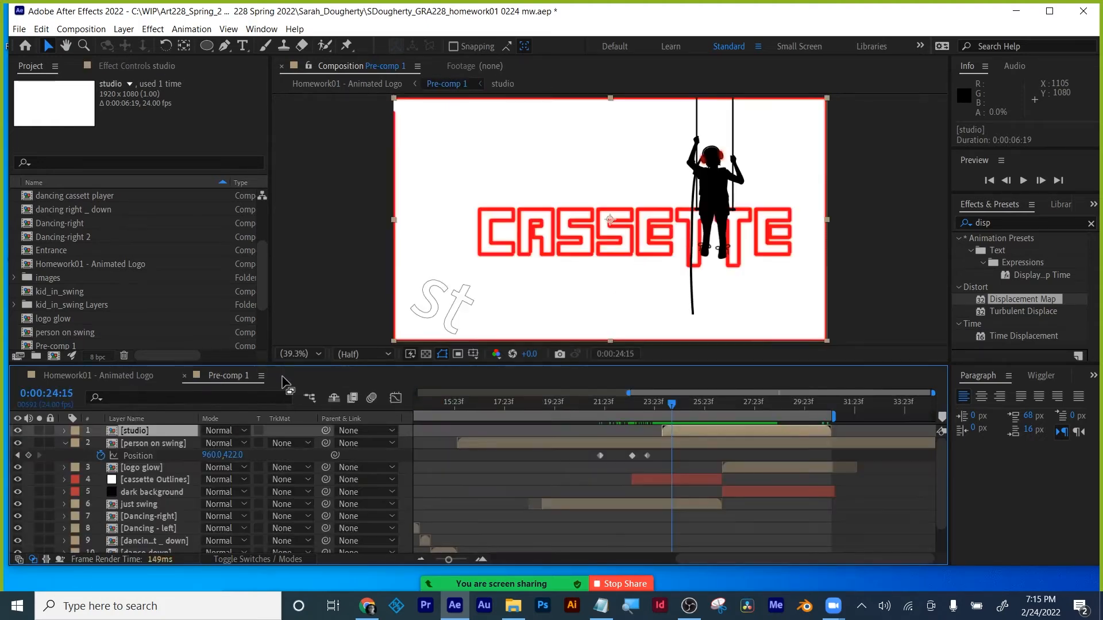
left_click(17, 431)
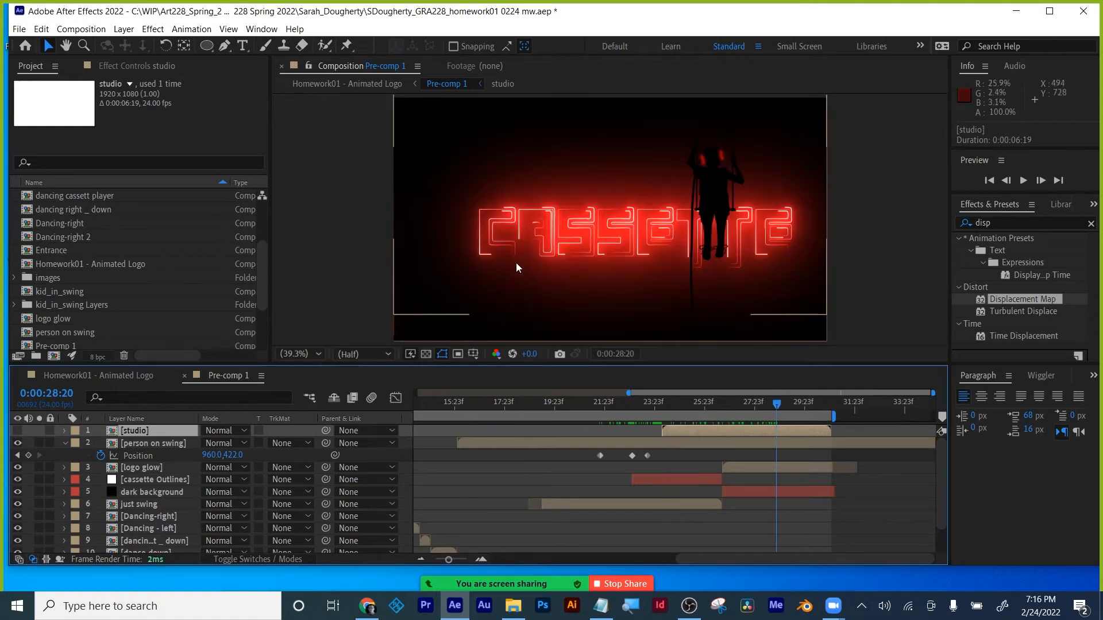
- Review the Pre-comp 1 animation from the Walkman section through the swing and glowing logo ending
left_click_drag(787, 406, 813, 405)
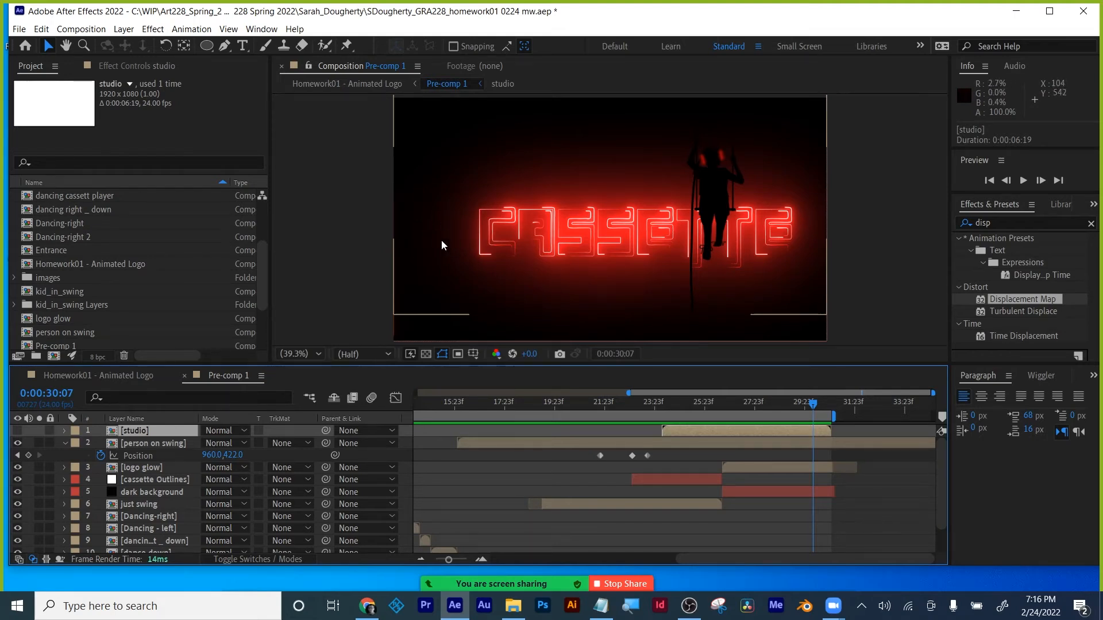
left_click_drag(817, 405, 767, 402)
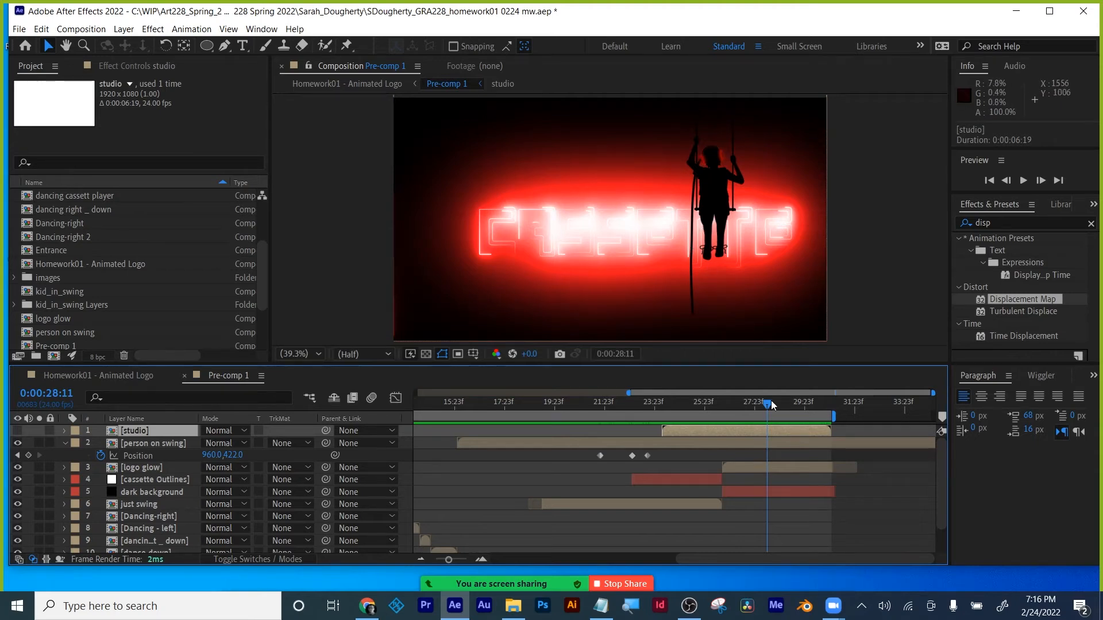
left_click_drag(767, 402, 719, 403)
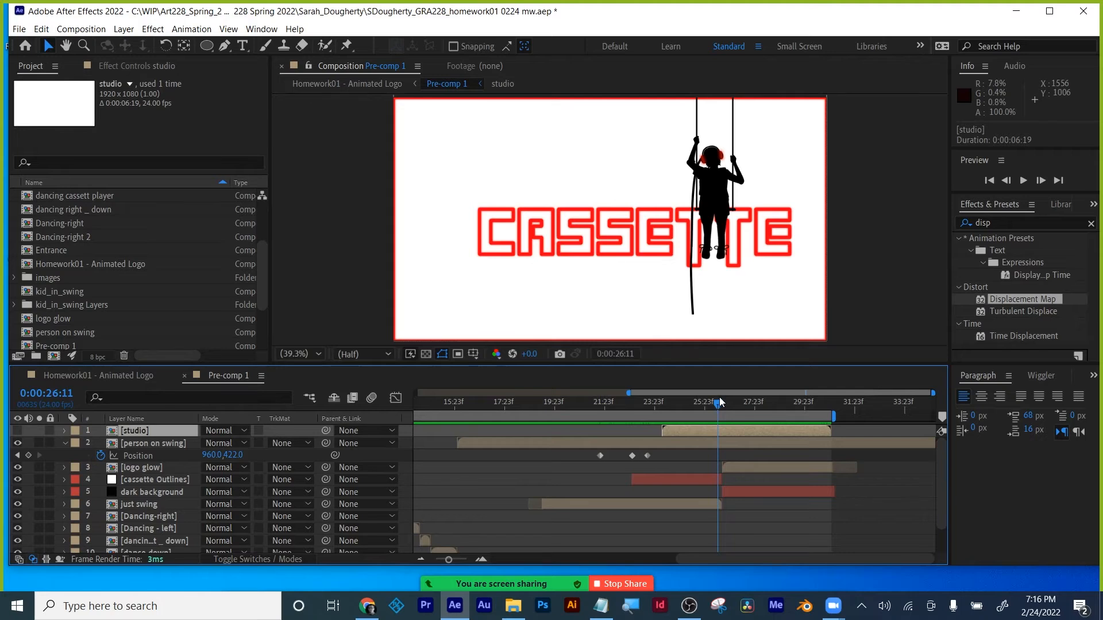
left_click(679, 404)
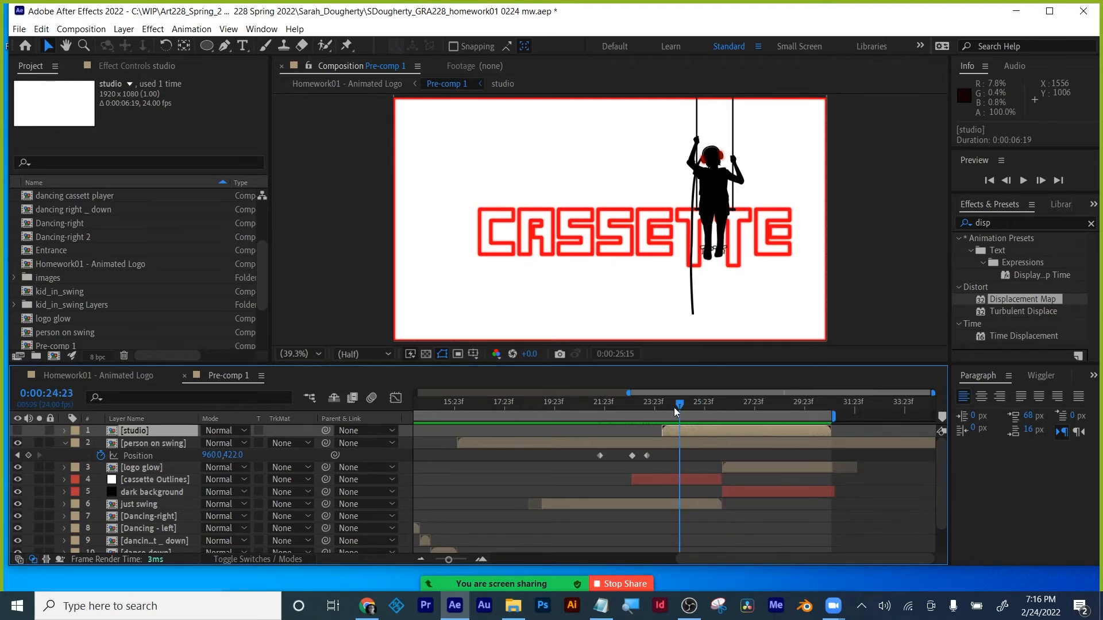
left_click_drag(674, 408, 410, 425)
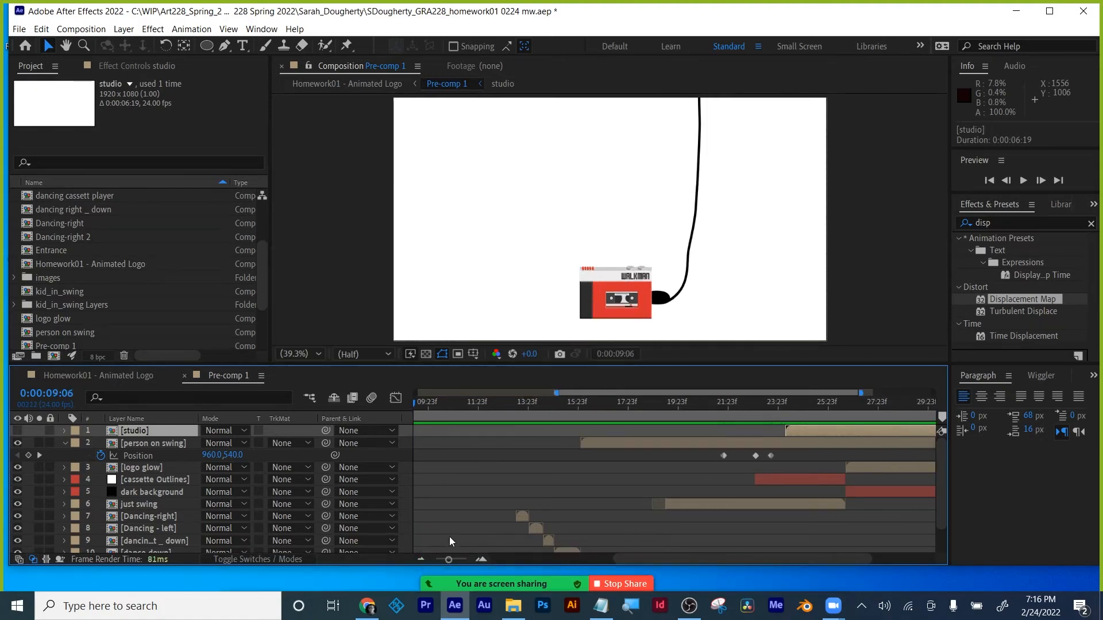
left_click_drag(446, 559, 422, 555)
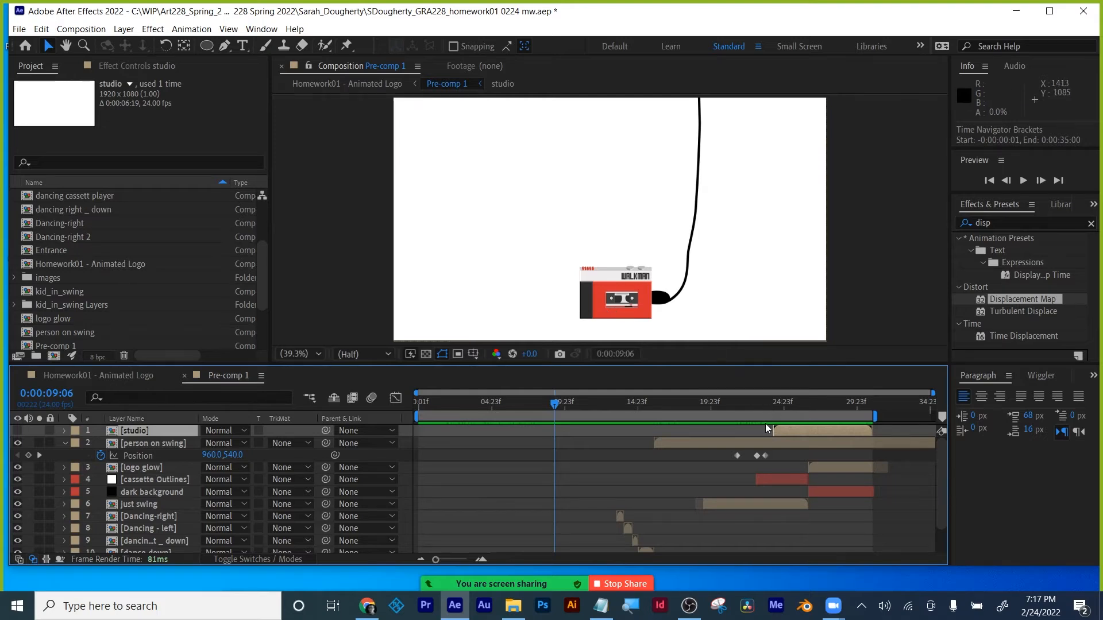
left_click_drag(752, 404, 831, 406)
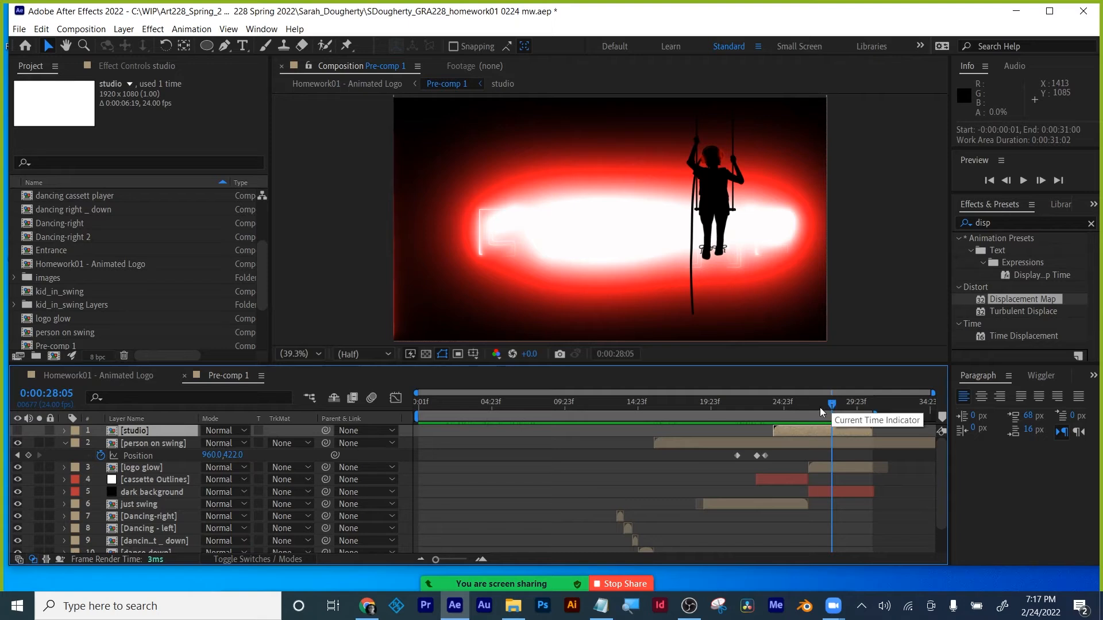
- Set the project color depth to 32 bpc and view the glowing logo in an enlarged viewer at Full resolution
left_click(97, 359, "alt")
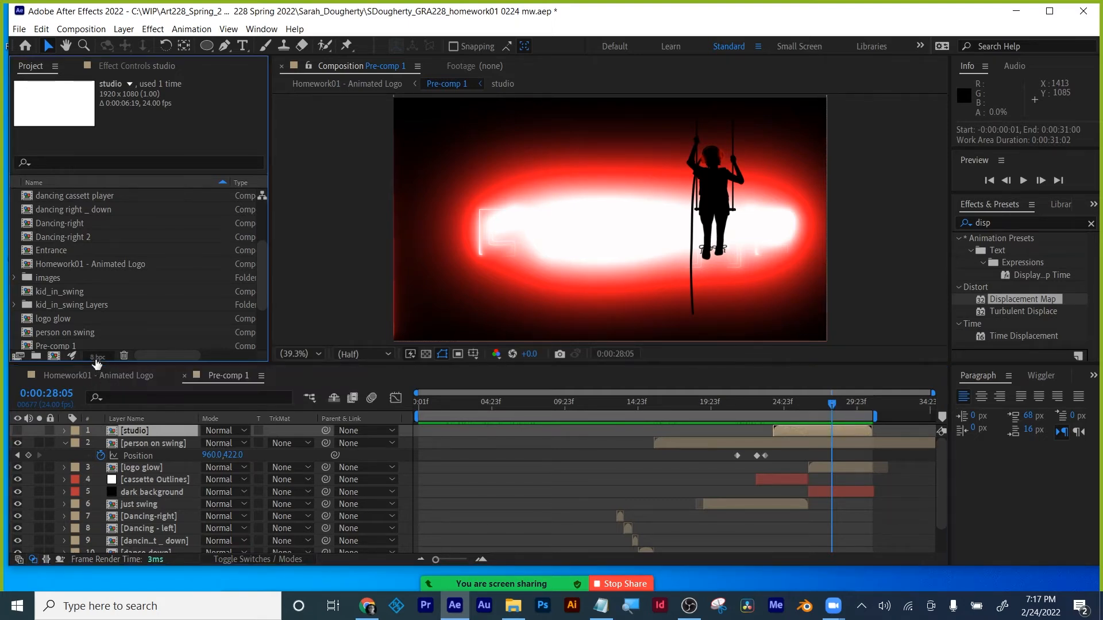
left_click(97, 359, "alt")
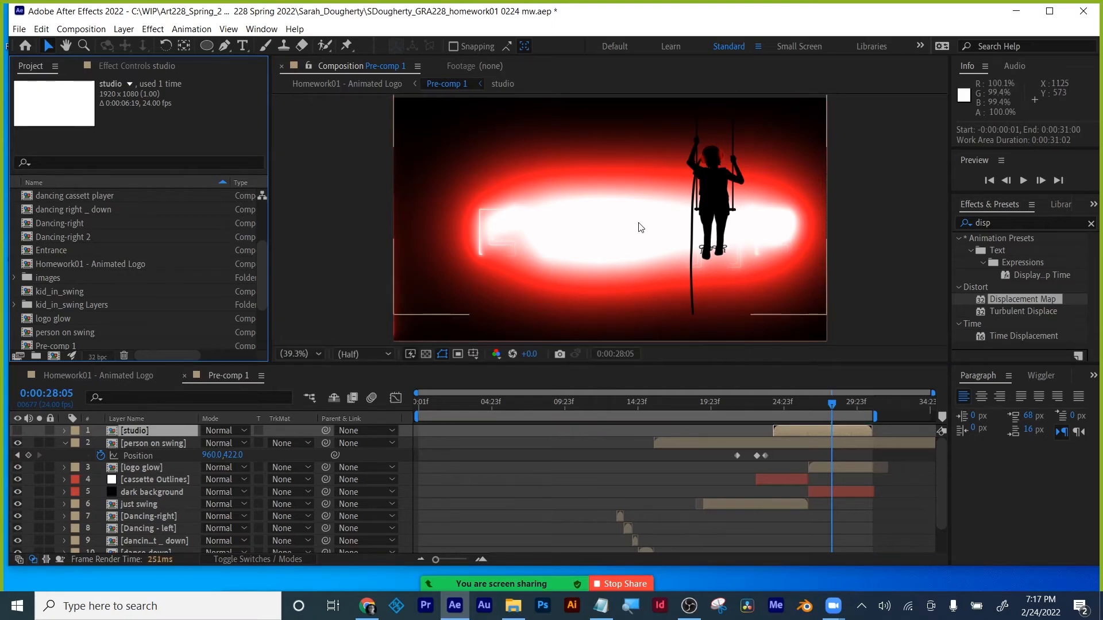
left_click_drag(545, 366, 545, 435)
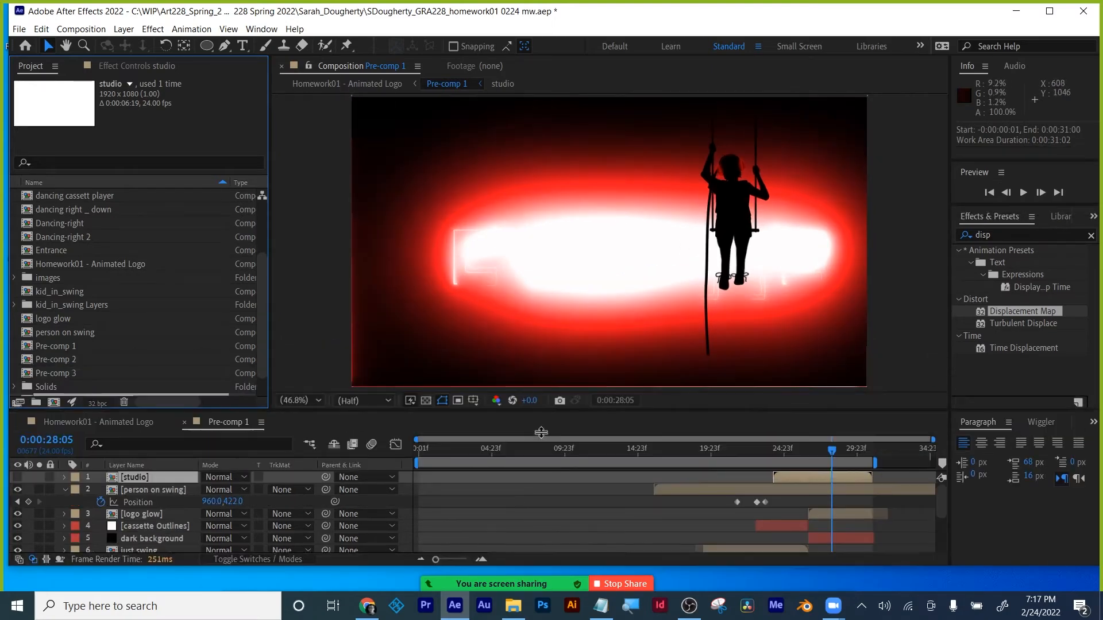
left_click(374, 425)
left_click(369, 455)
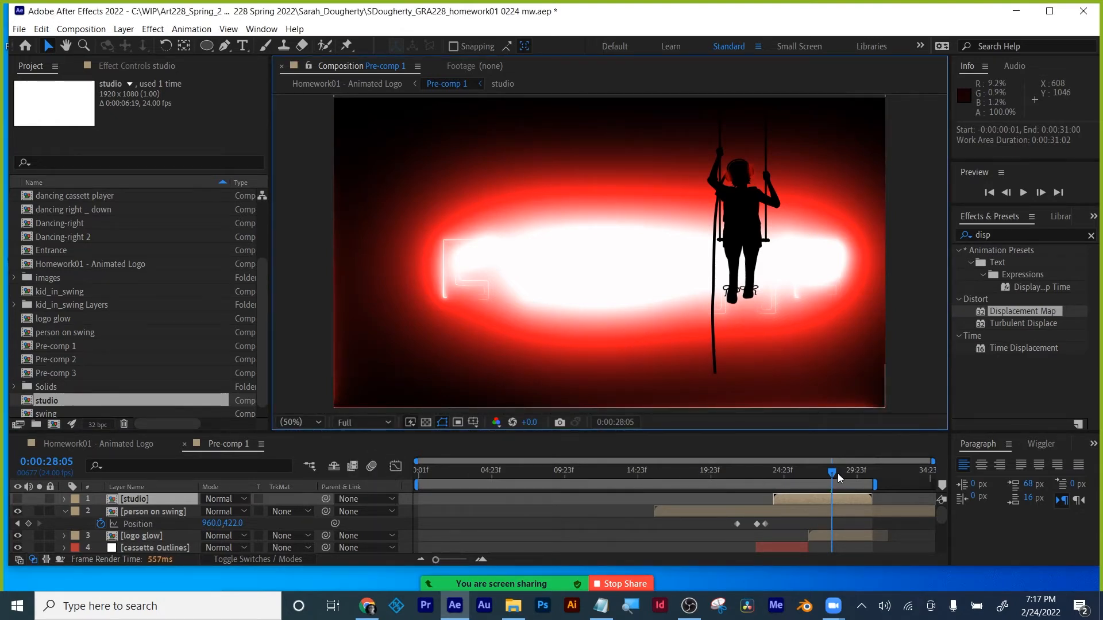
mouse_move(833, 472)
left_mouse_down()
mouse_move(808, 471)
mouse_move(822, 471)
left_mouse_up()
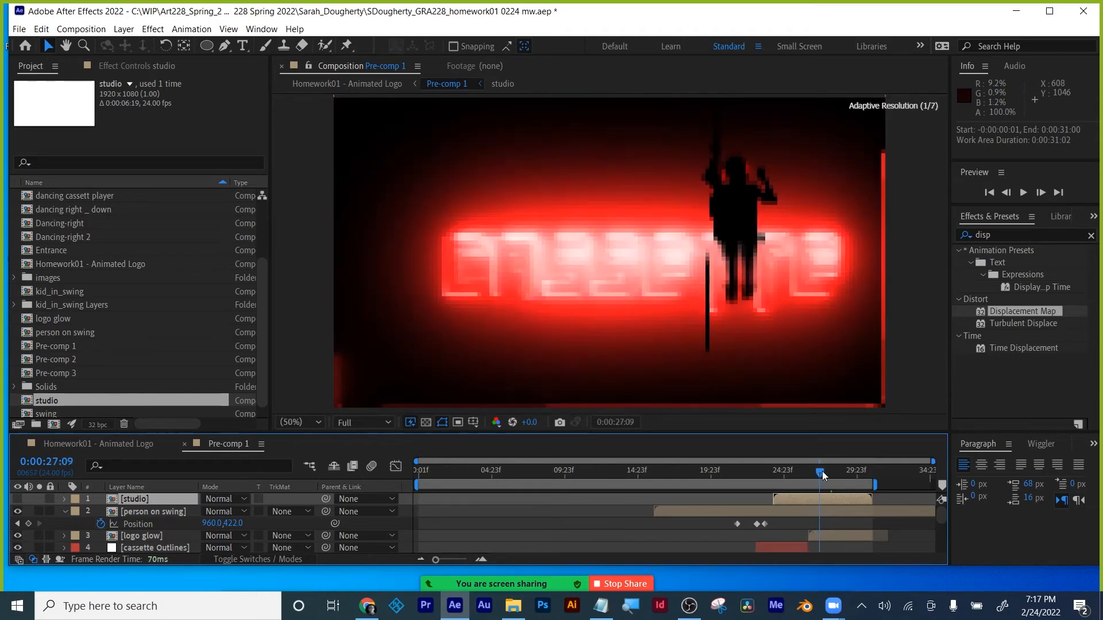
- Examine the logo glow layer's source composition and compare it with the glowing logo section of Pre-comp 1
left_click(146, 548)
scroll(159, 523, "down", 3)
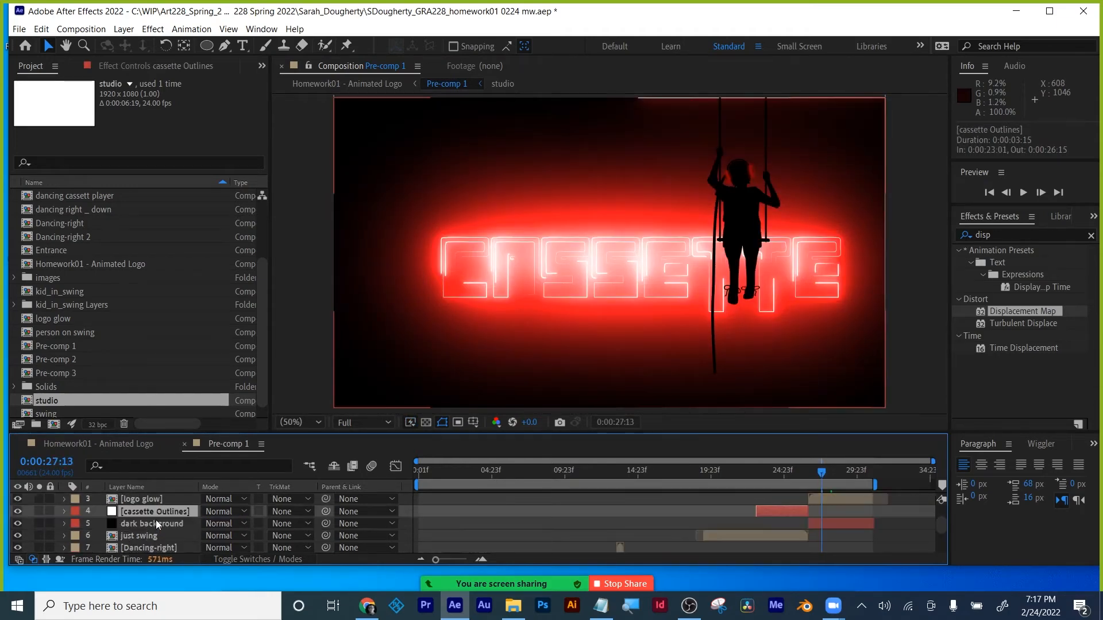
left_click(129, 501)
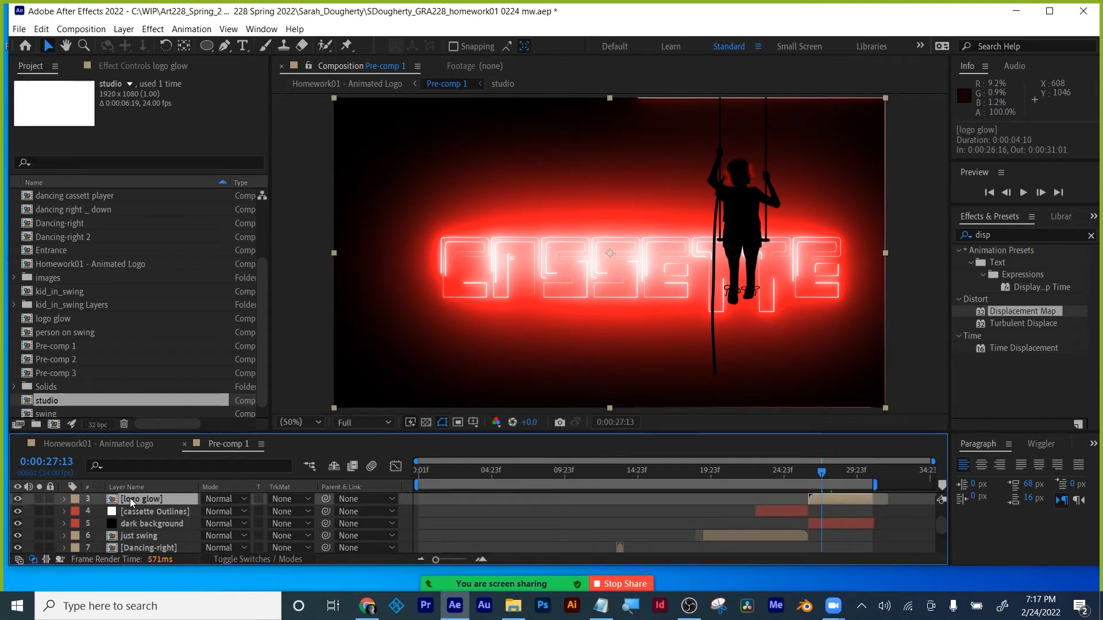
double_click(130, 498)
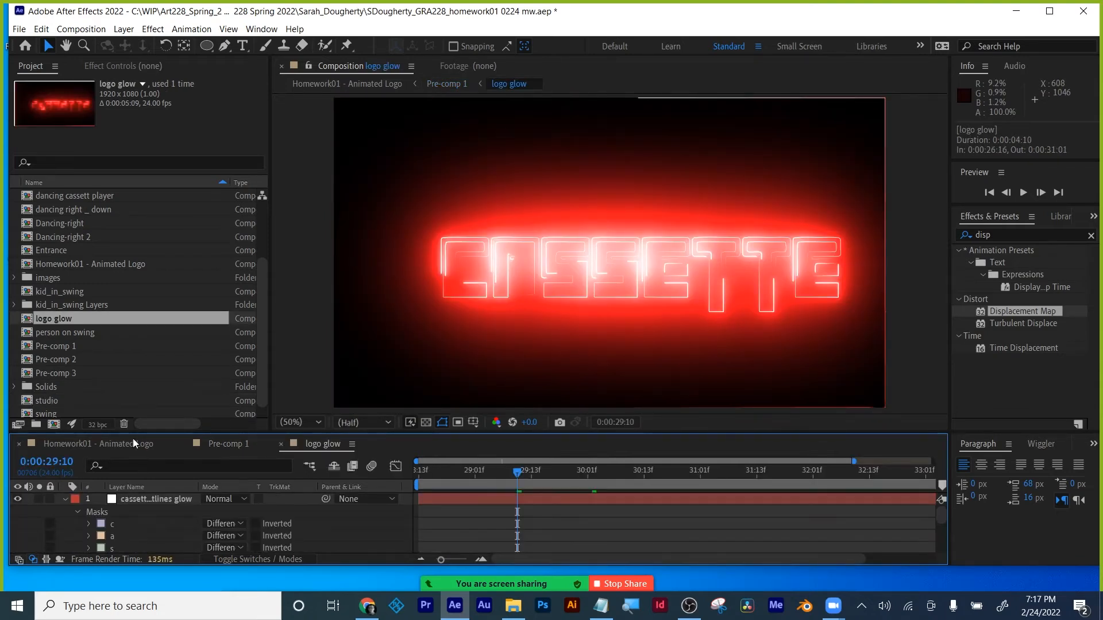
left_click(146, 501)
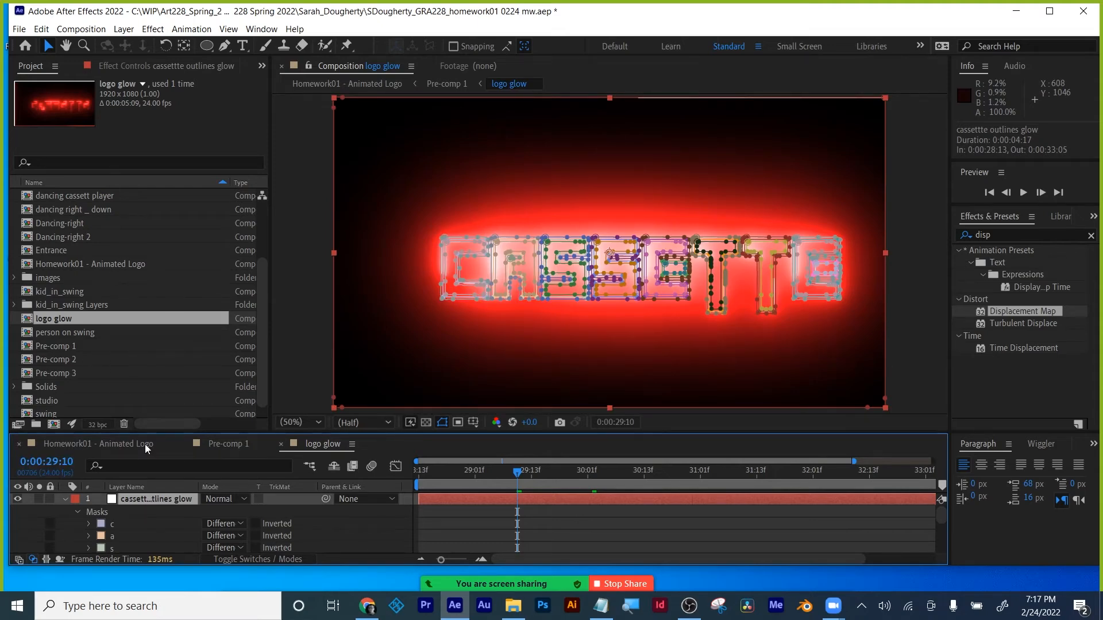
left_click(226, 444)
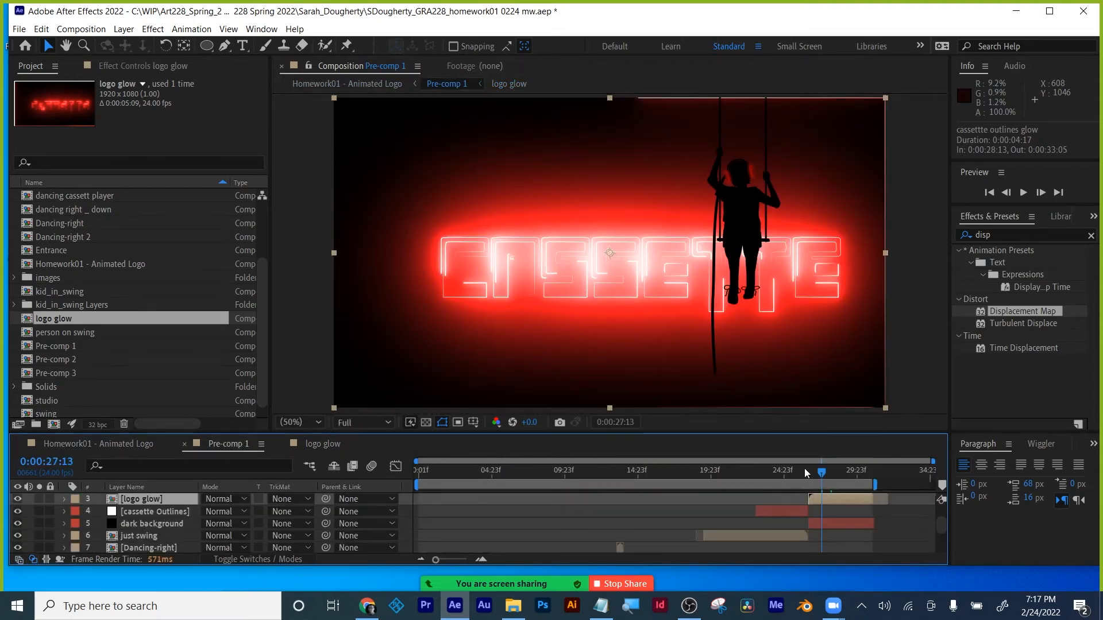
mouse_move(821, 472)
left_mouse_down()
mouse_move(844, 472)
mouse_move(825, 474)
left_mouse_up()
key("space")
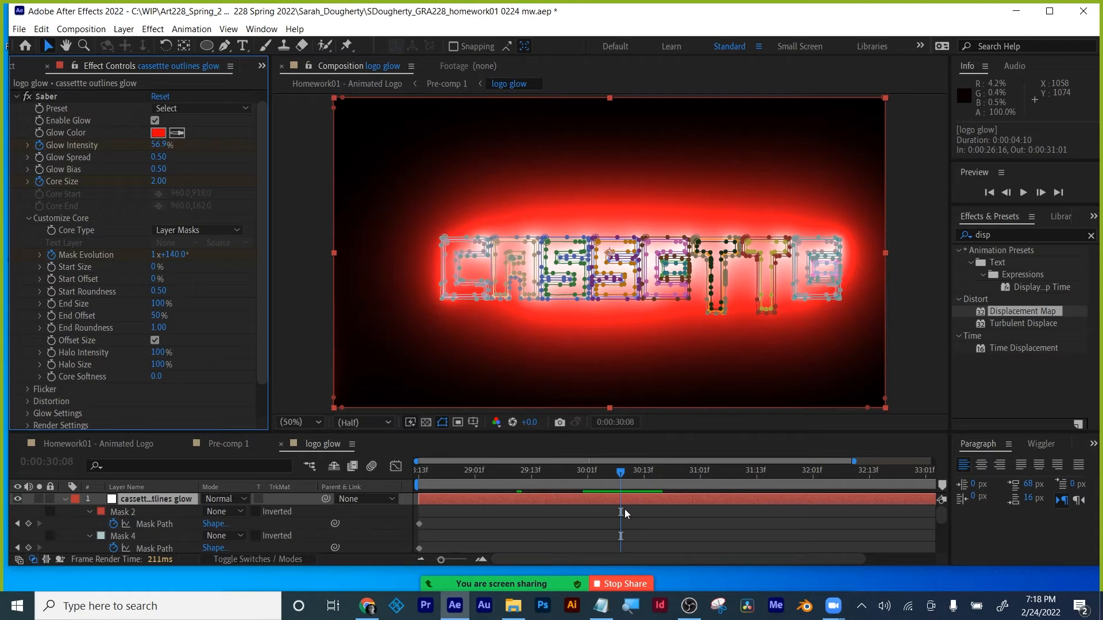
- Enlarge the logo glow timeline to inspect the Saber keyframes around 0:00:29:22, and collapse the cassette Outlines layer
scroll(625, 509, "down", 5)
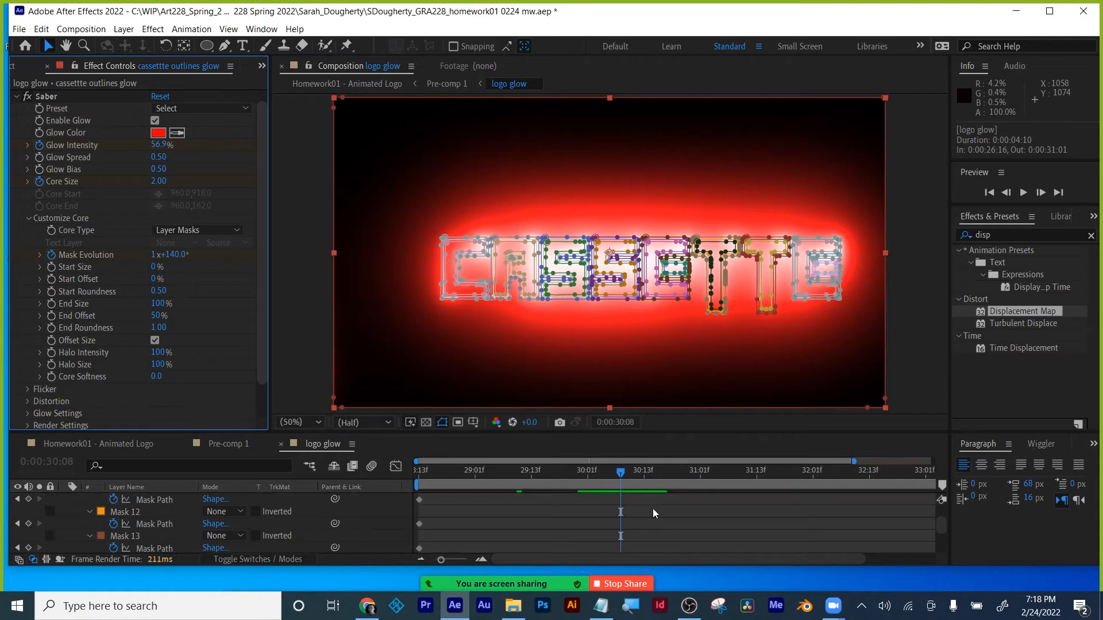
scroll(661, 527, "up", 2)
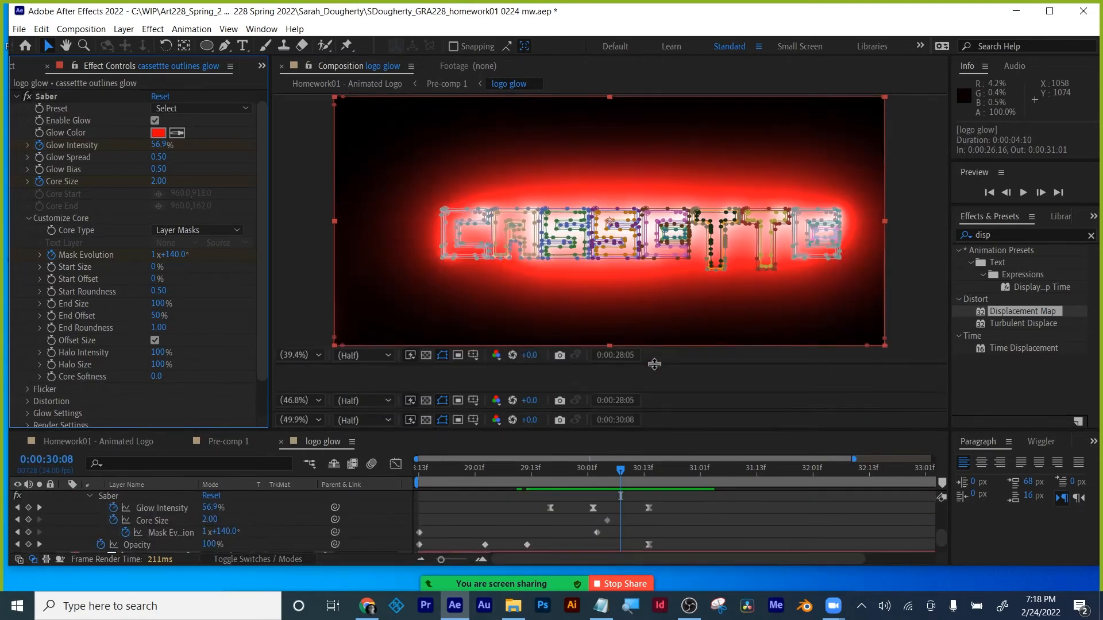
left_click_drag(654, 432, 654, 357)
left_click_drag(616, 397, 579, 394)
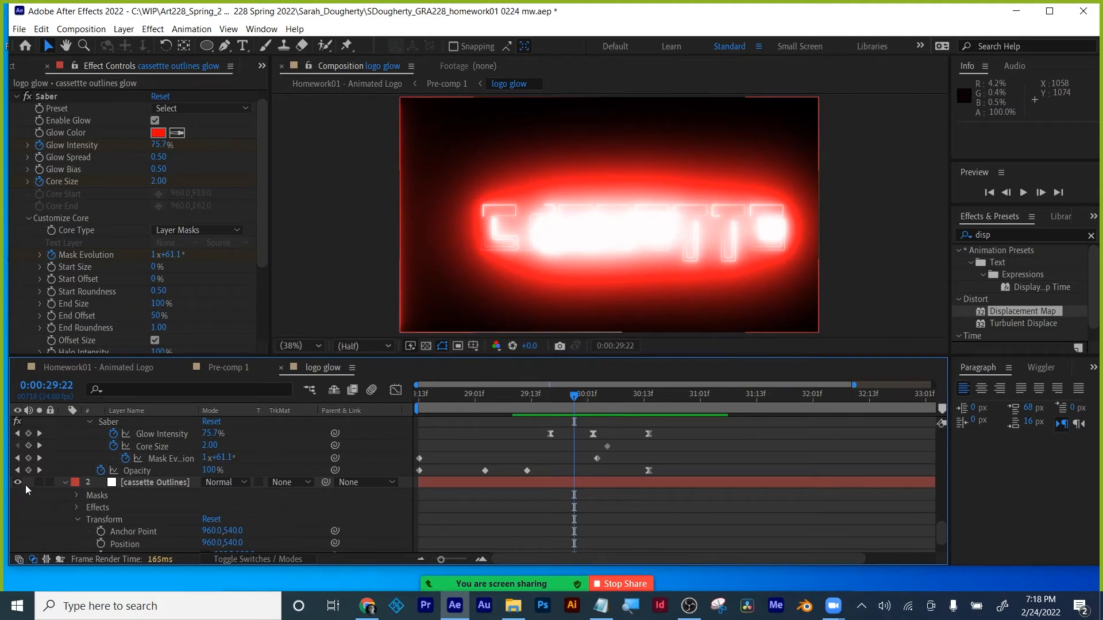
left_click(64, 482)
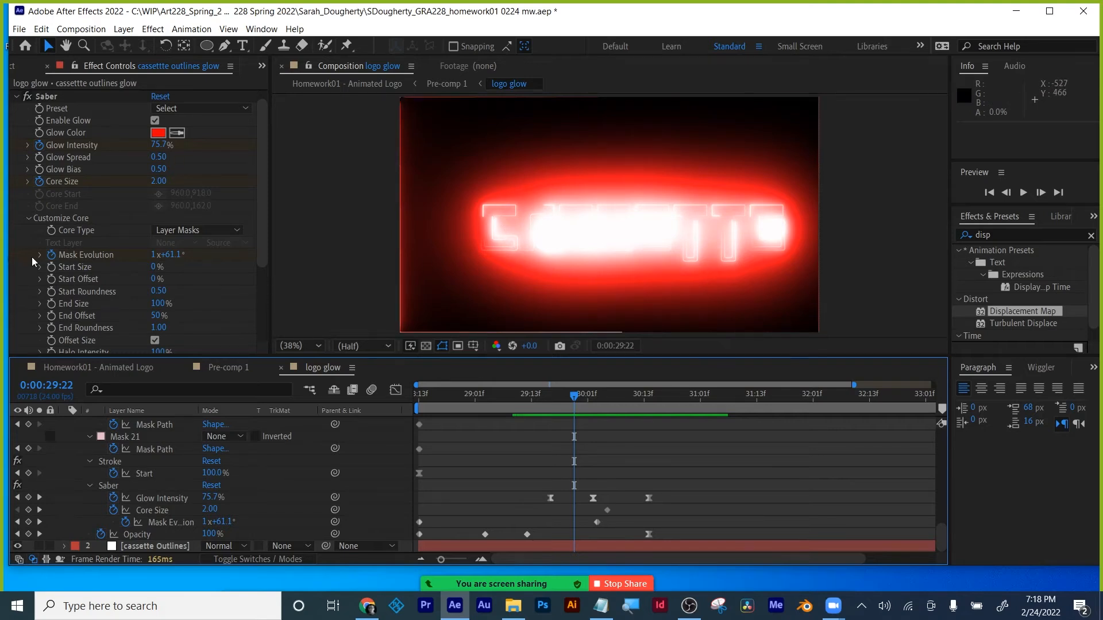
- Try a different Saber Halo Intensity and a Core Softness of 25 on the cassette outlines glow layer, undoing each change
scroll(21, 252, "down", 2)
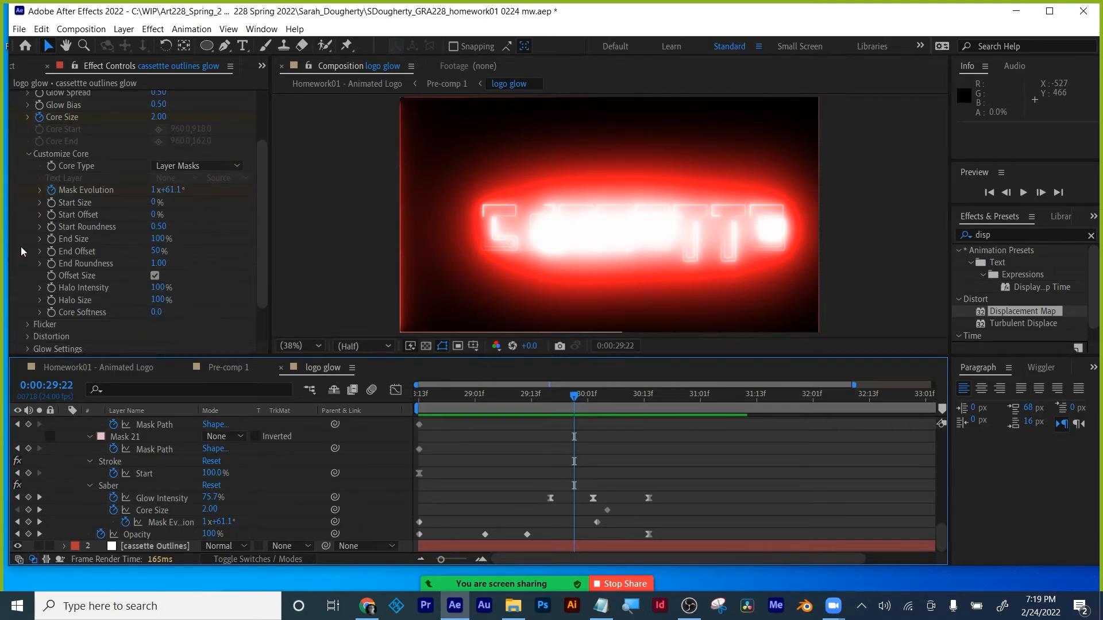
left_click_drag(159, 289, 39, 327)
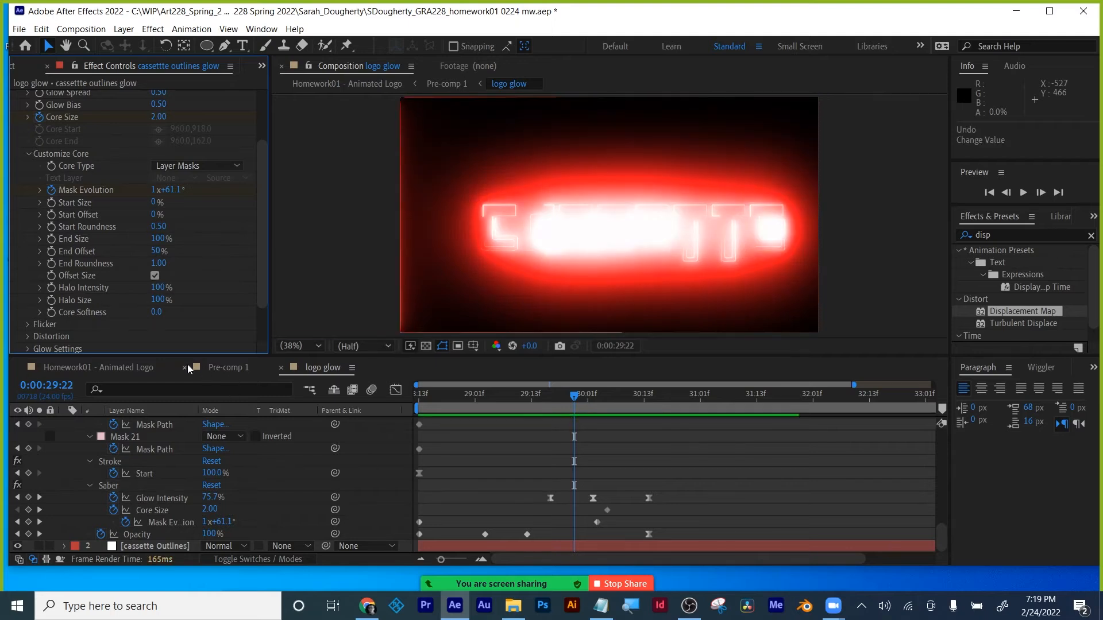
key("ctrl+z")
left_click_drag(156, 314, 183, 353)
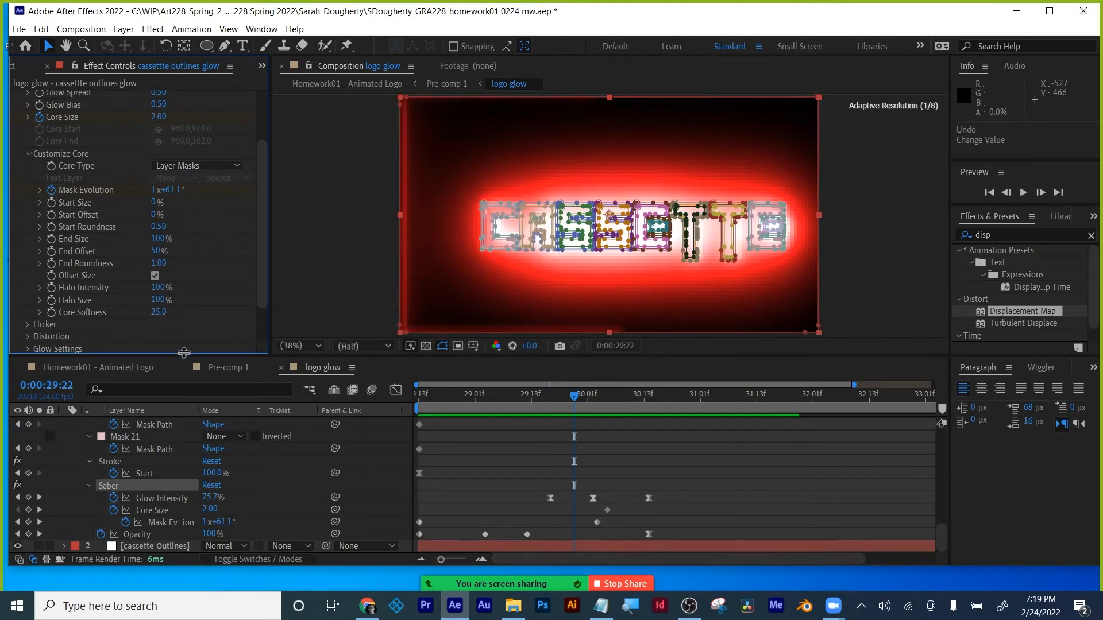
key("ctrl+z")
- Try Saber's Enable Masks, Mask Core and Mask Glow alpha modes, and return Alpha Mode to Disable
scroll(243, 315, "down", 2)
left_click(199, 323)
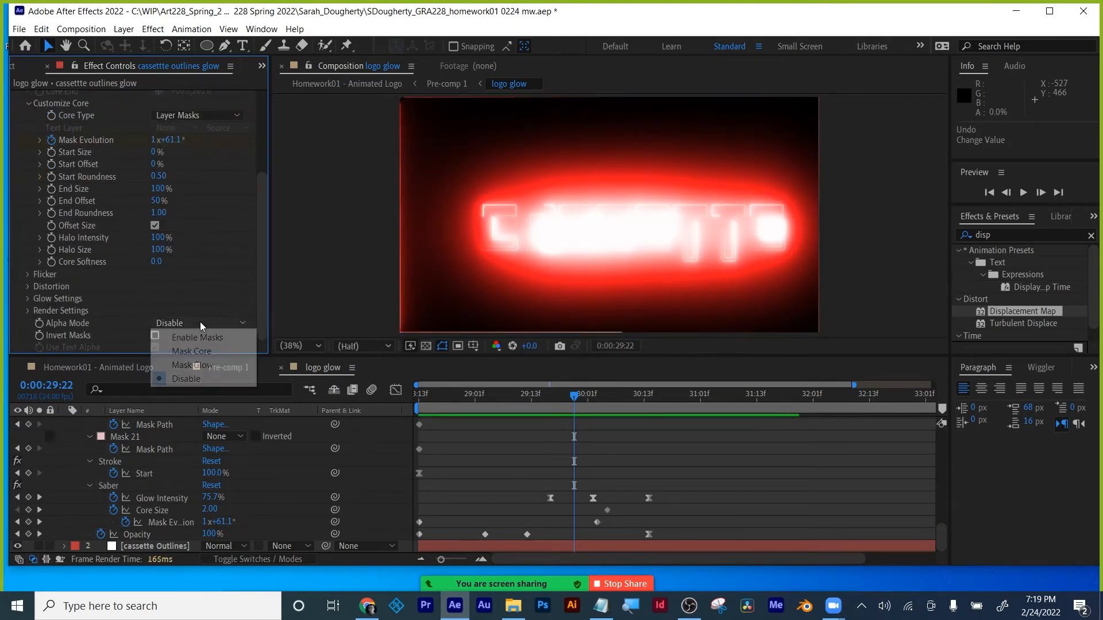
left_click(198, 336)
left_click(194, 323)
left_click(191, 350)
left_click(198, 323)
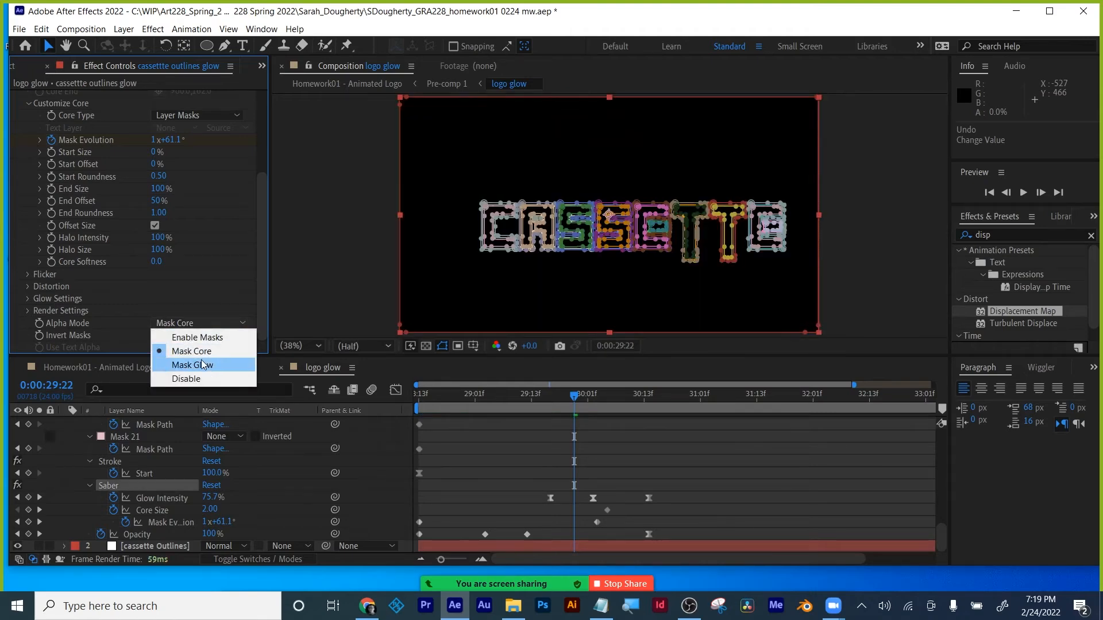
left_click(201, 365)
left_click(202, 323)
left_click(205, 379)
- Toggle Saber's glow off and on, and try a different Glow Spread
scroll(210, 269, "up", 3)
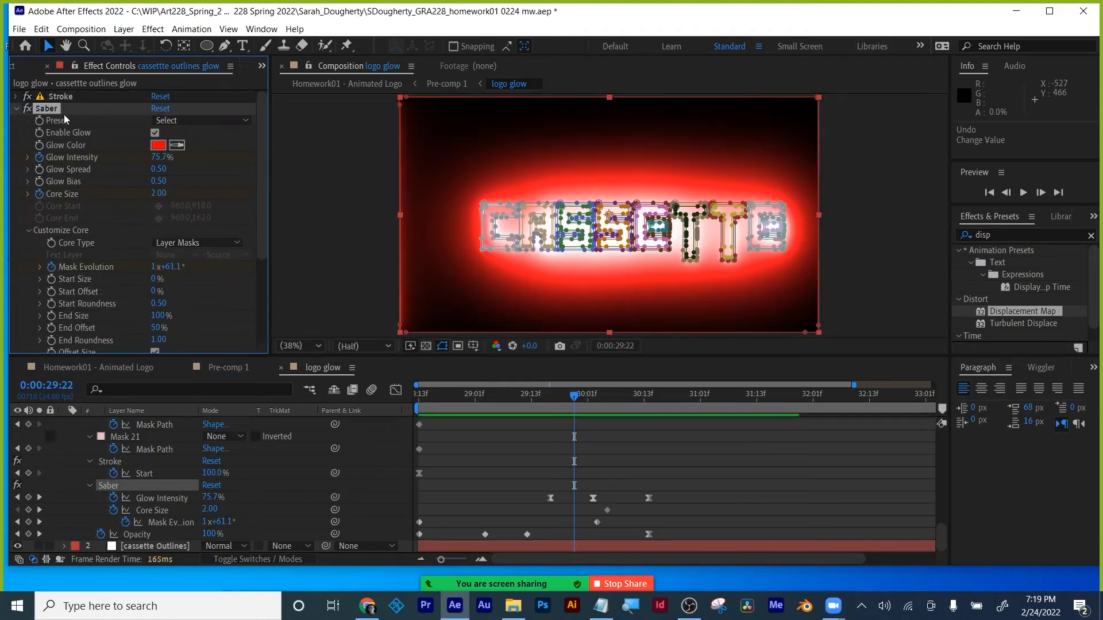
left_click(154, 133)
left_click(154, 133)
left_click_drag(163, 168, 269, 169)
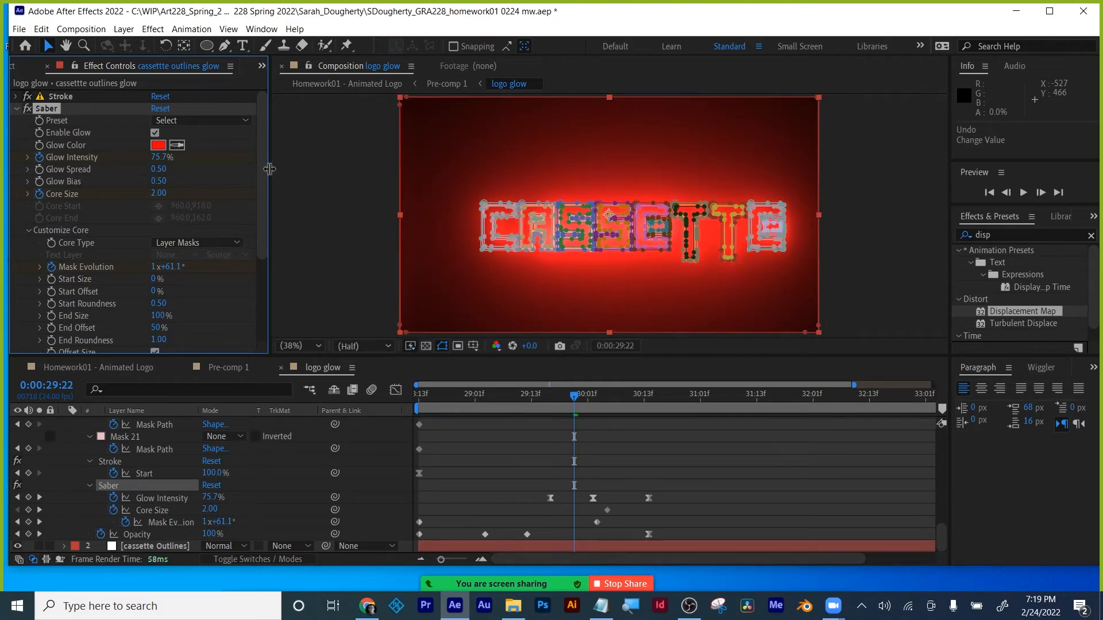
- Reduce Saber's Glow Bias to 0.28 on the cassette outlines glow layer
left_click_drag(159, 182, 146, 197)
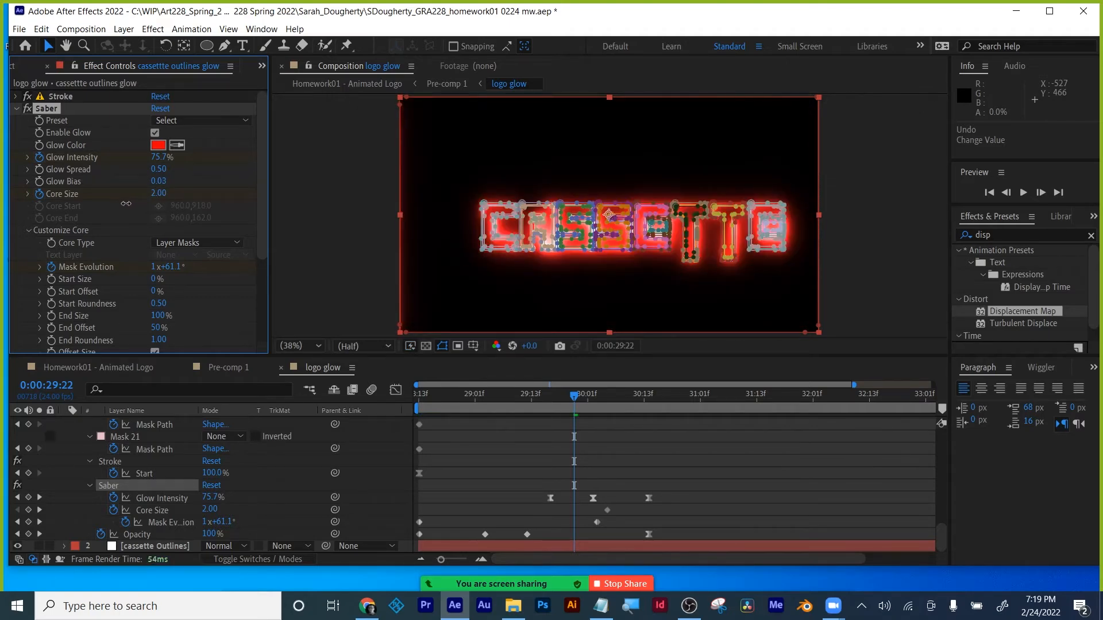
left_click_drag(126, 203, 136, 202)
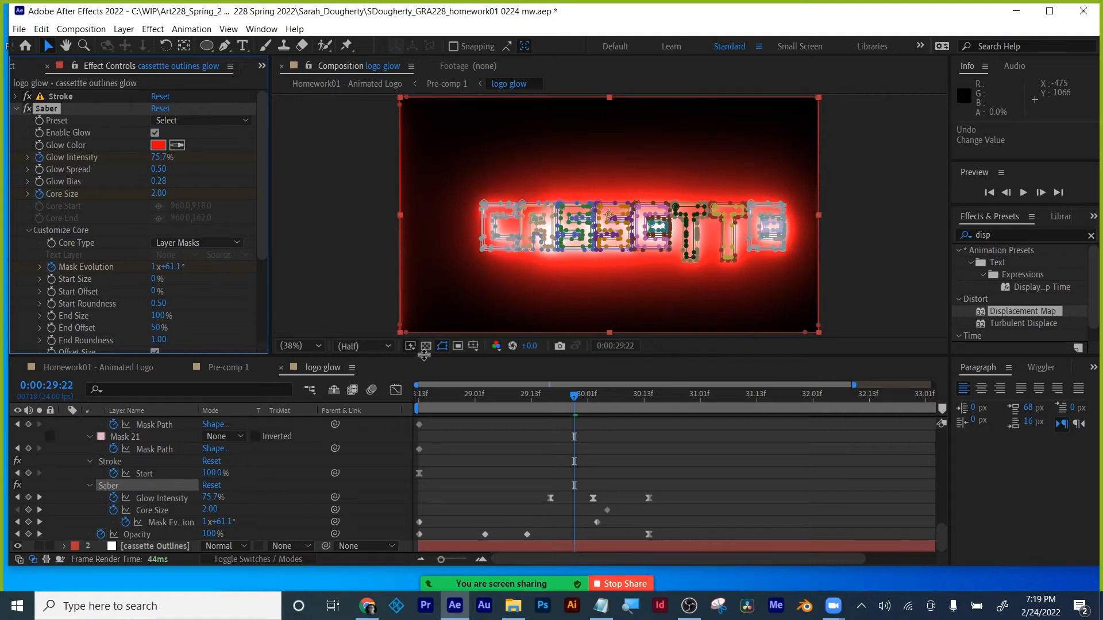
- With the mask outlines hidden, set Saber's Glow Bias to 0.45 and Core Size to 1.10 on the cassette outlines glow layer
left_click(443, 347)
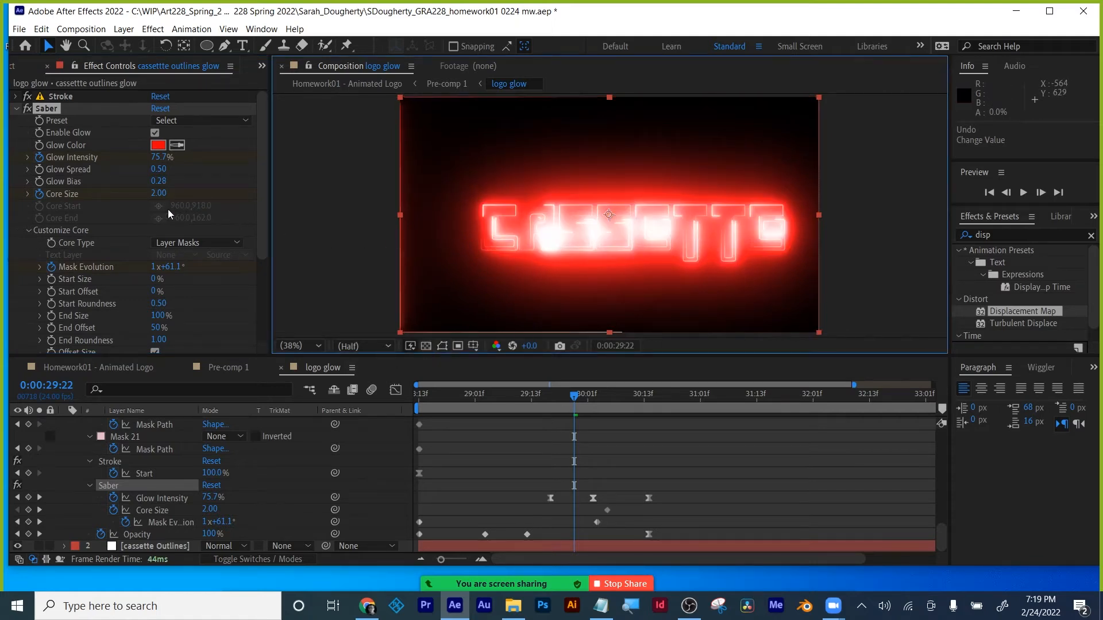
left_click_drag(164, 181, 177, 181)
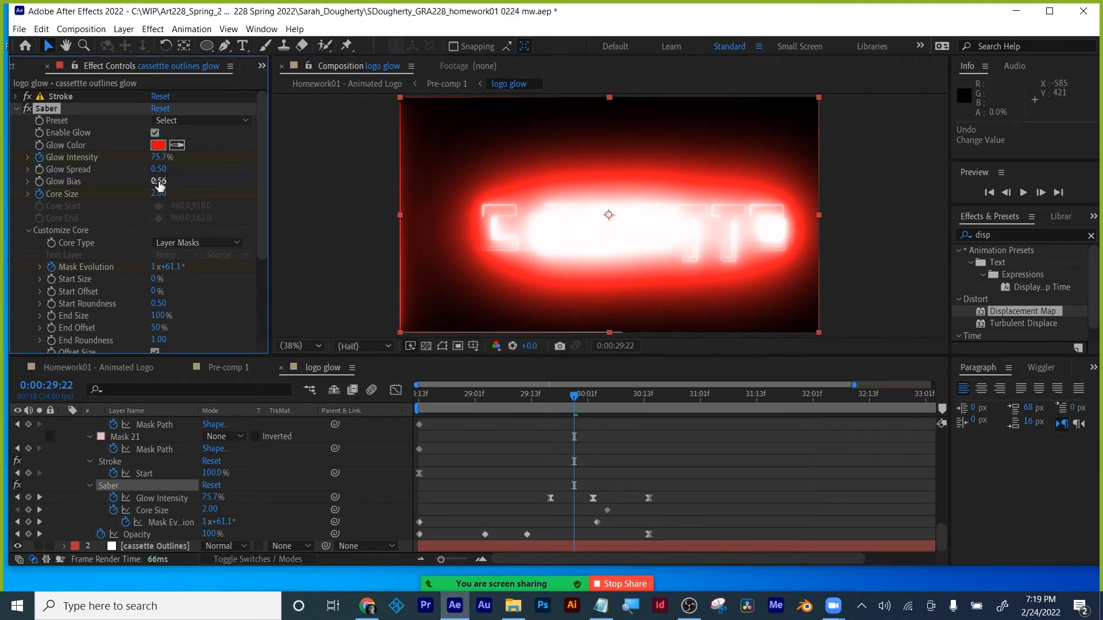
mouse_move(158, 182)
left_mouse_down()
mouse_move(98, 184)
mouse_move(144, 192)
left_mouse_up()
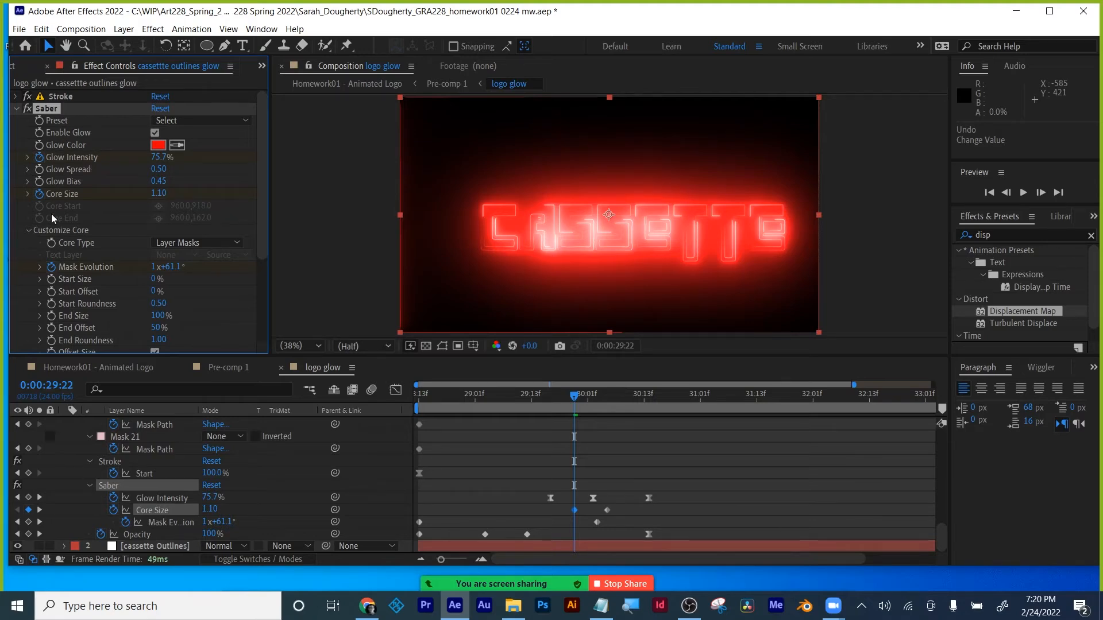
- Switch to Chrome and search Google for videocopilot in a new tab
left_click(368, 606)
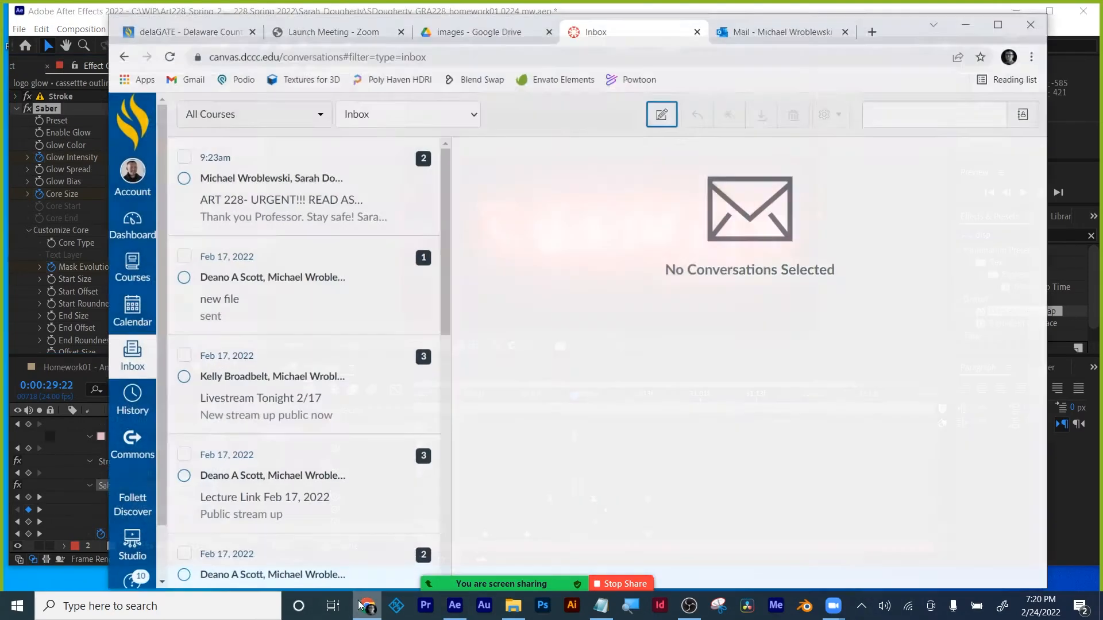
left_click(873, 26)
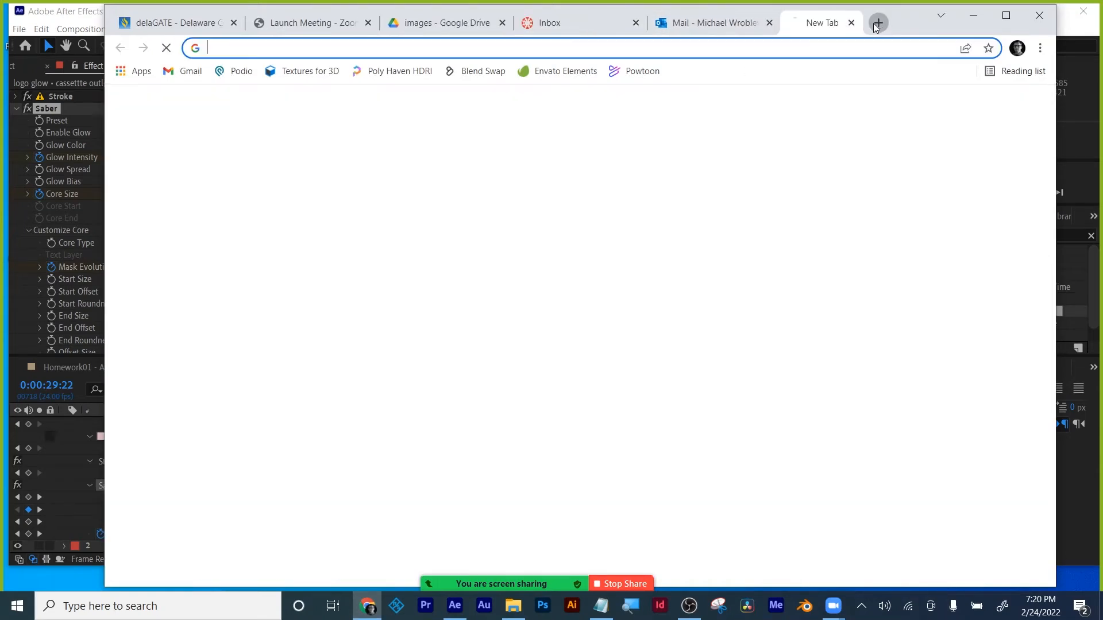
left_click(544, 316)
type("vi")
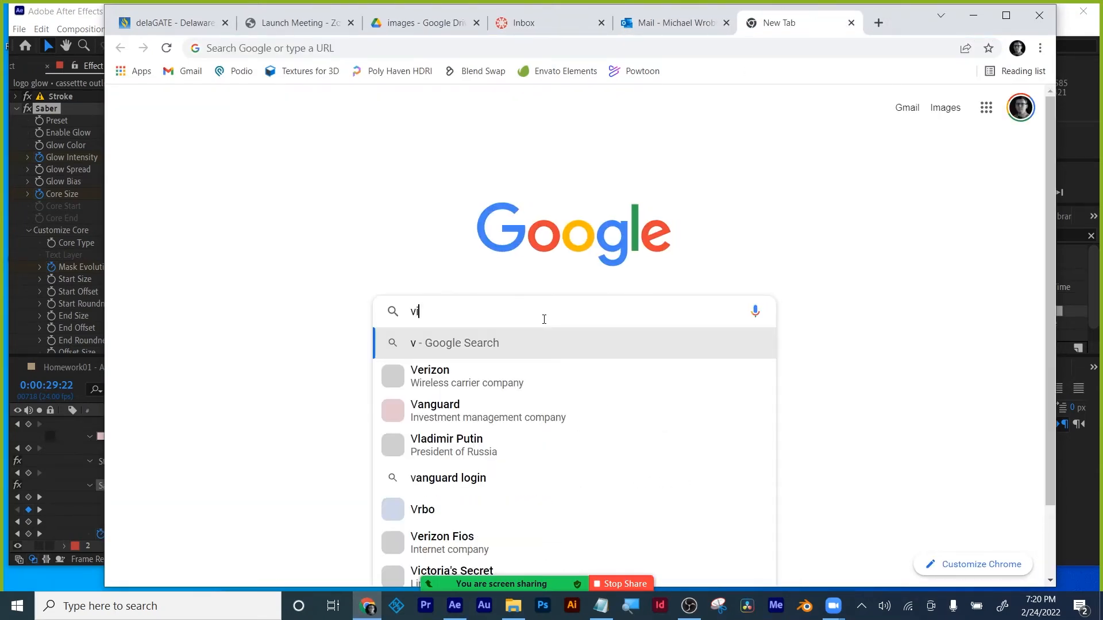
type("deocopilot")
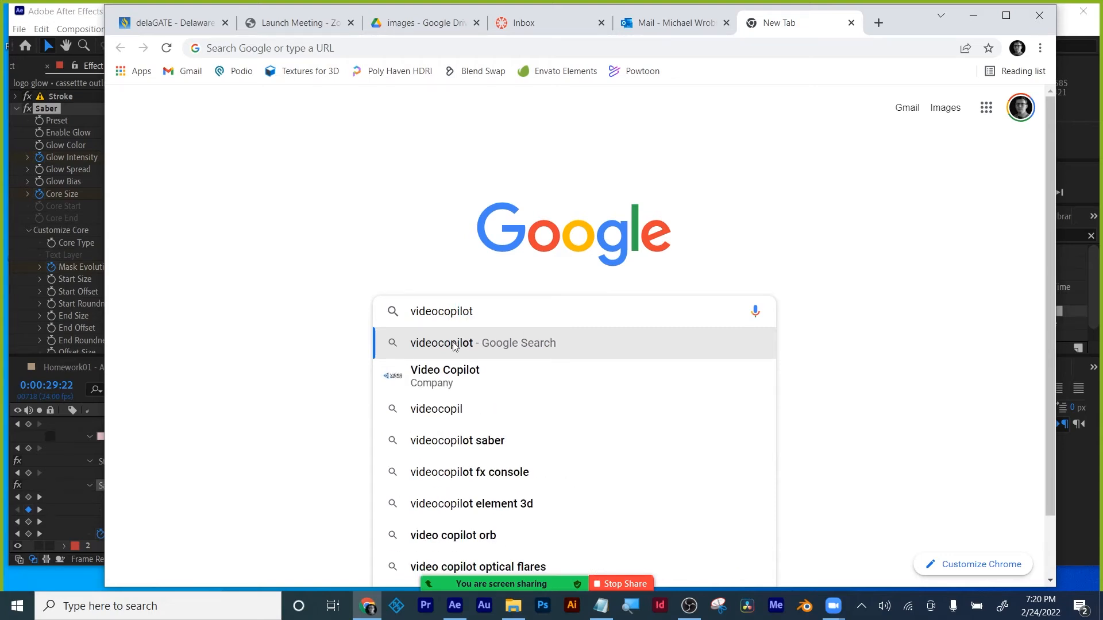
left_click(453, 343)
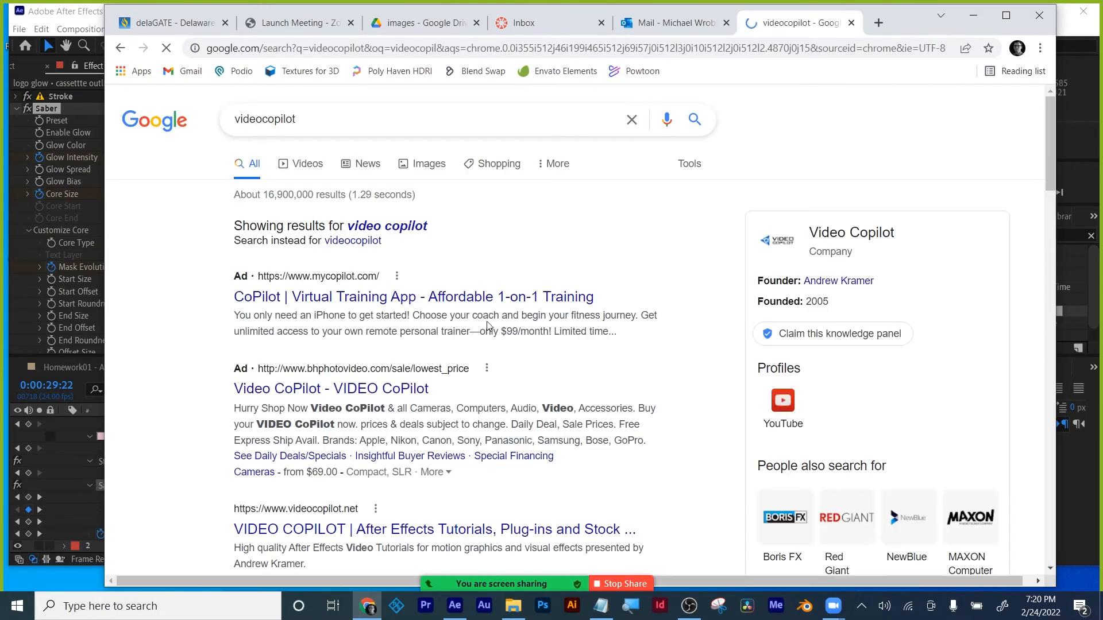
- Search for video copilot saber and look through Video Copilot's page on the free SABER plug-in
left_click(329, 121)
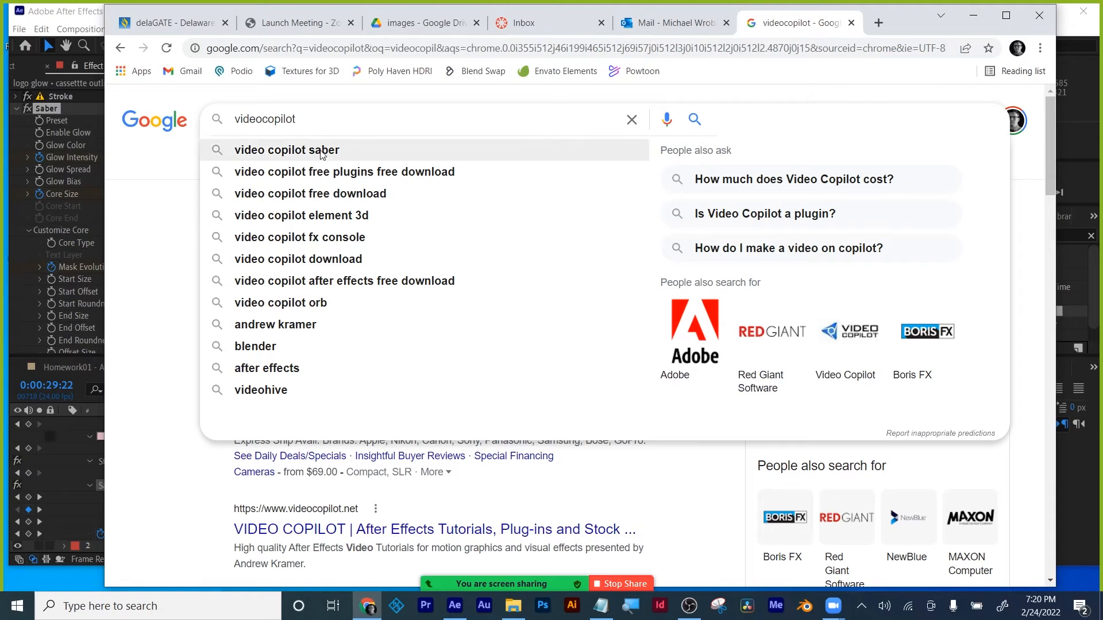
left_click(323, 154)
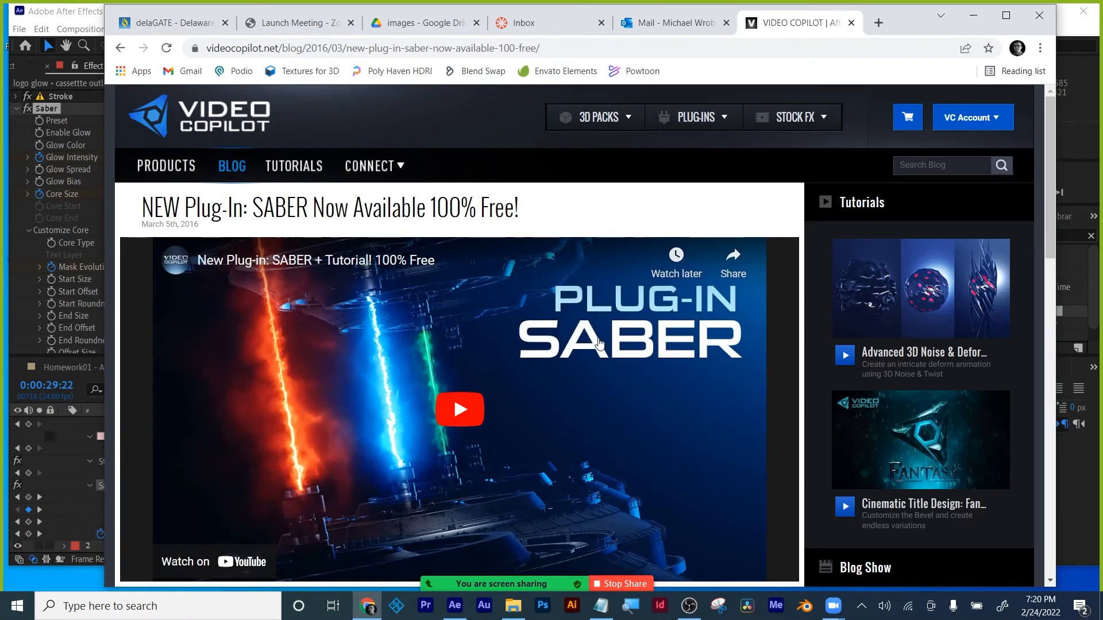
scroll(446, 313, "down", 1)
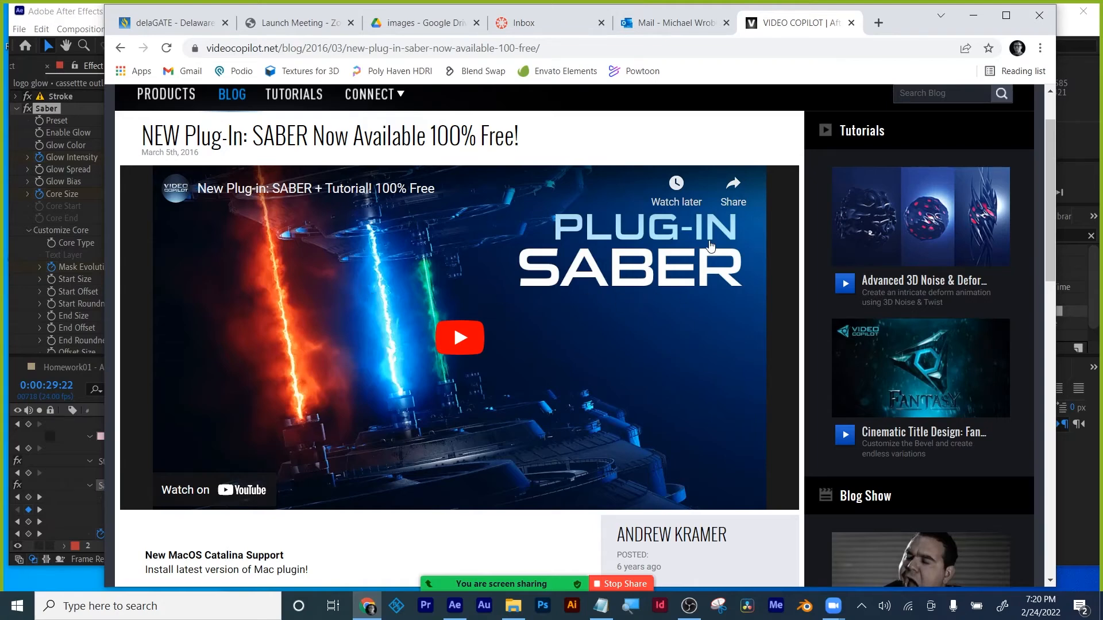
scroll(710, 245, "down", 3)
scroll(710, 246, "up", 1)
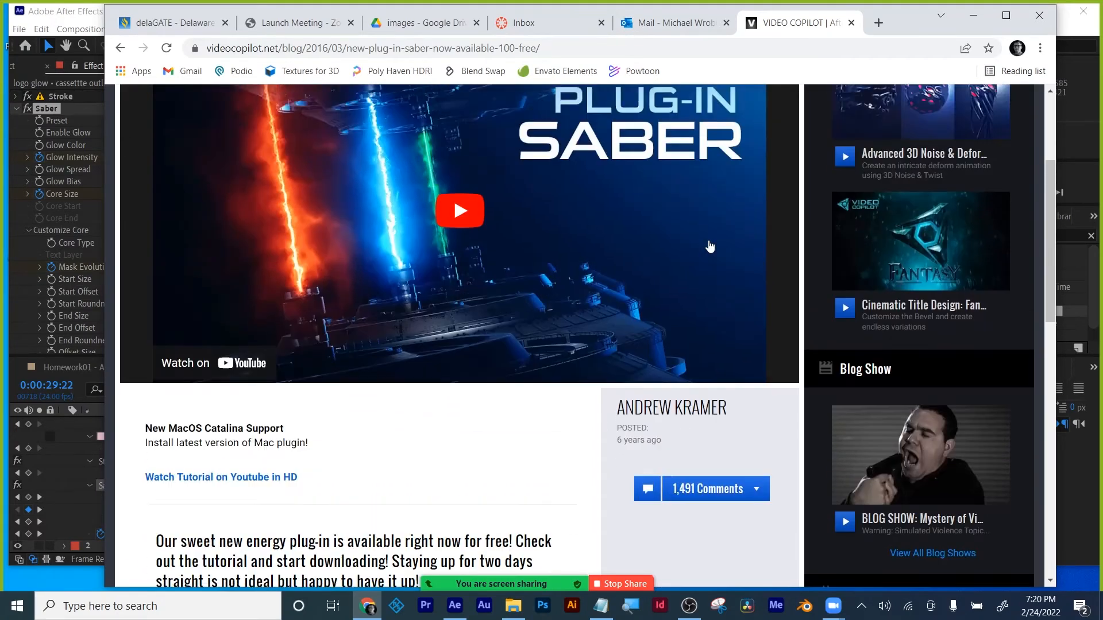
scroll(710, 246, "up", 3)
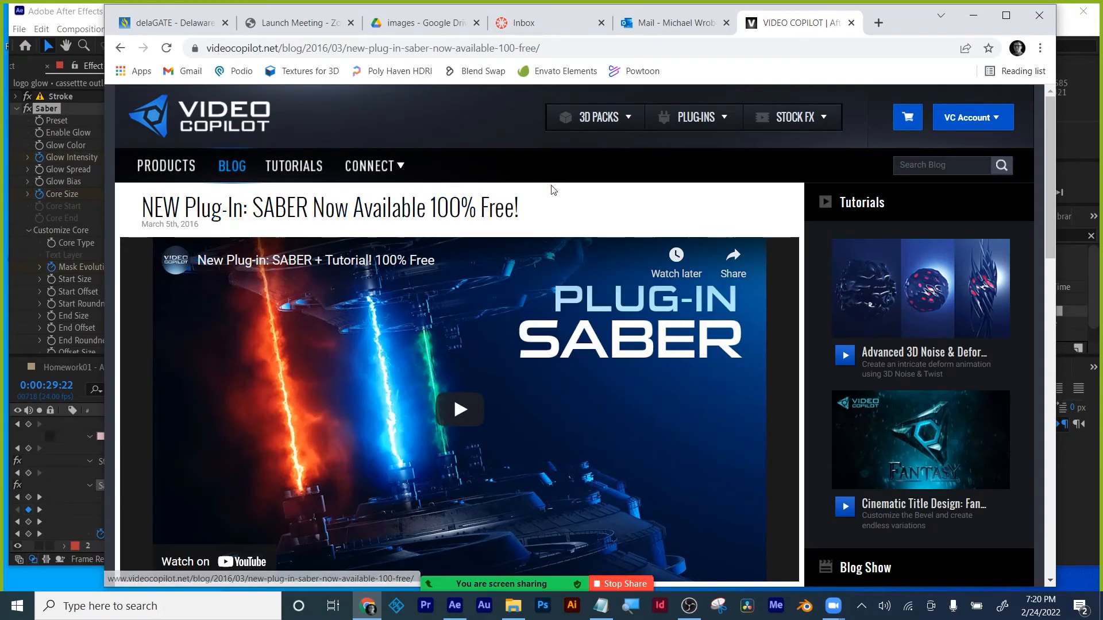
- Change the Google search to video copilot orb and look through Video Copilot's ORB plug-in page
left_click(120, 47)
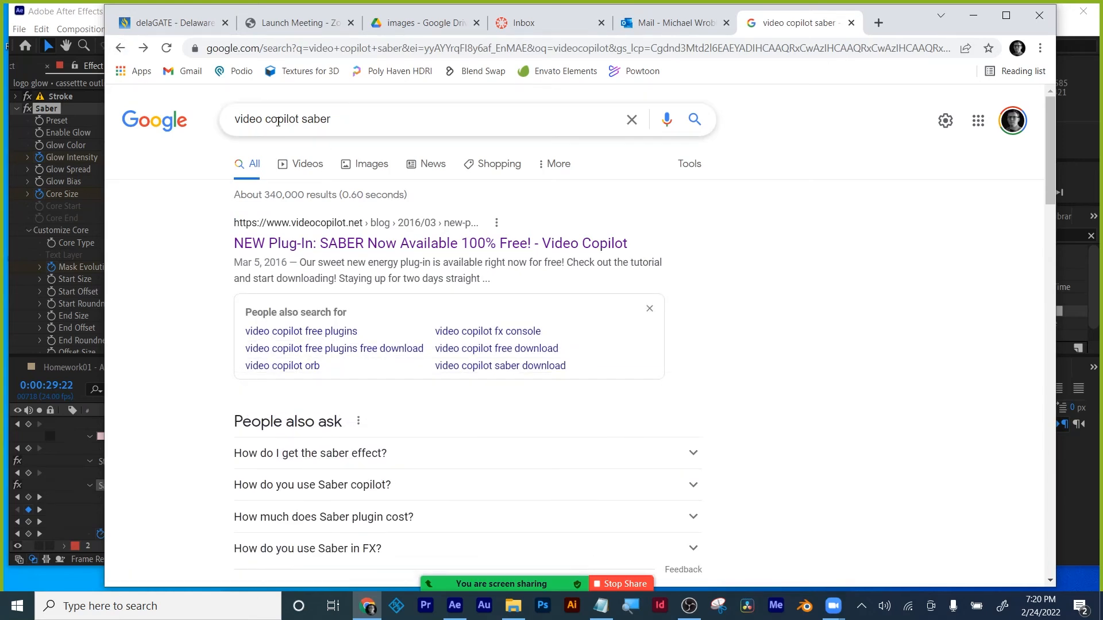
left_click_drag(302, 119, 423, 119)
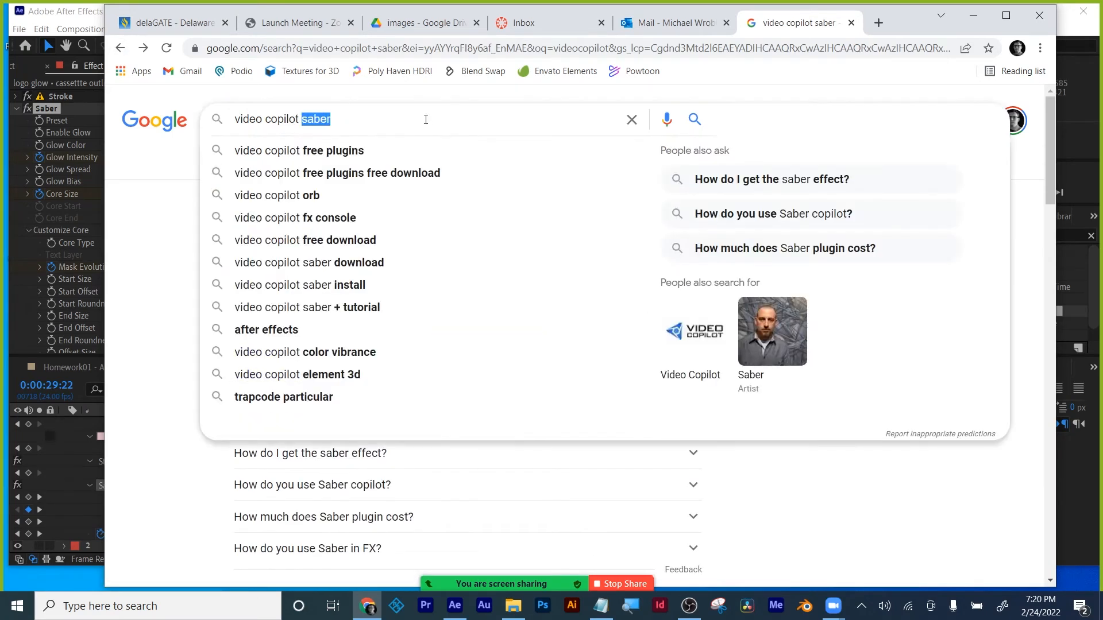
type("orb")
key("Return")
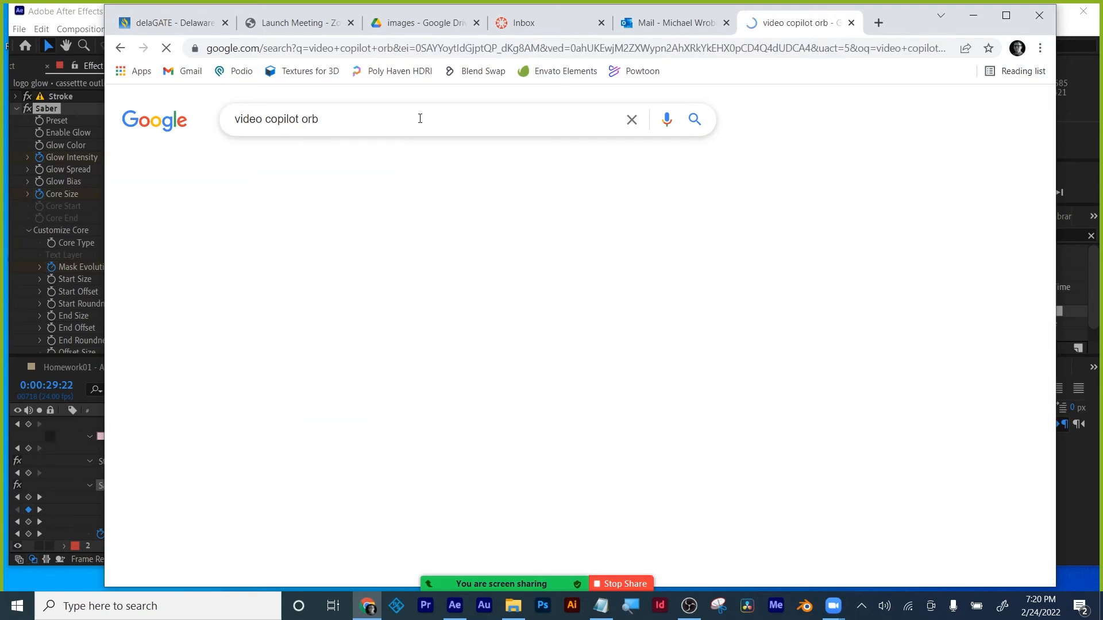
left_click(324, 247)
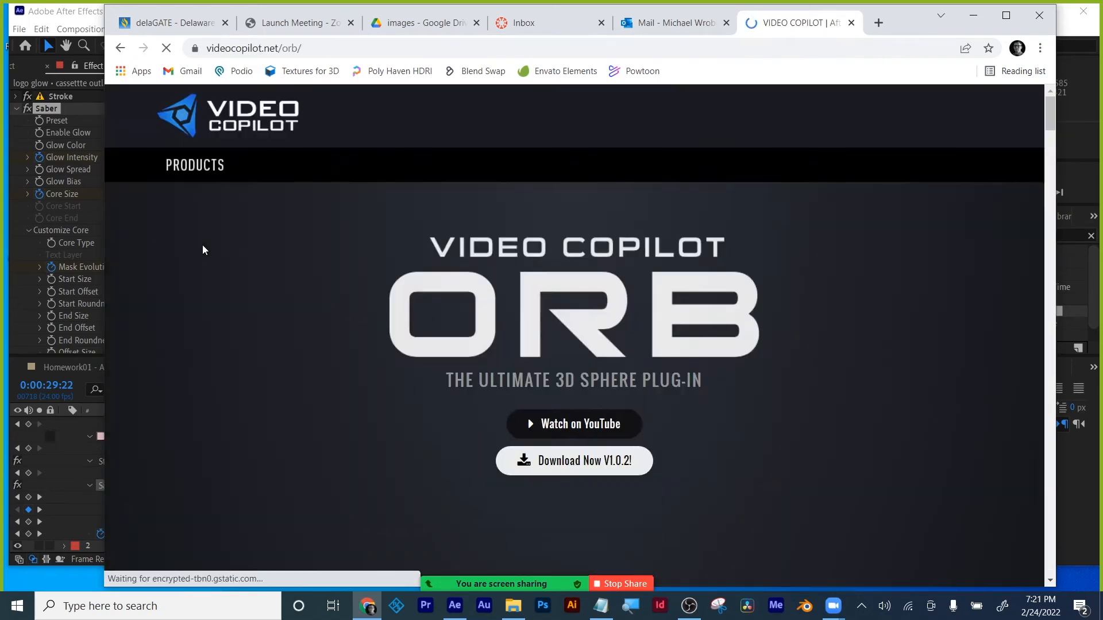
scroll(202, 245, "down", 2)
scroll(202, 245, "down", 4)
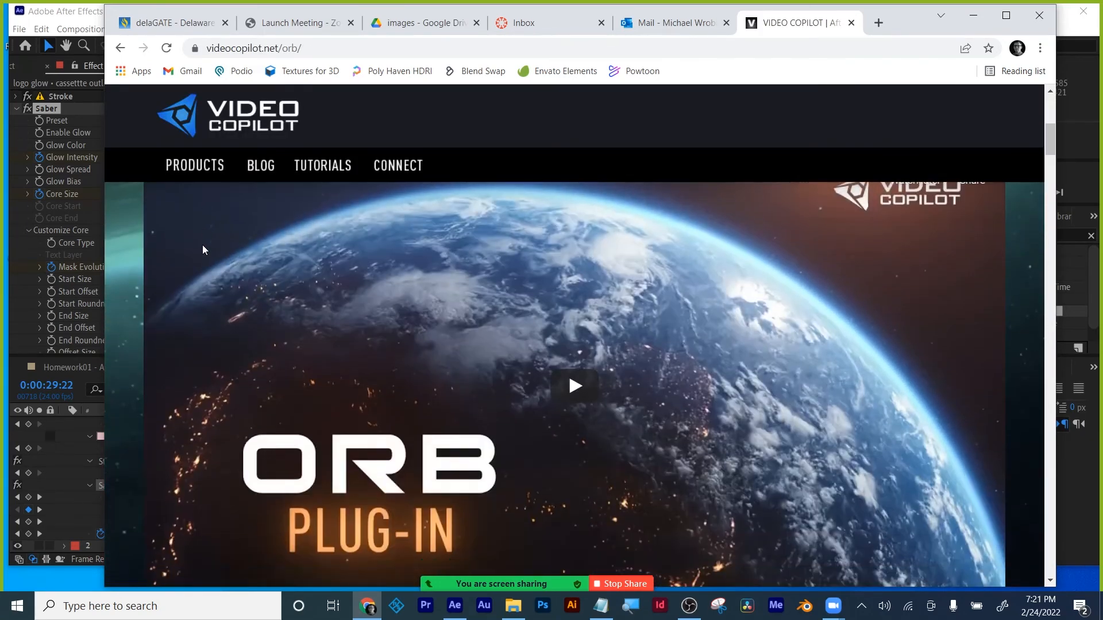
- Switch back to After Effects, undo Saber's Core Size change, and close the logo glow timeline to return to Pre-comp 1
key("alt+Tab")
left_click_drag(498, 416, 290, 383)
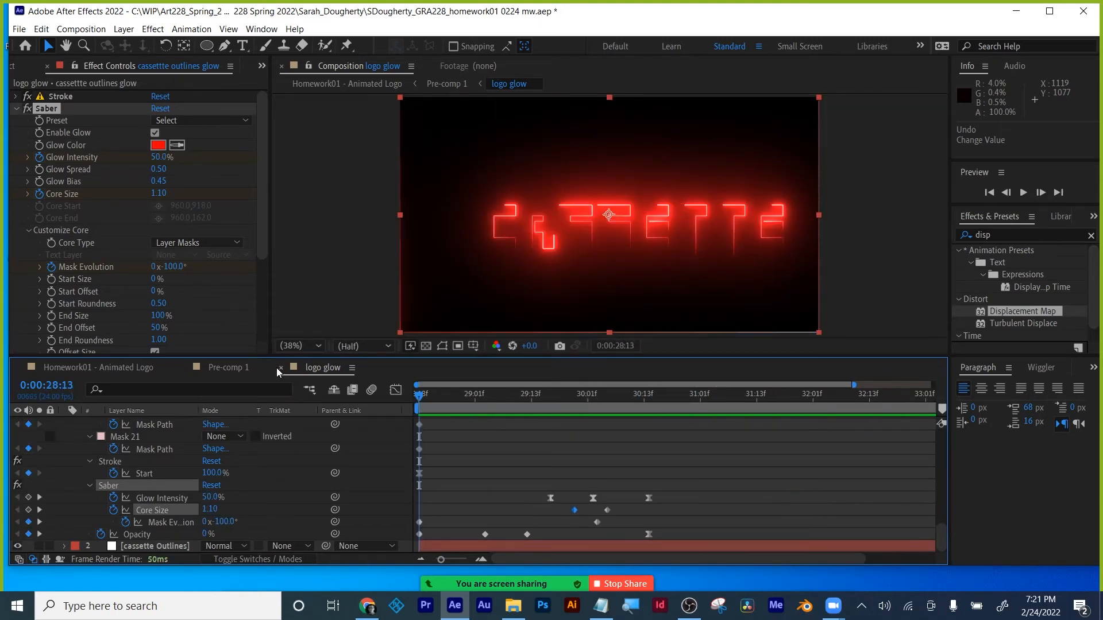
key("ctrl+z")
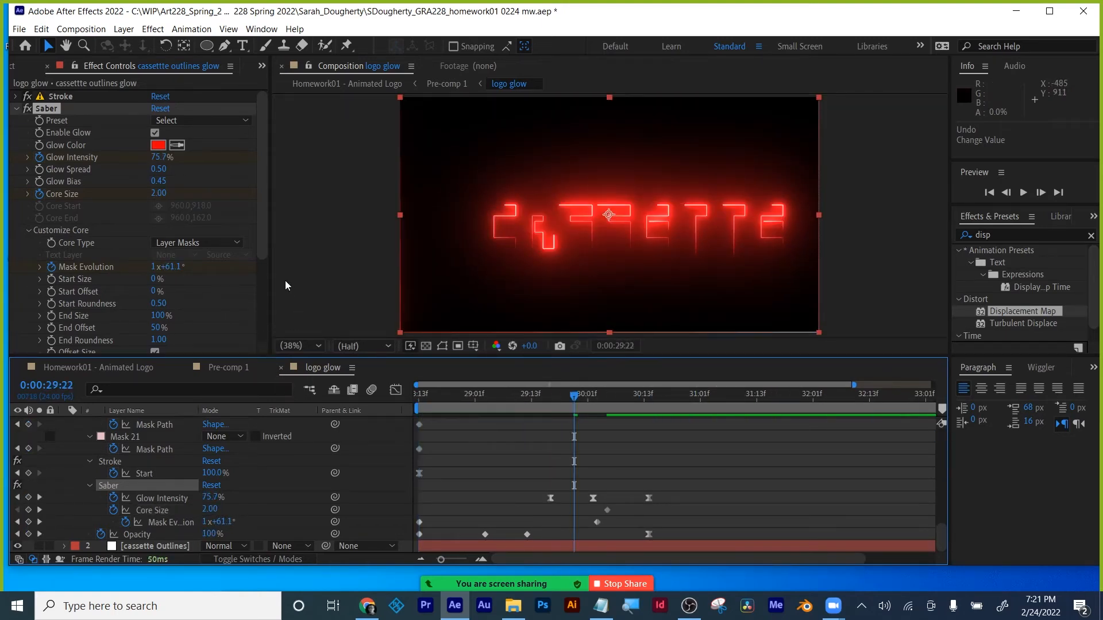
left_click(282, 368)
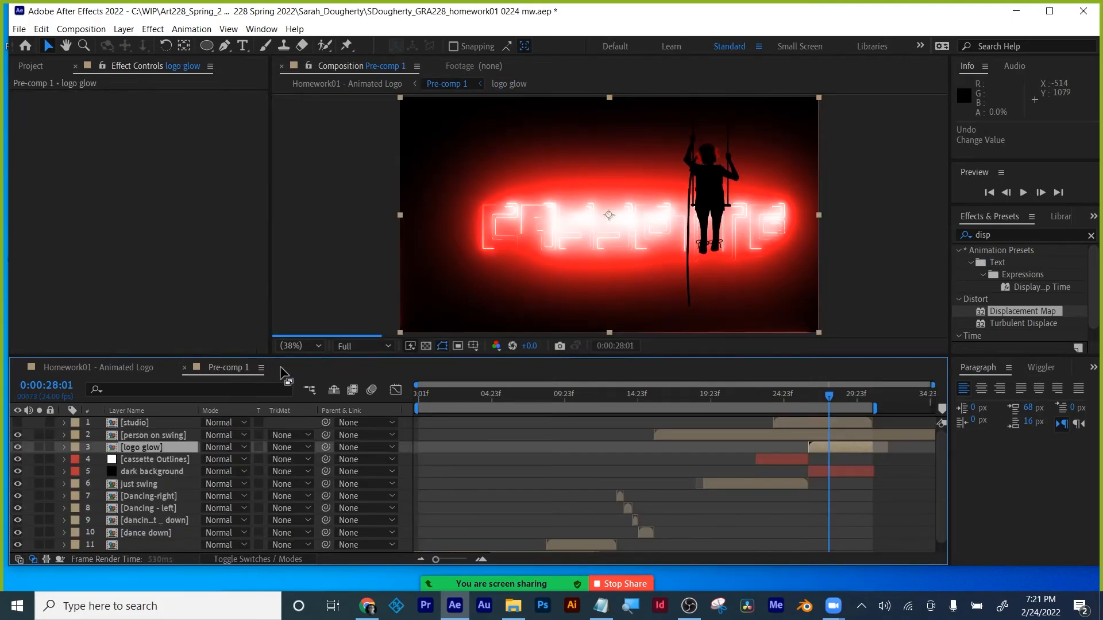
- Preview the change from the cassette Outlines layer to the logo glow and dark background in Pre-comp 1, checking how the layers meet
left_click_drag(837, 403, 793, 405)
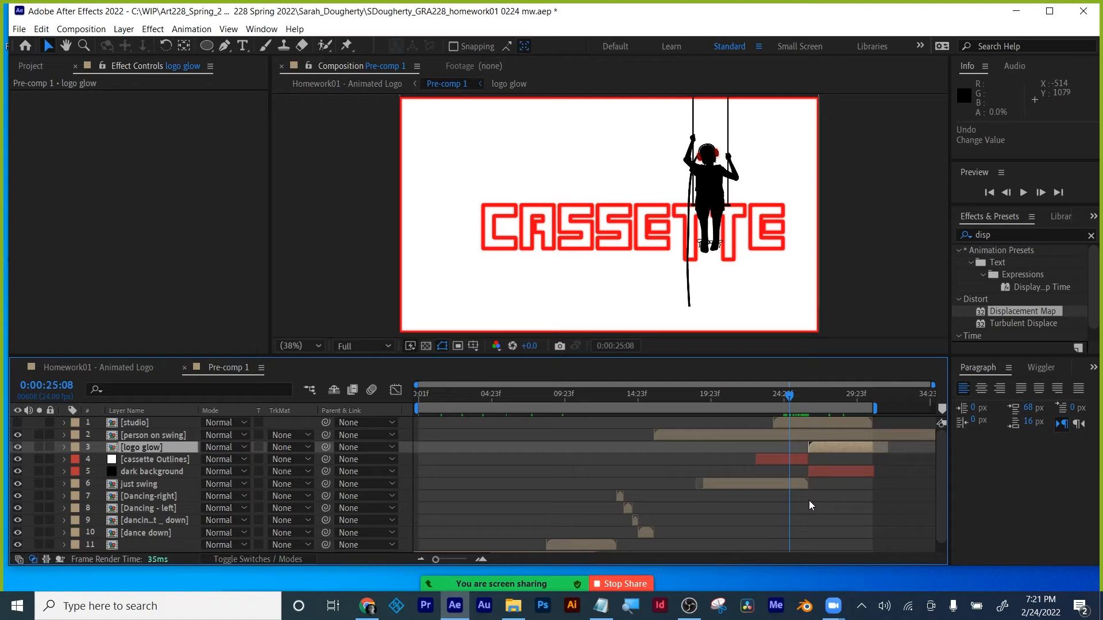
left_click(798, 395)
key("space")
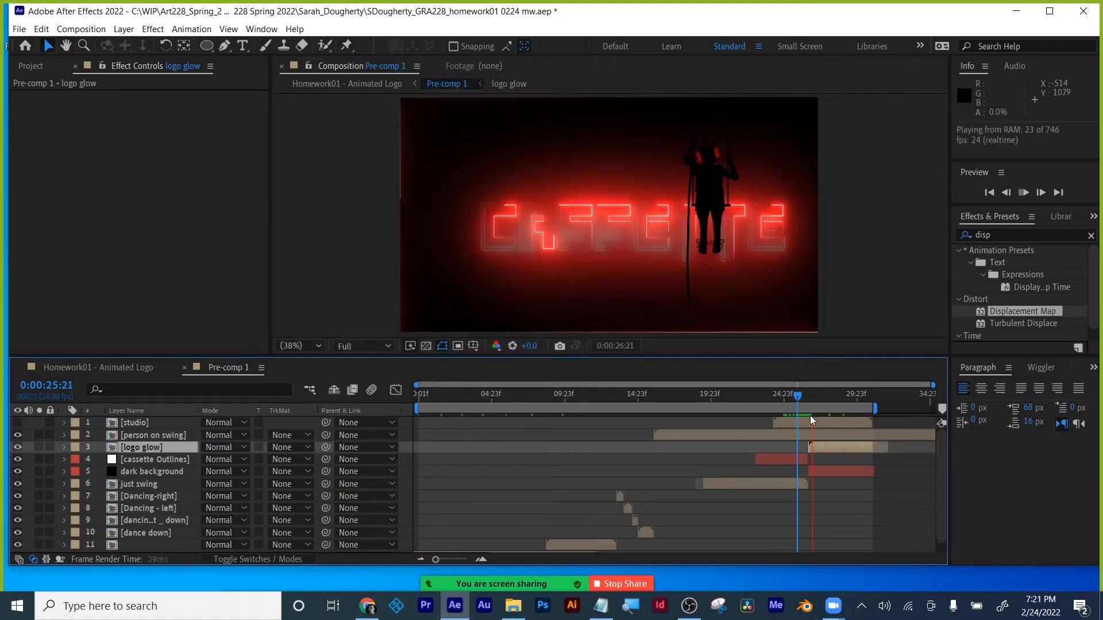
left_click(803, 395)
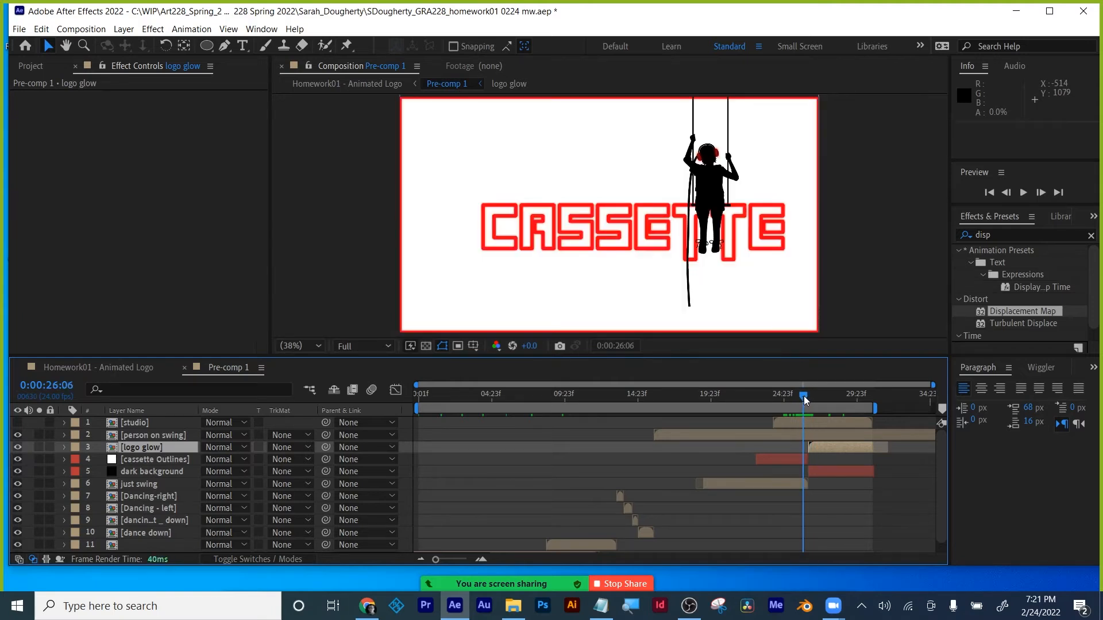
left_click(798, 455)
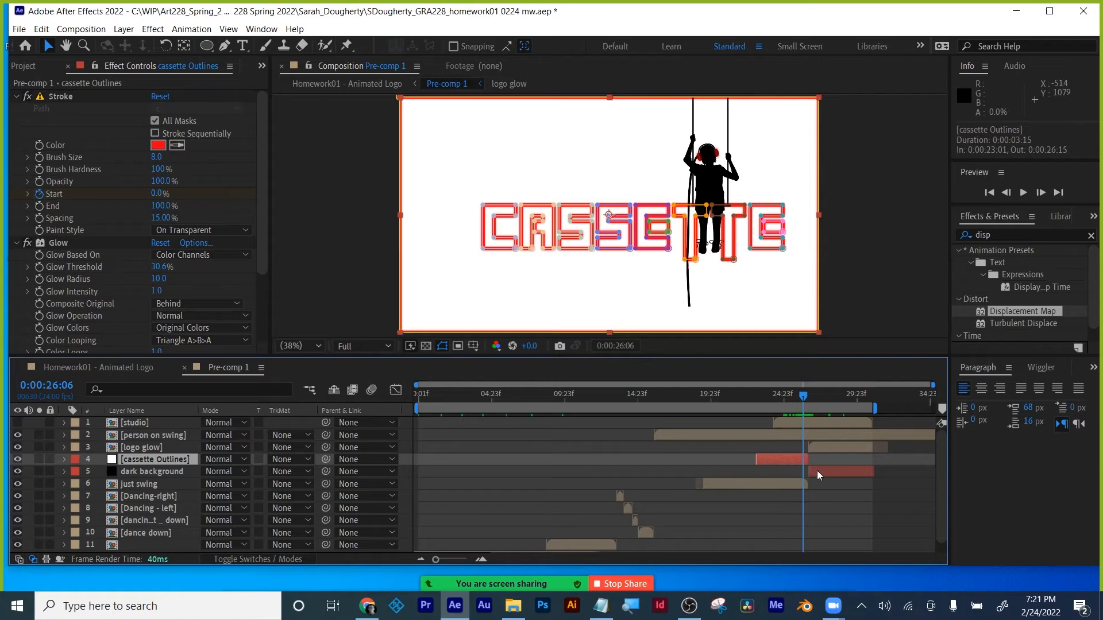
left_click(816, 471)
scroll(778, 481, "down", 1)
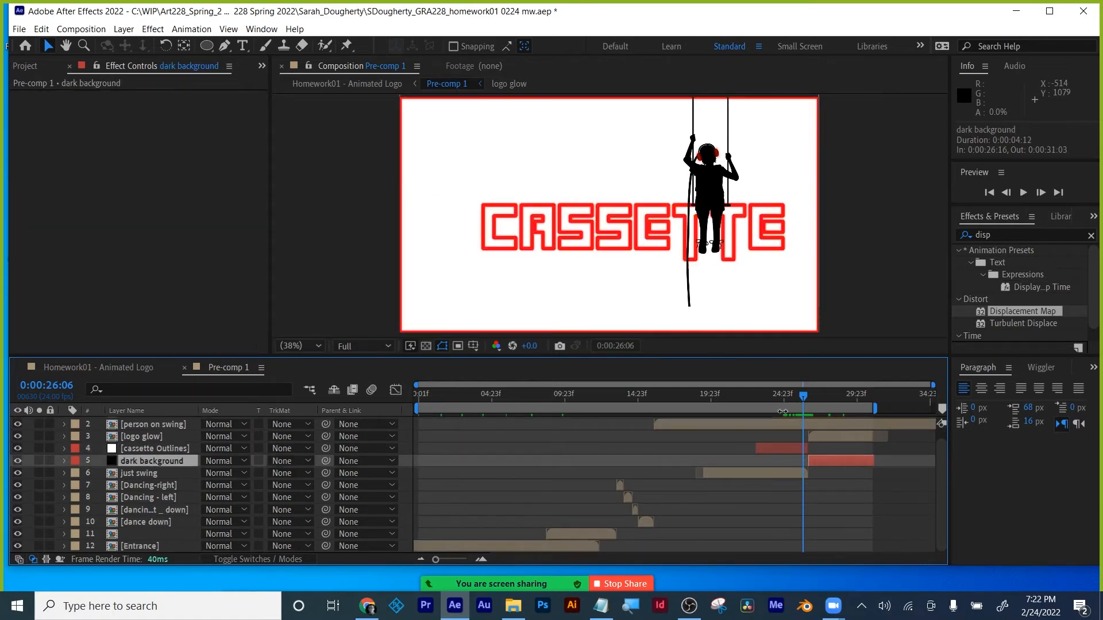
mouse_move(803, 395)
left_mouse_down()
mouse_move(819, 397)
mouse_move(791, 394)
left_mouse_up()
- Save the homework project under its current name and close it
key("ctrl+s")
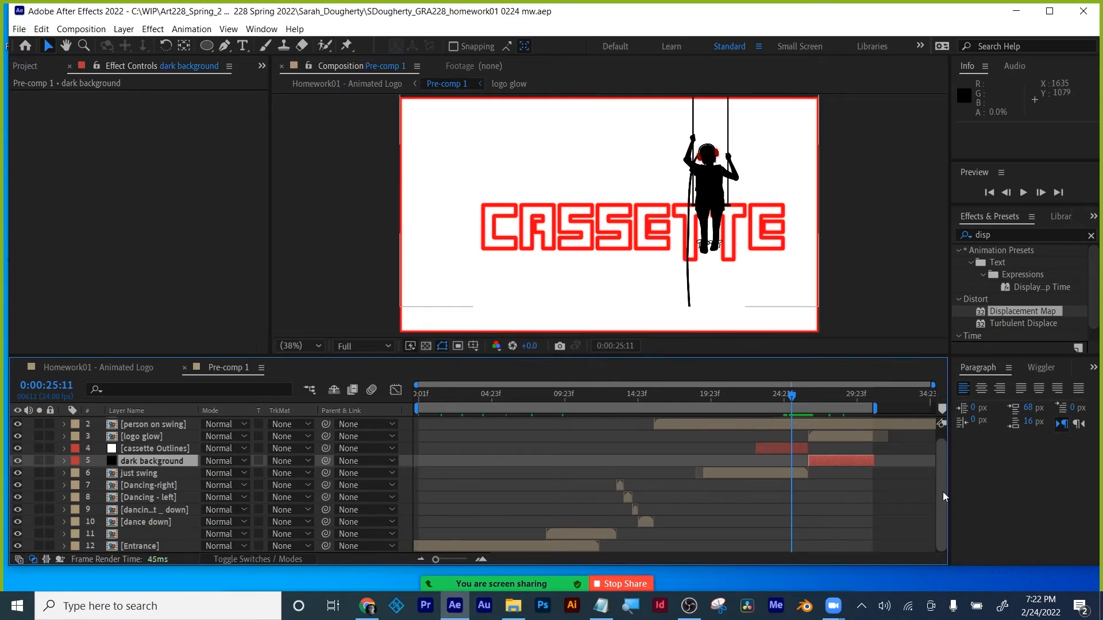
mouse_move(942, 493)
left_mouse_down()
mouse_move(944, 430)
mouse_move(943, 493)
left_mouse_up()
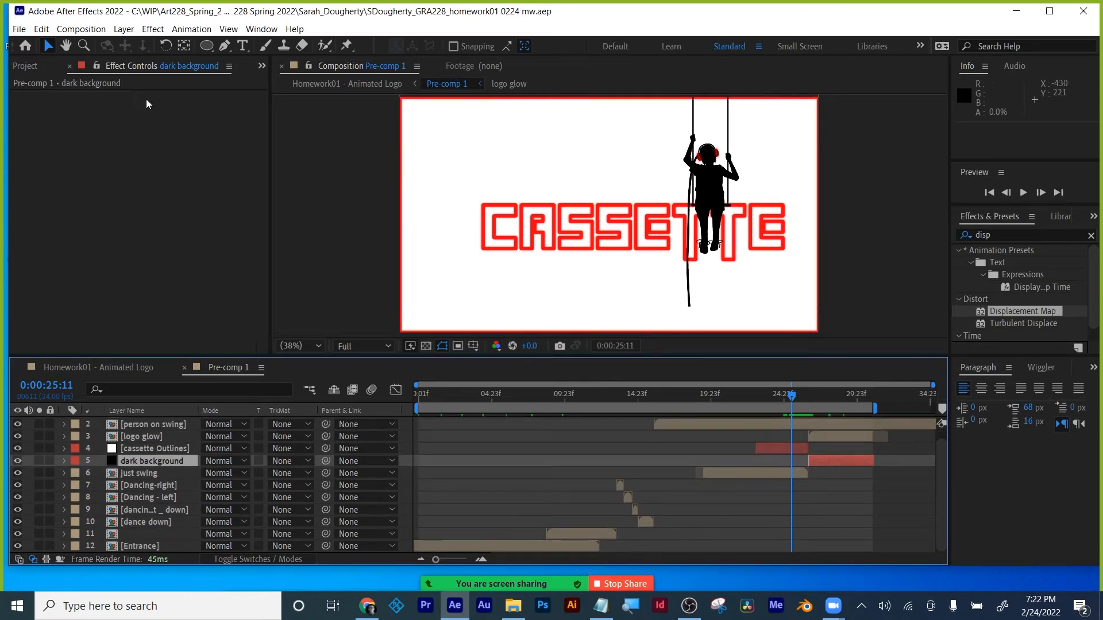
left_click(19, 29)
mouse_move(46, 165)
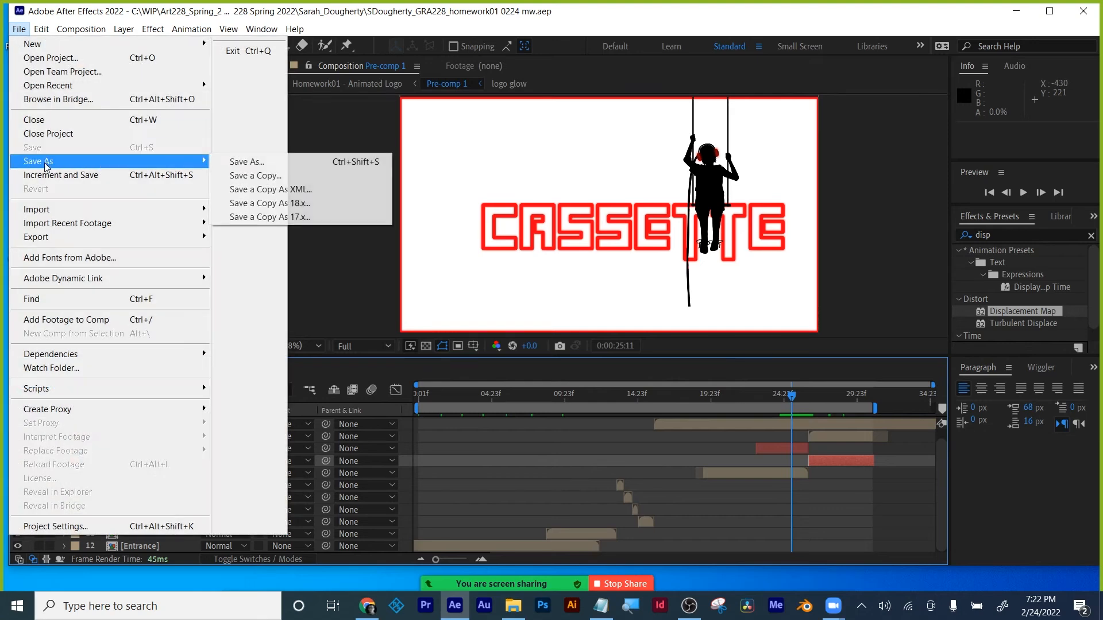
left_click(47, 135)
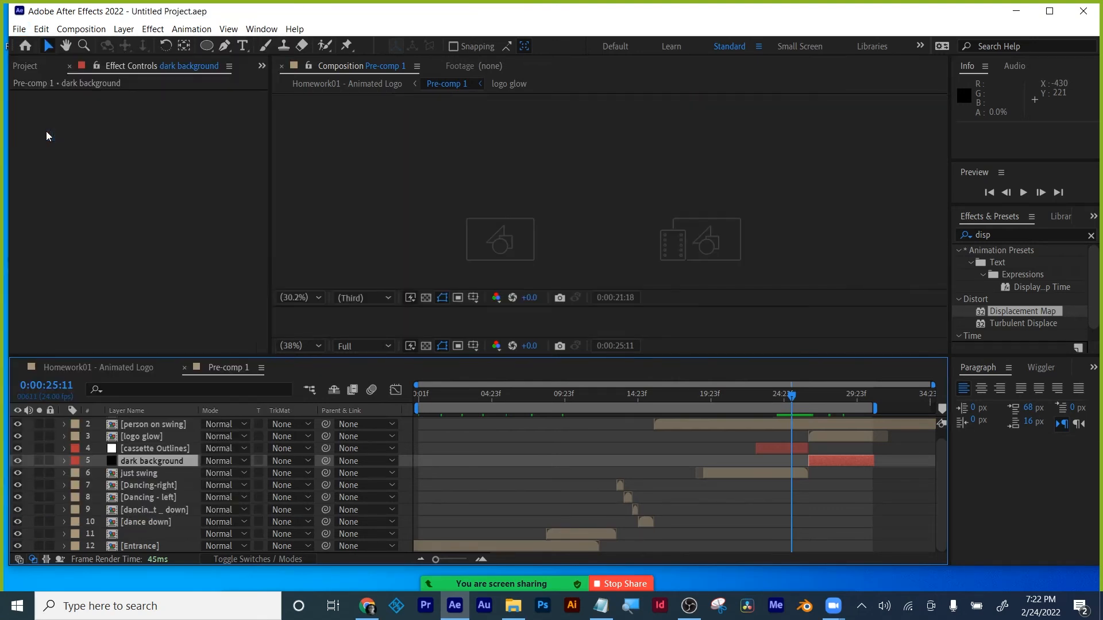
- Purge the disk cache, clearing it for all versions
left_click(42, 28)
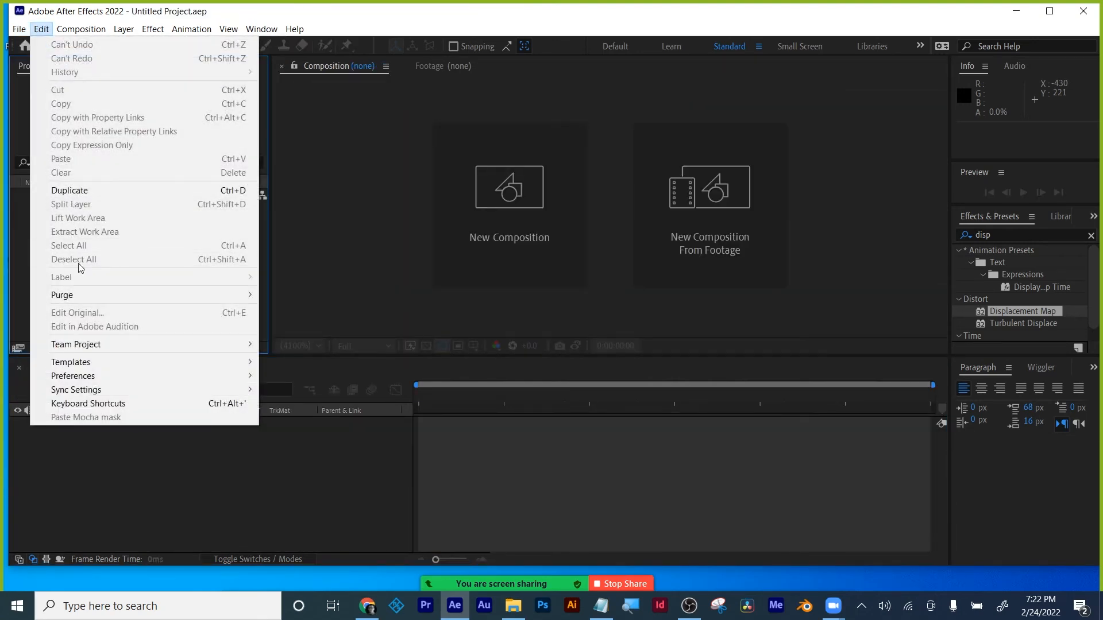
mouse_move(74, 295)
left_click(325, 294)
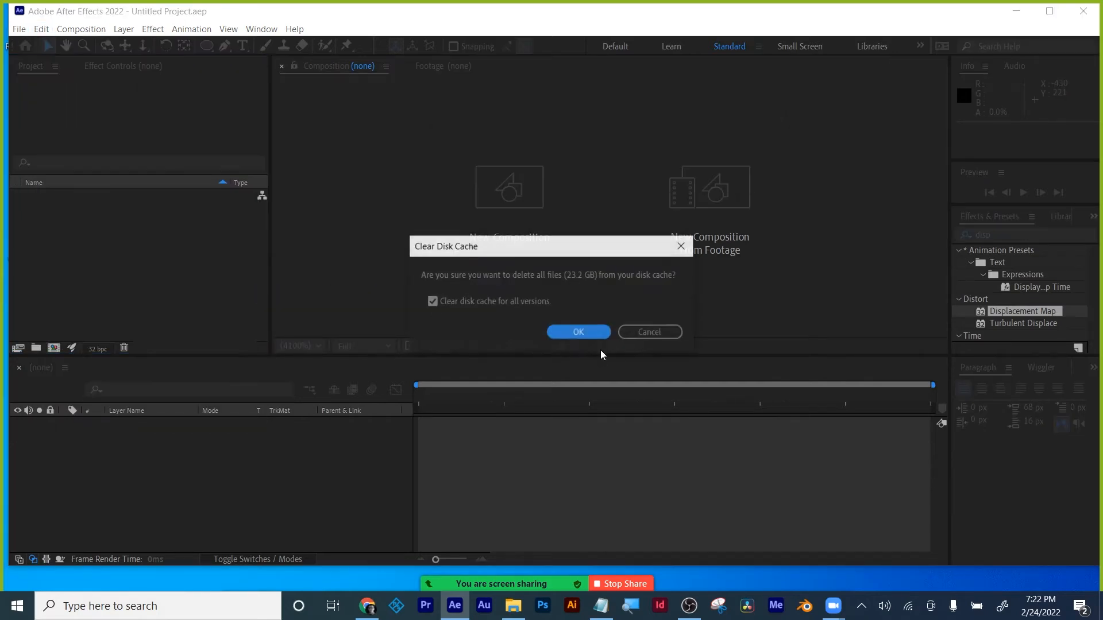
left_click(594, 333)
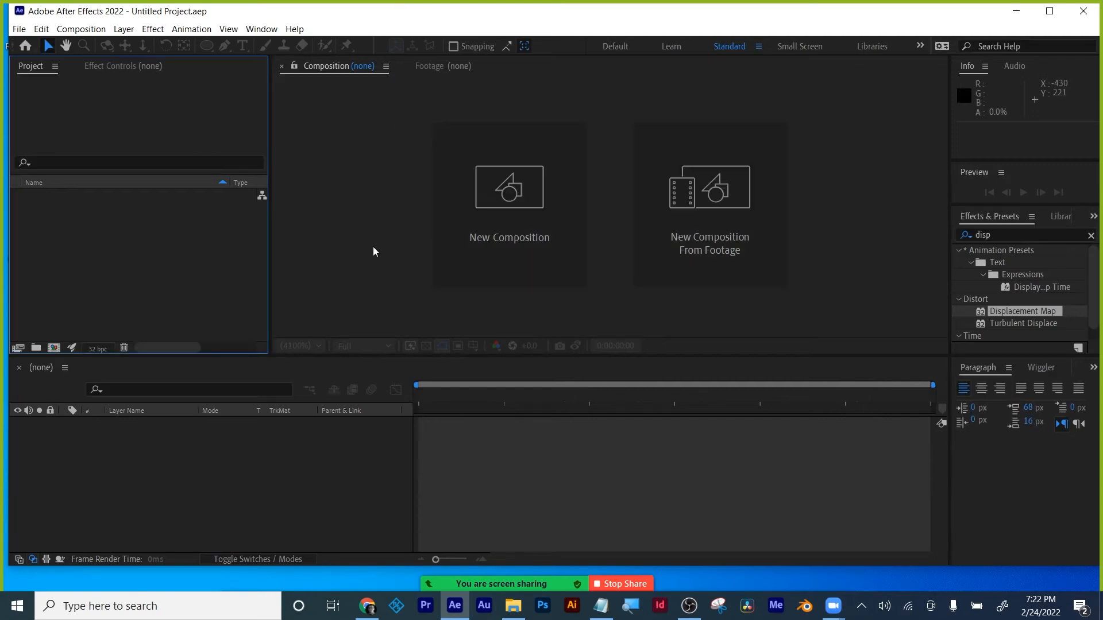
- Create a 1920 x 1080 composition at 24 fps with the HDTV 1080 24 preset and the default name
left_click(262, 488)
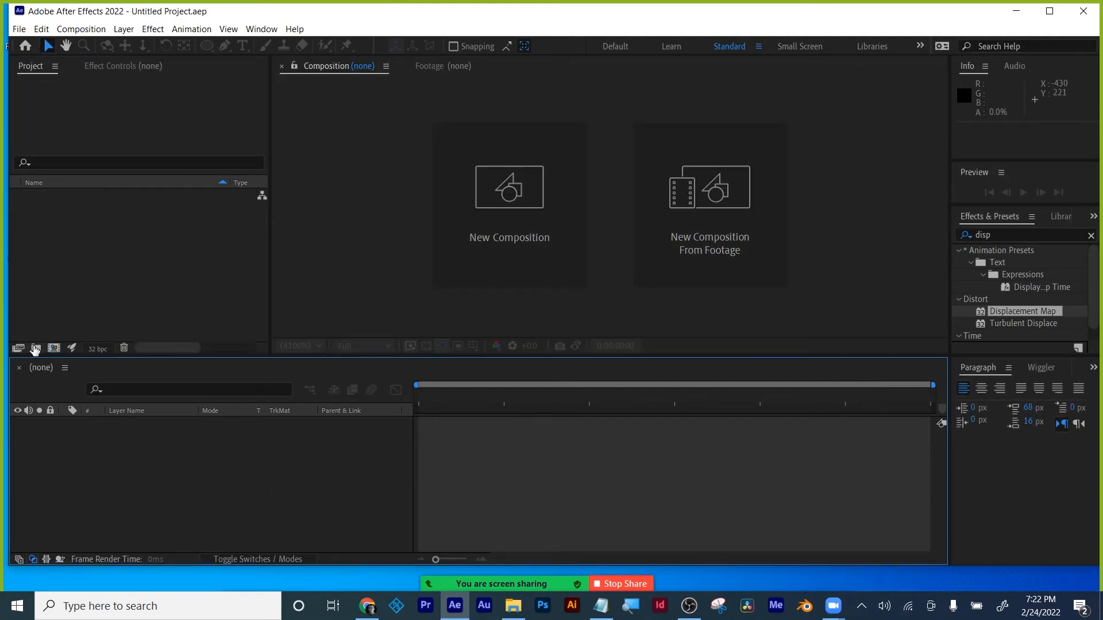
left_click(54, 348)
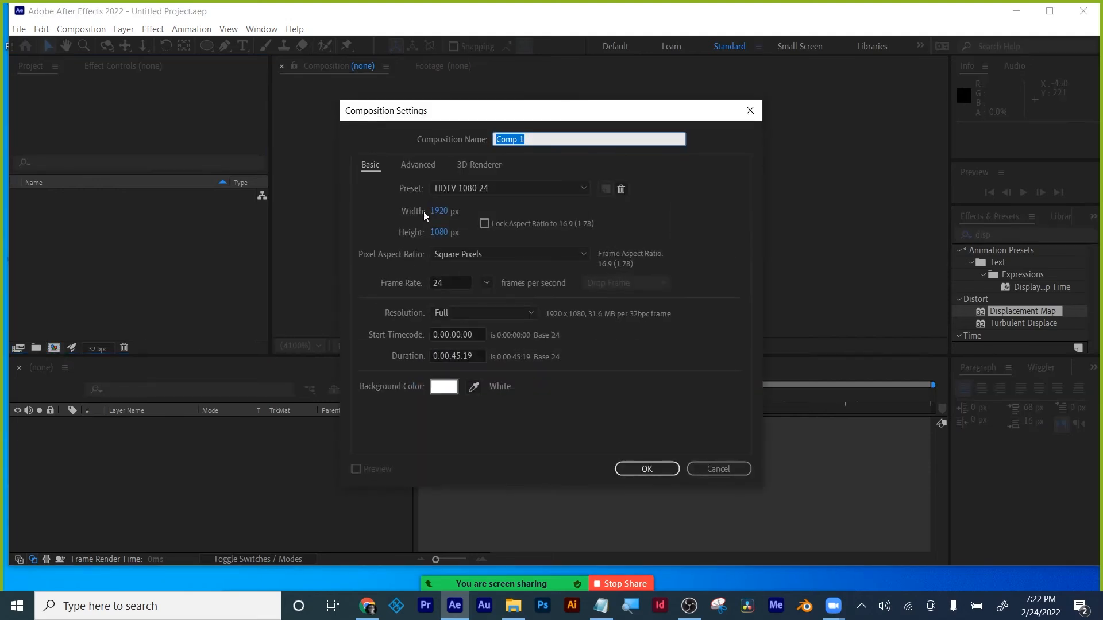
left_click(623, 469)
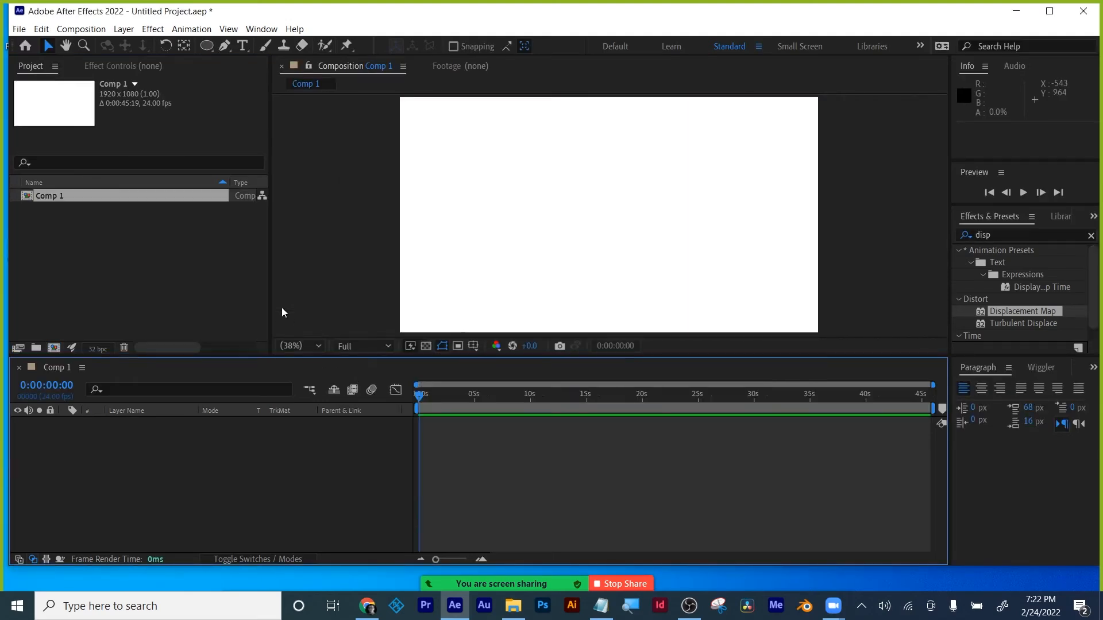
- Add a text layer reading "T" near the middle of Comp 1 and give it a black fill
left_click(243, 46)
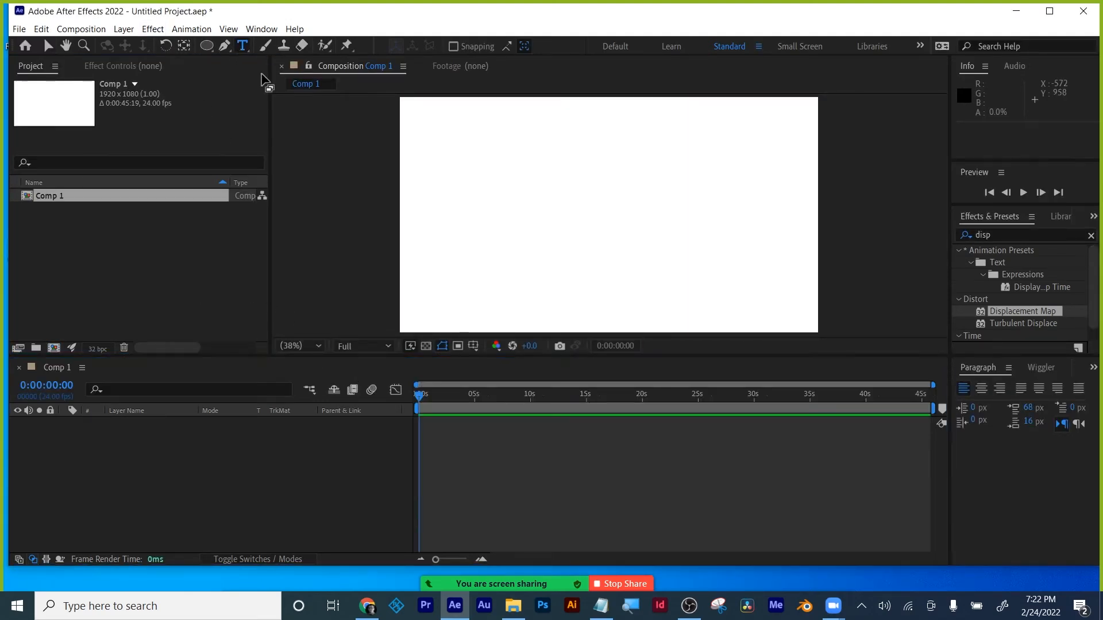
left_click(583, 241)
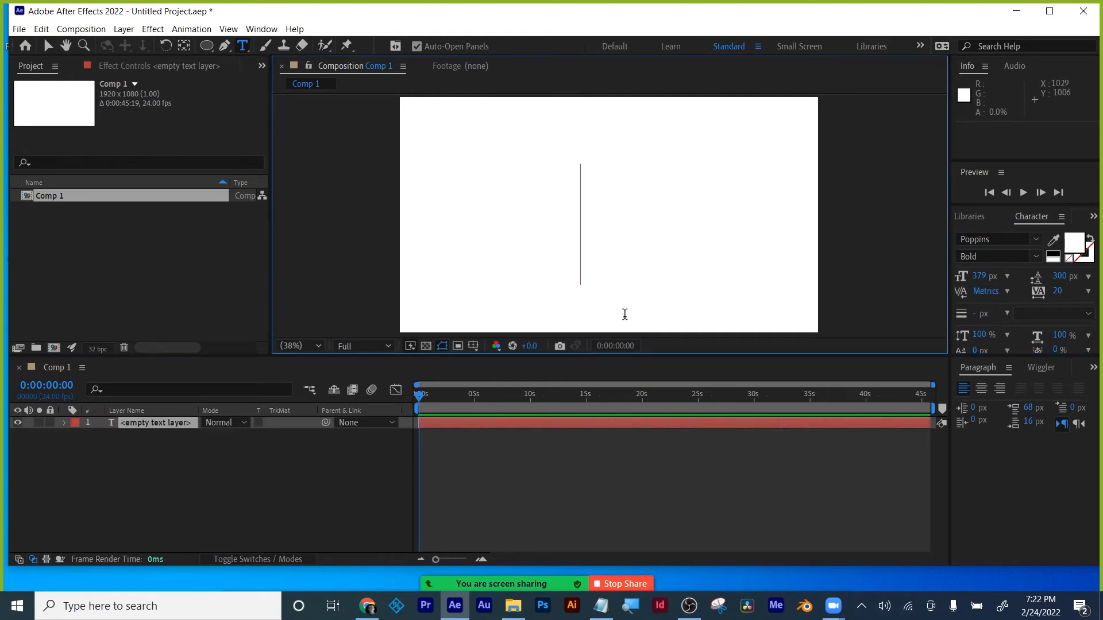
type("T")
key("ctrl+a")
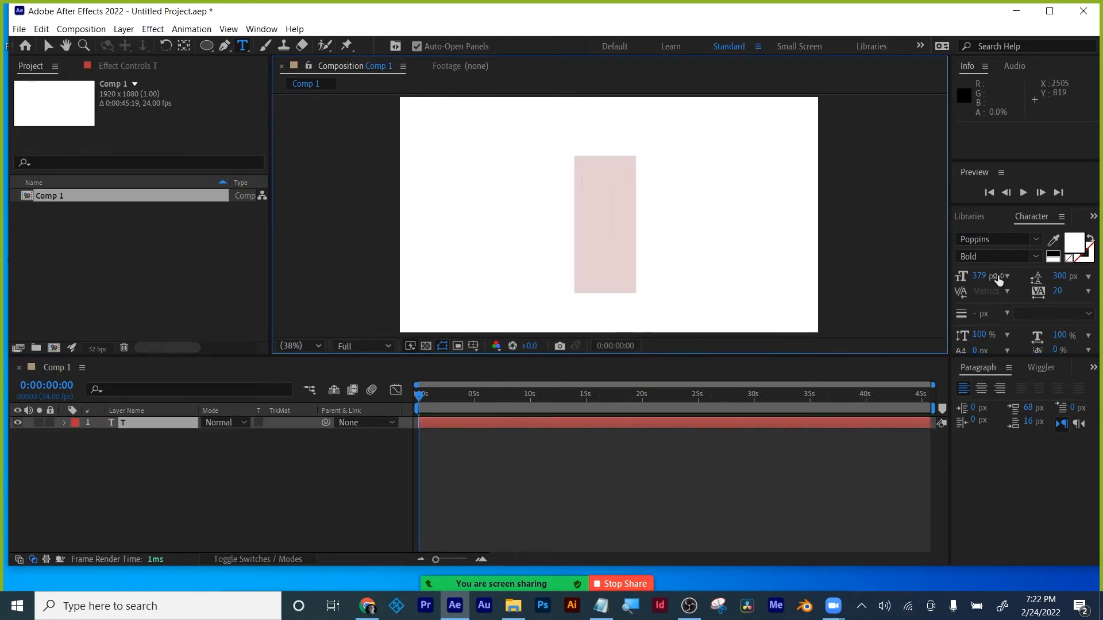
left_click(1053, 257)
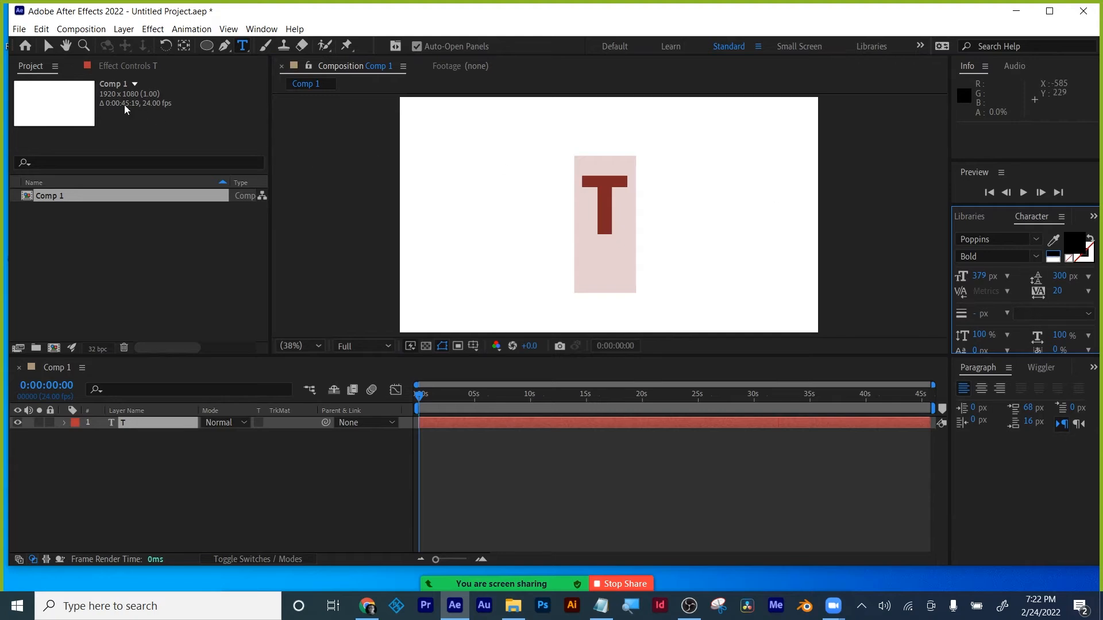
left_click(25, 46)
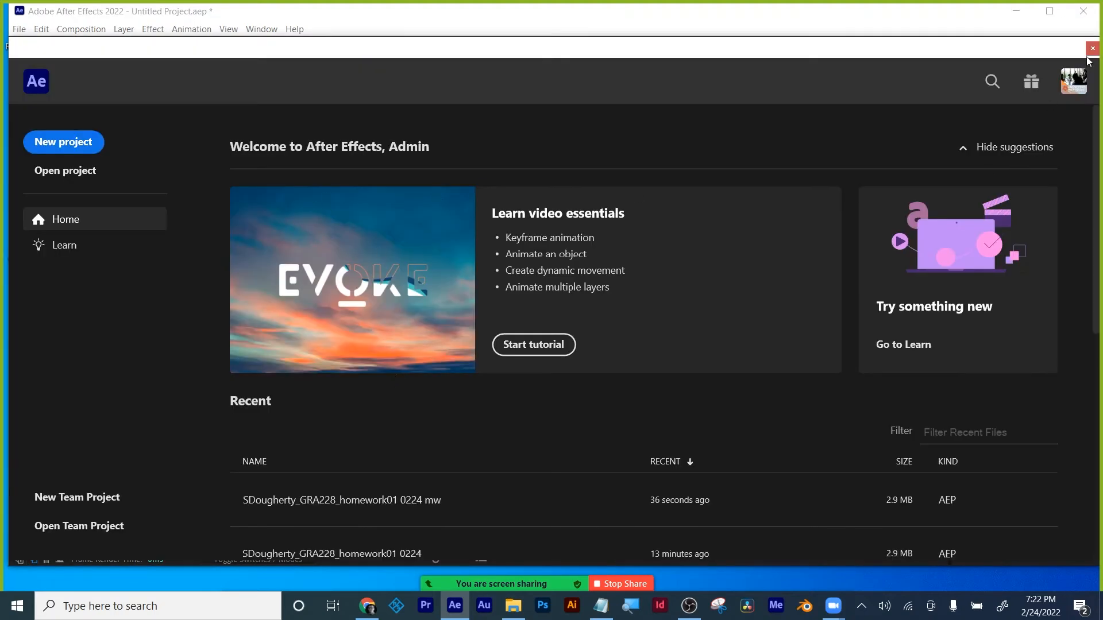
left_click(1093, 48)
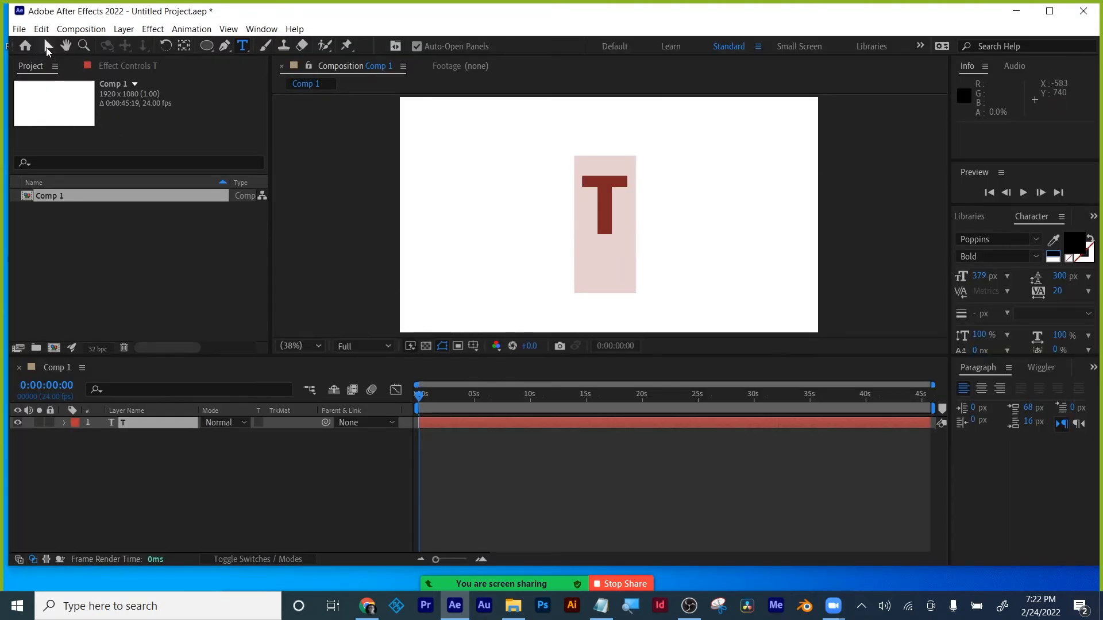
left_click(48, 48)
- Enlarge the composition viewer and show the transparency grid behind the letter
left_click_drag(553, 358, 552, 459)
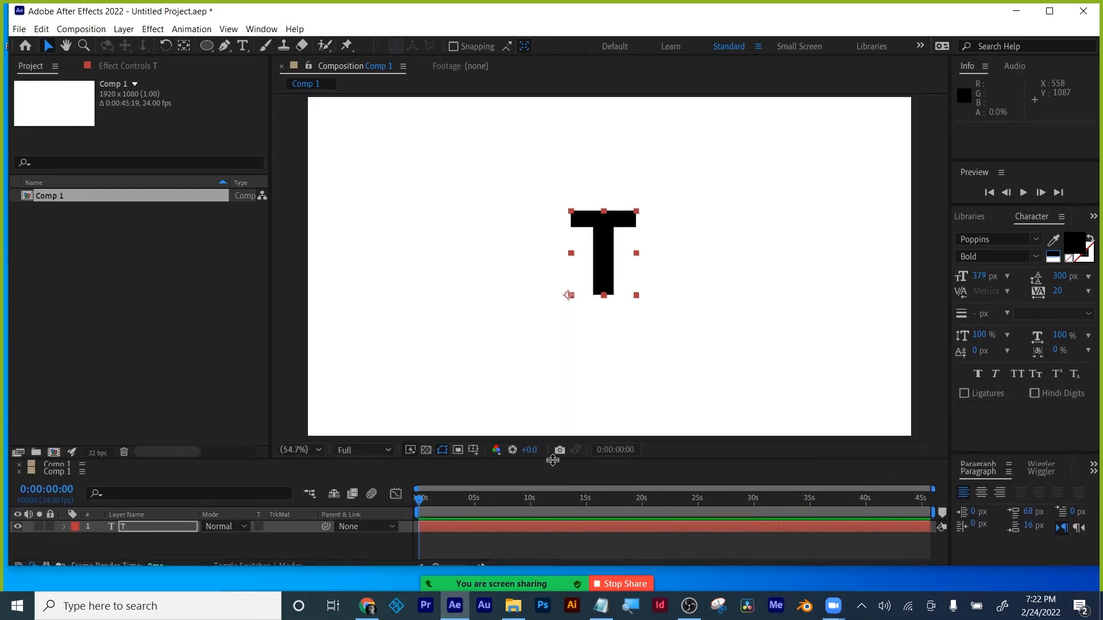
left_click(426, 450)
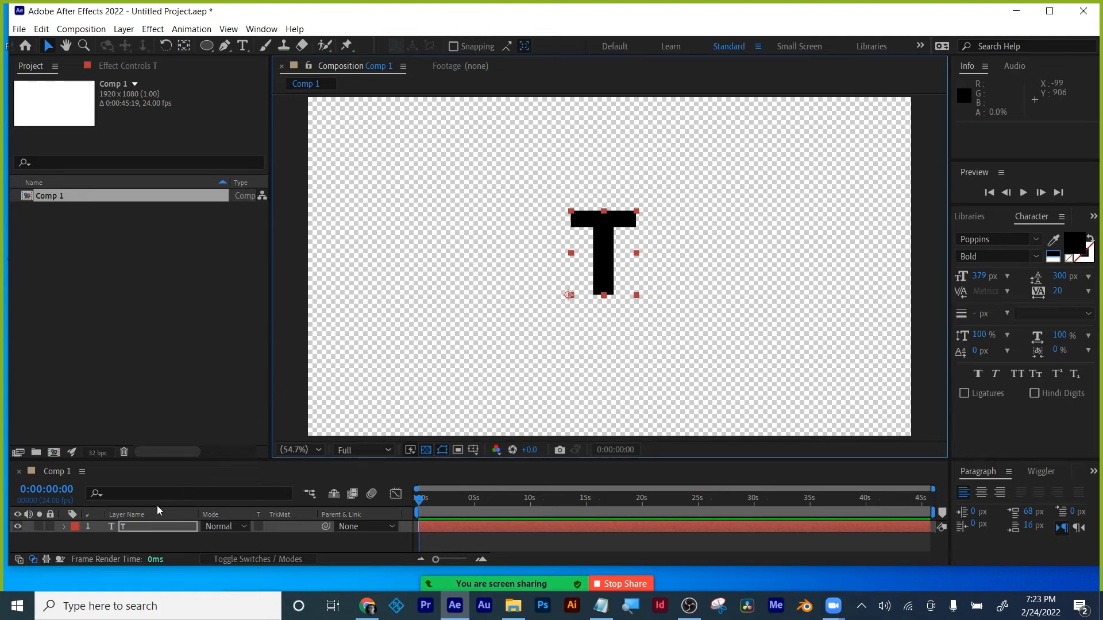
- Delete the T text layer from Comp 1
left_click(135, 524)
key("Delete")
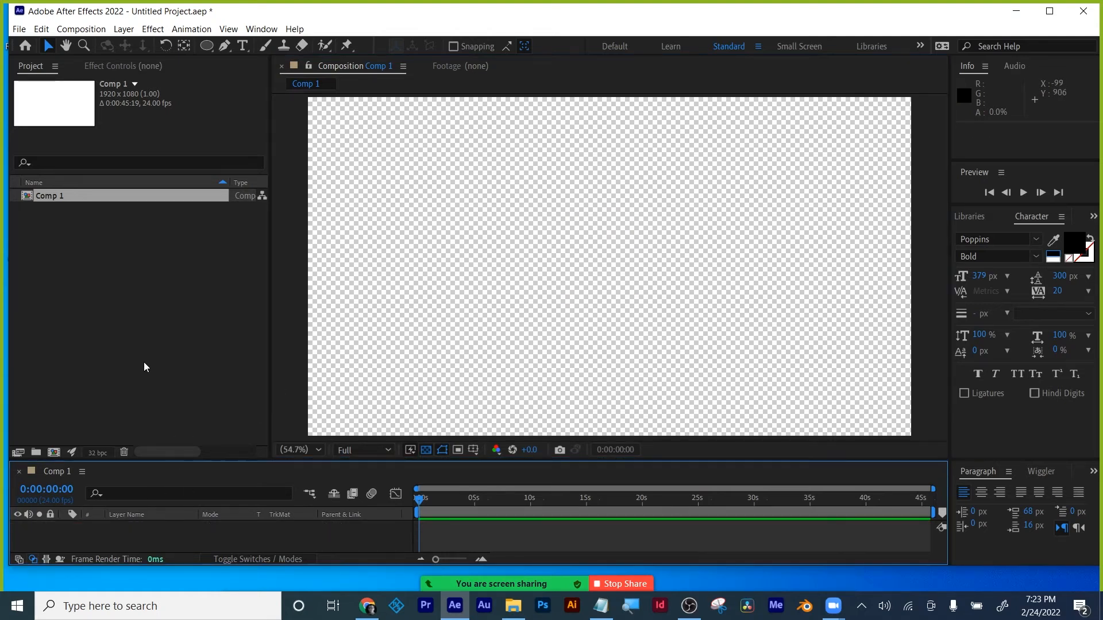
left_click(143, 362)
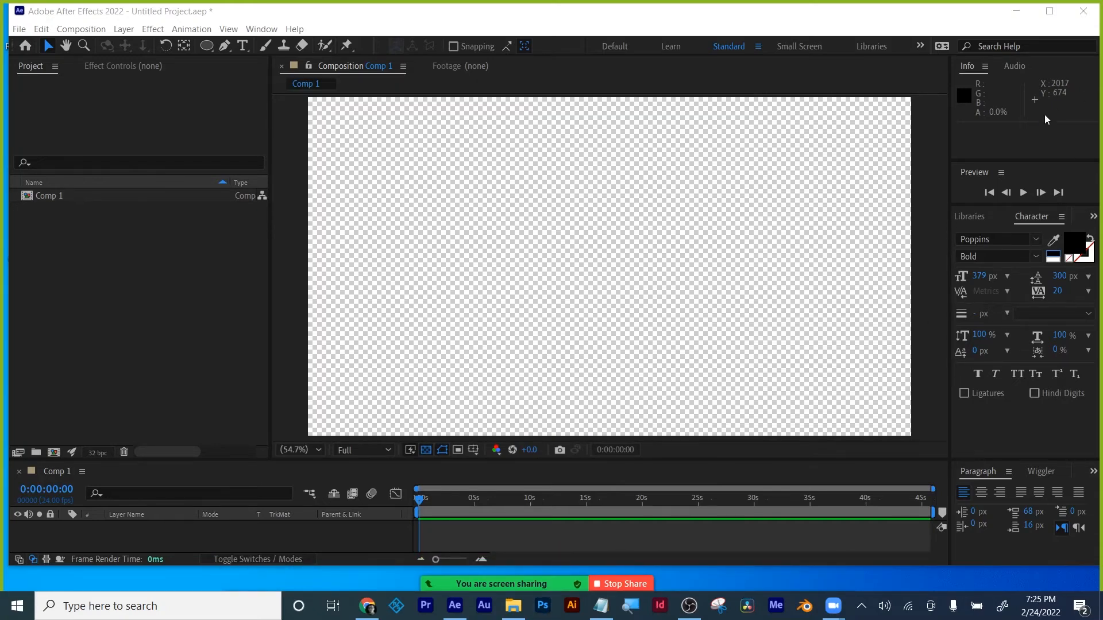
- Bring up the effects library in place of the character settings and search it for "sab"
left_click(1093, 216)
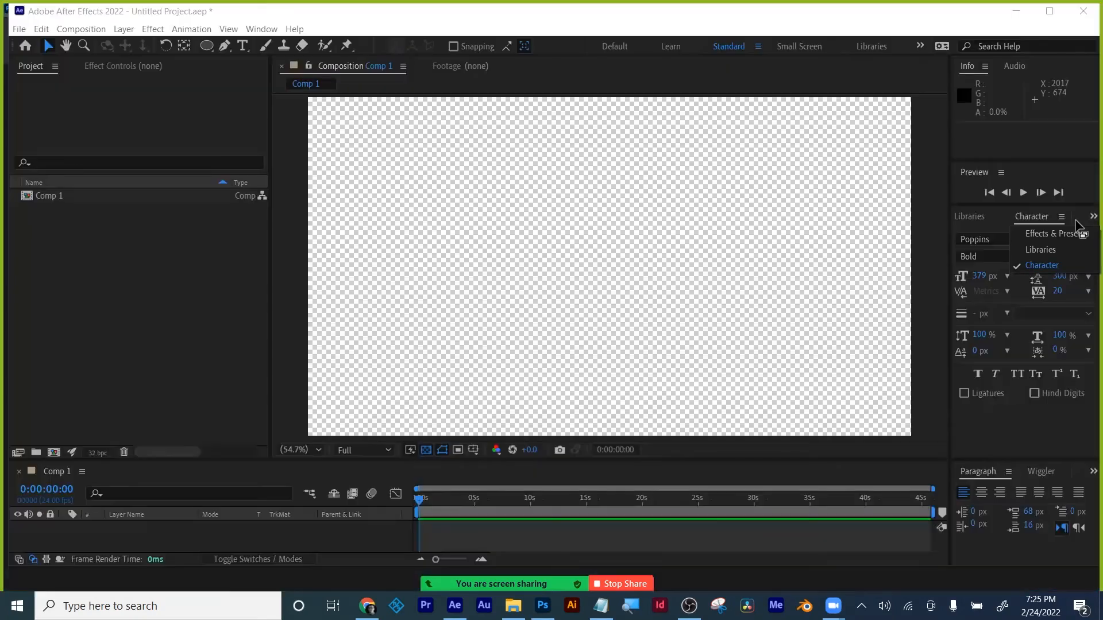
left_click(1069, 227)
left_click(1020, 234)
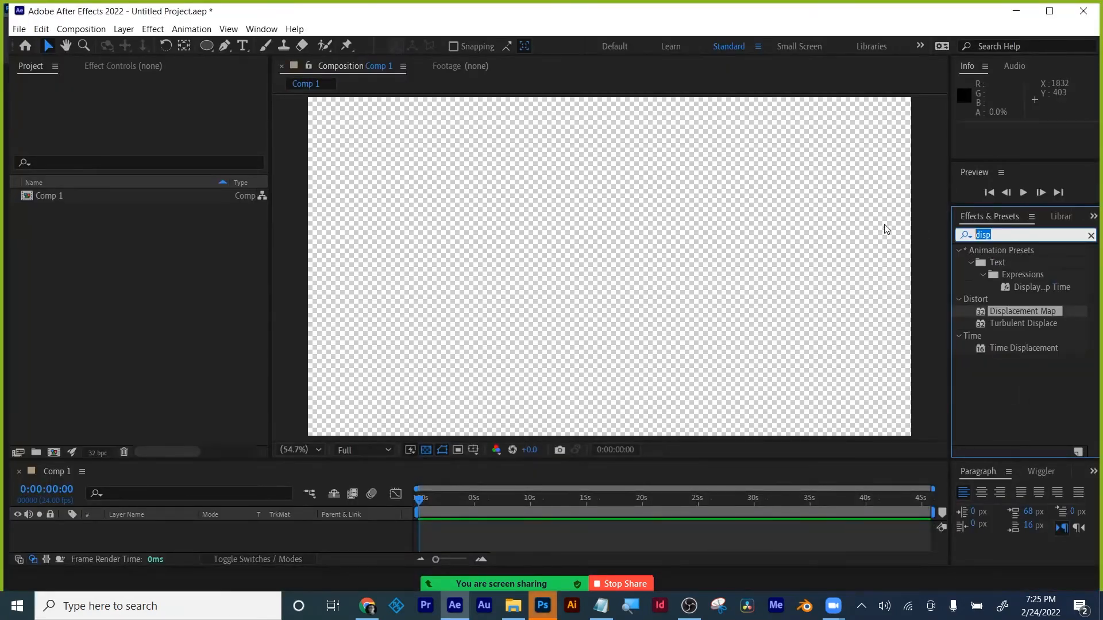
type("sab")
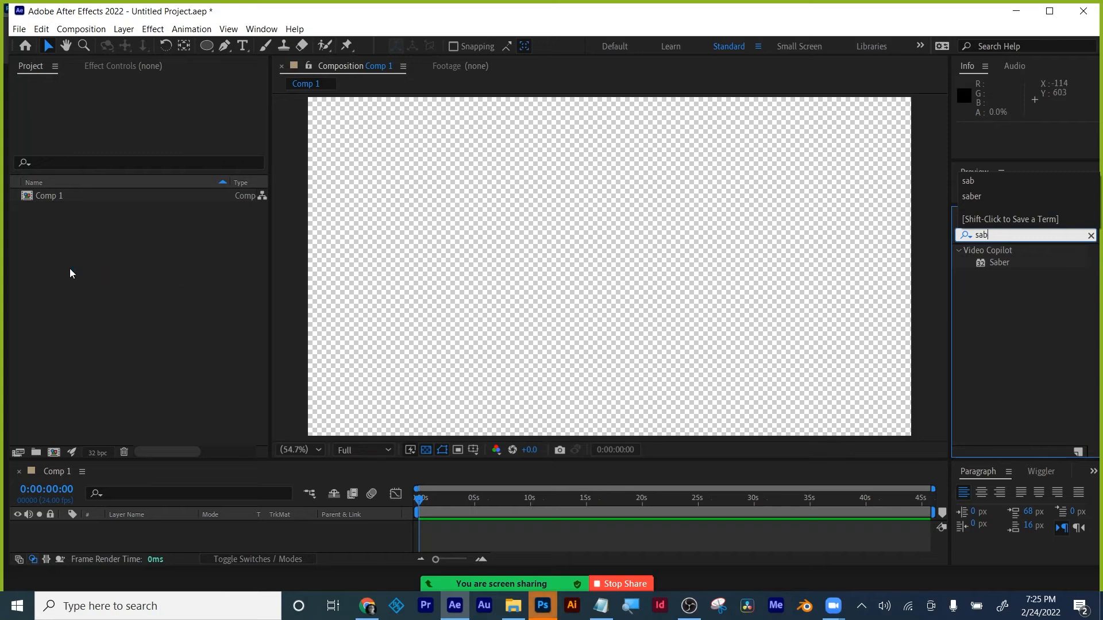
- Switch to Photoshop and open Squirrel-skull.png from the Desktop
left_click(543, 606)
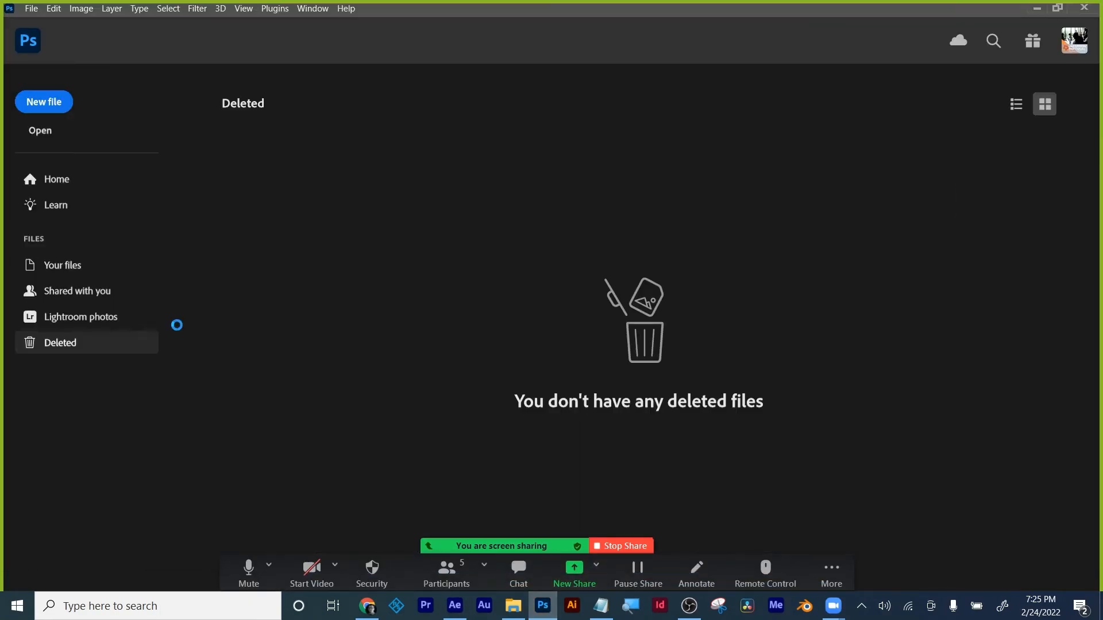
left_click(44, 132)
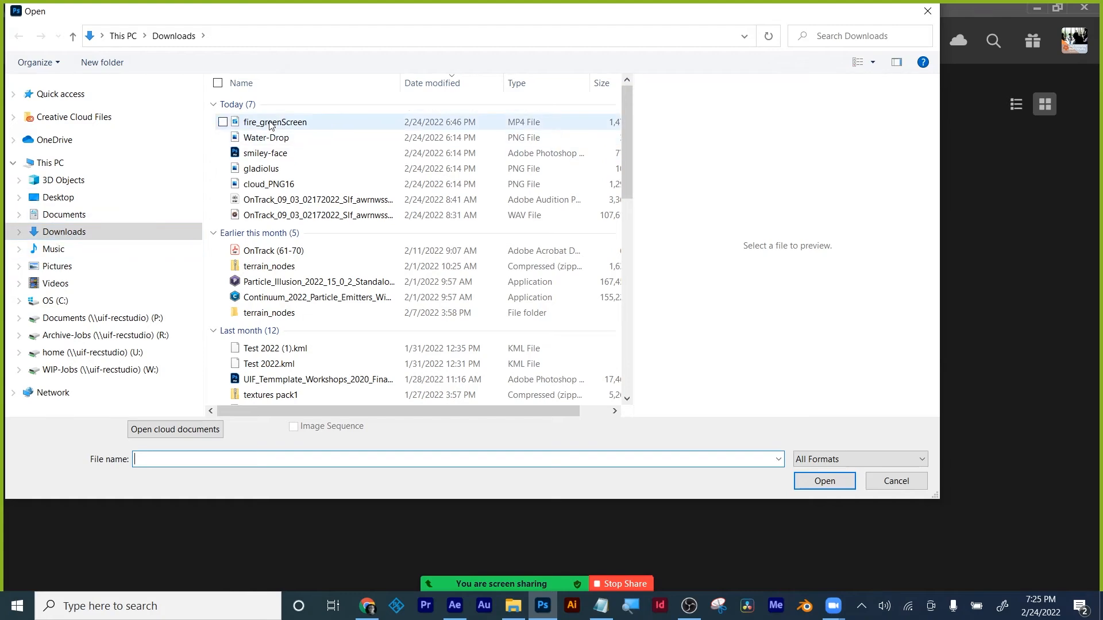
left_click(55, 197)
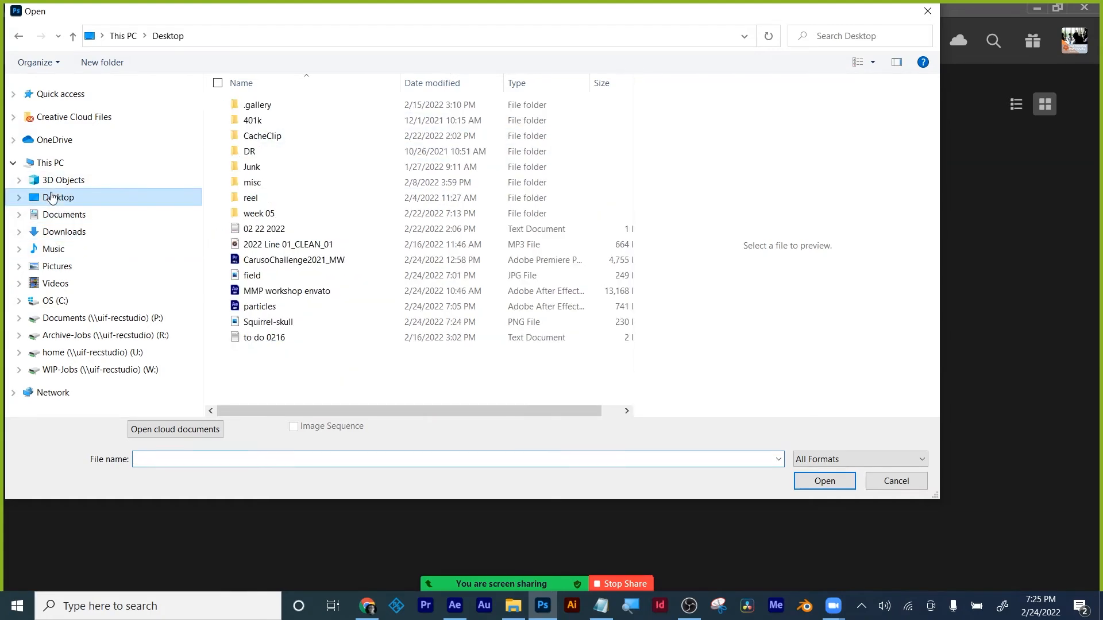
double_click(253, 324)
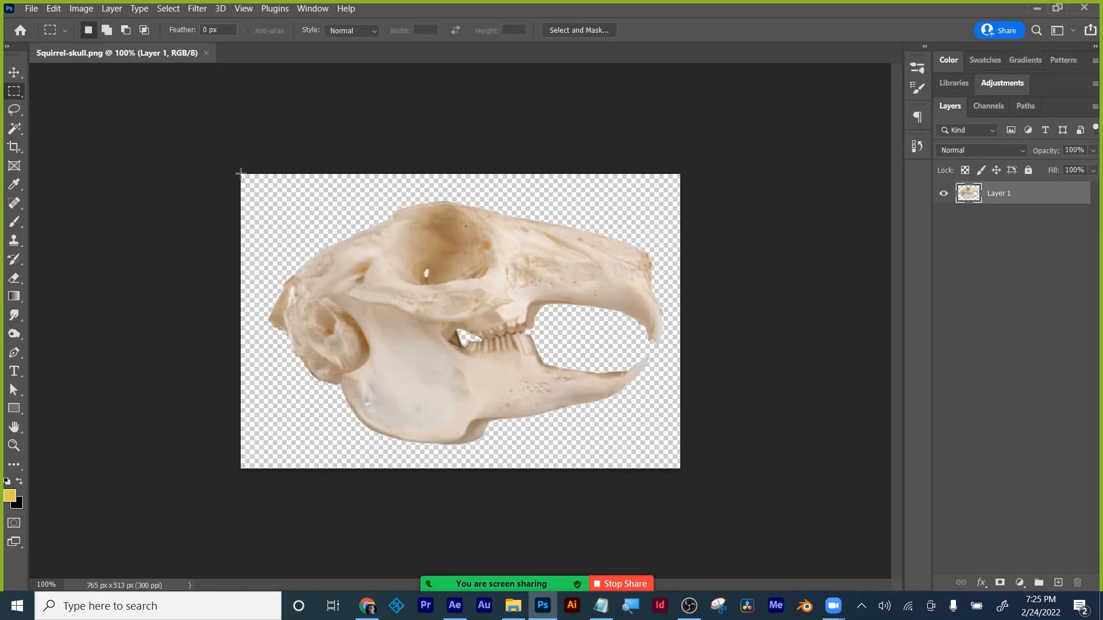
- Extend the skull image's canvas to 1920 x 1080 pixels, keeping the skull centered
left_click_drag(240, 173, 722, 515)
left_click(81, 8)
left_click(92, 120)
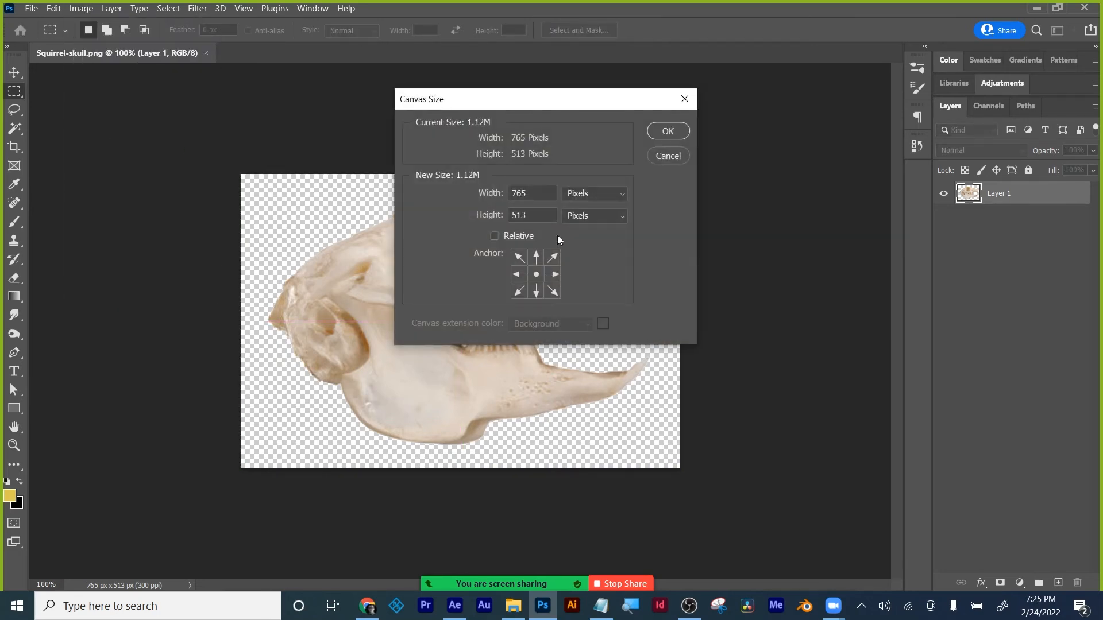
double_click(531, 192)
type("1920")
key("Tab")
type("1080")
left_click(668, 130)
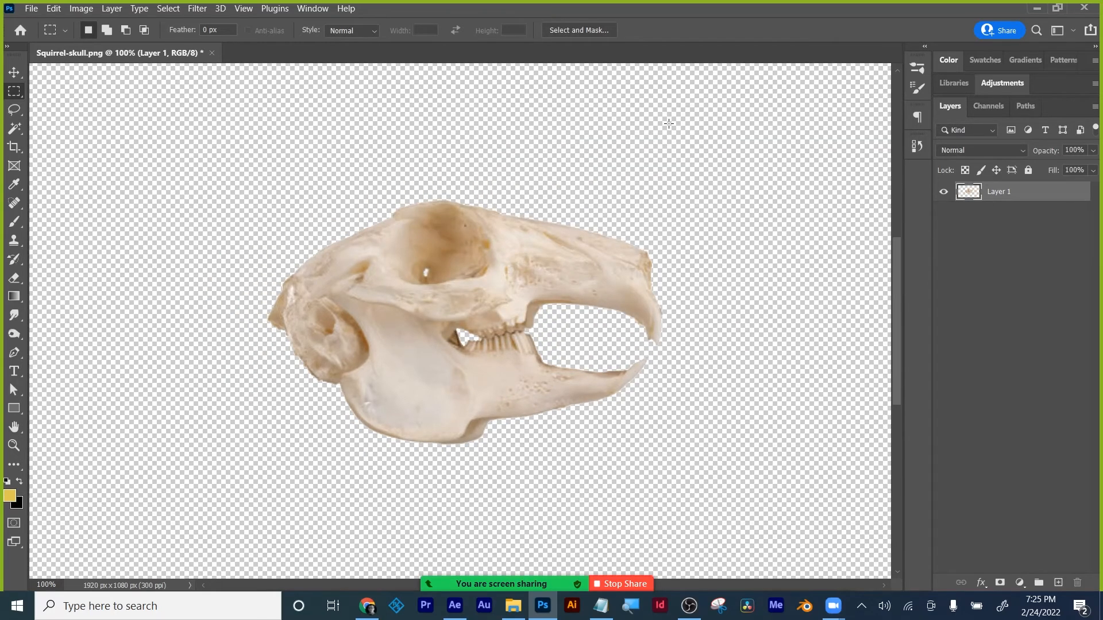
key("ctrl+0")
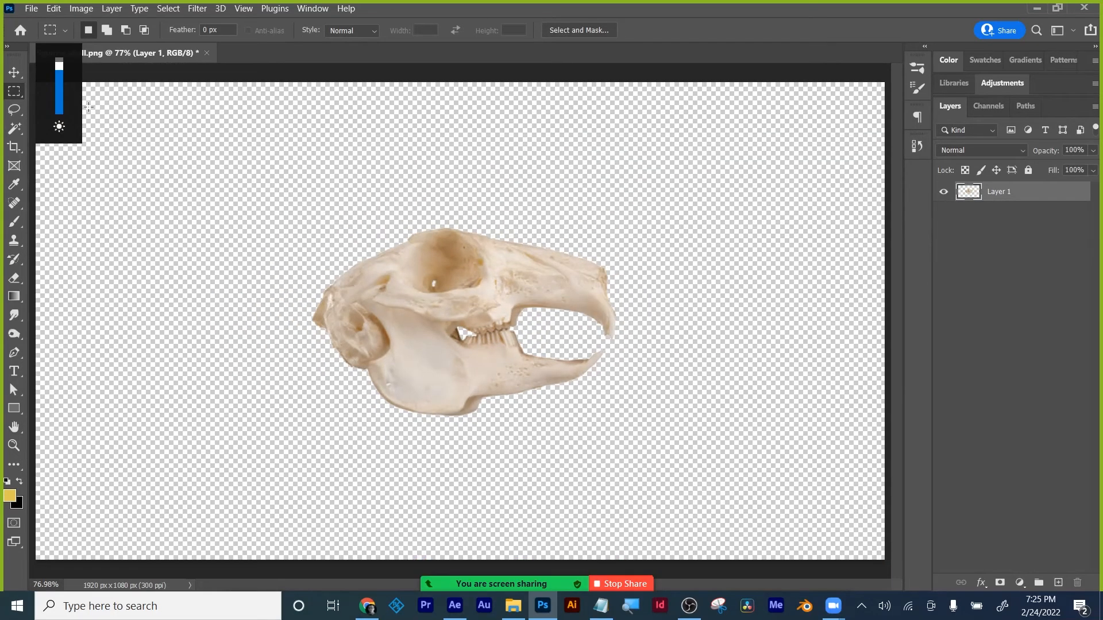
- Save the enlarged image on the computer's Desktop as the PNG "Squirrel-skull 2k" with the large file size option
left_click(82, 8)
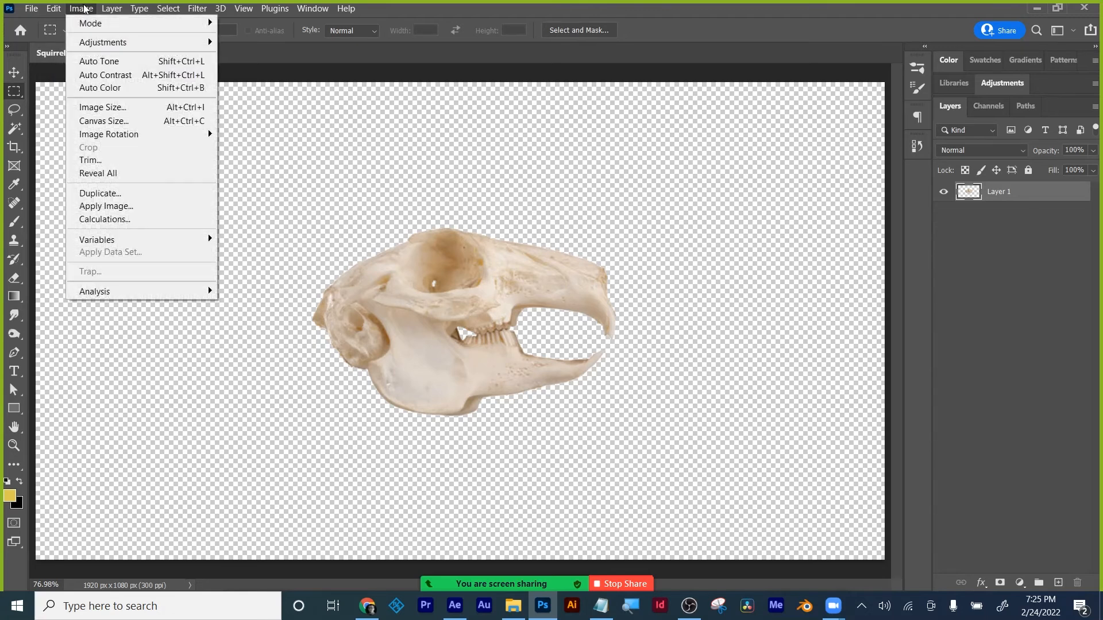
left_click(37, 8)
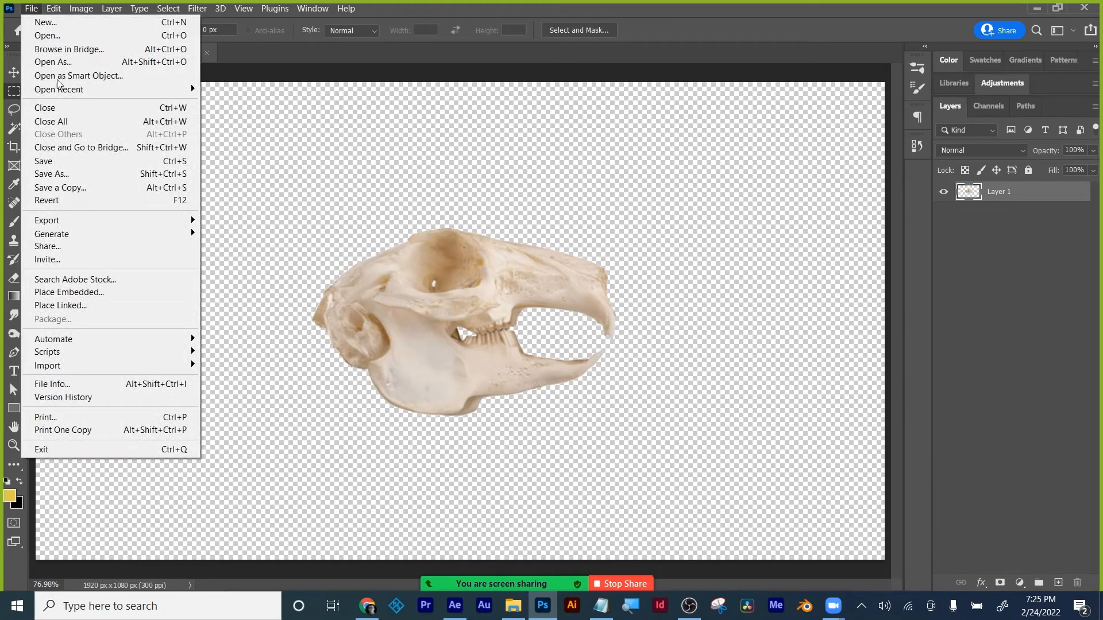
left_click(71, 176)
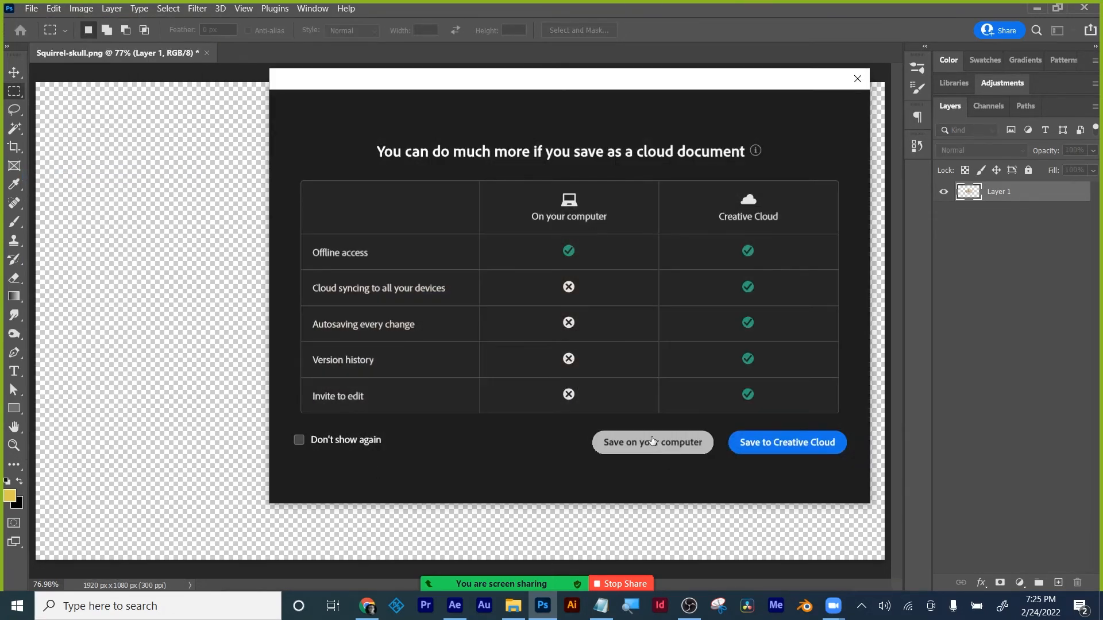
left_click(658, 443)
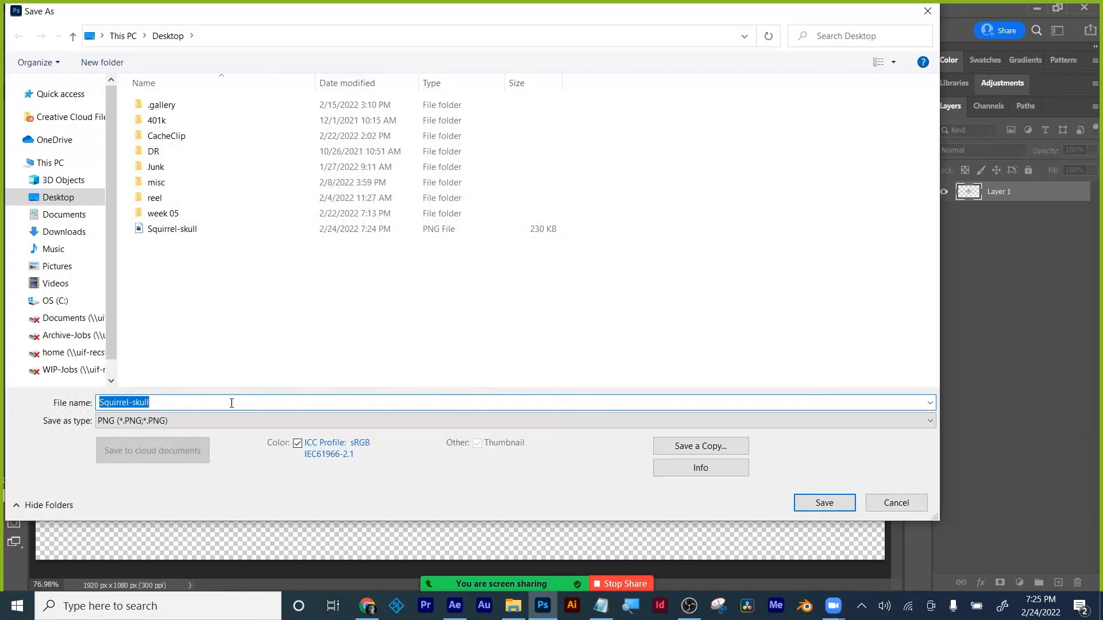
left_click(231, 402)
type("2k")
left_click(831, 504)
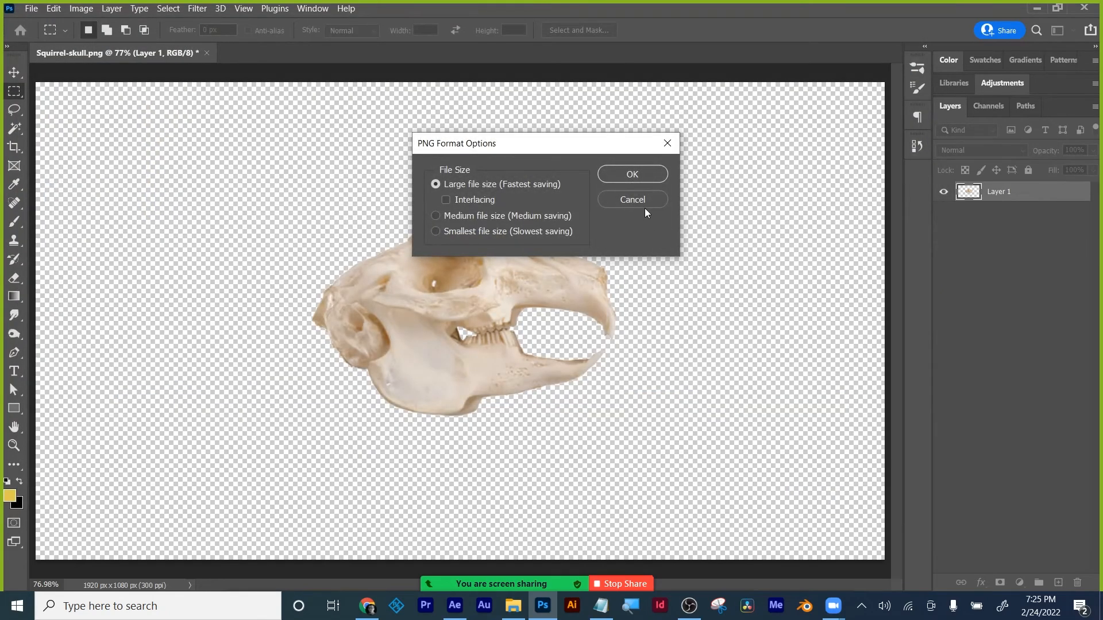
left_click(640, 171)
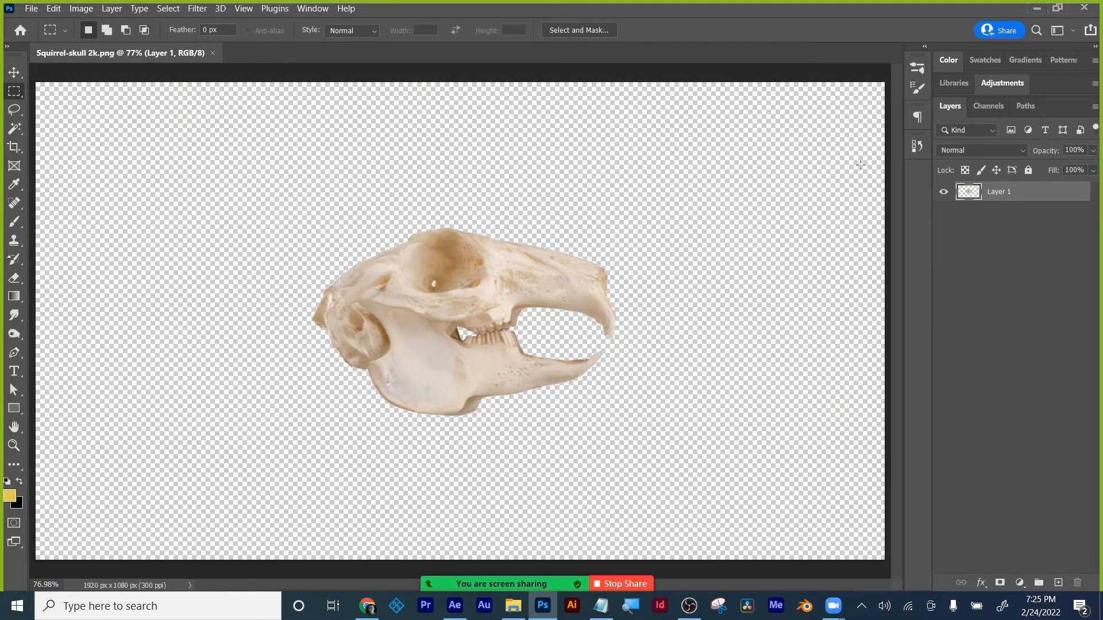
- Close the Squirrel-skull 2k document in Photoshop and switch back to After Effects
left_click(1036, 8)
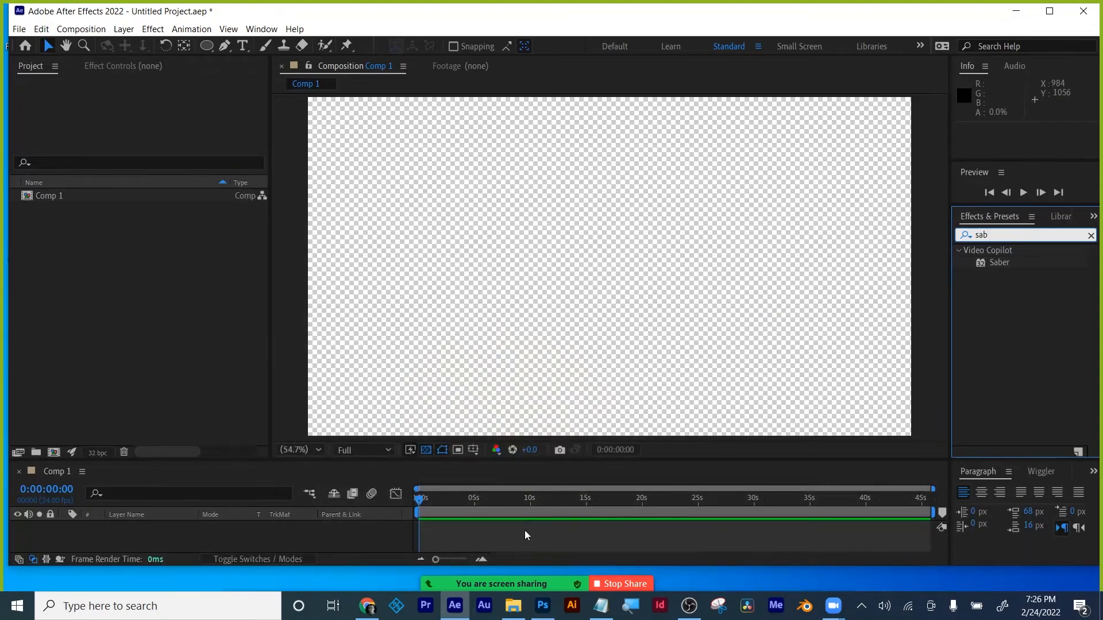
left_click(543, 606)
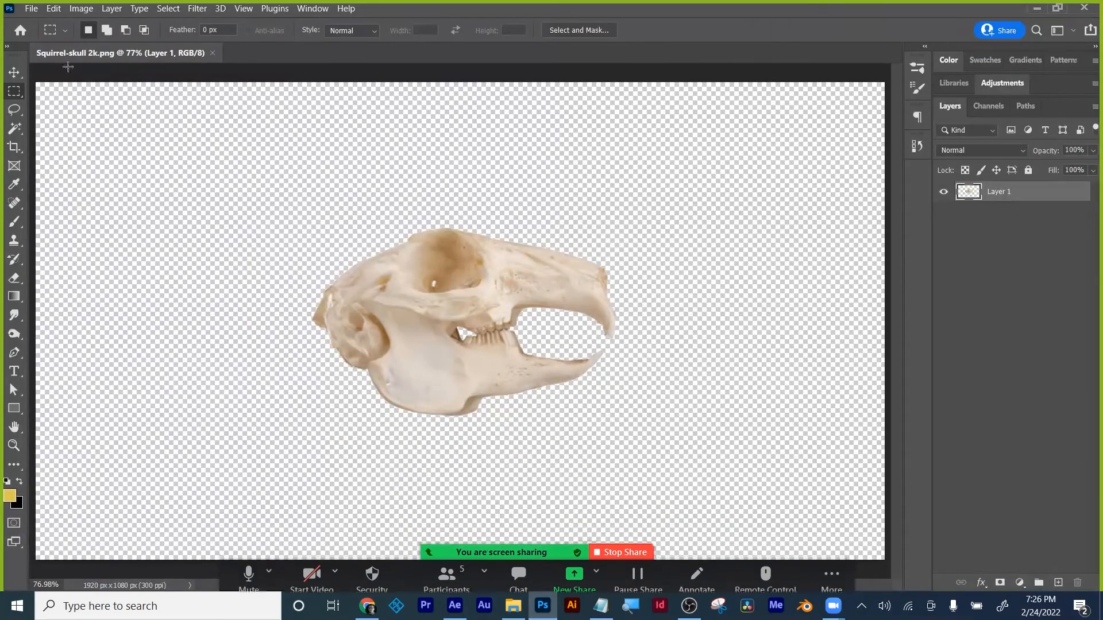
left_click(212, 53)
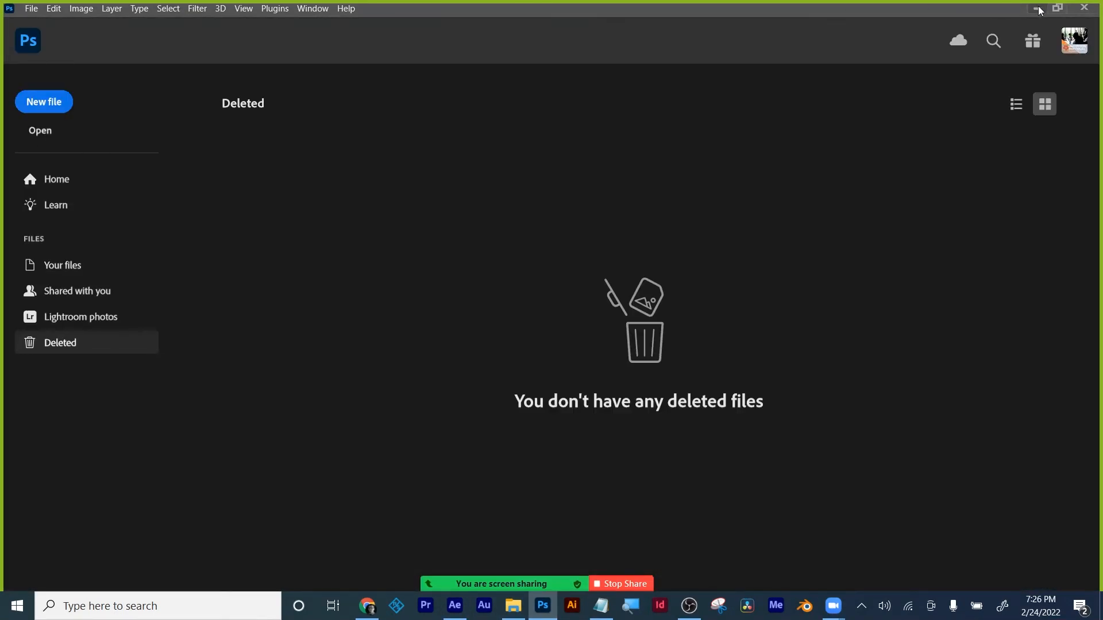
left_click(1038, 9)
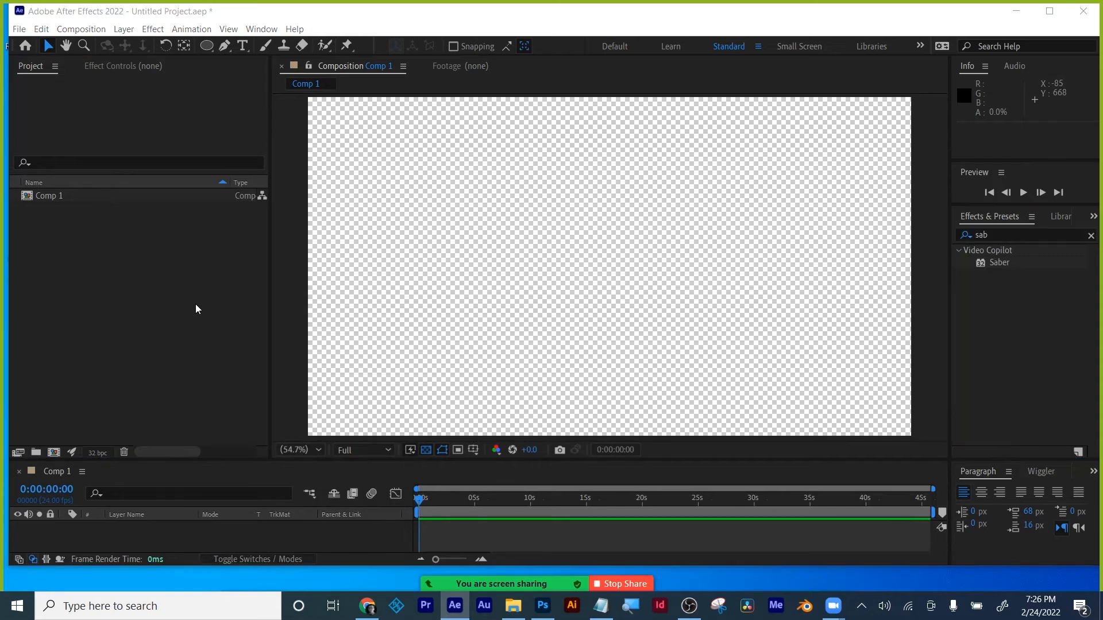
- Import both Squirrel-skull 2k.png and Squirrel-skull.png from the Desktop into the project
double_click(195, 309)
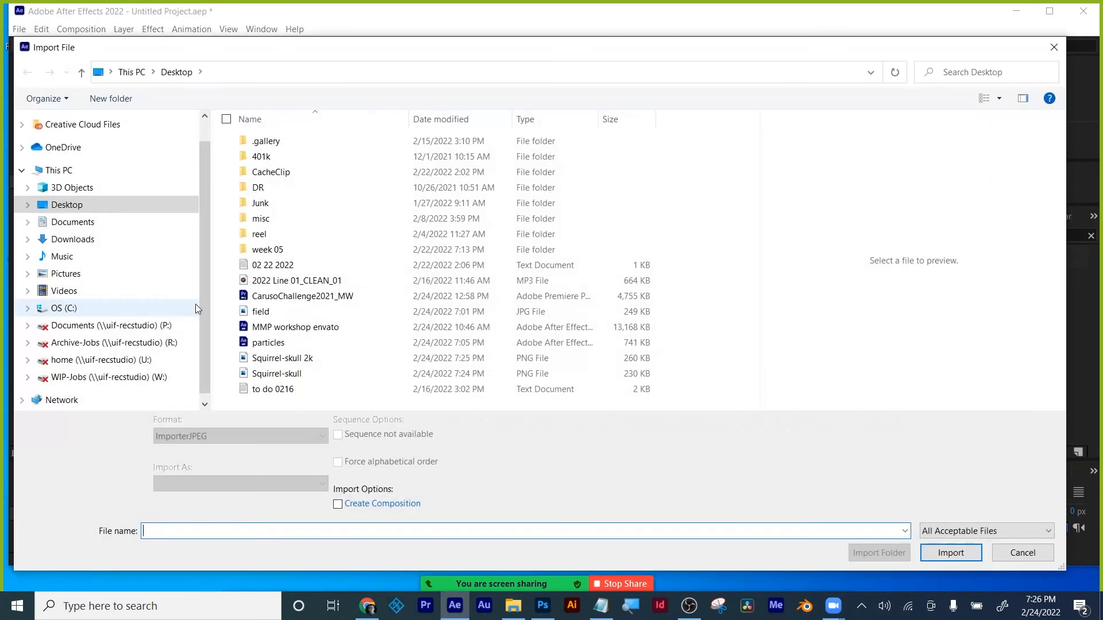
left_click(264, 359)
left_click(270, 373, "shift")
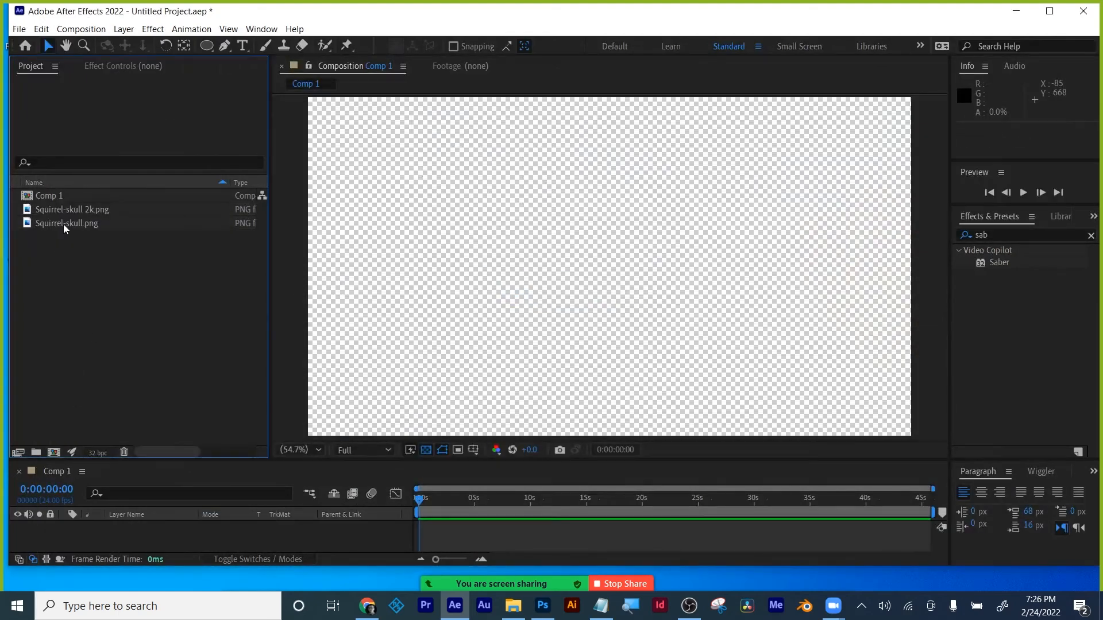
- Place Squirrel-skull.png in Comp 1 with the transparency grid off and apply the Saber effect to its layer
left_click_drag(63, 224, 118, 533)
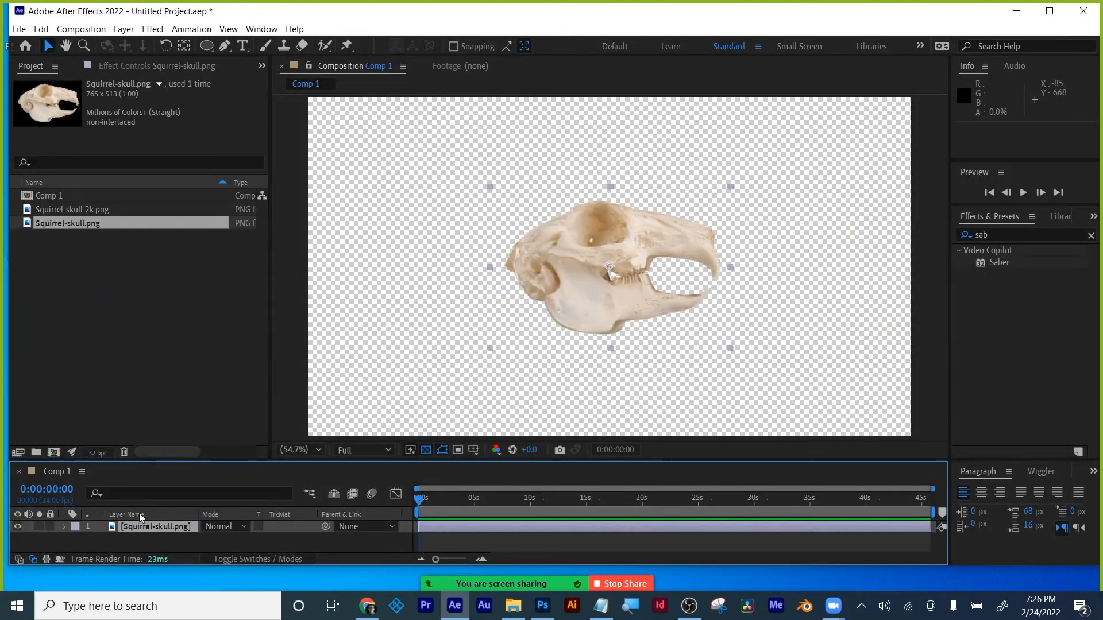
left_click(426, 449)
left_click_drag(1000, 260, 539, 524)
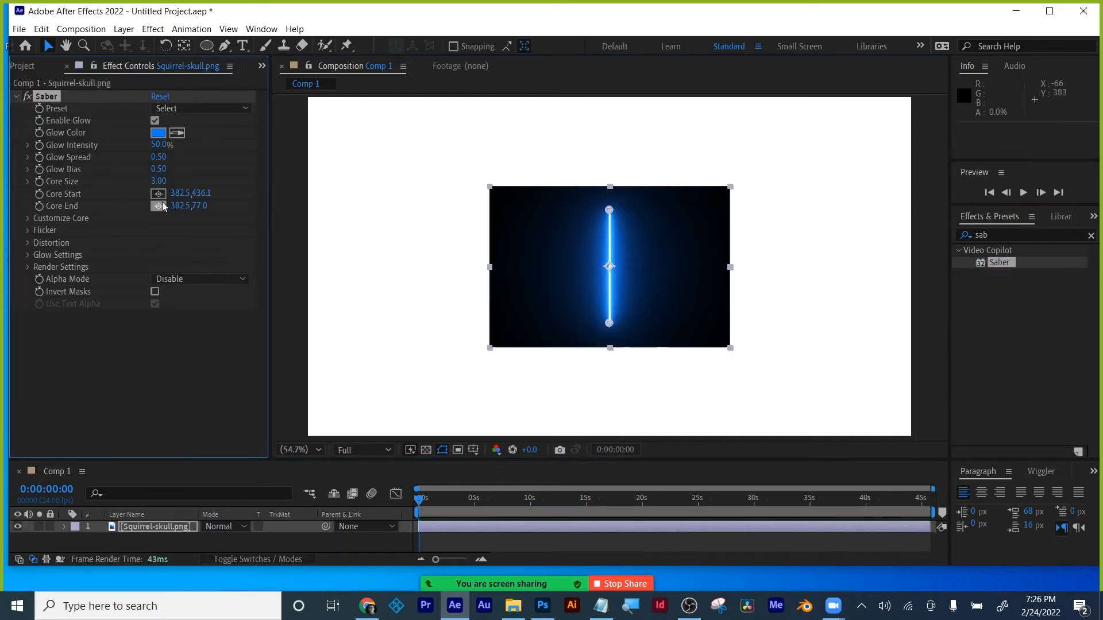
left_click(180, 108)
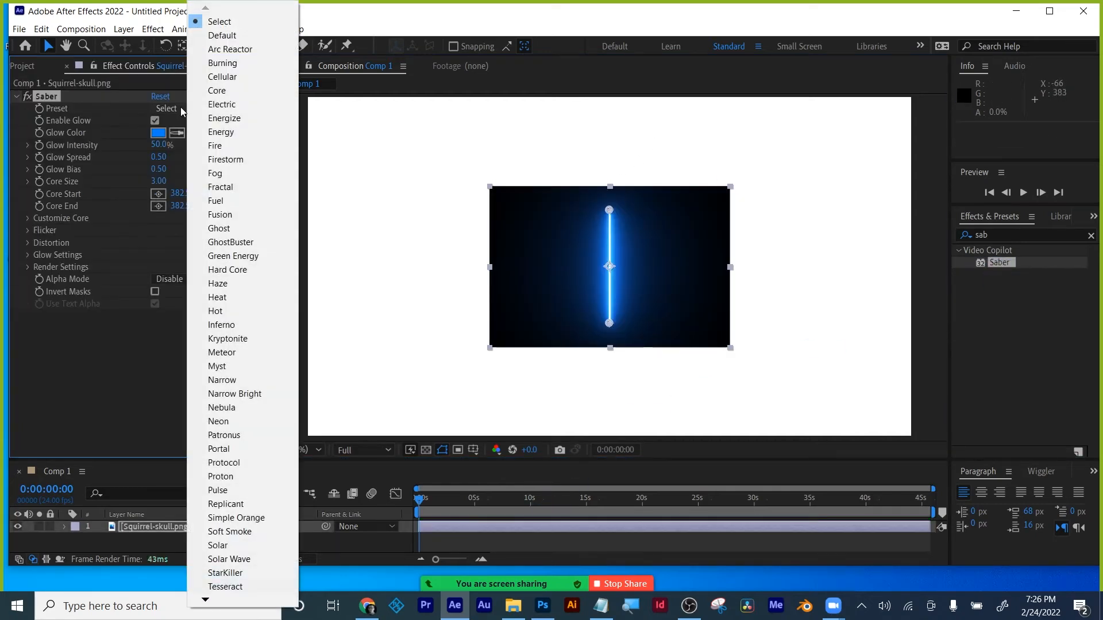
left_click(15, 207)
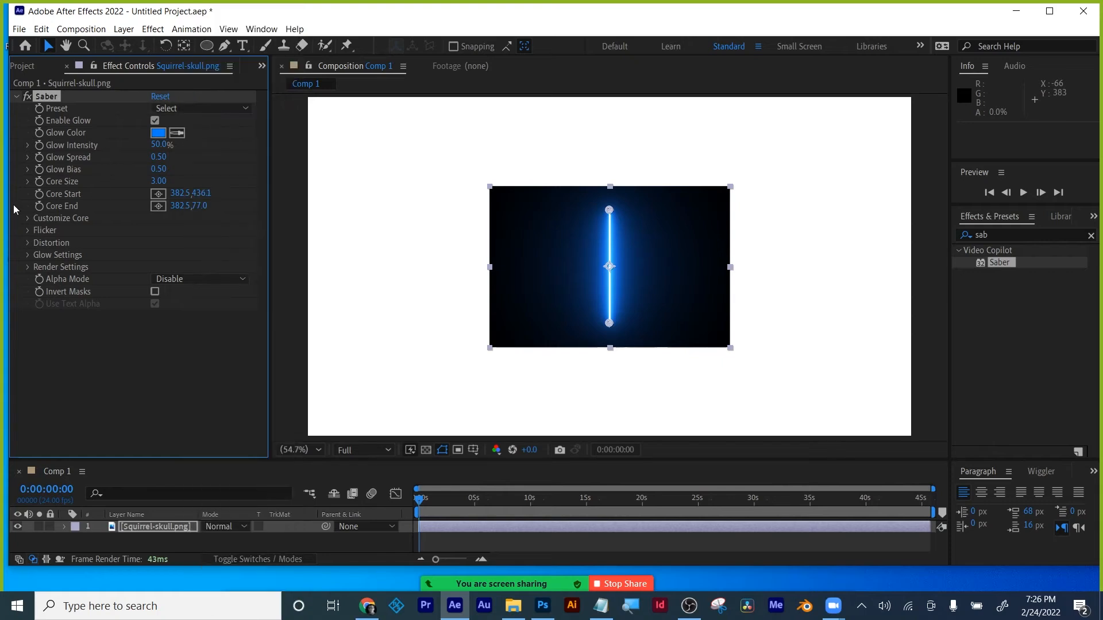
left_click(26, 219)
left_click(215, 230)
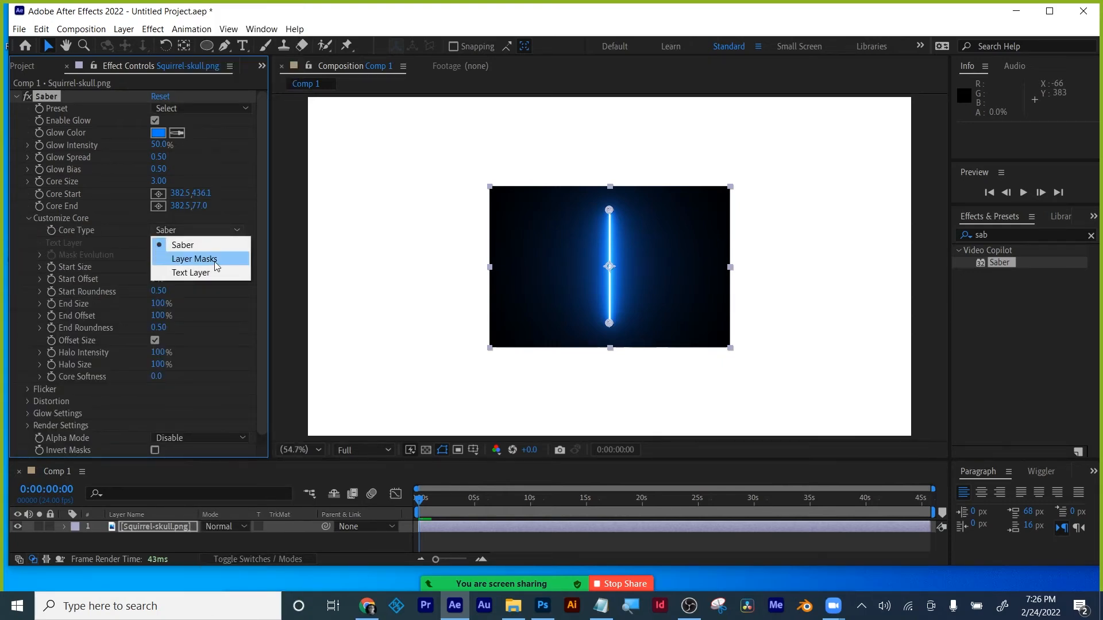
left_click(216, 261)
left_click(205, 230)
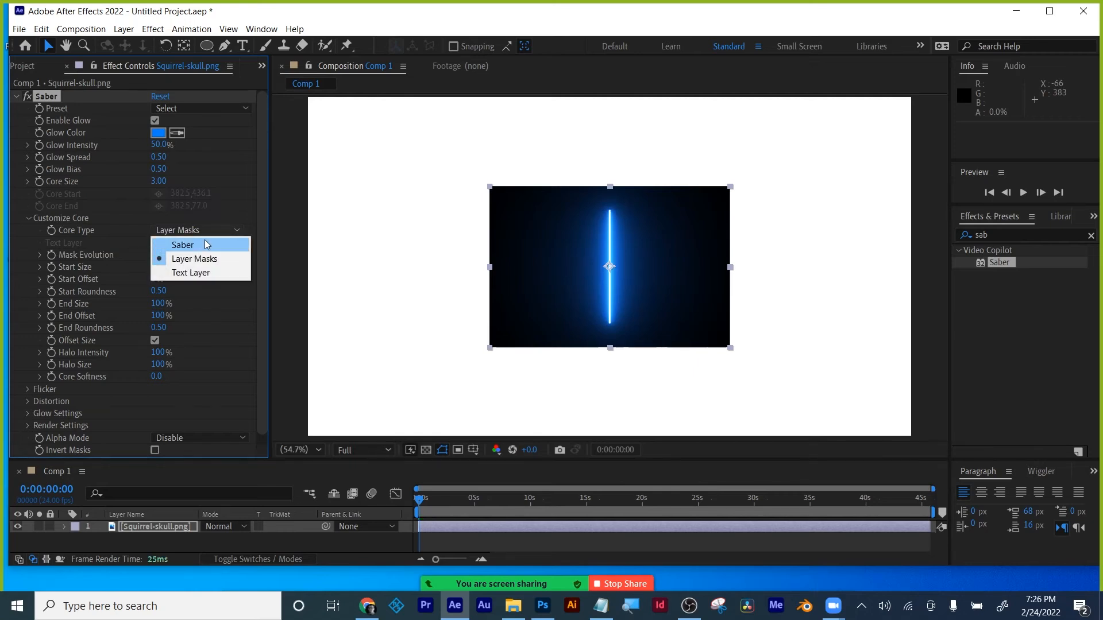
left_click(205, 244)
left_click(27, 218)
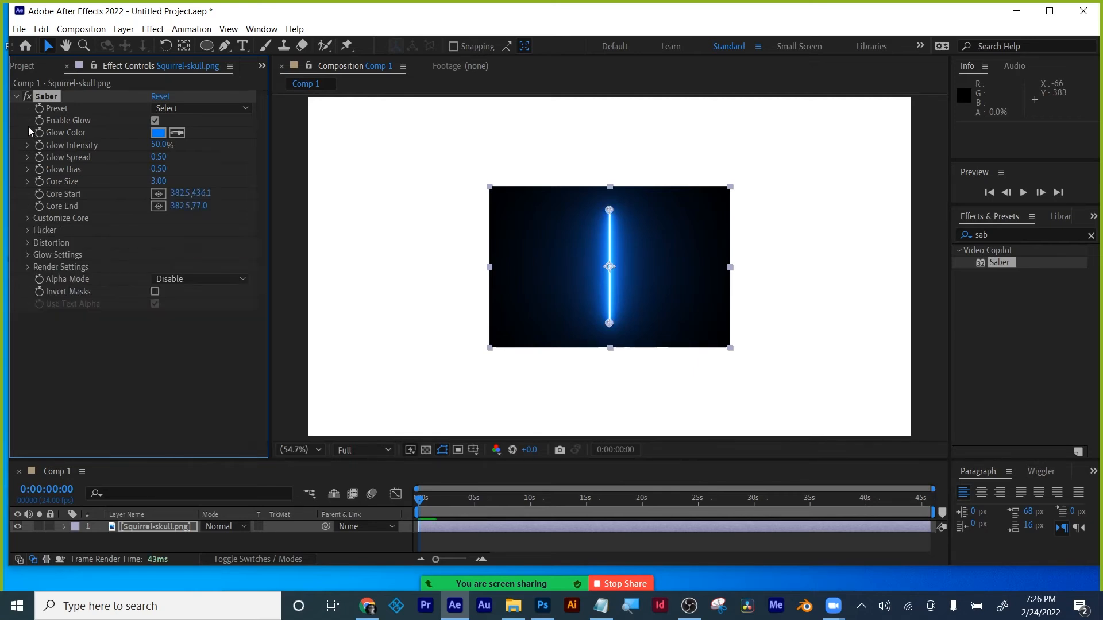
- Remove the Saber effect from the Squirrel-skull.png layer and auto-trace its current frame using the alpha channel
key("Delete")
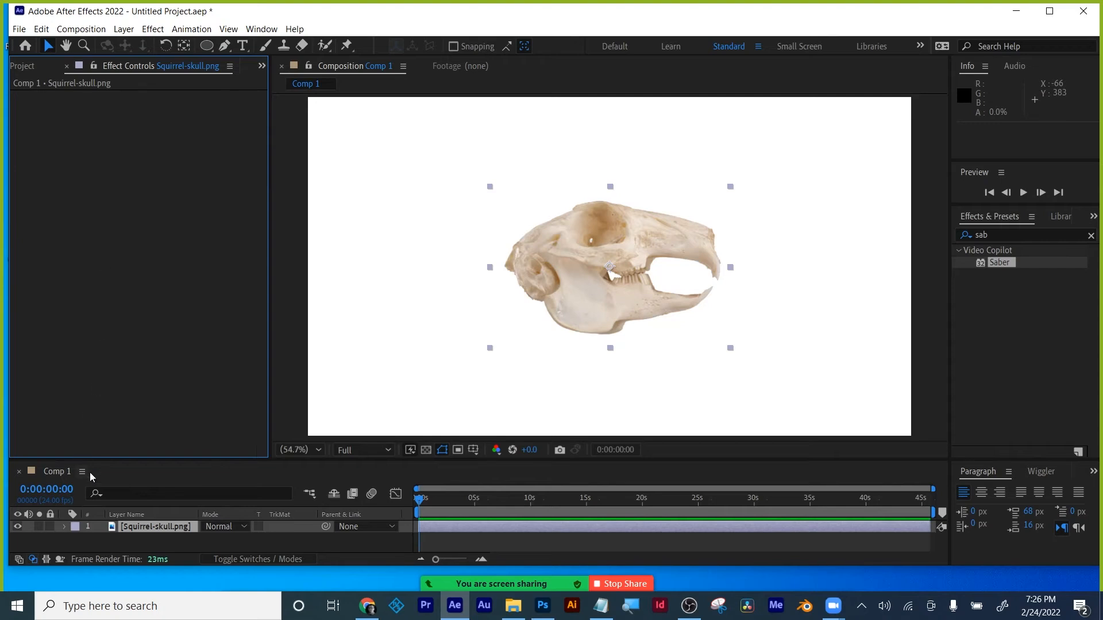
left_click(122, 30)
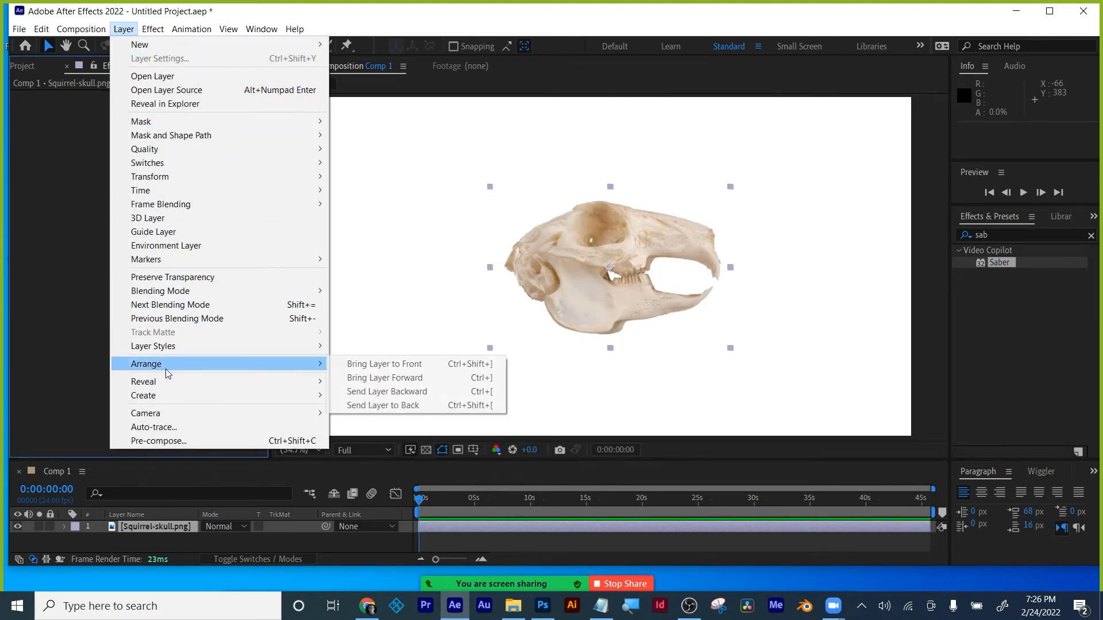
left_click(167, 427)
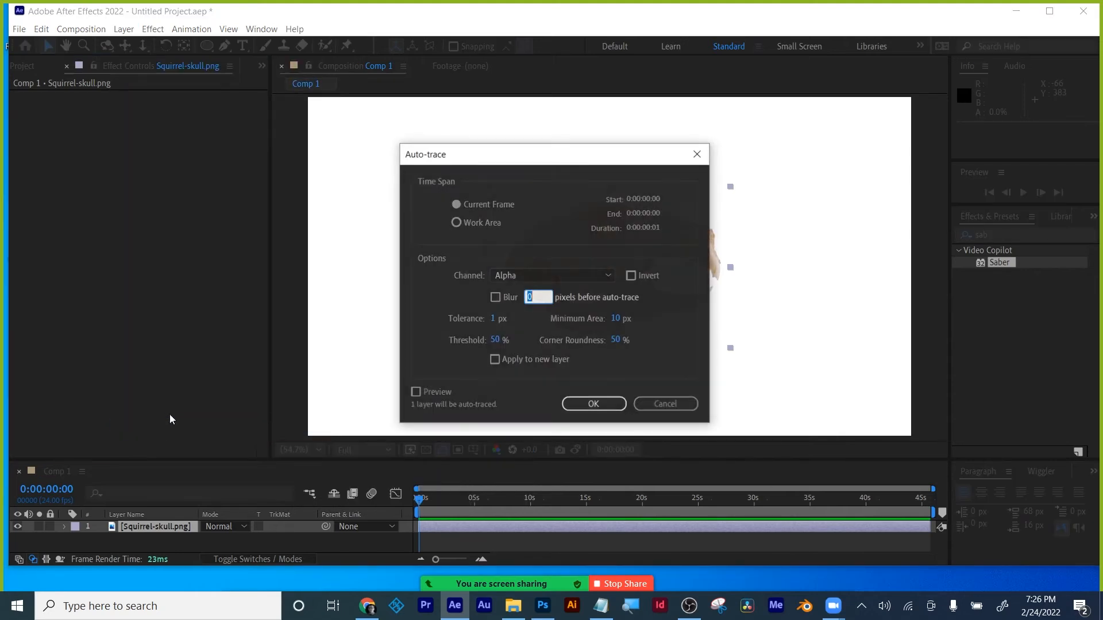
left_click(588, 404)
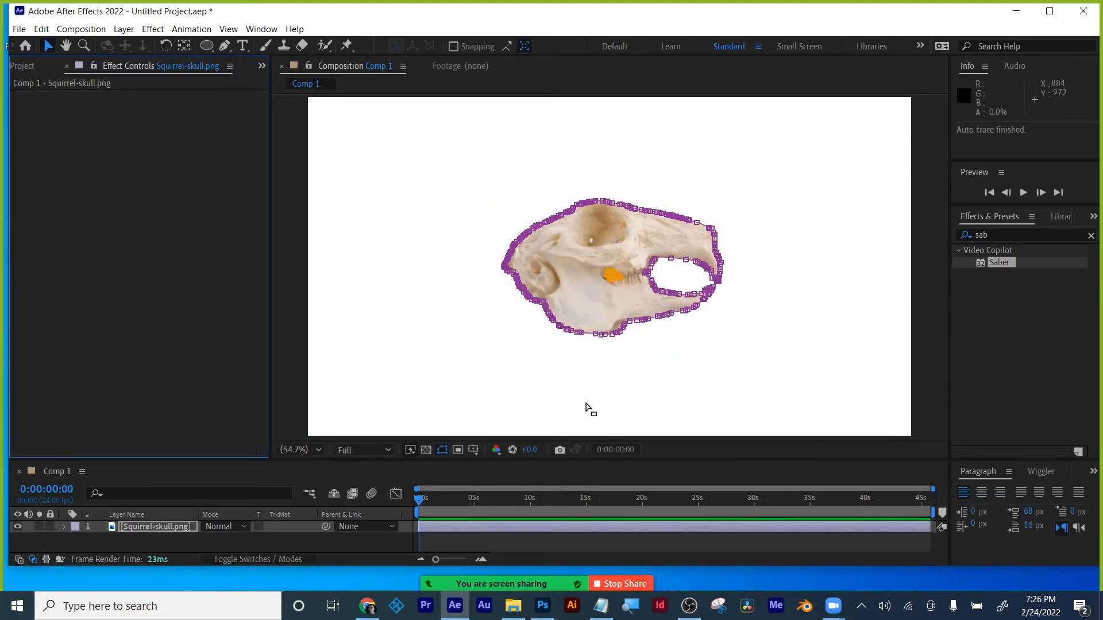
- Reveal the traced masks and delete Mask 2, the small one near the teeth, from the Squirrel-skull.png layer
key("m")
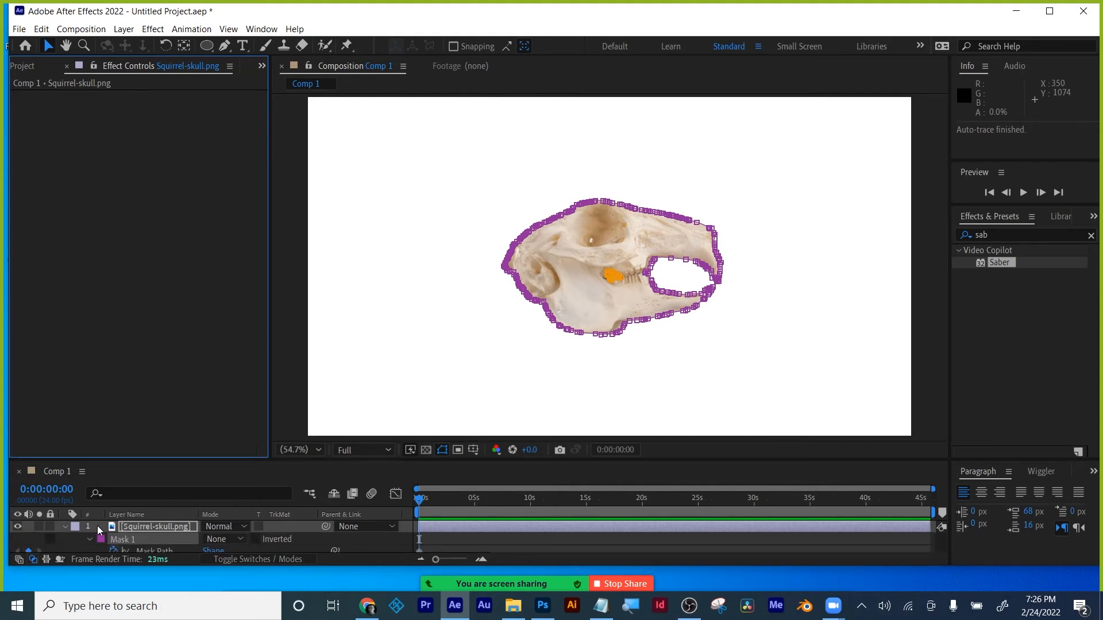
left_click_drag(148, 459, 148, 396)
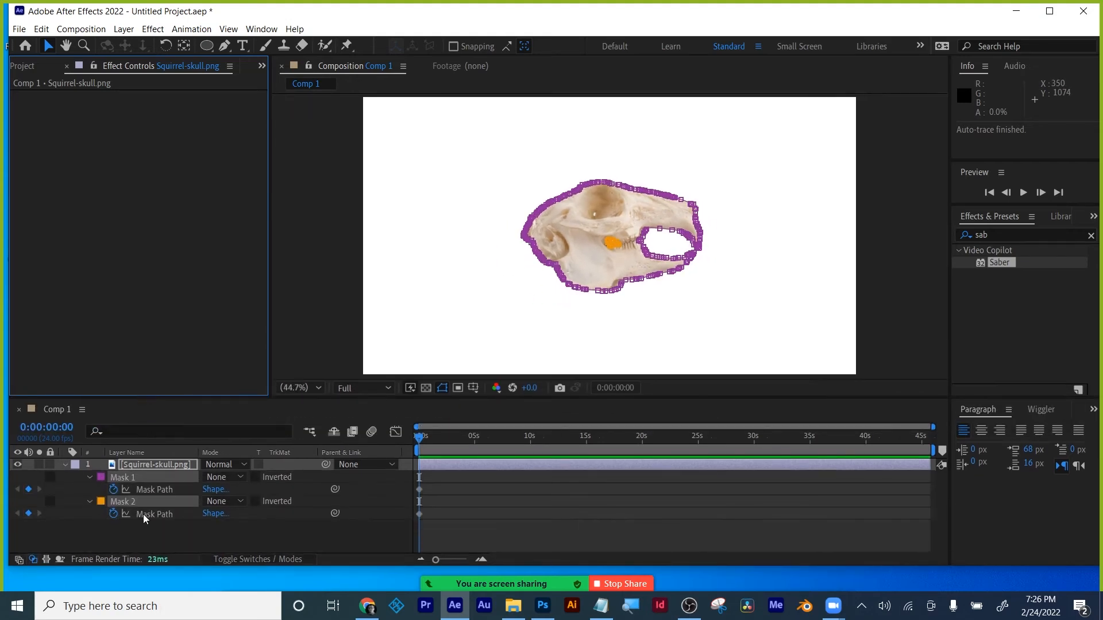
left_click(122, 543)
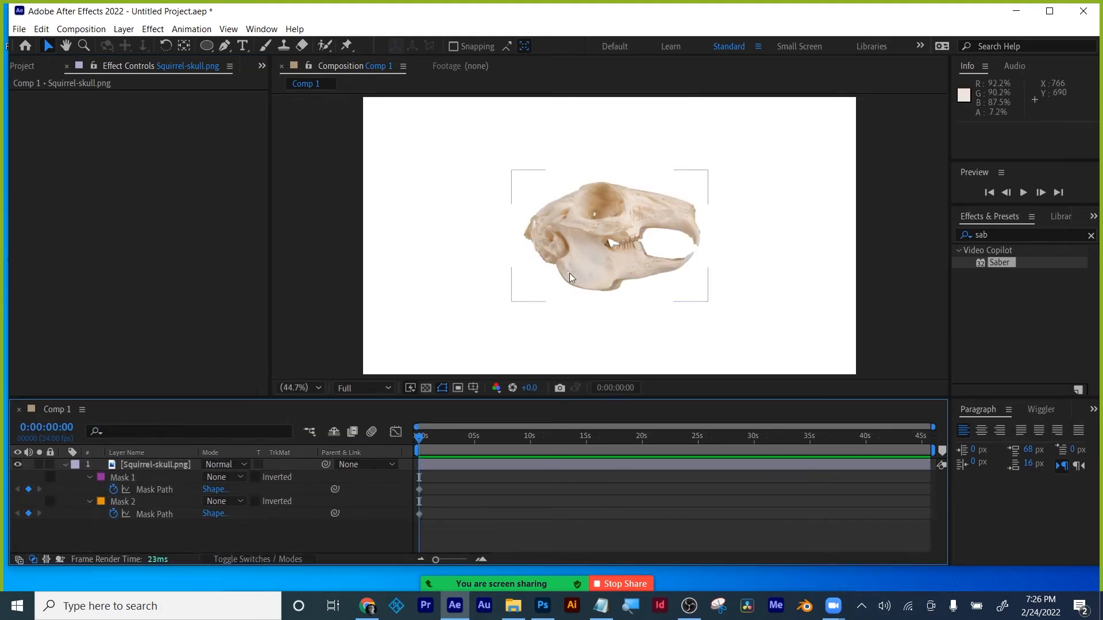
left_click(123, 505)
key("Delete")
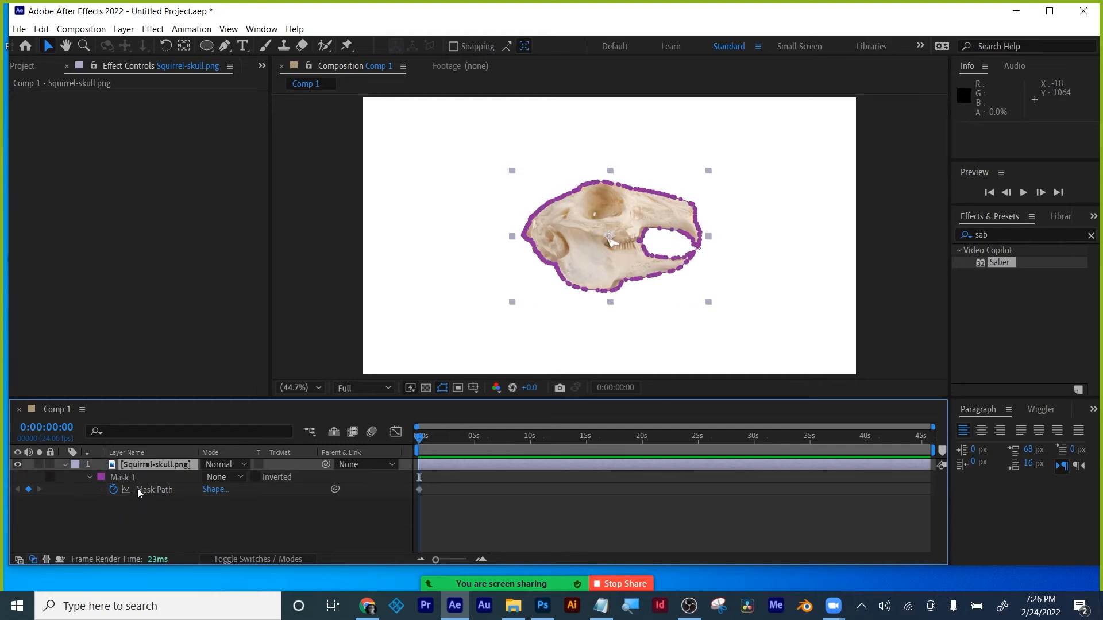
- Apply Saber to the masked Squirrel-skull.png layer and set its core type to Layer Masks
left_click(137, 489)
left_click(184, 394)
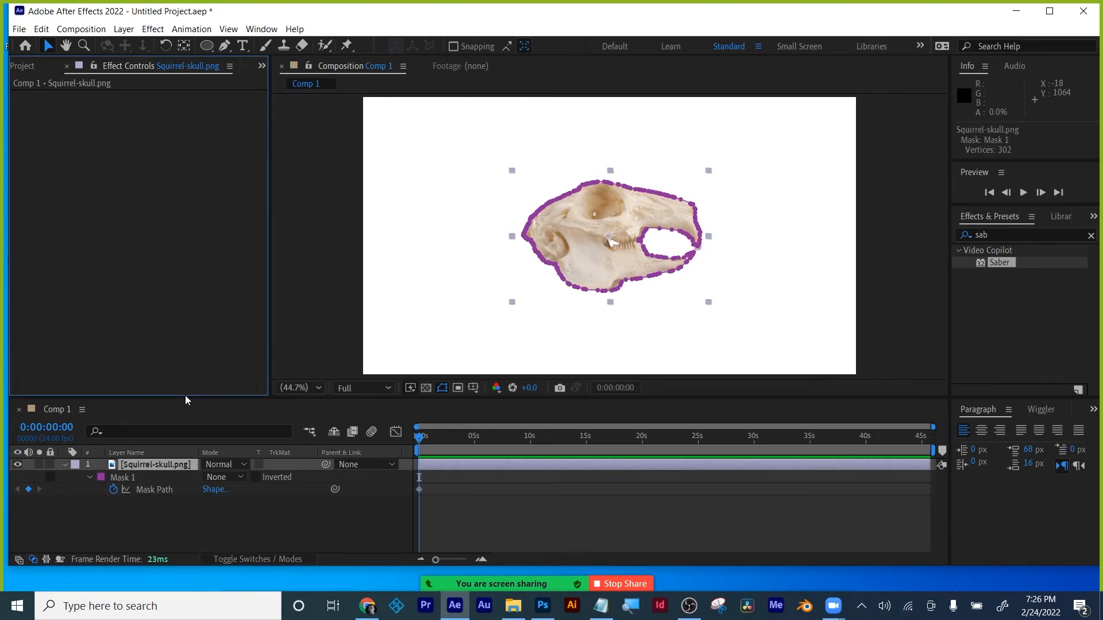
left_click_drag(184, 398, 183, 420)
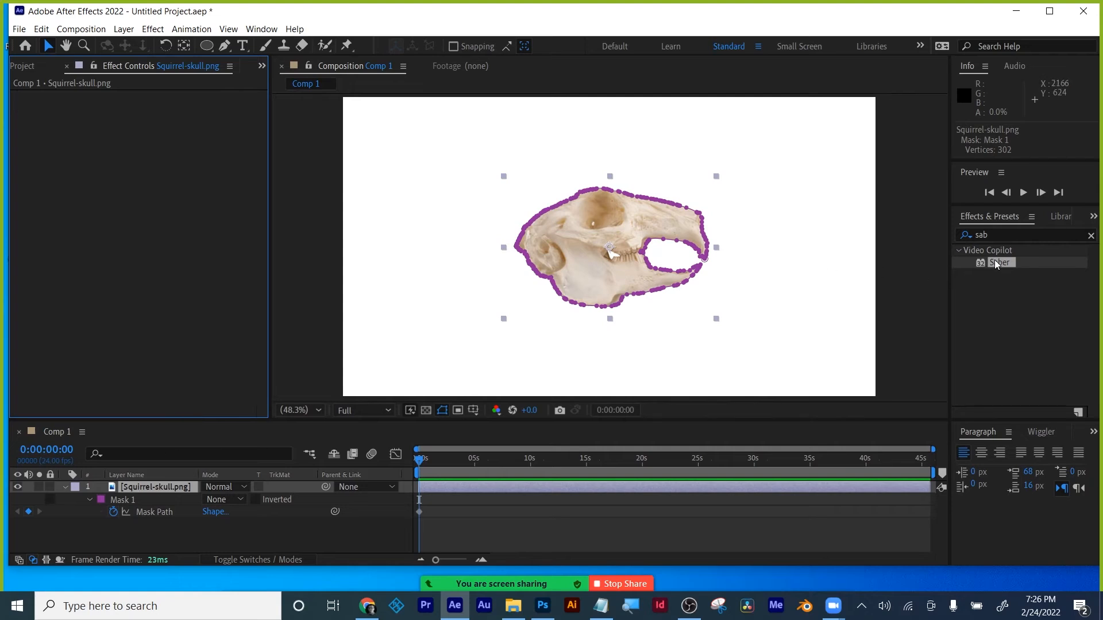
left_click_drag(999, 262, 549, 487)
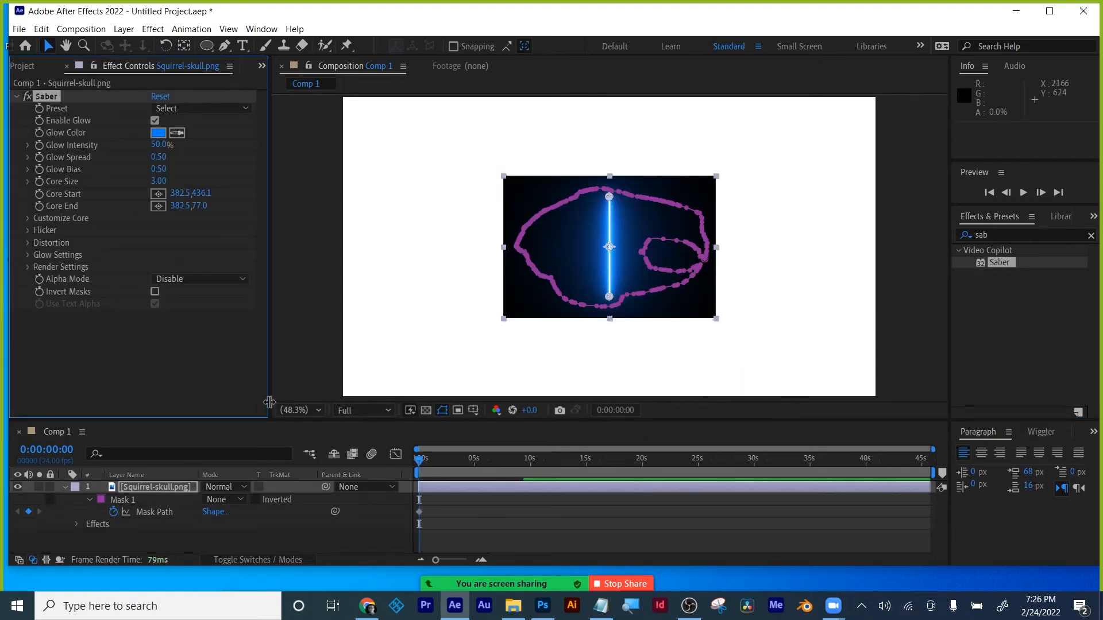
left_click(27, 218)
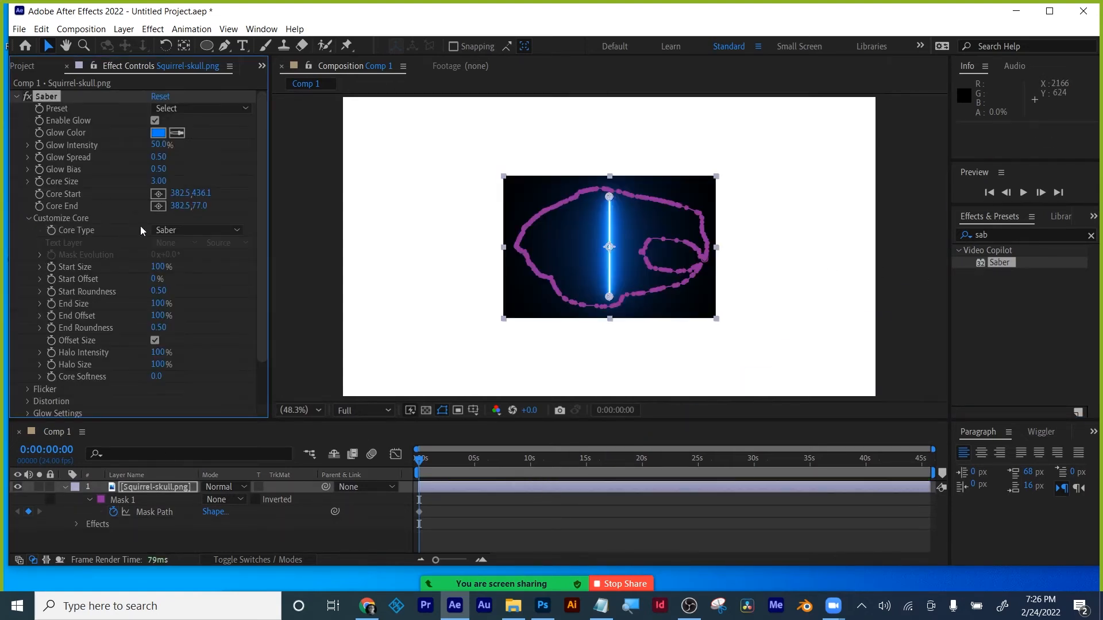
left_click(166, 230)
left_click(166, 259)
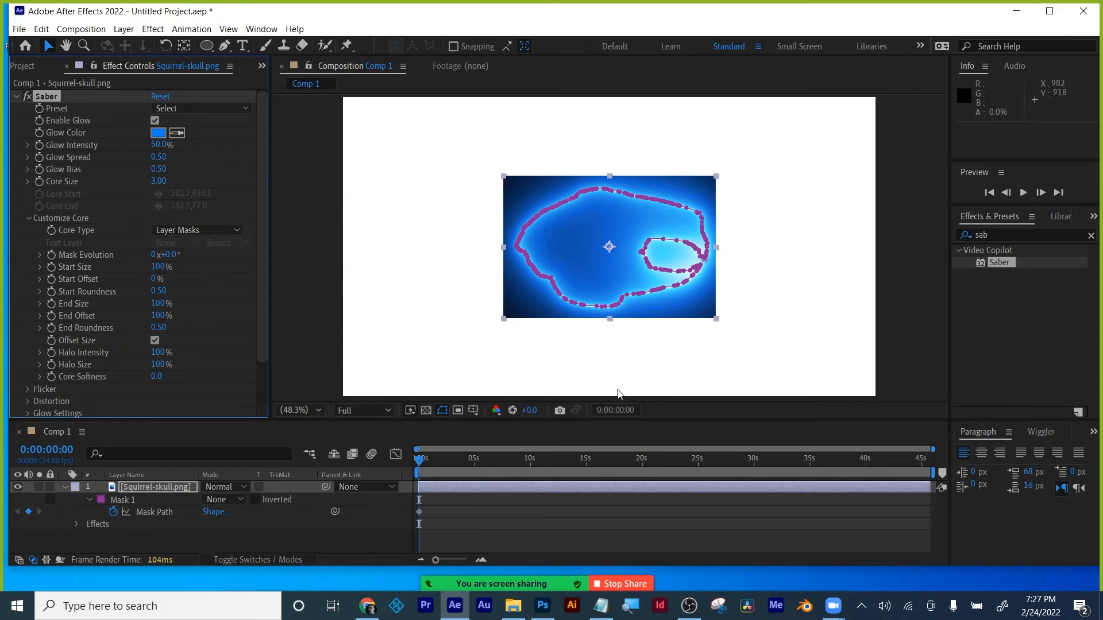
left_click(602, 519)
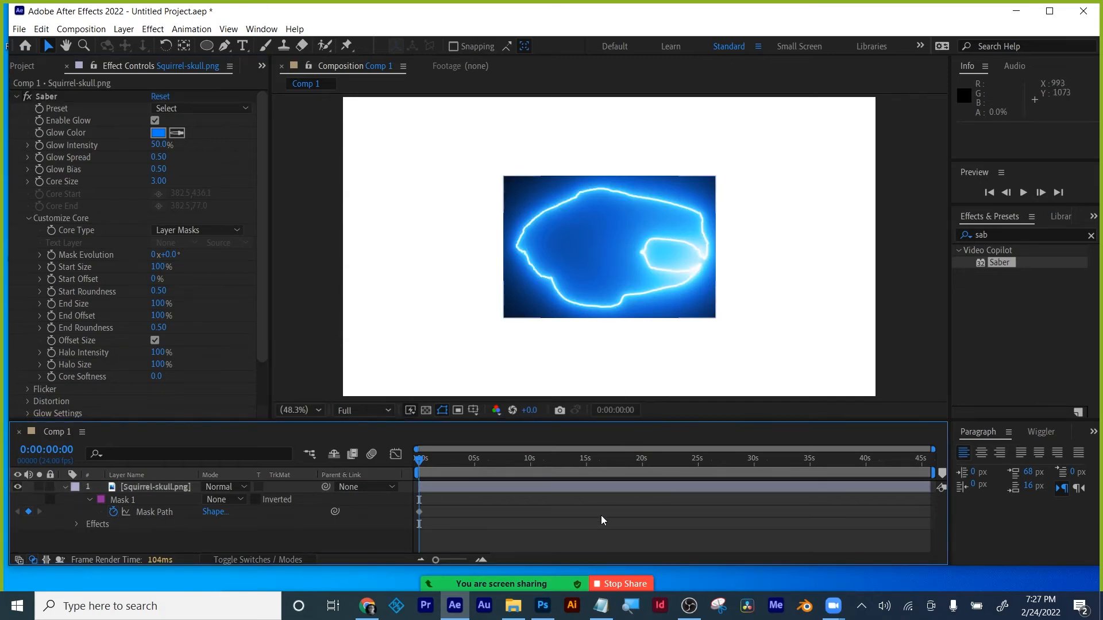
- Replace the Squirrel-skull.png layer in Comp 1 with the Squirrel-skull 2k.png image from the project
left_click(129, 489)
key("Delete")
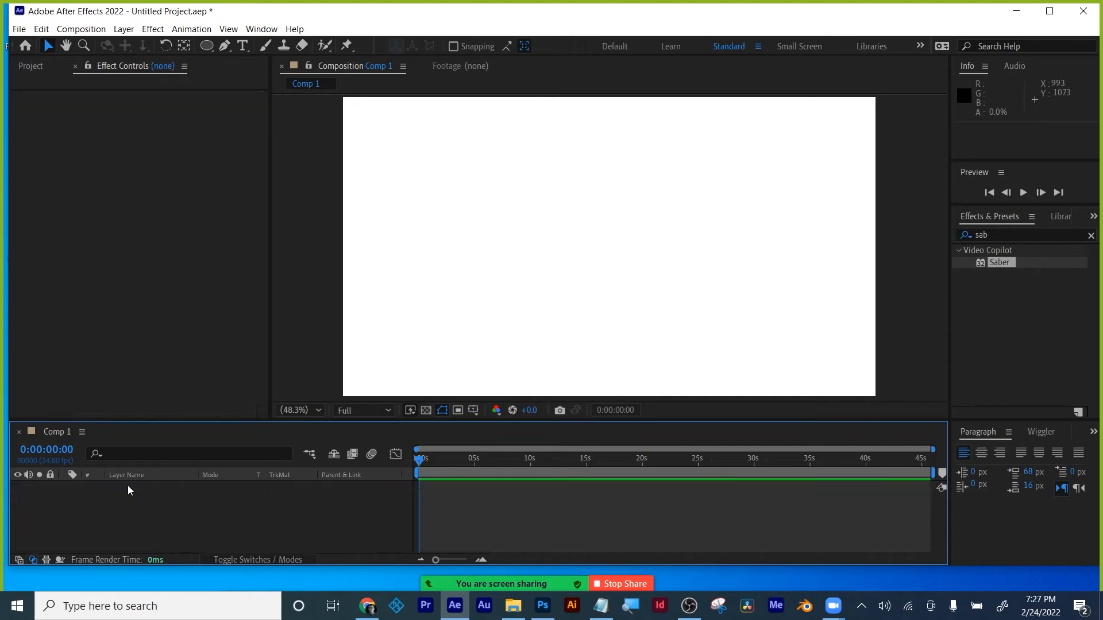
left_click(25, 65)
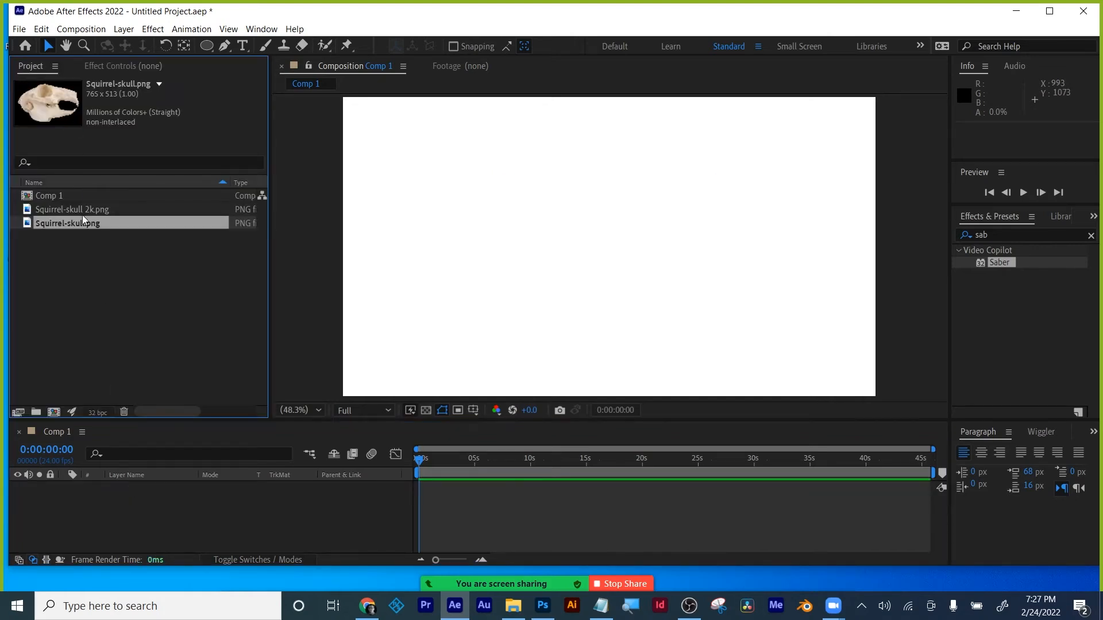
left_click_drag(81, 209, 92, 507)
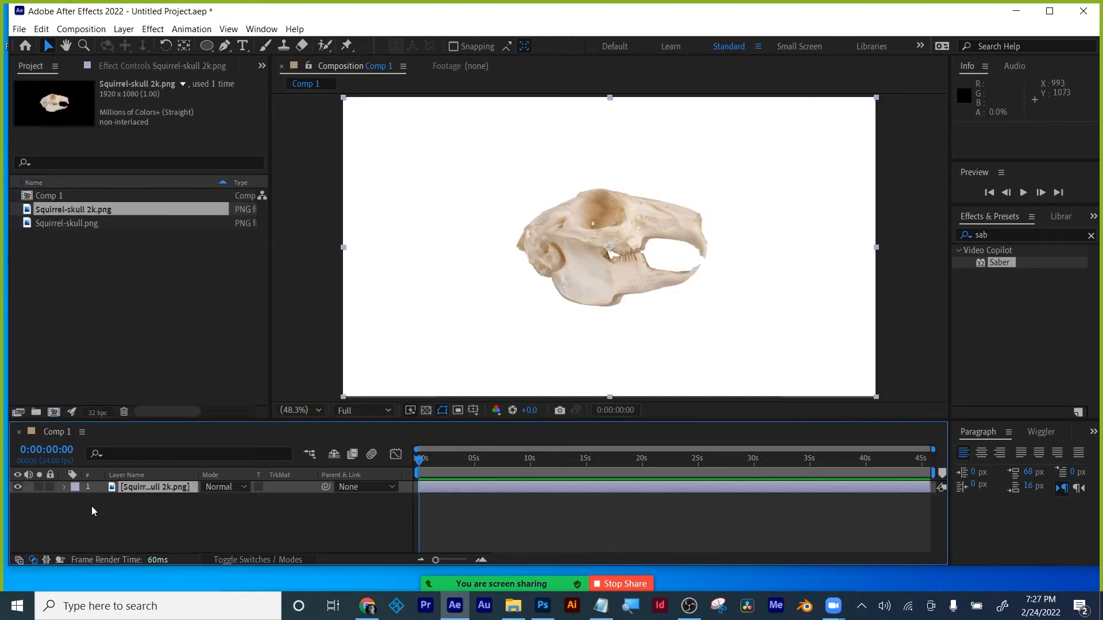
- Auto-trace the current frame of the Squirrel-skull 2k.png layer using the alpha channel
right_click(133, 490)
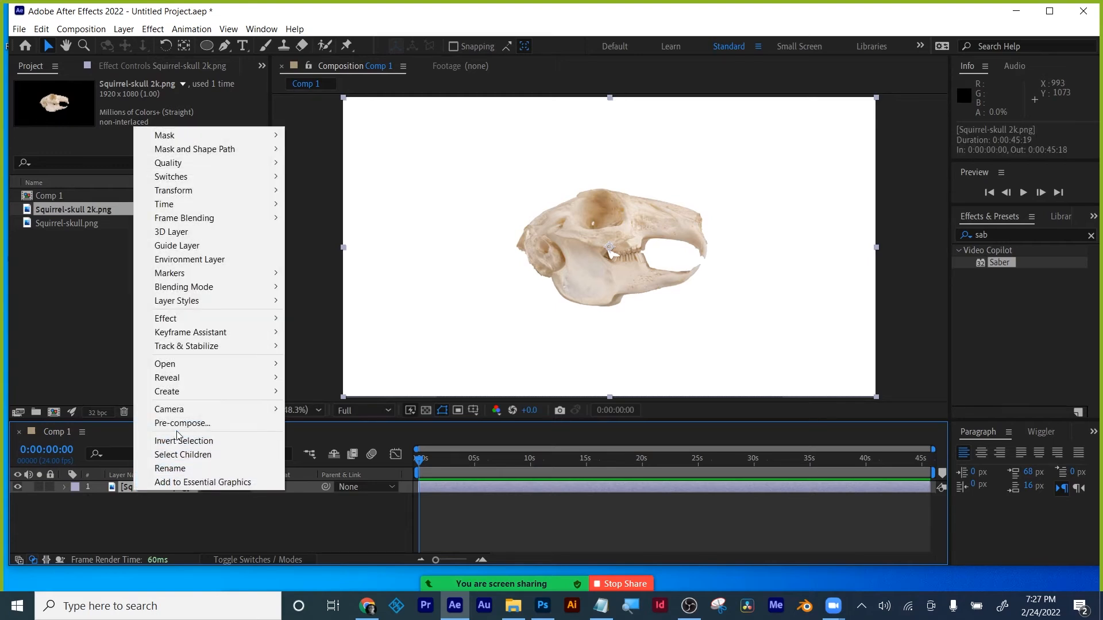
left_click(123, 517)
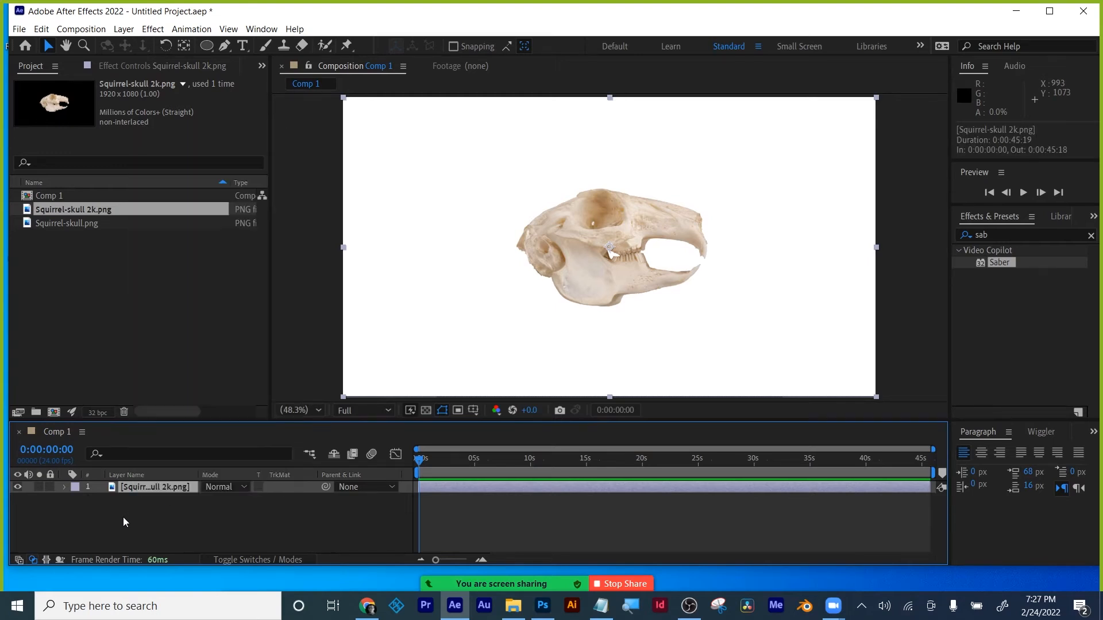
right_click(171, 483)
left_click(145, 491)
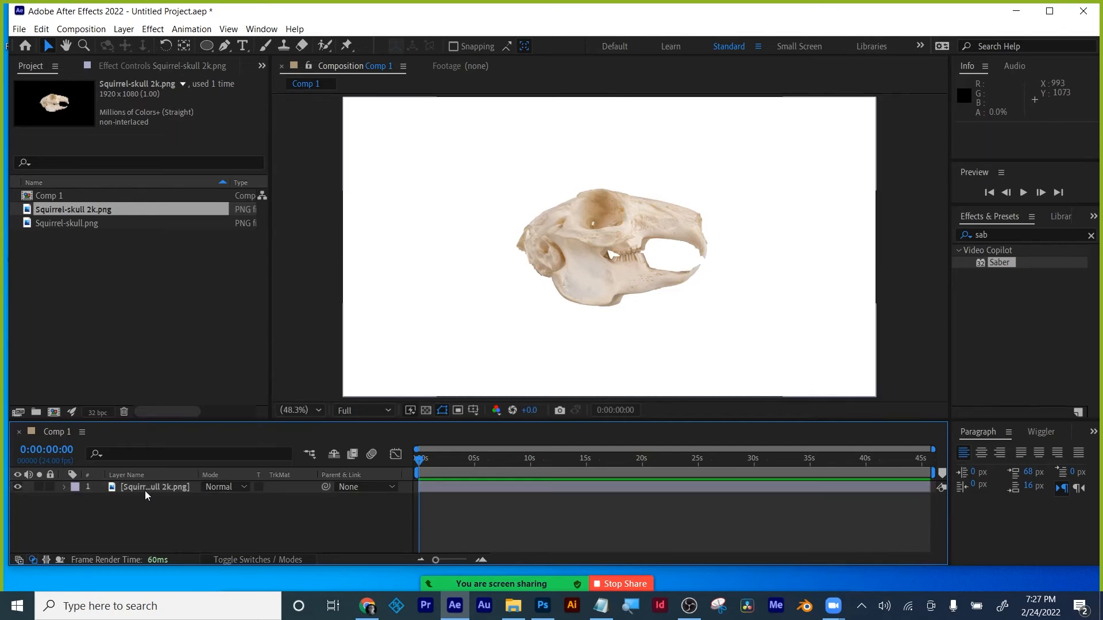
left_click(123, 29)
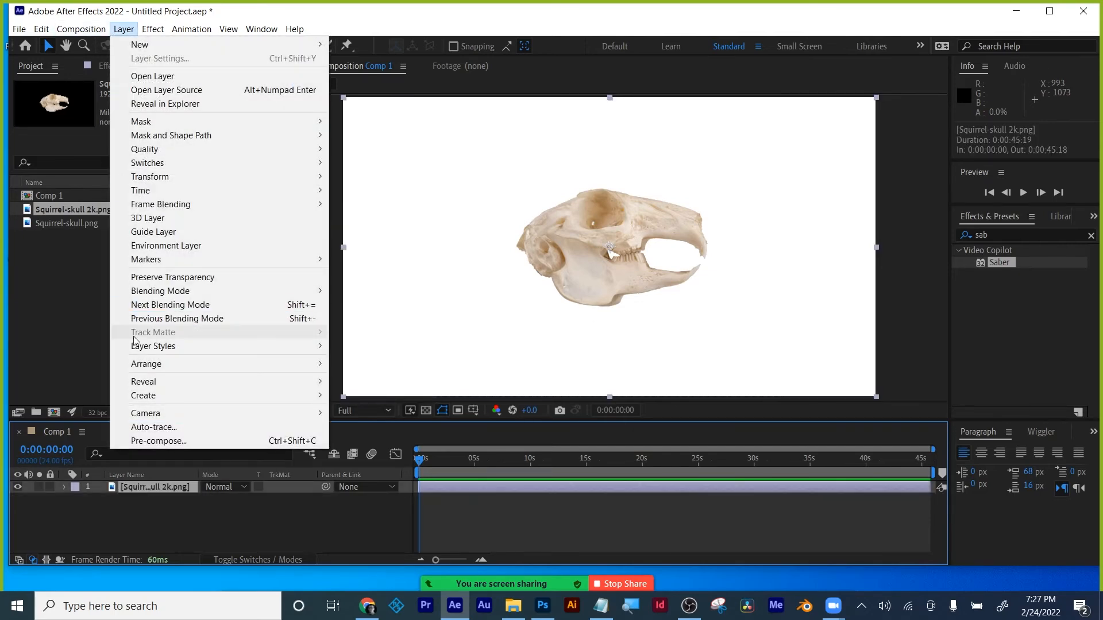
left_click(140, 426)
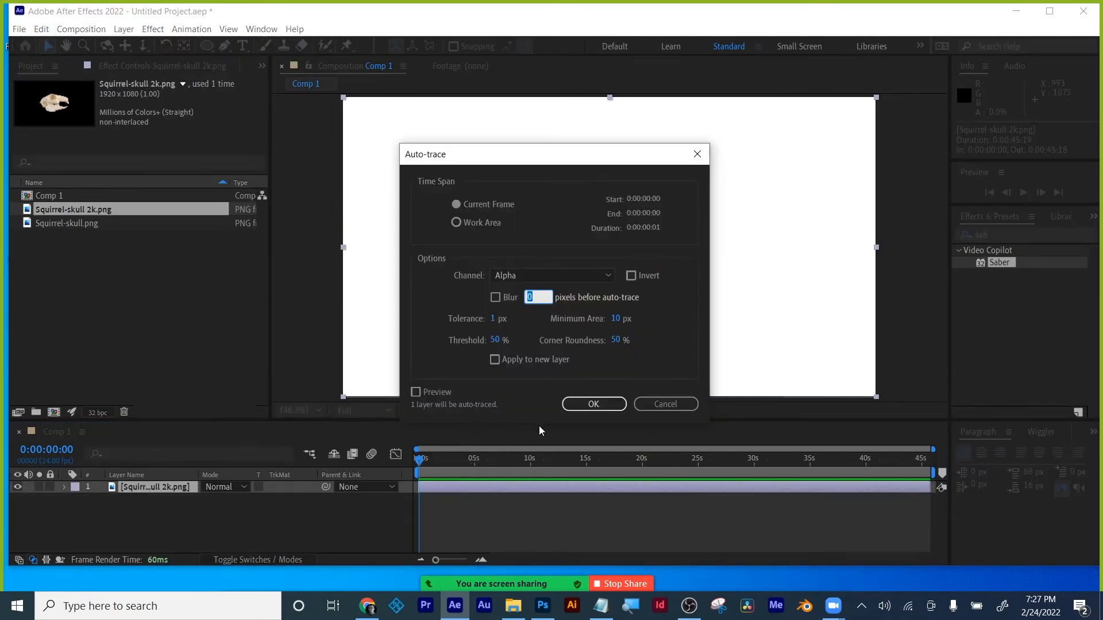
left_click(581, 401)
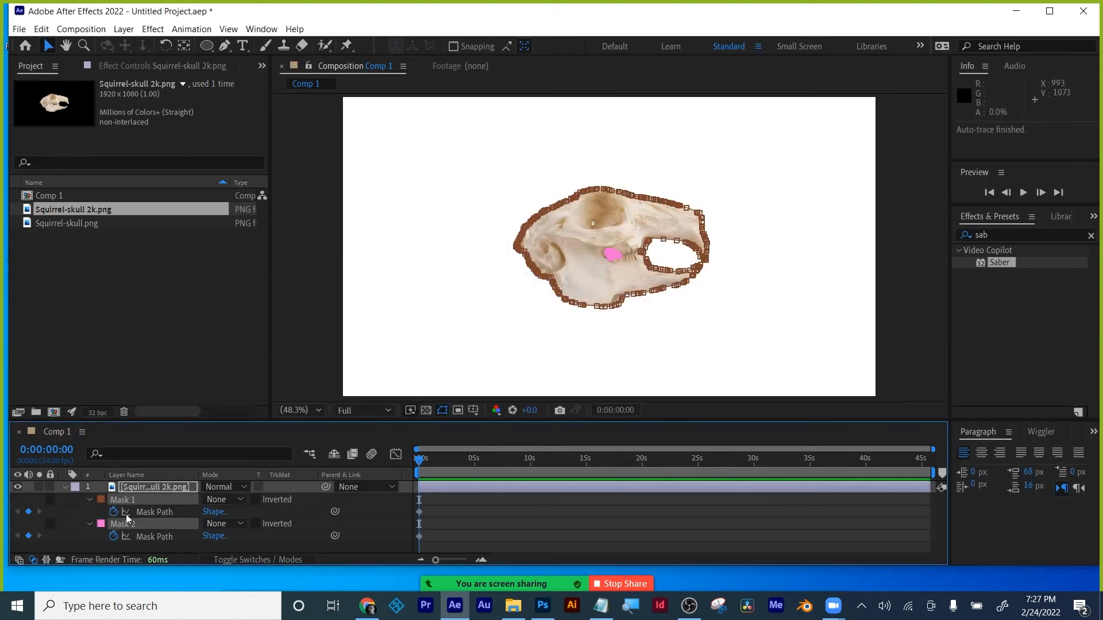
- Delete only Mask 2, the small mask near the teeth, from the Squirrel-skull 2k.png layer, keeping the outline mask
key("ctrl+x")
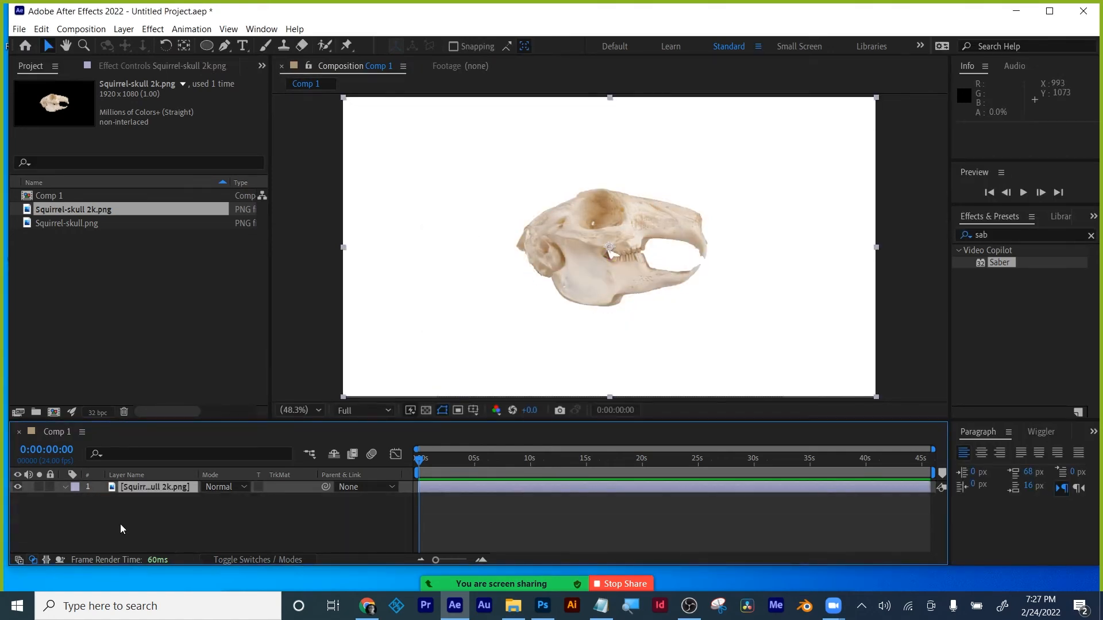
key("ctrl+z")
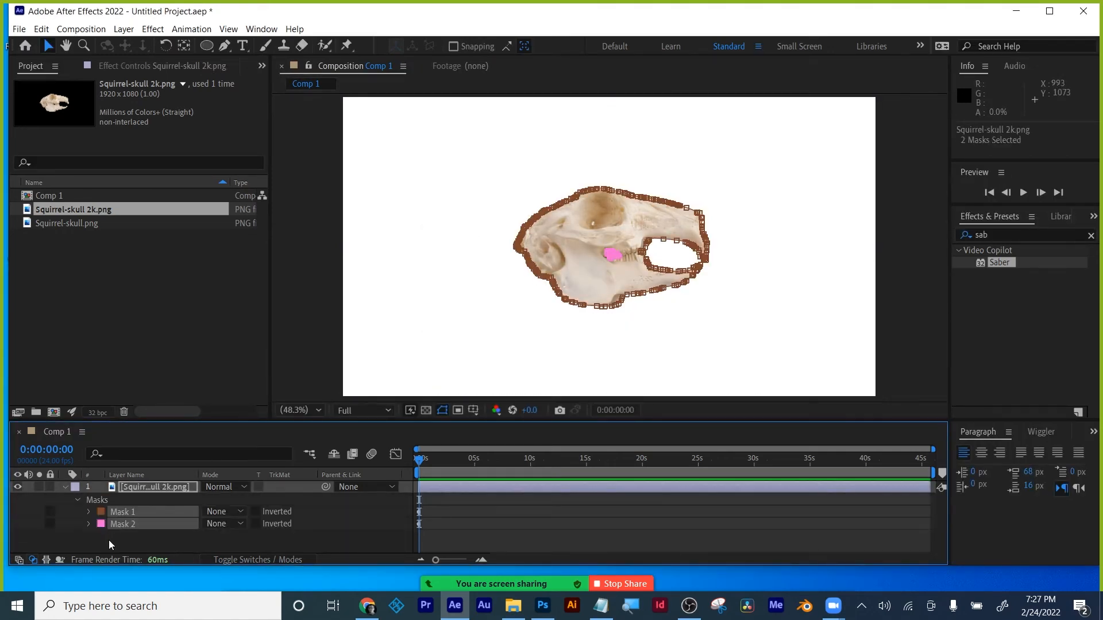
left_click(109, 543)
left_click(118, 525)
key("Delete")
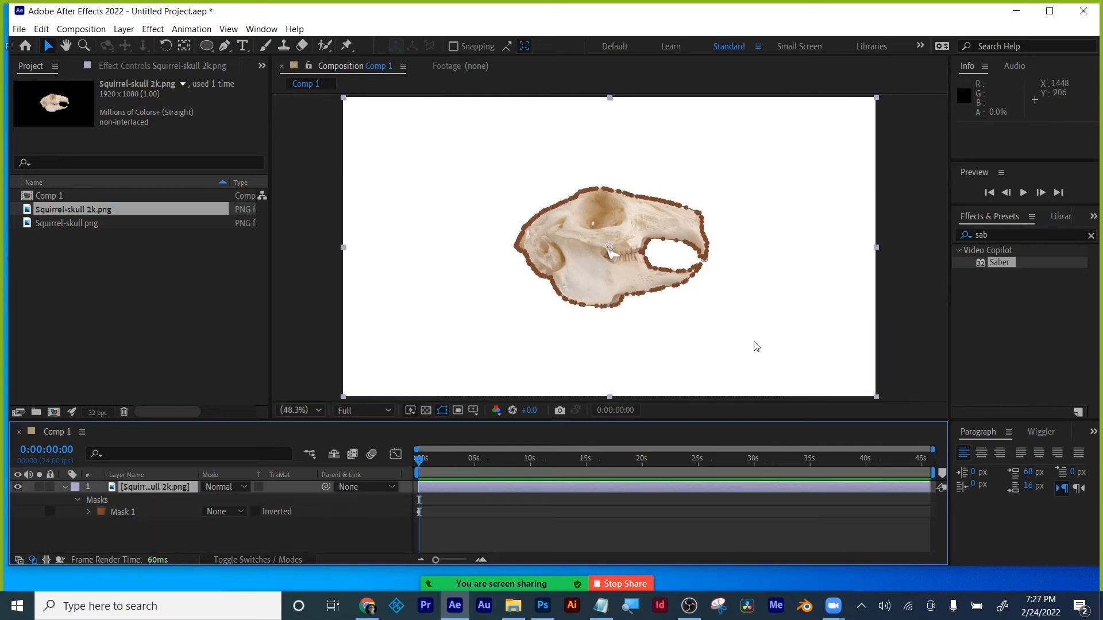
- Apply Saber to the Squirrel-skull 2k.png layer, with core type Layer Masks and the Fusion preset
left_click_drag(997, 262, 561, 488)
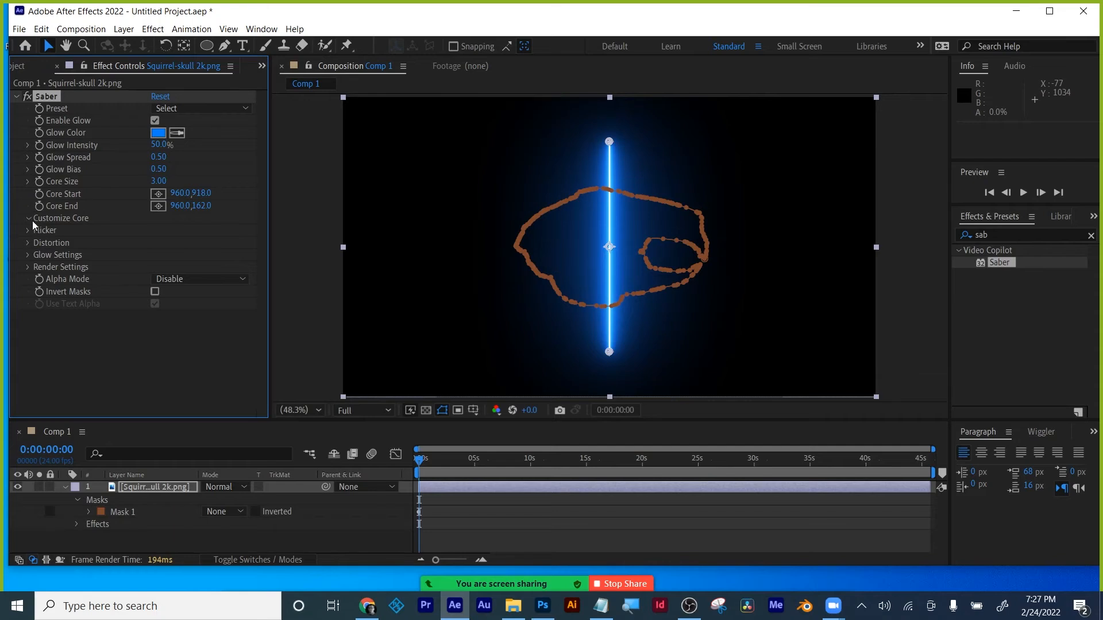
left_click(219, 236)
left_click(209, 261)
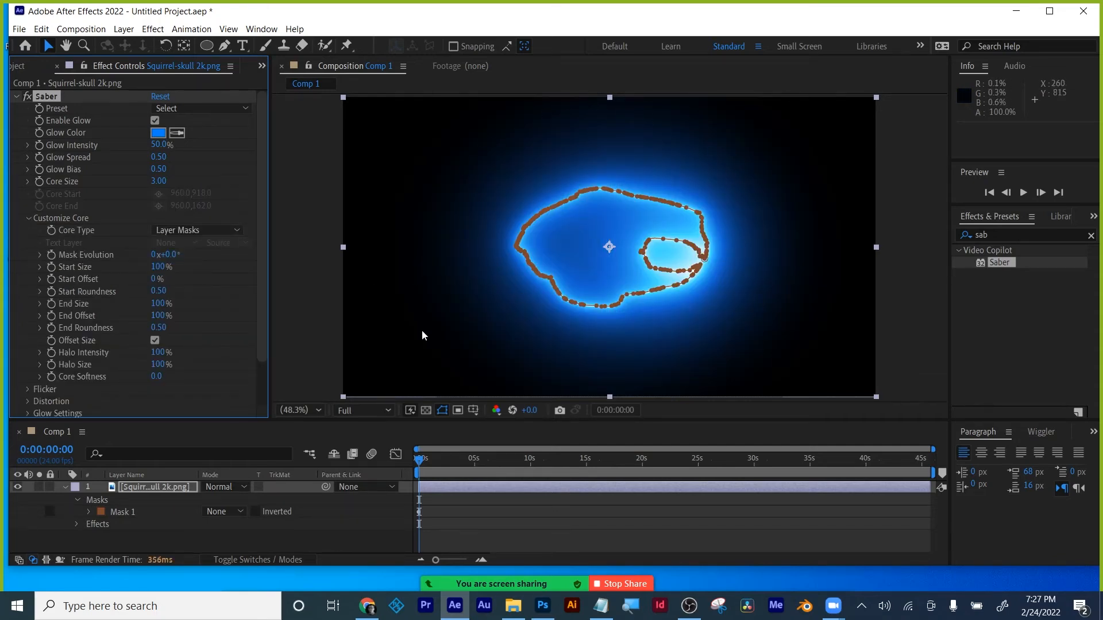
left_click(171, 110)
left_click(203, 220)
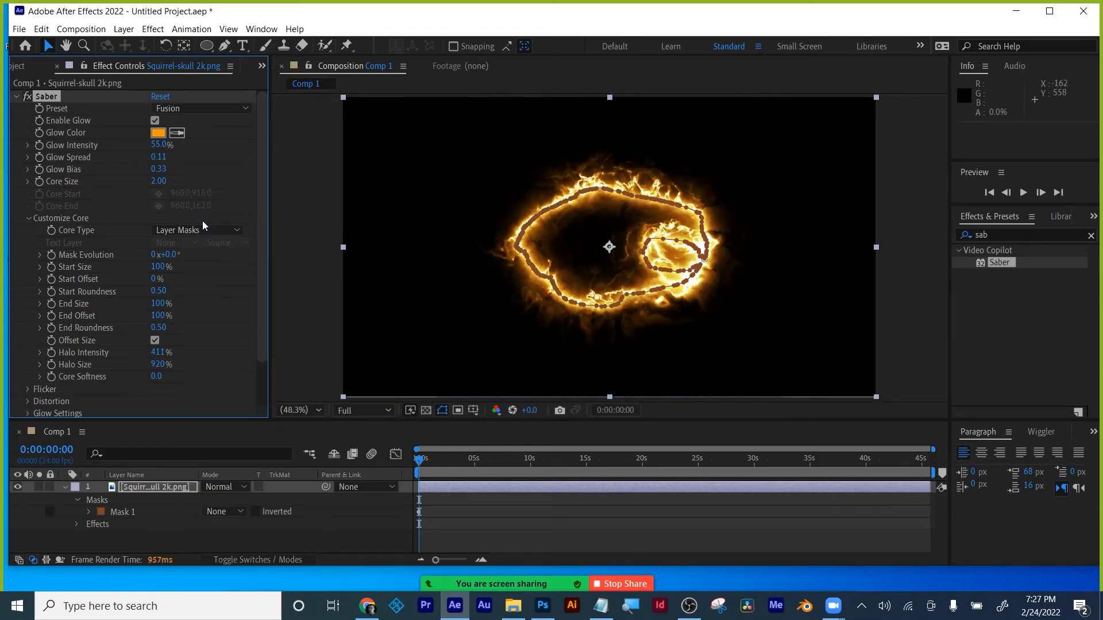
- Duplicate the Squirrel-skull 2k.png layer together with its Saber effect
left_click(137, 492)
key("ctrl+d")
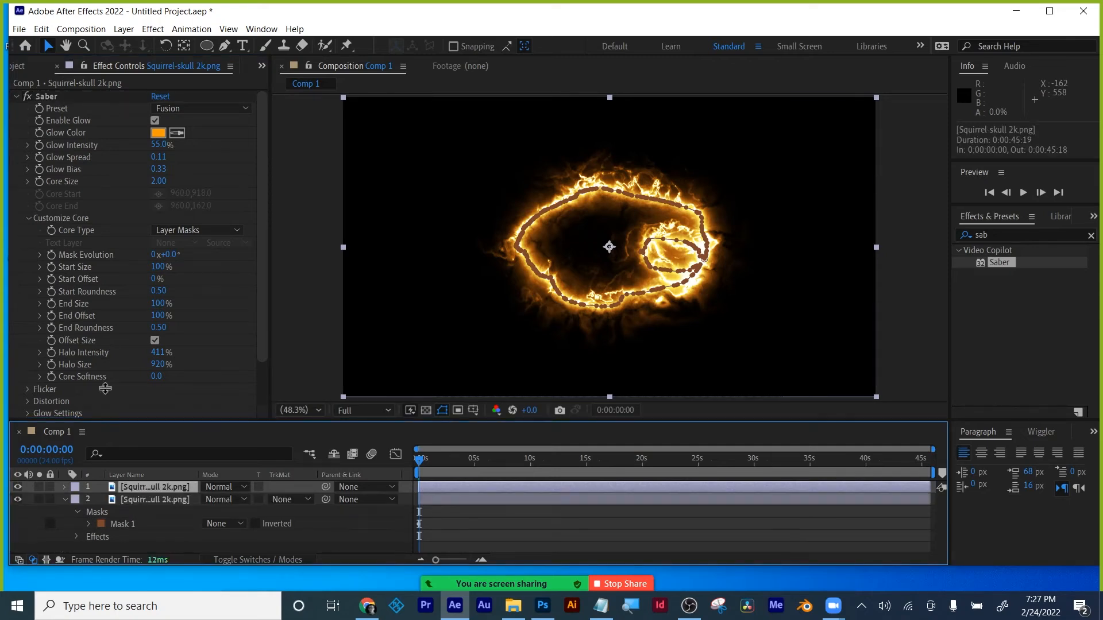
- Turn off Saber on the upper skull layer and preview the fiery outline around the image from 0:00:09:17
left_click(27, 96)
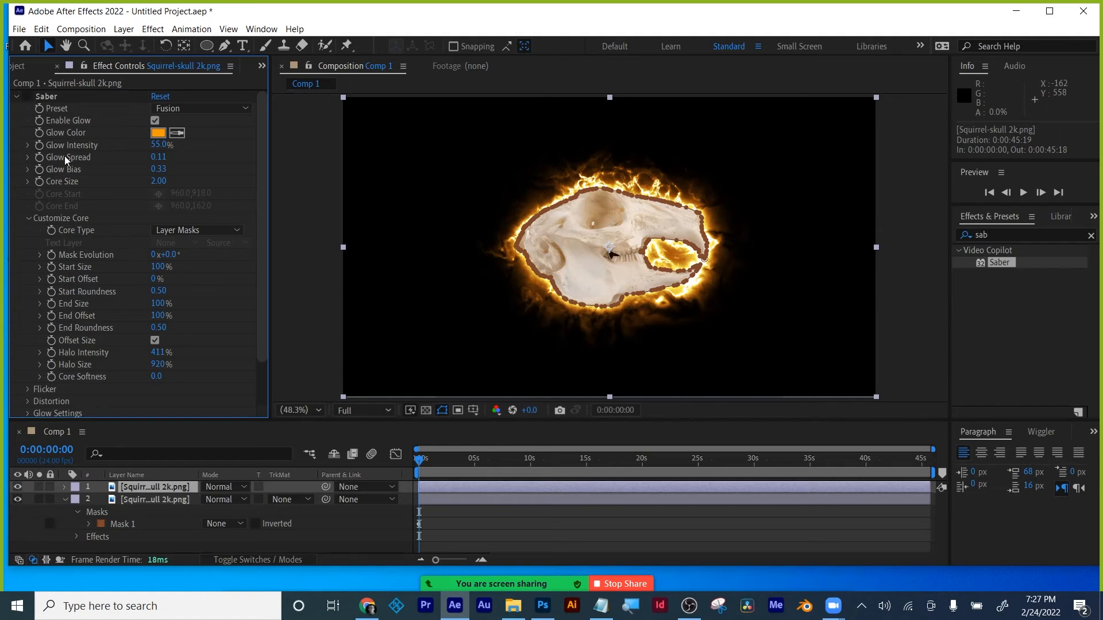
left_click_drag(418, 462, 547, 581)
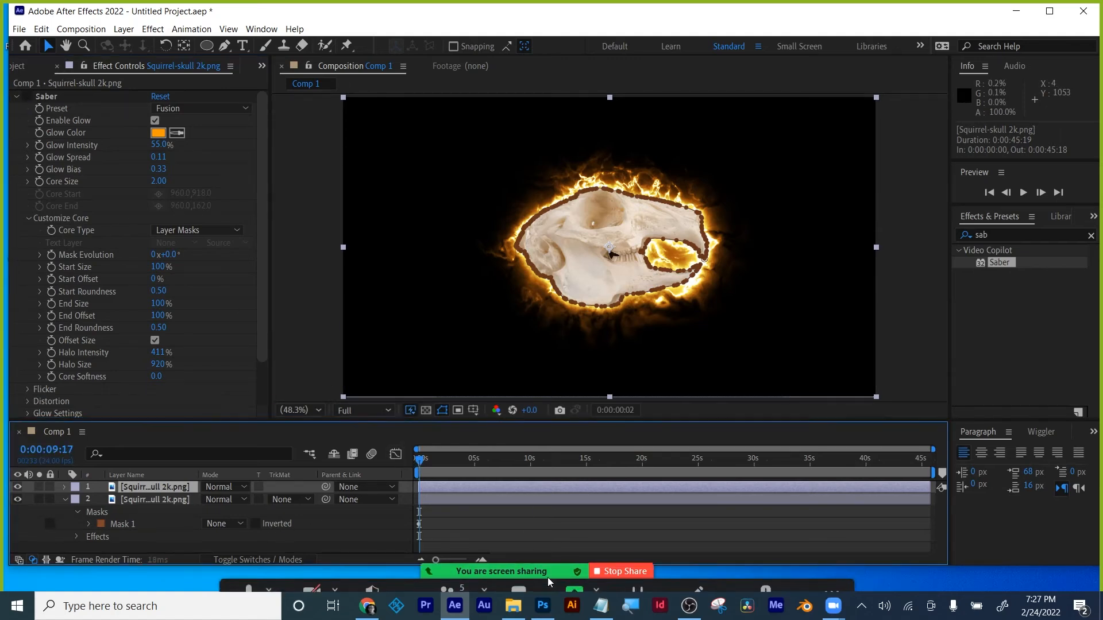
key("space")
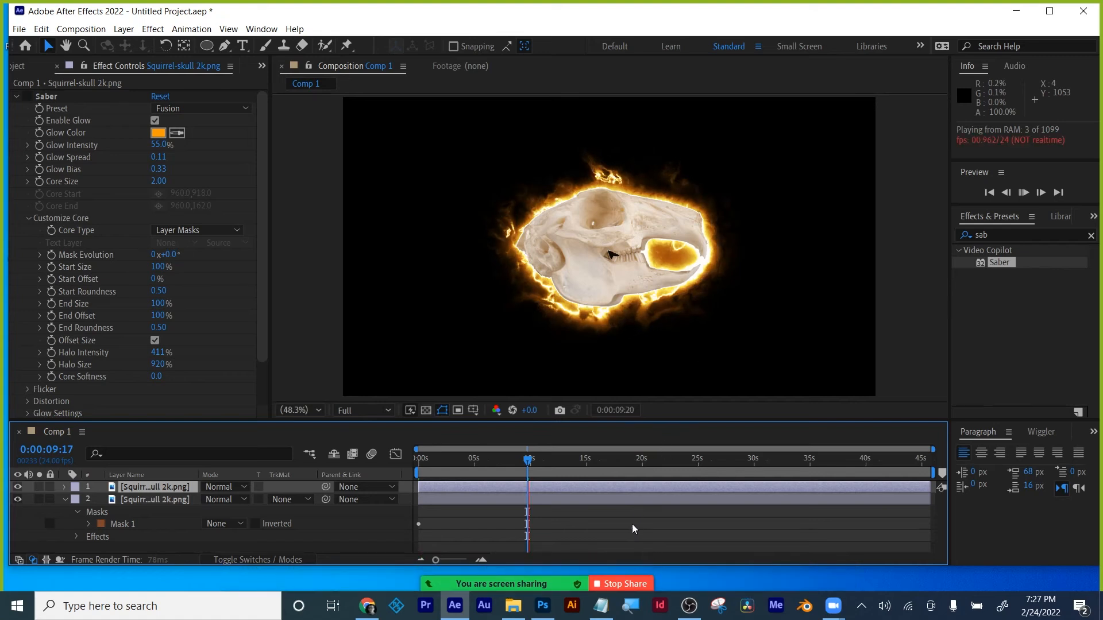
key("space")
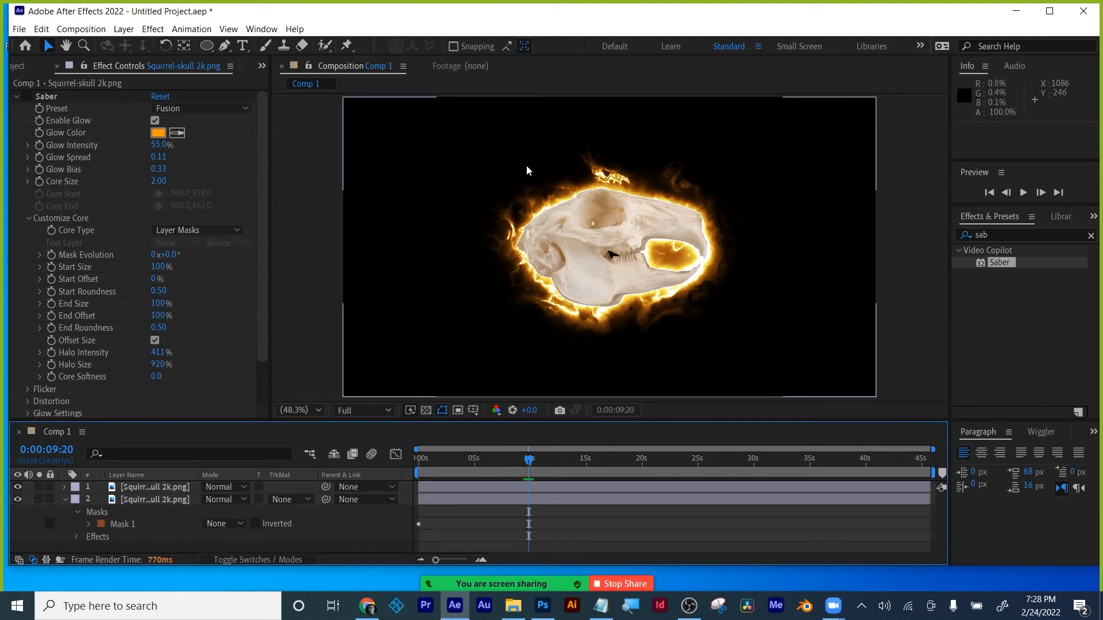
left_click(154, 487)
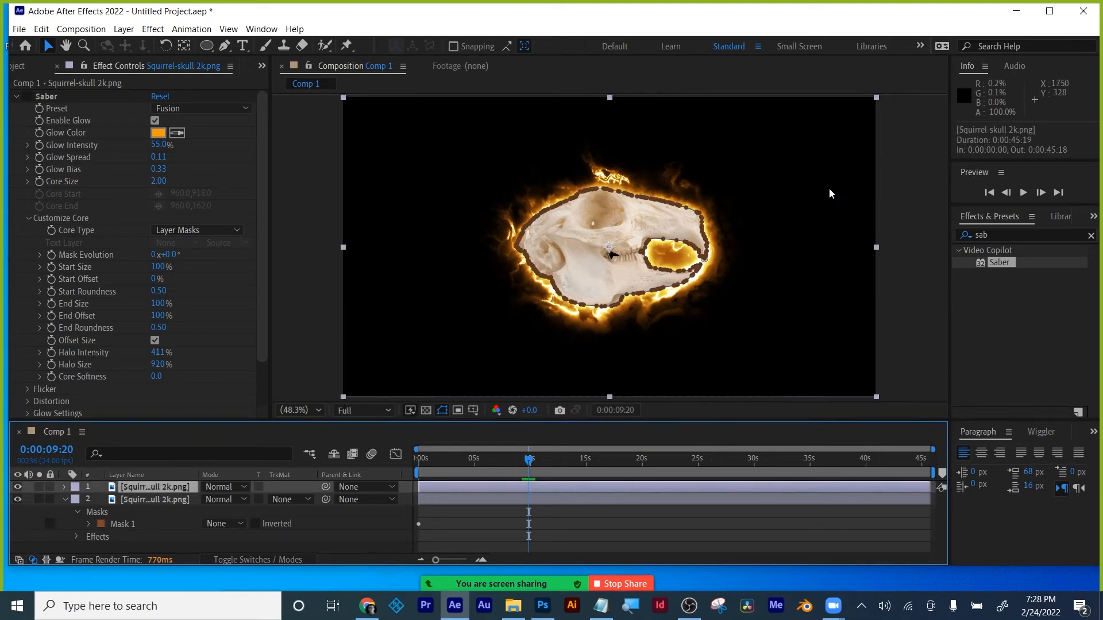
left_click(611, 536)
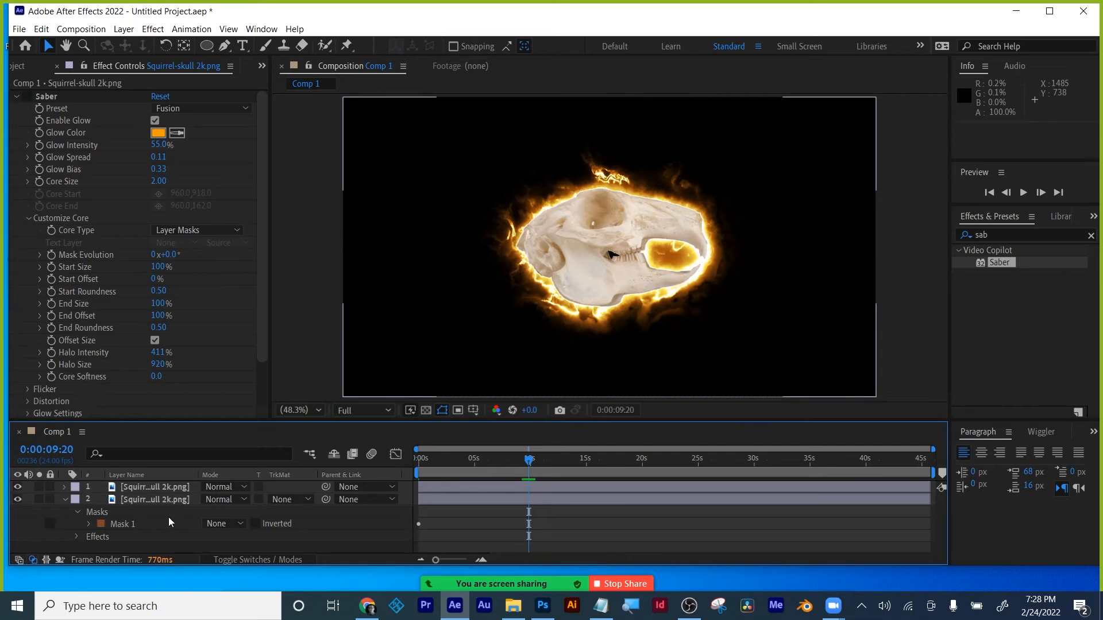
- Close the Untitled Project.aep project without saving its changes
left_click(19, 28)
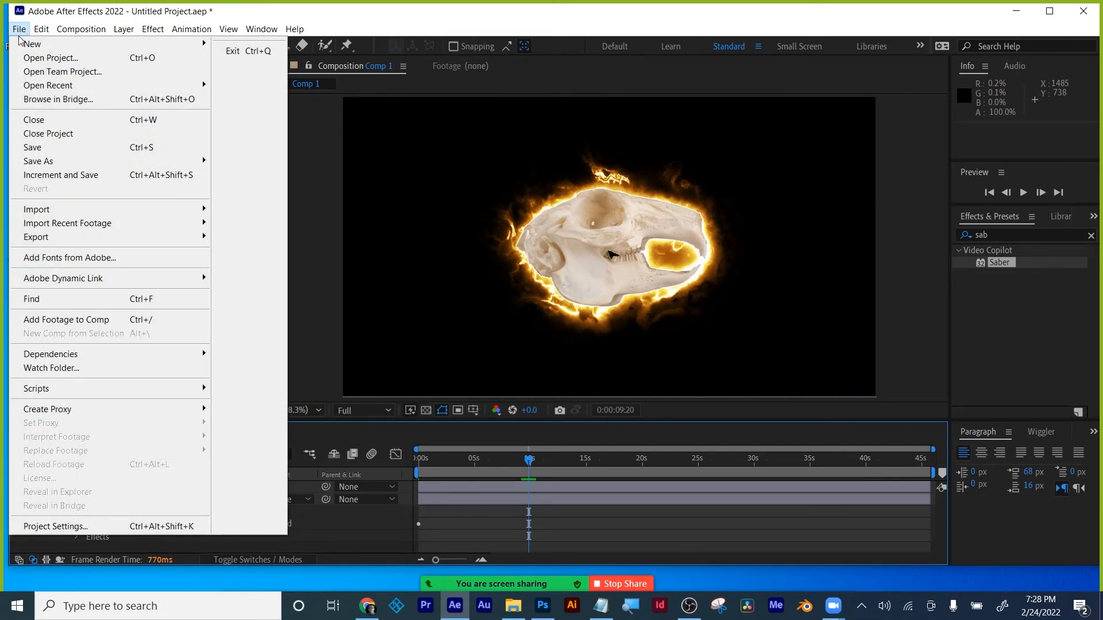
left_click(28, 134)
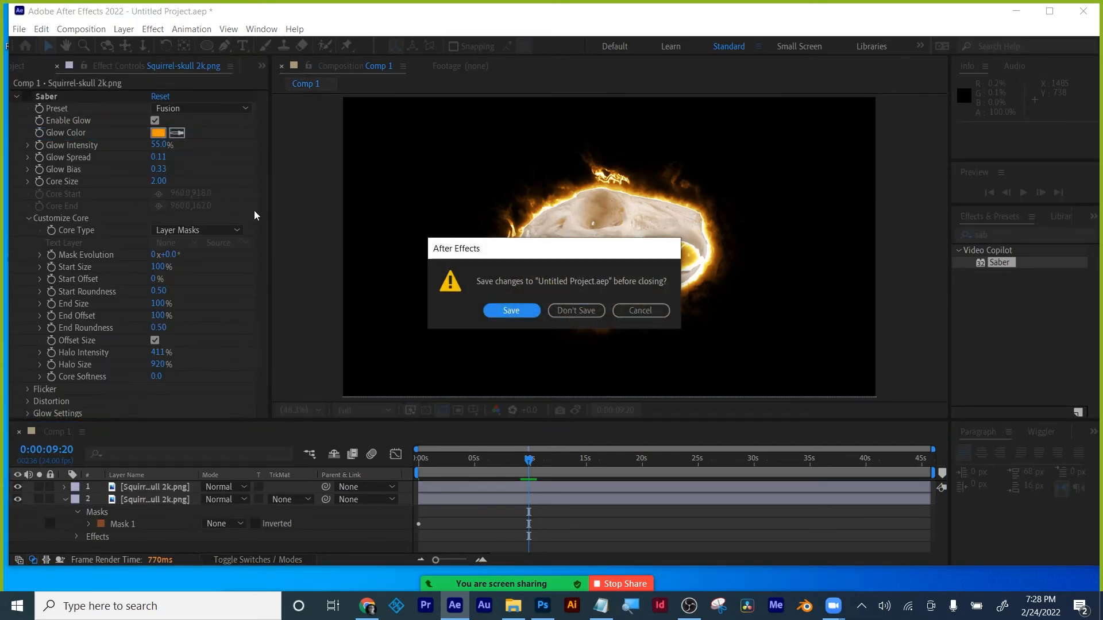
left_click(563, 310)
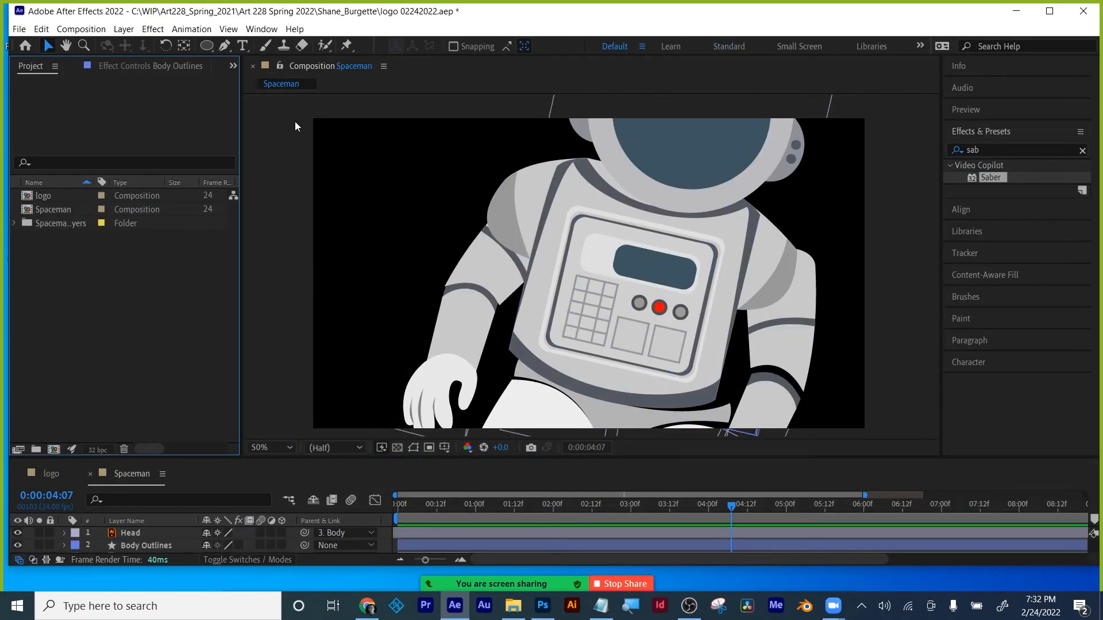
left_click(25, 29)
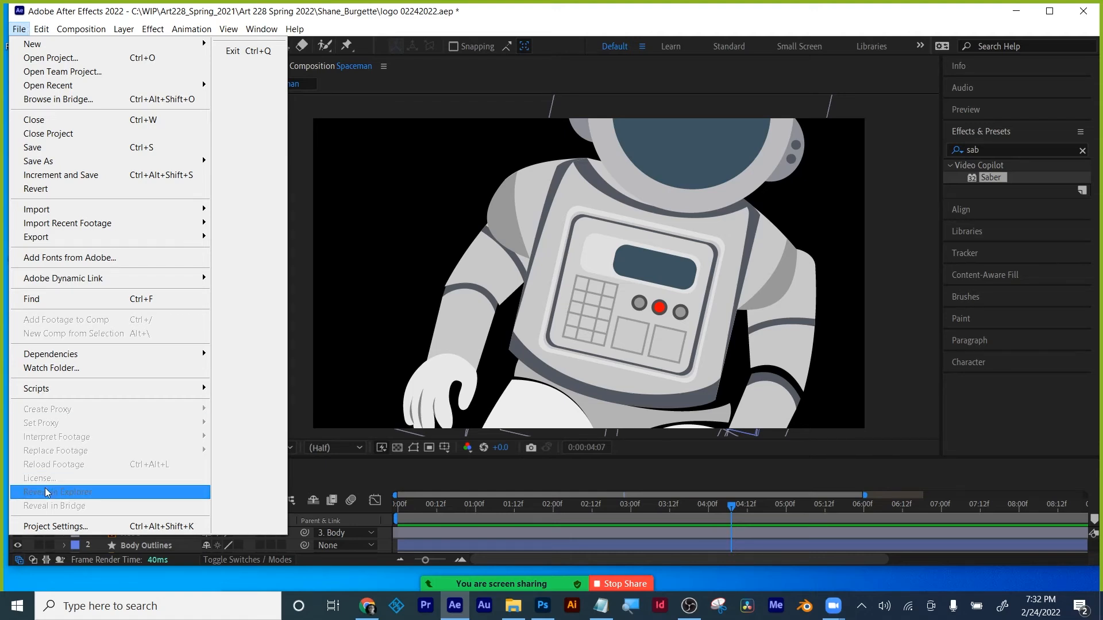
mouse_move(45, 391)
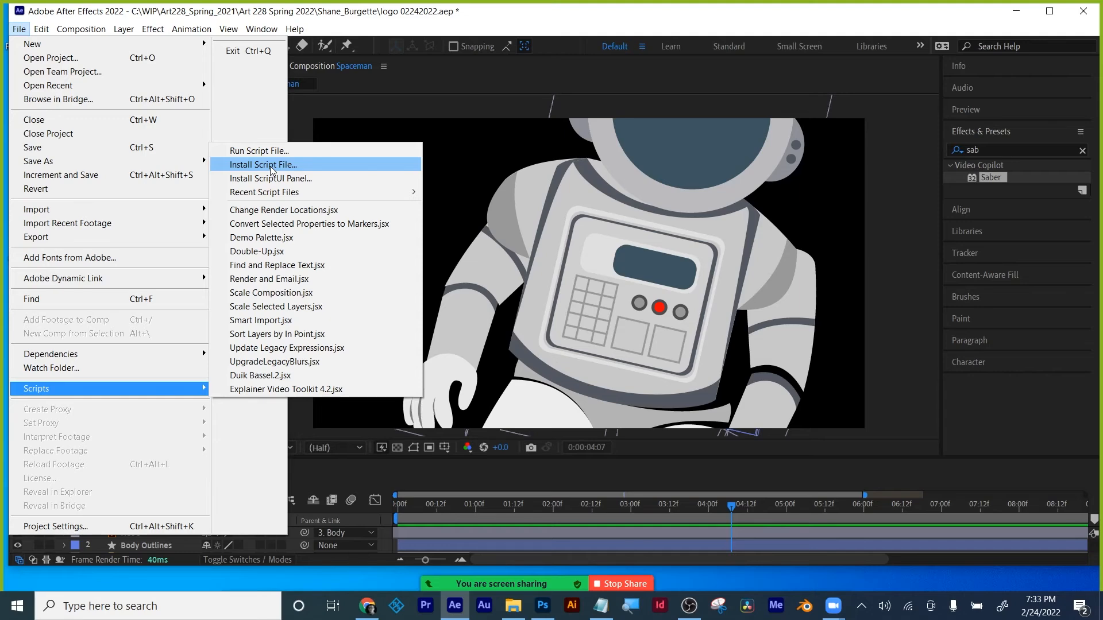
mouse_move(255, 29)
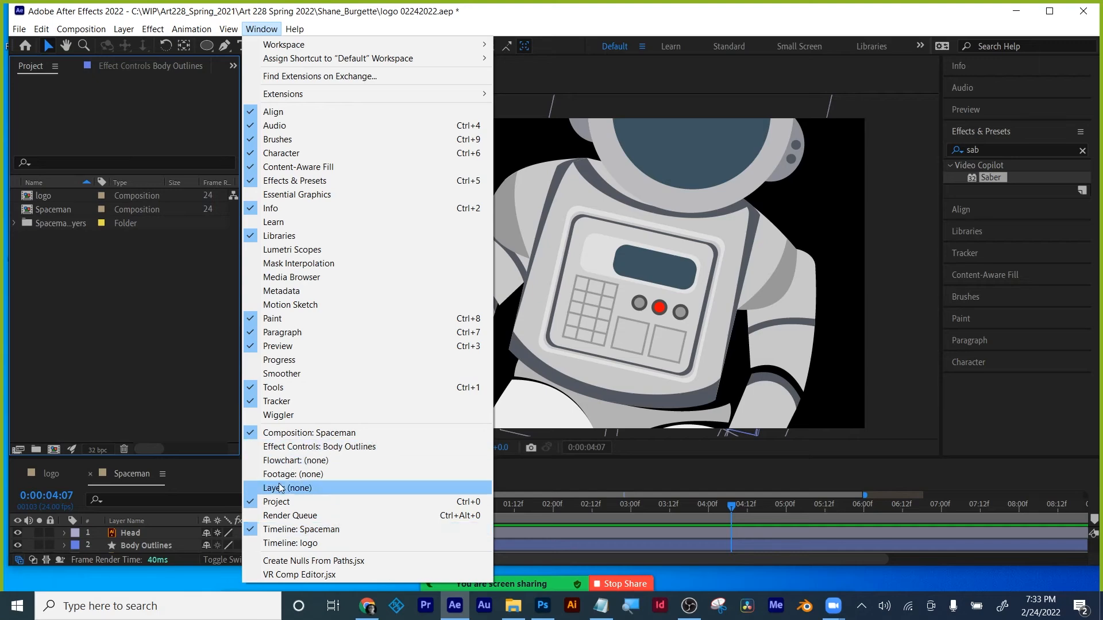
left_click(171, 350)
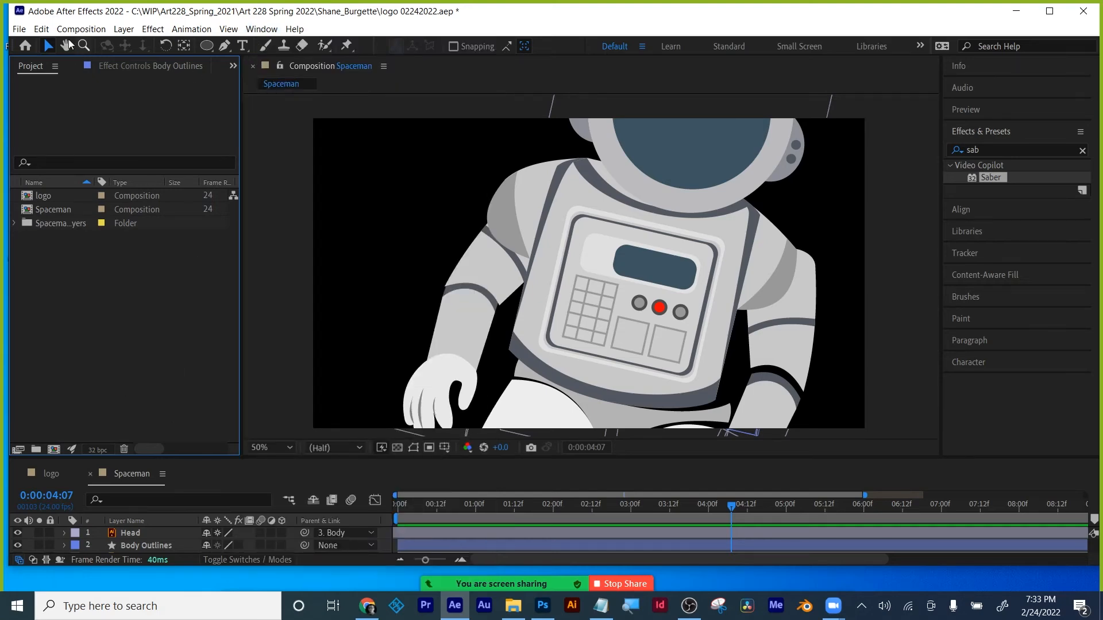
left_click(19, 29)
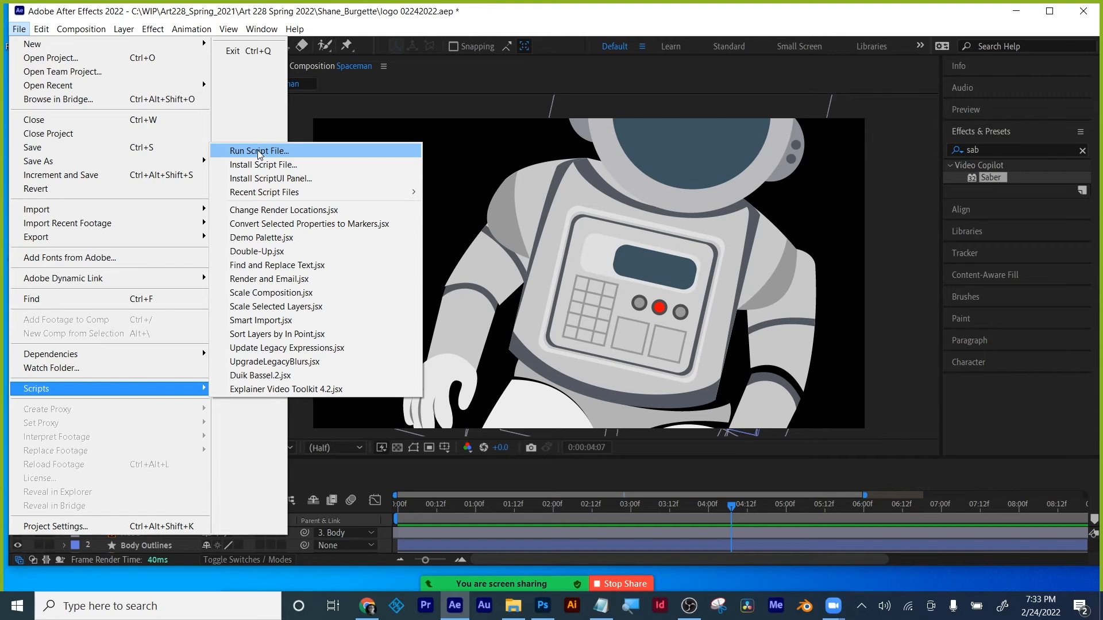
left_click(369, 11)
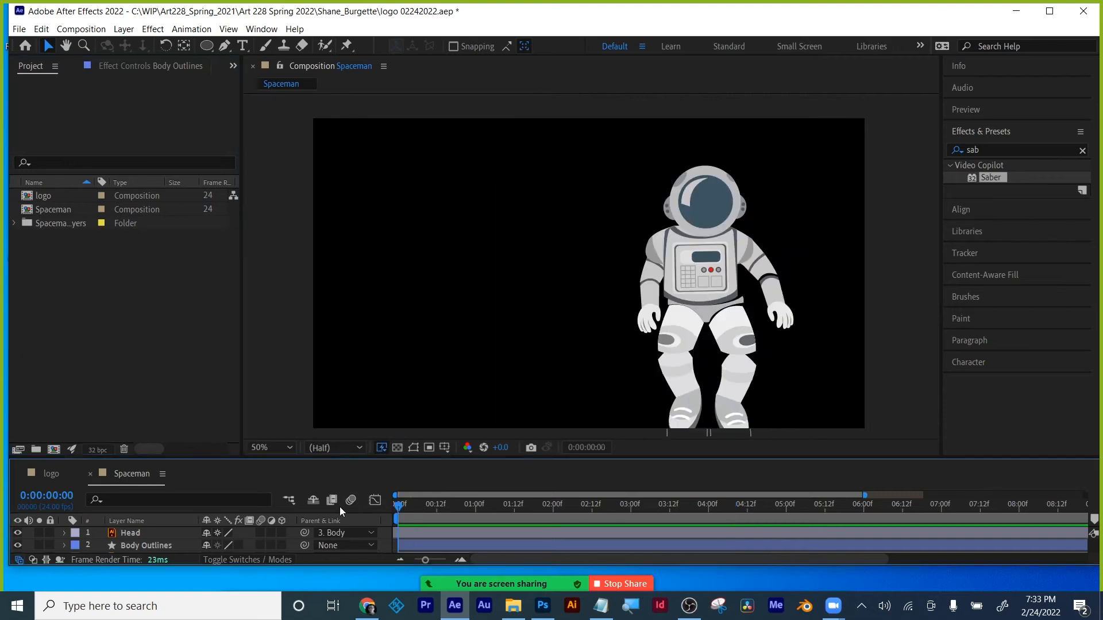
- Play the Spaceman animation from the first frame and scrub through it to 0:00:04:06
left_click(340, 506)
key("Home")
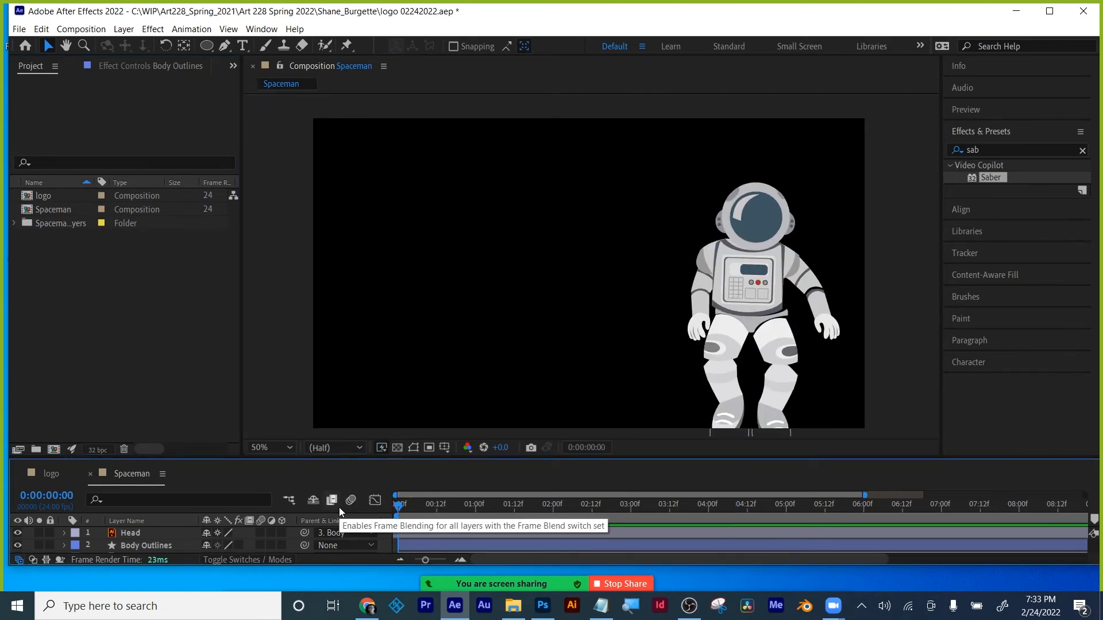
key("space")
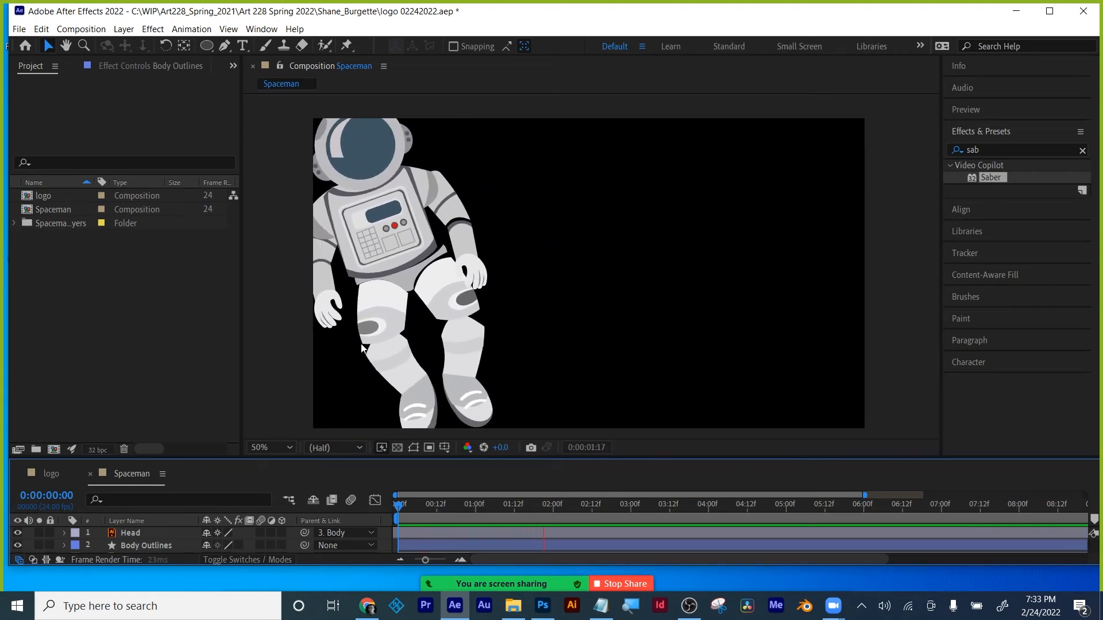
key("space")
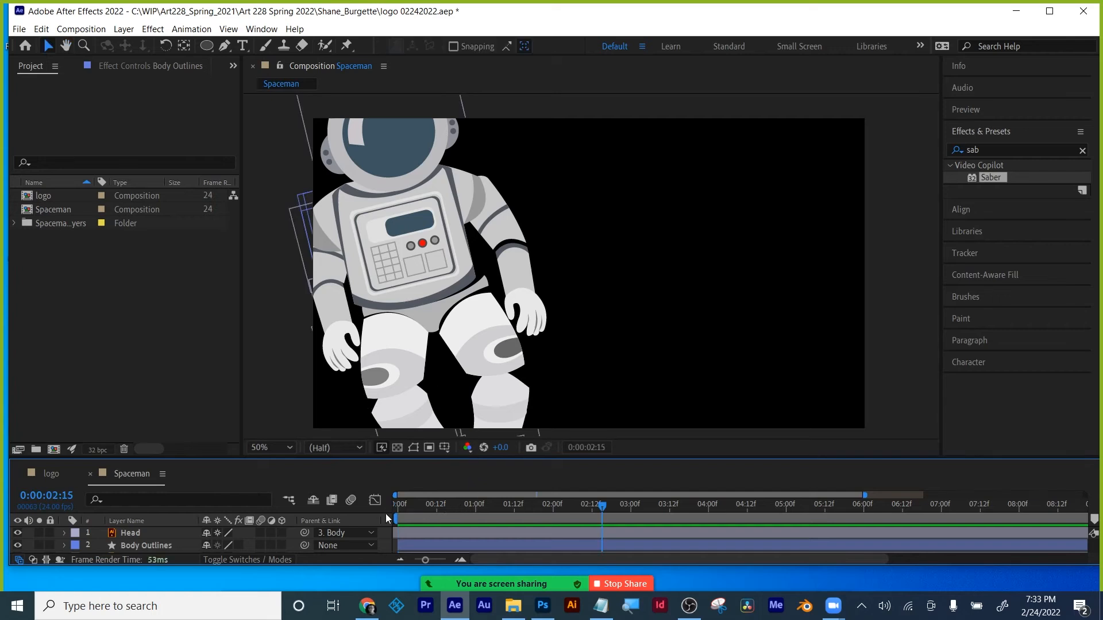
left_click_drag(405, 508, 728, 512)
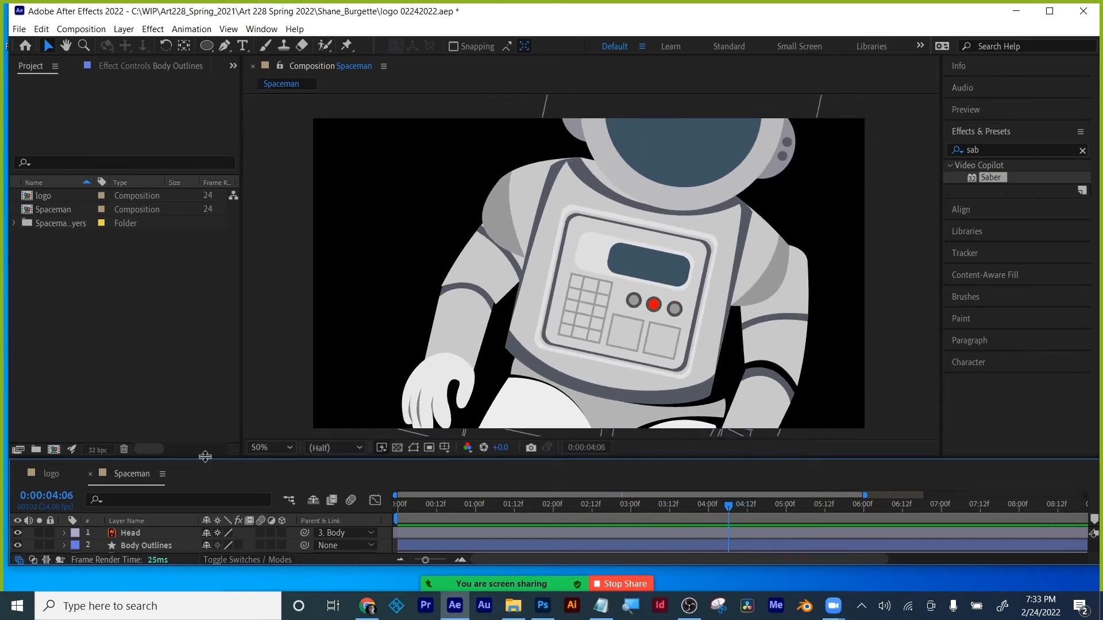
- Enlarge the timeline, inspect the Body Outlines and Body layers, and scrub the Spaceman animation to 0:00:03:11
left_click_drag(205, 455, 205, 270)
left_click(147, 358)
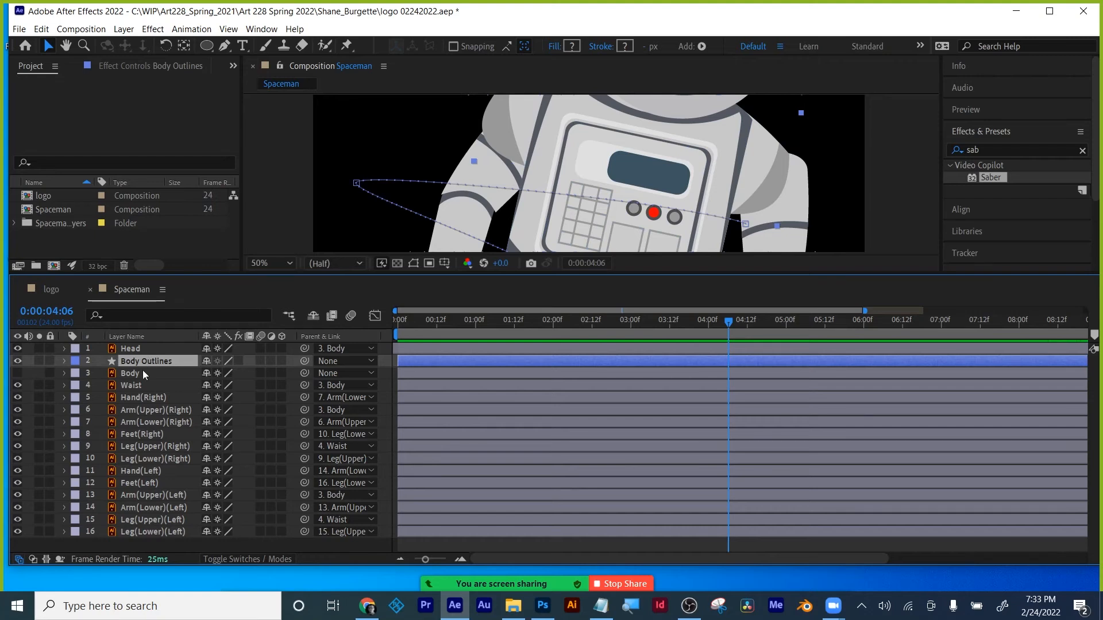
left_click(136, 378)
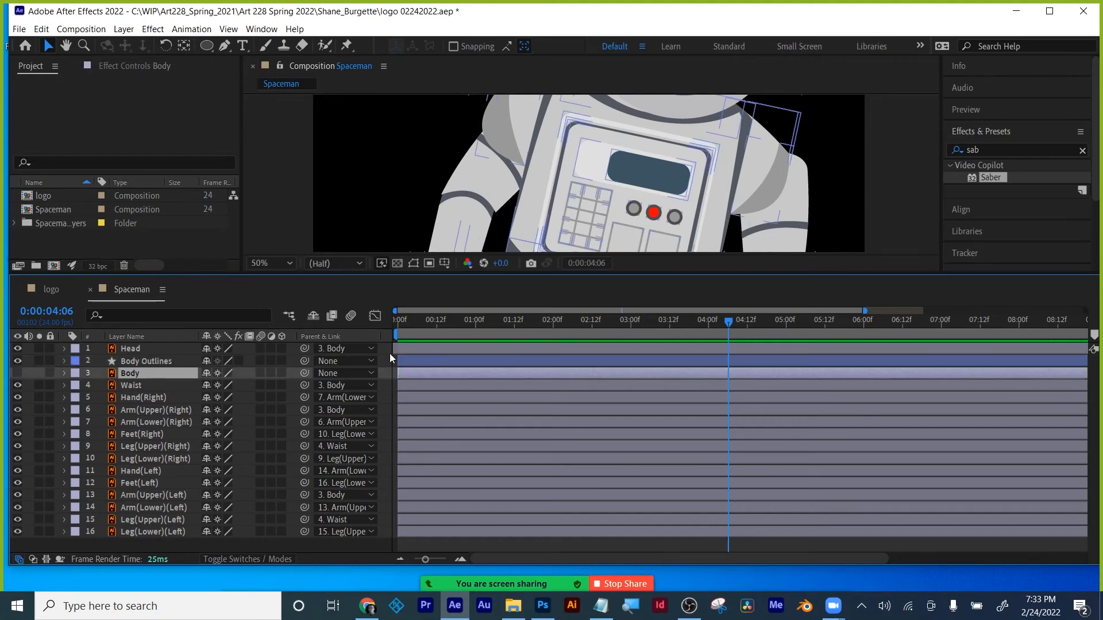
left_click(393, 322)
left_click_drag(399, 321, 668, 323)
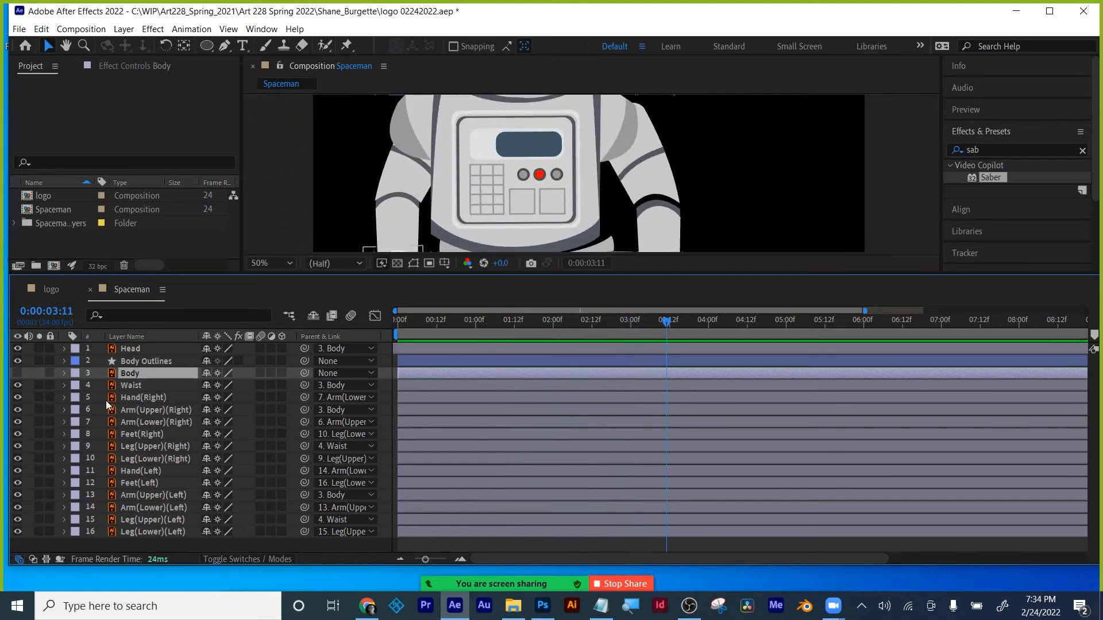
- Temporarily show and solo the Body layer to compare it with Body Outlines, expand its properties, and hide it again
left_click(17, 374)
left_click(17, 374)
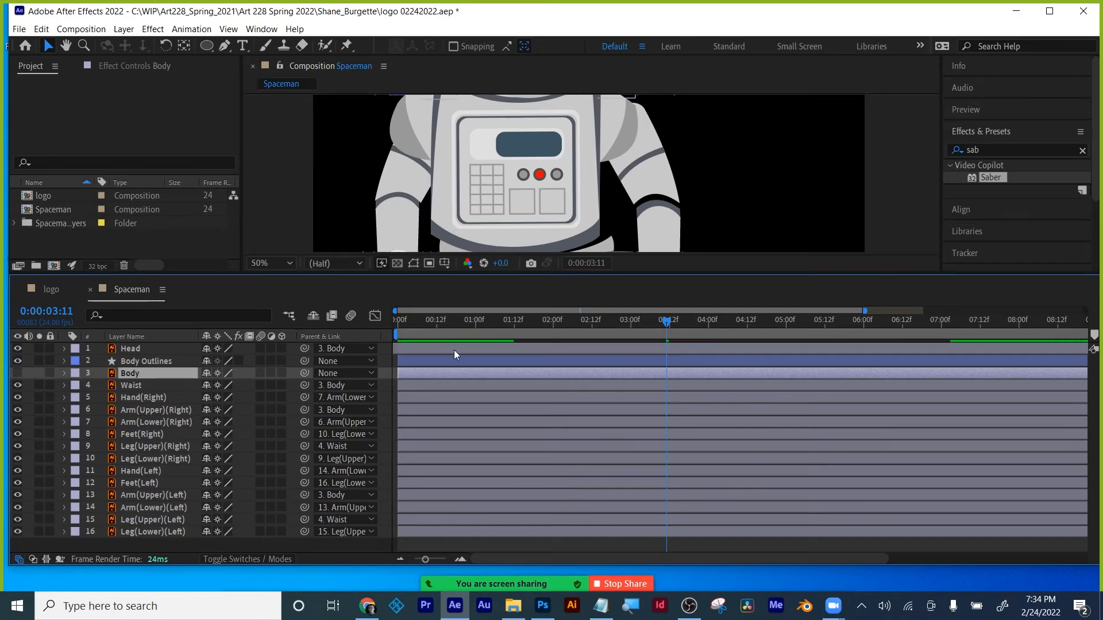
left_click_drag(505, 273, 507, 334)
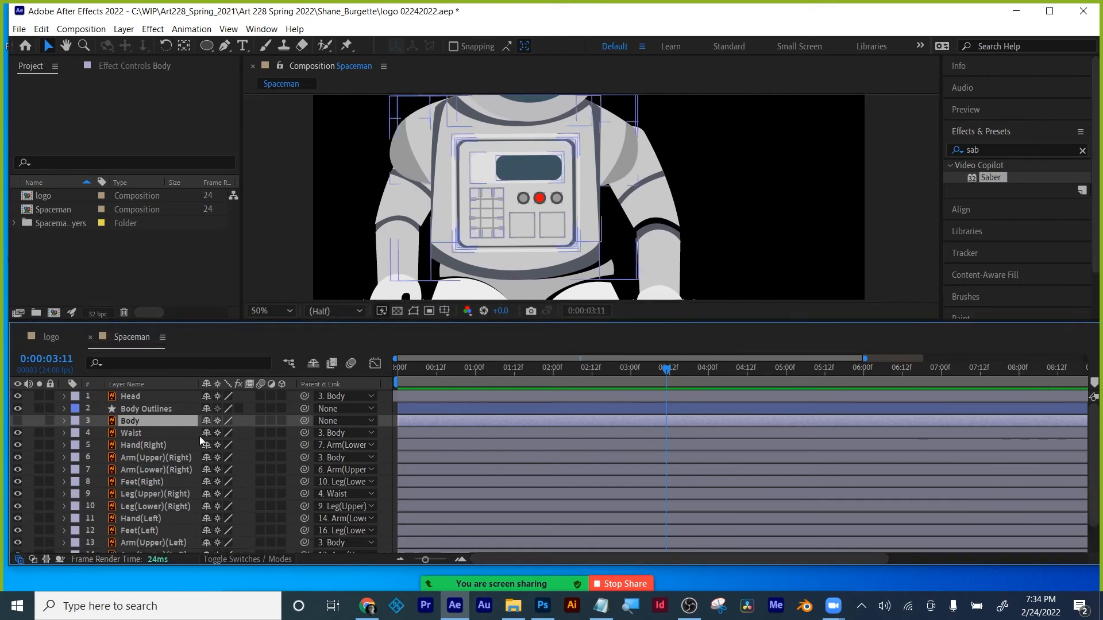
left_click(18, 423)
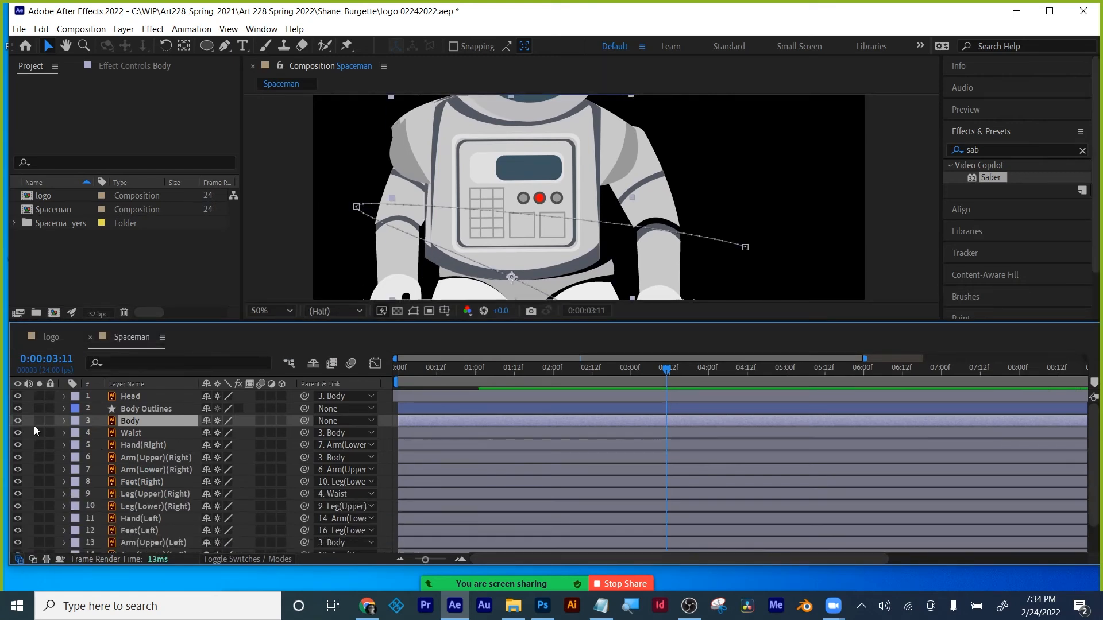
left_click(38, 421)
key("comma")
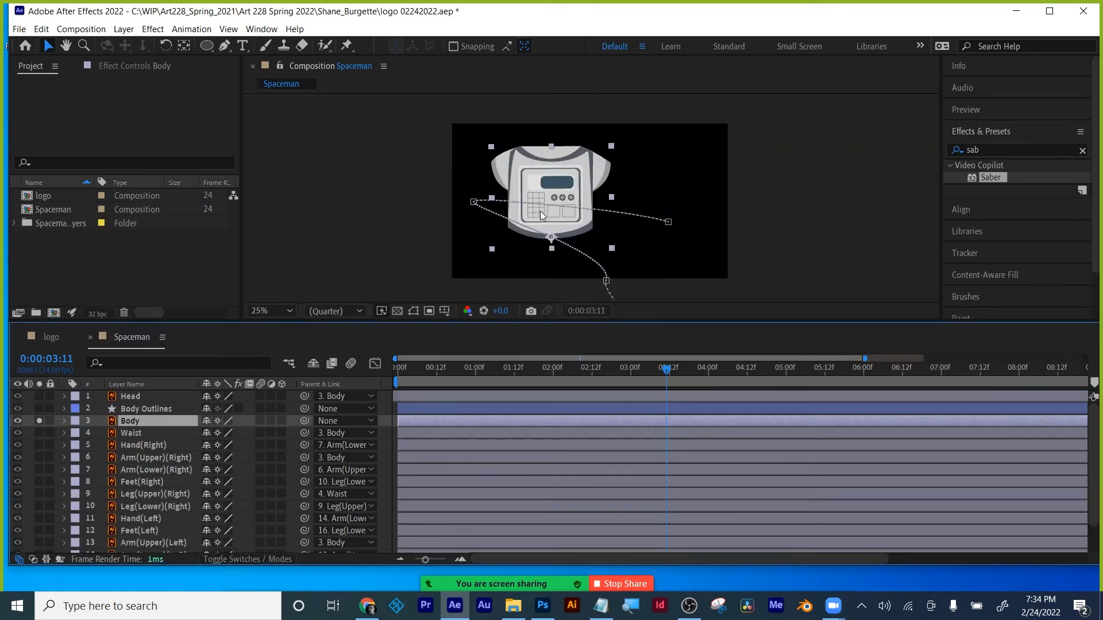
key("period")
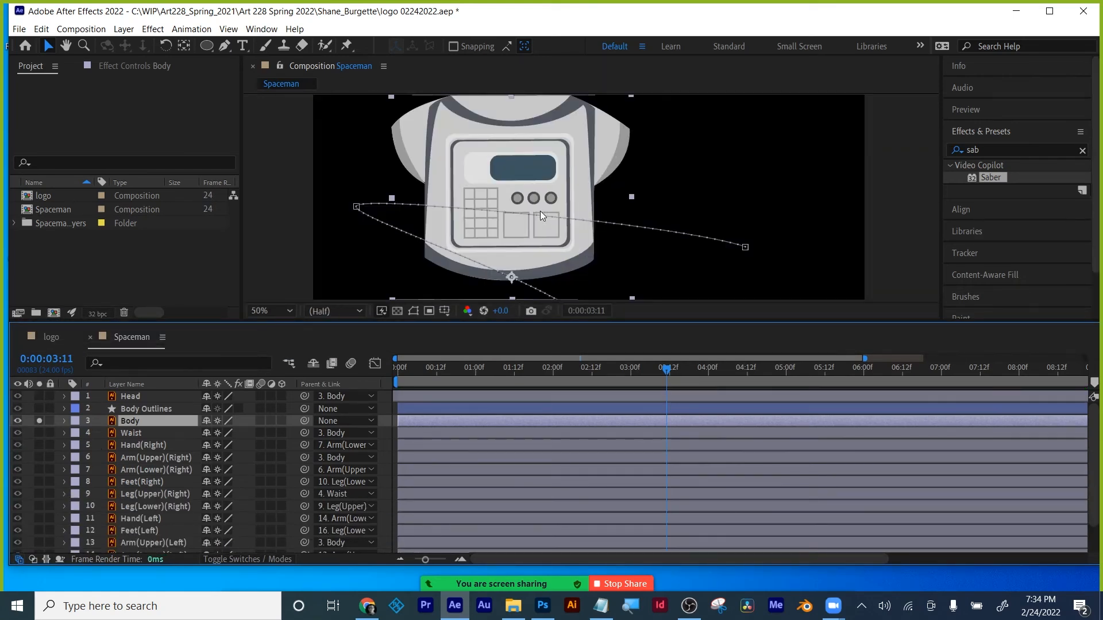
left_click(64, 421)
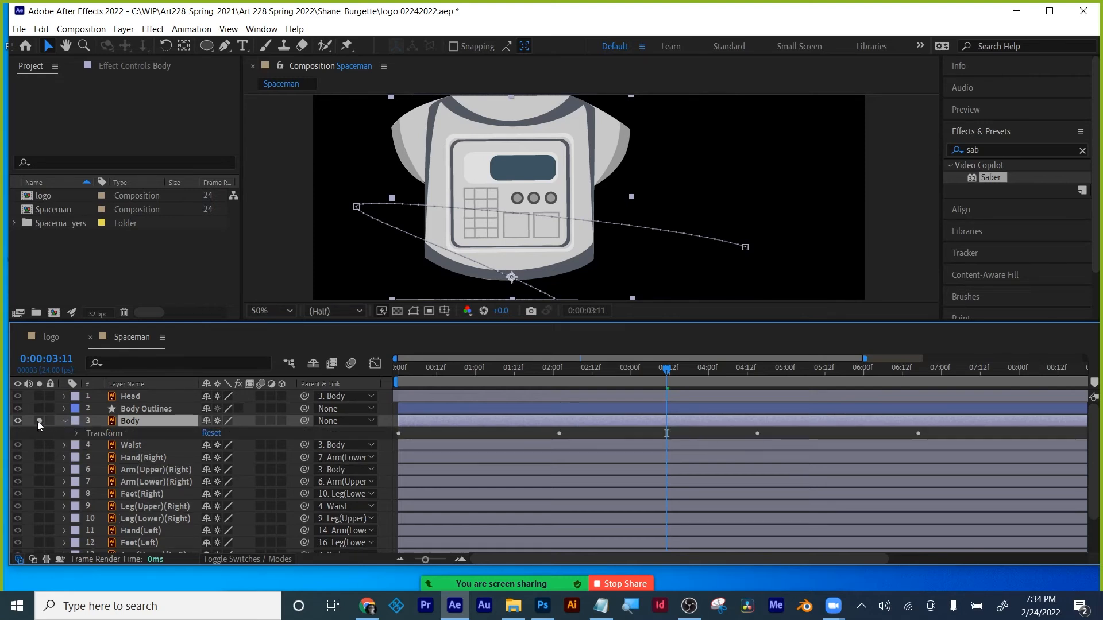
left_click(38, 421)
left_click(17, 421)
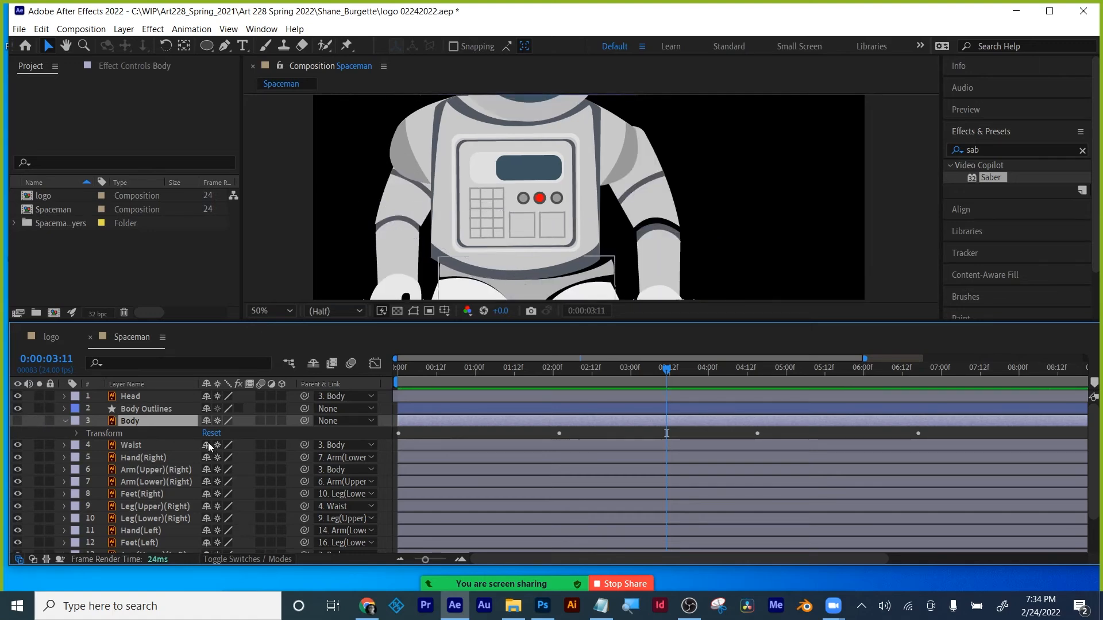
scroll(211, 447, "down", 3)
left_click_drag(502, 321, 502, 520)
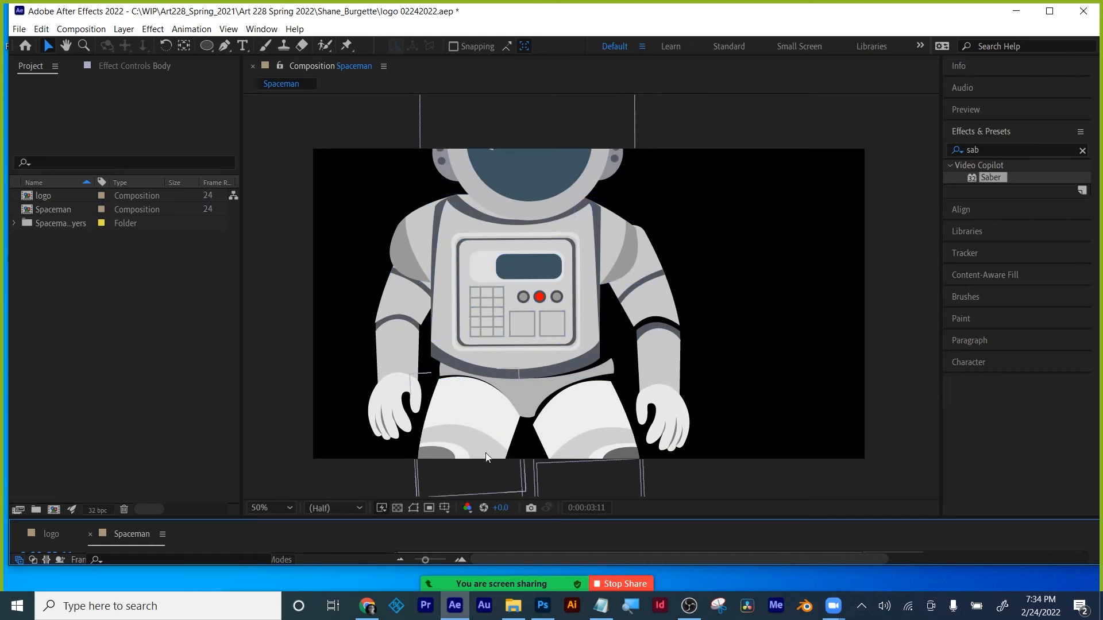
scroll(486, 457, "down", 4)
left_click_drag(464, 520, 467, 290)
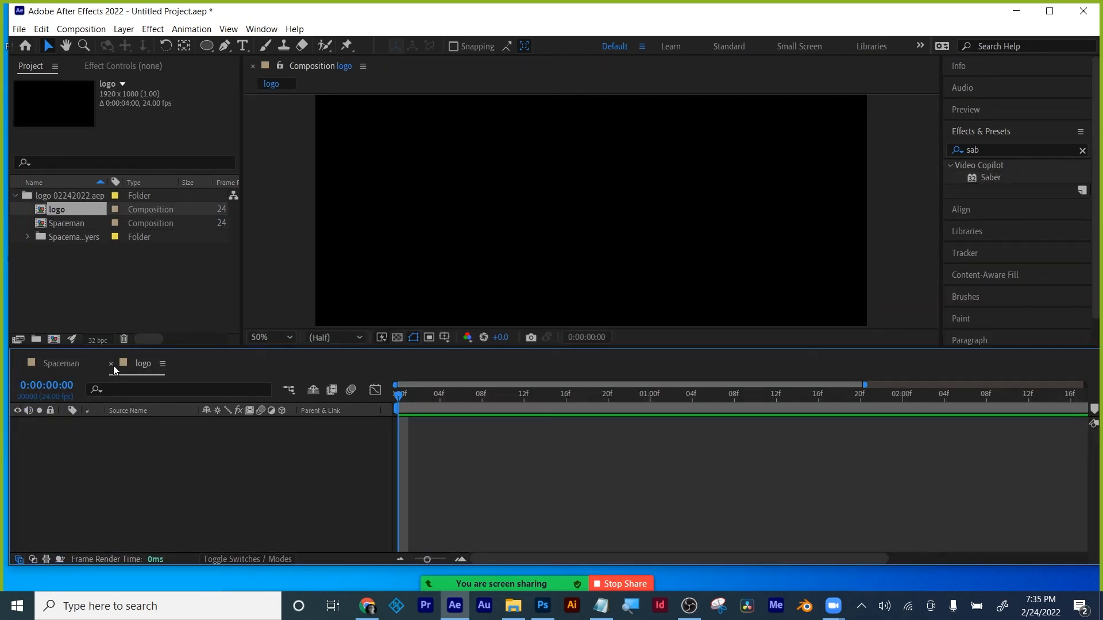
- Close the logo composition's timeline and check the contents of the Spaceman Layers folder
left_click(111, 365)
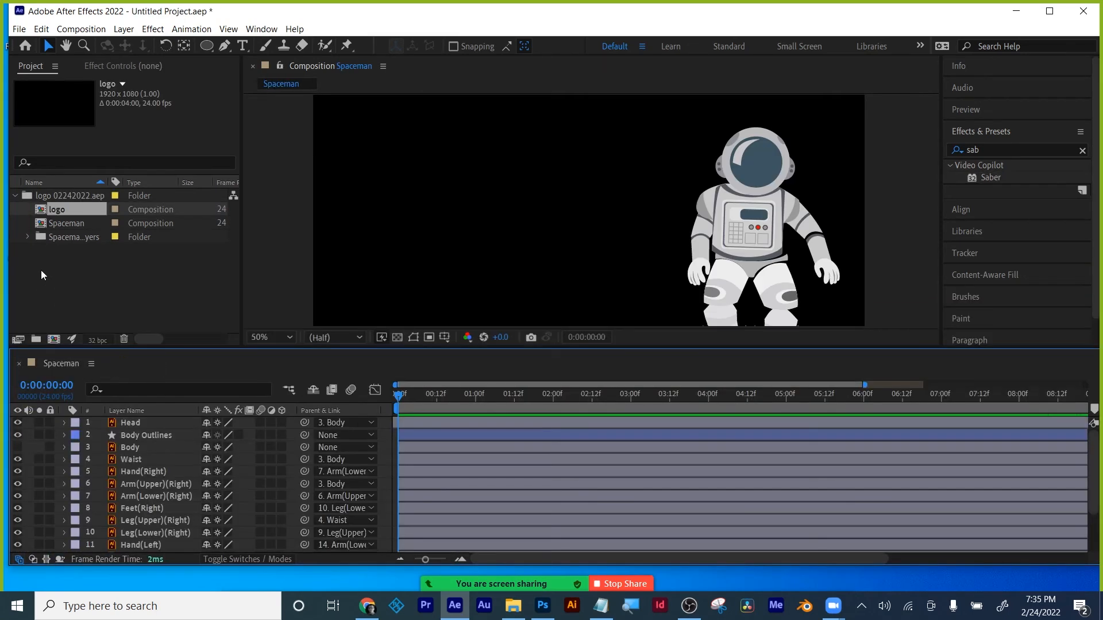
left_click(29, 237)
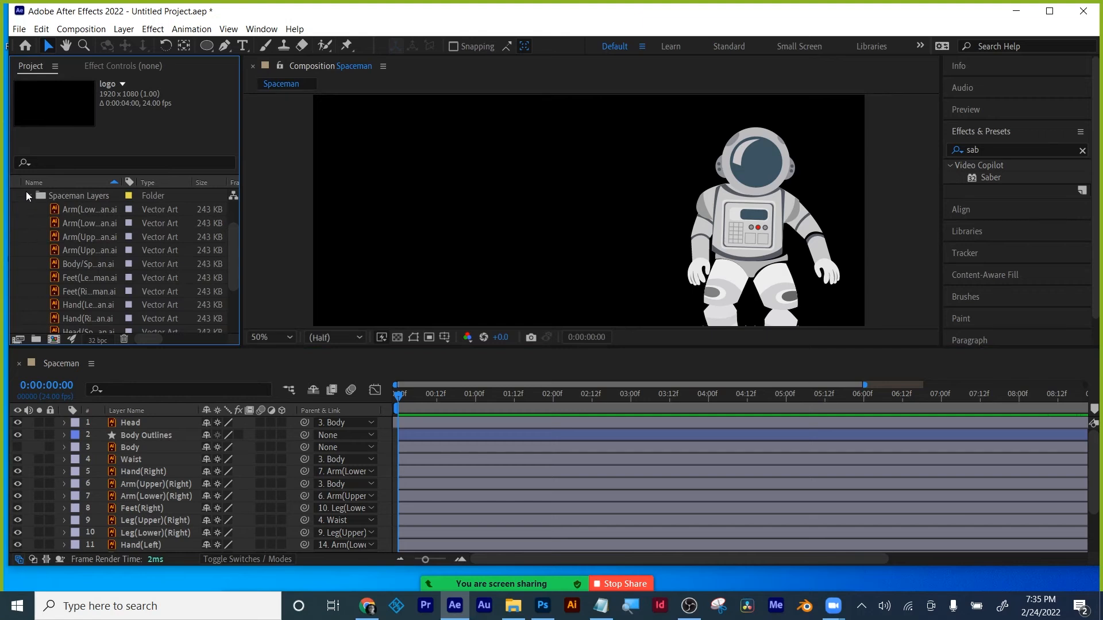
left_click(26, 194)
- Scrub the Spaceman animation to 0:00:03:11 and review the layer stack, including the Body layer and the Body Outlines property groups
left_click_drag(401, 403, 669, 407)
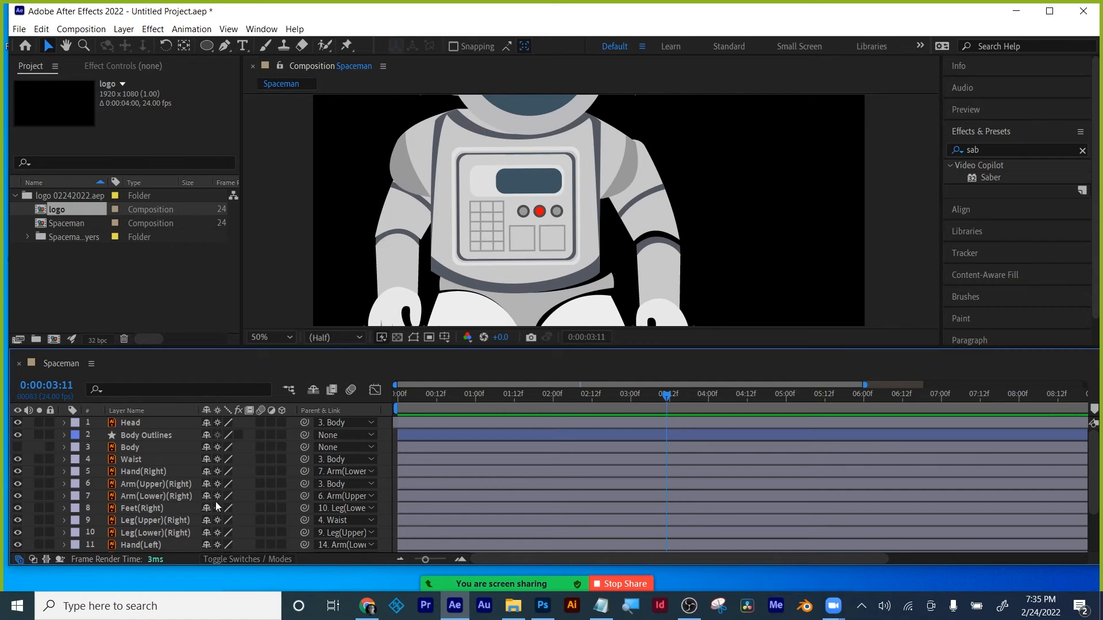
left_click(133, 472)
scroll(152, 510, "down", 2)
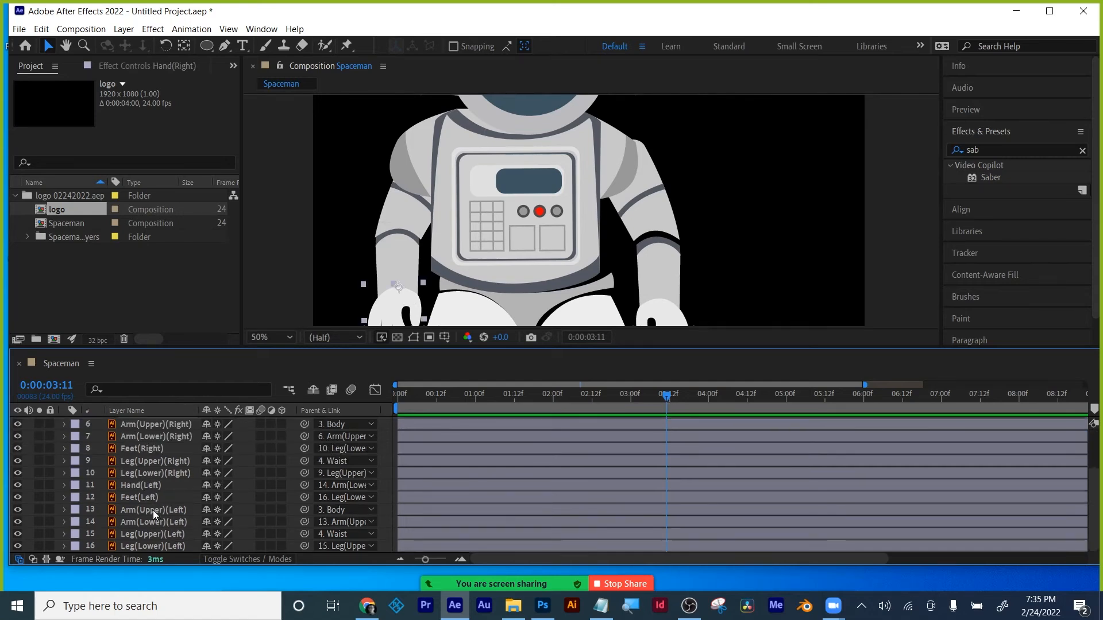
scroll(153, 510, "up", 2)
left_click(130, 447)
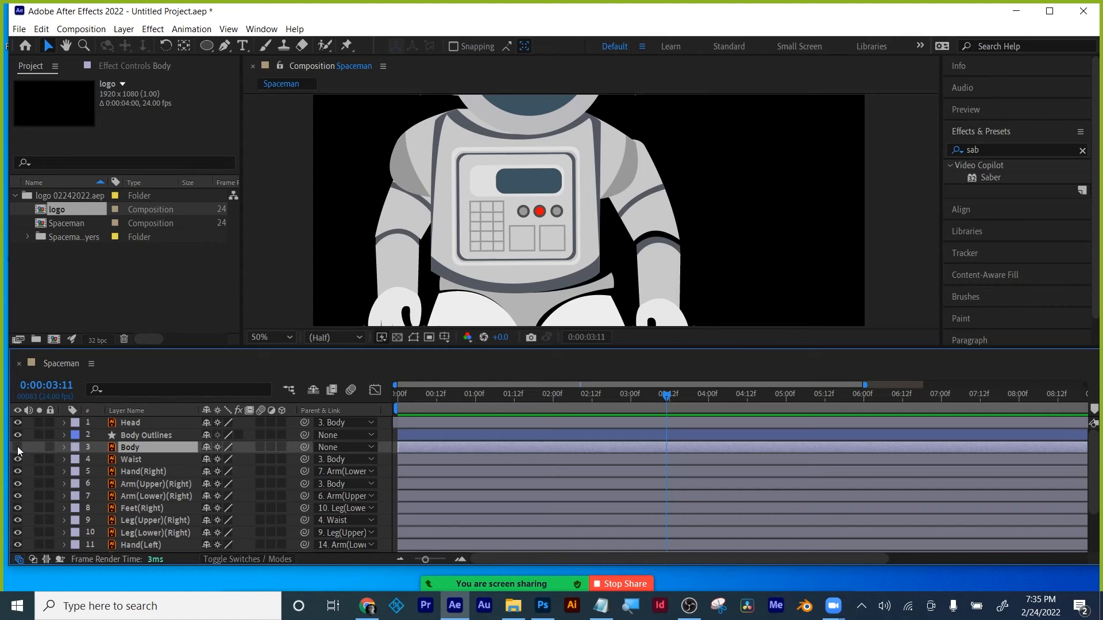
left_click(147, 436)
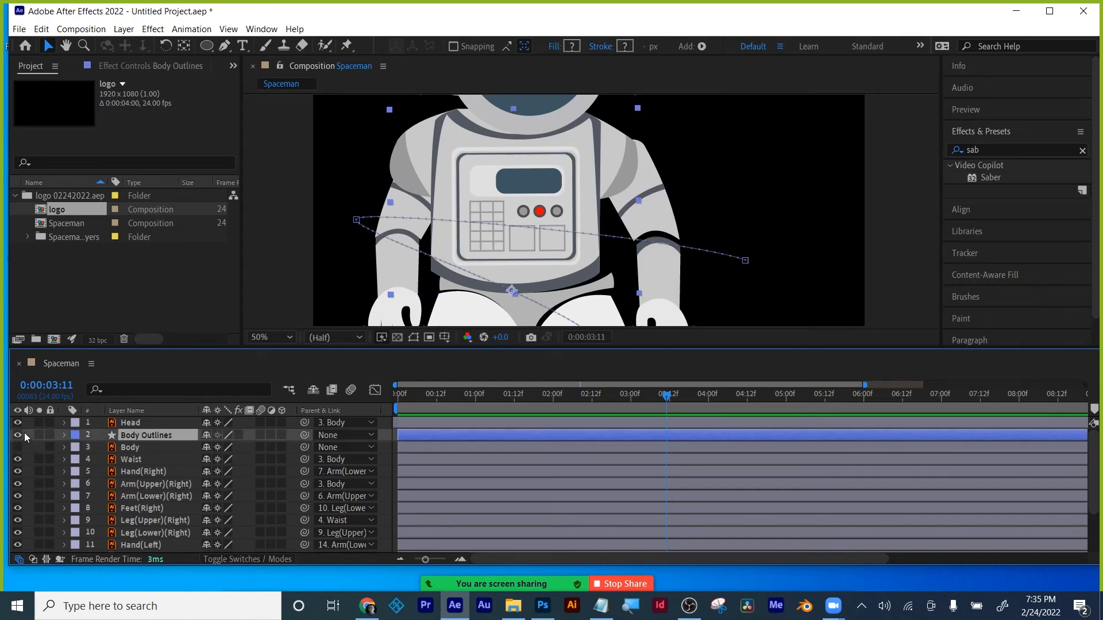
left_click(63, 435)
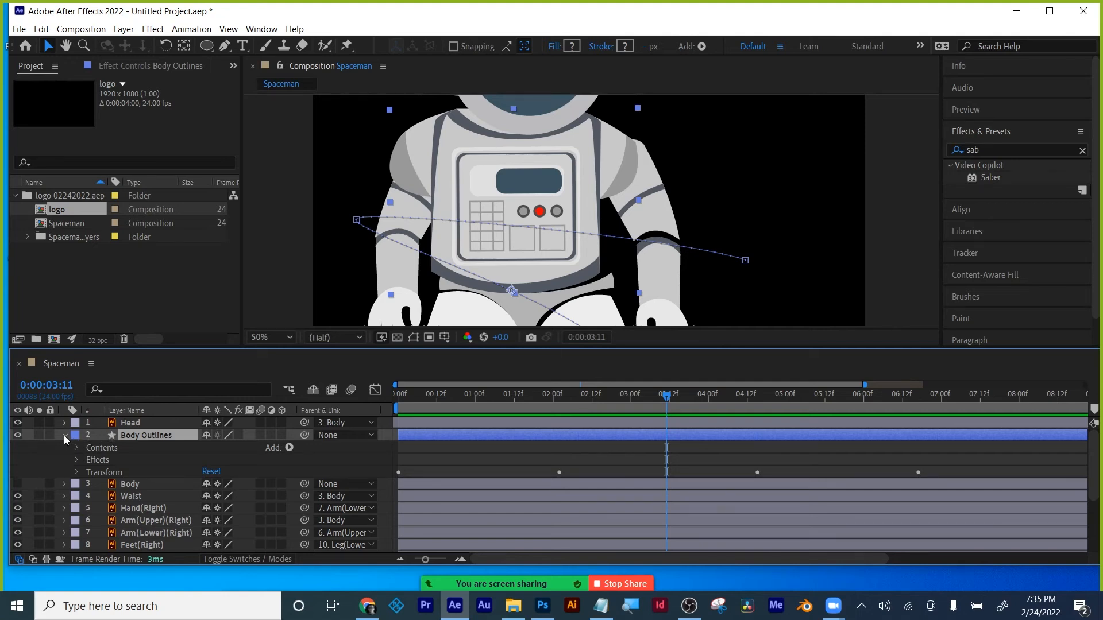
left_click(64, 435)
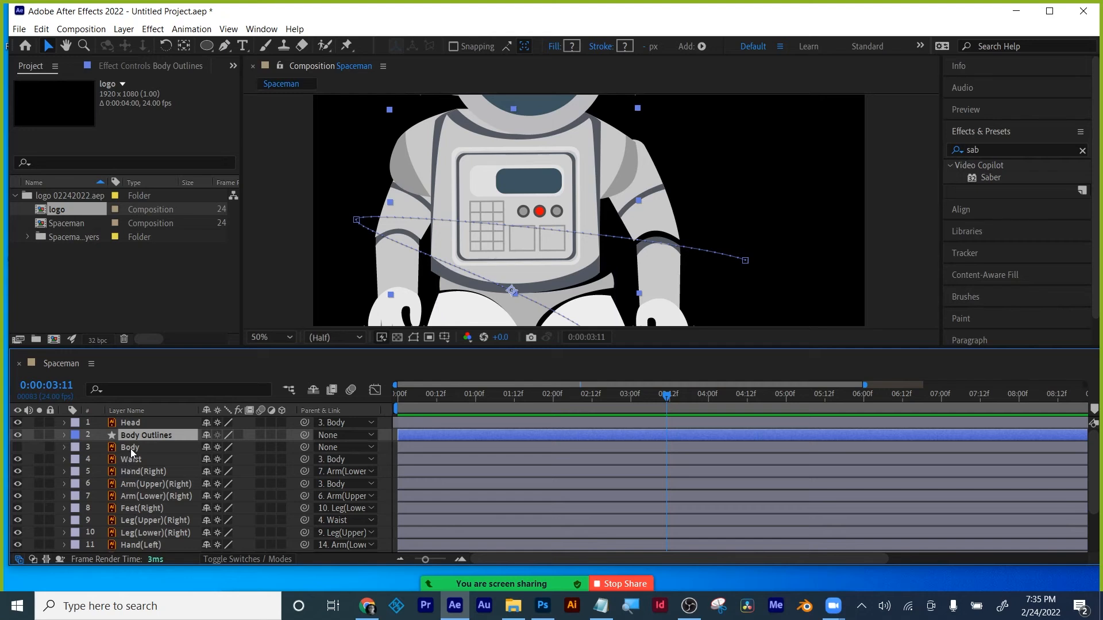
- Show the Body layer and review the Glow and Glow 2 settings applied to Body Outlines
left_click(130, 449)
left_click(18, 447)
left_click(136, 435)
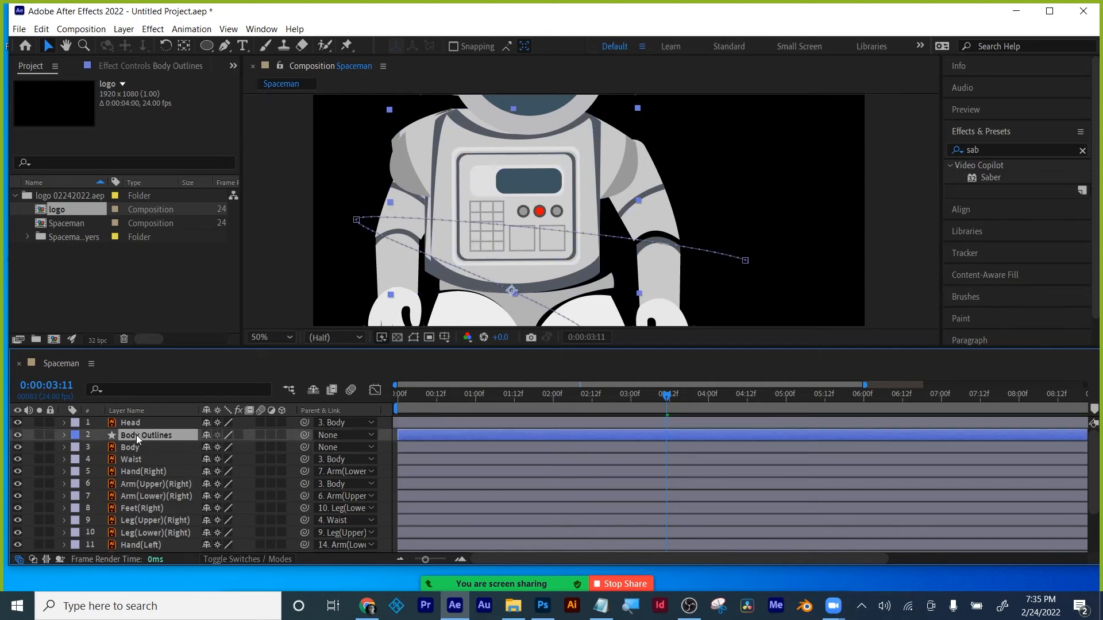
left_click(137, 64)
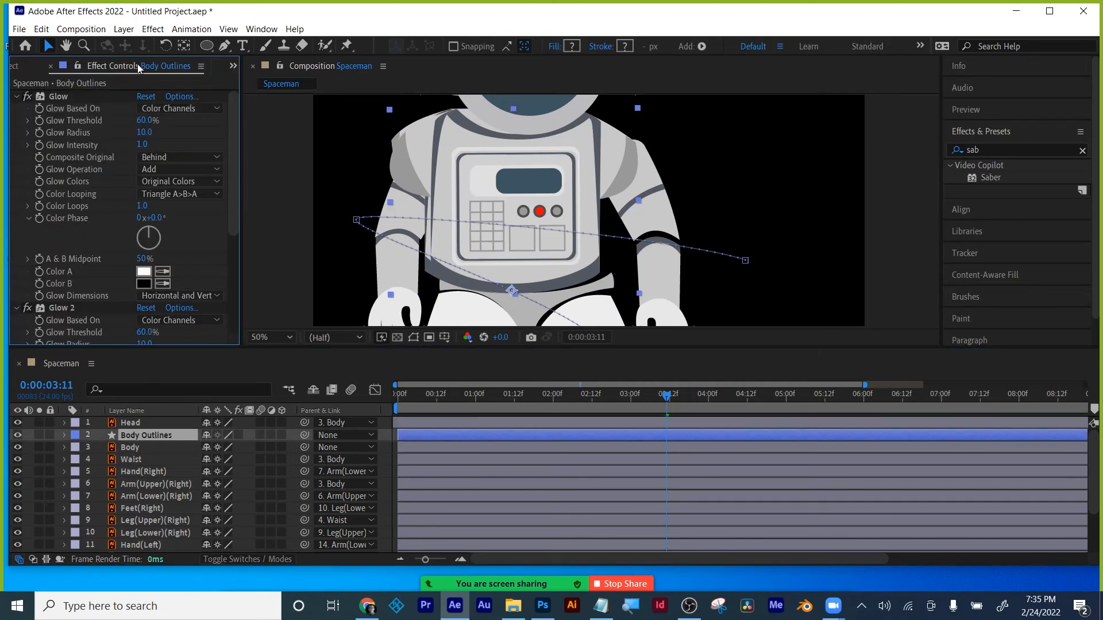
scroll(64, 207, "down", 5)
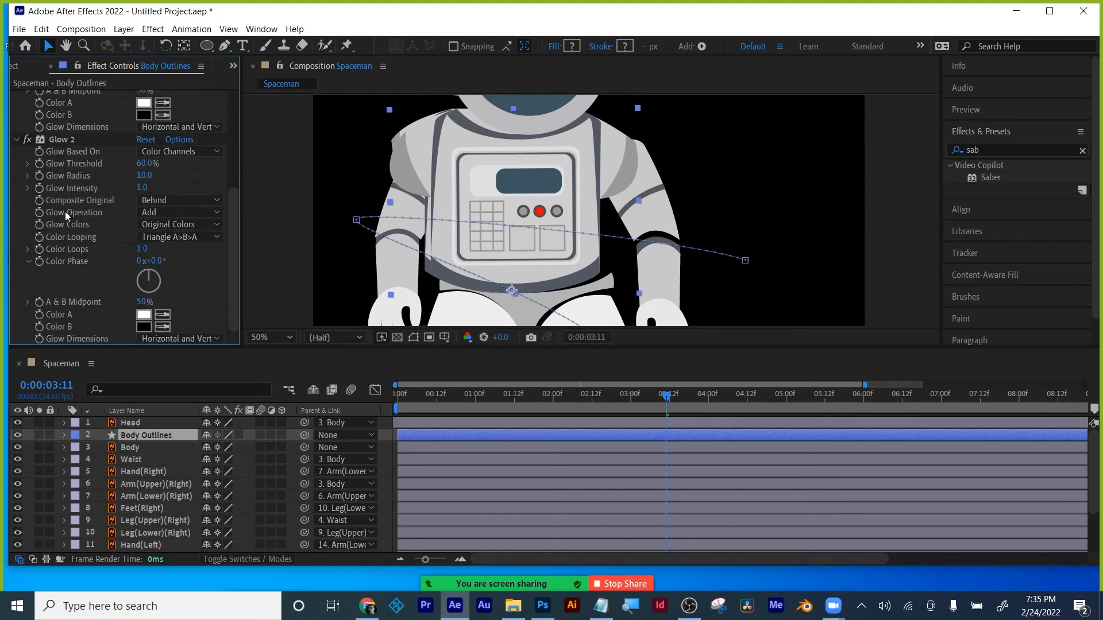
- Scrub the Spaceman animation to 0:00:03:15 and set the preview resolution to Full
left_click_drag(499, 395, 680, 394)
left_click(344, 339)
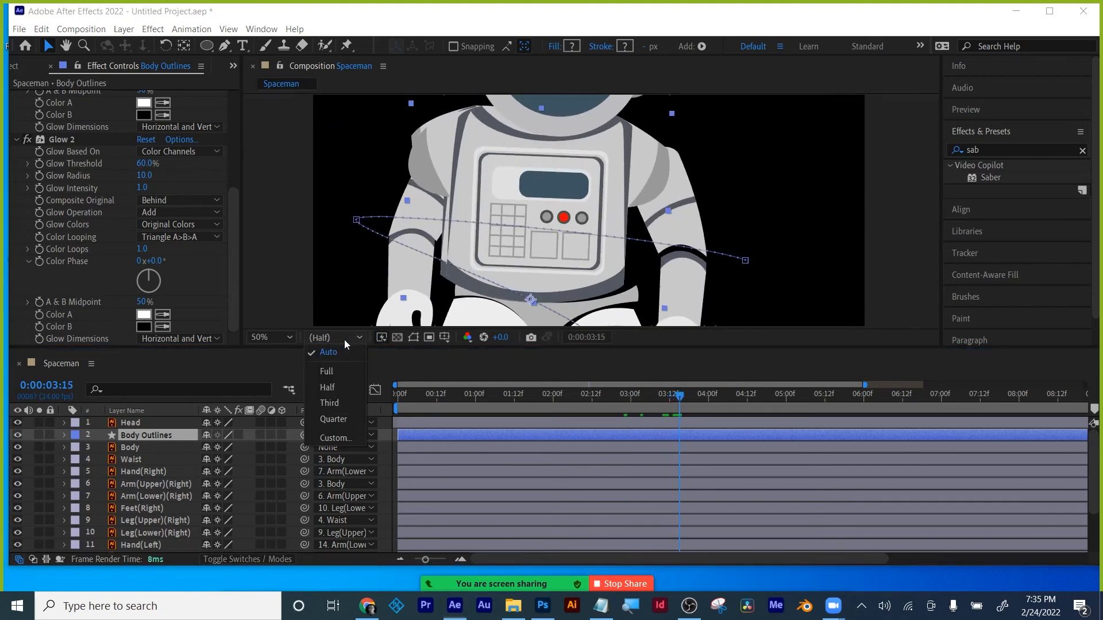
left_click(341, 370)
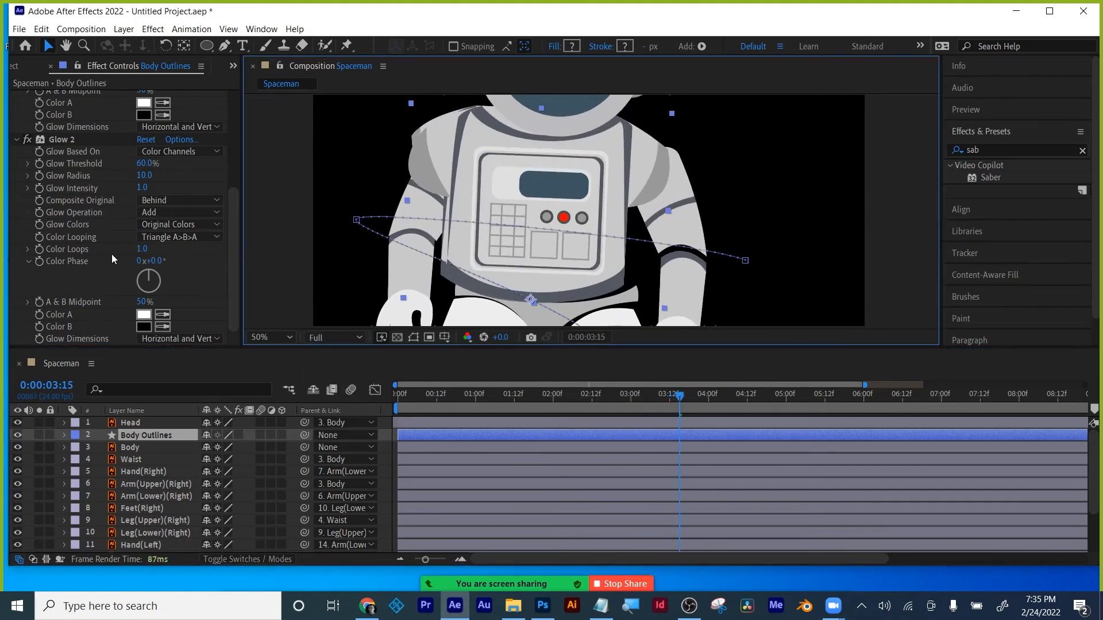
- Compare the effects on Body and Body Outlines, and set the first Glow's threshold on Body Outlines to 33.7%
left_click(17, 66)
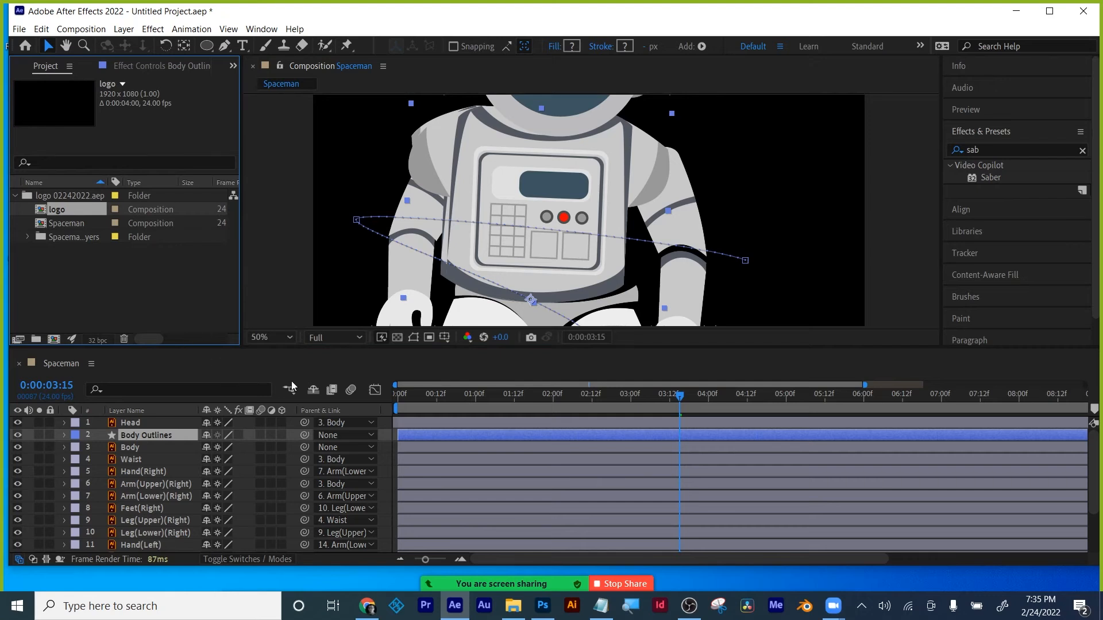
left_click(137, 446)
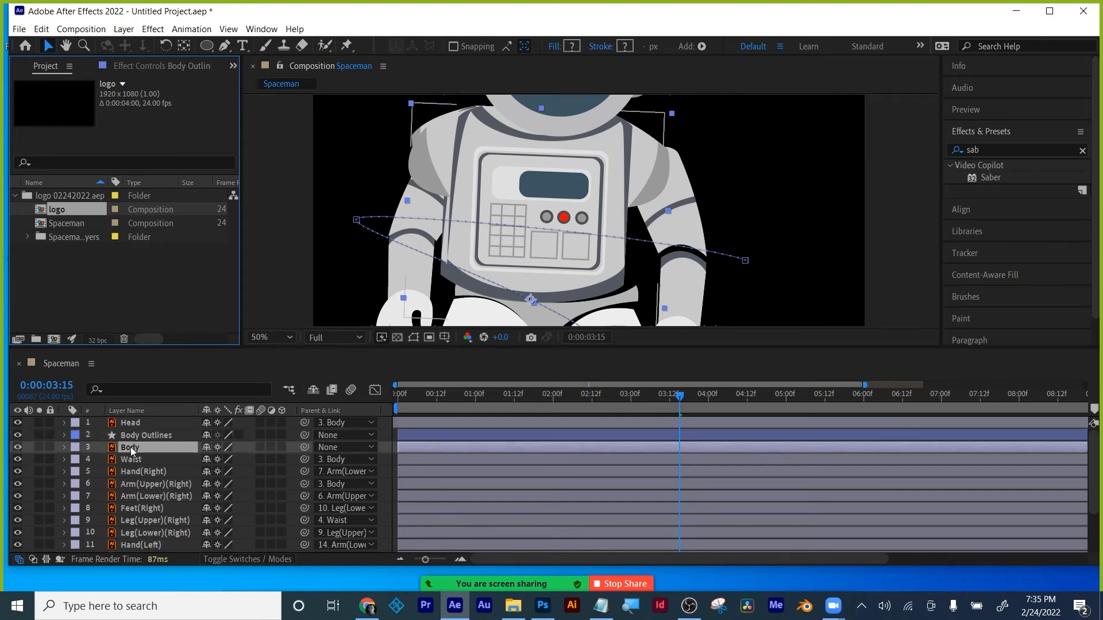
left_click(126, 66)
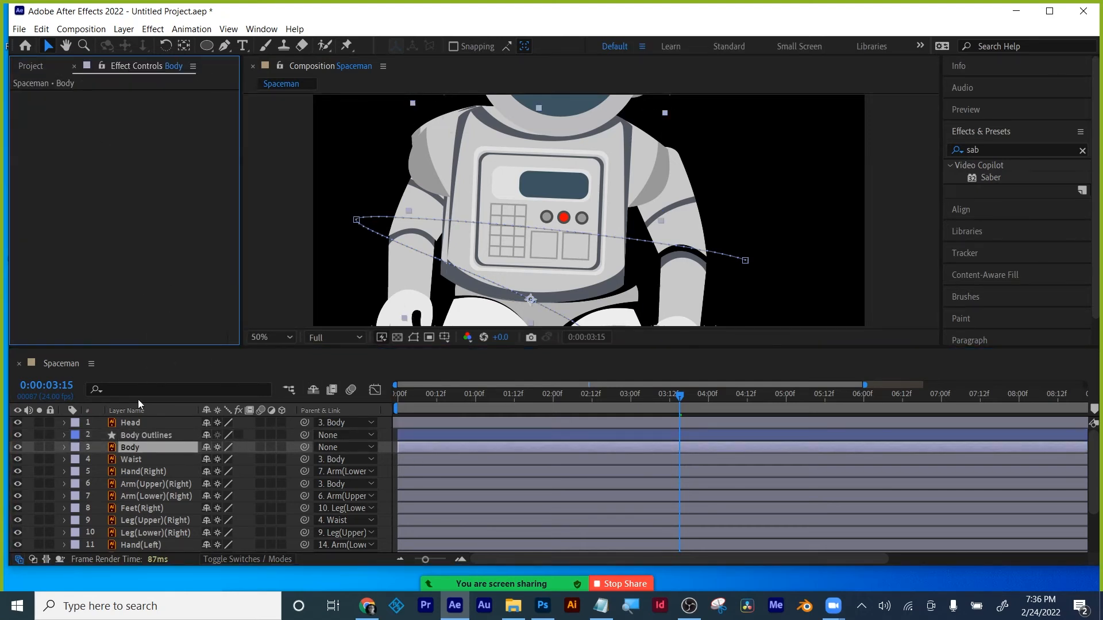
left_click(139, 436)
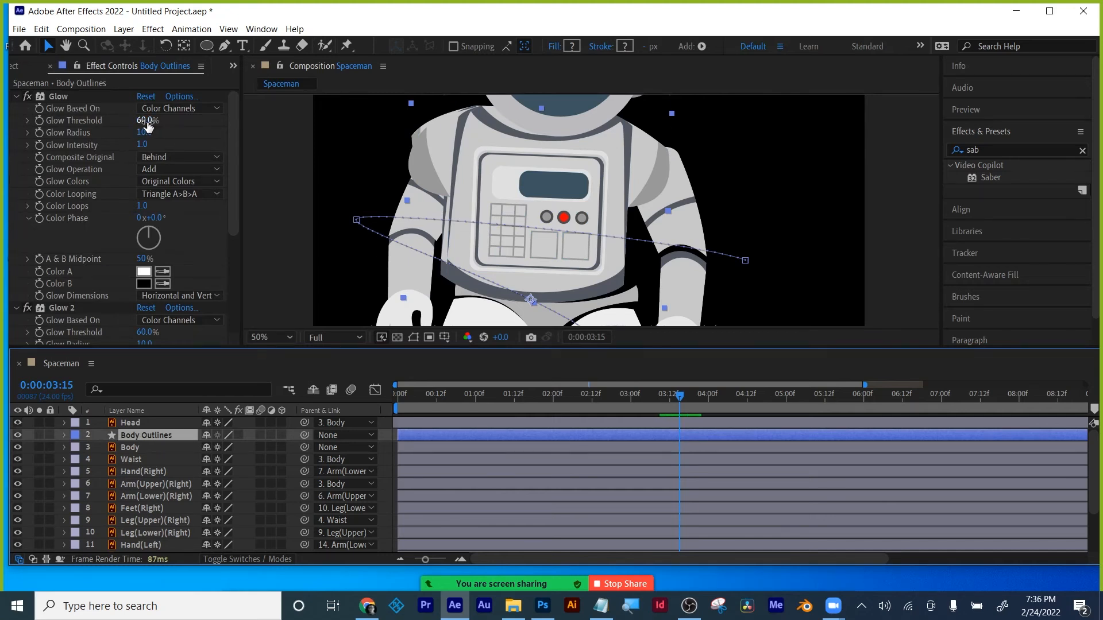
left_click_drag(148, 122, 172, 121)
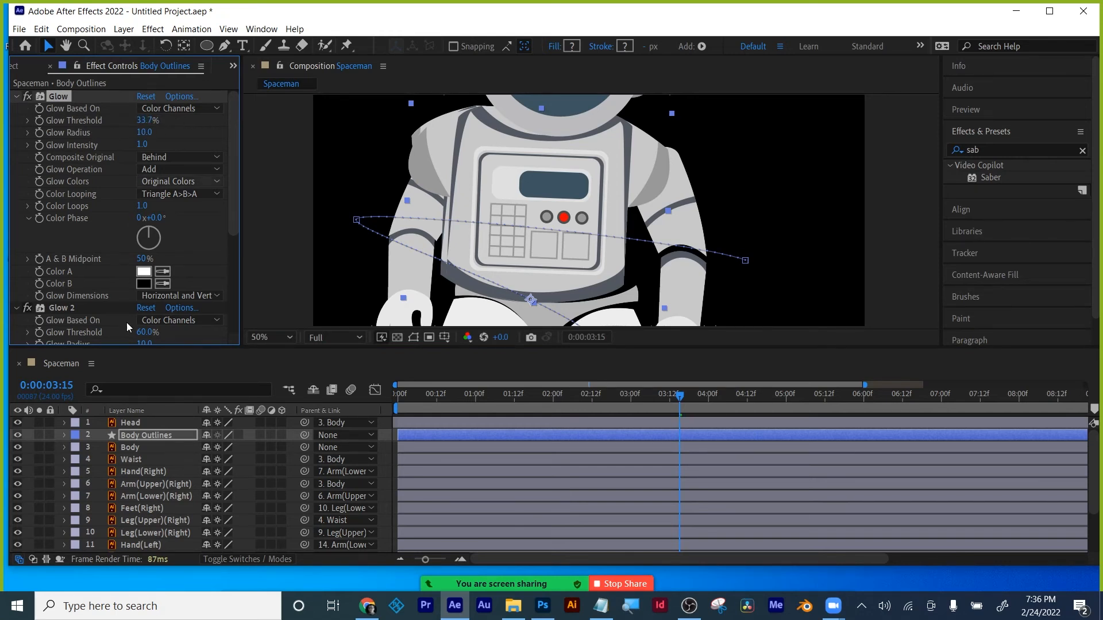
- Hide the Body layer and expand the Contents of Body Outlines to list its shape groups
left_click(18, 448)
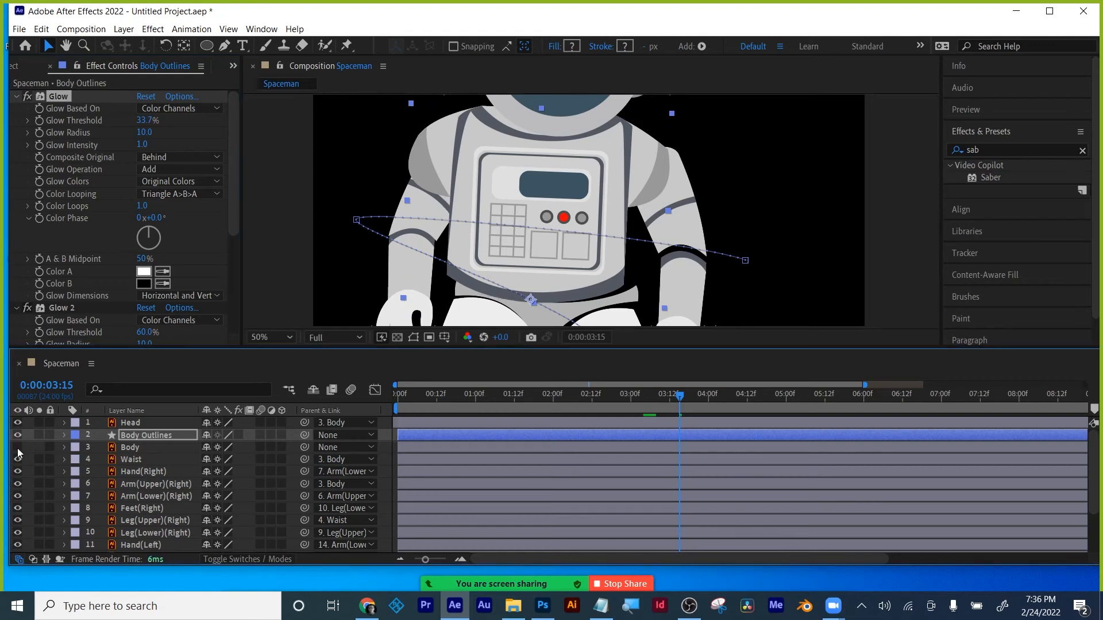
left_click(137, 435)
left_click(63, 435)
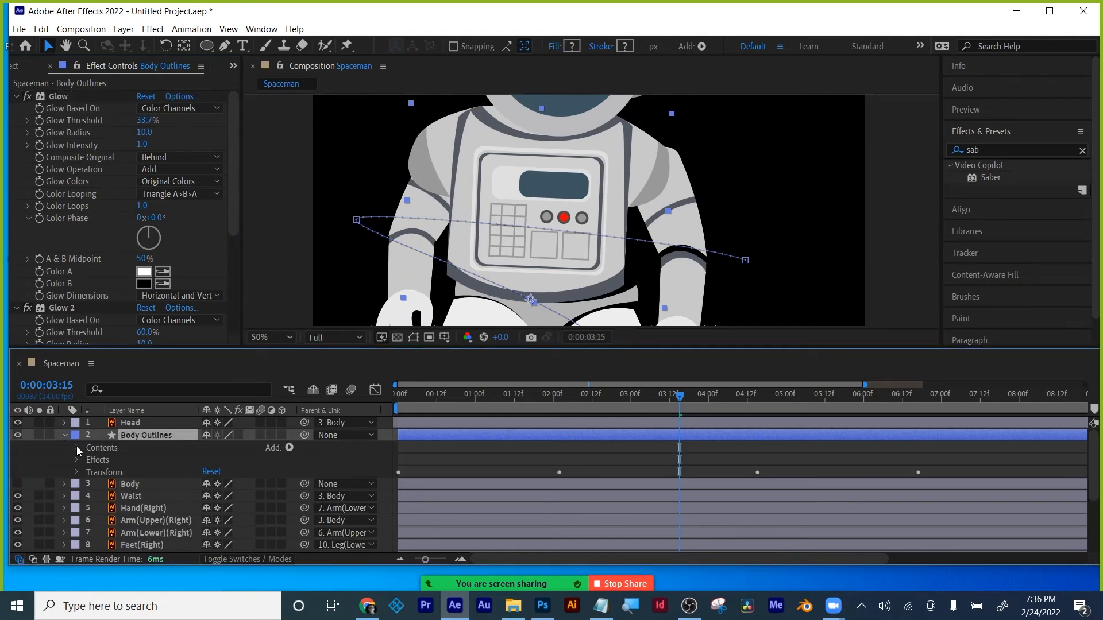
left_click(77, 447)
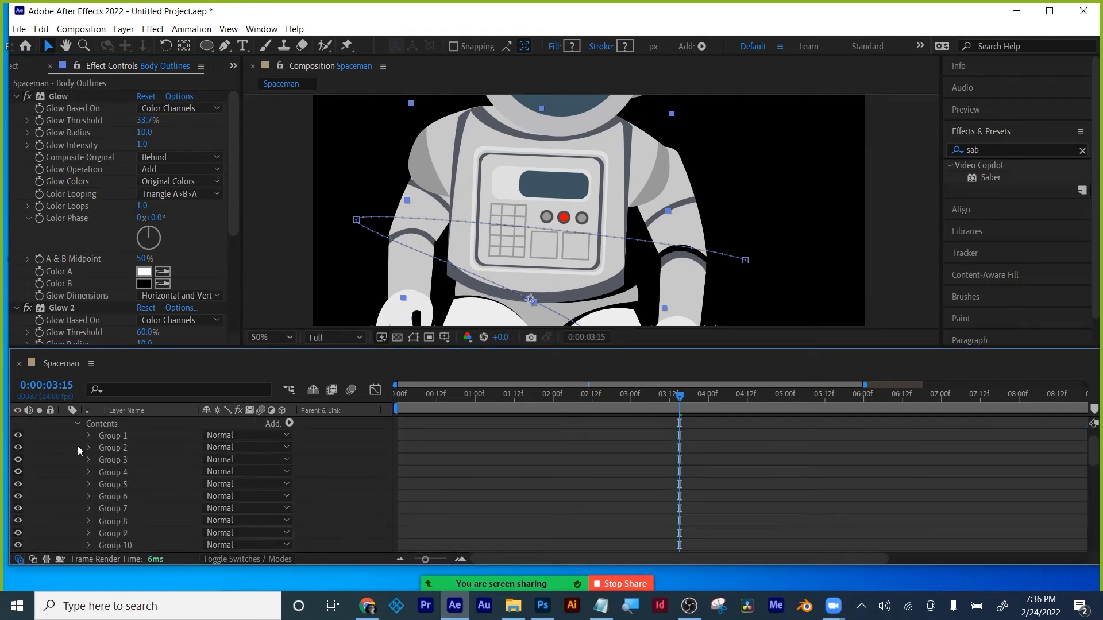
- Hide Groups 1 through 10 in the Body Outlines contents to find the chest button shapes
left_click(18, 437)
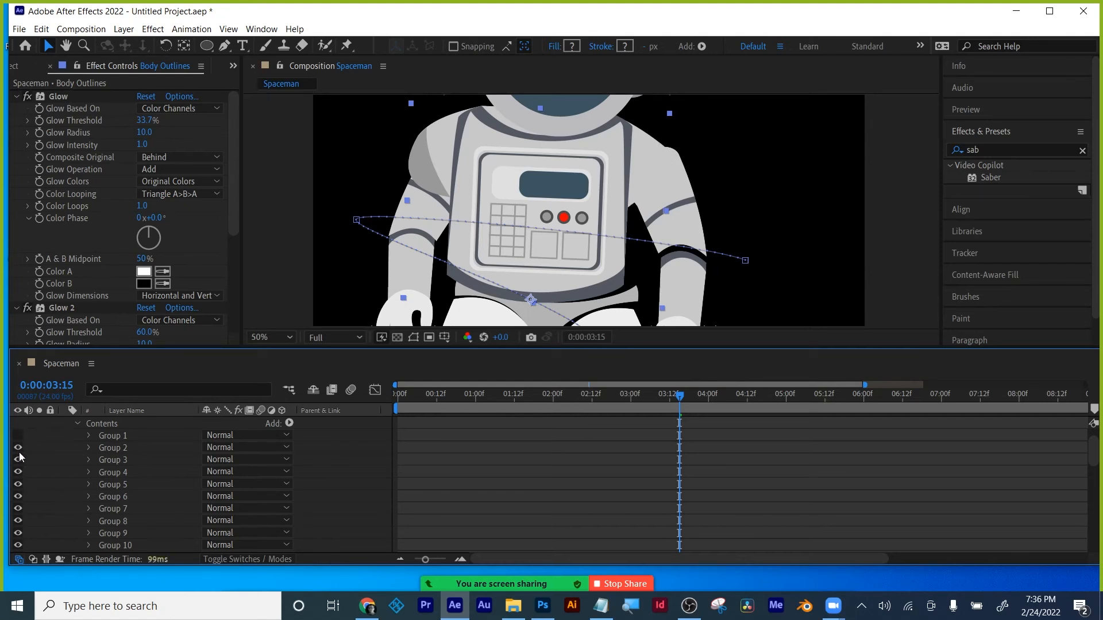
left_click(17, 452)
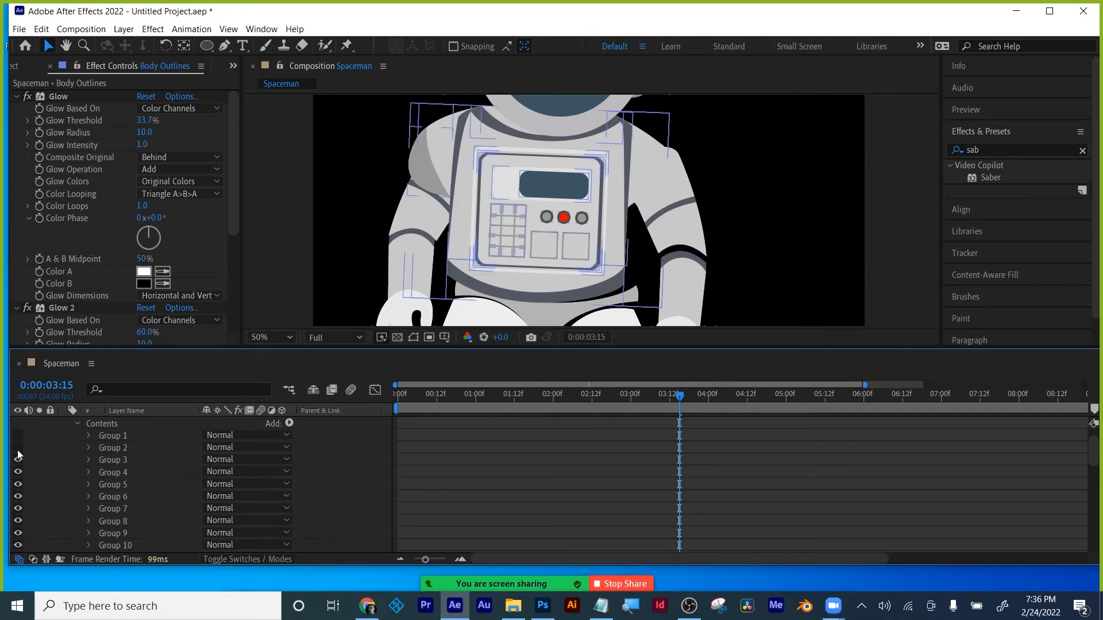
left_click_drag(18, 455, 16, 545)
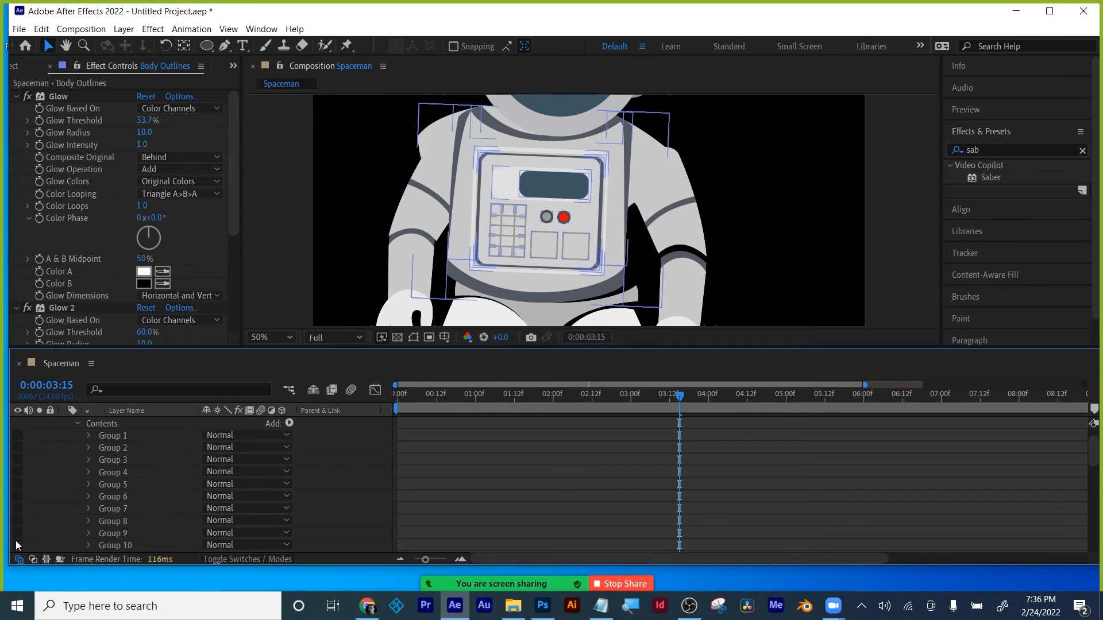
scroll(47, 487, "down", 1)
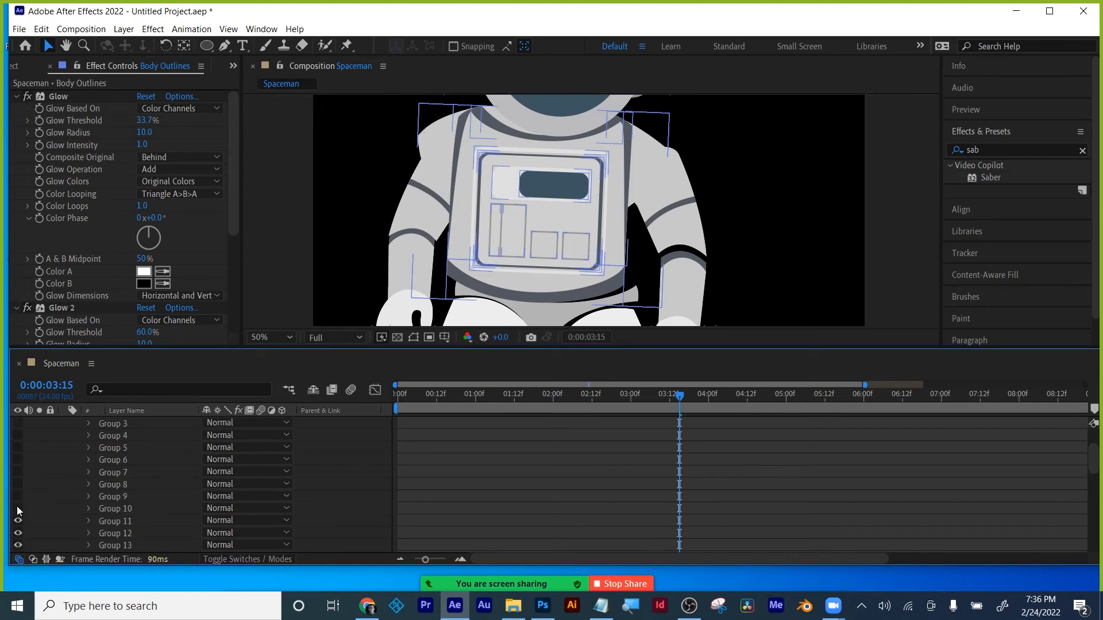
mouse_move(16, 506)
left_mouse_down()
mouse_move(16, 471)
mouse_move(18, 512)
left_mouse_up()
- Show Groups 3 to 5 of Body Outlines again, keeping Groups 6 to 12 hidden
left_click_drag(17, 468, 19, 441)
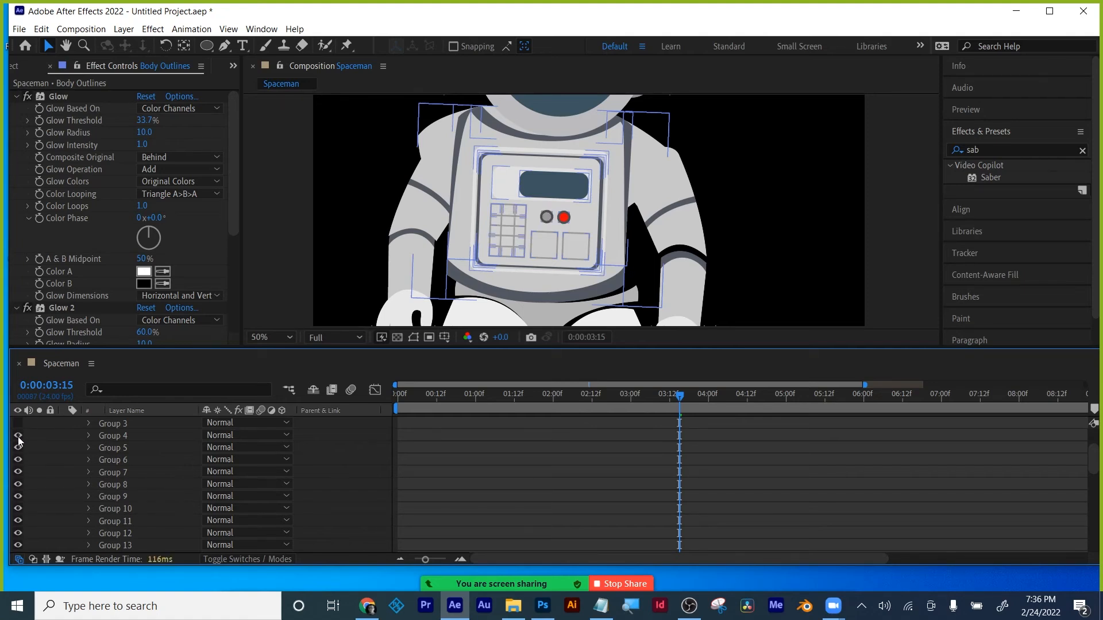
left_click(18, 425)
left_click(19, 460)
left_click_drag(16, 471, 17, 534)
- Hide Groups 13 through 25 of Body Outlines so only the three chest buttons remain, and collapse the layer
scroll(47, 491, "down", 1)
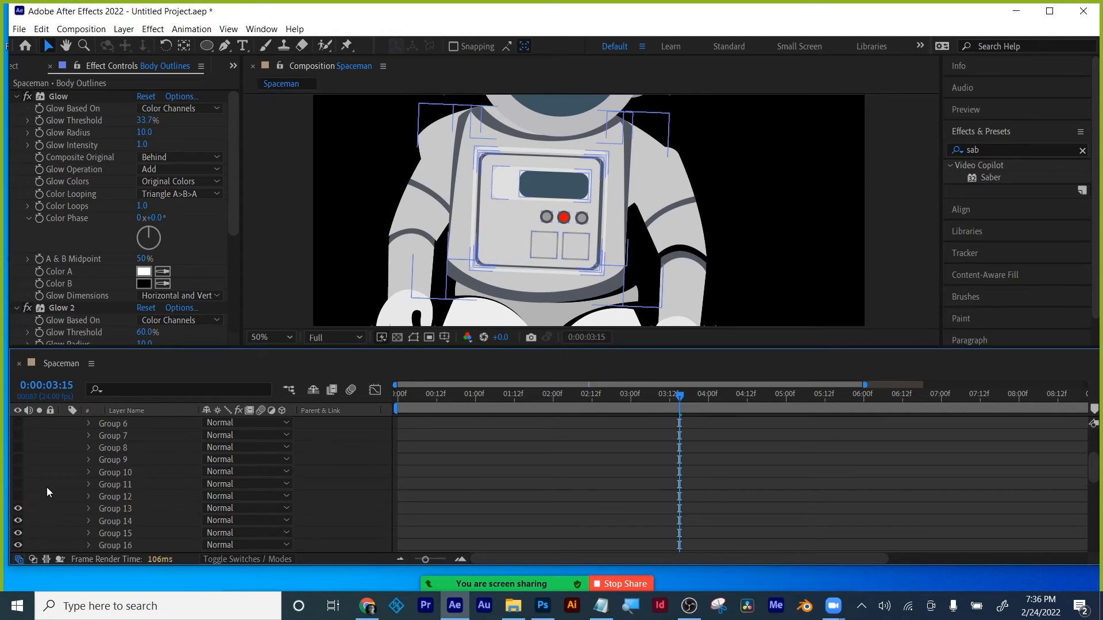
scroll(43, 476, "down", 2)
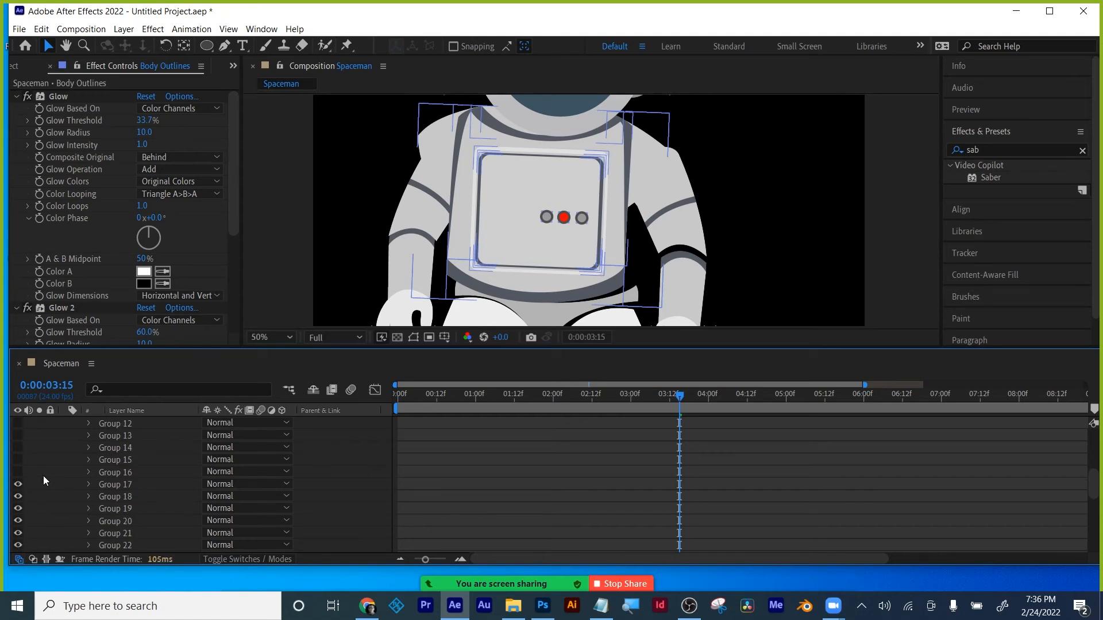
scroll(49, 473, "down", 1)
left_click(18, 544)
scroll(50, 498, "down", 2)
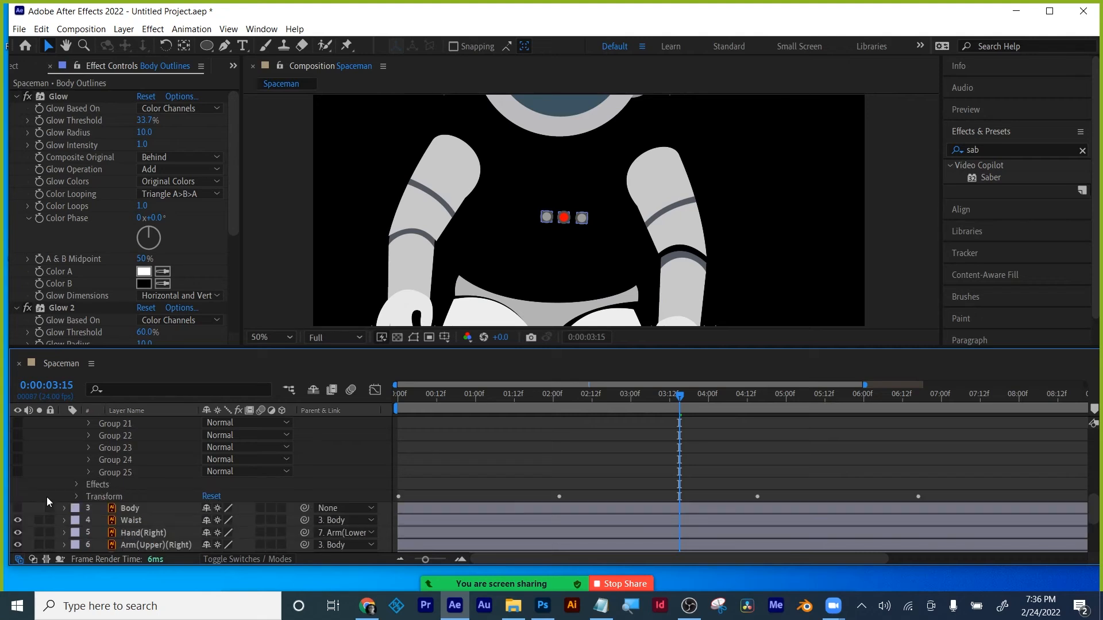
scroll(43, 493, "up", 8)
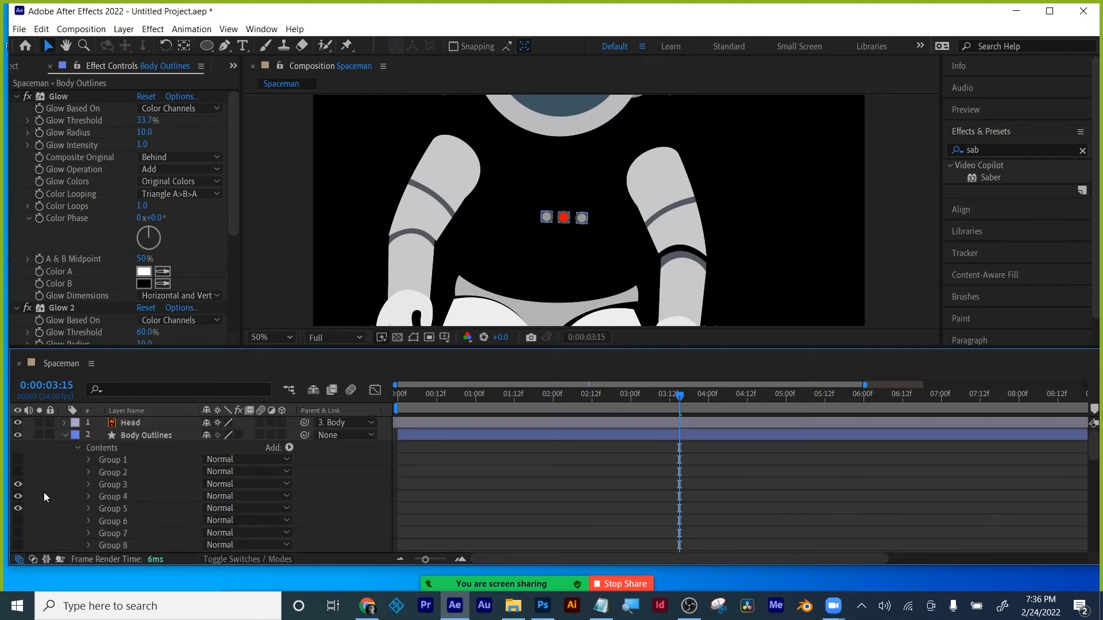
left_click(64, 435)
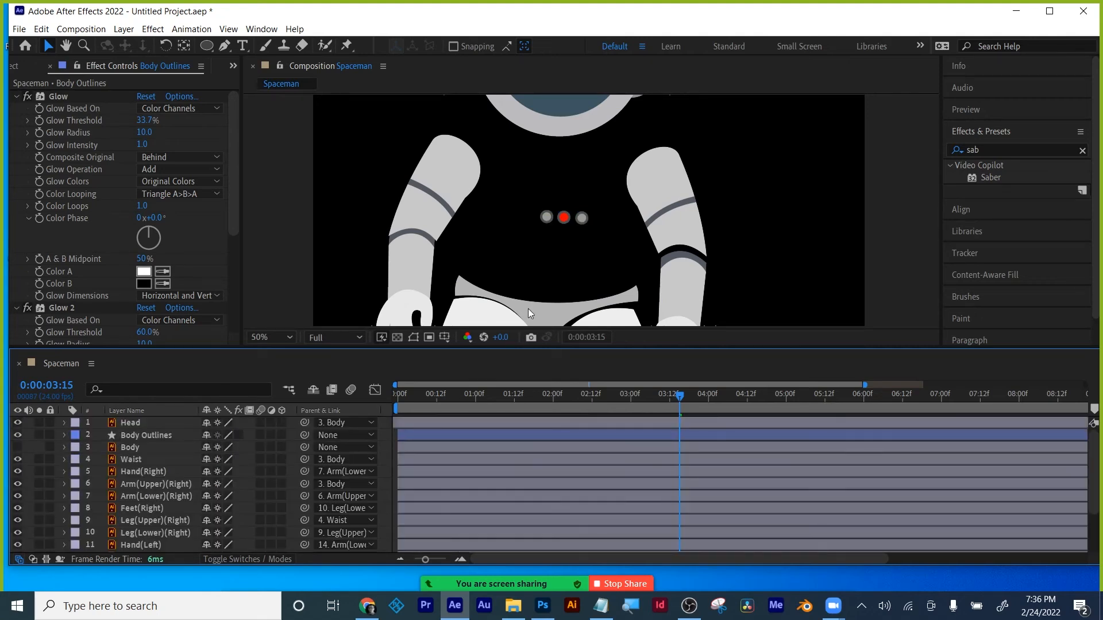
- Show the Body layer beneath the isolated buttons and return to the first frame
left_click(18, 446)
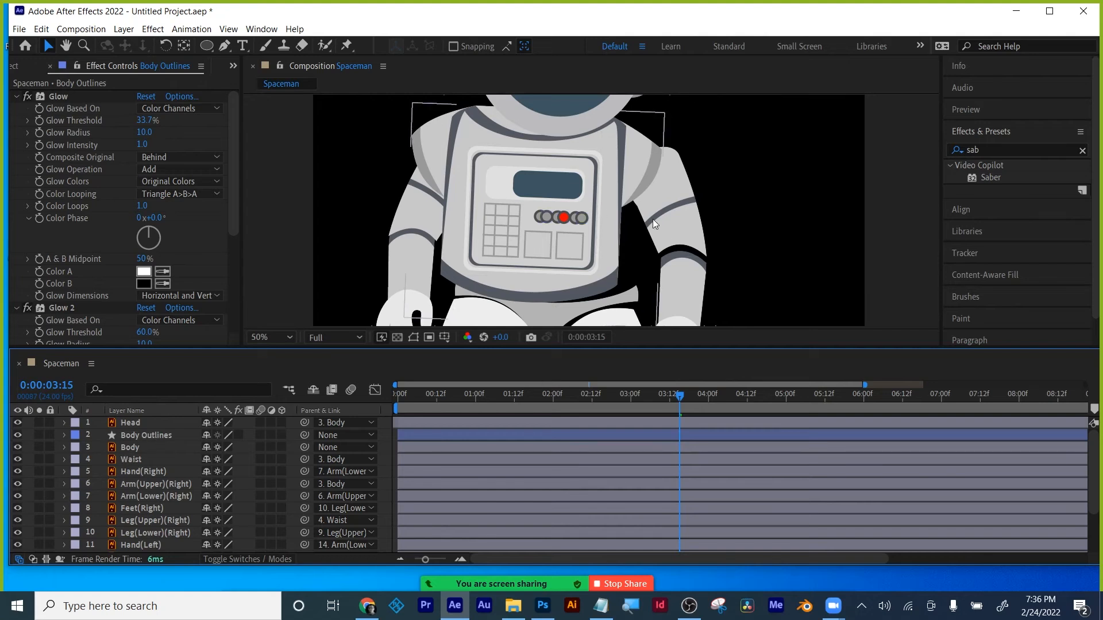
left_click(128, 448)
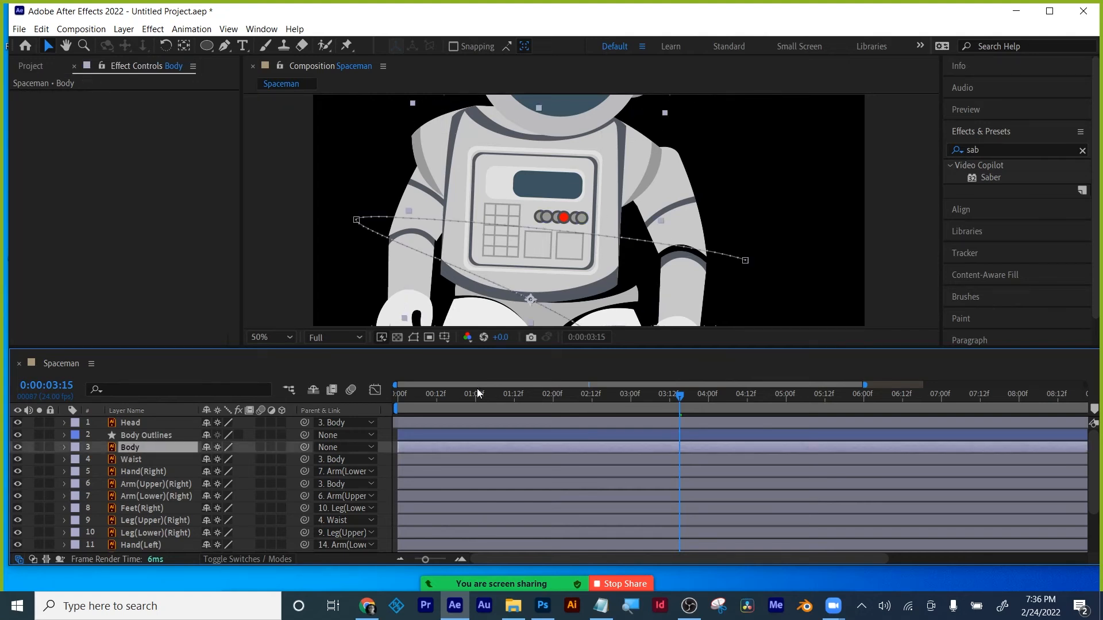
left_click_drag(477, 389, 357, 403)
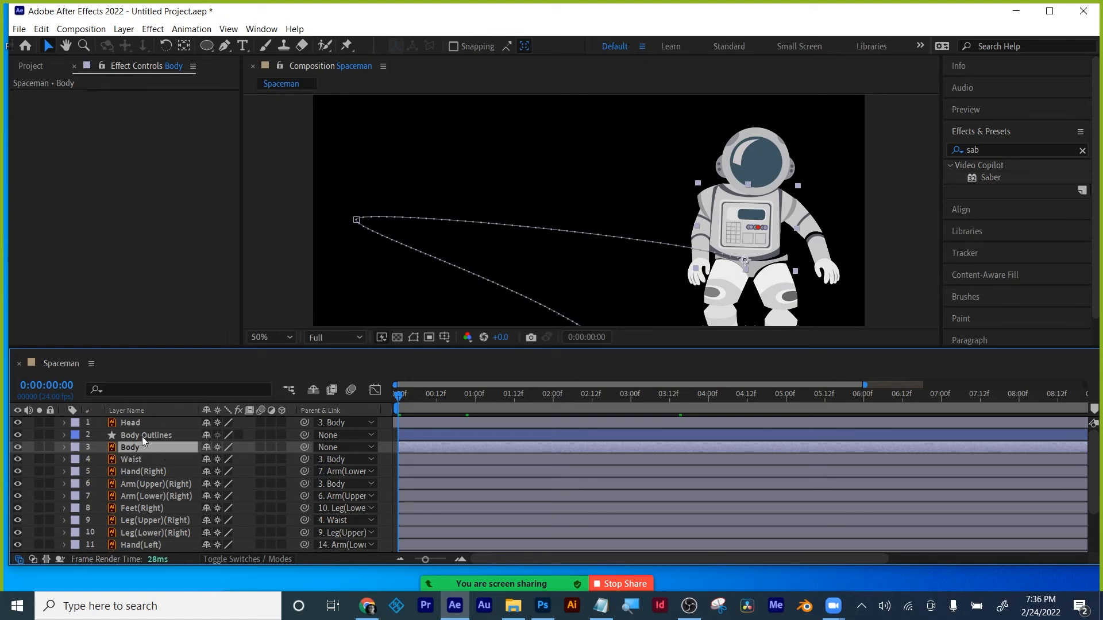
- Set the Body Outlines layer's position to 1495.8, 685.8 at the first frame so its buttons cover the originals on the Body layer
key("z")
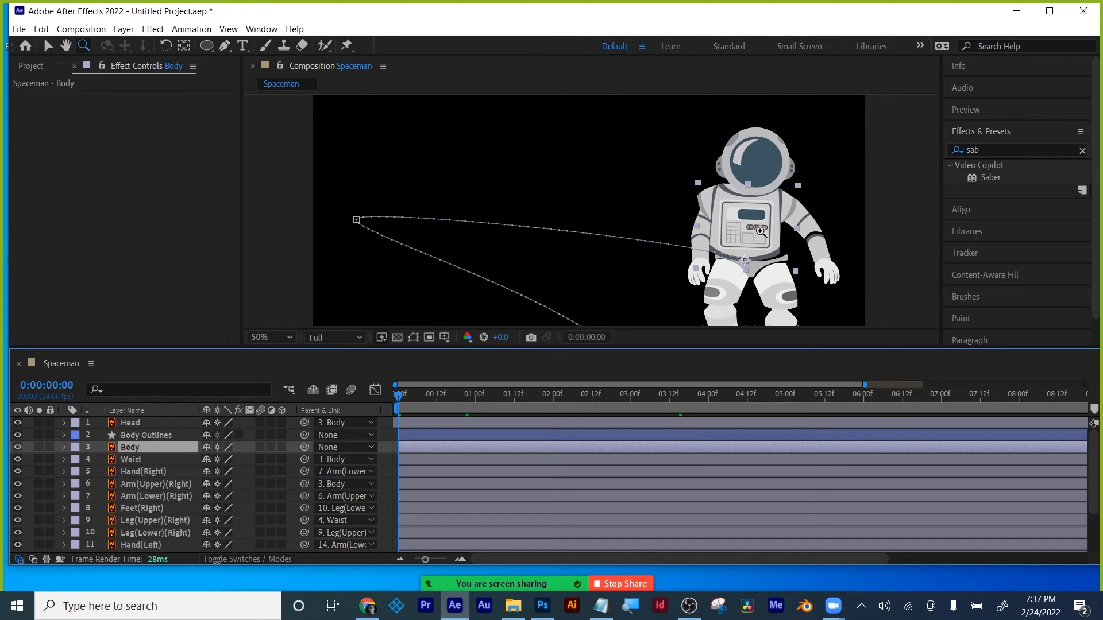
left_click(762, 232)
left_click(634, 239)
left_click(523, 183)
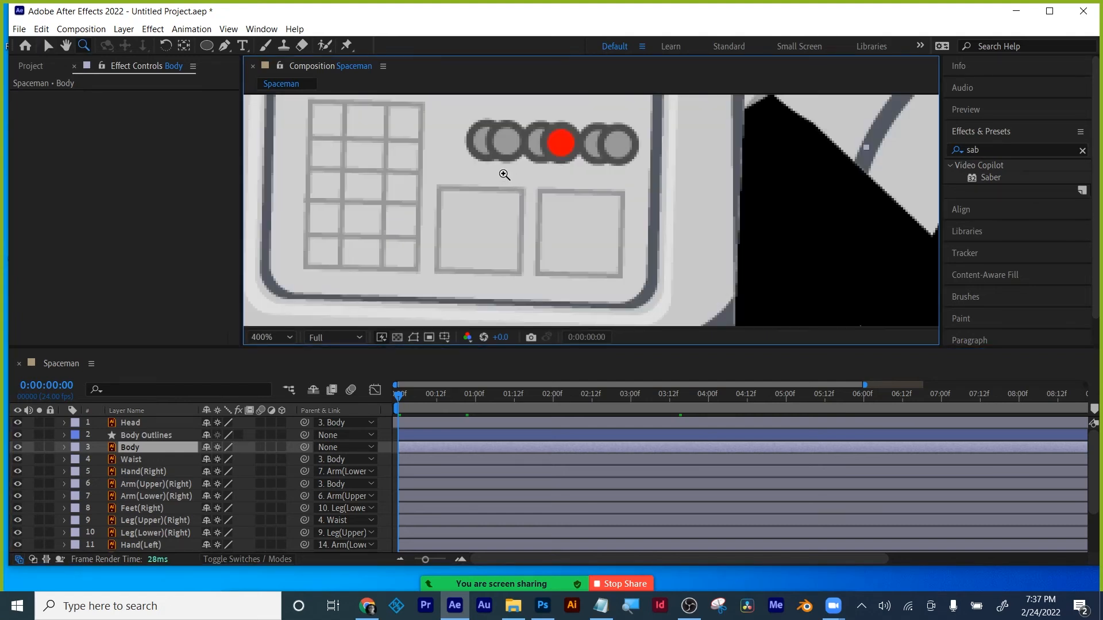
left_click(154, 435)
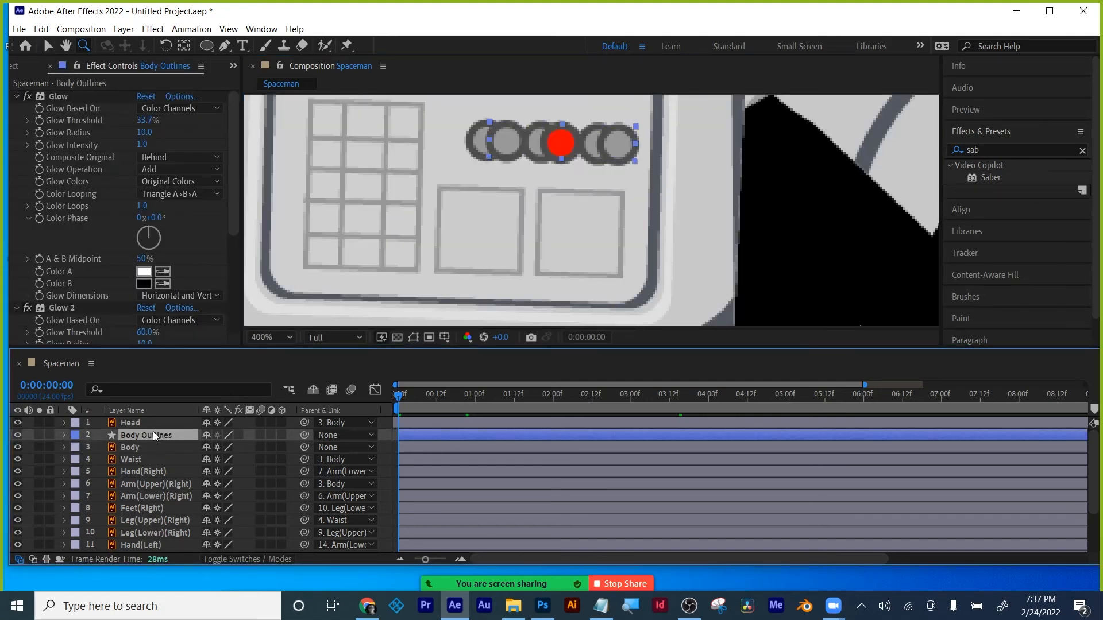
key("v")
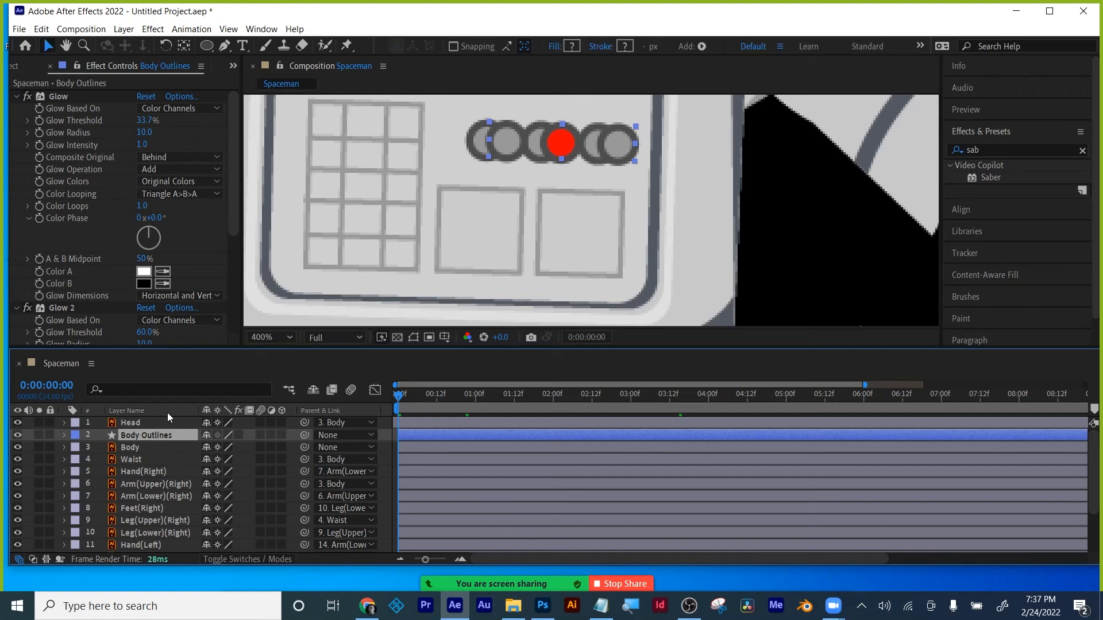
key("p")
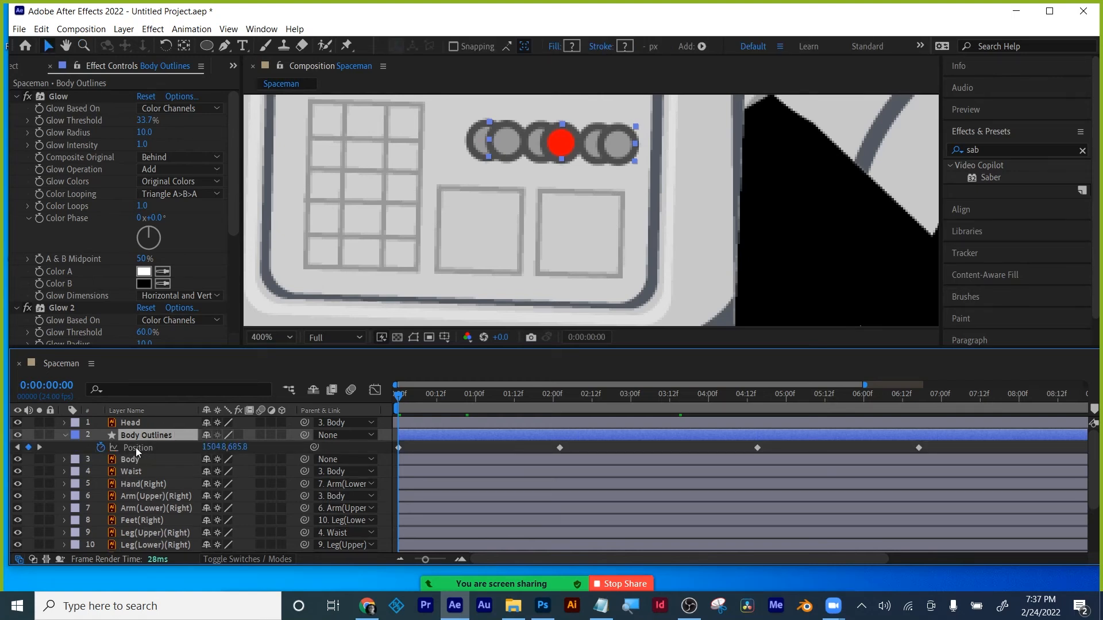
left_click_drag(204, 446, 204, 446)
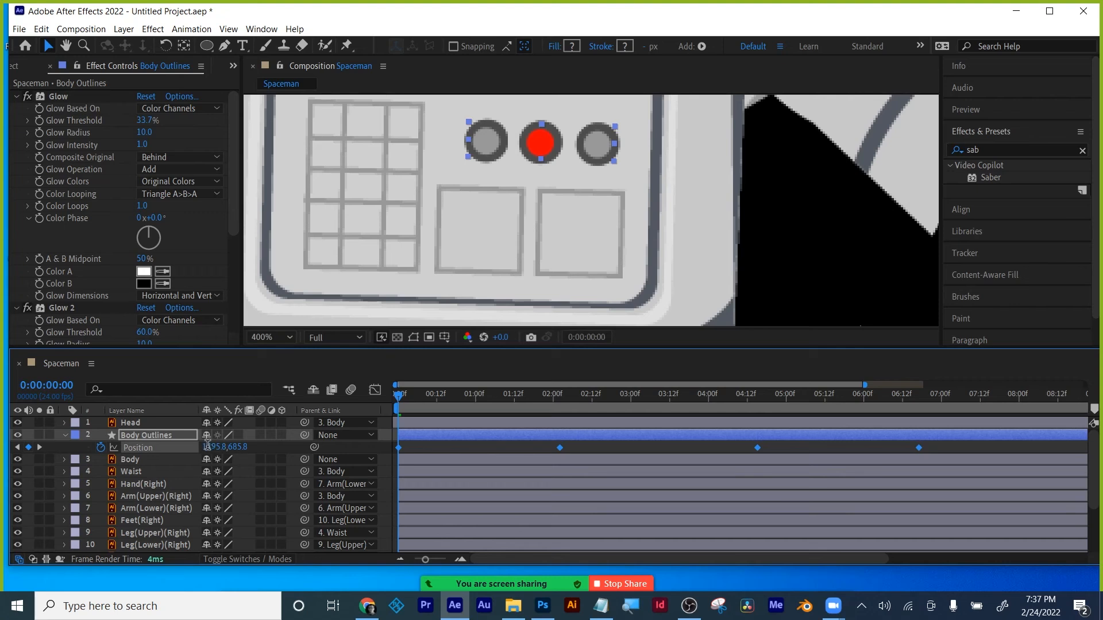
left_click(205, 447)
left_click(65, 436)
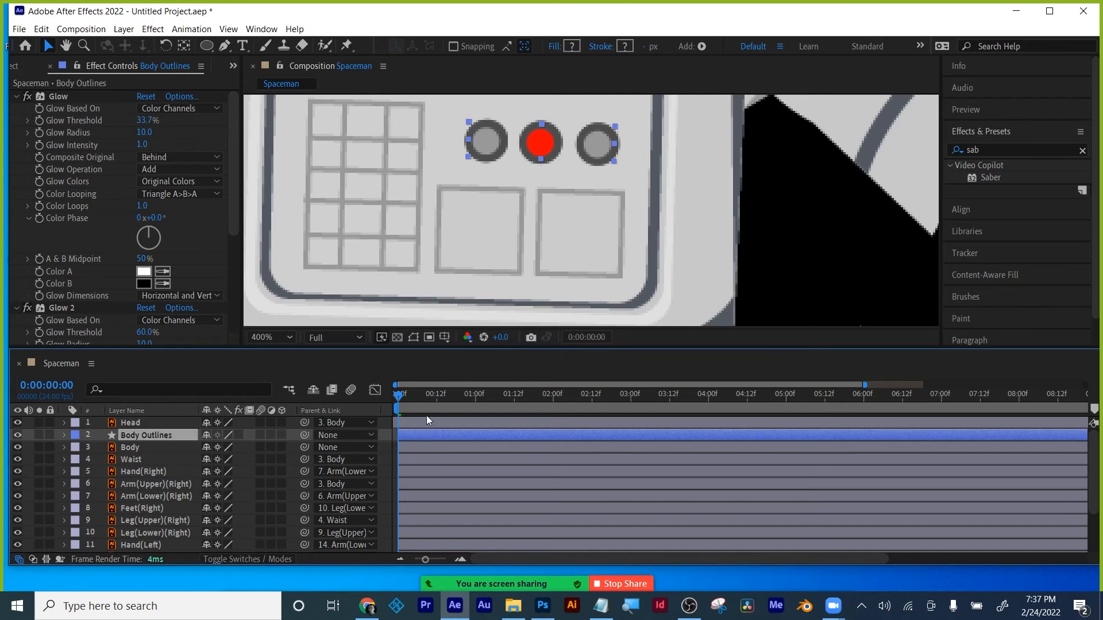
- Fit the composition in view, check the button alignment across the animation up to about 0:00:03:20, and return to the first frame
left_click_drag(409, 394, 432, 396)
left_click(266, 339)
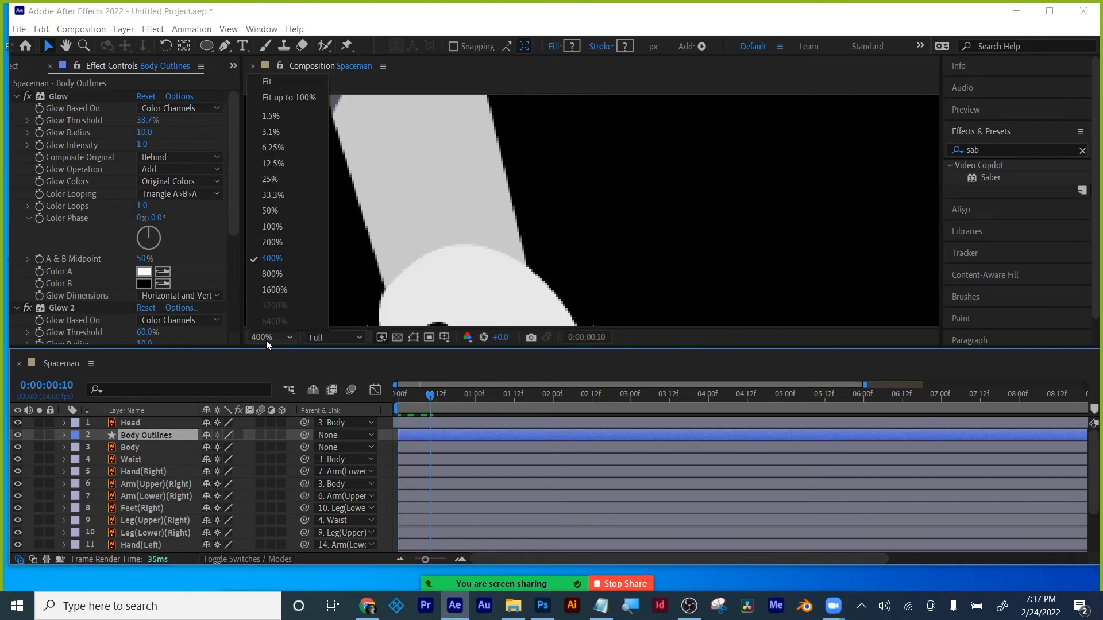
left_click(275, 81)
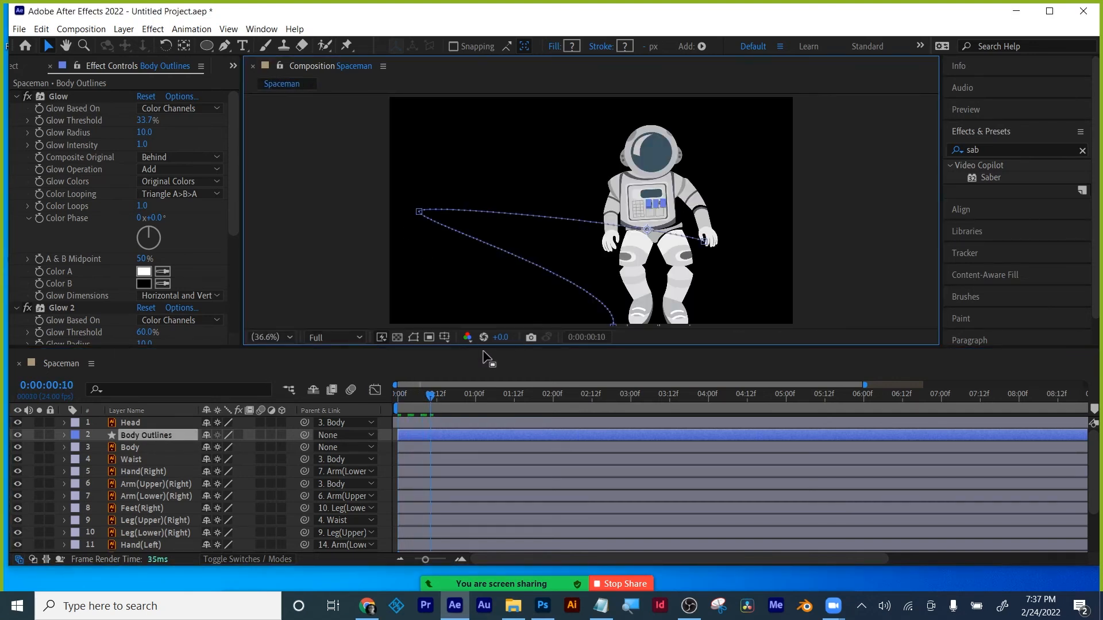
left_click_drag(434, 396, 696, 387)
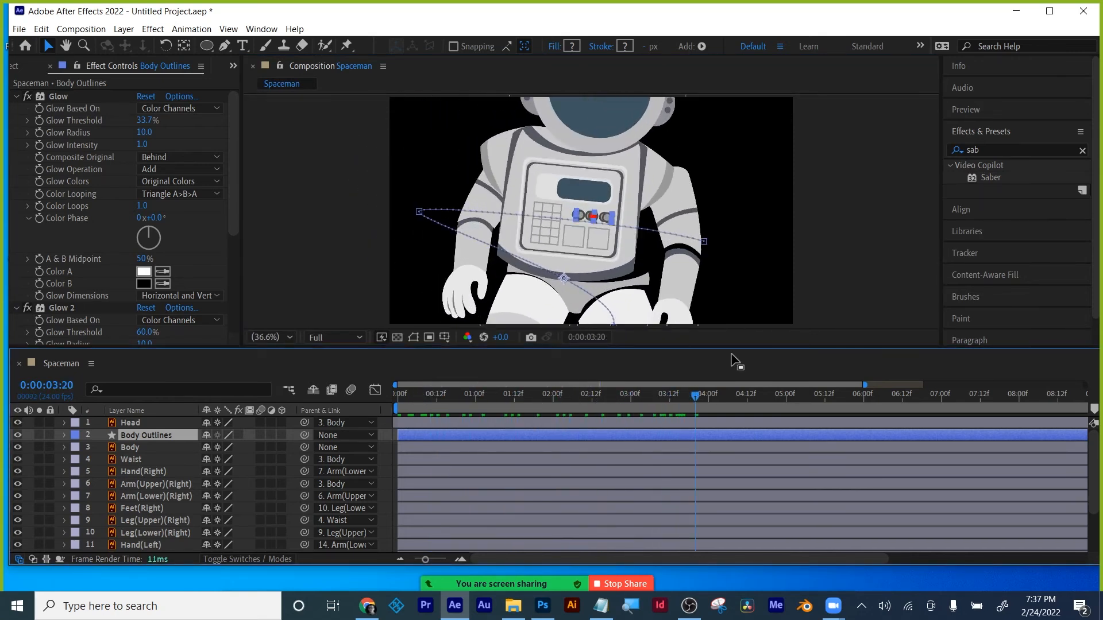
left_click(859, 245)
left_click_drag(444, 392, 310, 402)
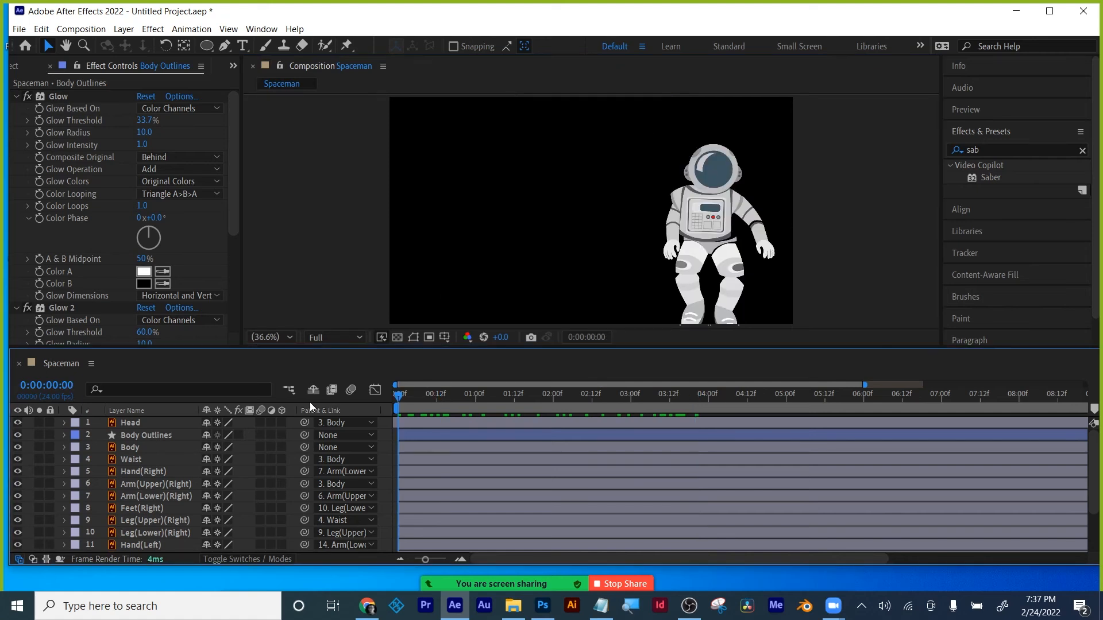
- Try parenting the still-keyframed Body Outlines layer to Body, check a frame around 0:00:01:03, and undo the parenting
left_click(135, 436)
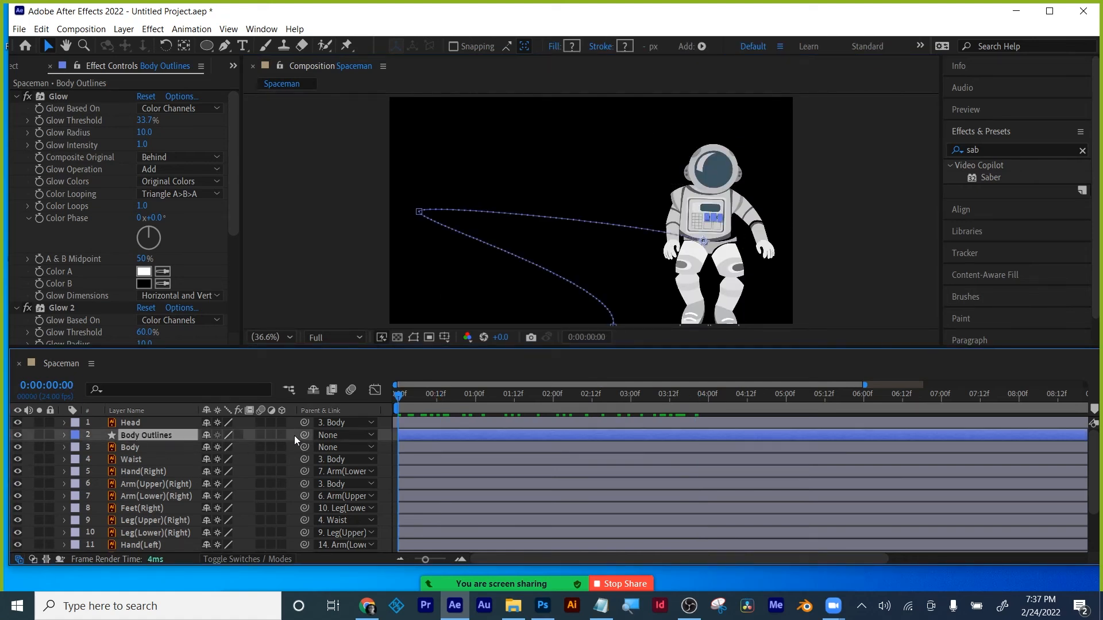
left_click_drag(303, 435, 136, 446)
left_click(347, 257)
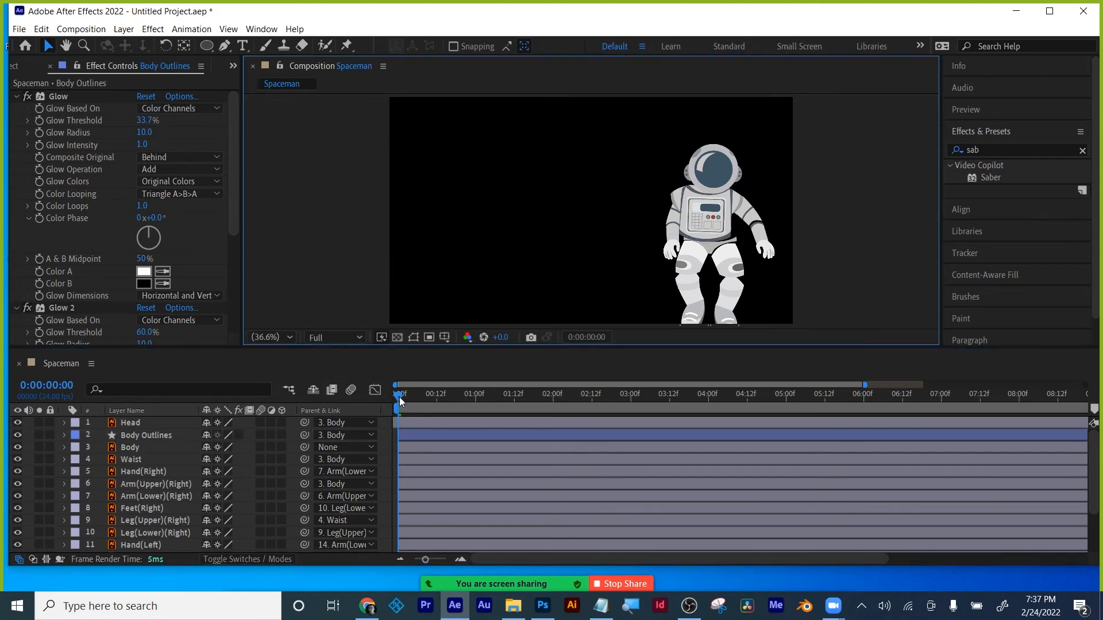
left_click_drag(400, 402, 485, 404)
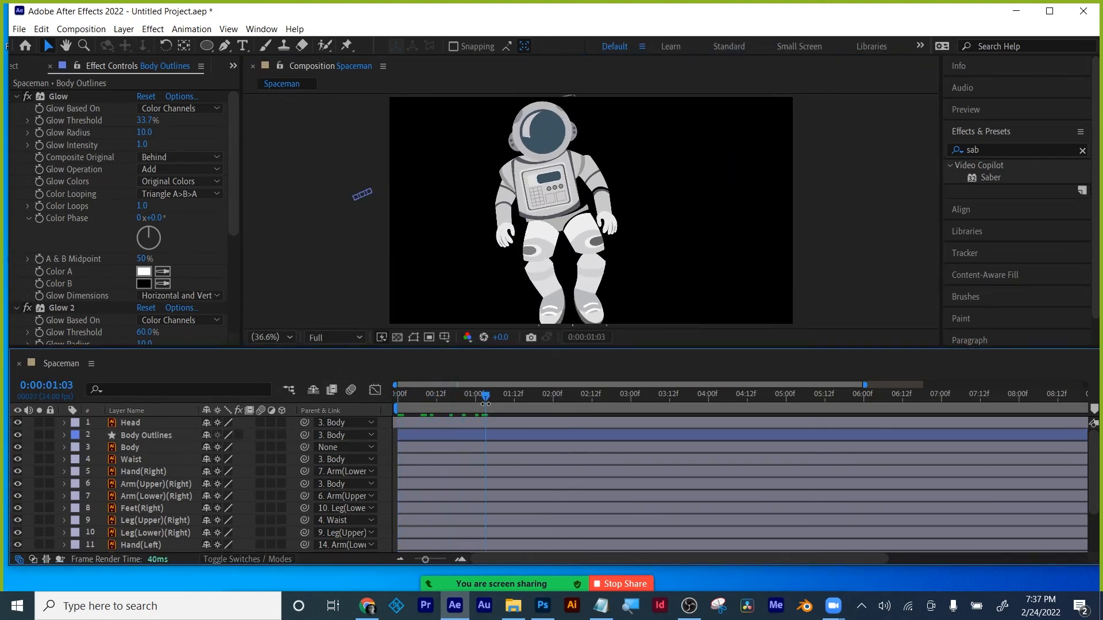
key("ctrl+z")
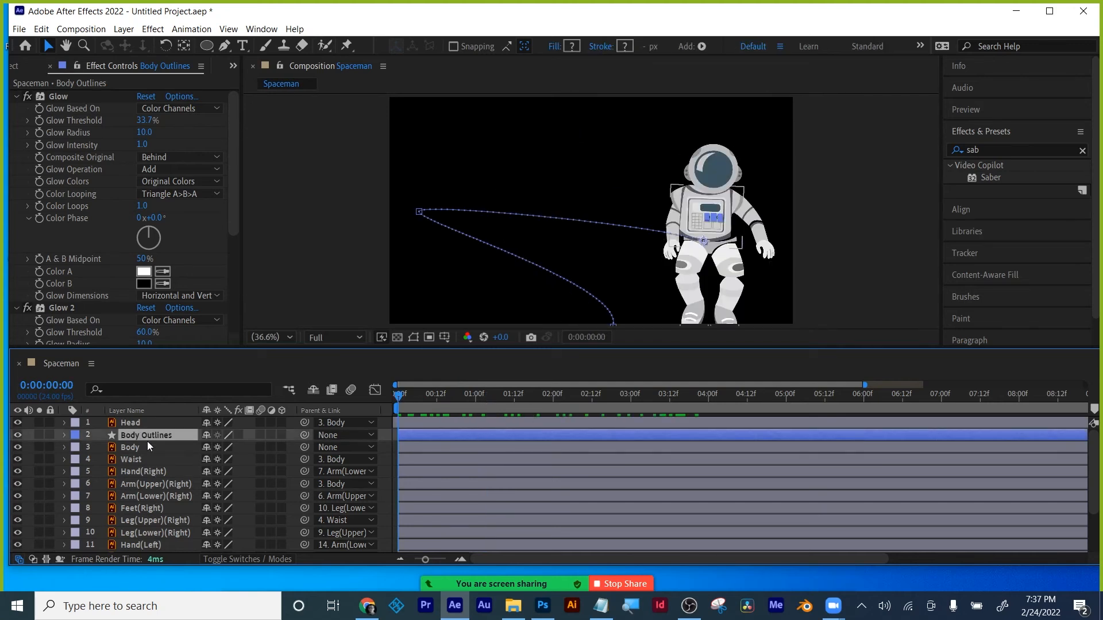
- Remove the Position, Scale and Rotation keyframes from Body Outlines, parent the layer to Body, and check its motion up to 0:00:03:15
key("u")
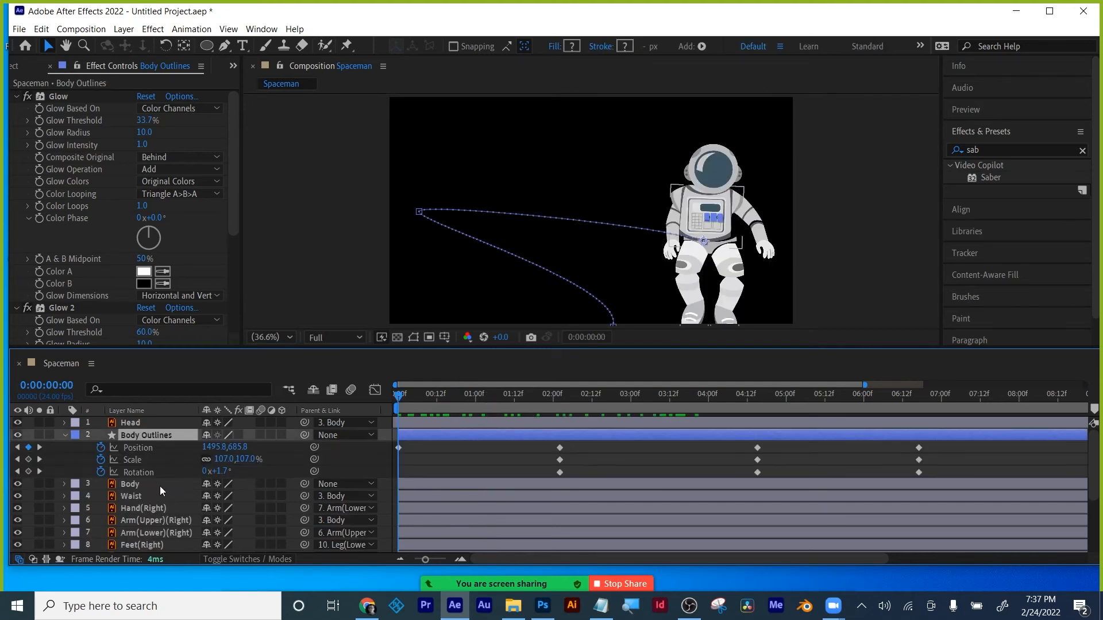
left_click_drag(102, 450, 106, 488)
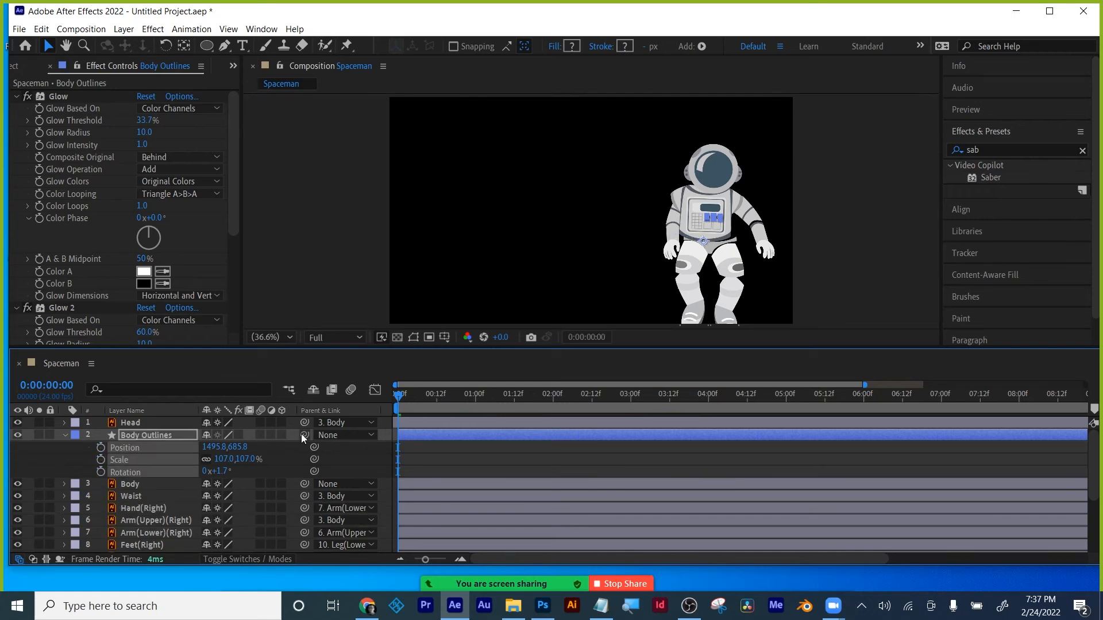
left_click_drag(304, 435, 137, 484)
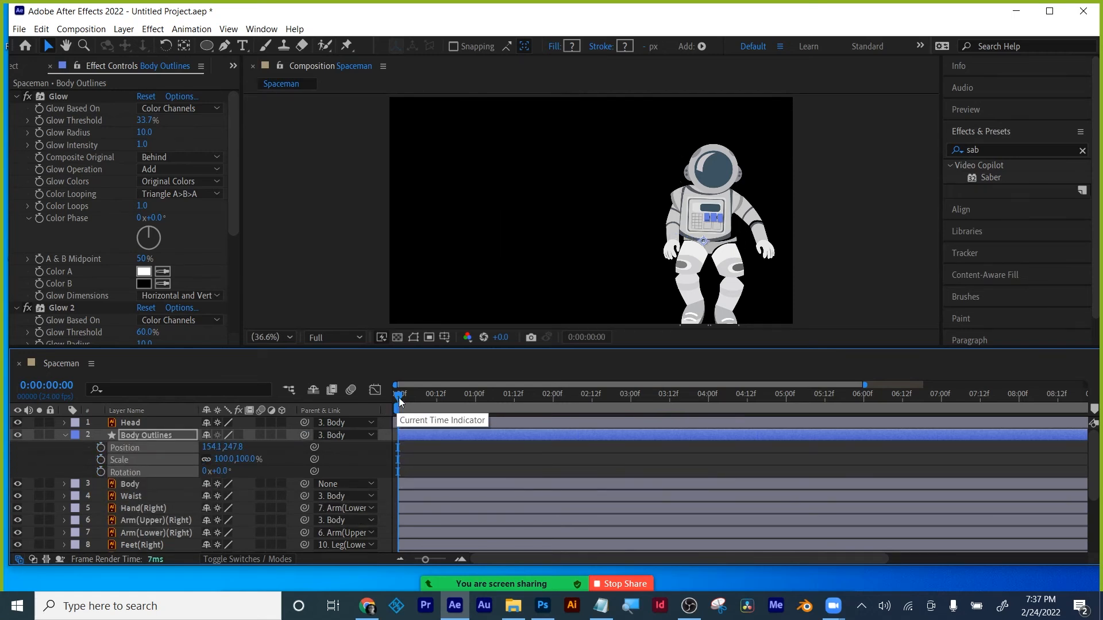
left_click_drag(401, 401, 681, 405)
left_click(556, 435)
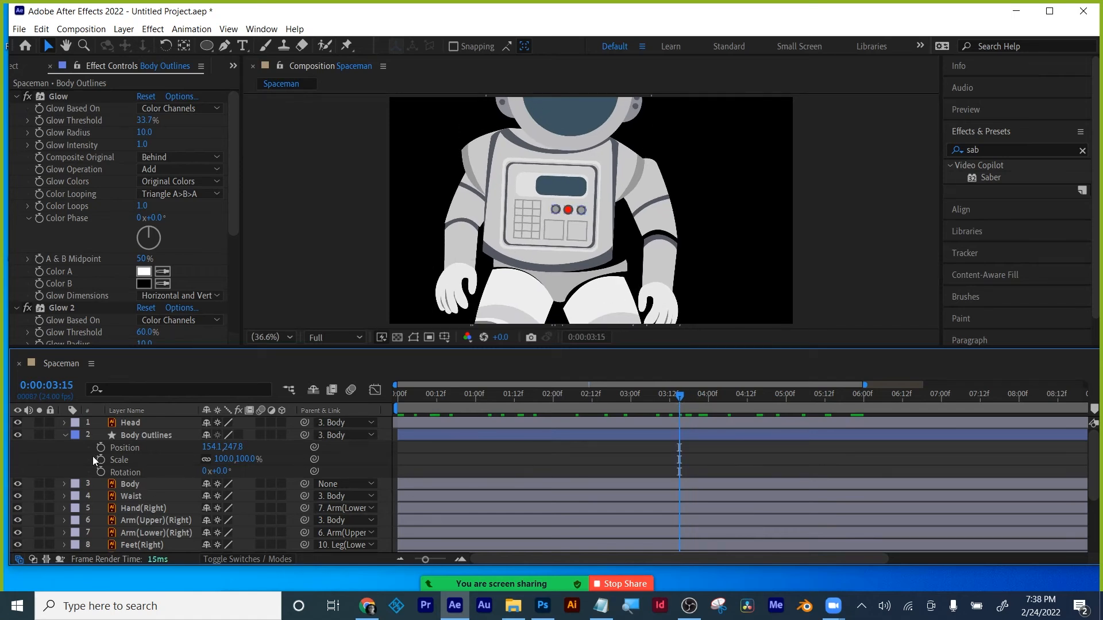
left_click(64, 435)
- Save the project as "Untitled Project mw" in the current student folder
left_click(122, 449)
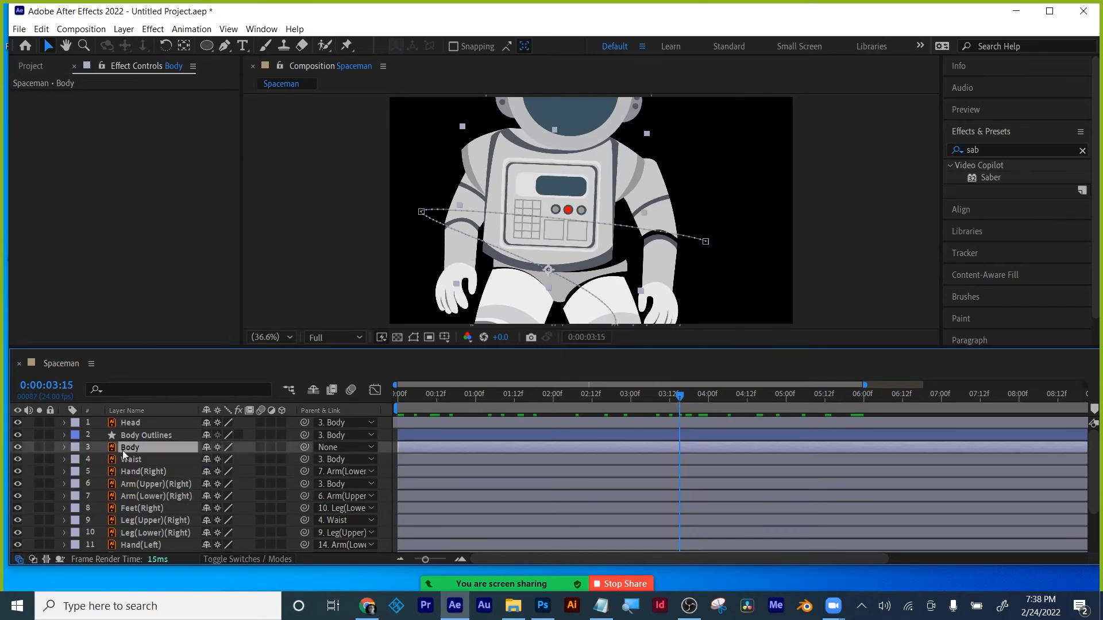
left_click(19, 29)
mouse_move(115, 161)
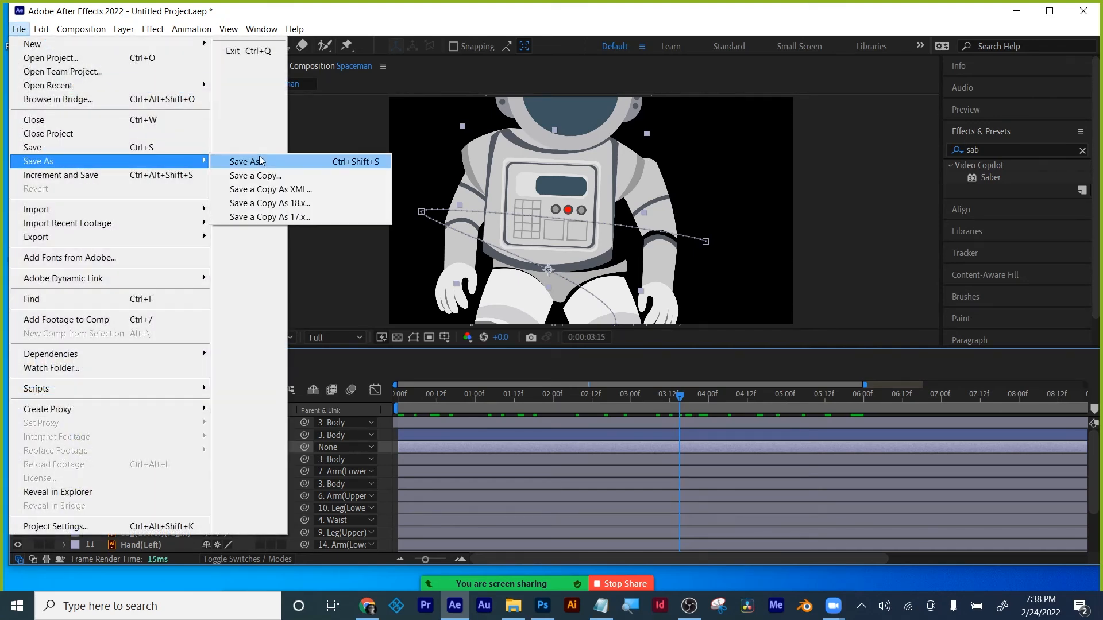
left_click(241, 161)
left_click(214, 510)
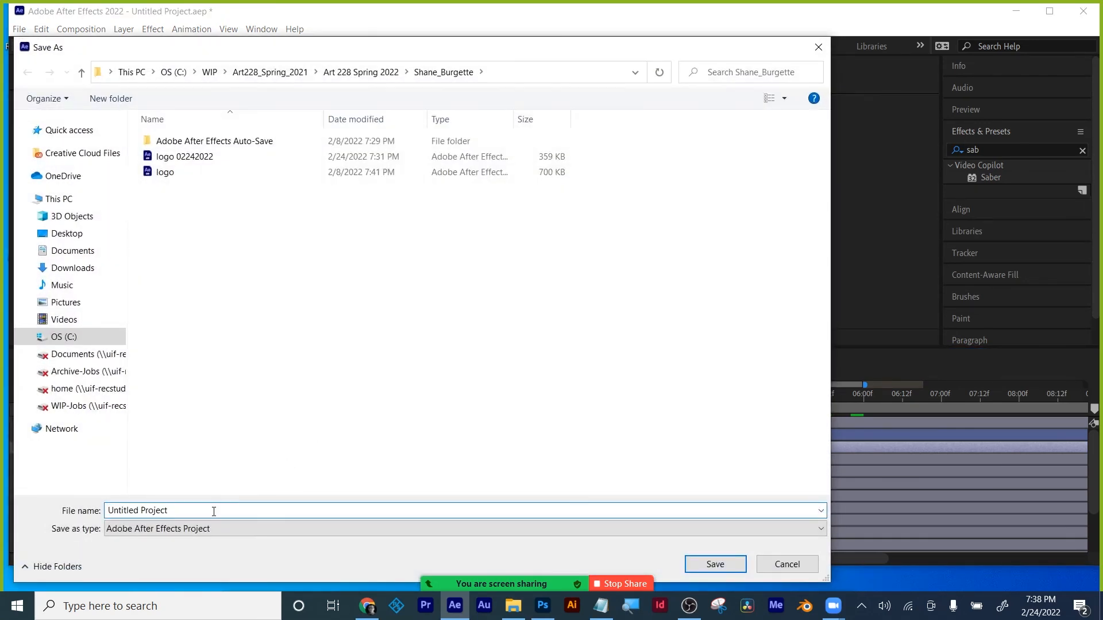
left_click(715, 564)
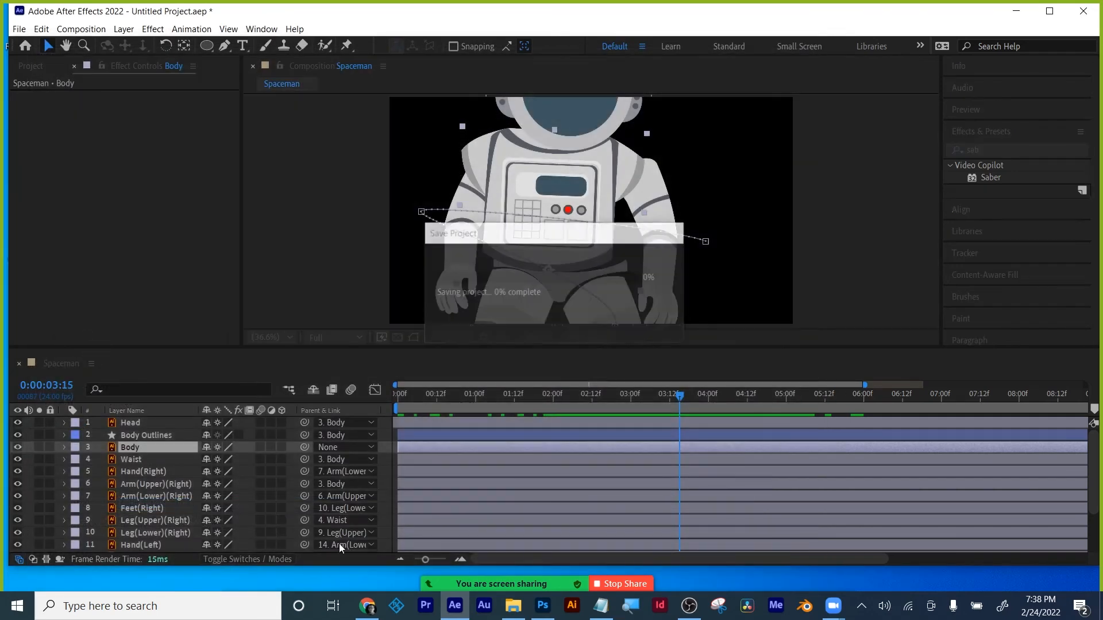
right_click(132, 447)
mouse_move(197, 348)
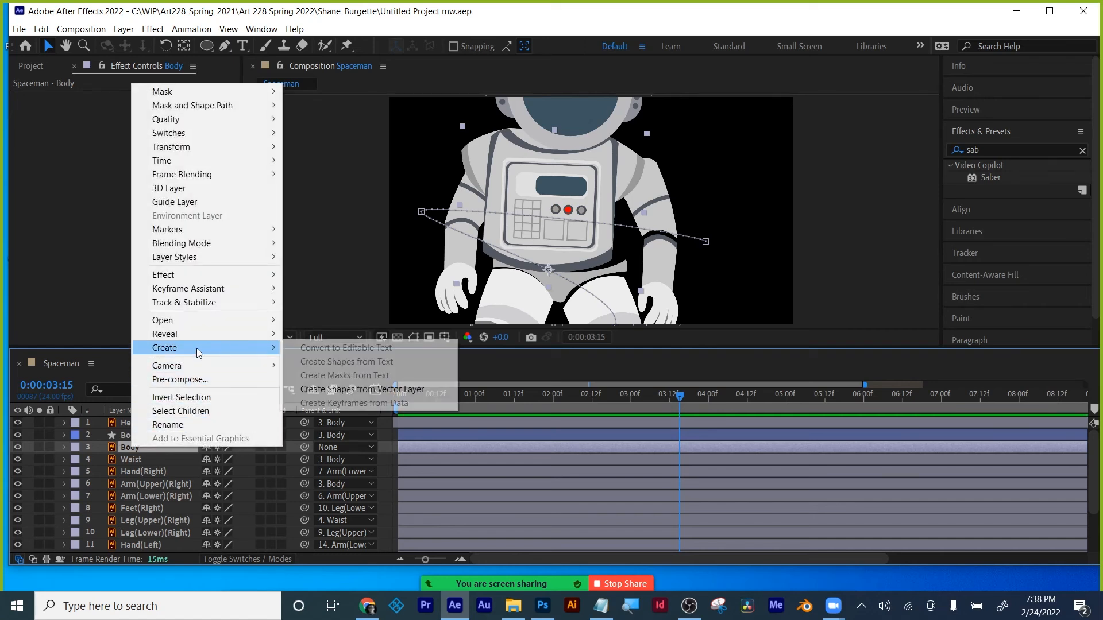
left_click(333, 389)
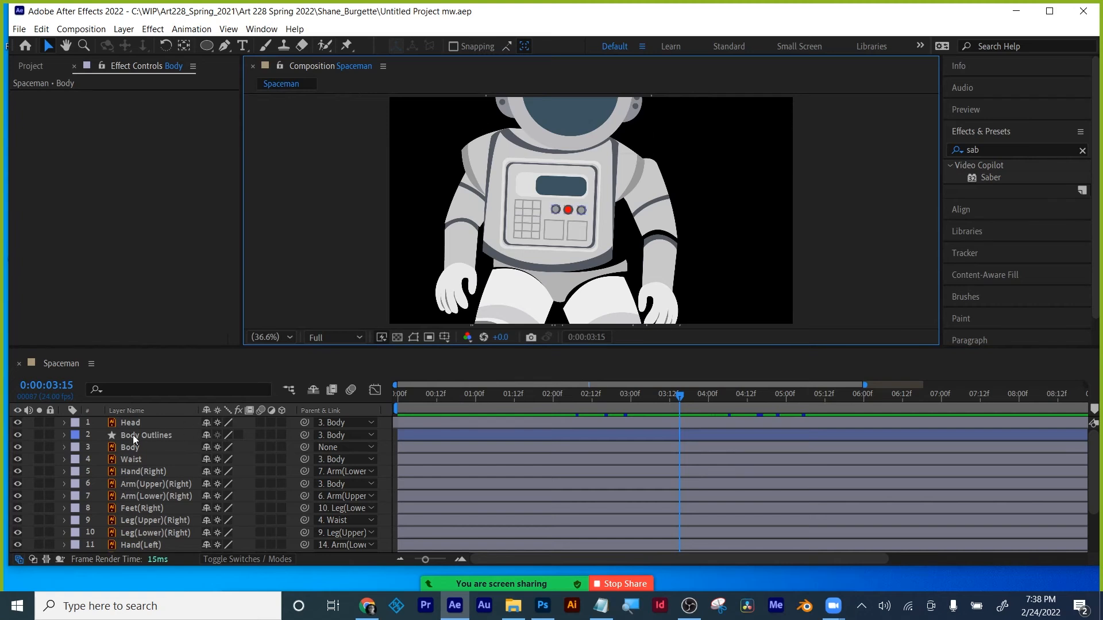
- Expand the contents of Body Outlines to review which groups are shown or hidden, and collapse the layer
left_click(133, 436)
left_click(64, 436)
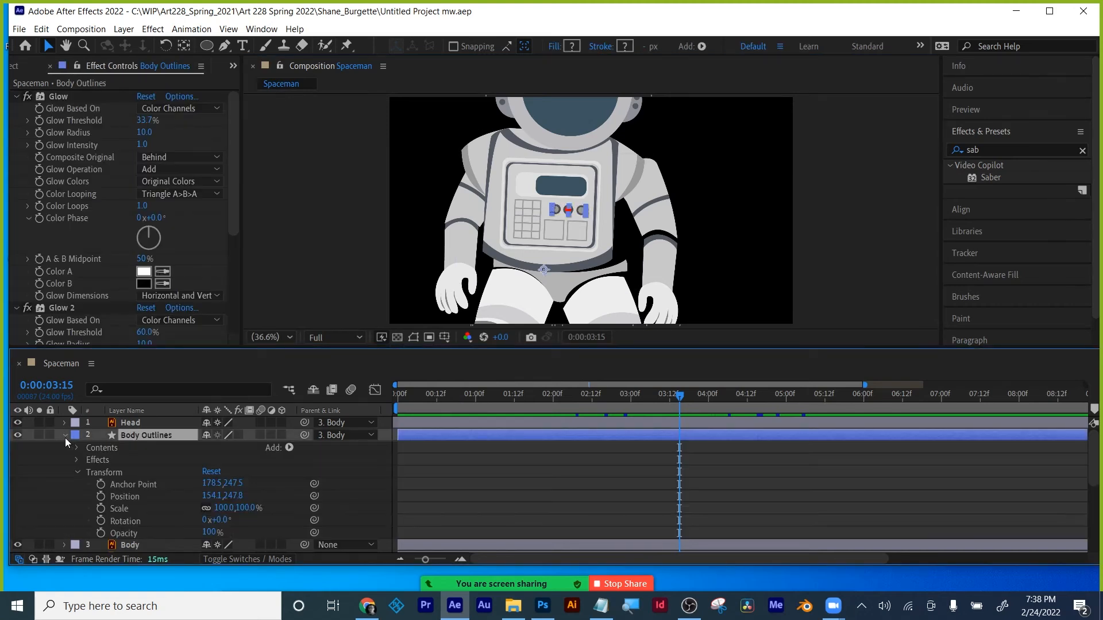
left_click(79, 472)
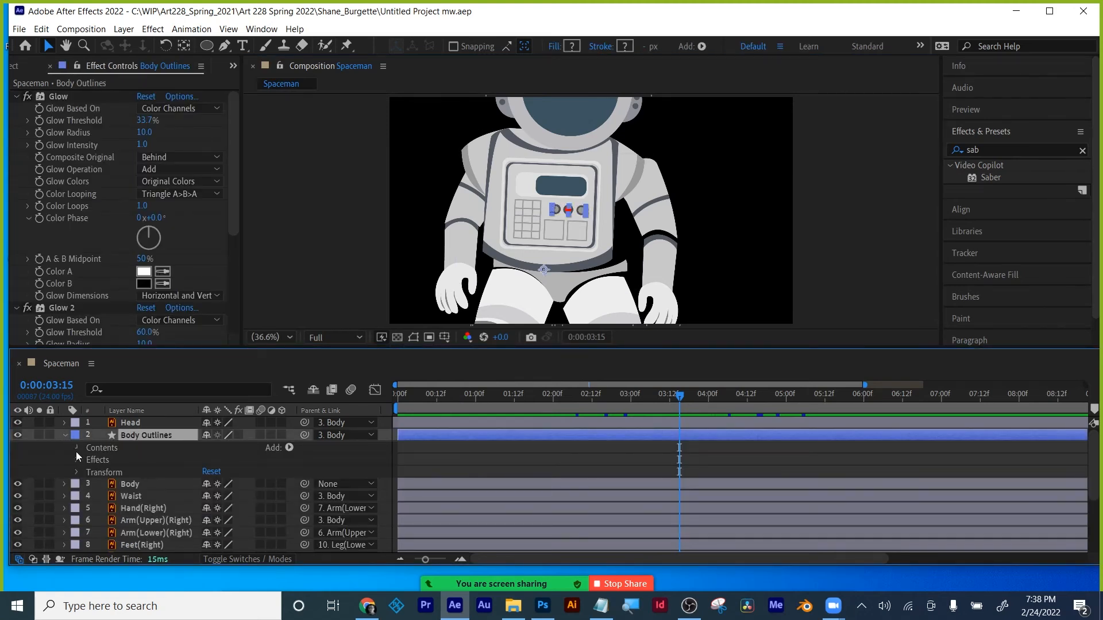
left_click(77, 448)
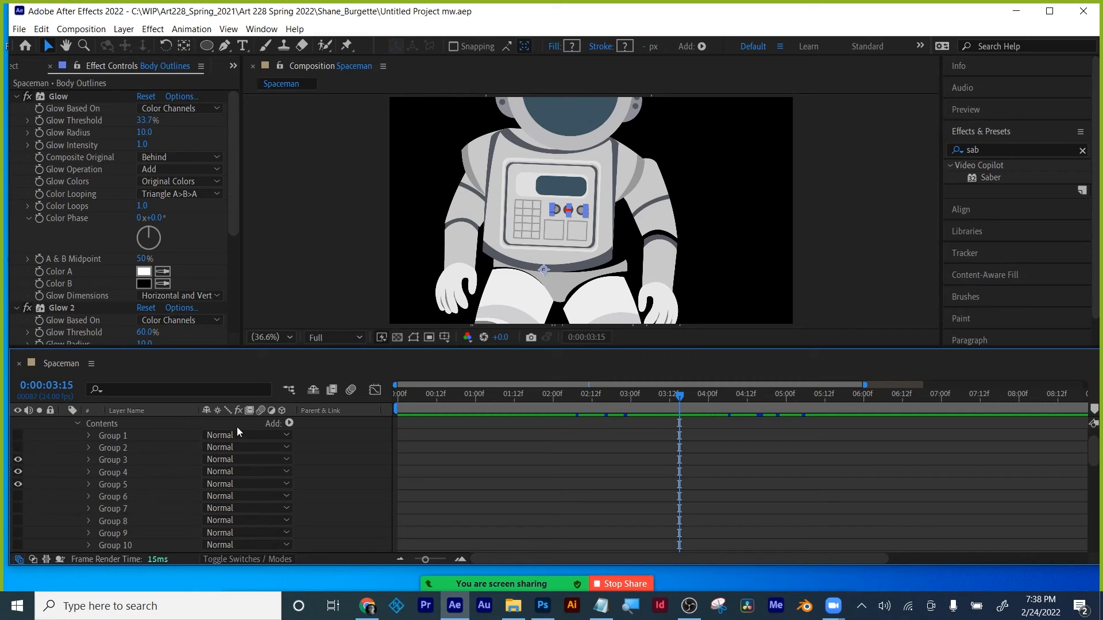
left_click(461, 458)
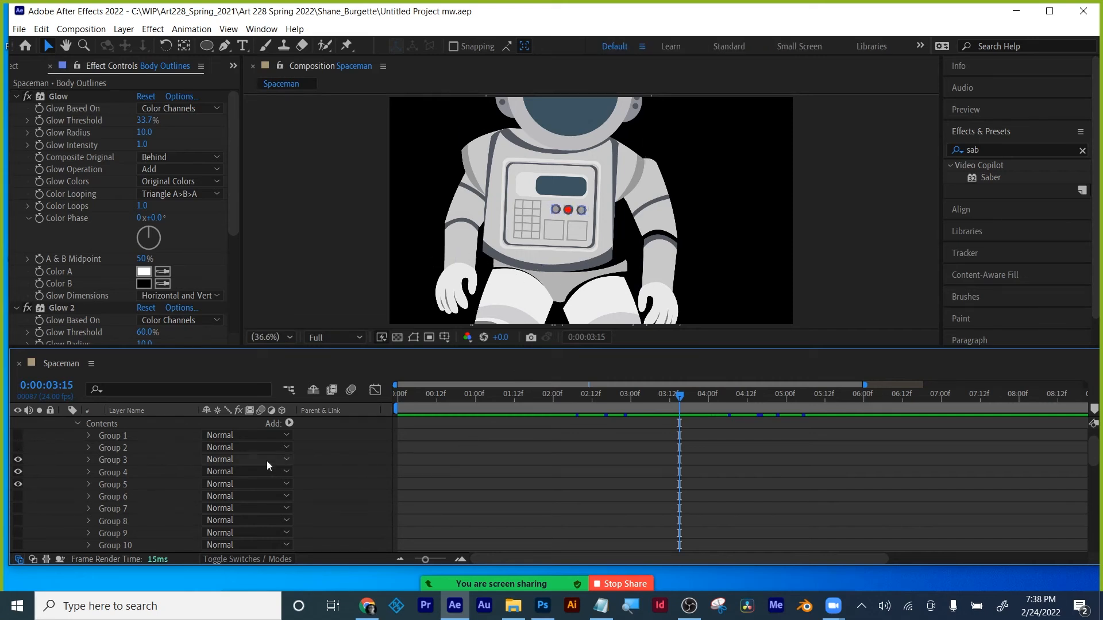
scroll(157, 465, "up", 2)
left_click(64, 436)
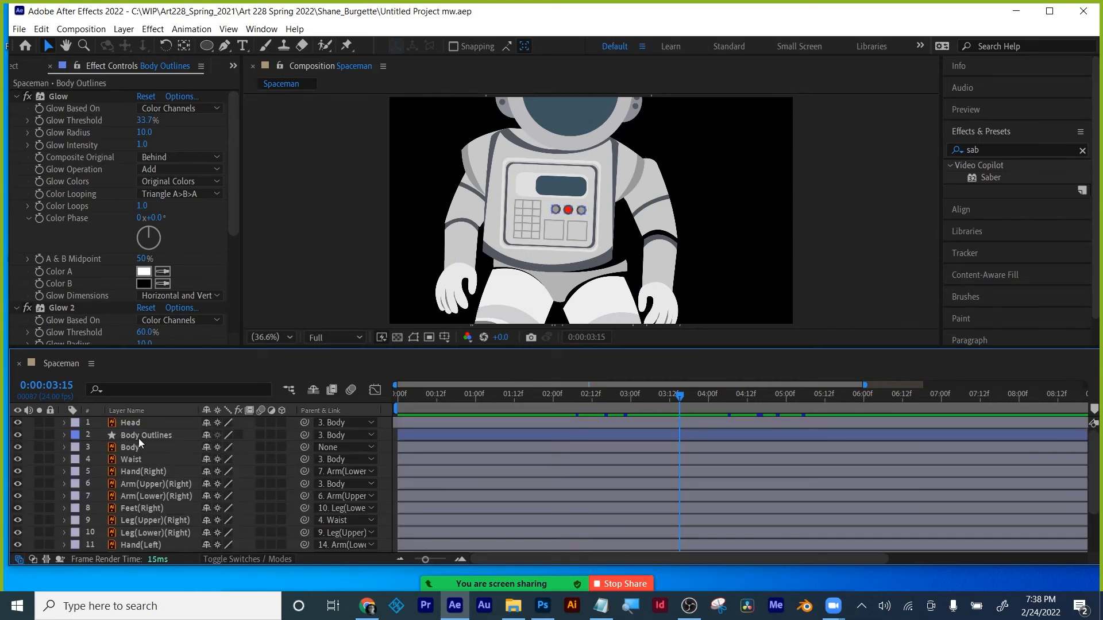
- Set the Glow Threshold on Body Outlines to 13.3% for the Glow effect and 59.2% for Glow 2
left_click(139, 439)
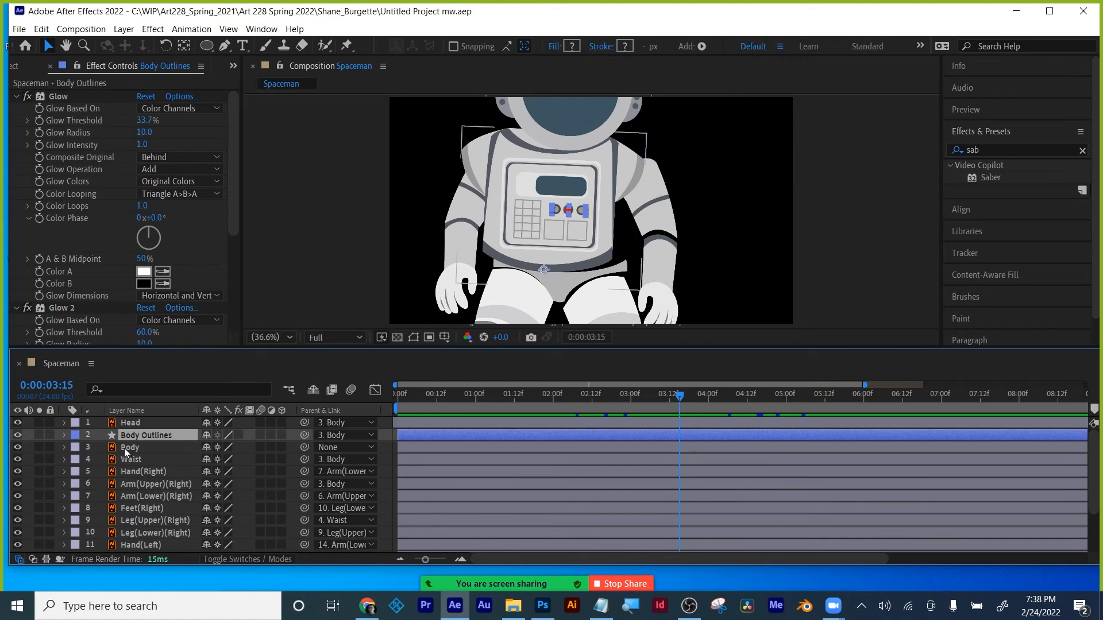
left_click(124, 448)
left_click(137, 434)
left_click_drag(145, 121, 111, 121)
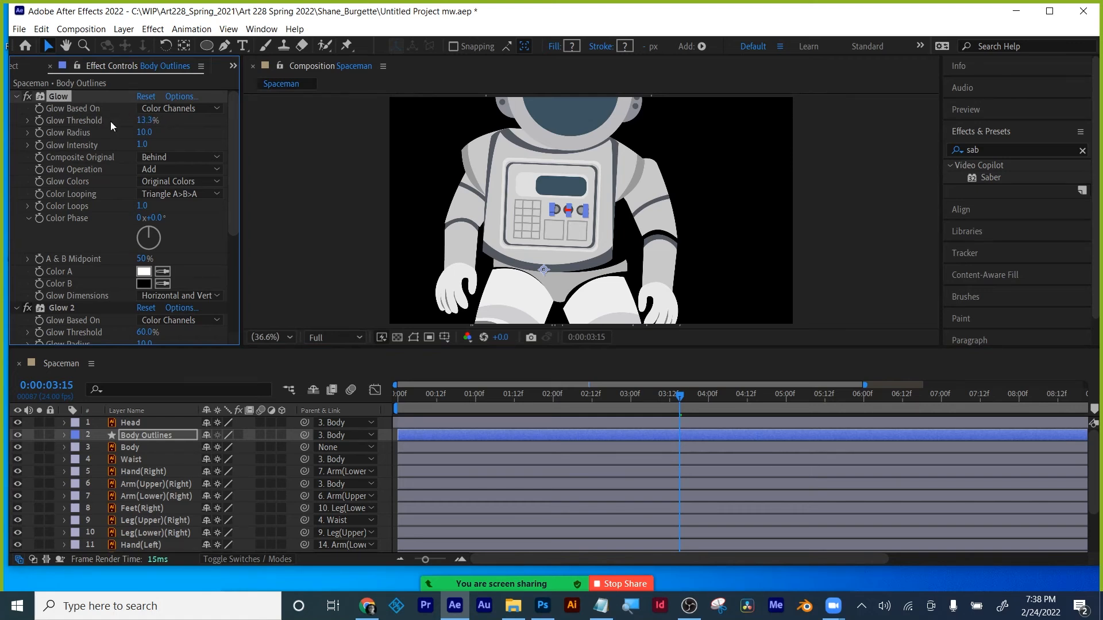
scroll(66, 245, "down", 3)
left_click_drag(143, 274, 191, 271)
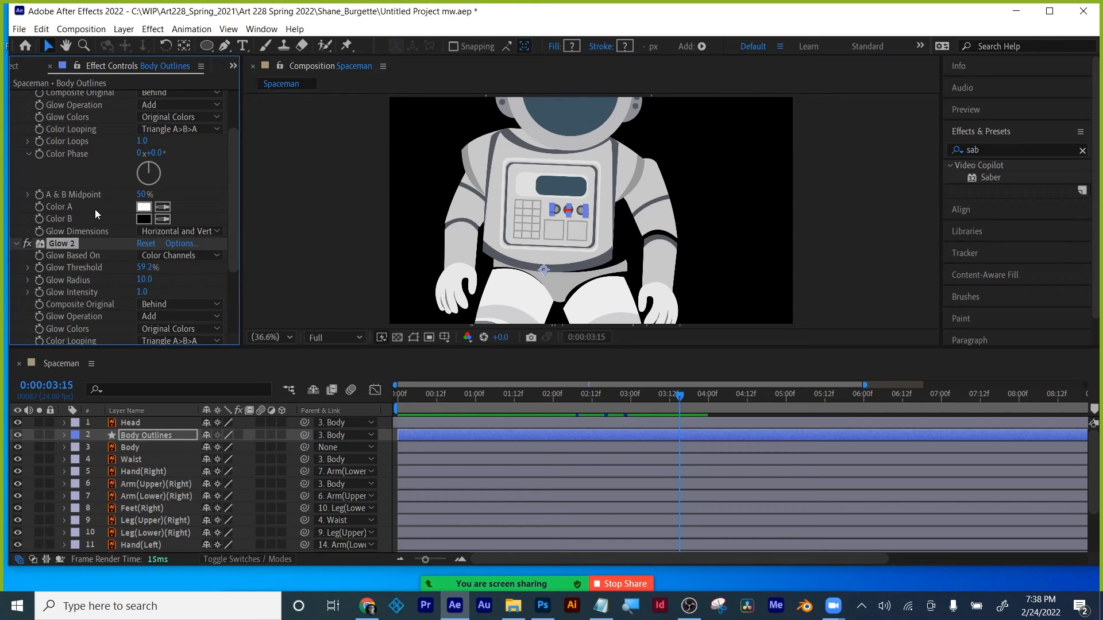
- Examine the chest buttons up close while toggling the first Glow effect on Body Outlines
scroll(95, 209, "up", 3)
left_click(51, 97)
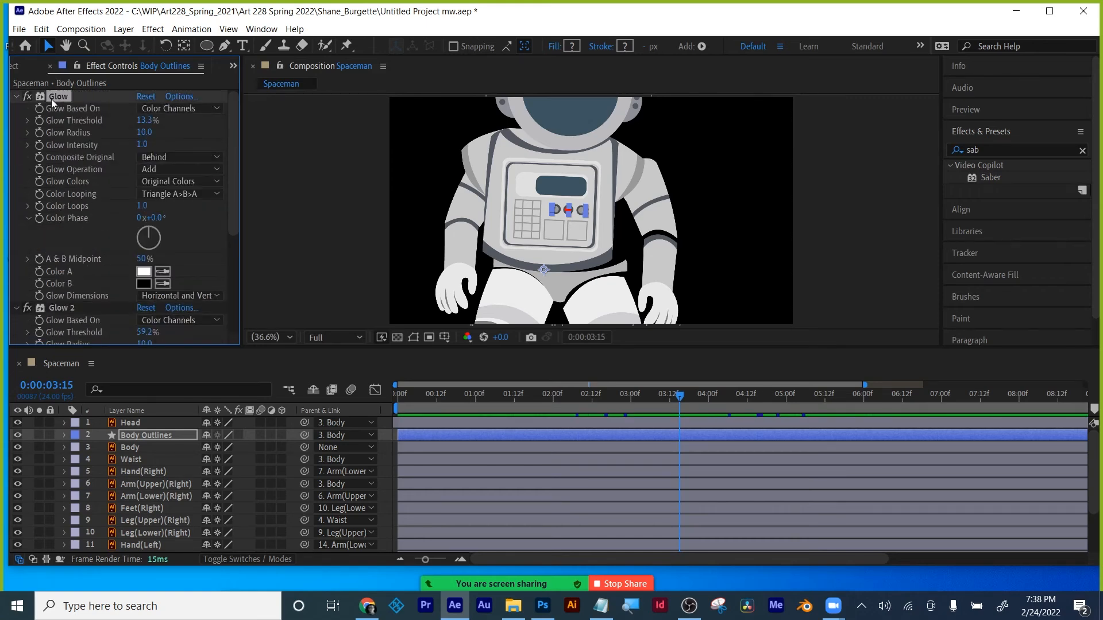
scroll(421, 160, "up", 5)
left_click_drag(403, 199, 651, 213)
scroll(487, 194, "up", 1)
left_click(27, 96)
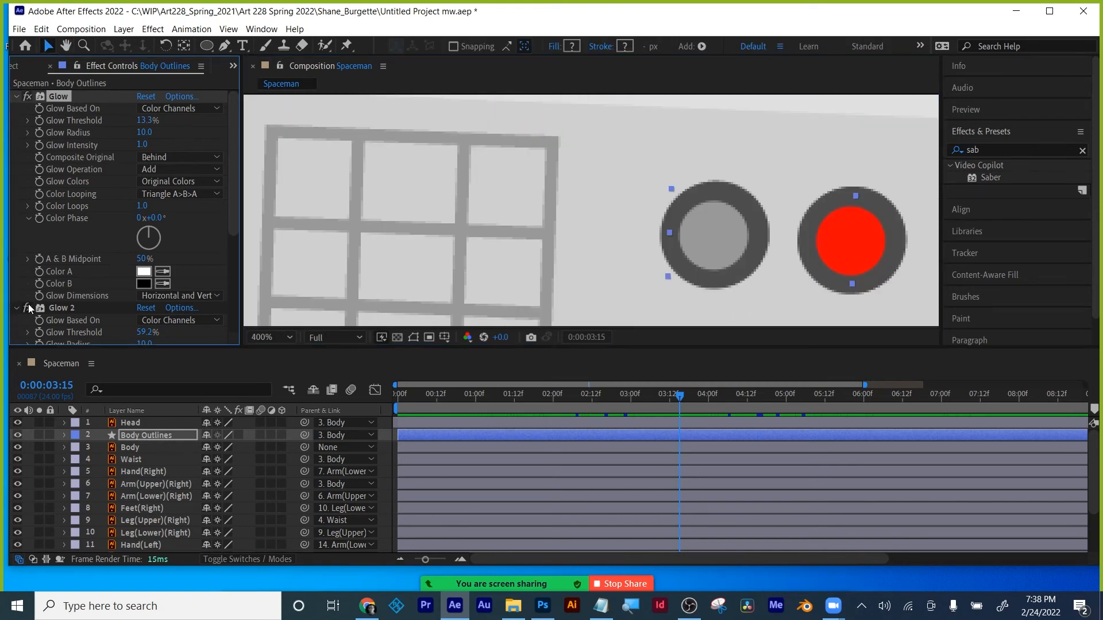
- Hide the Body layer to isolate the chest buttons in the composition view
left_click(127, 449)
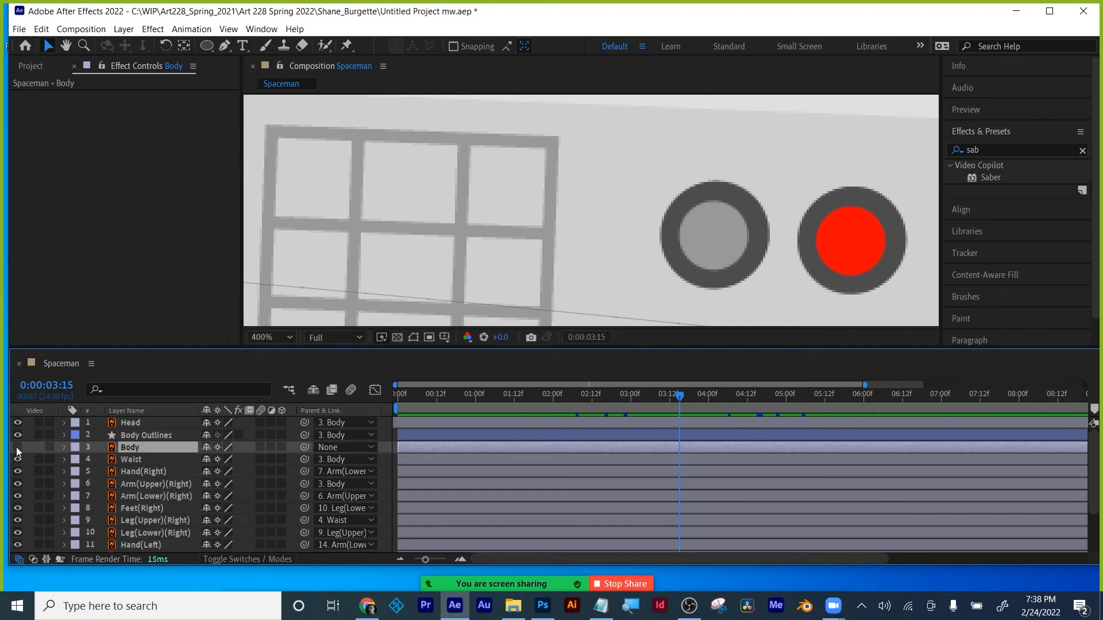
left_click(17, 446)
scroll(586, 234, "down", 4)
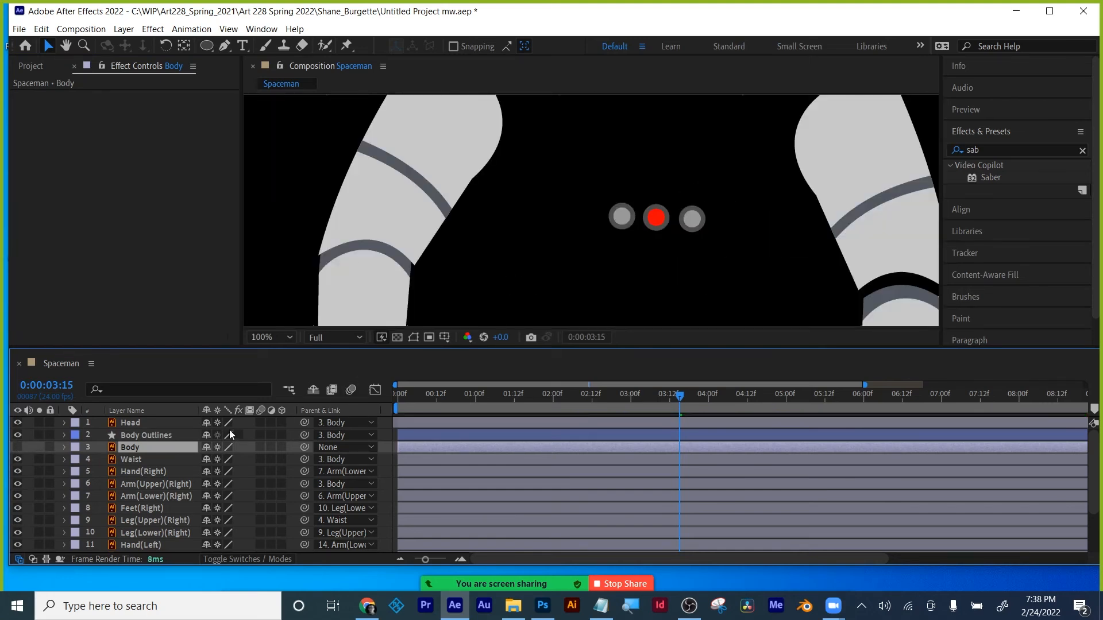
- Delete both the Glow and Glow 2 effects from the Body Outlines layer
left_click(143, 439)
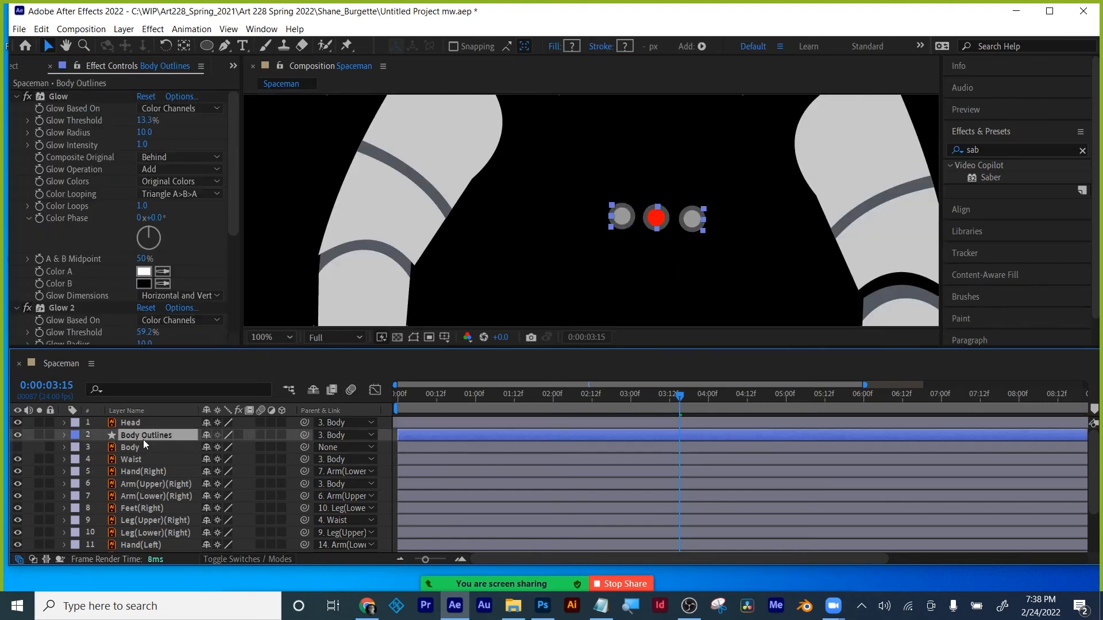
left_click(58, 95)
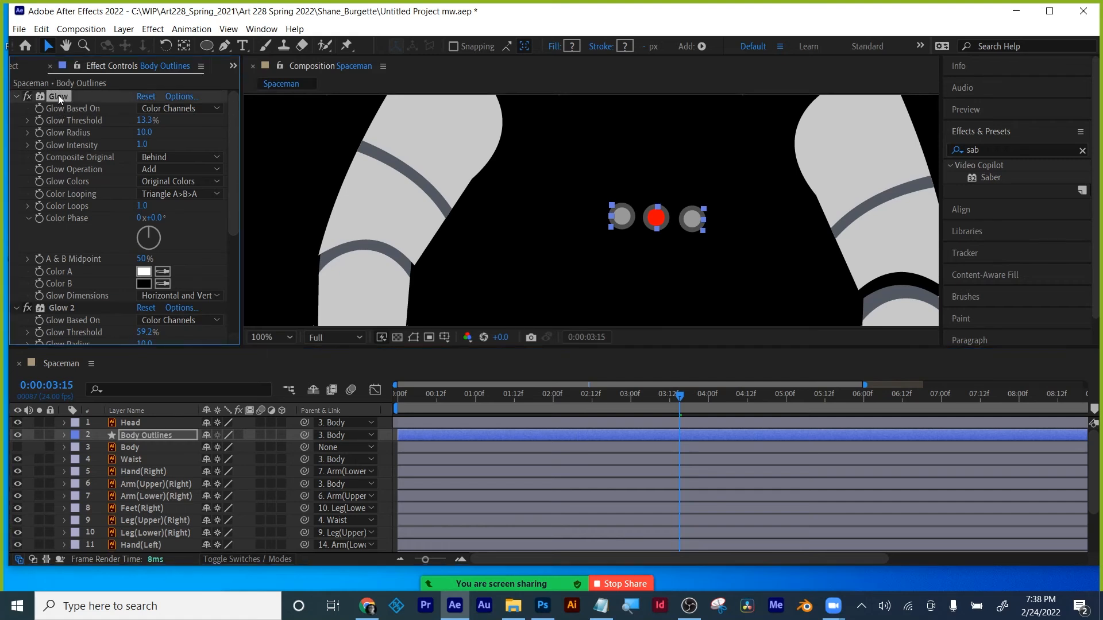
key("Delete")
left_click(63, 98)
key("Delete")
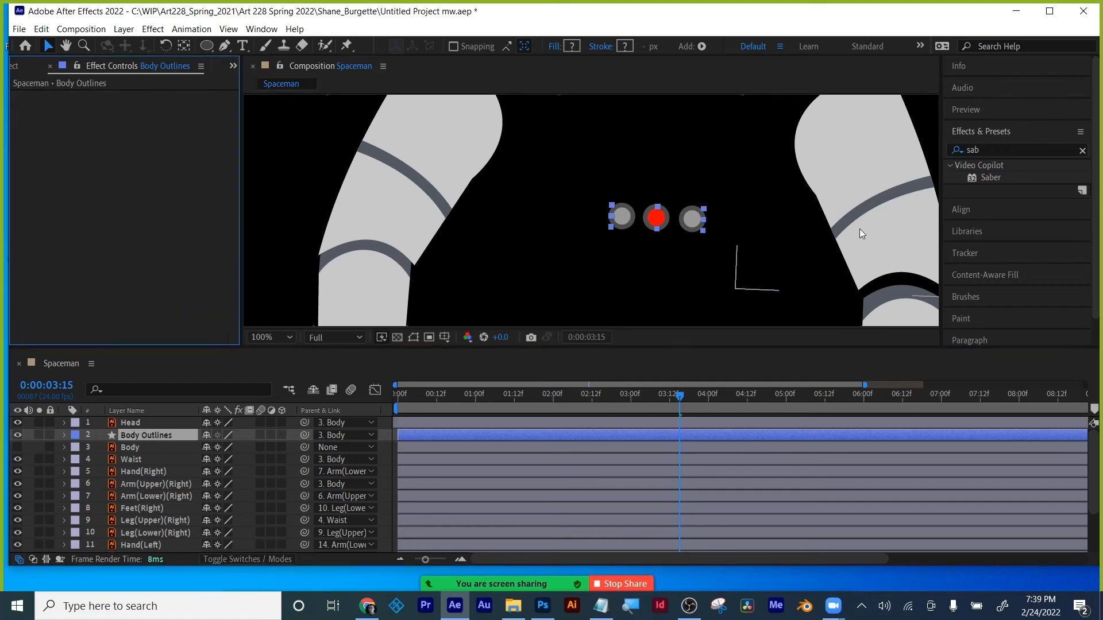
- Apply a new Glow effect to Body Outlines with Glow Threshold 34.1% and Glow Radius 49, and show the Body layer again
left_click(987, 149)
type("glow")
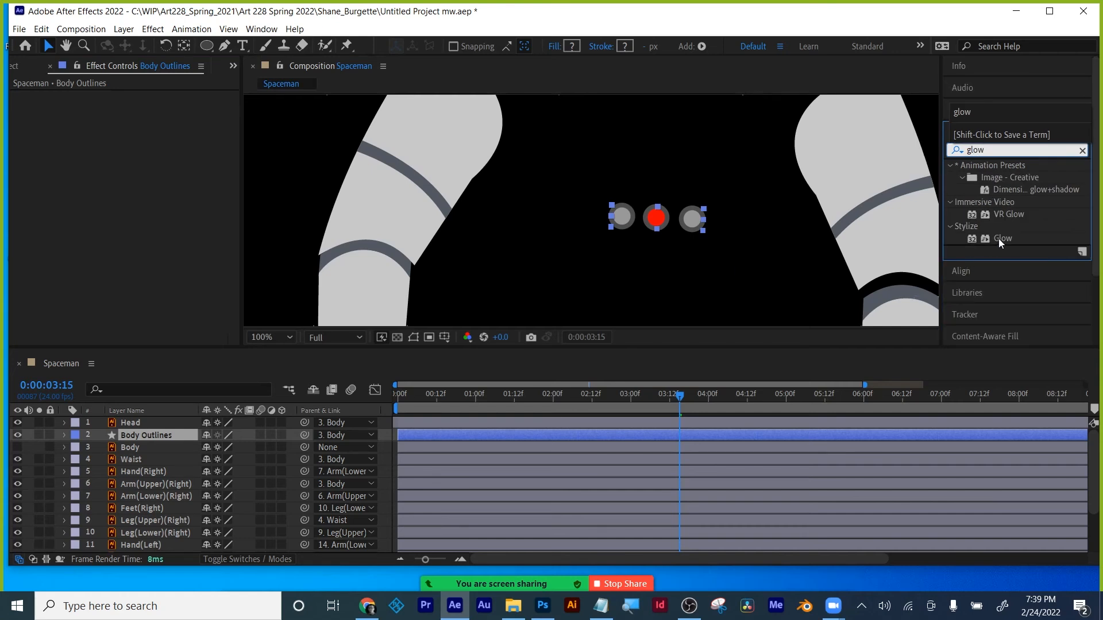
left_click_drag(999, 238, 630, 432)
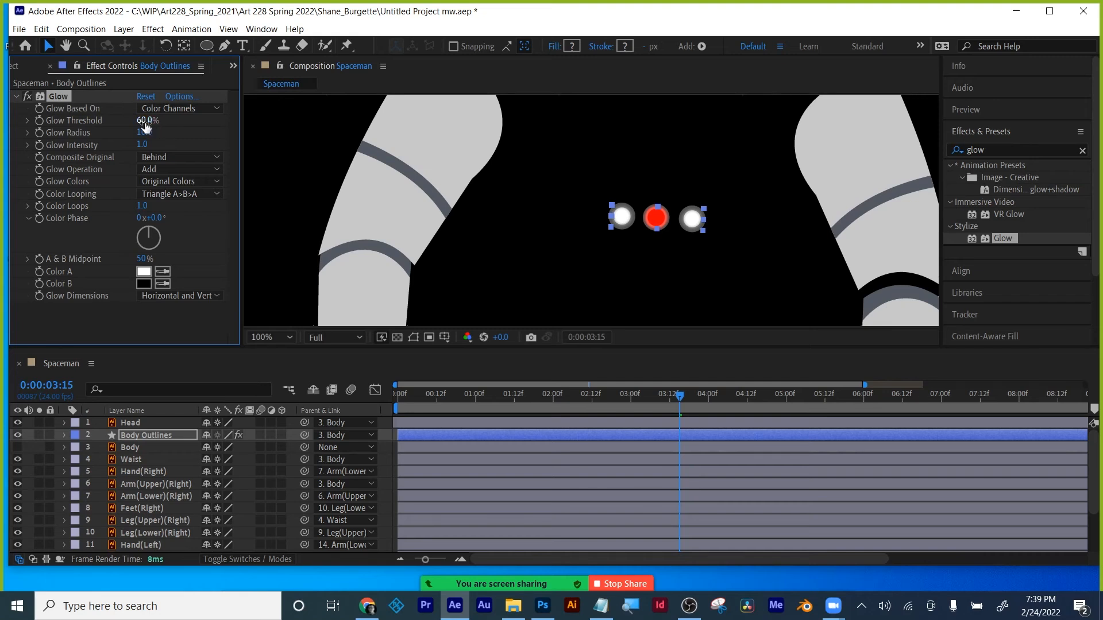
left_click_drag(146, 127, 172, 131)
left_click(17, 448)
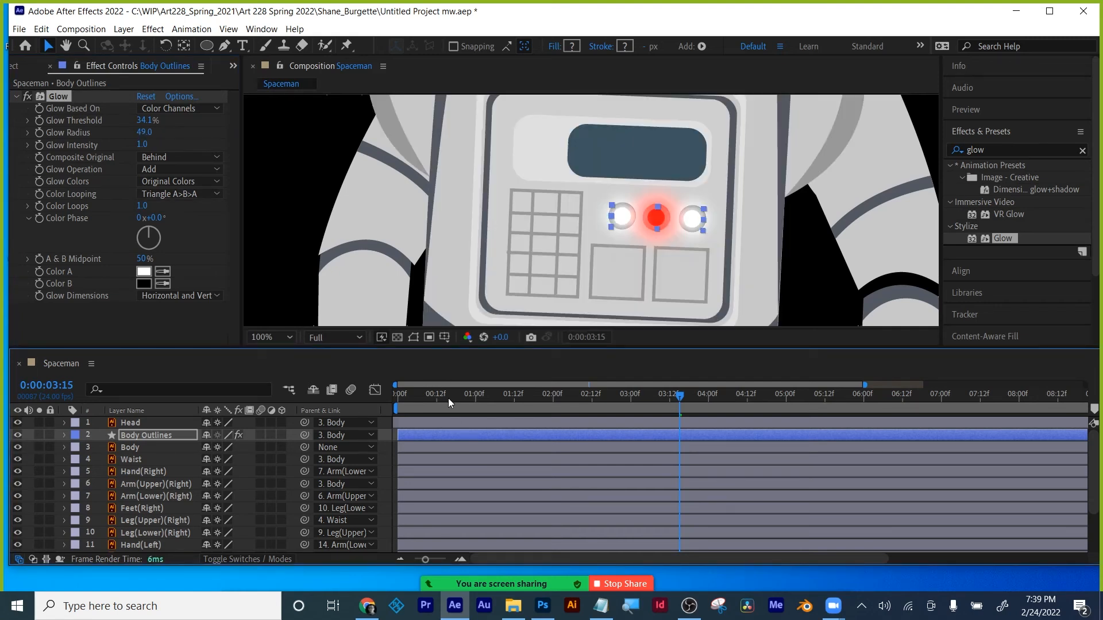
- Preview the animation from the start to check the glowing buttons, and return to 0:00:00:00
left_click_drag(448, 398, 393, 398)
key("space")
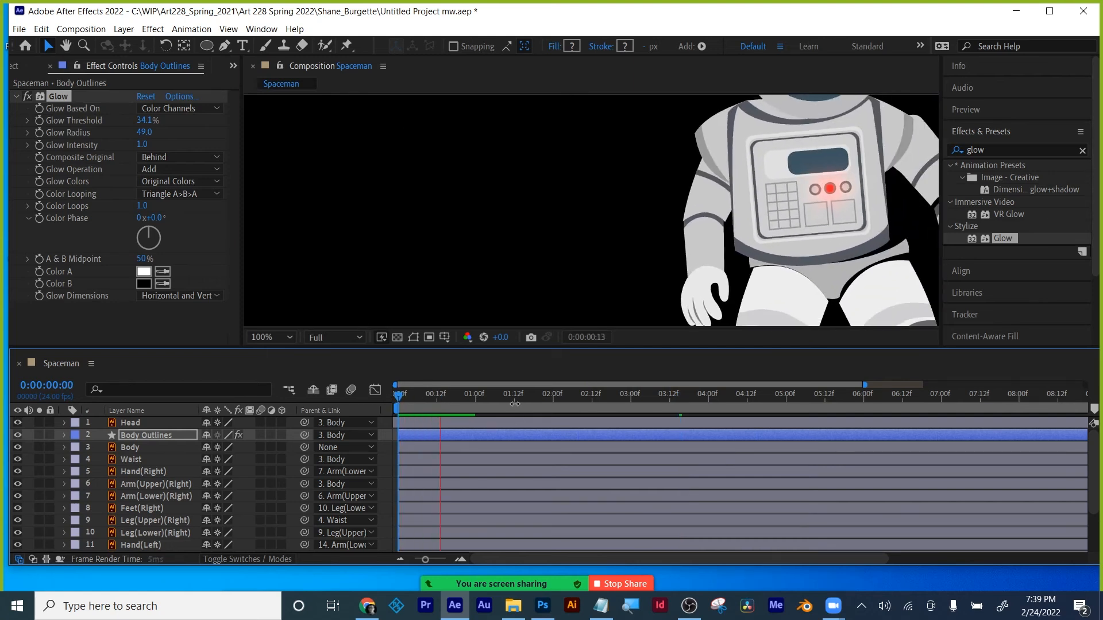
scroll(501, 233, "down", 4)
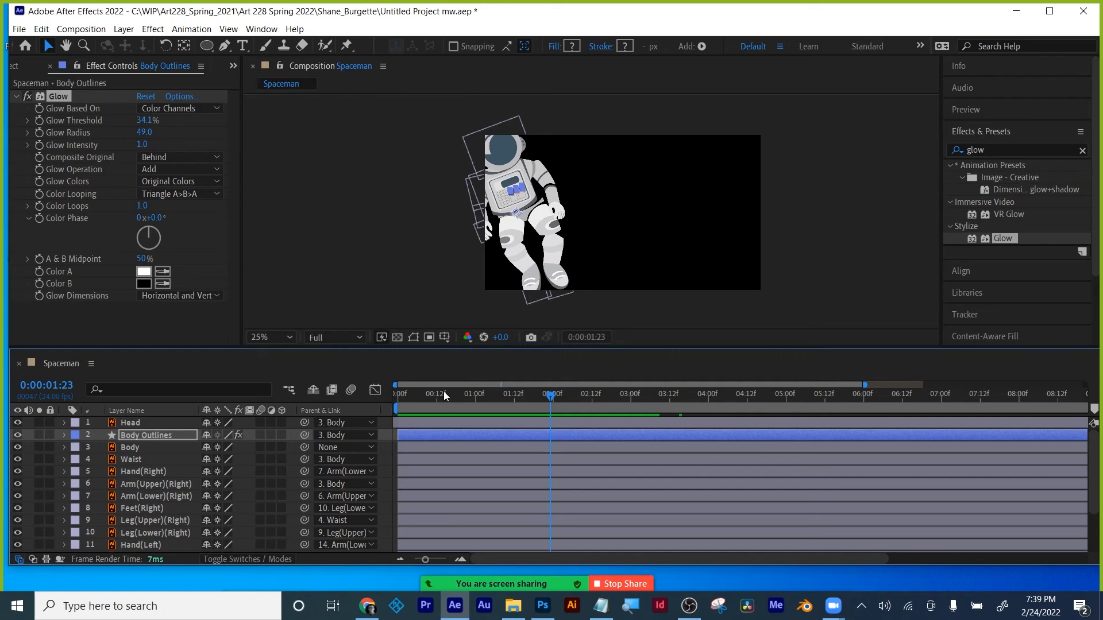
left_click_drag(444, 391, 381, 394)
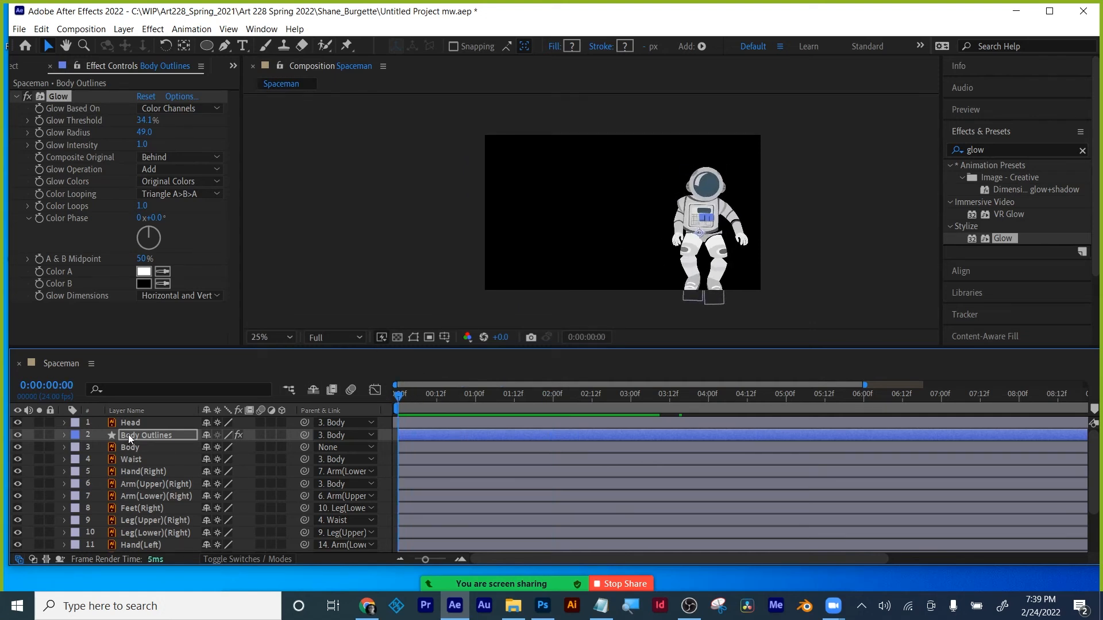
- Set the Glow Radius to 26 and the Glow Threshold to 43.1% on Body Outlines
left_click(519, 305)
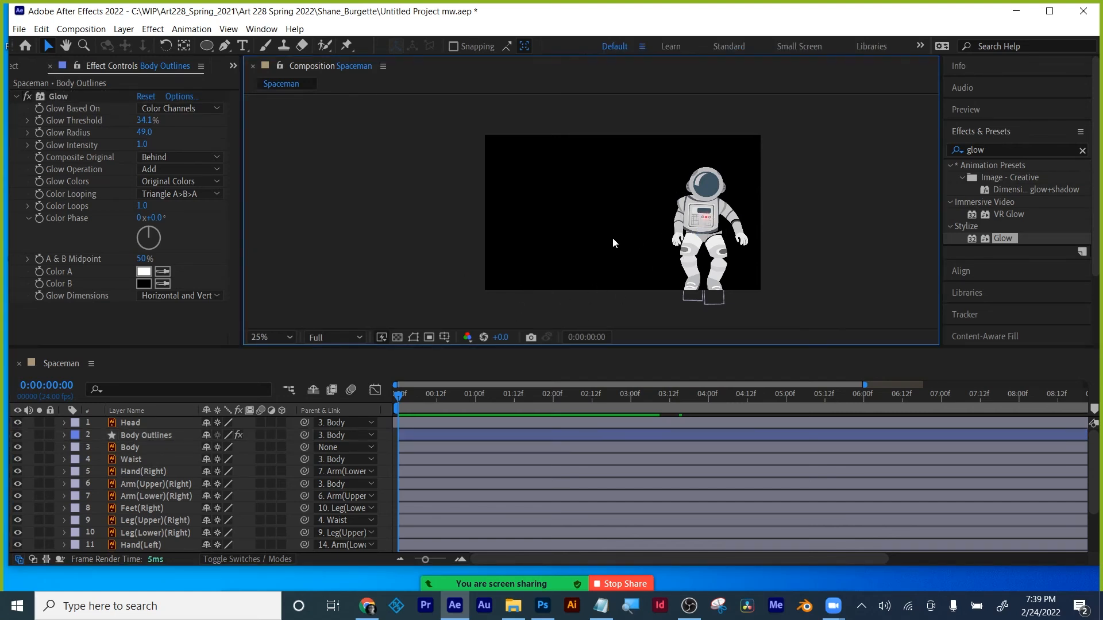
scroll(612, 237, "up", 2)
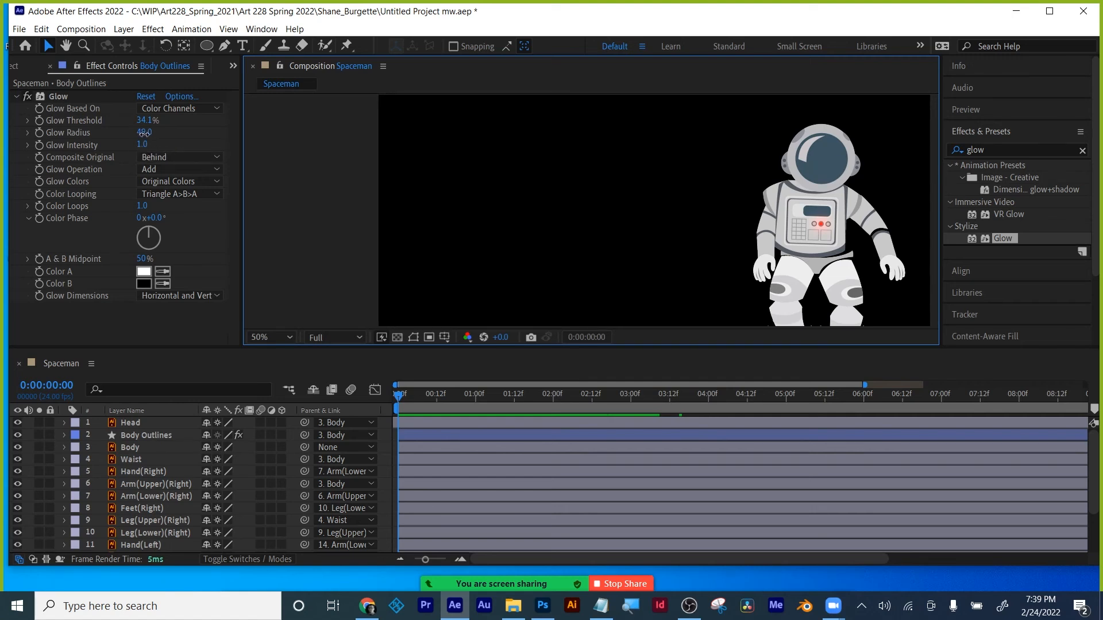
left_click_drag(144, 132, 166, 120)
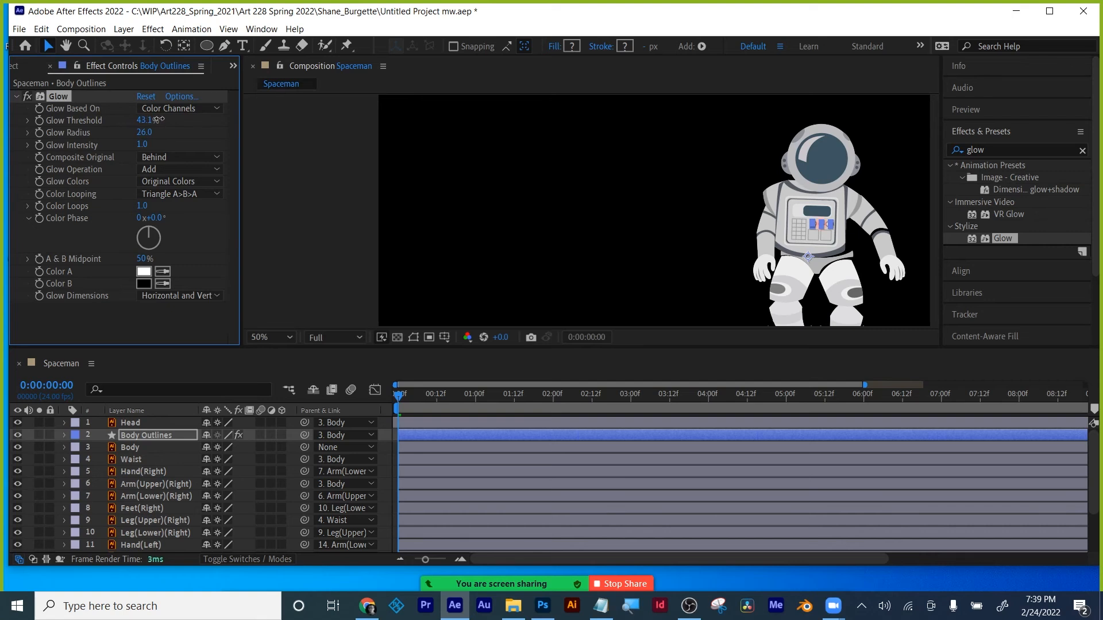
- Examine the glow around the three chest buttons up close at the first frame
scroll(856, 258, "up", 3)
scroll(844, 254, "down", 3)
scroll(844, 253, "up", 3)
left_click_drag(845, 253, 229, 153)
left_click_drag(805, 245, 284, 223)
left_click_drag(692, 230, 379, 244)
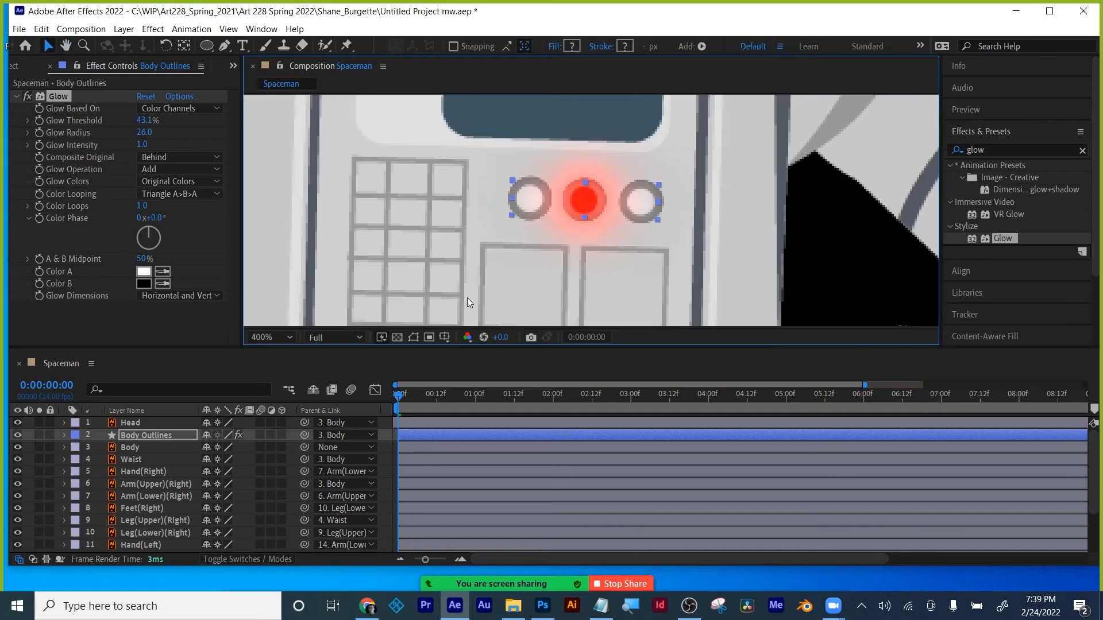
scroll(581, 252, "down", 1)
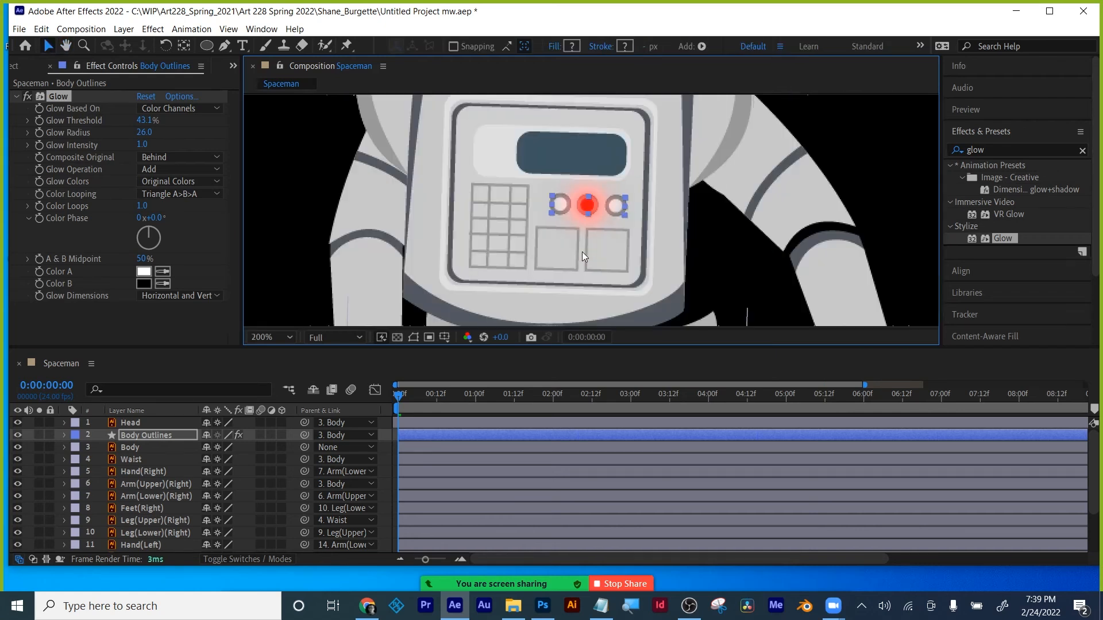
left_click(607, 361)
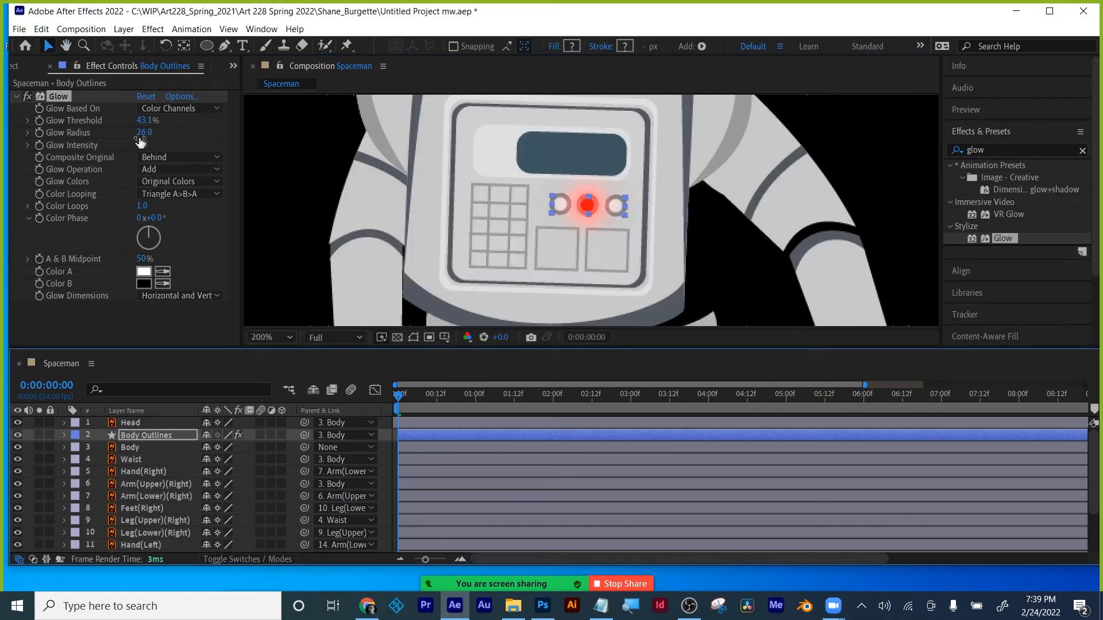
- Set the Glow Threshold to 34.9% and the Glow Radius to 20 on Body Outlines, and deselect the layer
left_click_drag(146, 120, 111, 135)
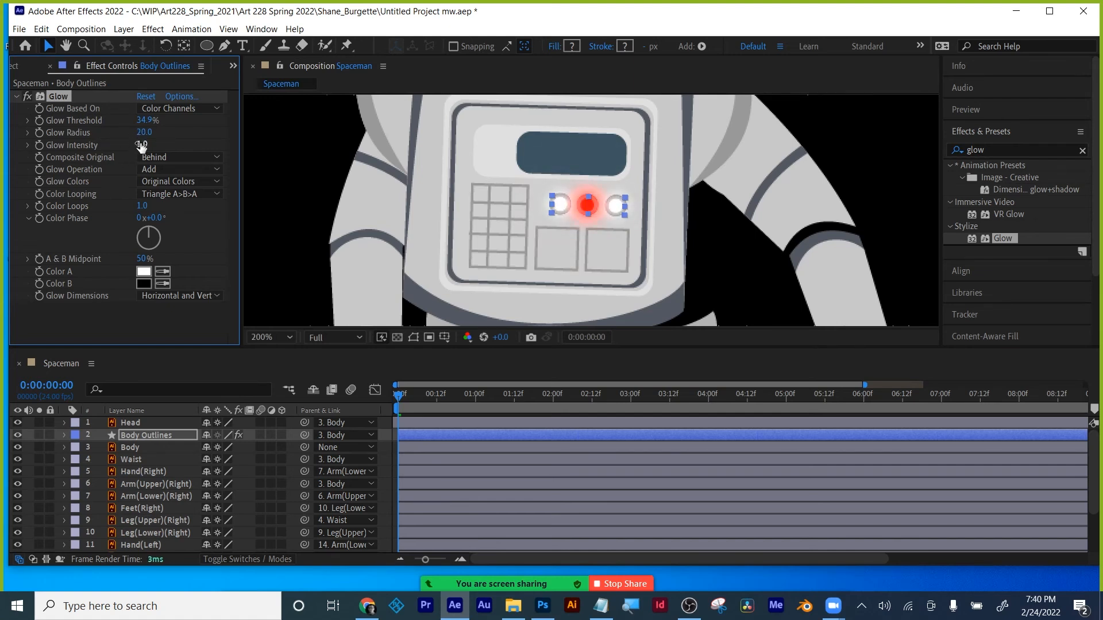
left_click(112, 319)
left_click(260, 306)
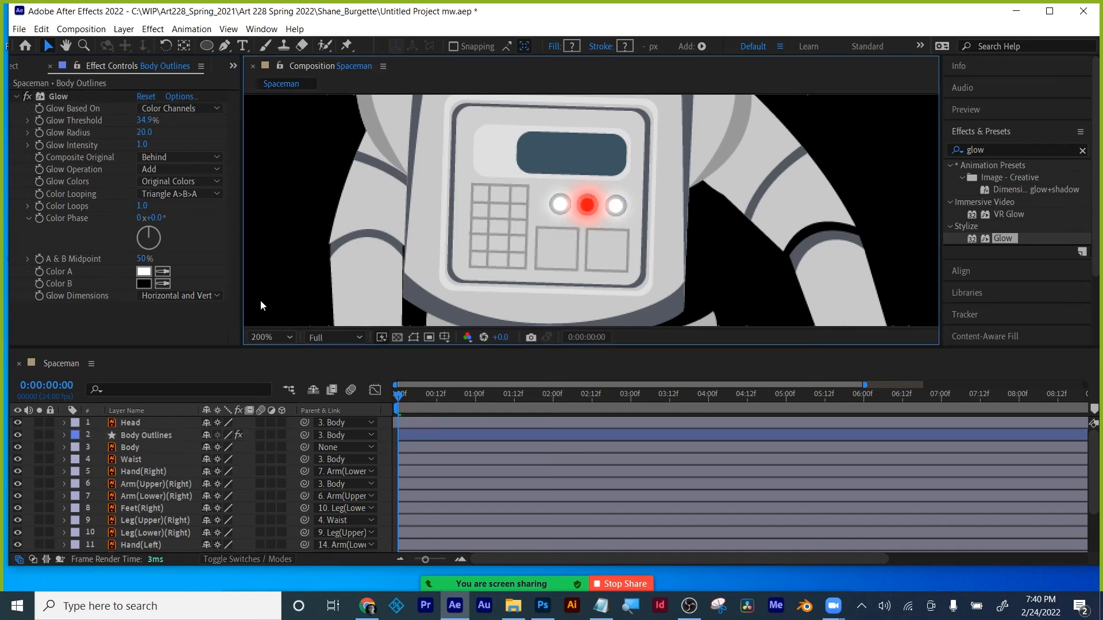
- Collapse the Glow settings on Body Outlines and rename the layer "buttons"
left_click(142, 435)
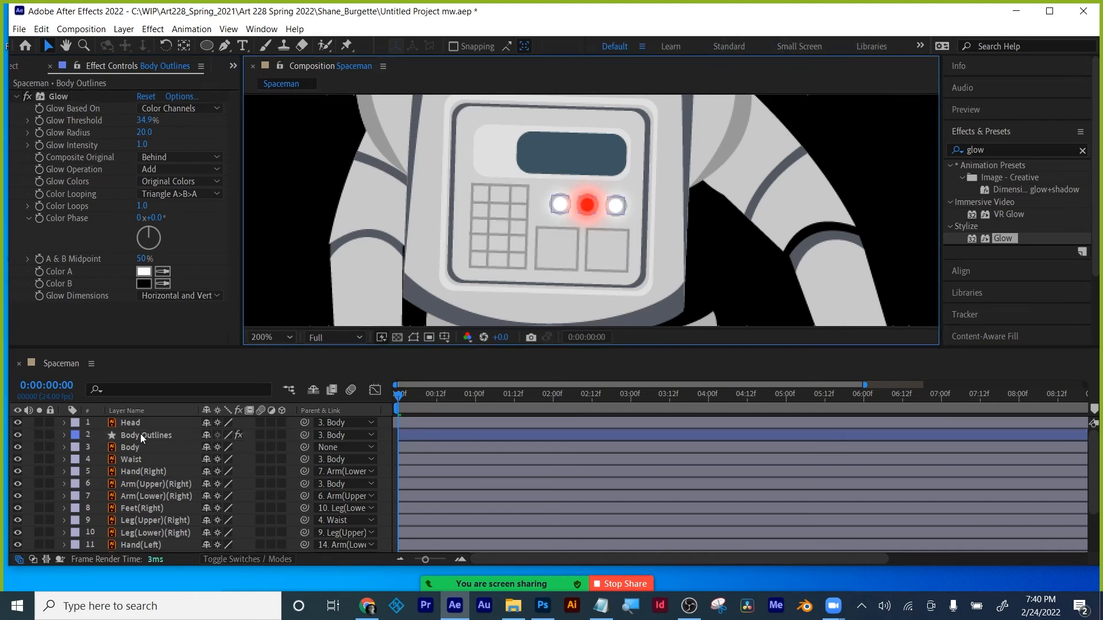
left_click(140, 433)
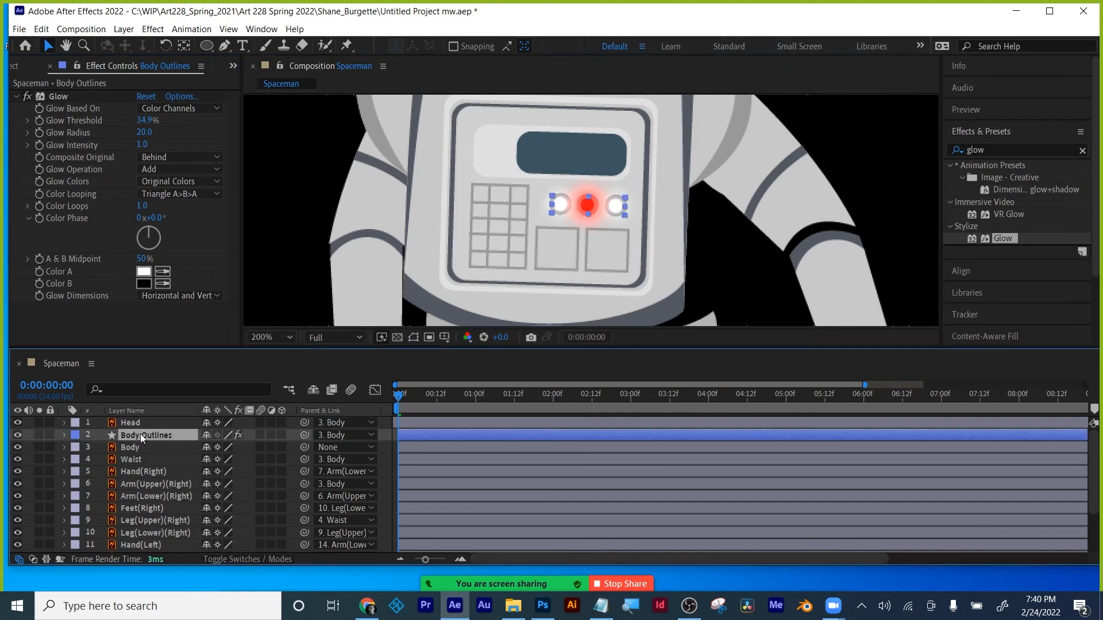
left_click(17, 96)
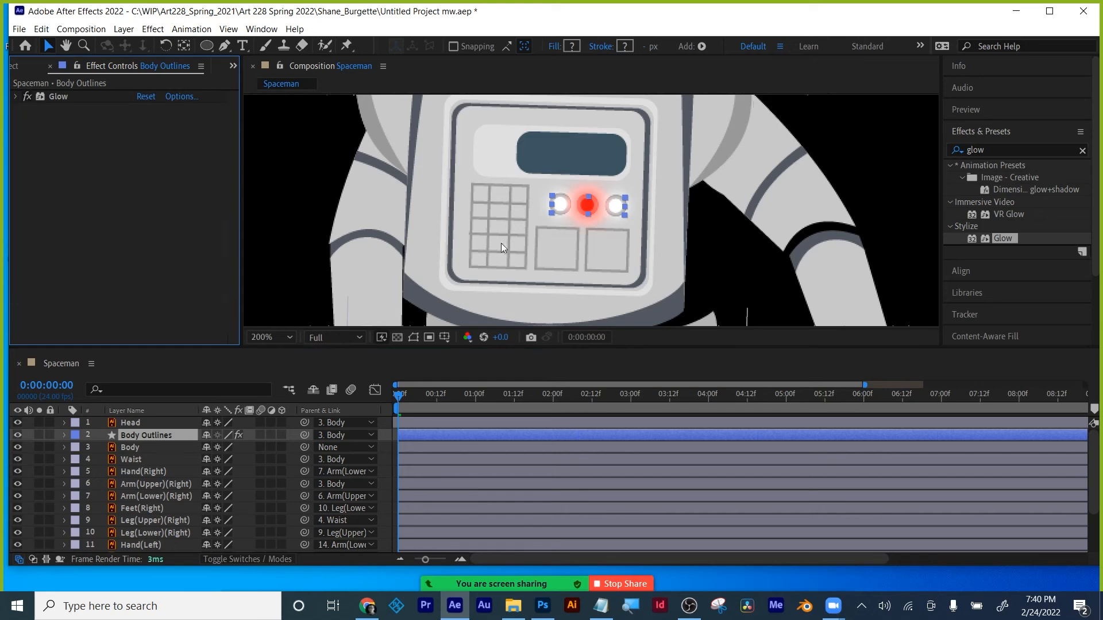
right_click(144, 437)
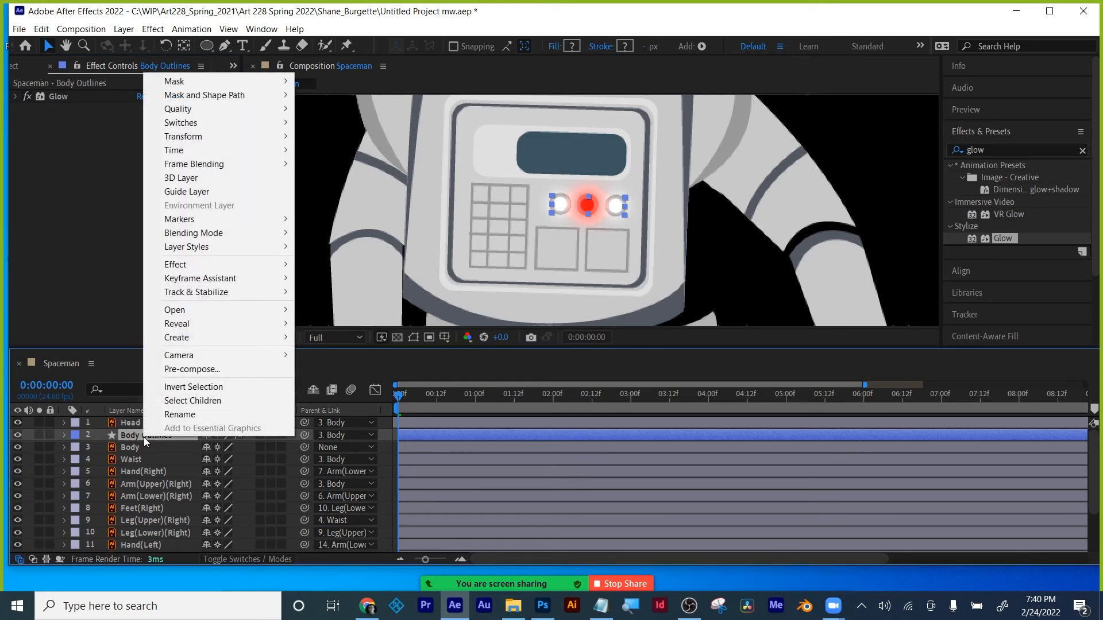
left_click(177, 414)
type("butto")
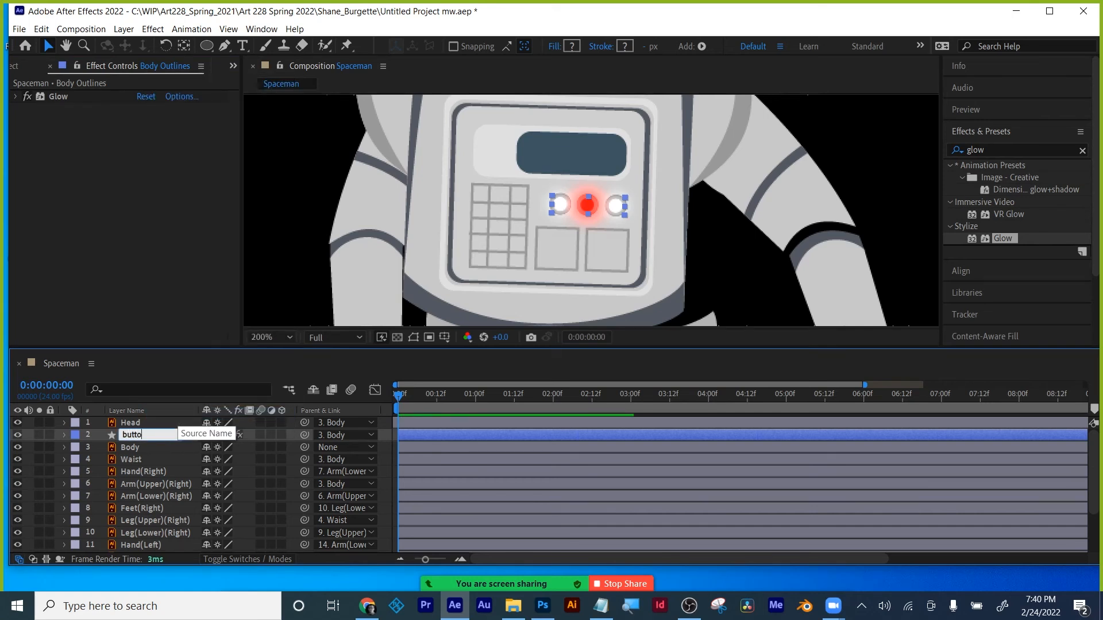
type("ns")
key("Return")
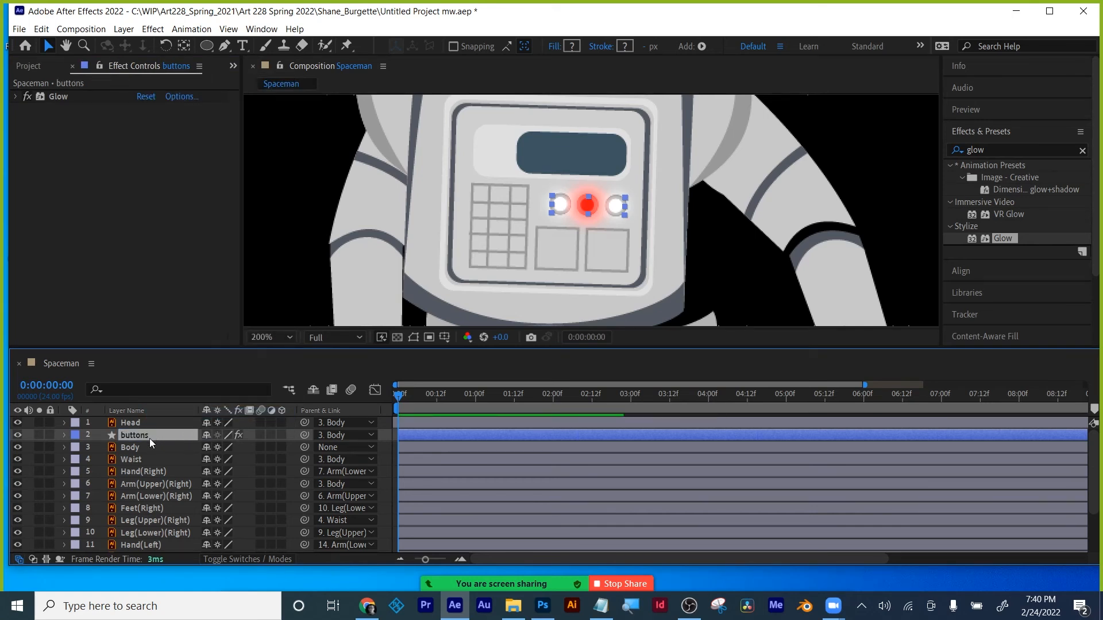
- Duplicate the buttons layer and turn off the Glow effect on the original
key("ctrl+d")
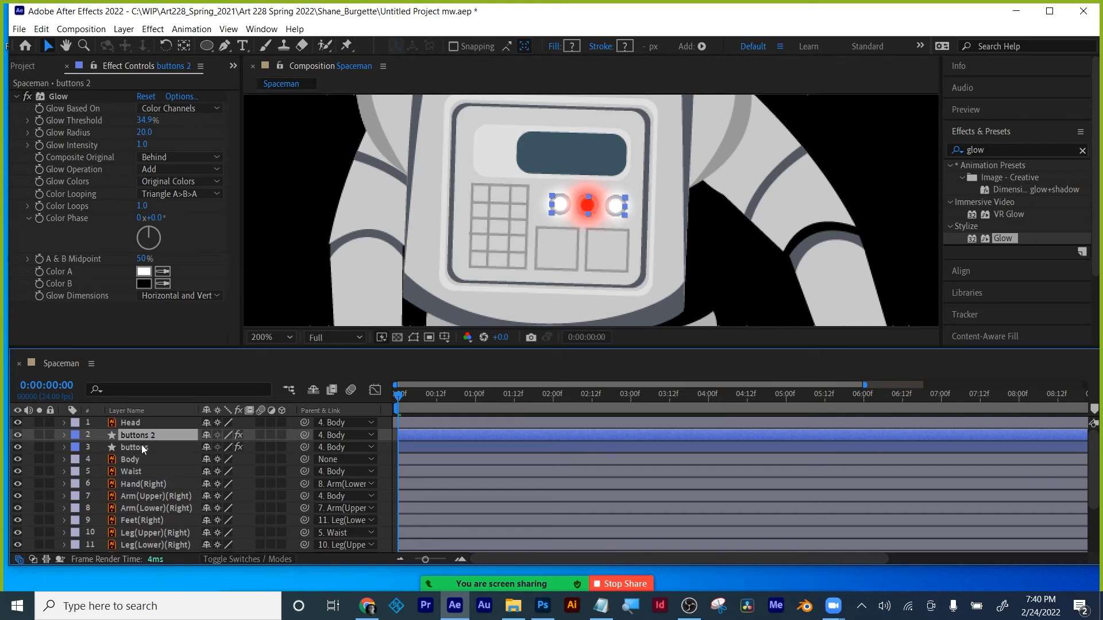
left_click(140, 447)
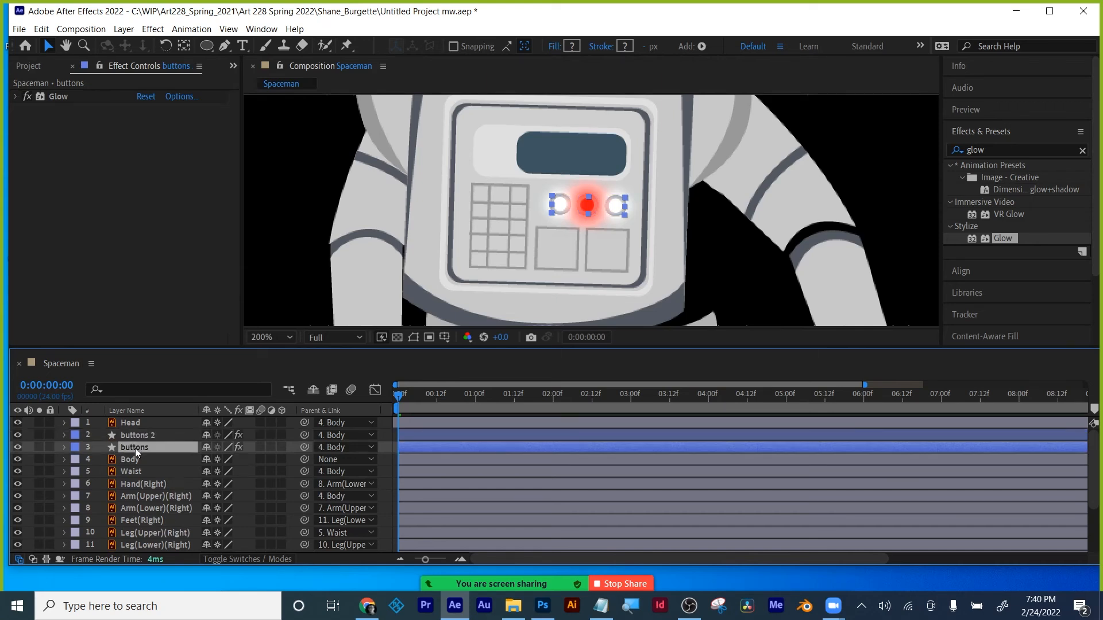
left_click(27, 97)
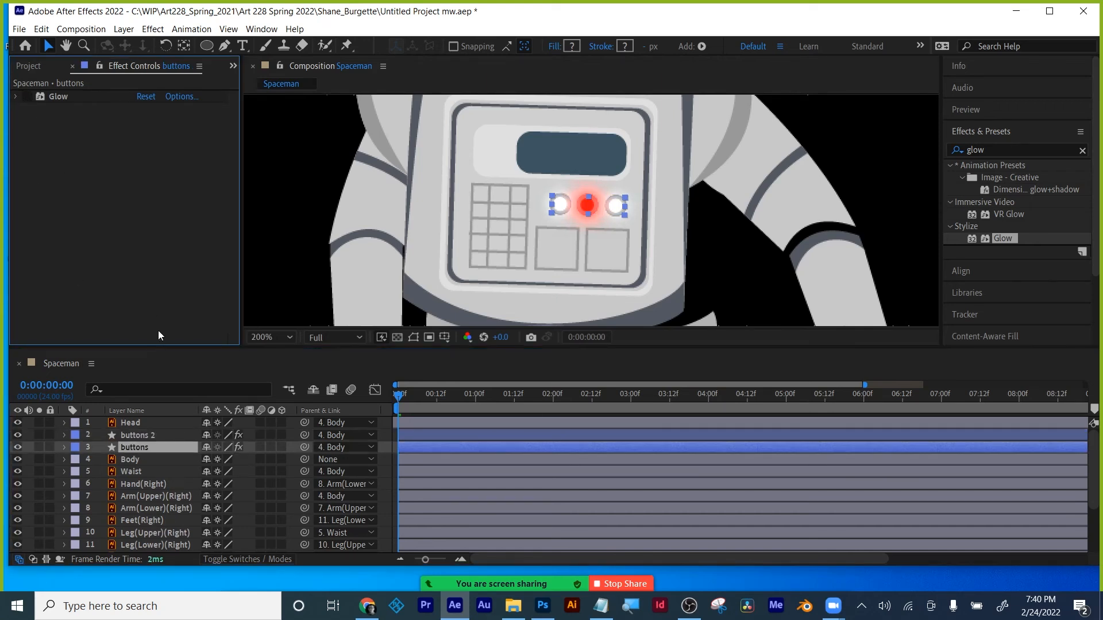
- Add the expression wiggle(2,170) to the opacity of buttons 2 and preview the flicker with the whole composition fitted in view
left_click(139, 435)
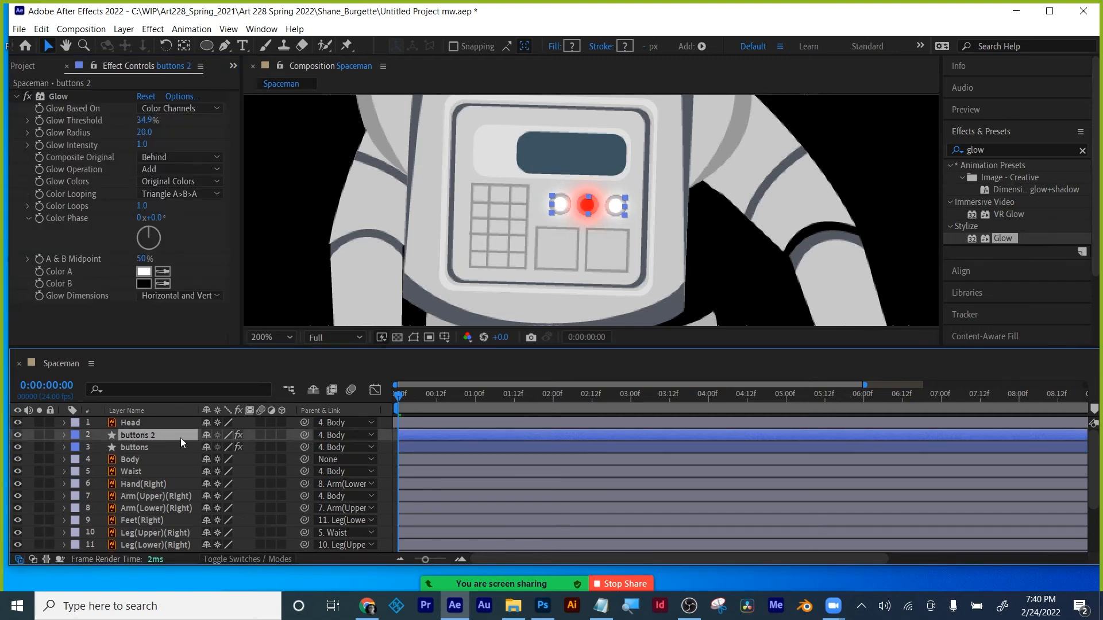
key("t")
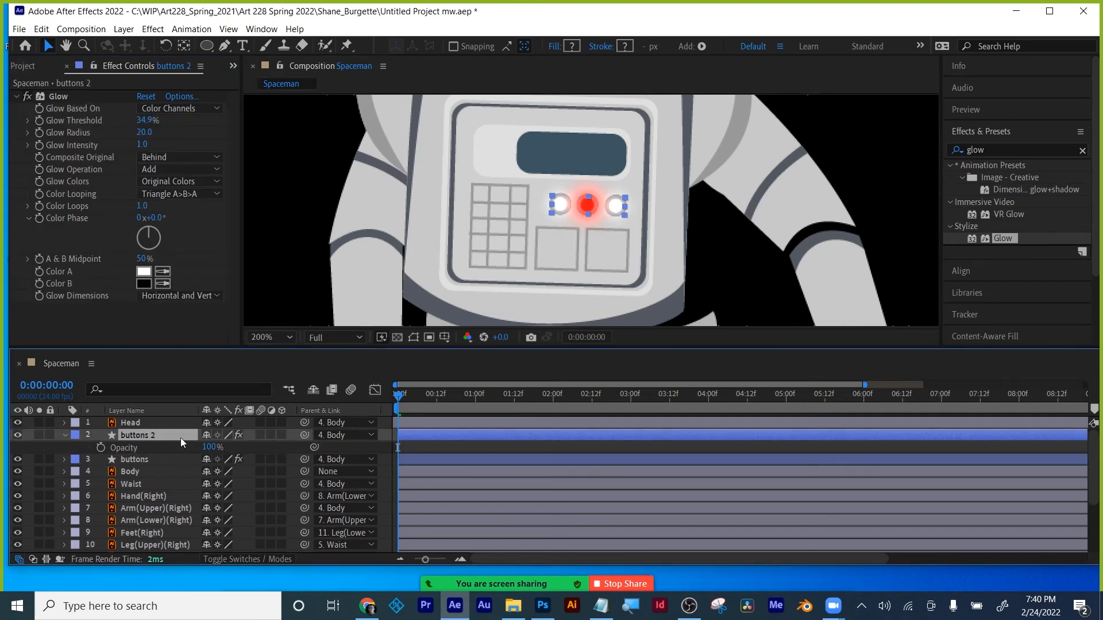
left_click(102, 448, "alt")
type("wi")
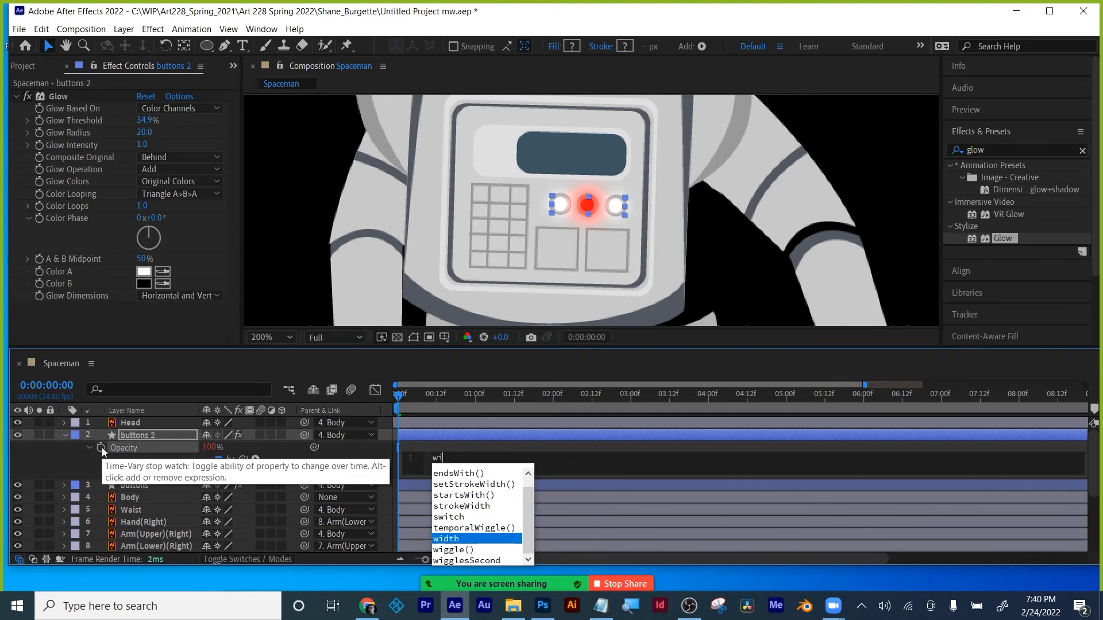
left_click(451, 549)
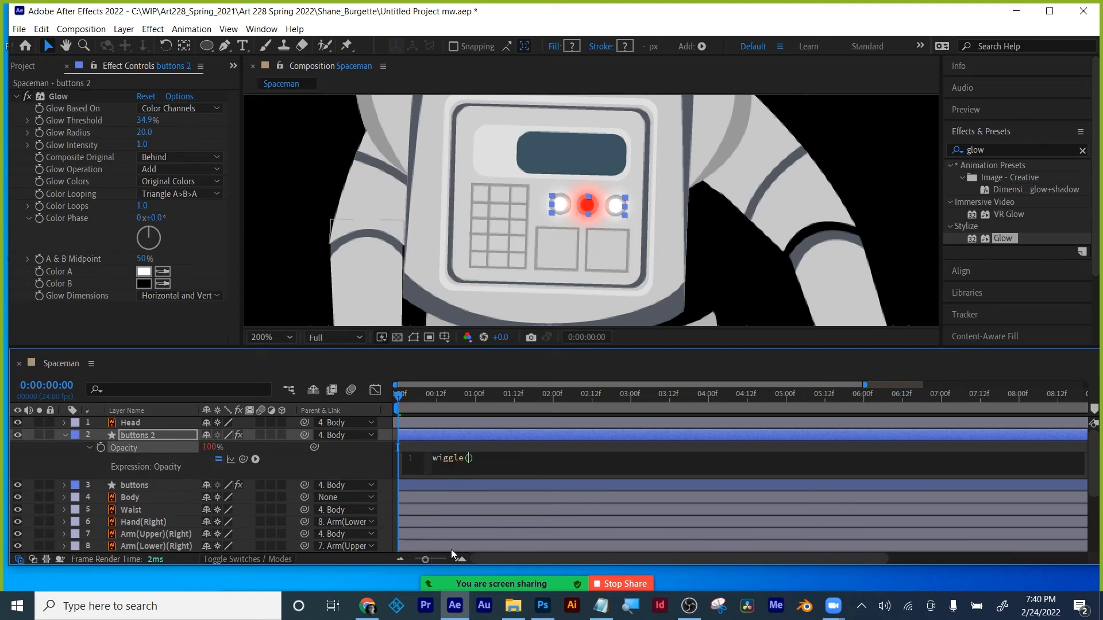
type("2,170")
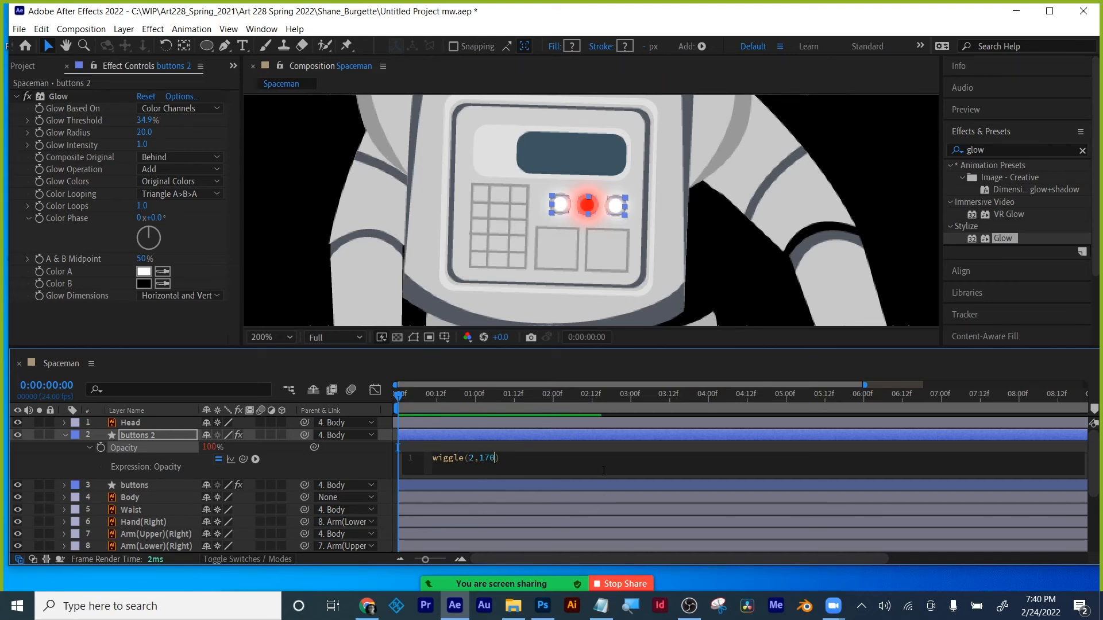
left_click(582, 447)
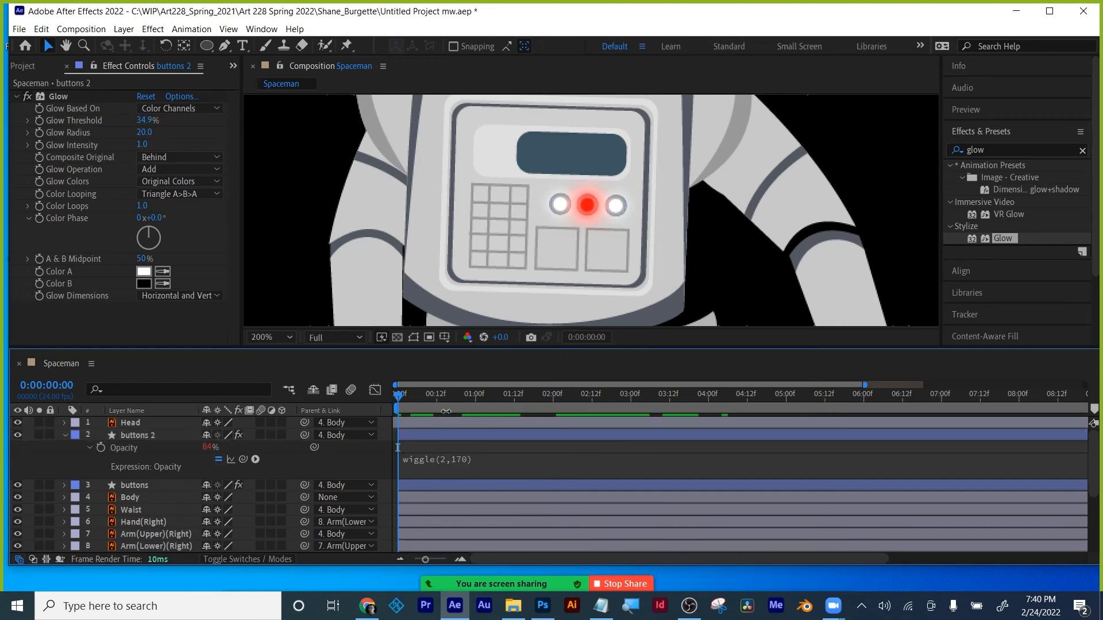
key("space")
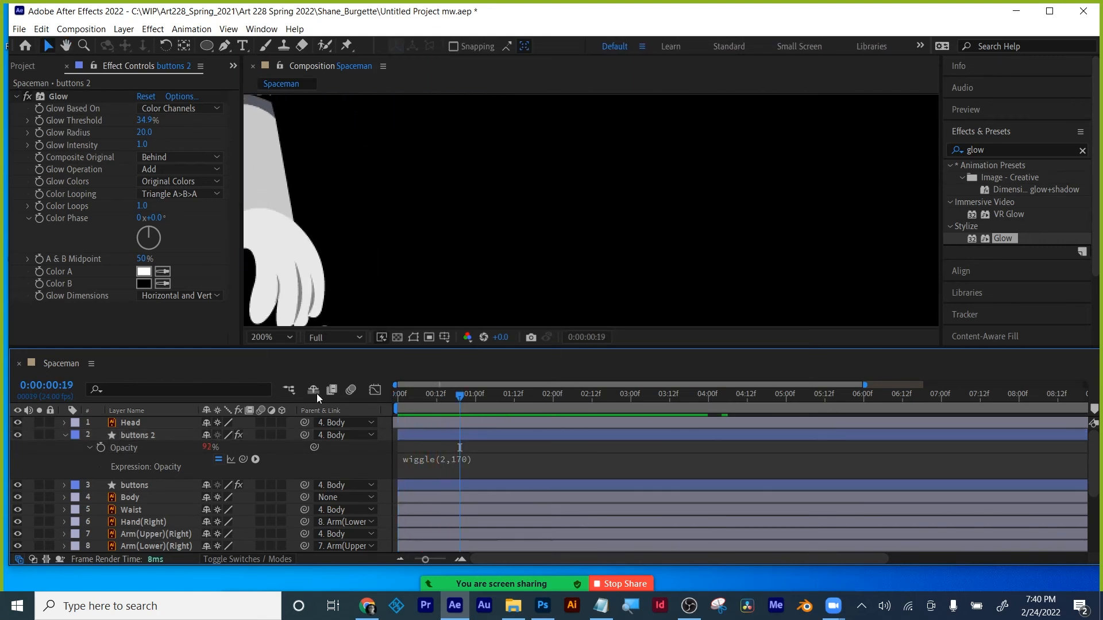
key("space")
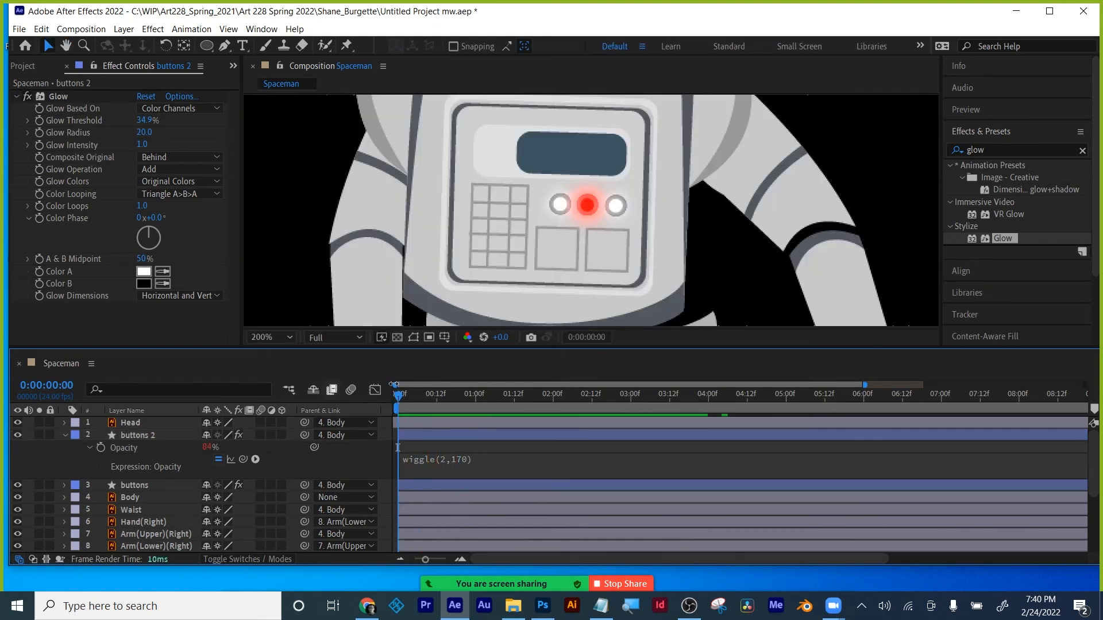
left_click(257, 336)
left_click(271, 85)
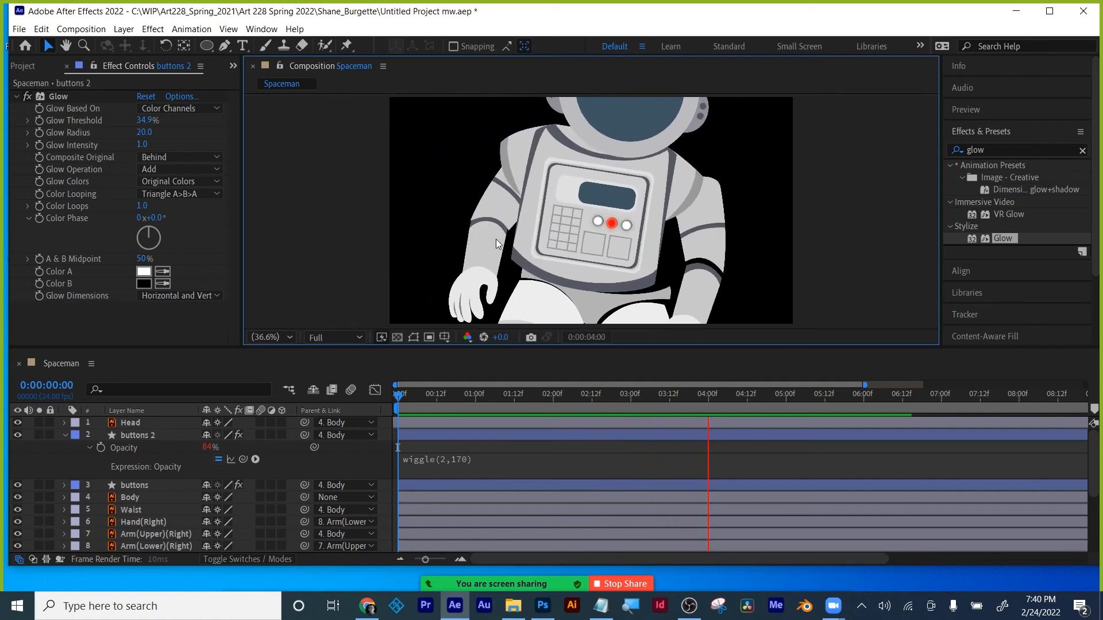
- Change the opacity expression on buttons 2 to wiggle(4,270), preview it from the first frame, and save the project
left_click(444, 460)
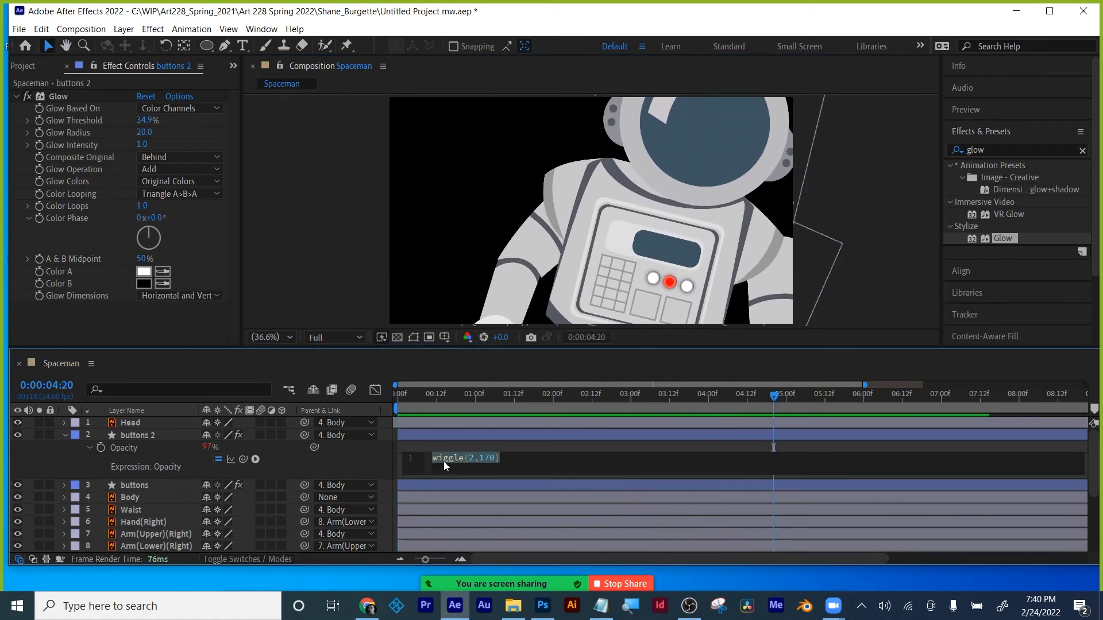
left_click_drag(468, 458, 485, 458)
type("4,2")
left_click(483, 441)
key("Home")
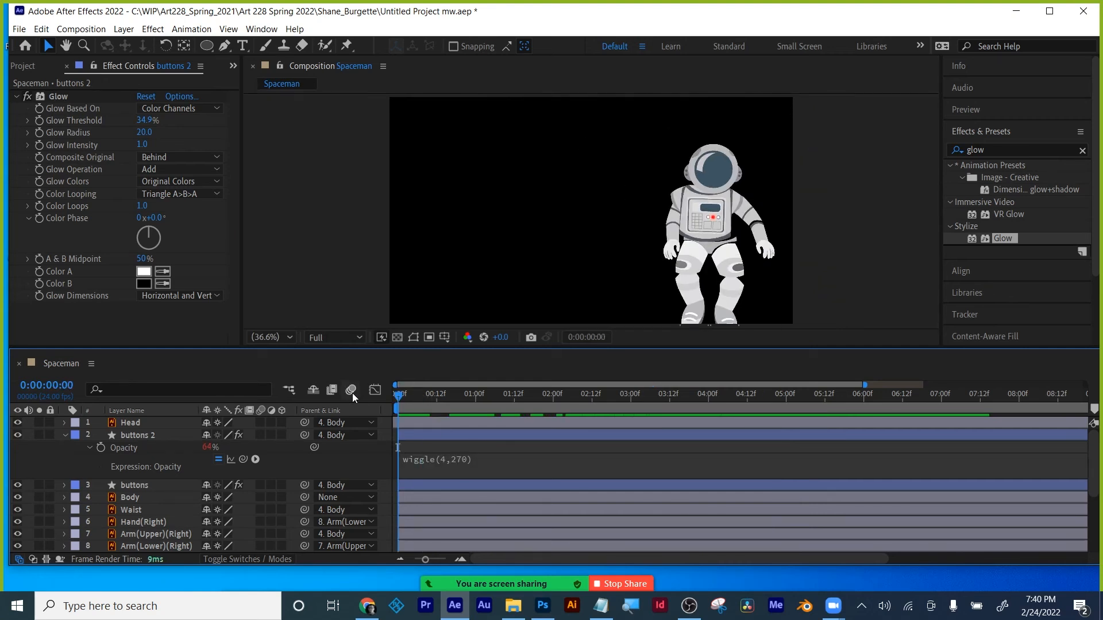
key("space")
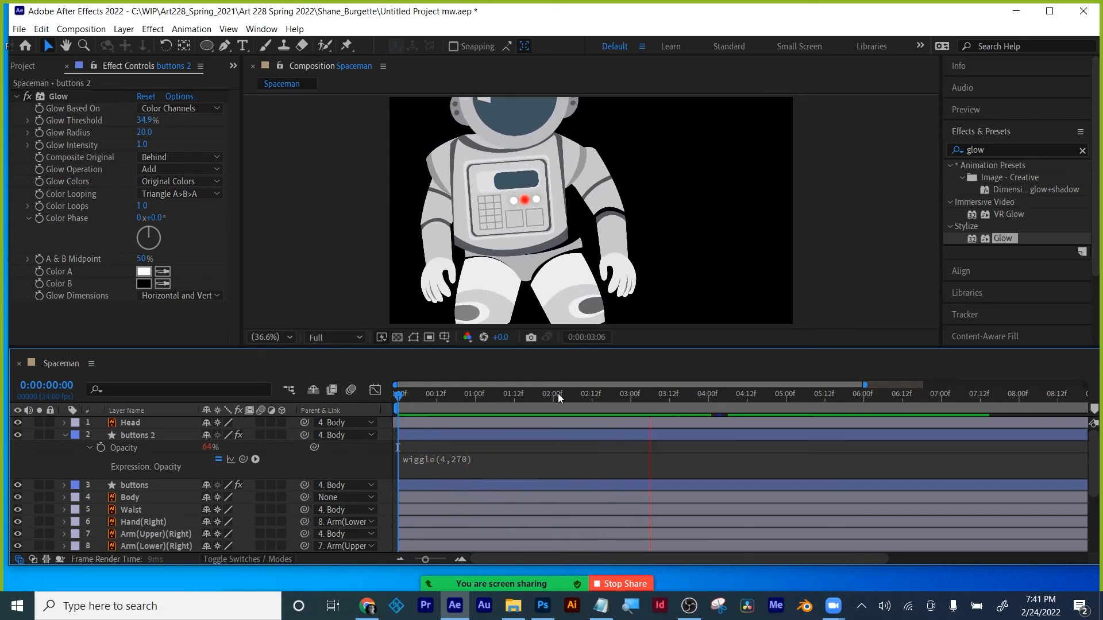
key("space")
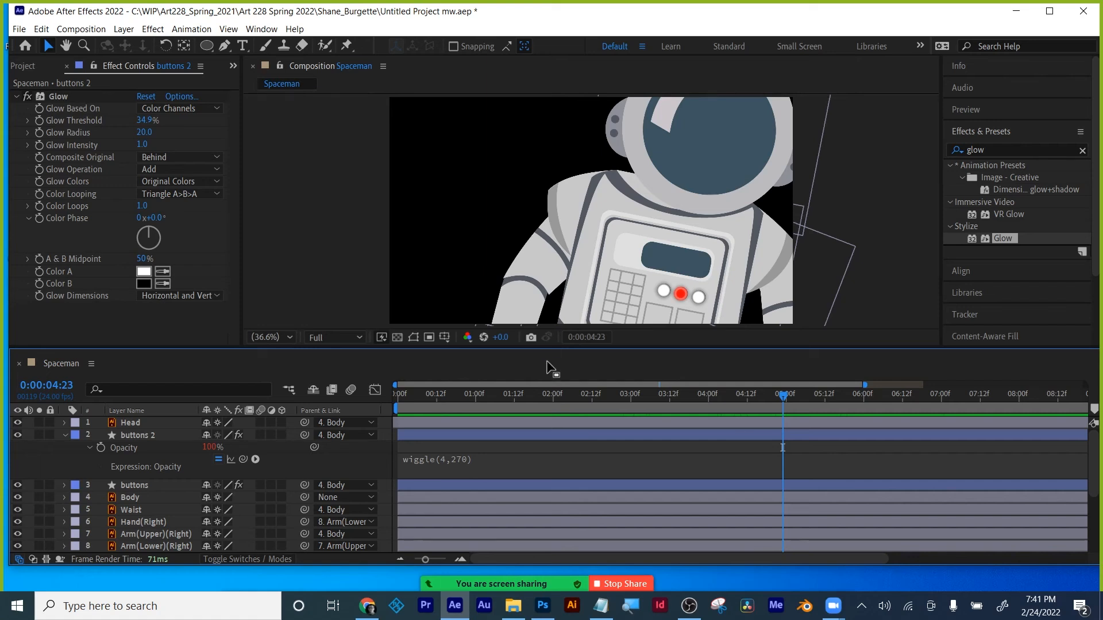
key("ctrl+s")
- Review how the chest buttons flicker by playing and scrubbing through the animation from the first frame
left_click(138, 437)
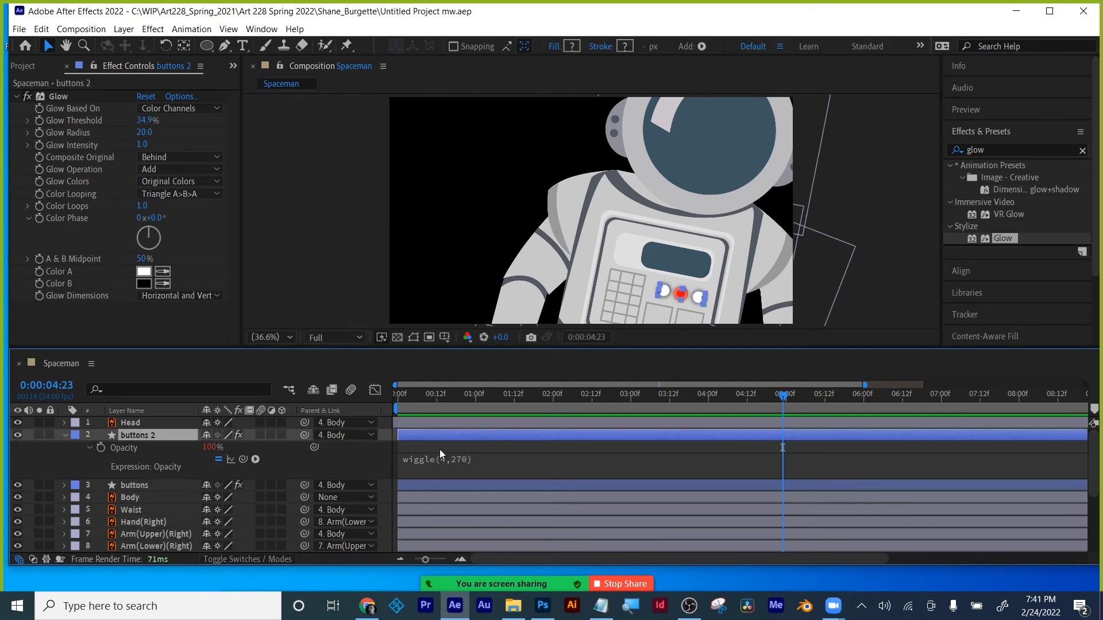
key("Home")
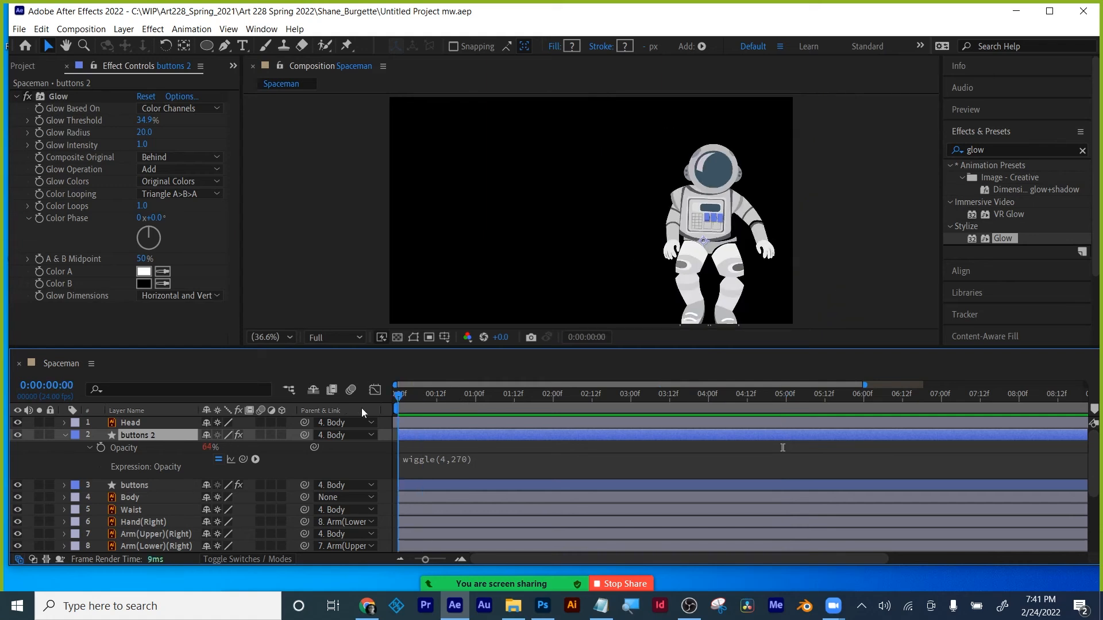
key("space")
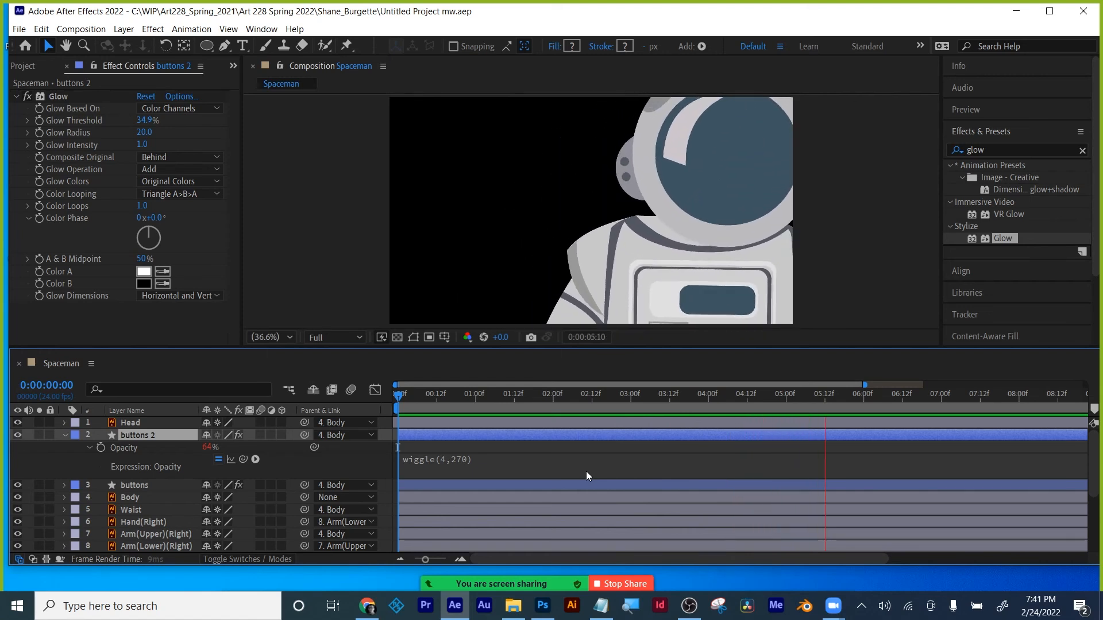
key("space")
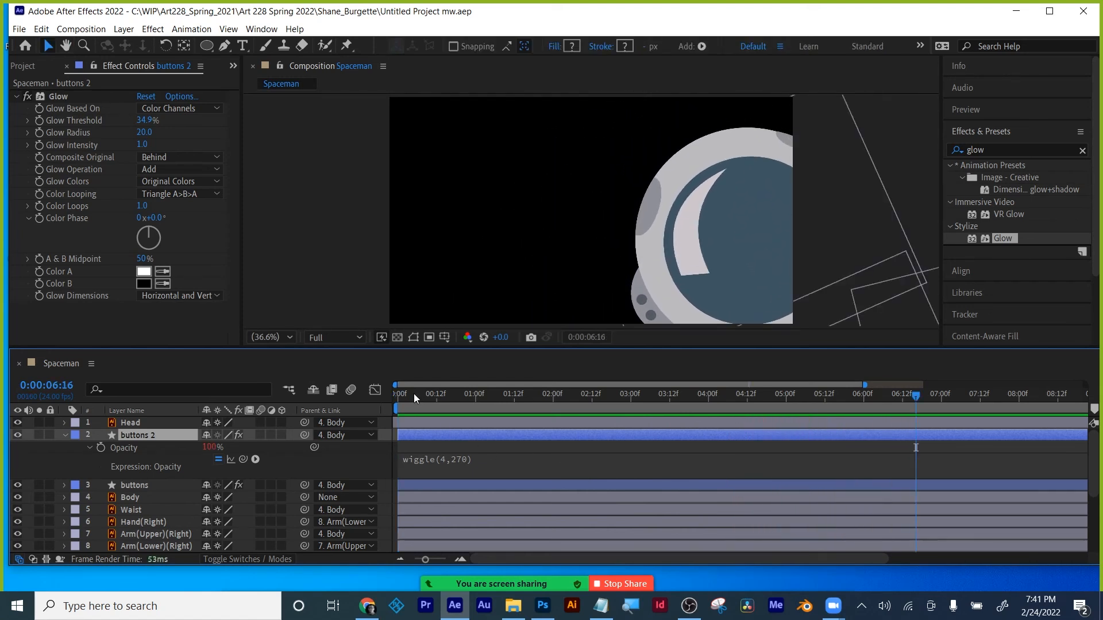
left_click_drag(414, 394, 391, 397)
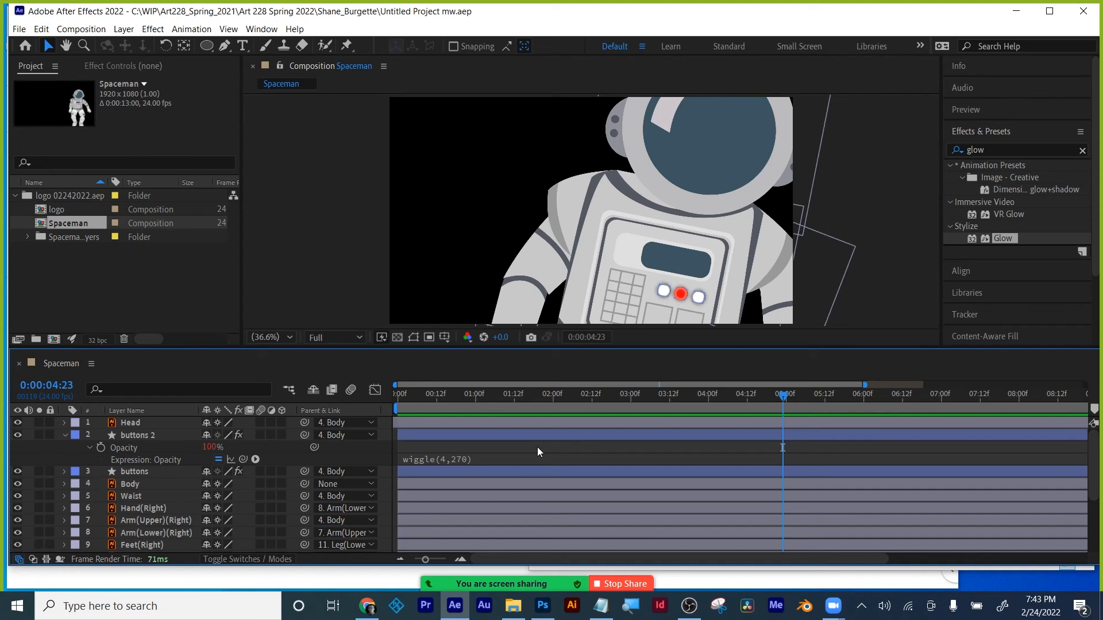
left_click_drag(426, 395, 387, 397)
key("space")
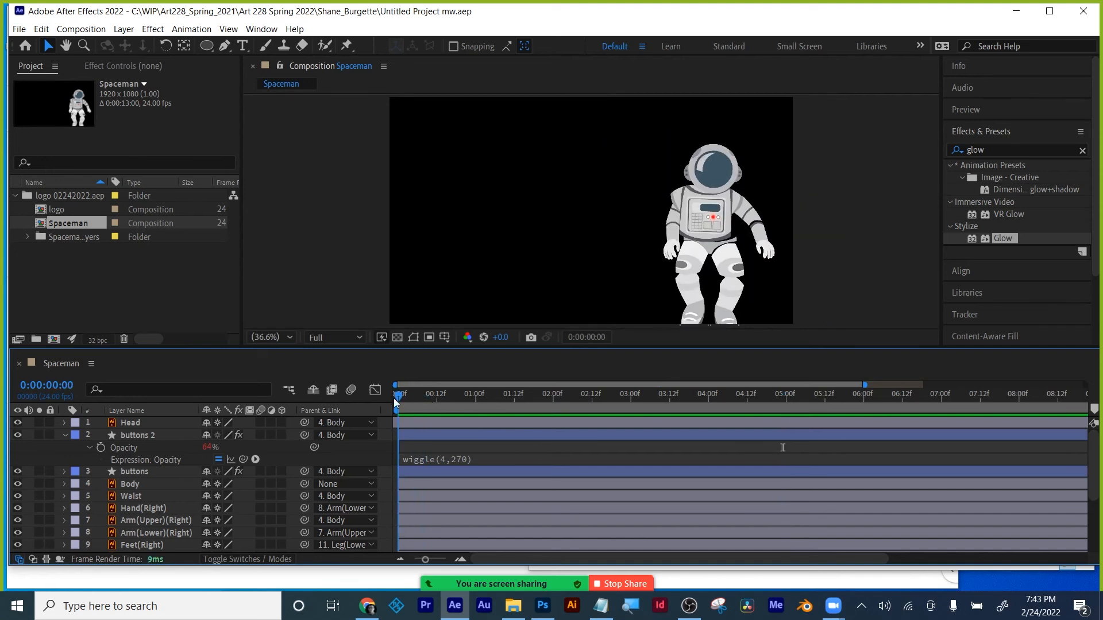
left_click_drag(539, 407, 709, 402)
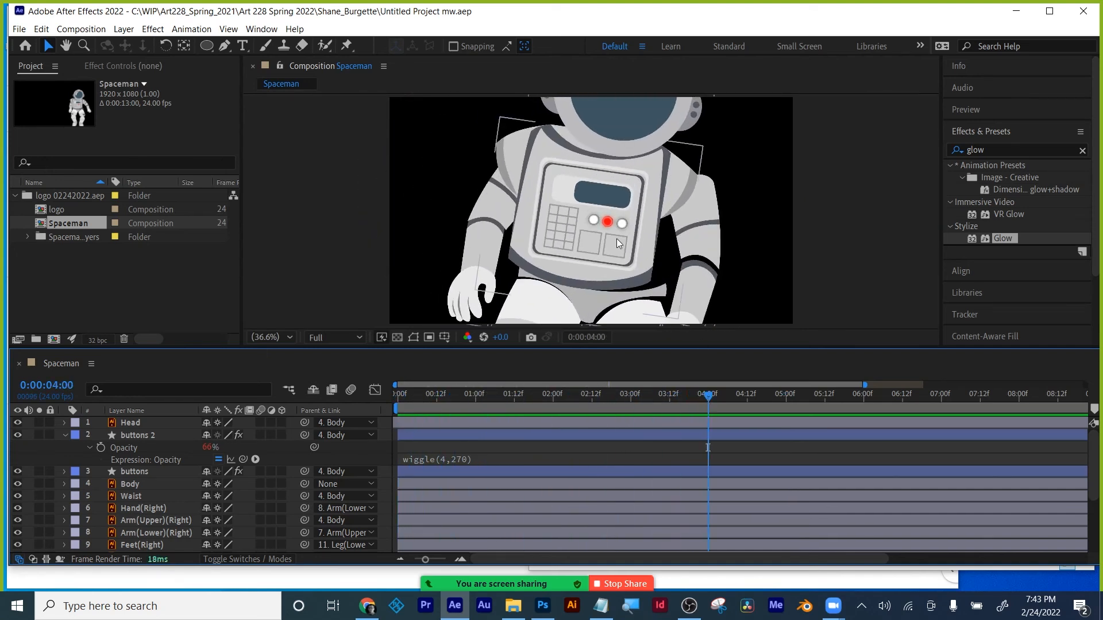
- Try wiggle(9,270) as the opacity expression on buttons 2, preview the faster flicker, and undo the change
left_click(442, 461)
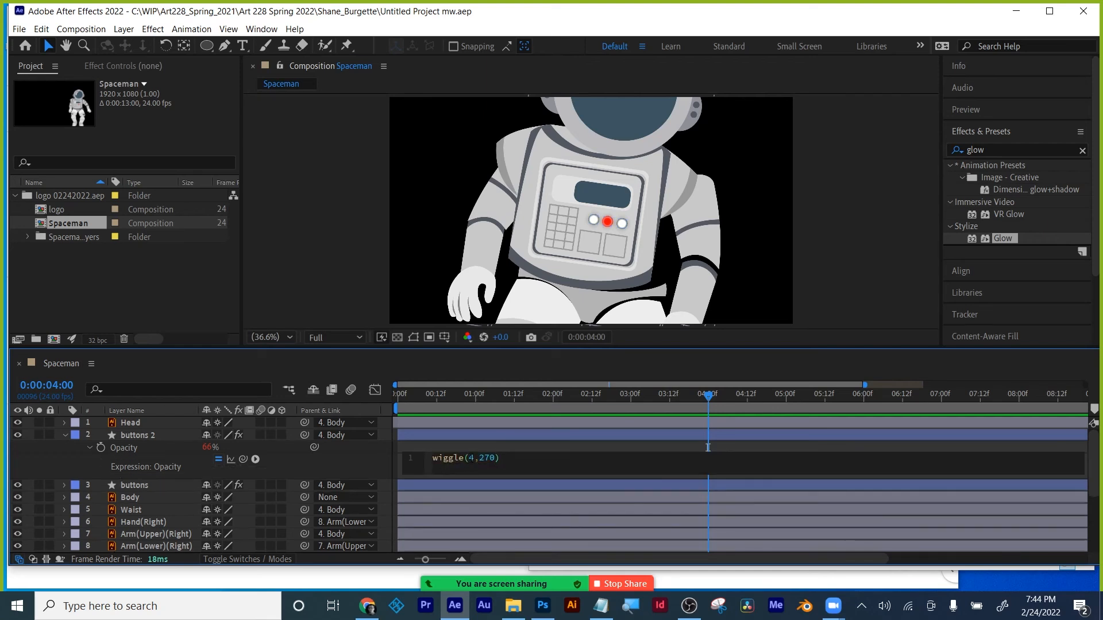
double_click(472, 458)
key("shift+Right")
left_click(508, 447)
left_click_drag(453, 398, 366, 405)
key("space")
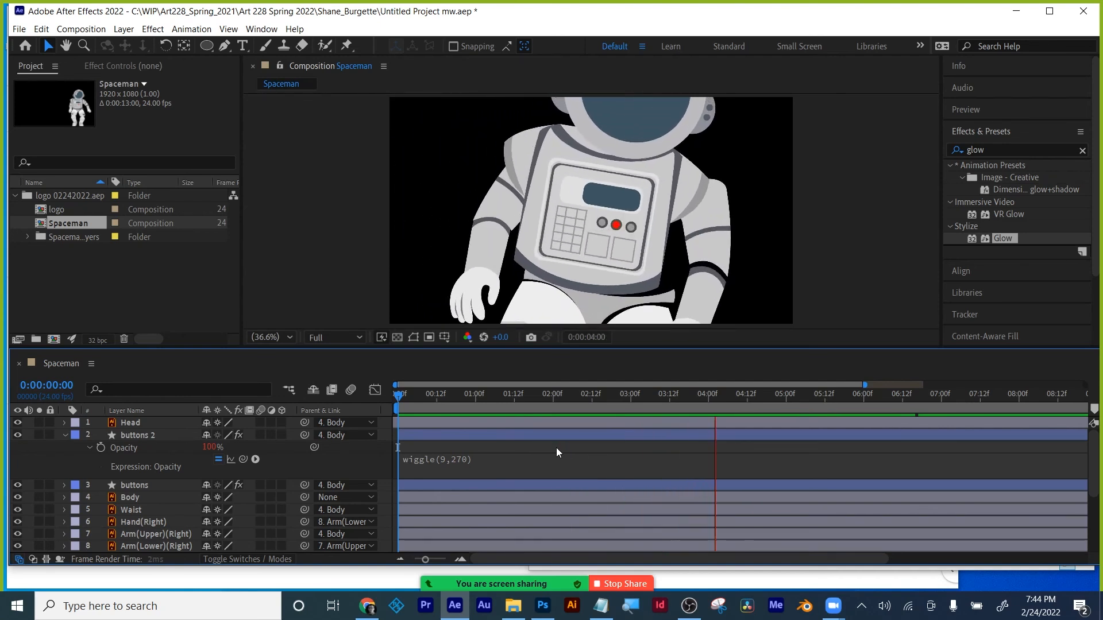
key("space")
key("ctrl+z")
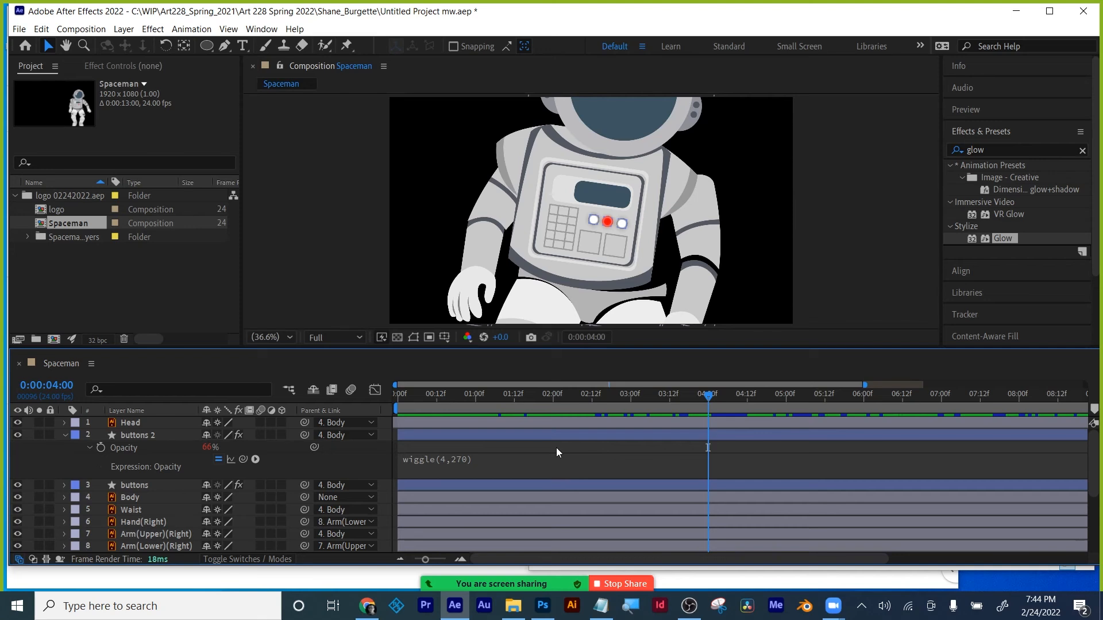
- Return to the first frame, collapse the properties of buttons 2, and make the timeline area taller
left_click(425, 461)
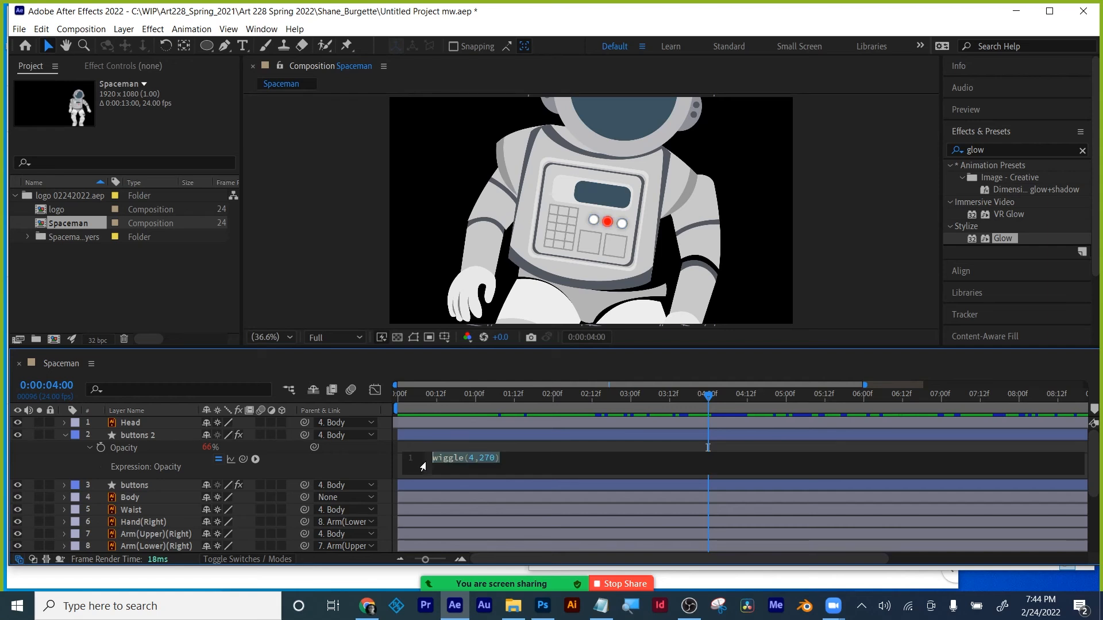
left_click(516, 448)
left_click_drag(454, 398, 385, 394)
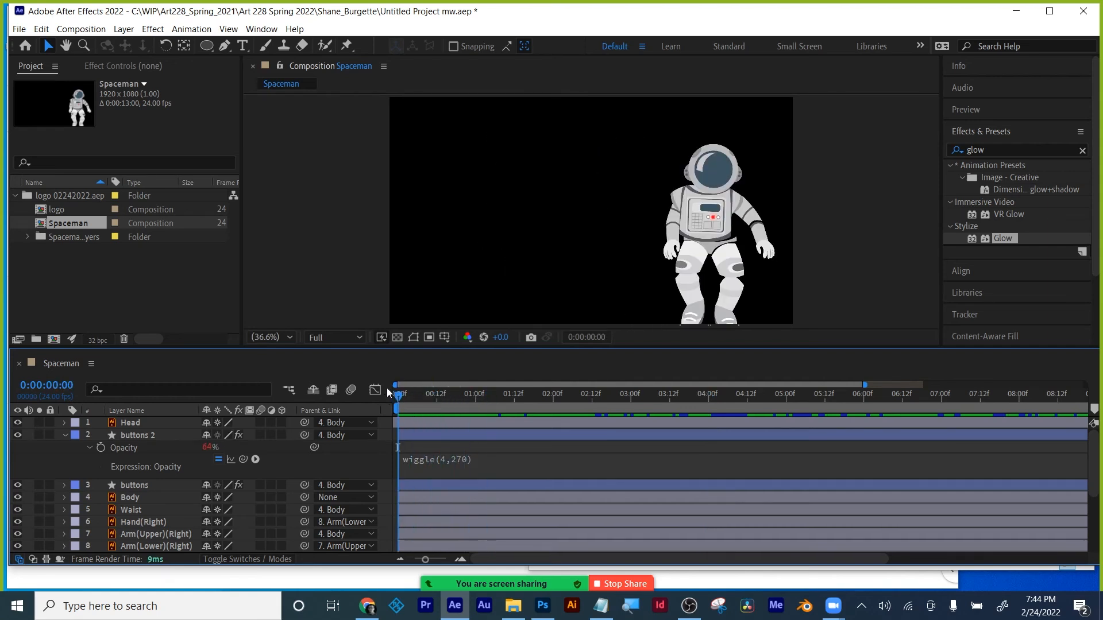
left_click(64, 436)
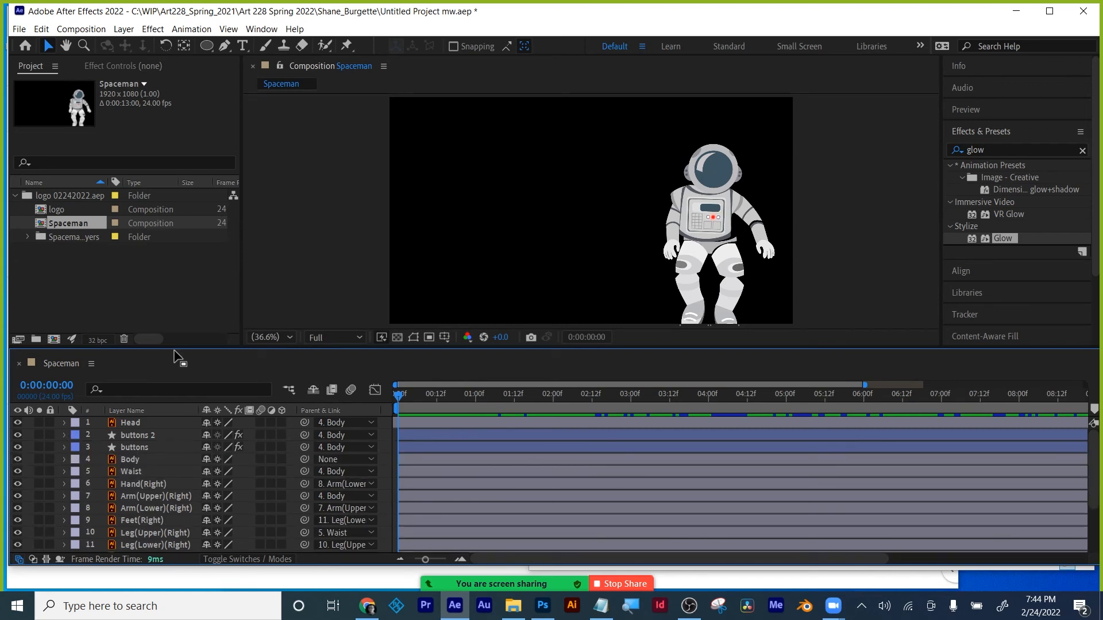
left_click_drag(176, 349, 176, 316)
- Create a new adjustment layer and apply the Slider Control effect to it
left_click(124, 28)
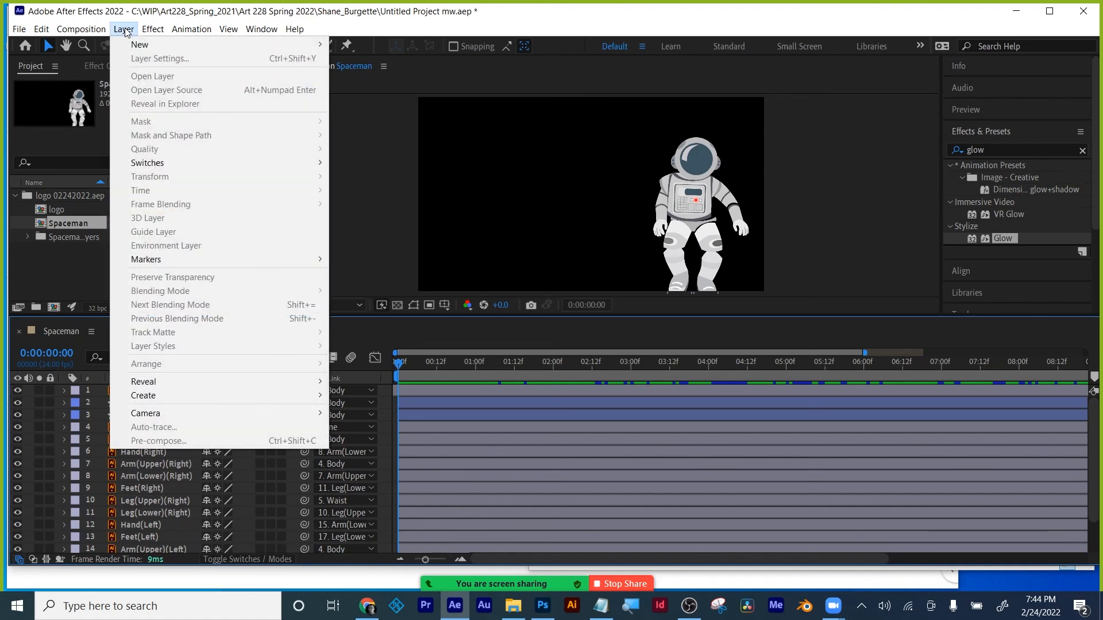
mouse_move(131, 45)
left_click(392, 123)
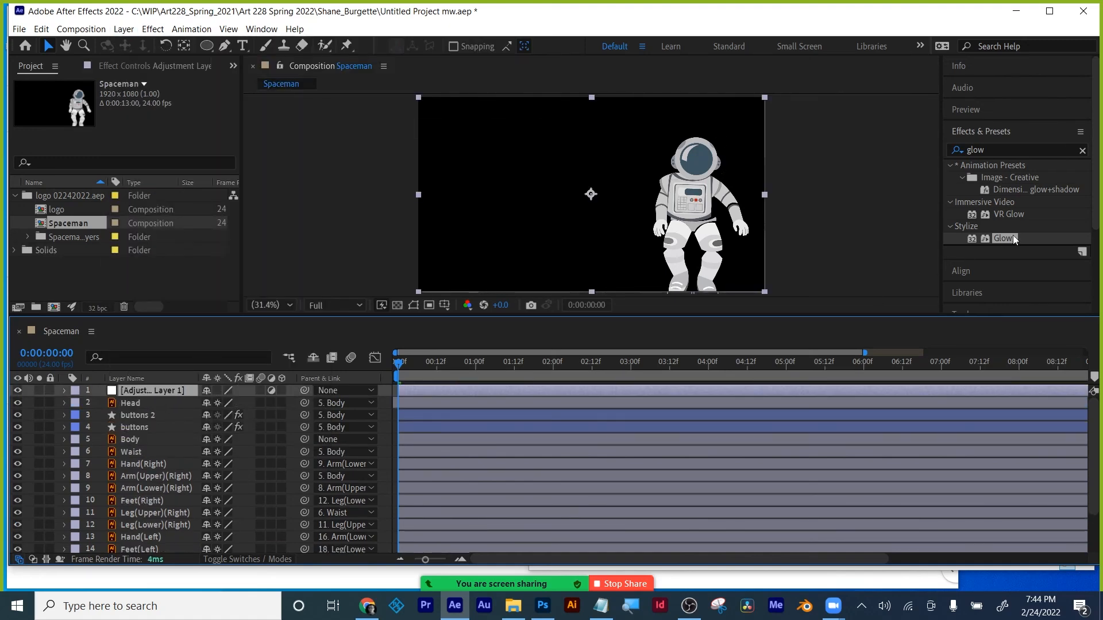
left_click(994, 150)
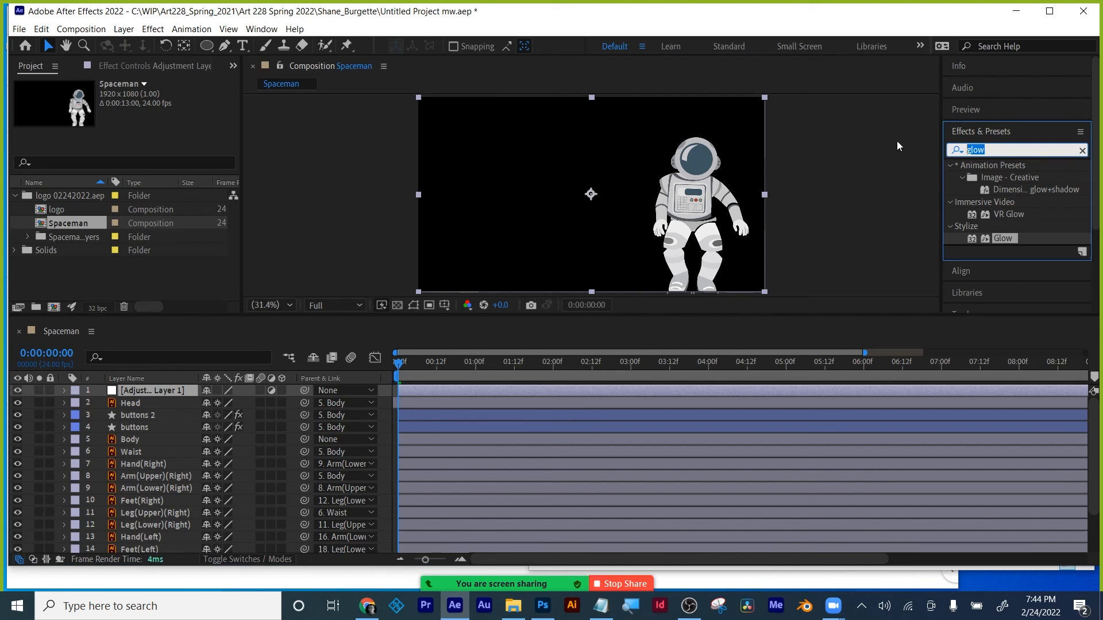
type("slider")
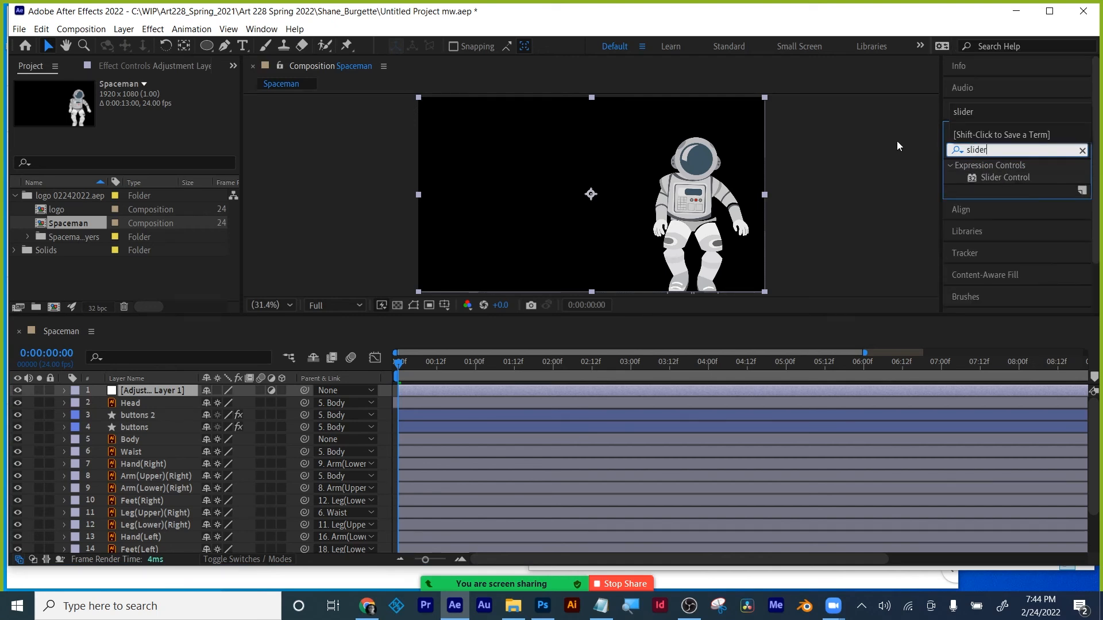
left_click_drag(1009, 177, 147, 394)
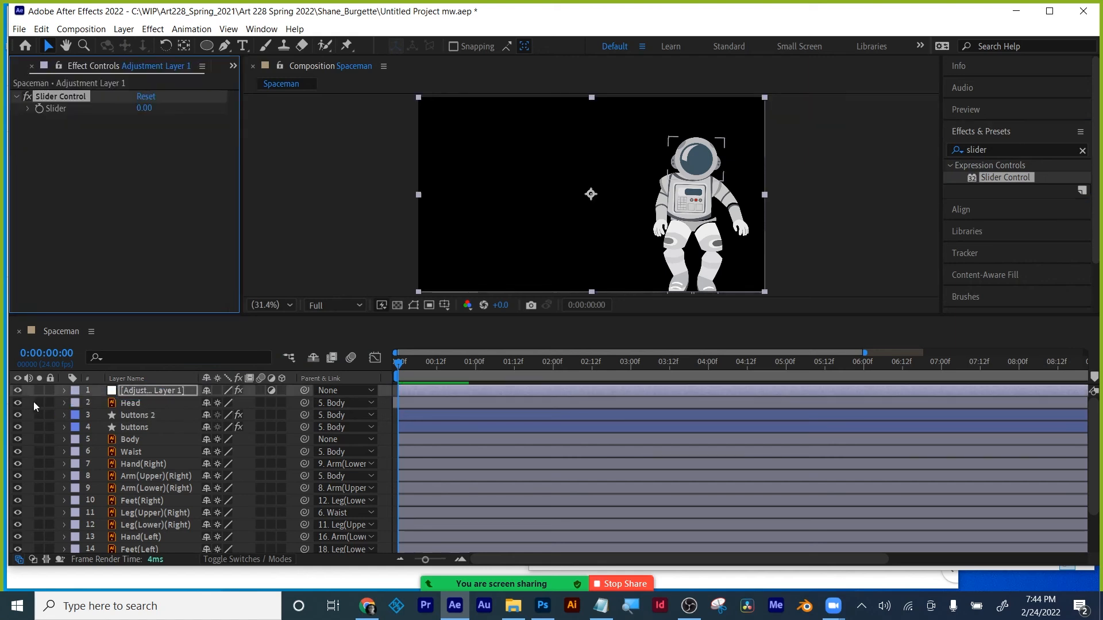
- Expand the Slider Control on the adjustment layer and the Glow properties of buttons 2 in the timeline
left_click(63, 390)
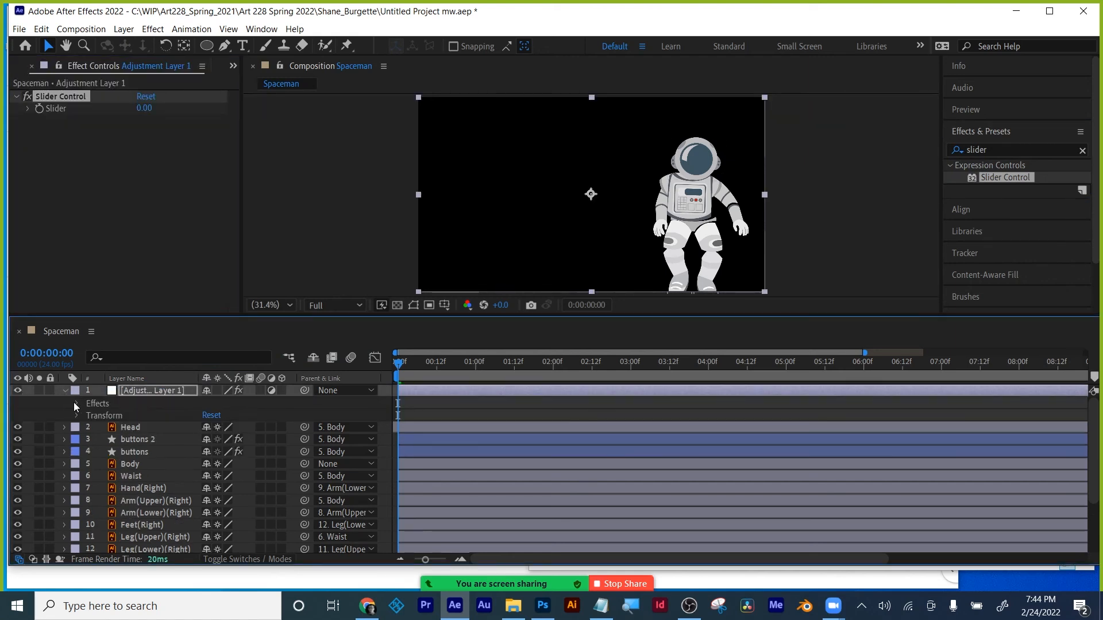
left_click(74, 403)
left_click(89, 403)
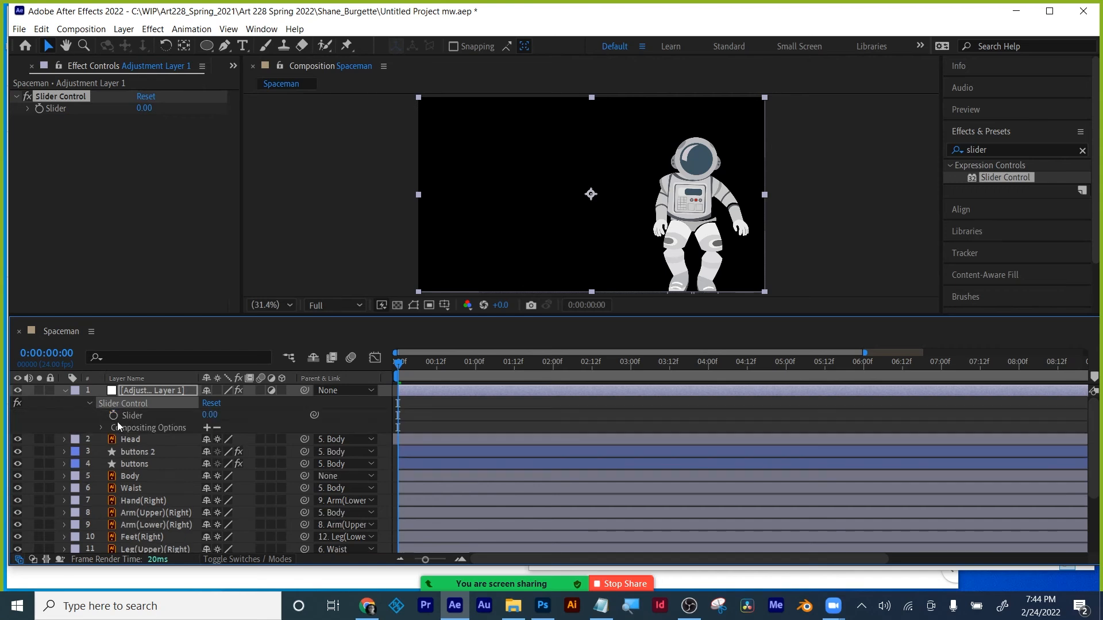
left_click(140, 453)
key("e")
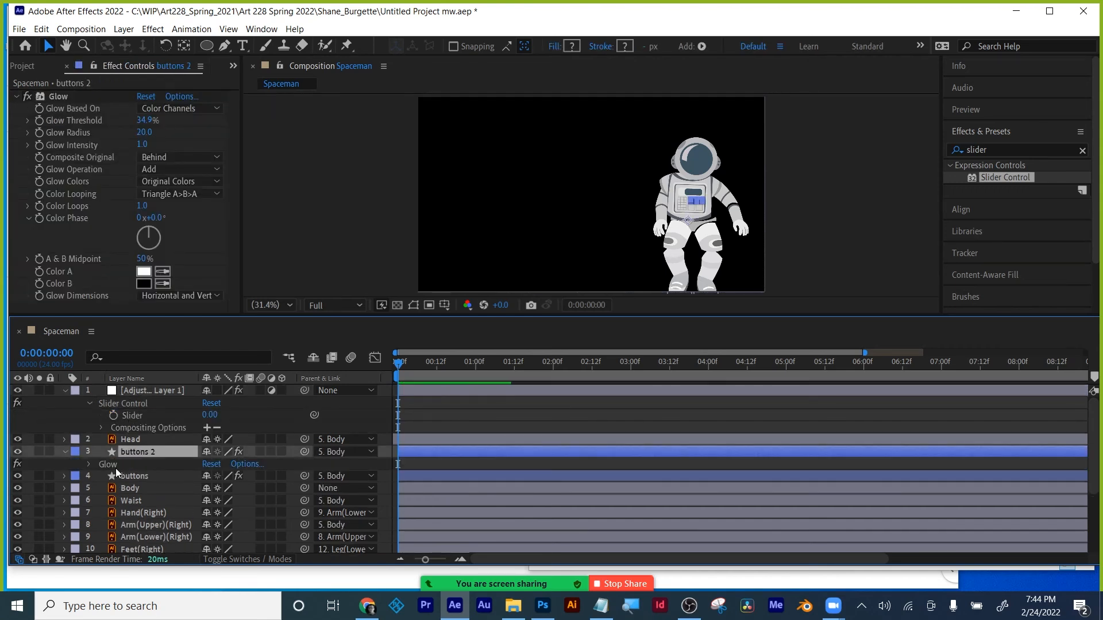
left_click(88, 465)
scroll(87, 467, "down", 3)
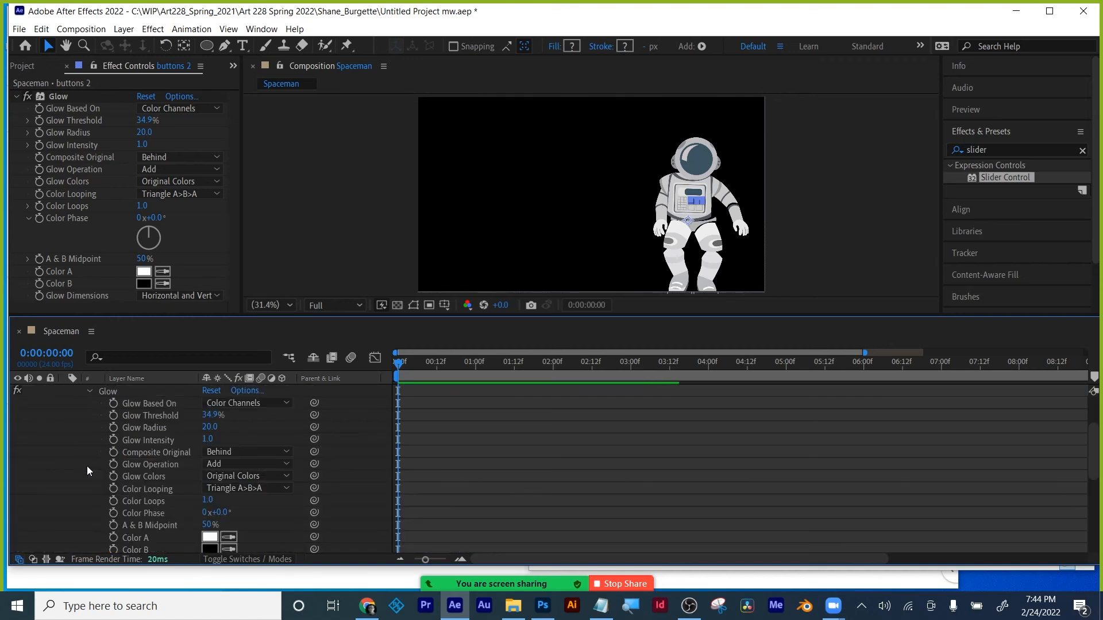
- Collapse the Glow properties of buttons 2 and show its opacity expression in the timeline
scroll(102, 471, "up", 3)
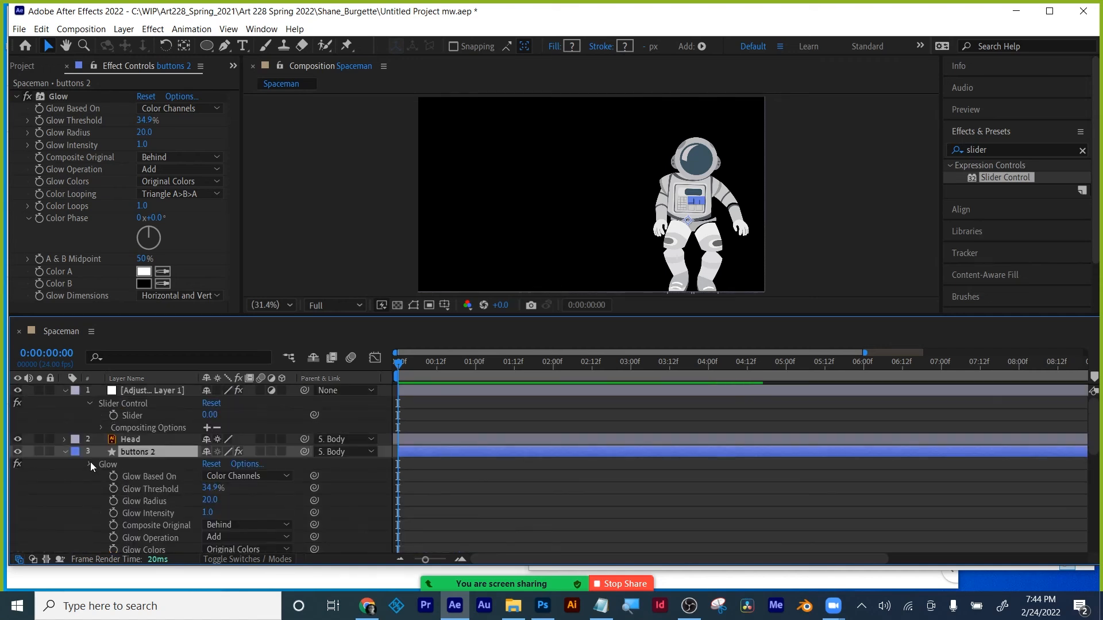
left_click(90, 463)
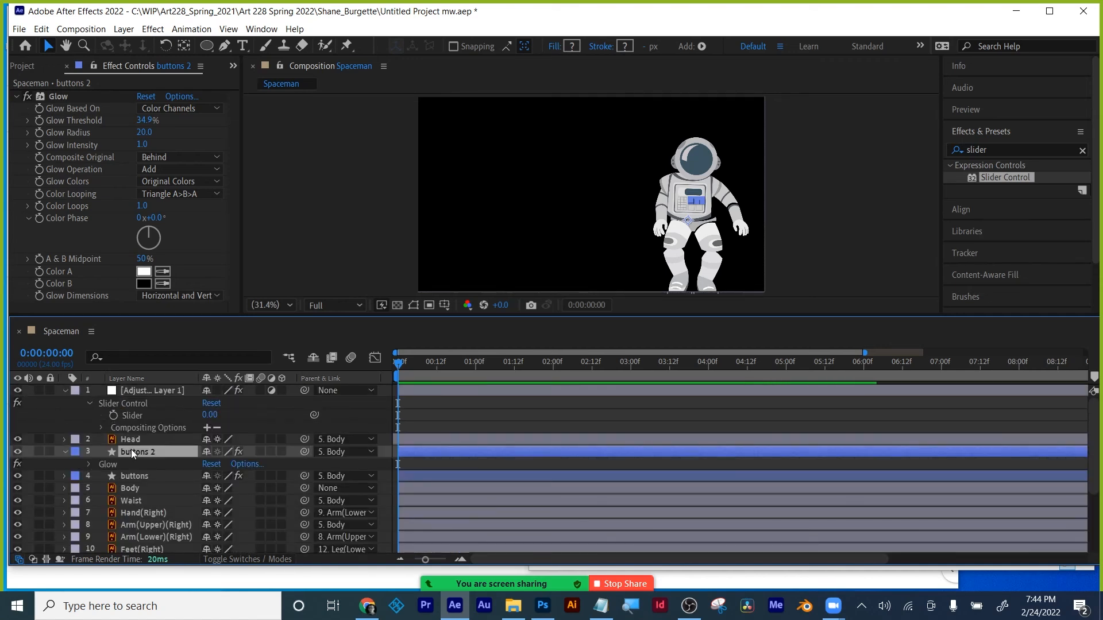
key("e")
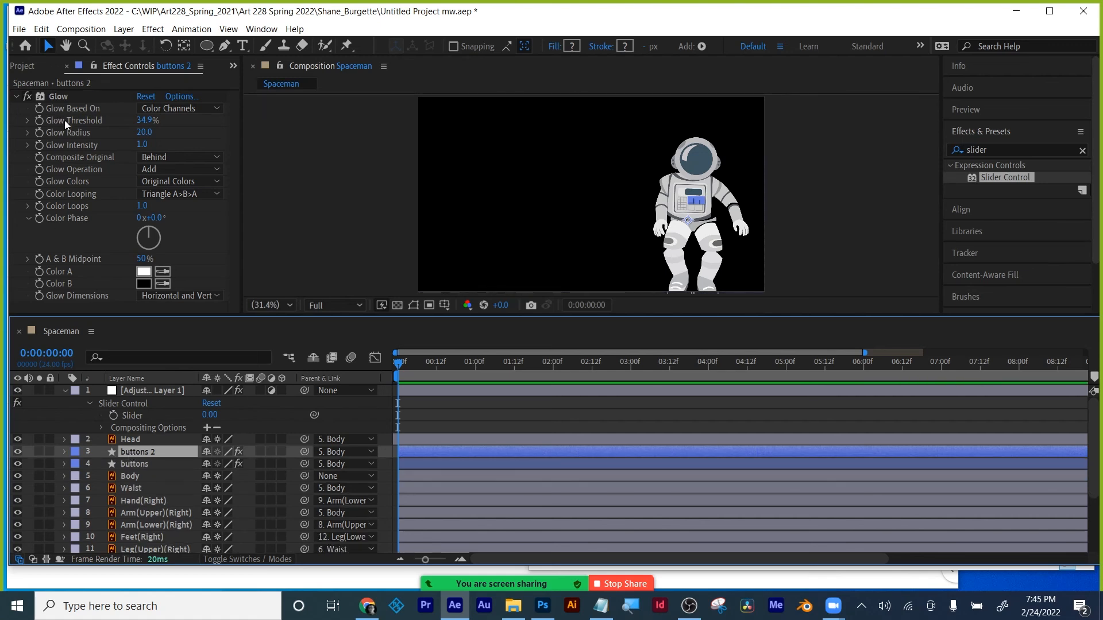
key("t")
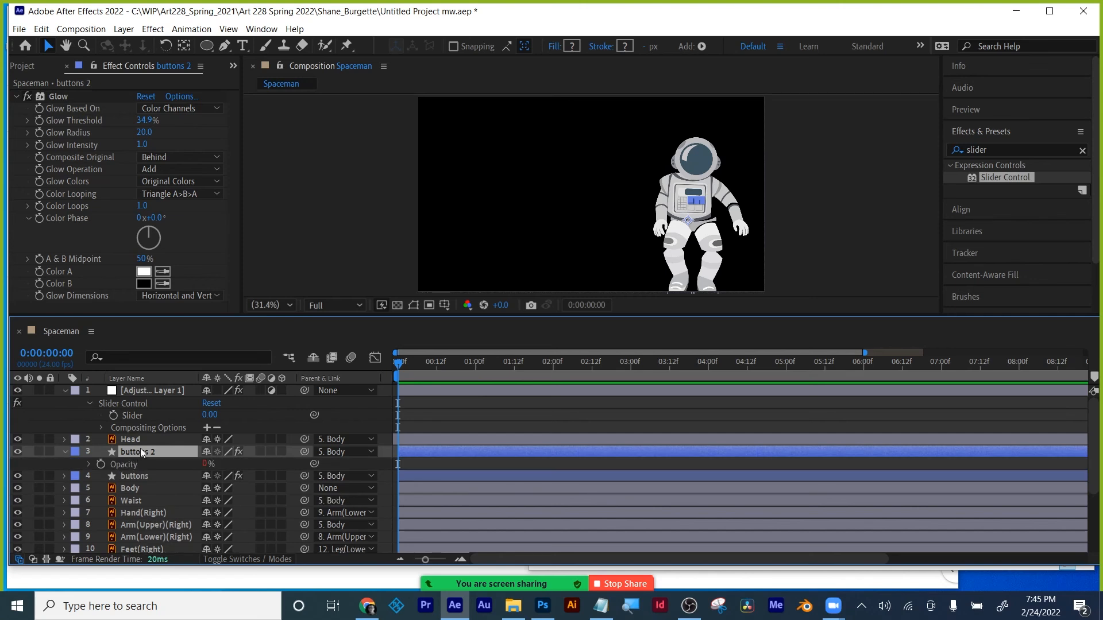
left_click(88, 465)
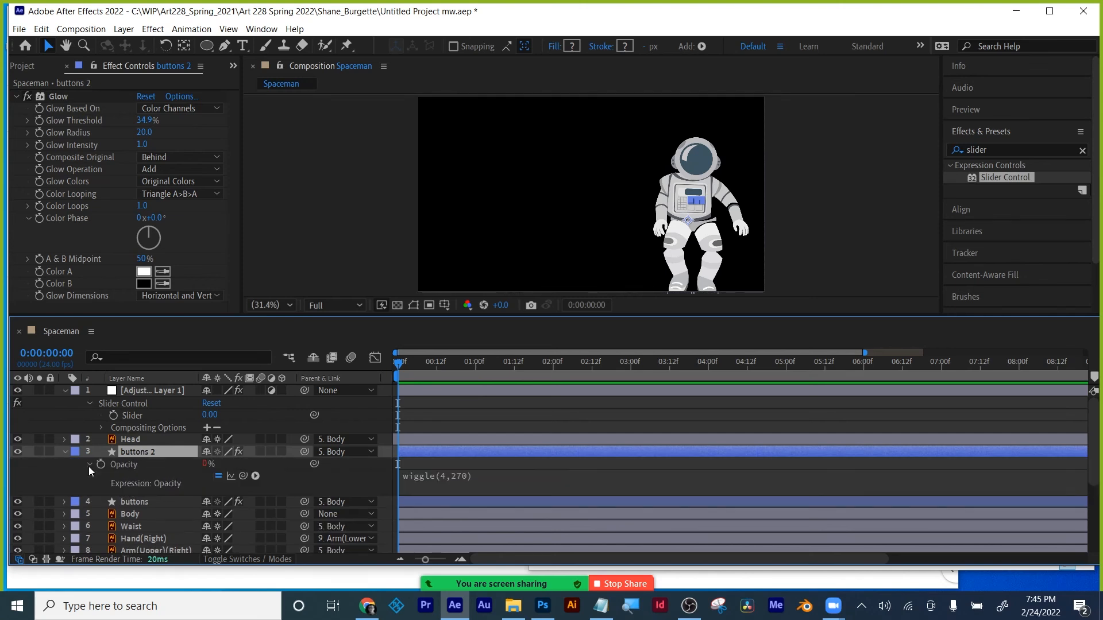
- Replace the frequency value in the wiggle opacity expression of buttons 2 with a link to the adjustment layer's Slider
left_click(475, 475)
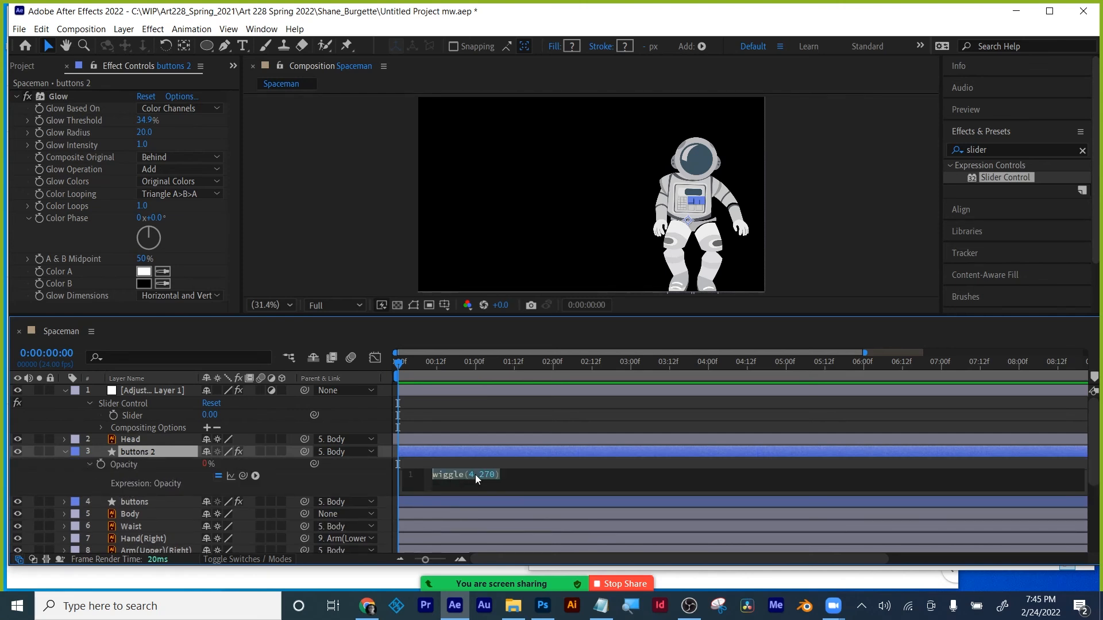
left_click(475, 474)
double_click(471, 475)
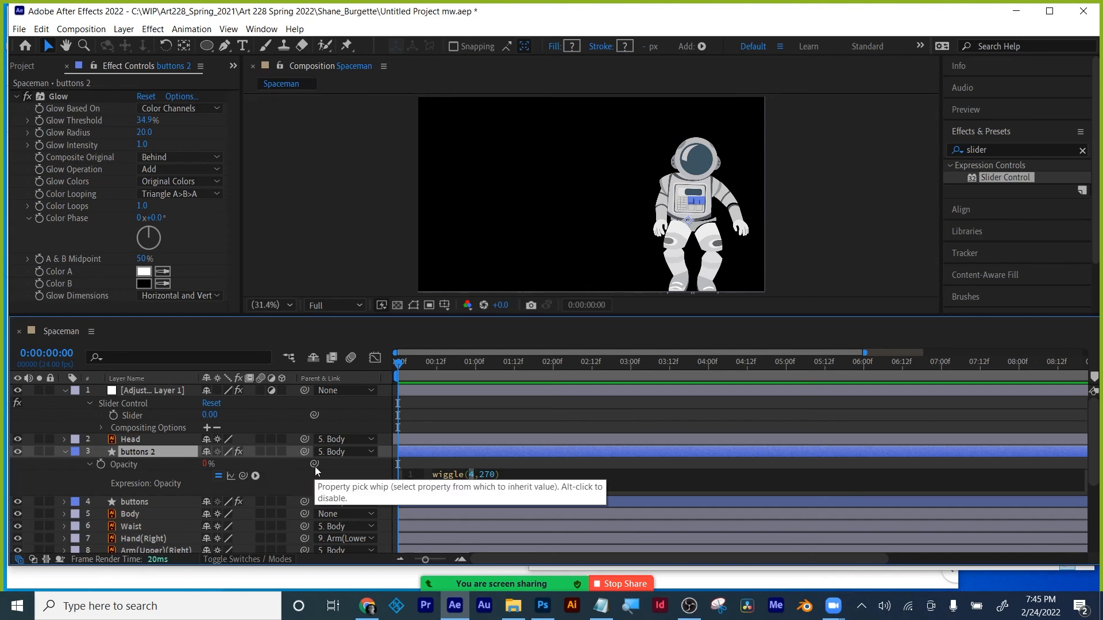
left_click_drag(245, 477, 132, 416)
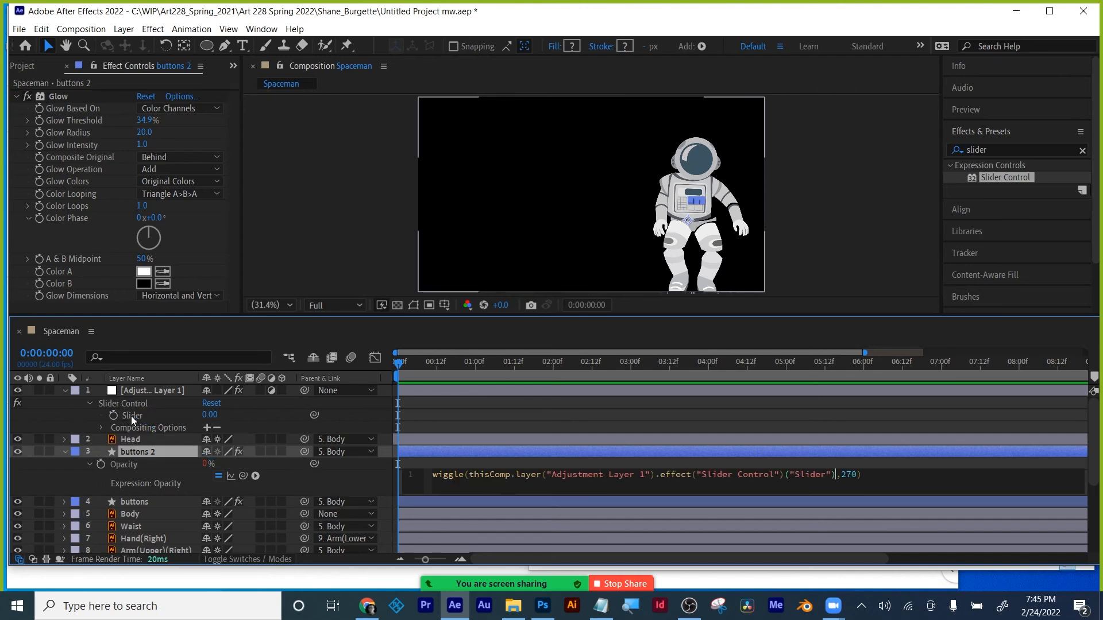
left_click(419, 401)
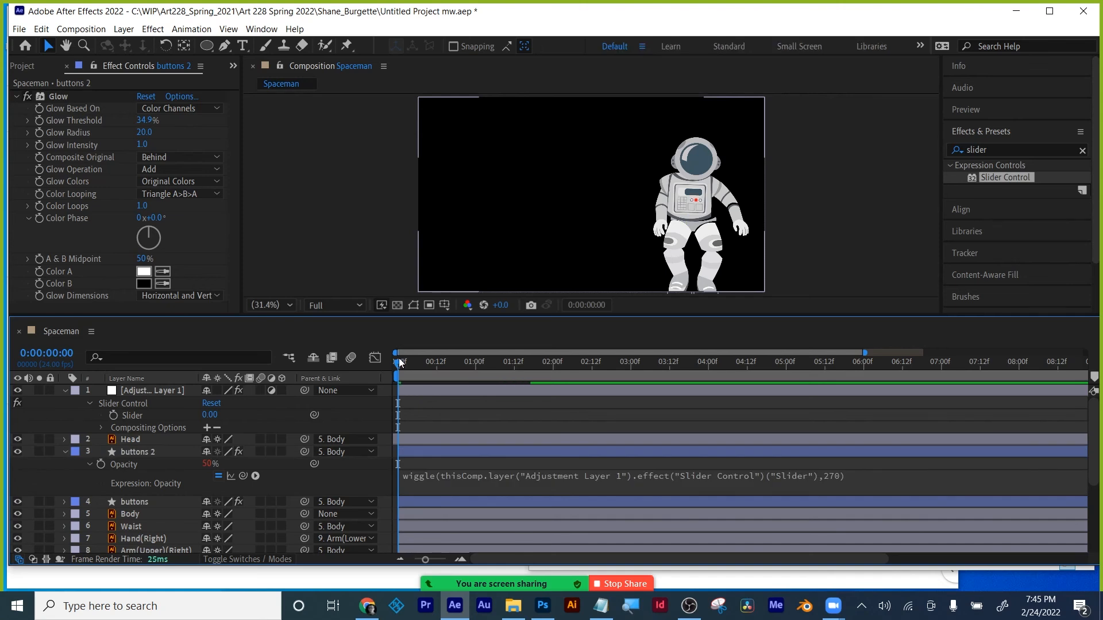
- Start keyframing the Slider at 0:00:00:13 with value 0, and set it to 1 at 0:00:00:18
left_click_drag(398, 361, 443, 363)
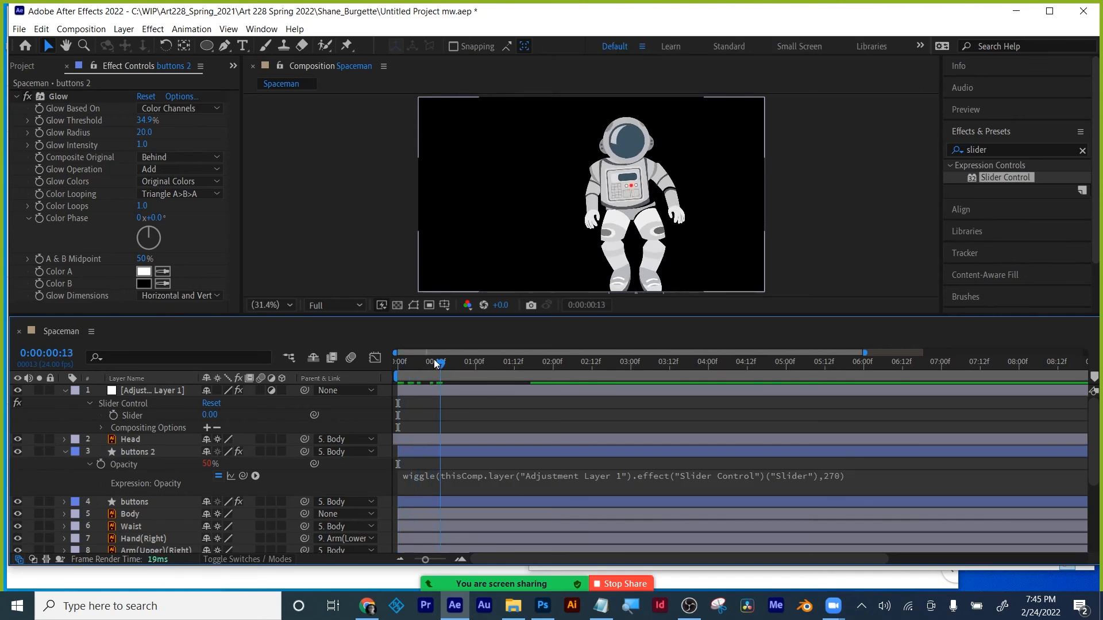
left_click(114, 414)
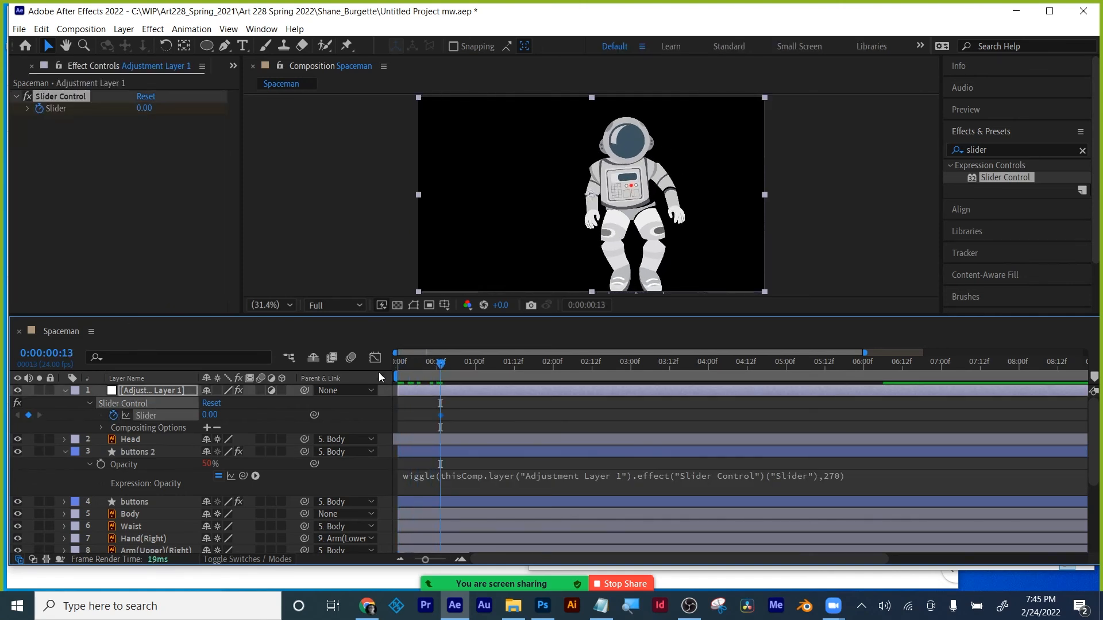
left_click_drag(448, 371, 456, 367)
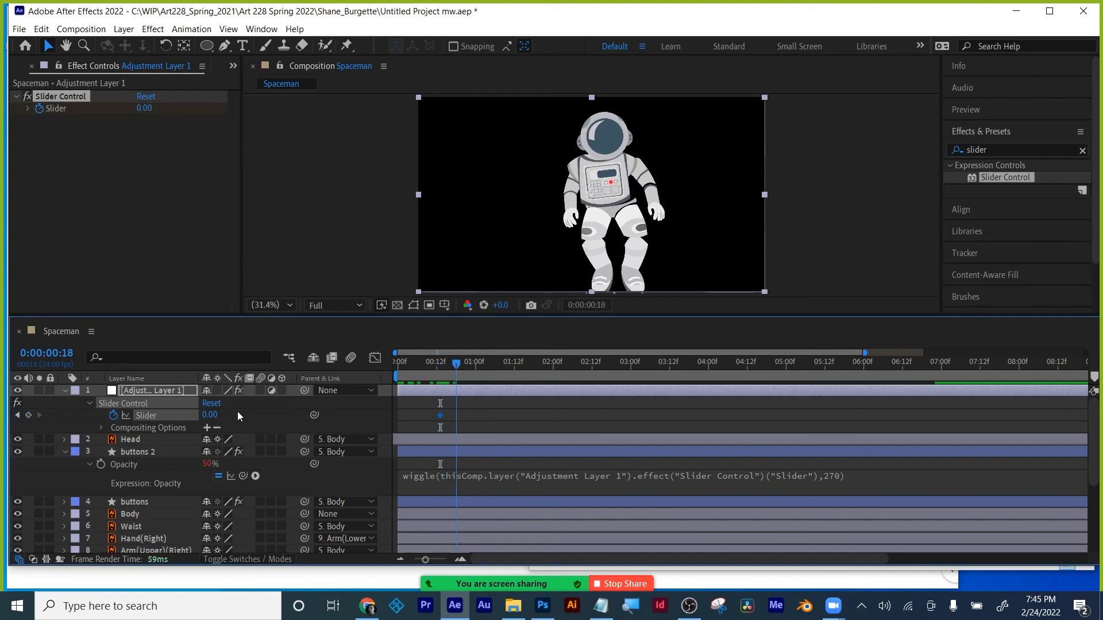
left_click(209, 415)
type("1")
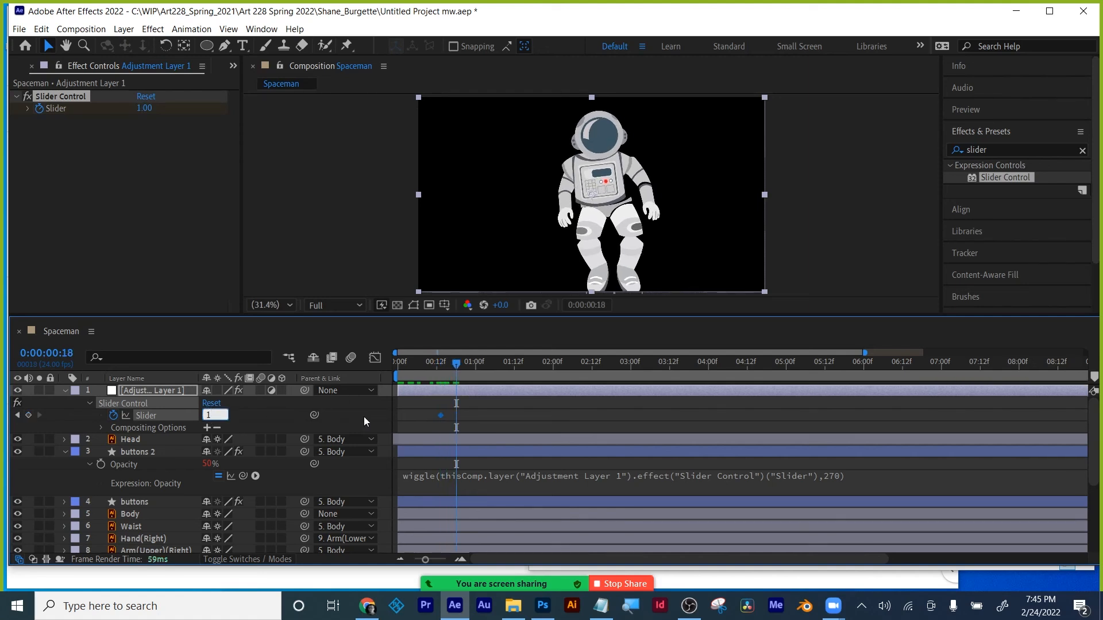
key("Return")
- Add a Slider keyframe holding 1 at 0:00:01:03 and set the Slider to 0 at 0:00:01:09
left_click_drag(461, 368, 486, 365)
left_click(28, 415)
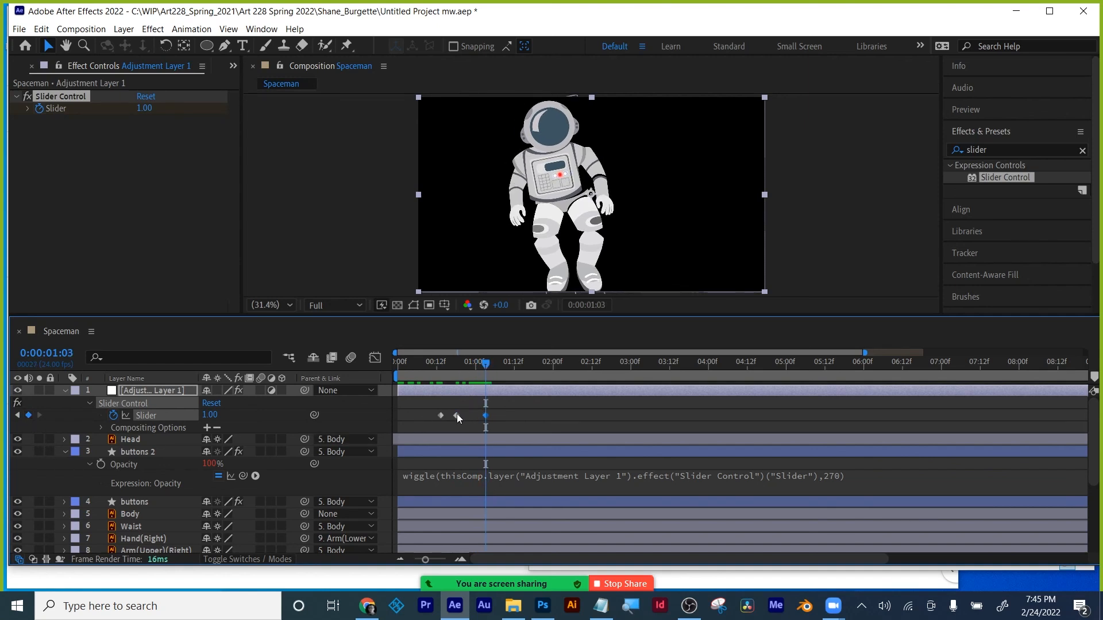
left_click(486, 415)
left_click_drag(488, 363, 505, 364)
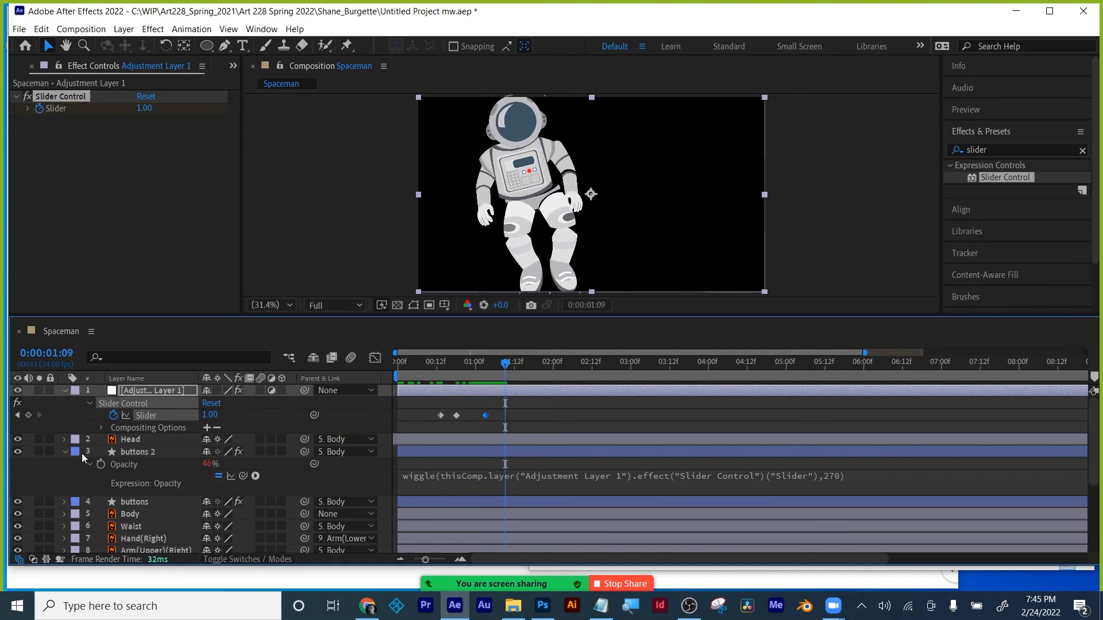
left_click(210, 415)
type("0")
key("Return")
left_click(495, 416)
- Preview the slider-driven button flicker from 0:00:00:05 and return to the first frame
left_click_drag(502, 368, 415, 373)
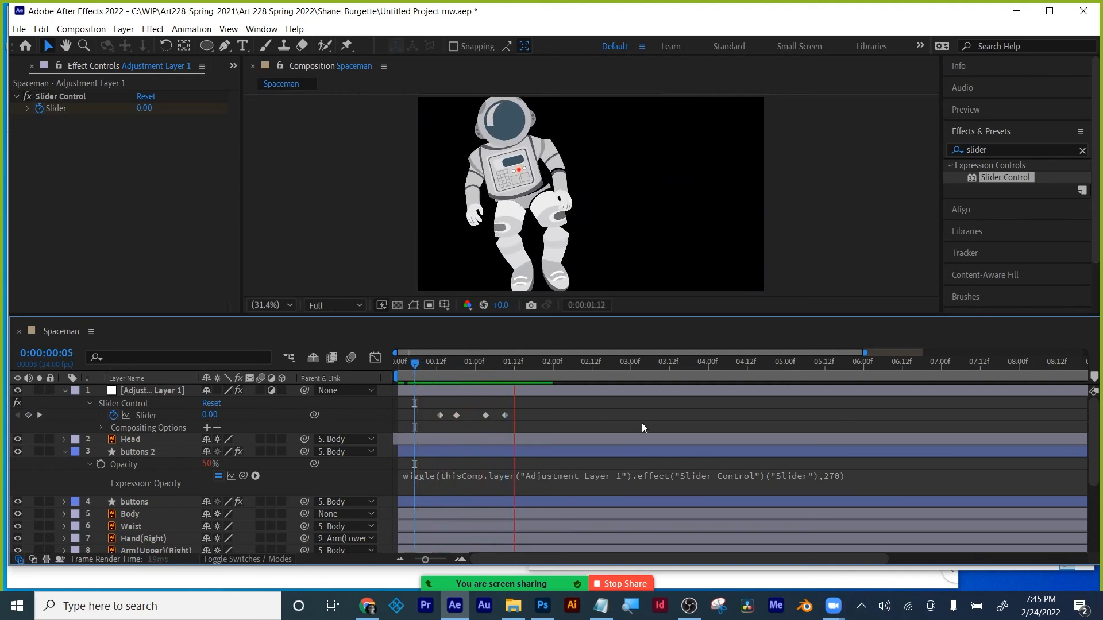
key("space")
key("space")
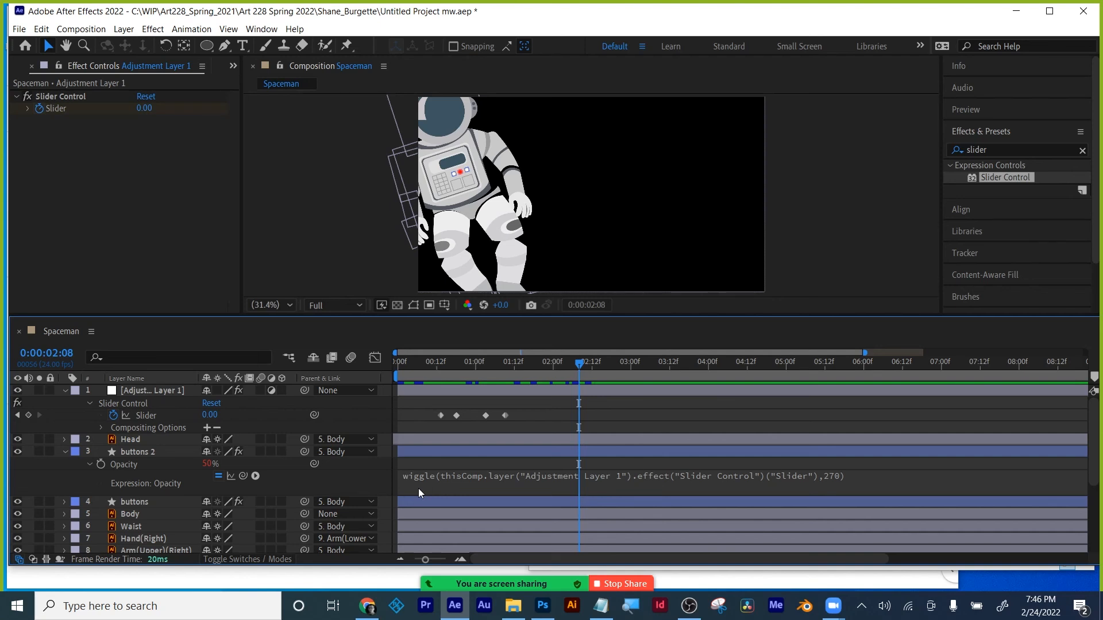
left_click_drag(579, 364, 374, 366)
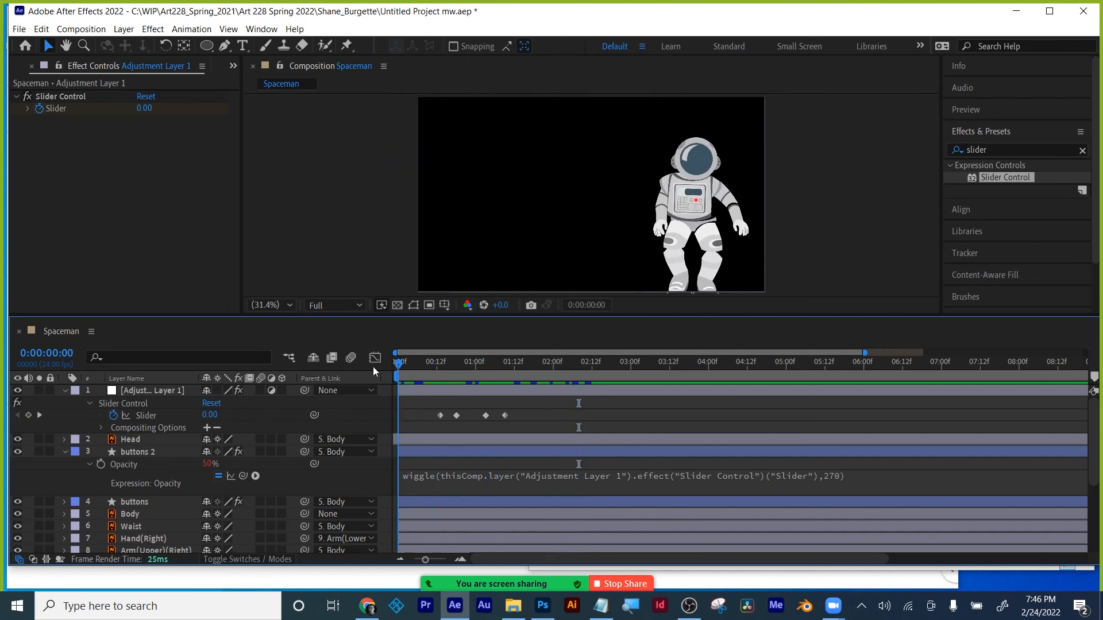
- Try deleting the adjustment layer, and undo the deletion
left_click(153, 390)
key("Delete")
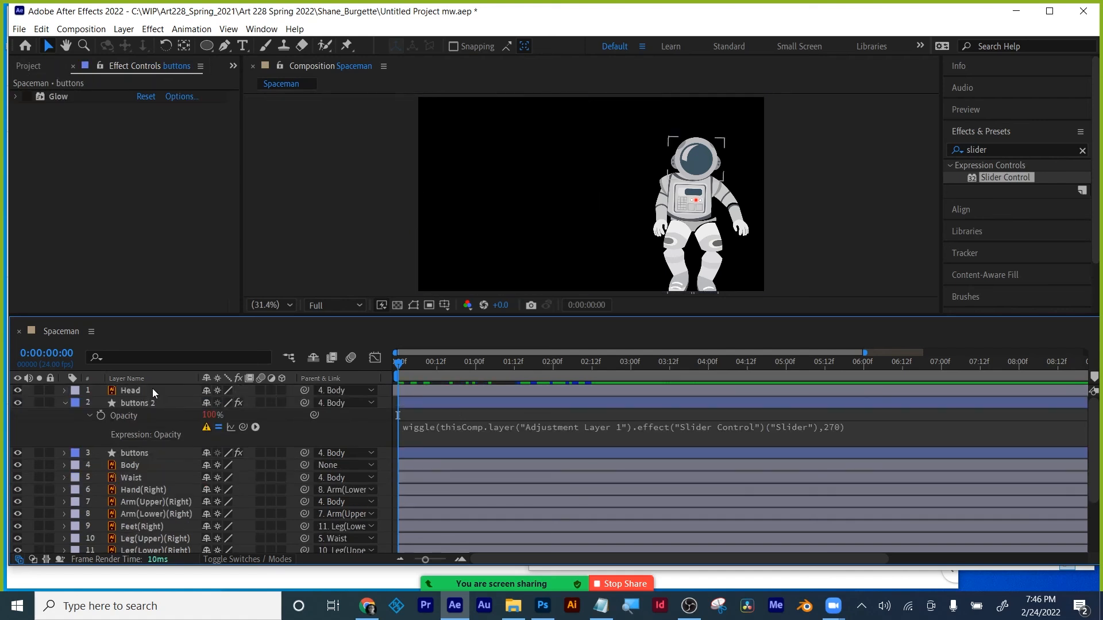
key("ctrl+z")
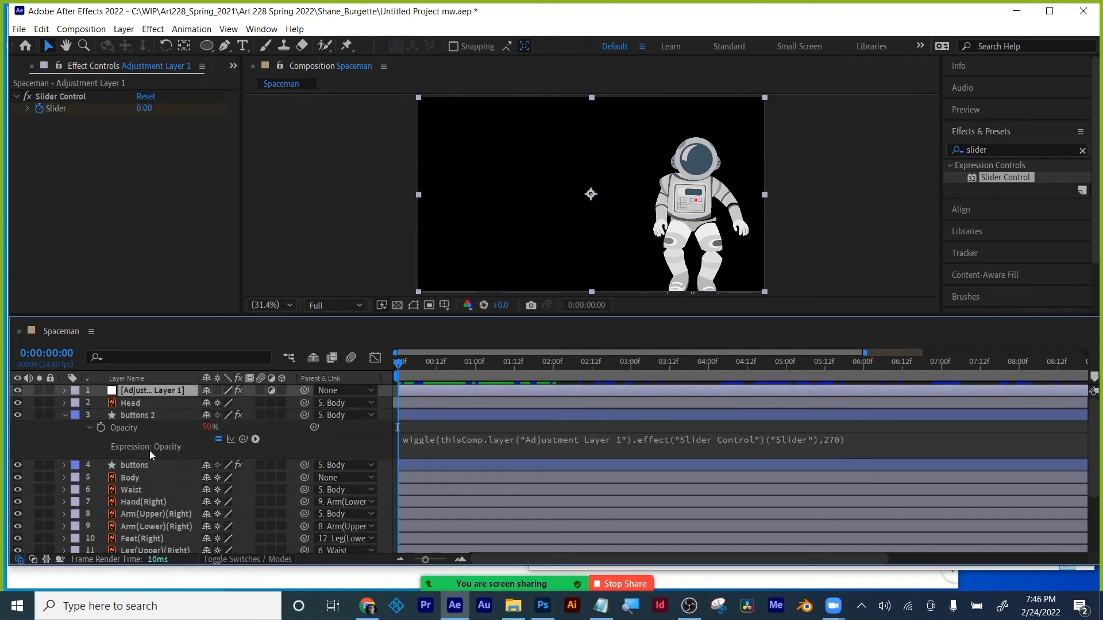
- Undo the Slider keyframes, the slider link in the opacity expression of buttons 2, and the adjustment layer's Slider Control
key("space")
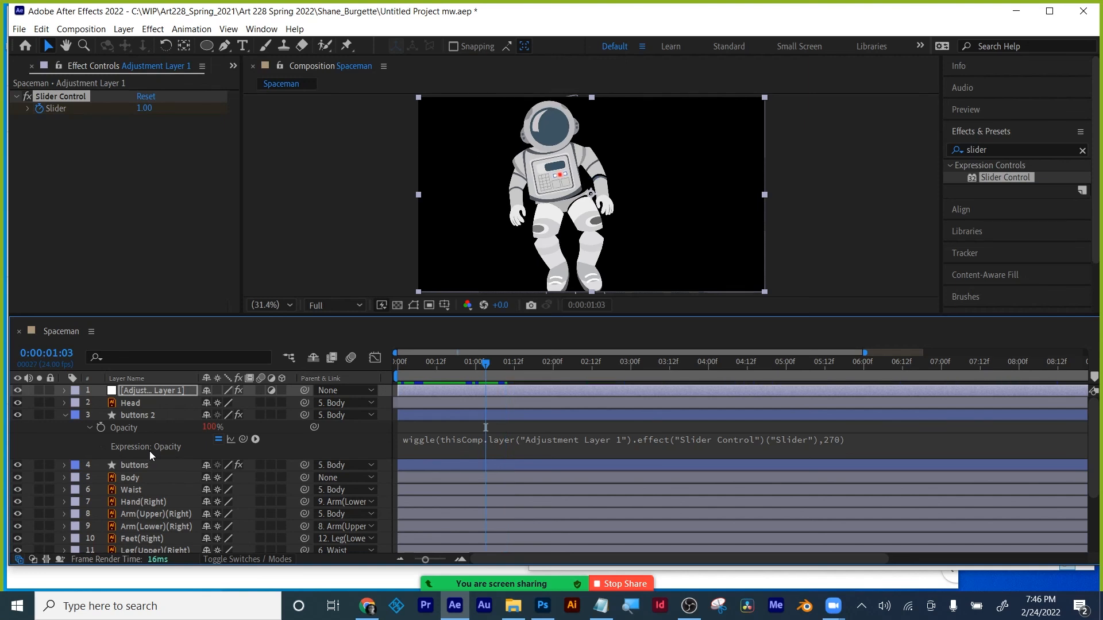
key("ctrl+z")
key("ctrl+z")
key("ctrl+z")
key("ctrl+z")
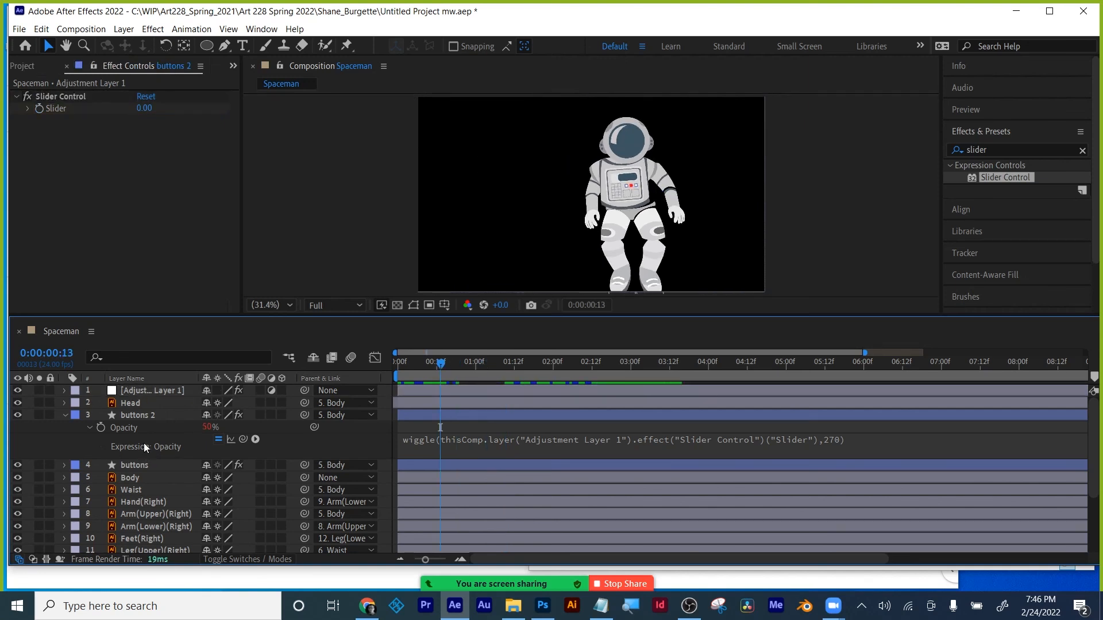
left_click(317, 442)
key("space")
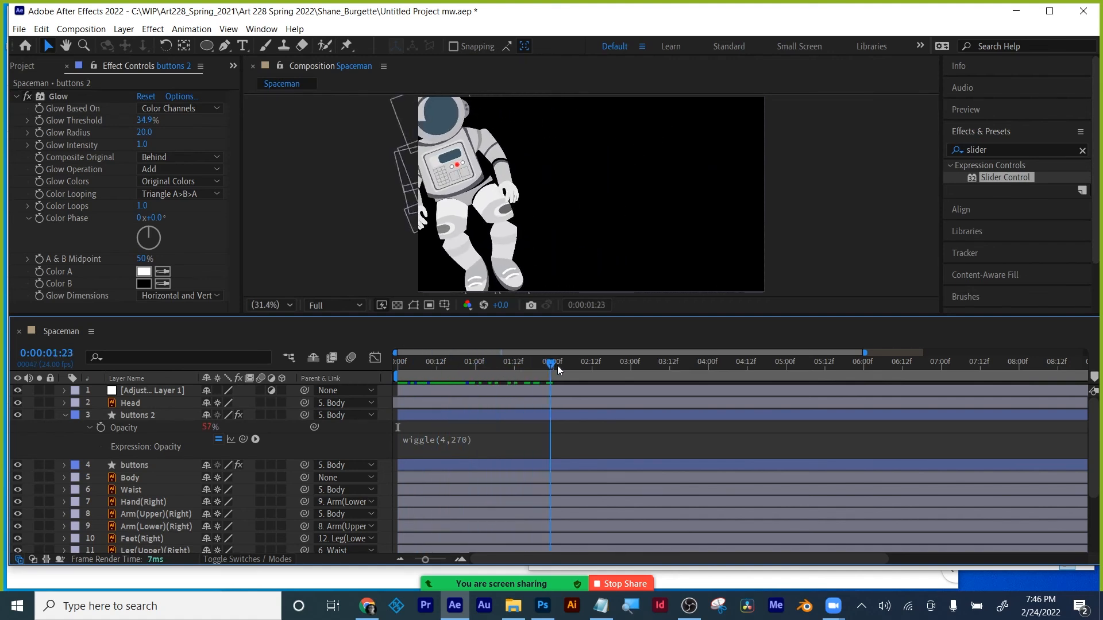
left_click(503, 448)
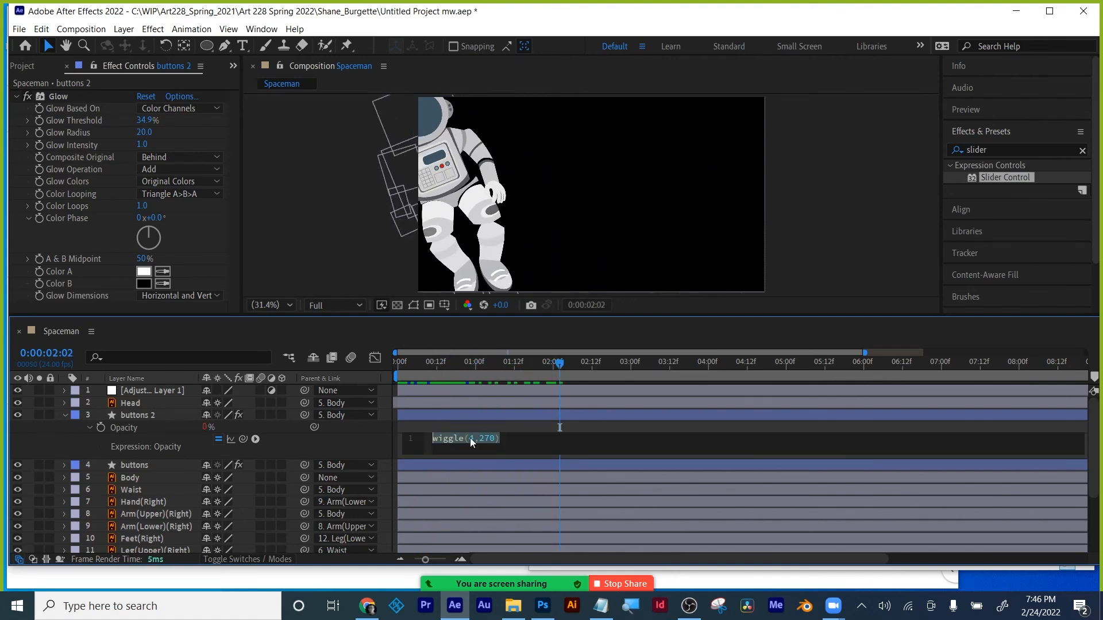
left_click(502, 430)
- Start importing a file into the project root and browse to WIP > Videos > 00_Music > 10_YT_2022_Under_2min
left_click(27, 68)
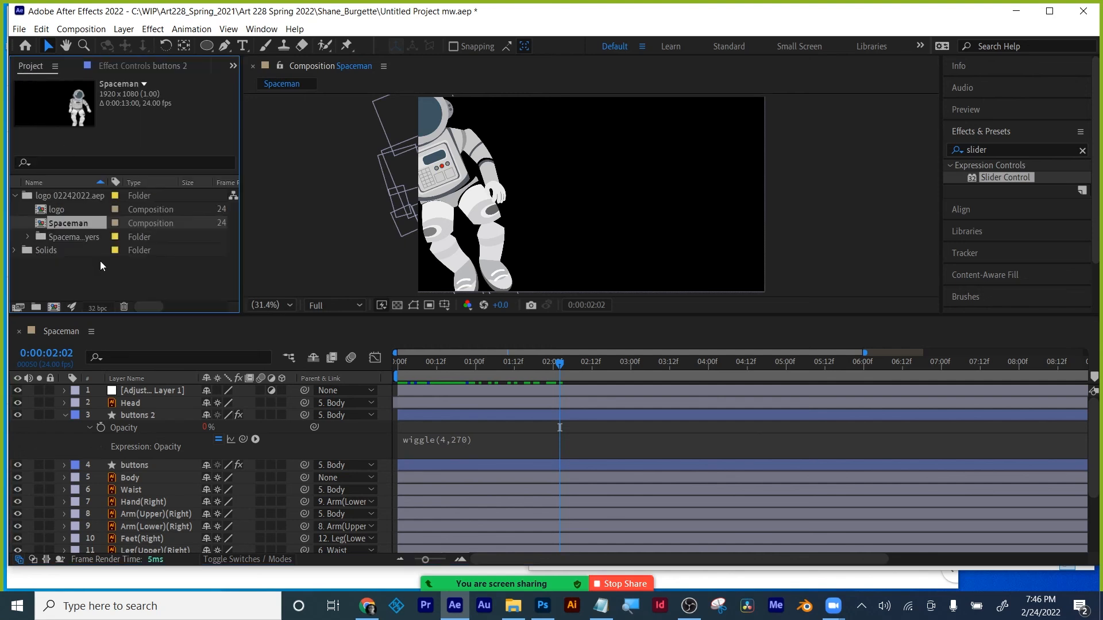
left_click(88, 268)
left_click(15, 195)
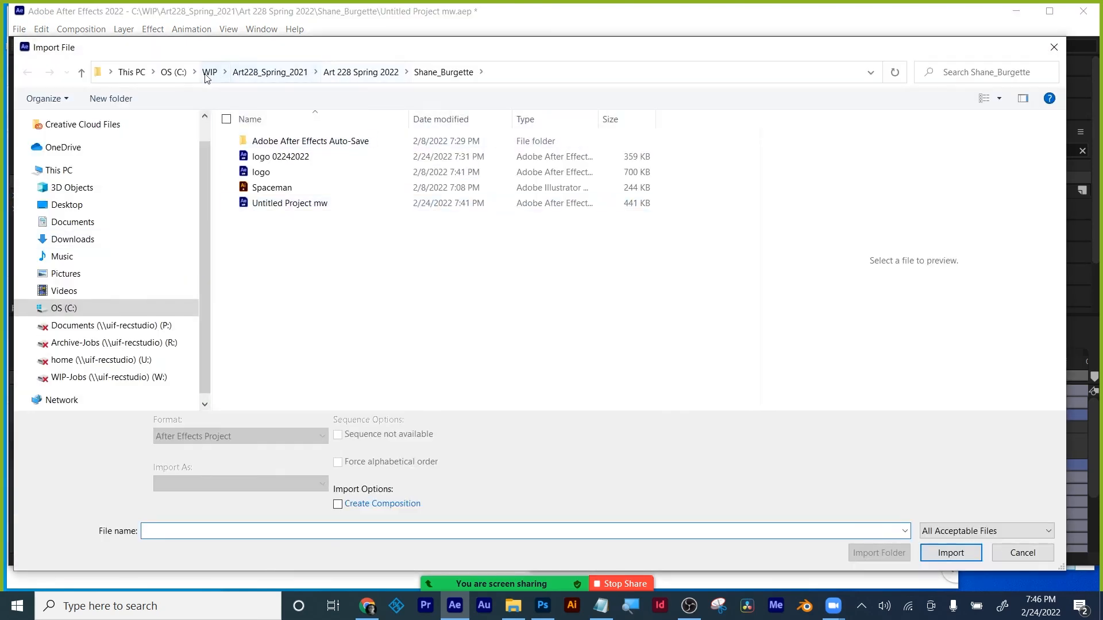
left_click(209, 72)
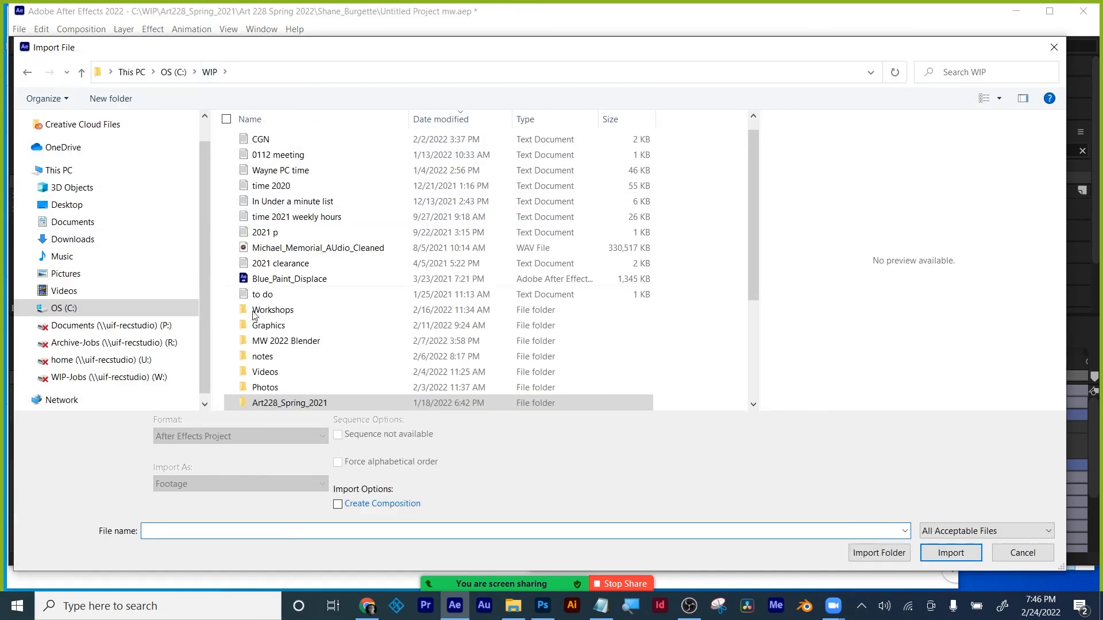
double_click(263, 373)
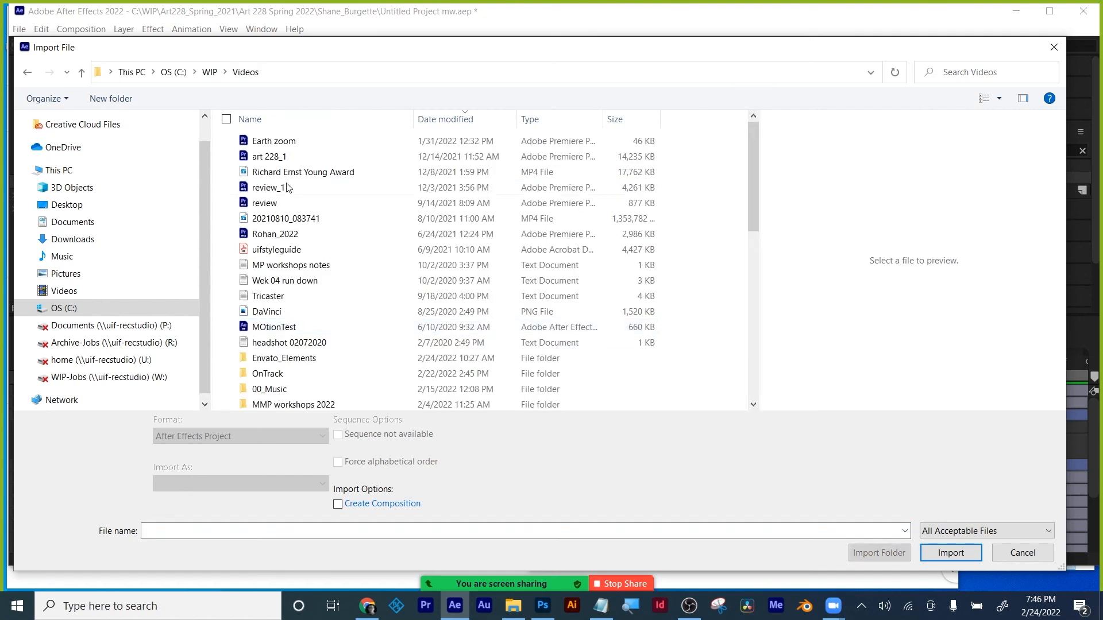
double_click(270, 390)
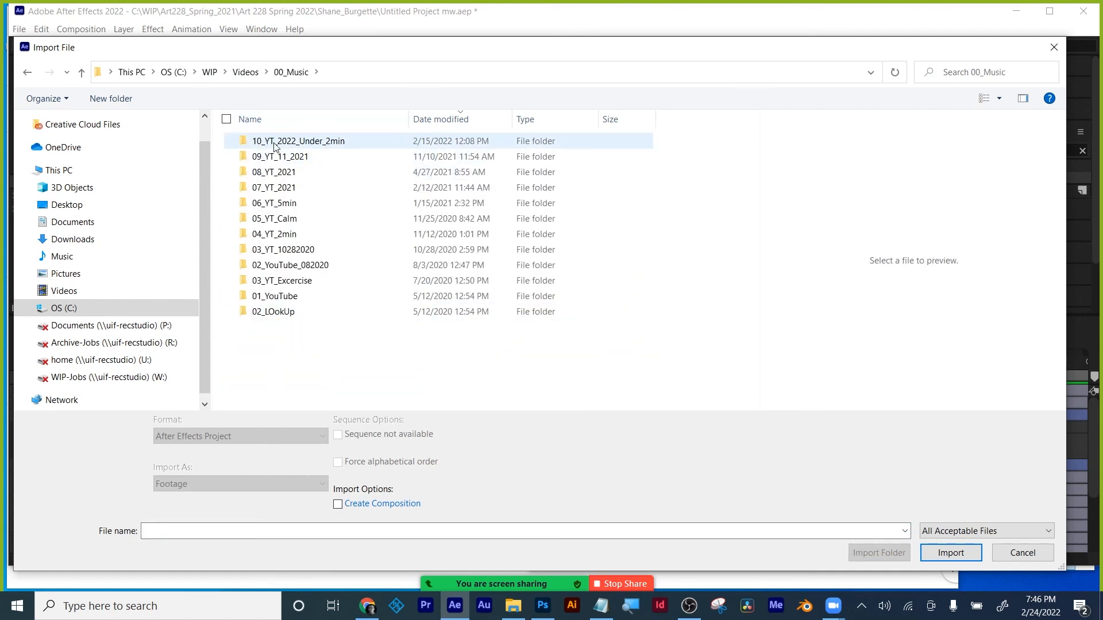
double_click(275, 143)
left_click(268, 143)
- Choose the Straight Fuse - French Fuse MP3 from the music files and import it as footage
left_click(264, 204)
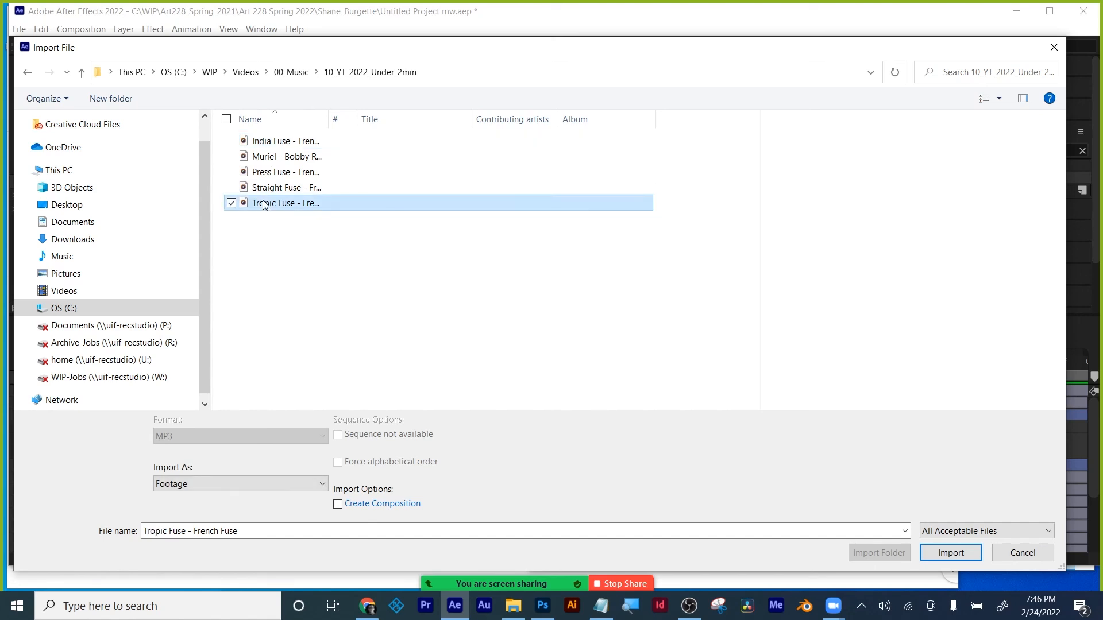
left_click(265, 189)
left_click(266, 173)
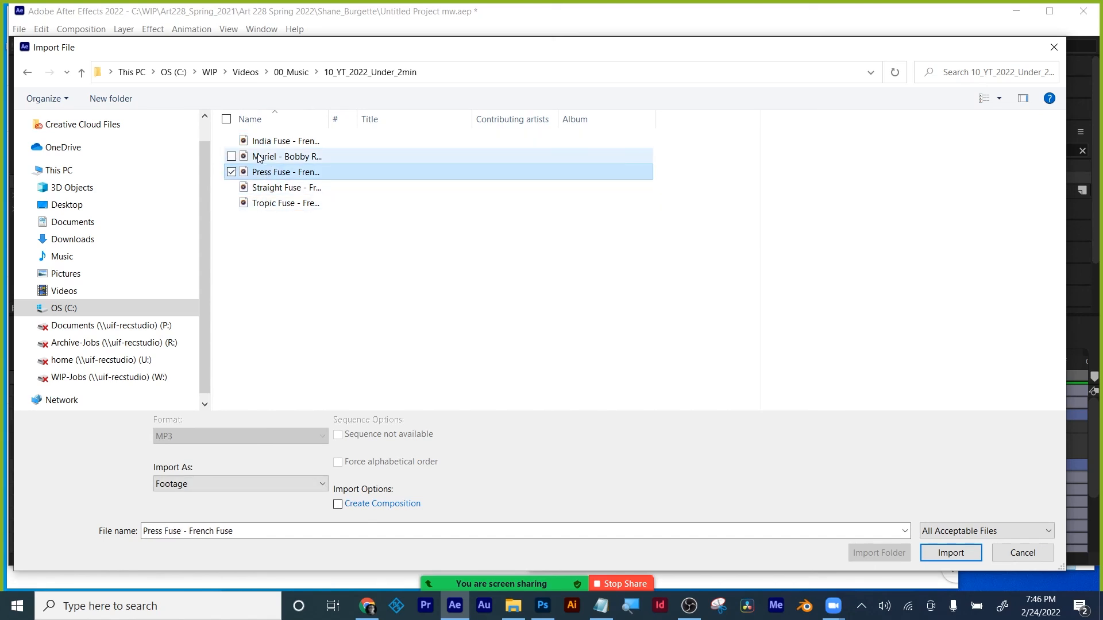
left_click(261, 158)
left_click(259, 190)
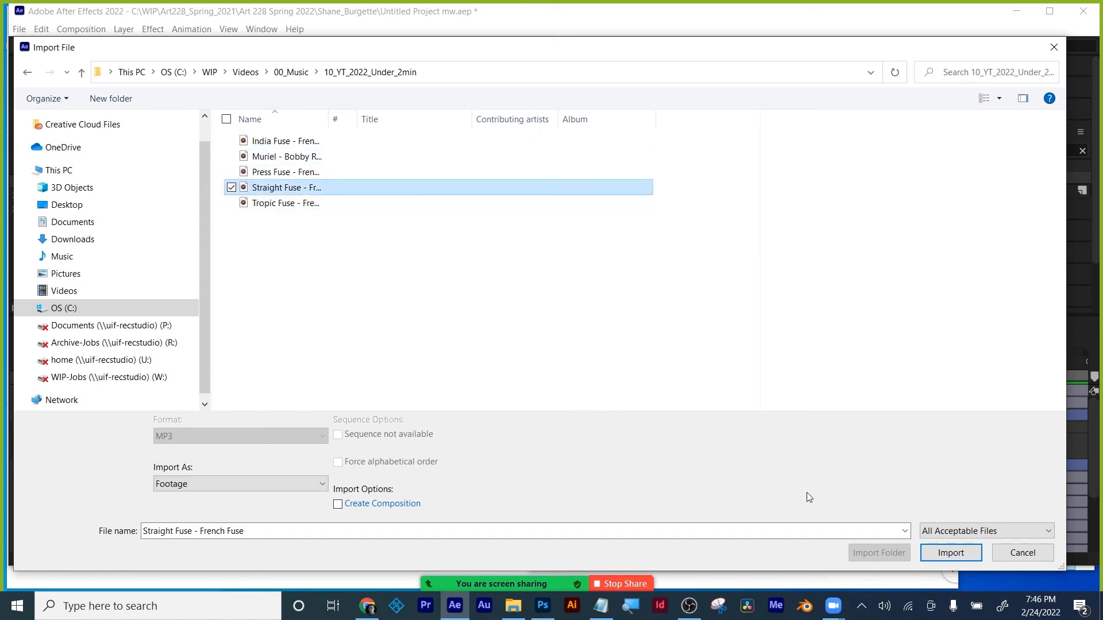
left_click(951, 553)
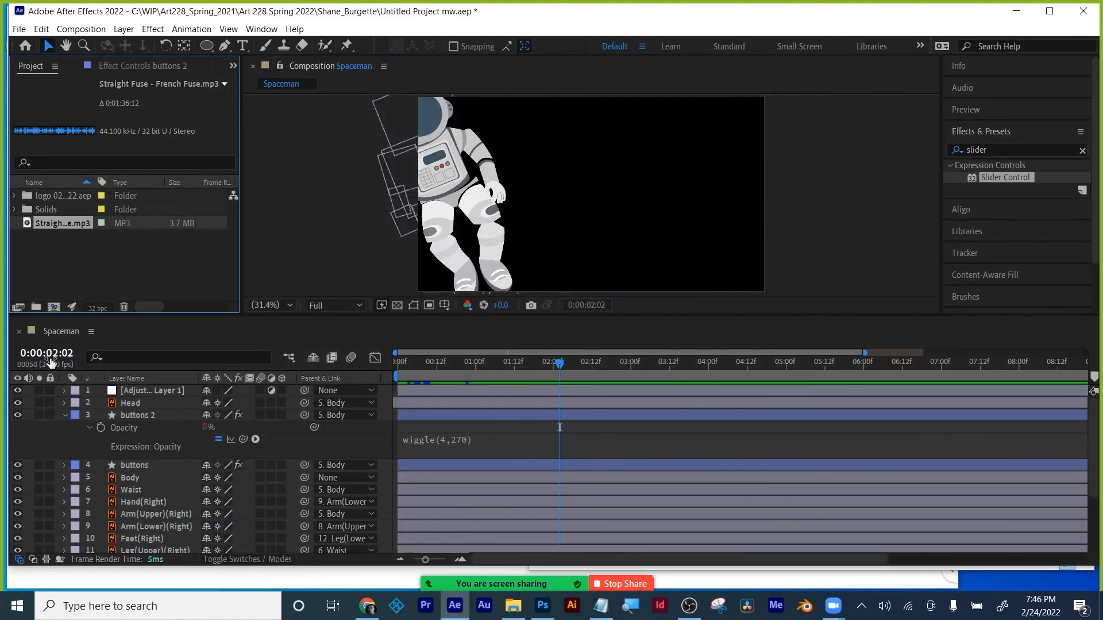
- Collapse buttons 2, add the Straight Fuse MP3 to the Spaceman timeline below the adjustment layer, and select buttons 2
left_click(65, 415)
left_click_drag(54, 225, 127, 398)
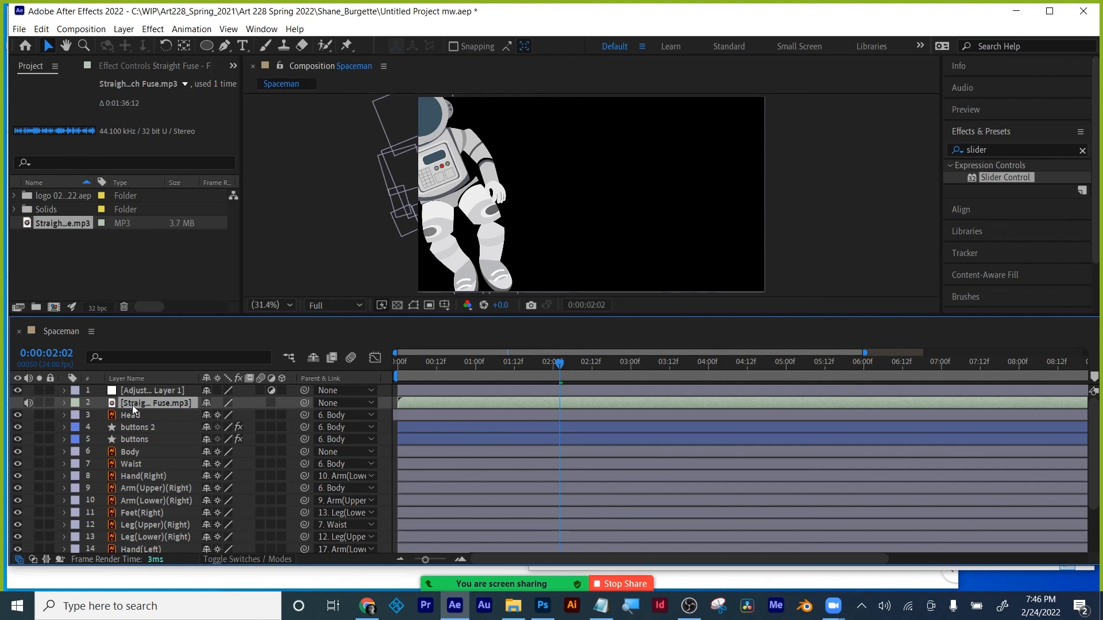
left_click(139, 431)
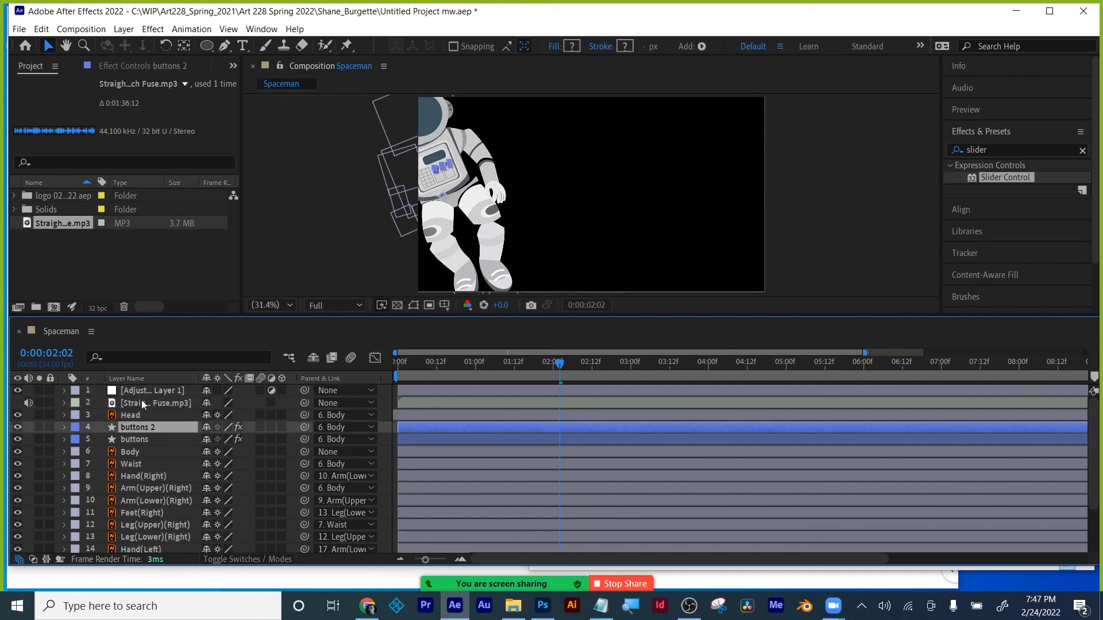
- Convert the audio of the Straight Fuse MP3 layer to keyframes with the Keyframe Assistant
left_click(140, 404)
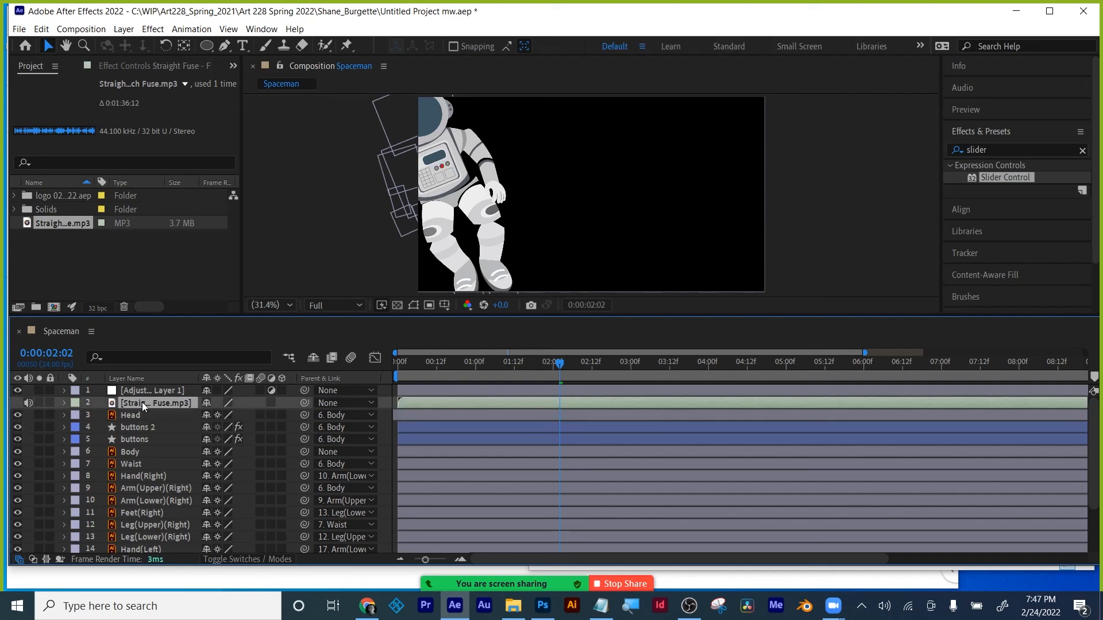
right_click(143, 406)
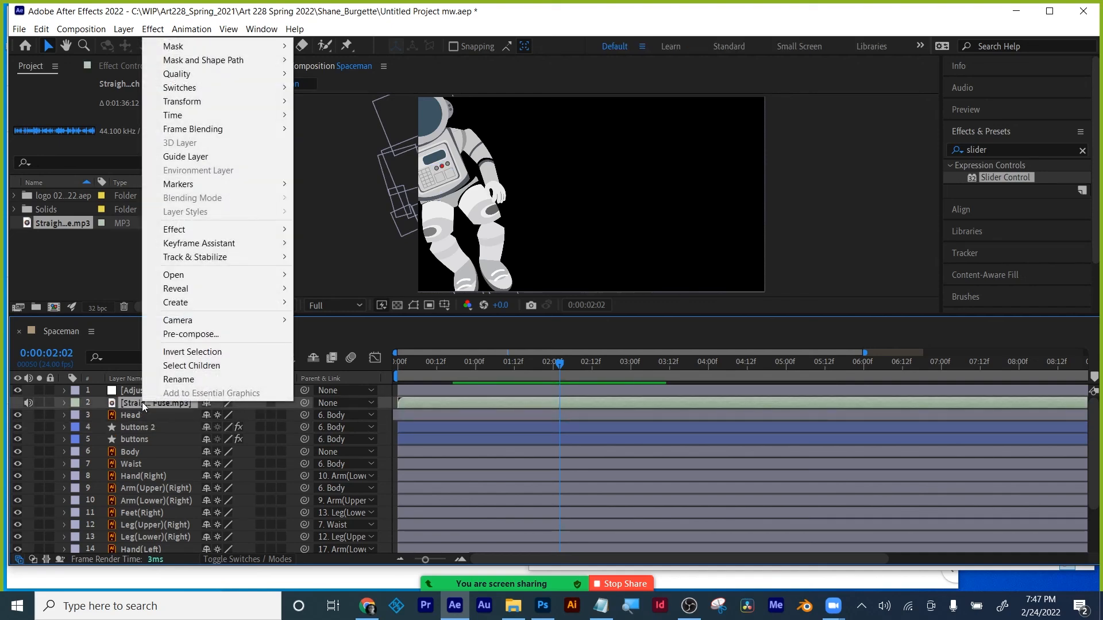
left_click(125, 408)
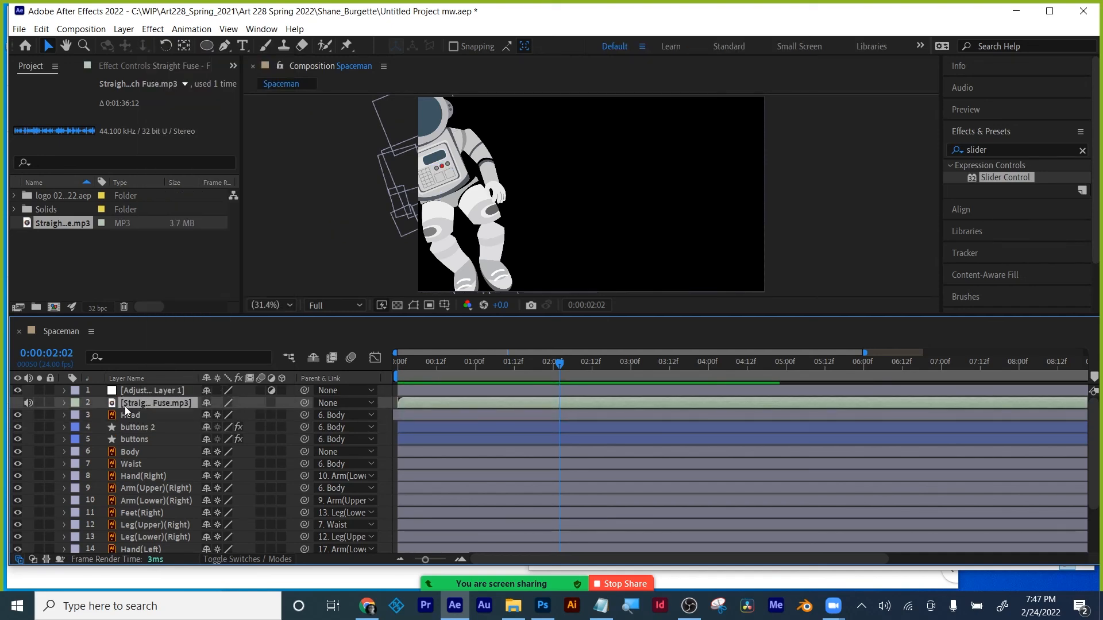
left_click(182, 32)
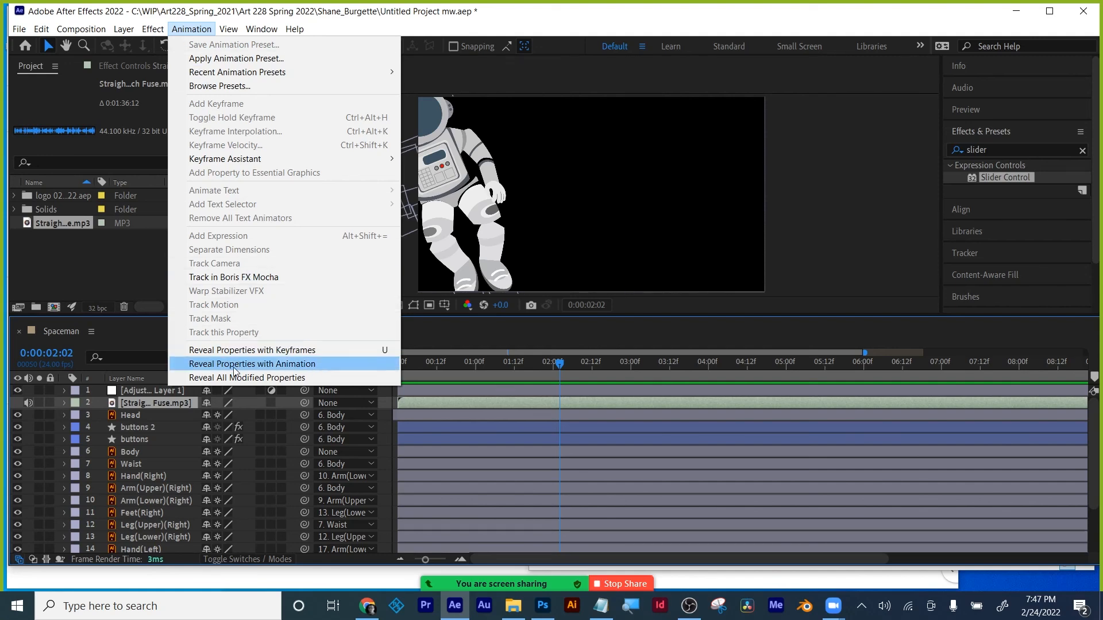
left_click(139, 405)
right_click(139, 406)
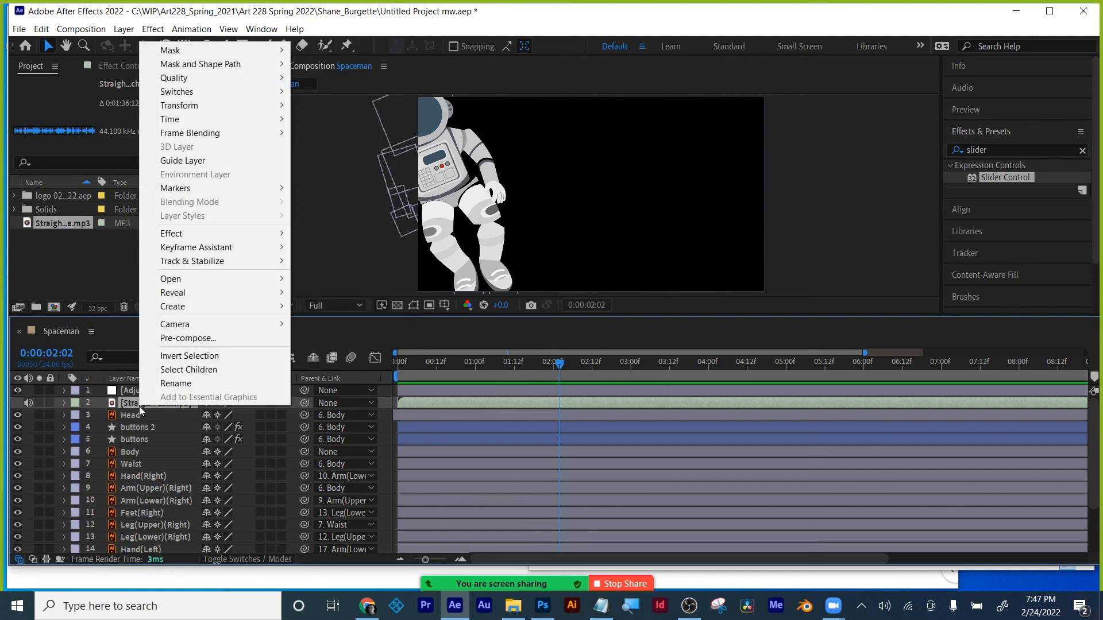
mouse_move(201, 251)
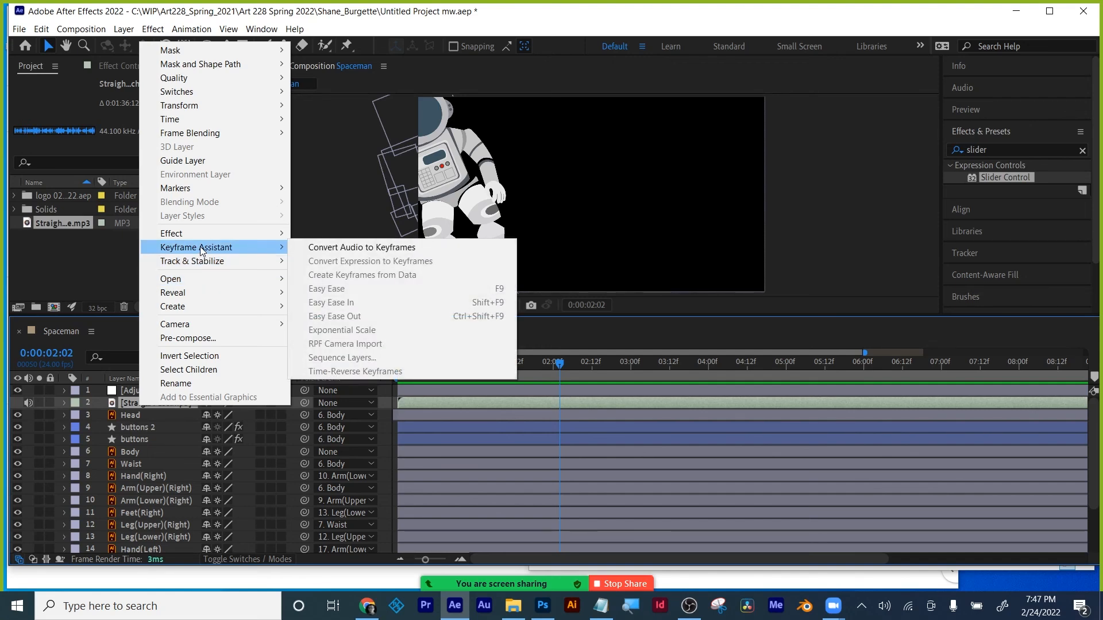
left_click(343, 247)
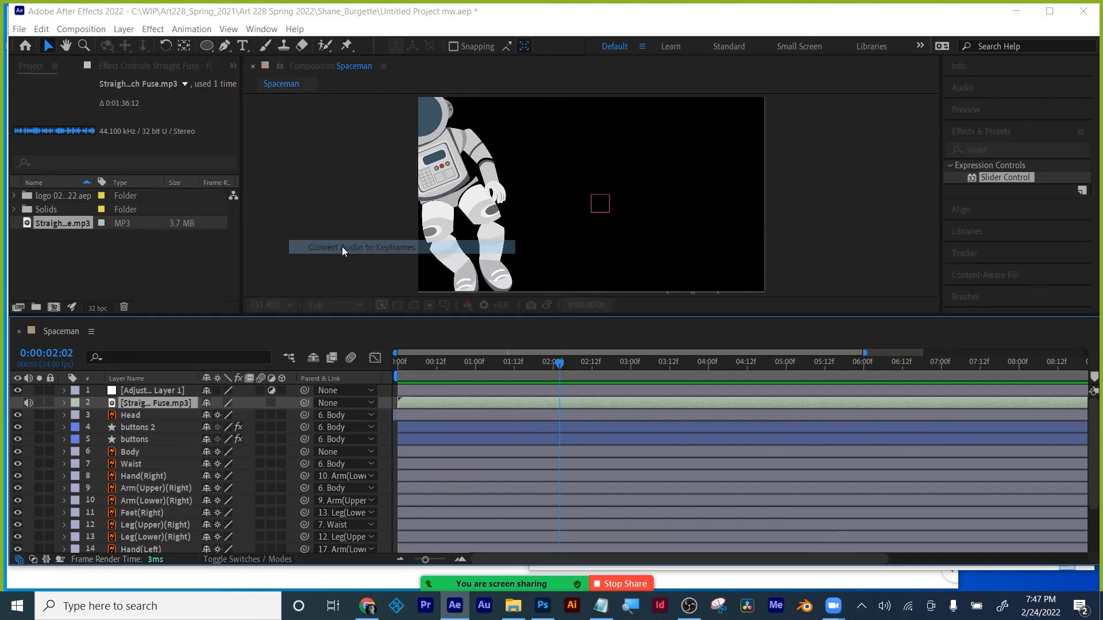
- Reveal the keyframed channel sliders of the Audio Amplitude layer and enlarge the timeline area
left_click(137, 404)
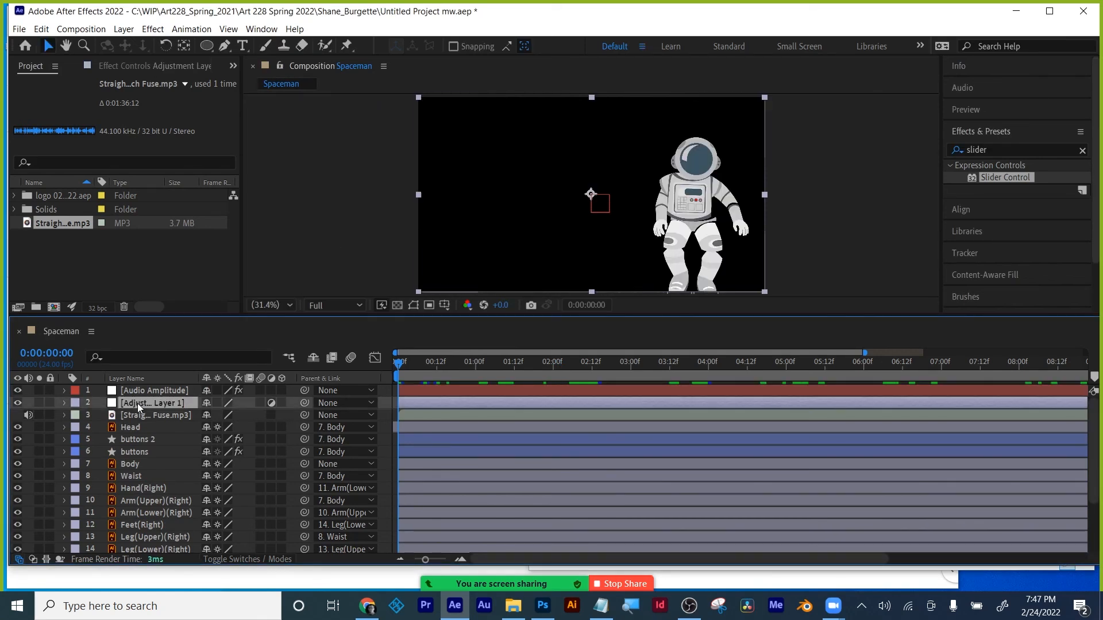
left_click(143, 392)
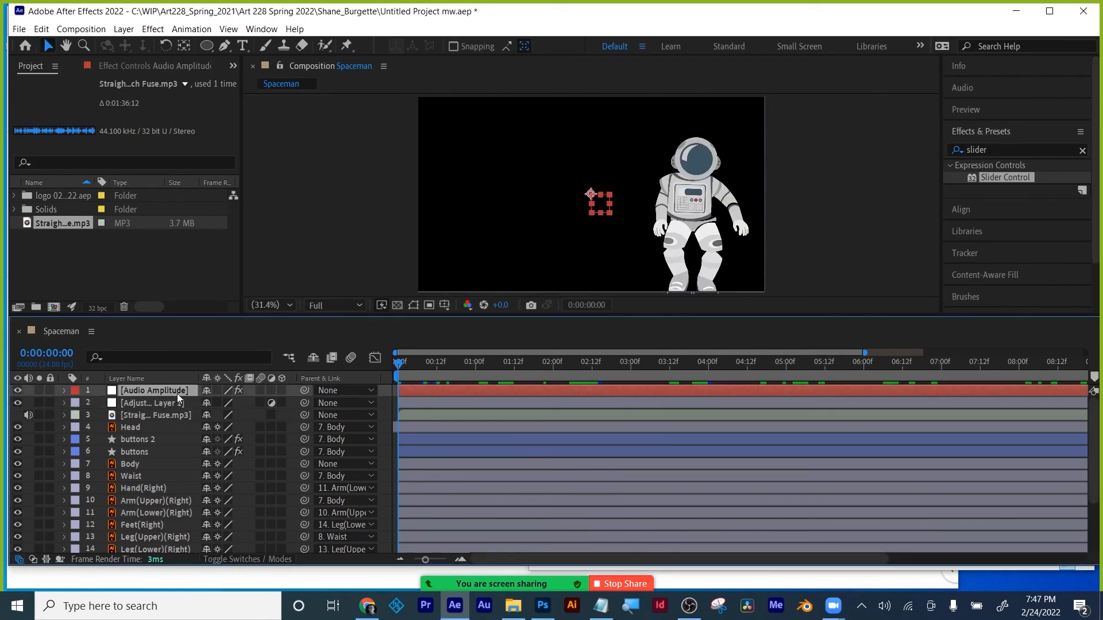
key("u")
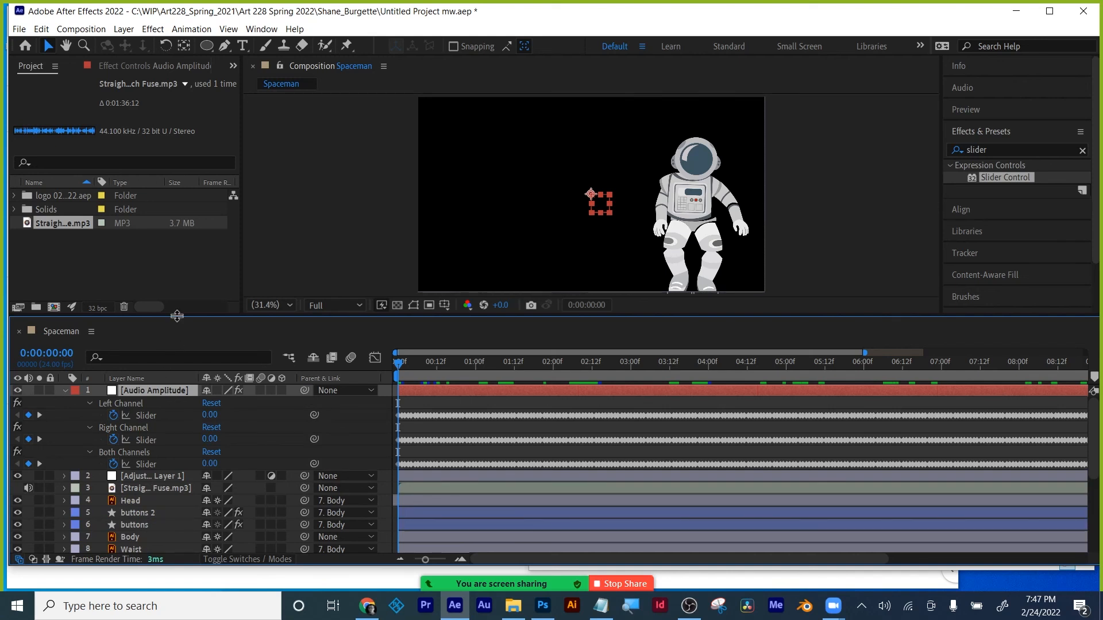
left_click_drag(172, 317, 169, 268)
- Replace the opacity expression of buttons 2 with a link to the Both Channels slider of the Audio Amplitude layer
left_click(137, 467)
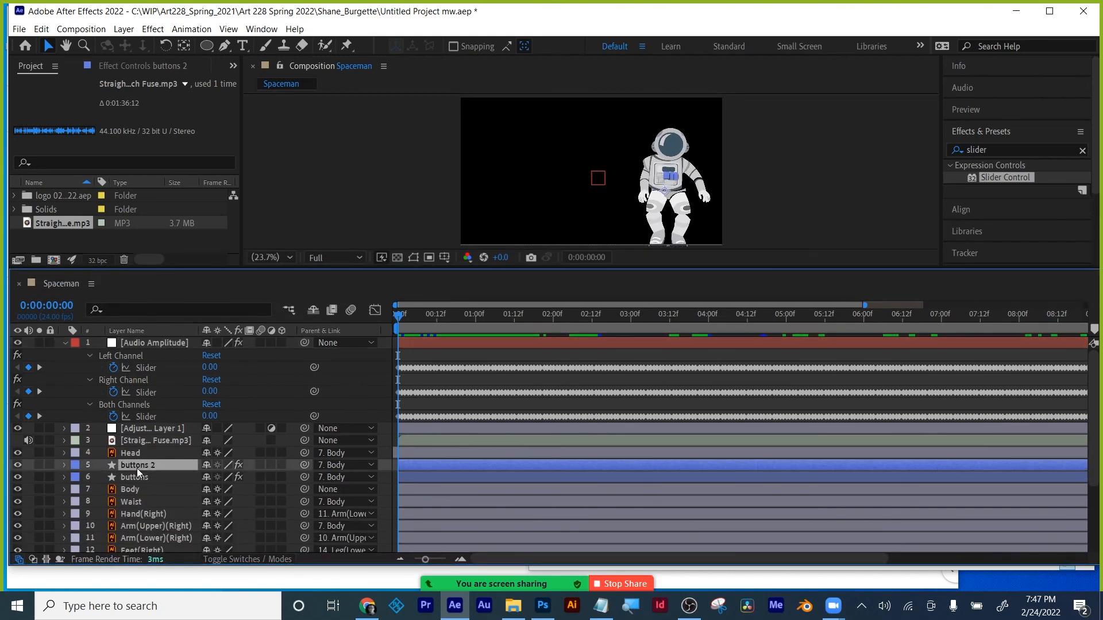
key("t")
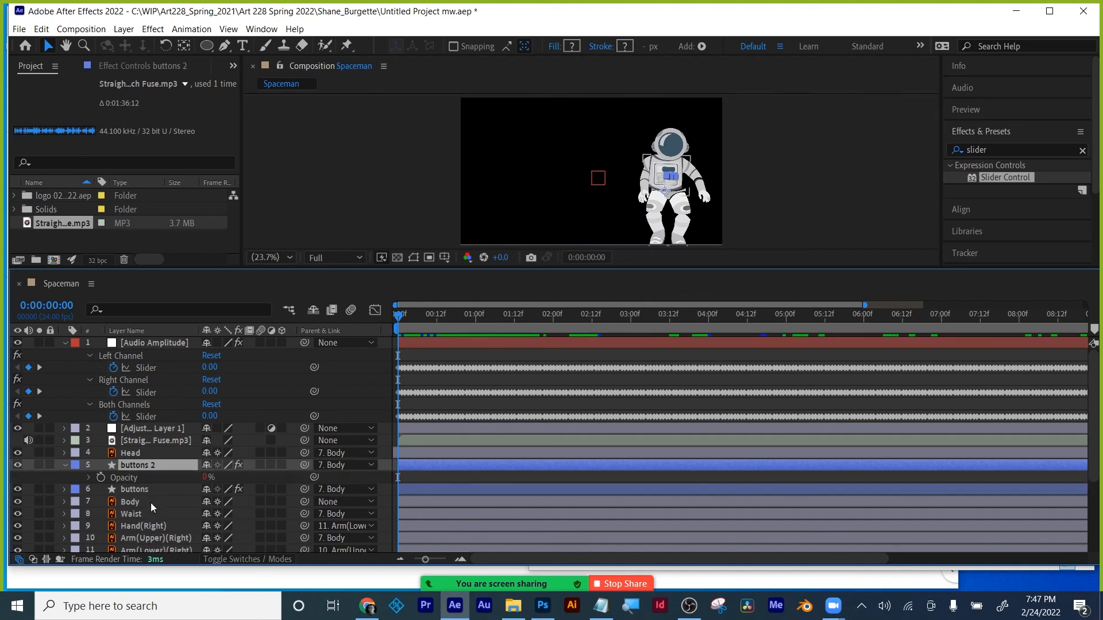
left_click(89, 478)
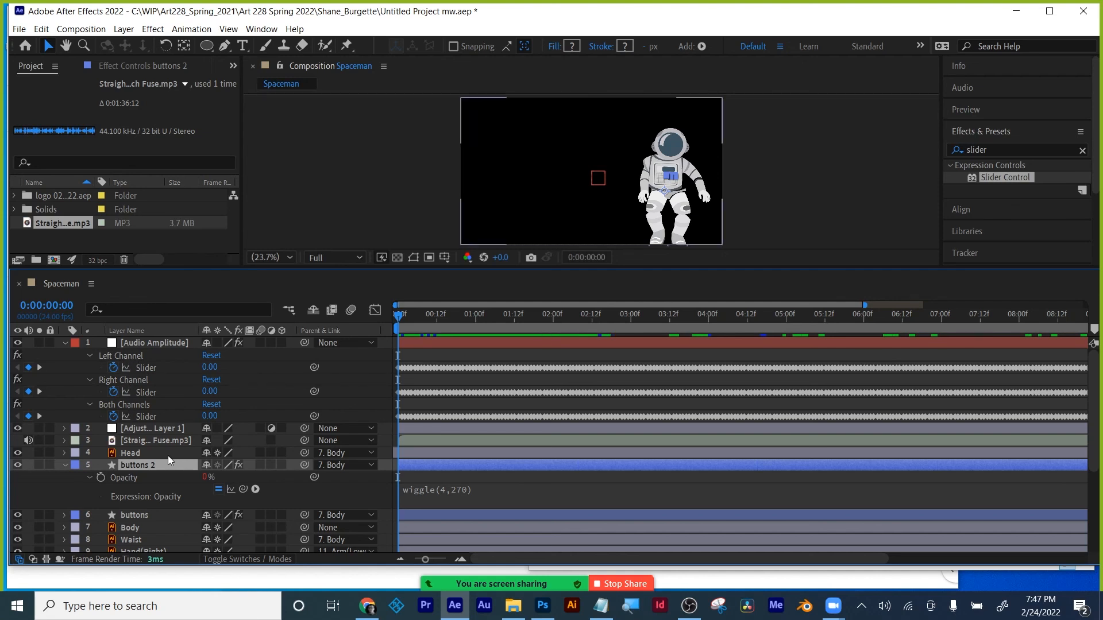
left_click_drag(243, 488, 141, 415)
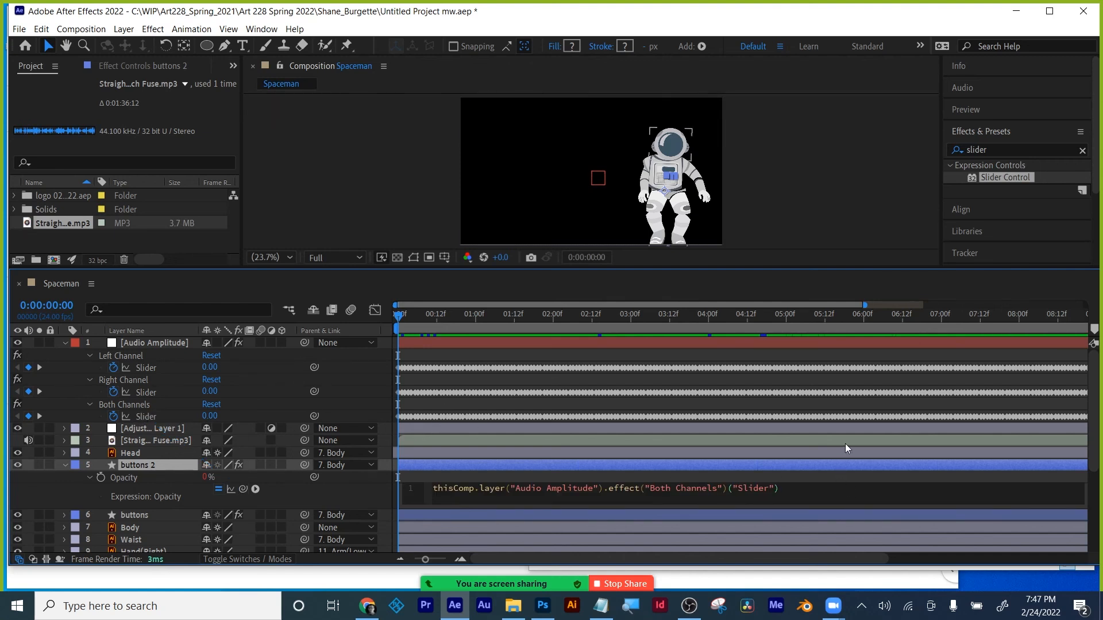
left_click(854, 354)
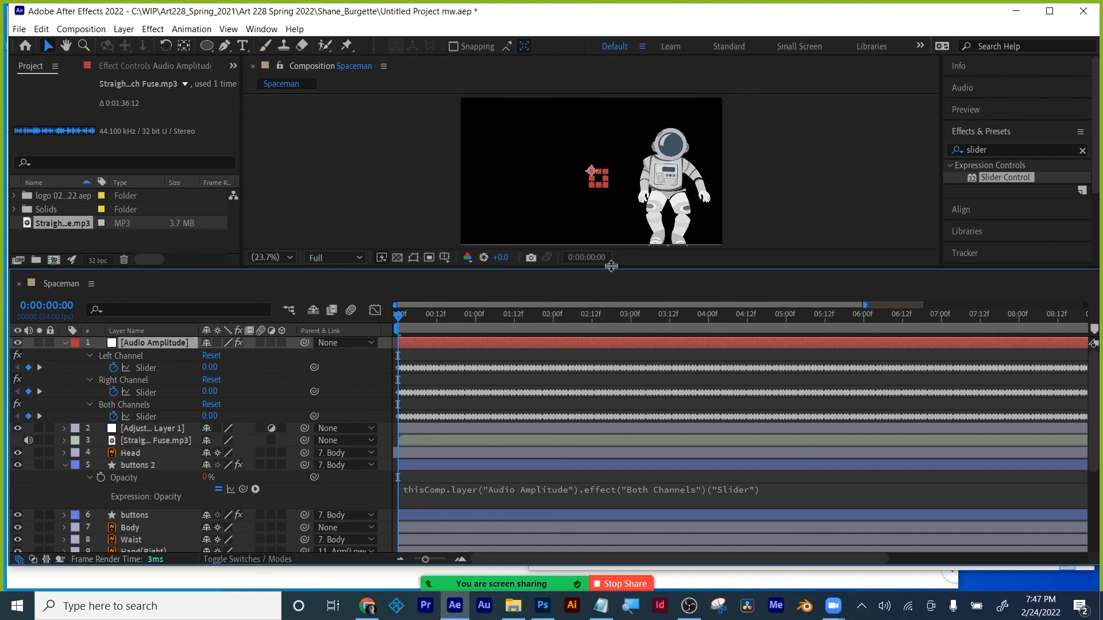
- Enlarge the composition view and play the animation to check how the buttons react to the music
left_click_drag(611, 270, 635, 416)
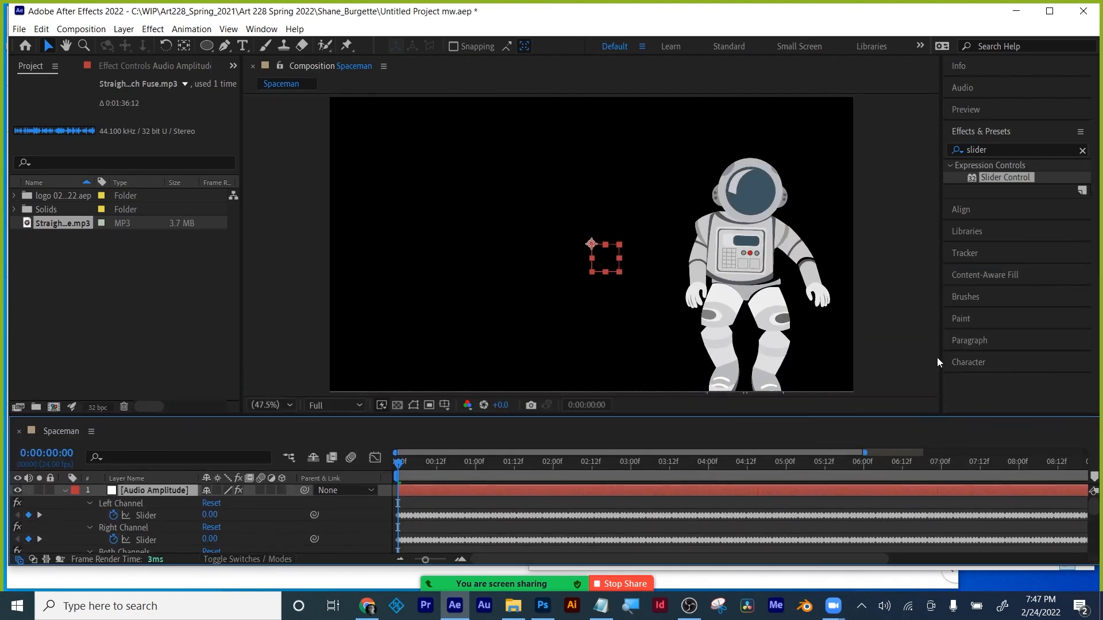
left_click(907, 347)
key("space")
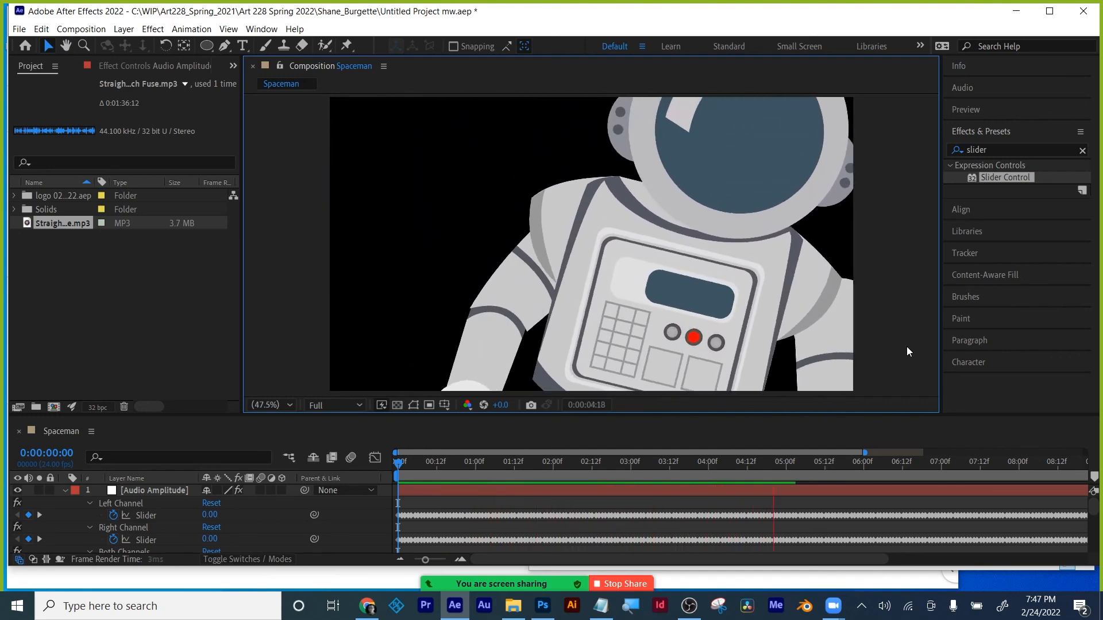
- Try raising the Both Channels slider of Audio Amplitude to 164.34 at 0:00:00:18 and preview from the start
left_click_drag(419, 476, 457, 474)
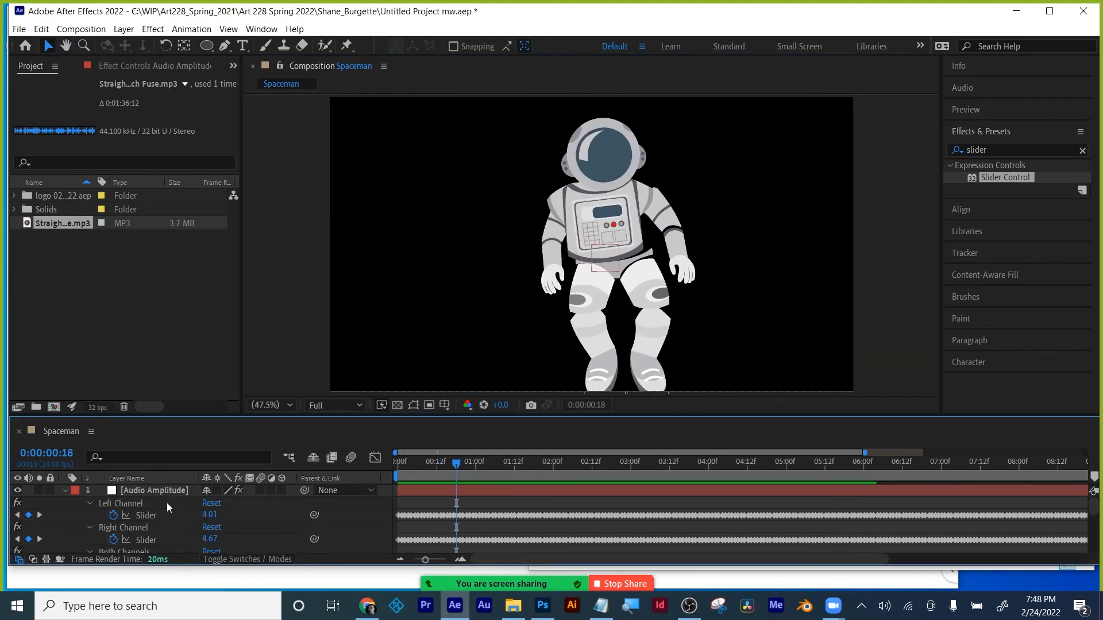
left_click(156, 492)
left_click(141, 68)
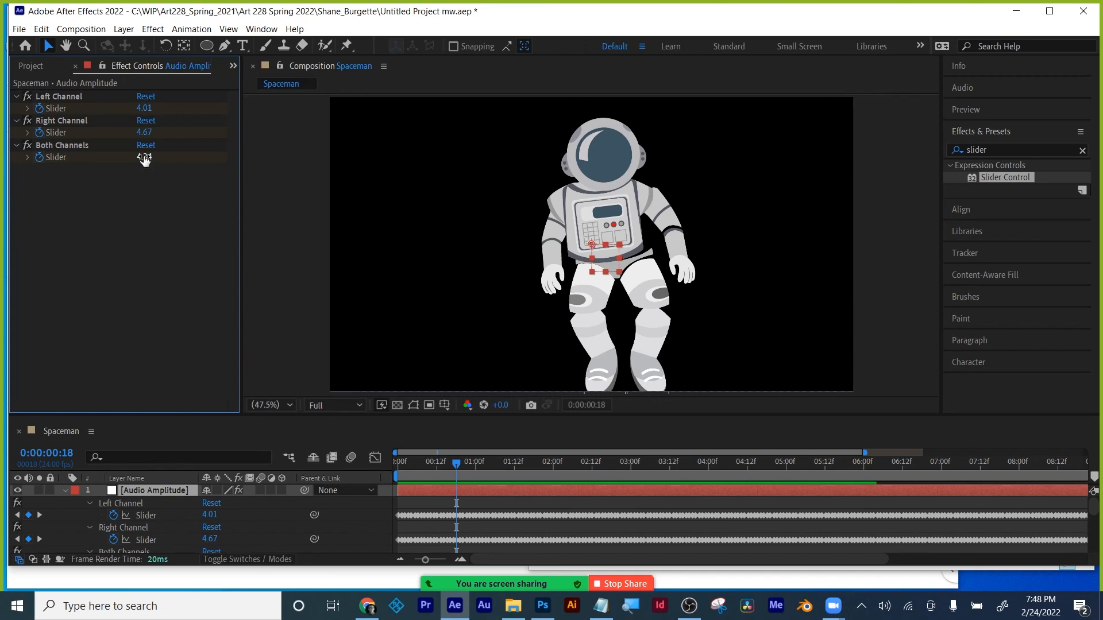
left_click_drag(144, 161, 184, 155)
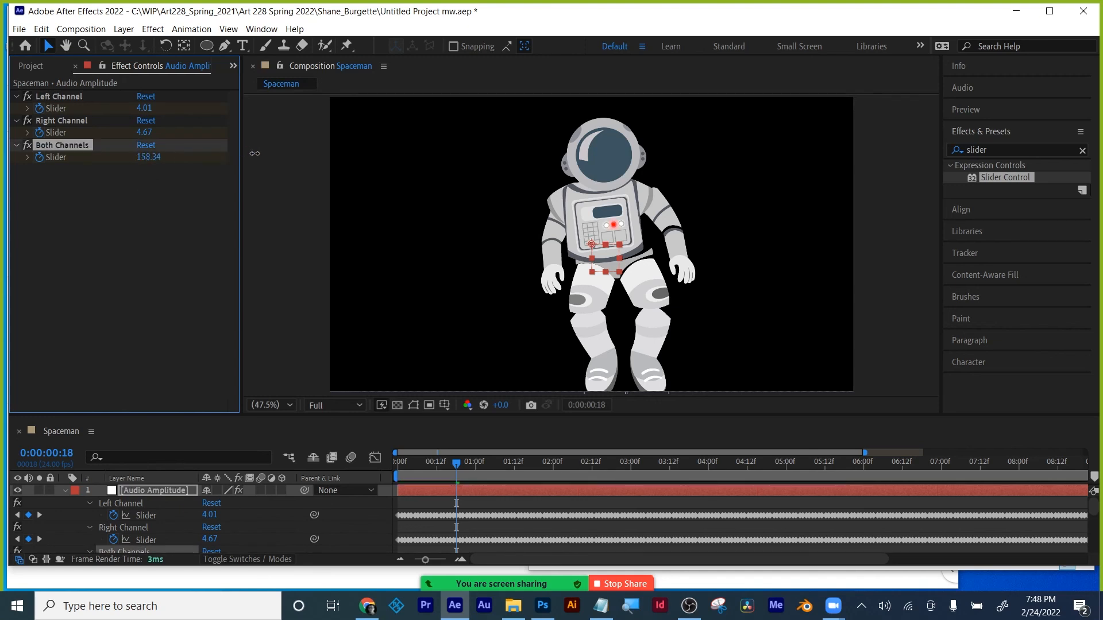
left_click_drag(414, 463, 371, 462)
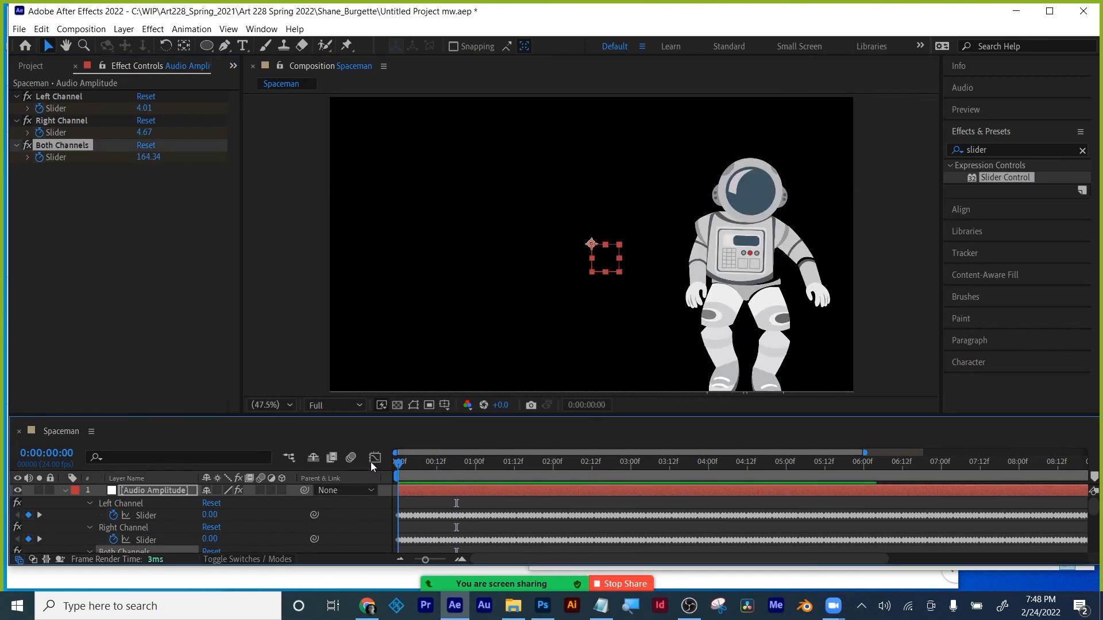
left_click(271, 367)
key("space")
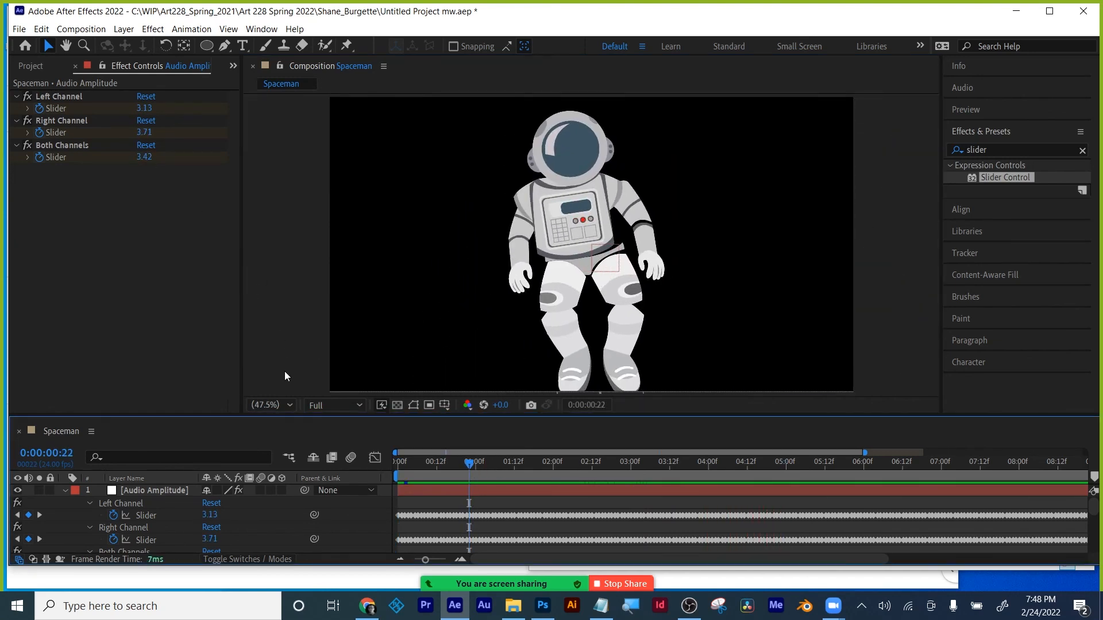
- Select all Both Channels slider keyframes of Audio Amplitude and raise them together, with 125 at the first frame
left_click(155, 491)
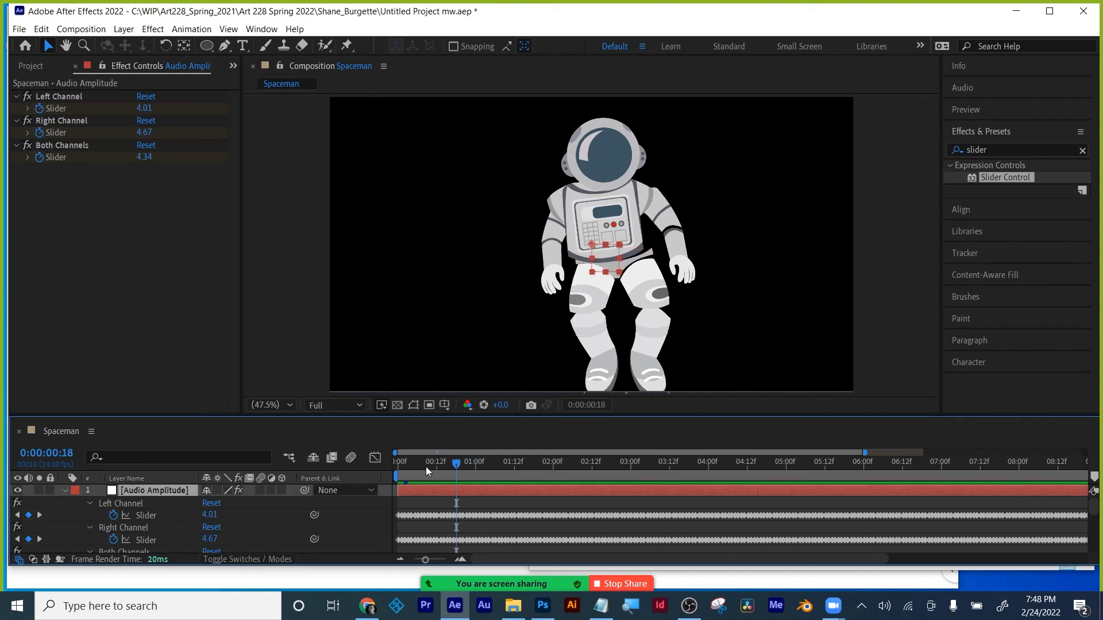
left_click_drag(426, 466, 387, 468)
scroll(226, 503, "down", 2)
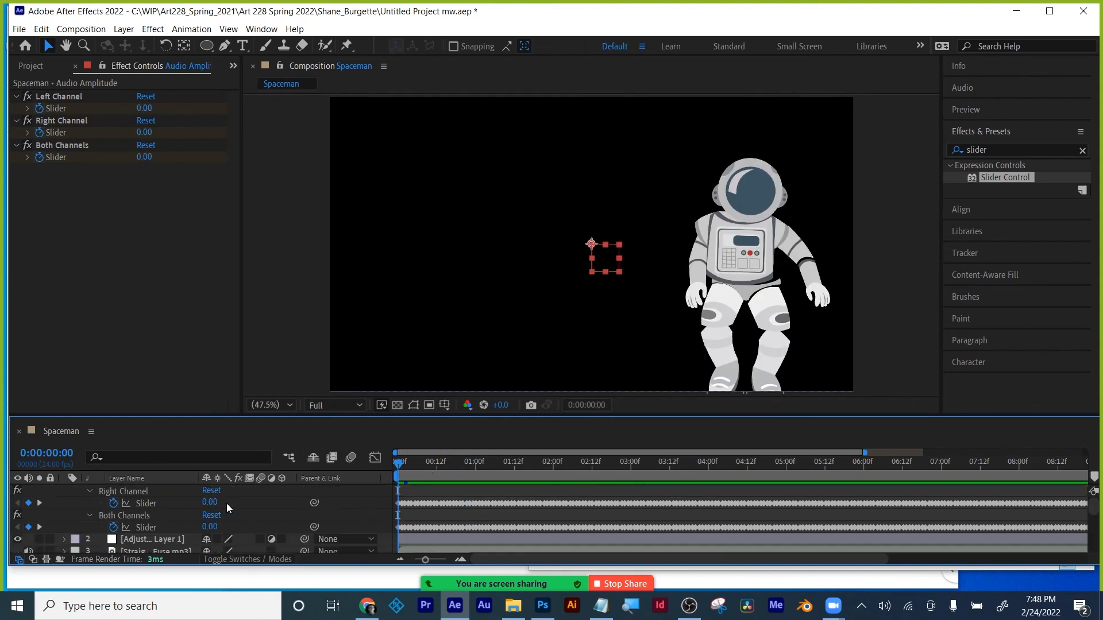
scroll(226, 503, "down", 2)
left_click_drag(209, 416, 213, 296)
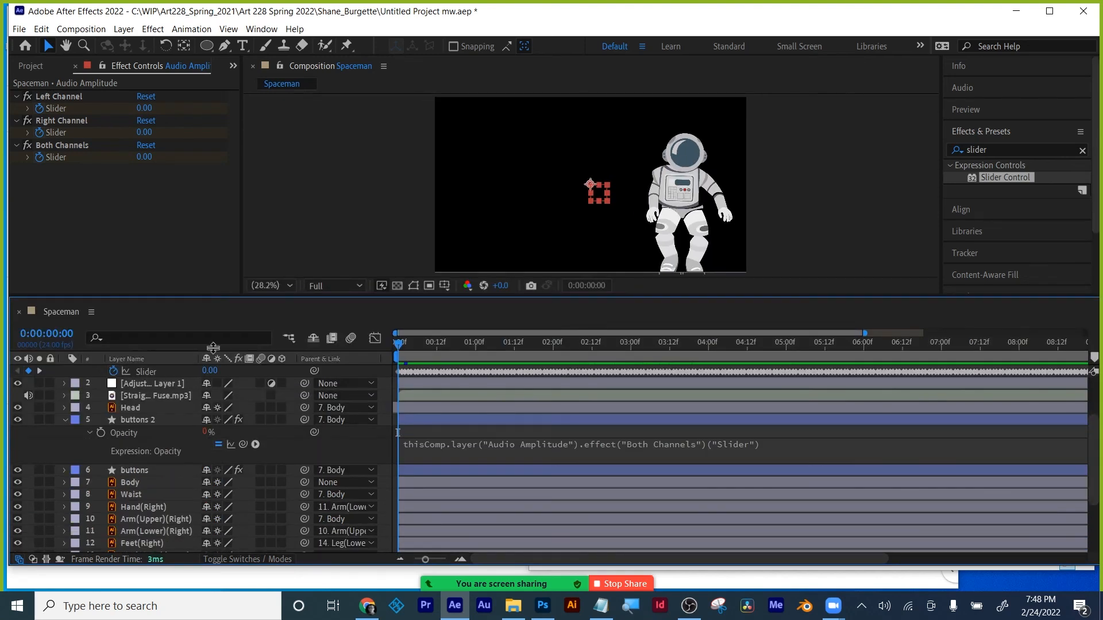
scroll(479, 446, "up", 3)
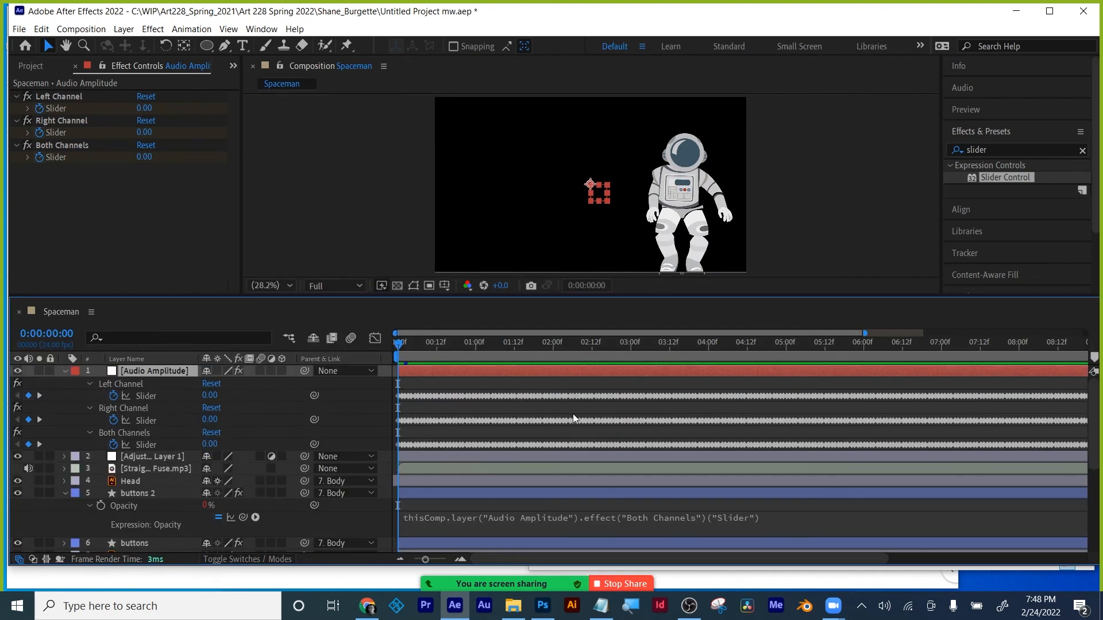
left_click(145, 446)
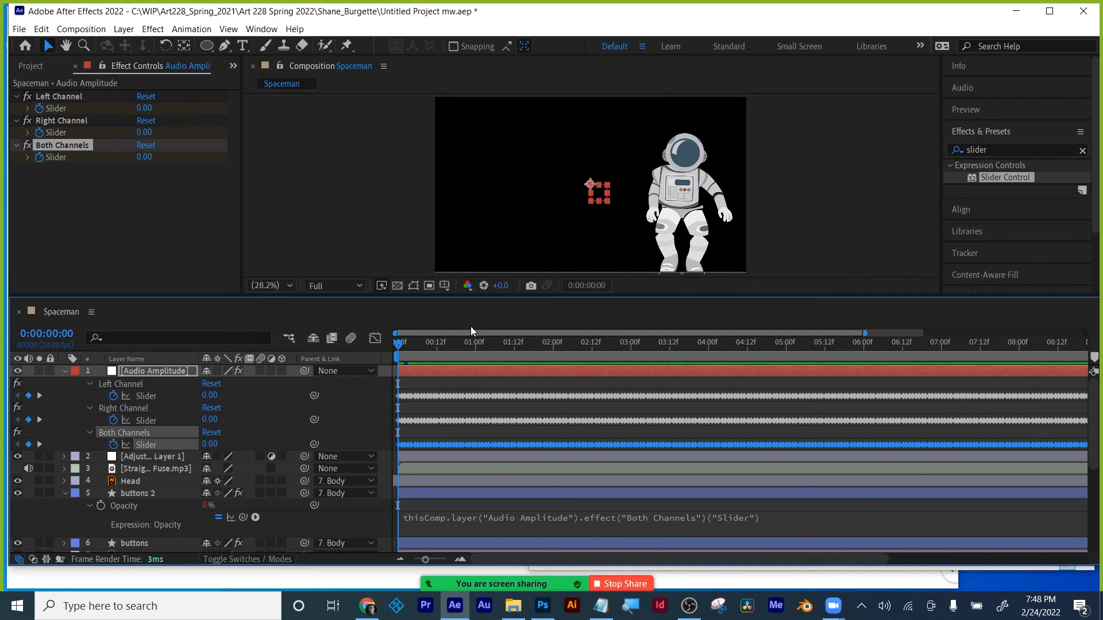
left_click_drag(144, 157, 228, 154)
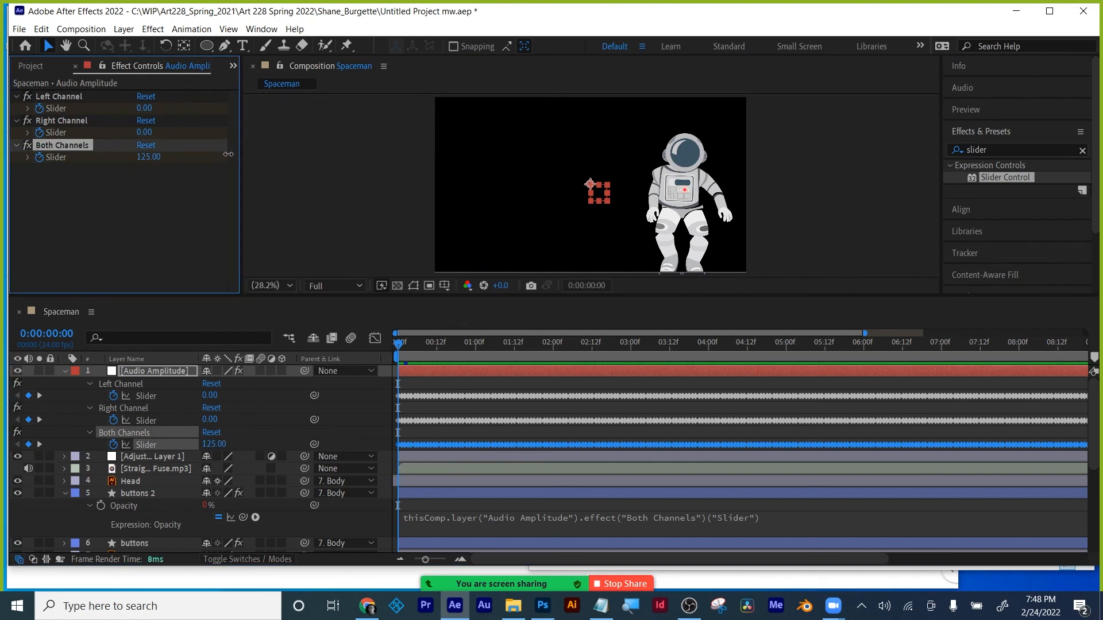
- View the composition at 100% magnification and check the button glow through the first two seconds or so
left_click(329, 205)
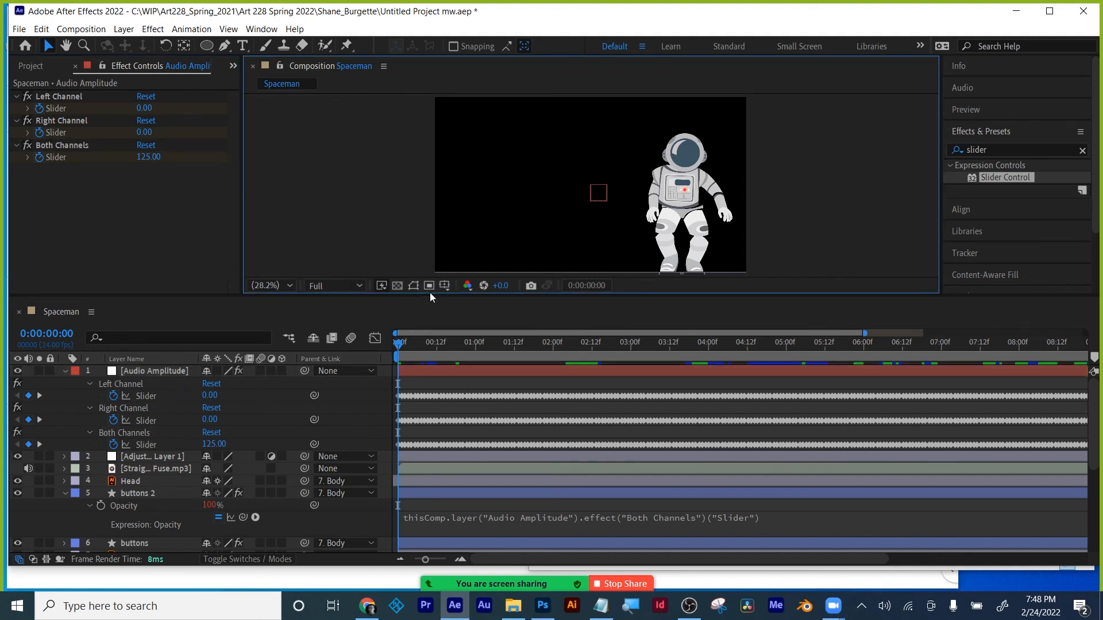
left_click(275, 285)
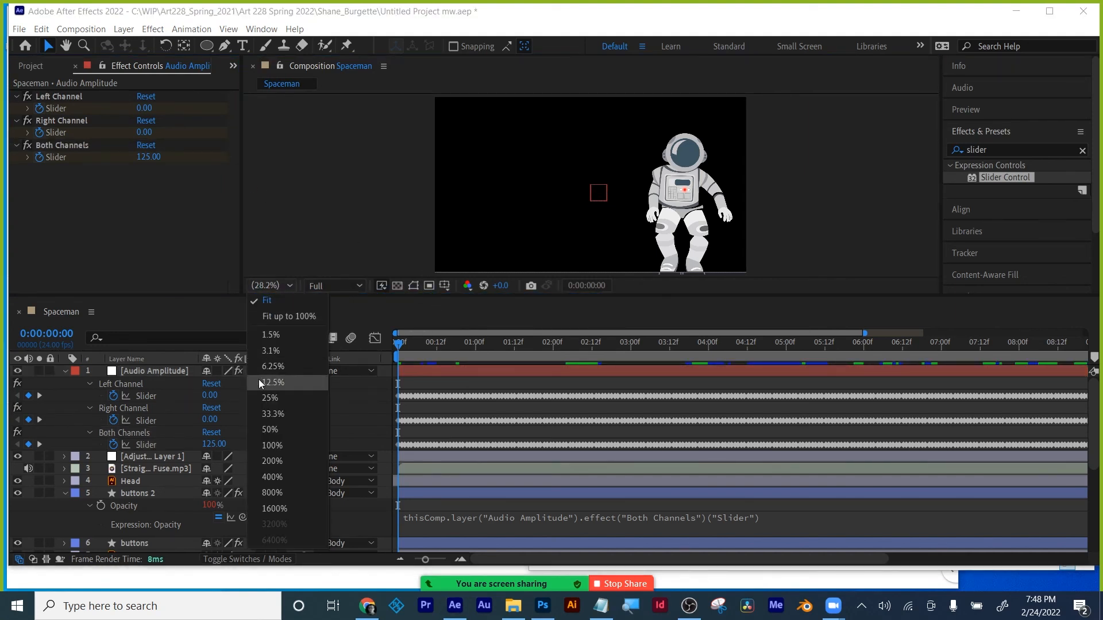
left_click(270, 446)
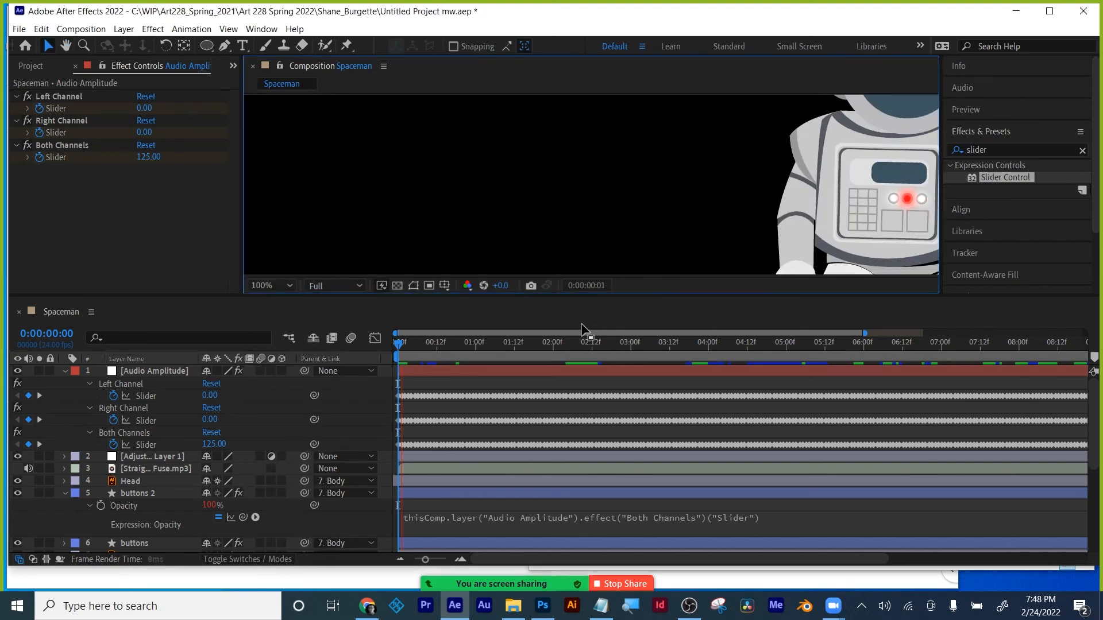
left_click(499, 344)
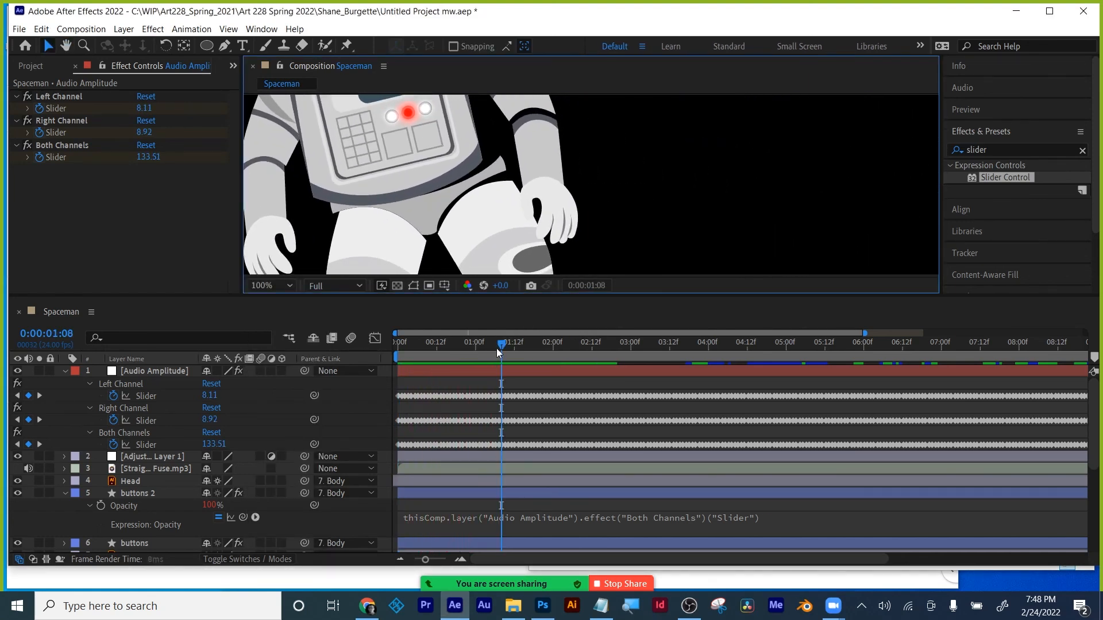
left_click_drag(545, 349, 576, 348)
- Fit the whole composition in the viewer and play the animation from the first frame to check the button glow
left_click(260, 285)
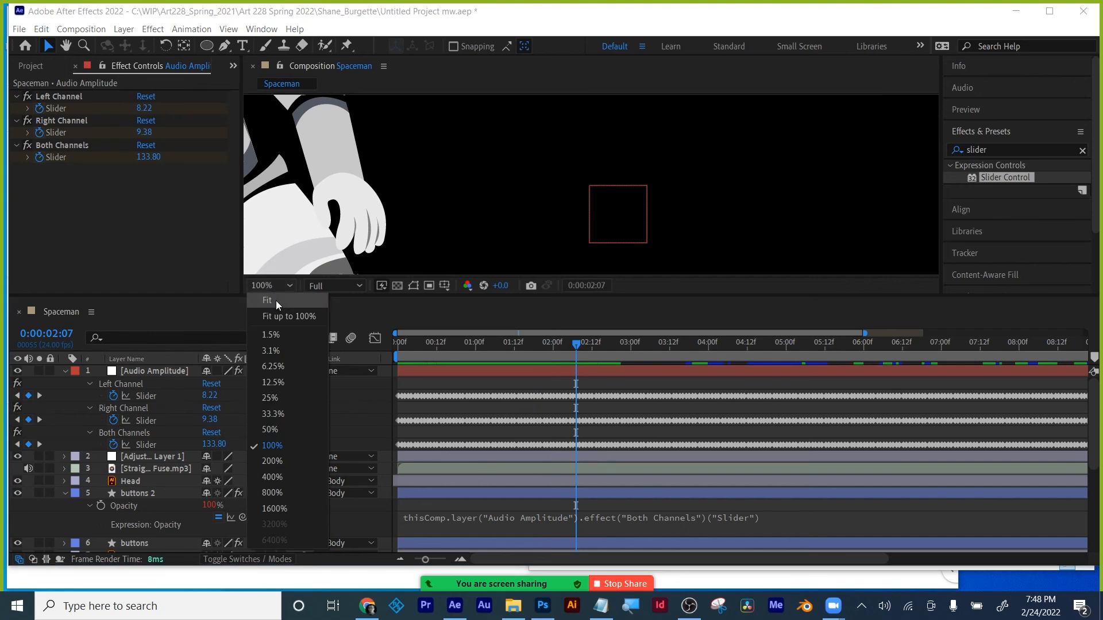
left_click(276, 299)
left_click_drag(634, 343, 922, 368)
key("Home")
key("space")
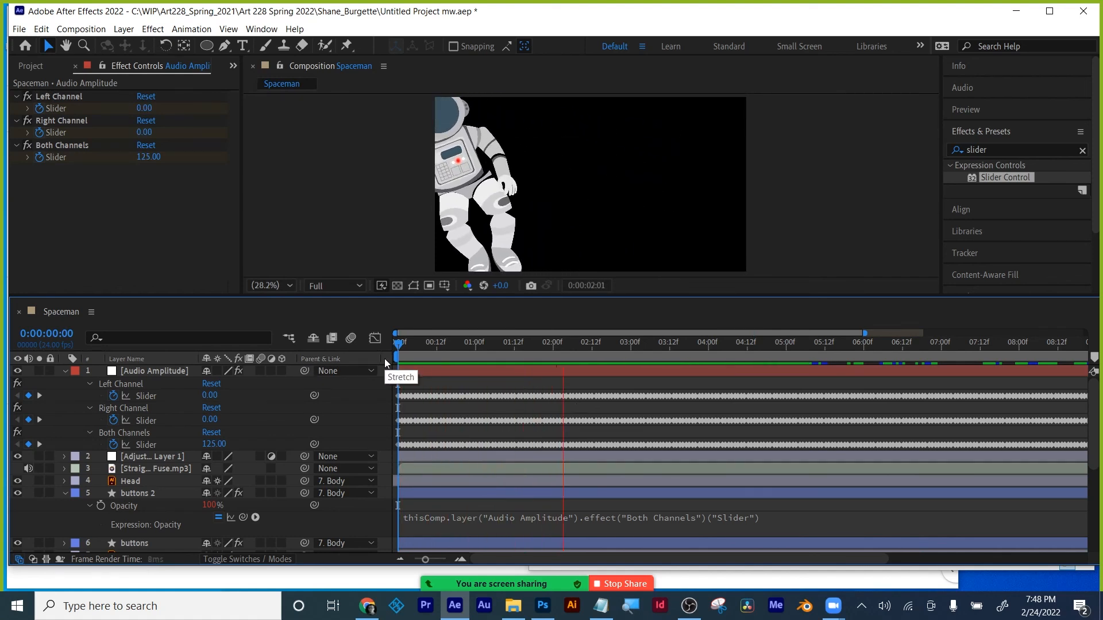
key("space")
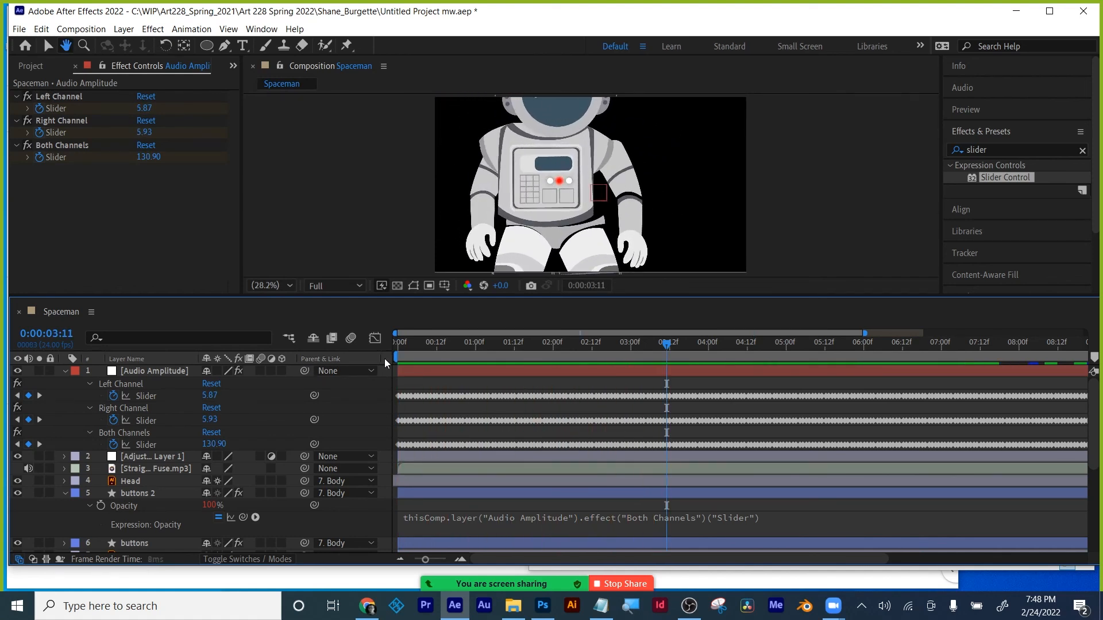
- Undo the slider keyframe changes and the audio link on buttons 2 to restore its wiggle(4,270) opacity expression
left_click(137, 497)
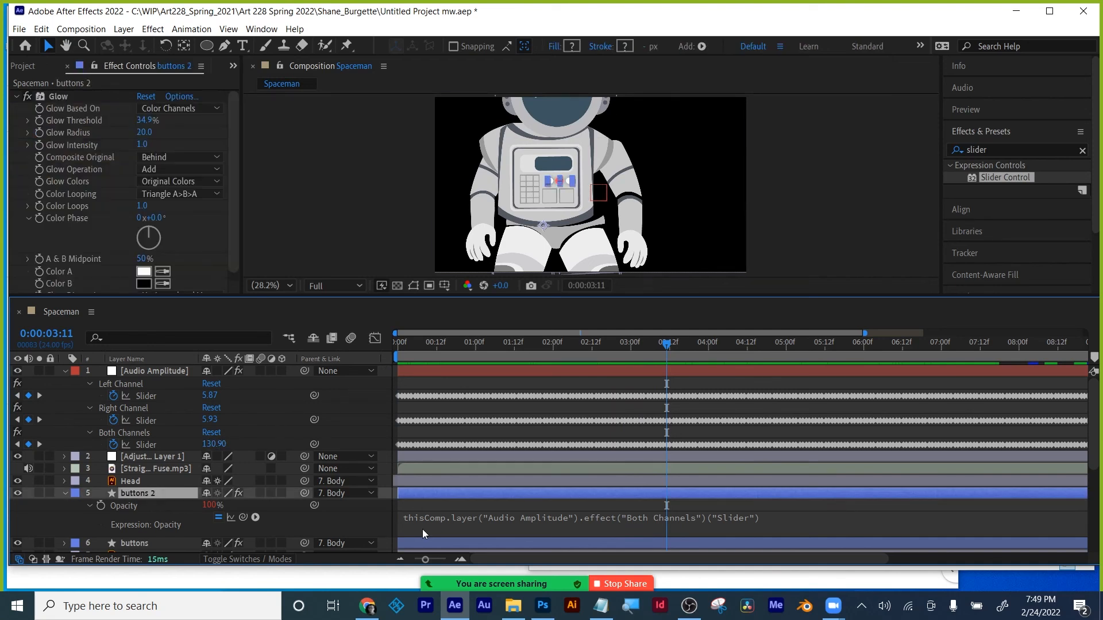
left_click(436, 517)
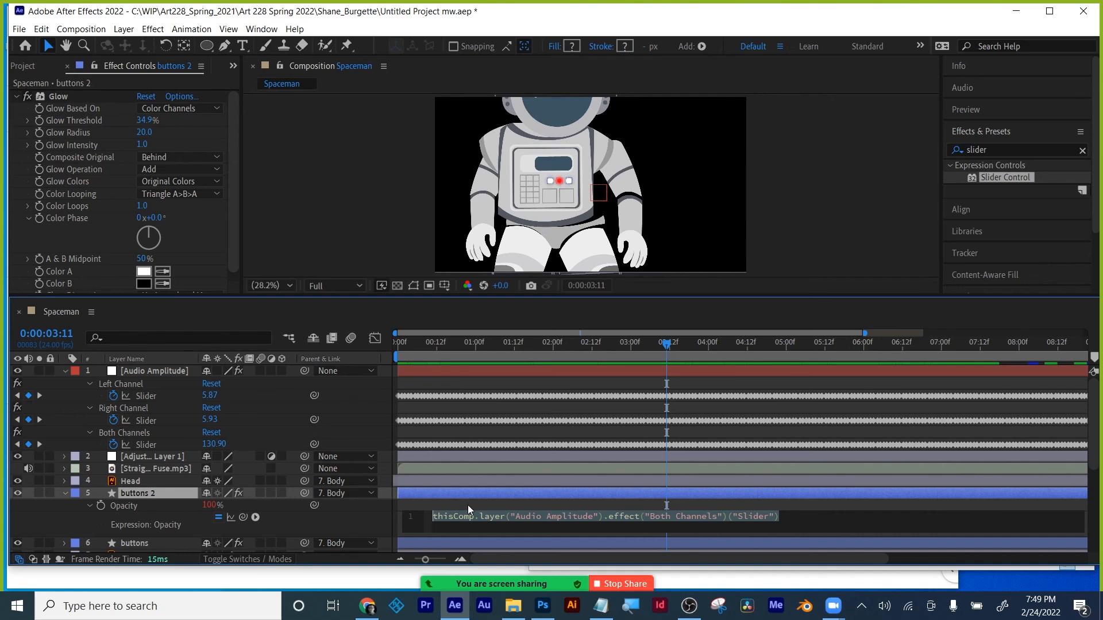
key("ctrl+z")
key("ctrl+z")
key("ctrl+z")
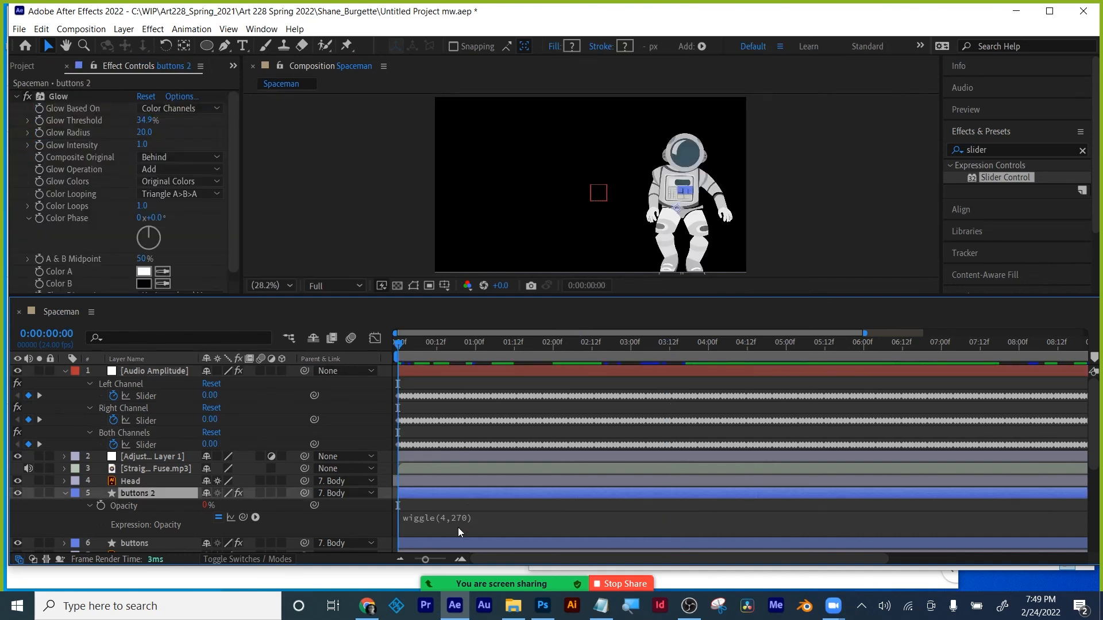
- Preview the animation from the first frame to check the wiggle-driven flicker of buttons 2
left_click(457, 519)
left_click(461, 414)
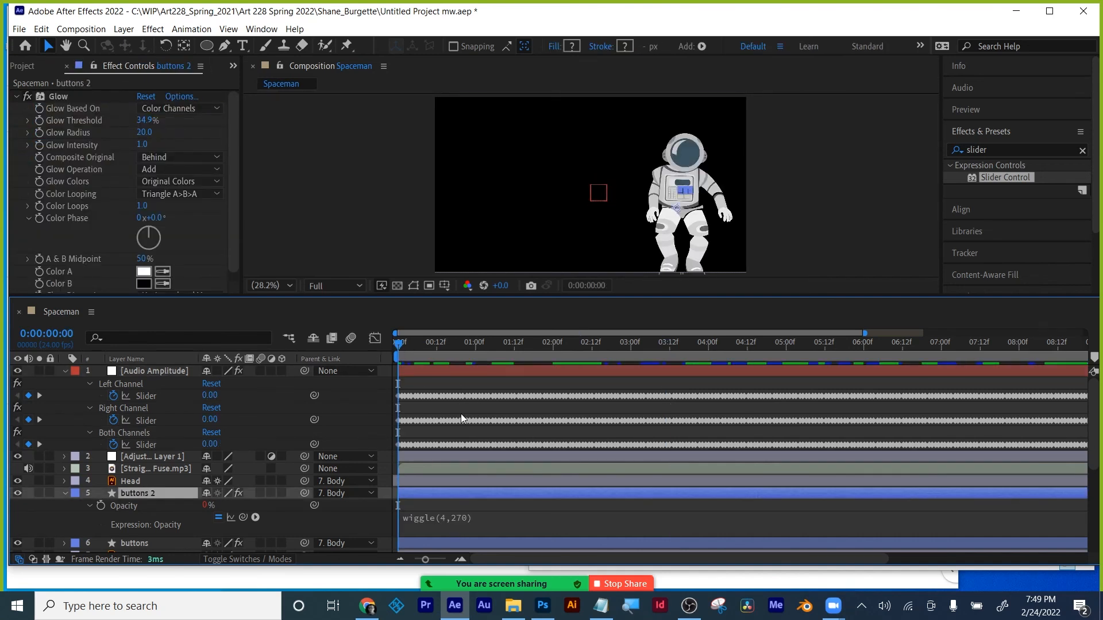
key("space")
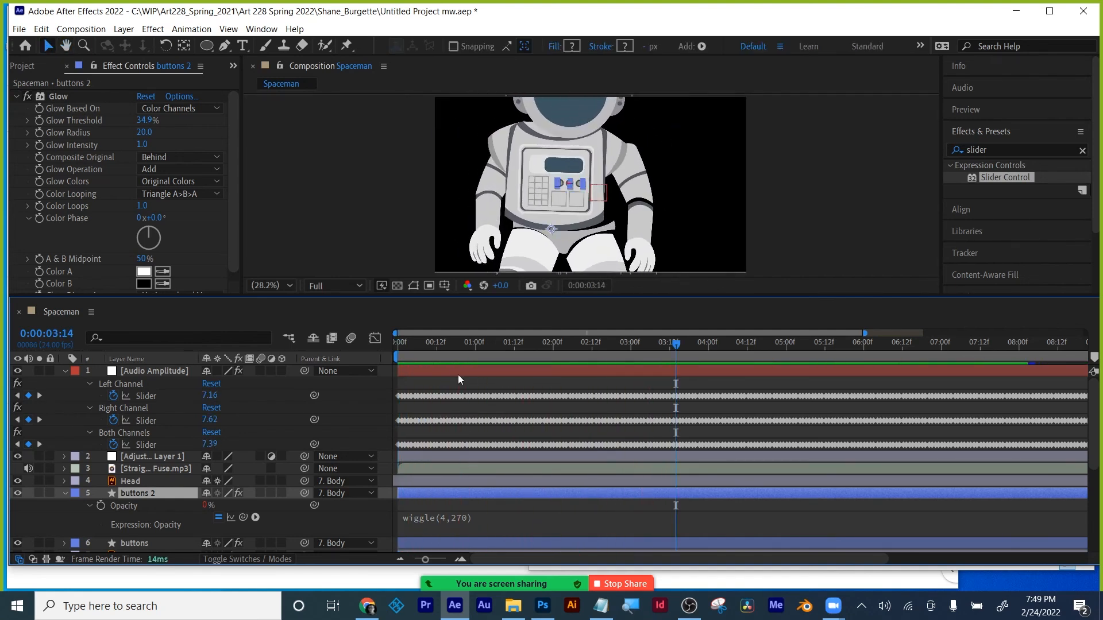
key("space")
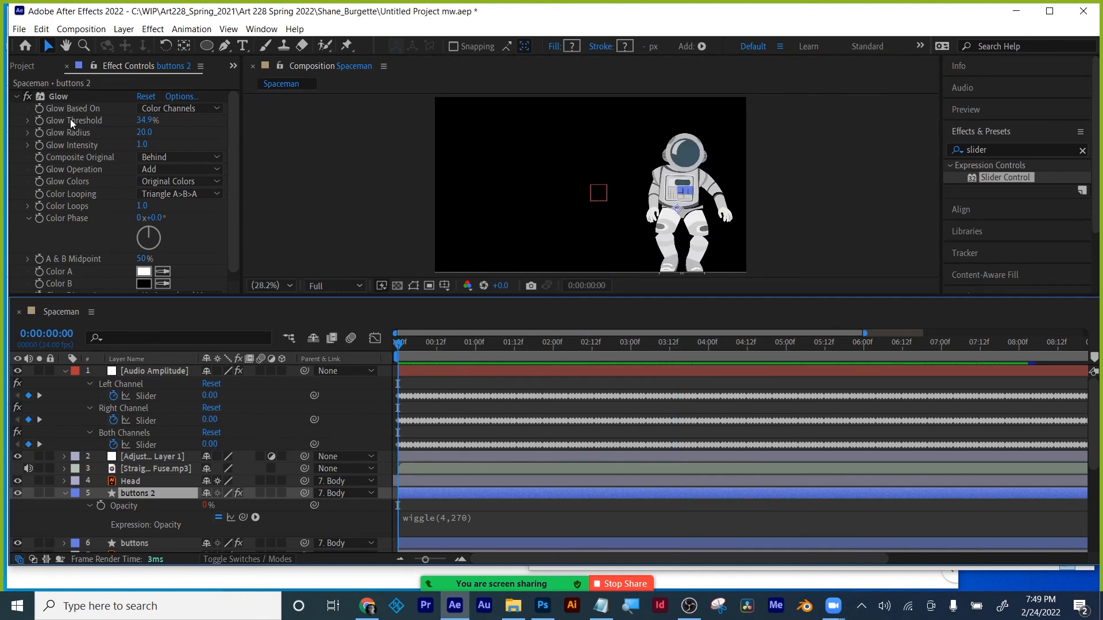
- Link the Glow Threshold of buttons 2 to the Both Channels slider of Audio Amplitude by expression and preview the result
left_click(38, 120, "alt")
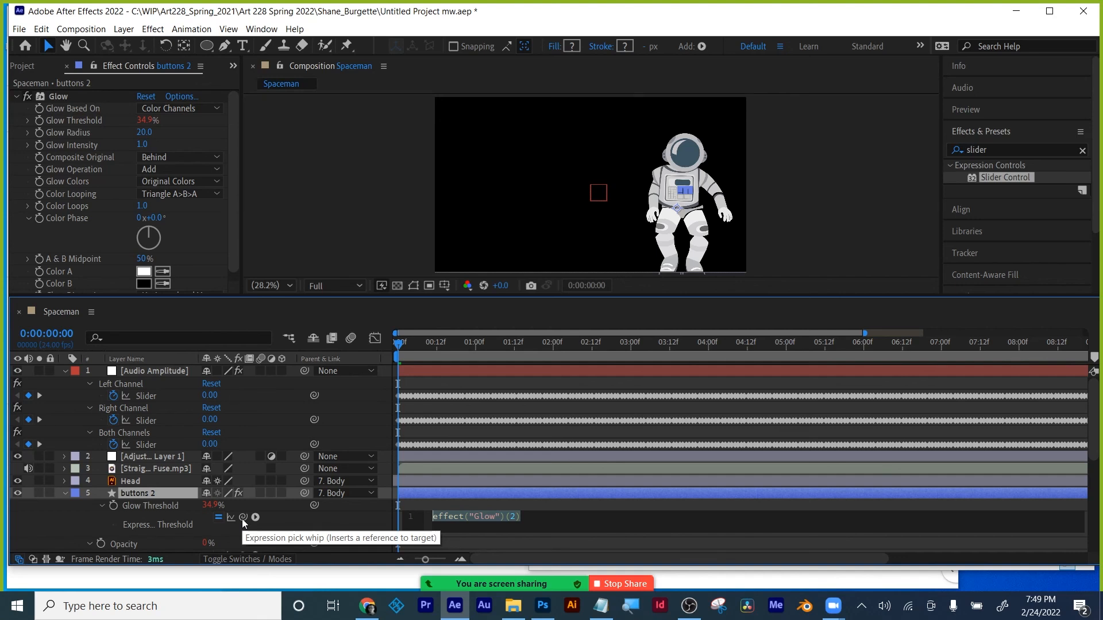
left_click_drag(242, 519, 149, 447)
left_click(443, 381)
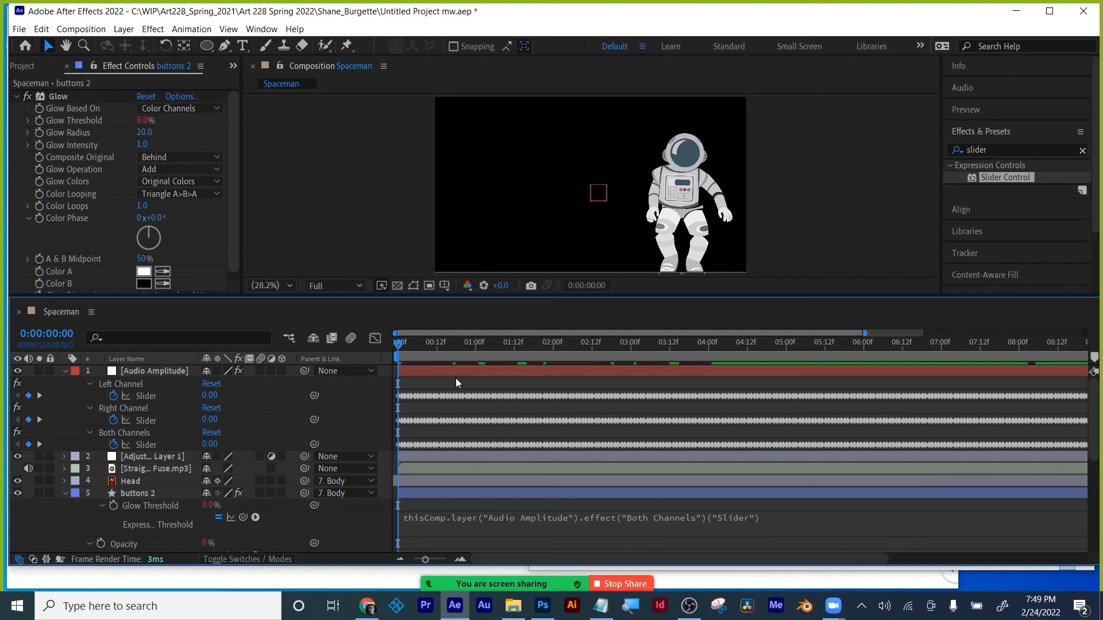
key("space")
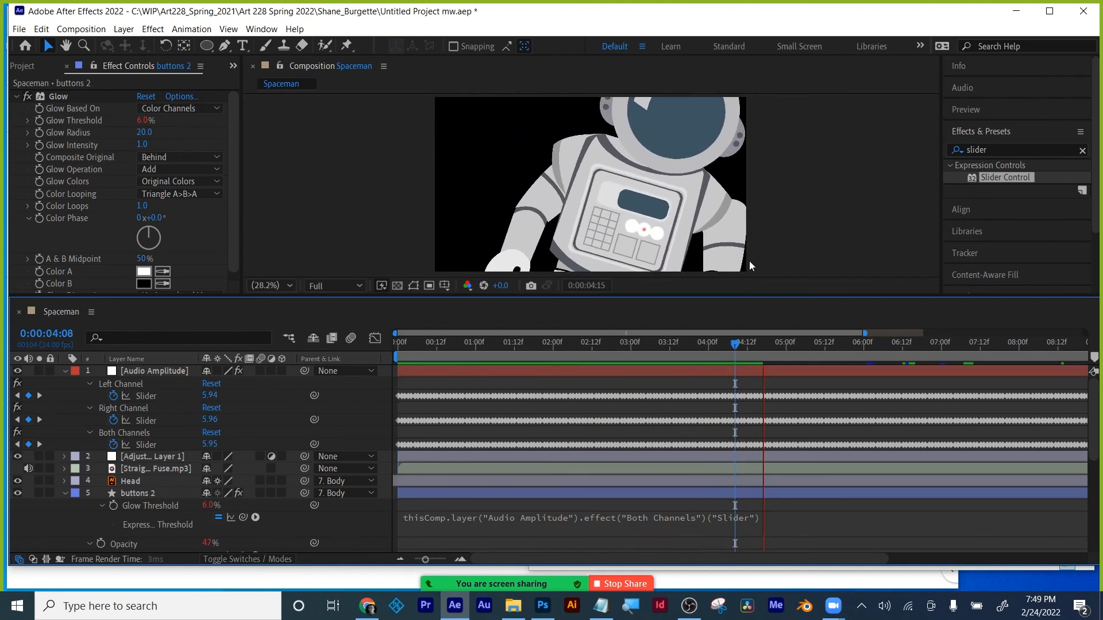
key("space")
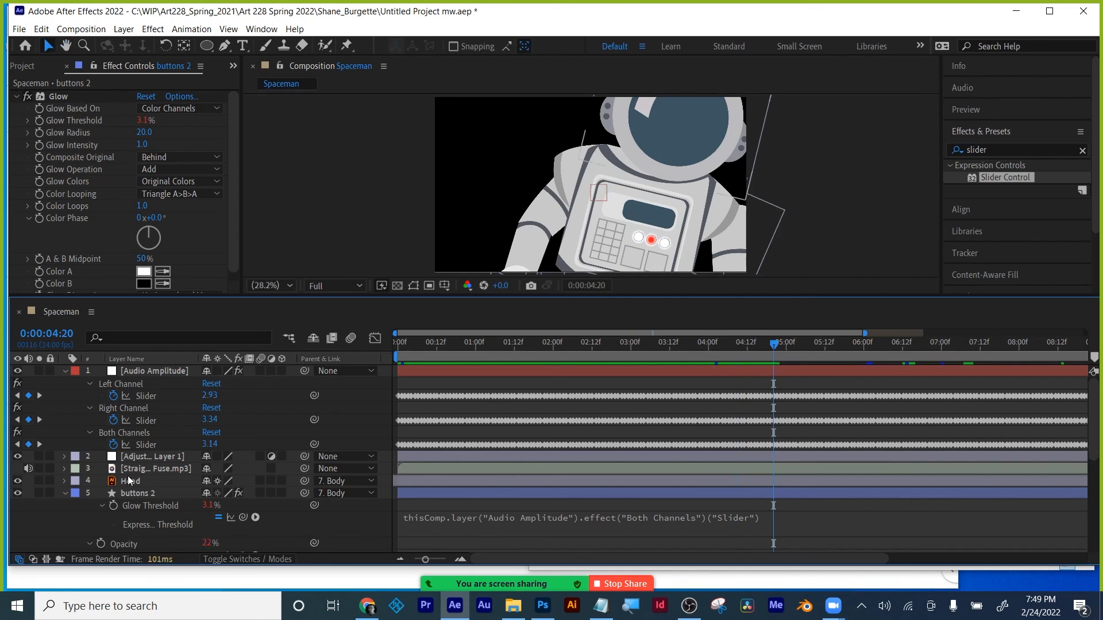
- Remove the wiggle expression from the opacity of buttons 2 and preview the audio-driven glow from the first frame
scroll(157, 477, "down", 3)
scroll(157, 477, "up", 3)
scroll(158, 481, "down", 2)
left_click(424, 519)
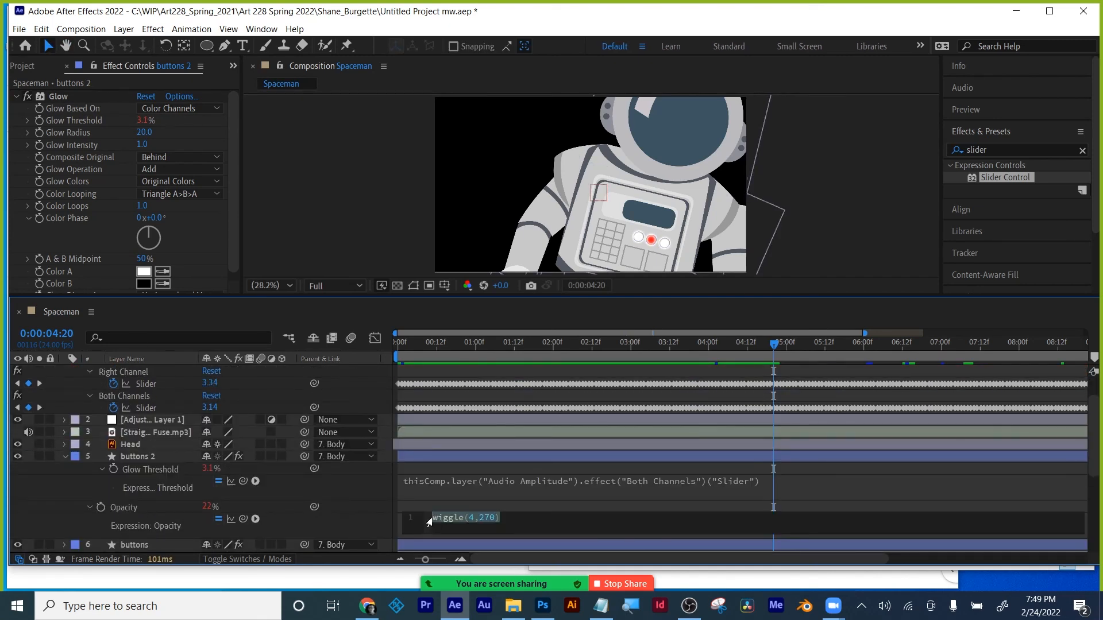
key("BackSpace")
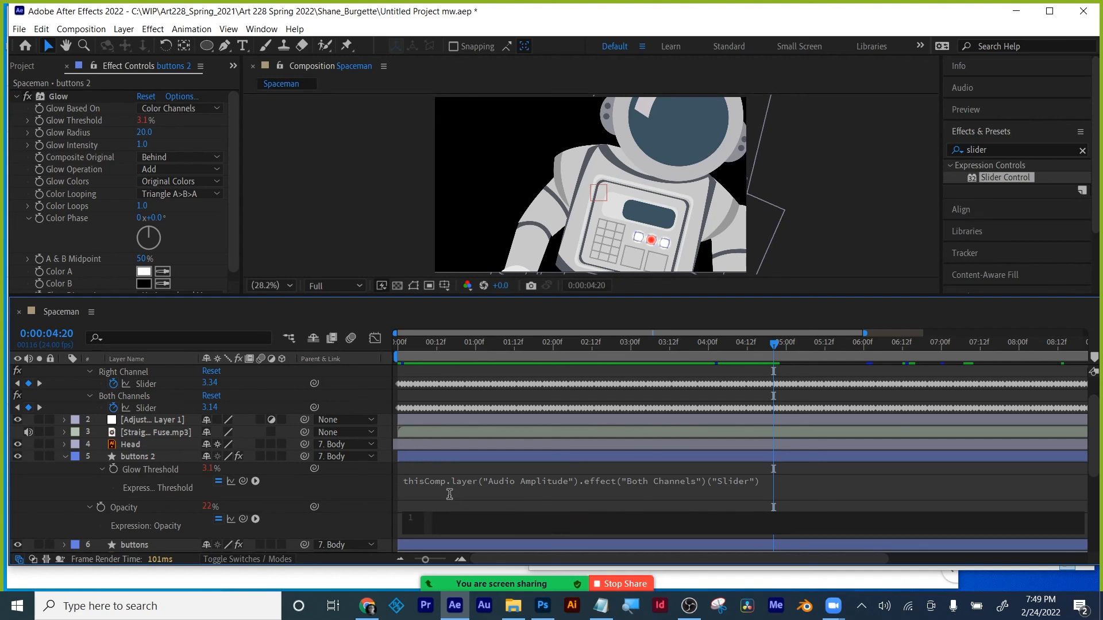
left_click(525, 410)
left_click(397, 343)
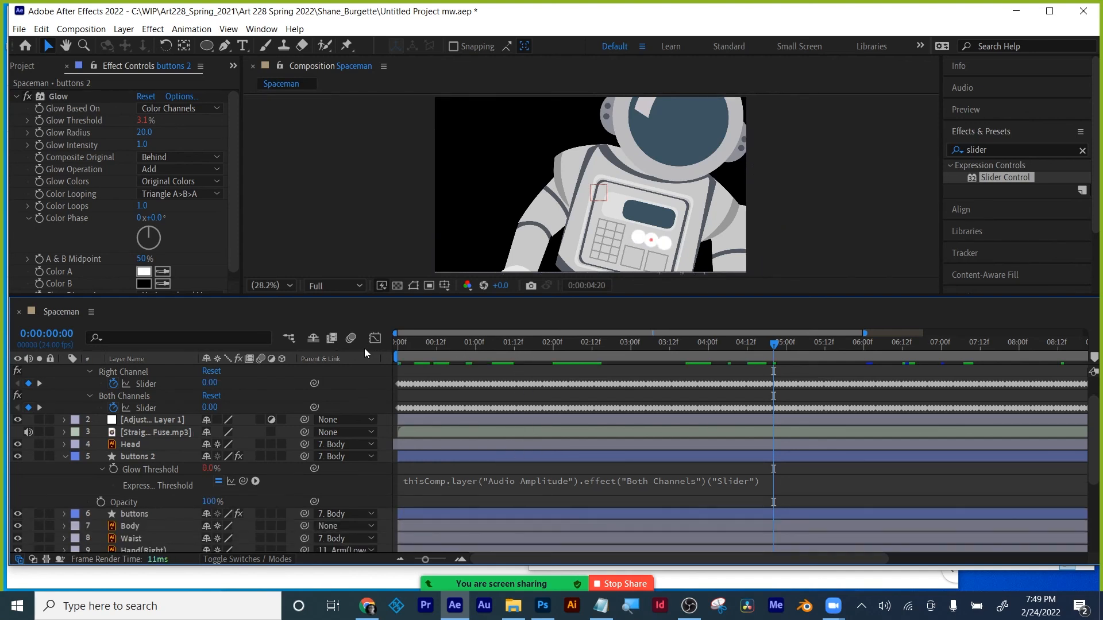
key("space")
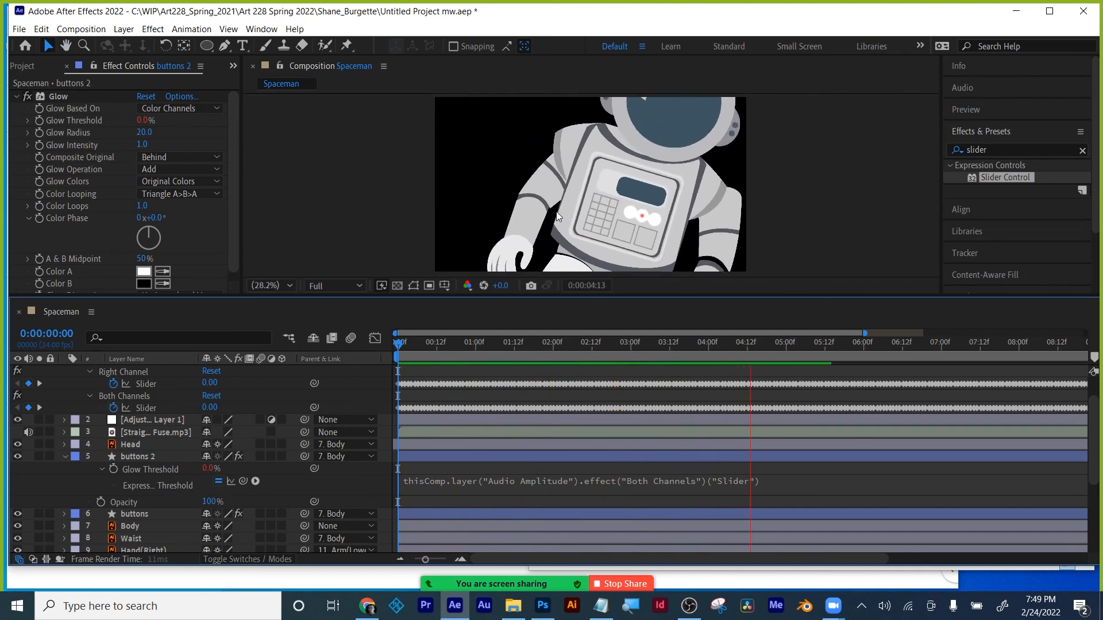
key("space")
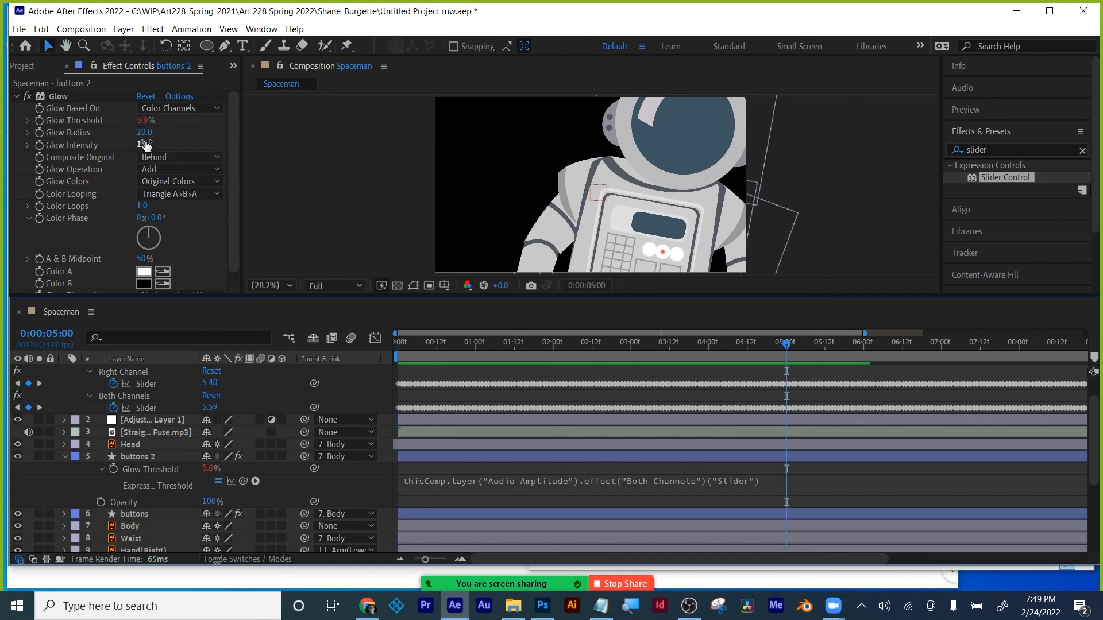
- Set the Glow Radius of buttons 2 to 22.0 and preview the animation from the start
left_click_drag(144, 133, 149, 139)
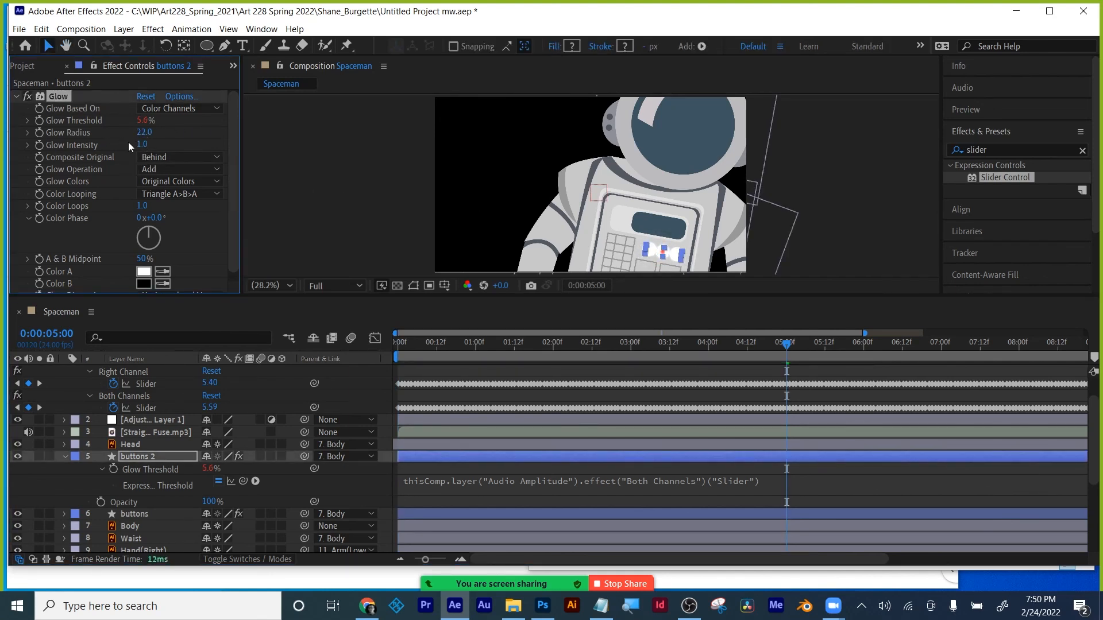
left_click(498, 370)
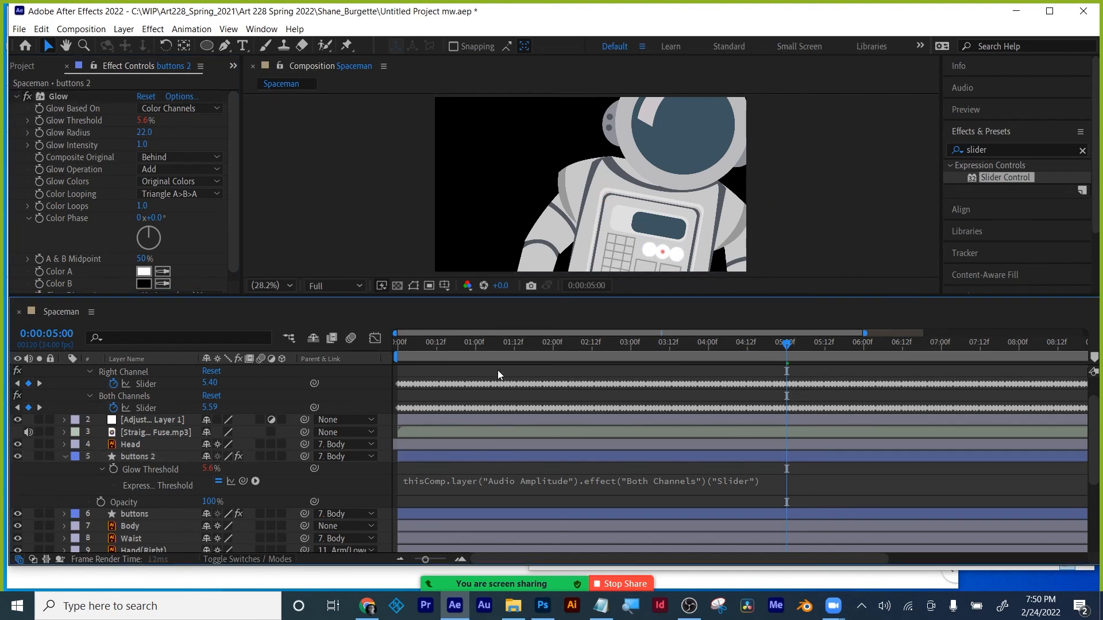
key("space")
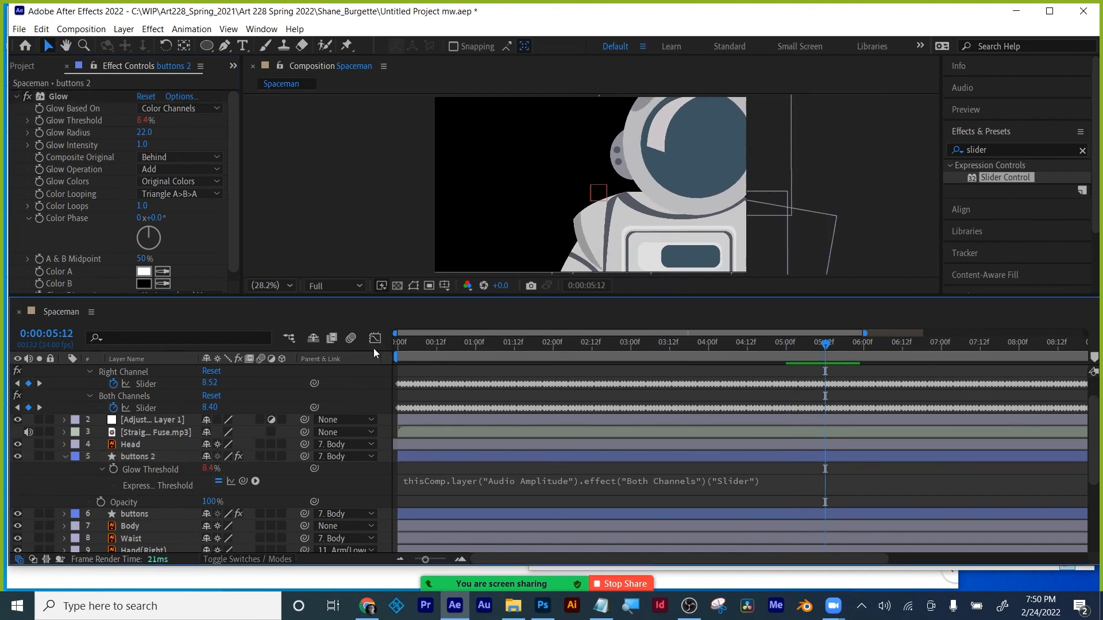
left_click(402, 343)
key("space")
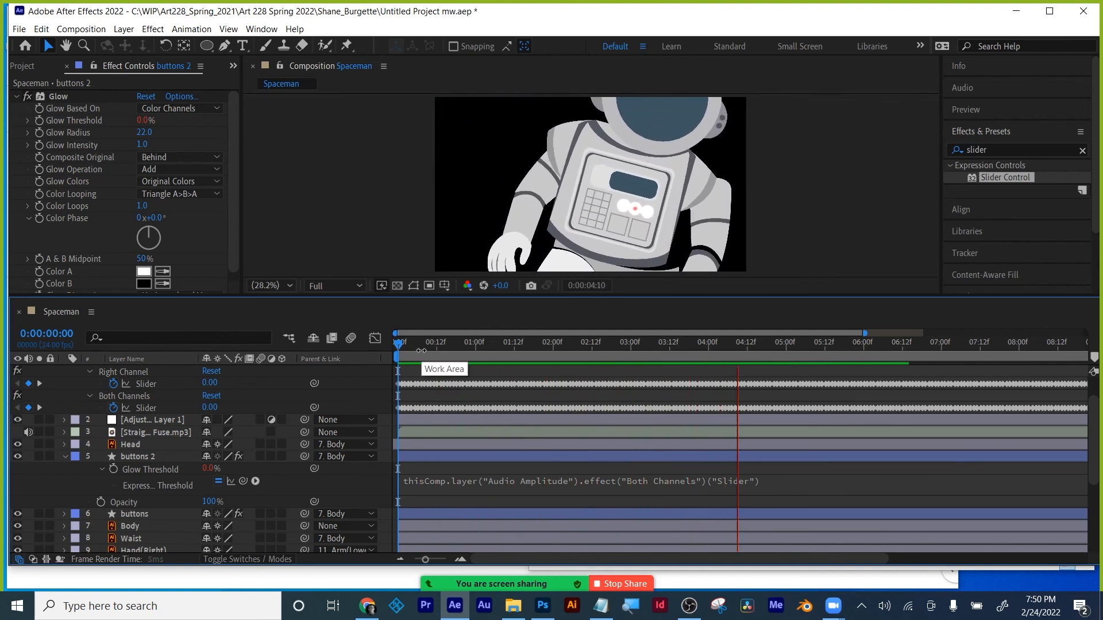
key("space")
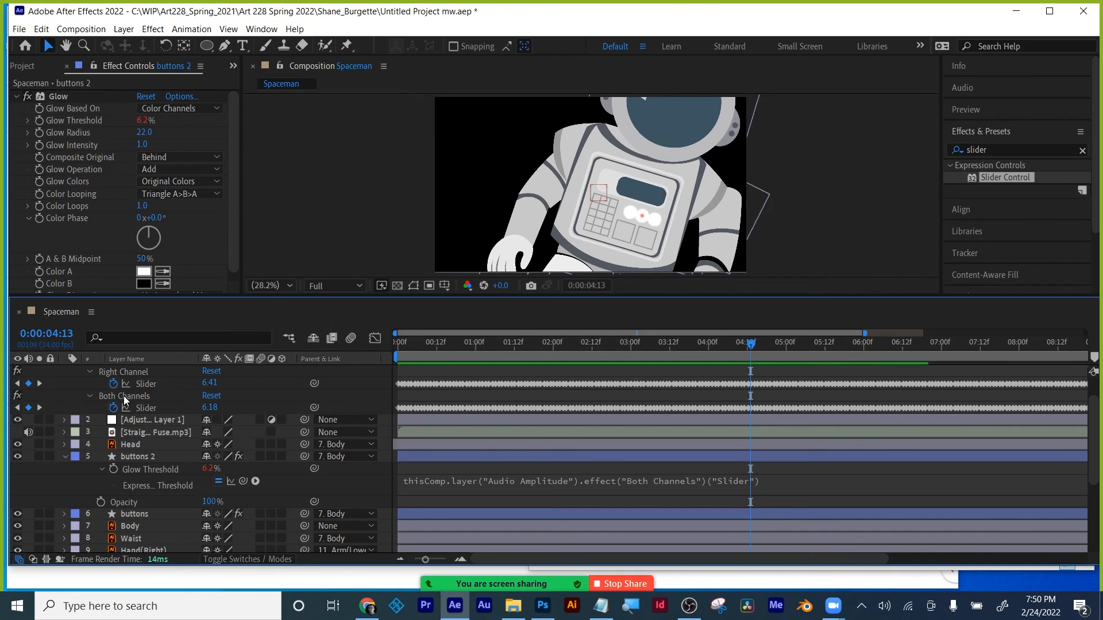
- Try deleting the Audio Amplitude layer, check the buttons 2 glow without it, and undo the recent changes
scroll(123, 395, "up", 2)
left_click(146, 373)
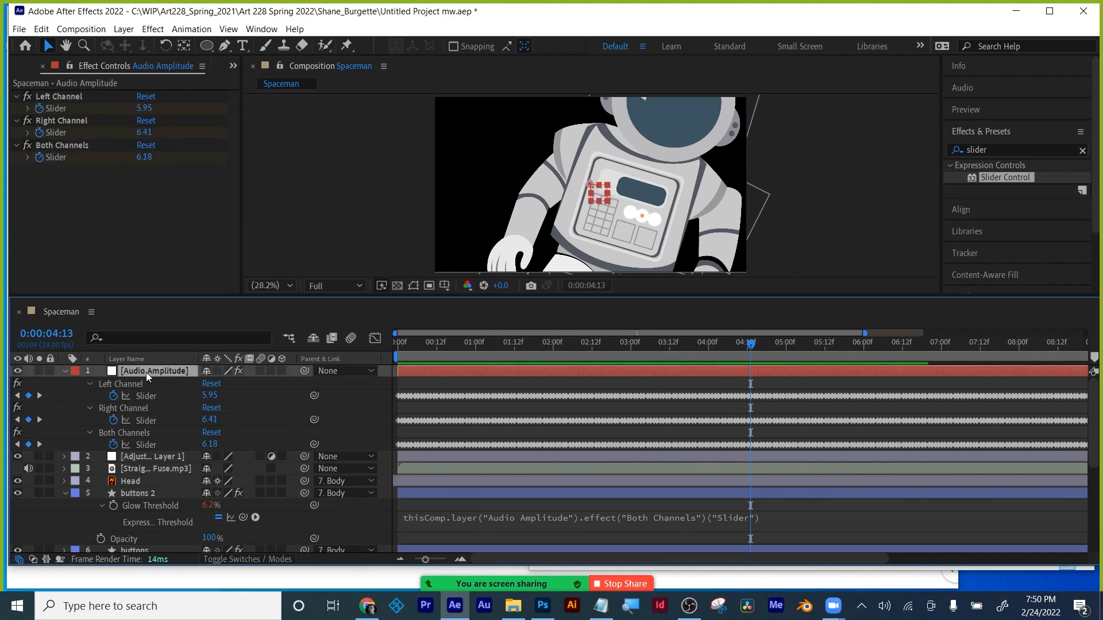
key("Delete")
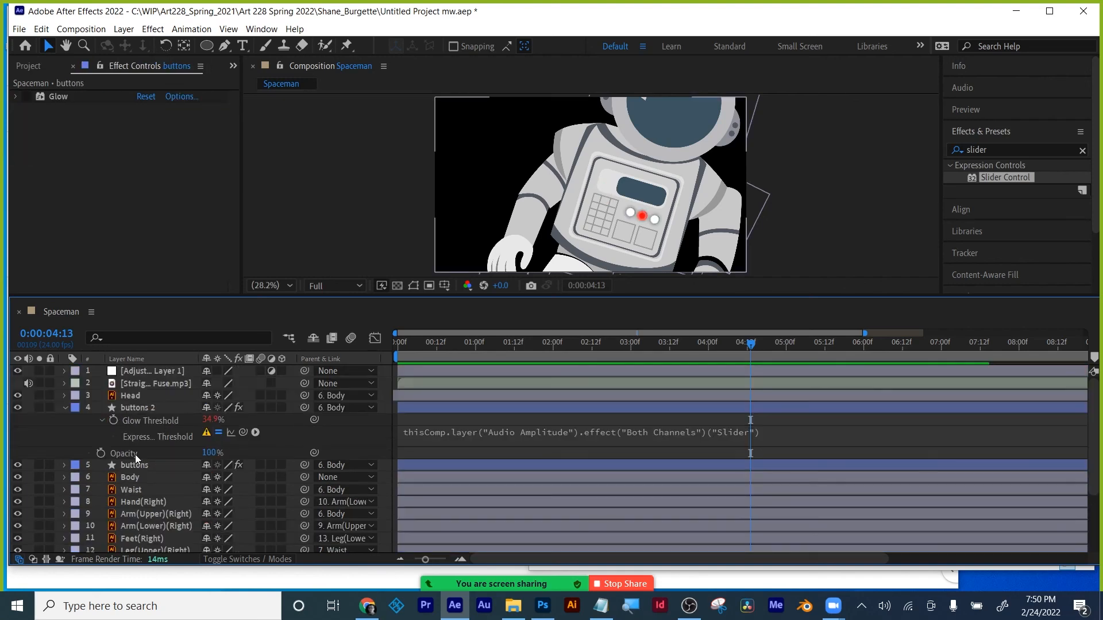
left_click(133, 409)
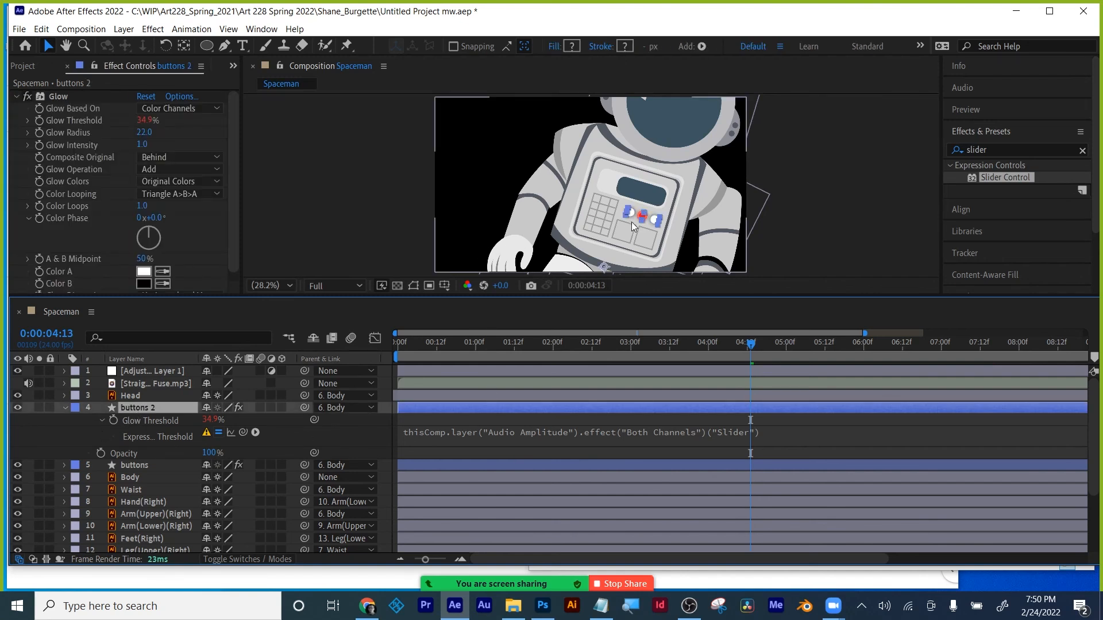
left_click(807, 446)
key("ctrl+z")
key("ctrl+z")
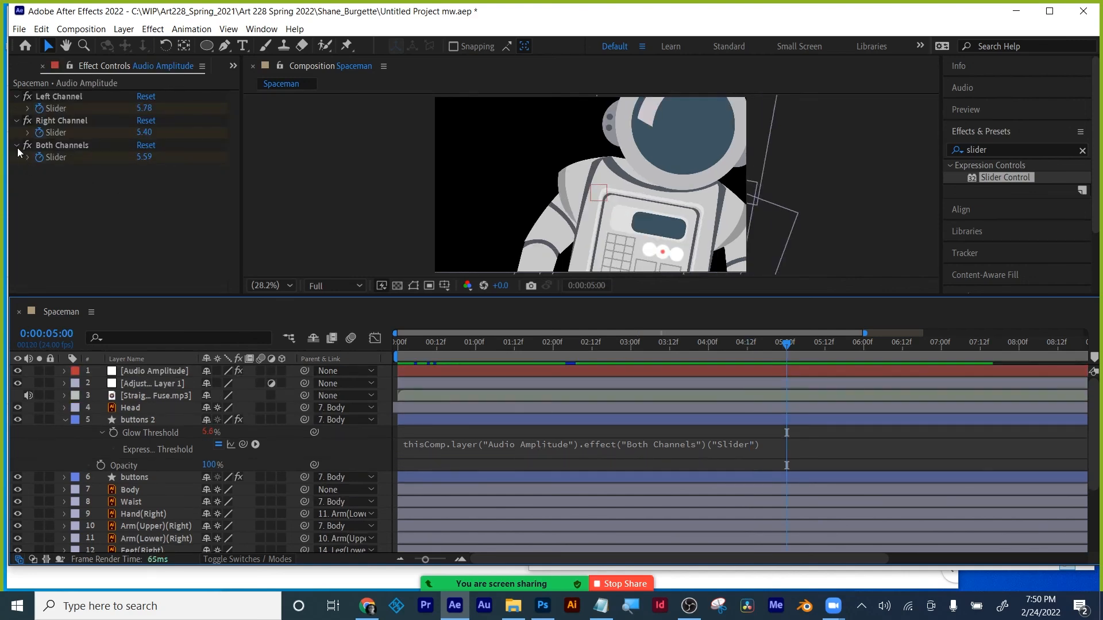
- Close the Untitled Project mw.aep project without saving its changes
left_click(19, 29)
left_click(48, 134)
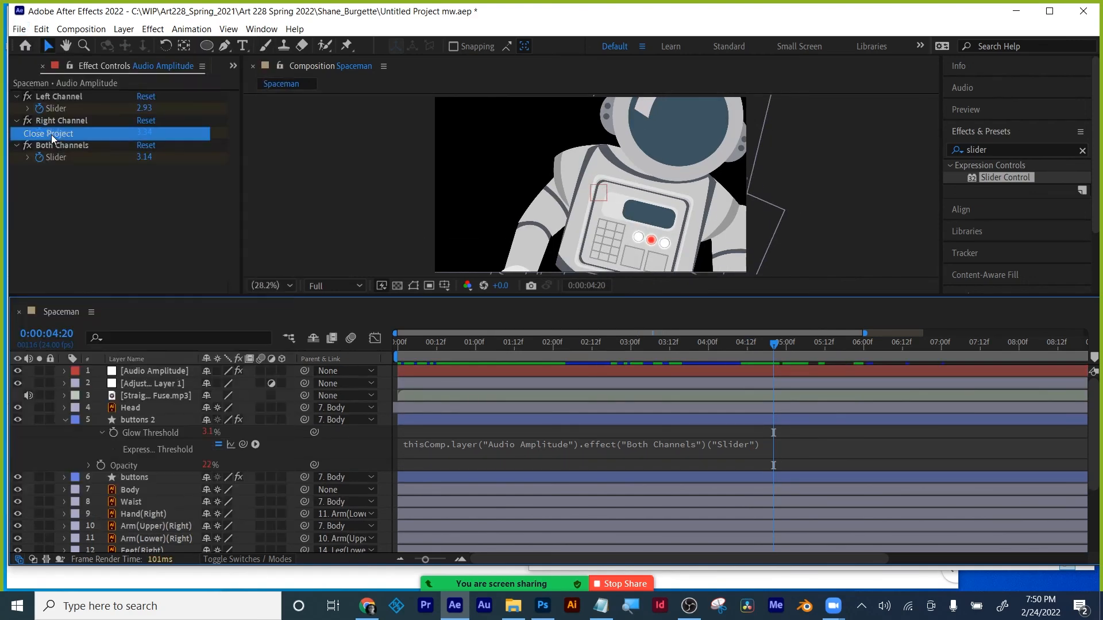
left_click(570, 308)
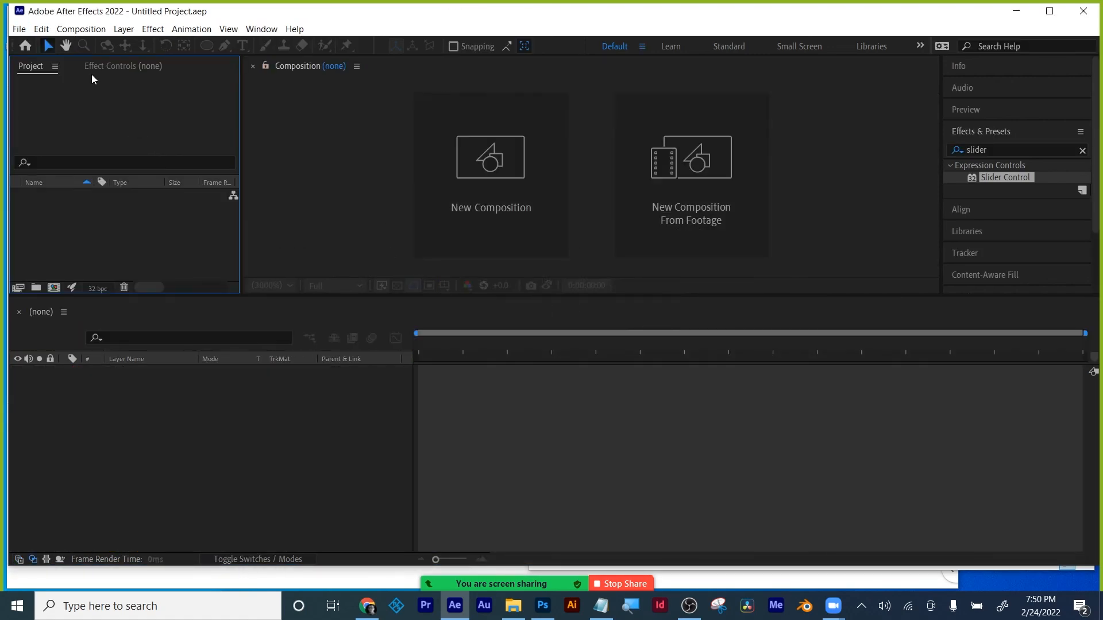
- Purge the disk cache for all versions, confirm the deletion and minimize the program window
left_click(42, 29)
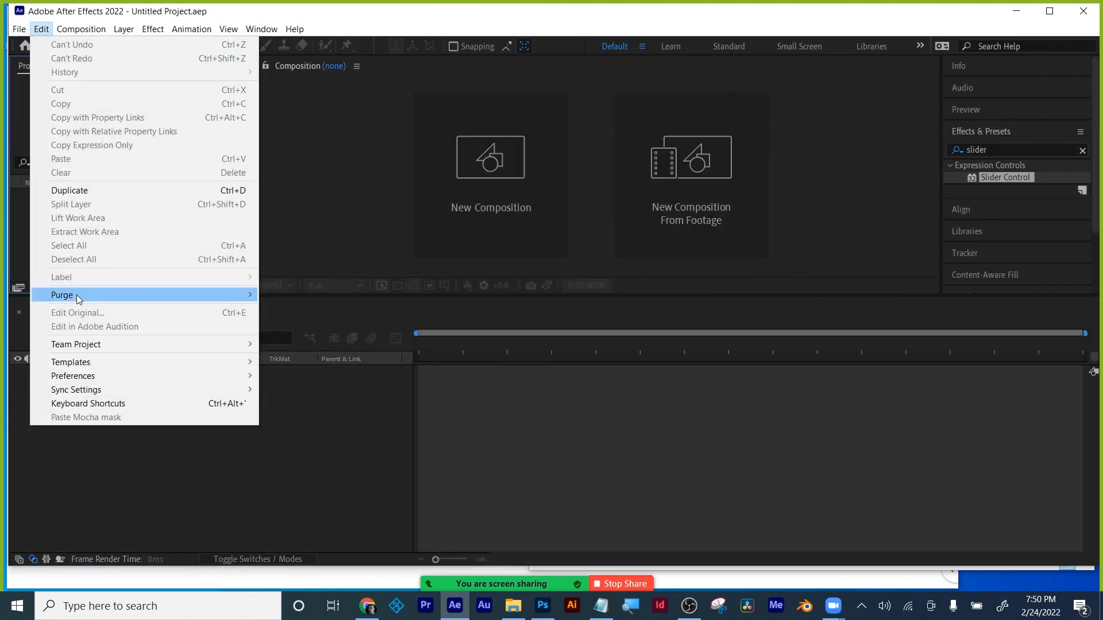
mouse_move(77, 295)
left_click(306, 292)
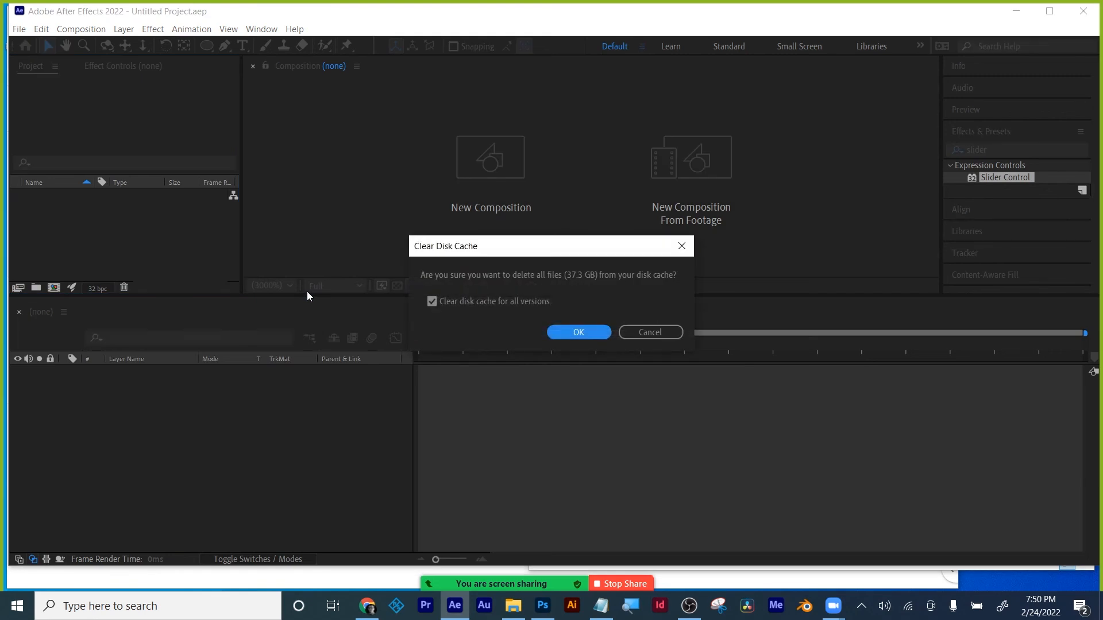
left_click(583, 332)
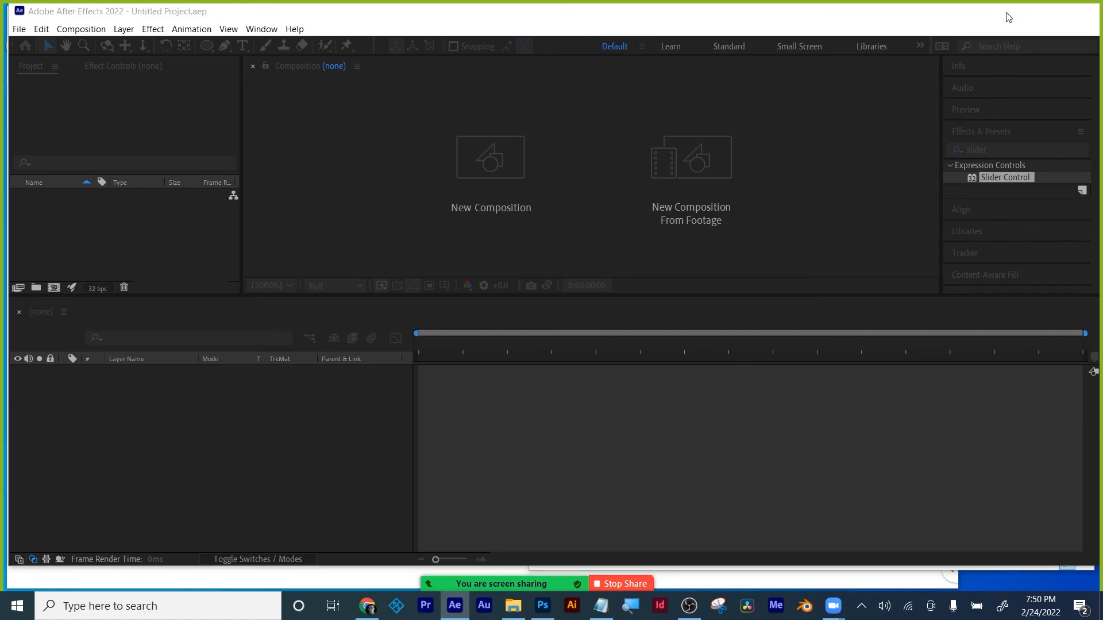
left_click(1017, 11)
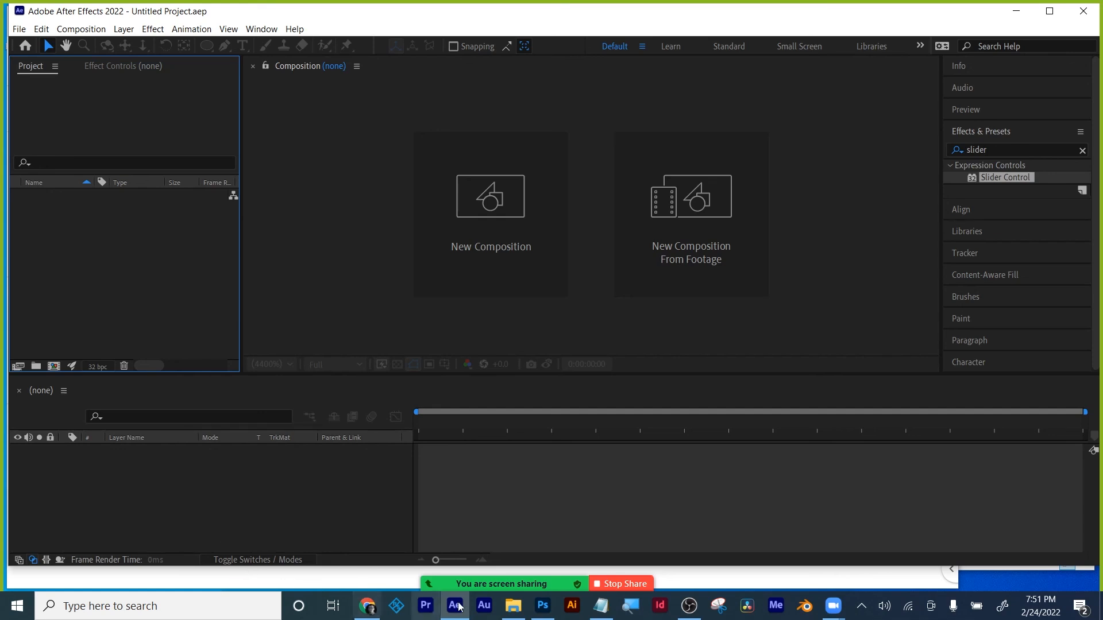
- Switch to File Explorer and open the ART228 Motion Graphics MW Spring syllabus PDF from the Art 228 Spring 2022 folder
left_click(513, 611)
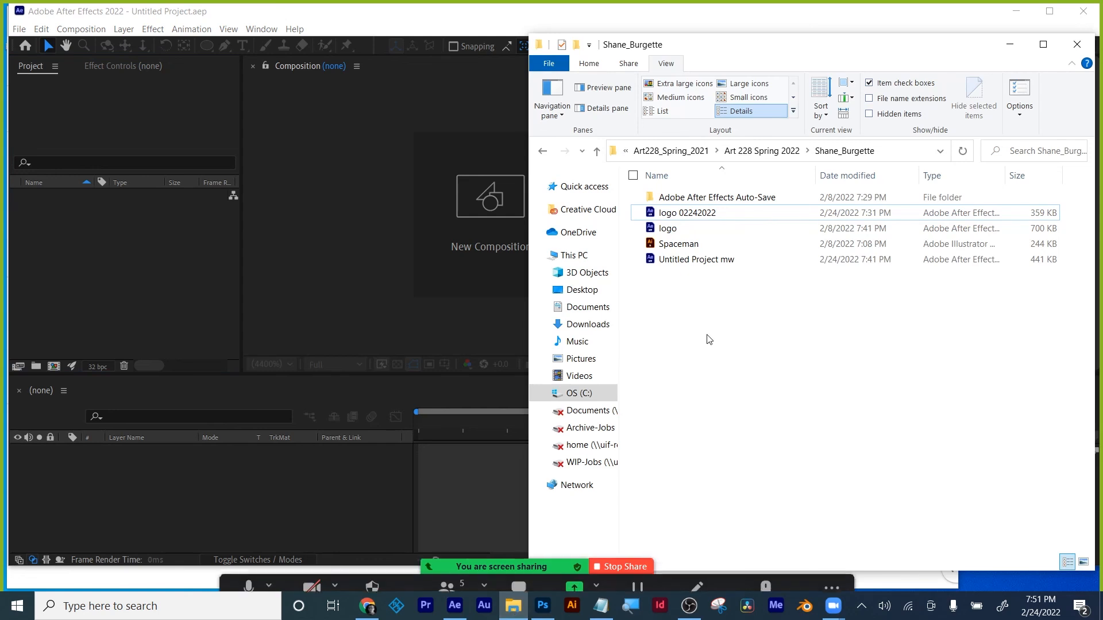
left_click(764, 151)
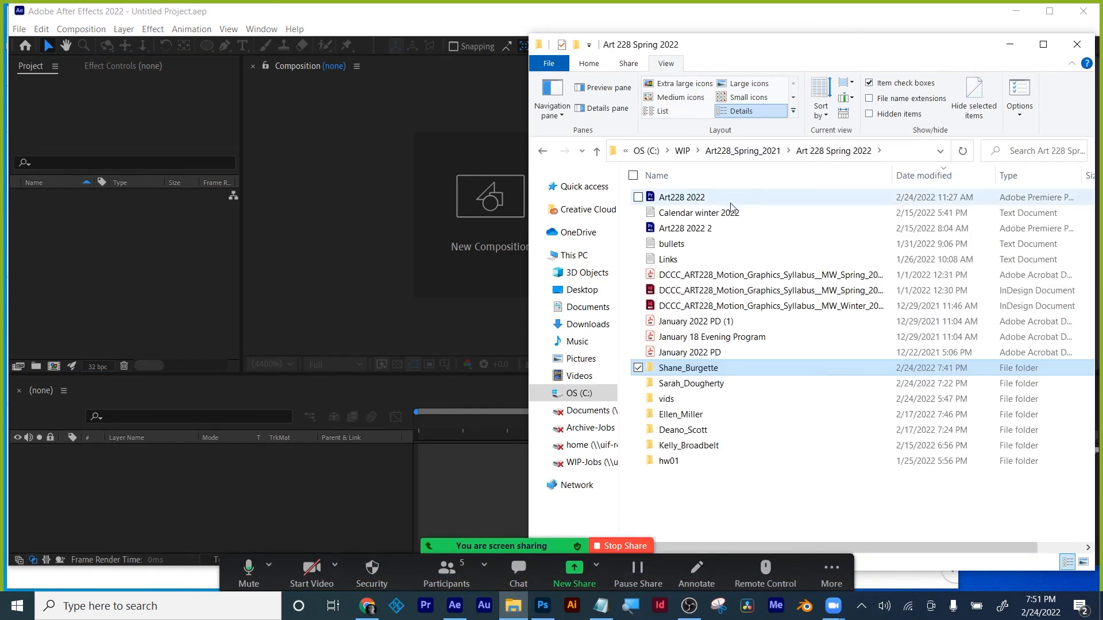
left_click(677, 277)
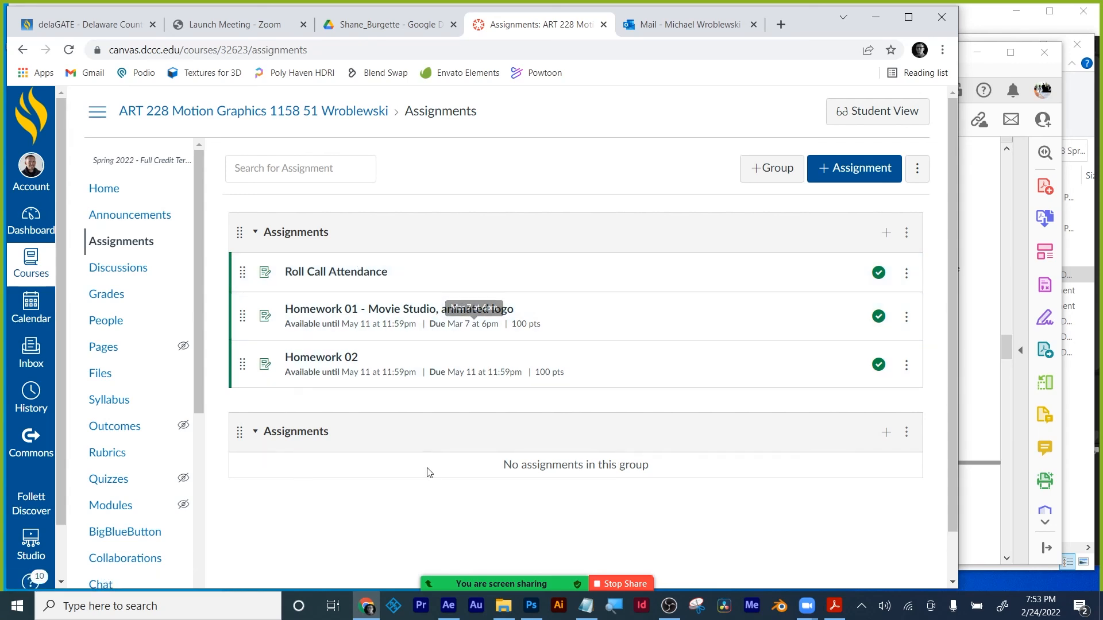
- Switch back to After Effects, enlarge the composition area slightly and purge the disk cache once more
key("alt+Tab")
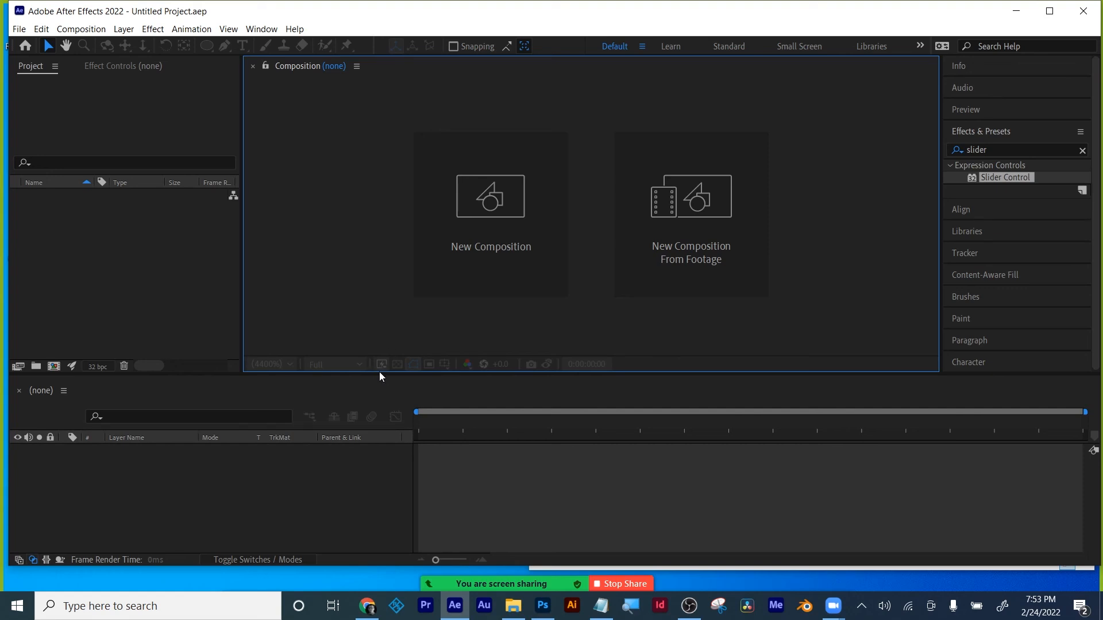
mouse_move(381, 376)
left_mouse_down()
mouse_move(377, 401)
mouse_move(379, 393)
left_mouse_up()
left_click(42, 29)
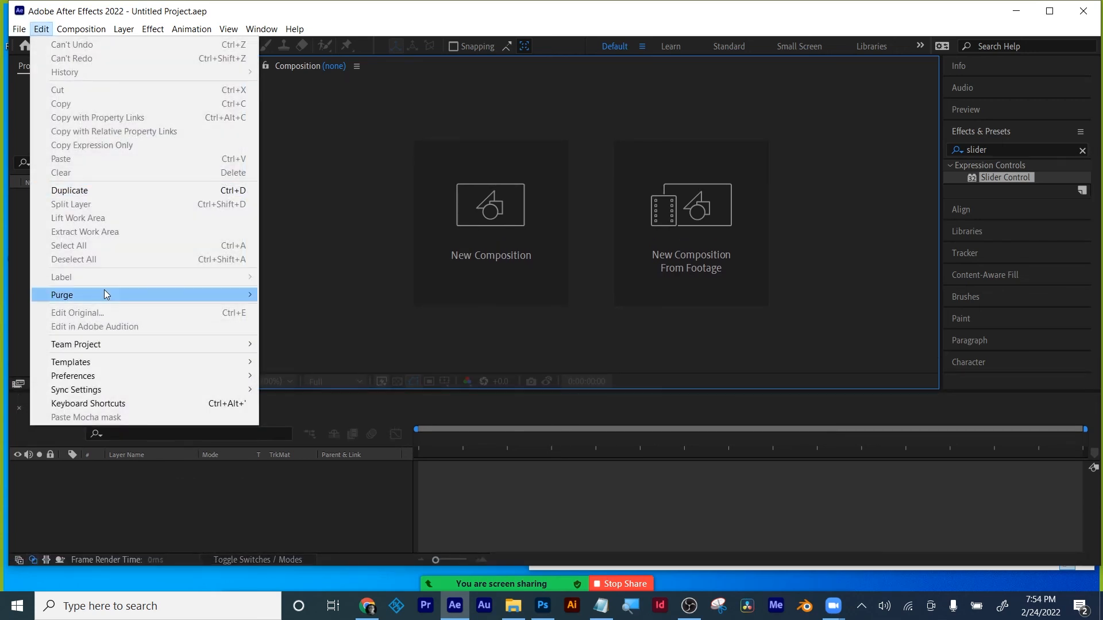
mouse_move(245, 295)
left_click(296, 294)
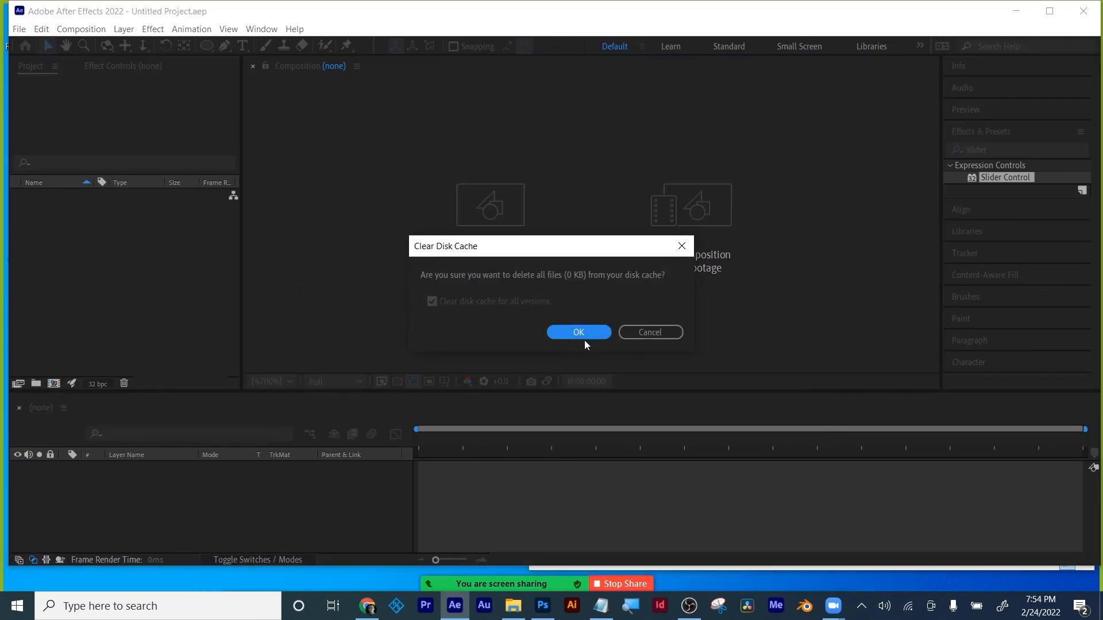
left_click(581, 336)
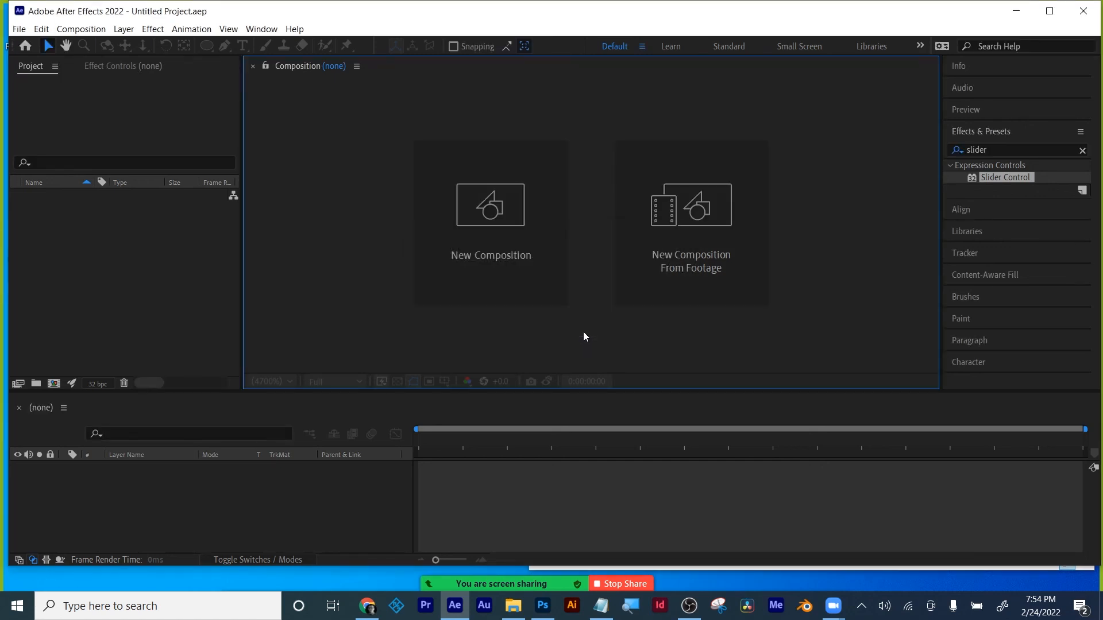